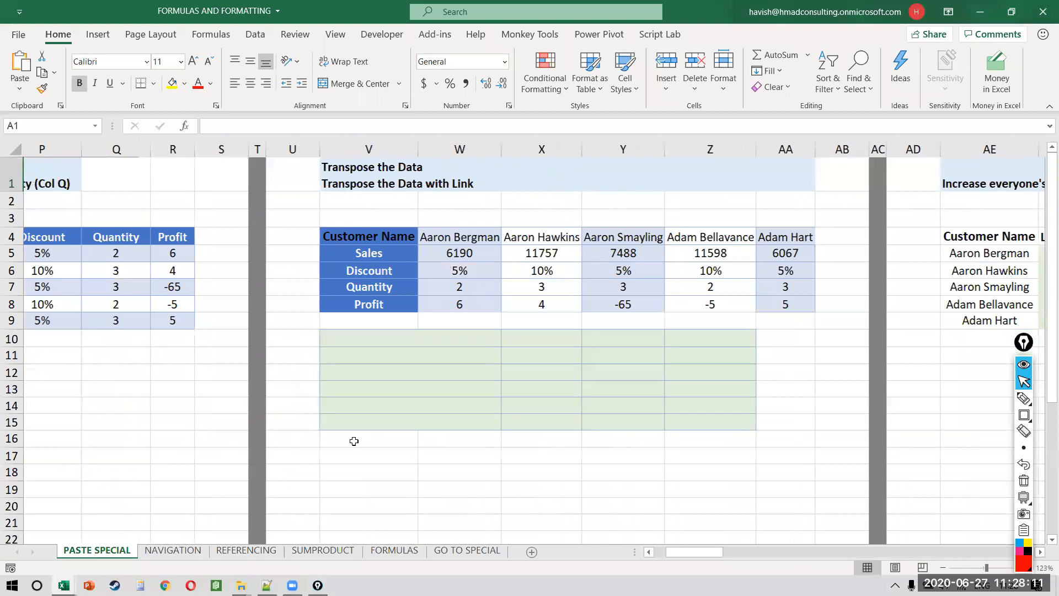
pyautogui.hscroll(1, 354, 441)
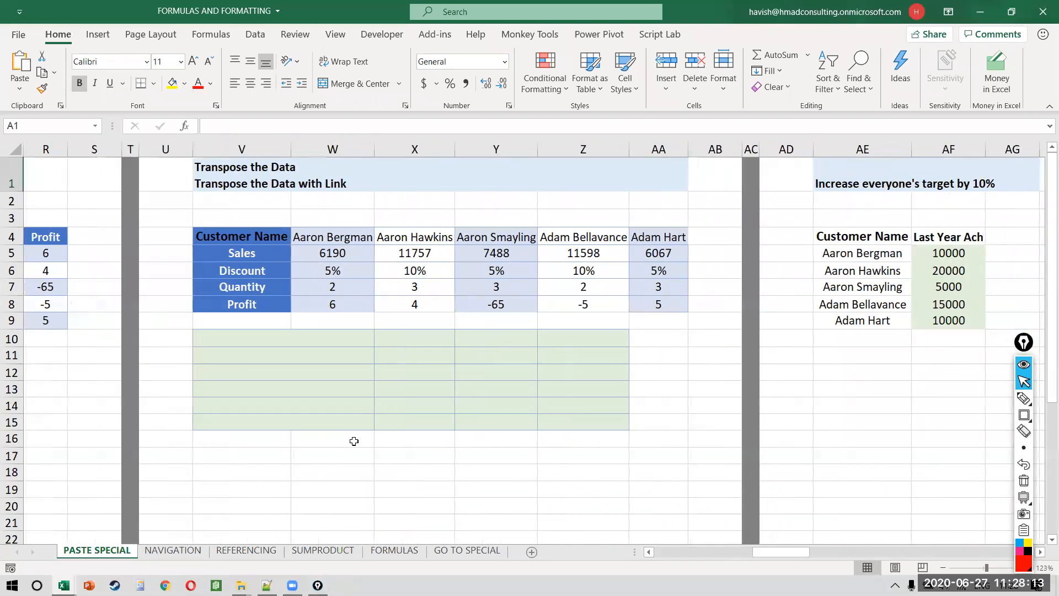
# Step: Select the customer names, sales figures and discount percentages in the table in turn
pyautogui.hscroll(-15, 354, 442)
pyautogui.click(320, 201)
pyautogui.press('Down')
pyautogui.press('Down')
pyautogui.press('Left')
pyautogui.press('Left')
pyautogui.press('Up')
pyautogui.hotkey('ctrl', 'shift', 'Down')
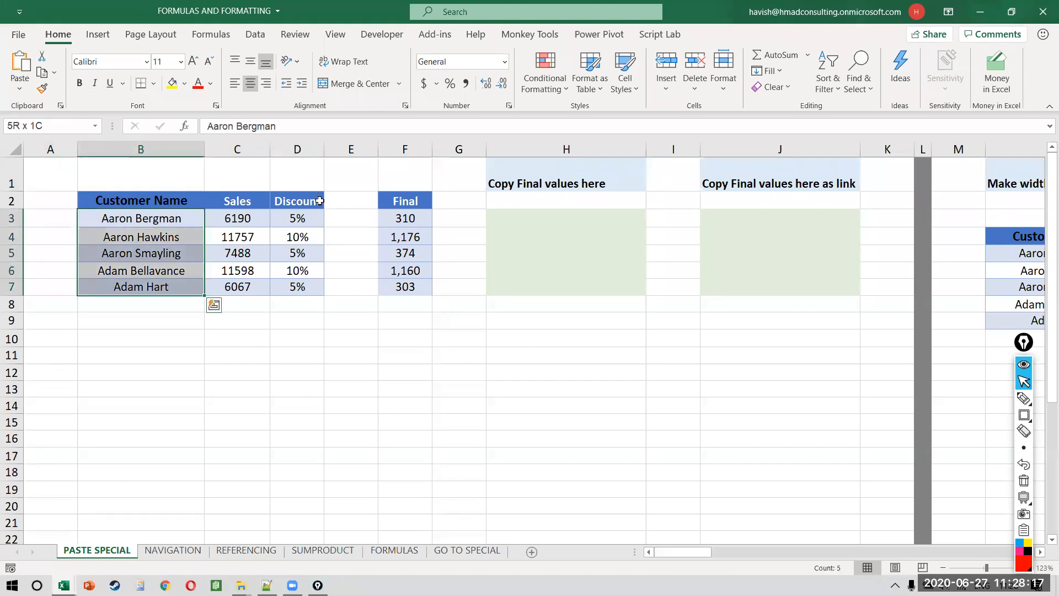
pyautogui.press('Right')
pyautogui.hotkey('ctrl', 'shift', 'Down')
pyautogui.press('Right')
pyautogui.hotkey('ctrl', 'shift', 'Down')
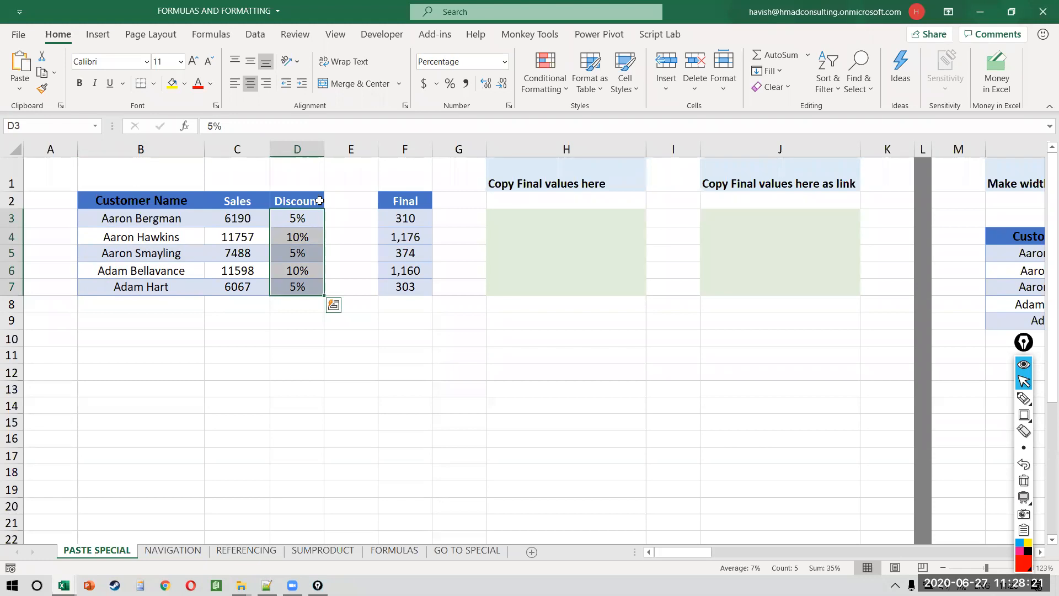
# Step: Inspect the Final formulas in F3, F4 and F6 without changing them
pyautogui.press('Right')
pyautogui.press('Right')
pyautogui.press('F2')
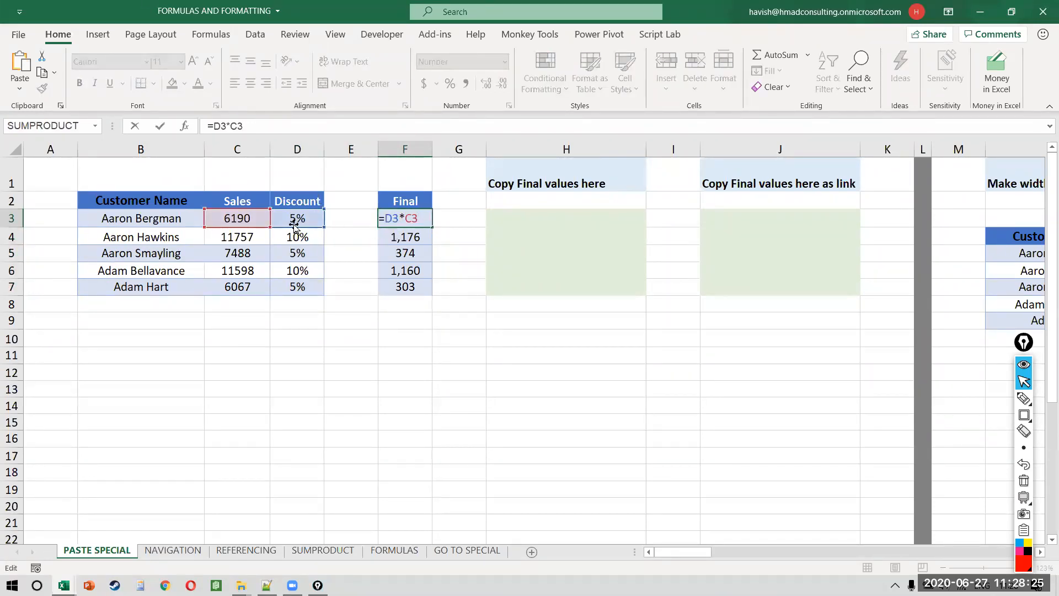
pyautogui.press('Return')
pyautogui.press('F2')
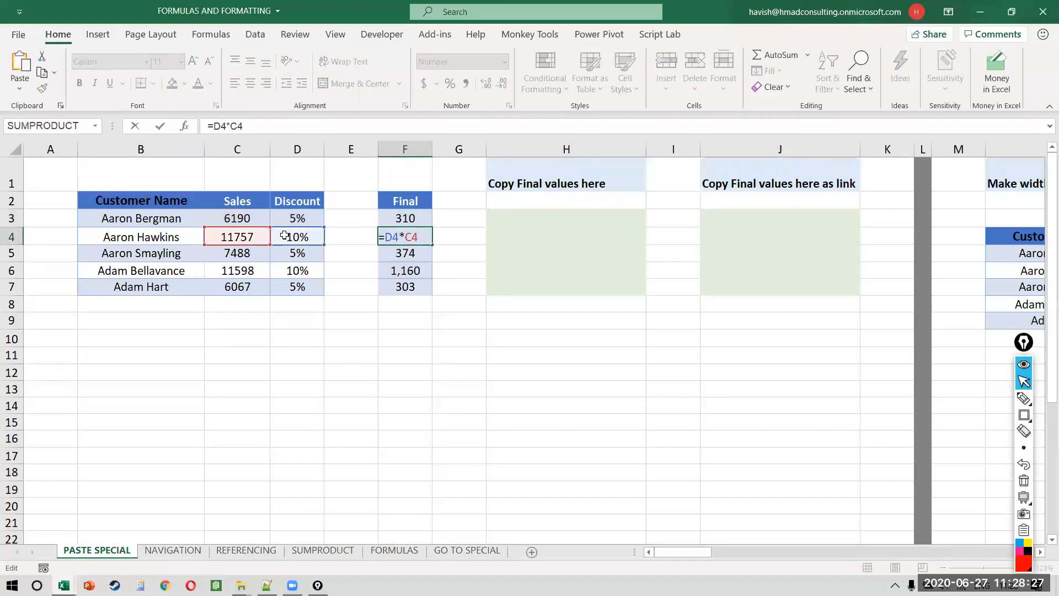
pyautogui.press('Return')
pyautogui.press('Down')
pyautogui.press('F2')
pyautogui.press('Escape')
pyautogui.press('Up')
pyautogui.press('Up')
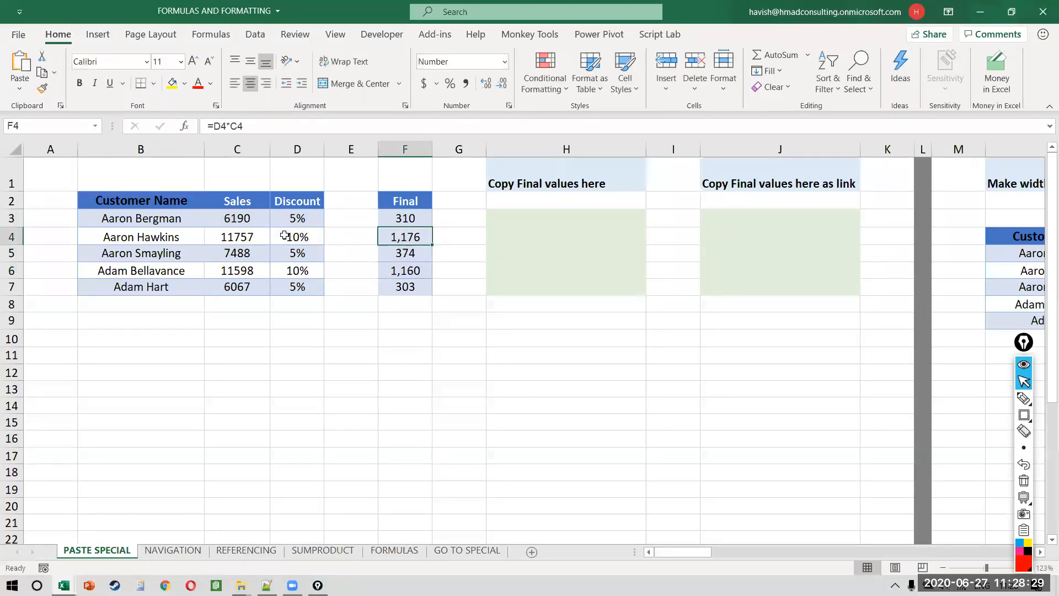
pyautogui.press('Up')
pyautogui.press('F2')
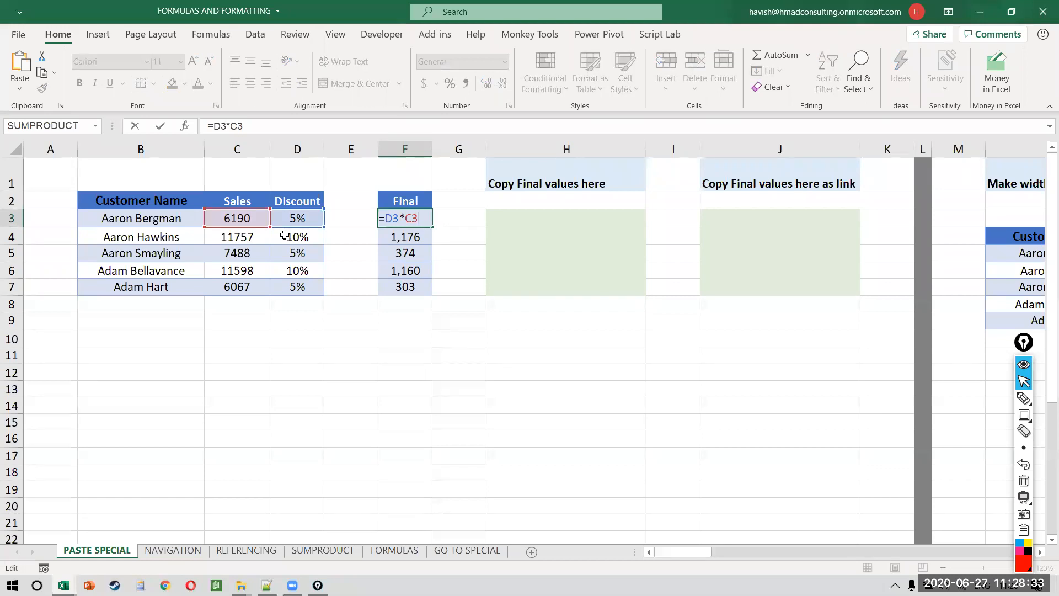
pyautogui.press('Escape')
# Step: Select and copy the five Final results F3:F7
pyautogui.hotkey('ctrl', 'shift', 'Down')
pyautogui.hotkey('ctrl', 'c')
pyautogui.press('Right')
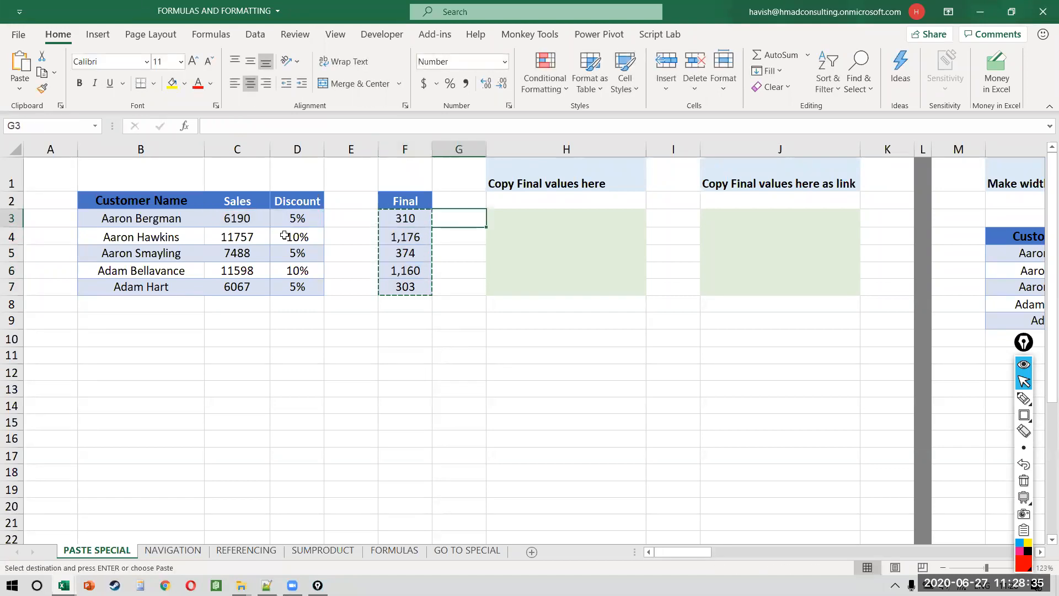
# Step: Paste the Final formulas into H3:H7 under Copy Final values here
pyautogui.press('Right')
pyautogui.press('Right')
pyautogui.press('Left')
pyautogui.hotkey('ctrl', 'v')
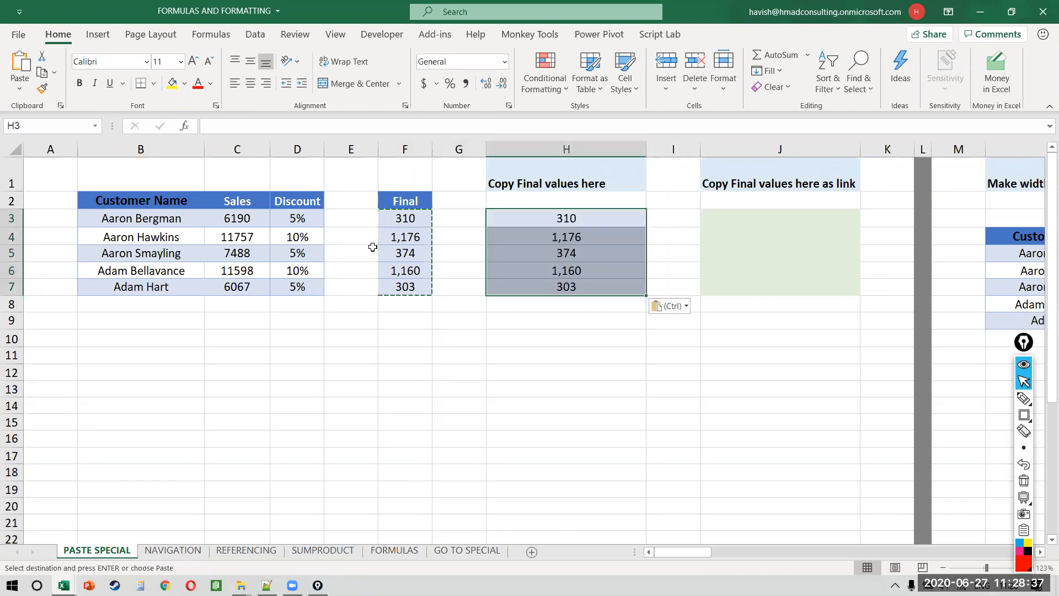
pyautogui.press('Down')
pyautogui.press('Up')
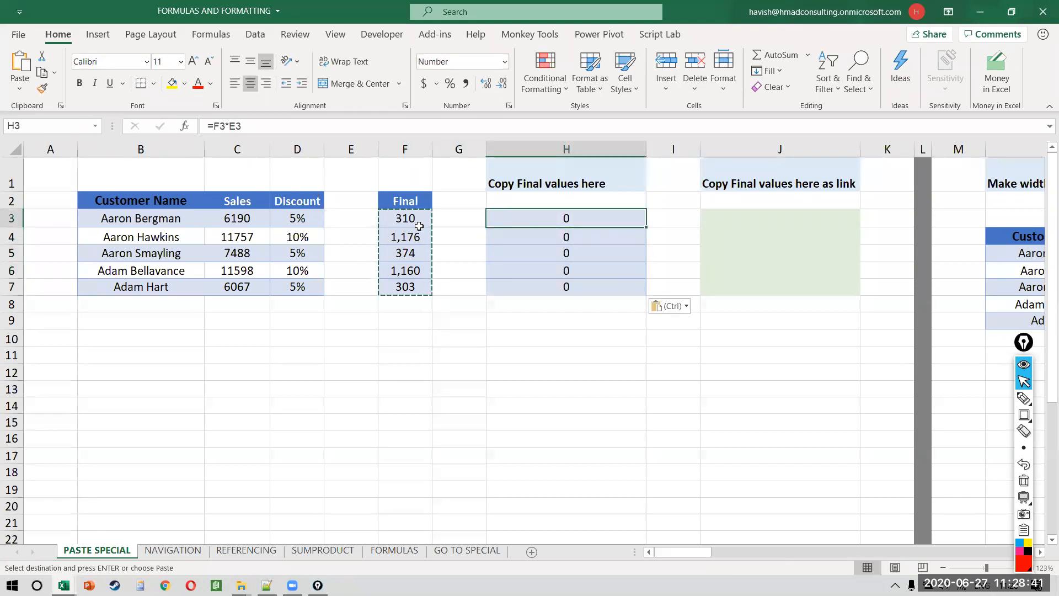
# Step: Inspect H3's shifted formula =F3*E3, underlining the cells it now references
pyautogui.doubleClick(557, 218)
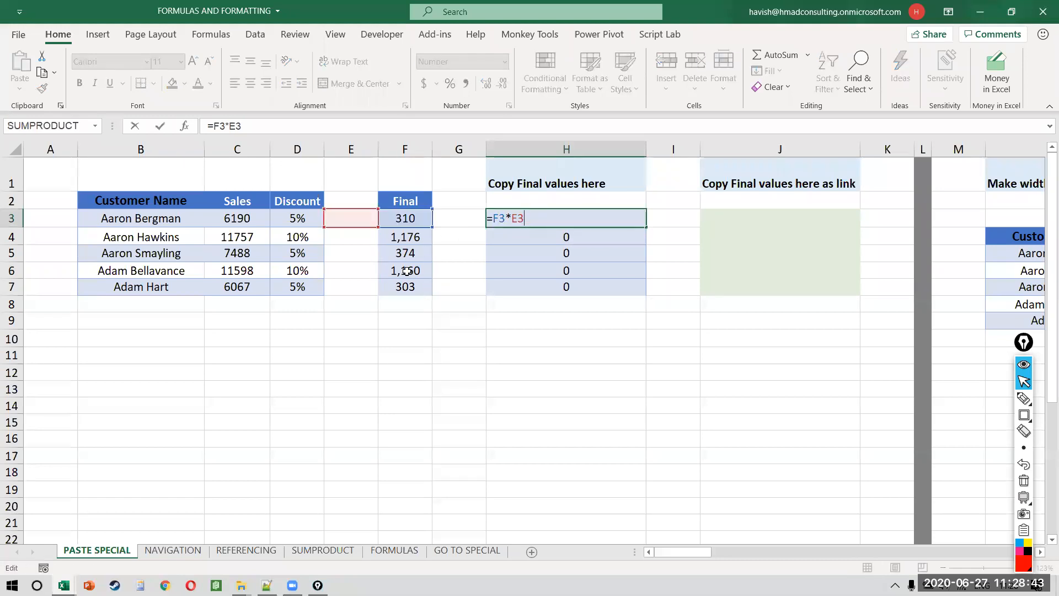
pyautogui.hotkey('ctrl', 'shift', '9')
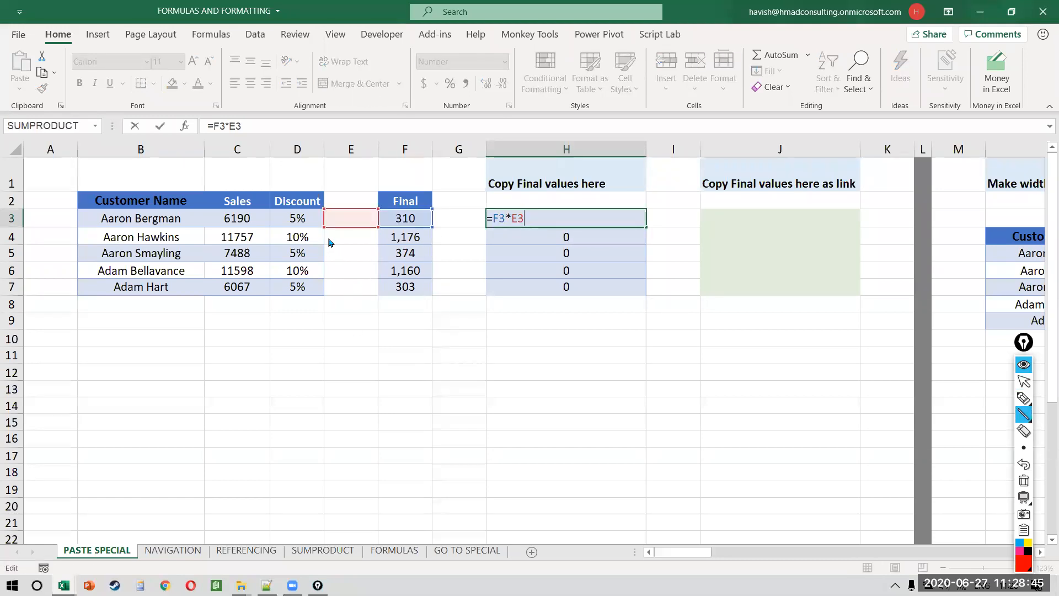
pyautogui.moveTo(326, 230); pyautogui.dragTo(430, 231)
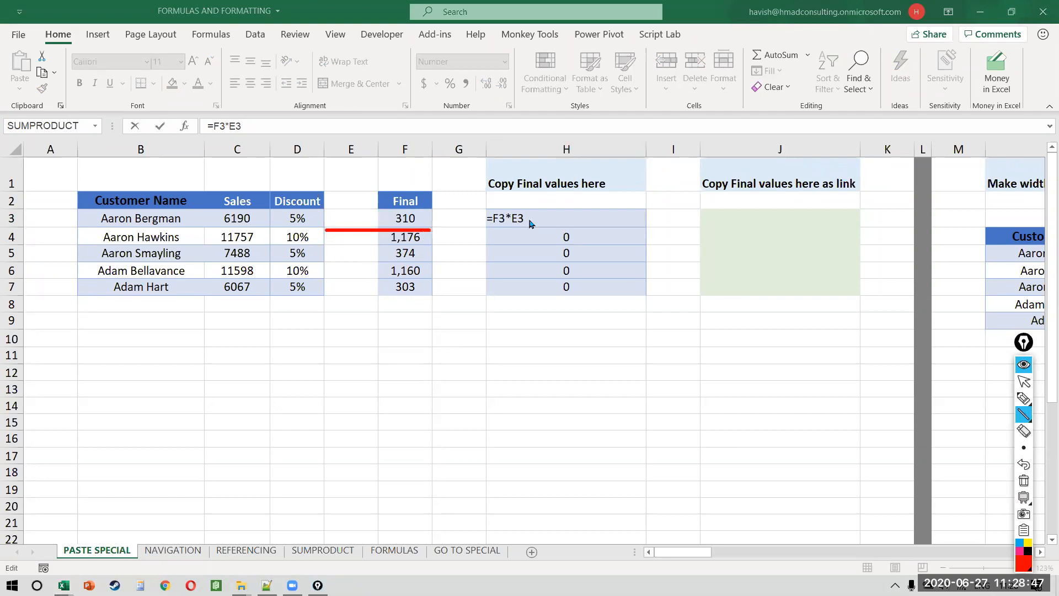
pyautogui.hotkey('ctrl', 'shift', '2')
pyautogui.click(553, 214)
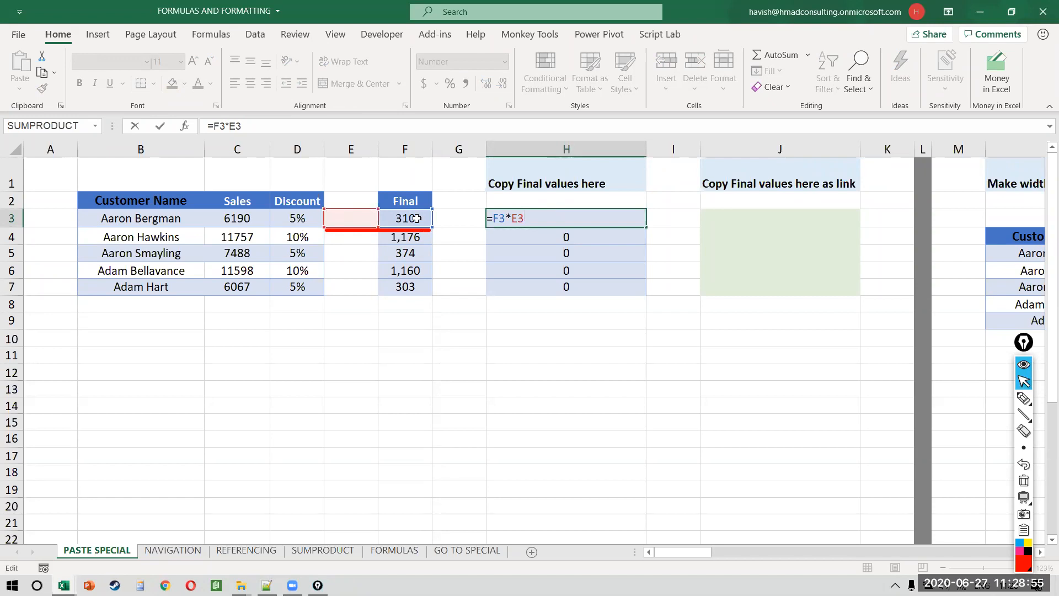
pyautogui.hotkey('ctrl', 'Return')
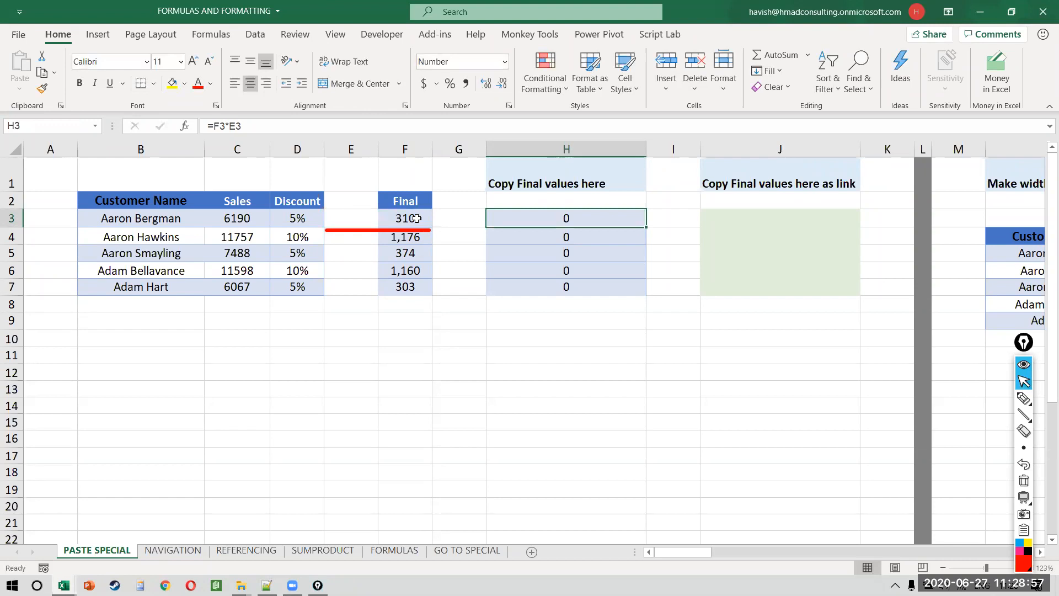
# Step: Recopy the Final results F3:F7 and select the zero results in H3:H7
pyautogui.press('Left')
pyautogui.press('Left')
pyautogui.hotkey('ctrl', 'shift', 'Down')
pyautogui.hotkey('ctrl', 'c')
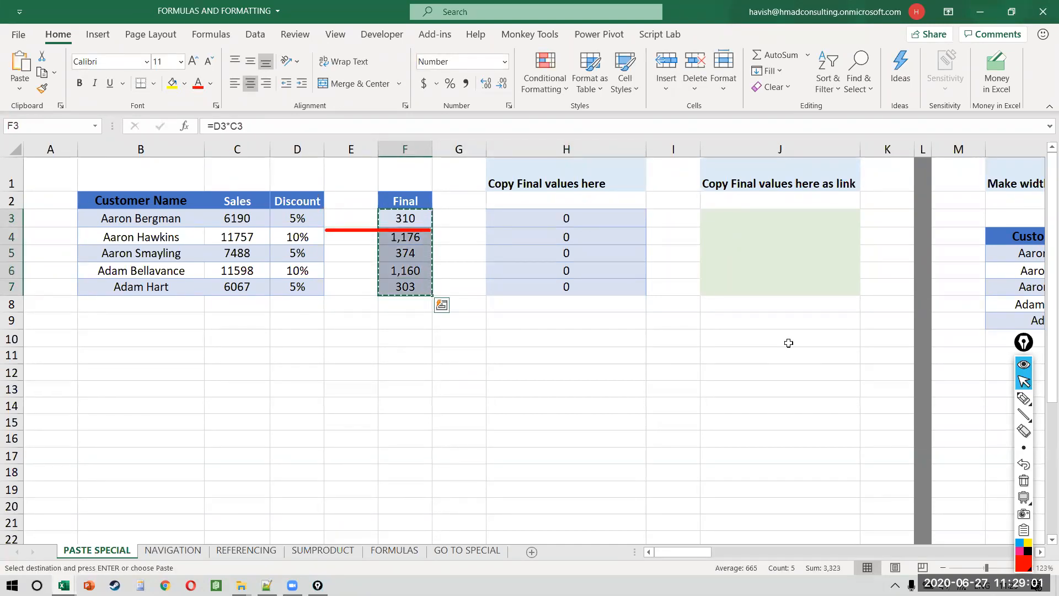
pyautogui.press('Right')
pyautogui.press('Right')
pyautogui.hotkey('ctrl', 'shift', 'Down')
# Step: Clear H3:H7 and type the notes 'CTRL ALTVV' and 'PASTE SPECIAL' in H10 and H11
pyautogui.press('Delete')
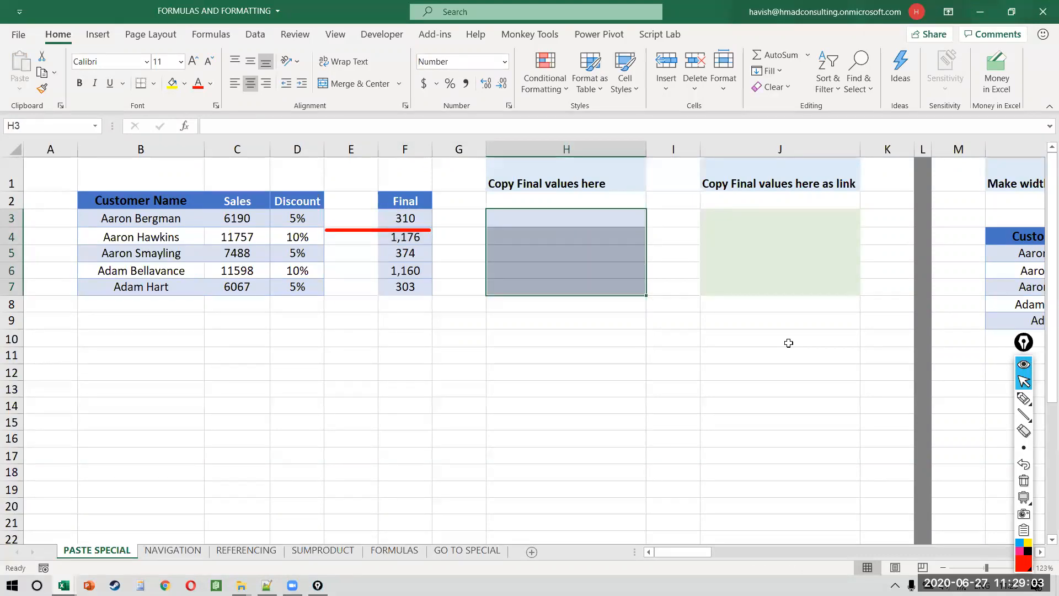
pyautogui.press('Down')
pyautogui.press('Down')
pyautogui.press('Down')
pyautogui.press('Down')
pyautogui.press('Down')
pyautogui.press('Down')
pyautogui.press('Down')
pyautogui.press('capslock')
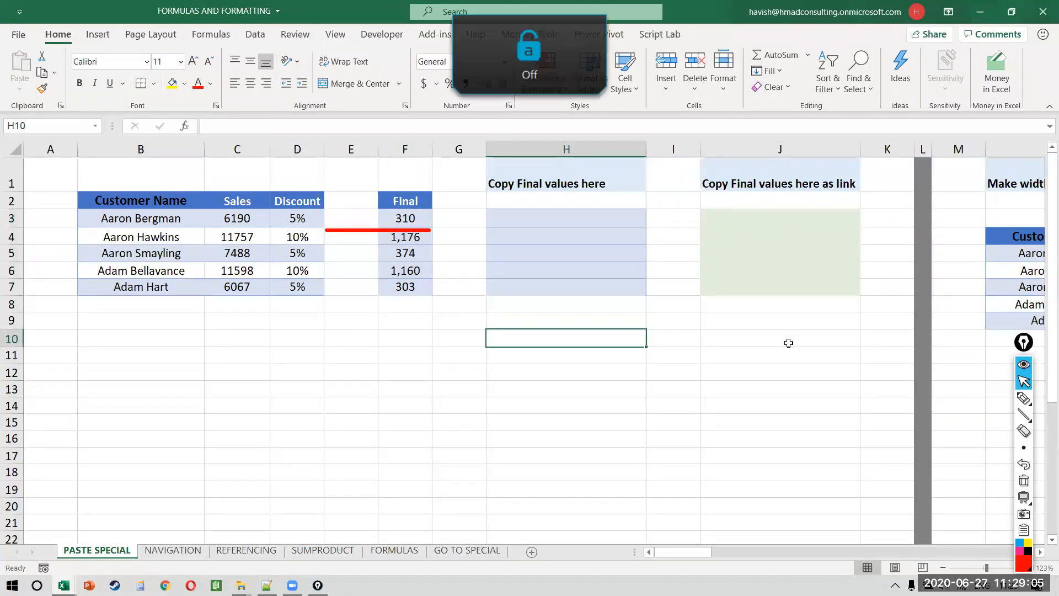
pyautogui.write('CTRL ALTV')
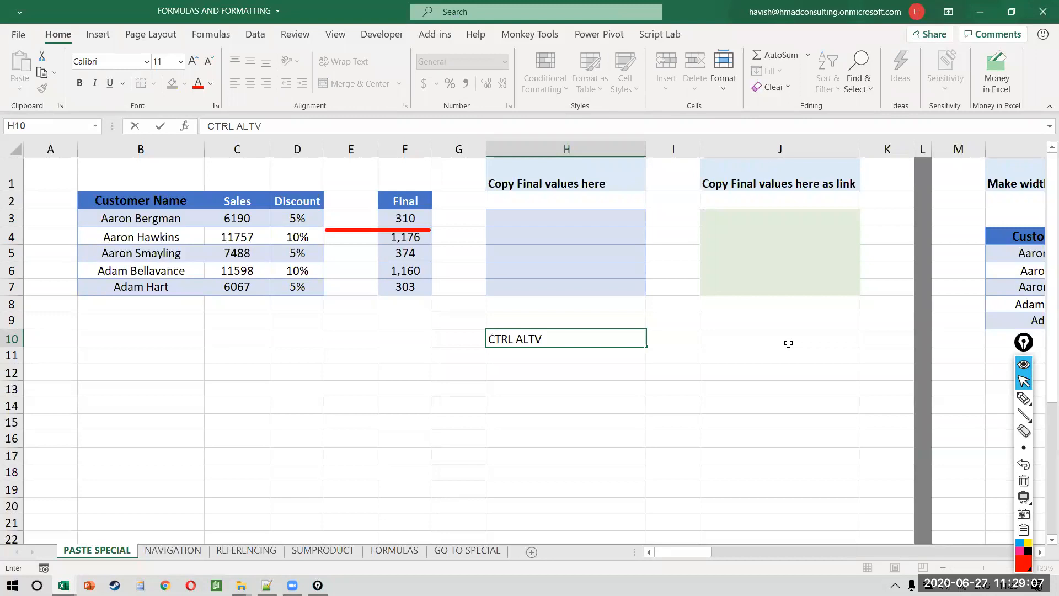
pyautogui.write('V')
pyautogui.press('Return')
pyautogui.write('PASTE S')
pyautogui.write('O')
pyautogui.press('BackSpace')
pyautogui.write('PECIAL')
pyautogui.press('Up')
pyautogui.press('Up')
pyautogui.press('Up')
pyautogui.press('Up')
pyautogui.press('Up')
pyautogui.press('Up')
pyautogui.press('Up')
pyautogui.press('Up')
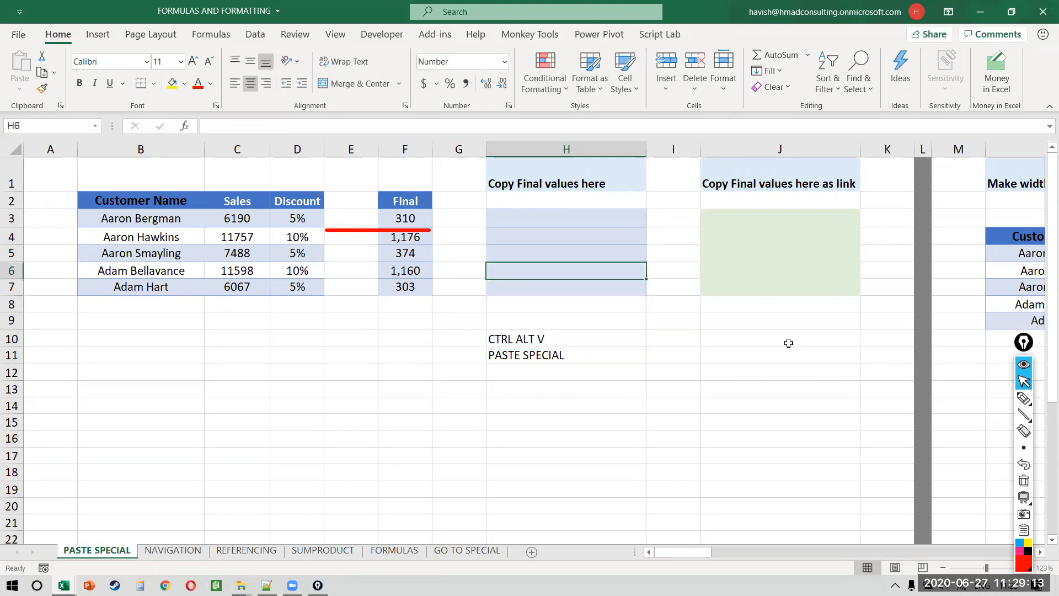
# Step: Paste the Final results F3:F7 into H3:H7 as values only, then compare both ranges
pyautogui.press('Left')
pyautogui.press('Left')
pyautogui.hotkey('ctrl', 'shift', 'Down')
pyautogui.hotkey('ctrl', 'c')
pyautogui.press('Right')
pyautogui.press('Right')
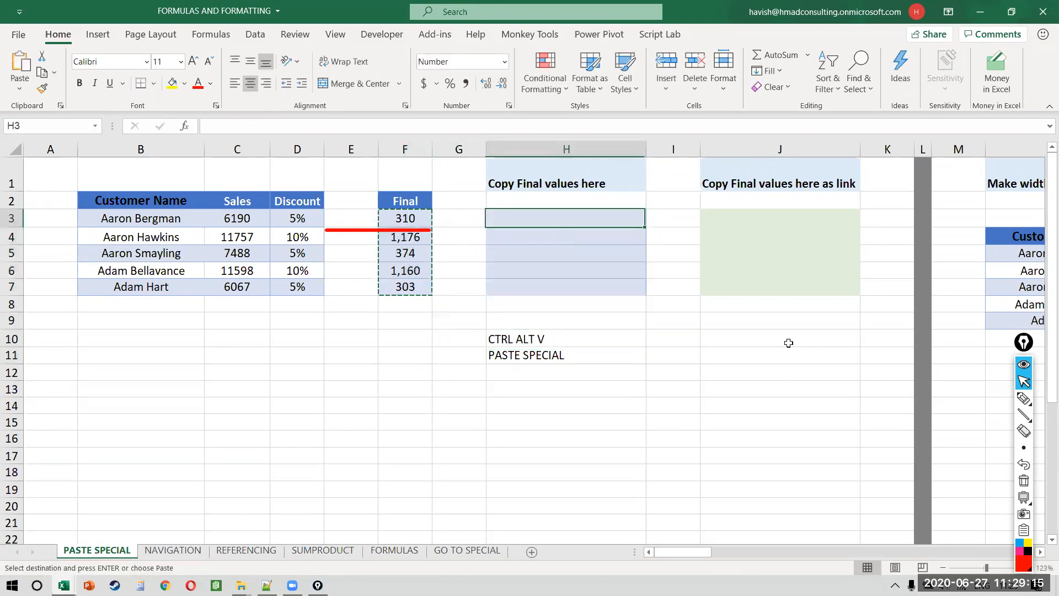
pyautogui.hotkey('ctrl', 'alt', 'v')
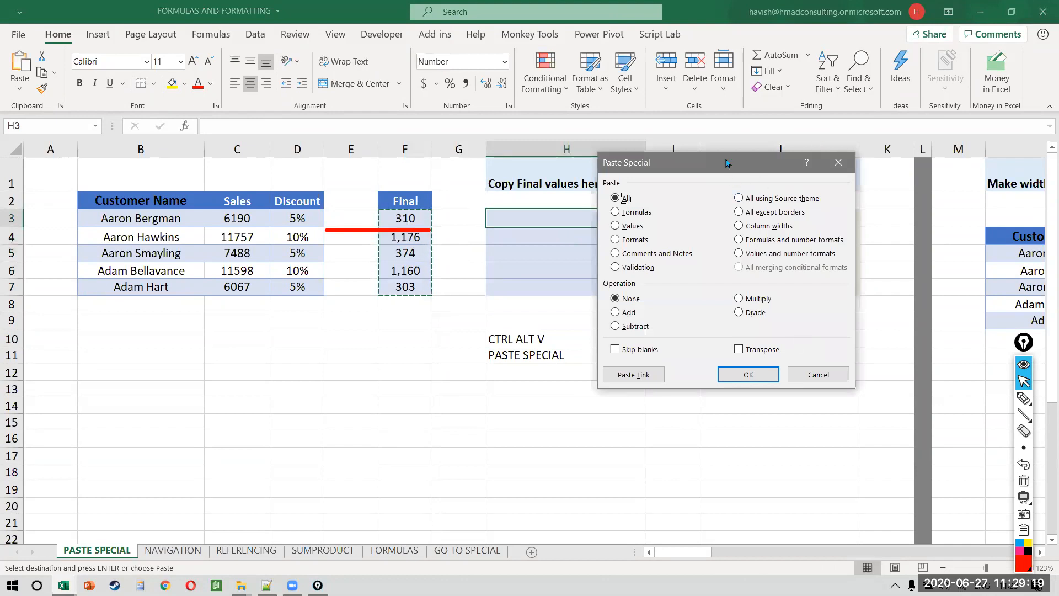
pyautogui.moveTo(726, 160); pyautogui.dragTo(706, 131)
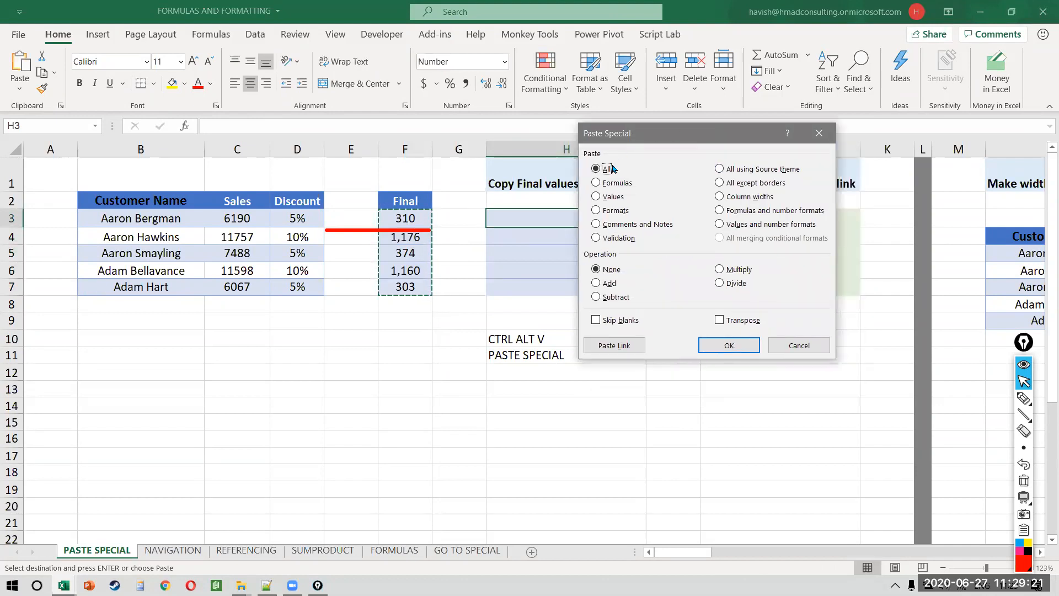
pyautogui.click(597, 198)
pyautogui.click(729, 345)
pyautogui.moveTo(554, 213); pyautogui.dragTo(555, 288)
pyautogui.moveTo(418, 215); pyautogui.dragTo(415, 280)
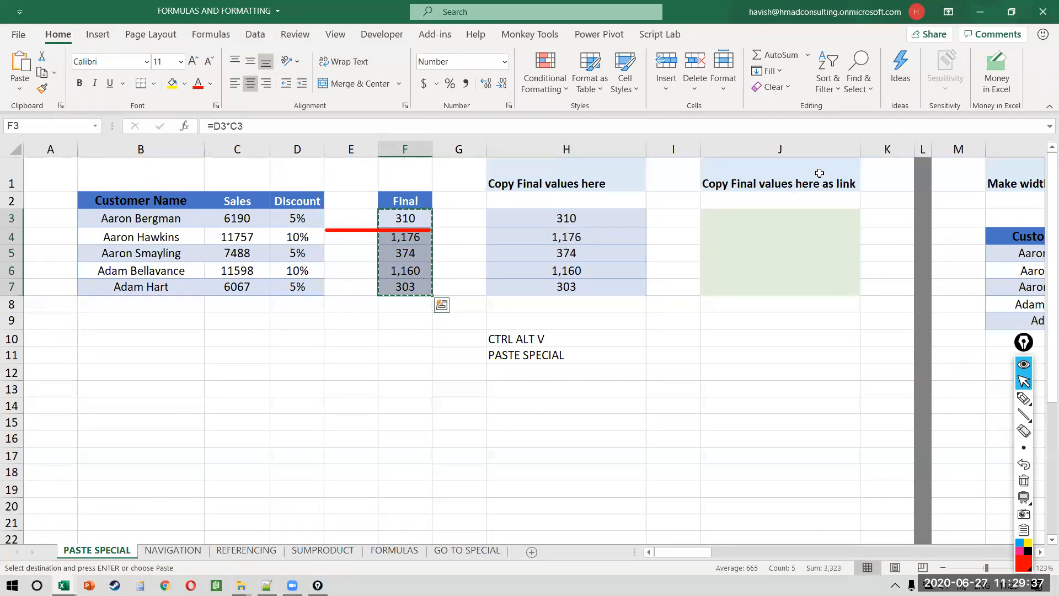
# Step: Paste links to the Final results into J3:J7, then check J3 and J4 show =F3 and =F4
pyautogui.click(777, 216)
pyautogui.hotkey('ctrl', 'alt', 'v')
pyautogui.press('ctrl')
pyautogui.press('ctrl')
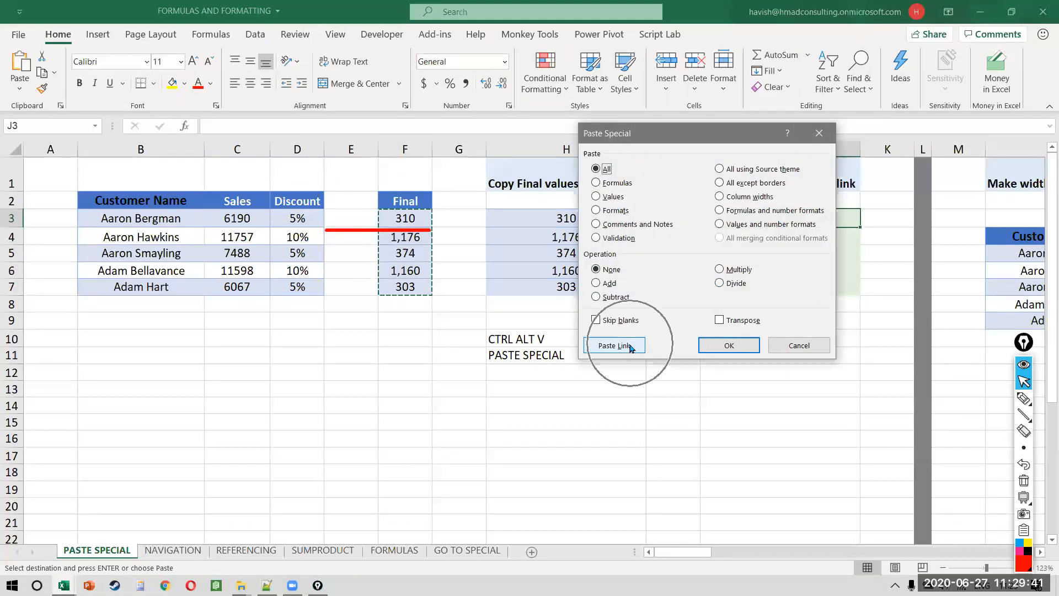
pyautogui.click(631, 346)
pyautogui.press('F1')
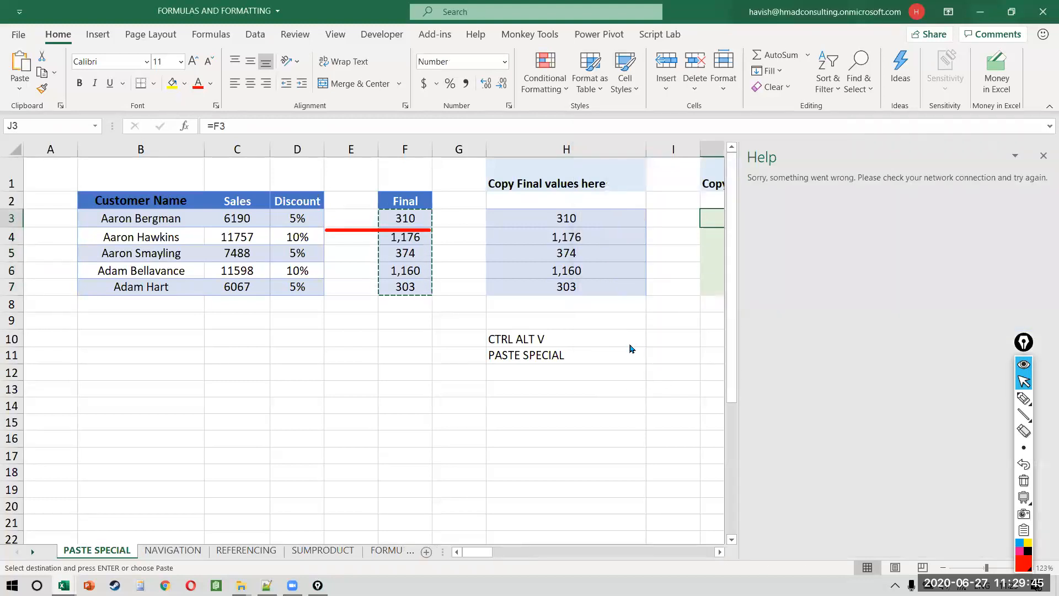
pyautogui.click(1043, 158)
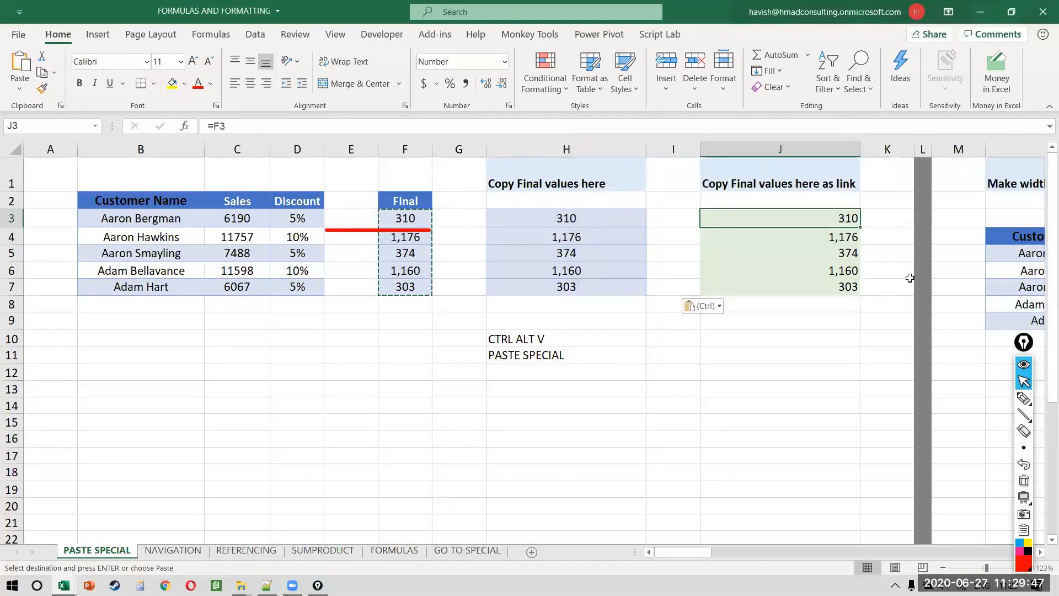
pyautogui.doubleClick(773, 218)
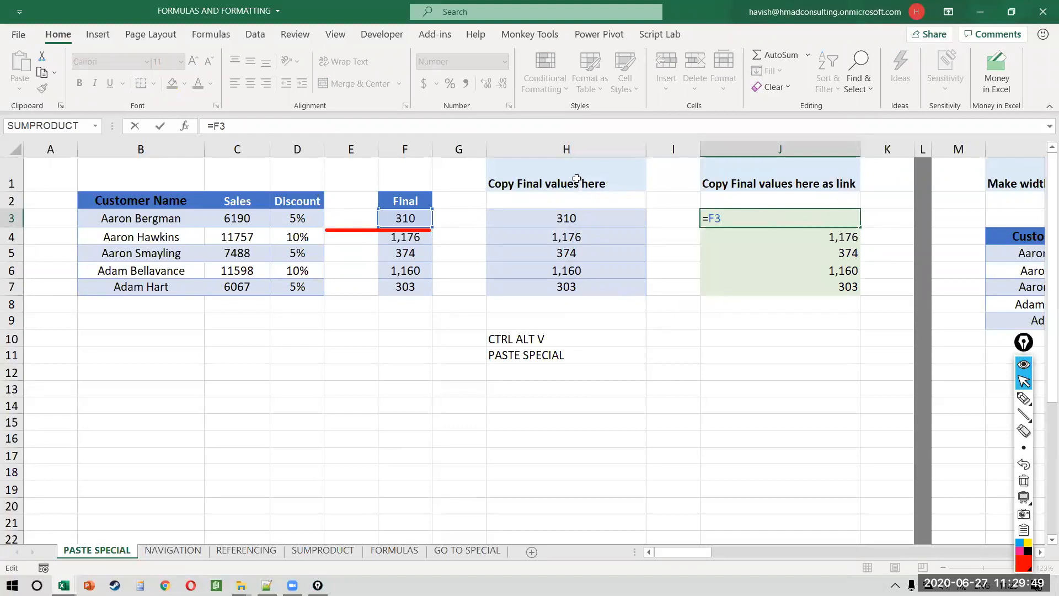
pyautogui.click(796, 236)
pyautogui.doubleClick(796, 236)
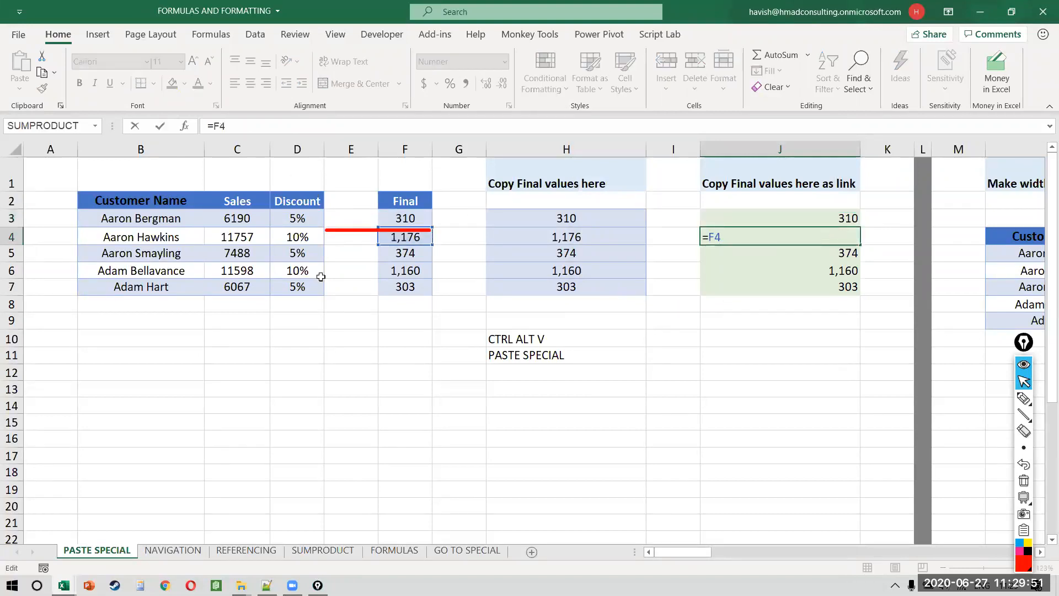
pyautogui.press('Escape')
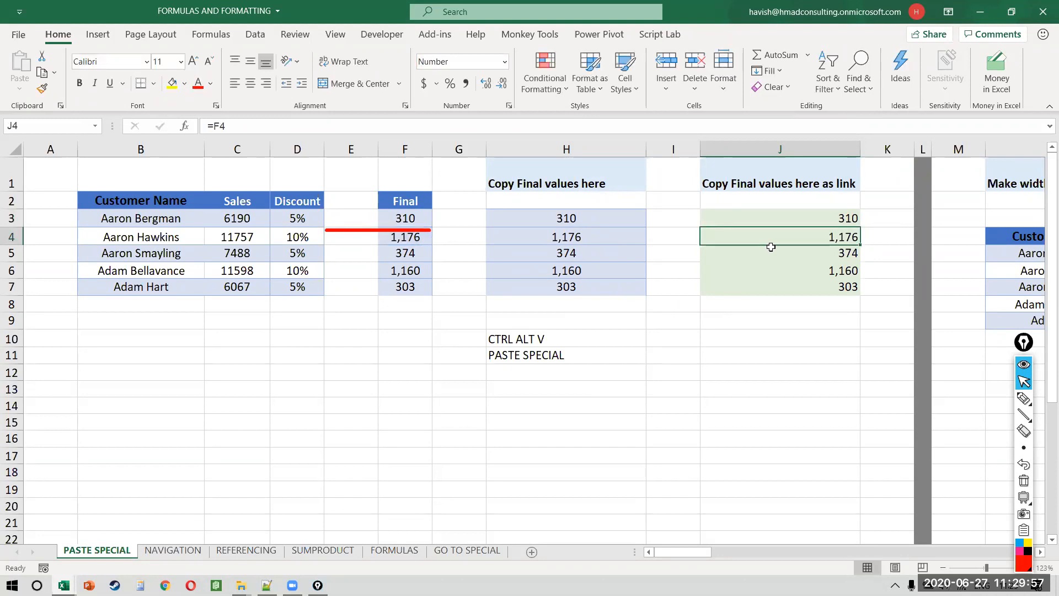
# Step: Try a new workbook, then return and copy the Final values F3:F7
pyautogui.hotkey('ctrl', 'n')
pyautogui.press('Down')
pyautogui.press('Right')
pyautogui.hotkey('ctrl', 'shift', '7')
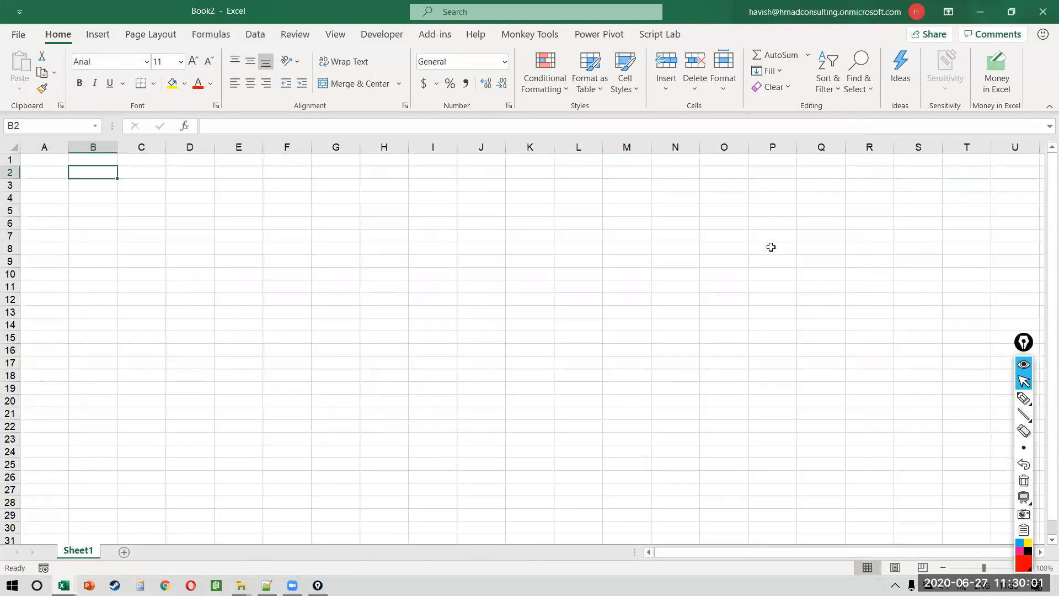
pyautogui.hotkey('ctrl', 'w')
pyautogui.press('Left')
pyautogui.press('Left')
pyautogui.press('Up')
pyautogui.press('Left')
pyautogui.press('Left')
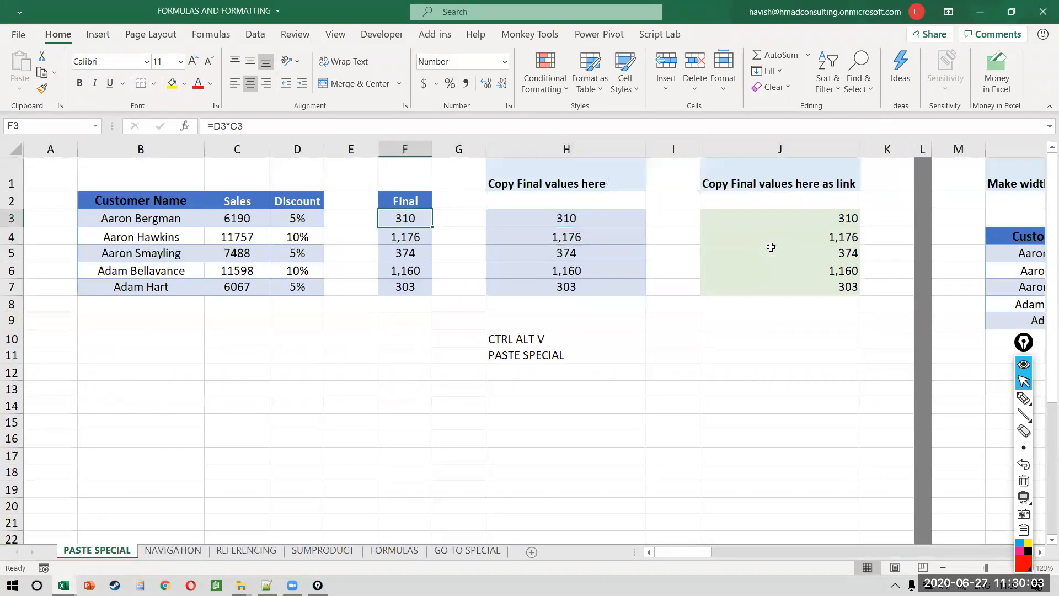
pyautogui.hotkey('ctrl', 'shift', 'Down')
pyautogui.hotkey('ctrl', 'c')
# Step: Paste links to F3:F7 into a new workbook's B2, inspect the external formula, then clear B2:B6
pyautogui.hotkey('ctrl', 'n')
pyautogui.scroll(7, 99, 258)
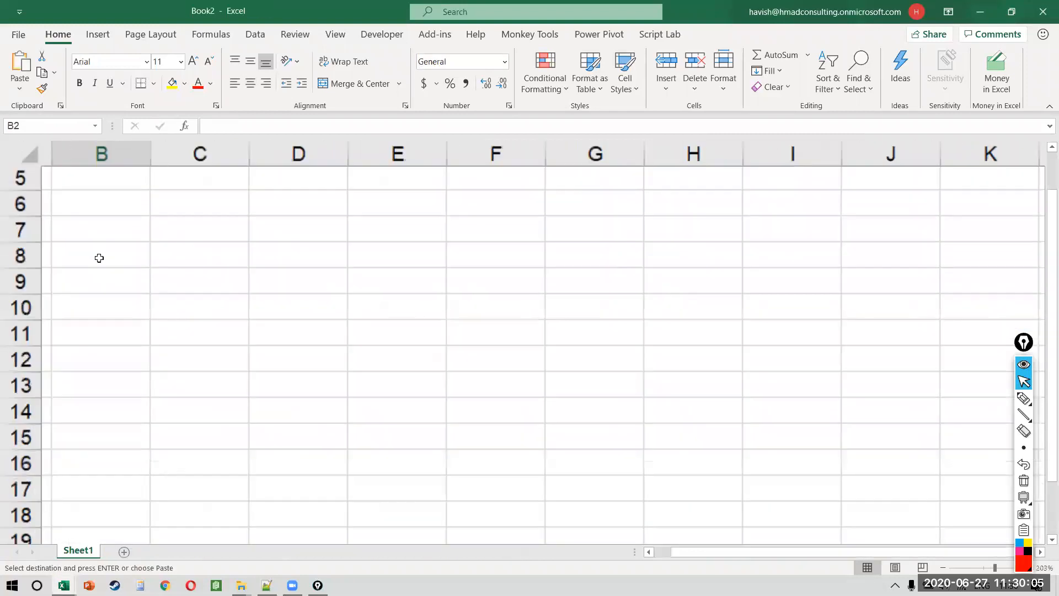
pyautogui.press('Right')
pyautogui.press('Down')
pyautogui.hotkey('ctrl', 'alt', 'v')
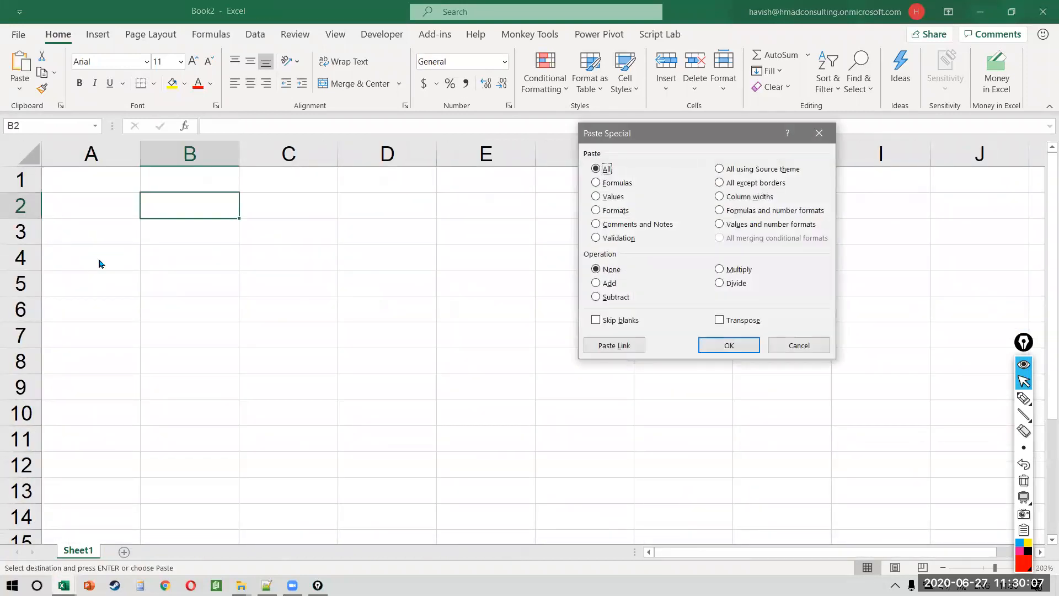
pyautogui.click(609, 345)
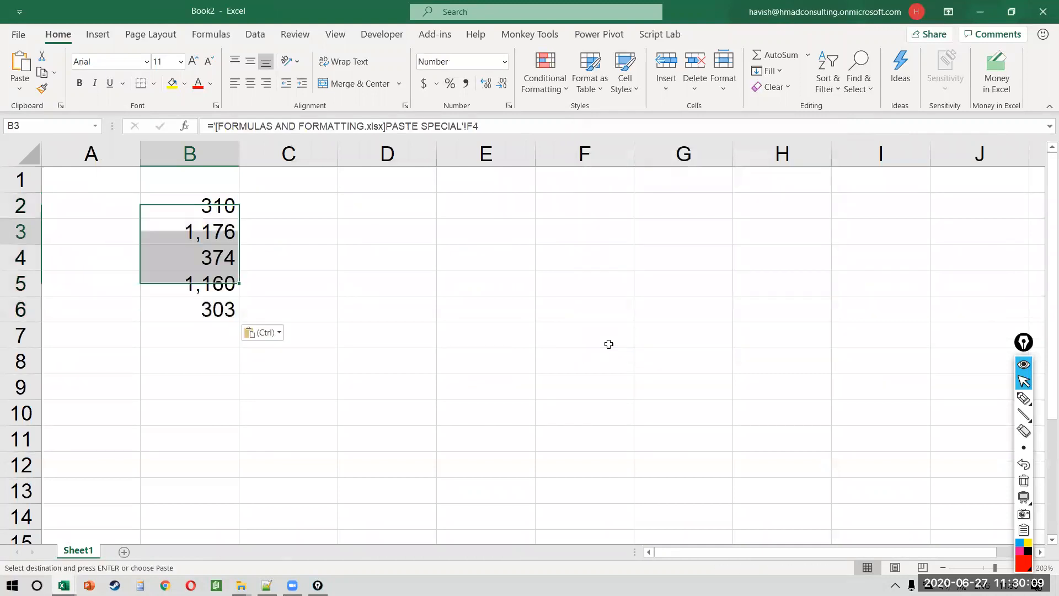
pyautogui.press('F2')
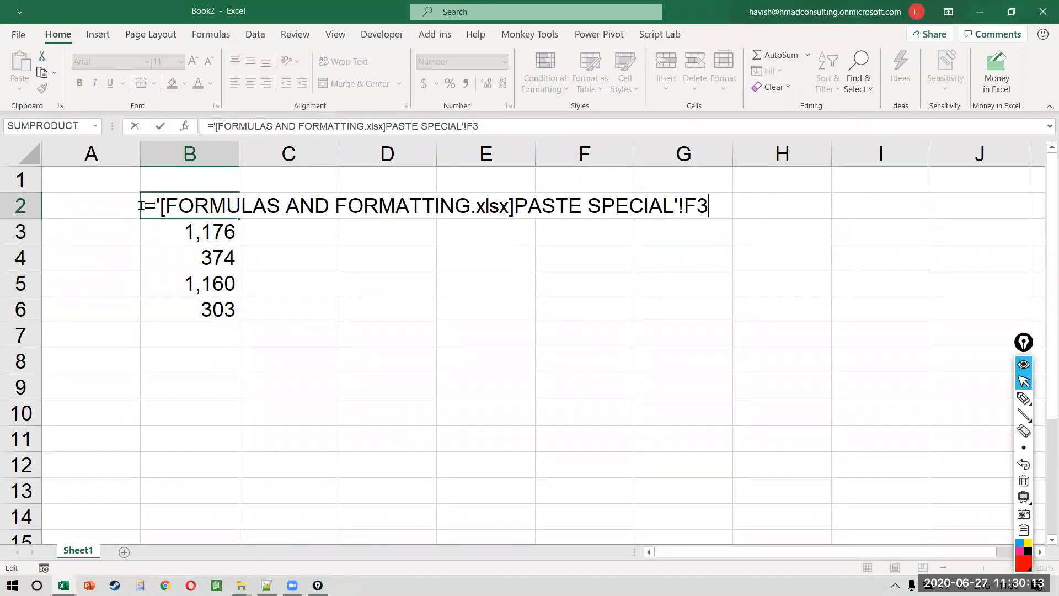
pyautogui.moveTo(160, 208); pyautogui.dragTo(727, 202)
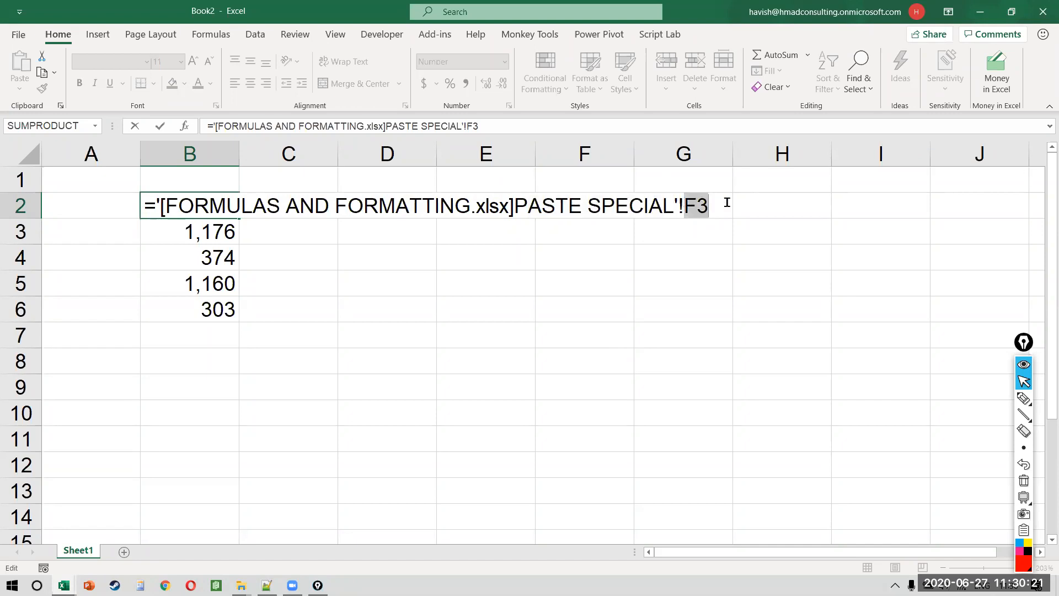
pyautogui.hotkey('ctrl', 'Return')
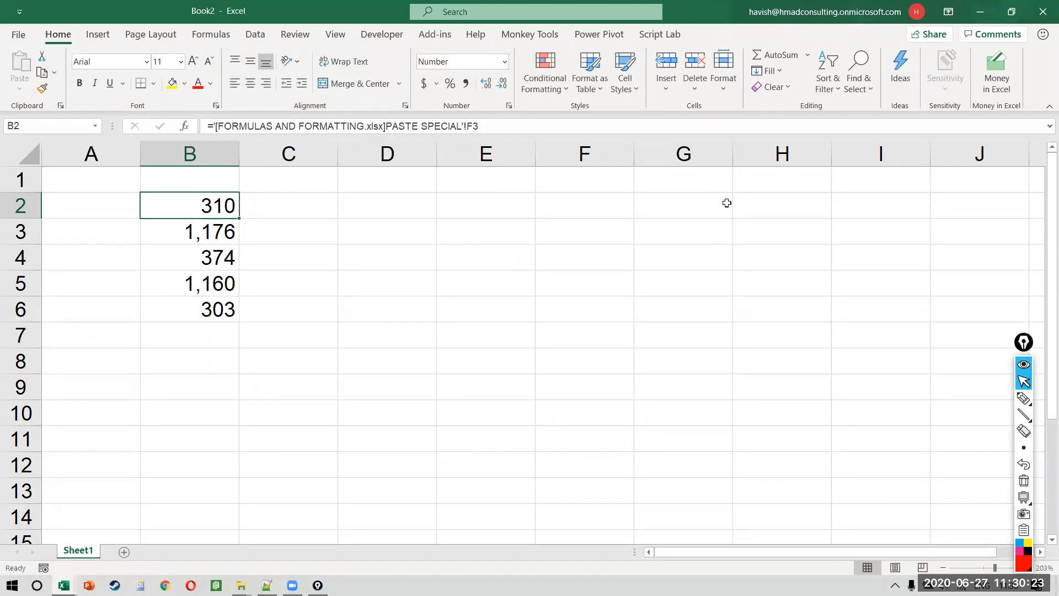
pyautogui.hotkey('ctrl', 'shift', 'Down')
pyautogui.press('Delete')
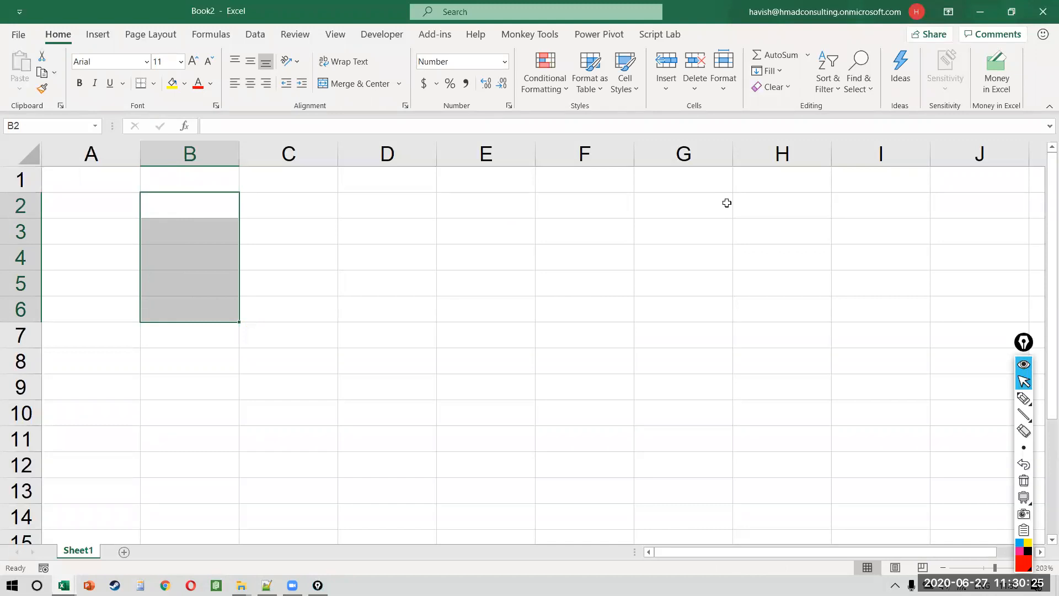
# Step: Enter an absolute external reference to $F$3 of the PASTE SPECIAL sheet in Book2's B2
pyautogui.hotkey('shift', 'Up')
pyautogui.hotkey('shift', 'Up')
pyautogui.hotkey('shift', 'Up')
pyautogui.hotkey('shift', 'Up')
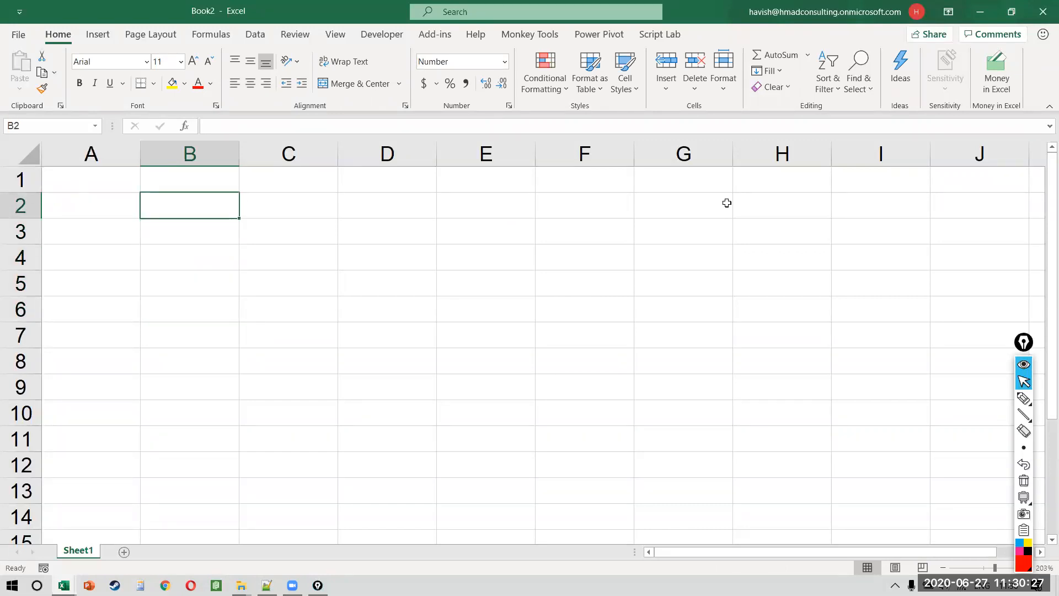
pyautogui.write('=')
pyautogui.hotkey('alt', 'Tab')
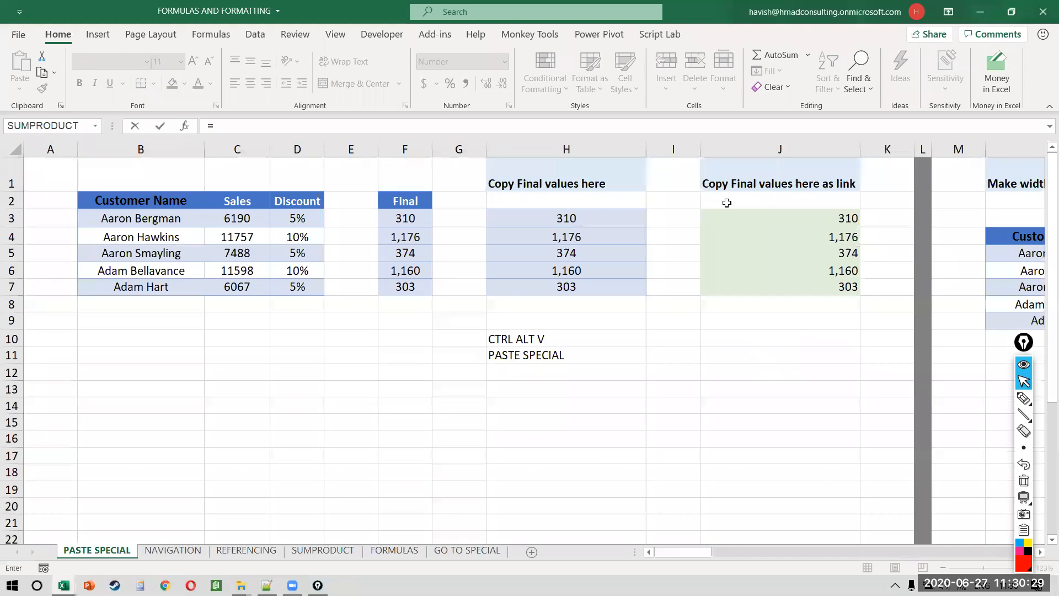
pyautogui.click(425, 221)
pyautogui.hotkey('alt', 'Tab')
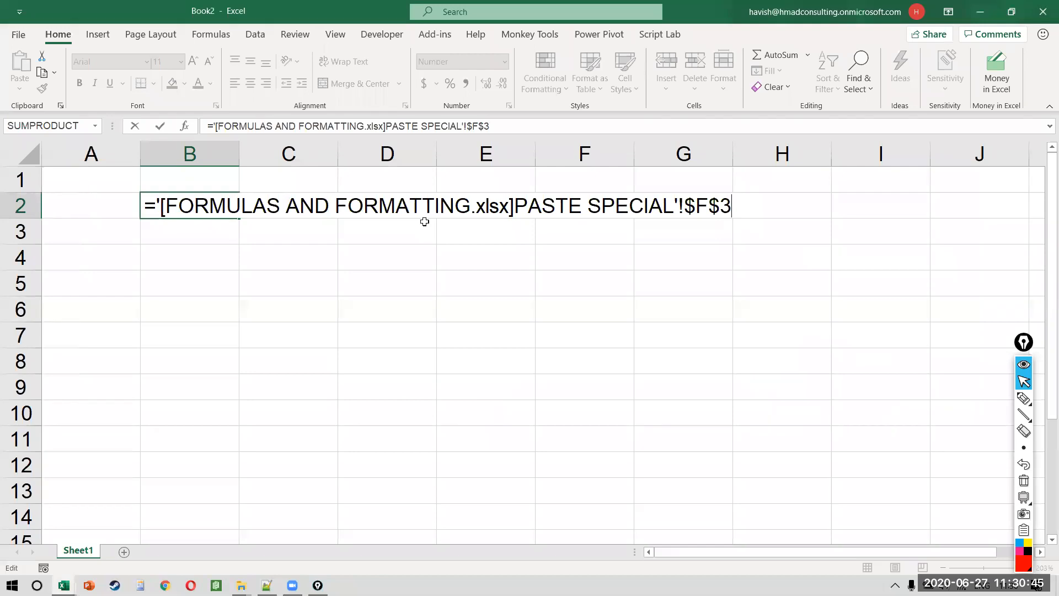
pyautogui.press('Return')
# Step: Return to the PASTE SPECIAL sheet and select the customer table in the Transpose section
pyautogui.hotkey('ctrl', 'Tab')
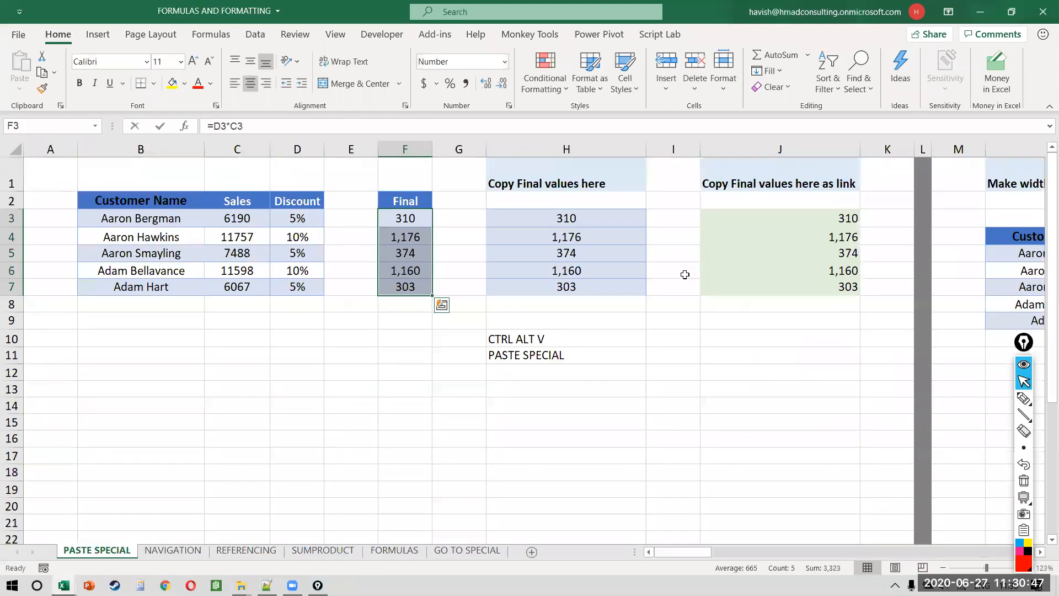
pyautogui.hscroll(10, 685, 274)
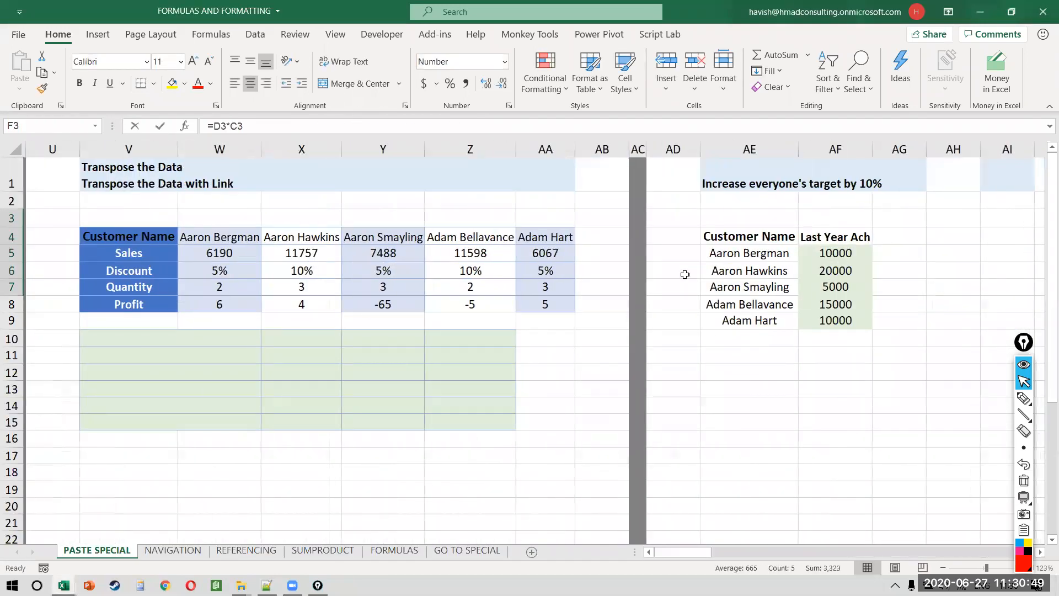
pyautogui.hscroll(-3, 684, 275)
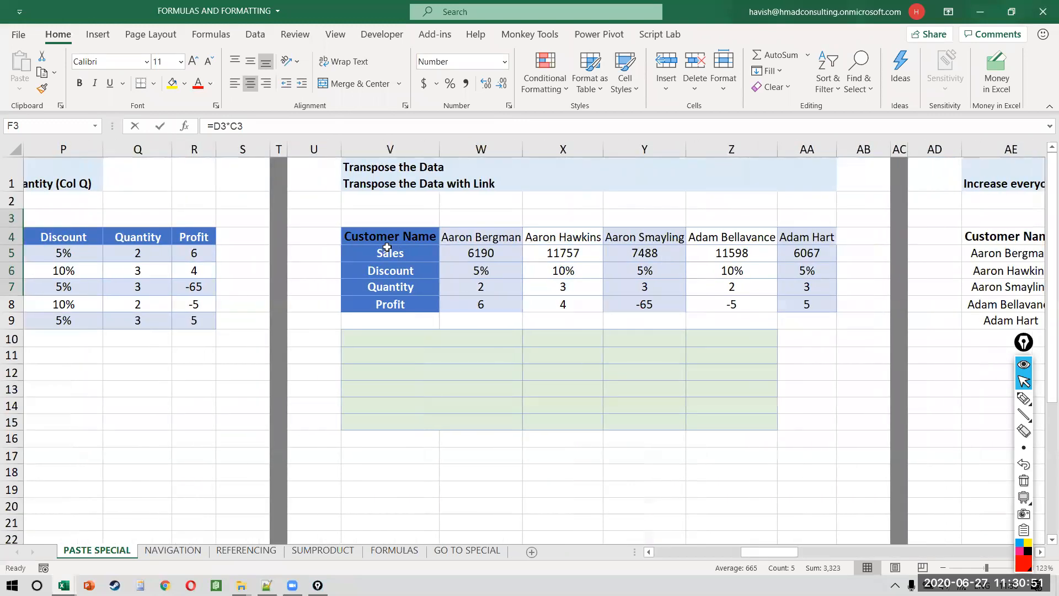
pyautogui.moveTo(380, 238); pyautogui.dragTo(807, 304)
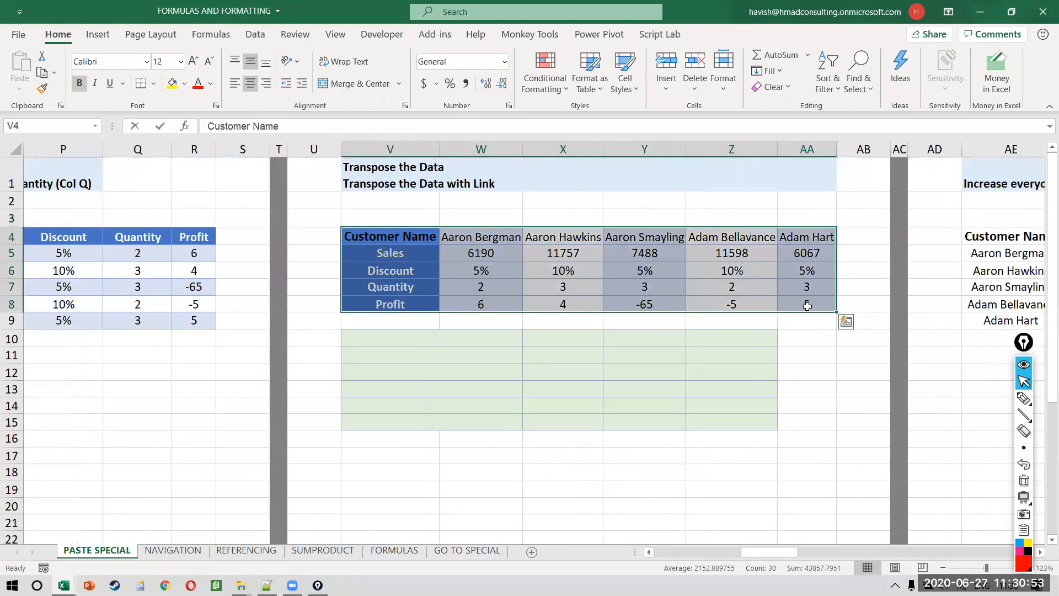
# Step: Select the whole customer table V4:AA8 and copy it
pyautogui.press('Left')
pyautogui.press('Right')
pyautogui.hotkey('ctrl', 'shift', 'Down')
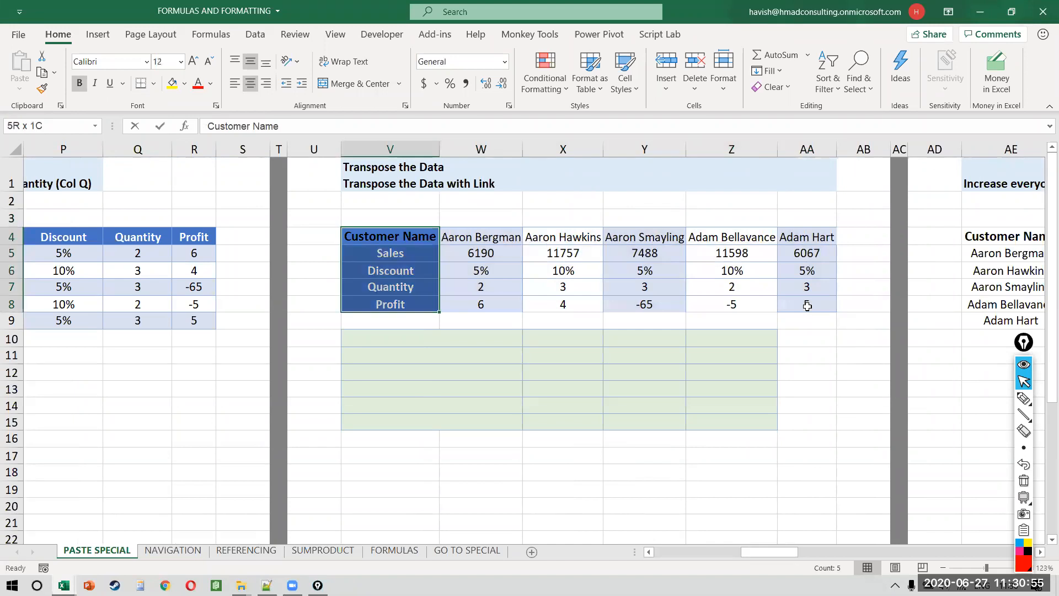
pyautogui.press('Right')
pyautogui.hotkey('ctrl', 'shift', 'Right')
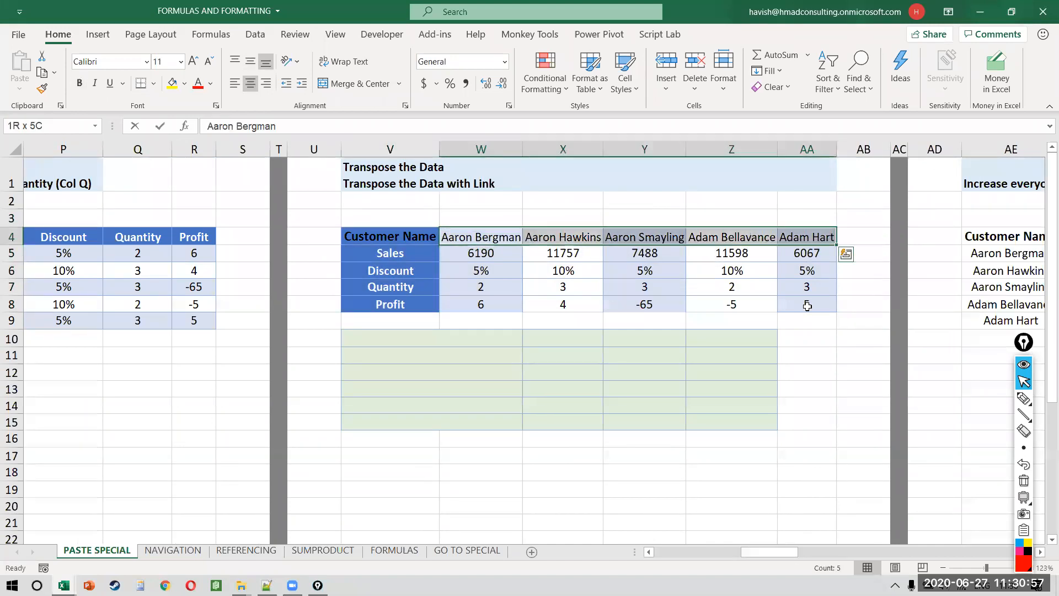
pyautogui.press('Left')
pyautogui.press('Down')
pyautogui.hotkey('ctrl', 'shift', 'Down')
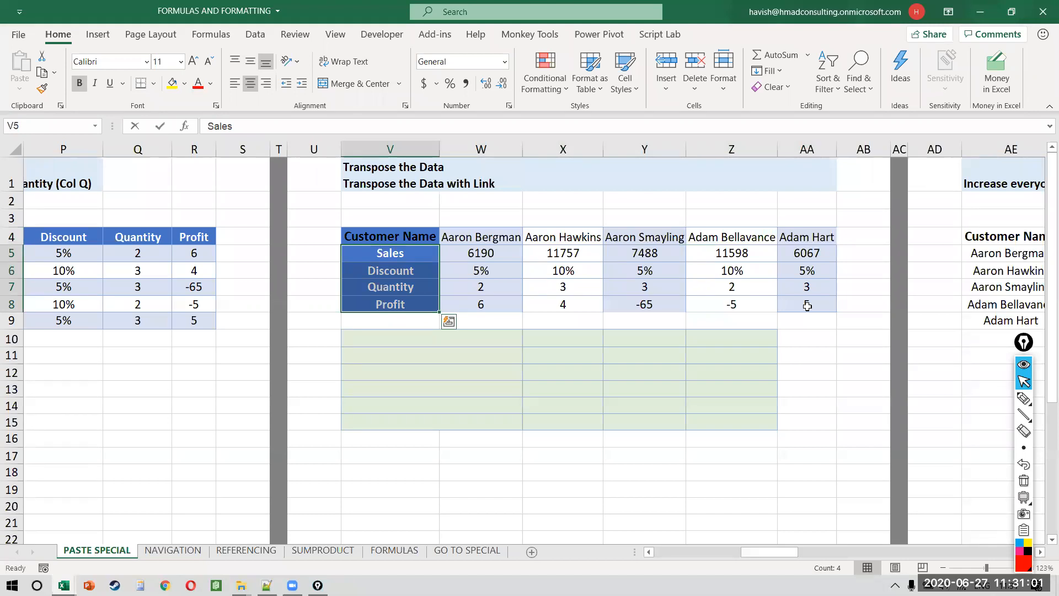
pyautogui.press('Down')
pyautogui.press('Down')
pyautogui.press('Down')
pyautogui.press('Down')
pyautogui.press('Down')
pyautogui.press('Down')
pyautogui.press('Up')
pyautogui.press('Up')
pyautogui.press('Up')
pyautogui.press('Up')
pyautogui.press('Up')
pyautogui.press('Up')
pyautogui.press('Up')
pyautogui.hotkey('ctrl', 'shift', 'Right')
pyautogui.hotkey('ctrl', 'shift', 'Down')
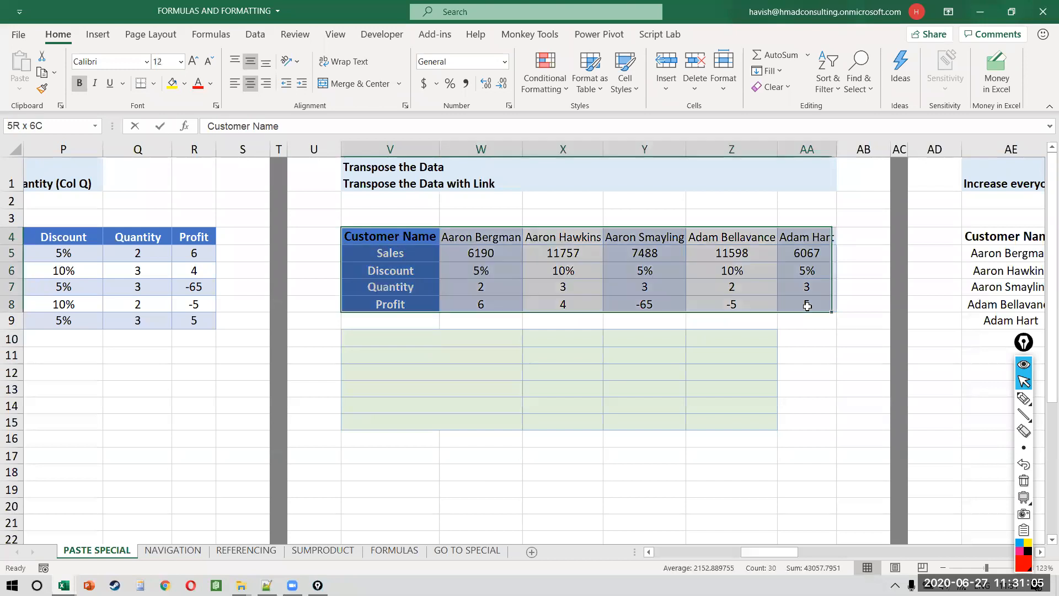
pyautogui.hotkey('ctrl', 'c')
# Step: Paste the table transposed at V10 and select the new customer name column
pyautogui.press('Down')
pyautogui.press('Down')
pyautogui.press('Down')
pyautogui.press('Down')
pyautogui.press('Down')
pyautogui.press('Down')
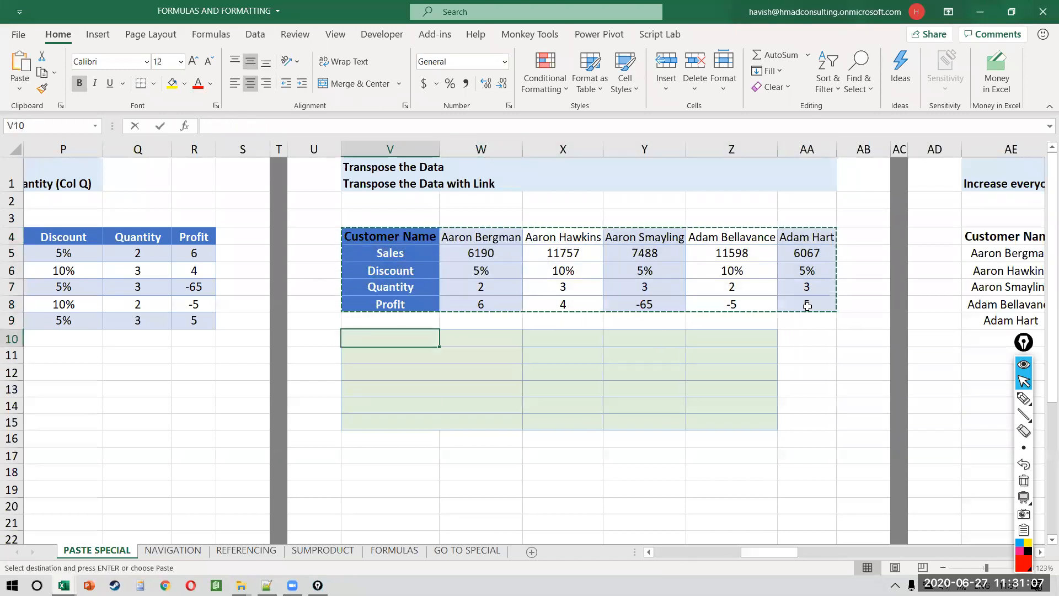
pyautogui.press('alt')
pyautogui.press('h')
pyautogui.press('v')
pyautogui.press('s')
pyautogui.click(721, 321)
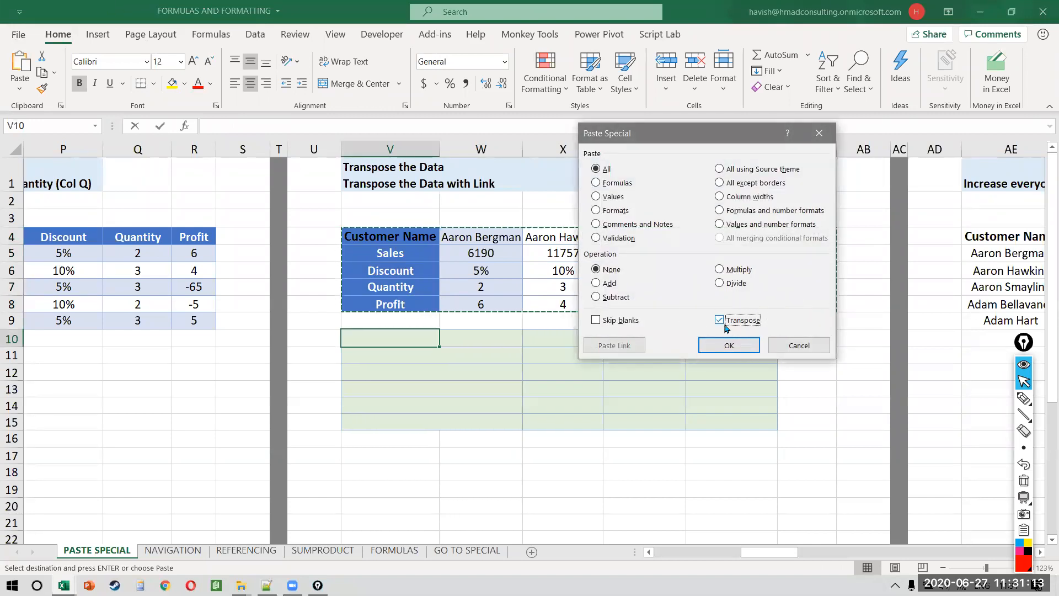
pyautogui.click(718, 347)
pyautogui.press('Left')
pyautogui.press('Right')
pyautogui.hotkey('ctrl', 'shift', 'Down')
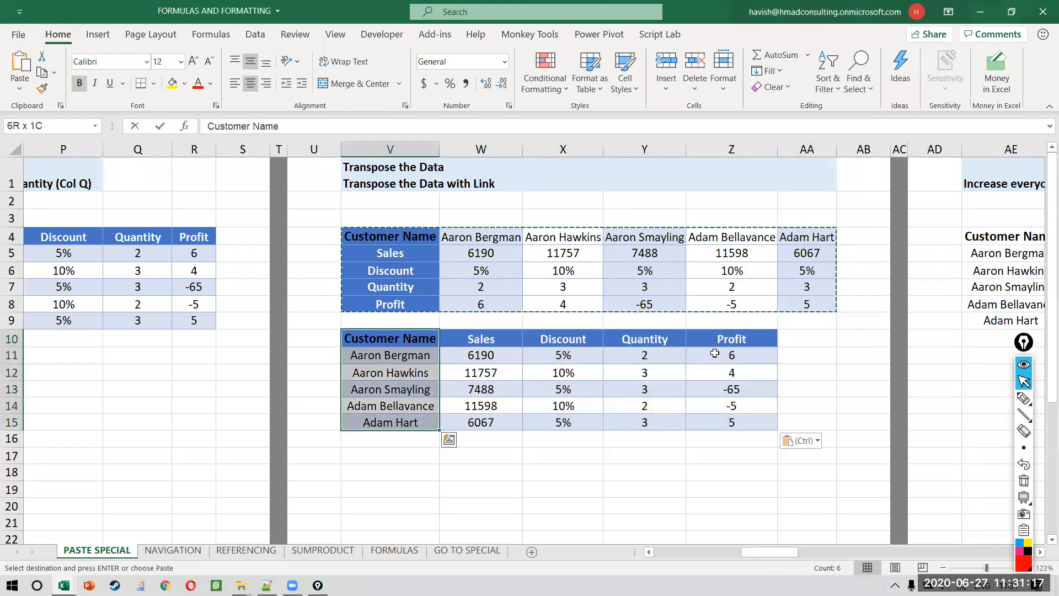
pyautogui.press('Right')
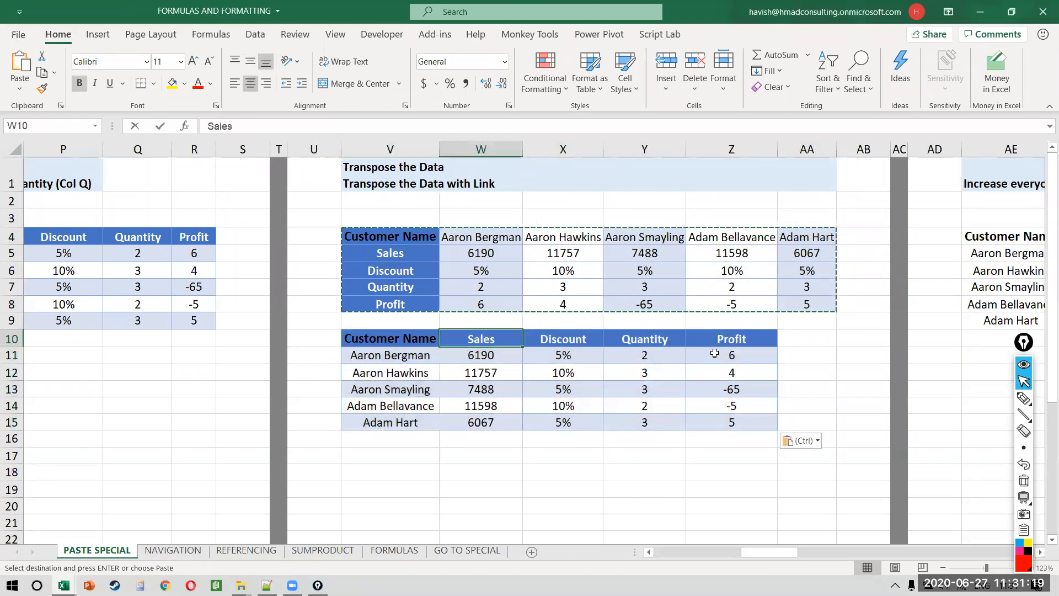
pyautogui.hotkey('ctrl', 'shift', 'Right')
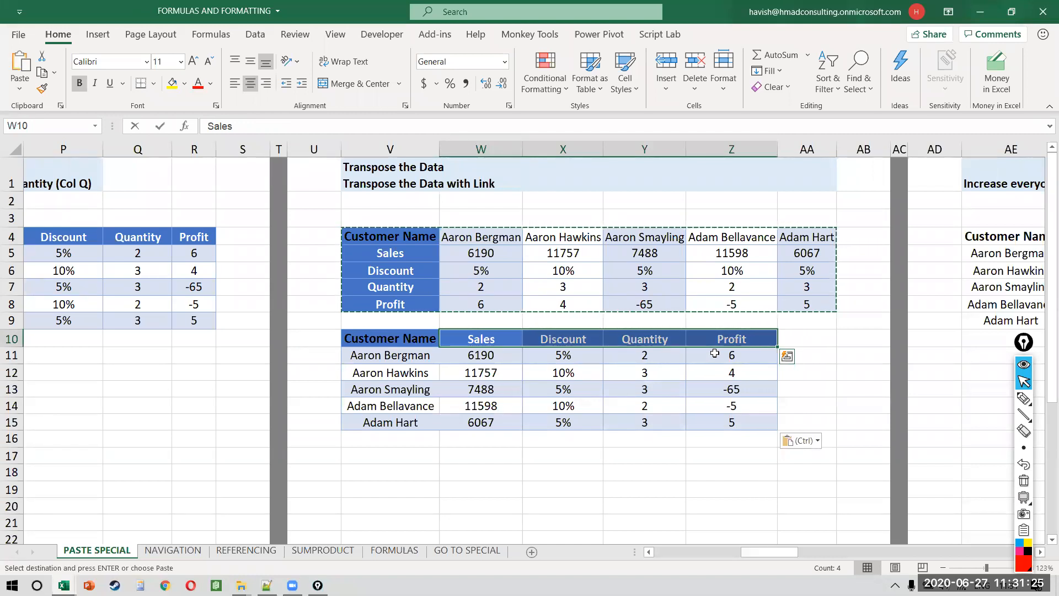
pyautogui.press('Up')
pyautogui.press('Up')
pyautogui.press('Up')
pyautogui.press('Up')
pyautogui.press('Up')
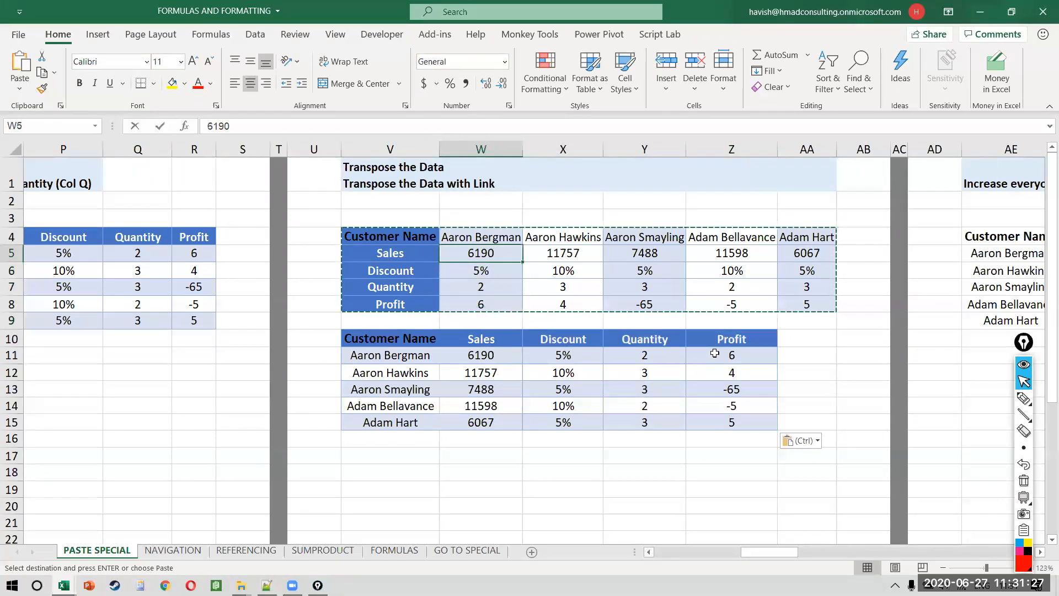
pyautogui.press('Escape')
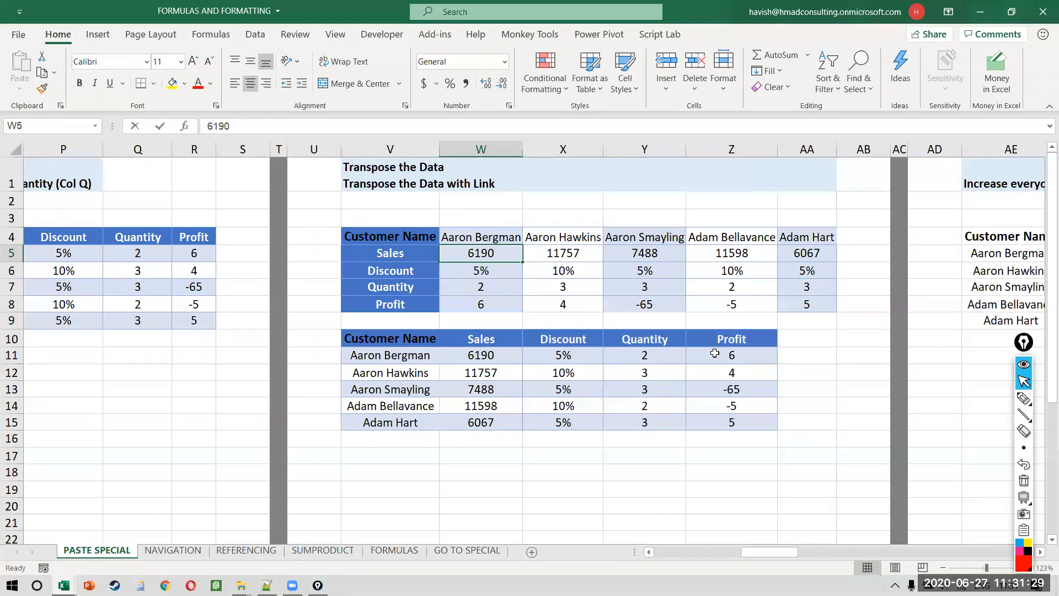
pyautogui.write('10000')
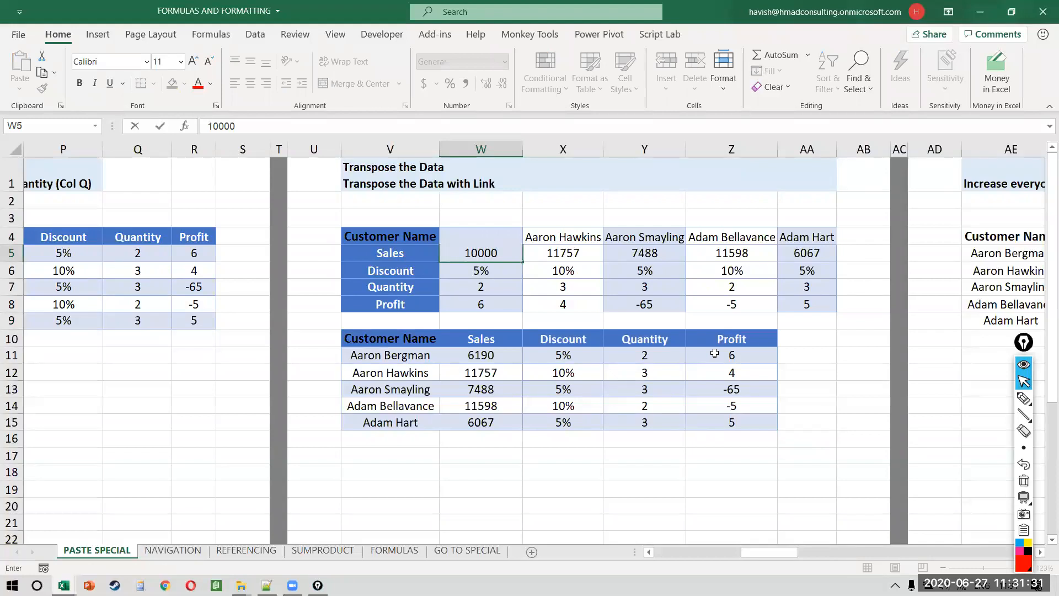
pyautogui.press('Return')
pyautogui.click(507, 354)
pyautogui.hotkey('ctrl', 'F3')
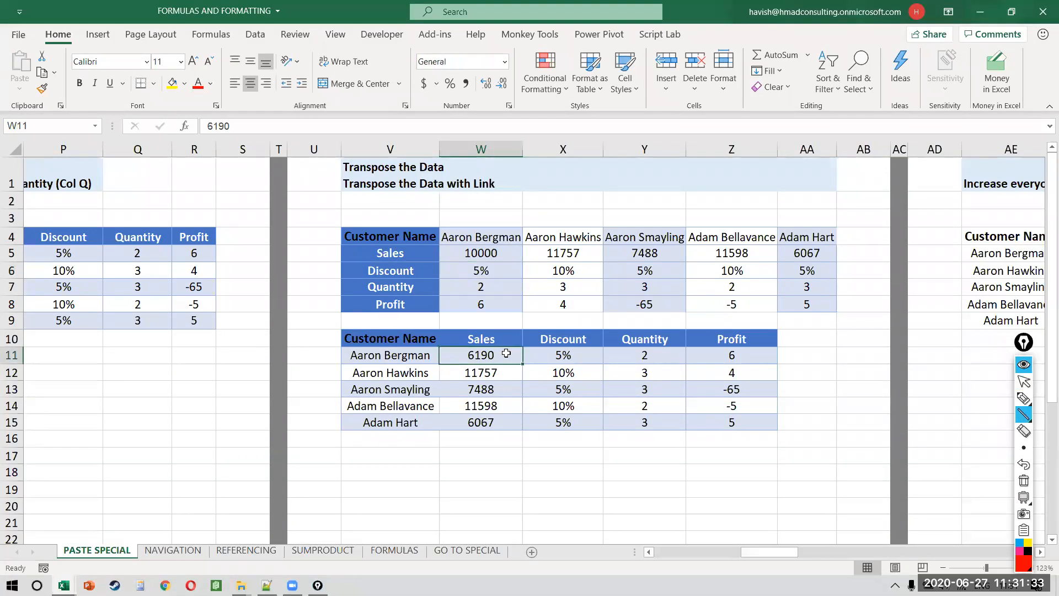
pyautogui.moveTo(513, 255); pyautogui.dragTo(514, 356)
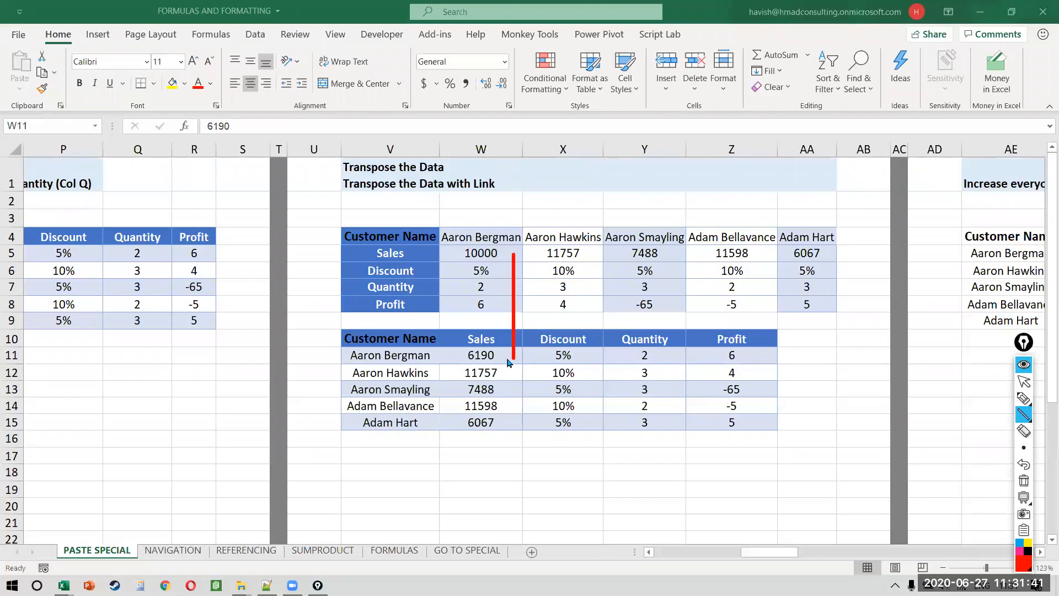
pyautogui.hotkey('ctrl', 'shift', '7')
pyautogui.hotkey('ctrl', 'shift', '2')
pyautogui.press('Left')
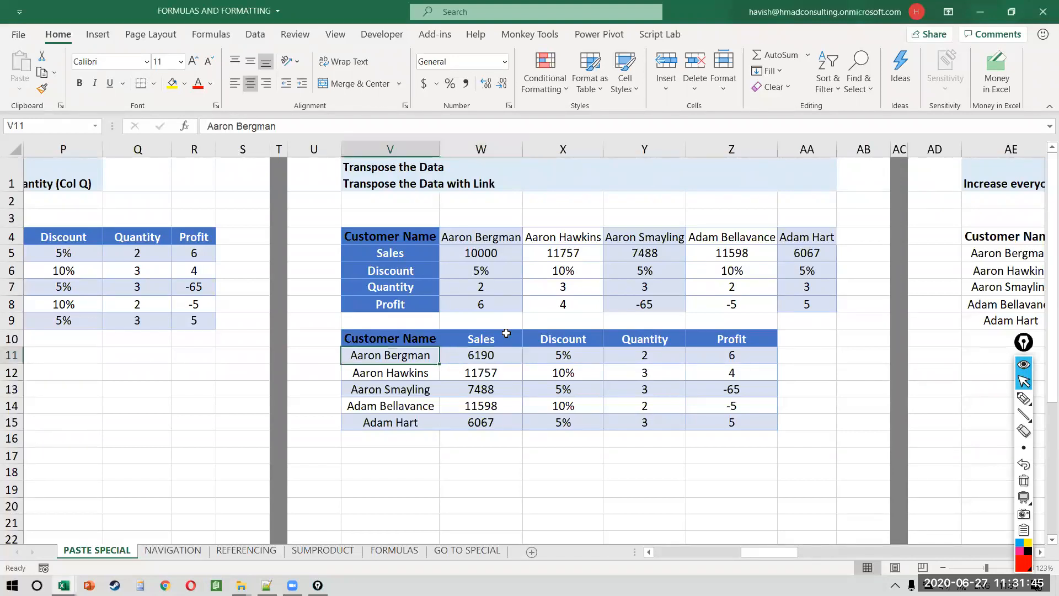
pyautogui.press('Up')
# Step: Select and delete the old pasted copy of the customer table
pyautogui.hotkey('ctrl', 'shift', 'Down')
pyautogui.hotkey('ctrl', 'shift', 'Right')
pyautogui.press('Delete')
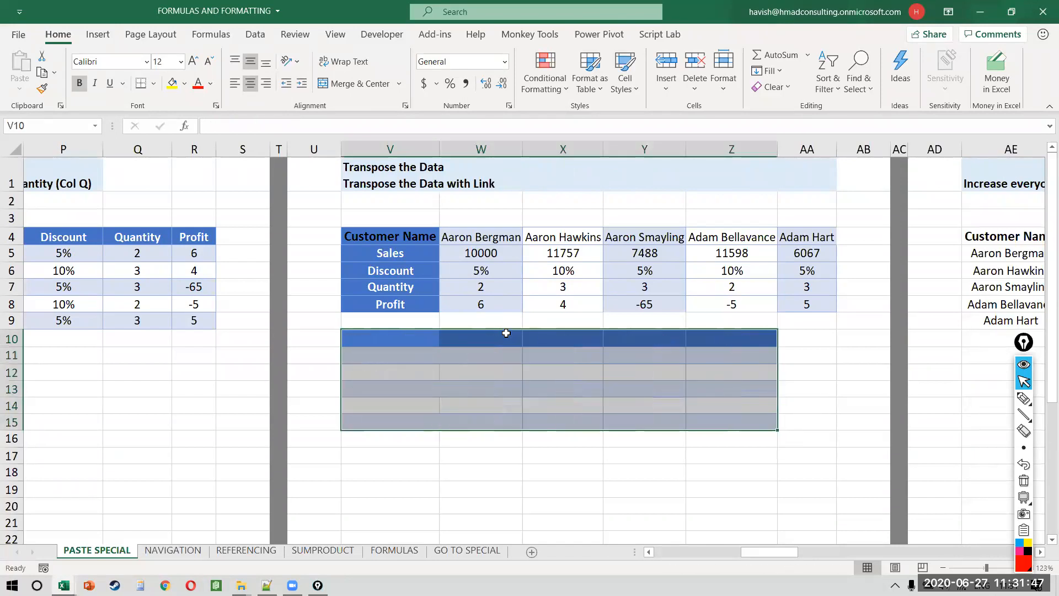
pyautogui.press('Down')
pyautogui.press('Up')
# Step: Enter =TRANSPOSE(V4:AA8) in V10 so the flipped table spills live, then inspect it
pyautogui.write('=TRAN')
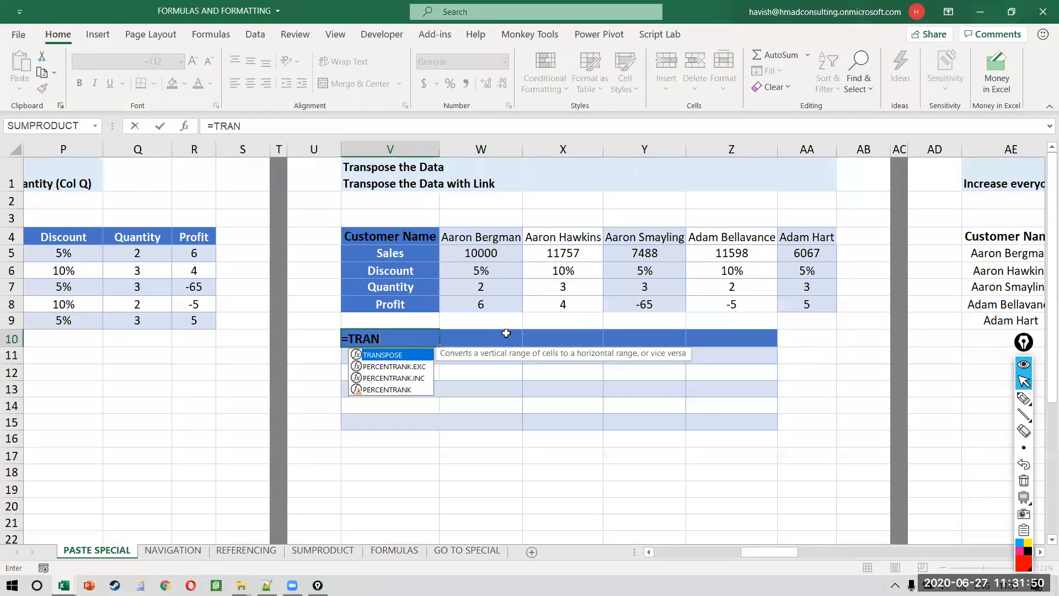
pyautogui.press('Tab')
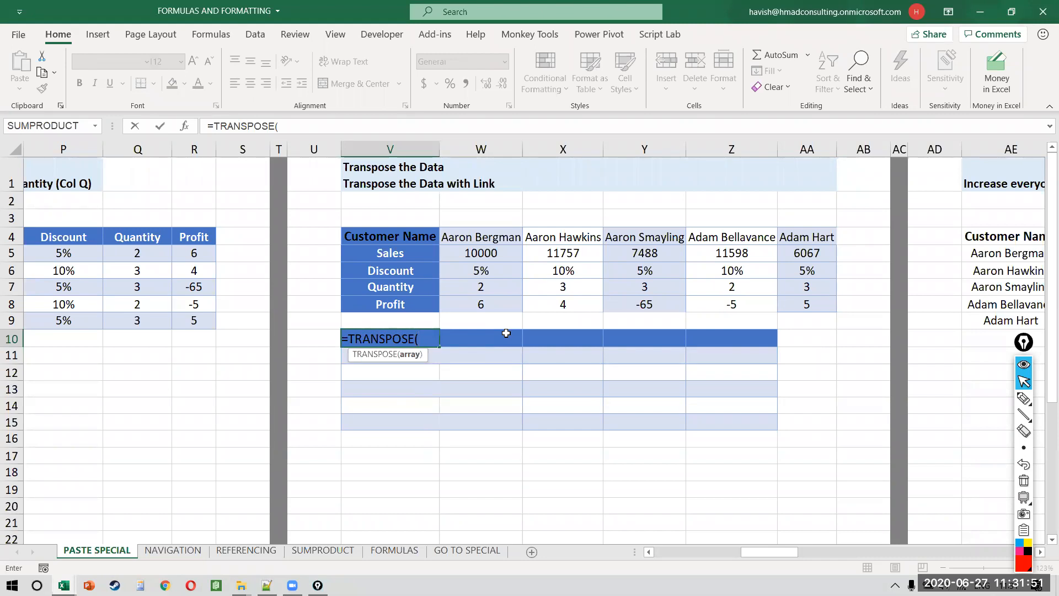
pyautogui.press('Up')
pyautogui.press('Up')
pyautogui.press('Up')
pyautogui.press('Up')
pyautogui.press('Up')
pyautogui.press('Up')
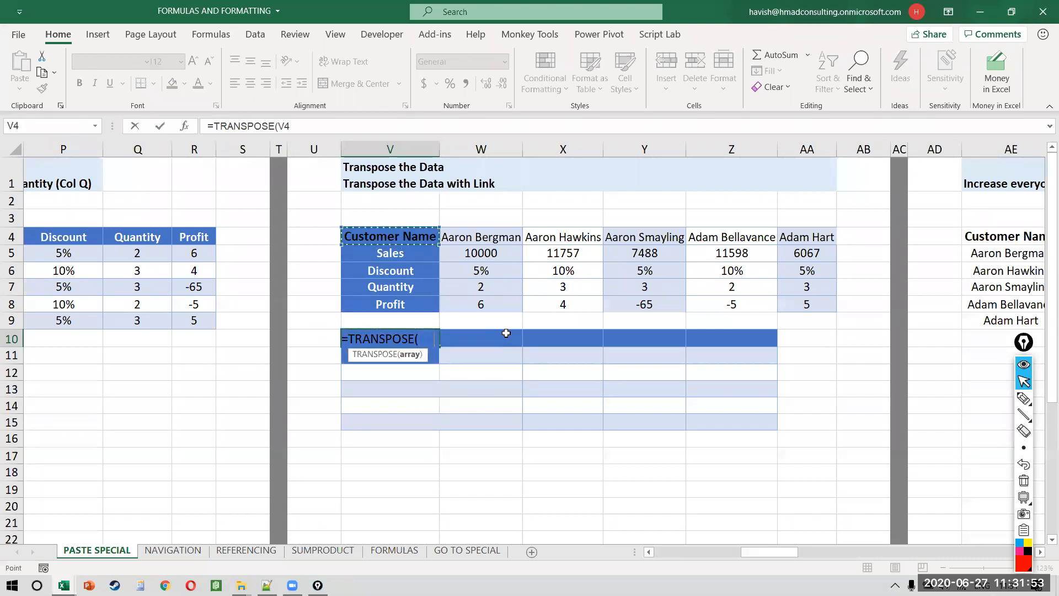
pyautogui.hotkey('ctrl', 'shift', 'Right')
pyautogui.hotkey('ctrl', 'shift', 'Down')
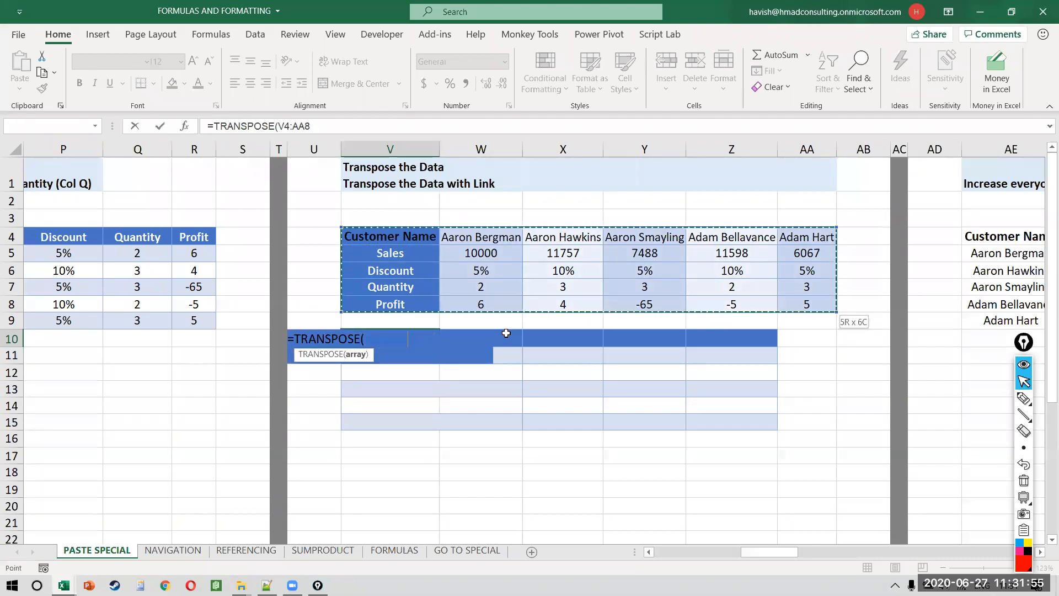
pyautogui.write(')')
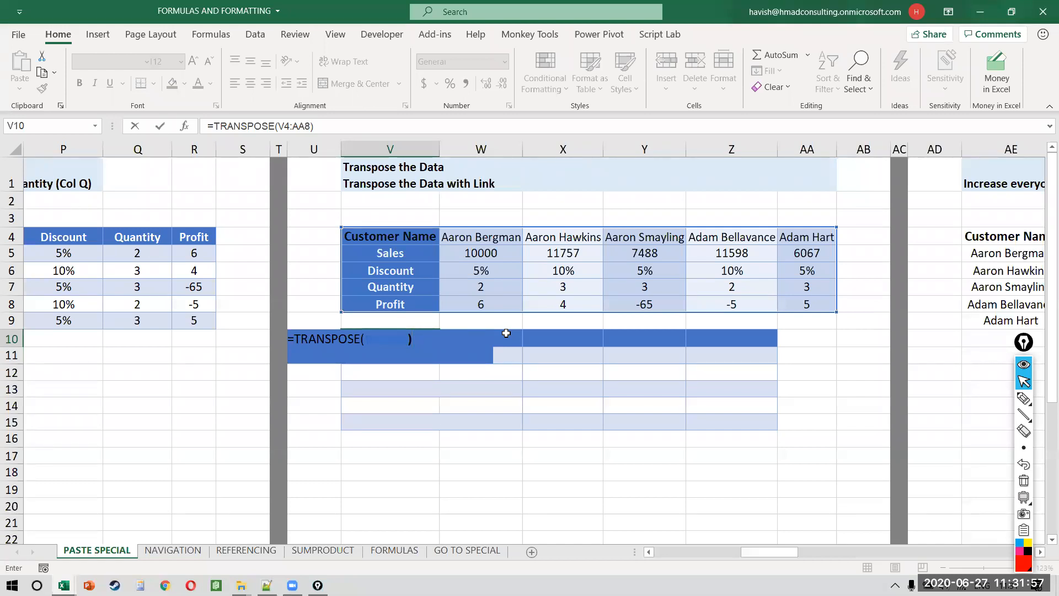
pyautogui.press('Return')
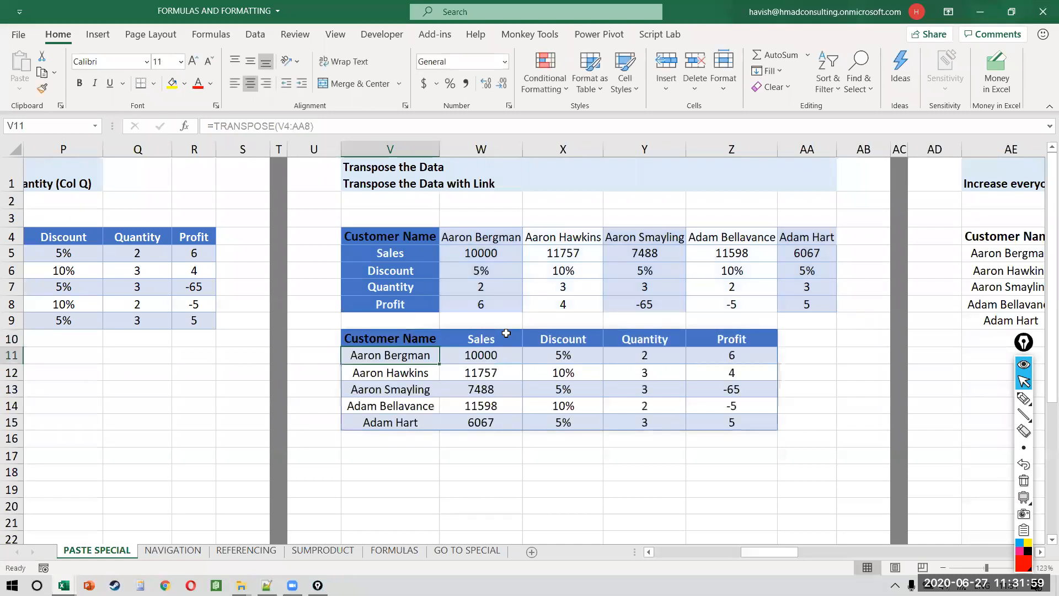
pyautogui.press('Up')
pyautogui.press('F2')
# Step: Review V10's TRANSPOSE formula and its V4:AA8 source range without changing it
pyautogui.press('Escape')
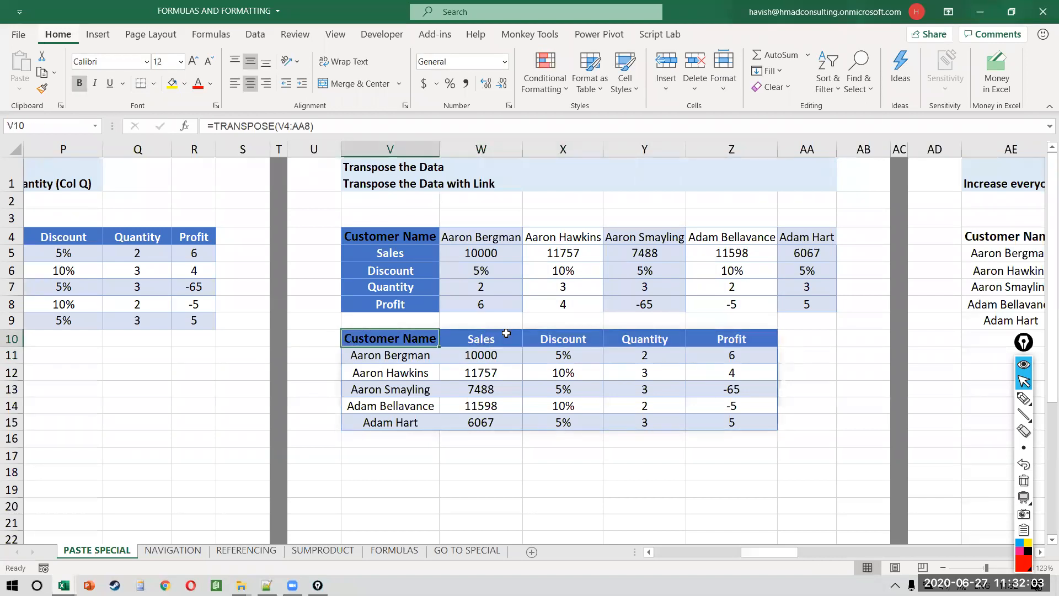
pyautogui.press('F2')
pyautogui.press('Escape')
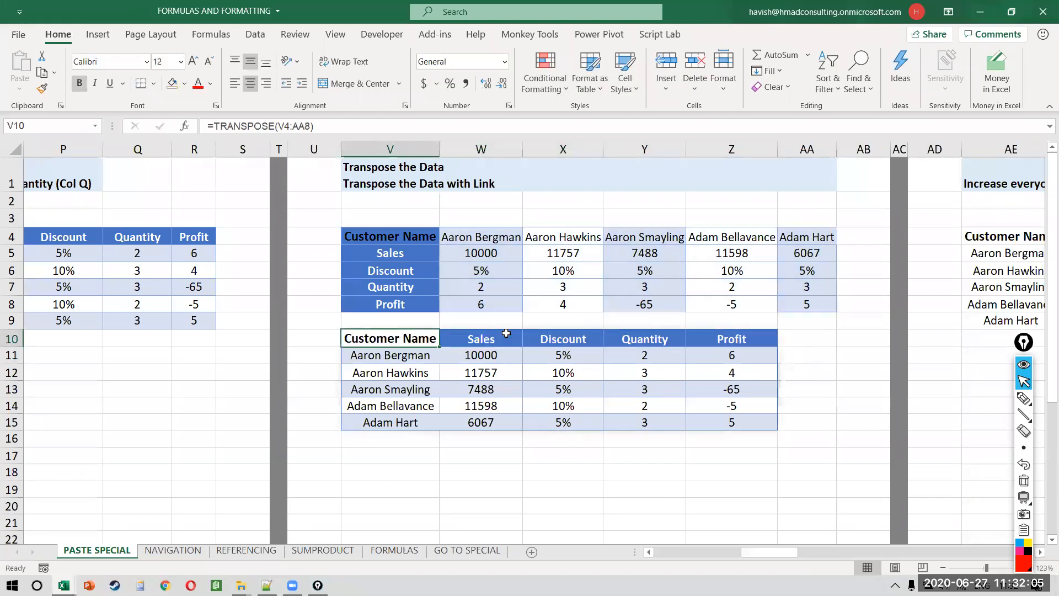
pyautogui.press('F2')
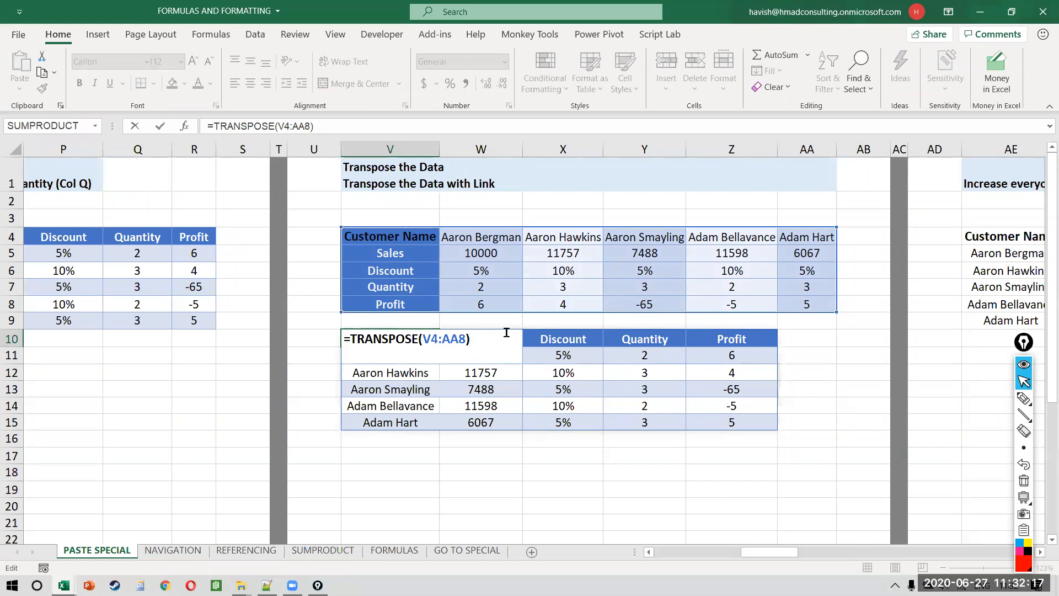
pyautogui.press('Return')
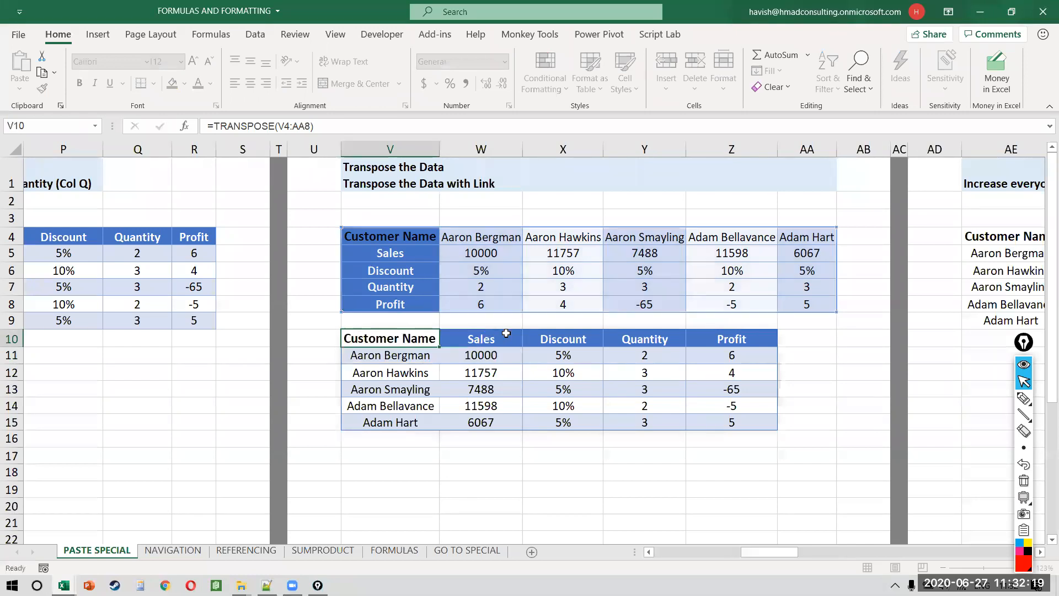
# Step: Change the first customer's Sales to 6401 and type a new name in W4
pyautogui.press('Right')
pyautogui.press('Up')
pyautogui.press('Up')
pyautogui.press('Up')
pyautogui.press('Up')
pyautogui.press('Up')
pyautogui.press('Up')
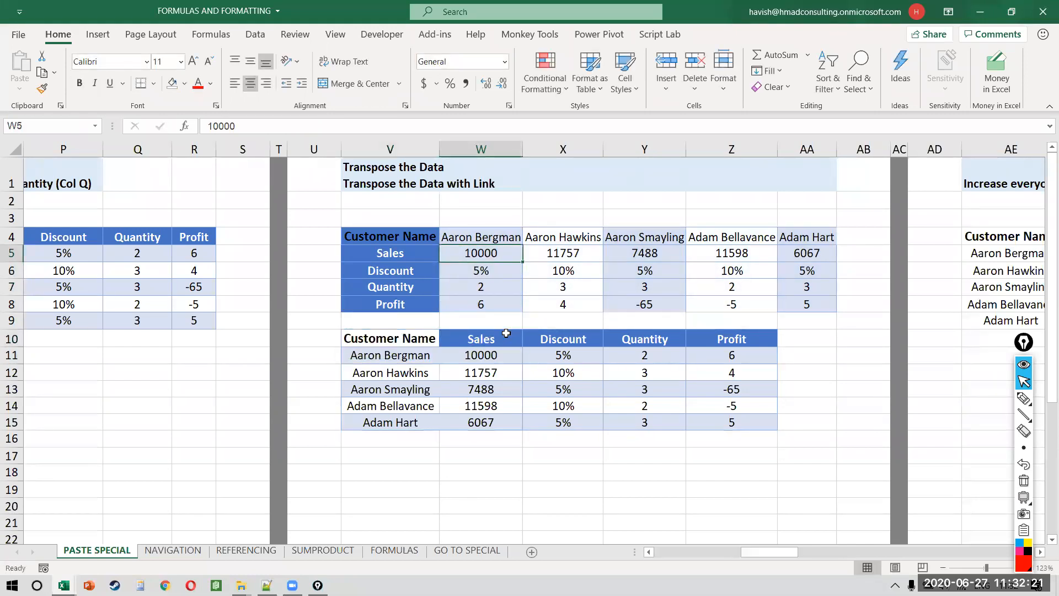
pyautogui.write('6401')
pyautogui.press('Return')
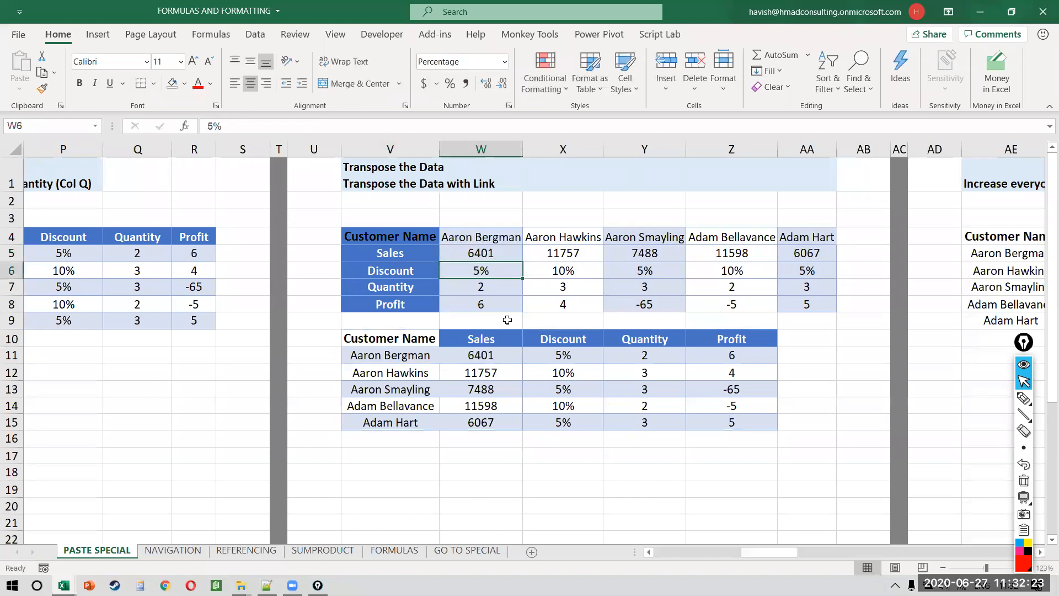
pyautogui.click(514, 234)
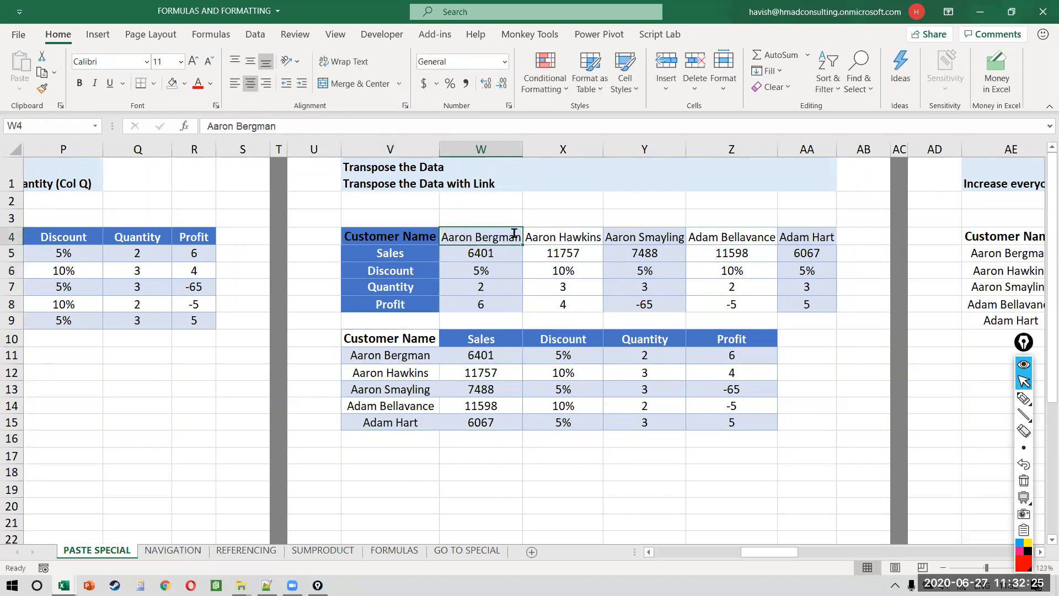
pyautogui.write('hAVISH')
pyautogui.press('Return')
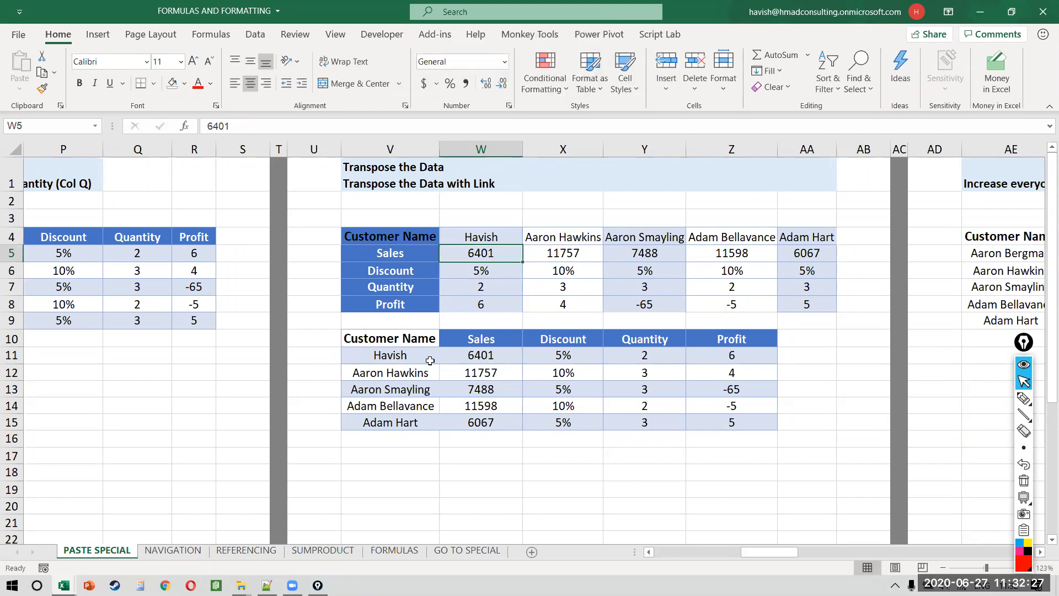
# Step: Check that the transposed table in V10:Z15 reflects the new Sales and name
pyautogui.click(384, 346)
pyautogui.press('Down')
pyautogui.press('Right')
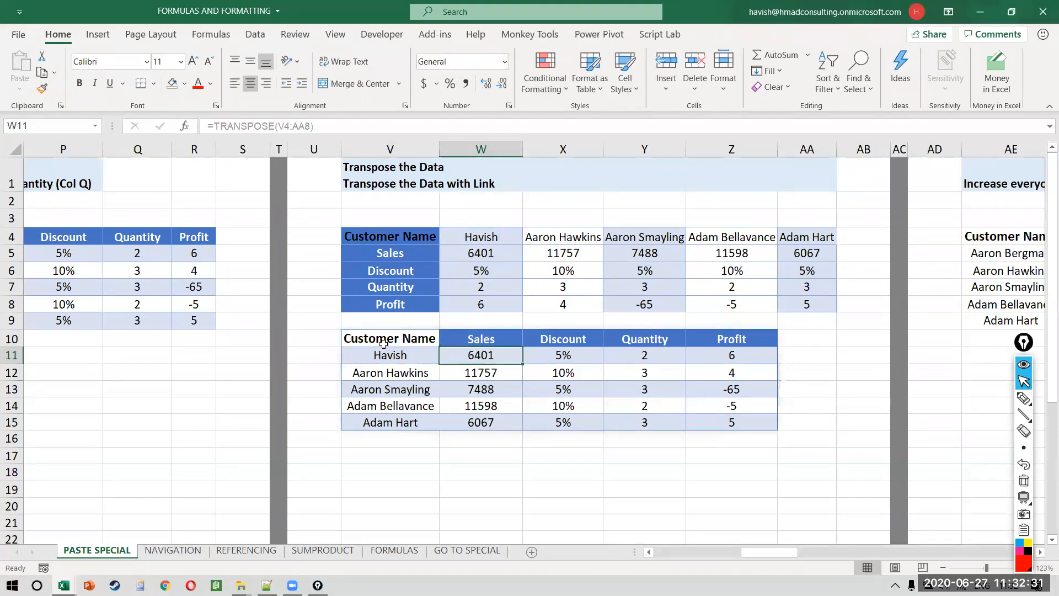
pyautogui.doubleClick(384, 343)
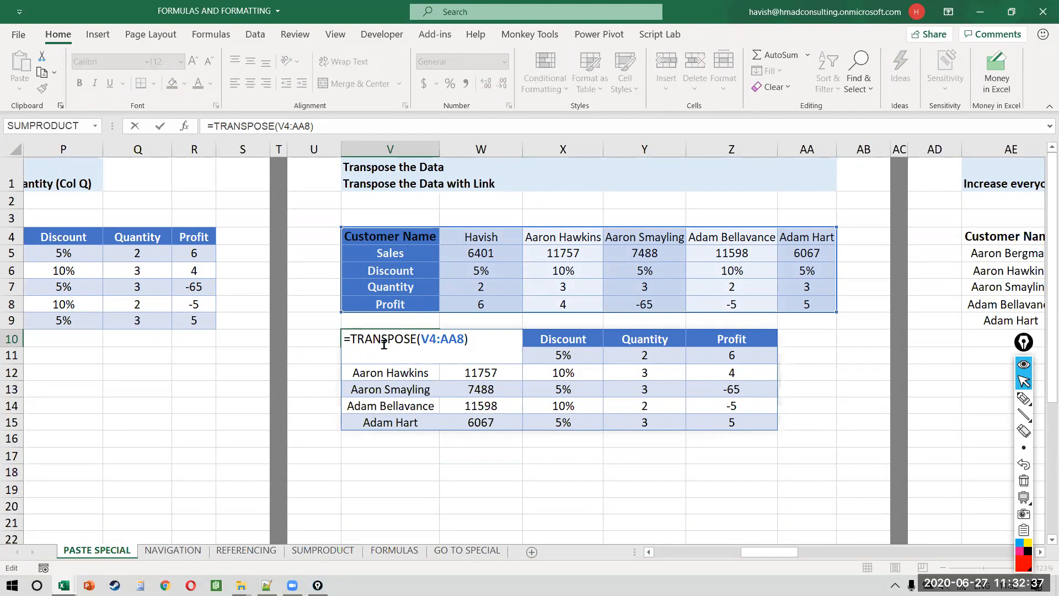
# Step: Type 'transpose ONLY works with M365 which has dynamic arrays' into V17 below the table
pyautogui.press('Return')
pyautogui.press('Down')
pyautogui.press('Down')
pyautogui.press('Down')
pyautogui.press('Down')
pyautogui.press('Down')
pyautogui.press('Down')
pyautogui.write('transpose ONLY works with M365 which has dynamic arrays')
pyautogui.press('Return')
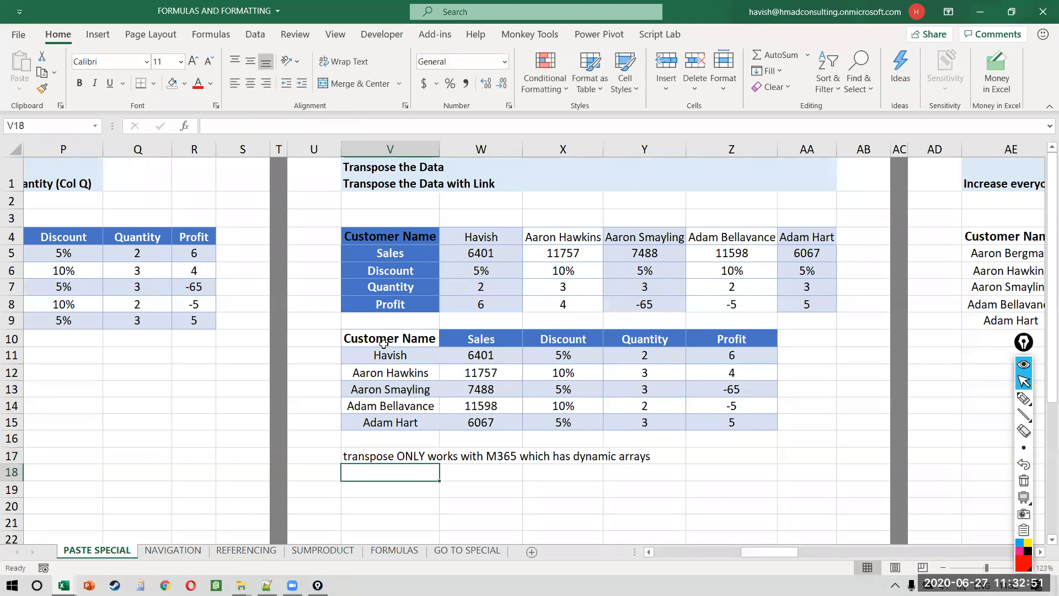
pyautogui.hotkey('alt', 'Tab')
pyautogui.hotkey('alt', 'Tab')
pyautogui.hotkey('alt', 'Tab')
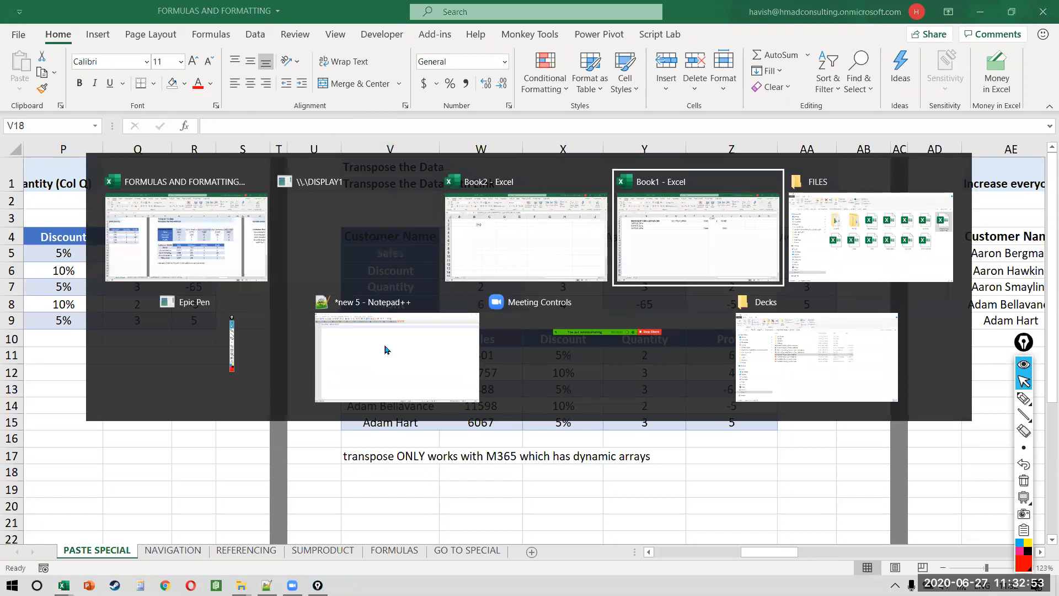
# Step: Launch Google Chrome and close the restored window of mail tabs
pyautogui.press('super')
pyautogui.write('chr')
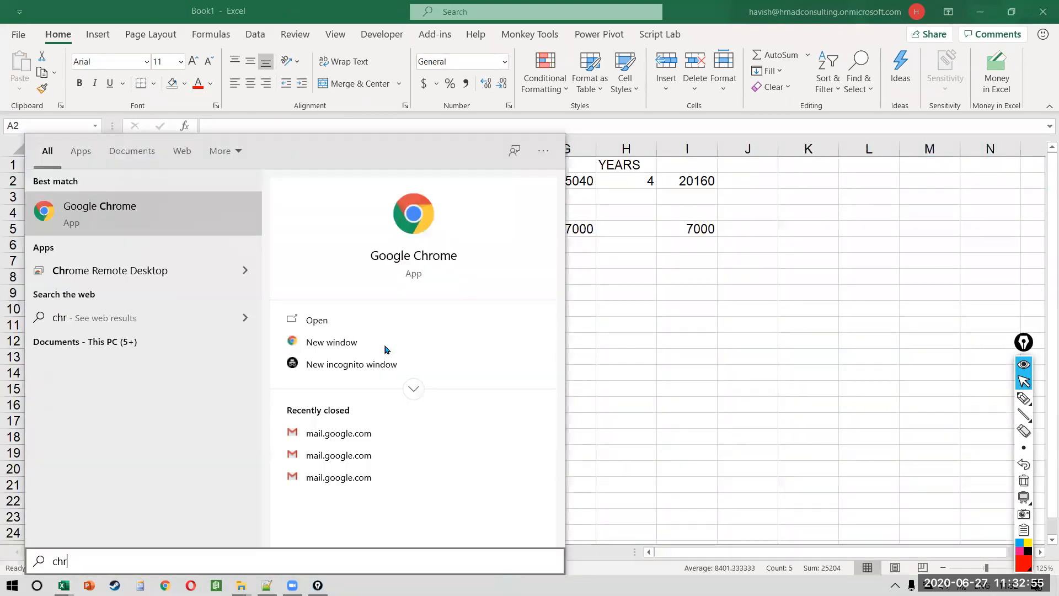
pyautogui.press('Return')
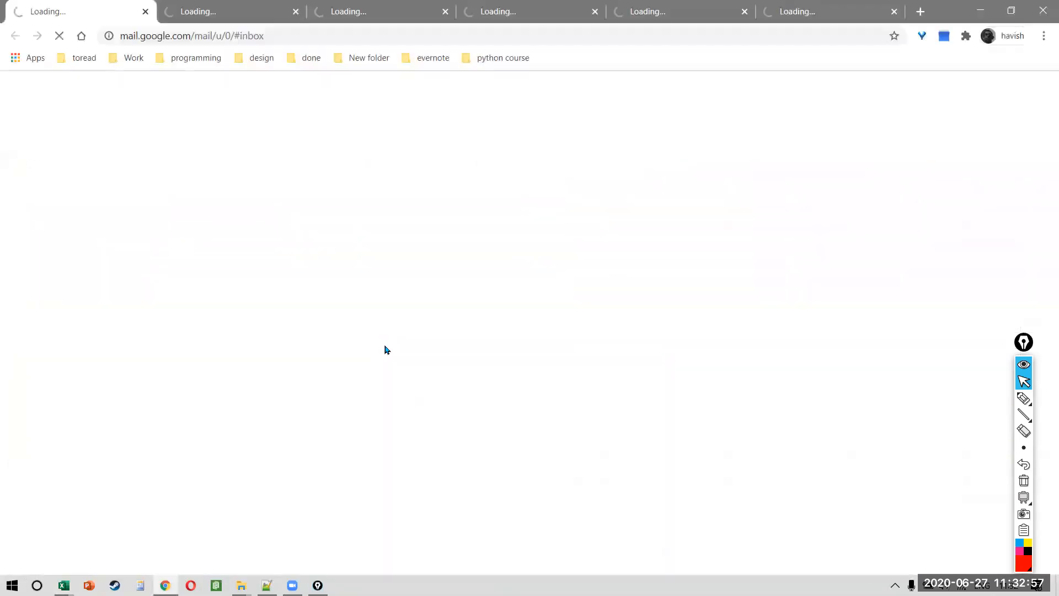
pyautogui.click(1043, 15)
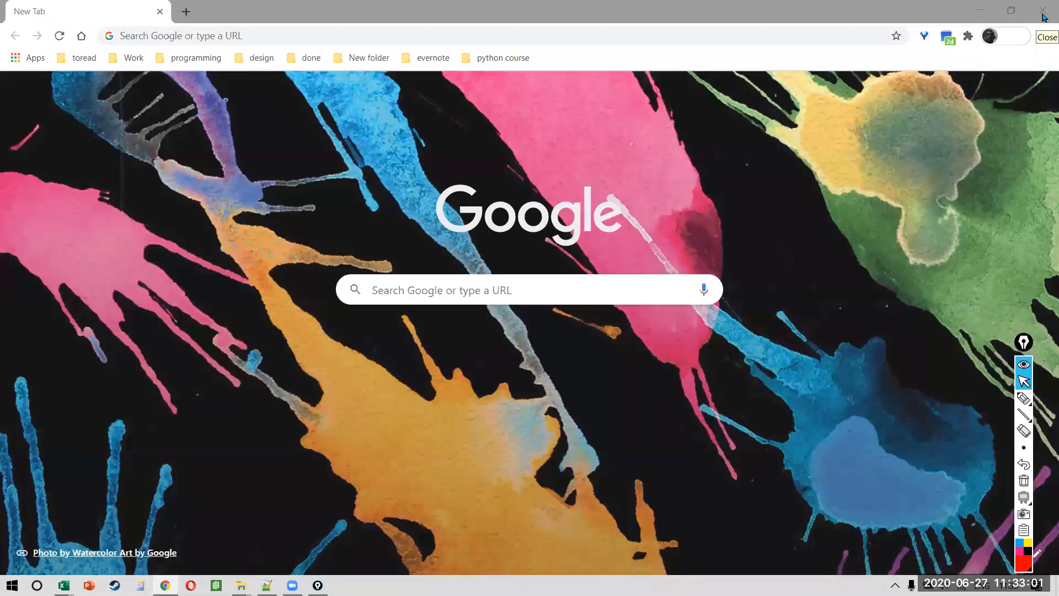
# Step: Search Google for 'dynamic arrays excel'
pyautogui.click(738, 37)
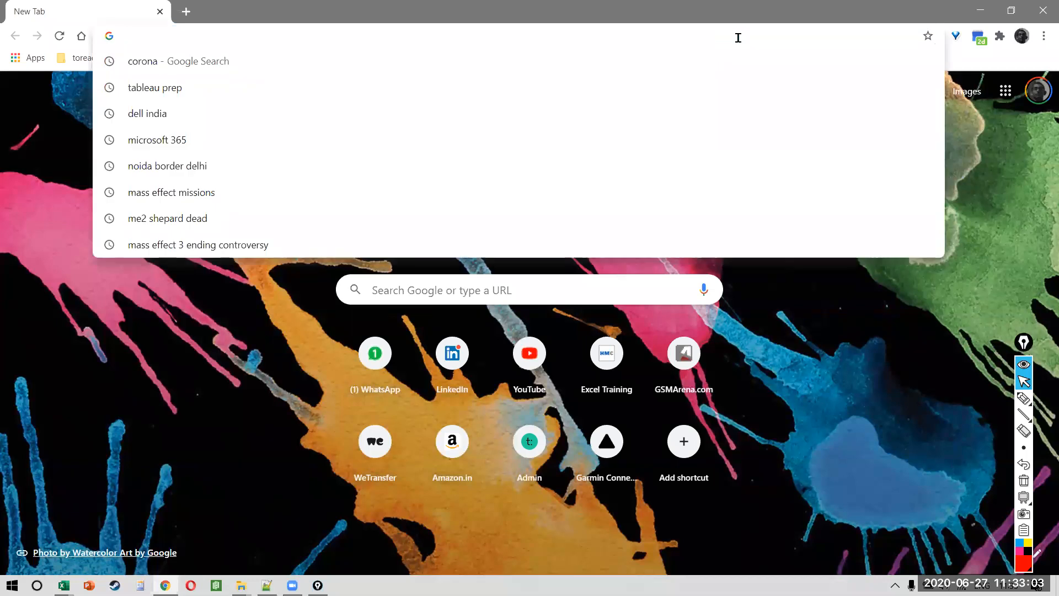
pyautogui.write('dynamic arrays')
pyautogui.press('Return')
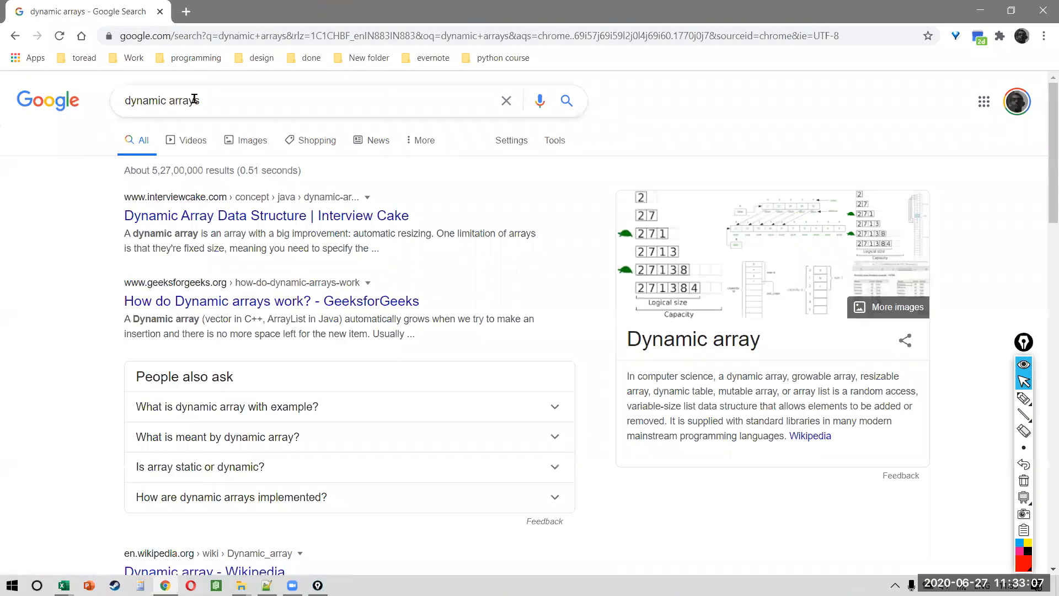
pyautogui.click(223, 99)
pyautogui.write('excel')
pyautogui.press('Return')
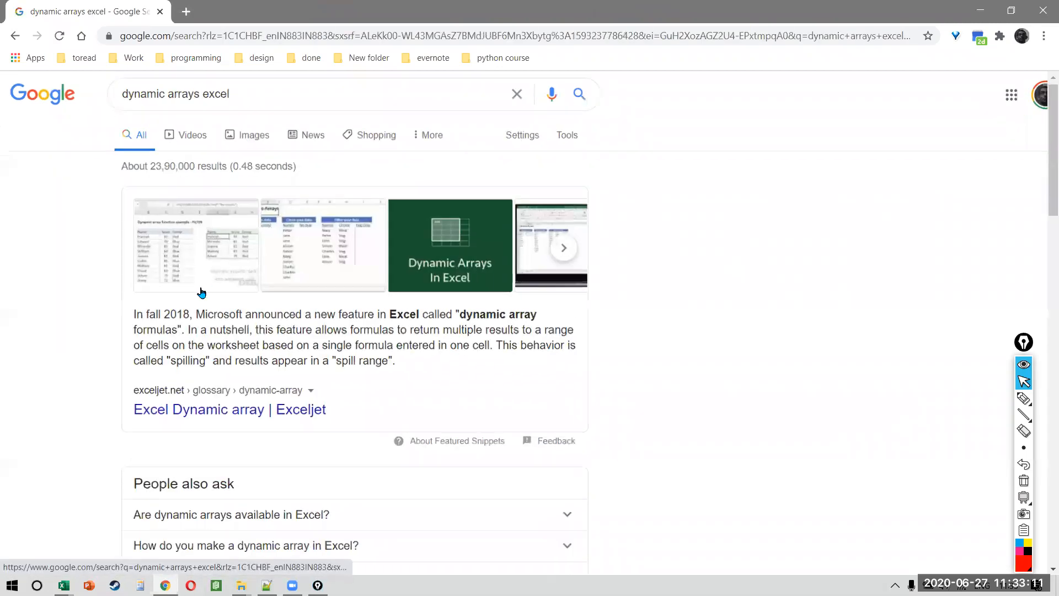
pyautogui.scroll(3, 201, 293)
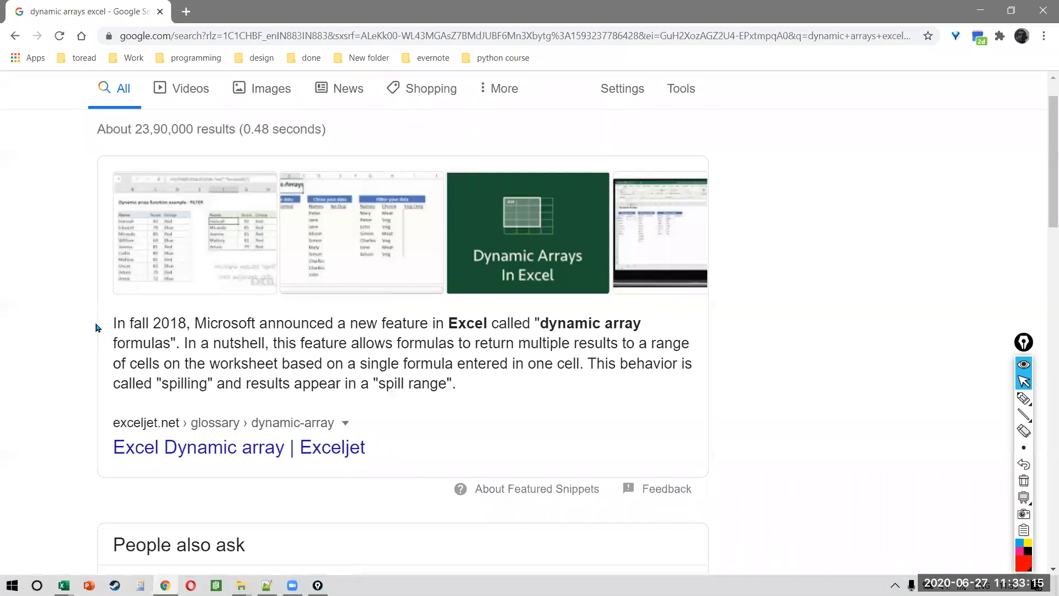
# Step: Highlight when dynamic arrays were announced and scroll down through the results
pyautogui.moveTo(96, 327); pyautogui.dragTo(197, 319)
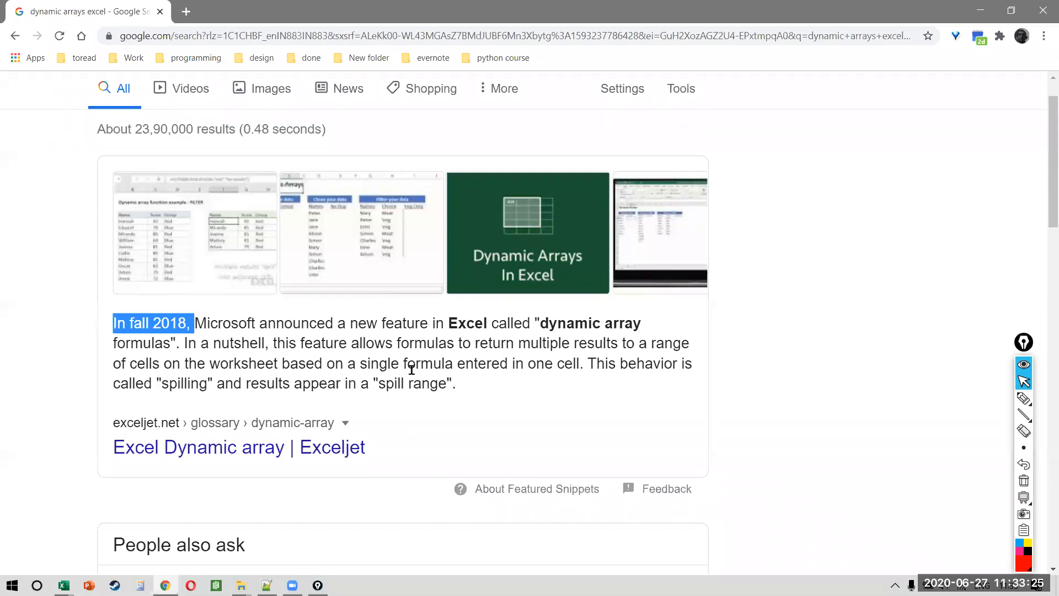
pyautogui.scroll(-3, 411, 370)
pyautogui.scroll(-5, 411, 371)
pyautogui.scroll(-8, 411, 375)
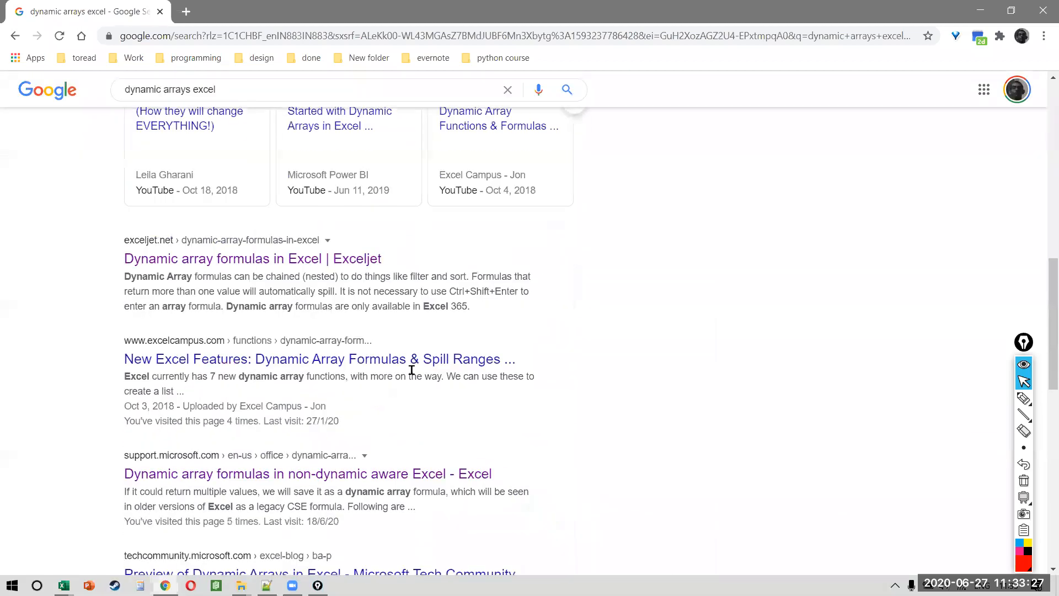
pyautogui.scroll(-1, 411, 374)
# Step: Open the support article and underline Excel for Microsoft 365 and the January 2020 release note
pyautogui.click(379, 329)
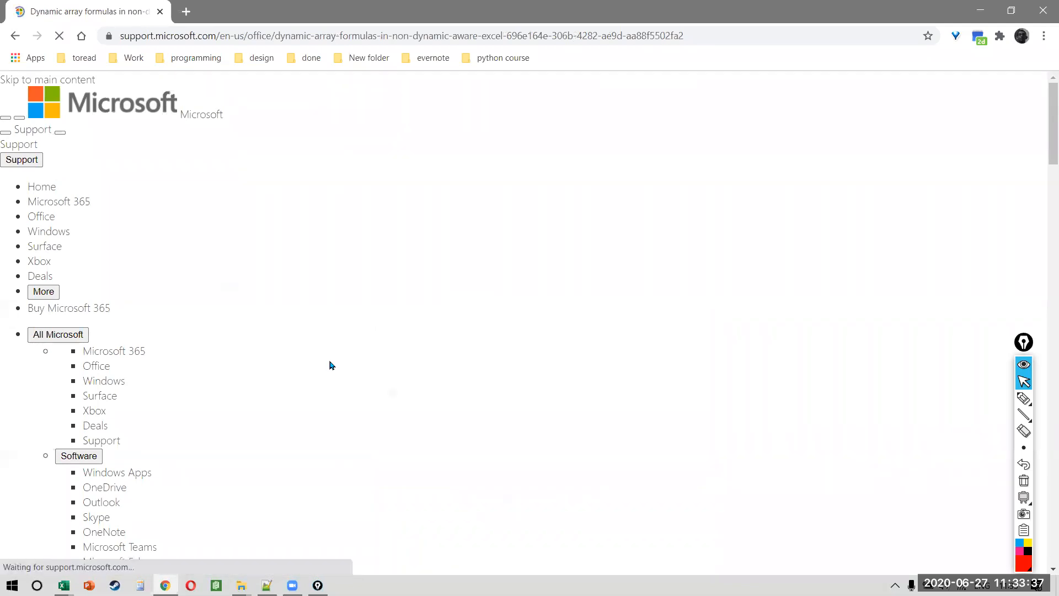
pyautogui.hotkey('ctrl', 'shift', '4')
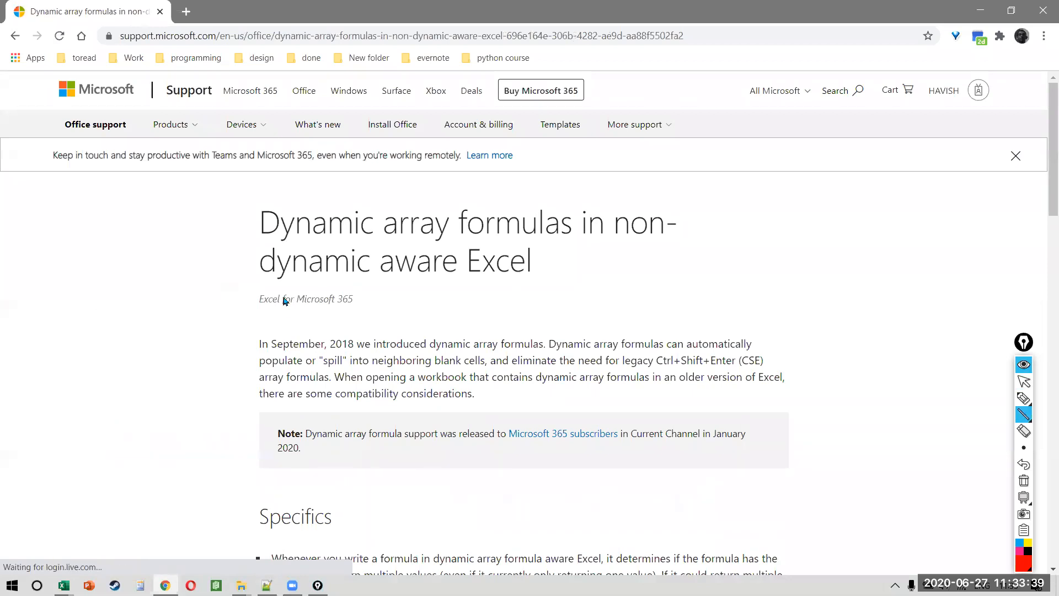
pyautogui.moveTo(251, 317); pyautogui.dragTo(382, 319)
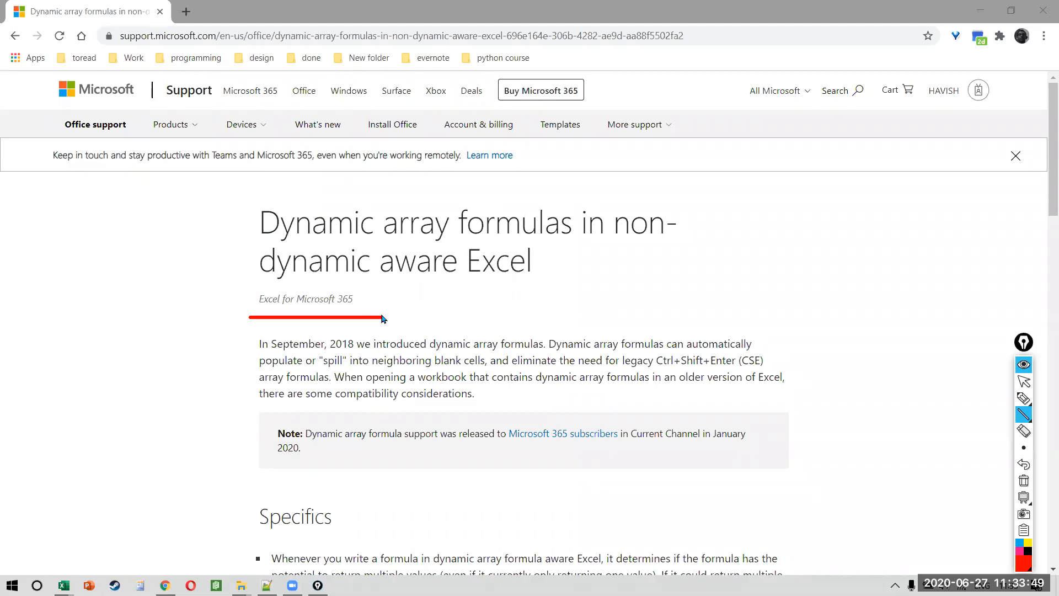
pyautogui.moveTo(657, 370); pyautogui.dragTo(777, 376)
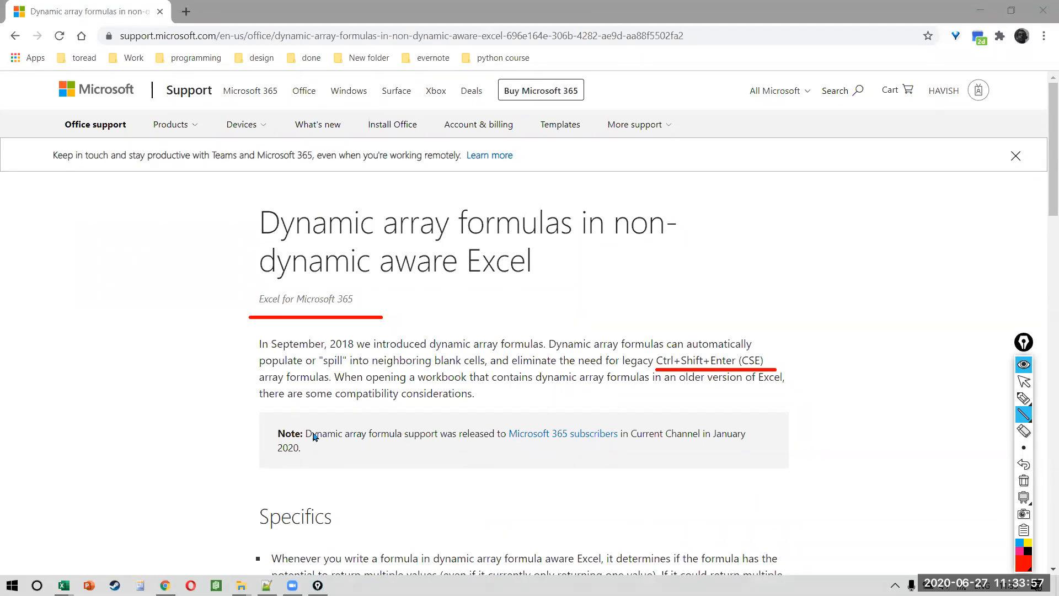
pyautogui.moveTo(326, 446); pyautogui.dragTo(611, 454)
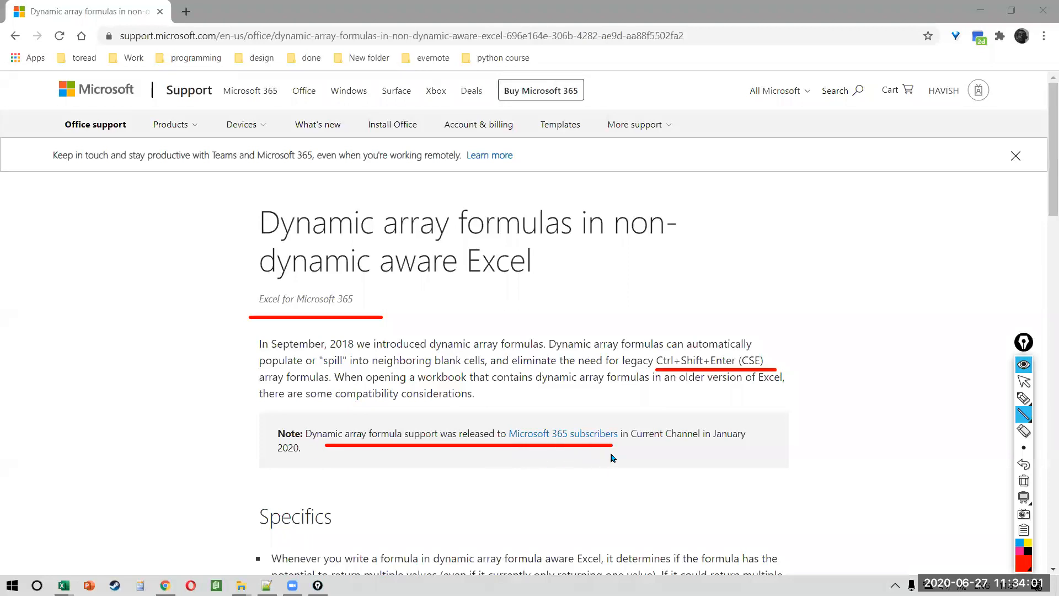
pyautogui.moveTo(712, 447); pyautogui.dragTo(759, 447)
pyautogui.moveTo(269, 463); pyautogui.dragTo(317, 464)
# Step: Dismiss the Sticky Keys prompt, clear the pen marks and switch windows toward Excel
pyautogui.press('shift')
pyautogui.press('shift')
pyautogui.press('shift')
pyautogui.press('shift')
pyautogui.press('shift')
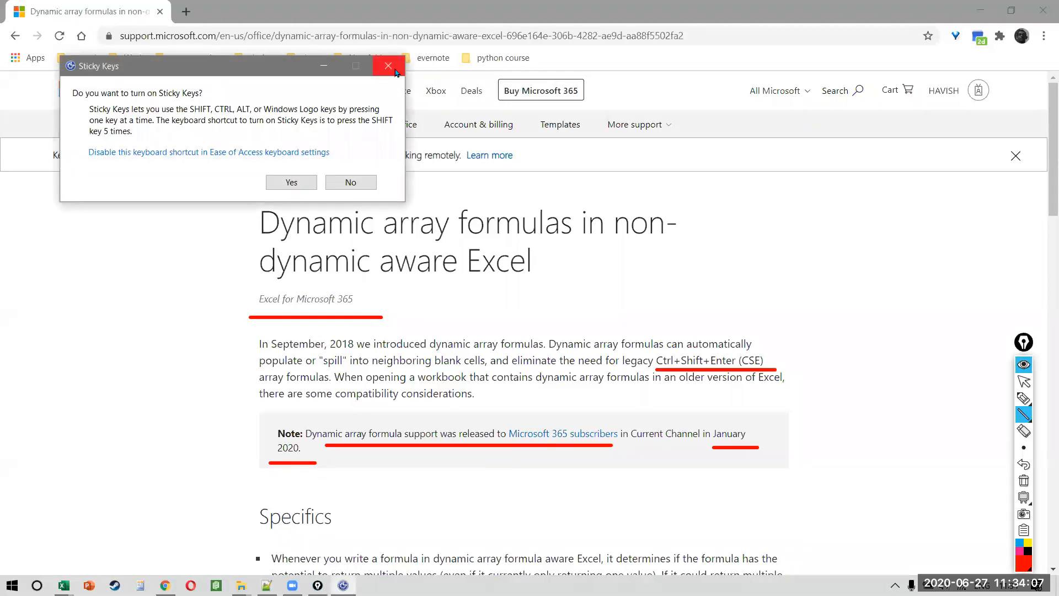
pyautogui.click(389, 66)
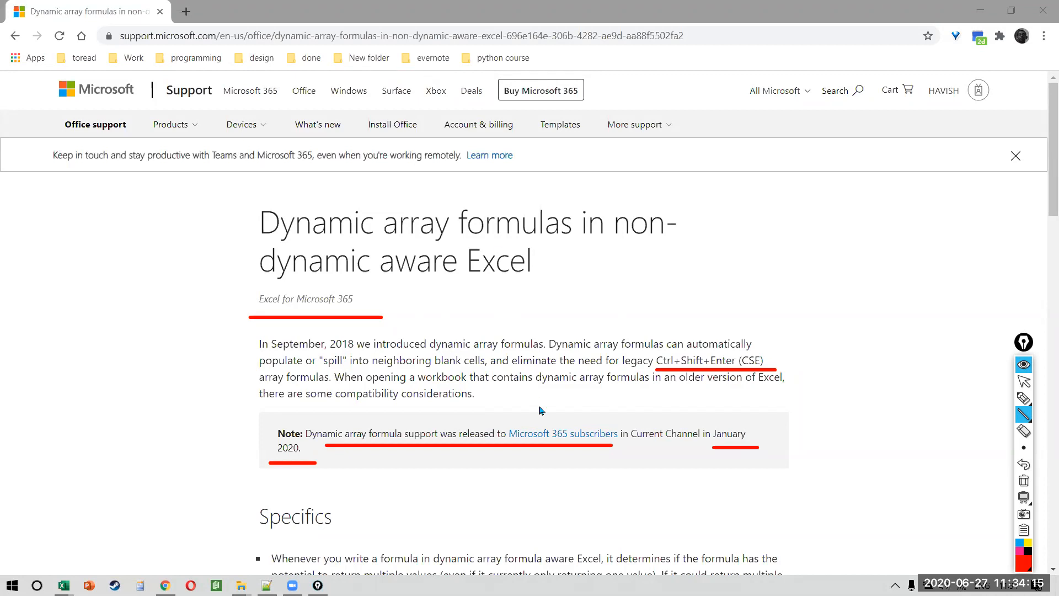
pyautogui.hotkey('ctrl', 'shift', '7')
pyautogui.hotkey('ctrl', 'shift', '2')
pyautogui.hotkey('alt', 'Tab')
pyautogui.hotkey('alt', 'Tab')
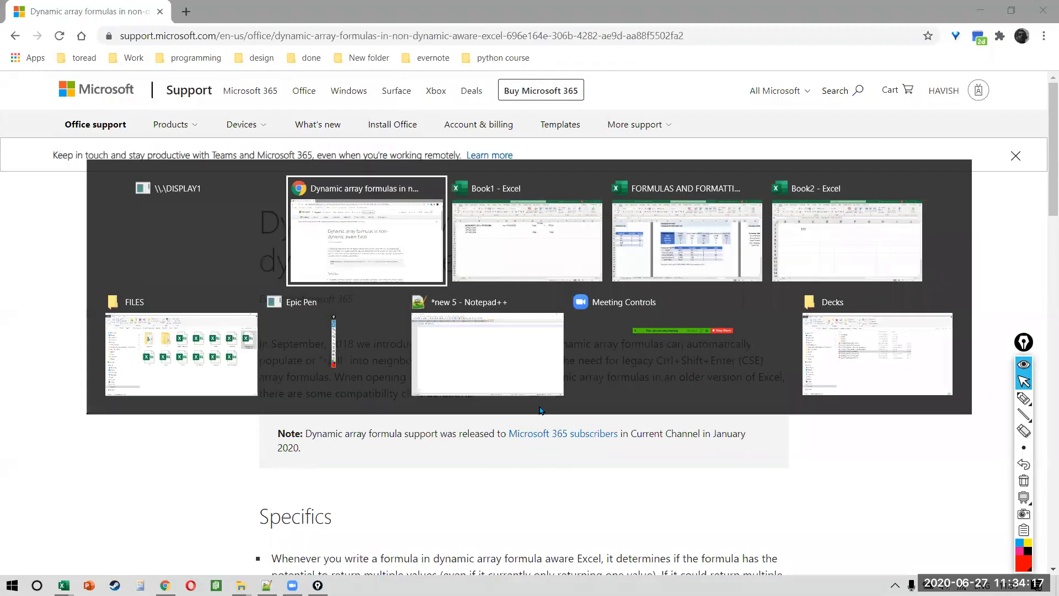
# Step: Return to FORMULAS AND FORMATTING and display V10's =TRANSPOSE(V4:AA8) formula with its source range
pyautogui.hotkey('alt', 'Tab')
pyautogui.click(456, 365)
pyautogui.hotkey('ctrl', 'Left')
pyautogui.hotkey('ctrl', 'Up')
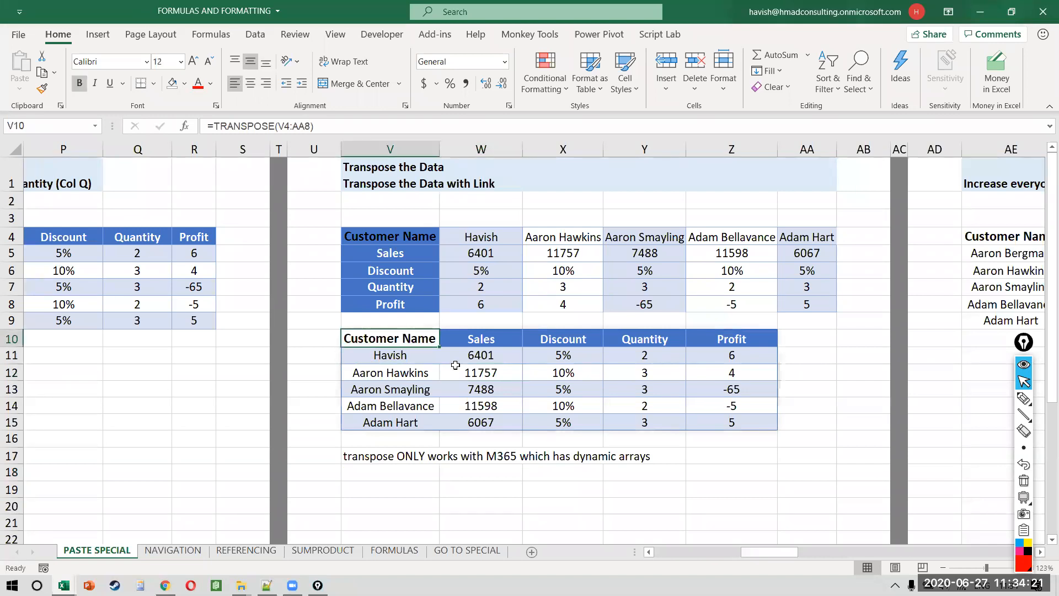
pyautogui.press('F2')
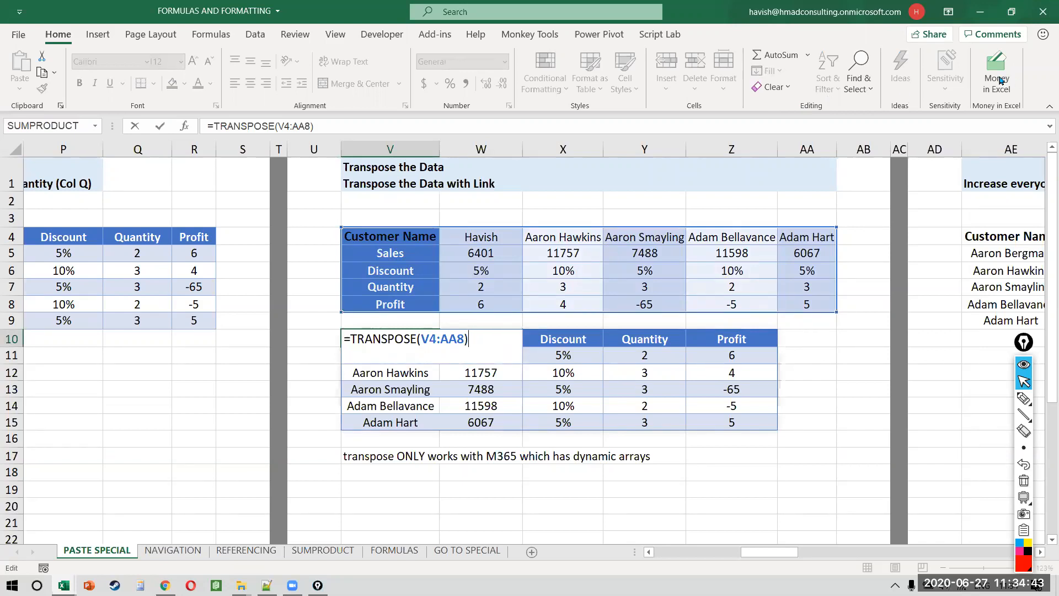
# Step: Start a TRANSPOSE formula in V20, discard it, and go back to Chrome
pyautogui.click(812, 92)
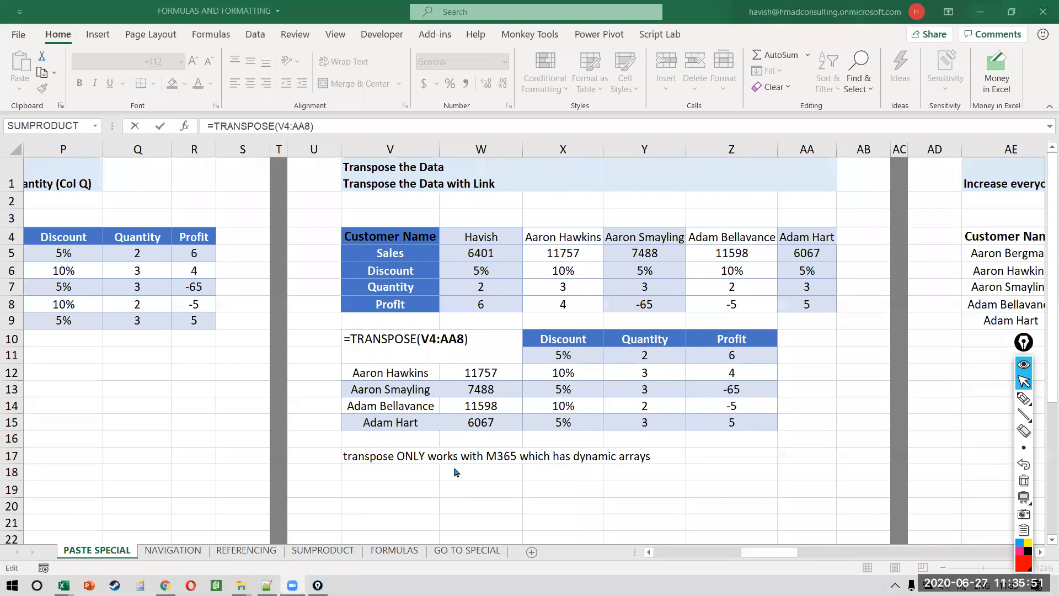
pyautogui.hotkey('ctrl', 'Return')
pyautogui.click(400, 499)
pyautogui.write('=')
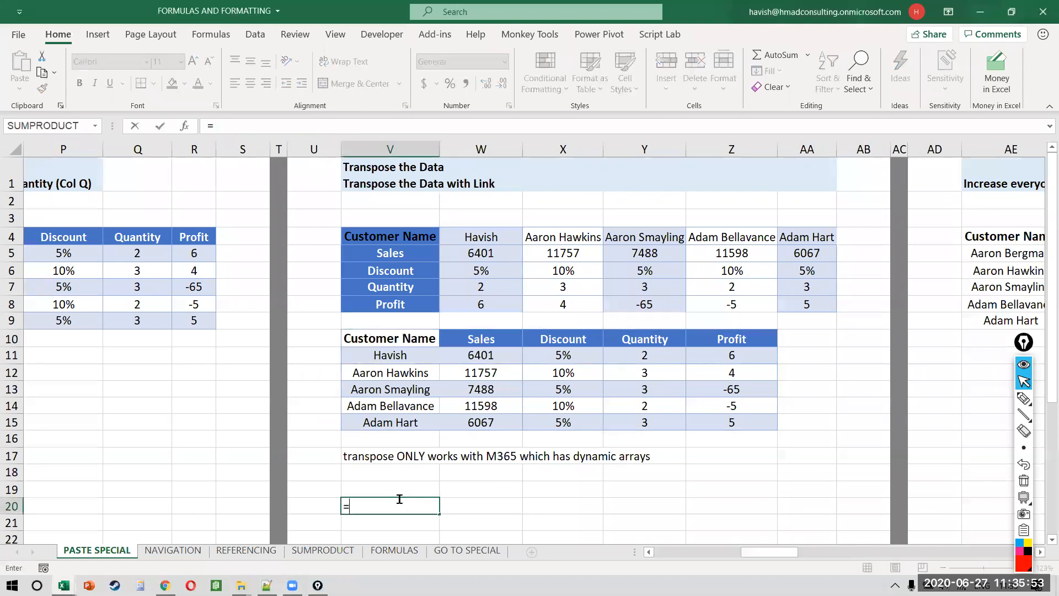
pyautogui.write('trans')
pyautogui.press('Tab')
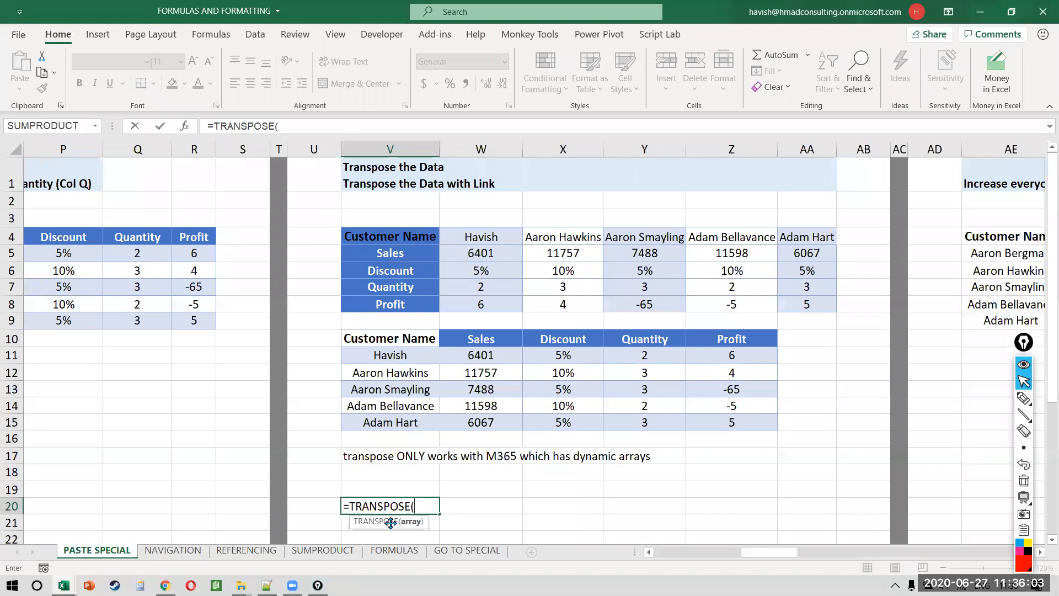
pyautogui.press('Escape')
pyautogui.hotkey('alt', 'Tab')
pyautogui.hotkey('alt', 'Tab')
pyautogui.hotkey('alt', 'Tab')
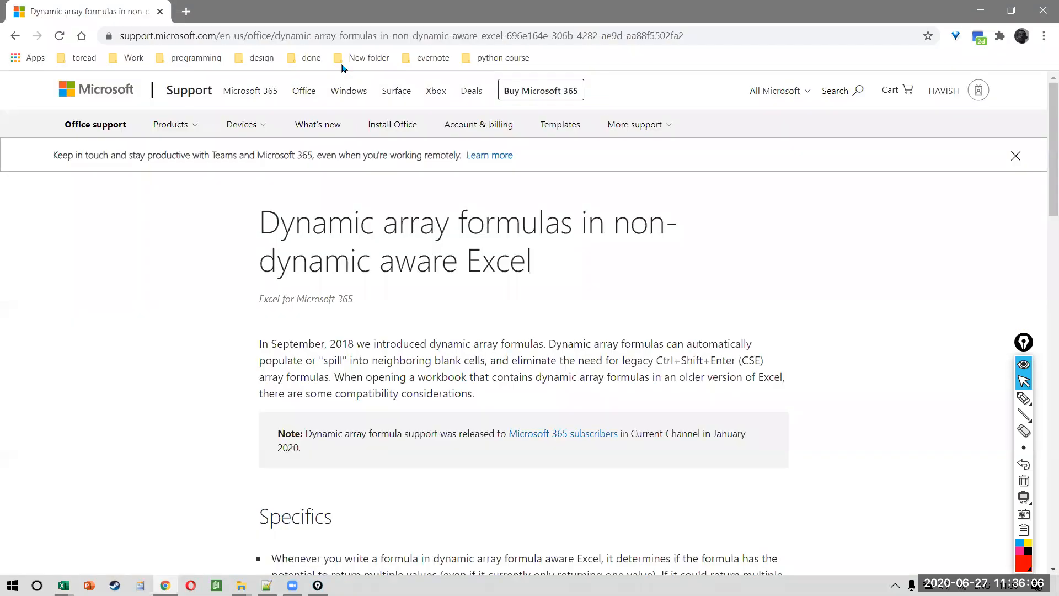
# Step: Search 'transposes excel' and open Microsoft's 'Transpose (rotate) data' support article
pyautogui.click(341, 36)
pyautogui.write('tran')
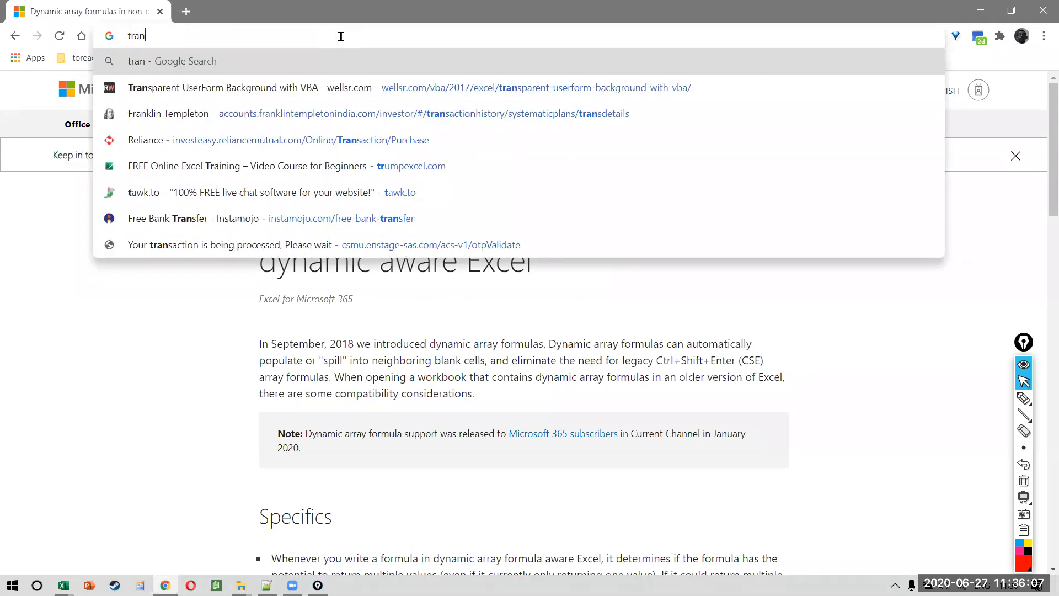
pyautogui.write('sposes excel')
pyautogui.press('Return')
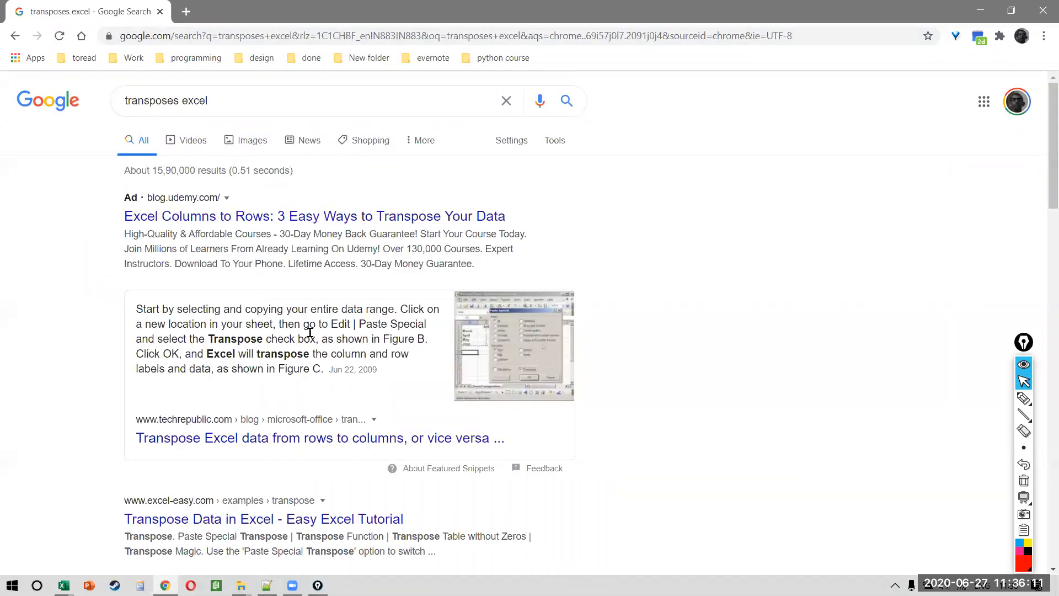
pyautogui.scroll(-6, 347, 374)
pyautogui.hscroll(3, 347, 376)
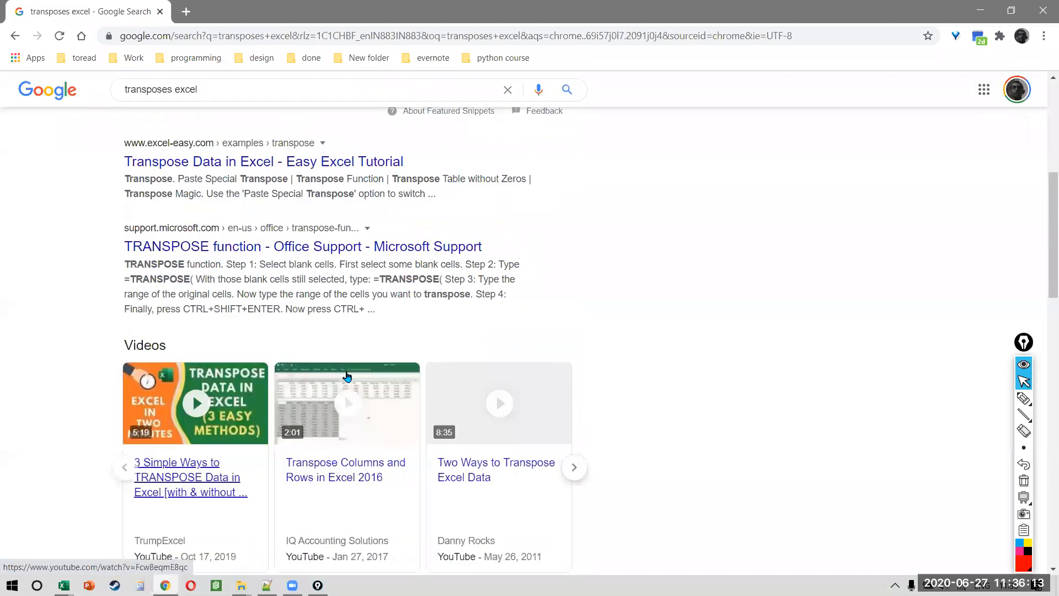
pyautogui.scroll(-7, 338, 237)
pyautogui.click(340, 236)
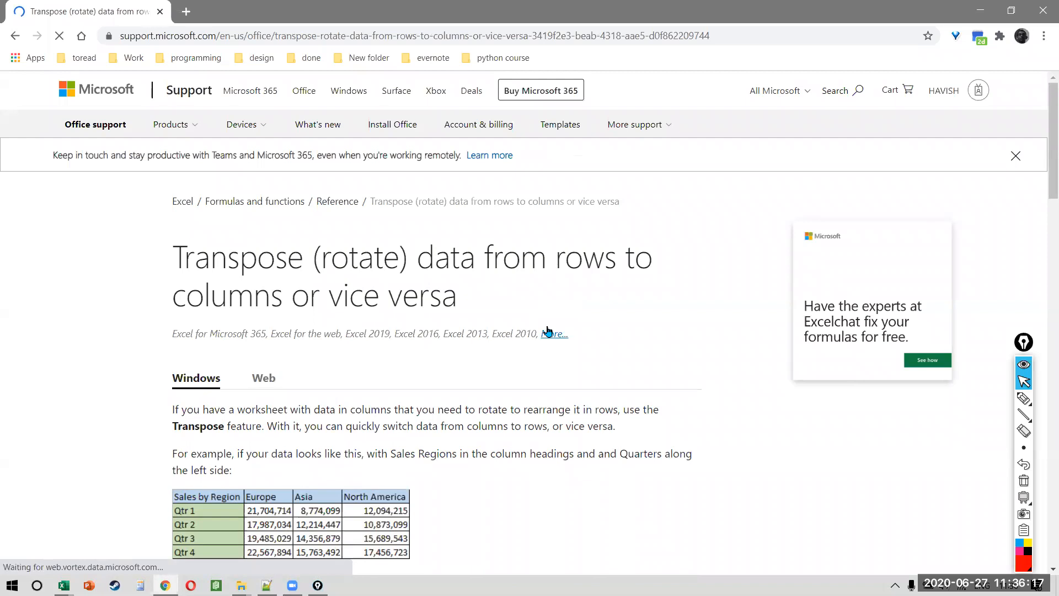
# Step: Underline the article's supported Excel versions line, then erase it and select the address bar
pyautogui.scroll(-3, 548, 331)
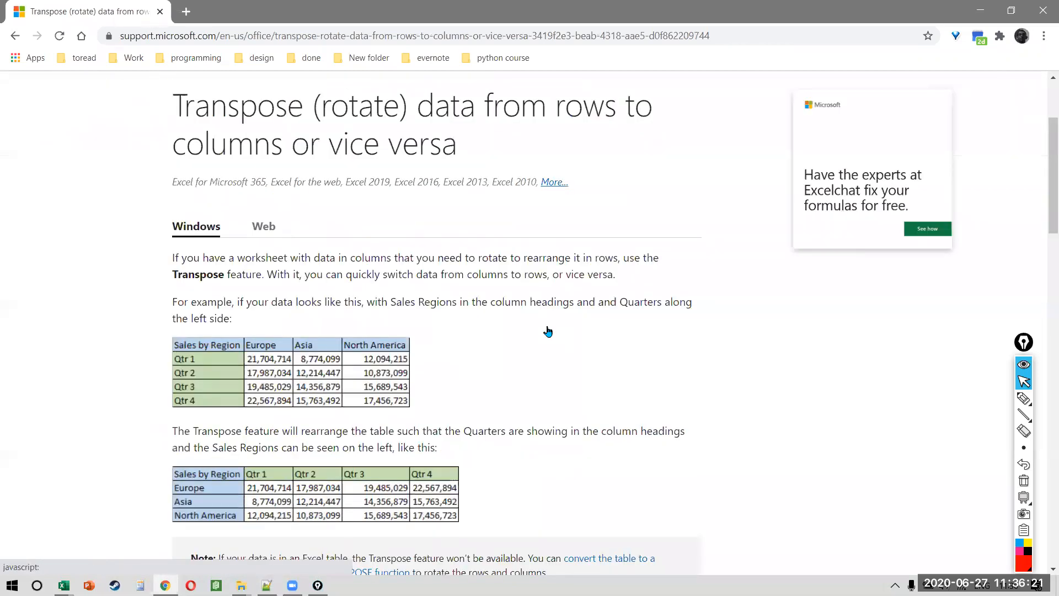
pyautogui.scroll(-8, 547, 331)
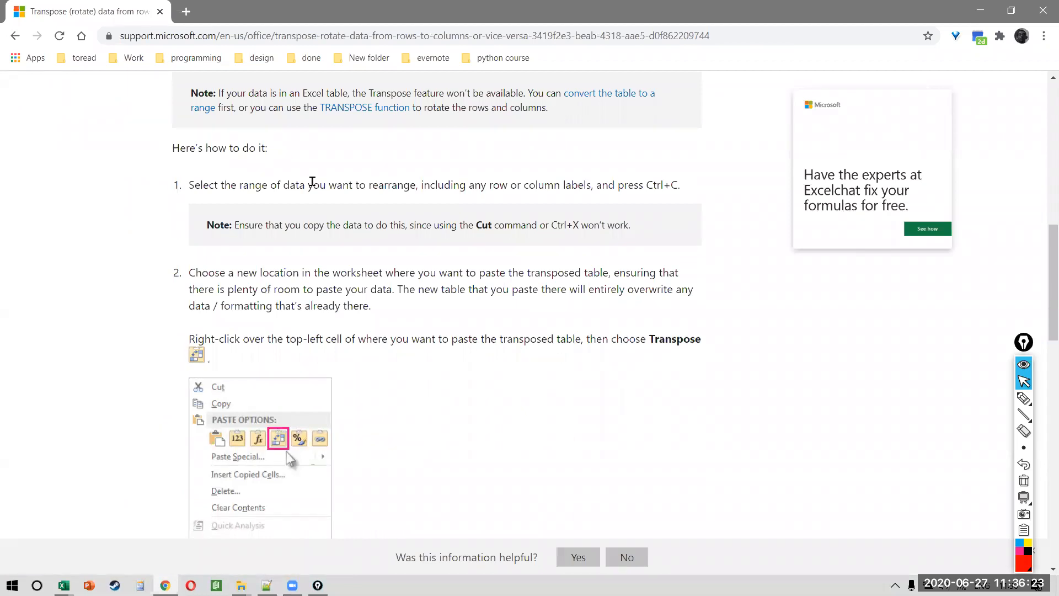
pyautogui.scroll(12, 312, 153)
pyautogui.press('l')
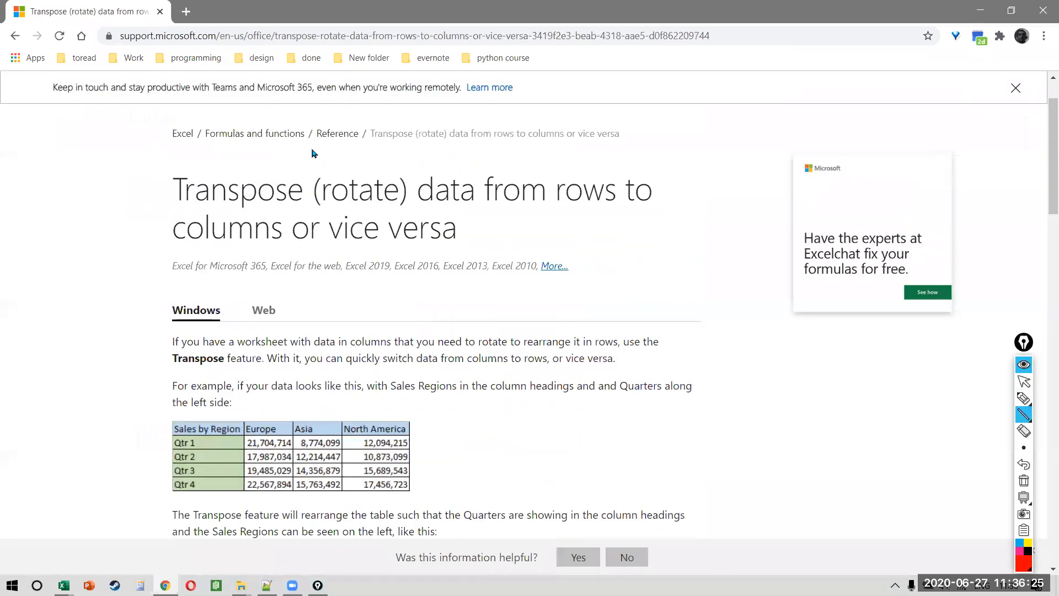
pyautogui.moveTo(168, 282); pyautogui.dragTo(546, 285)
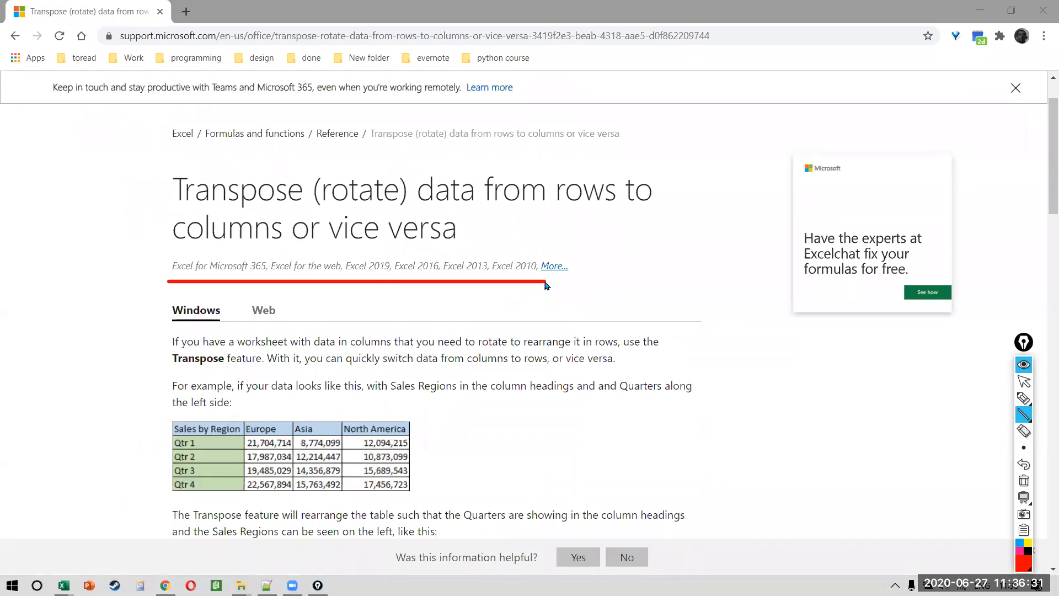
pyautogui.hotkey('ctrl', 'z')
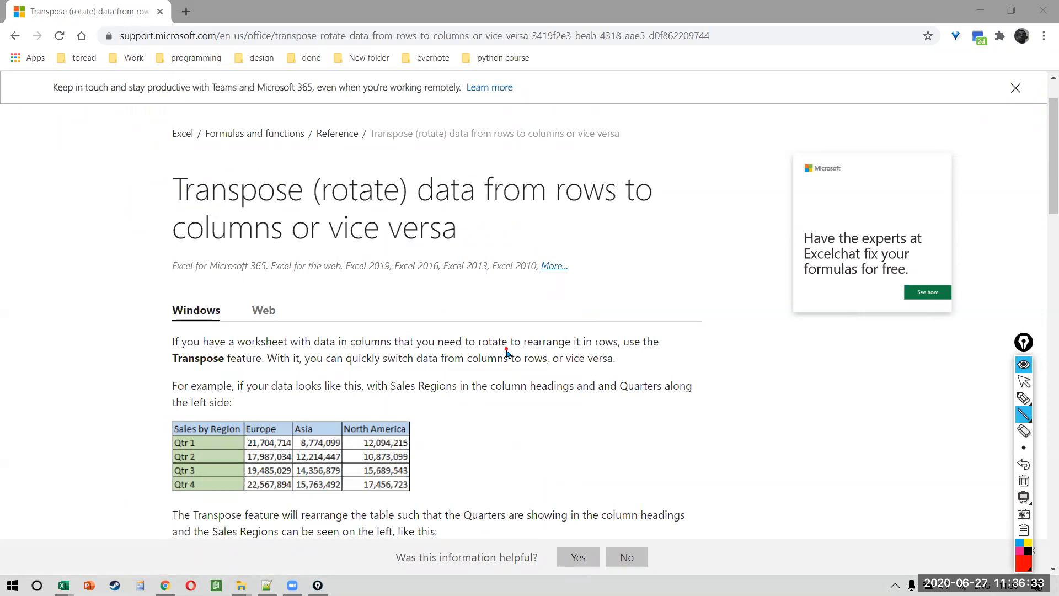
pyautogui.hotkey('ctrl', 'shift', '2')
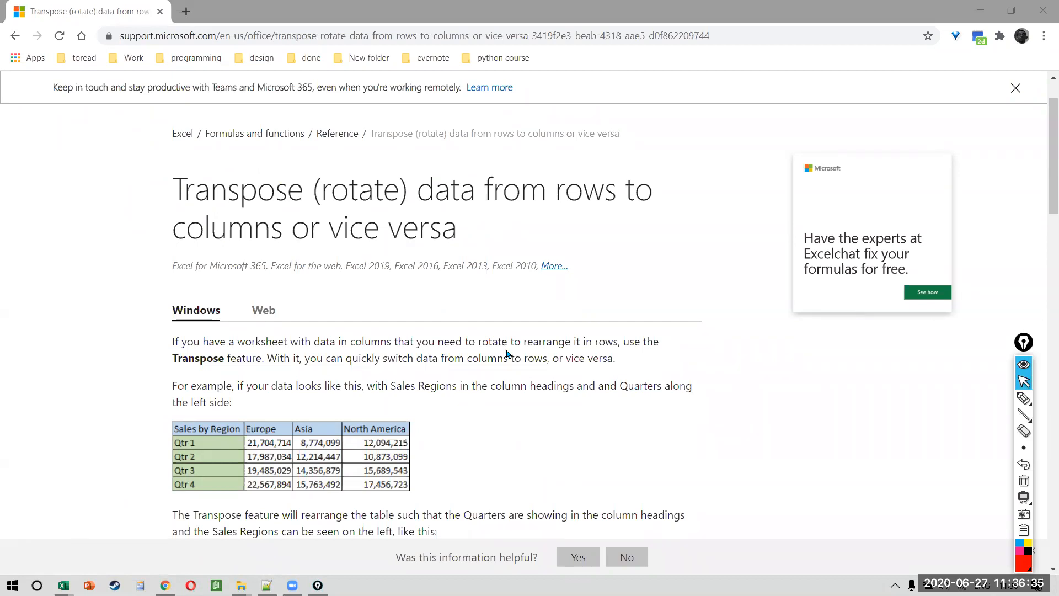
pyautogui.hotkey('alt', 'Tab')
pyautogui.click(283, 34)
pyautogui.click(284, 33)
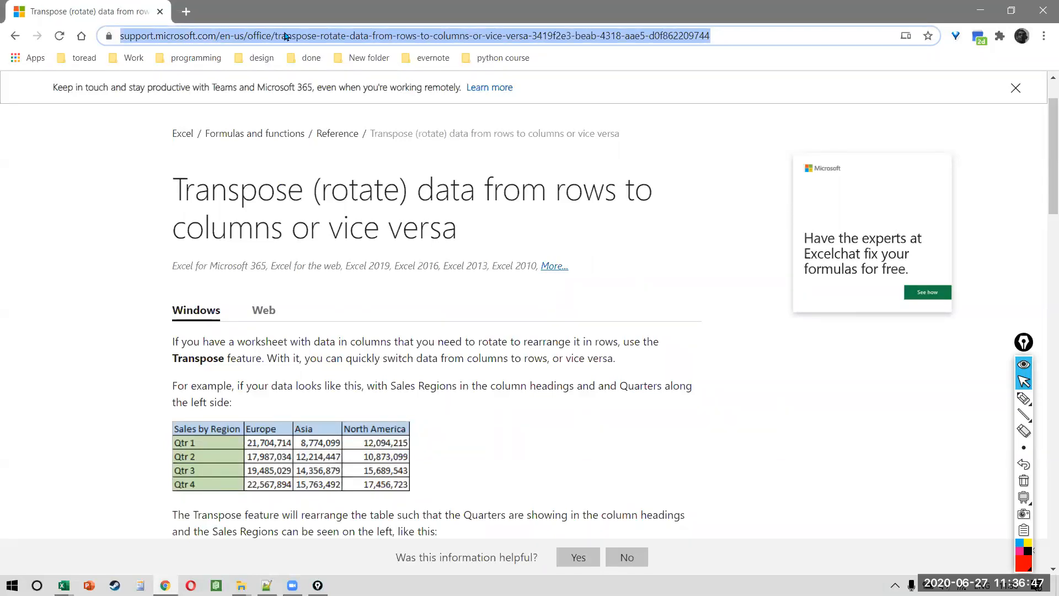
# Step: Search for 'bootcamp', then 'parallels', and open the Parallels Desktop 15 for Mac site
pyautogui.write('bootcam')
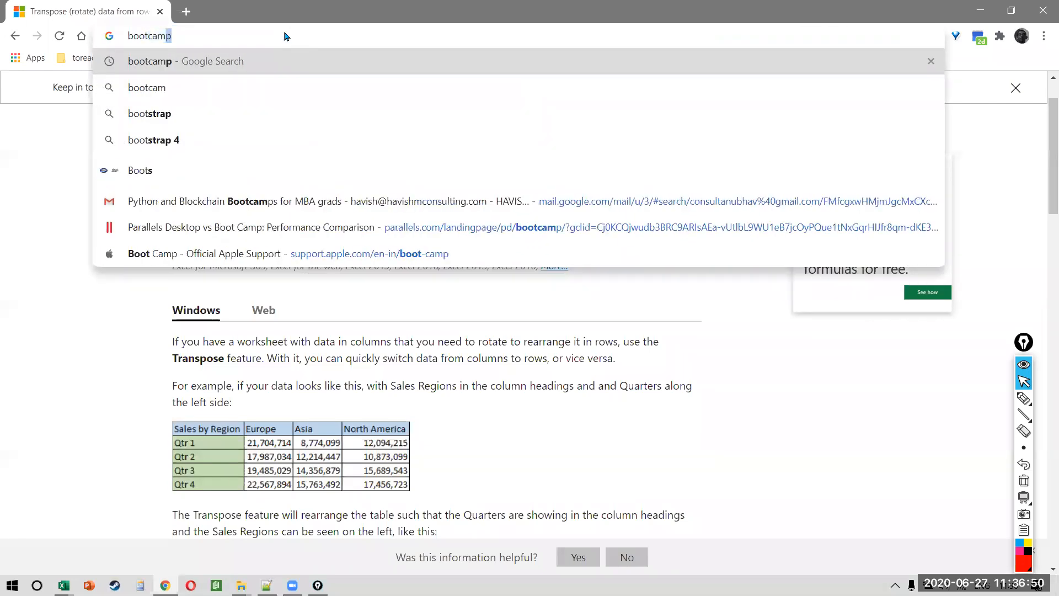
pyautogui.press('Return')
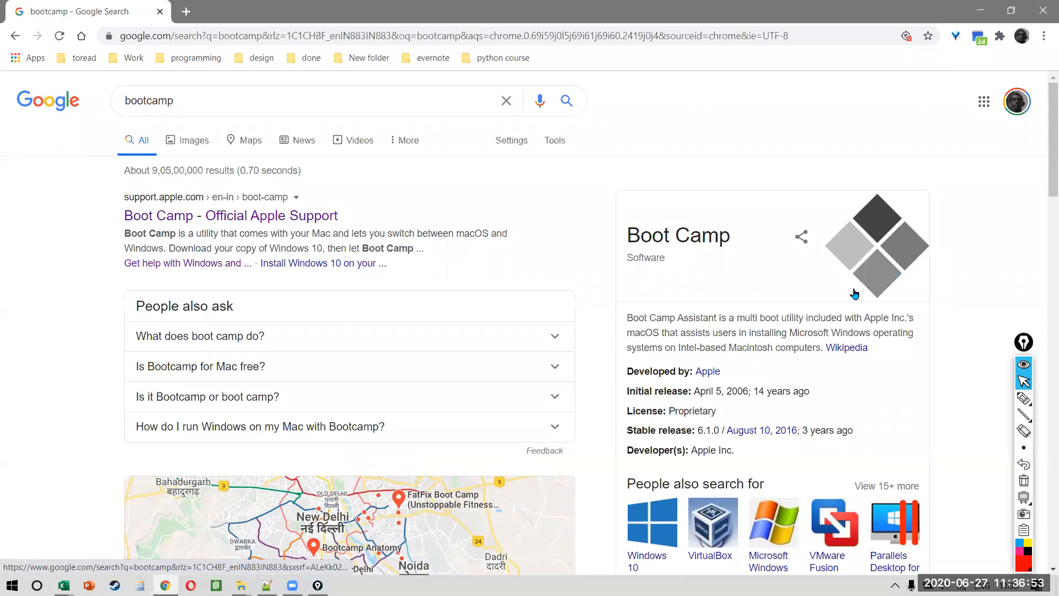
pyautogui.click(337, 37)
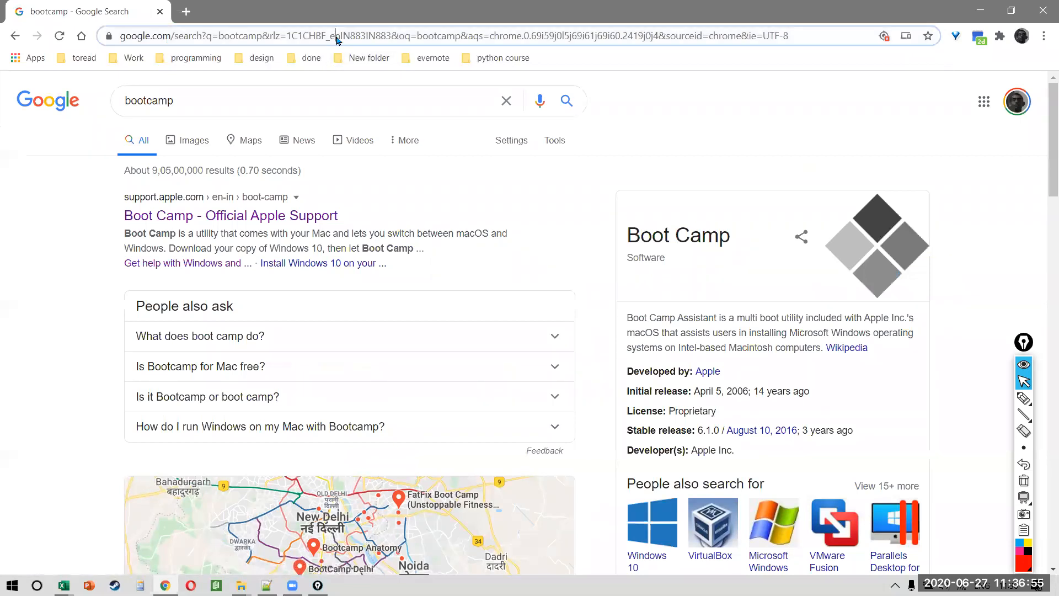
pyautogui.hotkey('ctrl', 'a')
pyautogui.write('parallels')
pyautogui.press('Return')
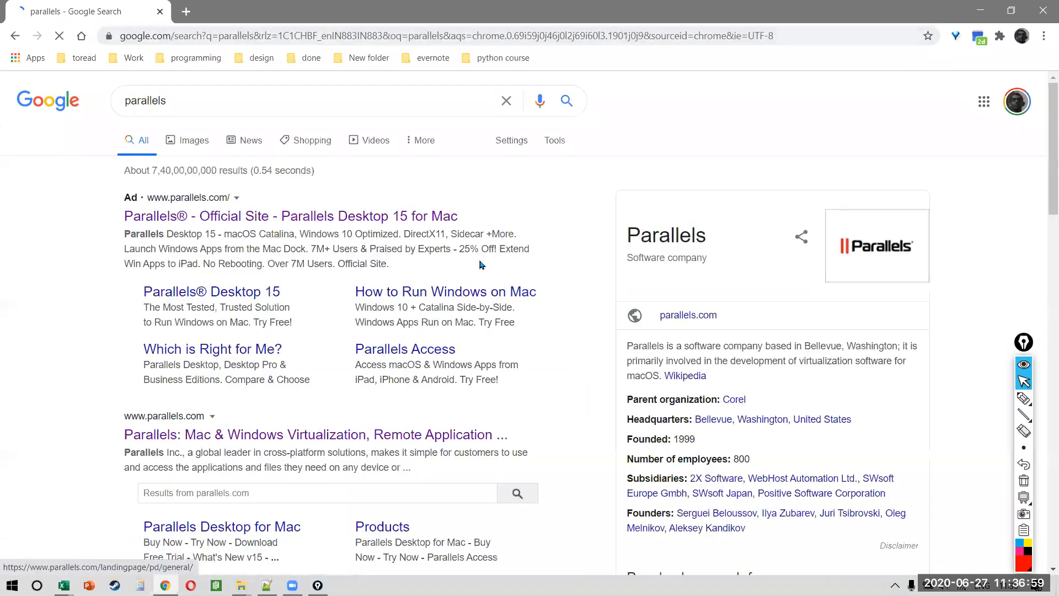
pyautogui.click(416, 219)
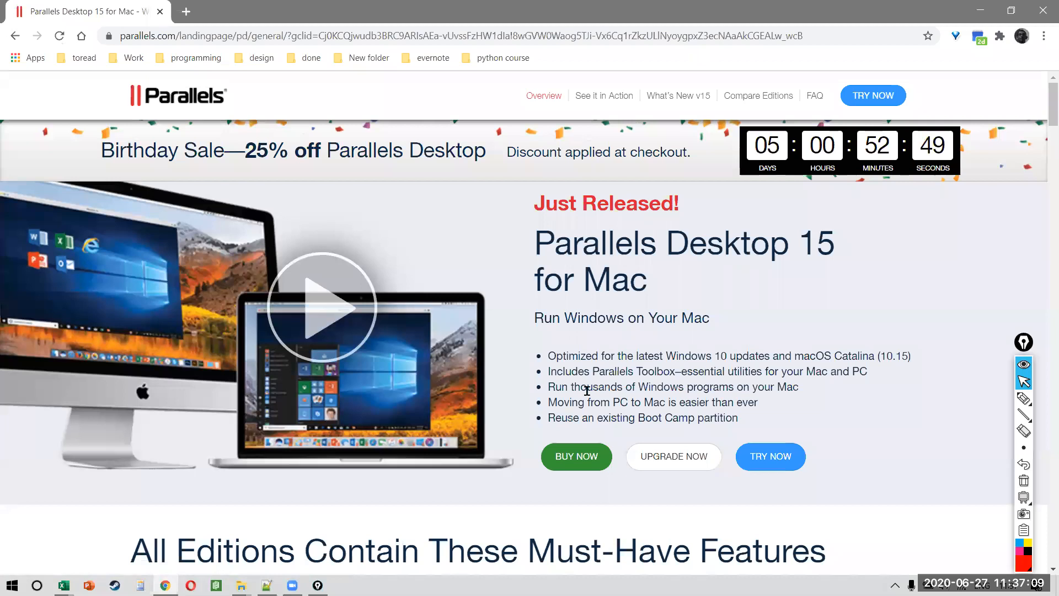
pyautogui.scroll(-1, 587, 391)
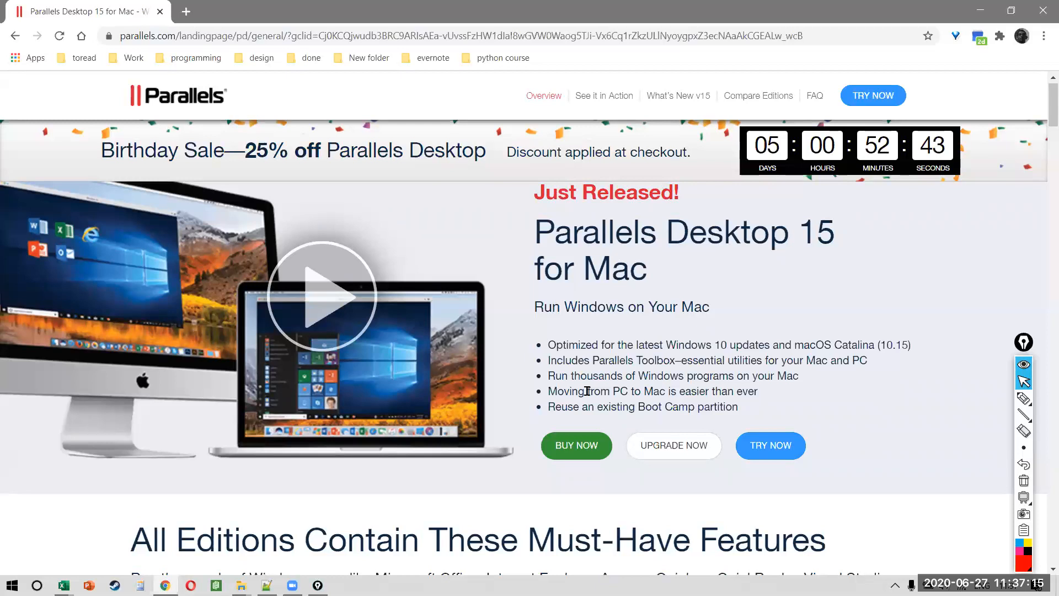
# Step: Close Chrome, scroll to the 'Use shortcuts to change format' table and select values AN3:AN7
pyautogui.click(1043, 10)
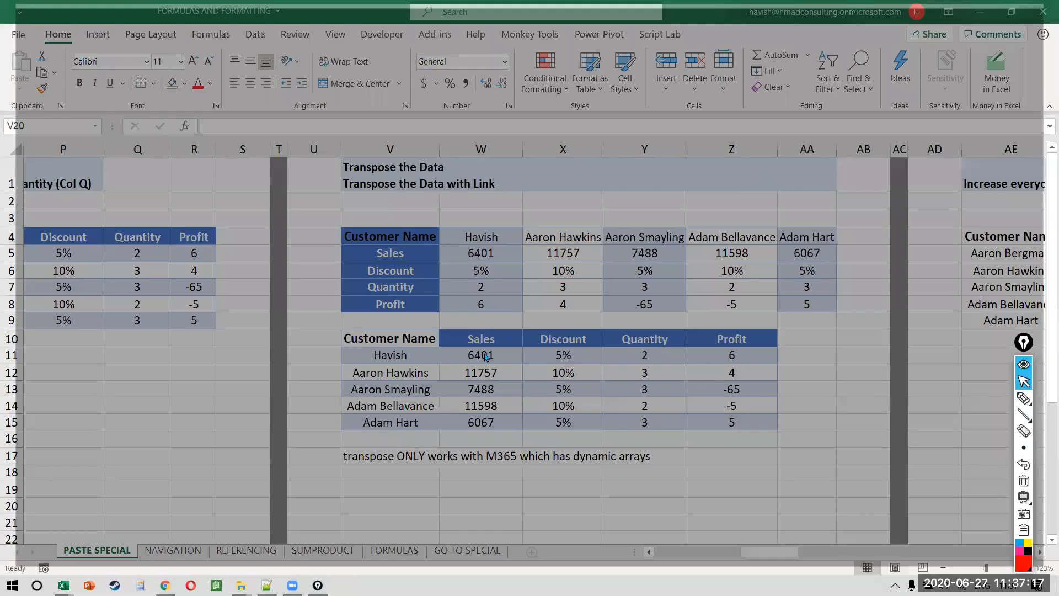
pyautogui.click(489, 355)
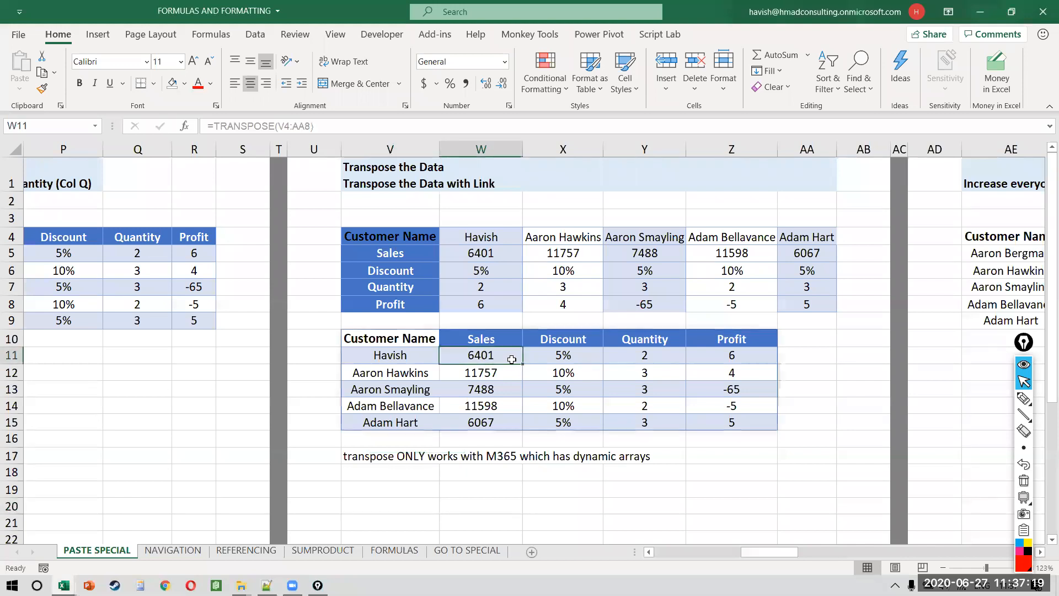
pyautogui.hscroll(5, 666, 382)
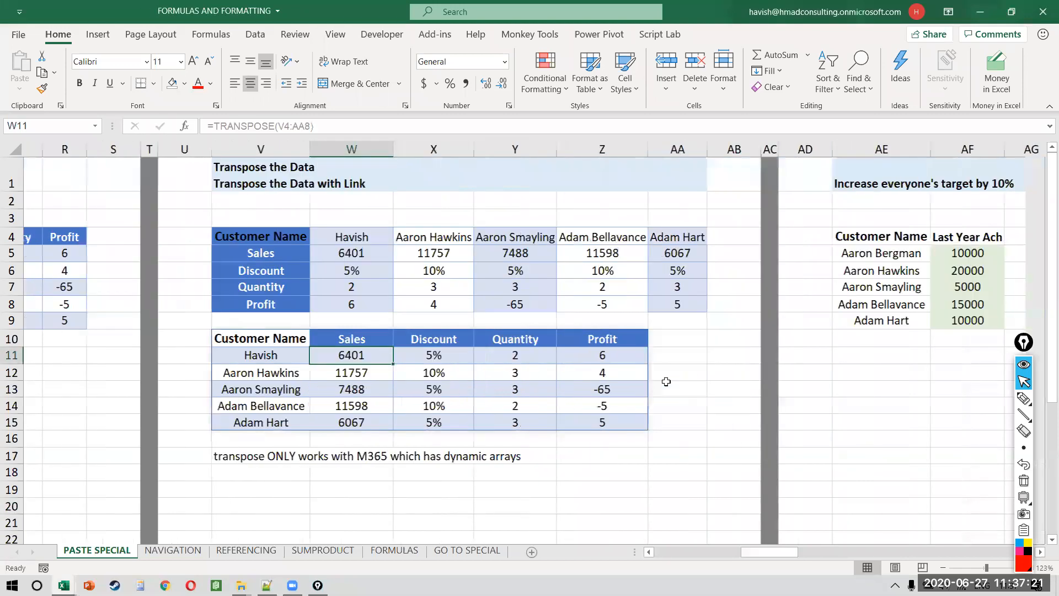
pyautogui.hscroll(7, 666, 381)
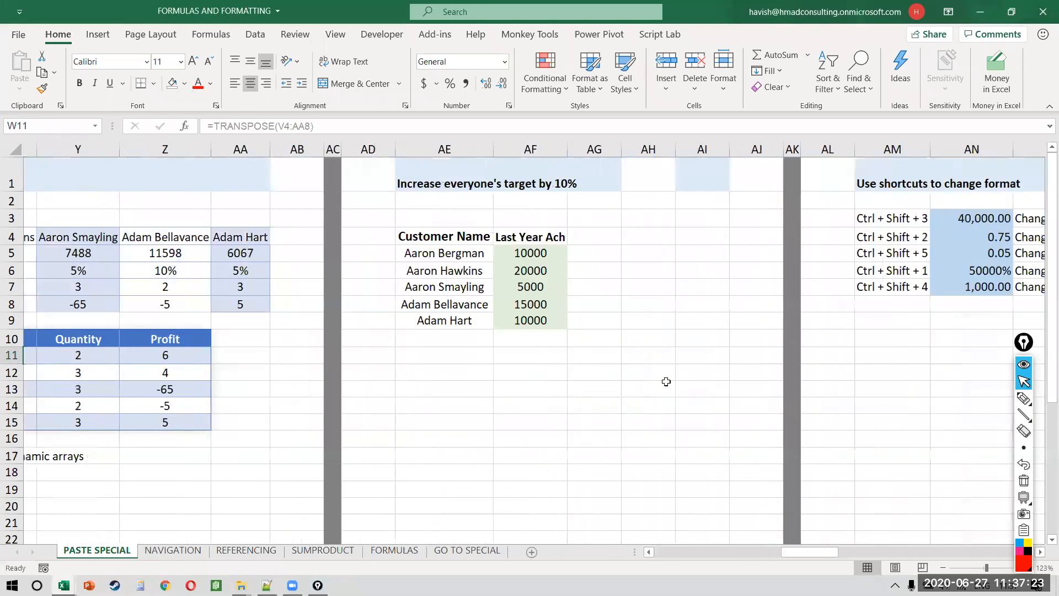
pyautogui.hscroll(2, 667, 381)
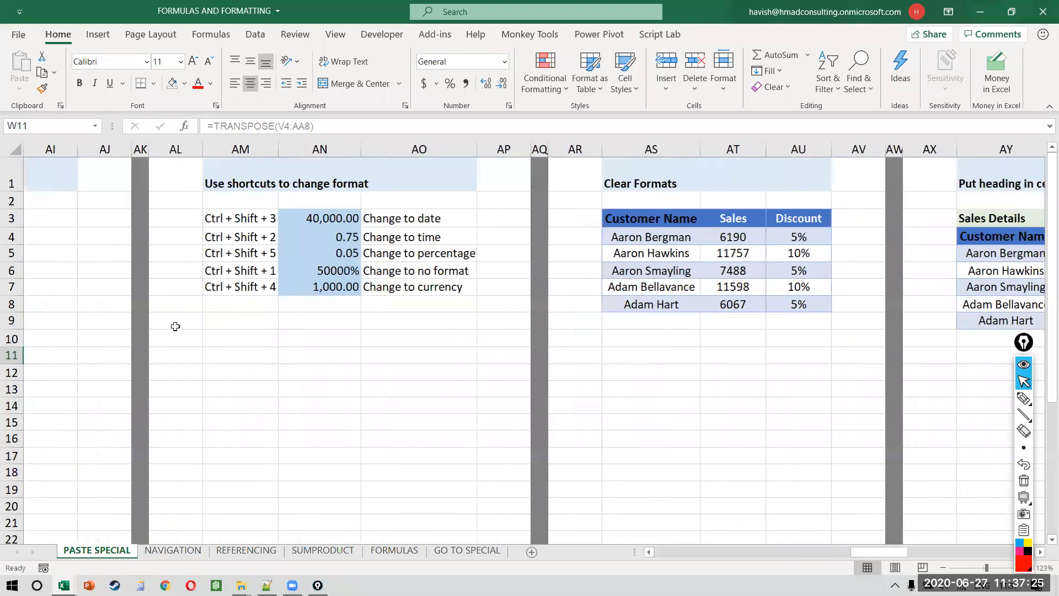
pyautogui.click(335, 218)
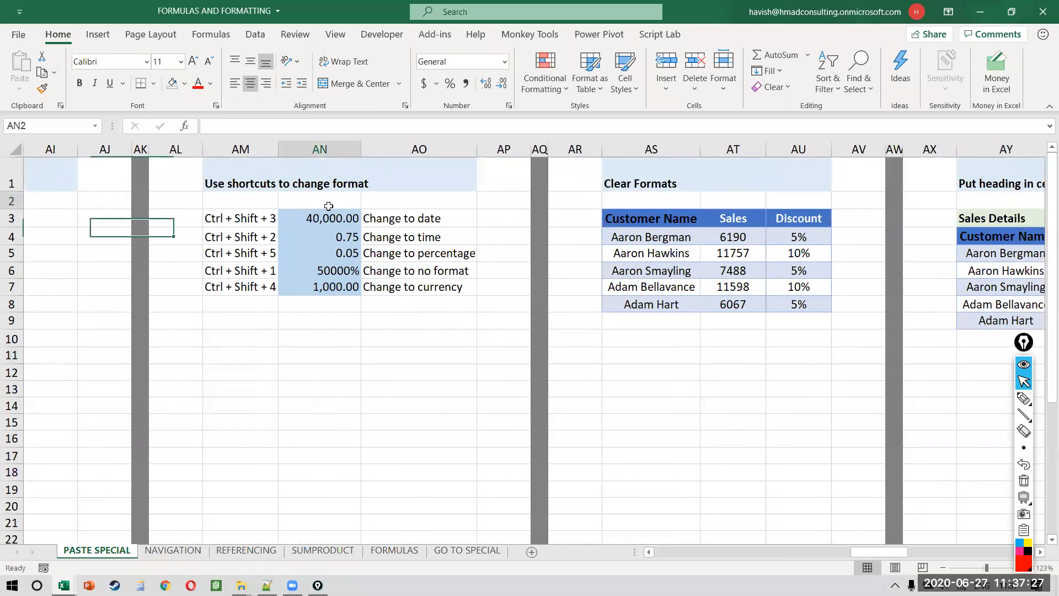
pyautogui.press('Down')
pyautogui.press('Down')
pyautogui.press('Up')
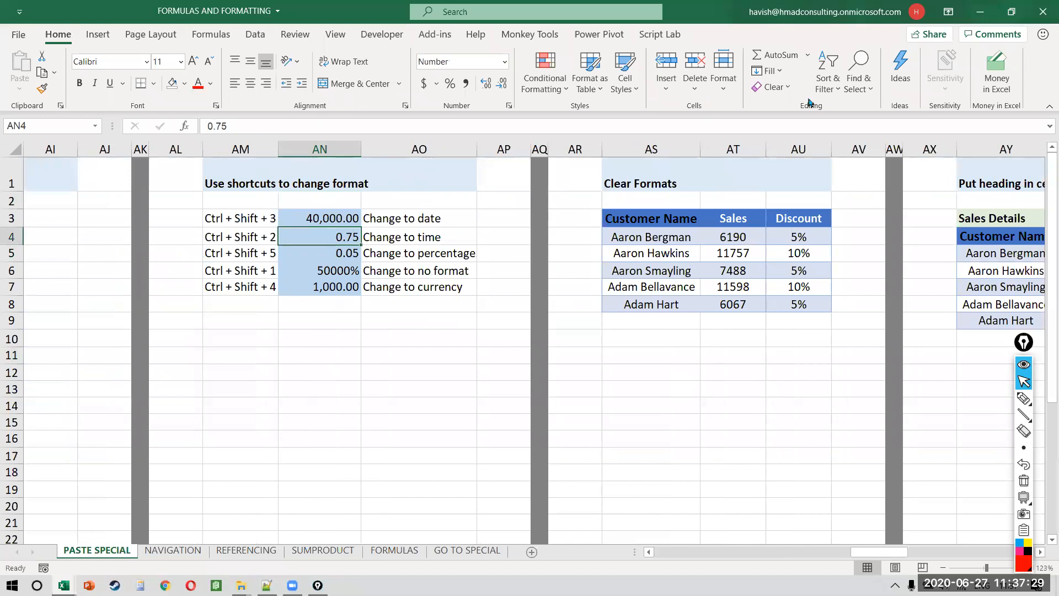
pyautogui.press('Up')
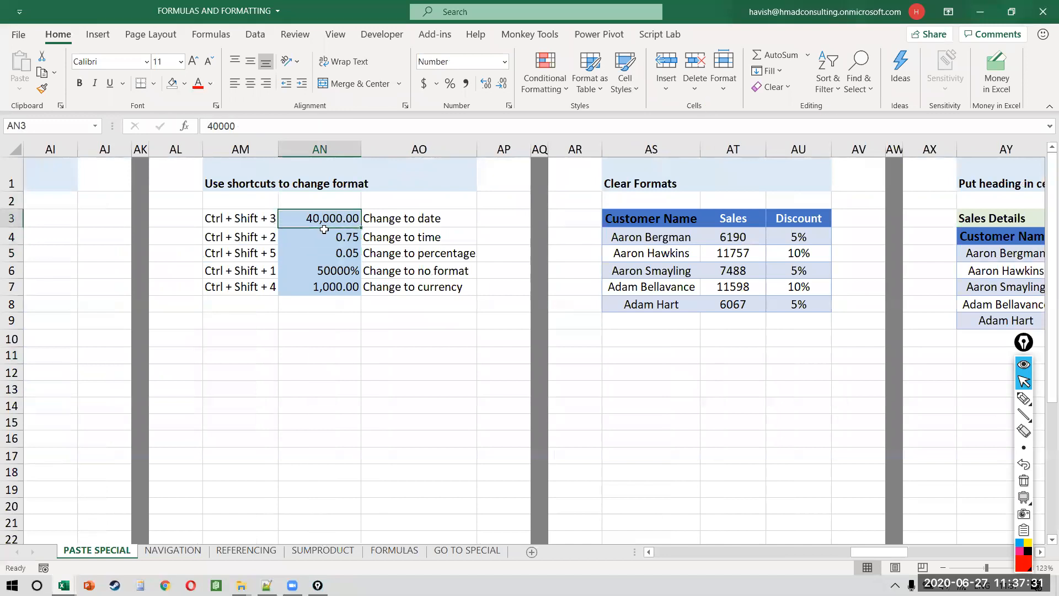
pyautogui.hotkey('shift', 'Down')
pyautogui.hotkey('shift', 'Down')
pyautogui.hotkey('shift', 'Down')
pyautogui.hotkey('shift', 'Down')
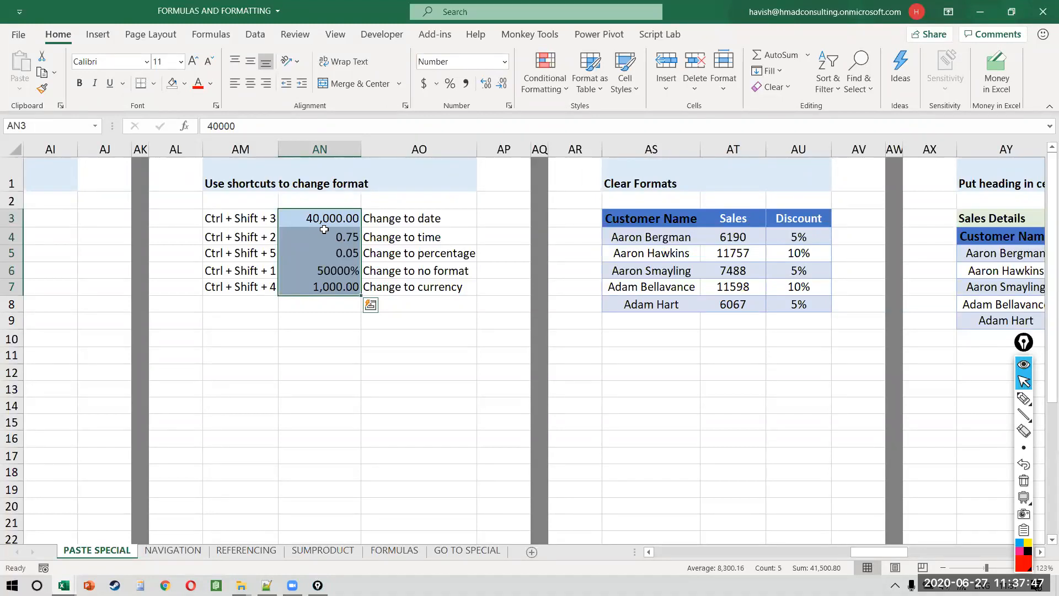
pyautogui.press('Down')
pyautogui.press('Down')
pyautogui.press('Down')
pyautogui.press('Down')
pyautogui.press('Down')
pyautogui.press('Down')
pyautogui.press('Down')
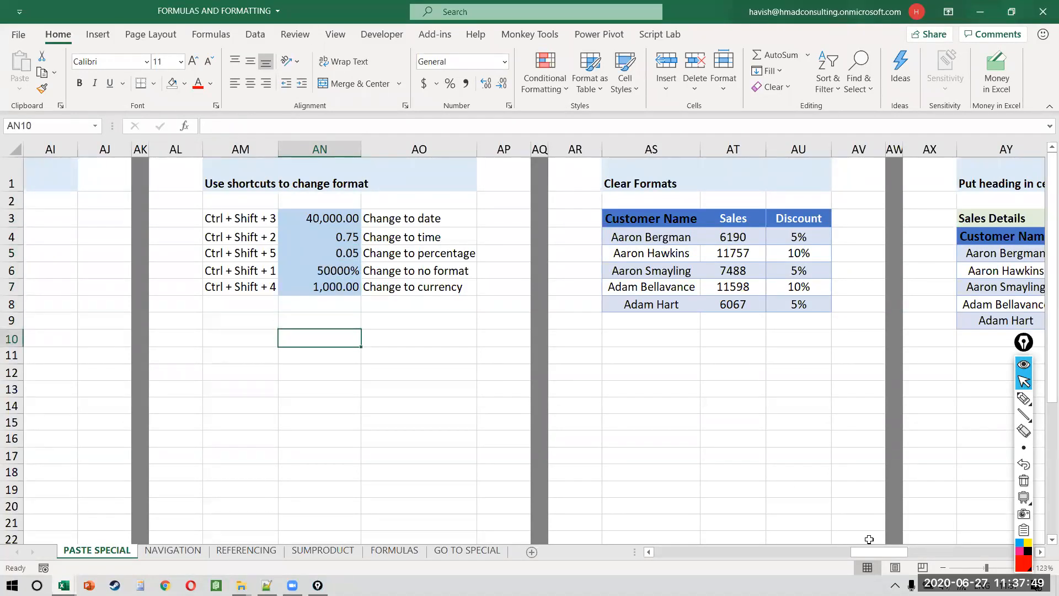
pyautogui.hotkey('ctrl', ';')
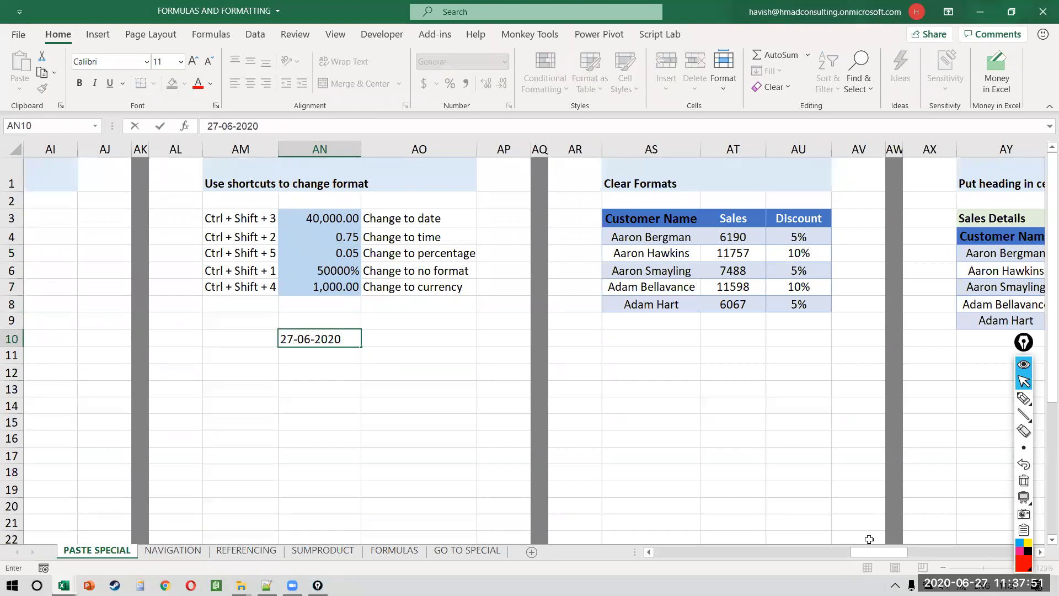
pyautogui.hotkey('ctrl', 'Return')
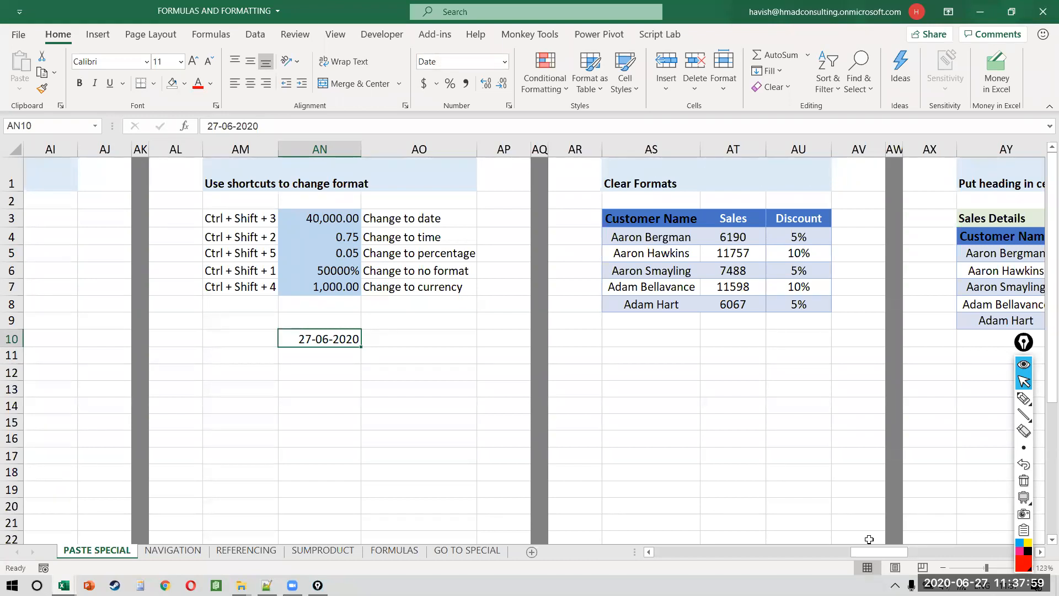
pyautogui.click(505, 61)
pyautogui.click(495, 119)
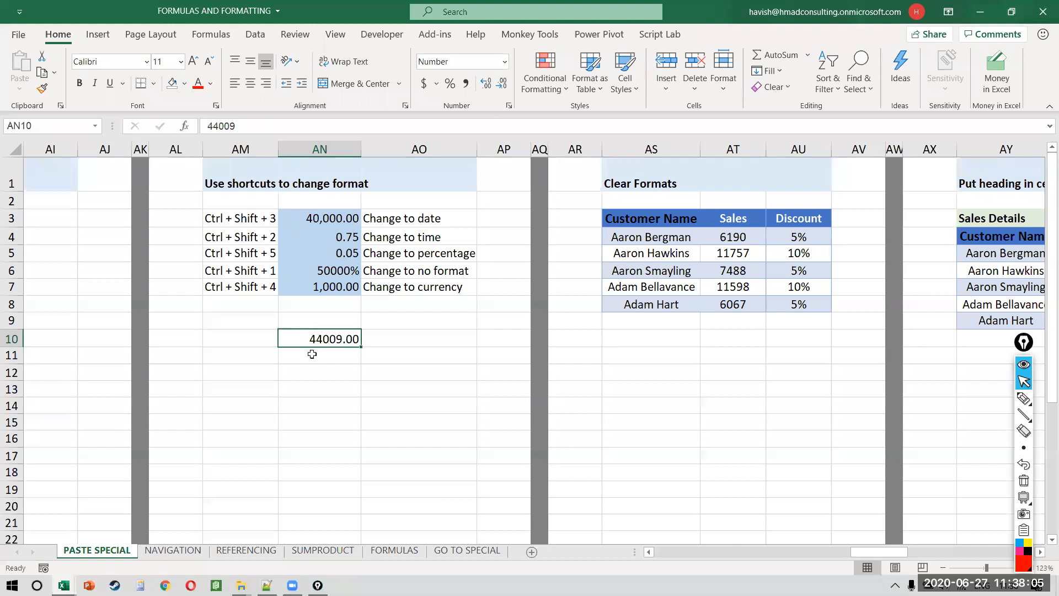
pyautogui.click(356, 359)
pyautogui.hotkey('ctrl', 'shift', ';')
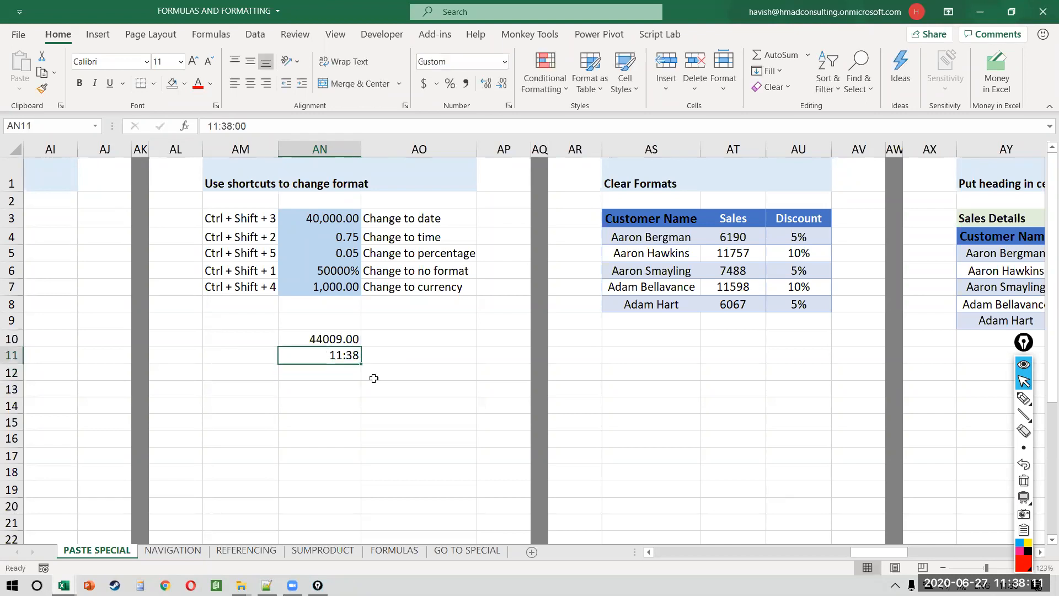
pyautogui.click(504, 62)
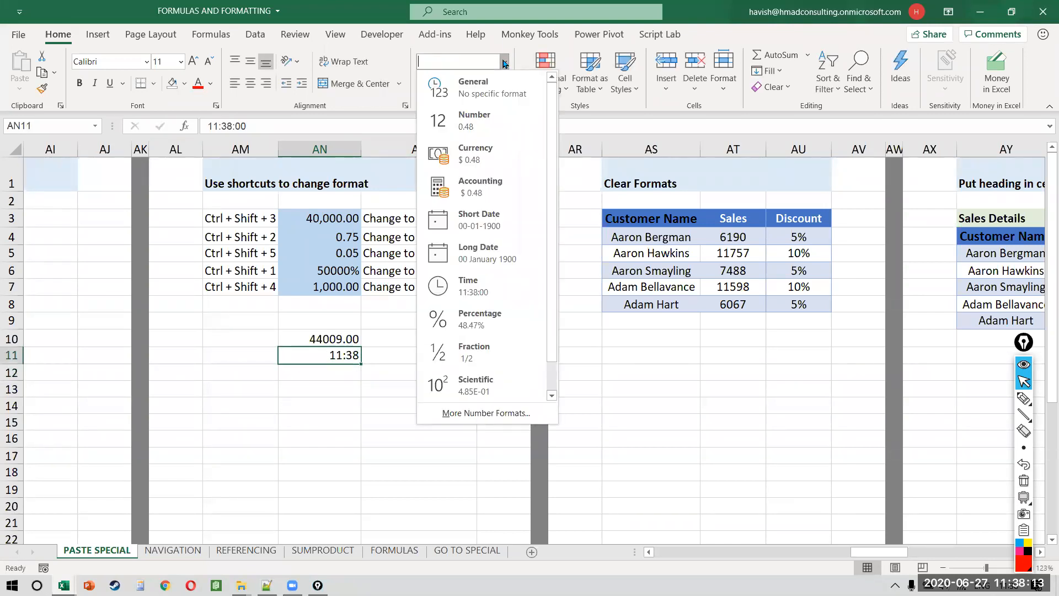
pyautogui.click(505, 117)
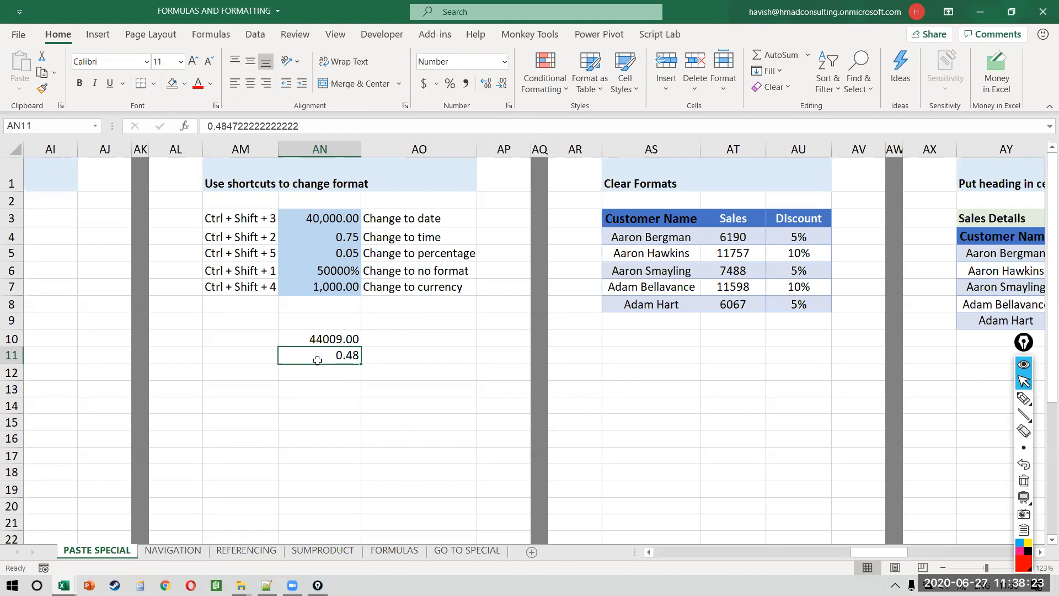
pyautogui.hotkey('shift', 'Up')
pyautogui.press('Delete')
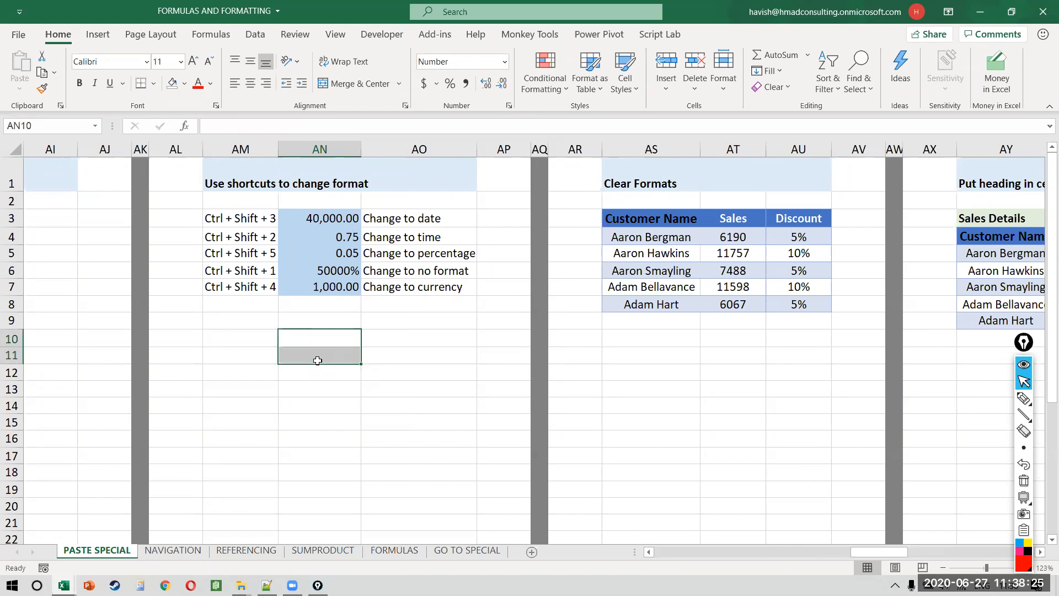
pyautogui.press('Up')
pyautogui.press('Up')
pyautogui.press('Up')
pyautogui.press('Up')
pyautogui.press('Up')
pyautogui.press('Up')
pyautogui.press('Up')
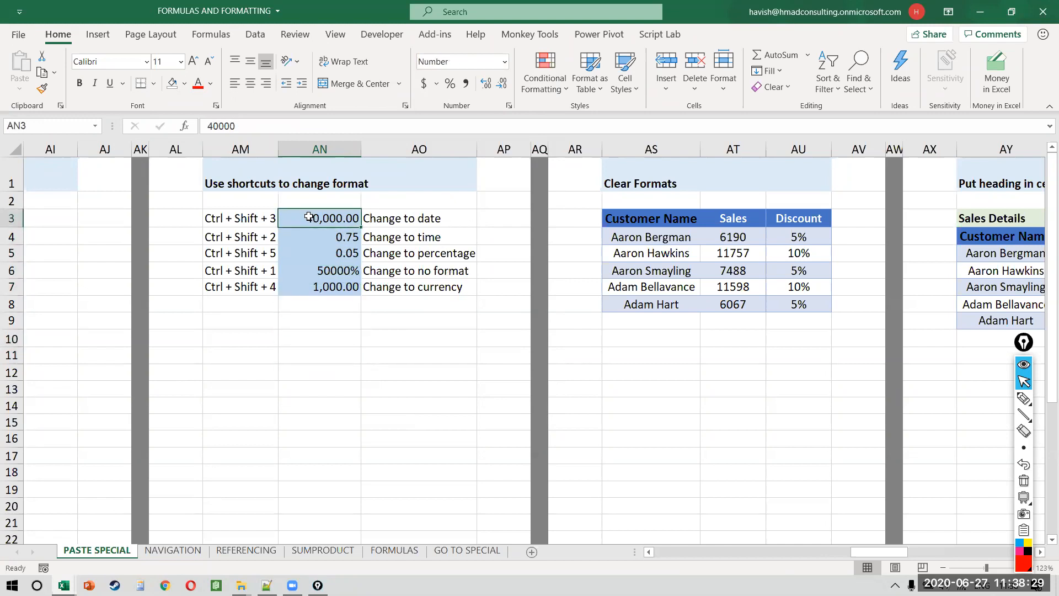
# Step: Format AN3 (40000) as Long Date and AN4 (0.75) as Time
pyautogui.click(506, 64)
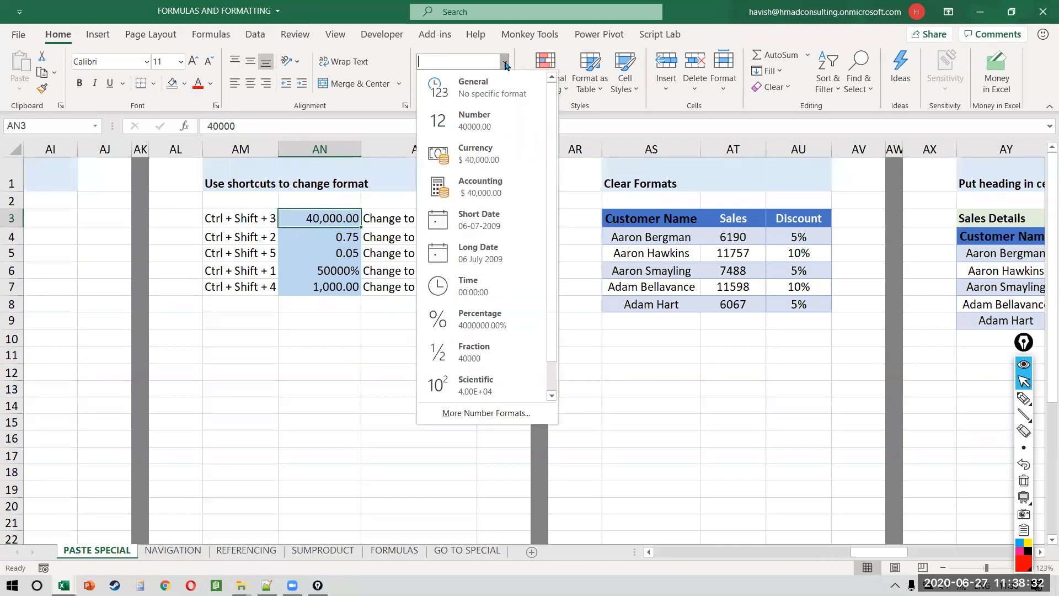
pyautogui.click(481, 252)
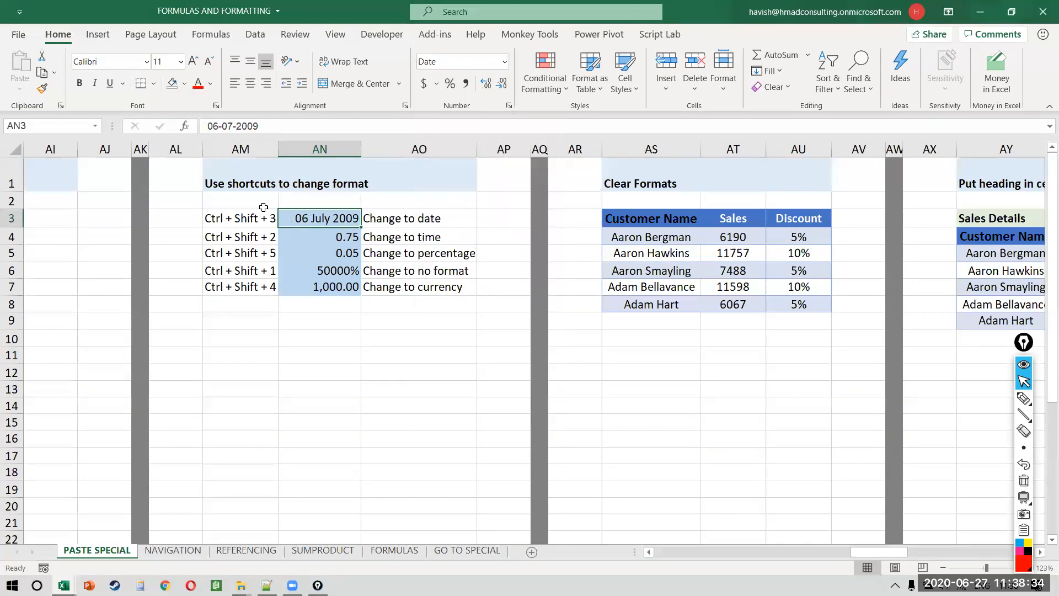
pyautogui.click(342, 235)
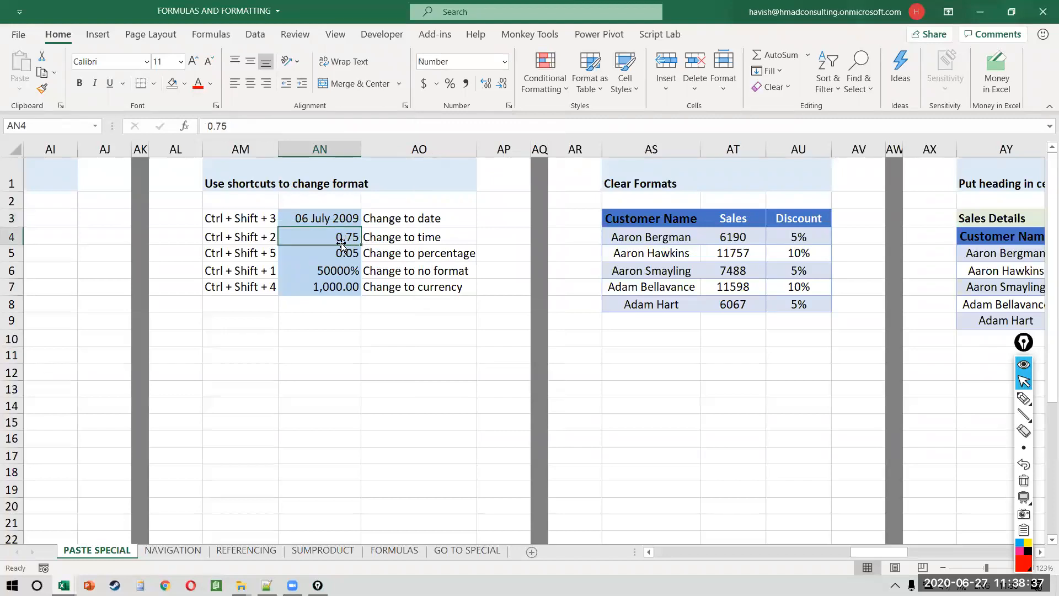
pyautogui.click(505, 62)
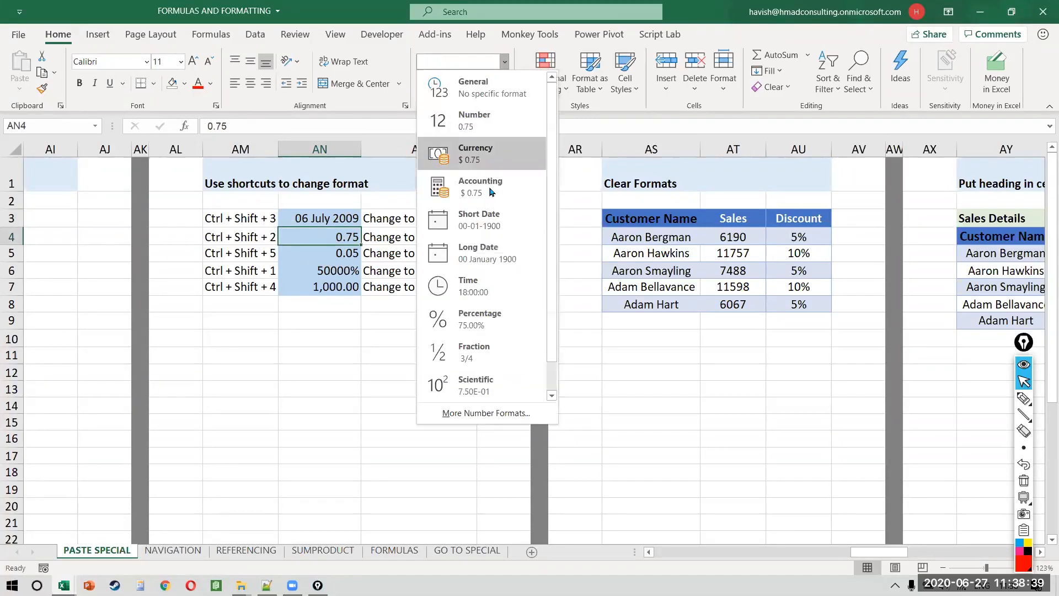
pyautogui.click(477, 285)
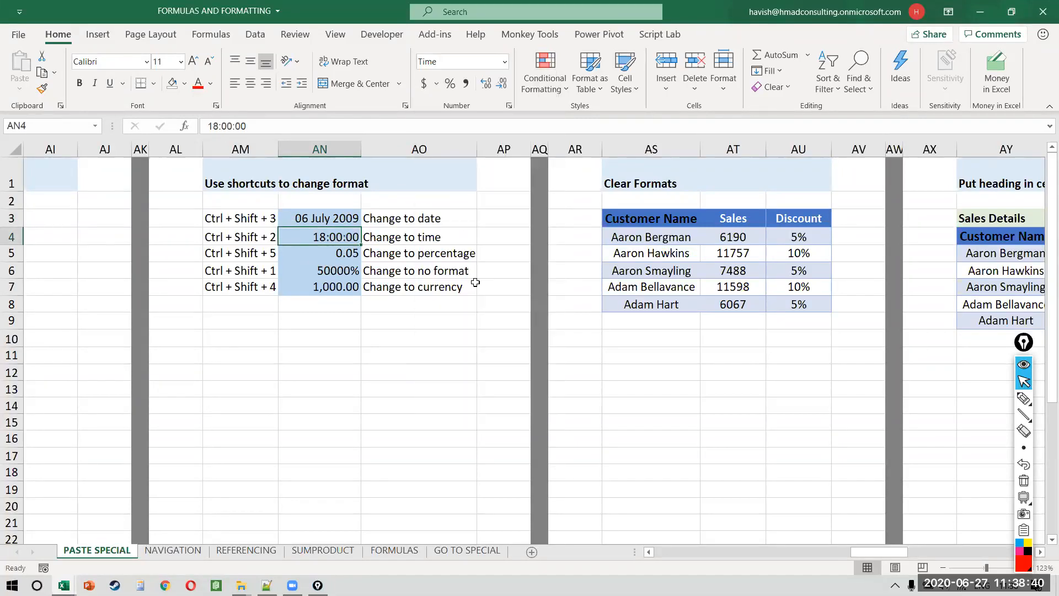
# Step: Format AN5 (0.05) as Percentage and AN6 as Number, showing 500.00
pyautogui.click(337, 253)
pyautogui.click(504, 63)
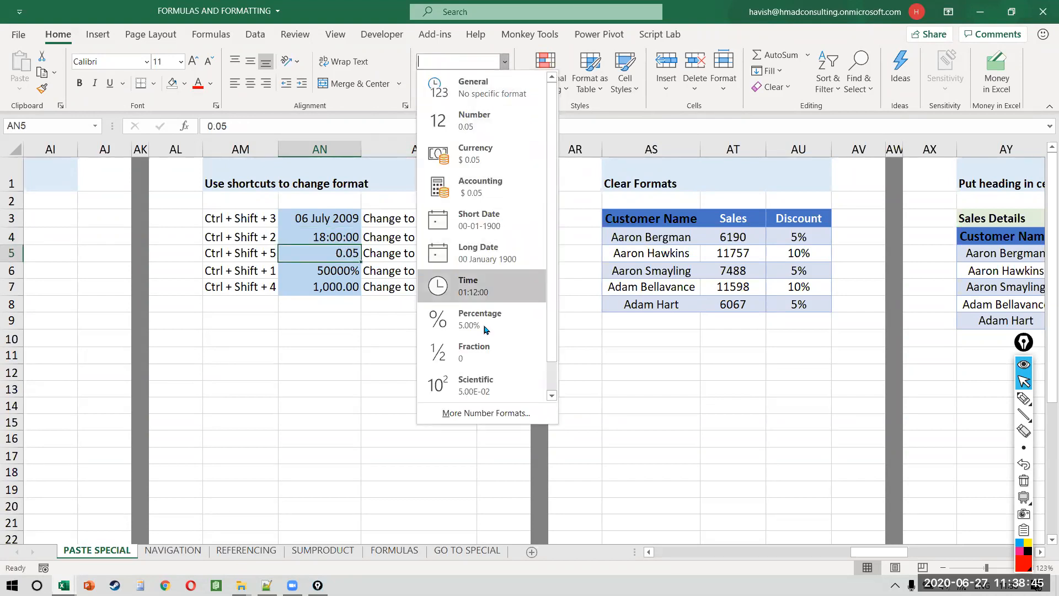
pyautogui.click(486, 323)
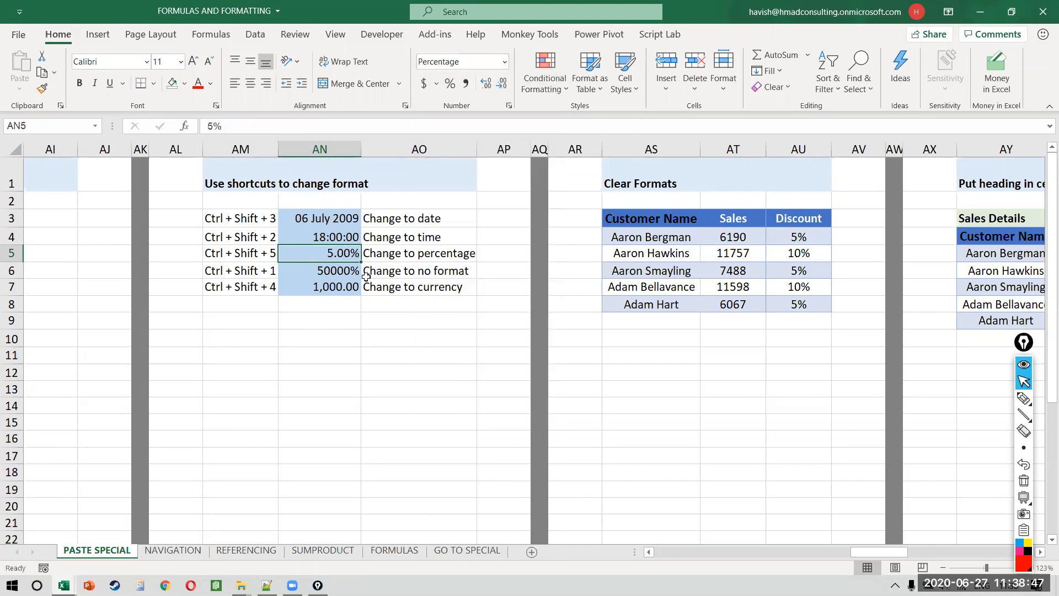
pyautogui.click(317, 271)
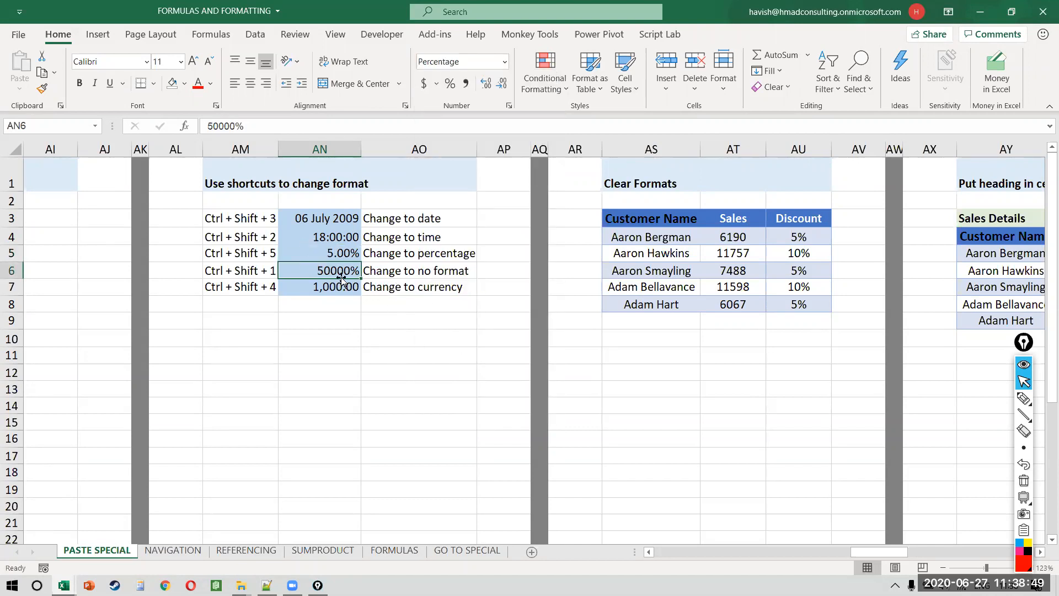
pyautogui.click(506, 63)
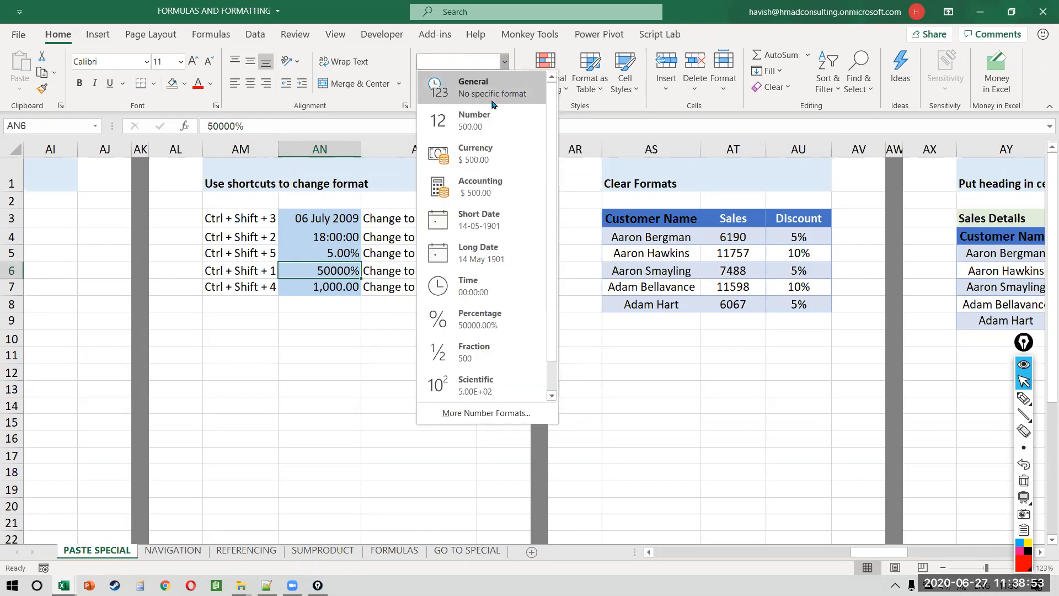
pyautogui.click(474, 114)
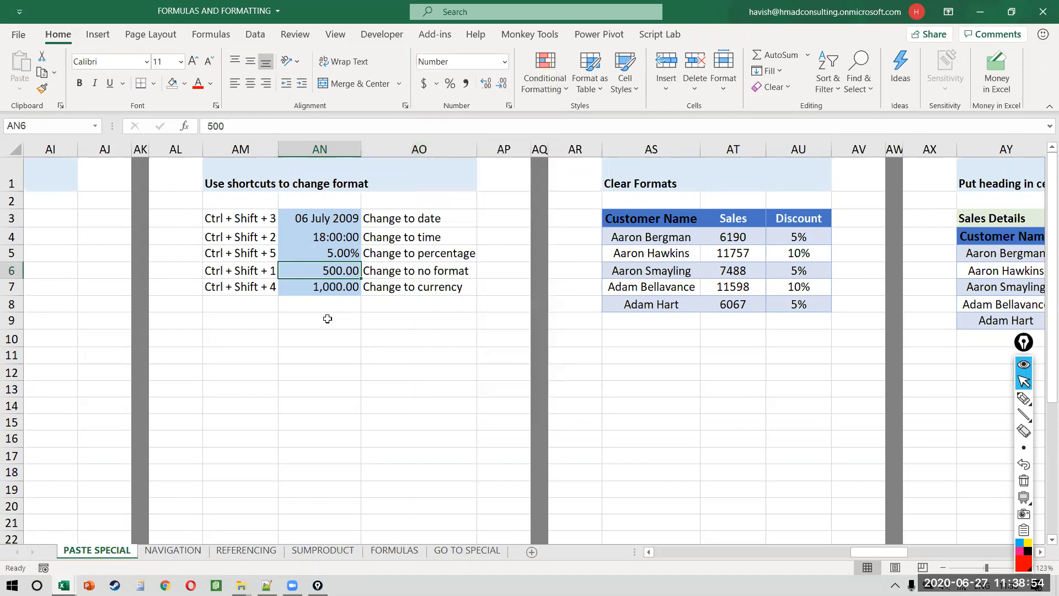
# Step: Format AN7 (1,000.00) as Currency
pyautogui.click(307, 285)
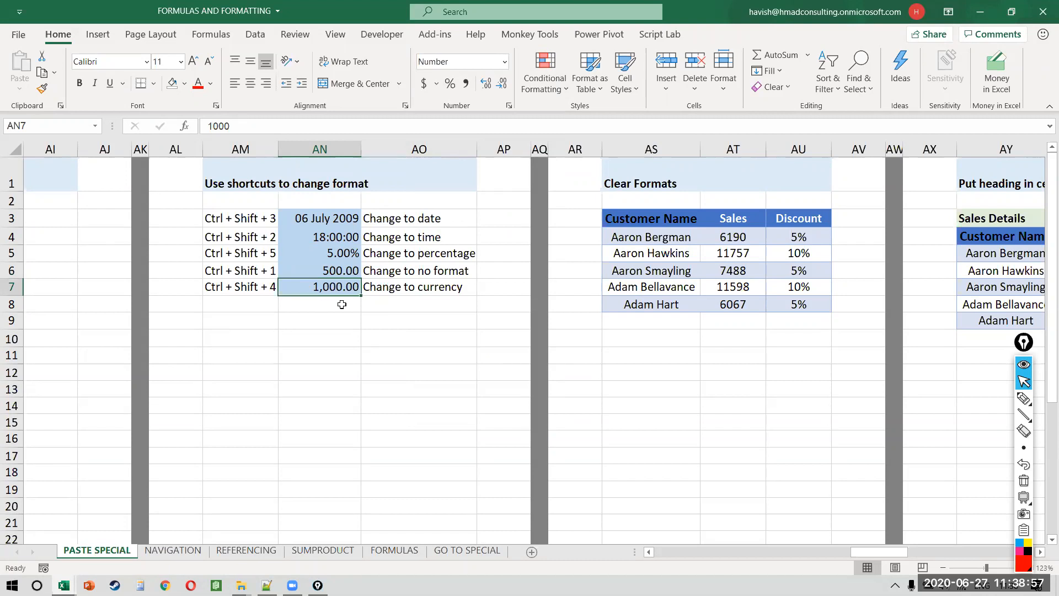
pyautogui.click(504, 62)
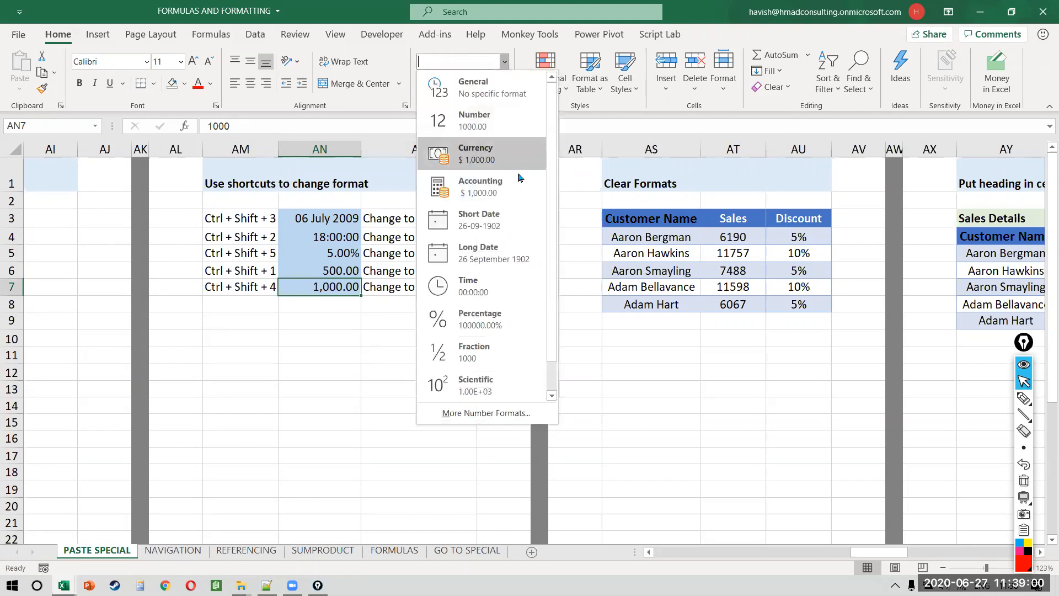
pyautogui.click(487, 164)
# Step: Select the shortcut labels AM3:AM7 and view the format list without changing anything
pyautogui.moveTo(243, 218); pyautogui.dragTo(237, 287)
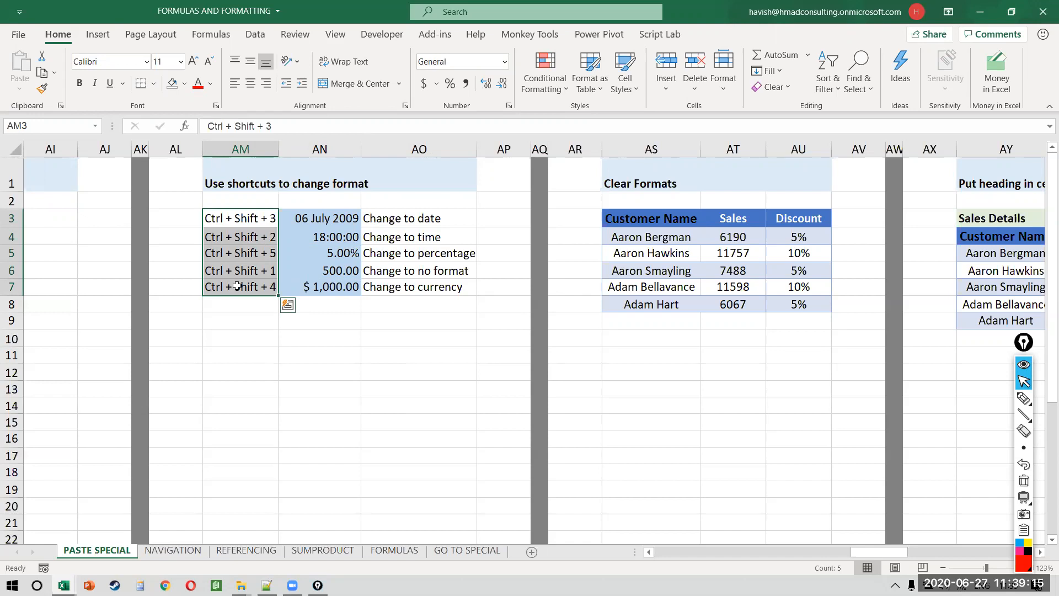
pyautogui.press('Left')
pyautogui.press('Right')
pyautogui.hotkey('ctrl', 'shift', 'Down')
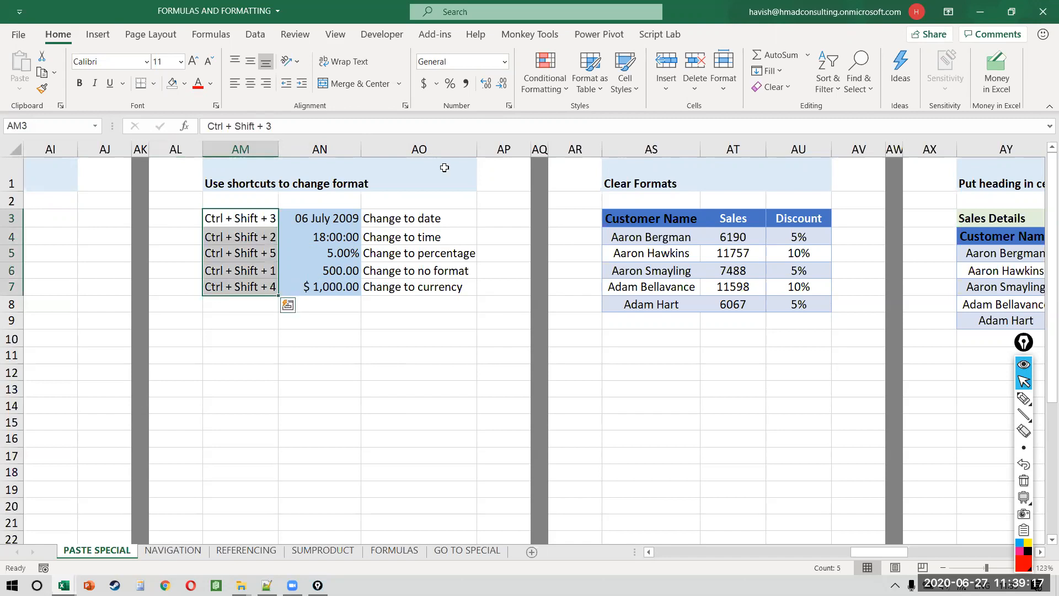
pyautogui.click(505, 68)
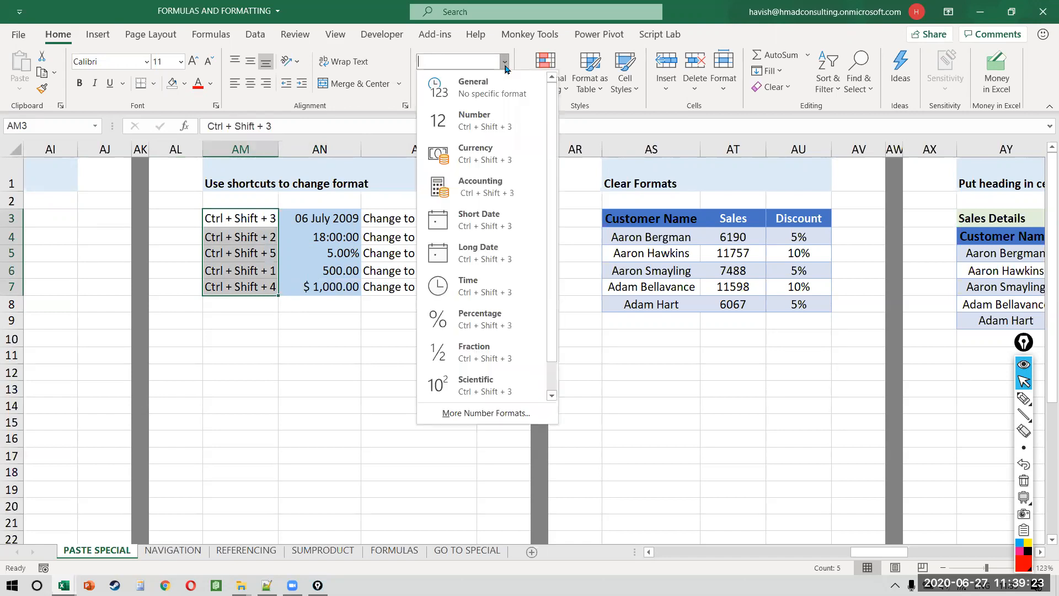
pyautogui.click(368, 250)
pyautogui.click(367, 244)
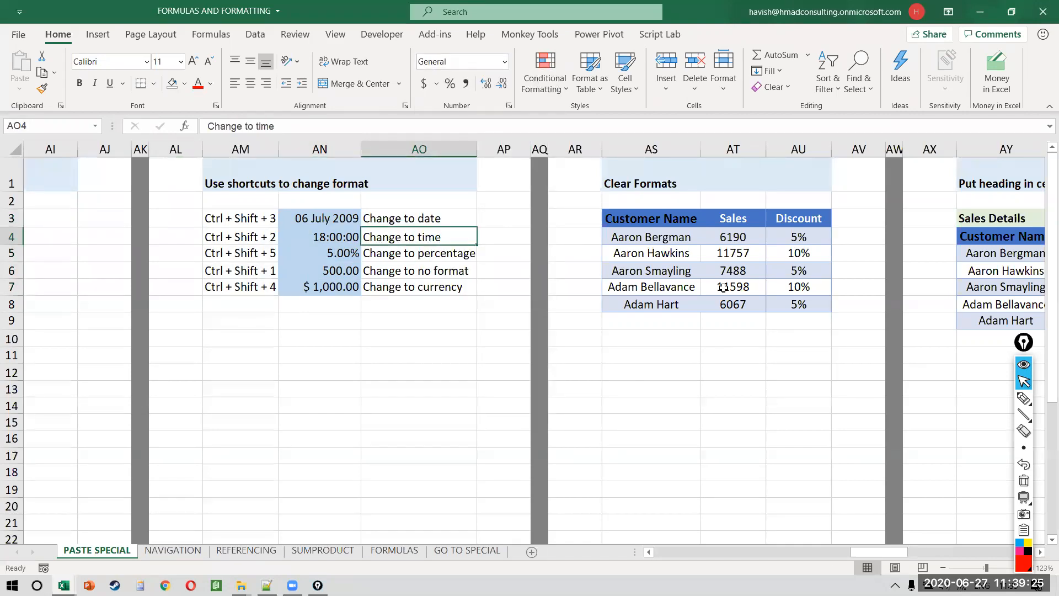
# Step: Copy the first Original/Expected/Format block BE3:BG5
pyautogui.hscroll(3, 723, 287)
pyautogui.hscroll(10, 723, 288)
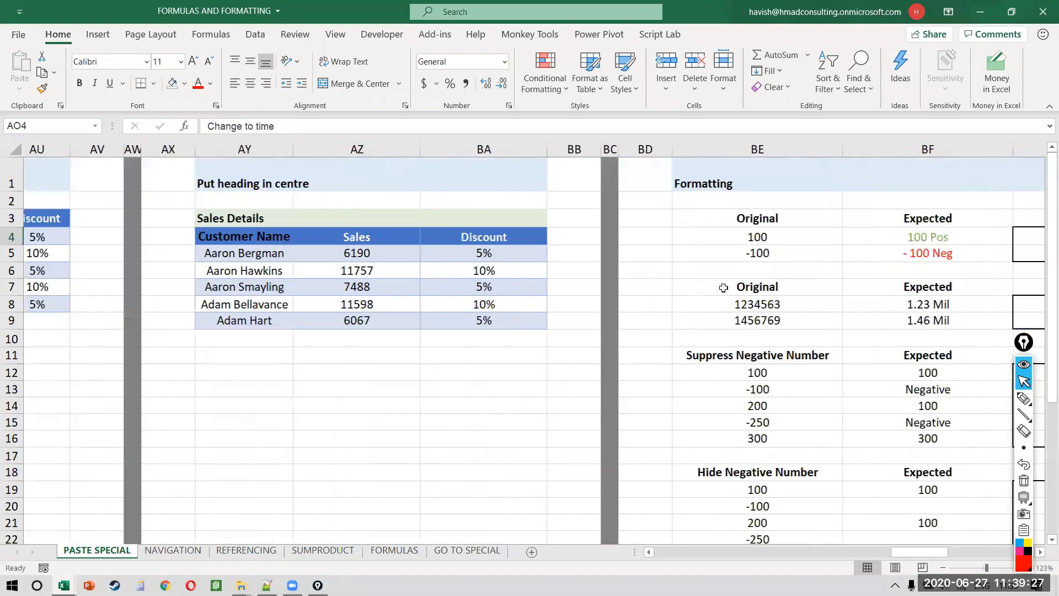
pyautogui.hscroll(2, 723, 288)
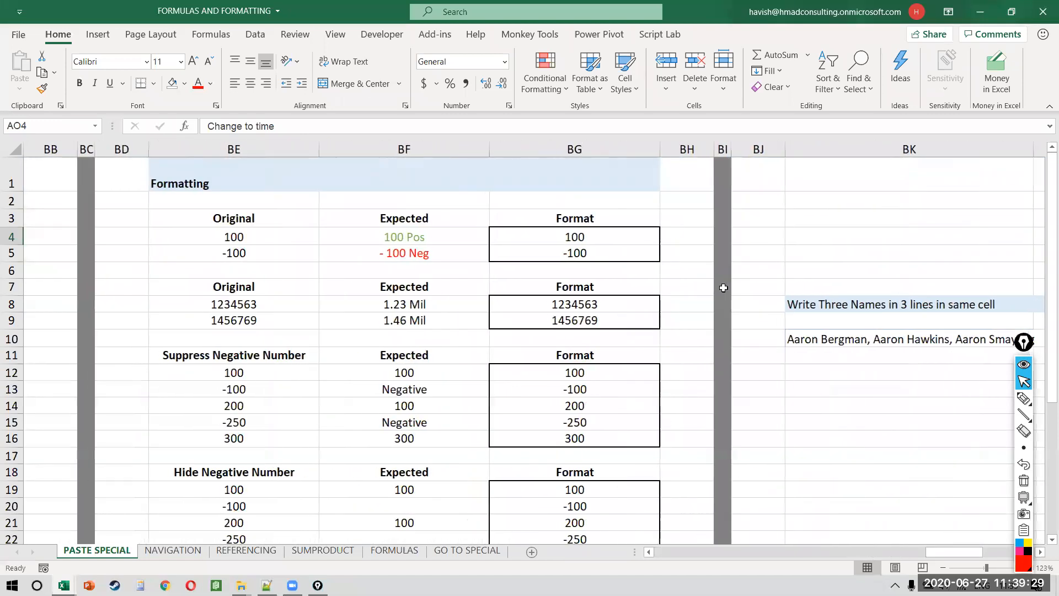
pyautogui.click(268, 212)
pyautogui.moveTo(370, 207); pyautogui.dragTo(566, 257)
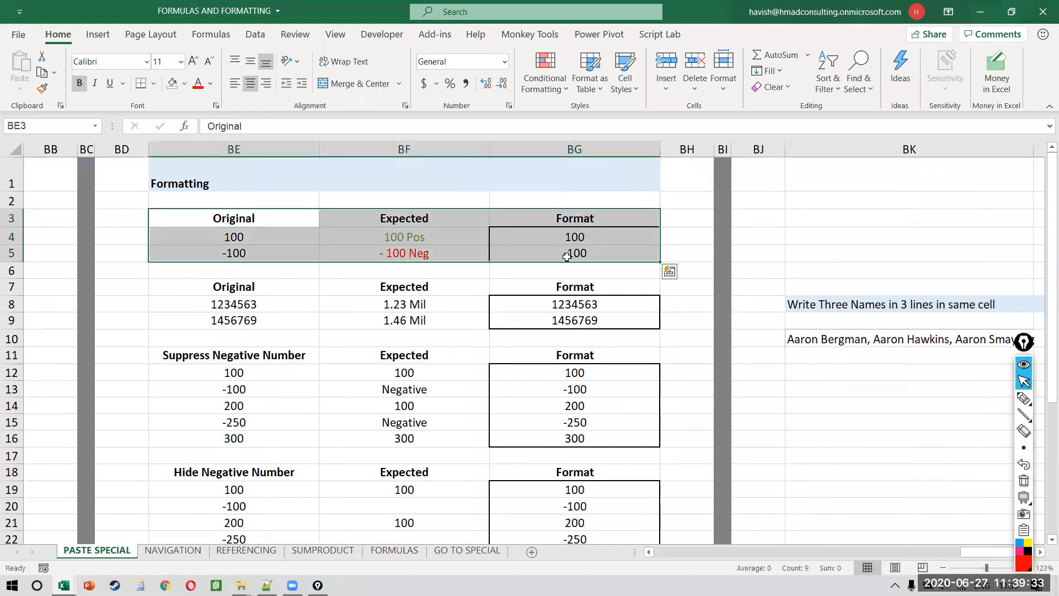
pyautogui.hotkey('ctrl', 'c')
# Step: Insert a new worksheet and paste the block at B2
pyautogui.hotkey('shift', 'F11')
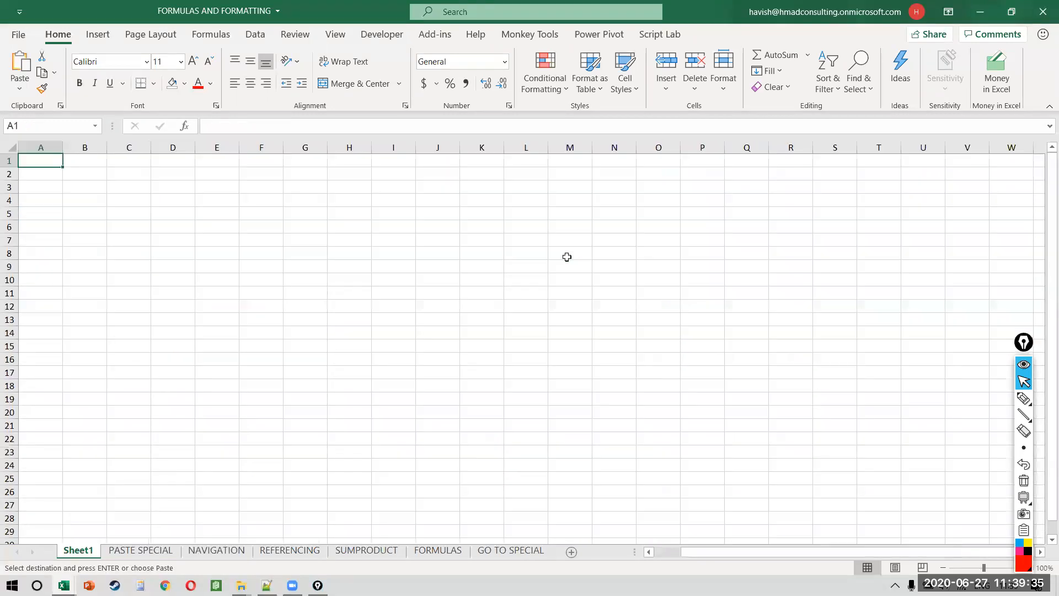
pyautogui.press('Down')
pyautogui.press('Right')
pyautogui.hotkey('ctrl', 'v')
pyautogui.keyDown('ctrl'); pyautogui.scroll(5, 566, 257); pyautogui.keyUp('ctrl')
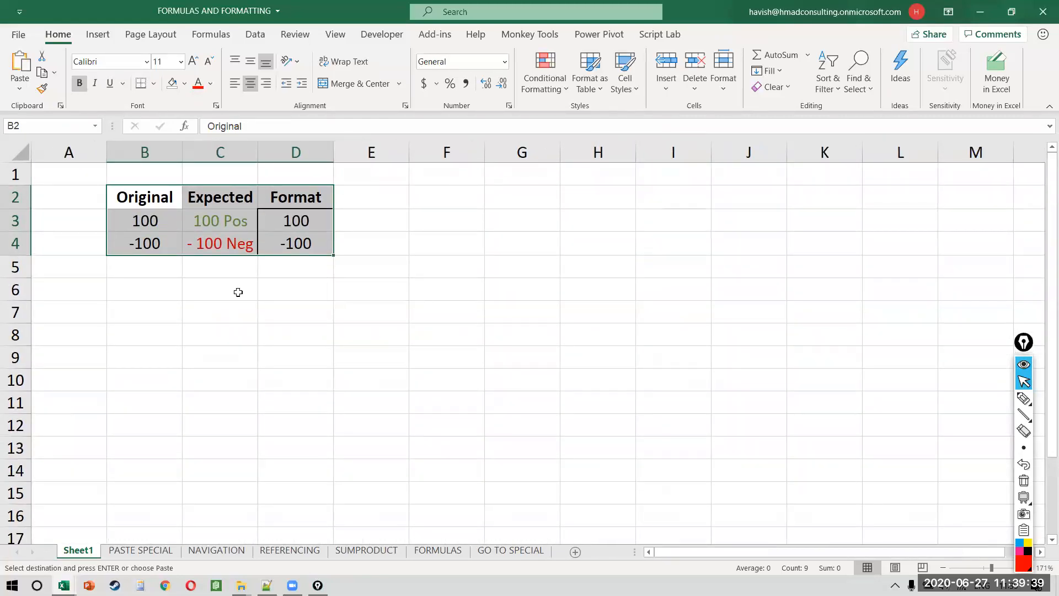
pyautogui.press('Escape')
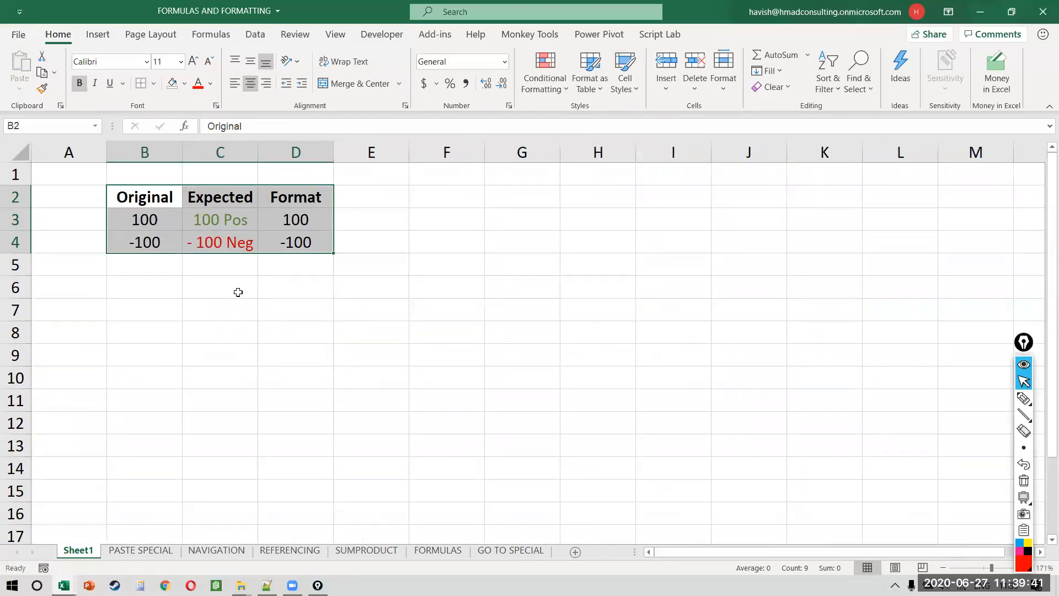
# Step: Set the width of columns B:D to 15
pyautogui.hotkey('alt', 'h')
pyautogui.write('ow15')
pyautogui.press('Return')
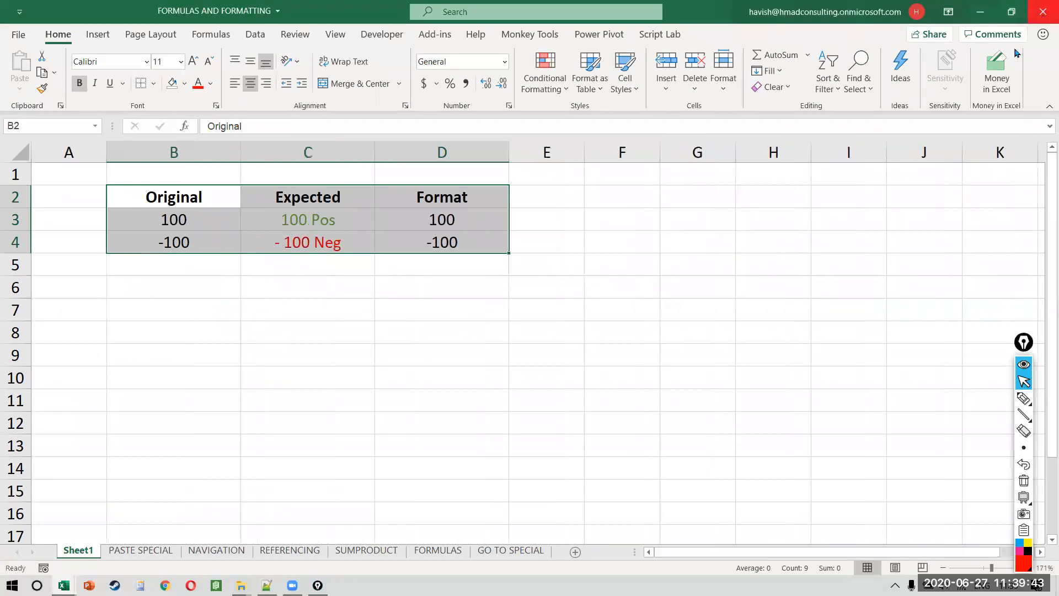
# Step: Insert today's date in G2 with Ctrl+; and display it as the Number 44009.00
pyautogui.click(1004, 127)
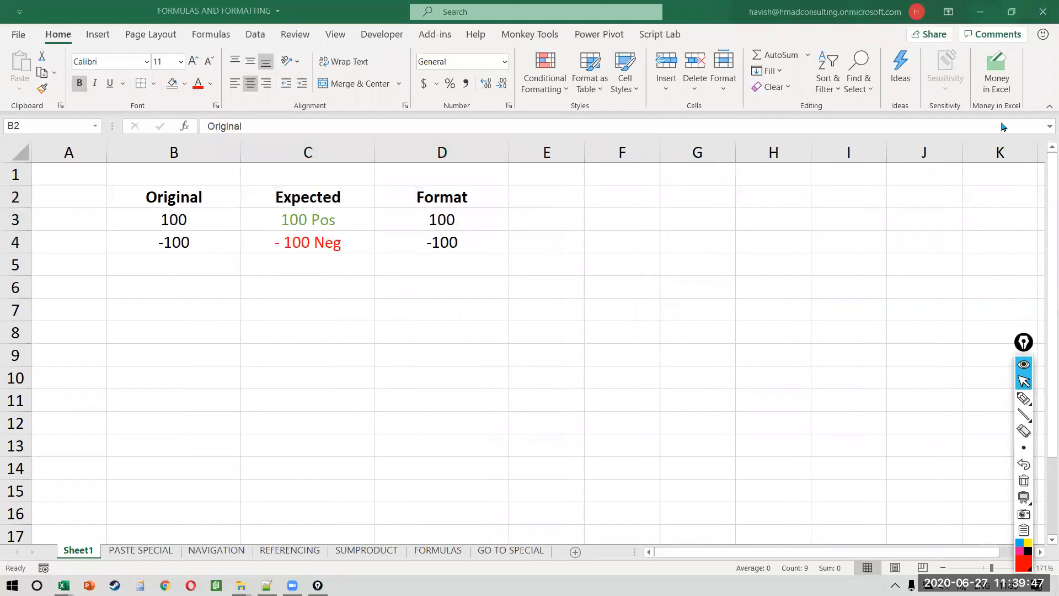
pyautogui.click(724, 207)
pyautogui.hotkey('ctrl', ';')
pyautogui.hotkey('ctrl', 'Return')
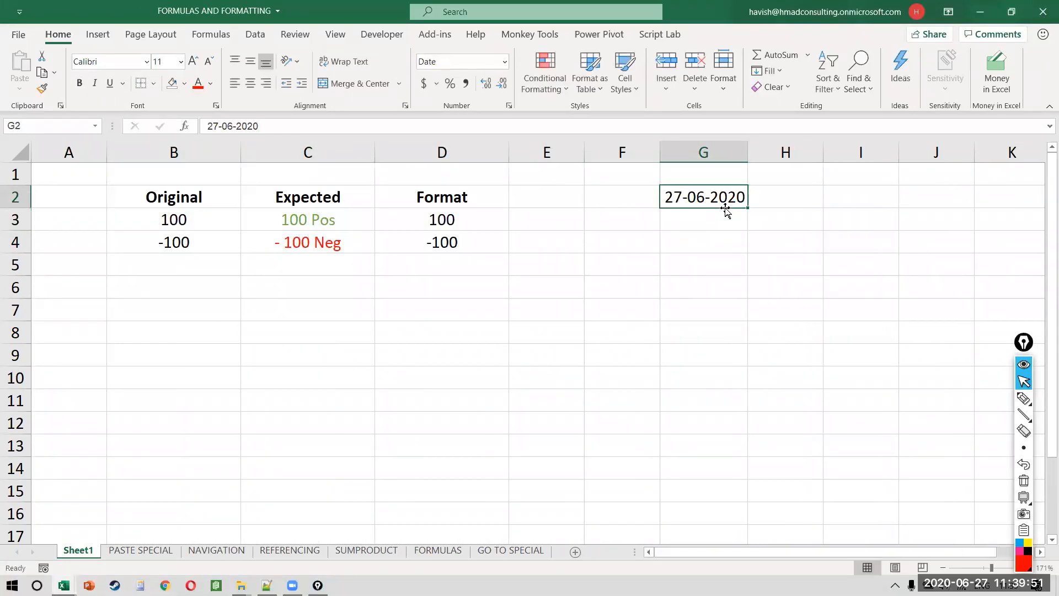
pyautogui.click(504, 61)
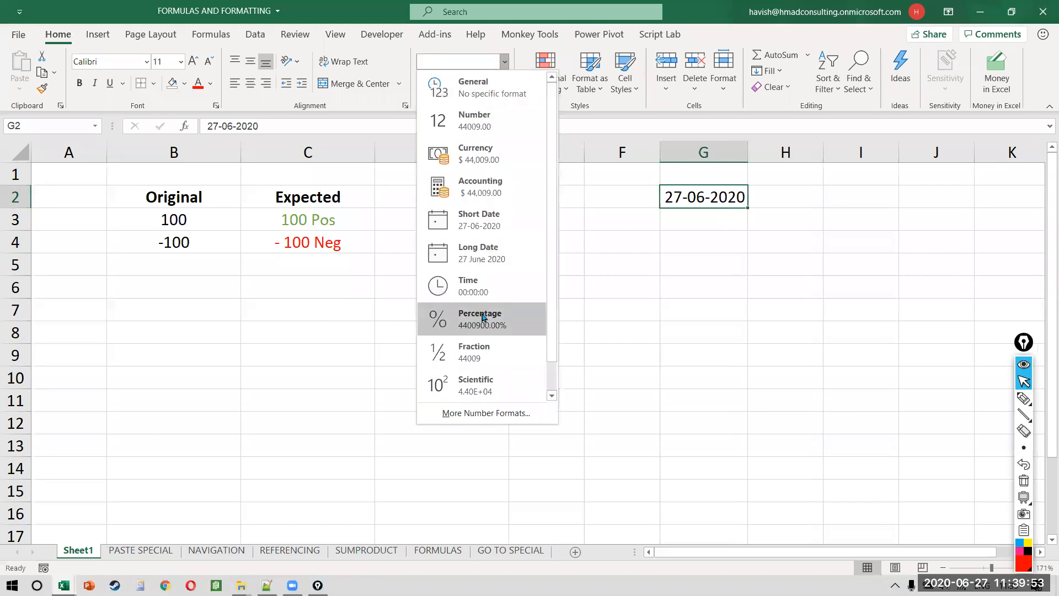
pyautogui.click(485, 116)
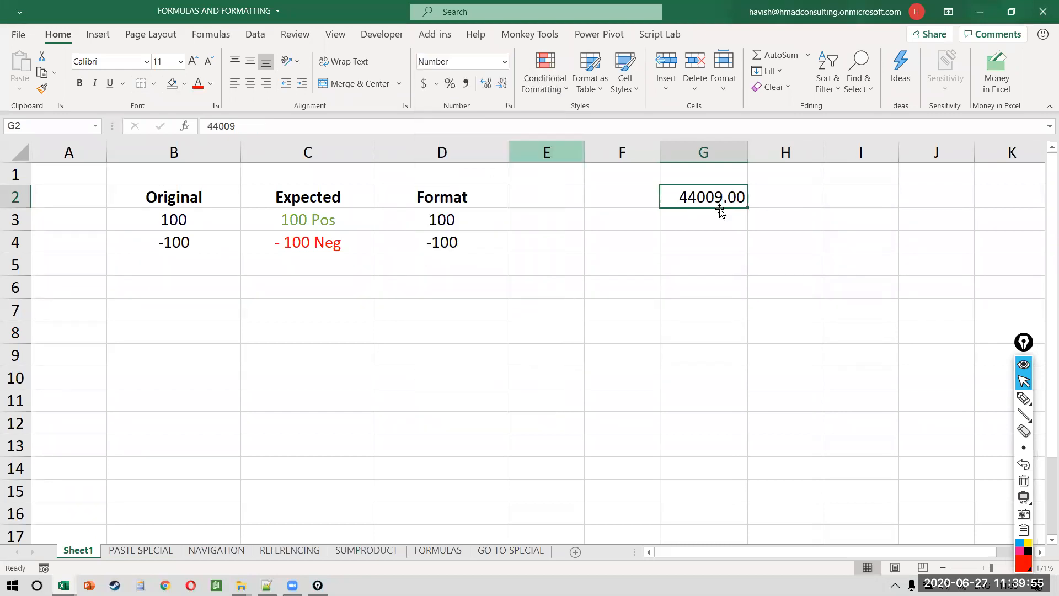
pyautogui.press('Right')
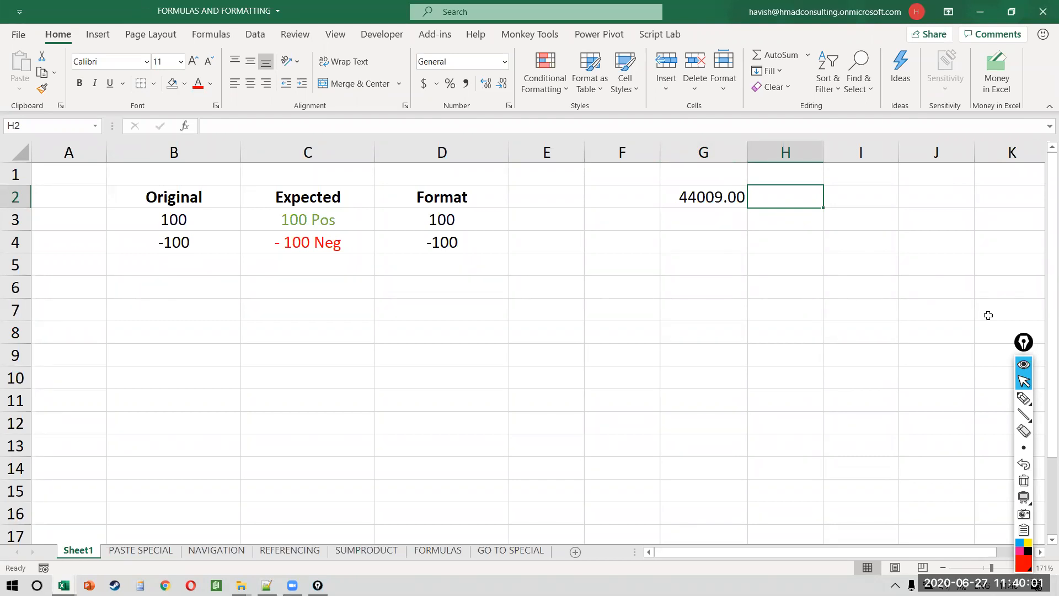
# Step: Enter =TEXT(G2,"dddd") in H2 to show the weekday, Saturday
pyautogui.write('=t')
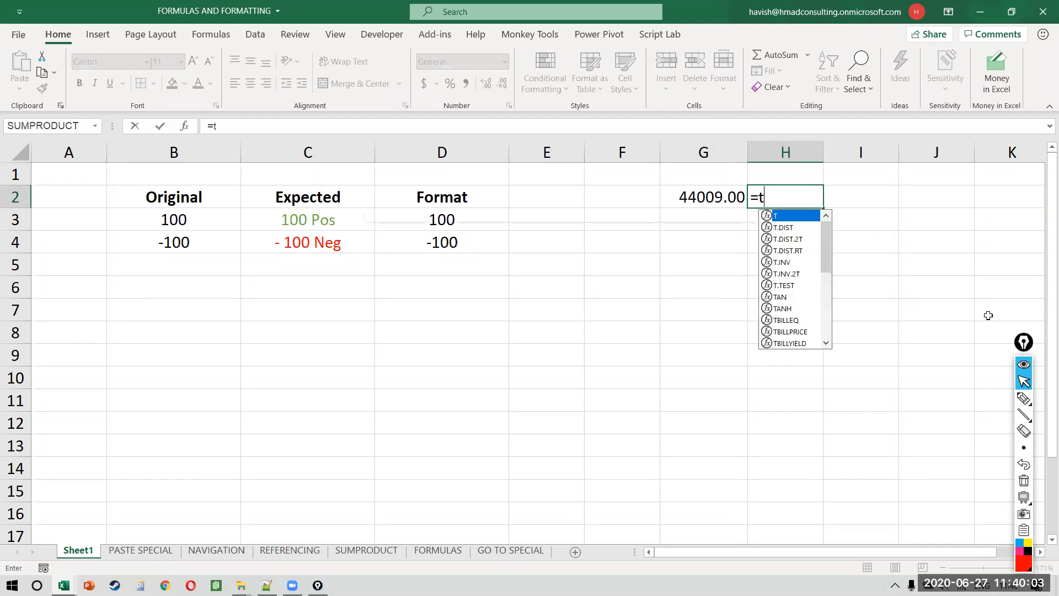
pyautogui.write('ex')
pyautogui.press('Tab')
pyautogui.press('Left')
pyautogui.write(',"ddddd"')
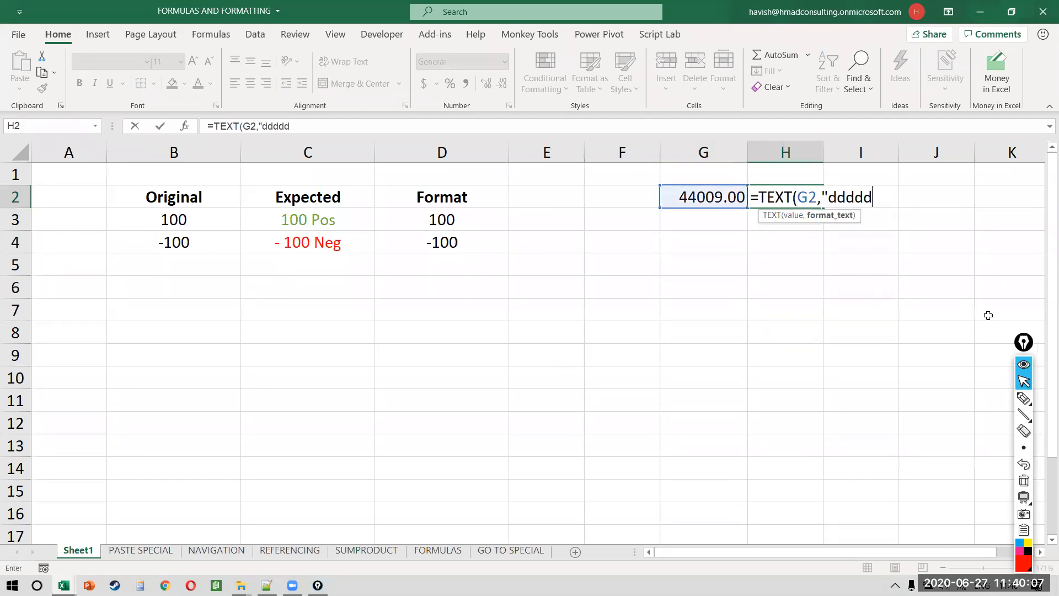
pyautogui.press('BackSpace')
pyautogui.press('BackSpace')
pyautogui.write('d')
pyautogui.press('BackSpace')
pyautogui.write('")')
pyautogui.press('Return')
# Step: Change H2's format code to "mmmm" so it shows the month, June
pyautogui.press('Up')
pyautogui.press('F2')
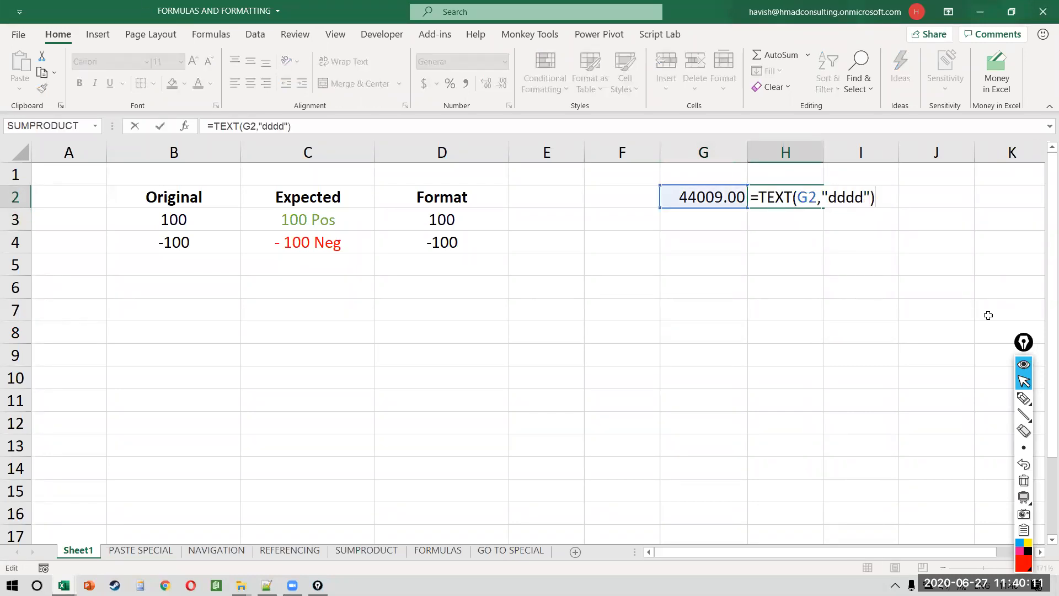
pyautogui.press('Escape')
pyautogui.press('F2')
pyautogui.press('Left')
pyautogui.press('Left')
pyautogui.hotkey('shift', 'Left')
pyautogui.hotkey('shift', 'Left')
pyautogui.hotkey('shift', 'Left')
pyautogui.hotkey('shift', 'Left')
pyautogui.write('mmmm')
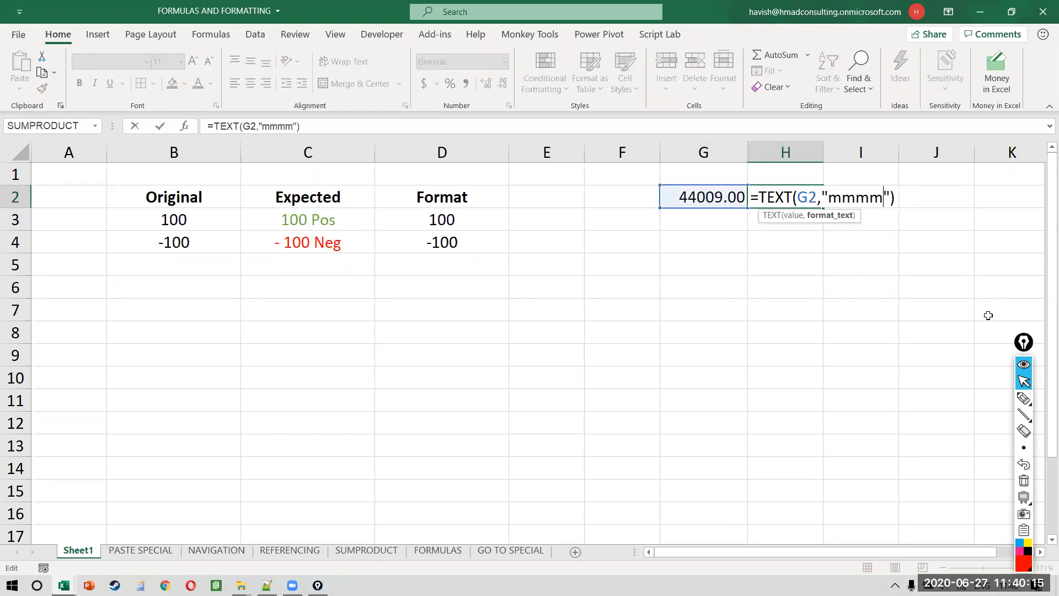
pyautogui.press('Return')
# Step: Change H2's format code to "yyyy" so it shows 2020
pyautogui.press('Up')
pyautogui.press('F2')
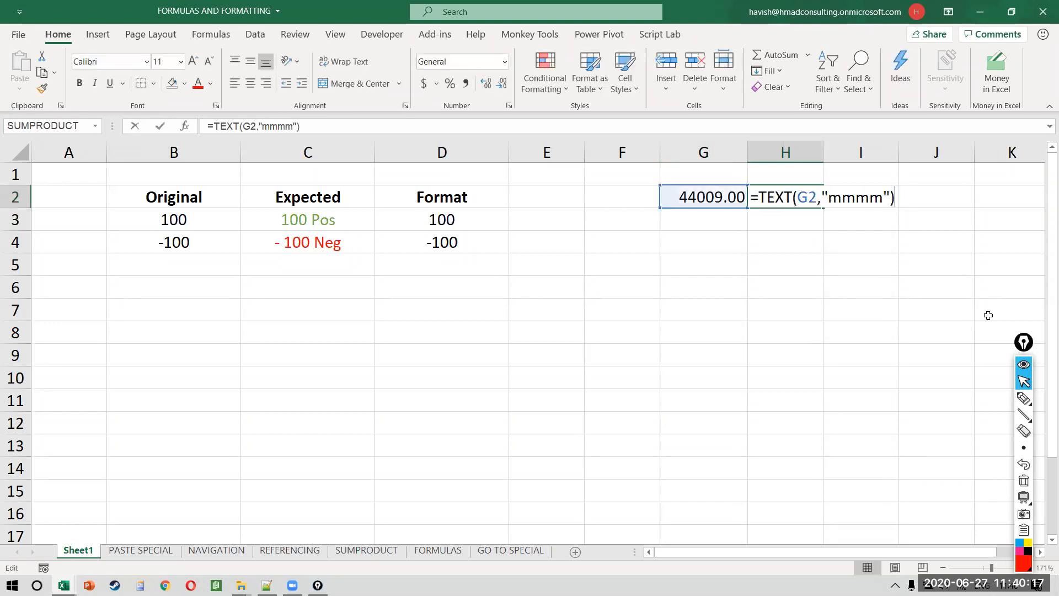
pyautogui.press('Left')
pyautogui.press('Left')
pyautogui.hotkey('shift', 'Left')
pyautogui.hotkey('shift', 'Left')
pyautogui.hotkey('shift', 'Left')
pyautogui.hotkey('shift', 'Left')
pyautogui.write('yyyy')
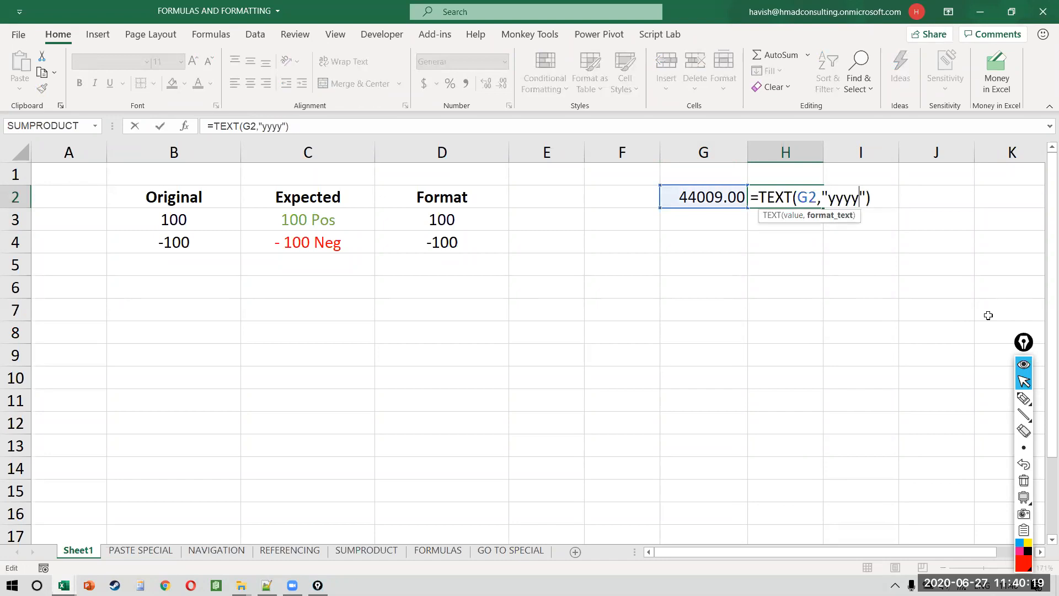
pyautogui.press('Return')
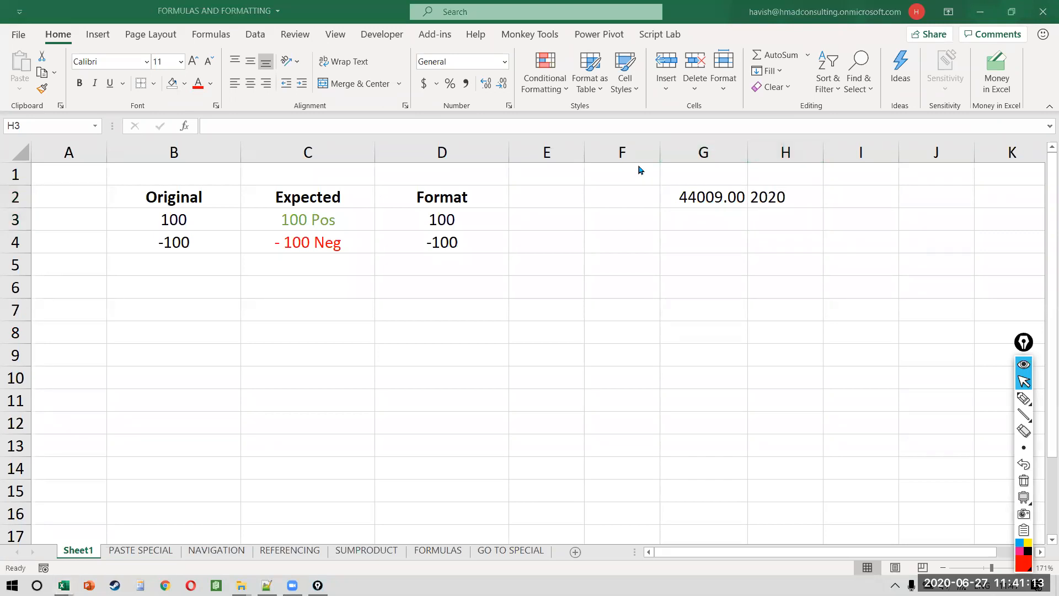
# Step: Select columns G and H and delete them with Ctrl+-
pyautogui.click(756, 197)
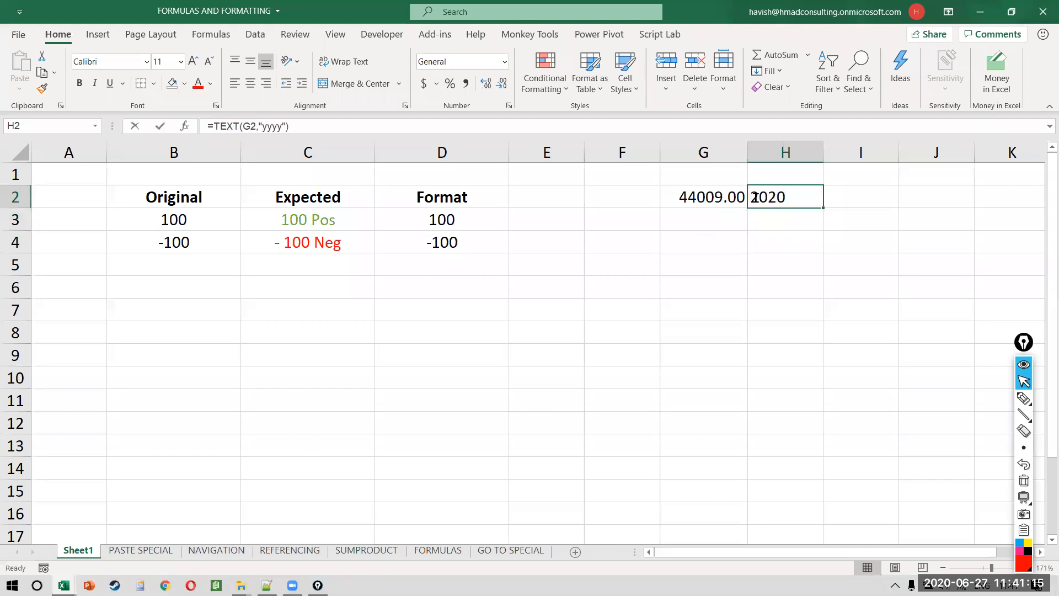
pyautogui.doubleClick(755, 197)
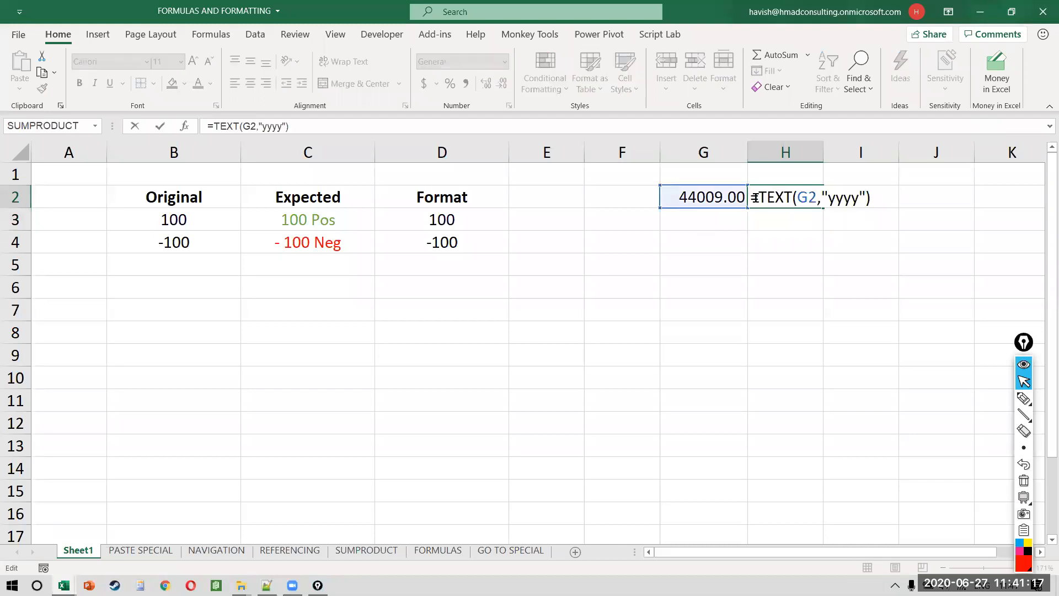
pyautogui.hotkey('ctrl', 'Return')
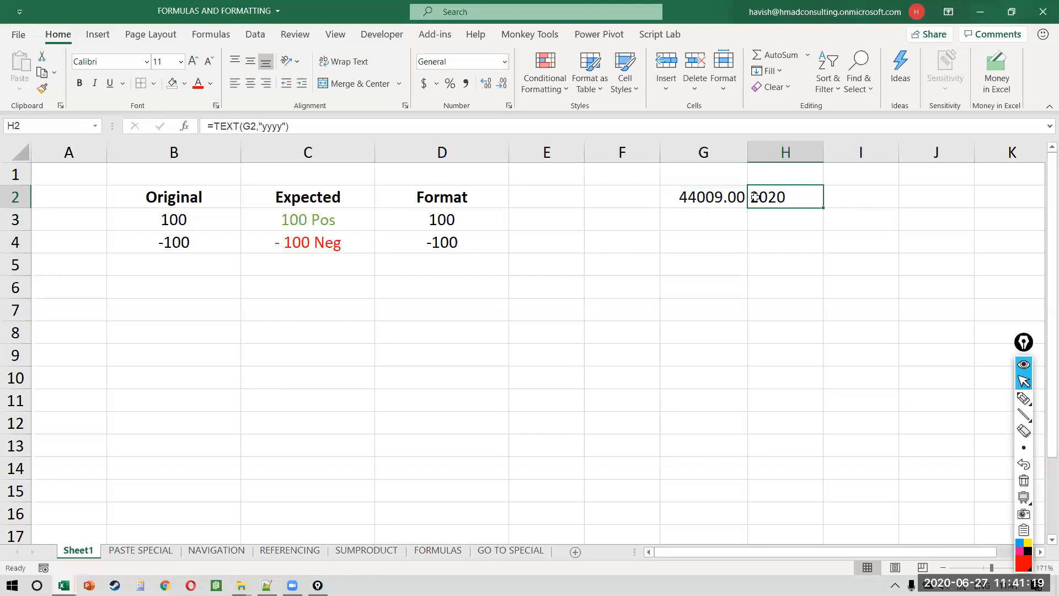
pyautogui.press('Left')
pyautogui.hotkey('shift', 'Right')
pyautogui.hotkey('ctrl', 'space')
pyautogui.hotkey('ctrl', '-')
pyautogui.hotkey('ctrl', 'Left')
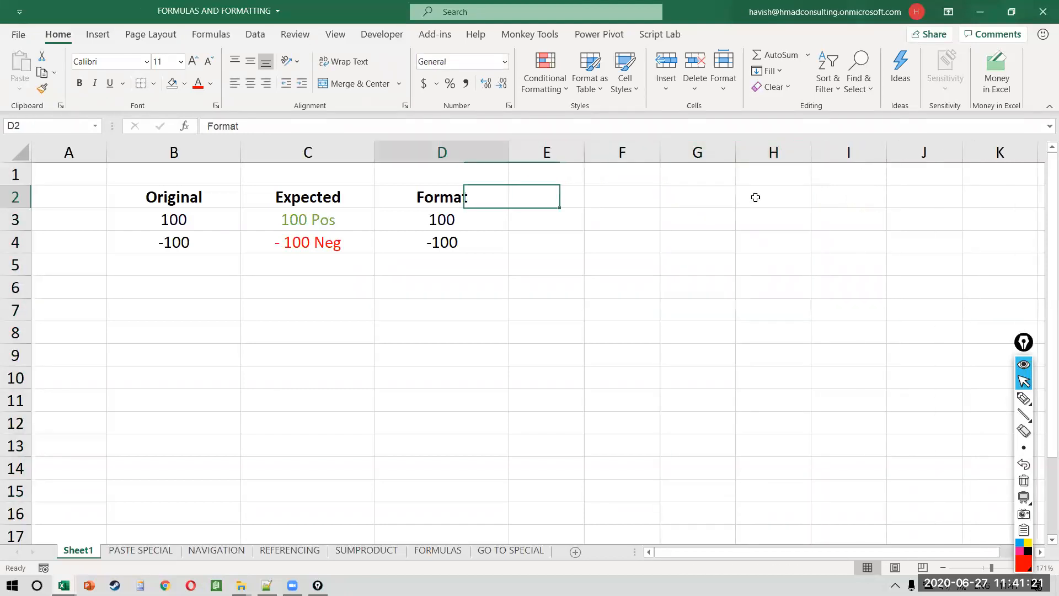
pyautogui.press('Left')
pyautogui.press('Left')
pyautogui.press('Down')
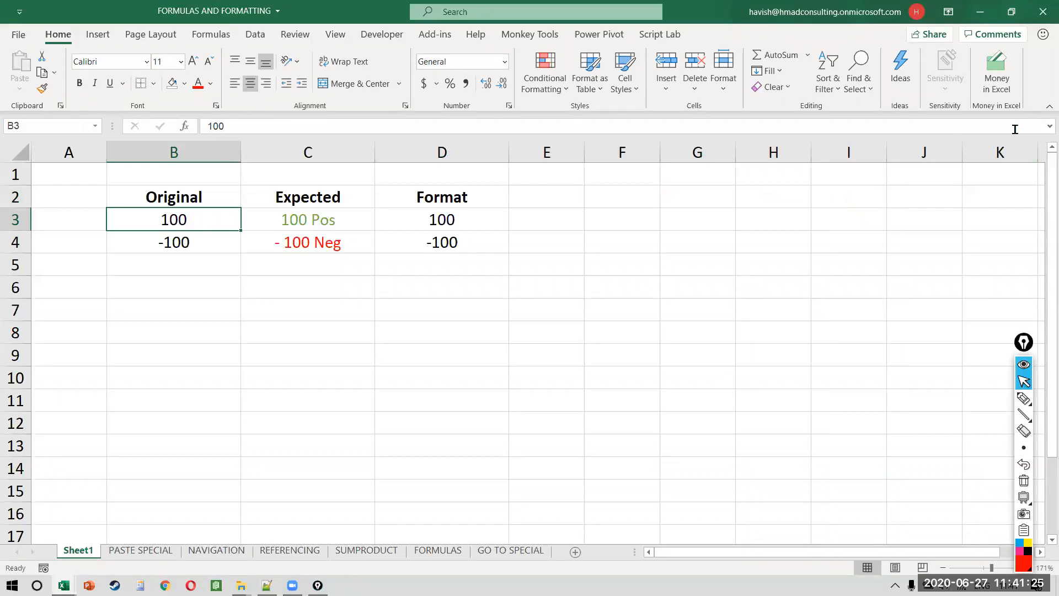
pyautogui.click(639, 178)
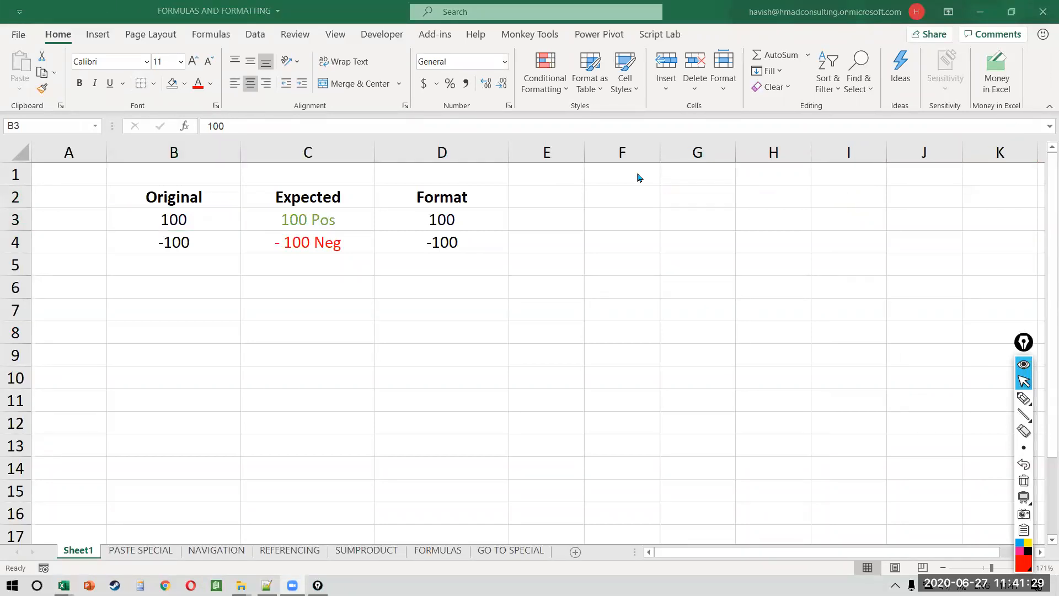
pyautogui.click(208, 229)
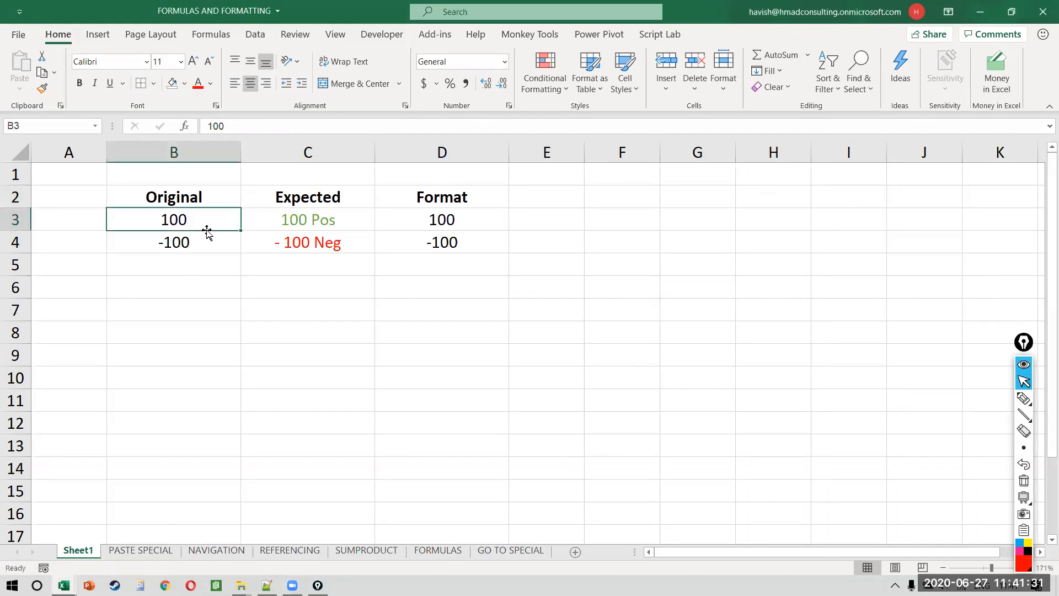
pyautogui.press('Right')
pyautogui.press('Right')
pyautogui.press('Right')
pyautogui.press('Left')
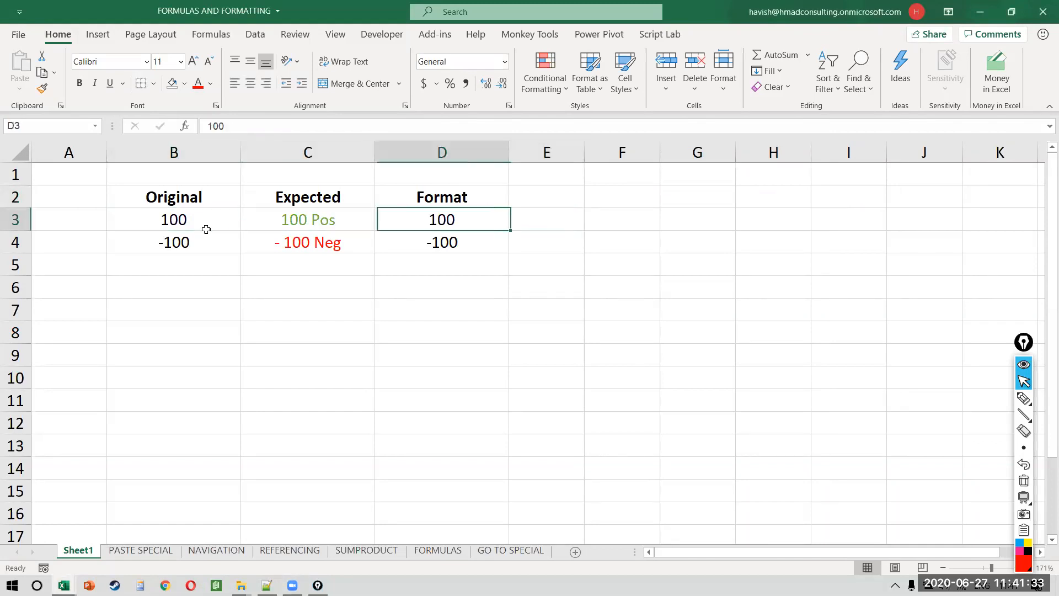
pyautogui.press('Down')
pyautogui.press('Left')
pyautogui.press('Left')
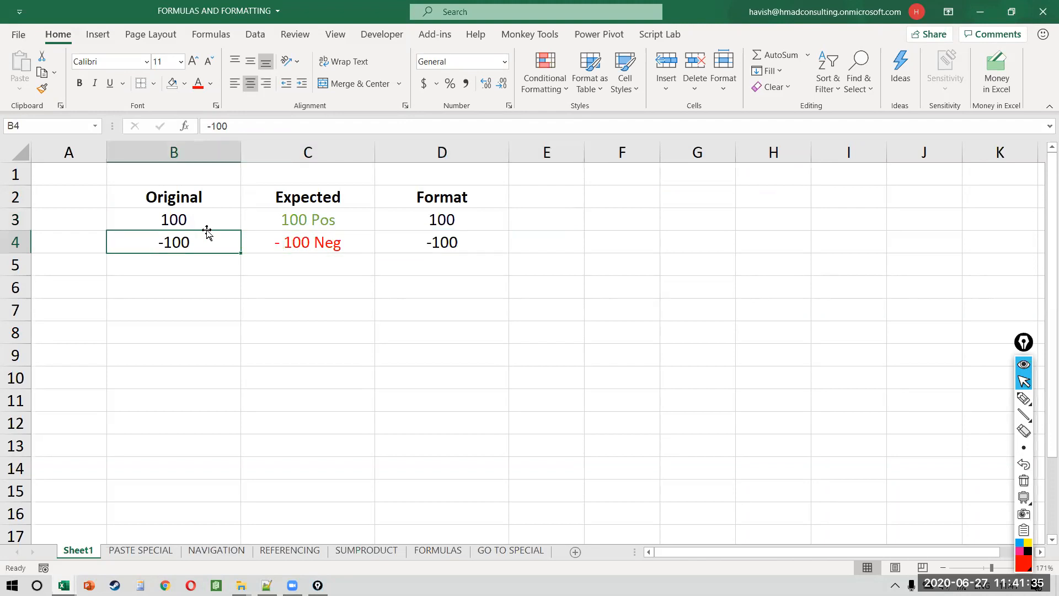
pyautogui.press('Right')
pyautogui.press('Right')
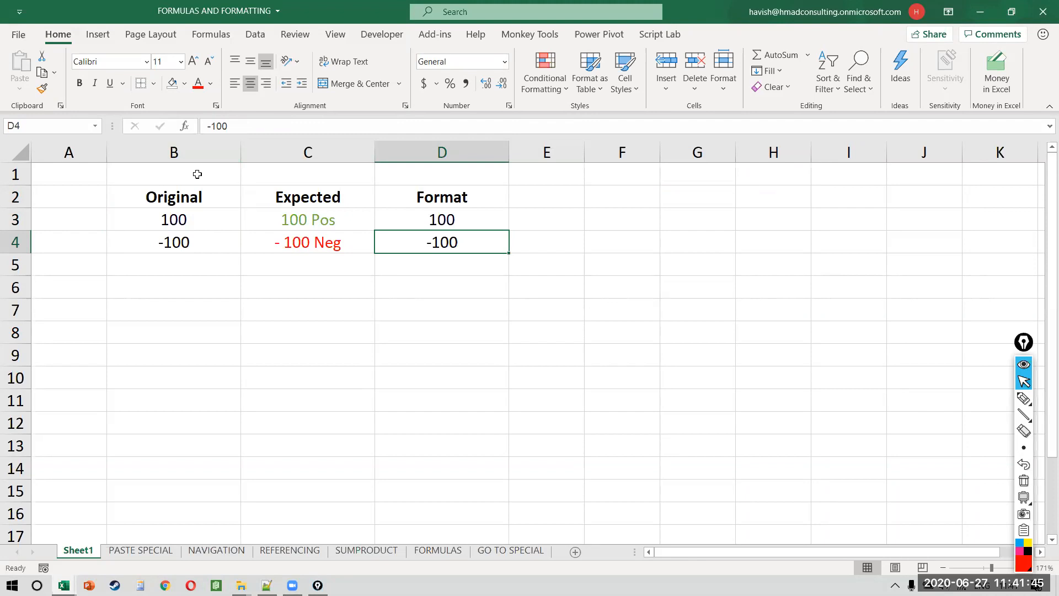
pyautogui.press('Up')
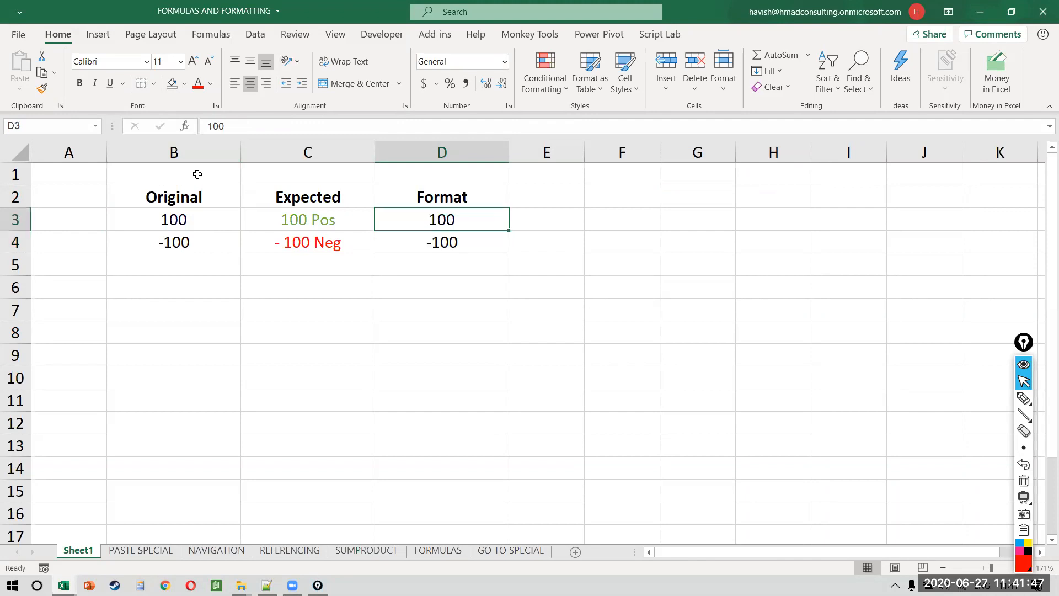
# Step: Select D3:D4 and open Format Cells at the Custom number category
pyautogui.rightClick(465, 220)
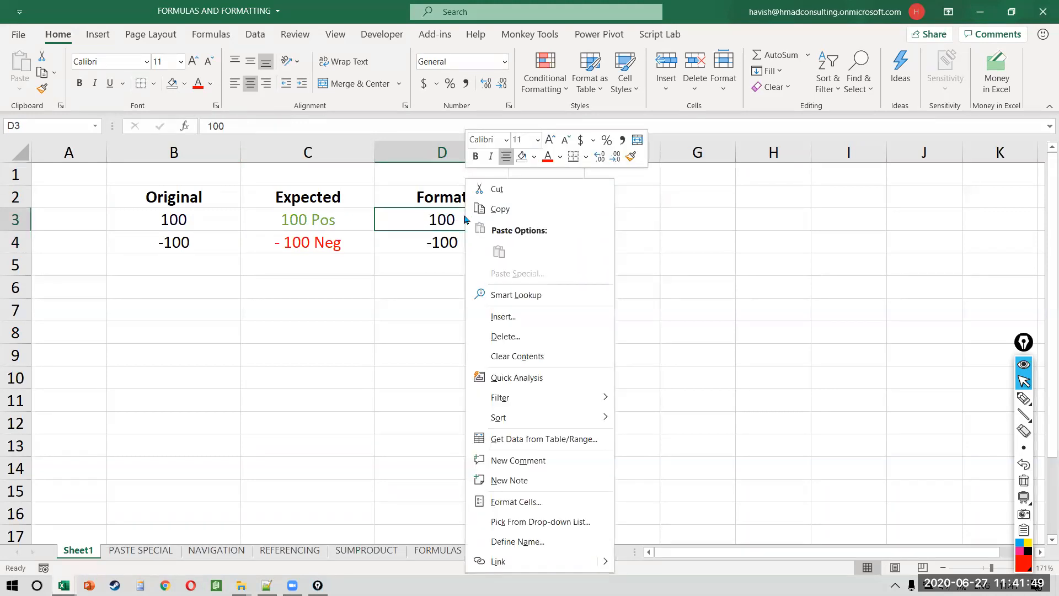
pyautogui.press('Escape')
pyautogui.hotkey('shift', 'Down')
pyautogui.rightClick(464, 219)
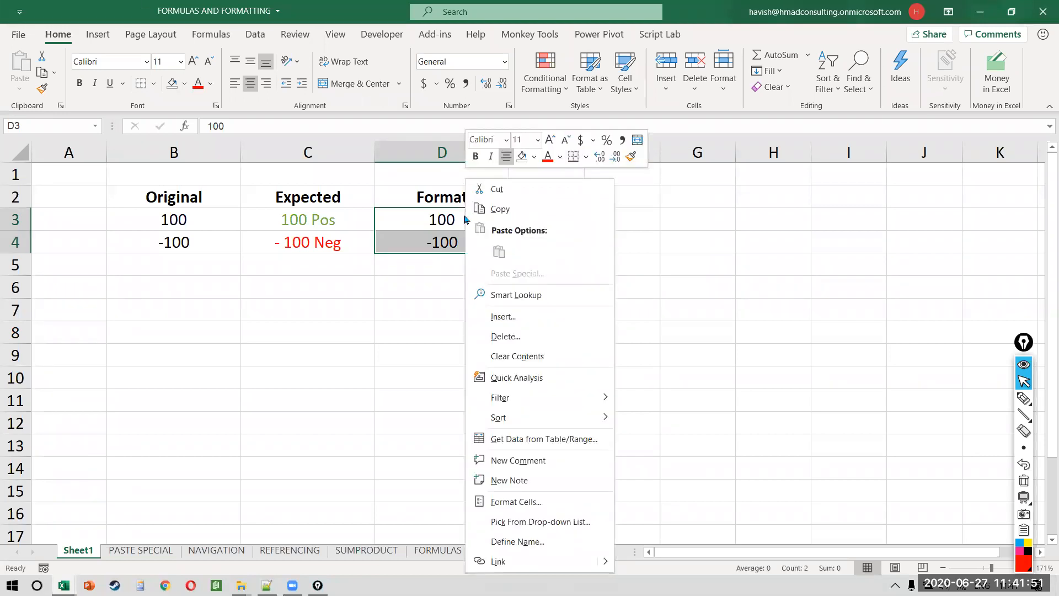
pyautogui.click(575, 503)
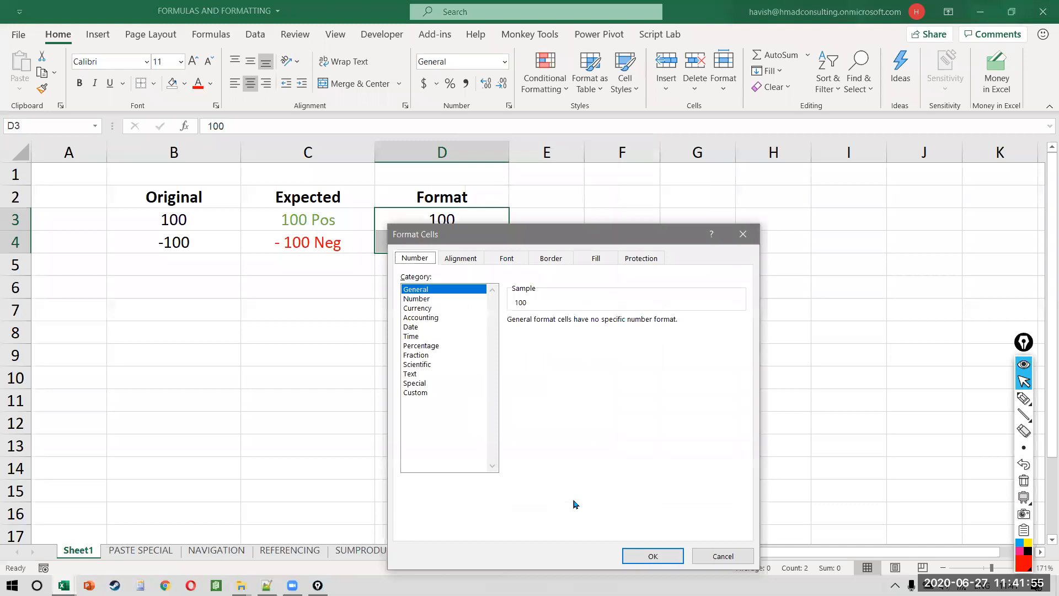
pyautogui.moveTo(512, 238); pyautogui.dragTo(573, 157)
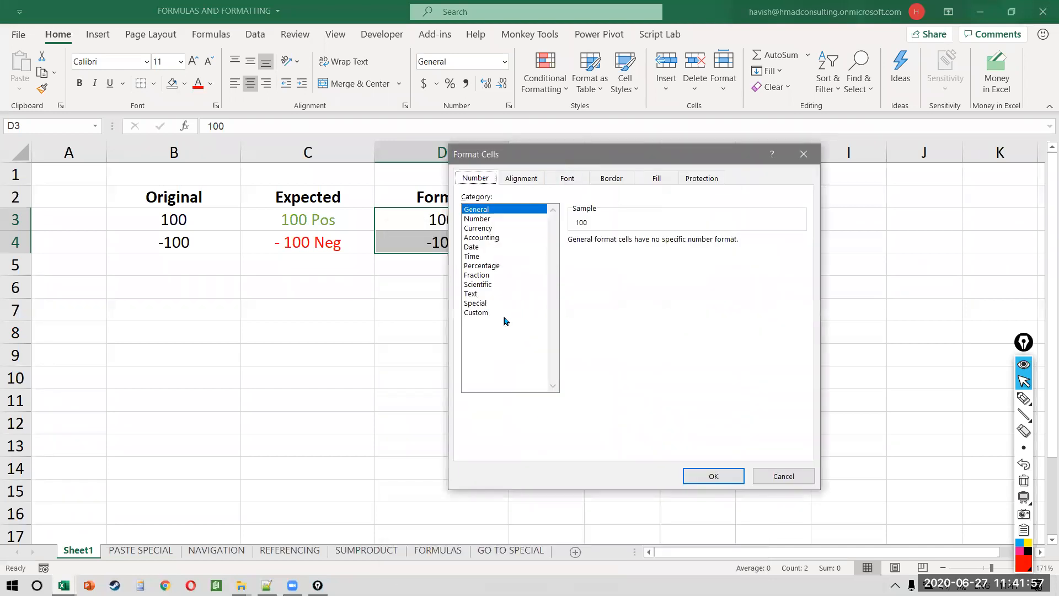
pyautogui.click(480, 314)
pyautogui.doubleClick(609, 252)
pyautogui.hotkey('ctrl', 'shift', '9')
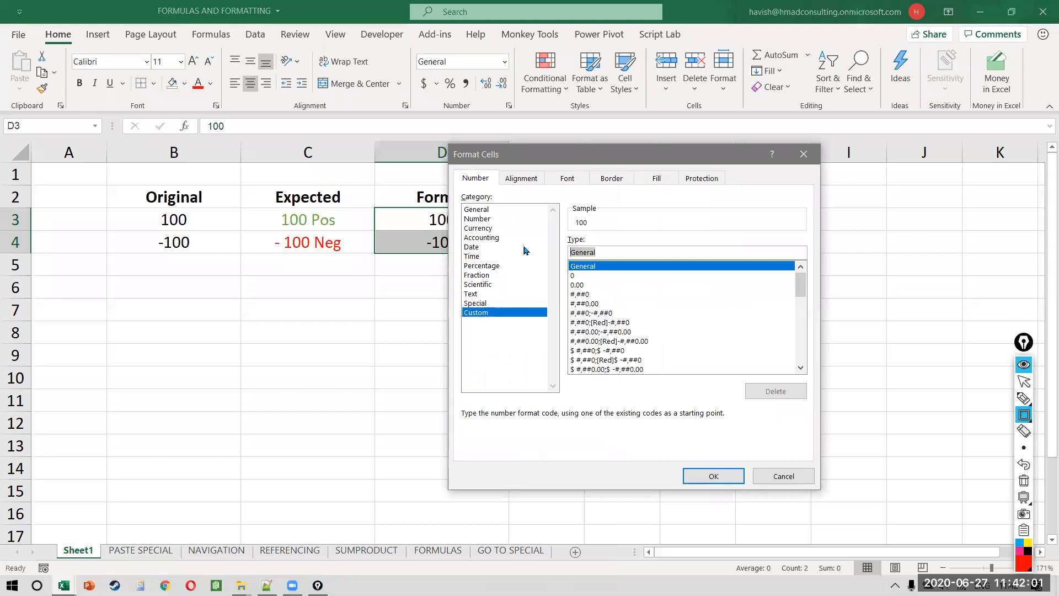
pyautogui.moveTo(557, 234)
pyautogui.mouseDown()
pyautogui.moveTo(726, 276)
pyautogui.moveTo(849, 281)
pyautogui.moveTo(852, 272)
pyautogui.mouseUp()
pyautogui.hotkey('ctrl', 'shift', '1')
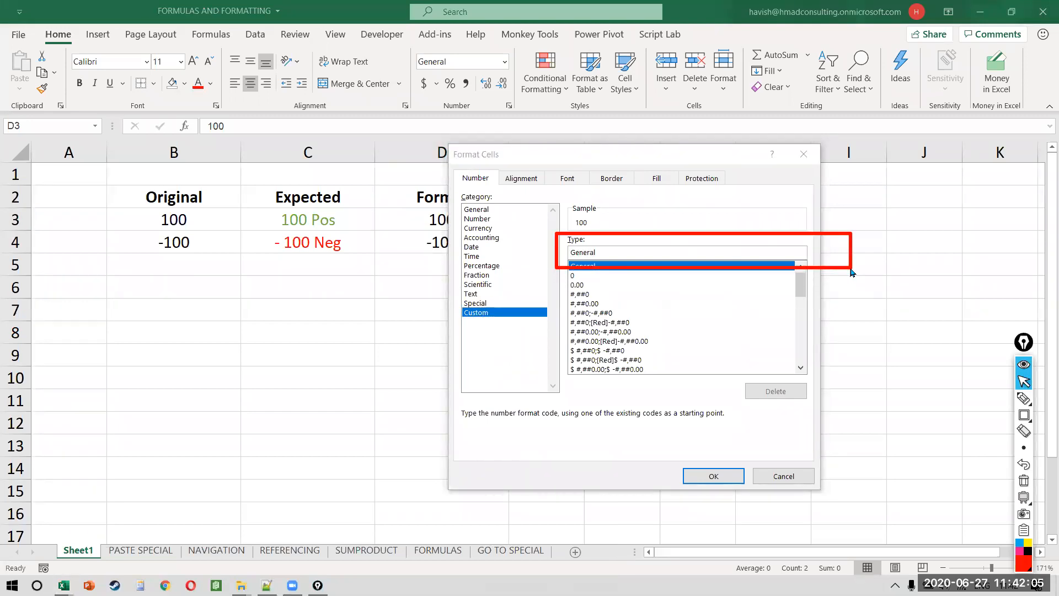
# Step: Replace General with the custom code [Green] 0 "Pos"; [Red] -0 "Neg" and apply it
pyautogui.click(662, 251)
pyautogui.doubleClick(662, 251)
pyautogui.press('BackSpace')
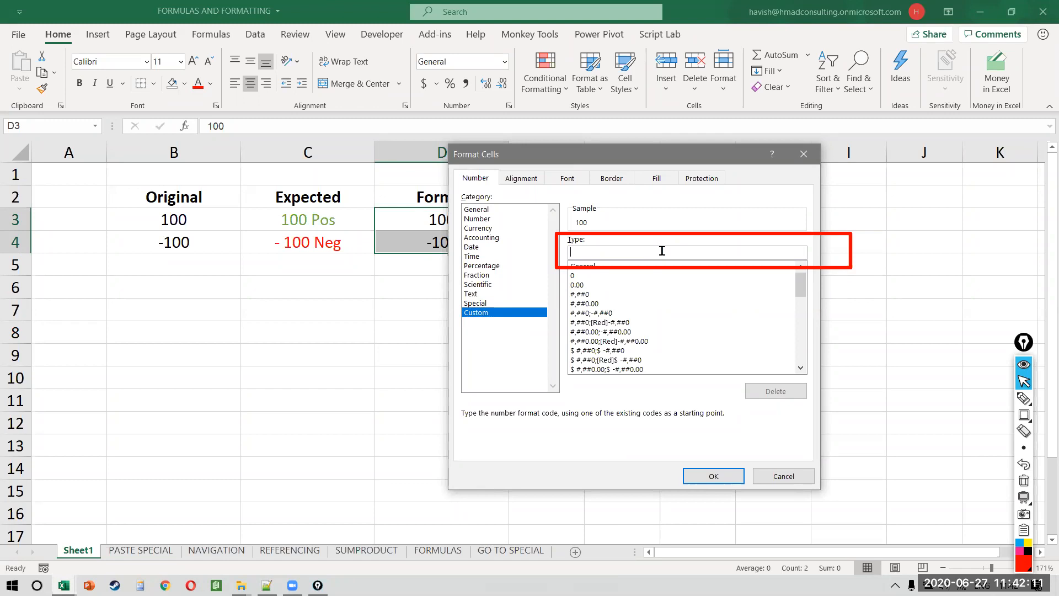
pyautogui.write('[Green] 0 "Pos"; [Red')
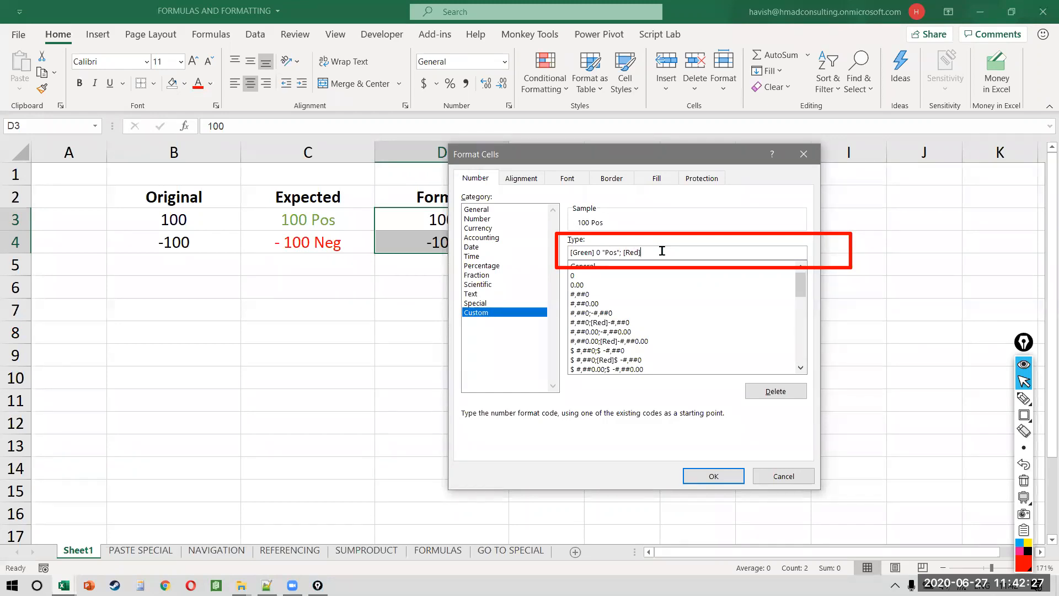
pyautogui.write('] -0 "Neg')
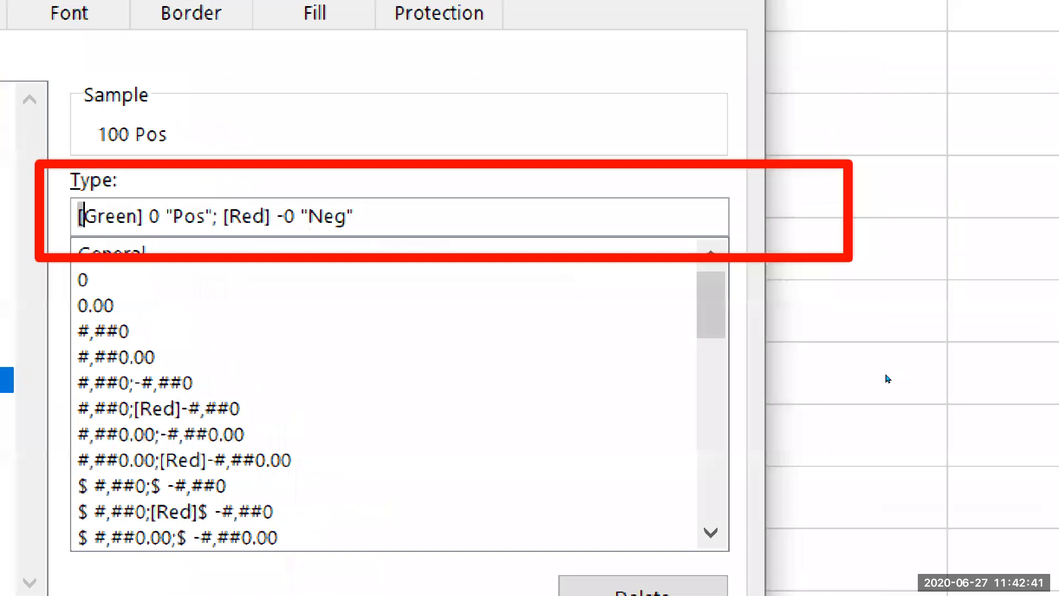
pyautogui.hotkey('shift', 'Right')
pyautogui.hotkey('shift', 'Right')
pyautogui.hotkey('shift', 'Right')
pyautogui.hotkey('shift', 'Right')
pyautogui.hotkey('shift', 'Right')
pyautogui.hotkey('shift', 'Right')
pyautogui.hotkey('shift', 'Right')
pyautogui.hotkey('shift', 'Right')
pyautogui.hotkey('shift', 'Right')
pyautogui.hotkey('shift', 'Right')
pyautogui.hotkey('shift', 'Right')
pyautogui.hotkey('shift', 'Right')
pyautogui.hotkey('shift', 'Right')
pyautogui.hotkey('shift', 'Right')
pyautogui.hotkey('shift', 'Right')
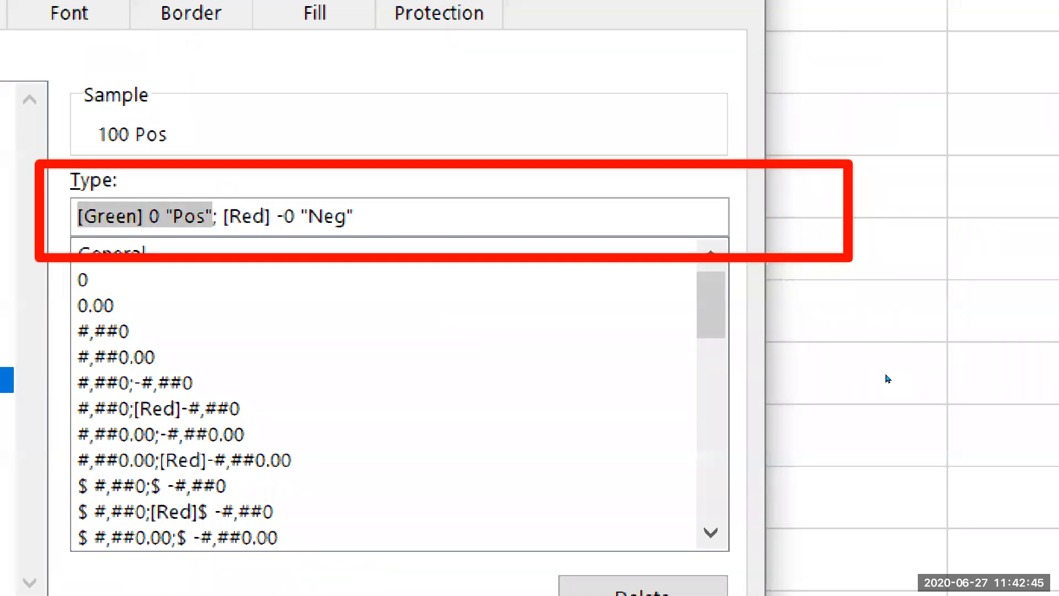
pyautogui.press('Right')
pyautogui.press('Right')
pyautogui.press('Right')
pyautogui.hotkey('shift', 'Right')
pyautogui.hotkey('shift', 'Right')
pyautogui.hotkey('shift', 'Right')
pyautogui.hotkey('shift', 'Right')
pyautogui.hotkey('shift', 'Right')
pyautogui.hotkey('shift', 'Right')
pyautogui.hotkey('shift', 'Right')
pyautogui.hotkey('shift', 'Right')
pyautogui.hotkey('shift', 'Right')
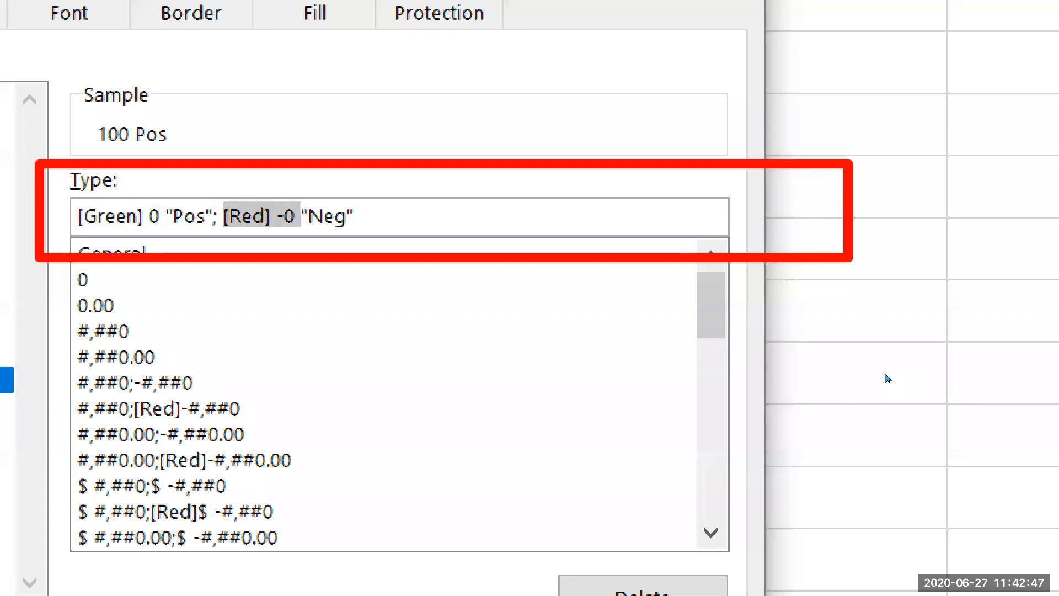
pyautogui.hotkey('shift', 'Right')
pyautogui.hotkey('shift', 'Right')
pyautogui.hotkey('shift', 'Right')
pyautogui.hotkey('shift', 'Right')
pyautogui.hotkey('shift', 'Right')
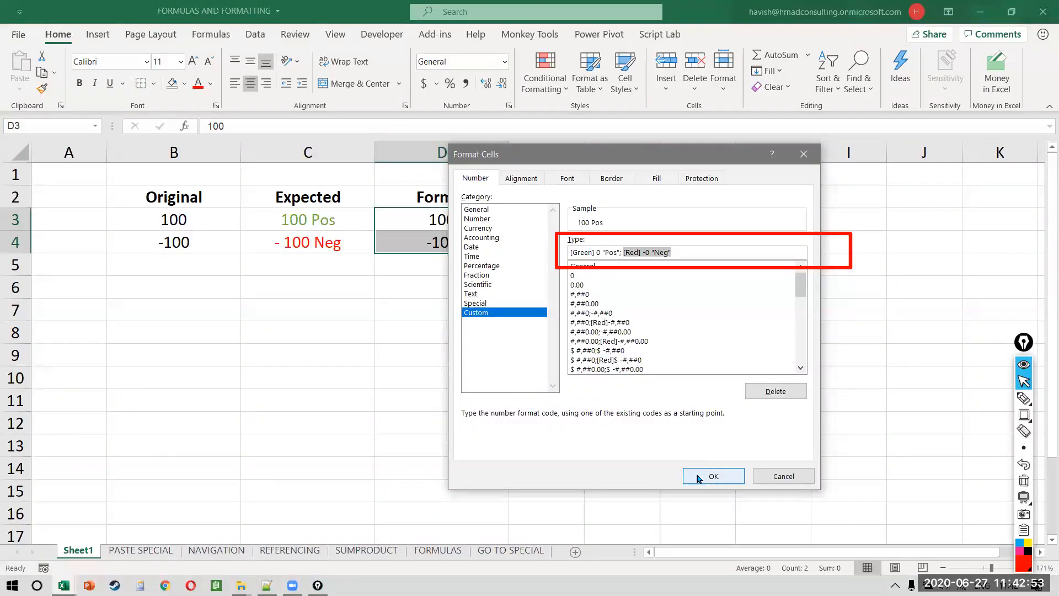
pyautogui.click(699, 478)
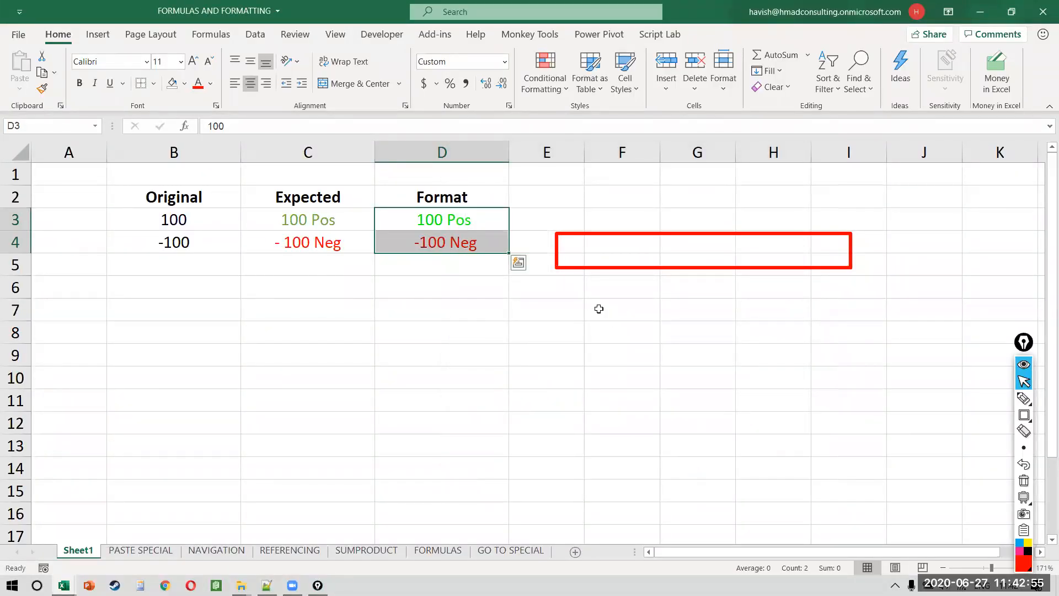
pyautogui.click(599, 309)
pyautogui.press('Left')
pyautogui.press('Up')
pyautogui.press('Up')
pyautogui.press('Up')
pyautogui.press('Up')
pyautogui.press('Left')
pyautogui.press('Left')
pyautogui.press('Left')
pyautogui.press('Right')
pyautogui.press('Right')
pyautogui.write('-500')
pyautogui.press('Return')
pyautogui.press('Up')
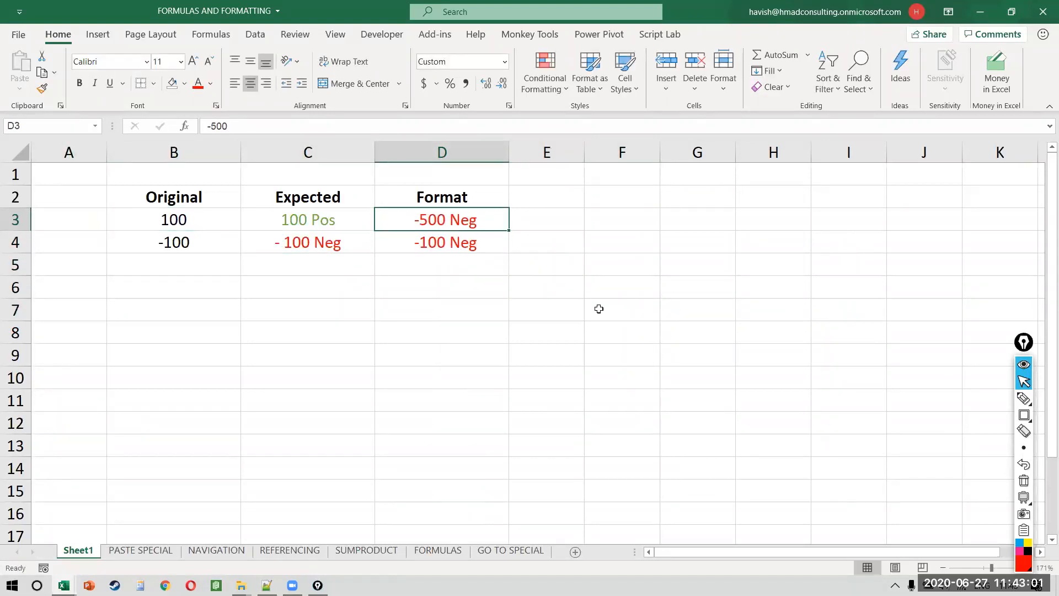
pyautogui.write('100')
pyautogui.press('Return')
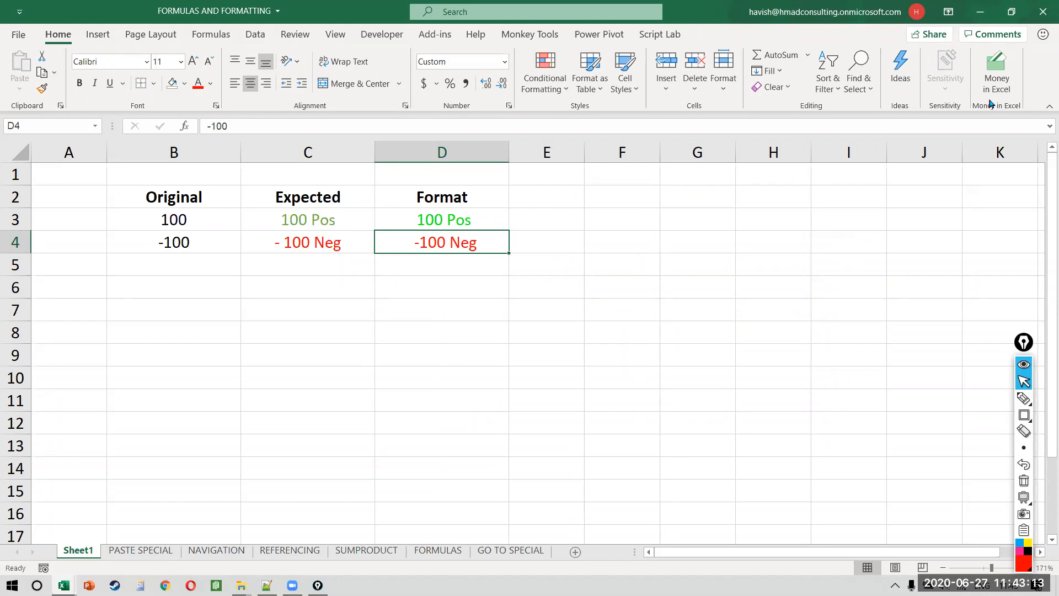
pyautogui.click(349, 218)
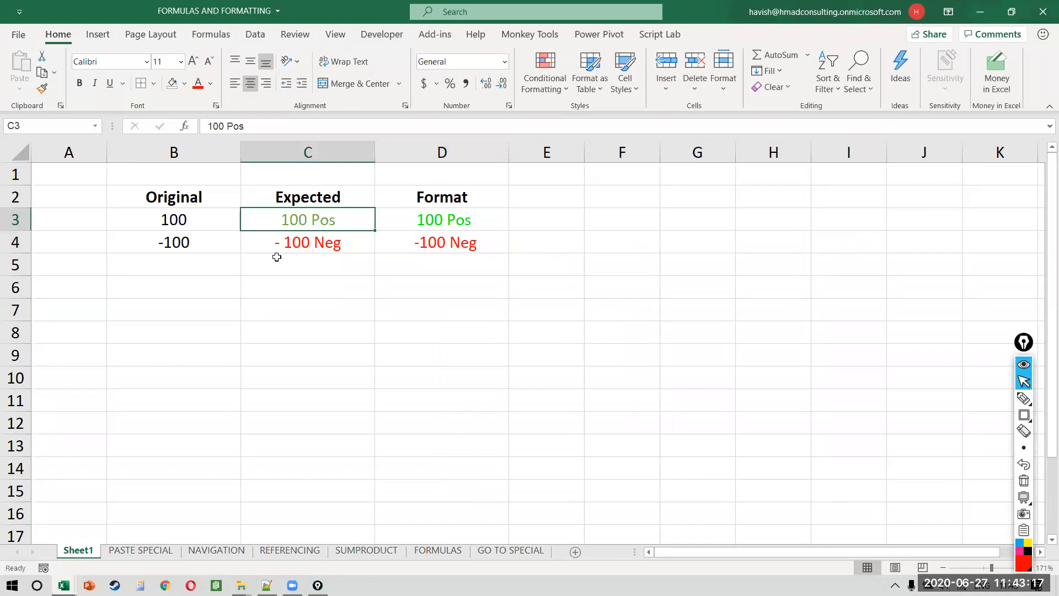
# Step: Enter 100 in F3 and -100 in F4
pyautogui.click(629, 227)
pyautogui.write('100')
pyautogui.press('Return')
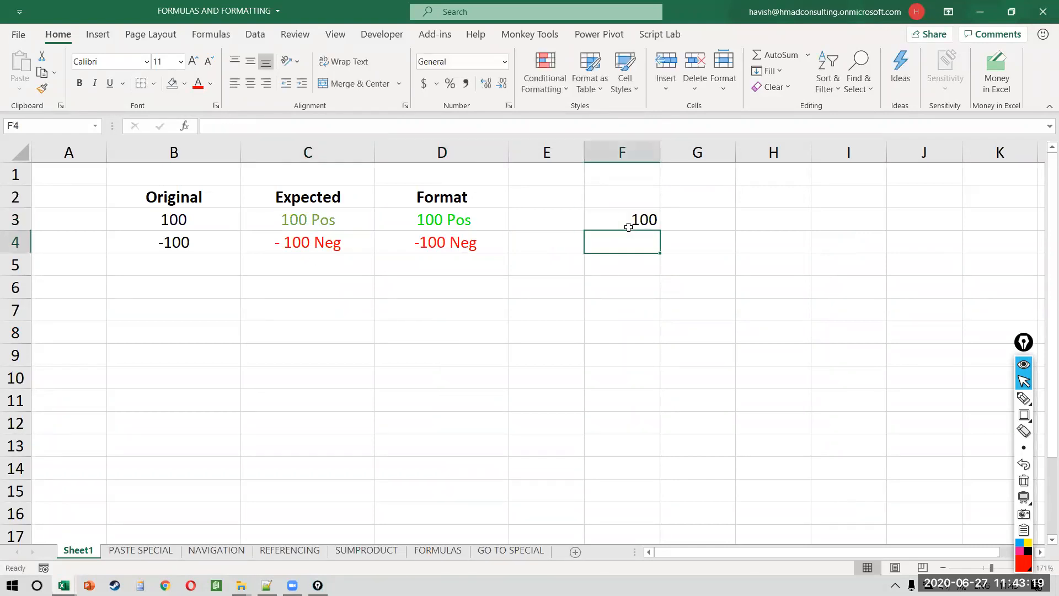
pyautogui.write('-100')
pyautogui.hotkey('ctrl', 'Return')
# Step: Start a Less Than highlight rule on F3:F4, cancel it, and review the expected texts in C3:C4
pyautogui.press('Up')
pyautogui.hotkey('shift', 'Down')
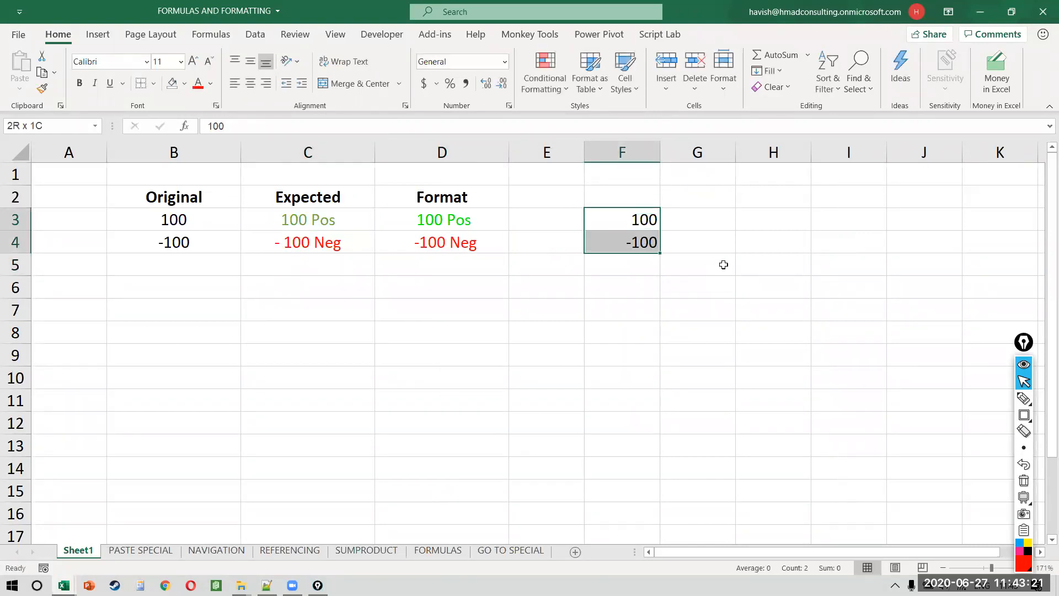
pyautogui.hotkey('alt', 'h')
pyautogui.press('l')
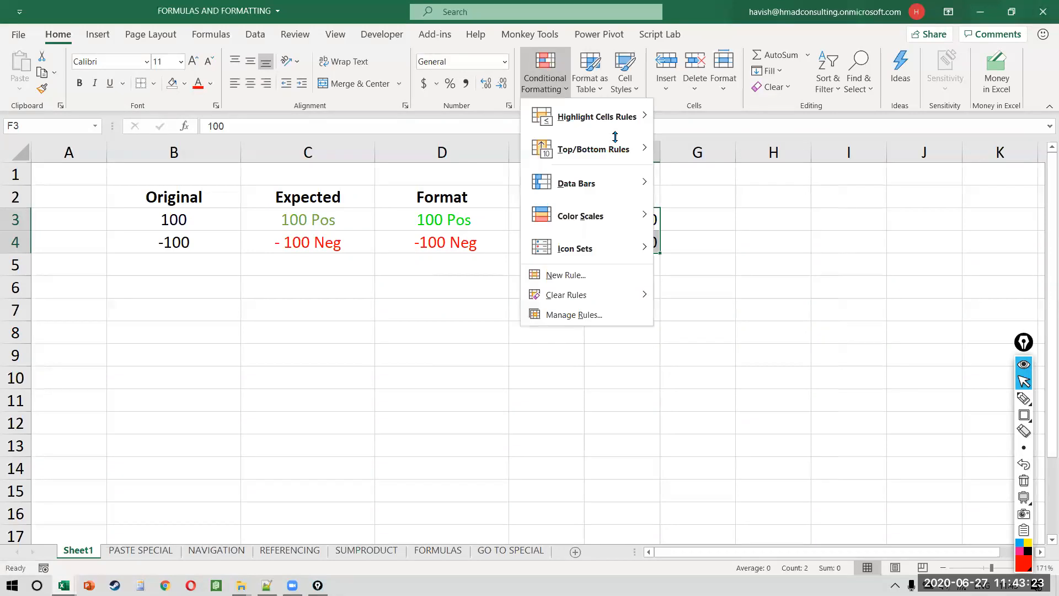
pyautogui.moveTo(561, 115)
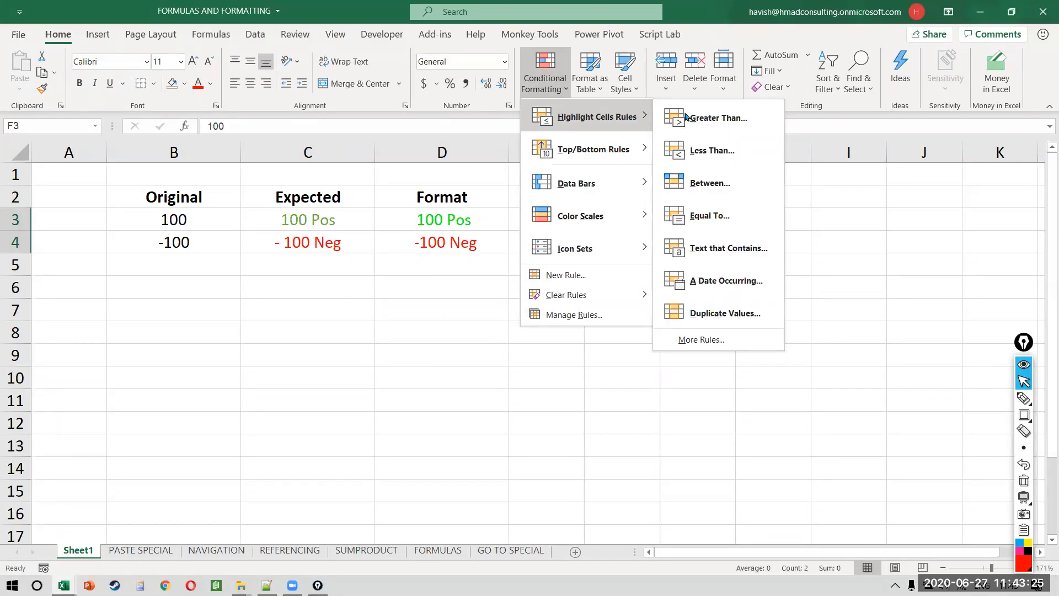
pyautogui.click(713, 149)
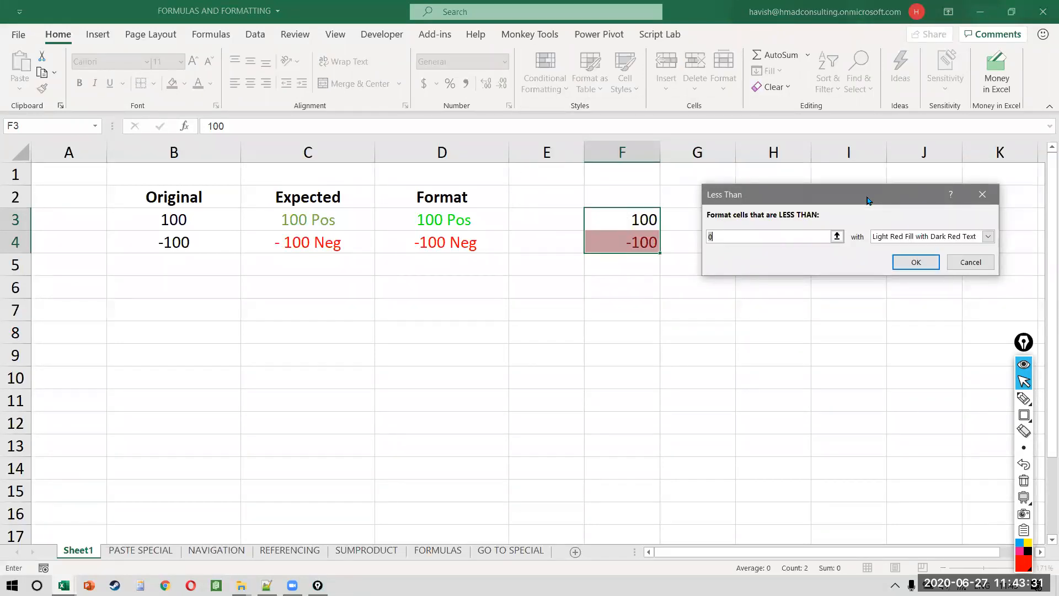
pyautogui.press('Escape')
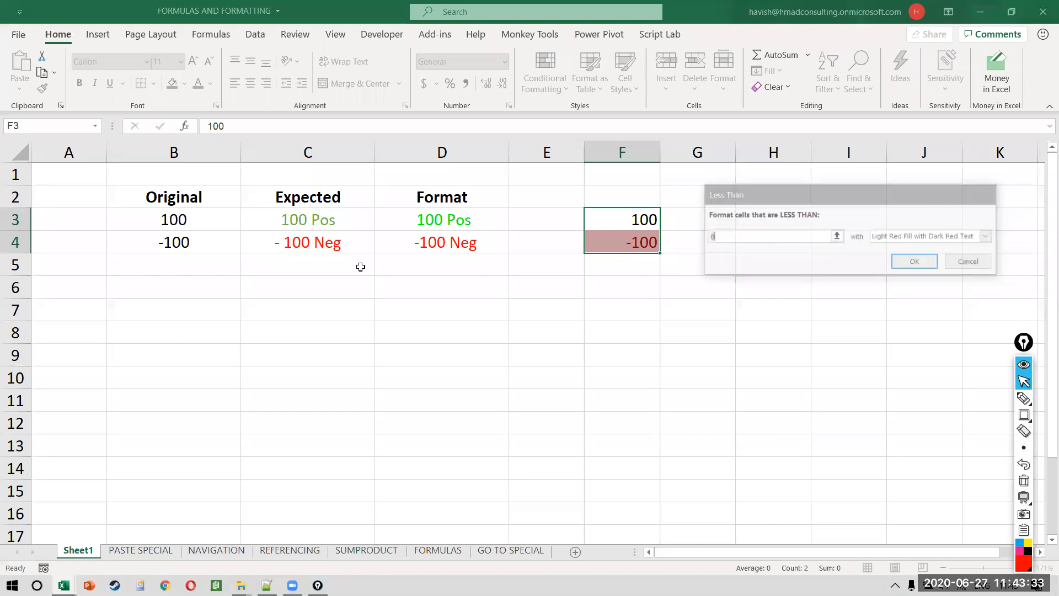
pyautogui.click(345, 220)
pyautogui.click(349, 241)
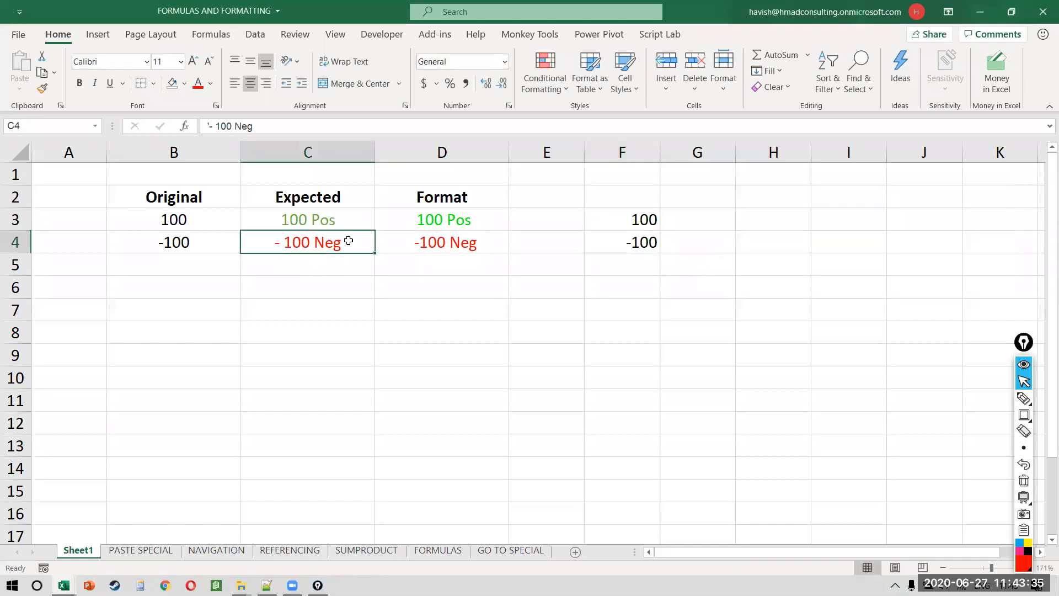
# Step: Enter =F3&"Pos" in G3 to produce 100Pos for comparison
pyautogui.click(745, 215)
pyautogui.press('Left')
pyautogui.write('=')
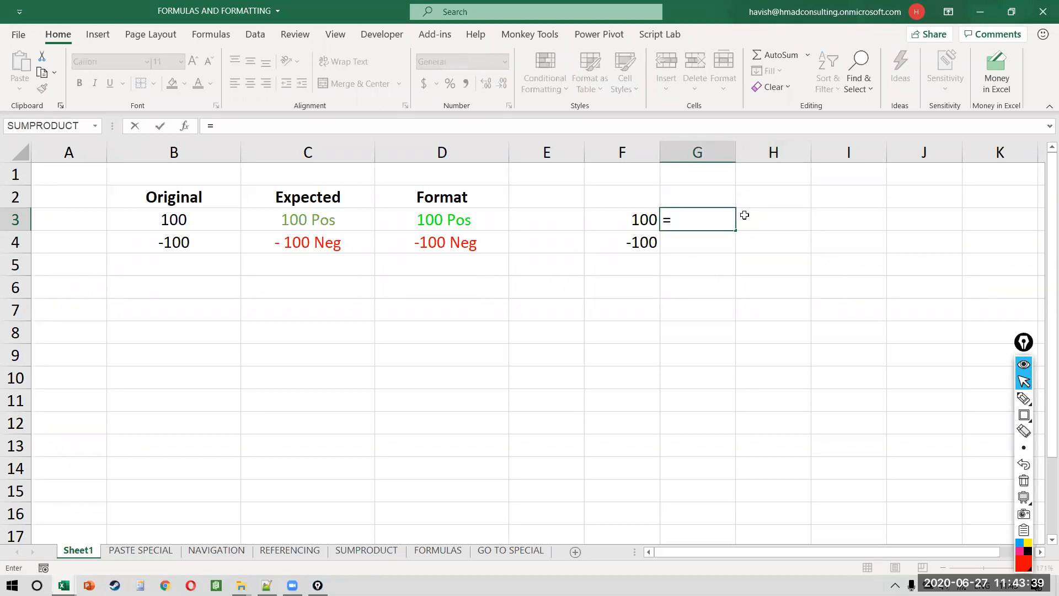
pyautogui.press('Left')
pyautogui.write('&"Pos"')
pyautogui.press('Return')
pyautogui.press('Up')
pyautogui.press('F2')
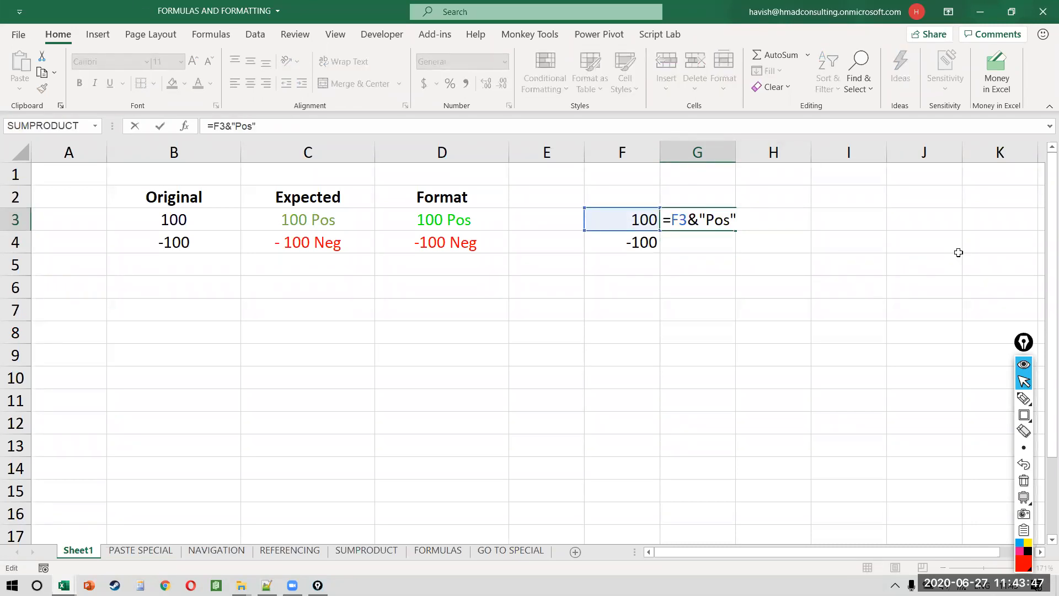
pyautogui.press('Escape')
# Step: Clear the contents of columns F and G
pyautogui.press('Left')
pyautogui.hotkey('shift', 'Right')
pyautogui.hotkey('ctrl', 'space')
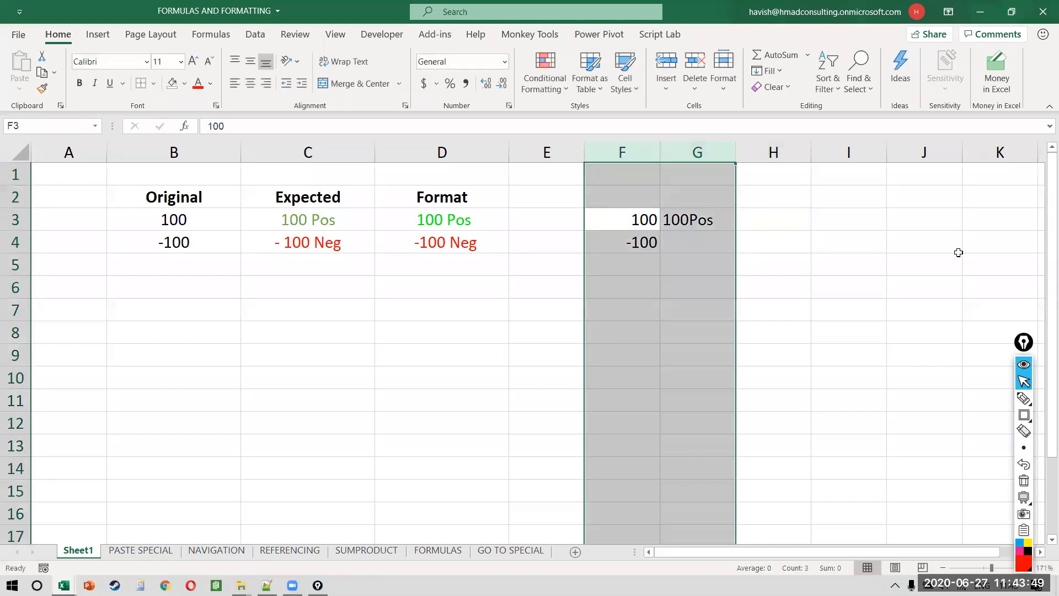
pyautogui.press('Delete')
# Step: Inspect the underlying values stored in D3 and D4 (100 and -100)
pyautogui.press('Left')
pyautogui.press('Left')
pyautogui.press('F2')
pyautogui.press('Escape')
pyautogui.press('F2')
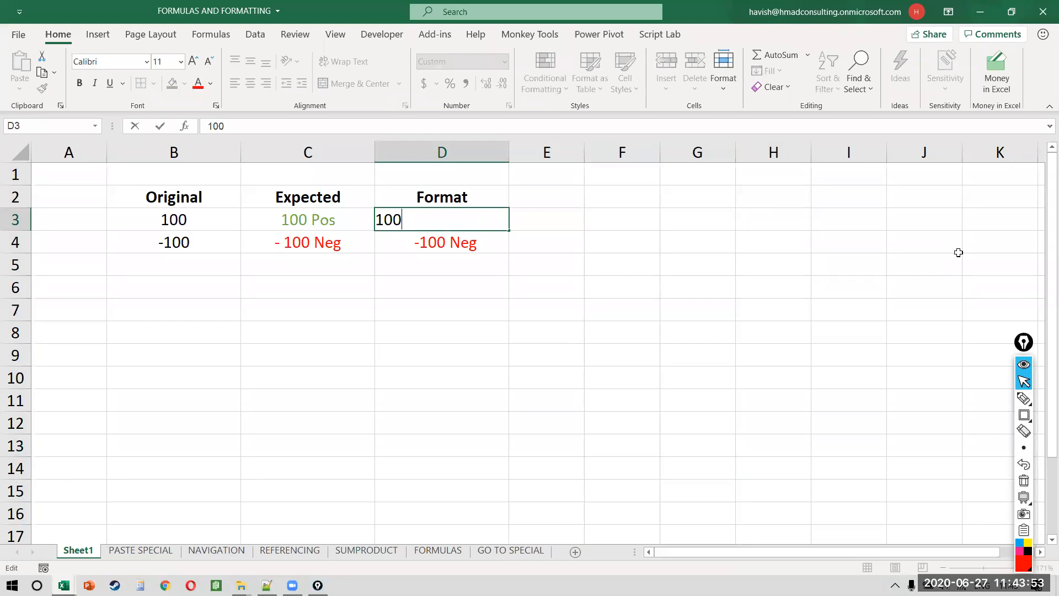
pyautogui.press('Escape')
pyautogui.press('Down')
pyautogui.press('F2')
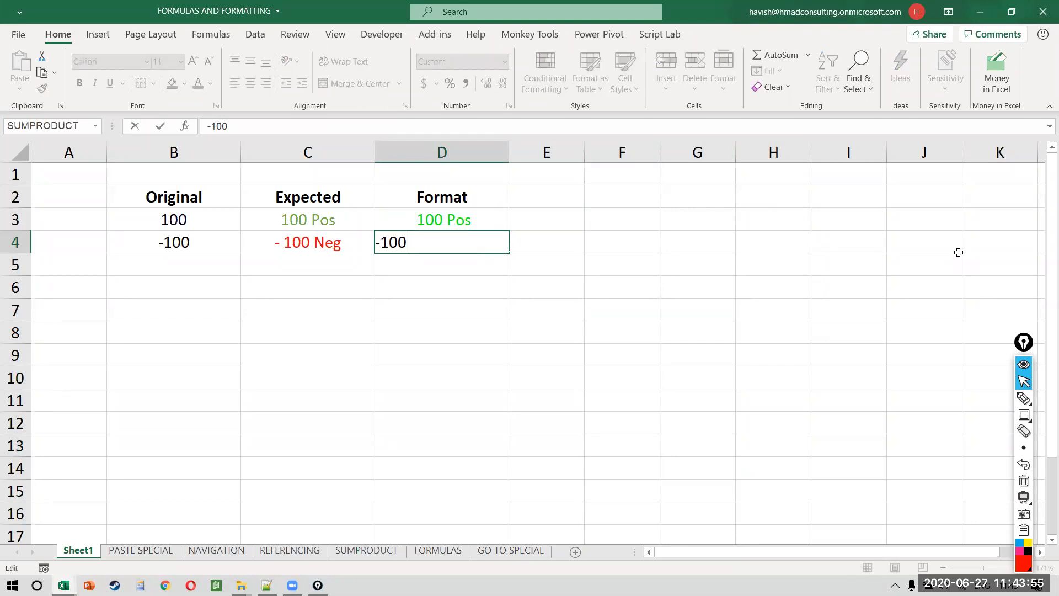
pyautogui.press('Escape')
pyautogui.press('Up')
pyautogui.press('F2')
pyautogui.press('Escape')
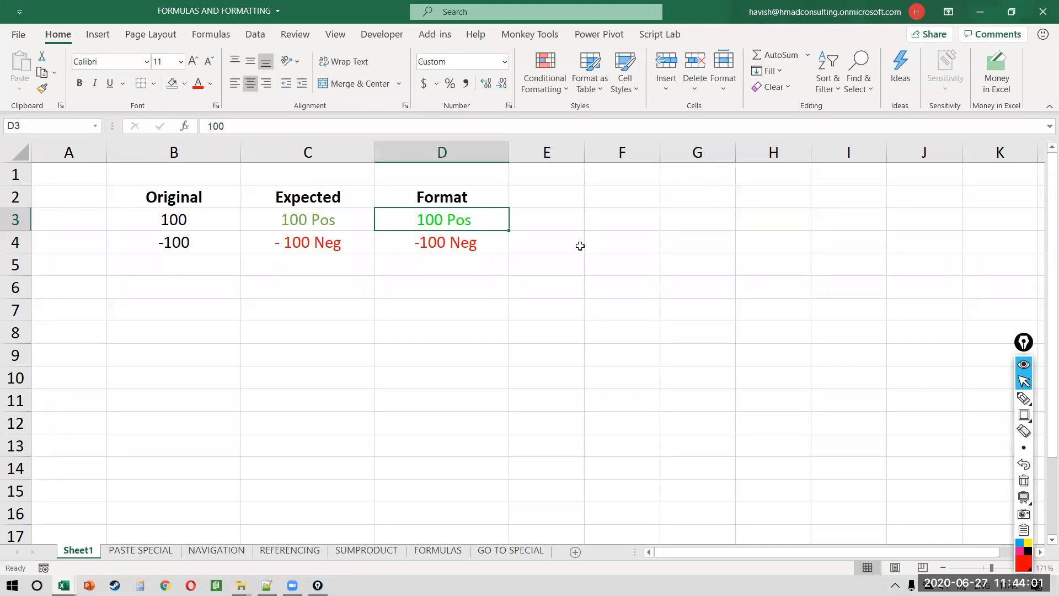
pyautogui.hotkey('alt', 'Tab')
pyautogui.hotkey('alt', 'Tab')
pyautogui.hotkey('alt', 'Tab')
pyautogui.hotkey('alt', 'Tab')
pyautogui.hotkey('alt', 'Tab')
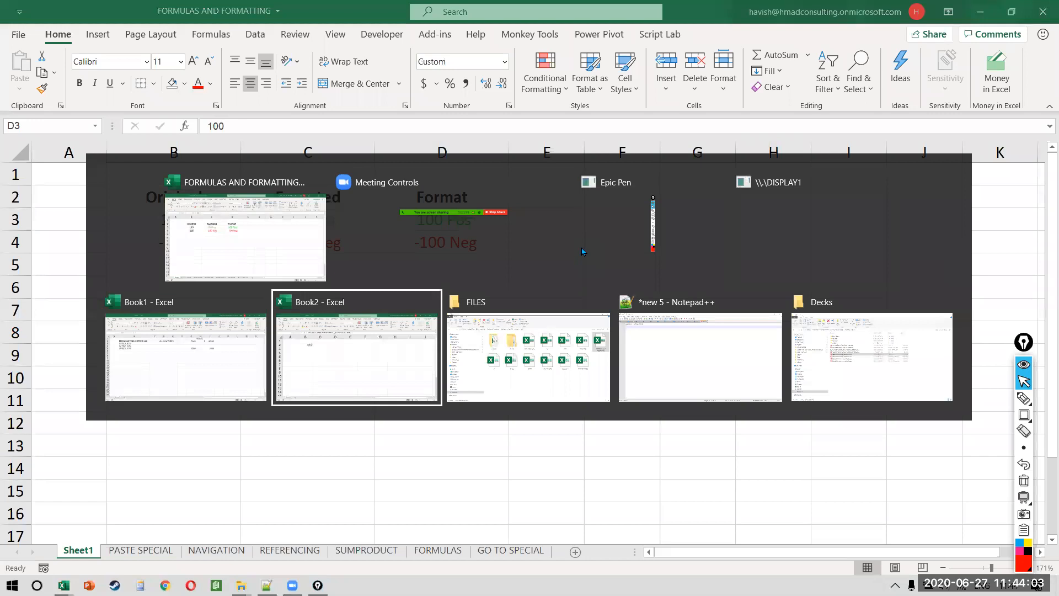
# Step: Close Book2 without saving and return to the Book1 workbook
pyautogui.hotkey('alt', 'shift', 'Tab')
pyautogui.hotkey('alt', 'shift', 'Tab')
pyautogui.hotkey('alt', 'shift', 'Tab')
pyautogui.hotkey('alt', 'shift', 'Tab')
pyautogui.hotkey('alt', 'shift', 'Tab')
pyautogui.hotkey('alt', 'Tab')
pyautogui.hotkey('alt', 'Tab')
pyautogui.hotkey('alt', 'Tab')
pyautogui.hotkey('alt', 'Tab')
pyautogui.hotkey('alt', 'Tab')
pyautogui.hotkey('ctrl', 'w')
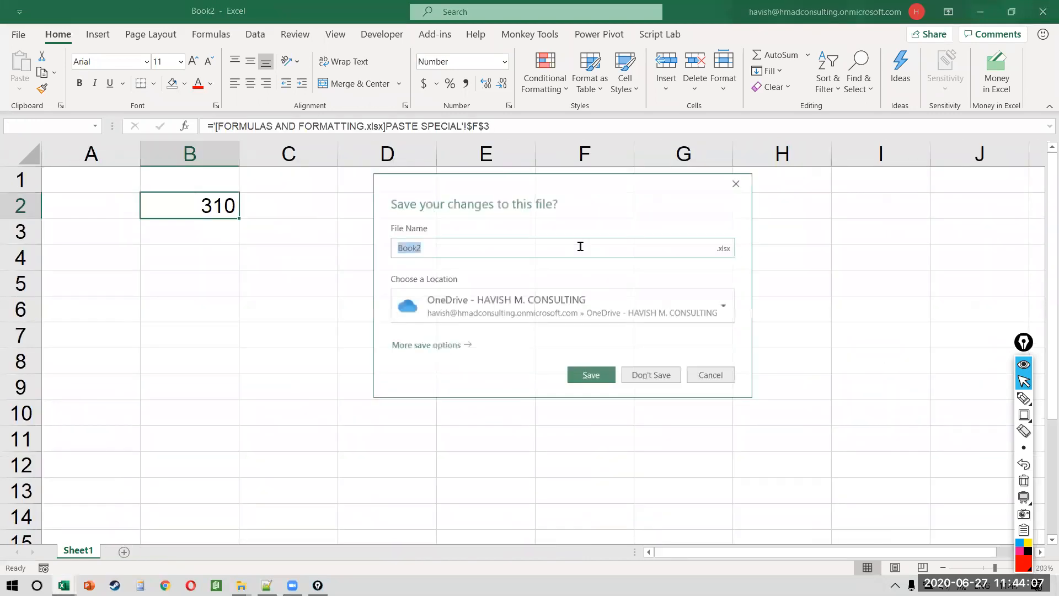
pyautogui.hotkey('alt', 'n')
pyautogui.hotkey('alt', 'Tab')
pyautogui.hotkey('alt', 'Tab')
pyautogui.hotkey('alt', 'Tab')
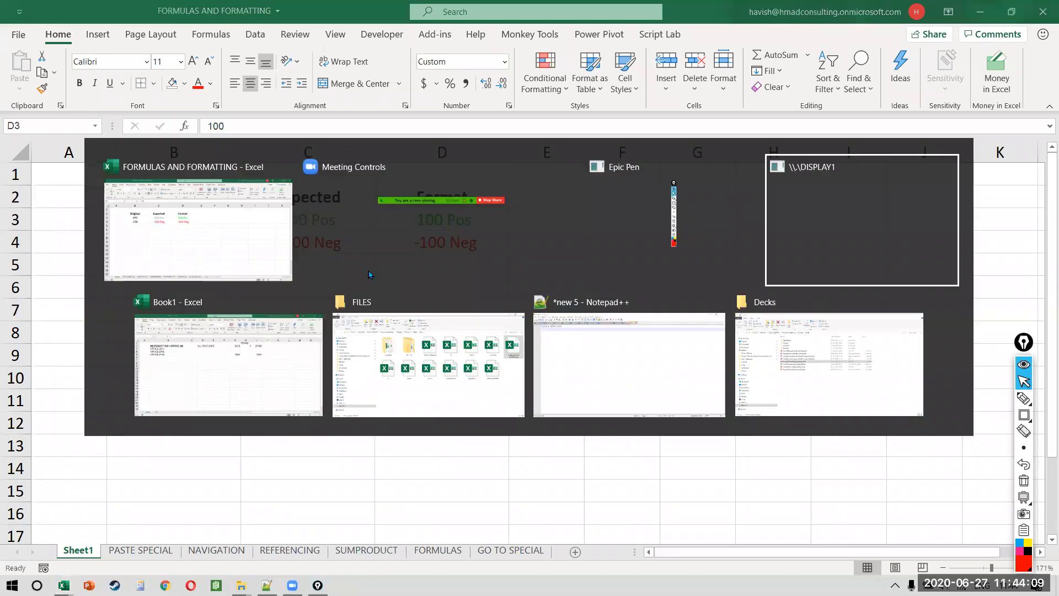
pyautogui.click(172, 291)
# Step: Enter 'custom format' in cell B7
pyautogui.click(174, 266)
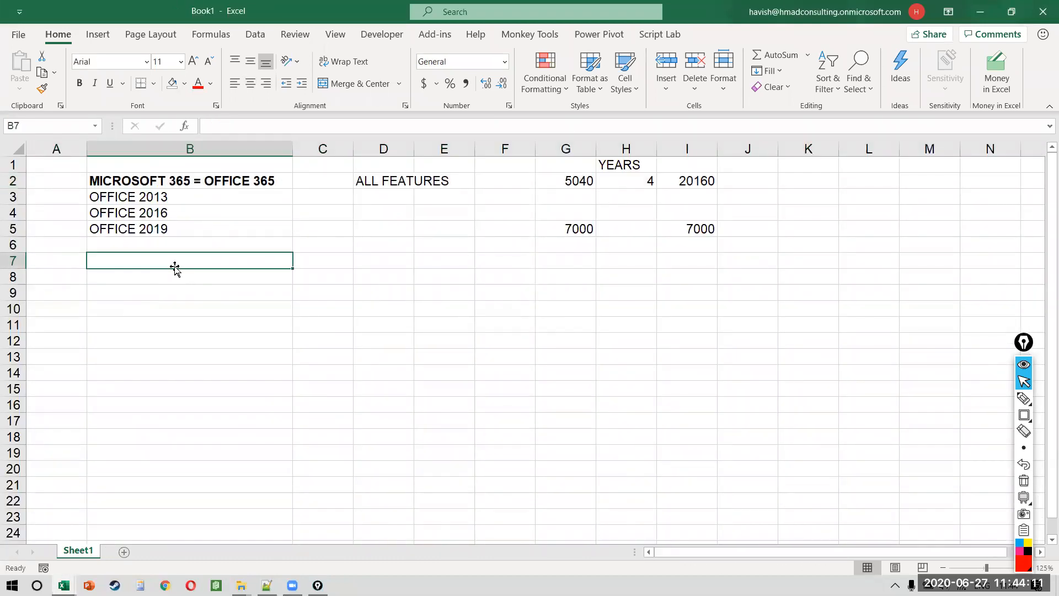
pyautogui.write('custom format')
pyautogui.press('Return')
# Step: Insert a blank row above custom format and enter 'dynamic arrays' in the new B7
pyautogui.click(324, 264)
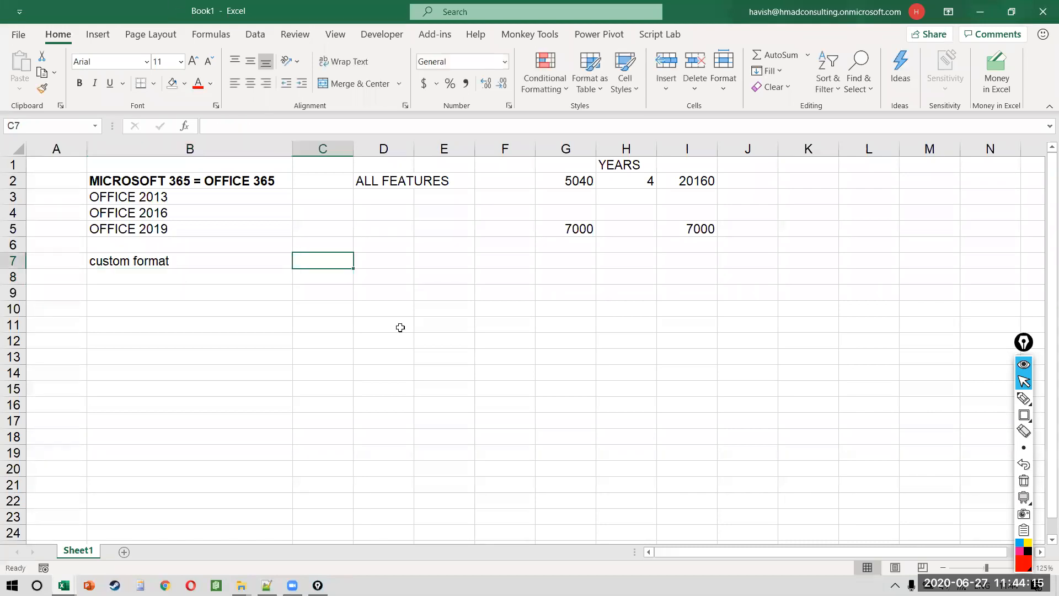
pyautogui.press('Left')
pyautogui.press('Down')
pyautogui.press('Up')
pyautogui.hotkey('shift', 'space')
pyautogui.hotkey('ctrl', 'shift', '+')
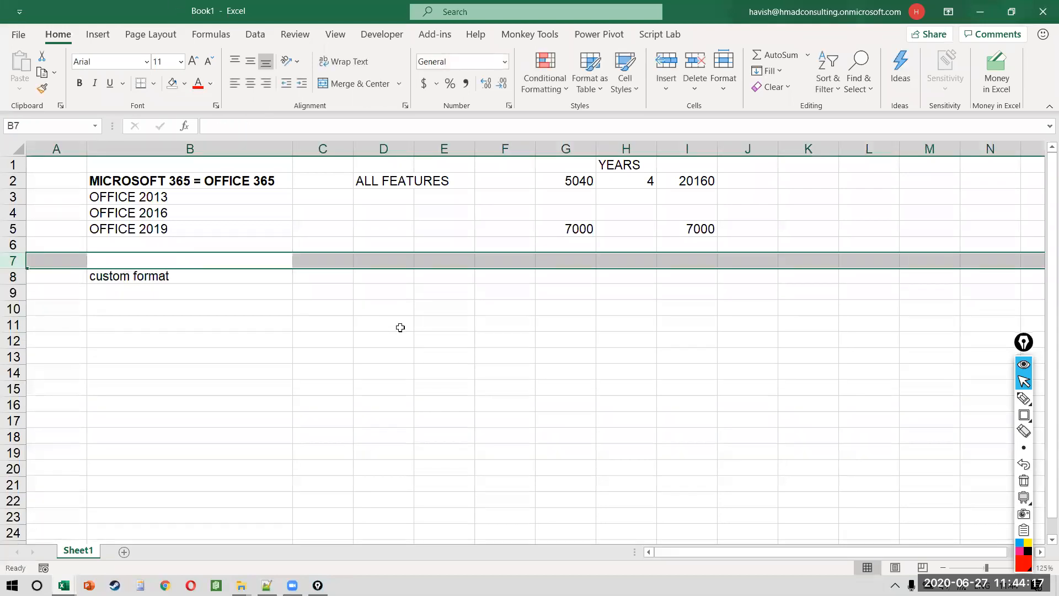
pyautogui.press('Down')
pyautogui.press('Down')
pyautogui.press('Up')
pyautogui.press('Up')
pyautogui.write('dy')
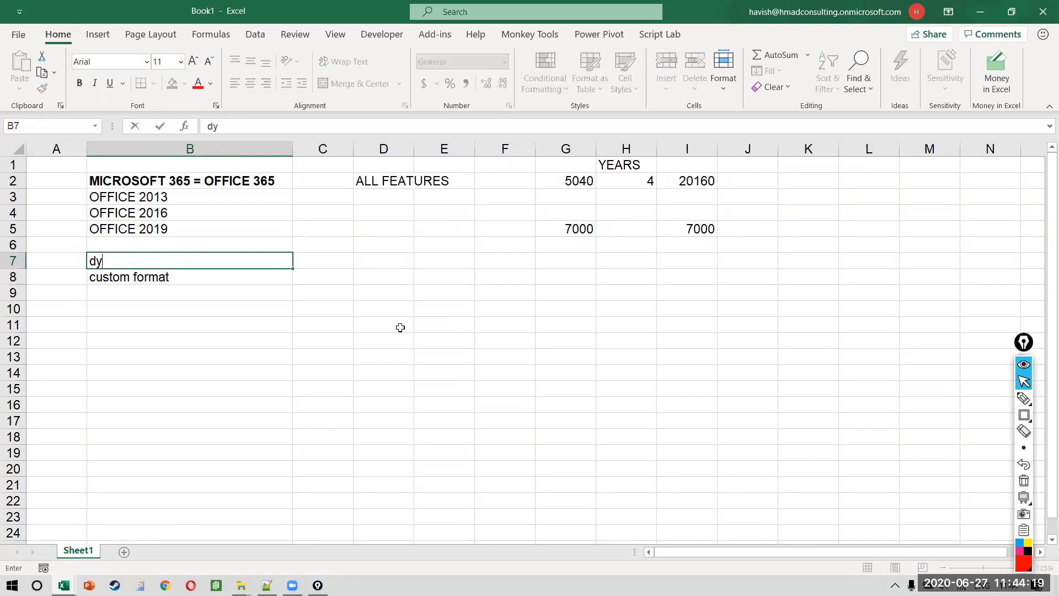
pyautogui.write('namic arrays')
pyautogui.press('Return')
# Step: Add the note 'ONLY M365' in C7 and leave C8 beside custom format empty
pyautogui.press('Up')
pyautogui.press('Right')
pyautogui.write('ONLy')
pyautogui.press('BackSpace')
pyautogui.write('Y M365')
pyautogui.press('Return')
pyautogui.press('Left')
pyautogui.press('Right')
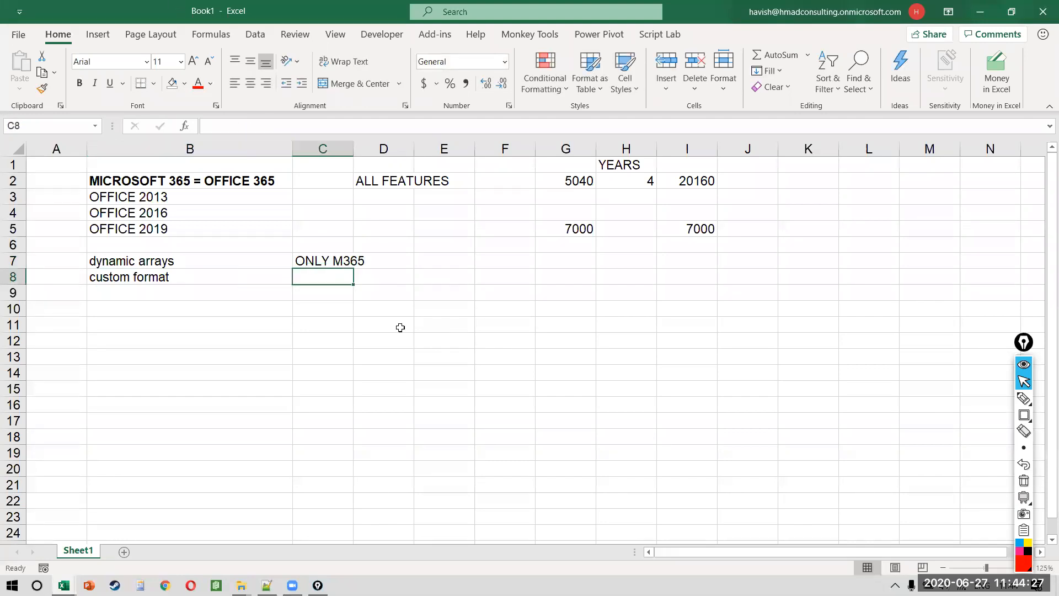
pyautogui.write('abledsi')
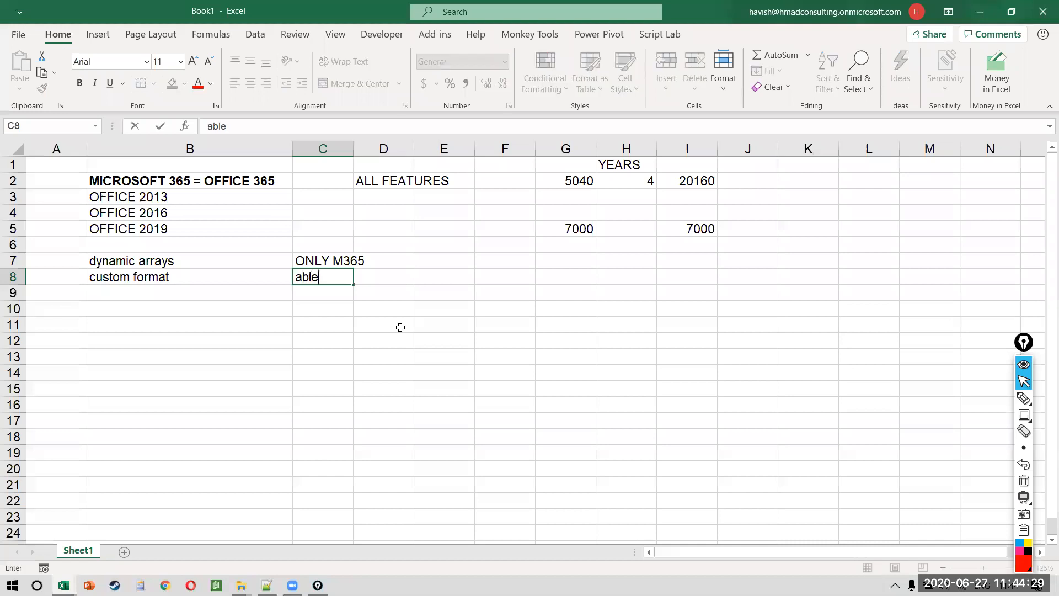
pyautogui.press('Escape')
# Step: Launch Google Chrome from the Windows Start search
pyautogui.press('super')
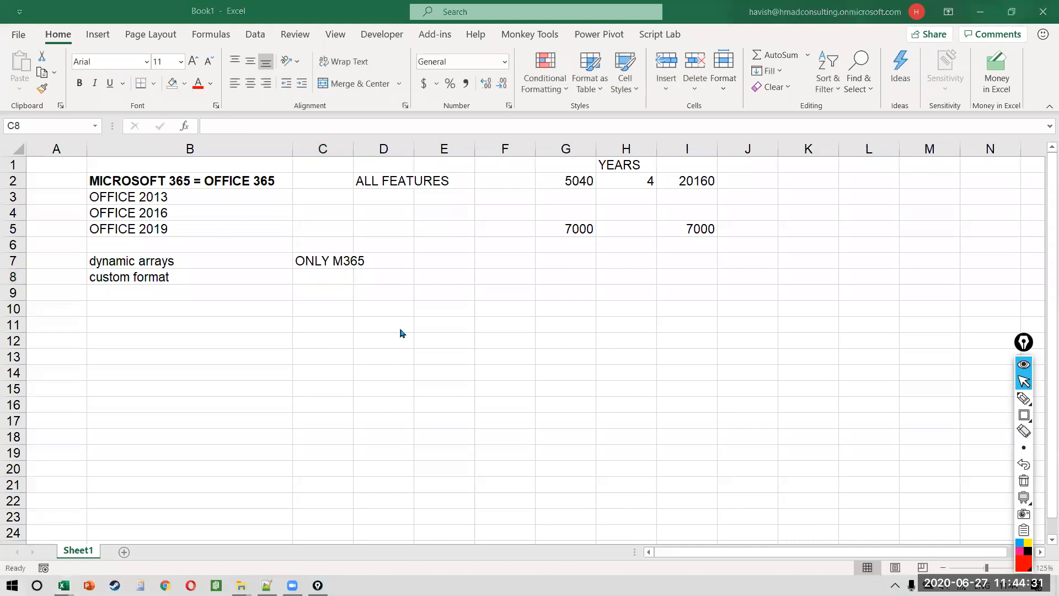
pyautogui.write('ch')
pyautogui.press('Return')
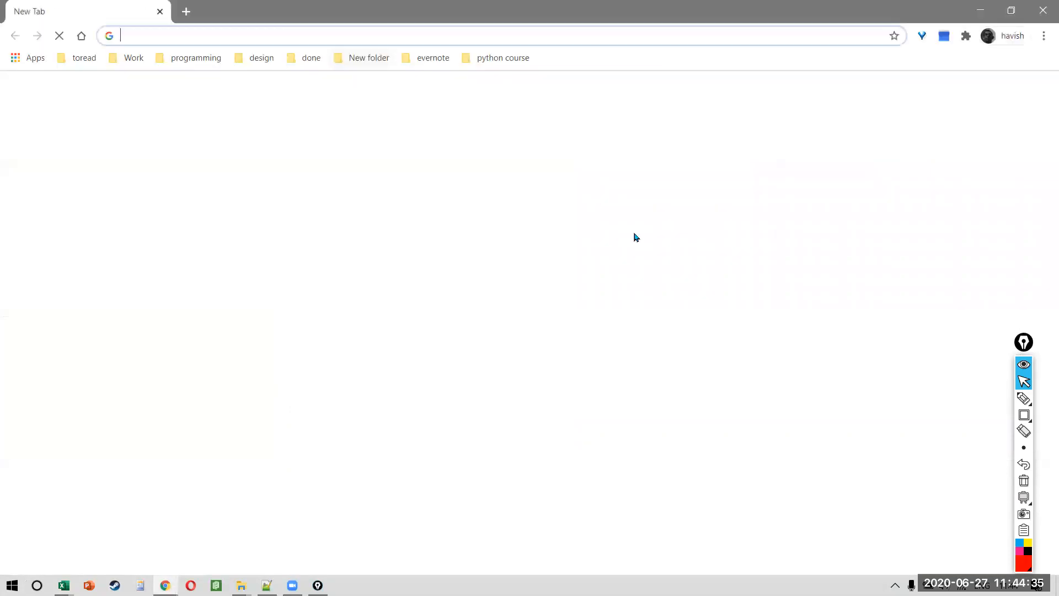
# Step: Search Google for 'custom format ablebits' and open the Ablebits custom number format article
pyautogui.click(1041, 10)
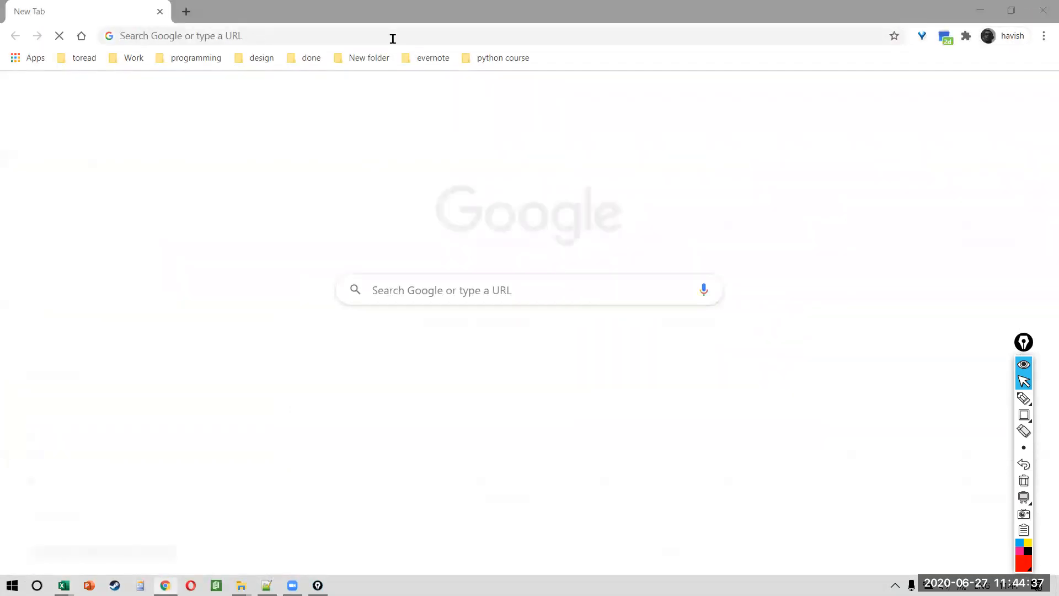
pyautogui.click(393, 38)
pyautogui.write('custom ')
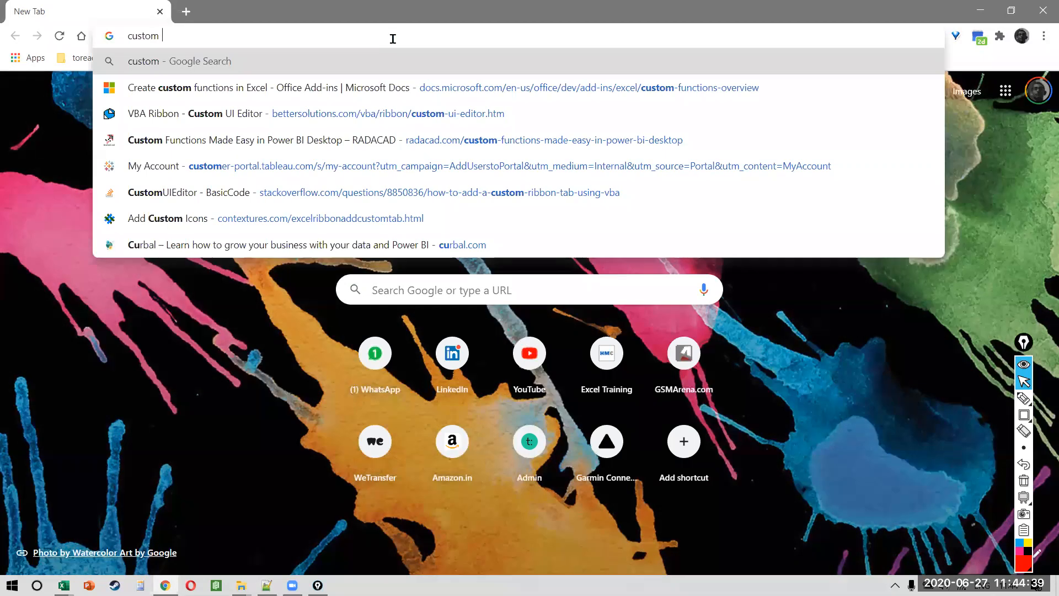
pyautogui.write('format ablebits')
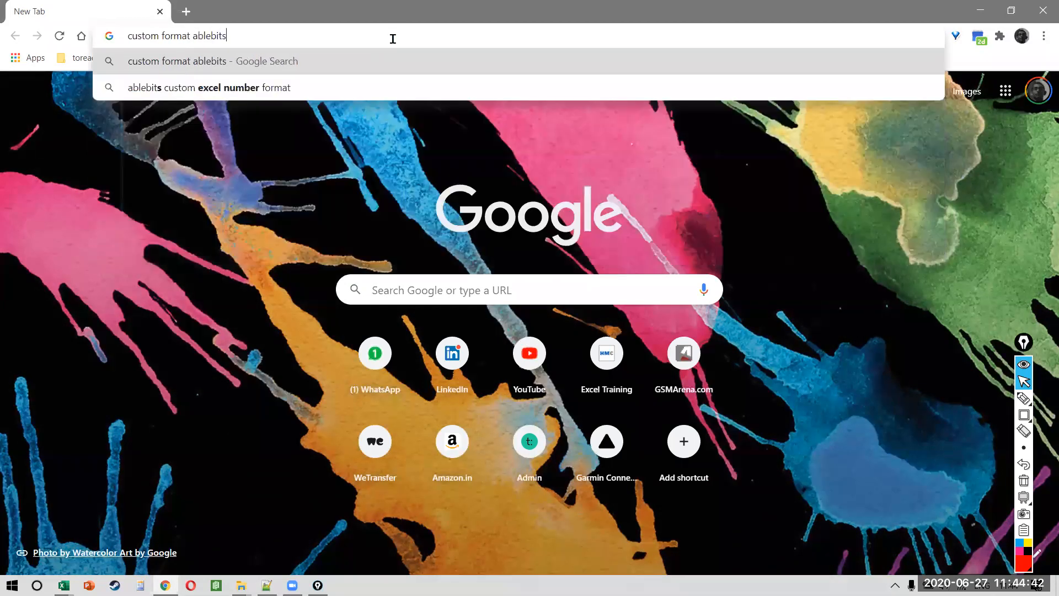
pyautogui.press('Return')
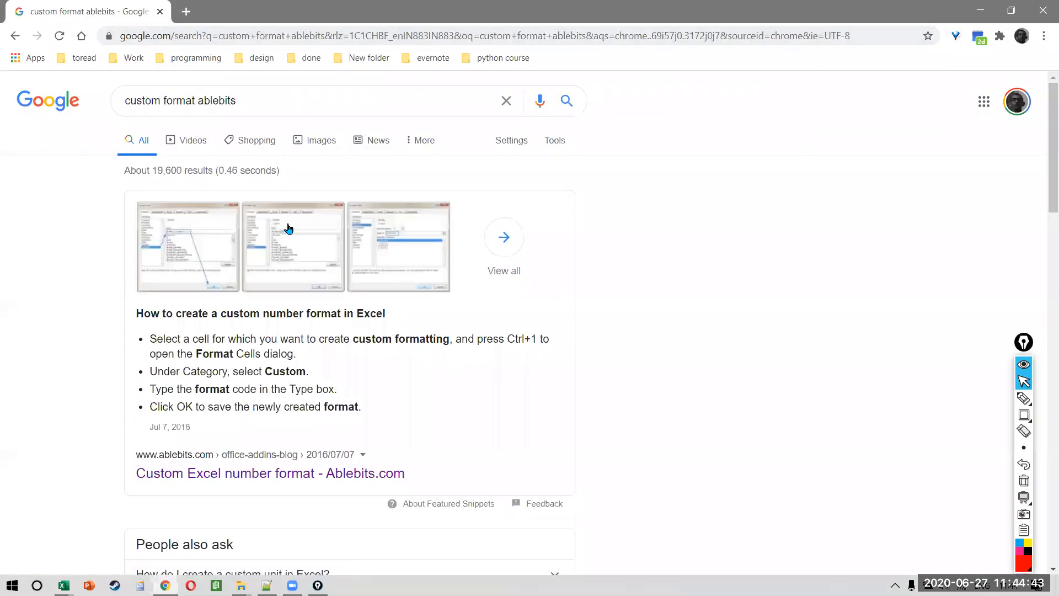
pyautogui.click(277, 472)
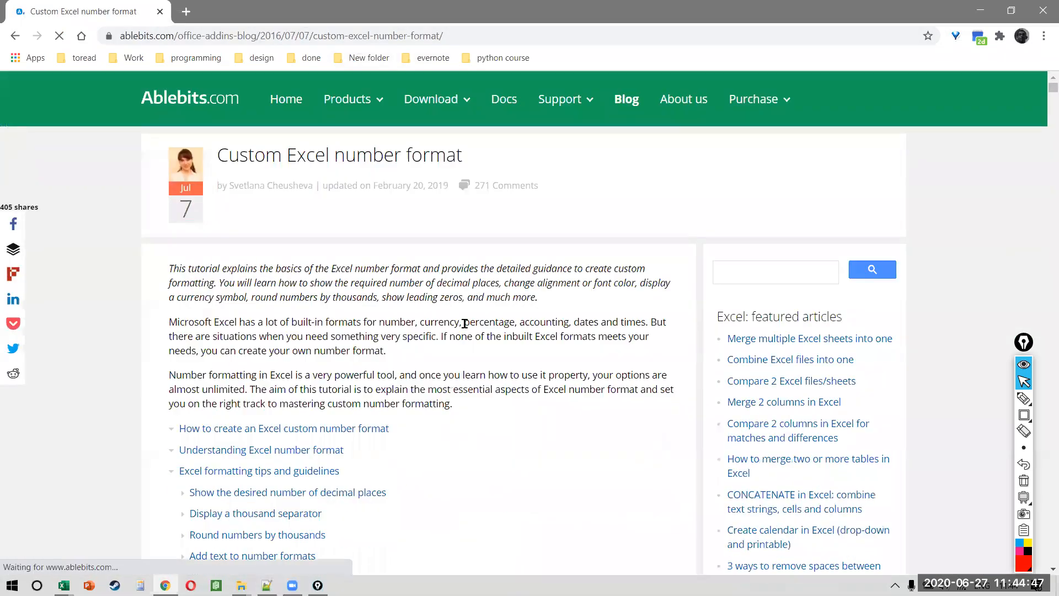
# Step: Copy the article's web address and paste it into Excel cell C8
pyautogui.scroll(-15, 468, 329)
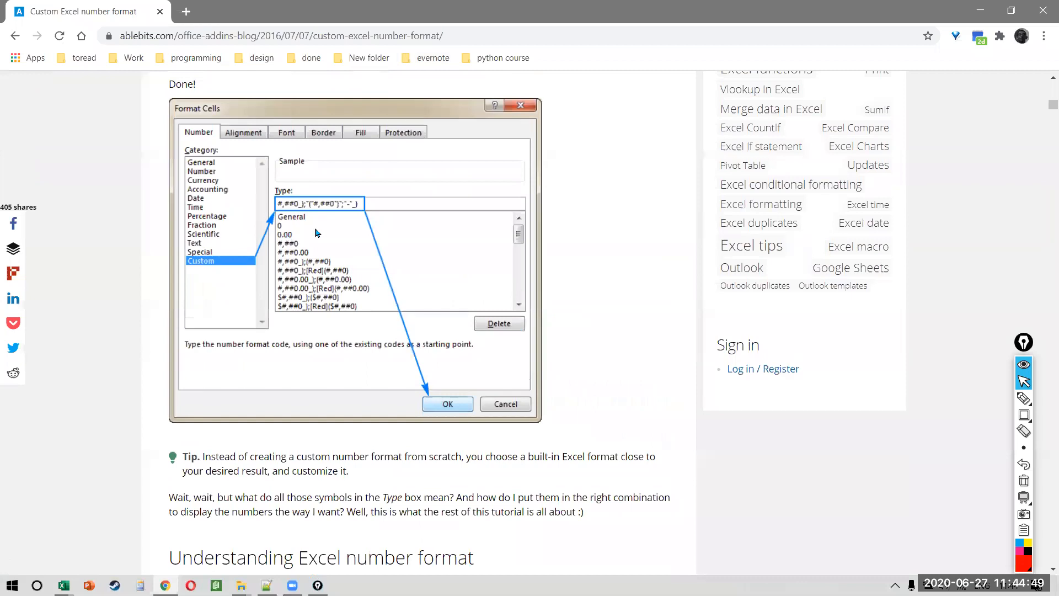
pyautogui.scroll(5, 318, 233)
pyautogui.hotkey('ctrl', '0')
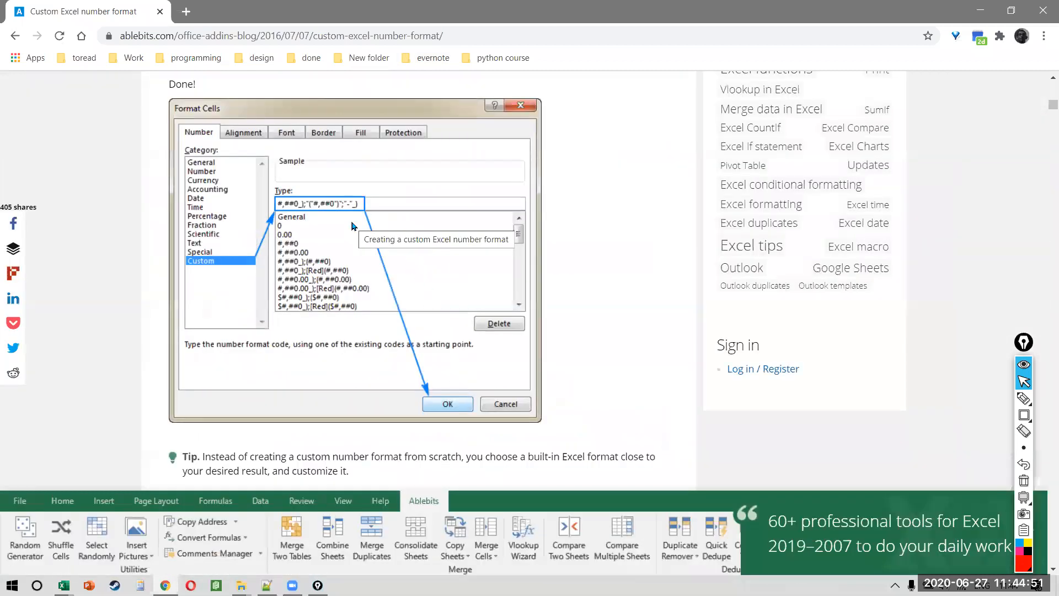
pyautogui.hotkey('ctrl', 'l')
pyautogui.hotkey('ctrl', 'c')
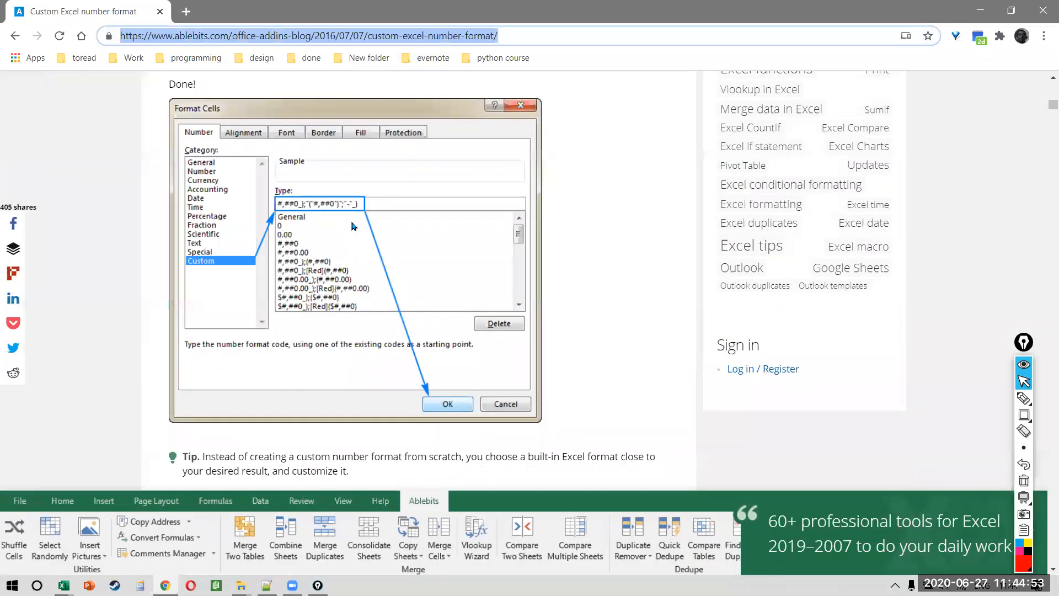
pyautogui.hotkey('alt', 'Tab')
pyautogui.hotkey('ctrl', 'v')
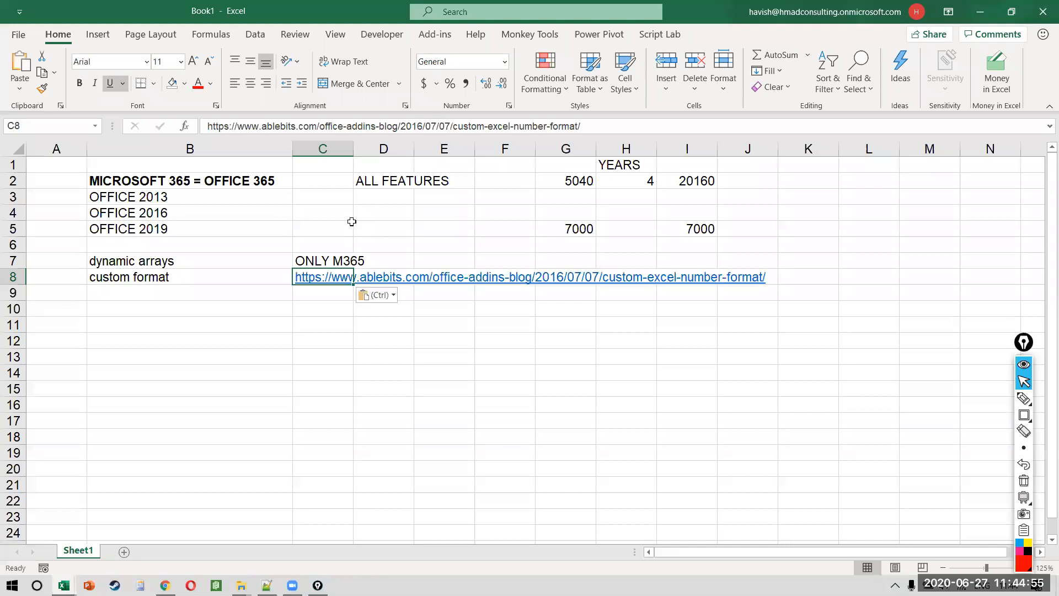
pyautogui.hotkey('alt', 'Tab')
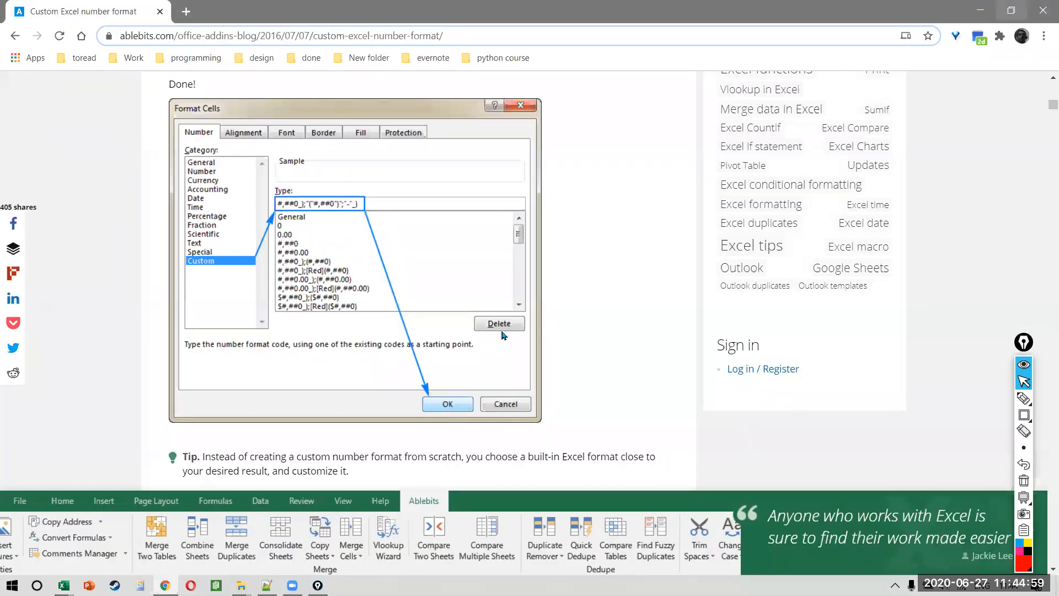
pyautogui.click(1043, 13)
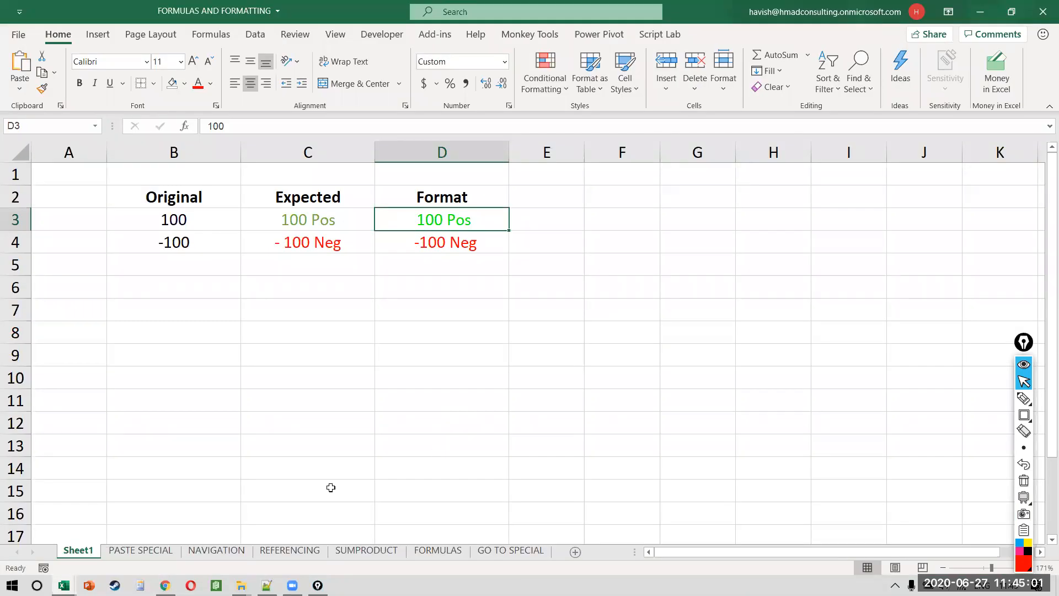
# Step: Cycle through the sheet tabs with Ctrl+PageUp/PageDown to reach the REFERENCING sheet
pyautogui.hotkey('ctrl', 'pagedown')
pyautogui.hotkey('ctrl', 'pagedown')
pyautogui.hotkey('ctrl', 'pagedown')
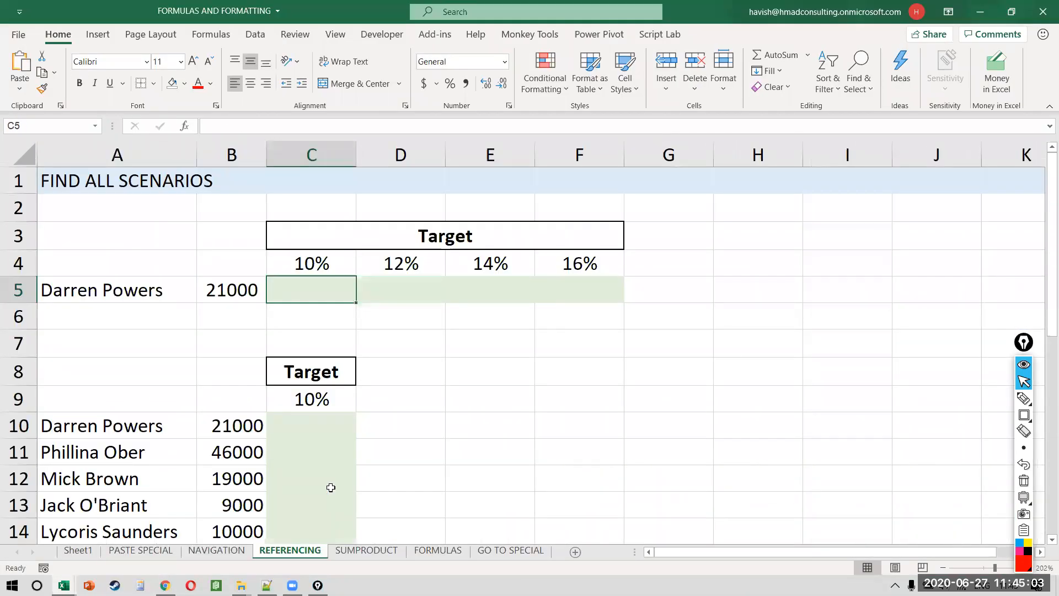
pyautogui.scroll(-3, 331, 488)
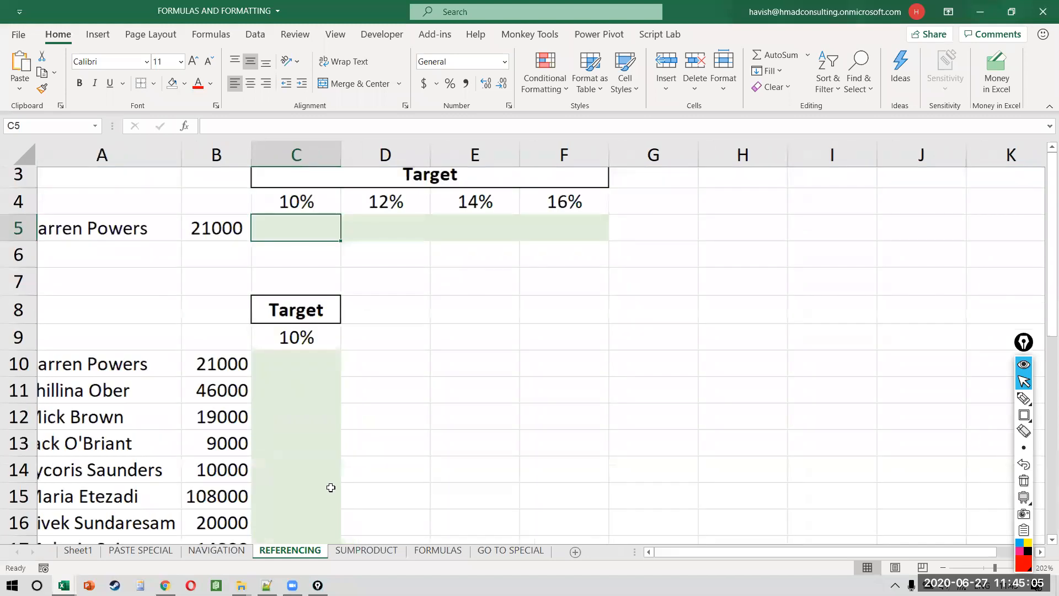
pyautogui.hotkey('ctrl', 'pageup')
pyautogui.hotkey('ctrl', 'pageup')
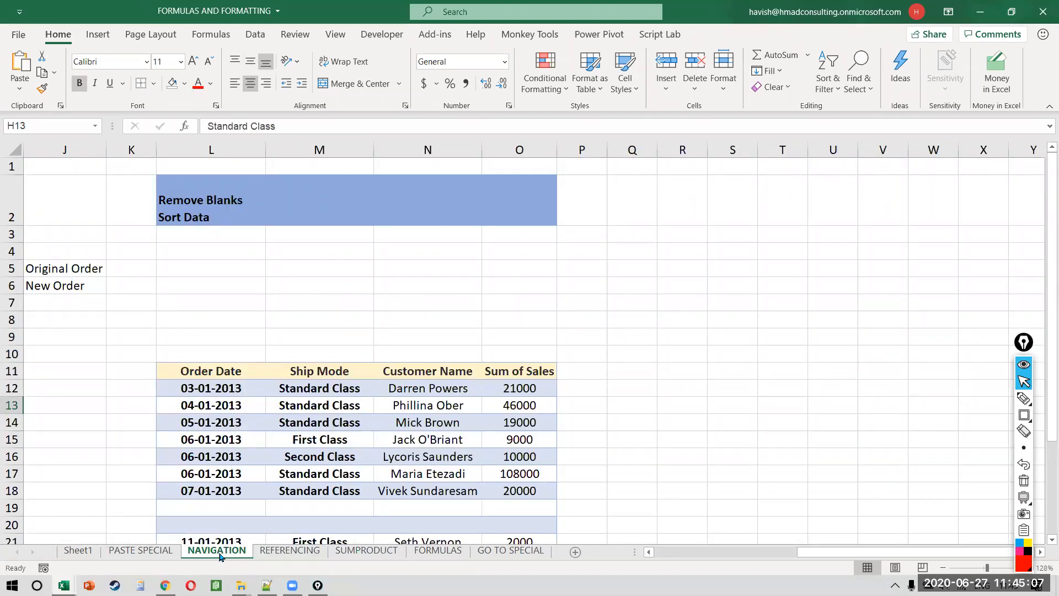
pyautogui.hotkey('ctrl', 'pageup')
pyautogui.hotkey('ctrl', 'pagedown')
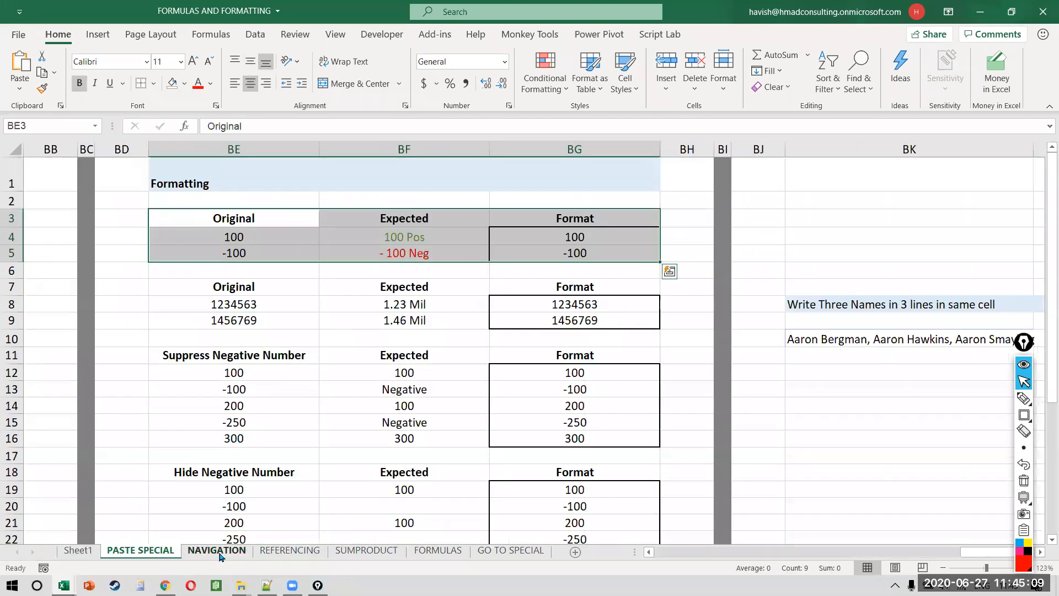
pyautogui.hotkey('ctrl', 'pagedown')
pyautogui.hscroll(-5, 316, 366)
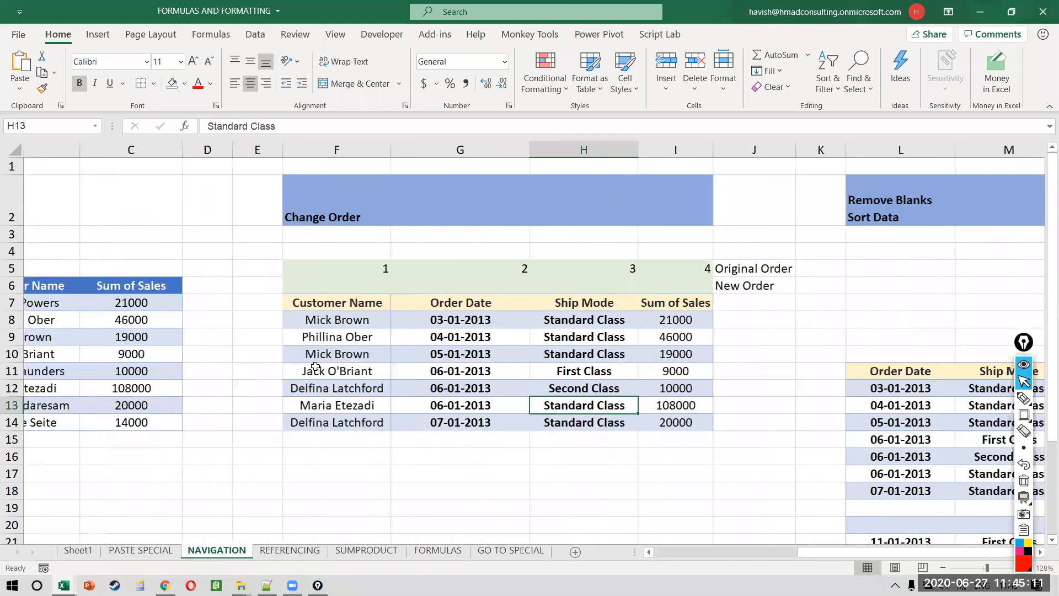
pyautogui.hotkey('ctrl', 'pagedown')
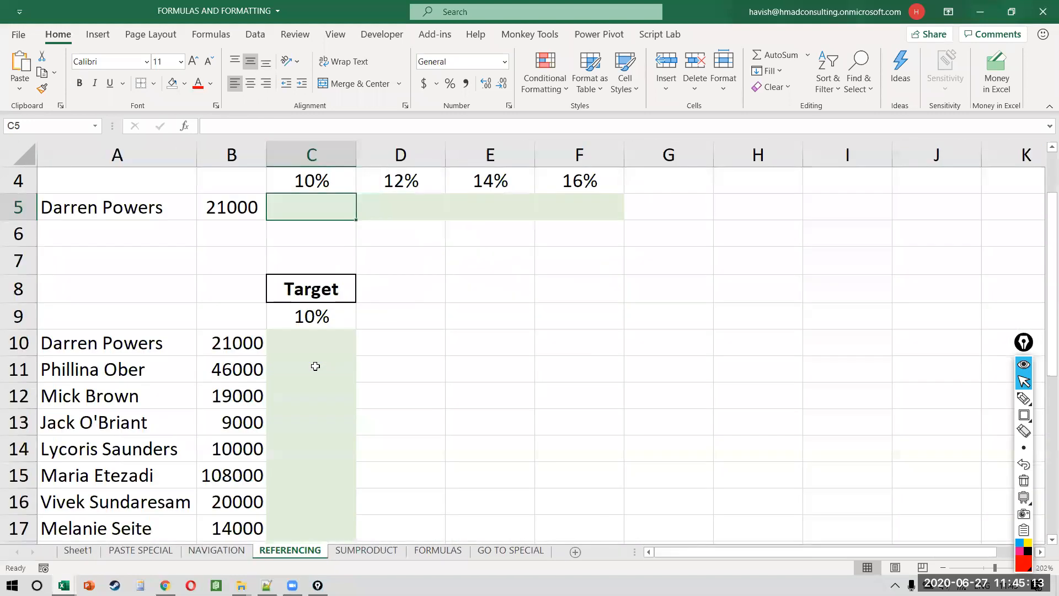
pyautogui.scroll(1, 291, 214)
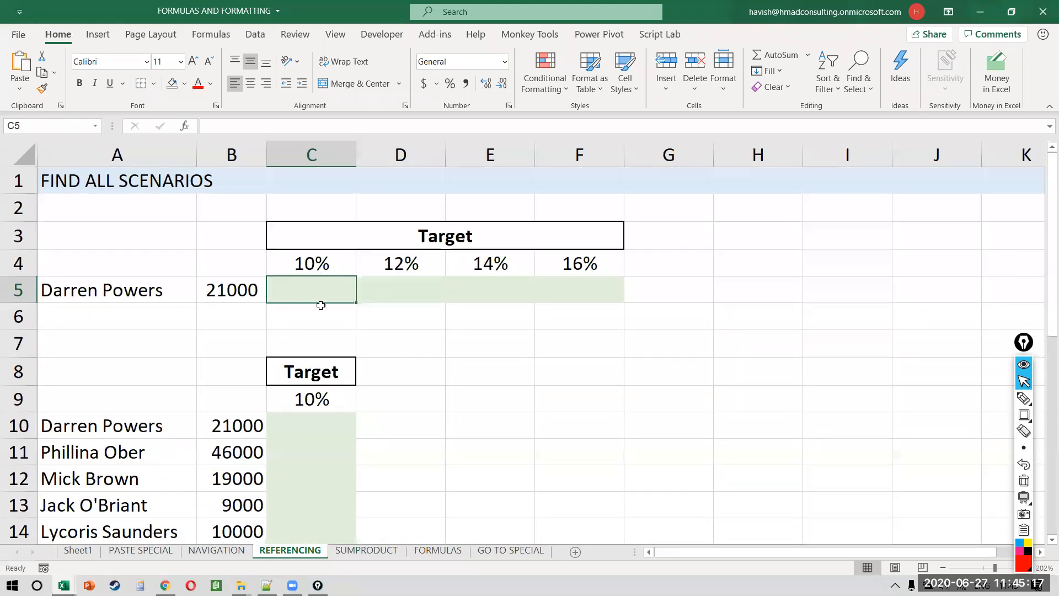
# Step: Select the Target rates from 10% across to 16%
pyautogui.press('Left')
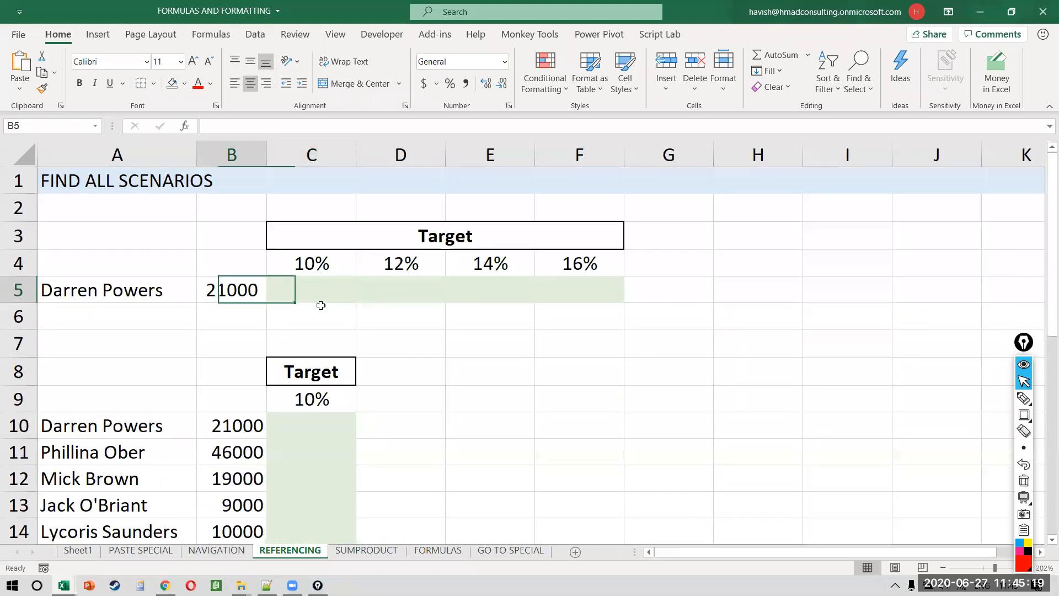
pyautogui.press('Up')
pyautogui.press('Right')
pyautogui.hotkey('shift', 'Right')
pyautogui.hotkey('shift', 'Right')
pyautogui.hotkey('shift', 'Right')
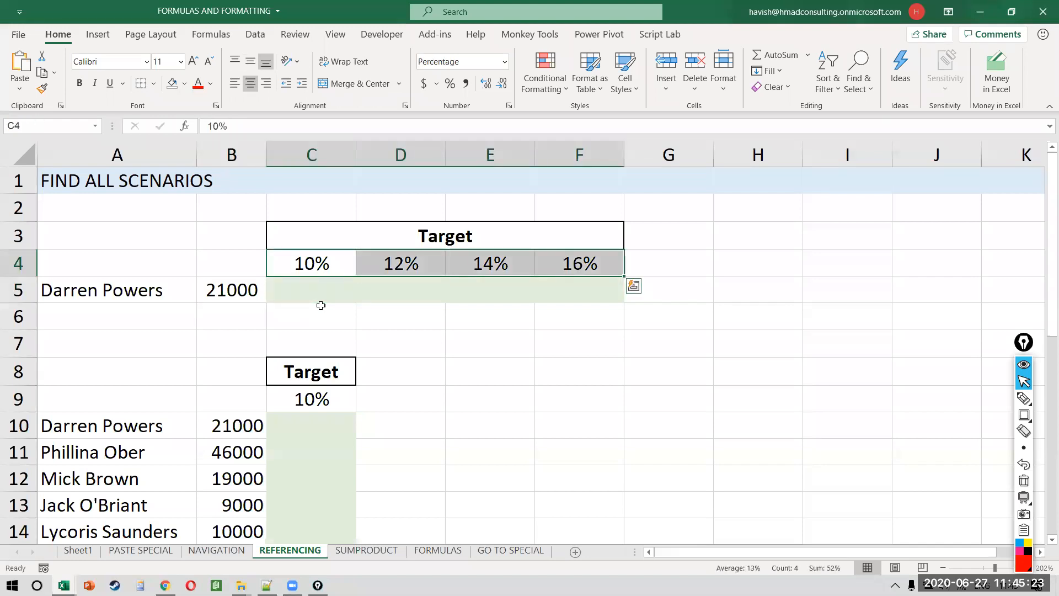
# Step: Enter the formula =B5*C4 in C5 to get the 10% target
pyautogui.press('Down')
pyautogui.write('=')
pyautogui.press('Left')
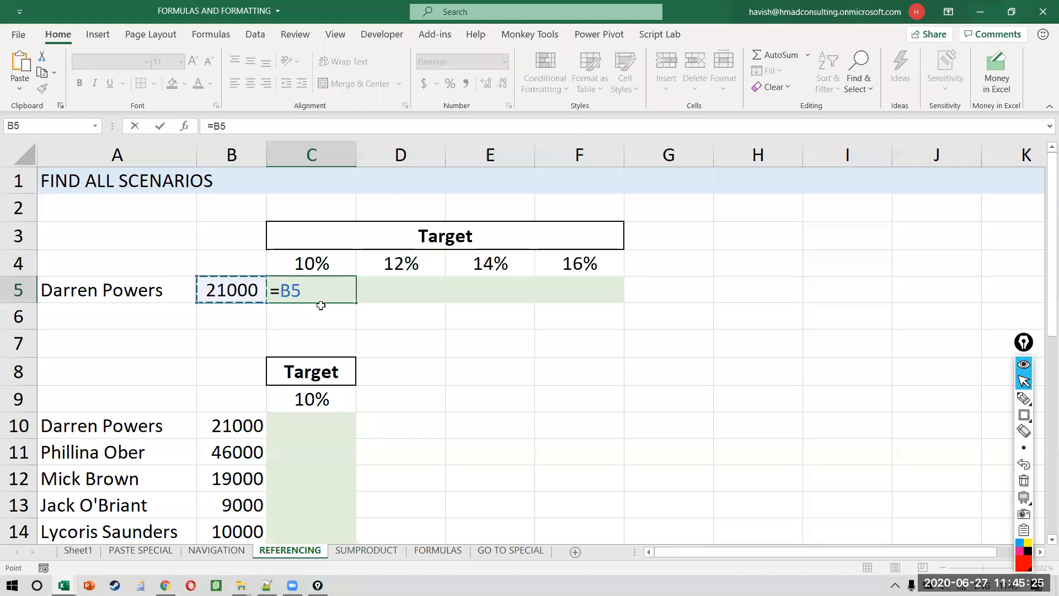
pyautogui.write('*')
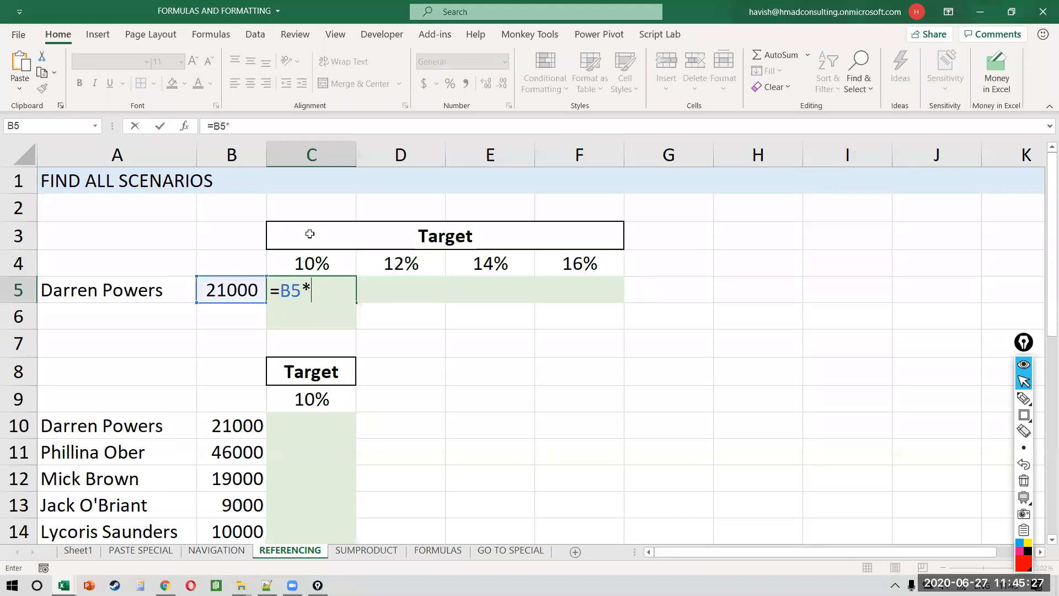
pyautogui.click(318, 254)
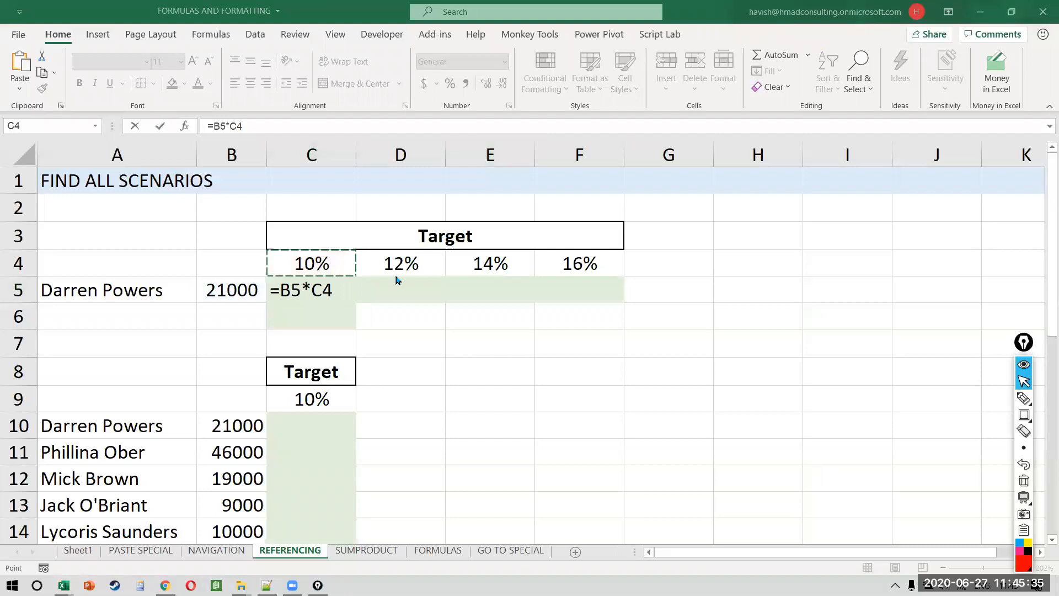
pyautogui.click(324, 285)
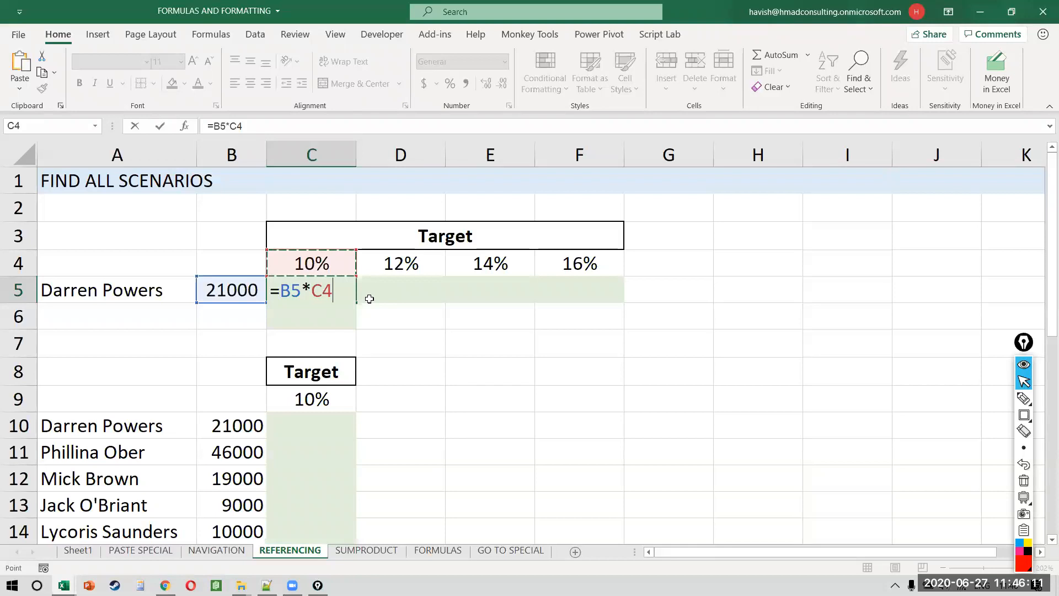
pyautogui.click(279, 290)
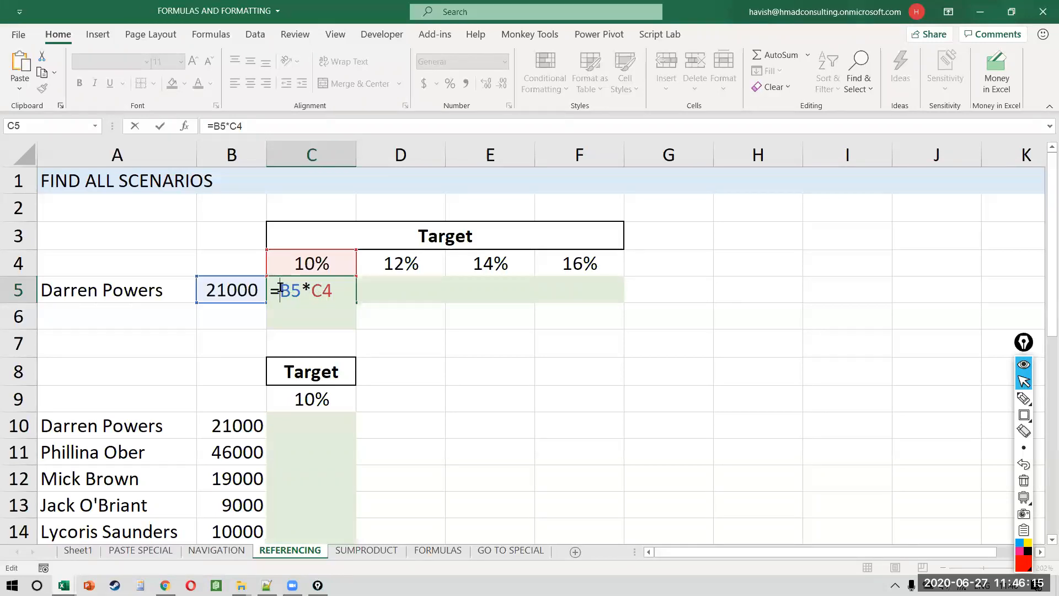
pyautogui.doubleClick(280, 287)
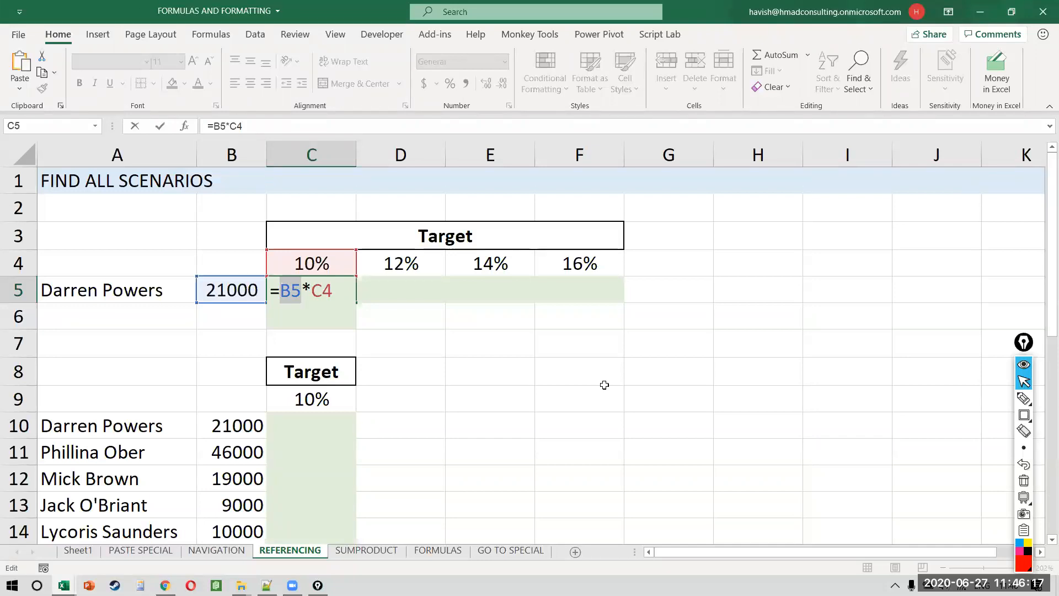
pyautogui.press('End')
pyautogui.hotkey('ctrl', 'Return')
# Step: Copy the formula across C5:F5 with Ctrl+R and check F5's shifted references
pyautogui.hotkey('shift', 'Right')
pyautogui.hotkey('shift', 'Right')
pyautogui.hotkey('shift', 'Right')
pyautogui.hotkey('ctrl', 'r')
pyautogui.press('Right')
pyautogui.press('Right')
pyautogui.press('Right')
pyautogui.press('F2')
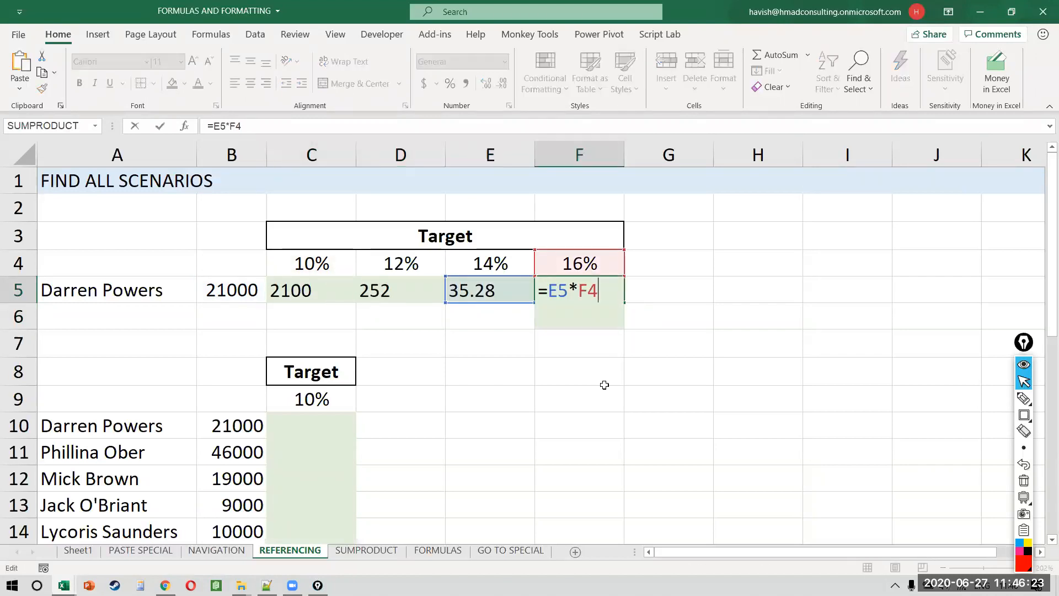
pyautogui.press('Escape')
# Step: Inspect the drifting relative references in C5 and D5, then reopen C5's formula
pyautogui.press('Left')
pyautogui.press('F2')
pyautogui.press('Escape')
pyautogui.press('Left')
pyautogui.press('Left')
pyautogui.press('F2')
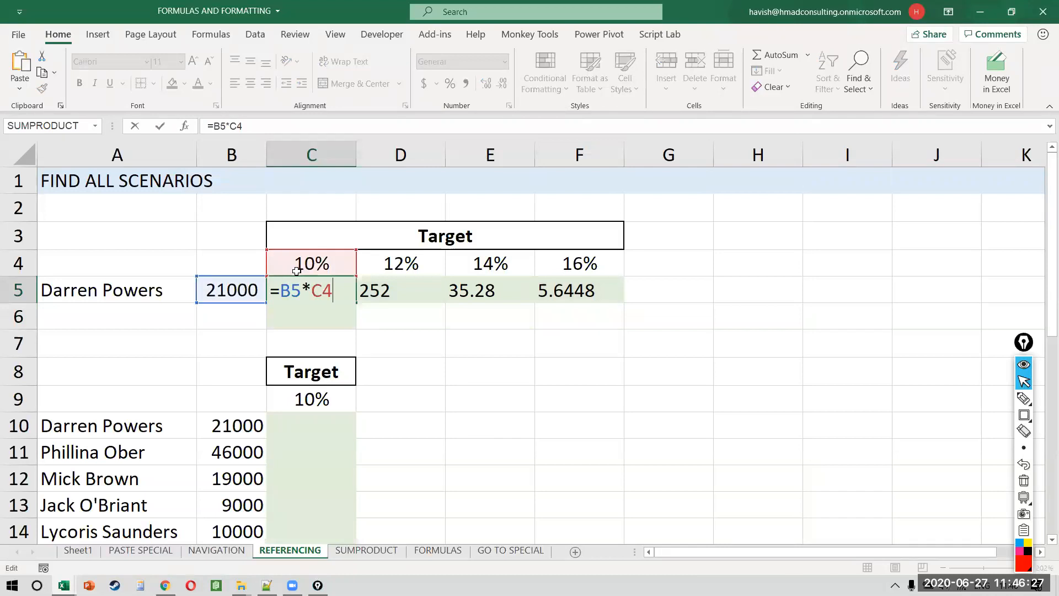
pyautogui.press('Escape')
pyautogui.press('Right')
pyautogui.press('F2')
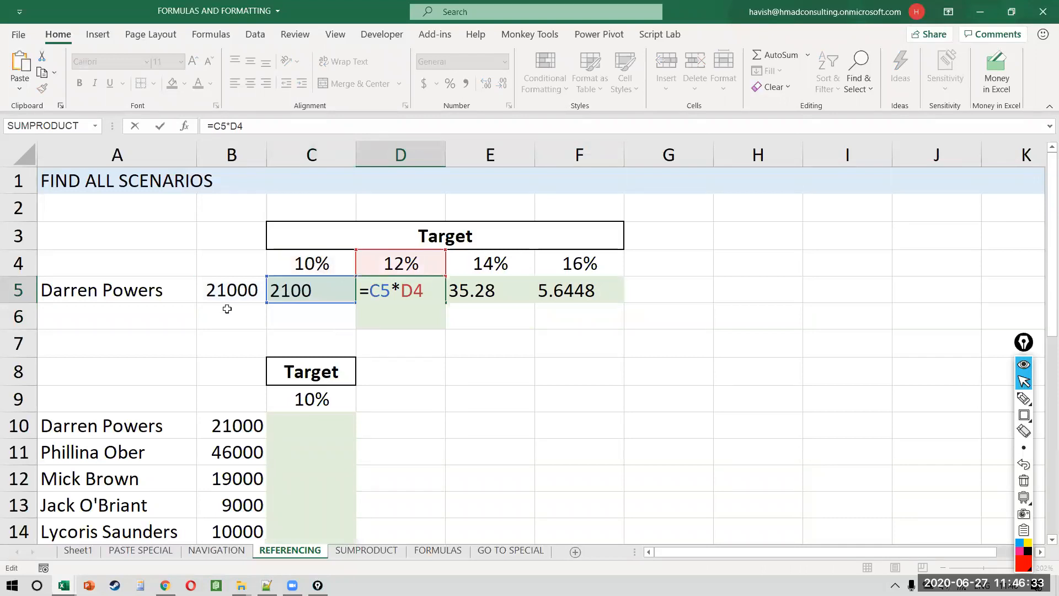
pyautogui.press('Escape')
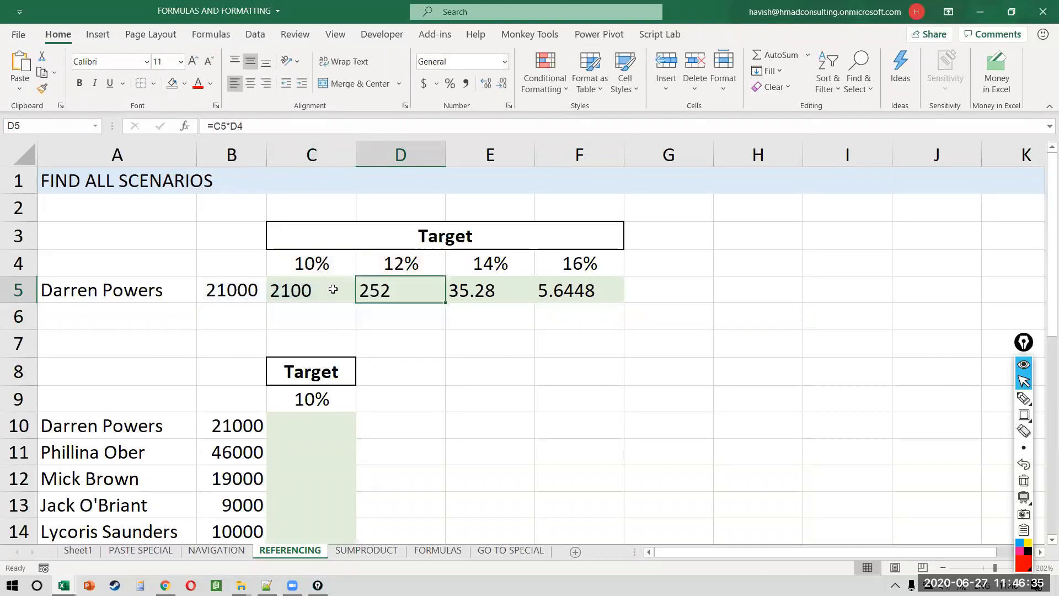
pyautogui.doubleClick(334, 289)
pyautogui.hotkey('ctrl', 'shift', 'r')
pyautogui.moveTo(275, 281); pyautogui.dragTo(304, 303)
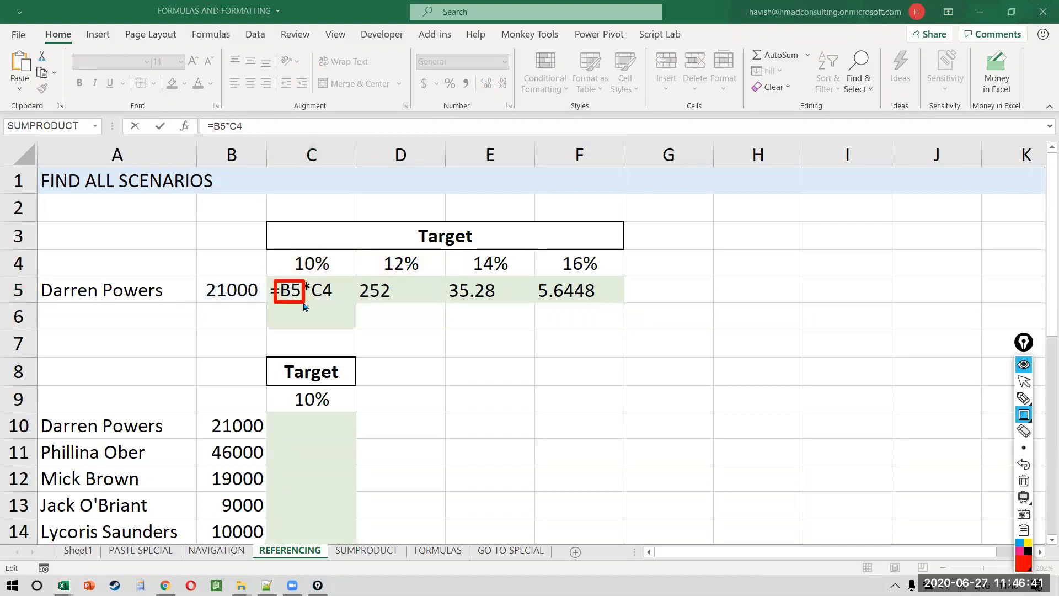
# Step: Change C5 to =$B$5*C4 and fill it across C5:F5
pyautogui.hotkey('ctrl', 'shift', '7')
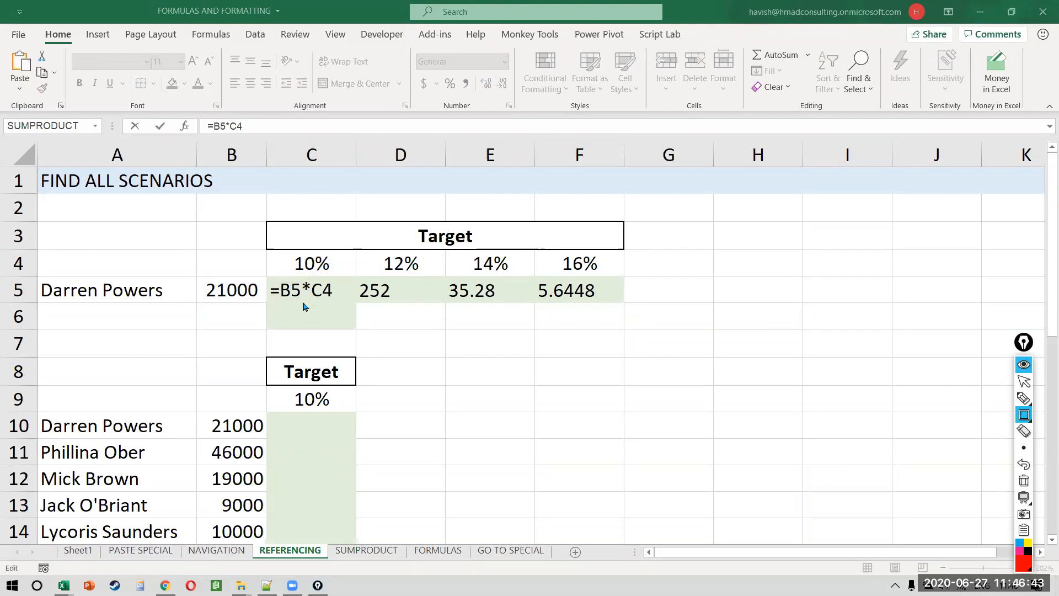
pyautogui.hotkey('ctrl', 'shift', '2')
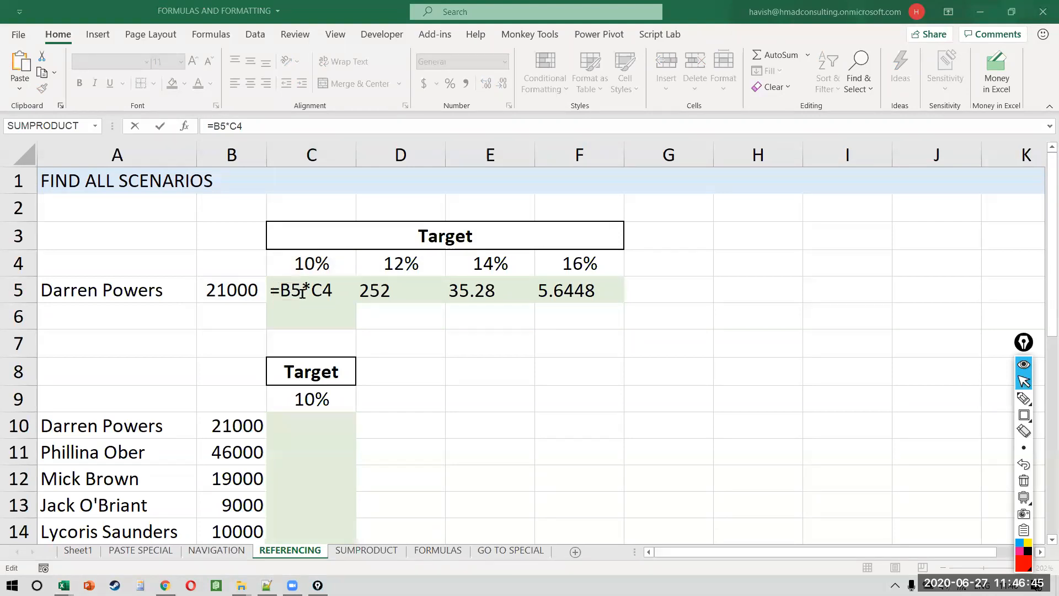
pyautogui.click(302, 291)
pyautogui.press('Left')
pyautogui.press('Left')
pyautogui.write('$')
pyautogui.press('Right')
pyautogui.write('$')
pyautogui.press('Return')
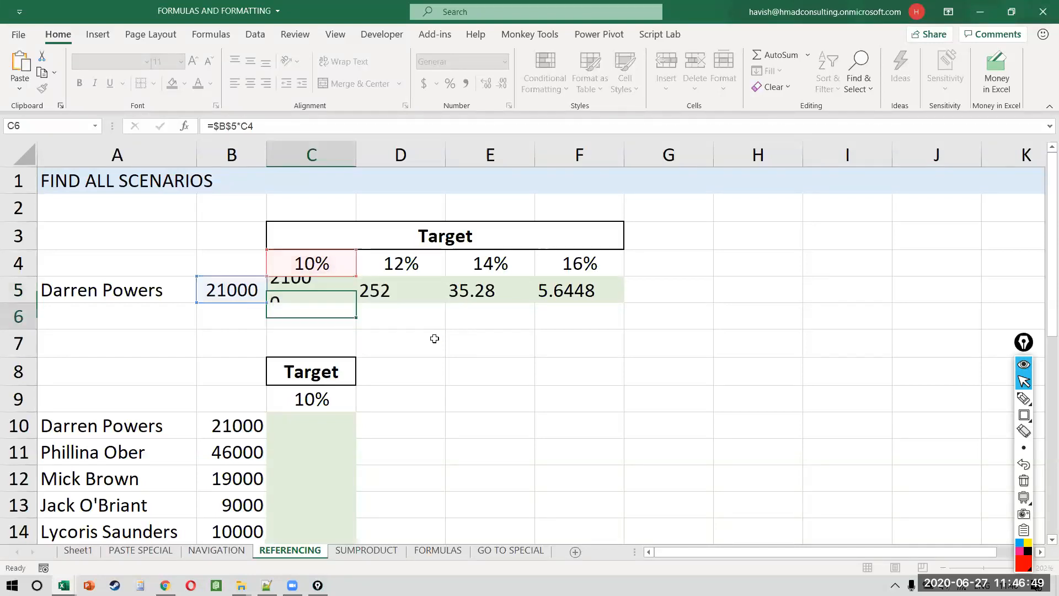
pyautogui.press('Up')
pyautogui.hotkey('shift', 'Right')
pyautogui.hotkey('shift', 'Right')
pyautogui.hotkey('shift', 'Right')
pyautogui.hotkey('ctrl', 'r')
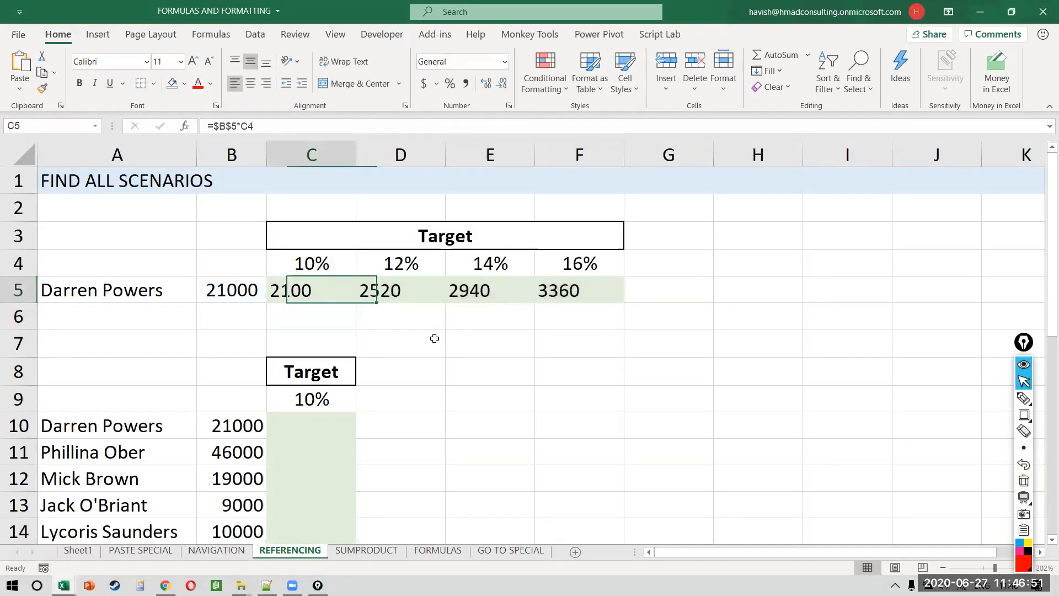
# Step: Check the formulas in C5 through F5, now giving 2100, 2520, 2940 and 3360
pyautogui.press('F2')
pyautogui.press('Escape')
pyautogui.press('Right')
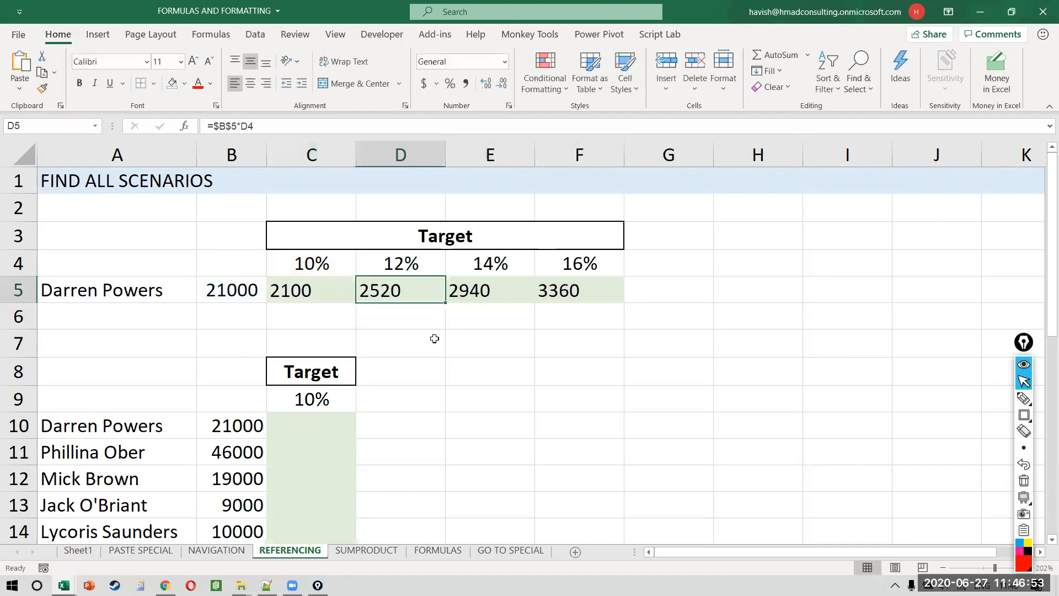
pyautogui.press('F2')
pyautogui.press('Escape')
pyautogui.press('Right')
pyautogui.press('F2')
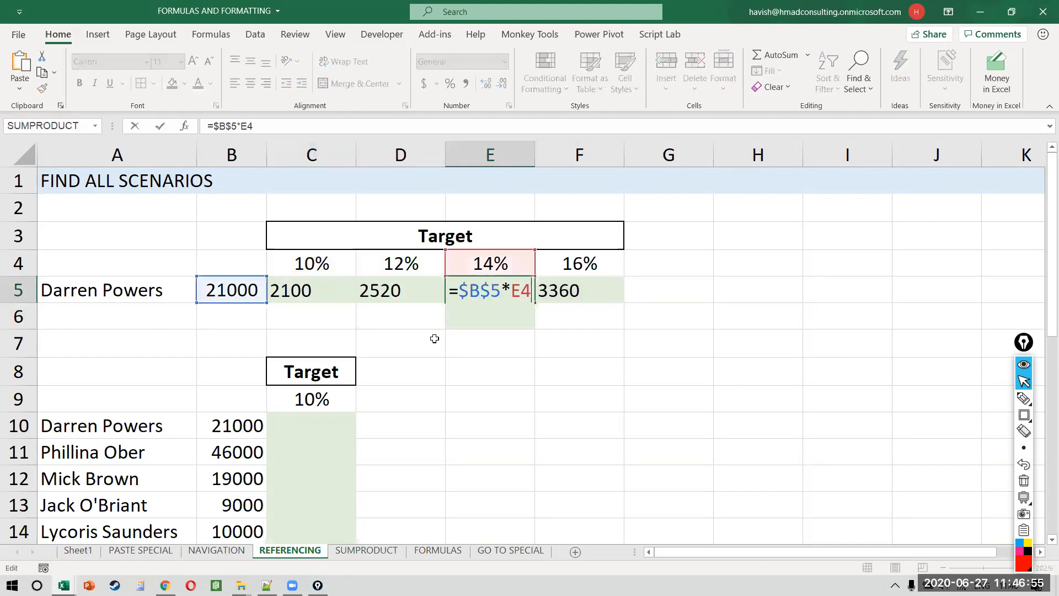
pyautogui.press('Escape')
pyautogui.press('Right')
pyautogui.press('F2')
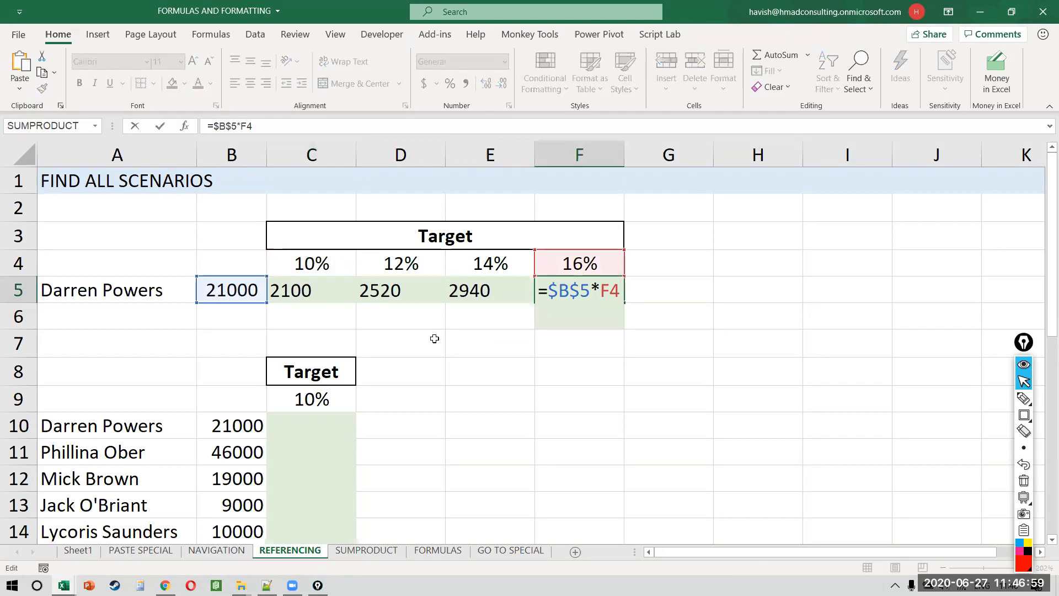
pyautogui.hotkey('ctrl', 'Return')
pyautogui.scroll(-2, 435, 339)
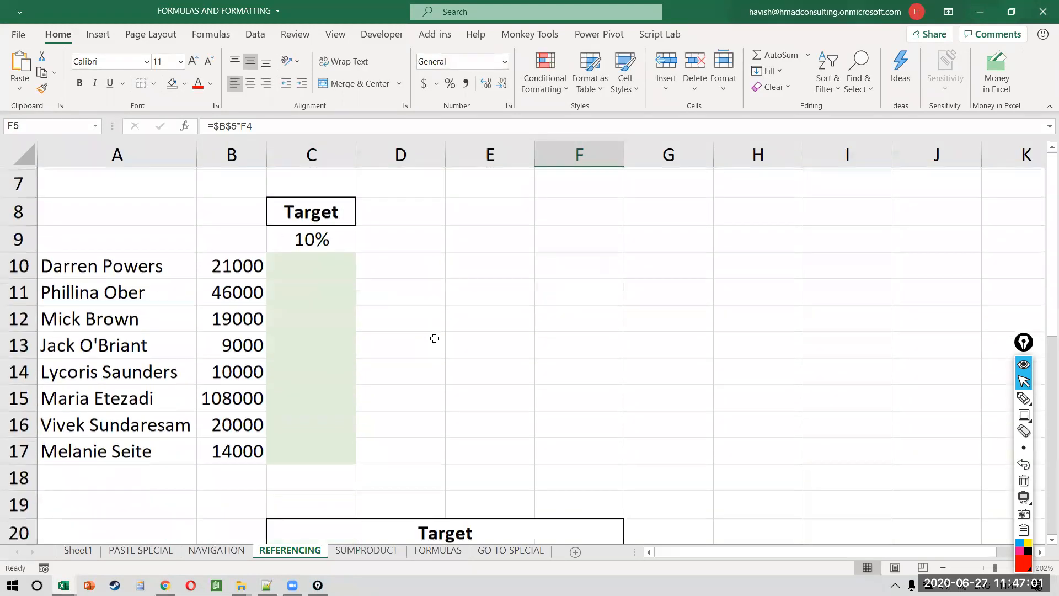
# Step: Enter =B10*$C$9 in C10, locking the 10% rate with F4
pyautogui.click(347, 252)
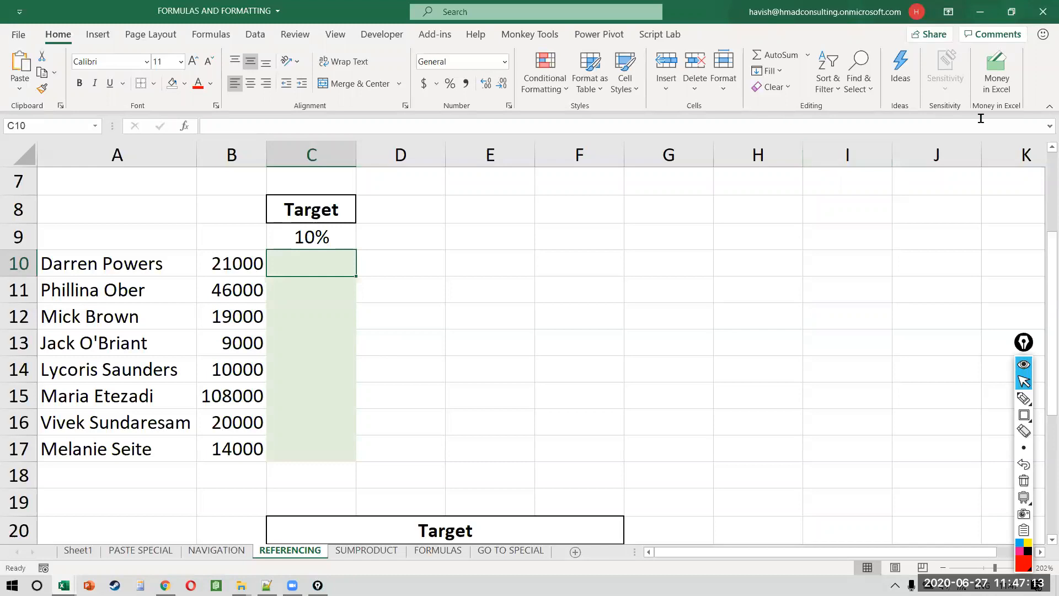
pyautogui.click(308, 306)
pyautogui.press('Up')
pyautogui.press('Up')
pyautogui.write('=')
pyautogui.press('Left')
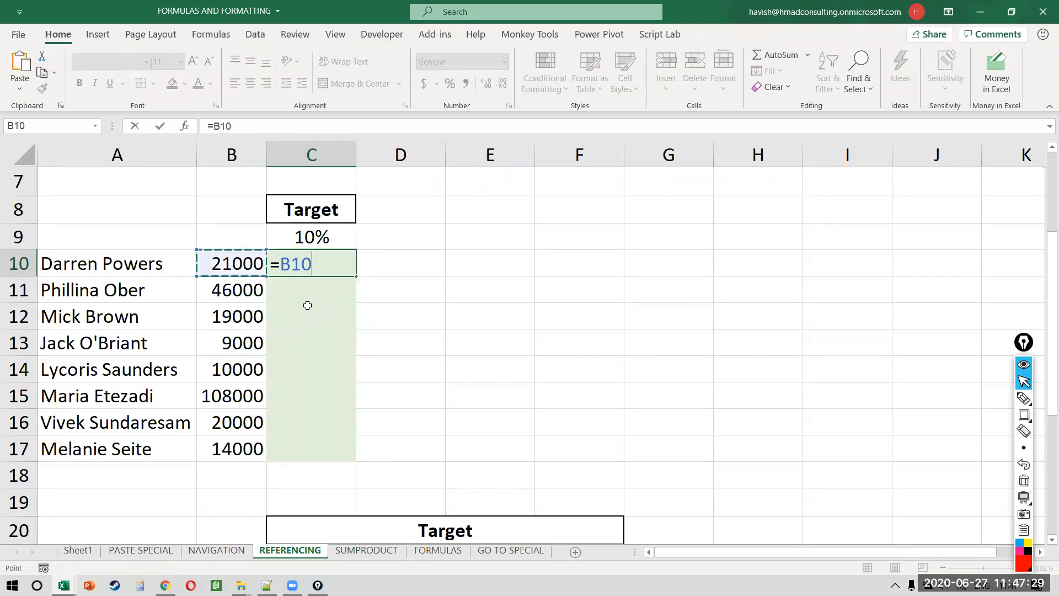
pyautogui.write('*')
pyautogui.press('Up')
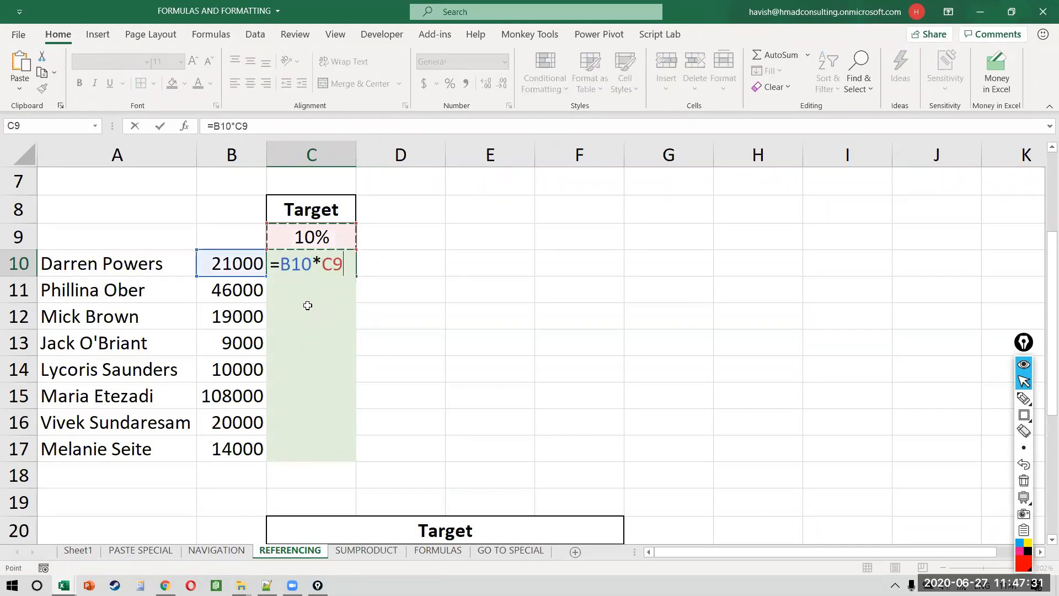
pyautogui.press('F4')
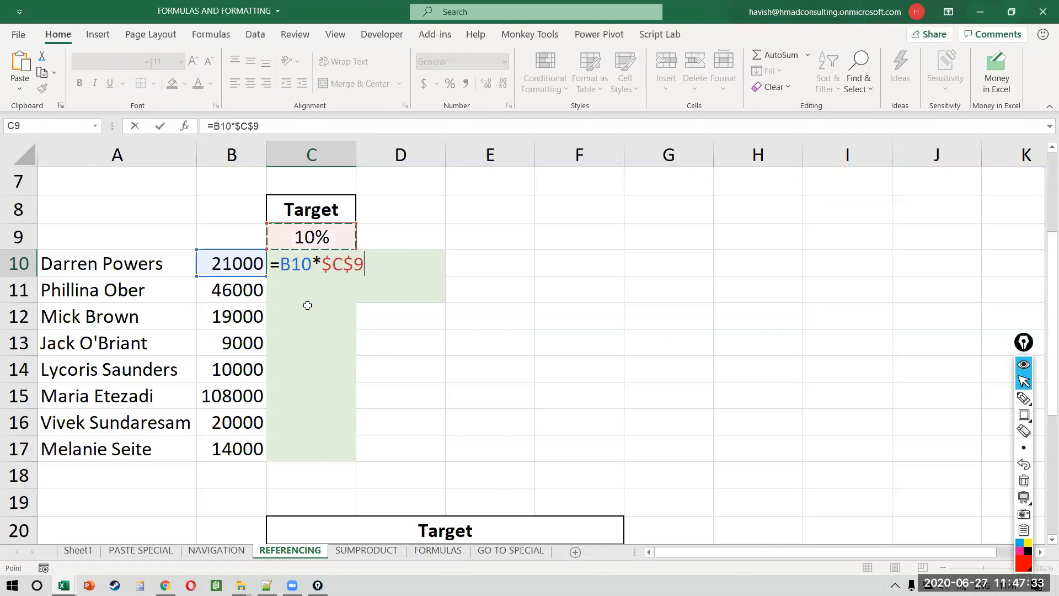
pyautogui.press('Return')
# Step: Fill the formula down C10:C17 and verify the references in C10 to C12
pyautogui.press('Up')
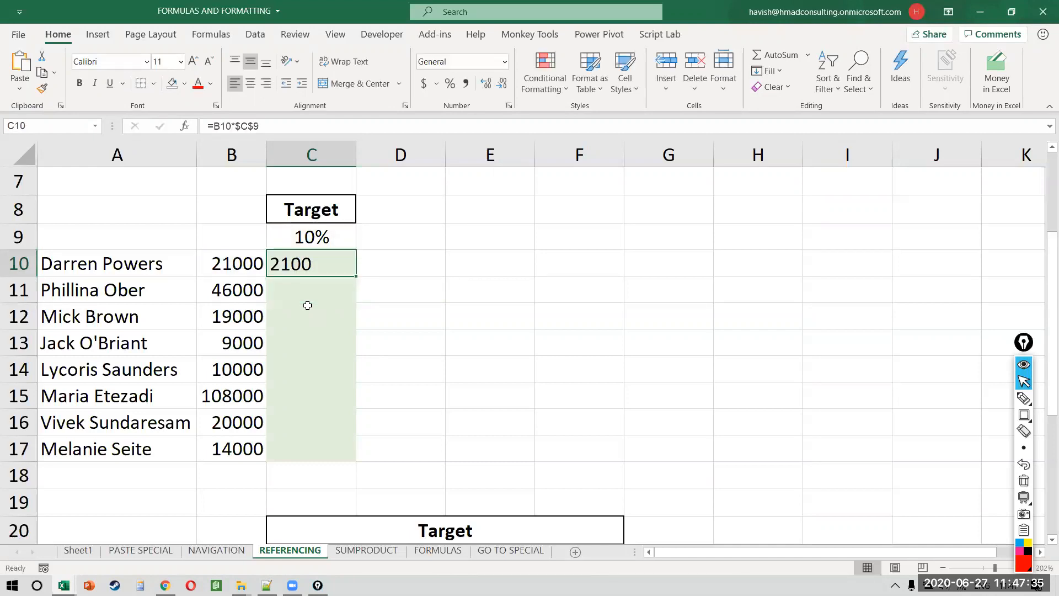
pyautogui.hotkey('shift', 'Down')
pyautogui.hotkey('shift', 'Down')
pyautogui.hotkey('shift', 'Down')
pyautogui.hotkey('shift', 'Down')
pyautogui.hotkey('shift', 'Down')
pyautogui.hotkey('shift', 'Down')
pyautogui.hotkey('shift', 'Down')
pyautogui.hotkey('ctrl', 'd')
pyautogui.press('F2')
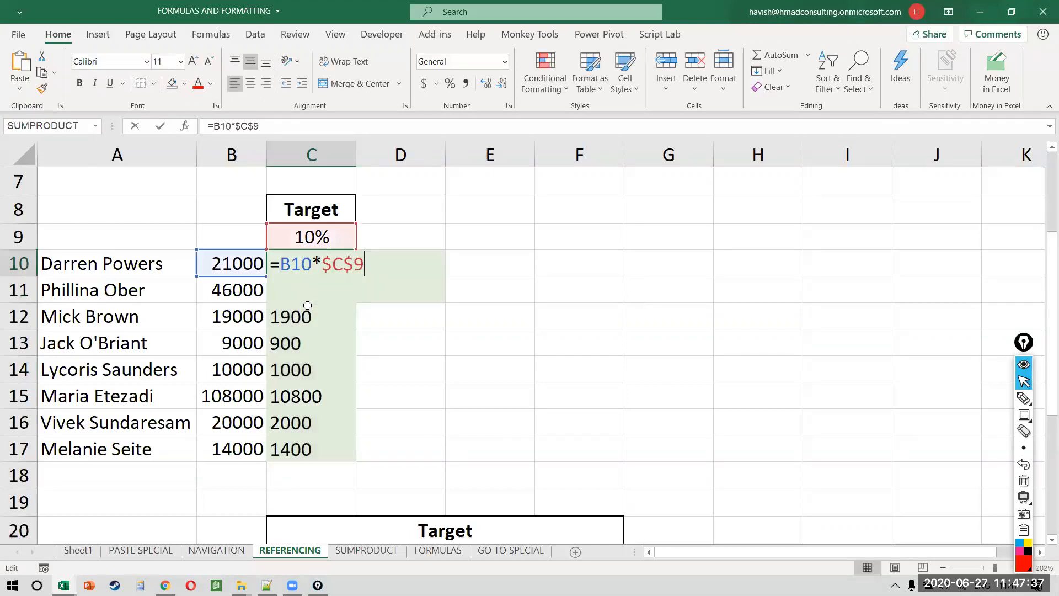
pyautogui.press('Return')
pyautogui.press('F2')
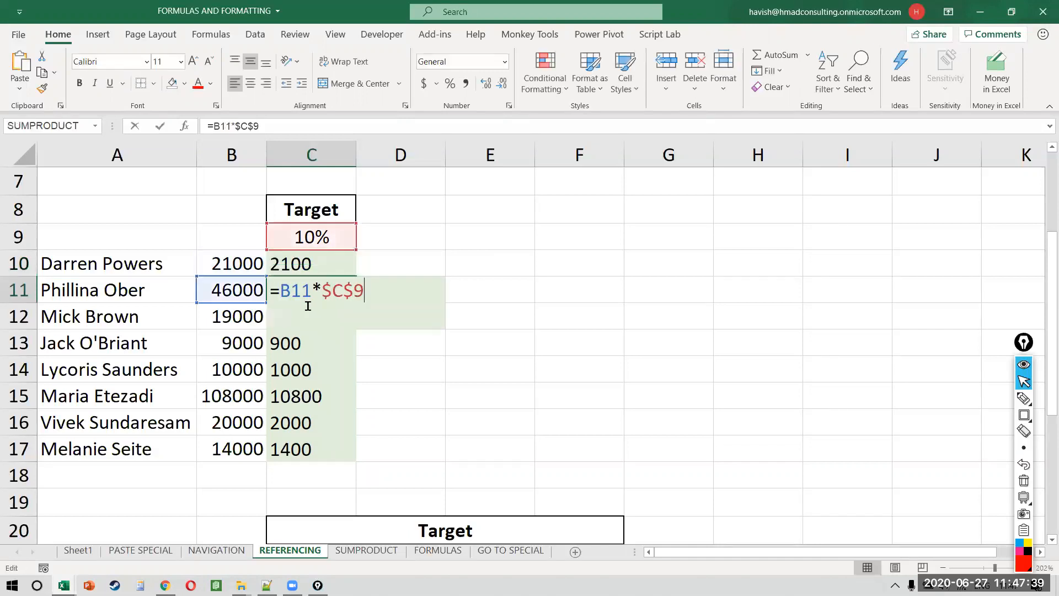
pyautogui.press('Return')
pyautogui.press('F2')
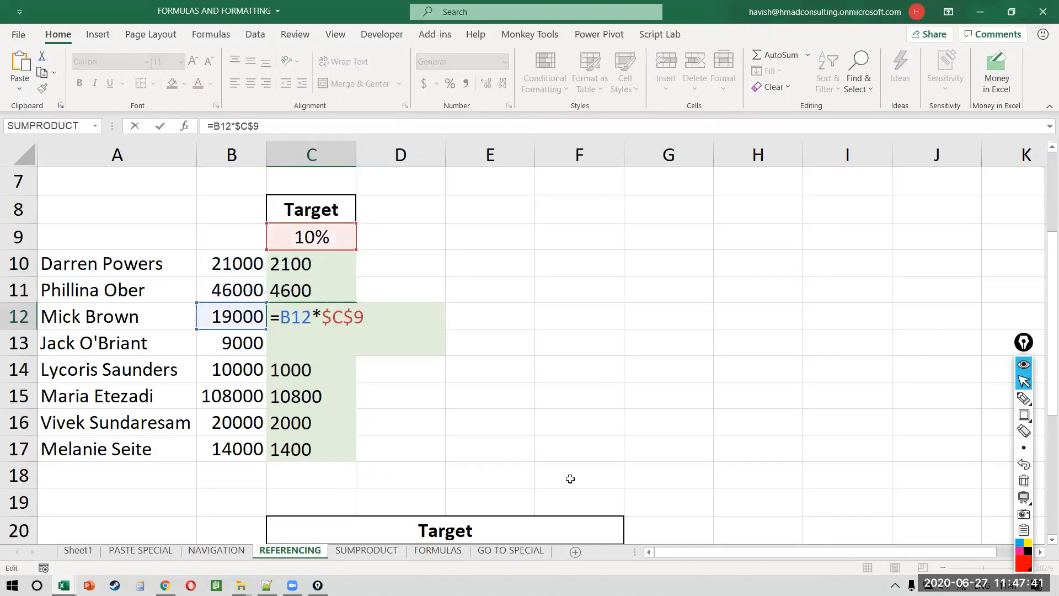
pyautogui.press('Escape')
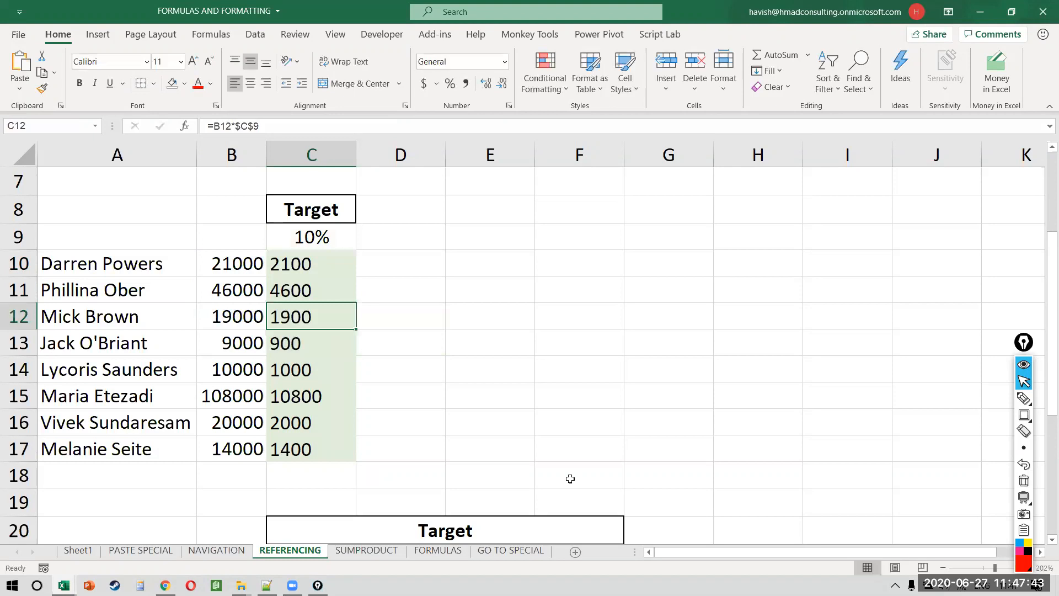
pyautogui.scroll(-3, 570, 479)
pyautogui.scroll(-1, 568, 478)
# Step: Build =B22*C21 in C22, multiplying the 21000 sales figure by the 10% rate
pyautogui.click(326, 232)
pyautogui.scroll(1, 328, 235)
pyautogui.write('=')
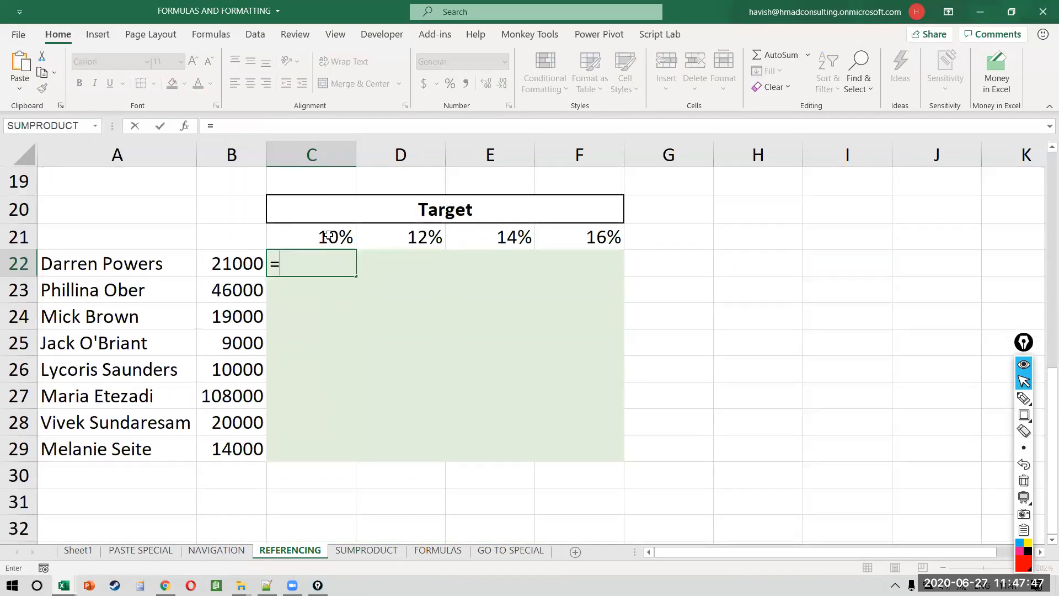
pyautogui.press('Left')
pyautogui.write('*')
pyautogui.click(328, 236)
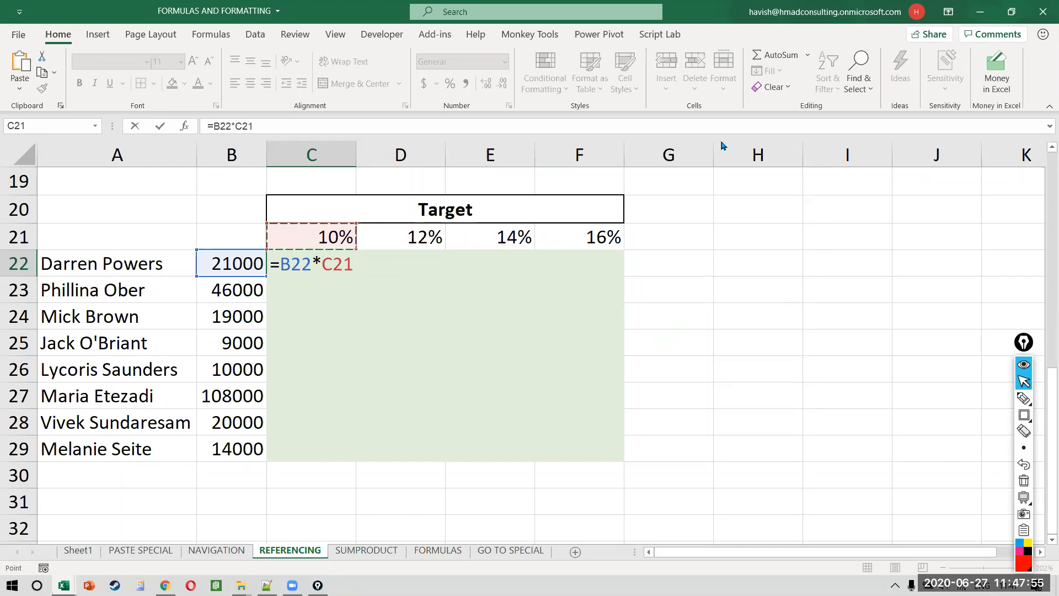
pyautogui.click(711, 88)
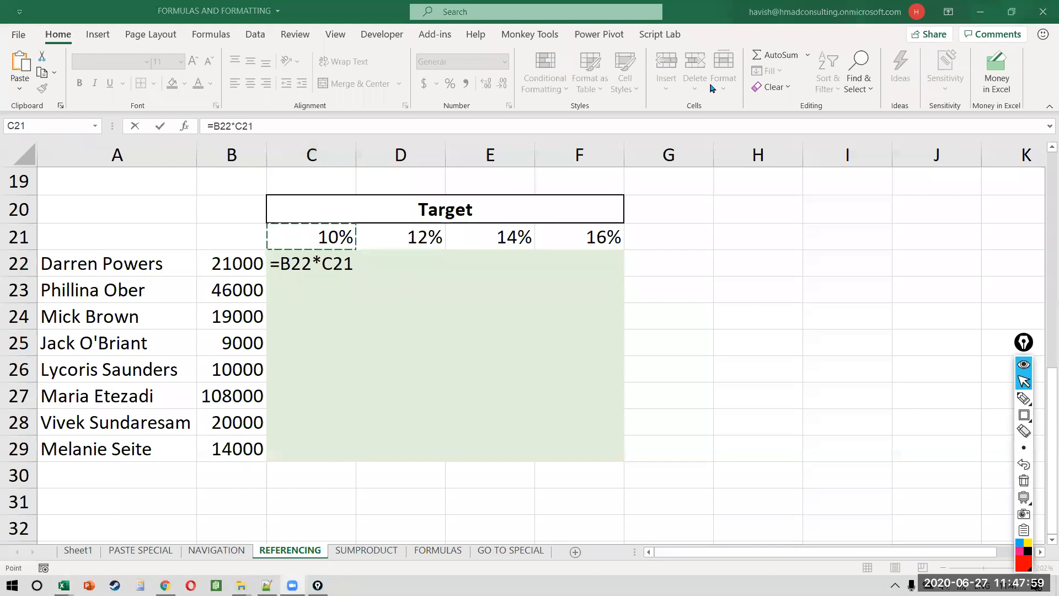
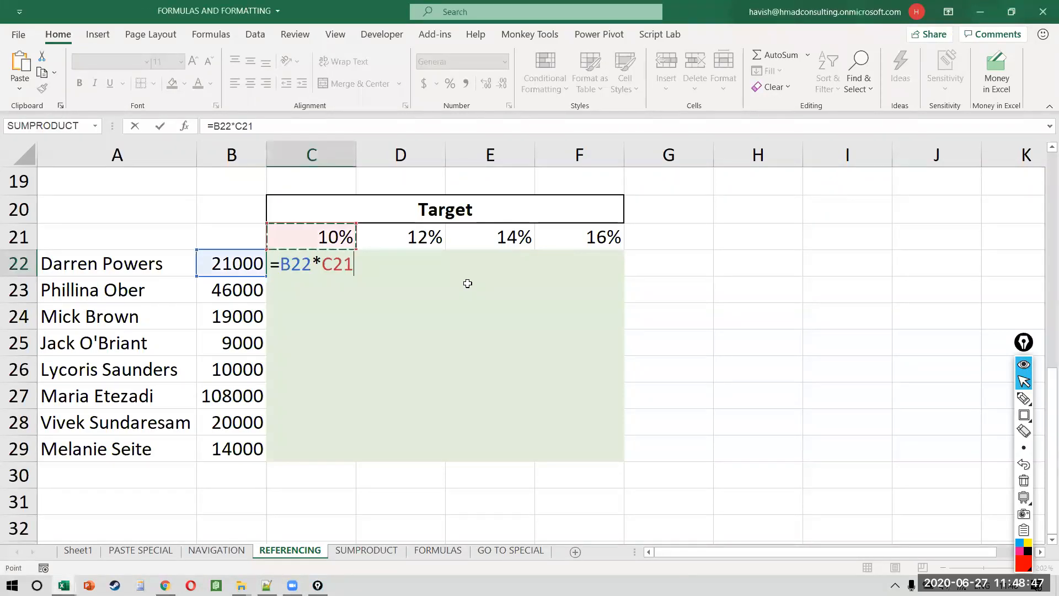
# Step: Re-enter the relative formula =B22*C21 in C22
pyautogui.press('Escape')
pyautogui.write('=')
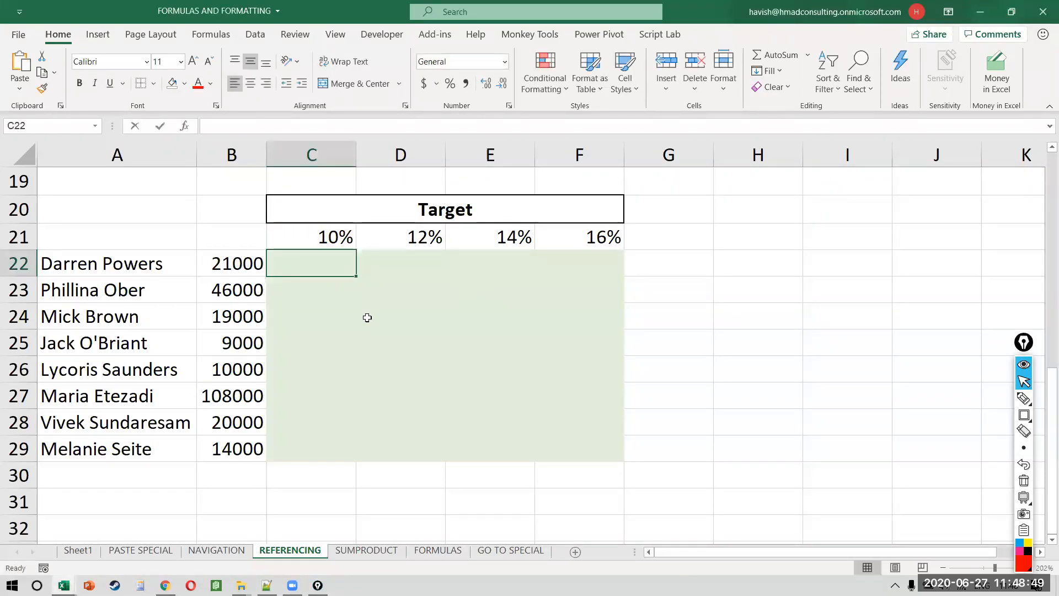
pyautogui.press('Left')
pyautogui.write('*')
pyautogui.press('Up')
pyautogui.press('Return')
# Step: Copy C22's formula and paste it across C22:E25
pyautogui.press('Up')
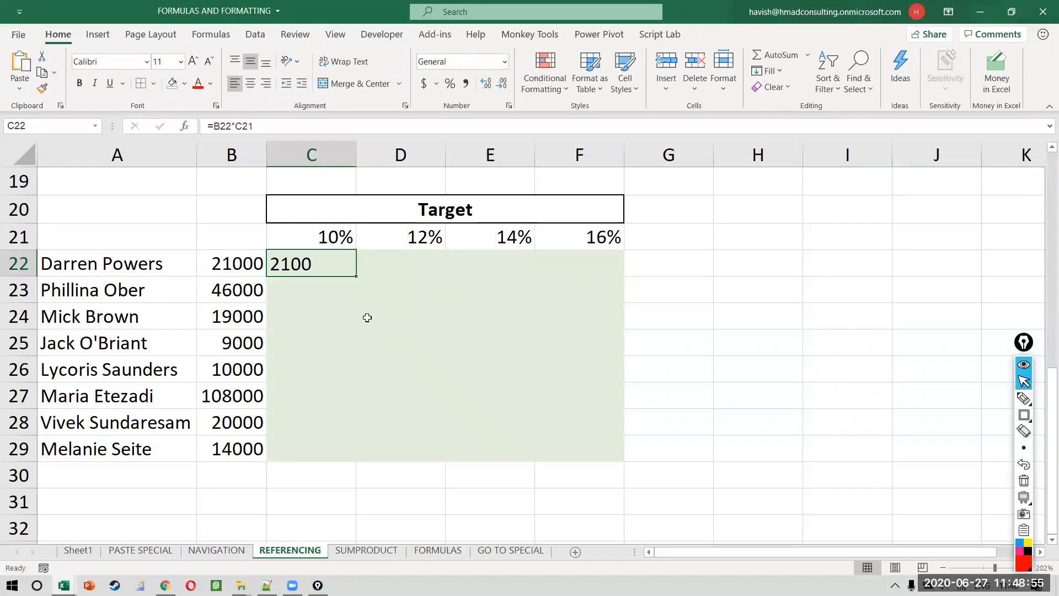
pyautogui.hotkey('ctrl', 'c')
pyautogui.hotkey('shift', 'Down')
pyautogui.hotkey('shift', 'Right')
pyautogui.hotkey('shift', 'Down')
pyautogui.hotkey('shift', 'Down')
pyautogui.hotkey('shift', 'Right')
pyautogui.hotkey('ctrl', 'v')
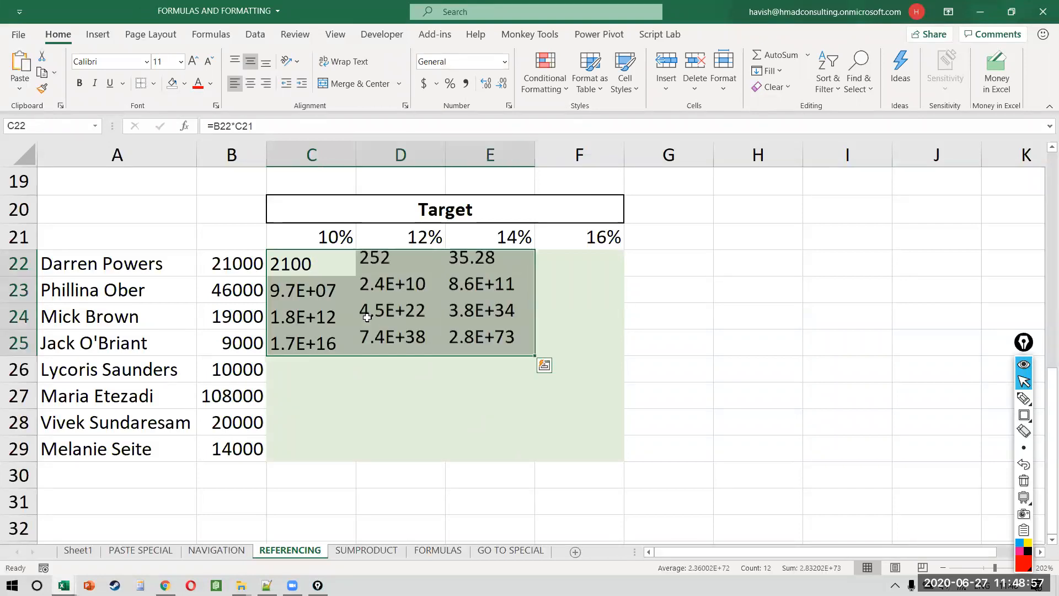
# Step: Inspect E25's formula, which has drifted to =D25*E24 and shows 2.8E+73
pyautogui.press('Right')
pyautogui.press('Down')
pyautogui.press('Right')
pyautogui.press('Down')
pyautogui.press('Down')
pyautogui.press('F2')
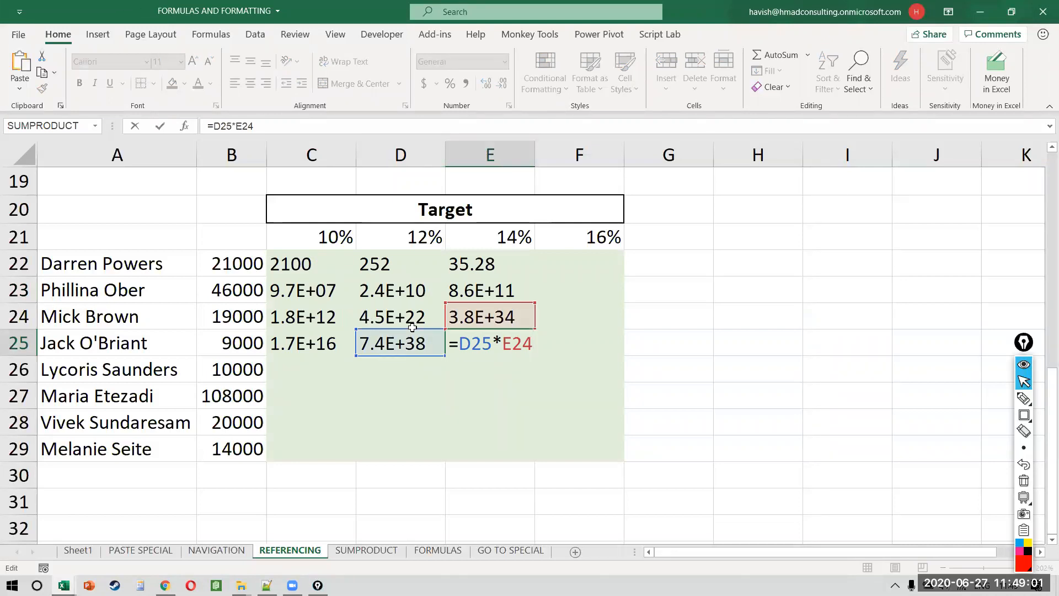
# Step: Box the 9000 sales in B25 and the 14% rate in E21 that E25 should use, leaving E25 unchanged
pyautogui.hotkey('ctrl', 'shift', 'r')
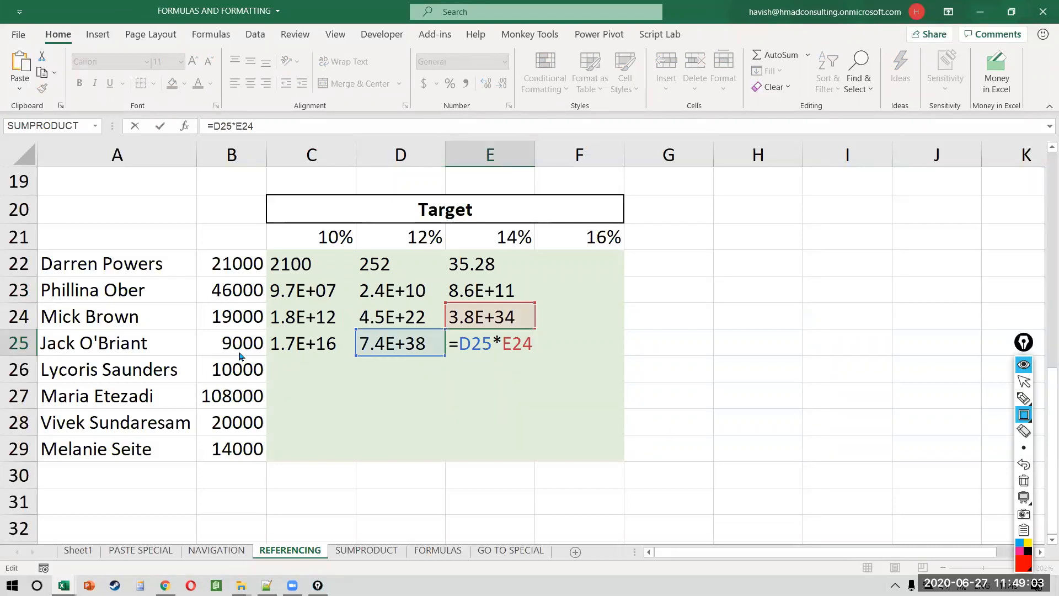
pyautogui.moveTo(192, 328); pyautogui.dragTo(276, 355)
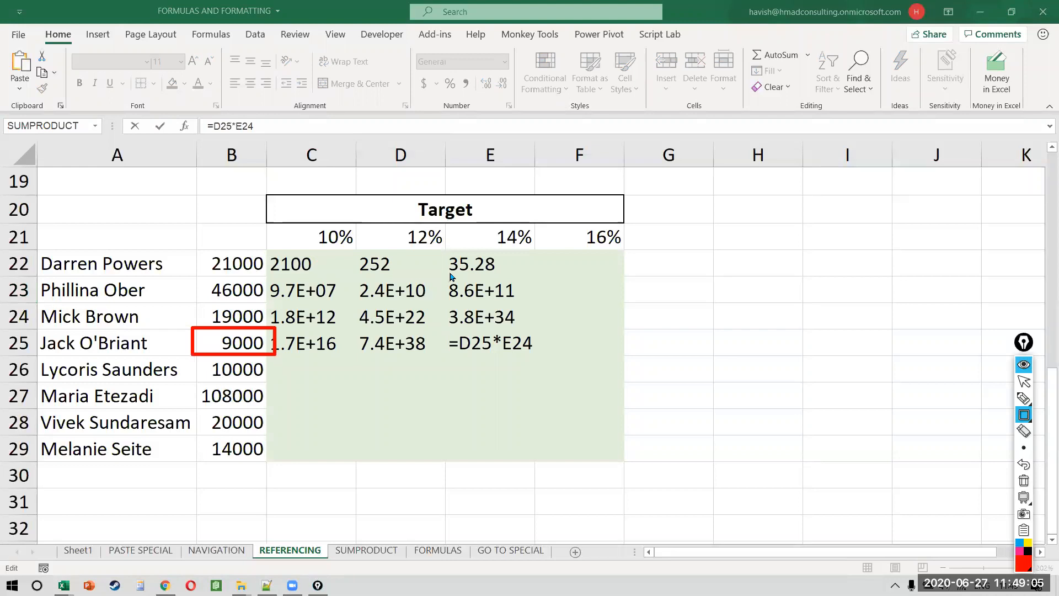
pyautogui.moveTo(445, 218); pyautogui.dragTo(534, 254)
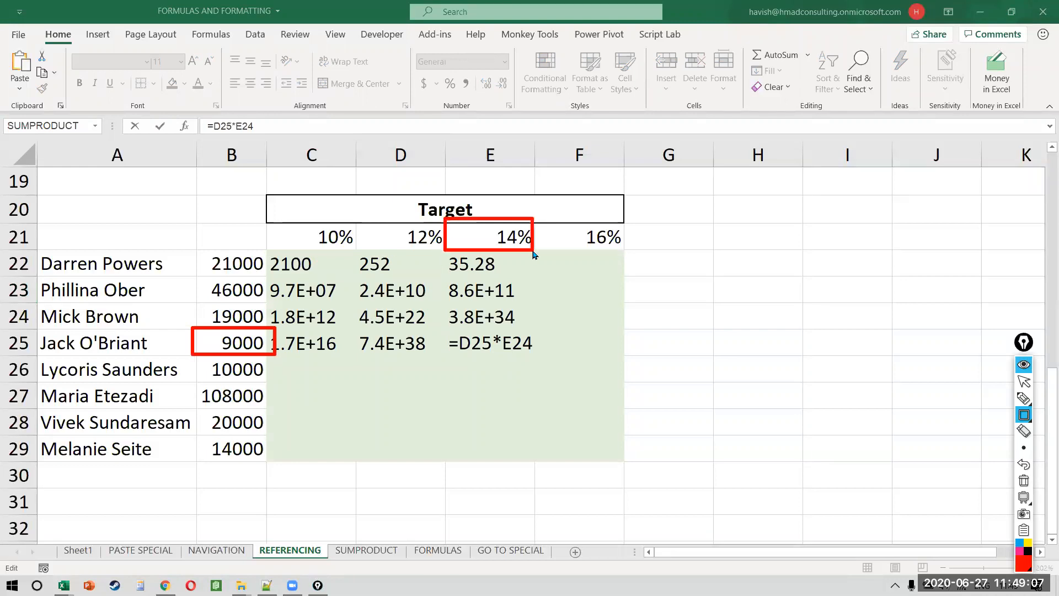
pyautogui.hotkey('ctrl', 'shift', '7')
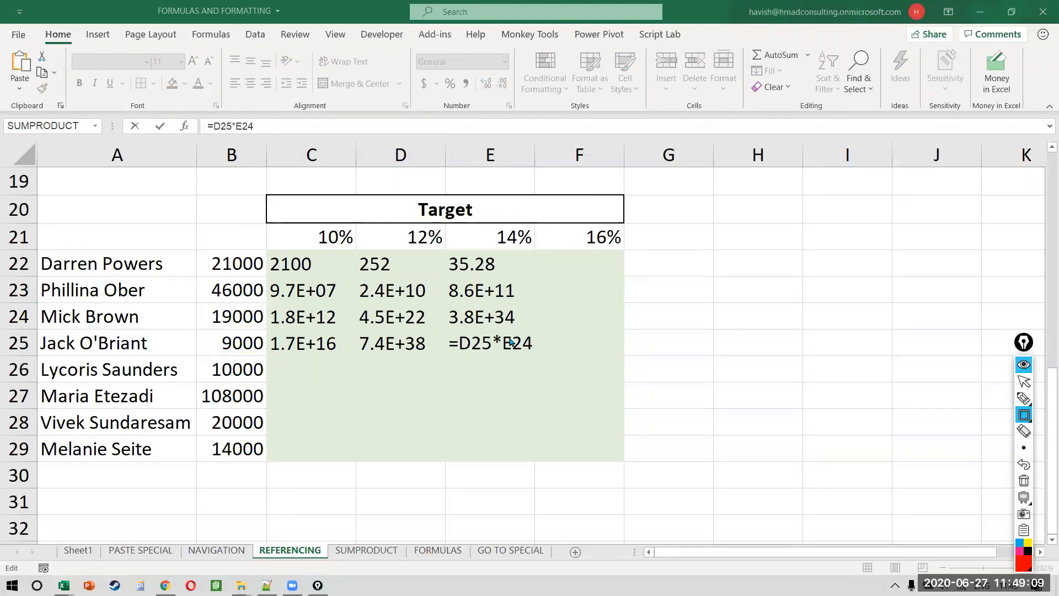
pyautogui.moveTo(446, 227); pyautogui.dragTo(540, 249)
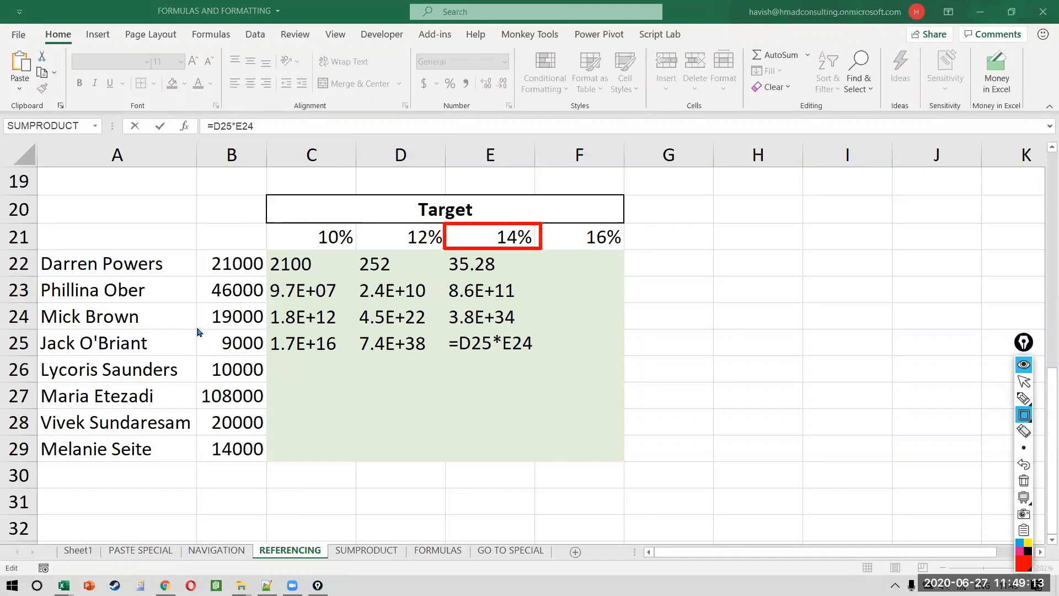
pyautogui.moveTo(195, 328); pyautogui.dragTo(268, 354)
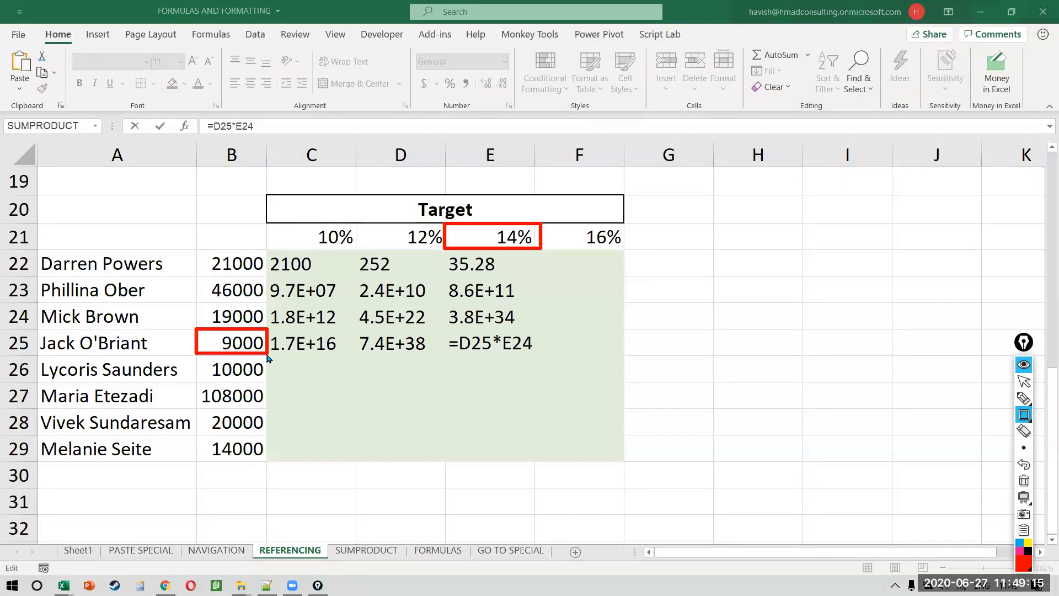
pyautogui.hotkey('ctrl', 'shift', '2')
pyautogui.click(519, 348)
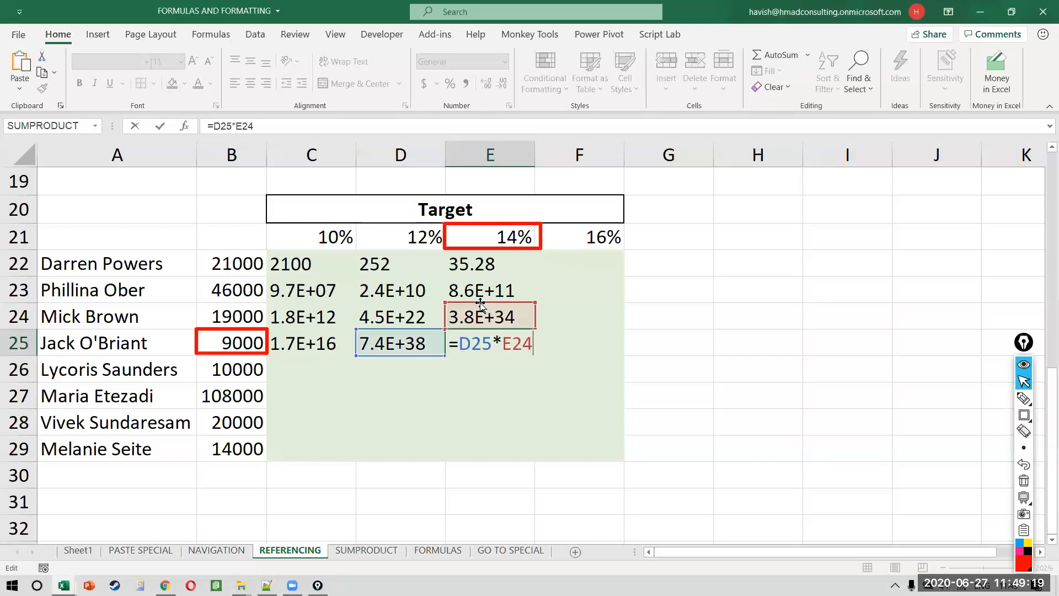
pyautogui.hotkey('ctrl', 'shift', '7')
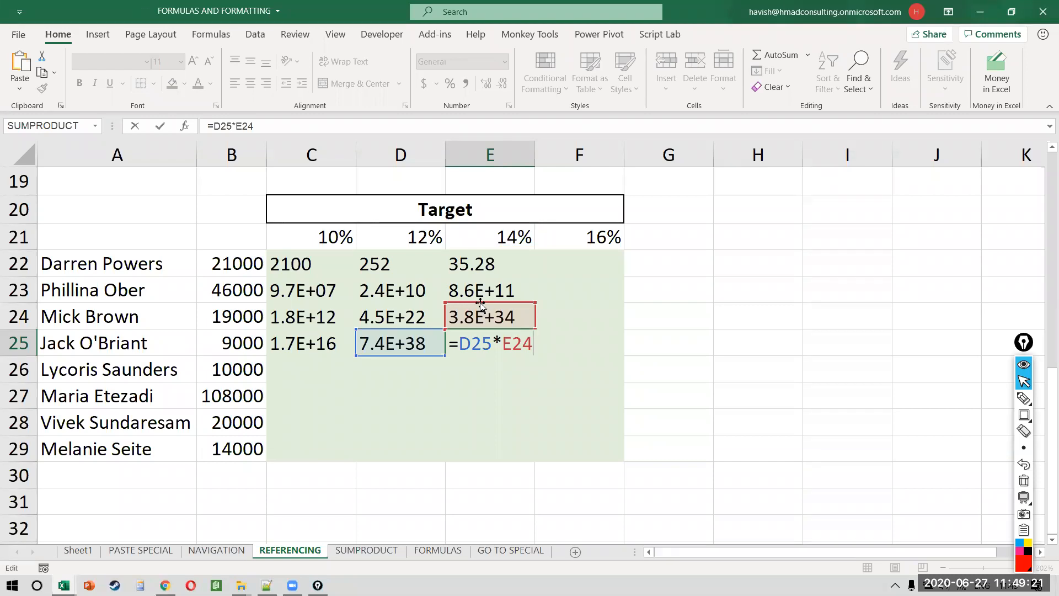
pyautogui.hotkey('ctrl', 'Return')
pyautogui.hotkey('ctrl', 'shift', 'l')
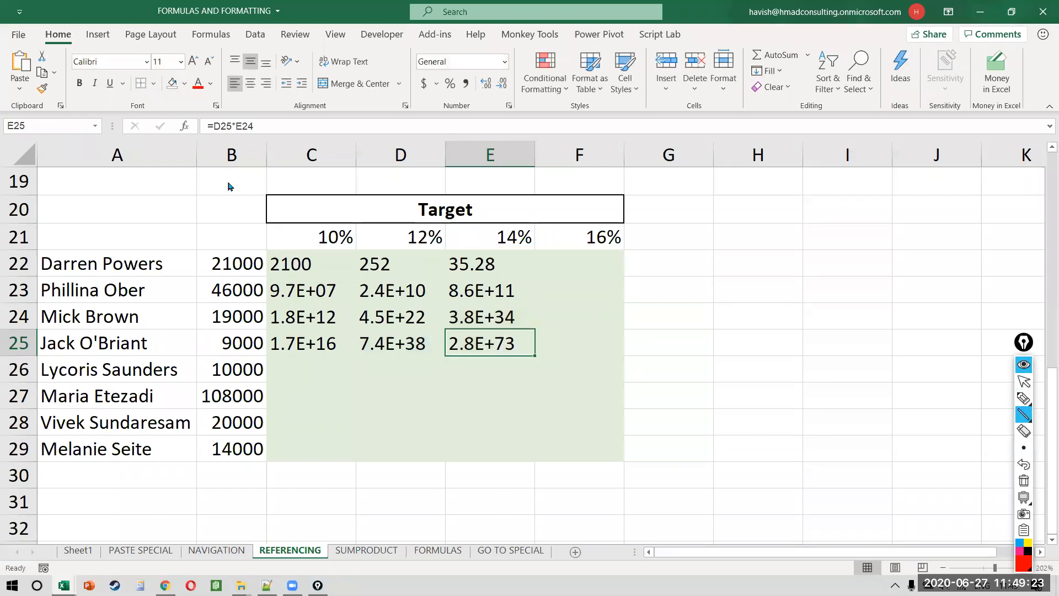
pyautogui.moveTo(221, 162)
pyautogui.mouseDown()
pyautogui.moveTo(209, 290)
pyautogui.moveTo(215, 508)
pyautogui.mouseUp()
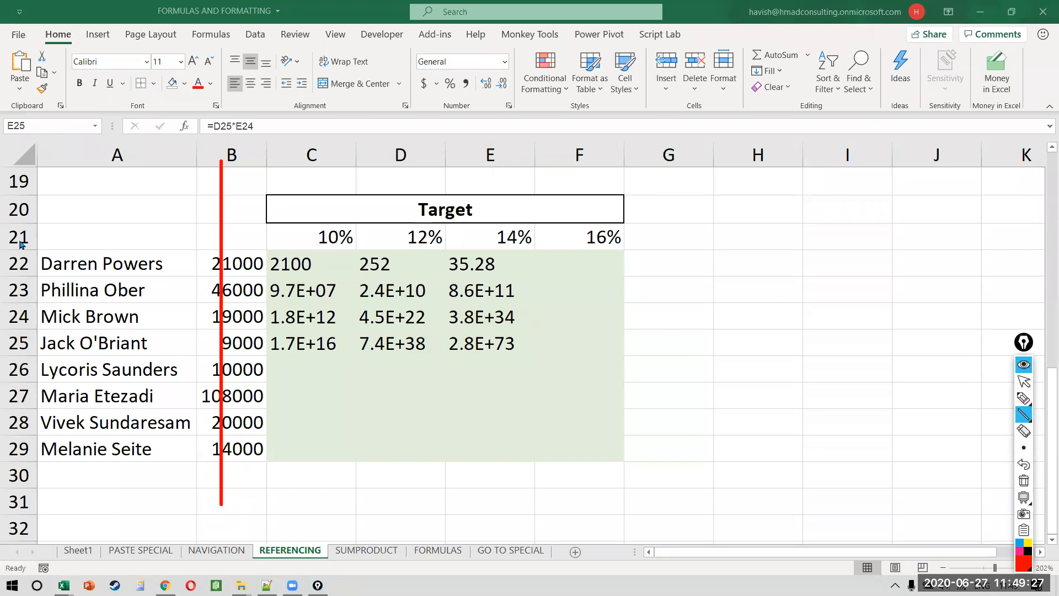
pyautogui.moveTo(18, 240); pyautogui.dragTo(299, 240)
pyautogui.moveTo(385, 259); pyautogui.dragTo(738, 274)
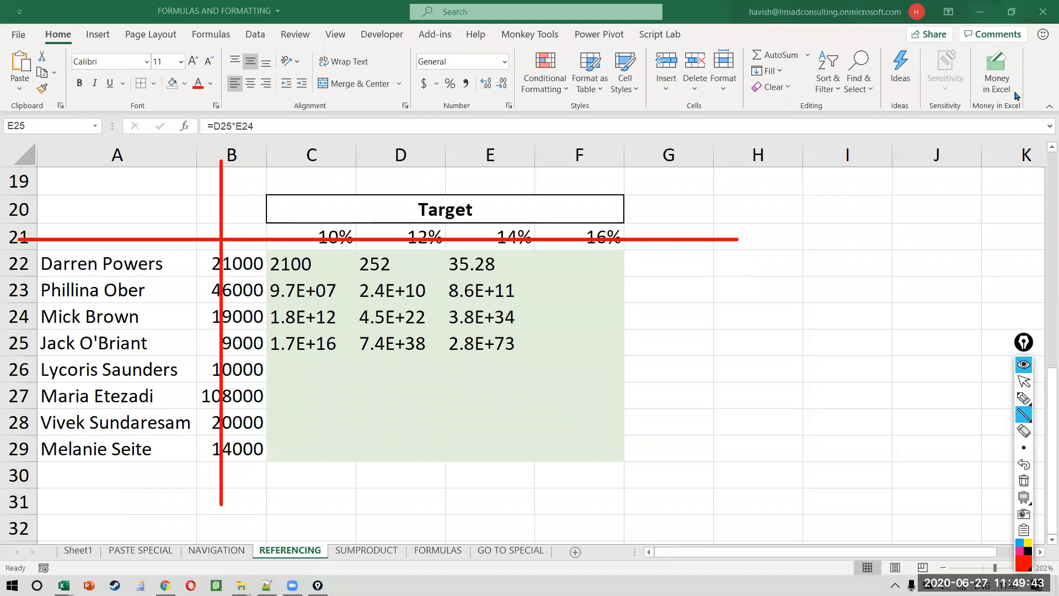
pyautogui.hotkey('ctrl', 'shift', '2')
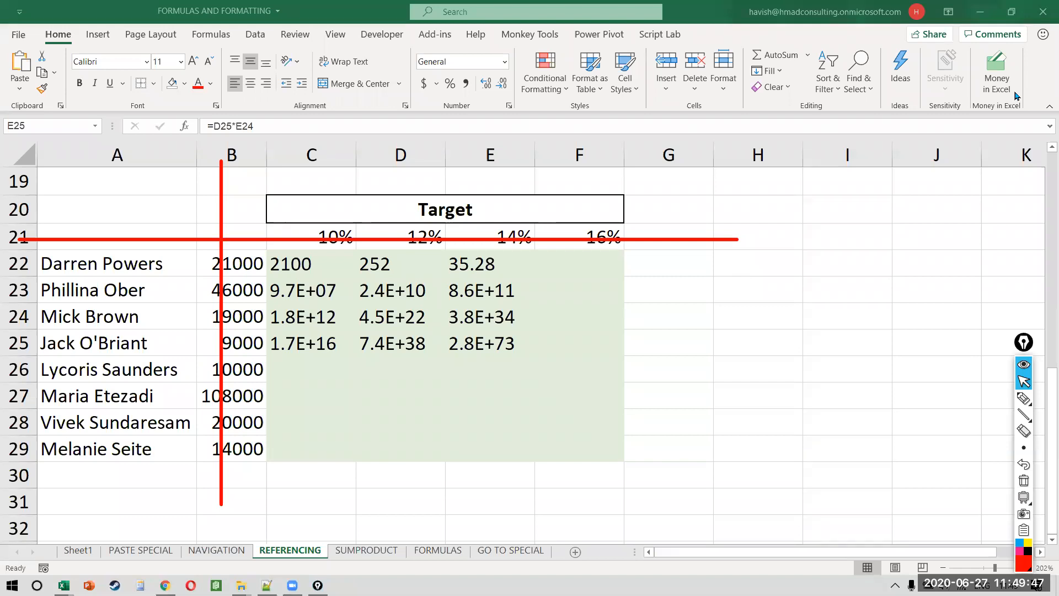
pyautogui.click(405, 294)
pyautogui.click(404, 294)
pyautogui.press('Left')
pyautogui.press('Up')
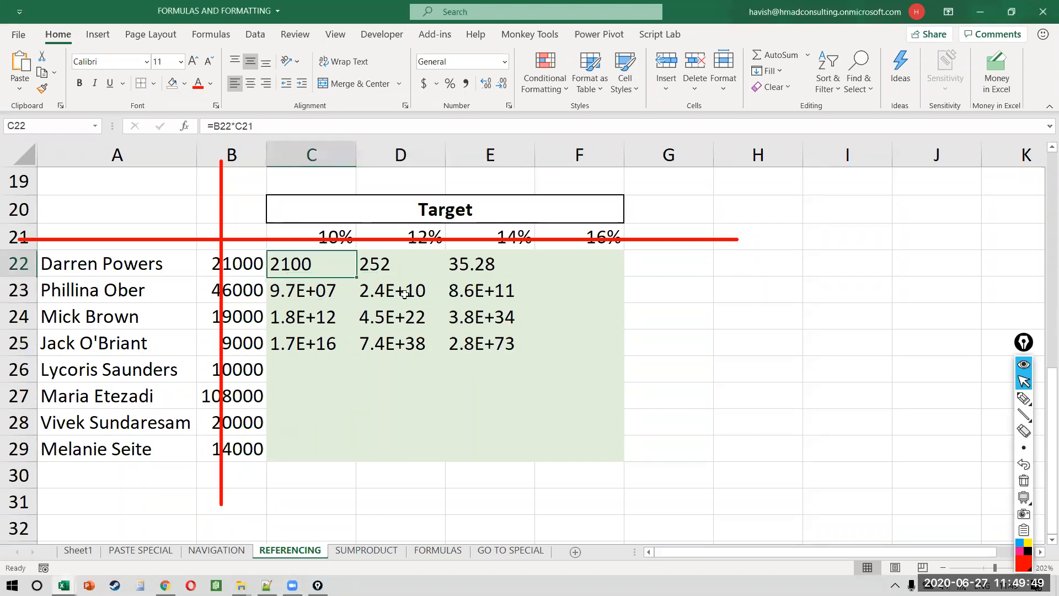
# Step: Clear the runaway results from C22:E25
pyautogui.hotkey('ctrl', 'shift', 'Down')
pyautogui.hotkey('ctrl', 'shift', 'Right')
pyautogui.press('Delete')
pyautogui.press('Down')
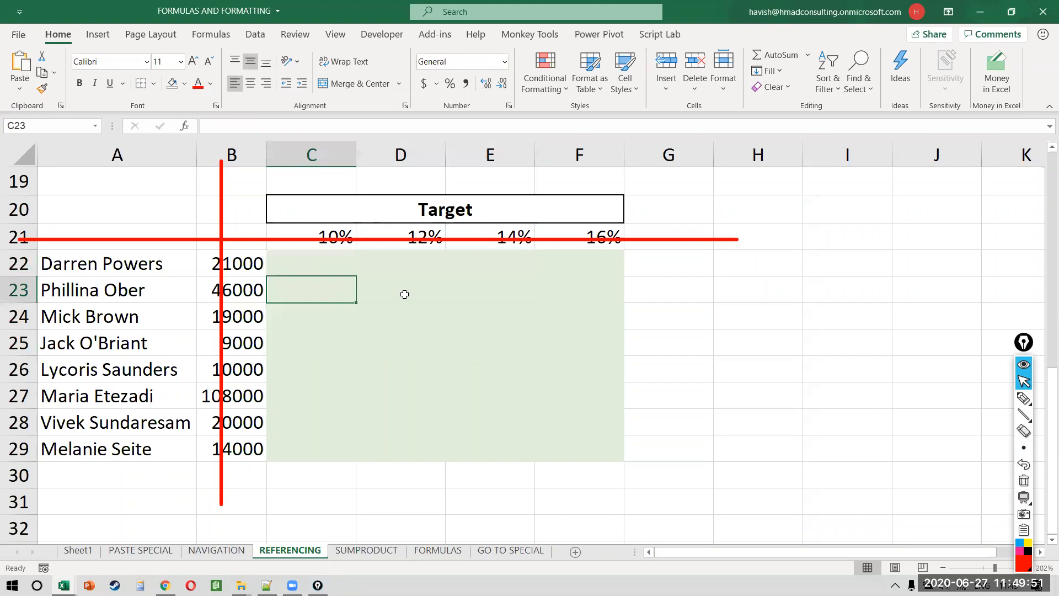
pyautogui.press('Up')
# Step: Enter =$B22*C$21 in C22, anchoring column B and row 21 with F4
pyautogui.write('=')
pyautogui.press('Left')
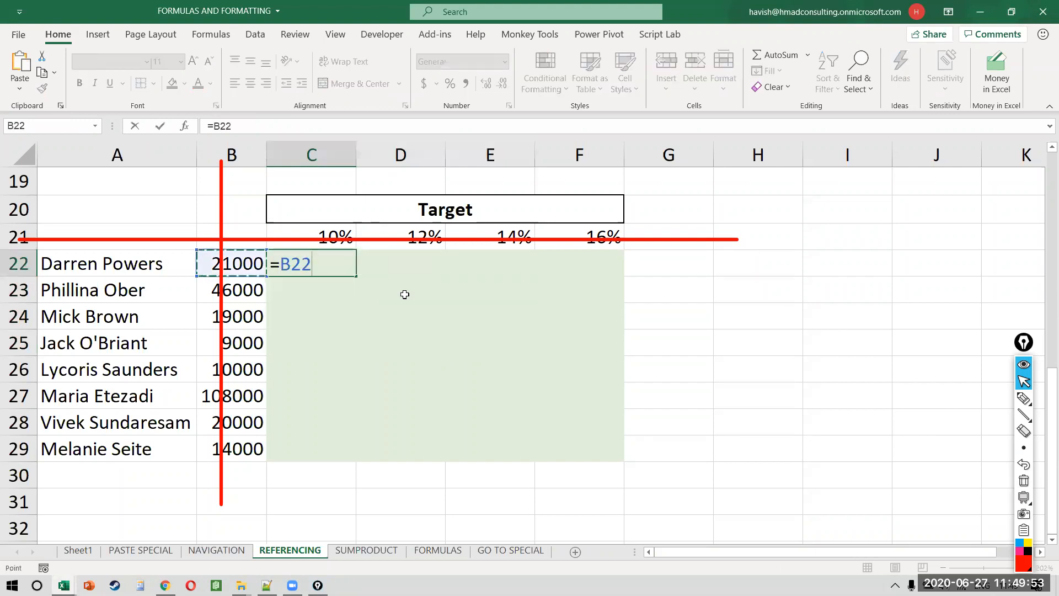
pyautogui.press('F4')
pyautogui.press('F4')
pyautogui.press('F4')
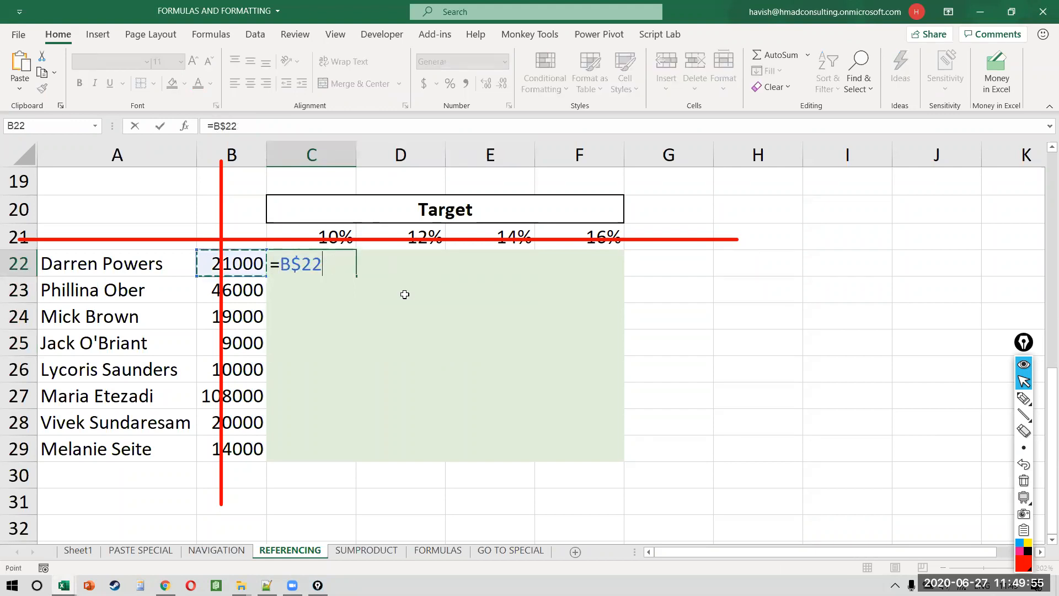
pyautogui.write('*')
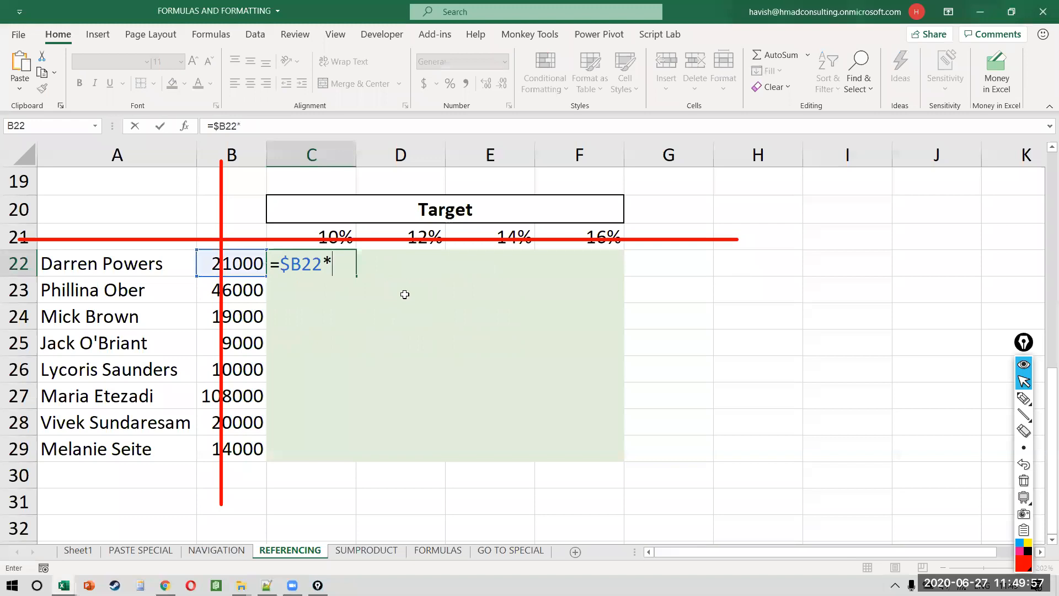
pyautogui.press('Up')
pyautogui.press('F4')
pyautogui.press('F4')
pyautogui.press('F4')
pyautogui.press('F4')
pyautogui.press('F4')
pyautogui.press('F4')
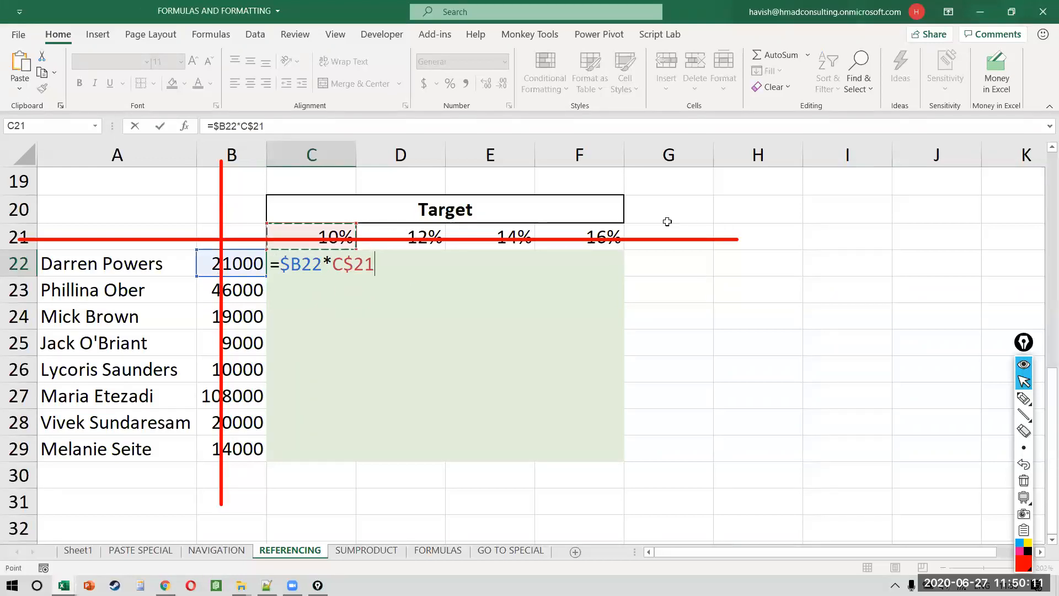
pyautogui.hotkey('ctrl', 'Return')
# Step: Fill the formula down and across C22:F29 with Ctrl+D and Ctrl+R
pyautogui.hotkey('shift', 'Right')
pyautogui.hotkey('shift', 'Right')
pyautogui.hotkey('shift', 'Right')
pyautogui.hotkey('shift', 'Down')
pyautogui.hotkey('shift', 'Down')
pyautogui.hotkey('shift', 'Down')
pyautogui.hotkey('shift', 'Down')
pyautogui.hotkey('shift', 'Down')
pyautogui.hotkey('shift', 'Down')
pyautogui.hotkey('shift', 'Down')
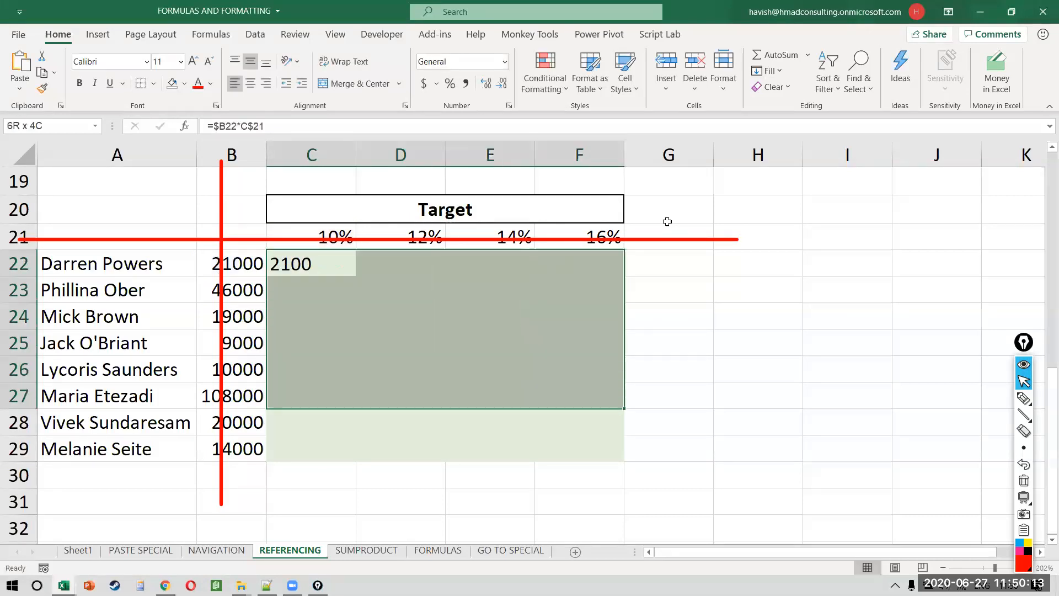
pyautogui.hotkey('ctrl', 'd')
pyautogui.hotkey('ctrl', 'r')
# Step: Check the mixed-reference formulas in E25, F27 and C22
pyautogui.press('Right')
pyautogui.press('Down')
pyautogui.press('Right')
pyautogui.press('Down')
pyautogui.press('Down')
pyautogui.press('F2')
pyautogui.press('Escape')
pyautogui.press('Right')
pyautogui.press('Down')
pyautogui.press('Down')
pyautogui.press('F2')
pyautogui.press('Escape')
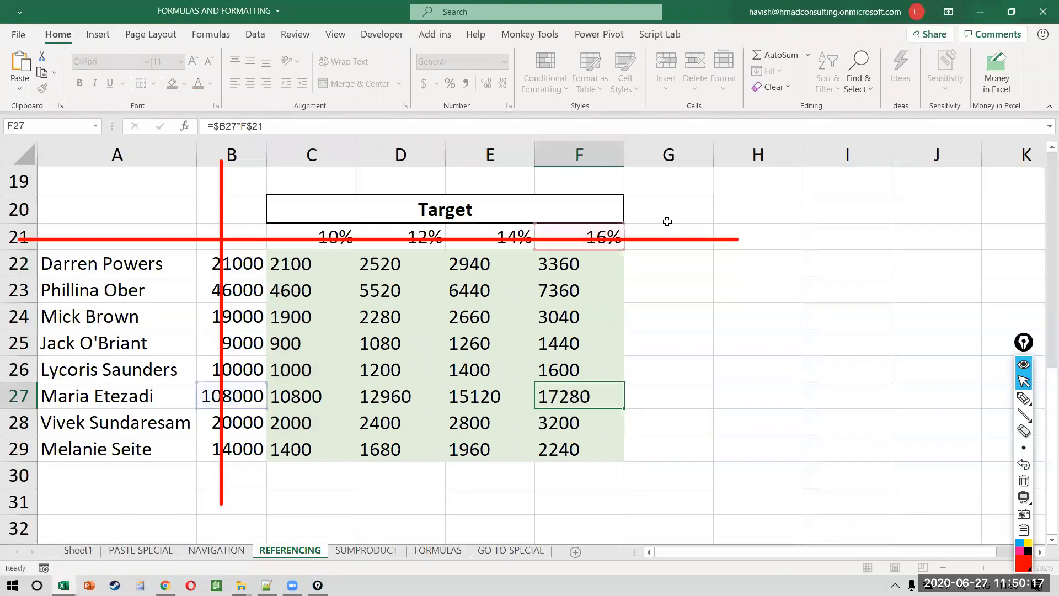
pyautogui.press('Left')
pyautogui.press('Left')
pyautogui.press('Left')
pyautogui.press('Up')
pyautogui.press('Up')
pyautogui.press('Up')
pyautogui.press('Up')
pyautogui.press('Up')
pyautogui.press('F2')
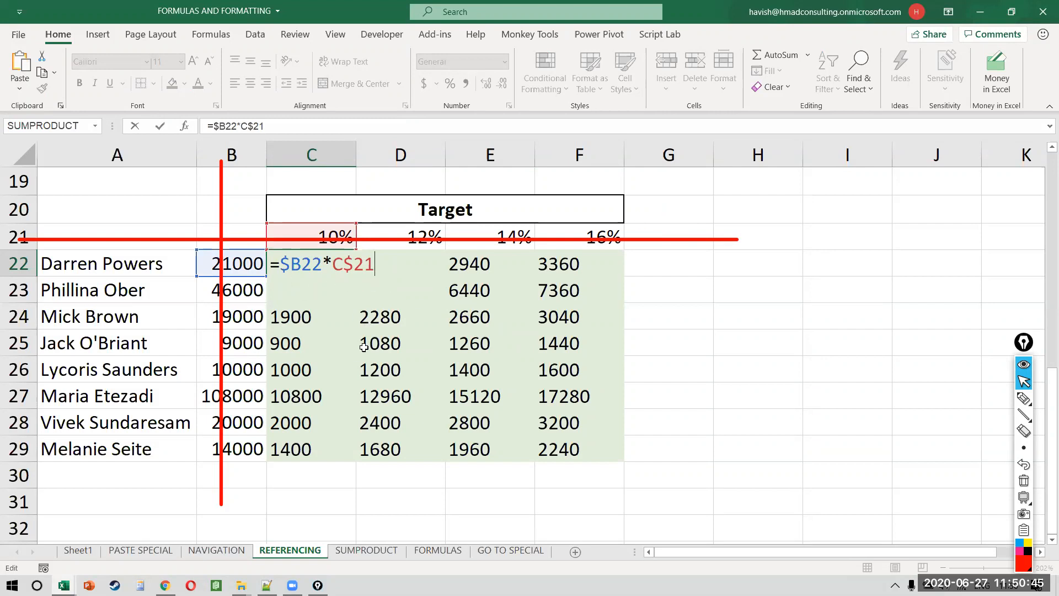
# Step: Leave C22's formula unchanged and switch to the SUMPRODUCT sheet with Ctrl+PgDn
pyautogui.hotkey('ctrl', 'Return')
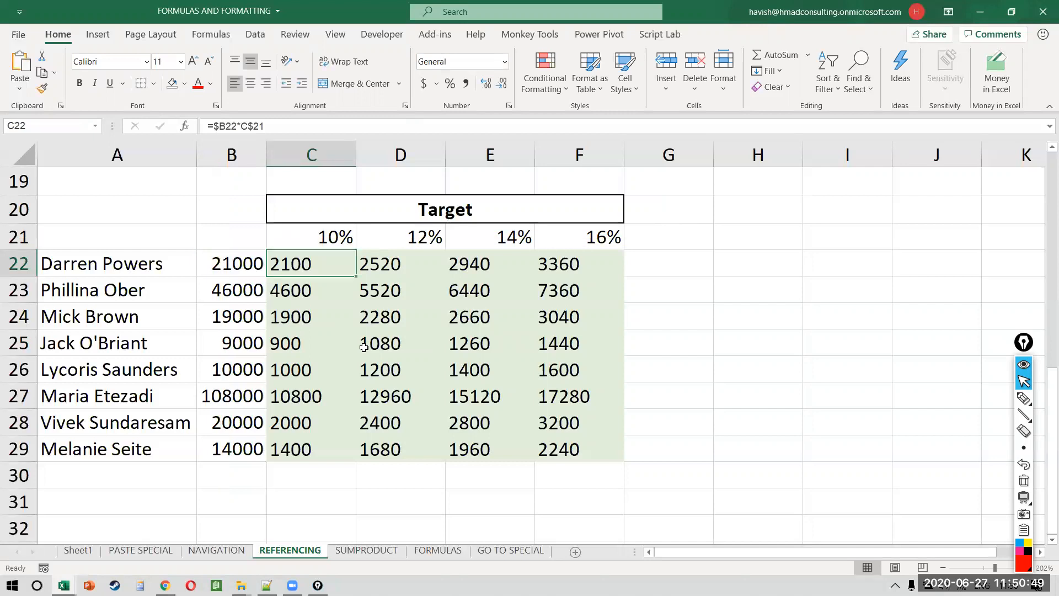
pyautogui.hotkey('ctrl', 'pagedown')
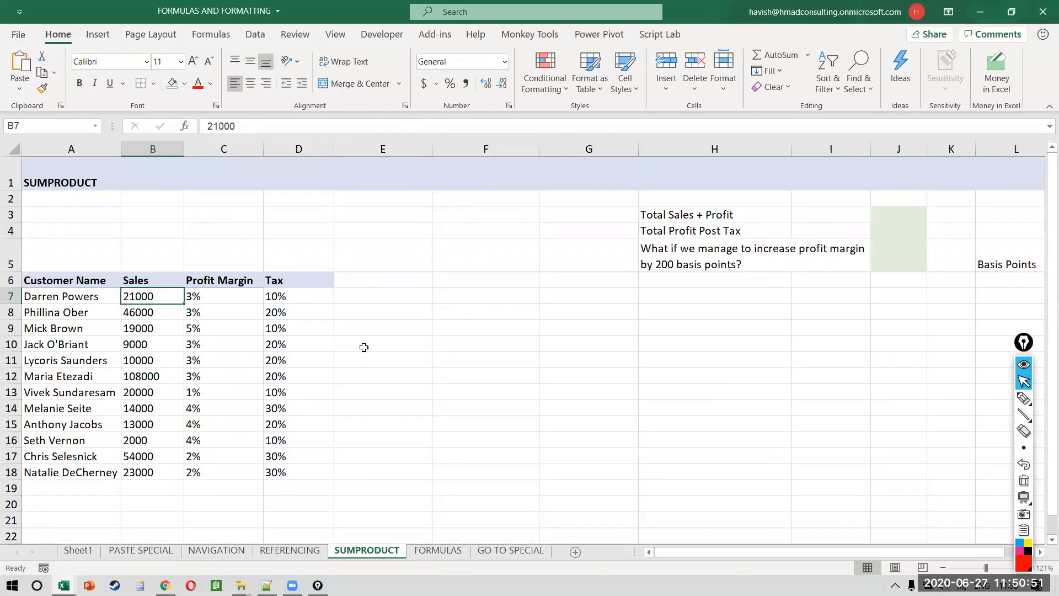
# Step: Delete the empty column F and the Basis Points columns K and L
pyautogui.click(419, 326)
pyautogui.click(492, 326)
pyautogui.hotkey('ctrl', 'space')
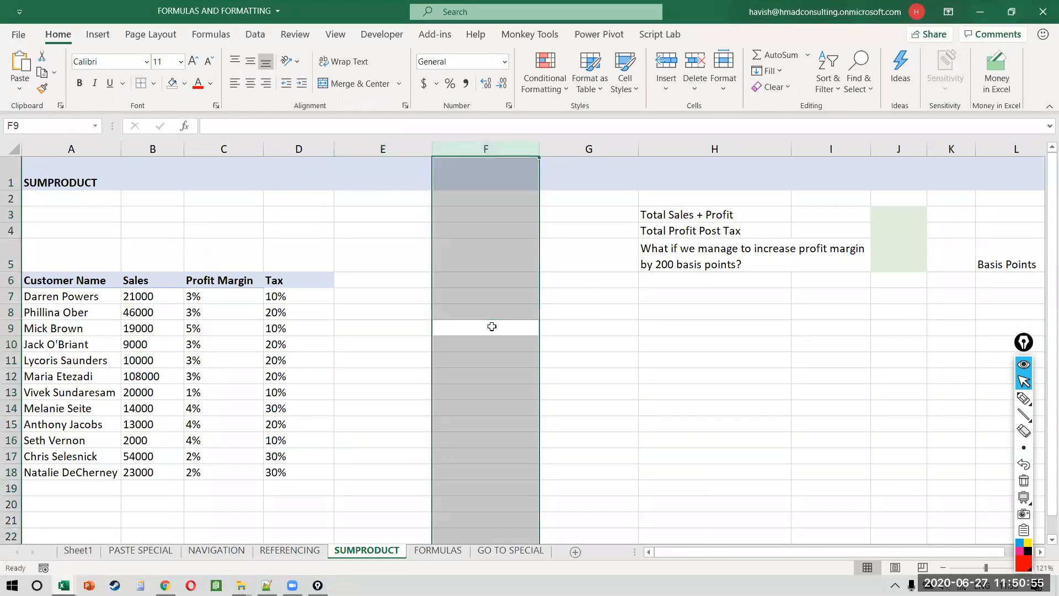
pyautogui.hotkey('ctrl', '-')
pyautogui.press('Right')
pyautogui.press('Right')
pyautogui.press('Right')
pyautogui.press('Right')
pyautogui.press('Right')
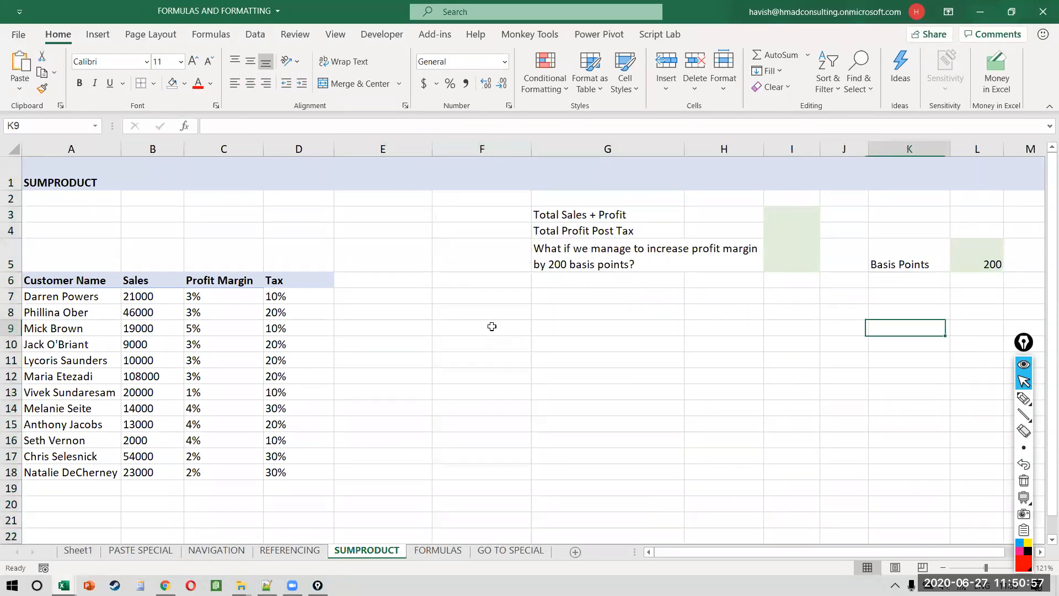
pyautogui.hotkey('shift', 'Right')
pyautogui.hotkey('ctrl', 'space')
pyautogui.hotkey('ctrl', '-')
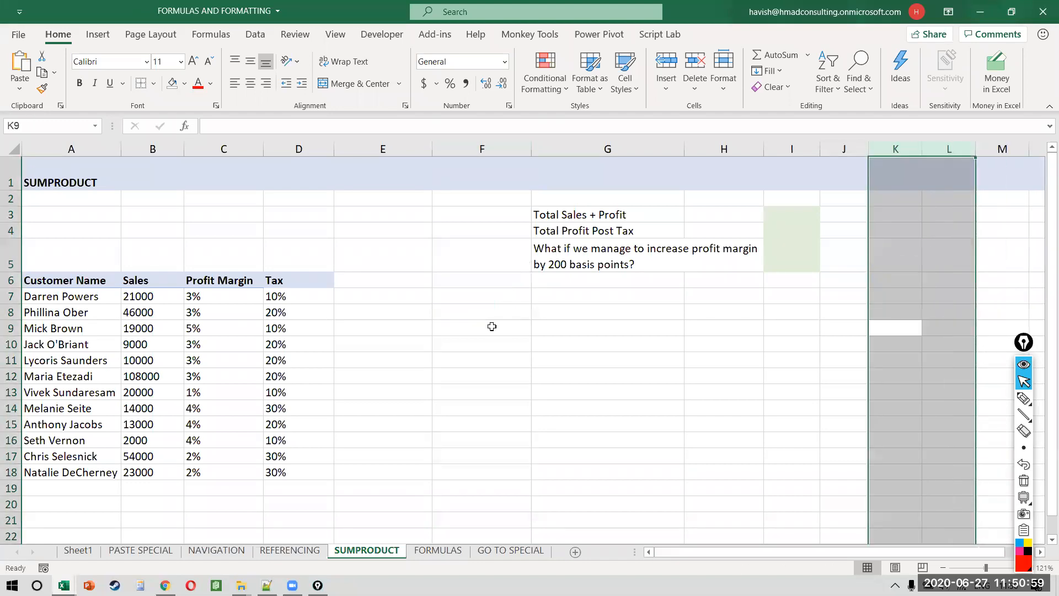
# Step: Delete the remaining empty column F to close the gap in the table
pyautogui.click(479, 324)
pyautogui.hotkey('ctrl', 'space')
pyautogui.hotkey('ctrl', '-')
pyautogui.press('Left')
pyautogui.press('Left')
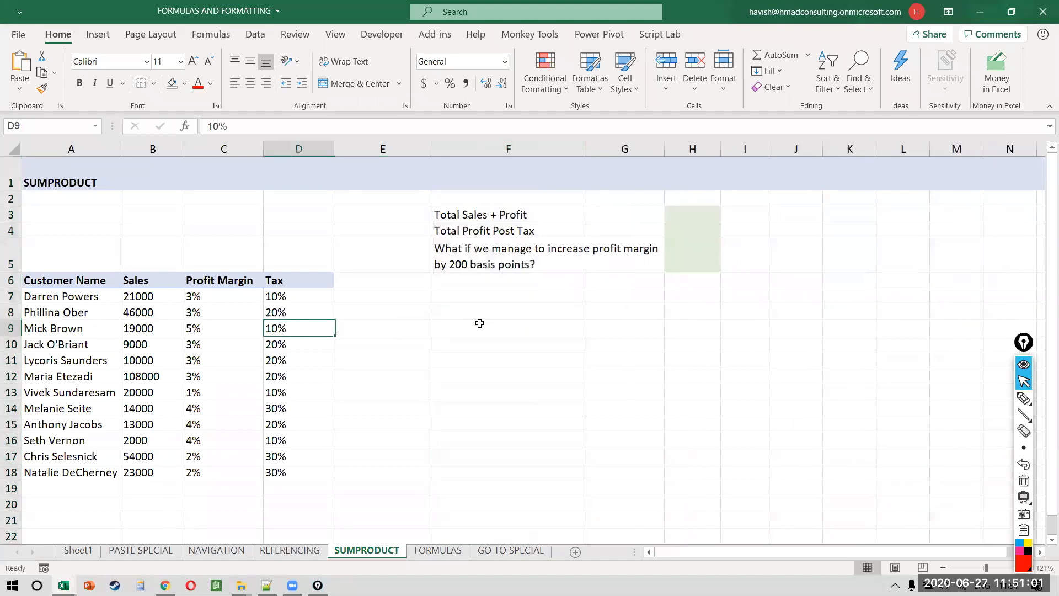
pyautogui.scroll(3, 480, 323)
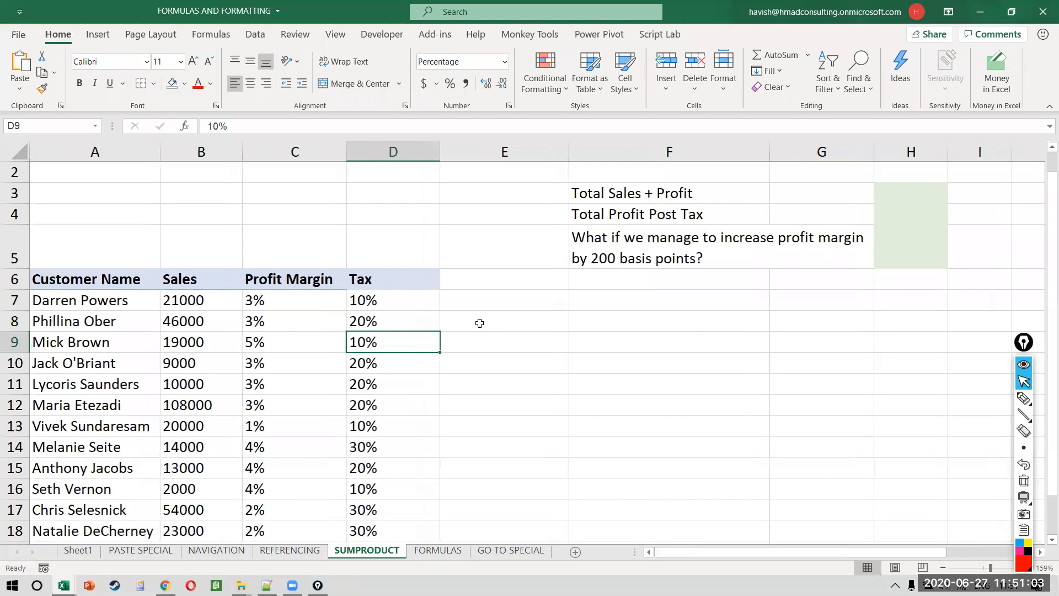
pyautogui.scroll(-2, 479, 323)
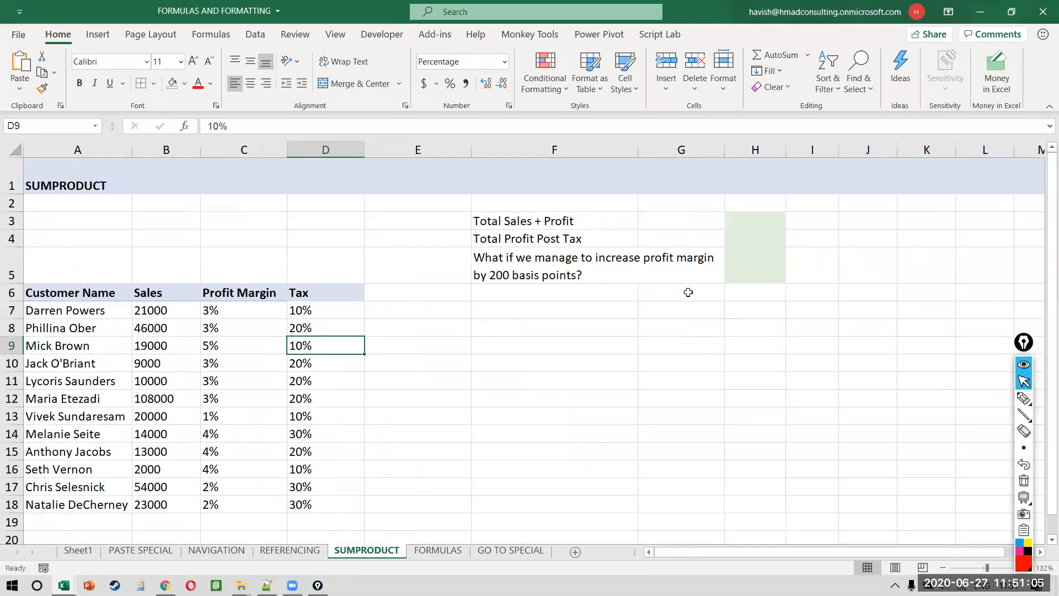
# Step: Paste the blank cells F6:H6 over row 5 to remove the what-if question
pyautogui.press('Right')
pyautogui.press('Right')
pyautogui.press('Up')
pyautogui.press('Up')
pyautogui.press('Up')
pyautogui.press('Right')
pyautogui.press('Up')
pyautogui.press('Left')
pyautogui.press('Right')
pyautogui.press('Down')
pyautogui.hotkey('shift', 'Right')
pyautogui.hotkey('shift', 'Right')
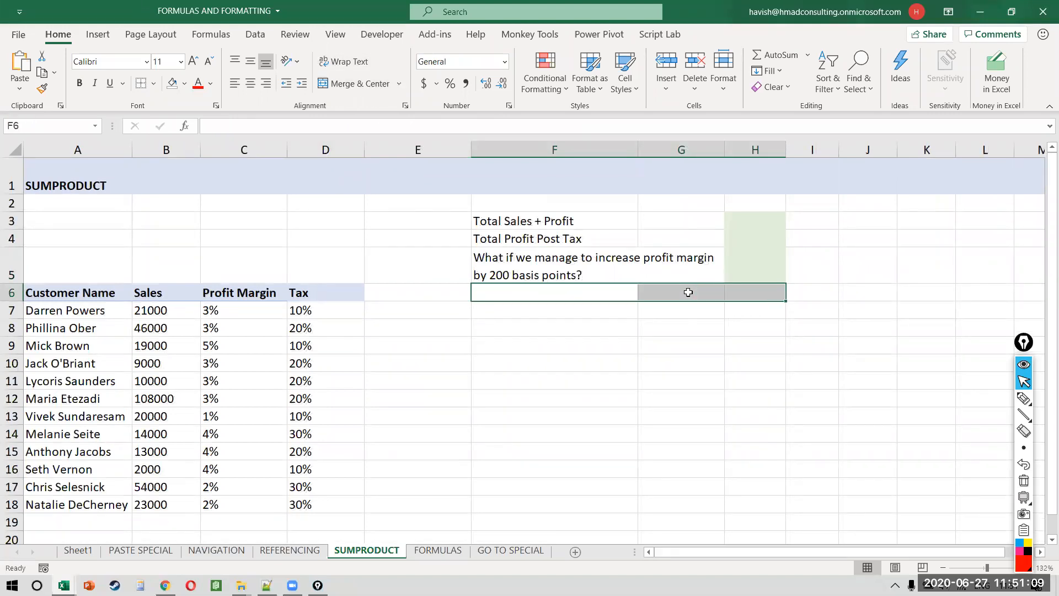
pyautogui.hotkey('ctrl', 'c')
pyautogui.press('Up')
pyautogui.hotkey('ctrl', 'v')
pyautogui.press('Escape')
# Step: Select in turn the Sales, Profit Margin and Tax value ranges
pyautogui.press('Down')
pyautogui.press('Left')
pyautogui.press('Left')
pyautogui.press('Down')
pyautogui.press('Left')
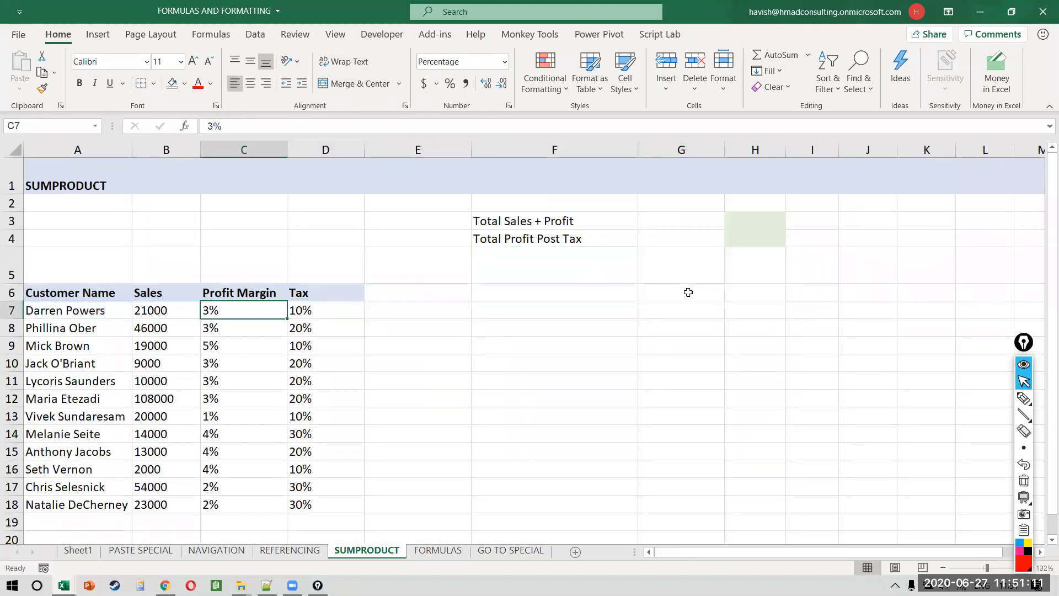
pyautogui.press('Left')
pyautogui.hotkey('ctrl', 'shift', 'Down')
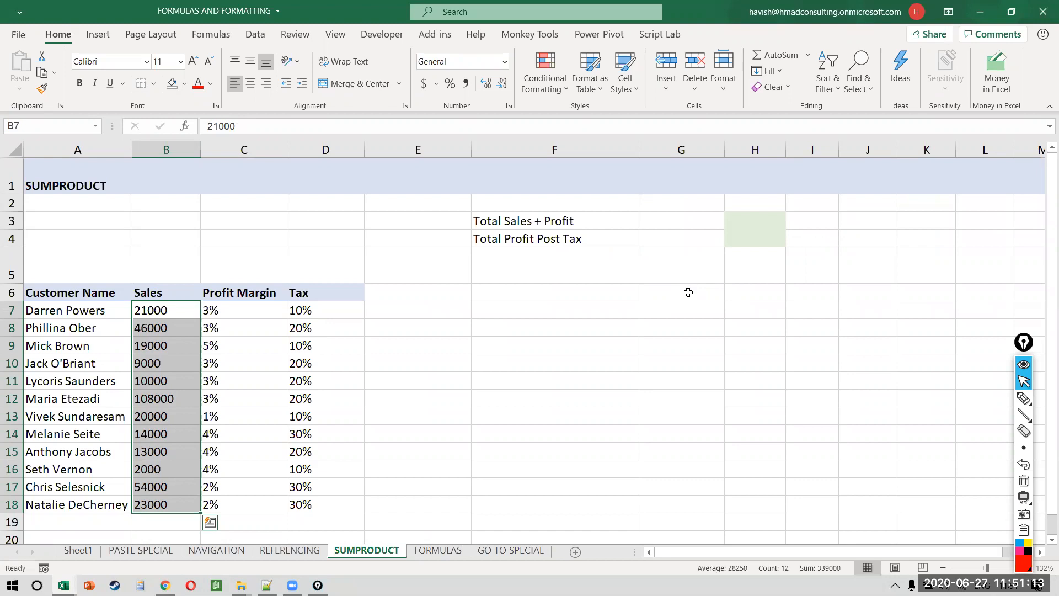
pyautogui.press('Right')
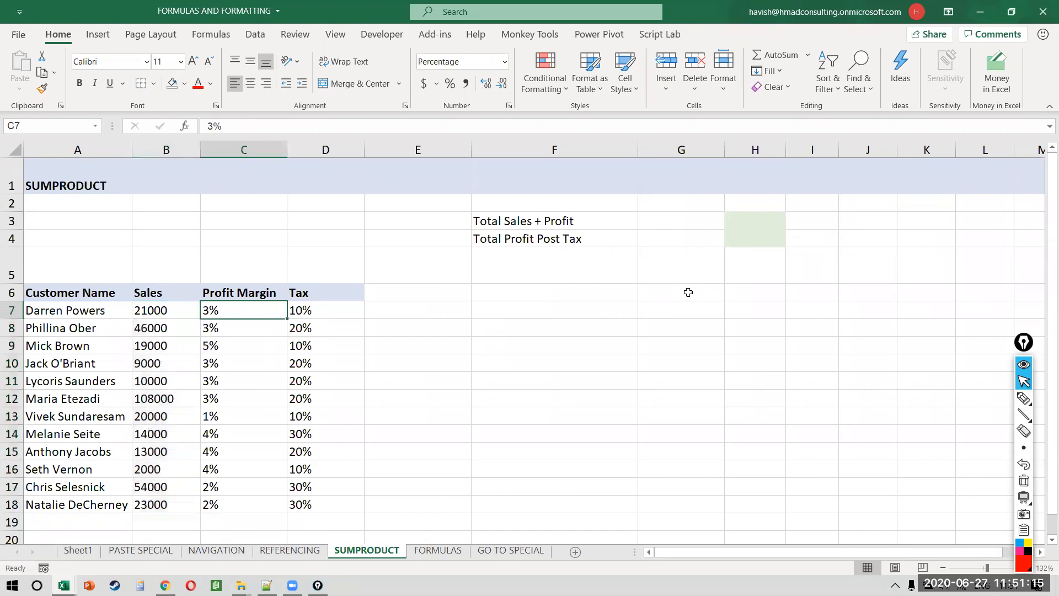
pyautogui.hotkey('ctrl', 'shift', 'Down')
pyautogui.press('Right')
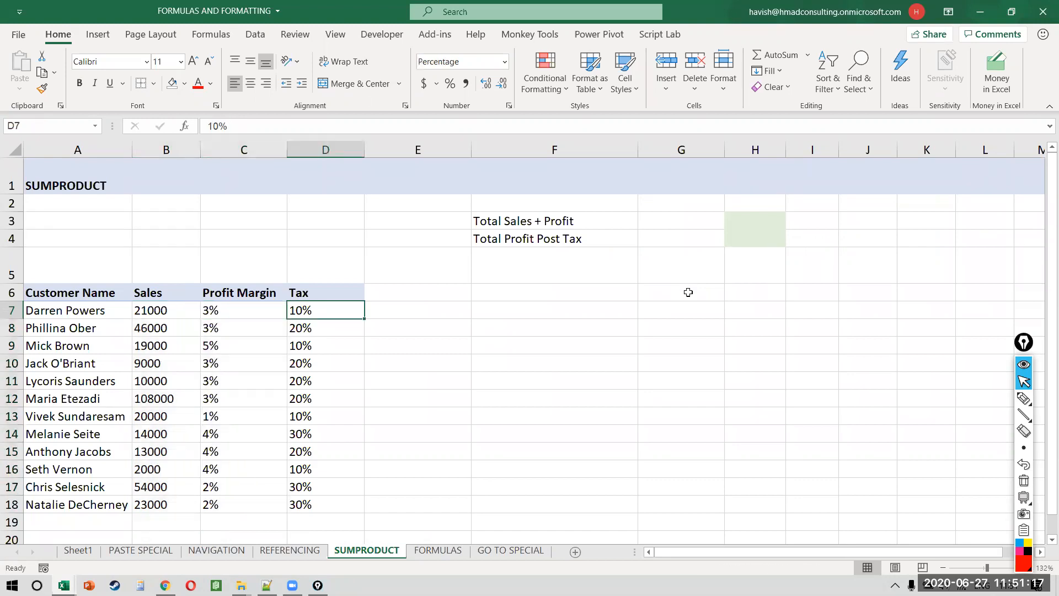
pyautogui.hotkey('ctrl', 'shift', 'Down')
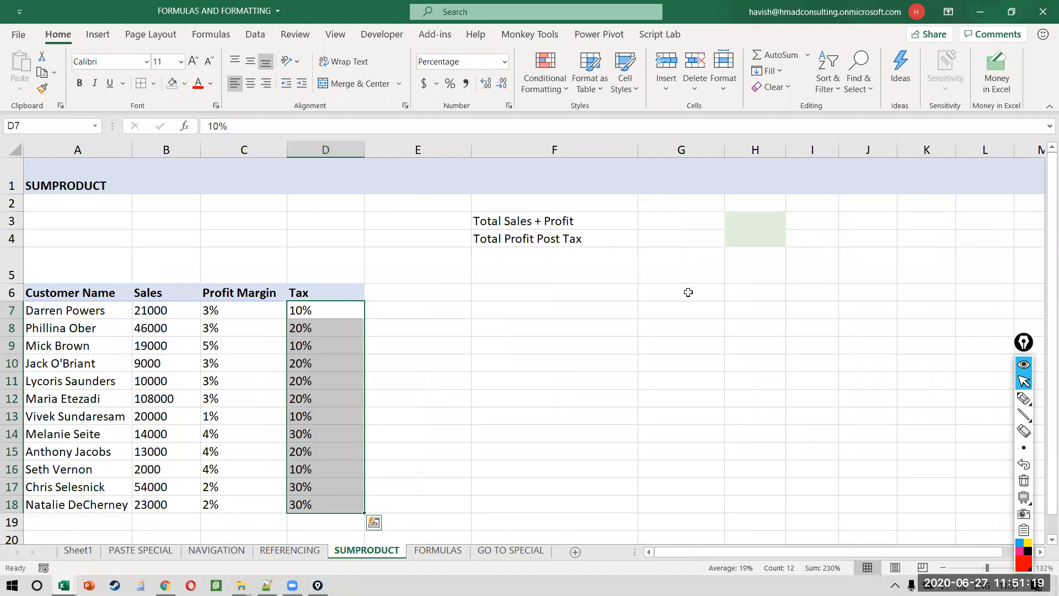
# Step: Point out the Total Sales + Profit cell and the B7 sales and C7 margin it combines
pyautogui.press('Right')
pyautogui.press('Up')
pyautogui.press('Up')
pyautogui.press('Right')
pyautogui.press('Right')
pyautogui.press('Right')
pyautogui.press('Up')
pyautogui.press('Up')
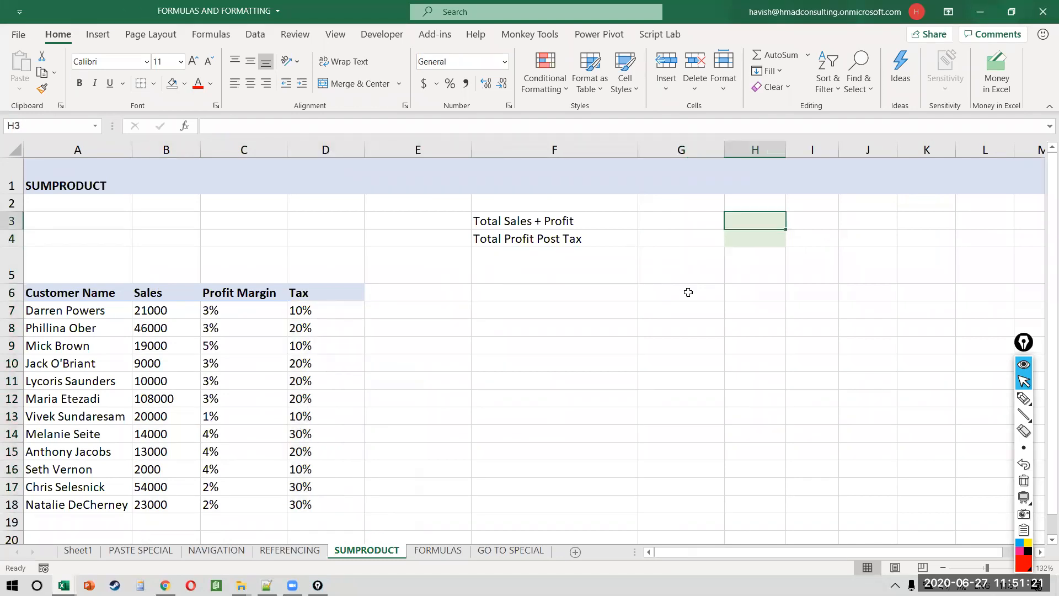
pyautogui.click(174, 308)
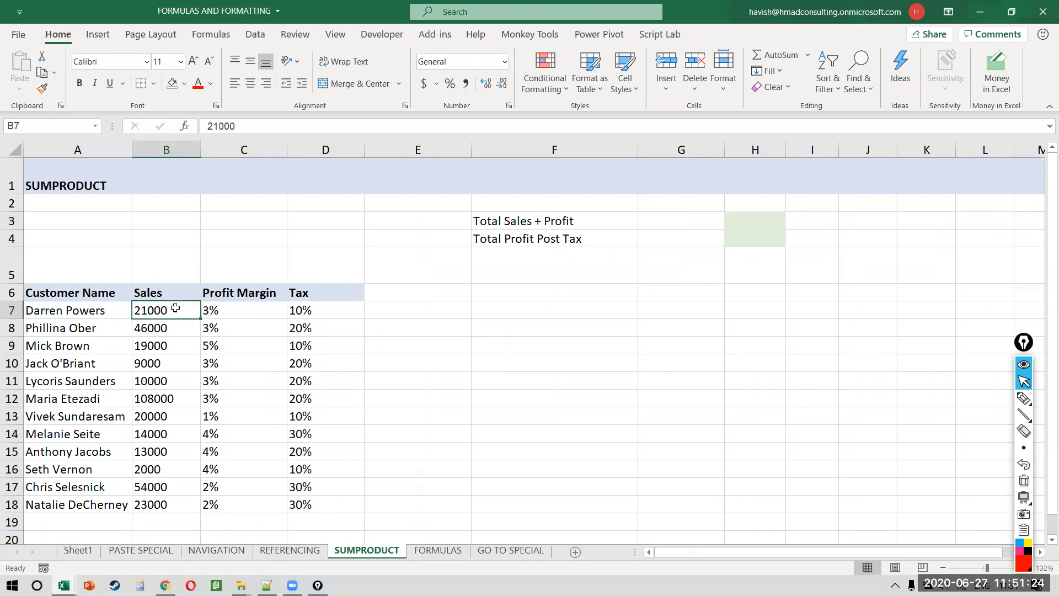
pyautogui.click(231, 315)
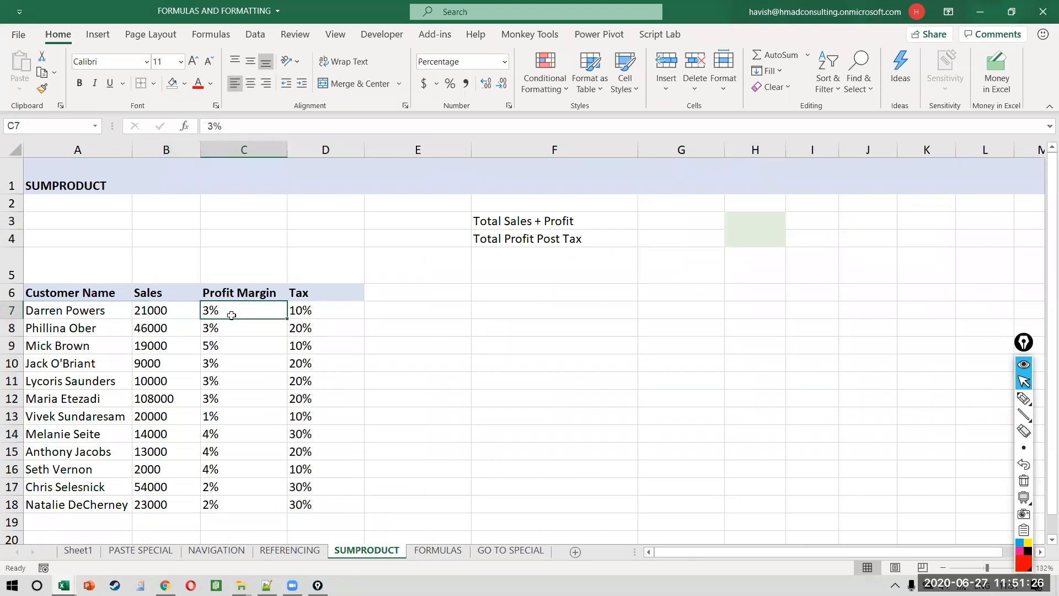
pyautogui.click(747, 220)
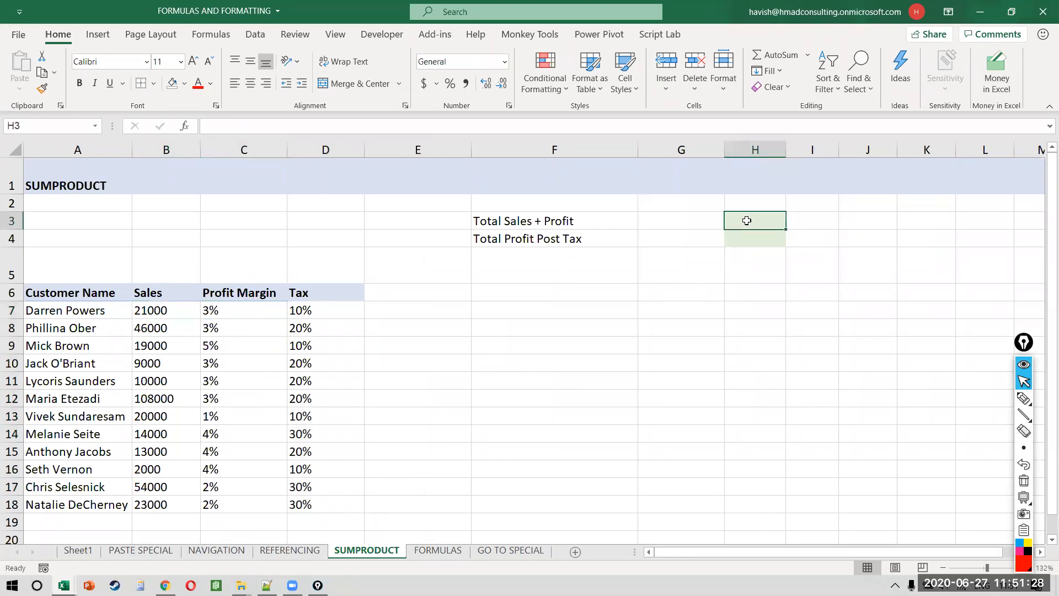
pyautogui.click(154, 310)
pyautogui.press('Right')
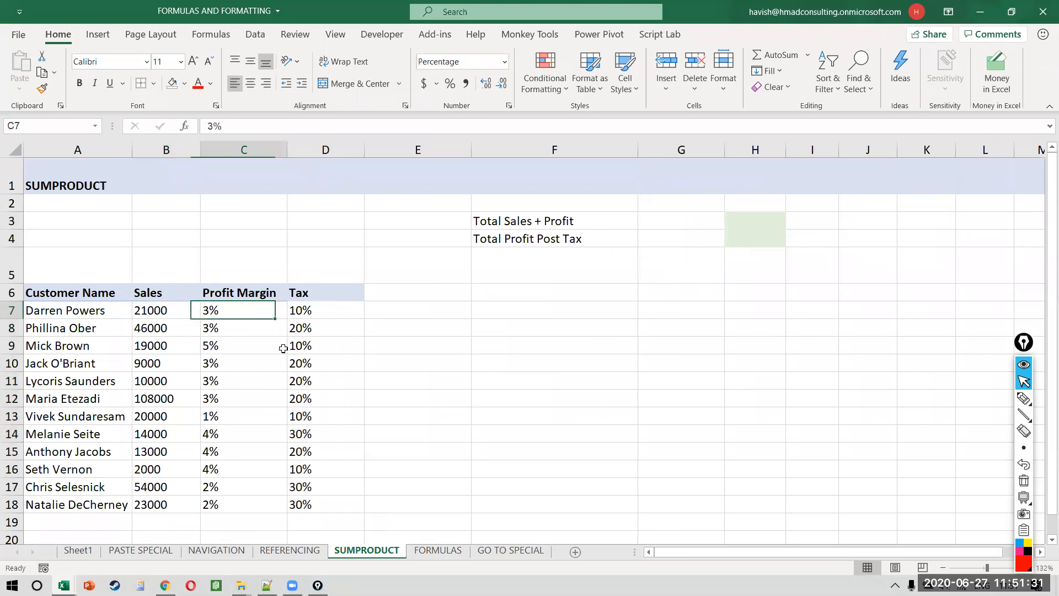
pyautogui.press('Left')
pyautogui.press('Down')
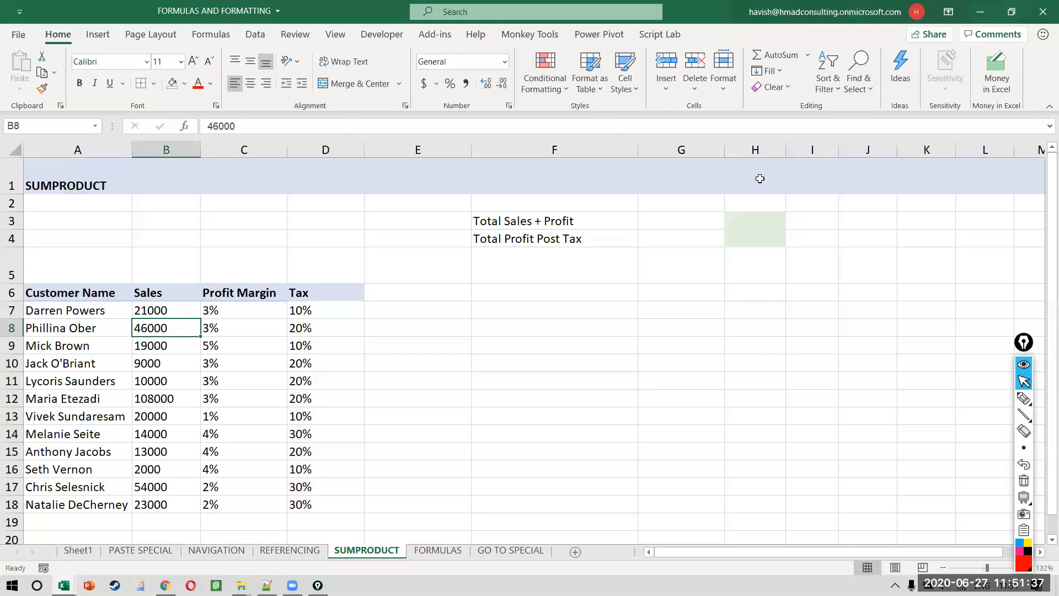
pyautogui.click(845, 467)
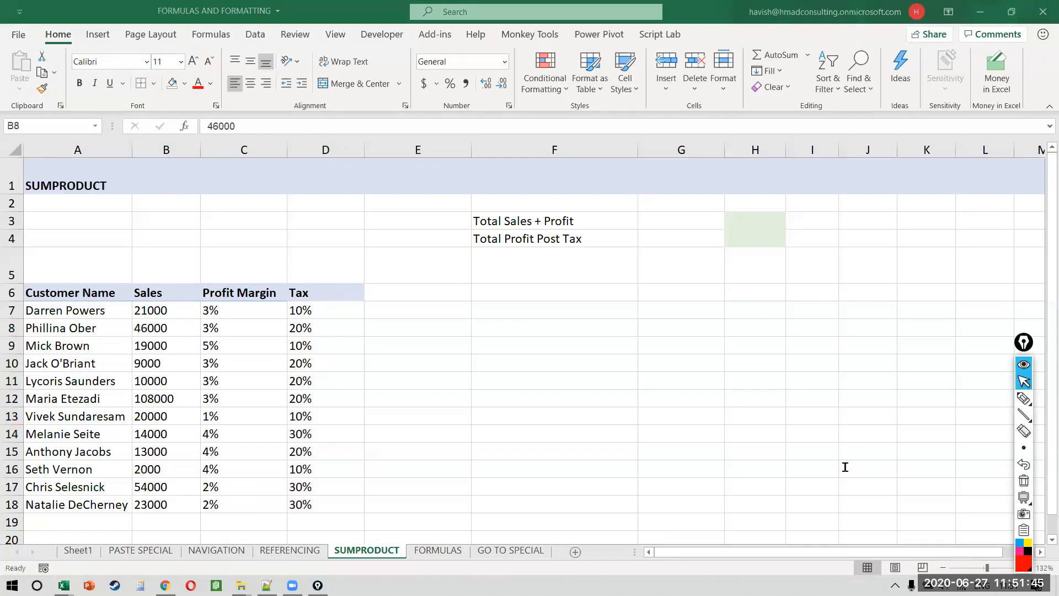
pyautogui.click(441, 314)
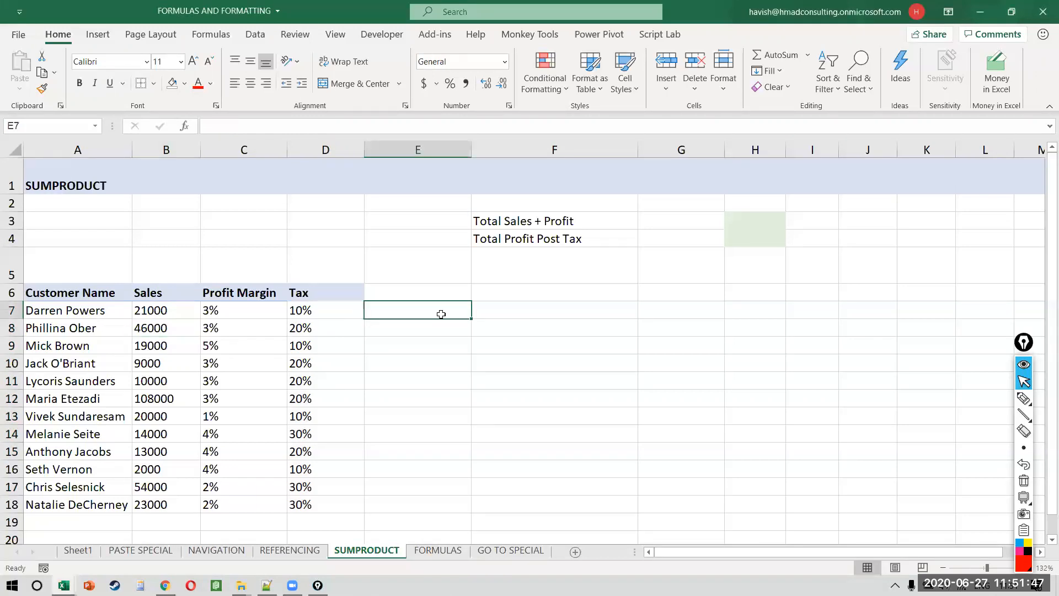
pyautogui.press('Right')
pyautogui.write('=')
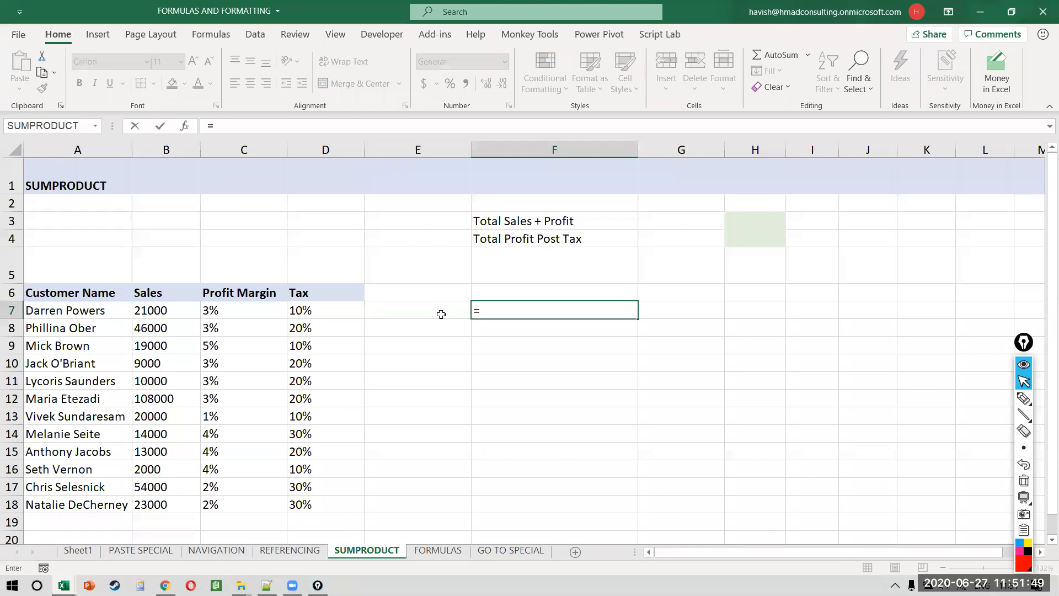
pyautogui.press('Left')
pyautogui.press('Left')
pyautogui.press('Left')
pyautogui.press('Left')
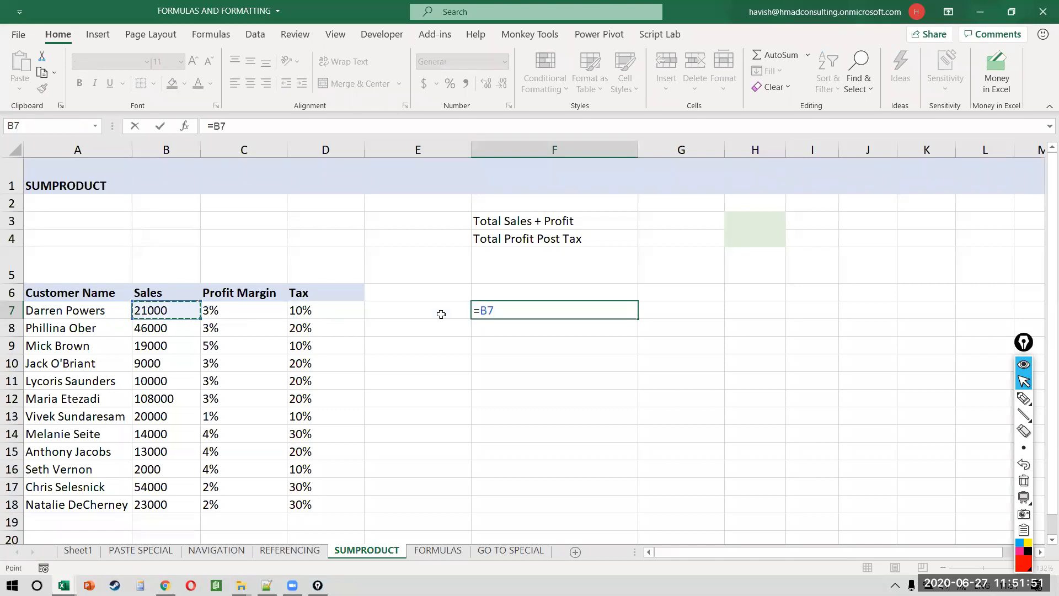
pyautogui.write('*')
pyautogui.press('Left')
pyautogui.press('Left')
pyautogui.press('Left')
pyautogui.hotkey('ctrl', 'Return')
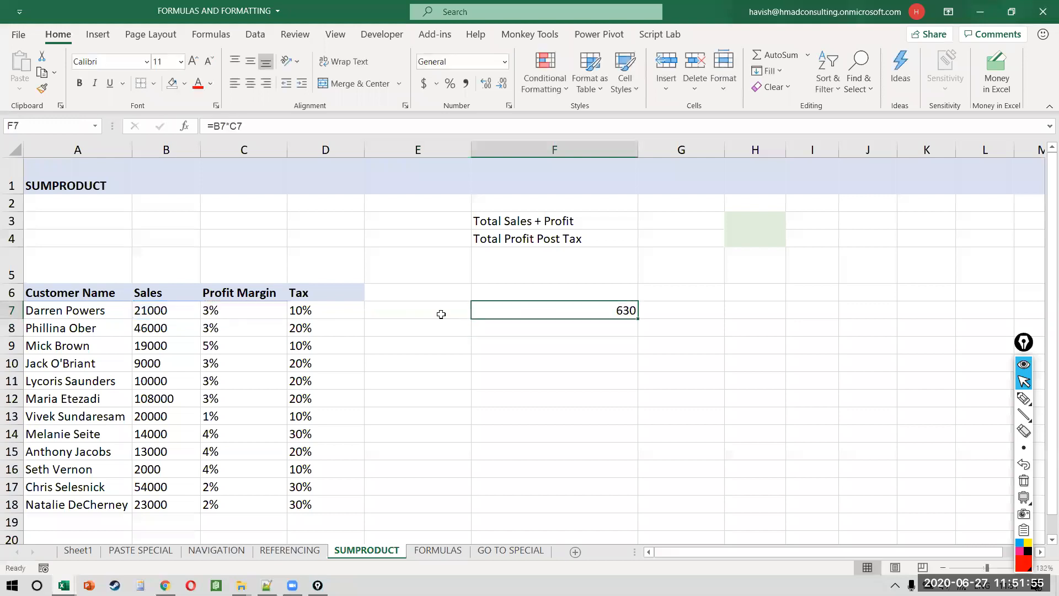
pyautogui.hotkey('shift', 'Down')
pyautogui.hotkey('shift', 'Down')
pyautogui.hotkey('shift', 'Down')
pyautogui.hotkey('shift', 'Down')
pyautogui.hotkey('shift', 'Down')
pyautogui.hotkey('shift', 'Down')
pyautogui.hotkey('shift', 'Down')
pyautogui.hotkey('shift', 'Down')
pyautogui.hotkey('shift', 'Down')
pyautogui.hotkey('shift', 'Down')
pyautogui.hotkey('shift', 'Down')
pyautogui.write('d')
pyautogui.press('Escape')
pyautogui.hotkey('ctrl', 'd')
pyautogui.press('Right')
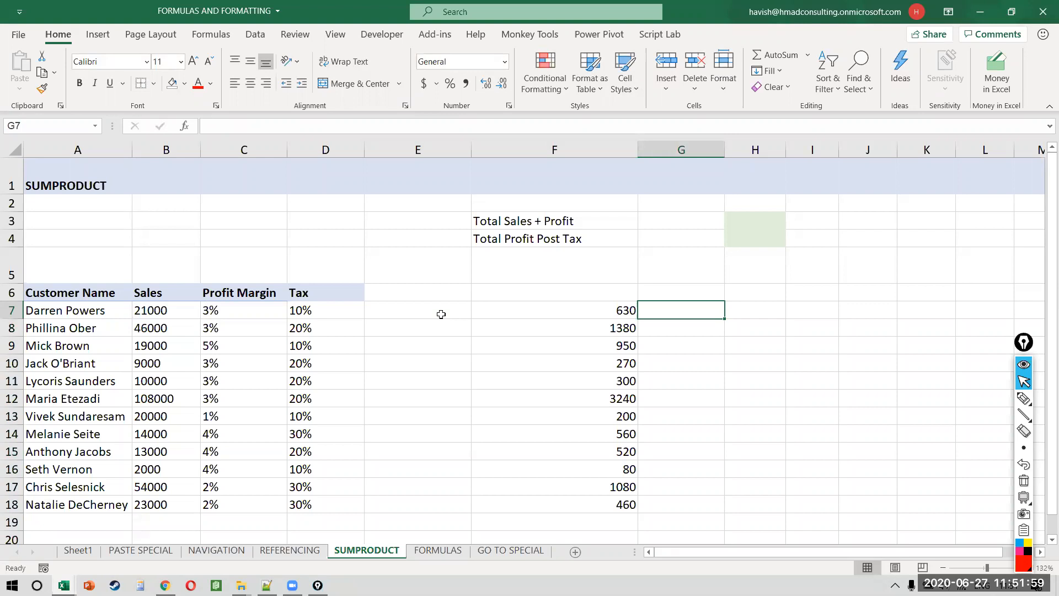
pyautogui.write('=')
pyautogui.press('Left')
pyautogui.press('Left')
pyautogui.press('Left')
pyautogui.press('Left')
pyautogui.press('Left')
pyautogui.write('+')
pyautogui.press('Left')
pyautogui.hotkey('ctrl', 'Return')
pyautogui.press('Left')
pyautogui.hotkey('ctrl', 'Down')
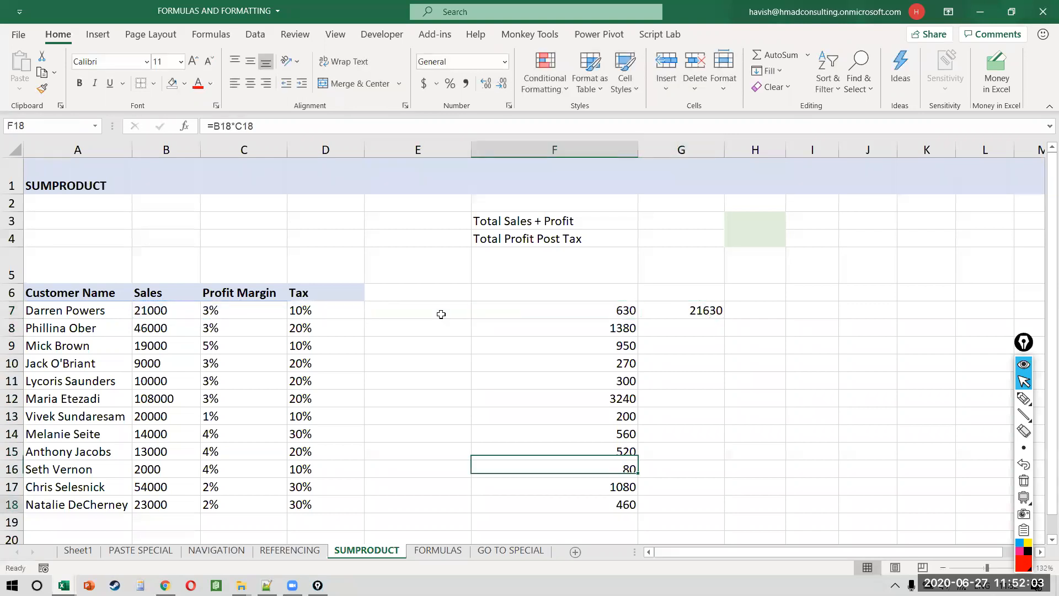
pyautogui.press('Right')
pyautogui.hotkey('ctrl', 'shift', 'Up')
pyautogui.hotkey('ctrl', 'd')
pyautogui.press('Right')
pyautogui.press('Left')
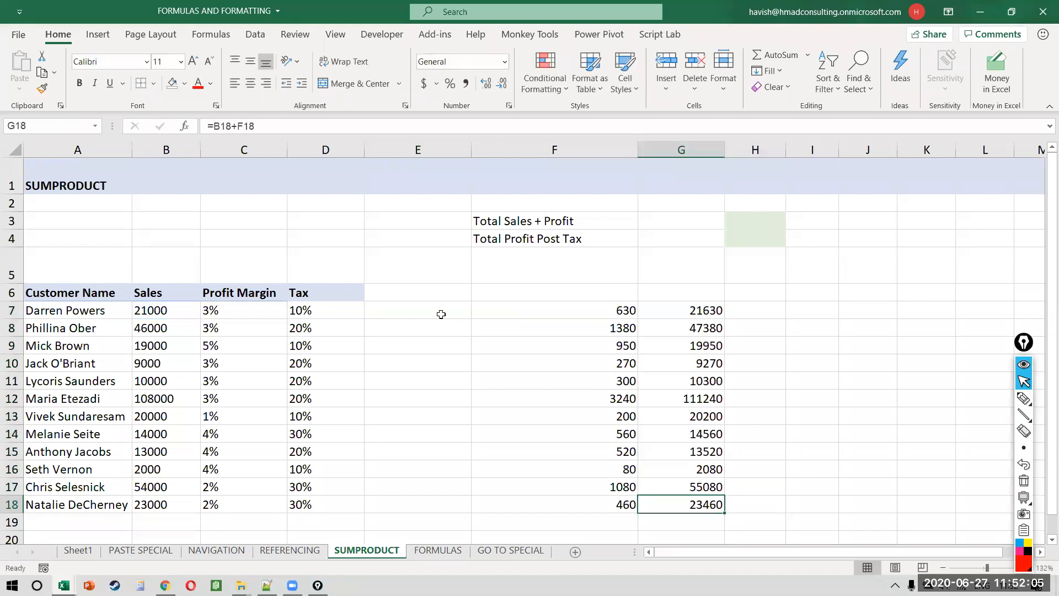
pyautogui.hotkey('ctrl', 'Right')
pyautogui.hotkey('ctrl', 'Left')
pyautogui.press('Up')
pyautogui.press('Up')
pyautogui.hotkey('ctrl', 'Up')
pyautogui.press('Up')
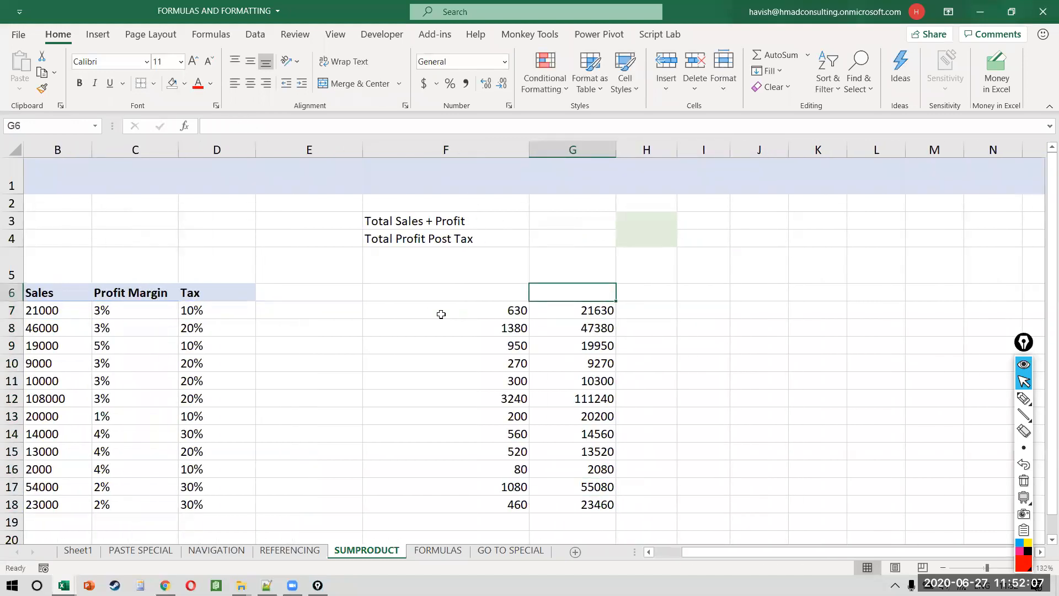
pyautogui.write('=su')
pyautogui.press('Tab')
pyautogui.press('Down')
pyautogui.hotkey('ctrl', 'shift', 'Down')
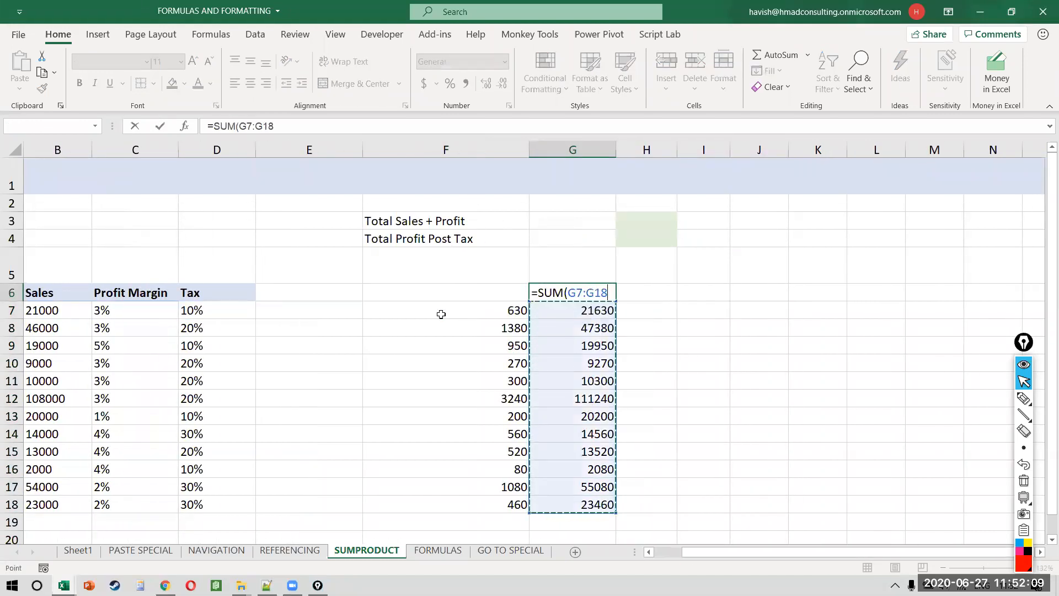
pyautogui.hotkey('ctrl', 'Return')
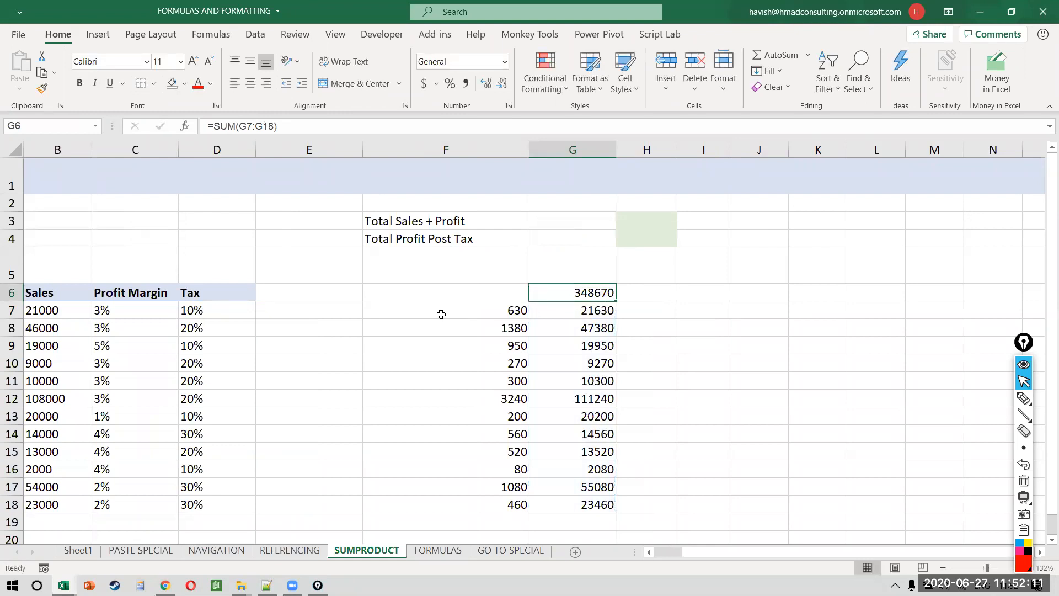
pyautogui.moveTo(582, 292); pyautogui.dragTo(429, 506)
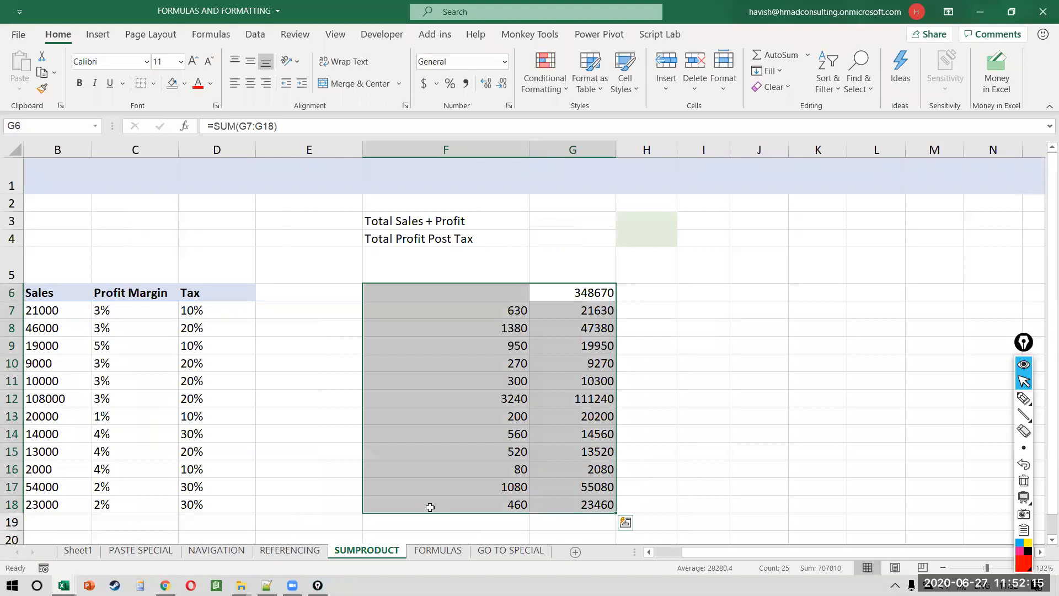
pyautogui.press('Delete')
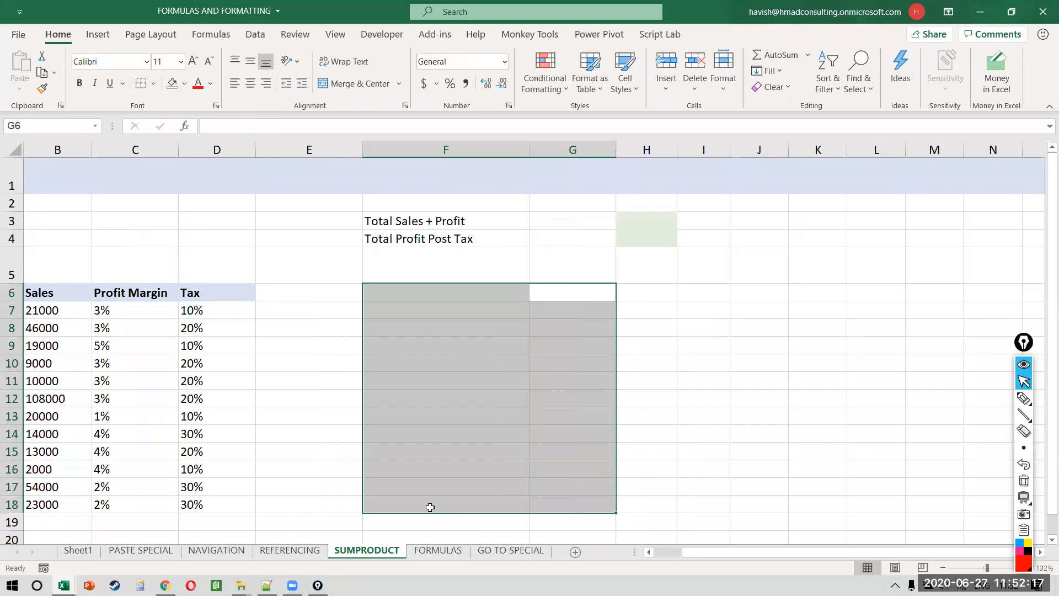
pyautogui.hscroll(-1, 430, 507)
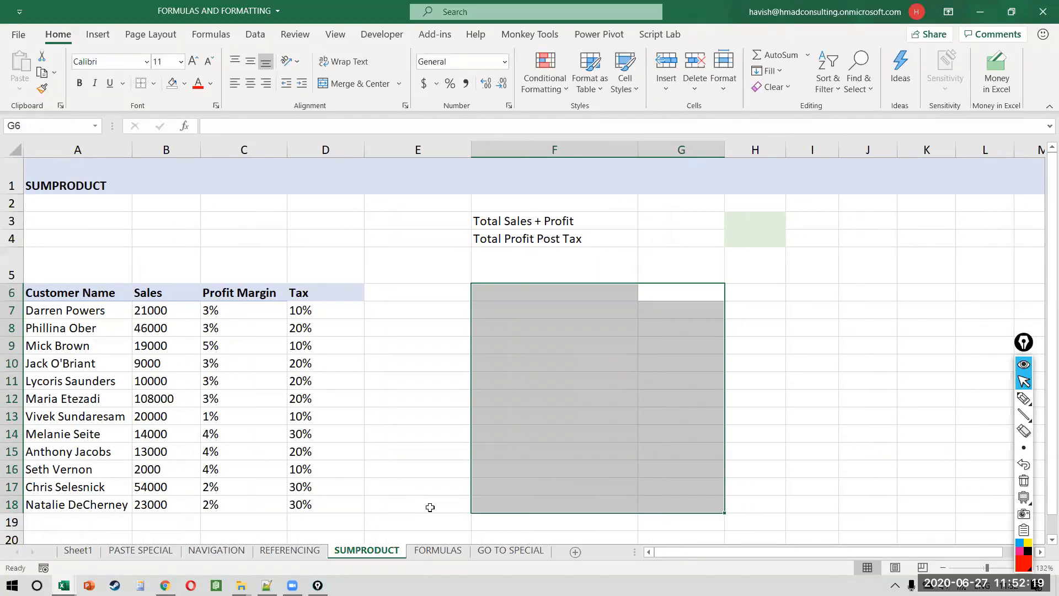
pyautogui.click(776, 216)
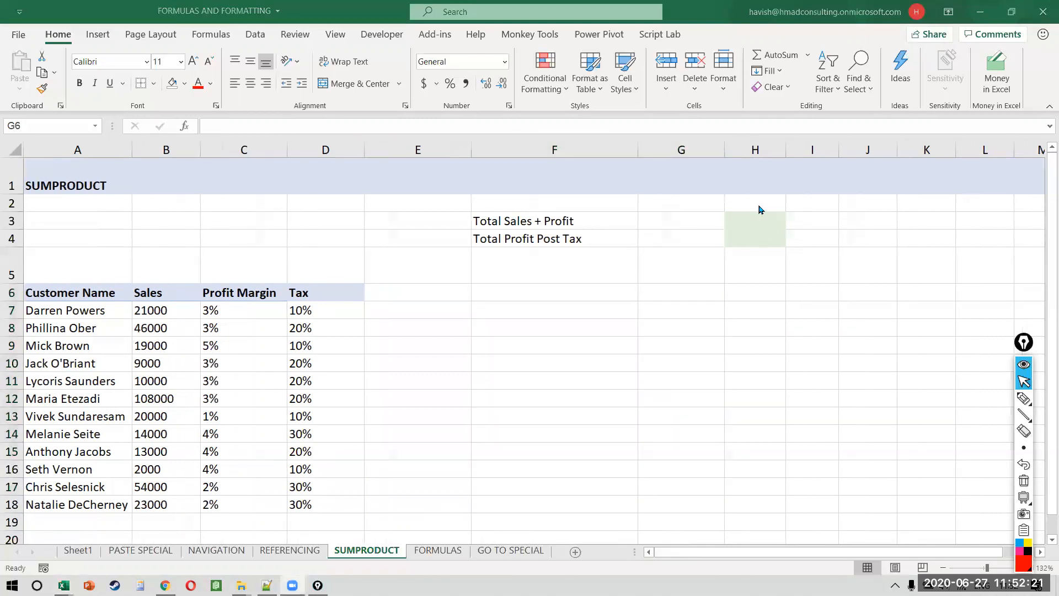
# Step: Enter =SUMPRODUCT(B7:B18,C7:C18) in H3, returning 9670
pyautogui.click(760, 224)
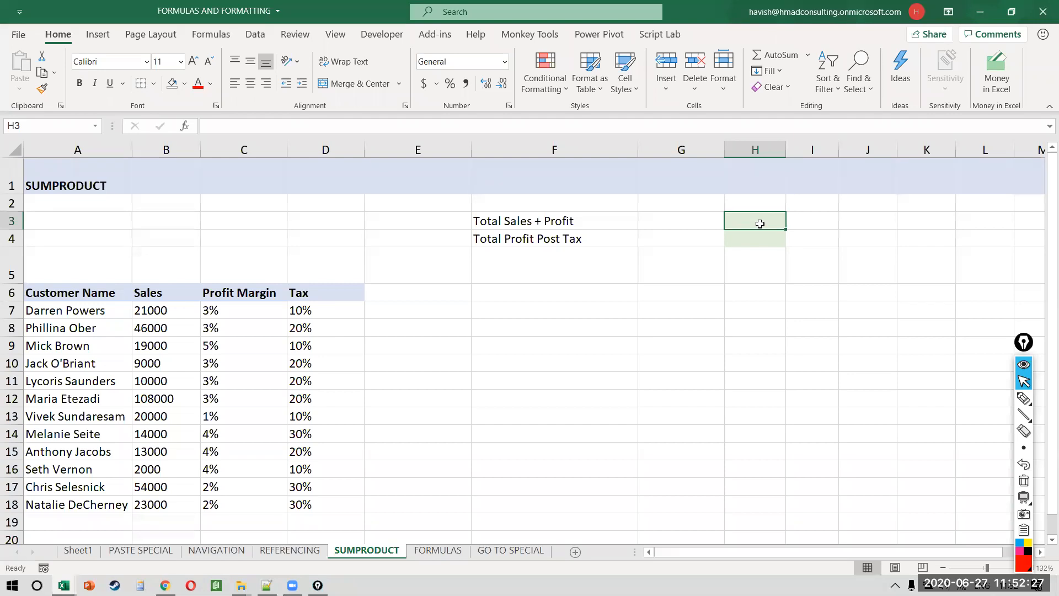
pyautogui.write('=sum')
pyautogui.press('Down')
pyautogui.press('Down')
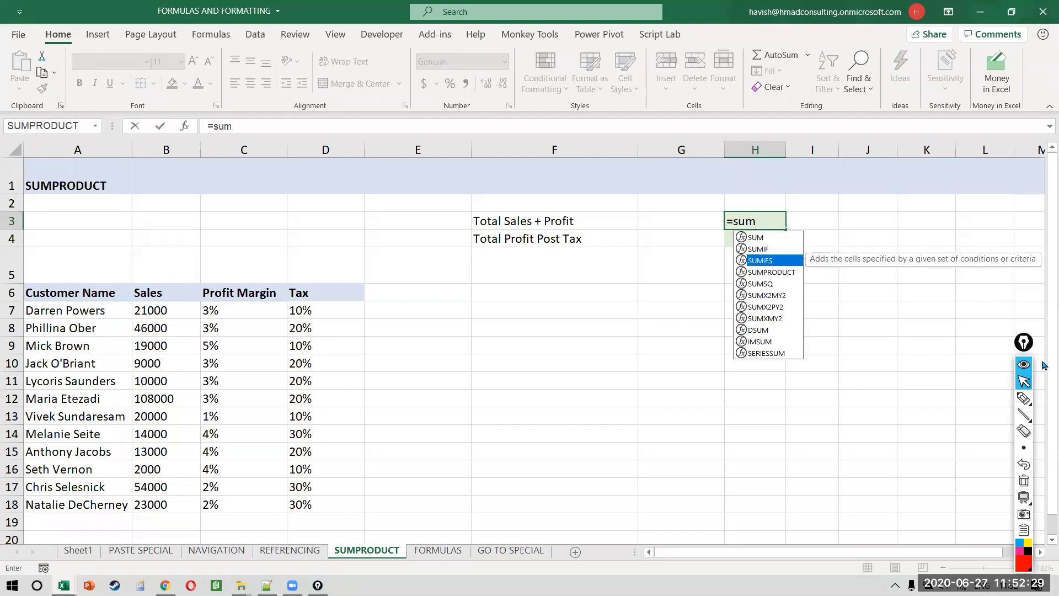
pyautogui.press('Down')
pyautogui.press('Tab')
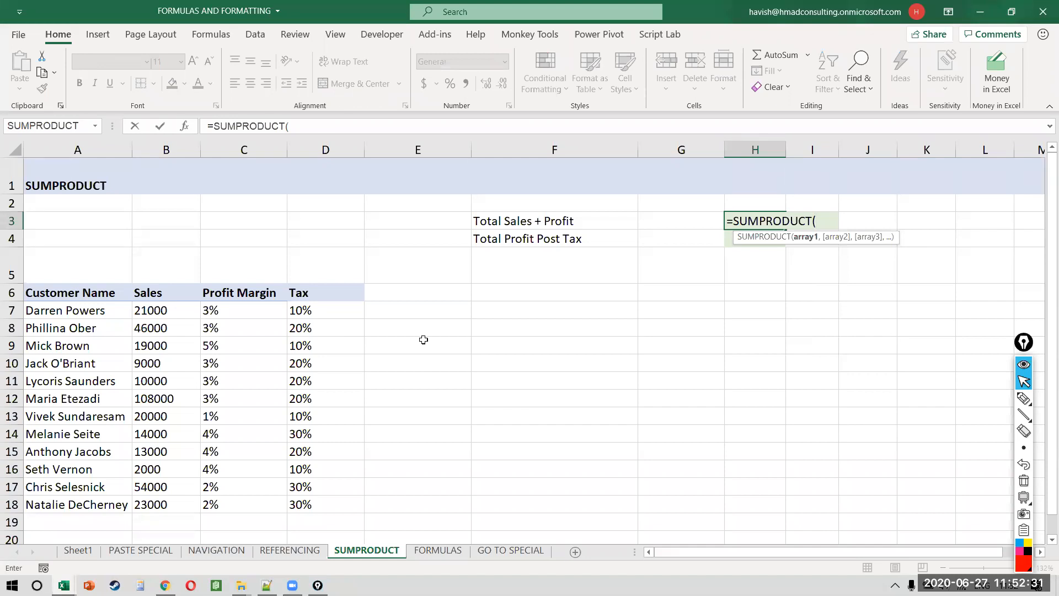
pyautogui.click(165, 310)
pyautogui.moveTo(166, 308); pyautogui.dragTo(157, 507)
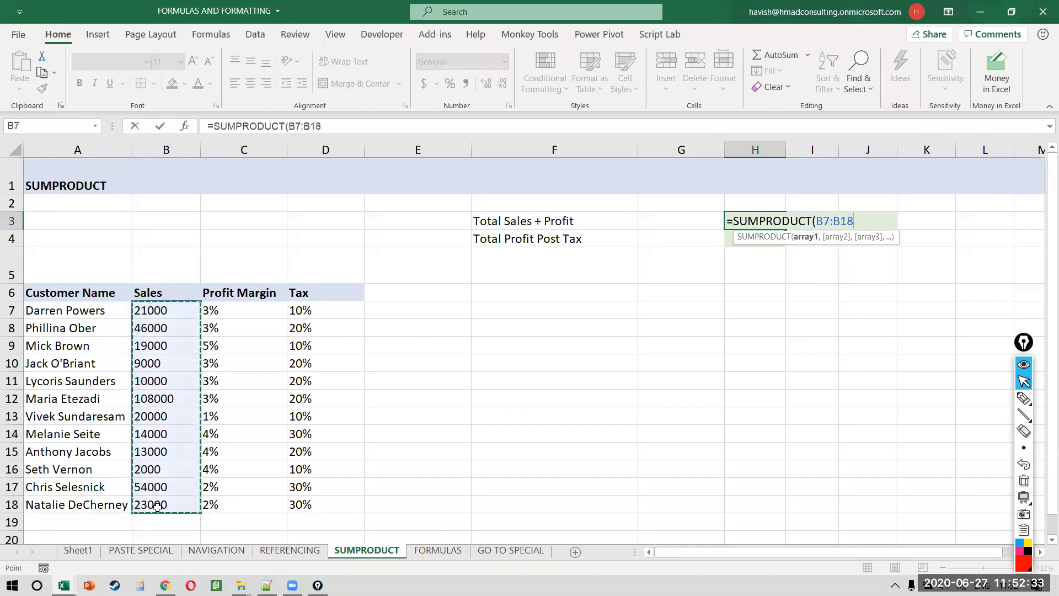
pyautogui.write(',')
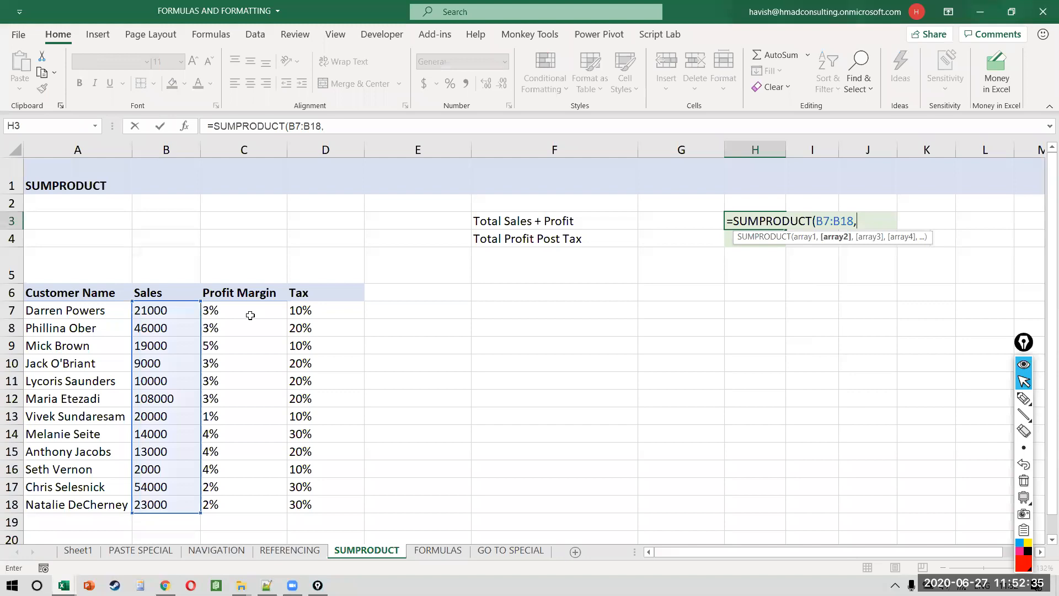
pyautogui.moveTo(249, 311); pyautogui.dragTo(250, 505)
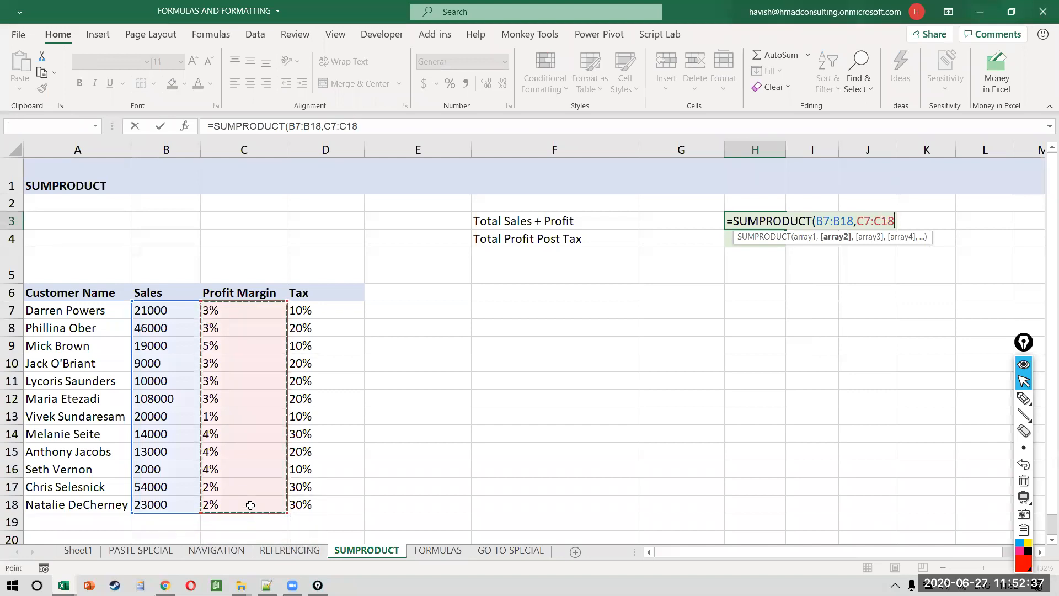
pyautogui.write(')')
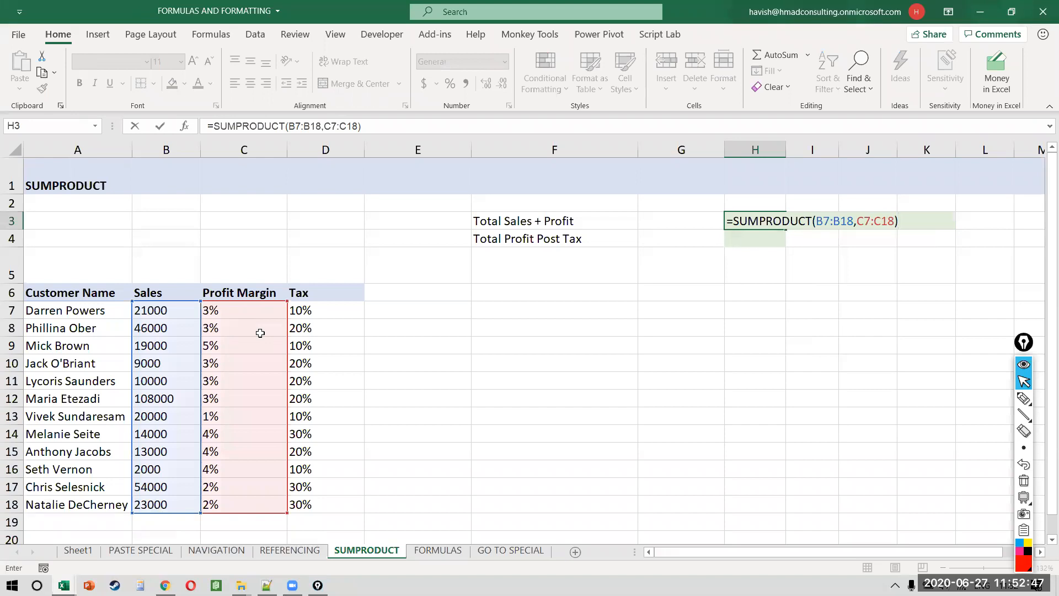
pyautogui.hotkey('ctrl', 'Return')
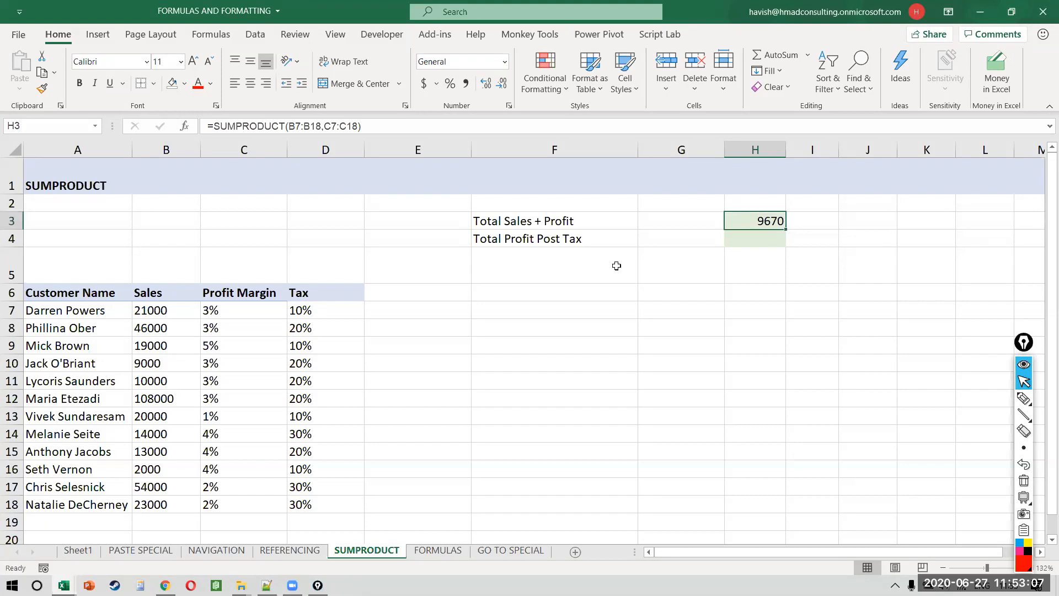
# Step: Edit H3 to =SUMPRODUCT(B7:B18,1+C7:C18), giving 348670
pyautogui.press('F2')
pyautogui.press('Left')
pyautogui.press('Left')
pyautogui.press('Left')
pyautogui.press('Left')
pyautogui.press('Left')
pyautogui.press('Left')
pyautogui.press('Left')
pyautogui.write('1')
pyautogui.press('Right')
pyautogui.press('Left')
pyautogui.write('+')
pyautogui.press('Left')
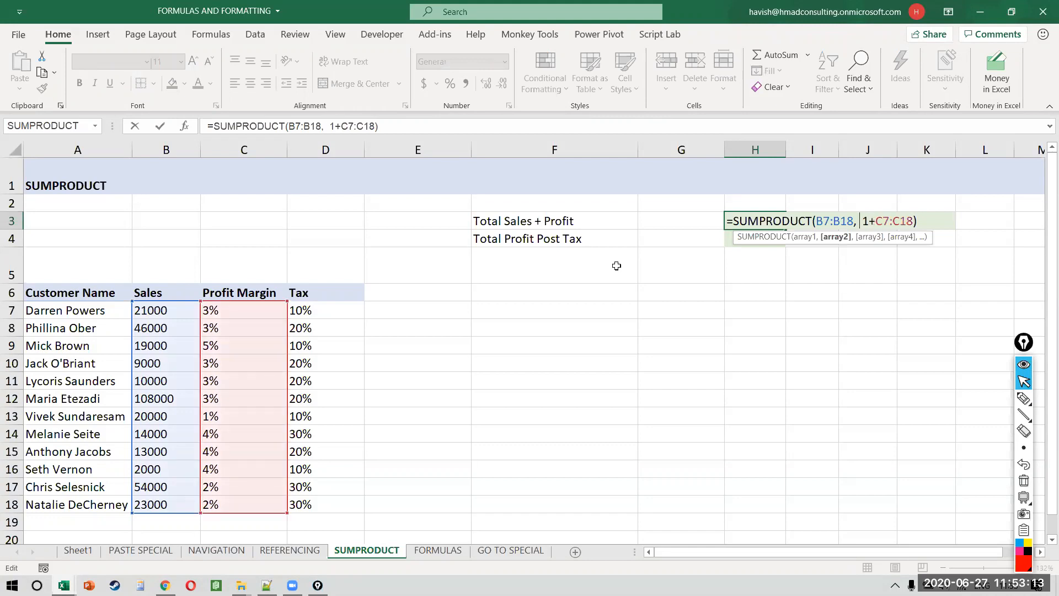
pyautogui.hotkey('shift', 'Right')
pyautogui.hotkey('shift', 'Right')
pyautogui.hotkey('shift', 'Right')
pyautogui.hotkey('shift', 'Right')
pyautogui.hotkey('shift', 'Right')
pyautogui.hotkey('shift', 'Right')
pyautogui.hotkey('shift', 'Right')
pyautogui.hotkey('shift', 'Right')
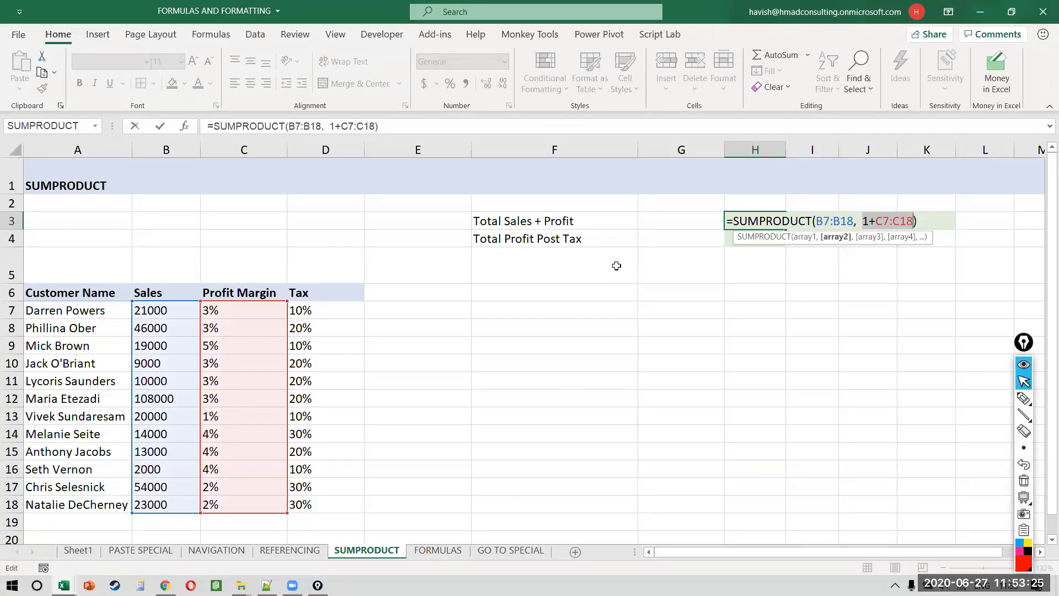
pyautogui.press('Return')
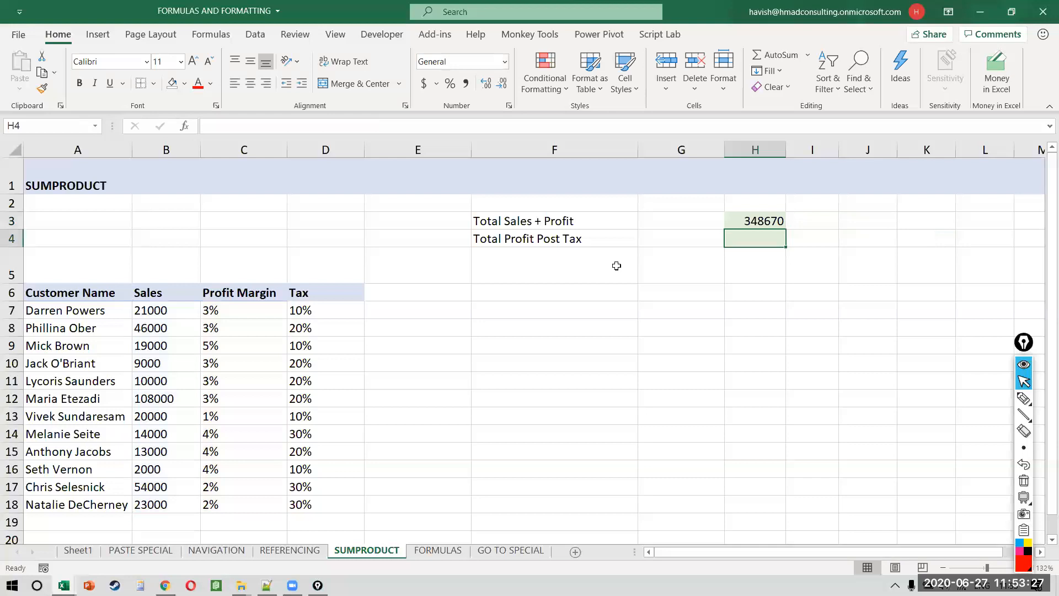
# Step: Box the 1+C7:C18 part and the Profit Margin column, leaving H3's formula unchanged
pyautogui.press('Up')
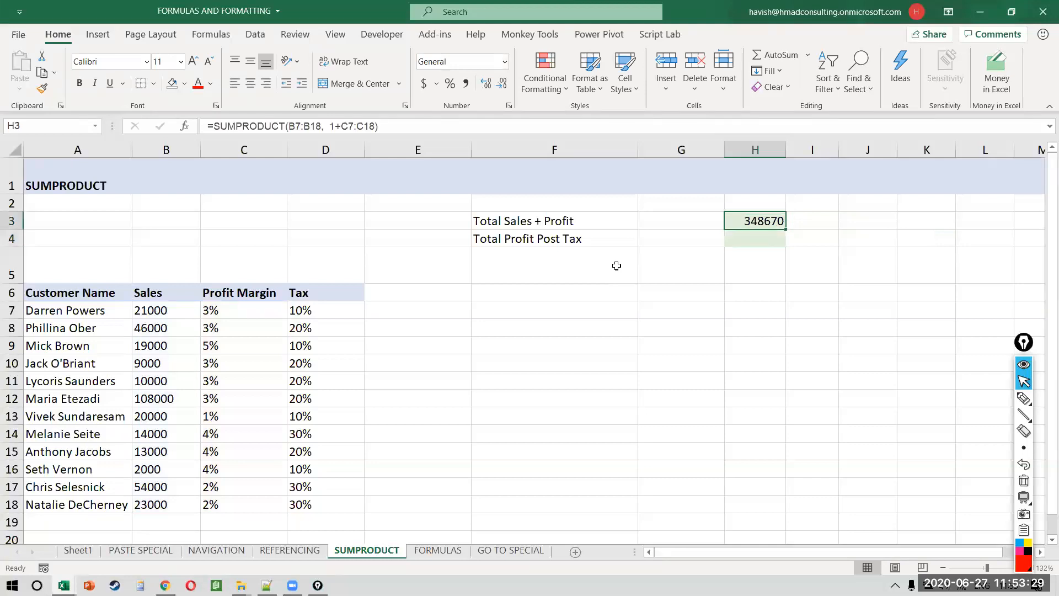
pyautogui.press('F2')
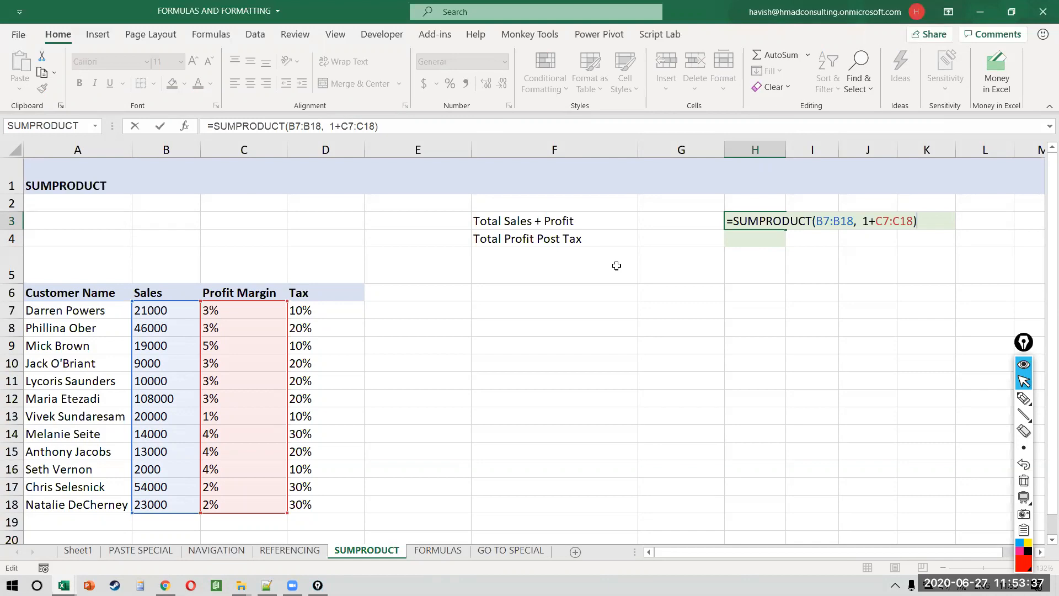
pyautogui.hotkey('ctrl', 'shift', '8')
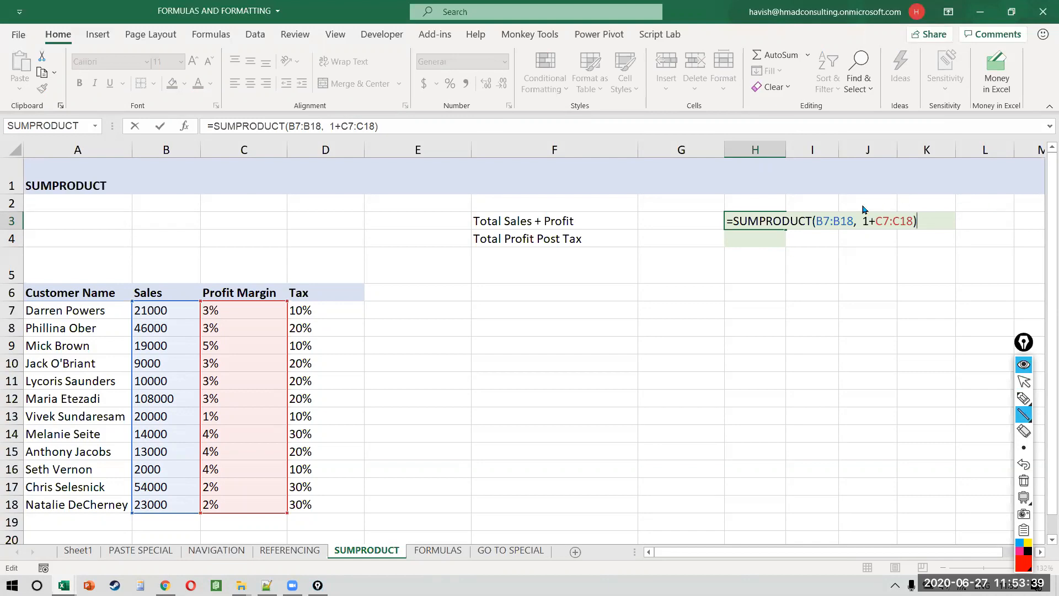
pyautogui.hotkey('ctrl', 'shift', '8')
pyautogui.moveTo(856, 205); pyautogui.dragTo(934, 243)
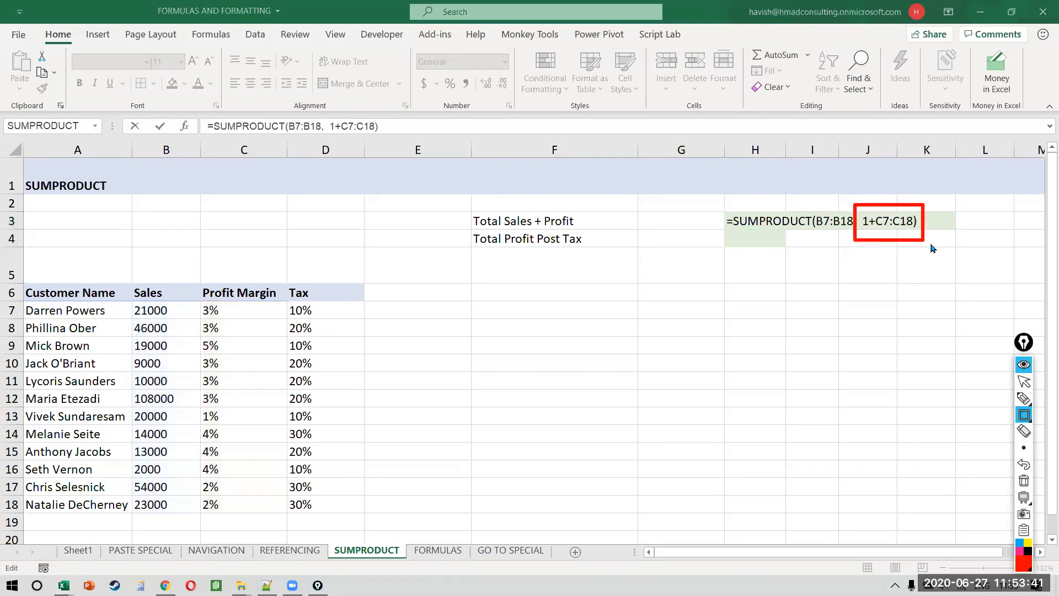
pyautogui.moveTo(199, 275)
pyautogui.mouseDown()
pyautogui.moveTo(200, 445)
pyautogui.moveTo(279, 543)
pyautogui.moveTo(288, 523)
pyautogui.mouseUp()
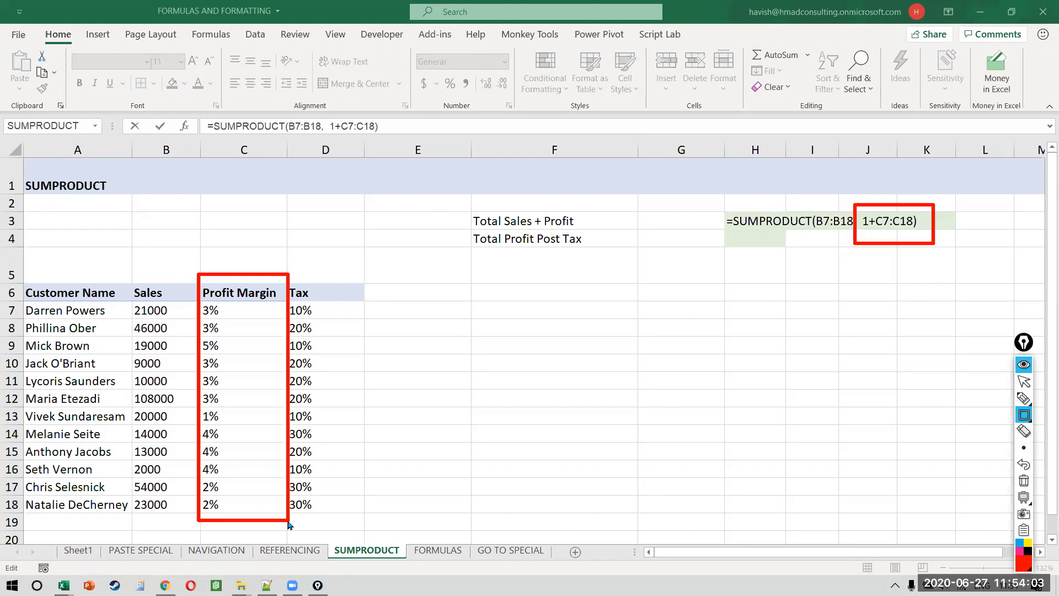
pyautogui.hotkey('ctrl', 'shift', '7')
pyautogui.hotkey('ctrl', 'shift', '2')
pyautogui.click(794, 222)
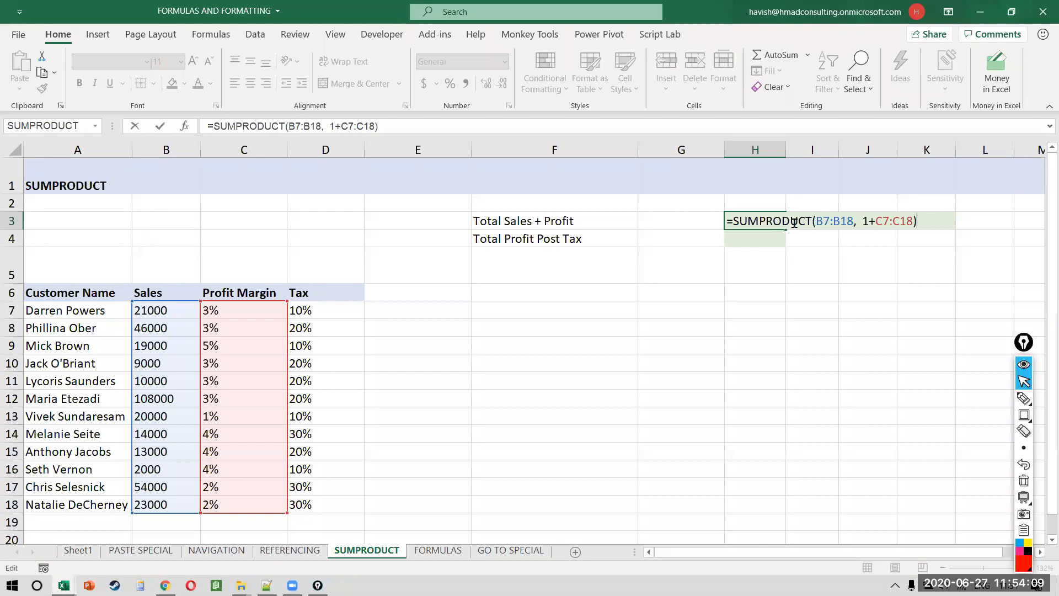
pyautogui.press('Return')
pyautogui.click(521, 314)
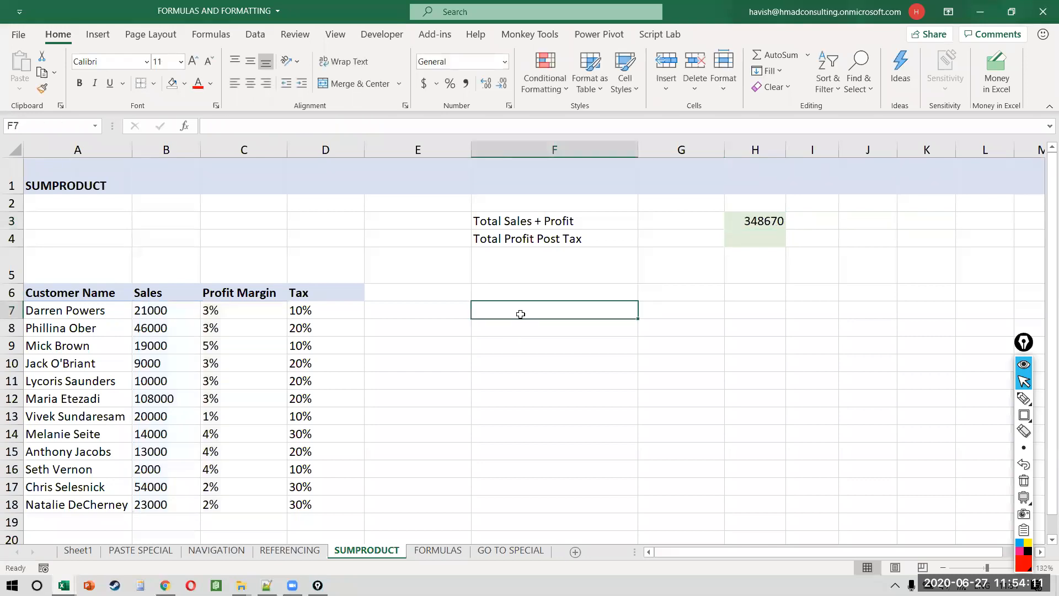
# Step: Enter =B7:B18*C7:C18 in F7, spilling the products down column F
pyautogui.write('=')
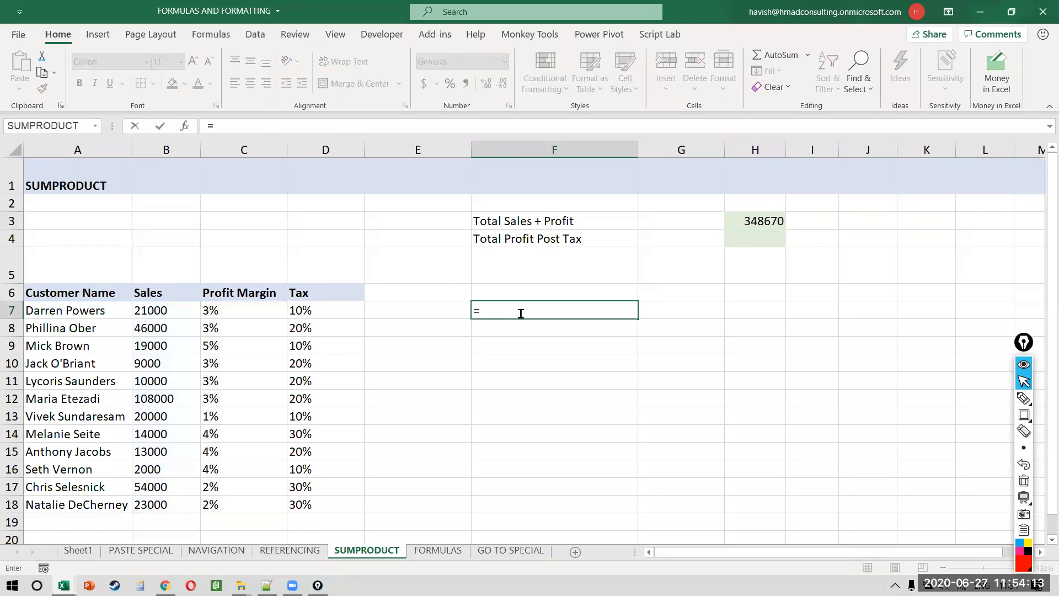
pyautogui.press('Left')
pyautogui.press('Left')
pyautogui.press('Left')
pyautogui.press('Left')
pyautogui.hotkey('shift', 'Down')
pyautogui.hotkey('shift', 'Down')
pyautogui.hotkey('shift', 'Down')
pyautogui.hotkey('shift', 'Down')
pyautogui.hotkey('shift', 'Down')
pyautogui.hotkey('shift', 'Down')
pyautogui.hotkey('shift', 'Down')
pyautogui.hotkey('shift', 'Down')
pyautogui.hotkey('shift', 'Down')
pyautogui.hotkey('shift', 'Down')
pyautogui.hotkey('shift', 'Down')
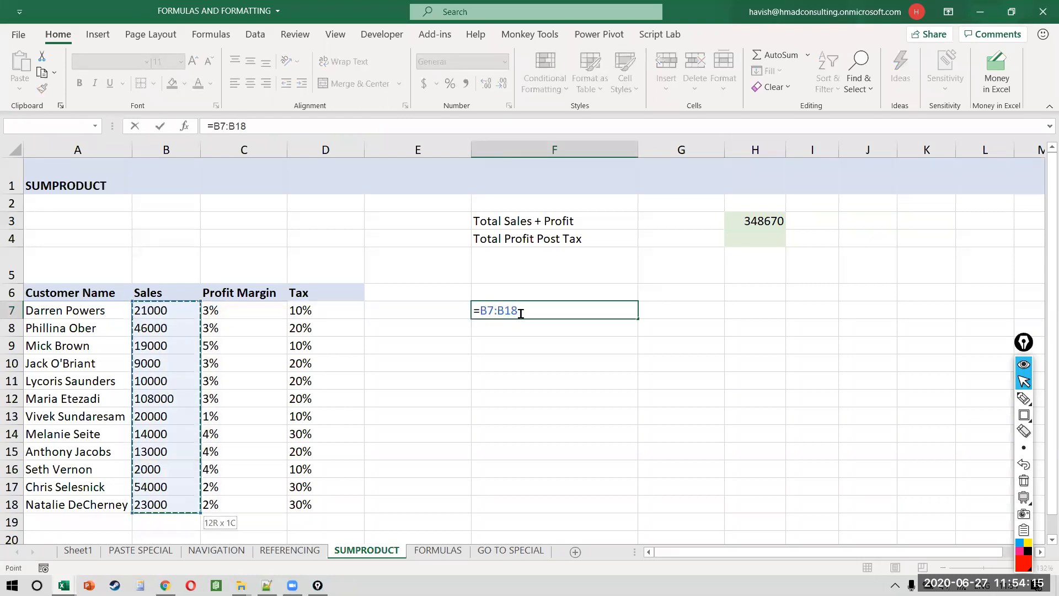
pyautogui.write('*')
pyautogui.press('Left')
pyautogui.press('Left')
pyautogui.press('Left')
pyautogui.hotkey('ctrl', 'shift', 'Down')
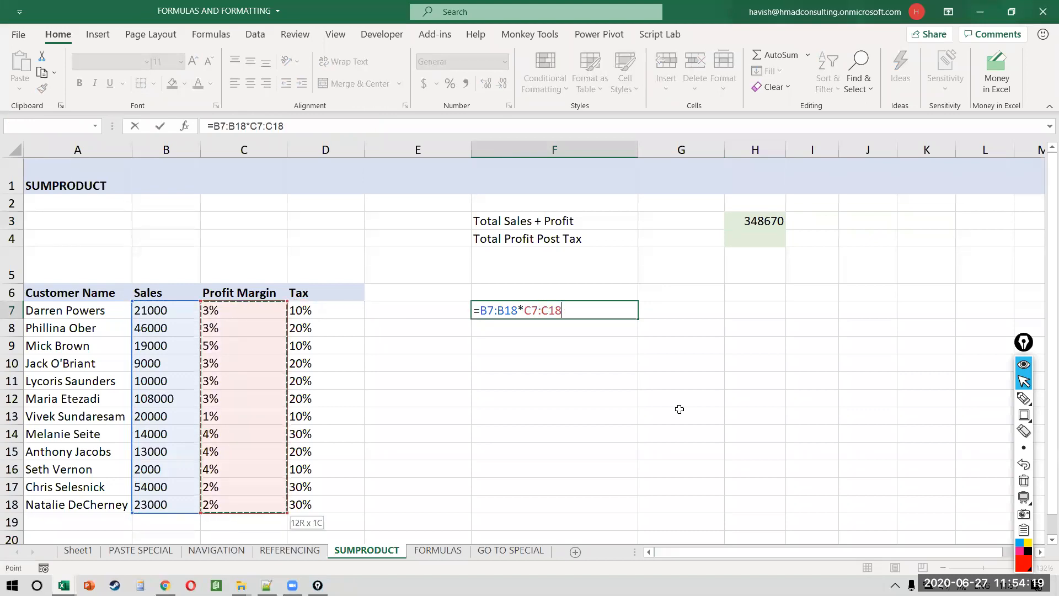
pyautogui.press('Return')
# Step: Wrap F7's formula in SUM, giving 9670
pyautogui.press('Up')
pyautogui.press('F2')
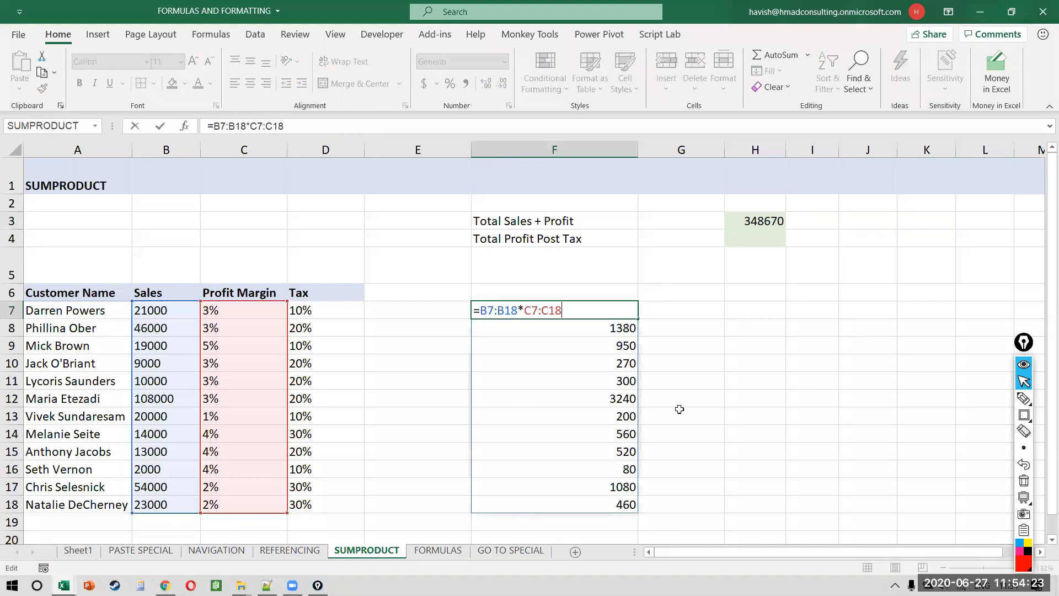
pyautogui.press('Escape')
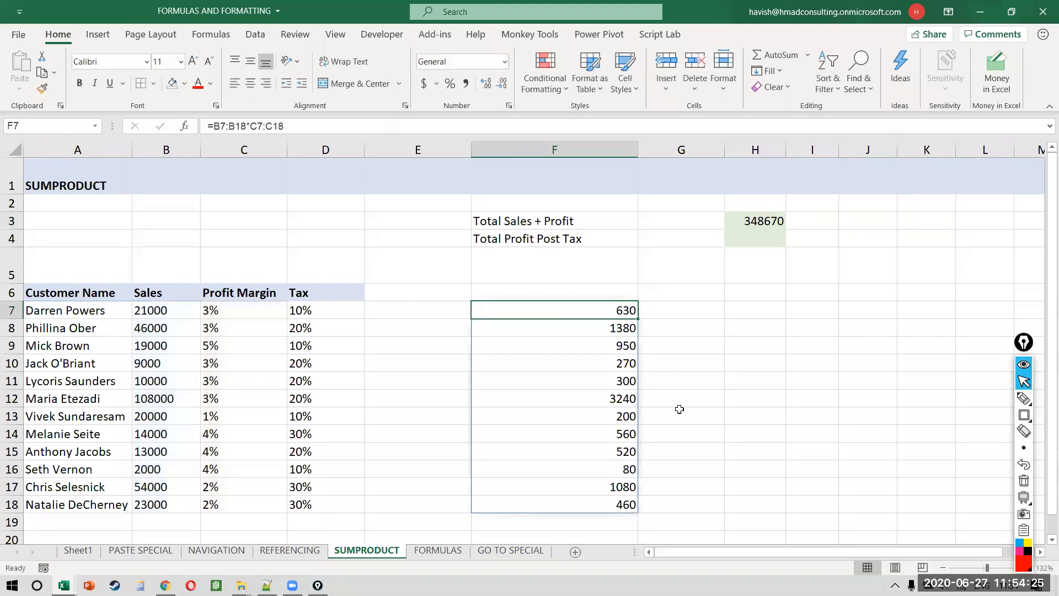
pyautogui.press('F2')
pyautogui.press('Left')
pyautogui.press('Left')
pyautogui.press('Left')
pyautogui.press('Left')
pyautogui.press('Left')
pyautogui.press('Left')
pyautogui.press('Left')
pyautogui.press('Left')
pyautogui.press('Left')
pyautogui.press('Left')
pyautogui.press('Left')
pyautogui.press('Left')
pyautogui.write('um')
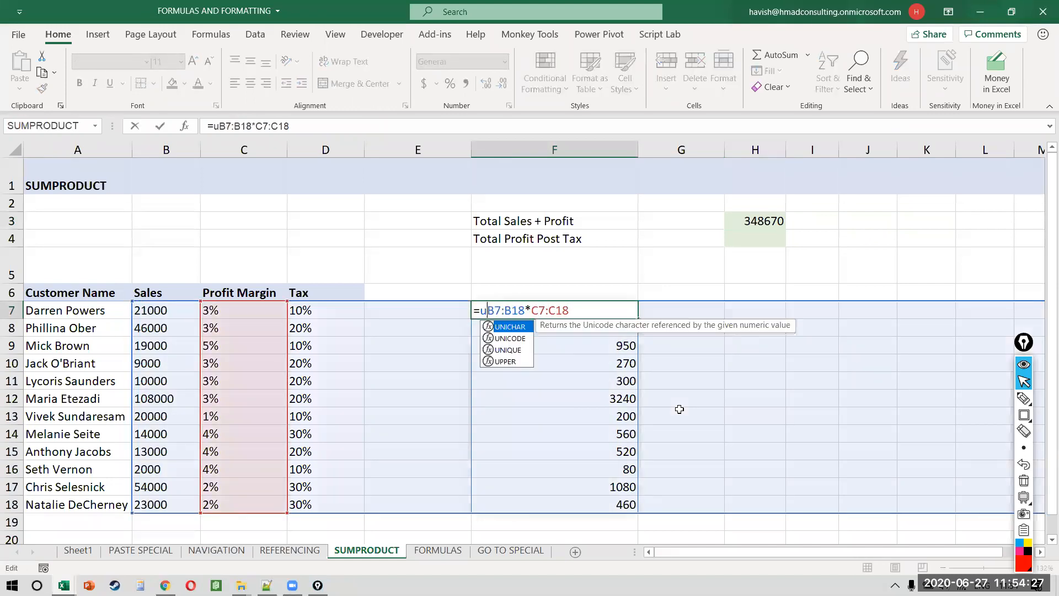
pyautogui.press('BackSpace')
pyautogui.press('BackSpace')
pyautogui.write('sum')
pyautogui.press('Tab')
pyautogui.press('End')
pyautogui.hotkey('ctrl', 'Return')
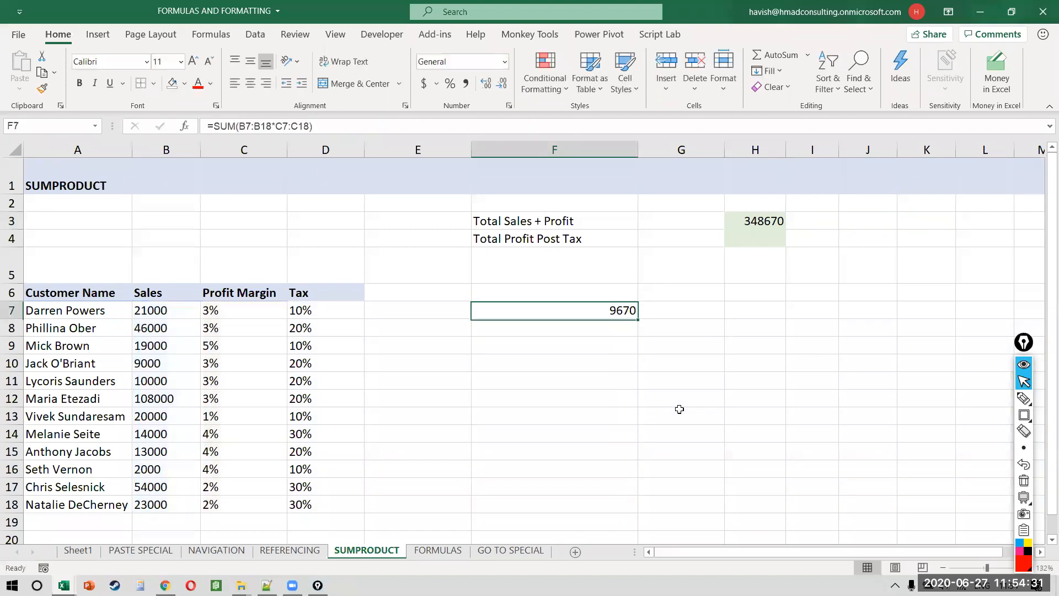
# Step: Change F7 to =SUM(B7:B18*(1+C7:C18)), giving 348670
pyautogui.press('F2')
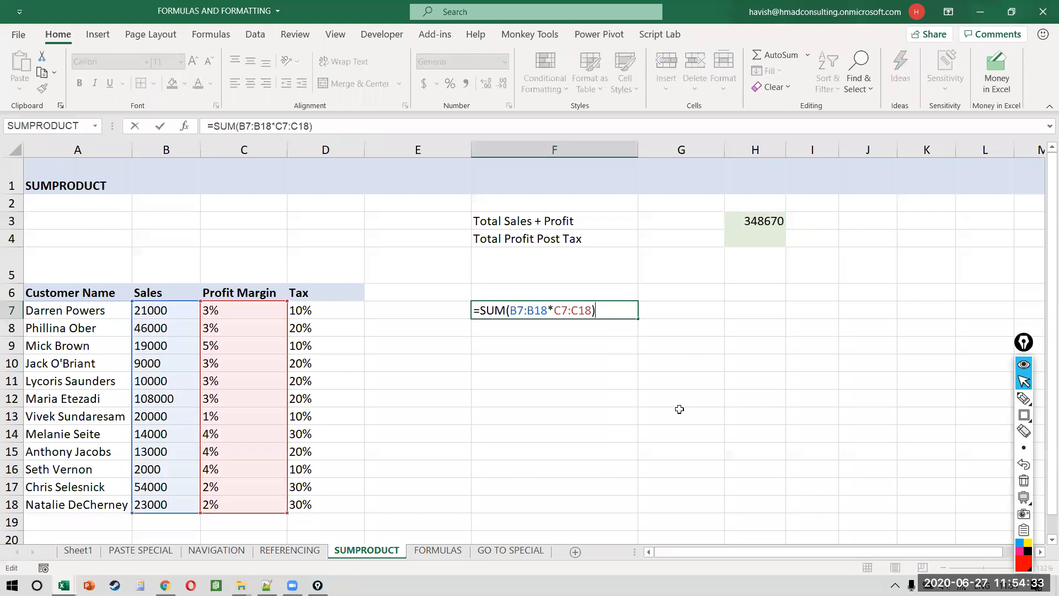
pyautogui.press('Left')
pyautogui.press('Left')
pyautogui.press('Left')
pyautogui.press('Left')
pyautogui.write('(1+')
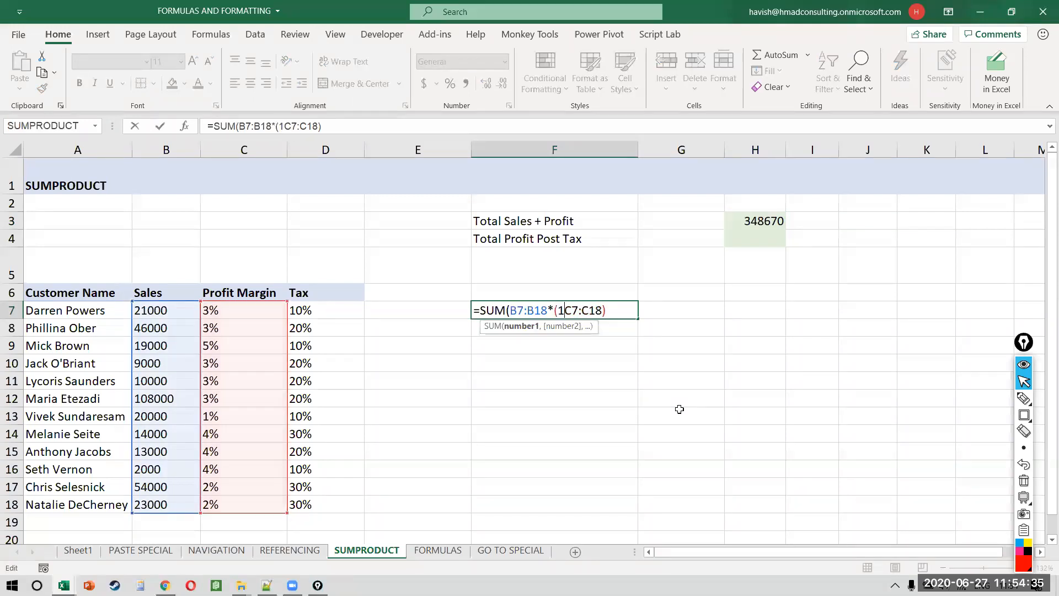
pyautogui.press('Right')
pyautogui.press('Right')
pyautogui.press('Right')
pyautogui.write(')')
pyautogui.press('Return')
pyautogui.press('Up')
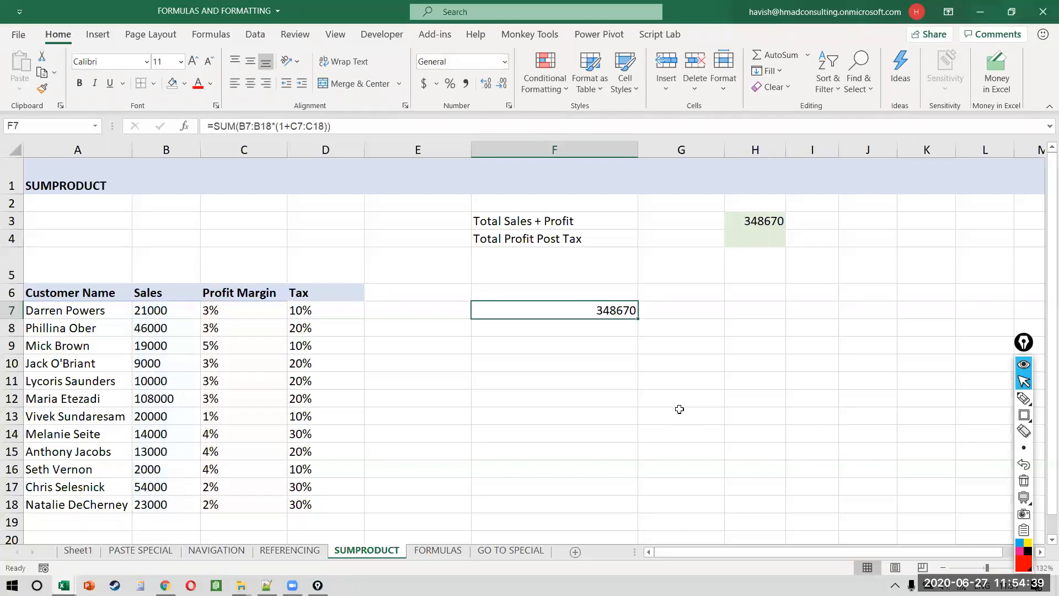
pyautogui.press('F2')
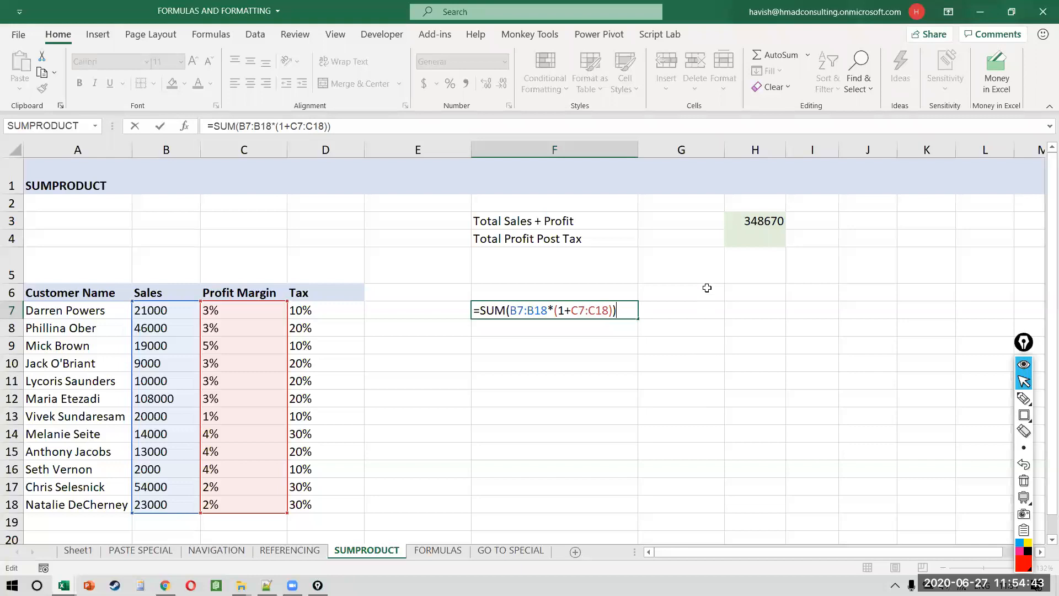
pyautogui.press('Escape')
pyautogui.click(815, 232)
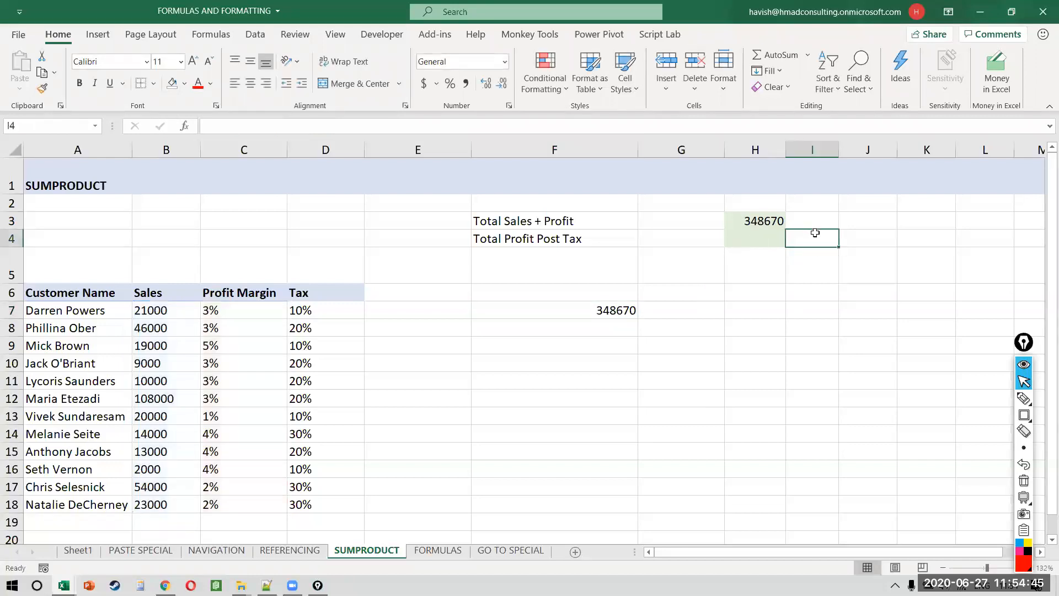
pyautogui.press('Up')
pyautogui.press('Right')
pyautogui.write('=form')
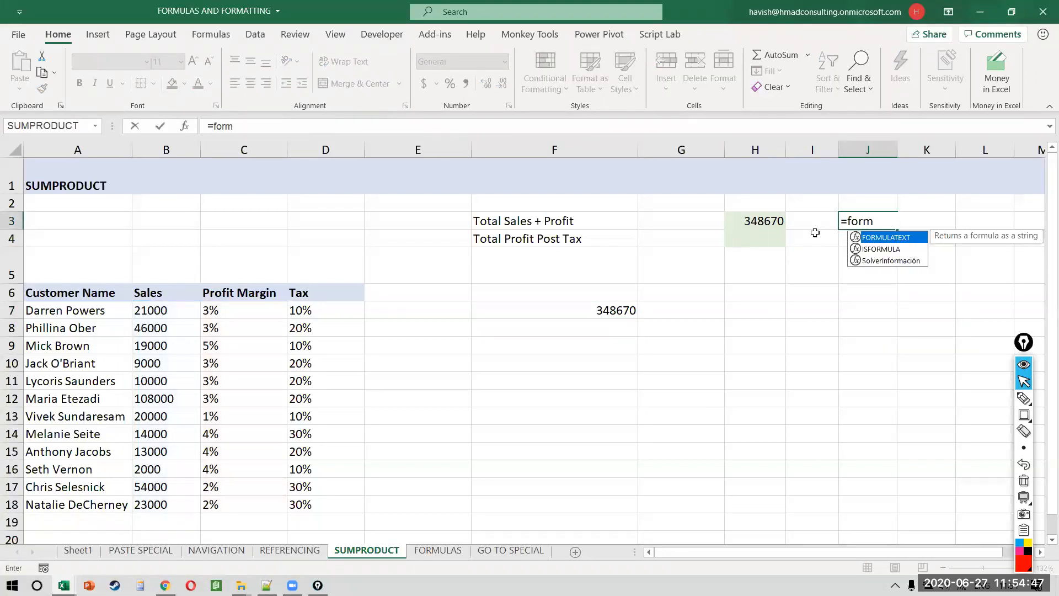
pyautogui.press('Tab')
pyautogui.press('Left')
pyautogui.press('Left')
pyautogui.press('Return')
pyautogui.press('Down')
pyautogui.press('Left')
pyautogui.press('Down')
pyautogui.press('Left')
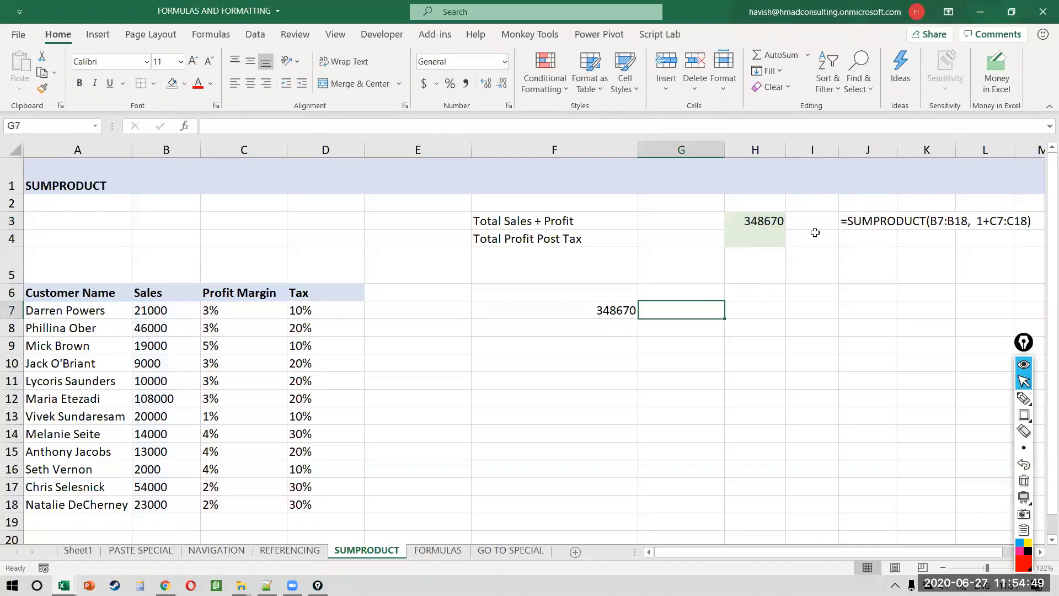
pyautogui.write('=')
pyautogui.write('m')
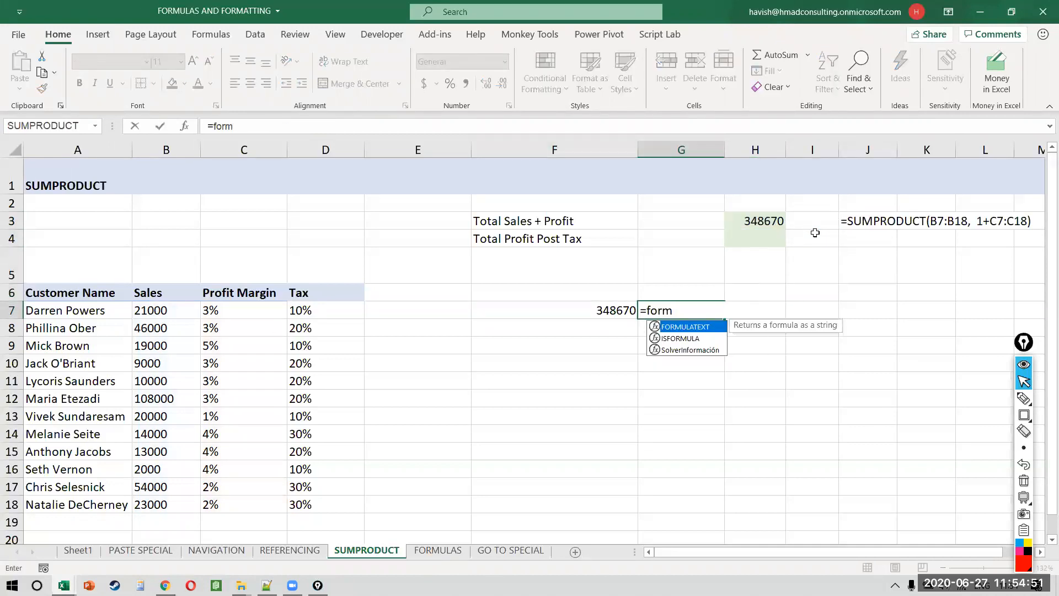
pyautogui.press('Tab')
pyautogui.press('Left')
pyautogui.hotkey('ctrl', 'Return')
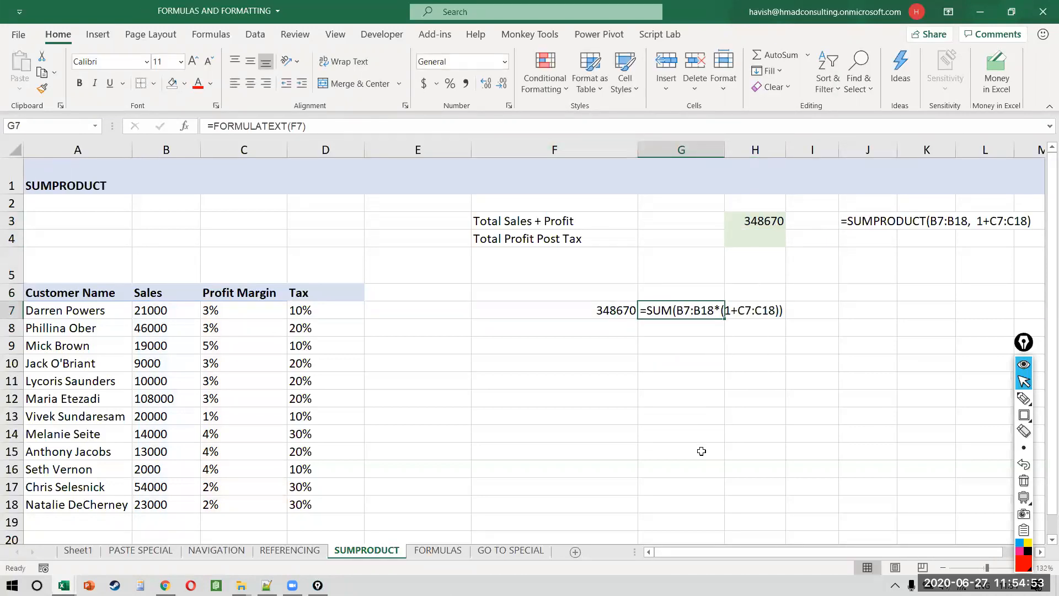
pyautogui.click(675, 403)
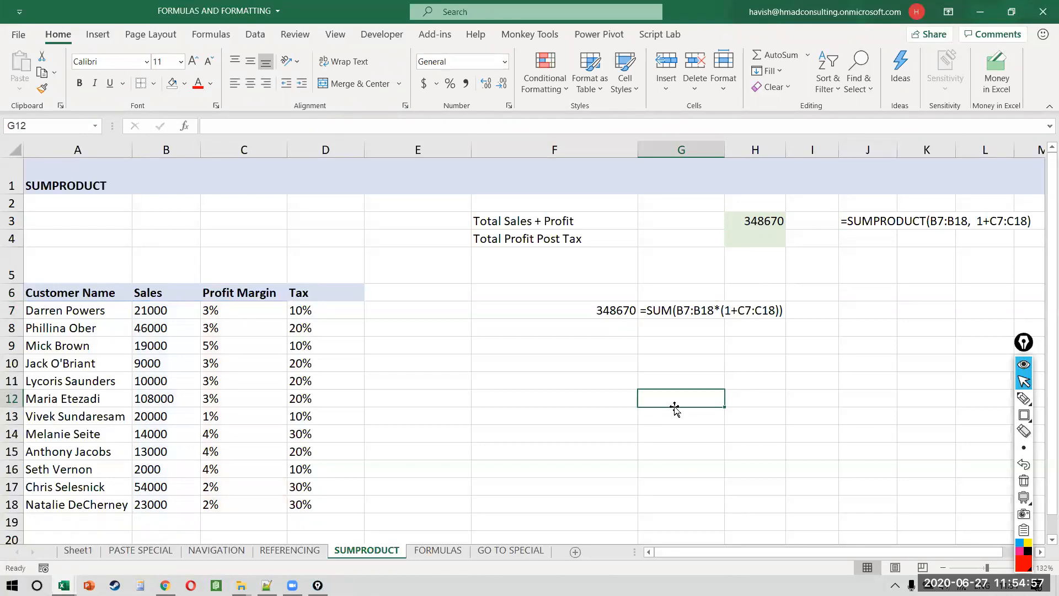
pyautogui.click(877, 218)
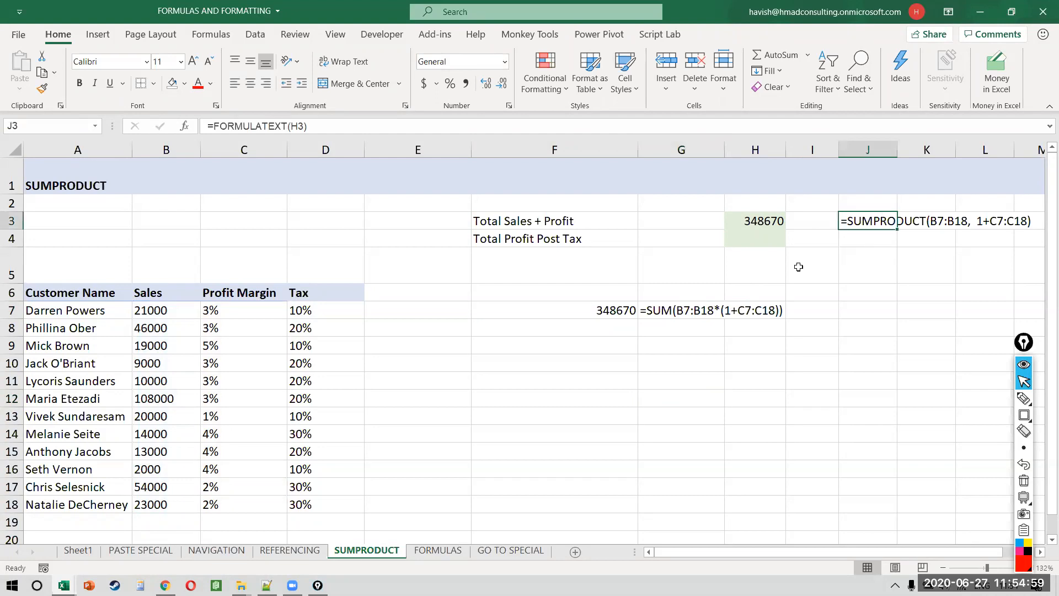
pyautogui.click(687, 309)
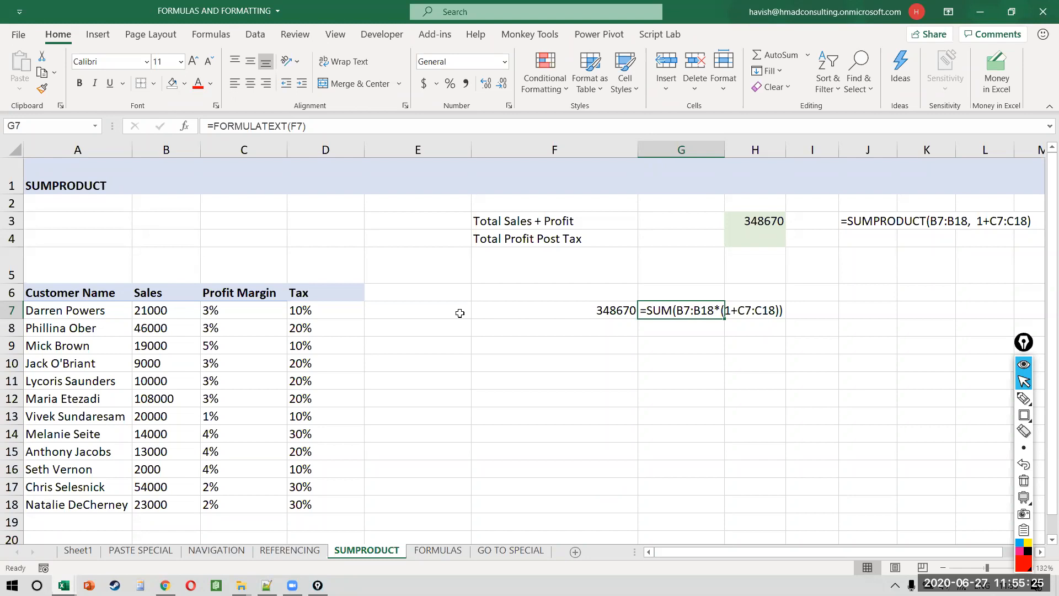
pyautogui.click(1024, 88)
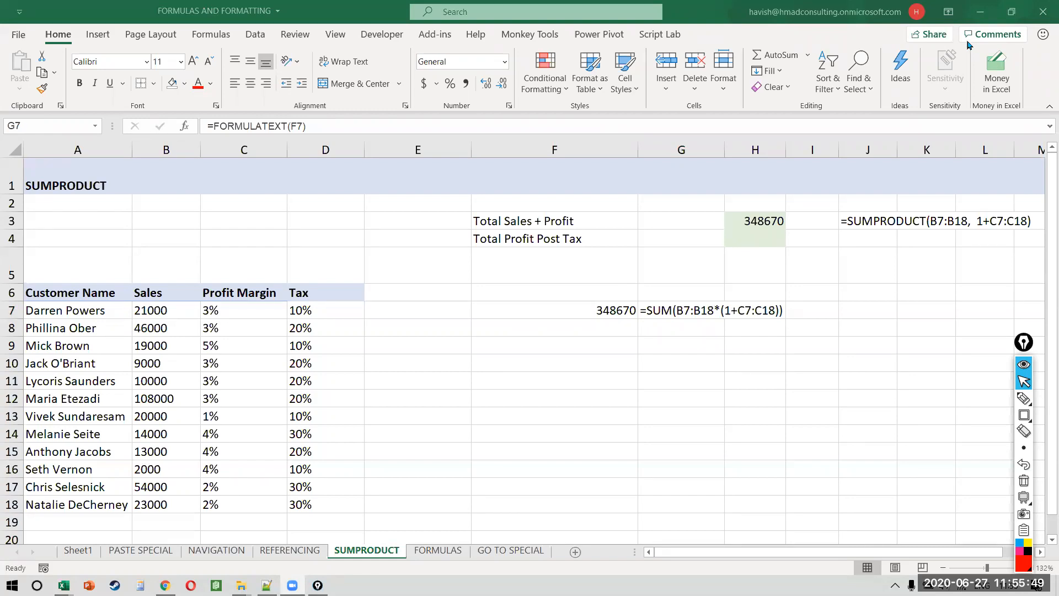
pyautogui.click(604, 313)
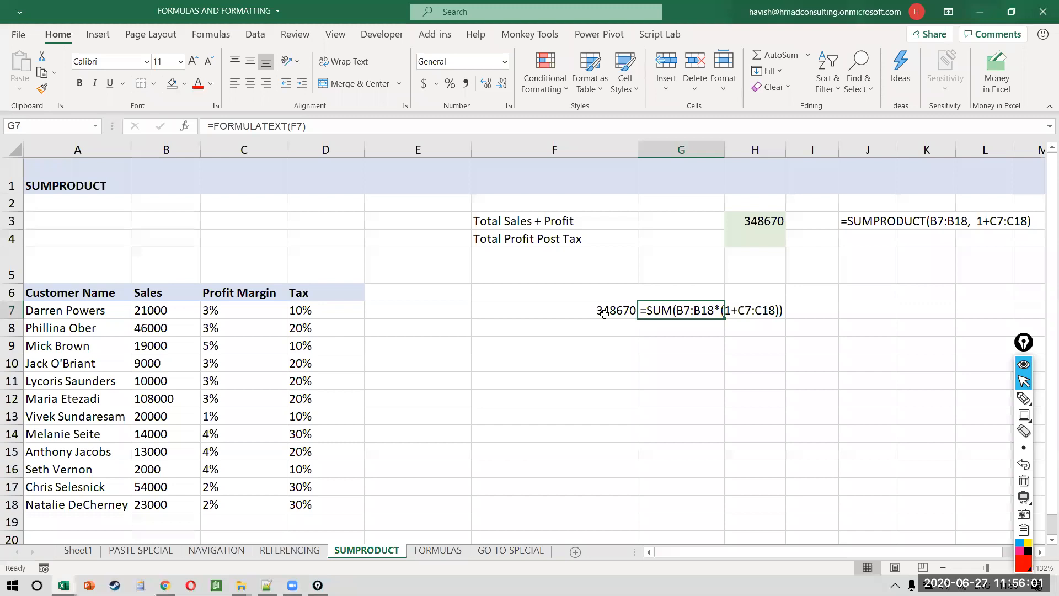
pyautogui.press('Up')
pyautogui.press('Up')
pyautogui.press('Right')
pyautogui.press('Up')
pyautogui.press('Up')
pyautogui.press('Right')
pyautogui.press('Right')
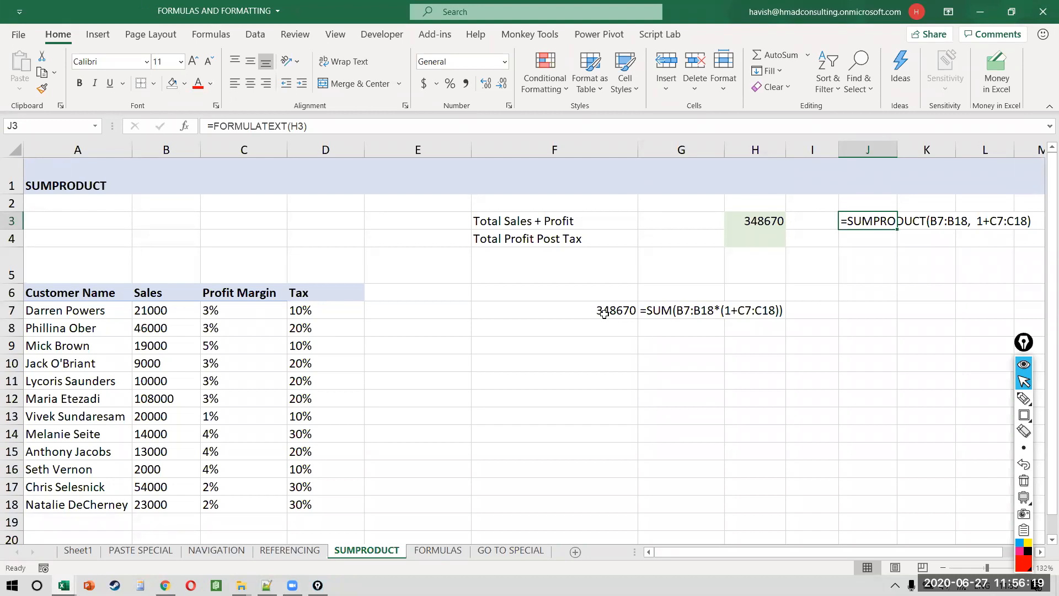
pyautogui.hotkey('ctrl', 'shift', '9')
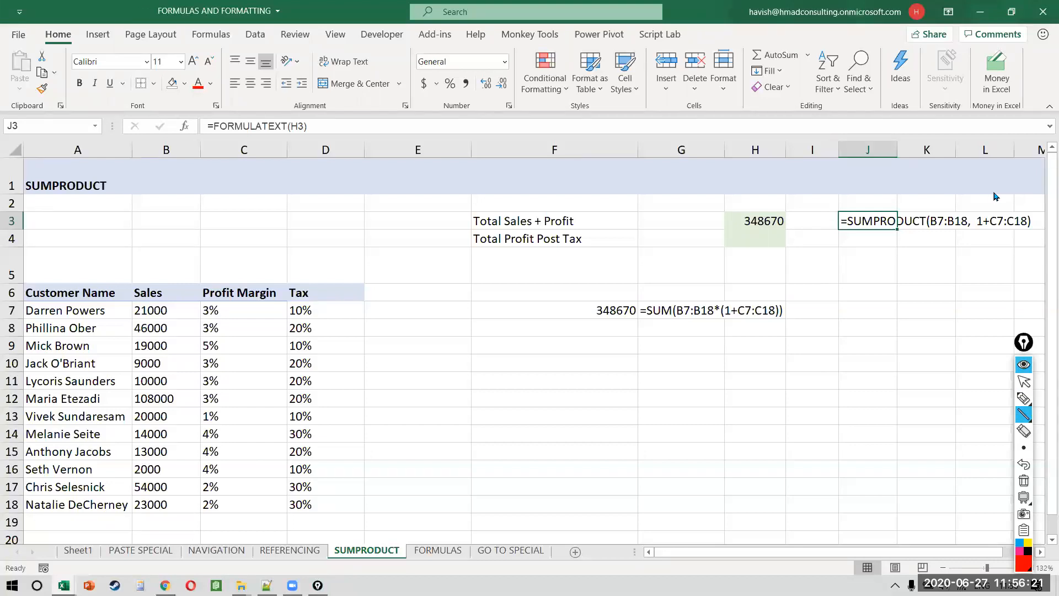
pyautogui.moveTo(992, 180); pyautogui.dragTo(910, 250)
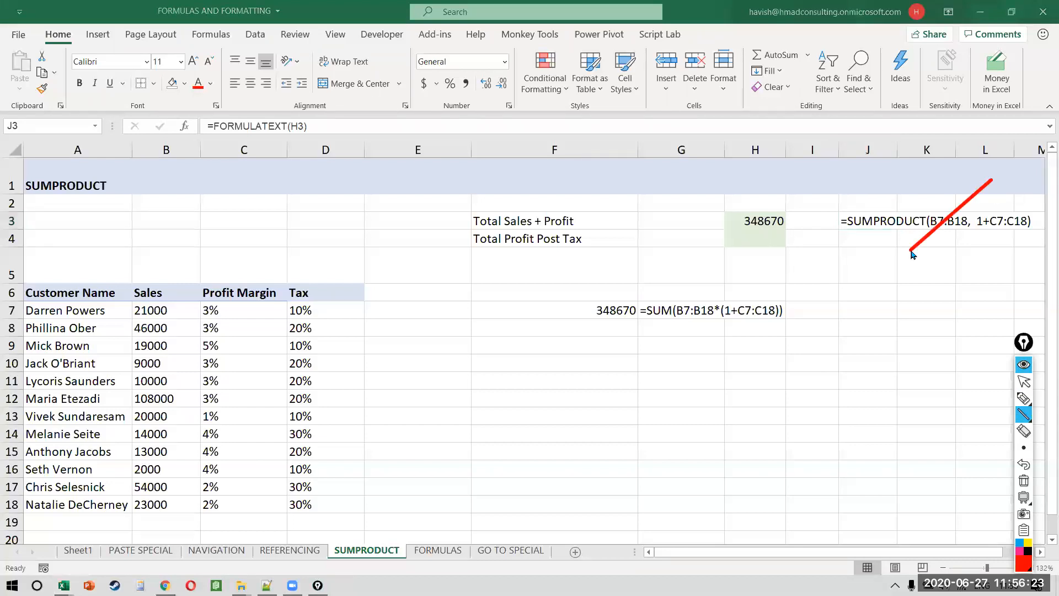
pyautogui.moveTo(914, 186); pyautogui.dragTo(980, 253)
pyautogui.hotkey('ctrl', 'shift', '7')
pyautogui.hotkey('ctrl', 'shift', '2')
pyautogui.press('Left')
pyautogui.press('Left')
pyautogui.press('F2')
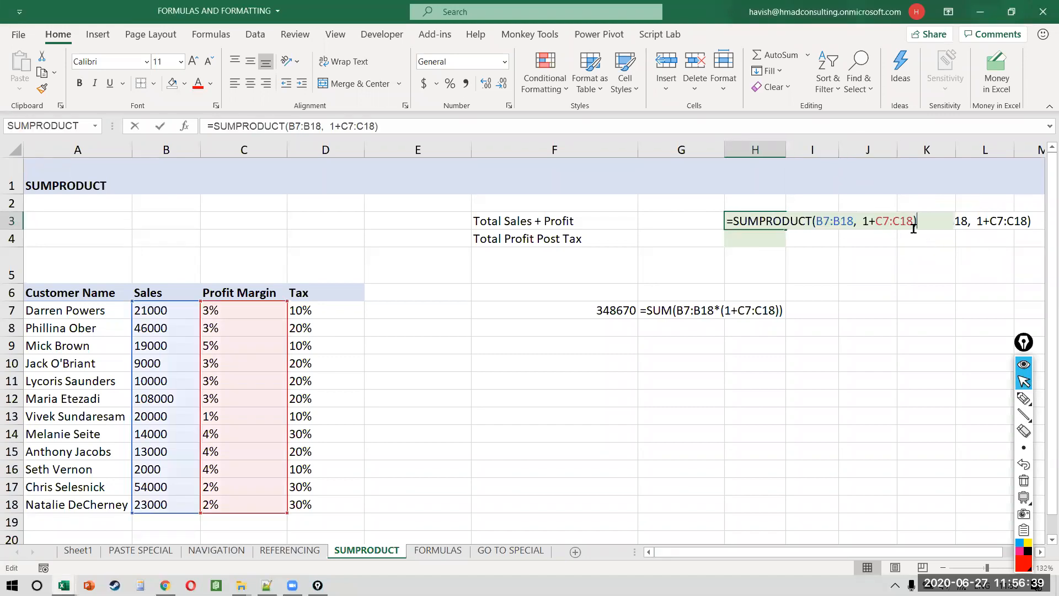
pyautogui.press('Left')
pyautogui.press('Left')
pyautogui.press('Left')
pyautogui.press('Left')
pyautogui.press('Left')
pyautogui.press('Left')
pyautogui.press('Left')
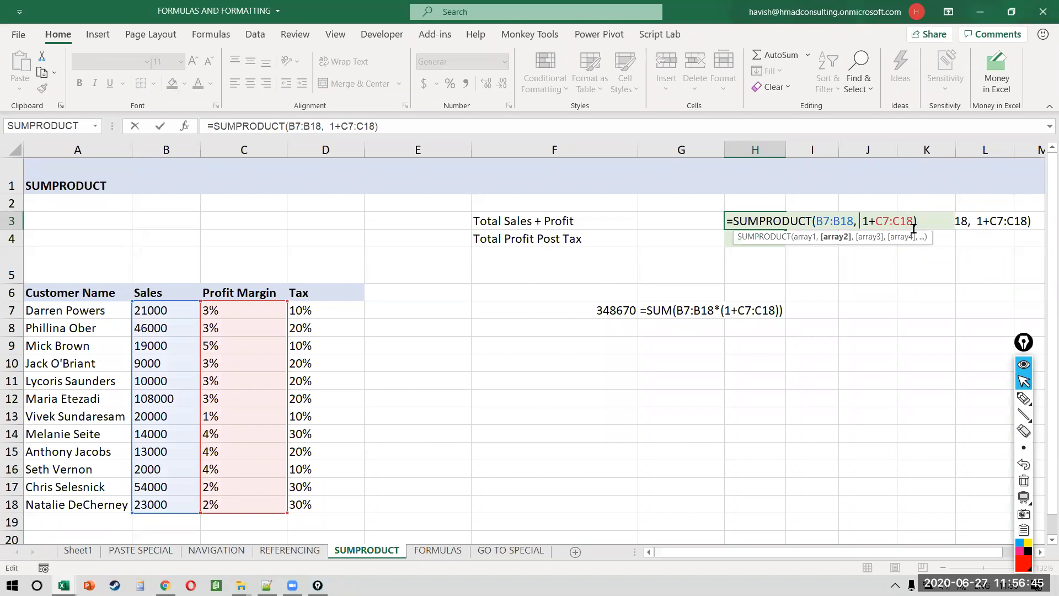
pyautogui.press('Return')
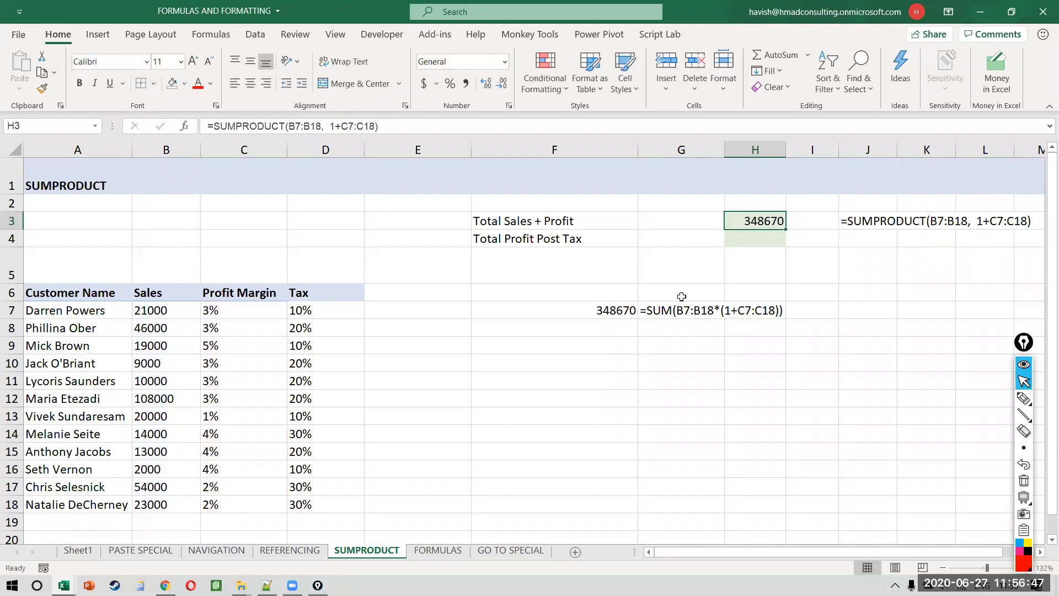
# Step: Review the SUM formula in F7 and the SUMPRODUCT formula in H3 without changing them
pyautogui.click(620, 309)
pyautogui.doubleClick(621, 309)
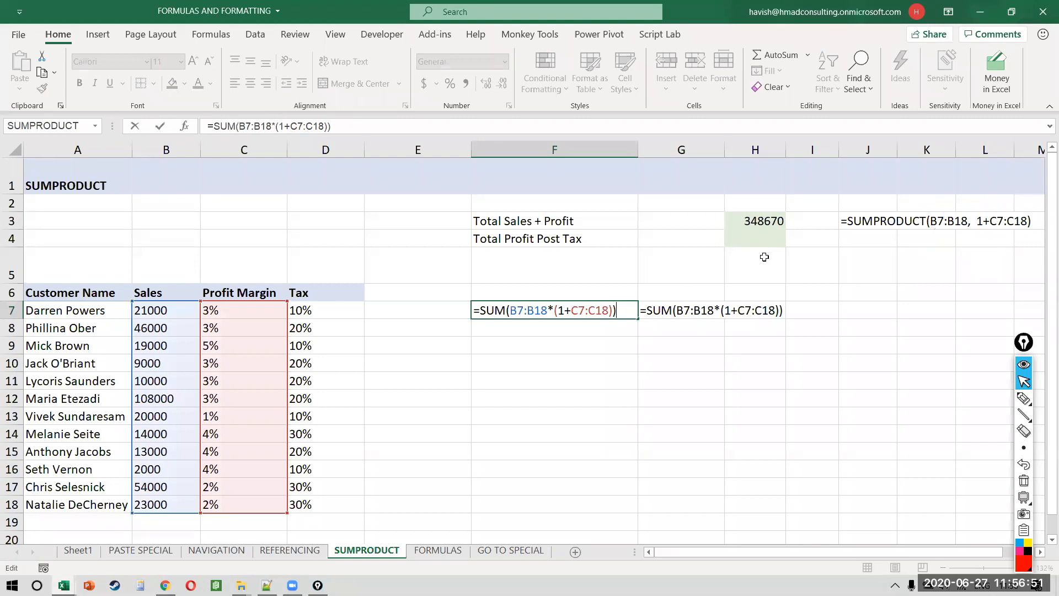
pyautogui.click(760, 208)
pyautogui.doubleClick(760, 219)
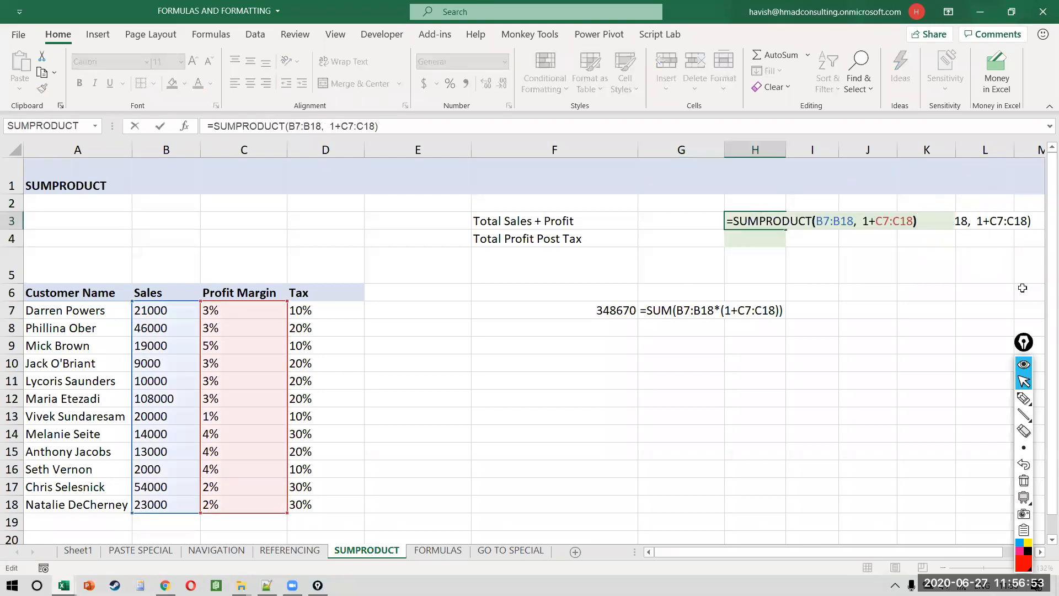
pyautogui.press('Left')
pyautogui.press('Left')
pyautogui.press('Left')
pyautogui.press('Left')
pyautogui.press('Left')
pyautogui.press('Left')
pyautogui.press('Left')
pyautogui.press('Left')
pyautogui.hotkey('shift', 'Right')
pyautogui.hotkey('shift', 'Right')
pyautogui.hotkey('shift', 'Right')
pyautogui.hotkey('shift', 'Right')
pyautogui.hotkey('shift', 'Right')
pyautogui.hotkey('shift', 'Right')
pyautogui.press('Right')
pyautogui.press('Right')
pyautogui.press('Right')
pyautogui.press('Right')
pyautogui.hotkey('shift', 'Right')
pyautogui.hotkey('shift', 'Right')
pyautogui.hotkey('shift', 'Right')
pyautogui.hotkey('shift', 'Right')
pyautogui.hotkey('shift', 'Right')
pyautogui.press('Return')
# Step: Try division instead of multiplication in F7, then undo it to restore 348670
pyautogui.press('Left')
pyautogui.press('Left')
pyautogui.press('Down')
pyautogui.press('Left')
pyautogui.press('Down')
pyautogui.press('Down')
pyautogui.press('Down')
pyautogui.press('Right')
pyautogui.press('Right')
pyautogui.press('Left')
pyautogui.press('Up')
pyautogui.press('F2')
pyautogui.press('Left')
pyautogui.press('Left')
pyautogui.press('Left')
pyautogui.press('Left')
pyautogui.press('Left')
pyautogui.press('Left')
pyautogui.press('Left')
pyautogui.press('Left')
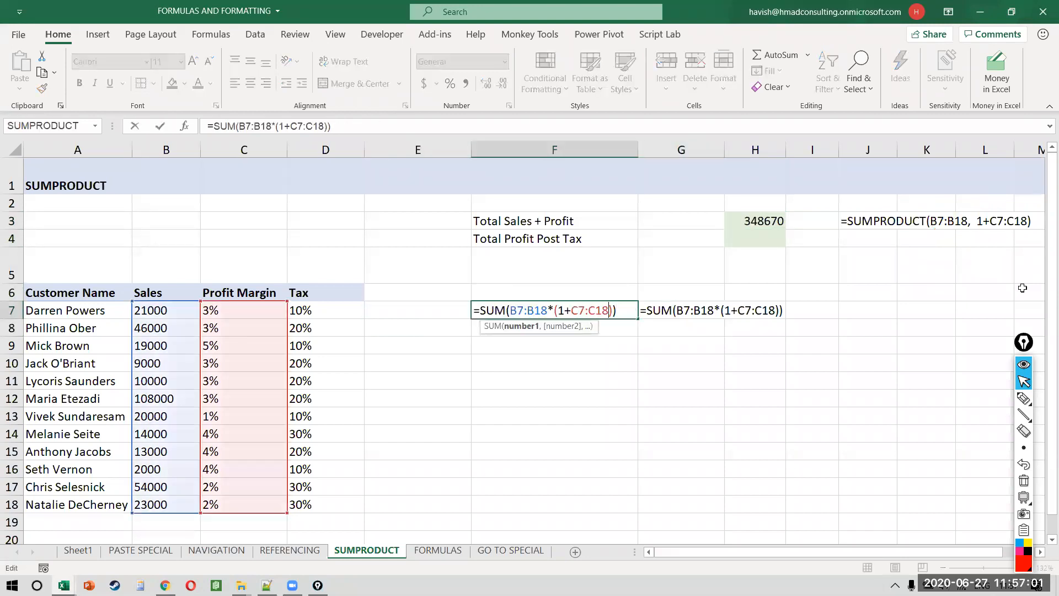
pyautogui.press('Left')
pyautogui.press('BackSpace')
pyautogui.write('/')
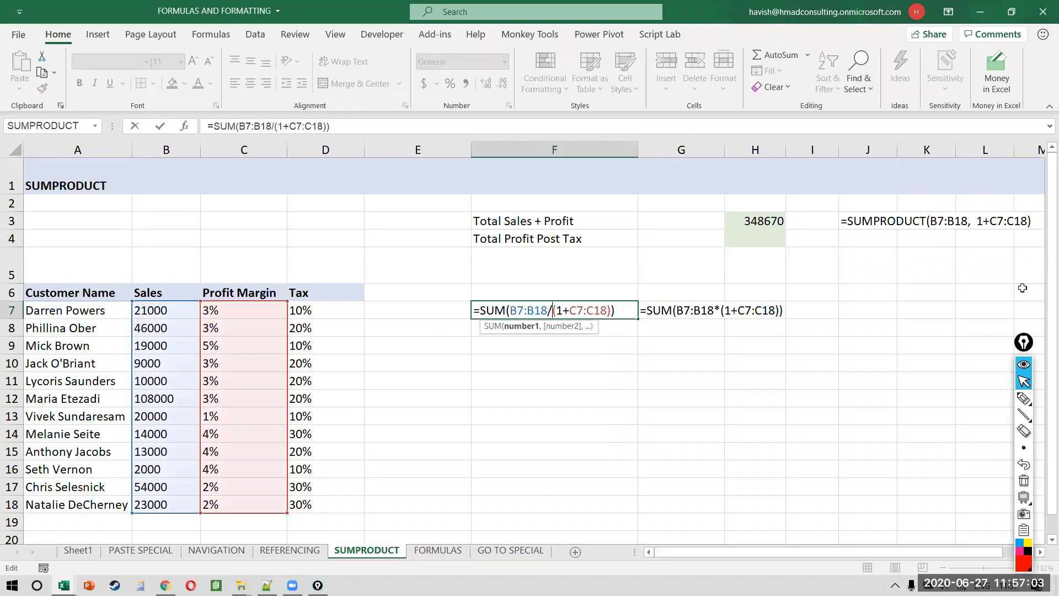
pyautogui.press('Return')
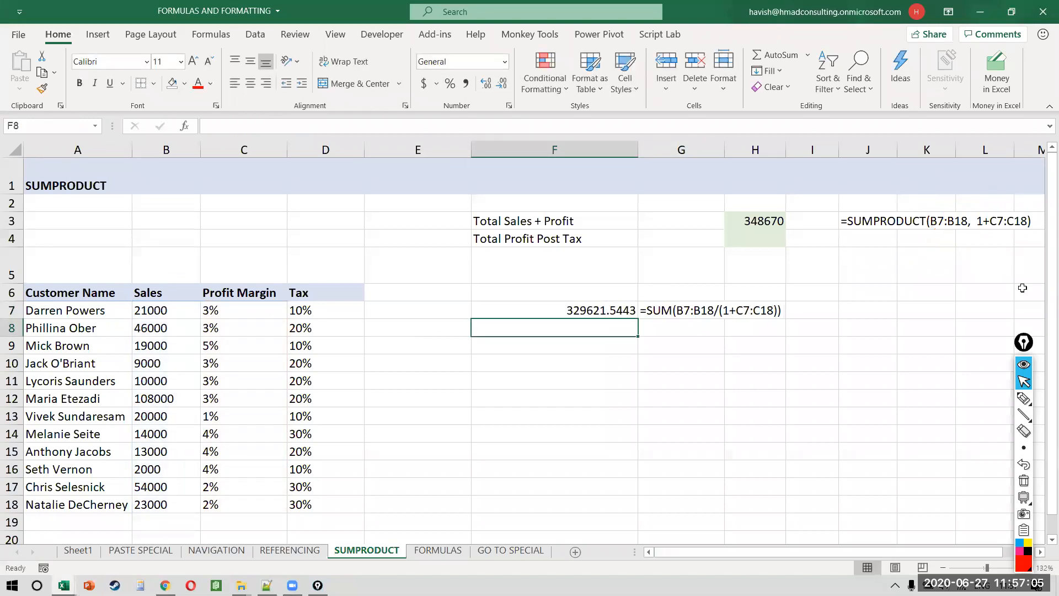
pyautogui.hotkey('ctrl', 'z')
pyautogui.press('F2')
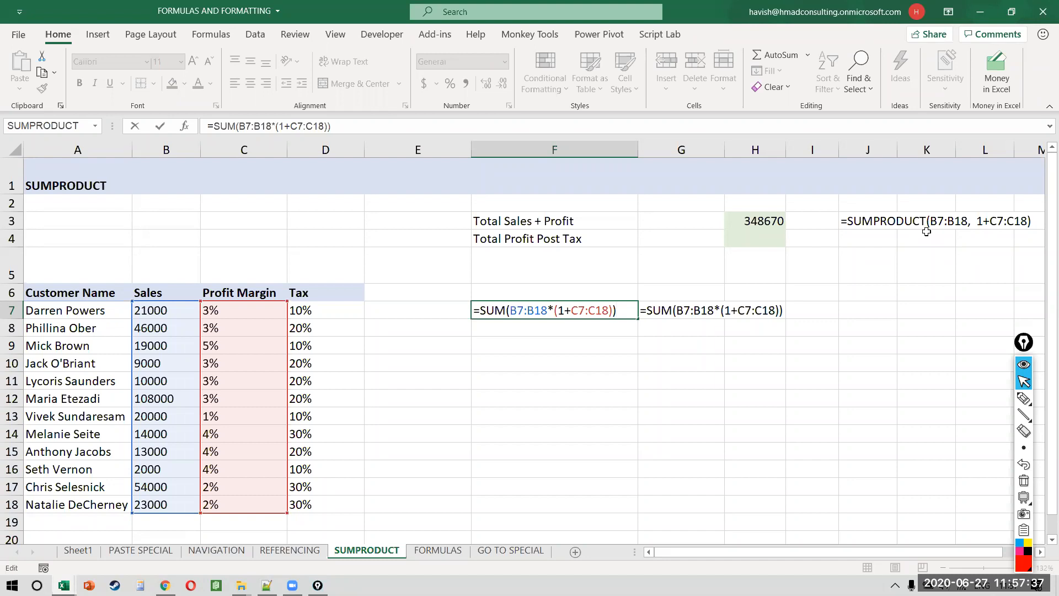
pyautogui.hotkey('ctrl', 'Return')
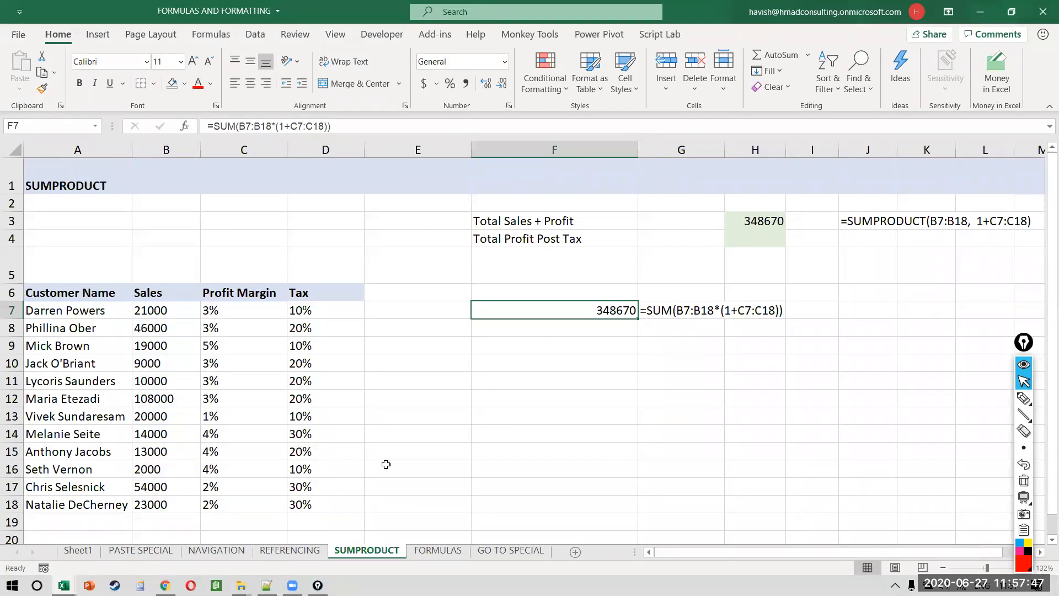
# Step: Switch to the FORMULAS sheet with its summary labels
pyautogui.hotkey('ctrl', 'pagedown')
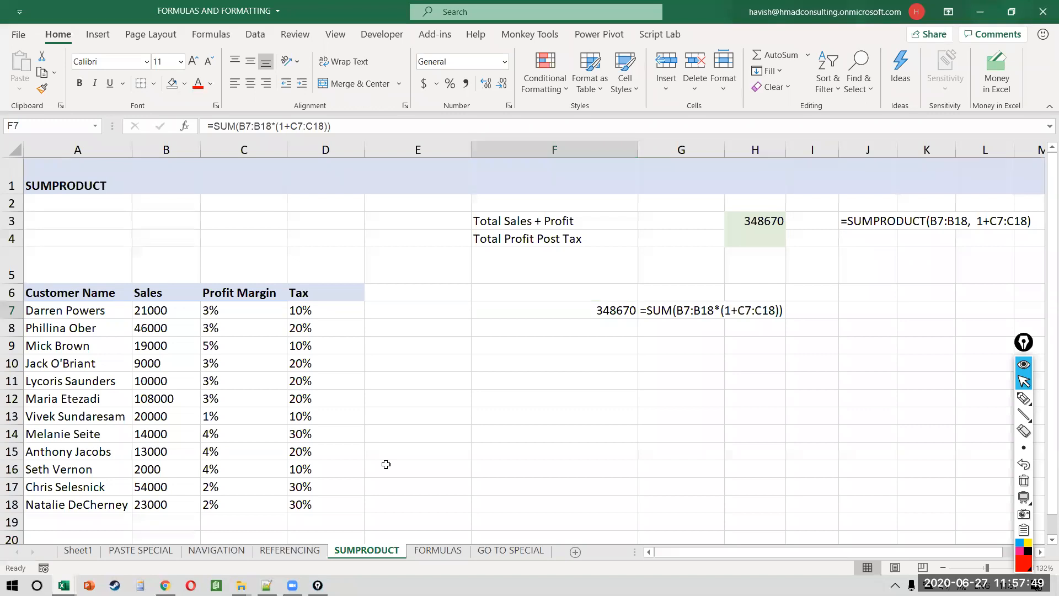
pyautogui.click(386, 464)
pyautogui.hscroll(-2, 386, 464)
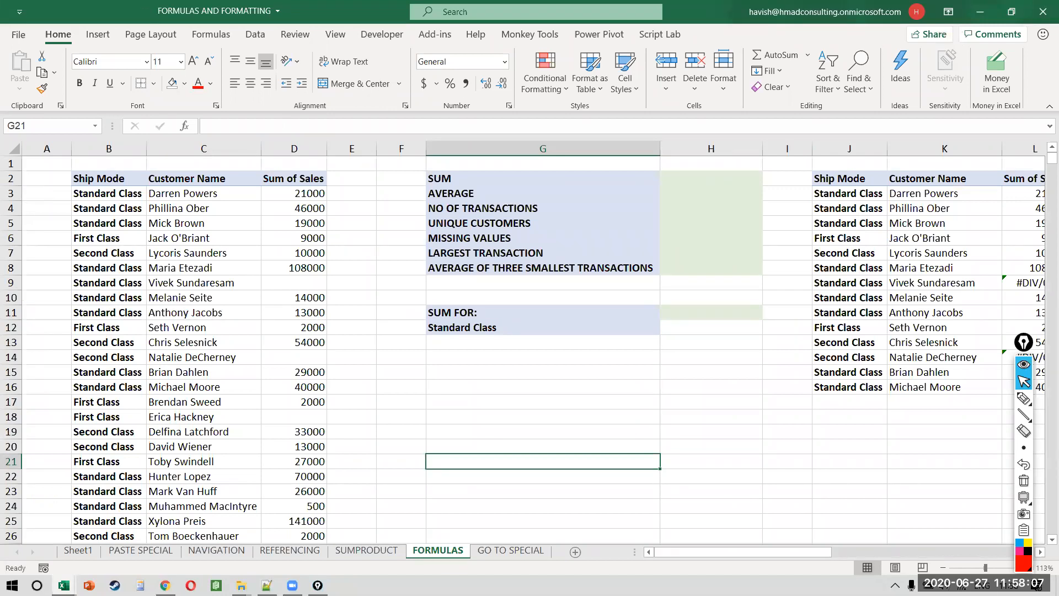
# Step: Select the customer names from C3 down to row 5008
pyautogui.press('XF86AudioRaiseVolume')
pyautogui.press('XF86AudioLowerVolume')
pyautogui.press('XF86AudioLowerVolume')
pyautogui.press('XF86AudioLowerVolume')
pyautogui.press('XF86AudioLowerVolume')
pyautogui.click(615, 223)
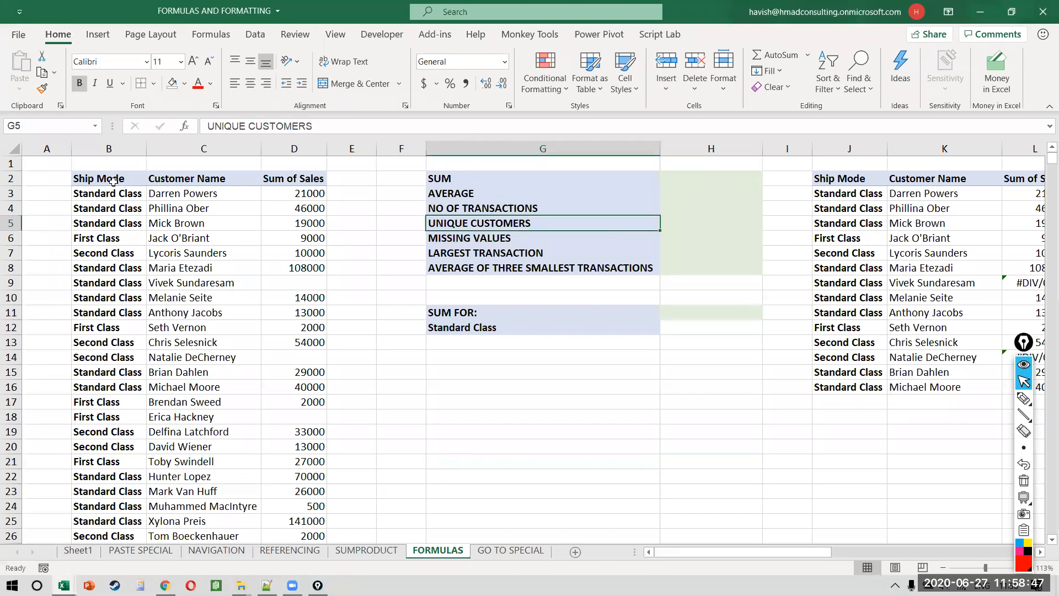
pyautogui.click(226, 180)
pyautogui.press('Down')
pyautogui.hotkey('ctrl', 'shift', 'Down')
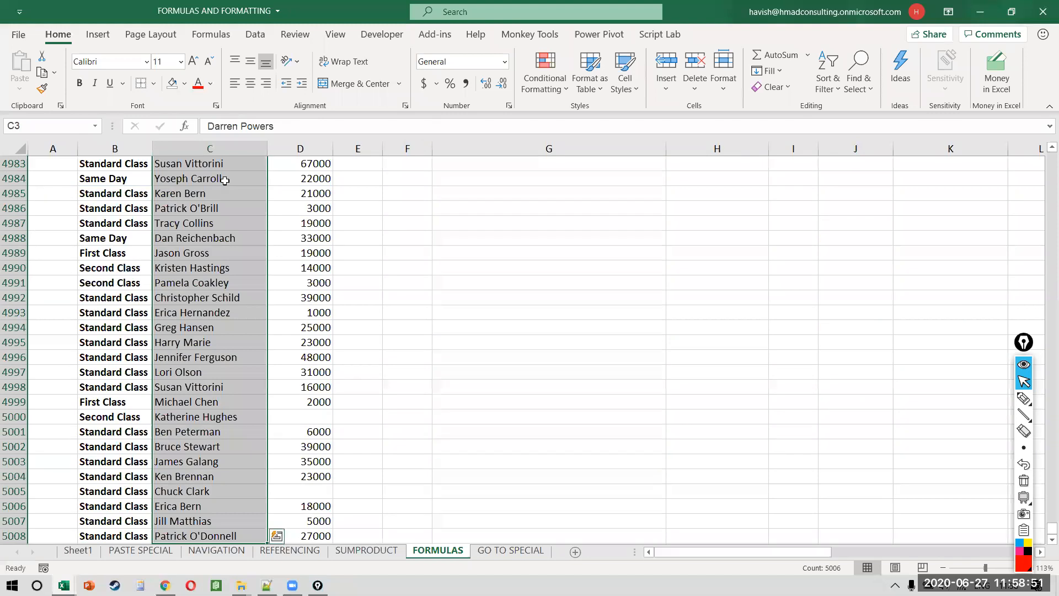
# Step: Reselect customer names C3:C5008, then move to the first sales value in D3
pyautogui.hotkey('ctrl', 'shift', 'Up')
pyautogui.hotkey('shift', 'Down')
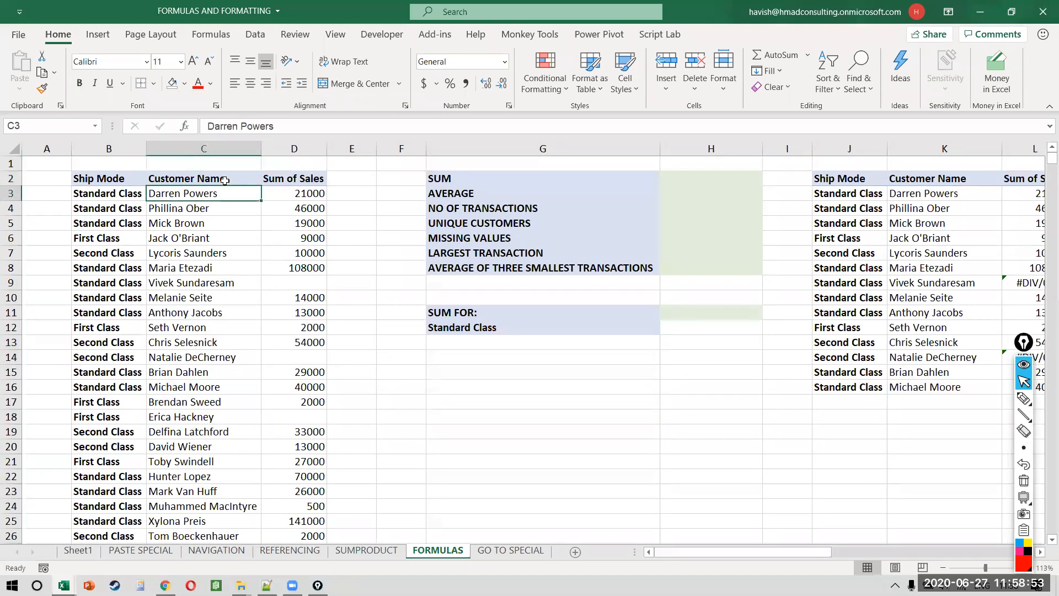
pyautogui.hotkey('ctrl', 'shift', 'Down')
pyautogui.press('Right')
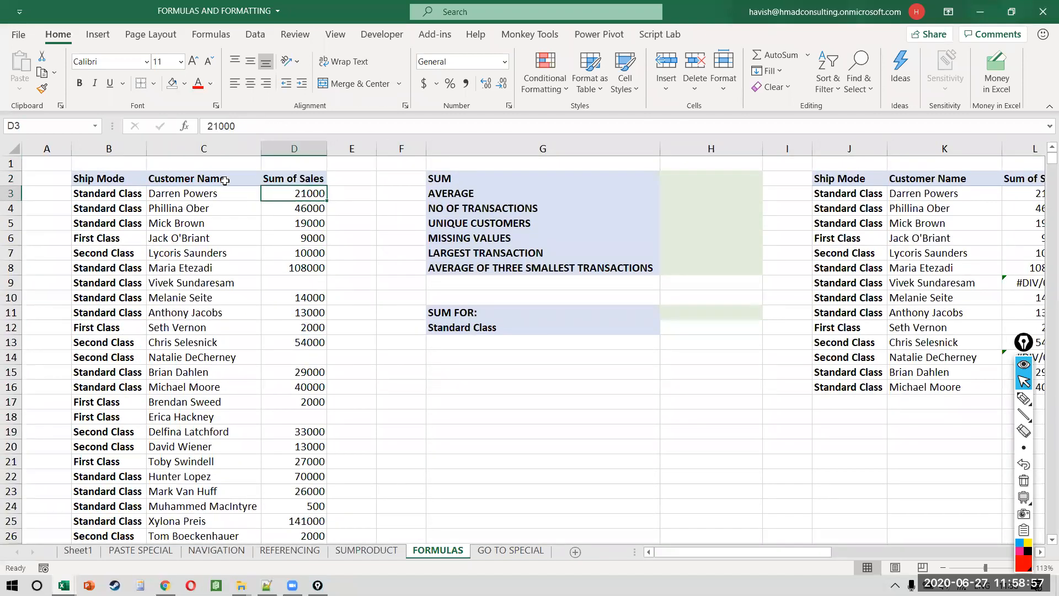
pyautogui.press('Right')
pyautogui.press('Right')
pyautogui.press('Right')
pyautogui.press('Up')
pyautogui.press('Left')
pyautogui.press('Left')
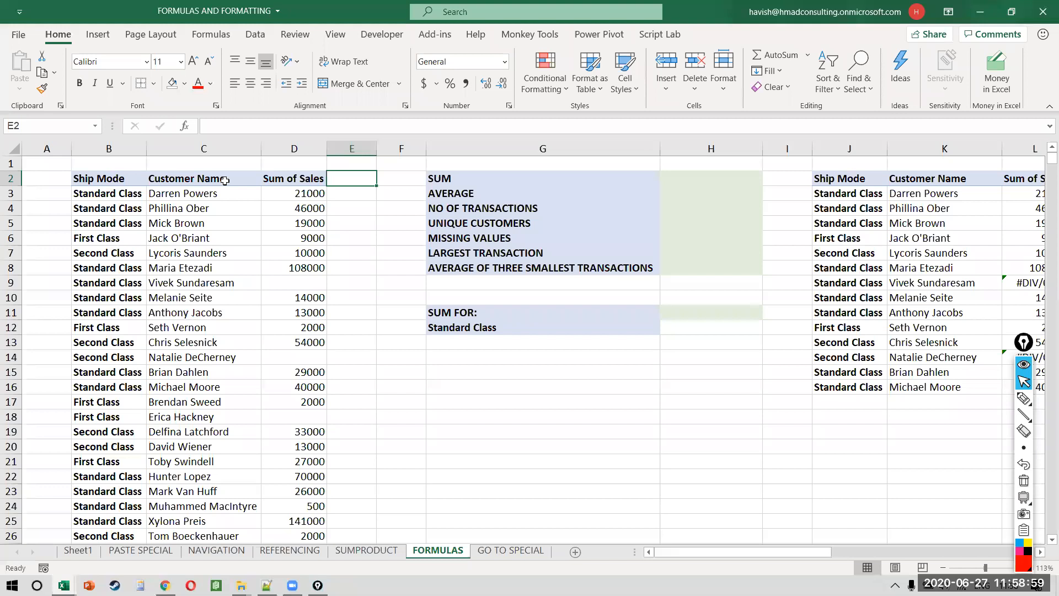
pyautogui.press('Down')
# Step: Select D3:D5008, showing a count of 5001 and sum of 129286700
pyautogui.press('Left')
pyautogui.hotkey('shift', 'Down')
pyautogui.hotkey('shift', 'Down')
pyautogui.hotkey('shift', 'Down')
pyautogui.hotkey('shift', 'Down')
pyautogui.hotkey('shift', 'Down')
pyautogui.hotkey('shift', 'Down')
pyautogui.hotkey('shift', 'Down')
pyautogui.hotkey('shift', 'Down')
pyautogui.hotkey('shift', 'Down')
pyautogui.hotkey('shift', 'Down')
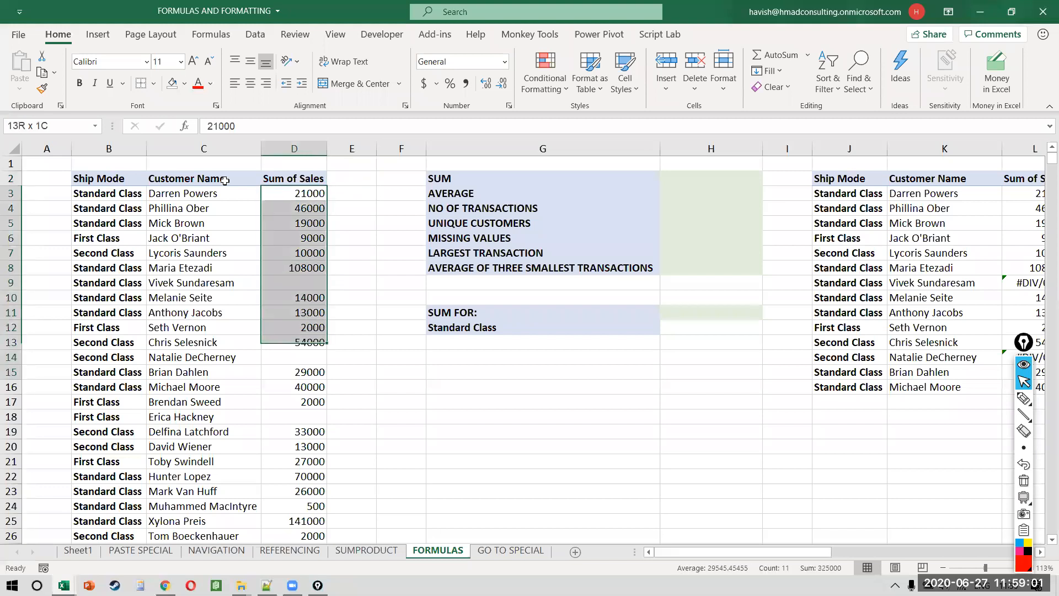
pyautogui.hotkey('ctrl', 'shift', 'Down')
pyautogui.hotkey('ctrl', 'shift', 'Down')
pyautogui.hotkey('ctrl', 'shift', 'Down')
pyautogui.hotkey('ctrl', 'shift', 'Down')
pyautogui.hotkey('ctrl', 'shift', 'Down')
pyautogui.hotkey('ctrl', 'shift', 'Down')
pyautogui.hotkey('ctrl', 'shift', 'Down')
pyautogui.hotkey('ctrl', 'shift', 'Down')
pyautogui.hotkey('ctrl', 'shift', 'End')
pyautogui.hotkey('shift', 'Left')
pyautogui.hotkey('shift', 'Left')
pyautogui.hotkey('shift', 'Left')
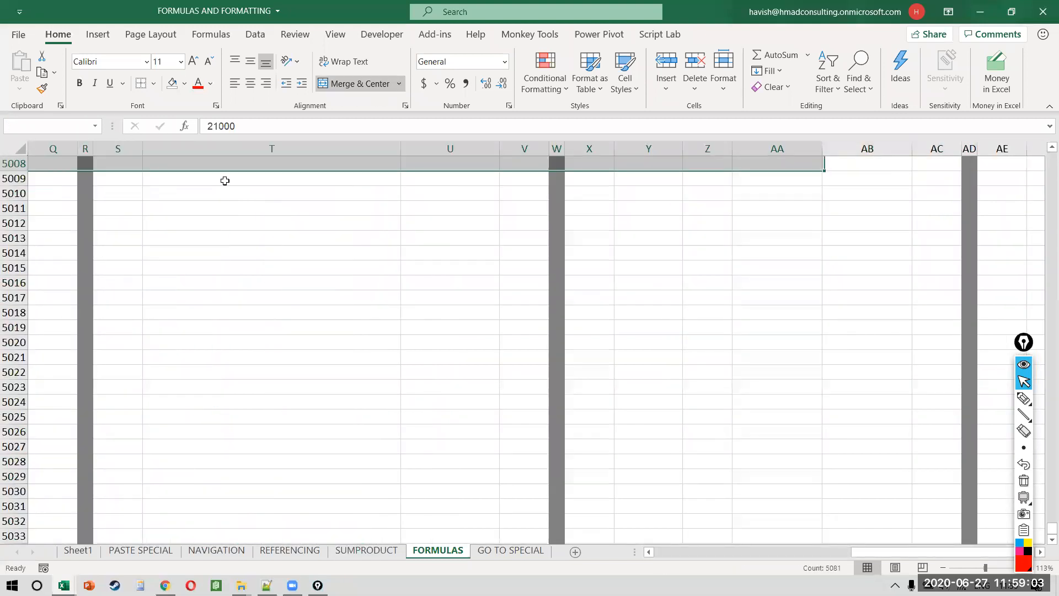
pyautogui.hotkey('shift', 'Left')
pyautogui.hotkey('shift', 'Left')
pyautogui.hotkey('shift', 'Left')
pyautogui.hotkey('shift', 'Left')
pyautogui.hotkey('shift', 'Left')
pyautogui.hotkey('shift', 'Left')
pyautogui.hotkey('shift', 'Left')
pyautogui.hotkey('shift', 'Left')
pyautogui.hotkey('shift', 'Left')
pyautogui.hotkey('shift', 'Left')
pyautogui.hotkey('shift', 'Left')
pyautogui.hotkey('shift', 'Left')
pyautogui.hotkey('shift', 'Left')
pyautogui.hotkey('shift', 'Left')
pyautogui.hotkey('shift', 'Left')
pyautogui.hotkey('shift', 'Left')
pyautogui.hotkey('shift', 'Left')
pyautogui.hotkey('shift', 'Left')
pyautogui.hotkey('shift', 'Left')
pyautogui.hotkey('shift', 'Left')
pyautogui.hotkey('shift', 'Right')
pyautogui.hotkey('shift', 'Right')
pyautogui.hotkey('shift', 'Right')
pyautogui.hotkey('shift', 'Right')
pyautogui.hotkey('shift', 'Left')
pyautogui.scroll(5, 225, 181)
pyautogui.scroll(-1, 225, 181)
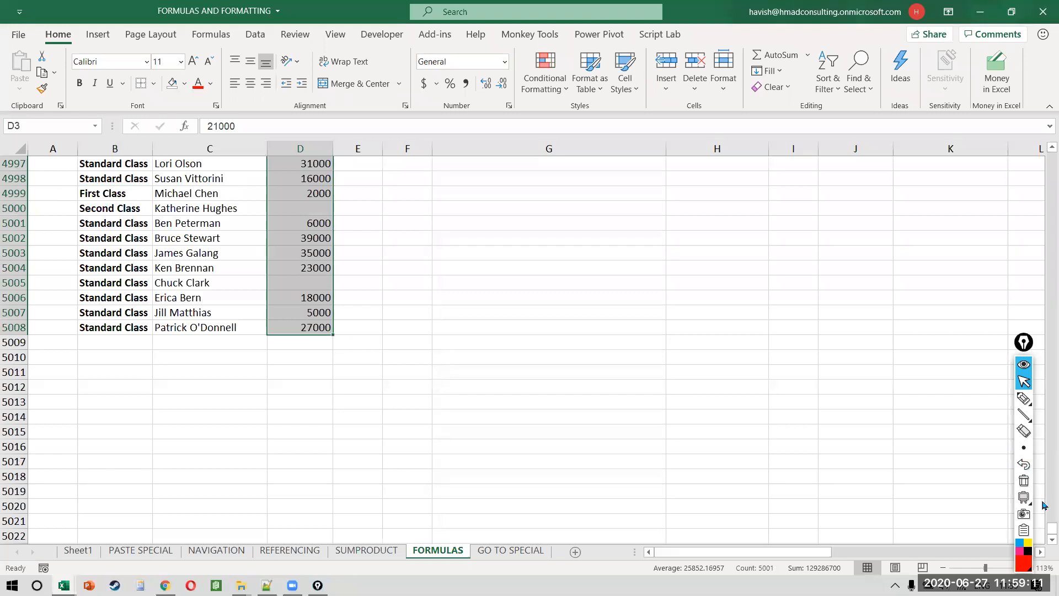
# Step: Scroll down column D to confirm the sales values end at row 5008
pyautogui.moveTo(1045, 531); pyautogui.dragTo(1045, 55)
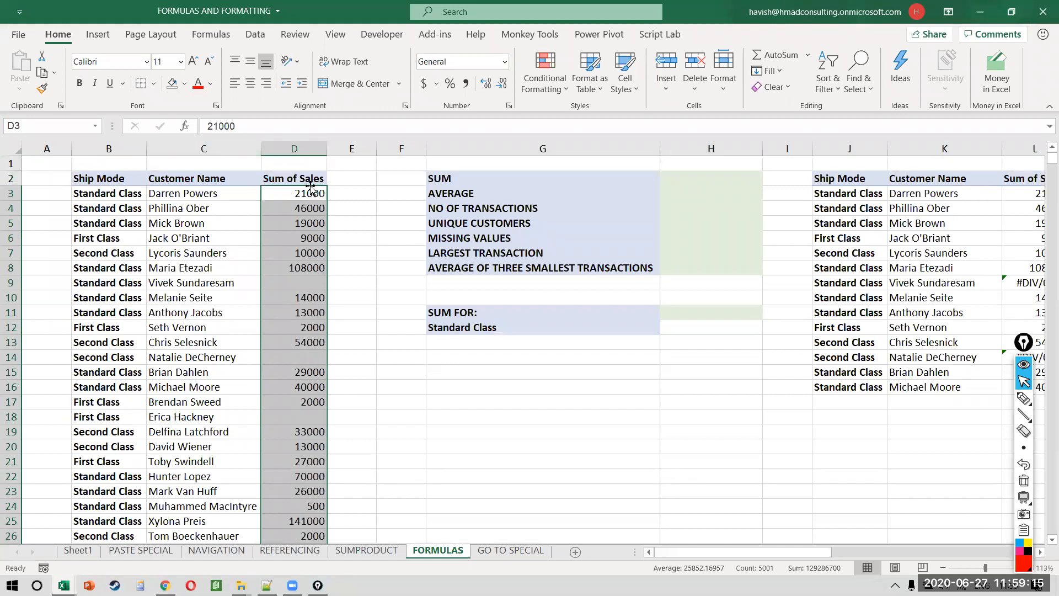
pyautogui.moveTo(1047, 162); pyautogui.dragTo(1044, 403)
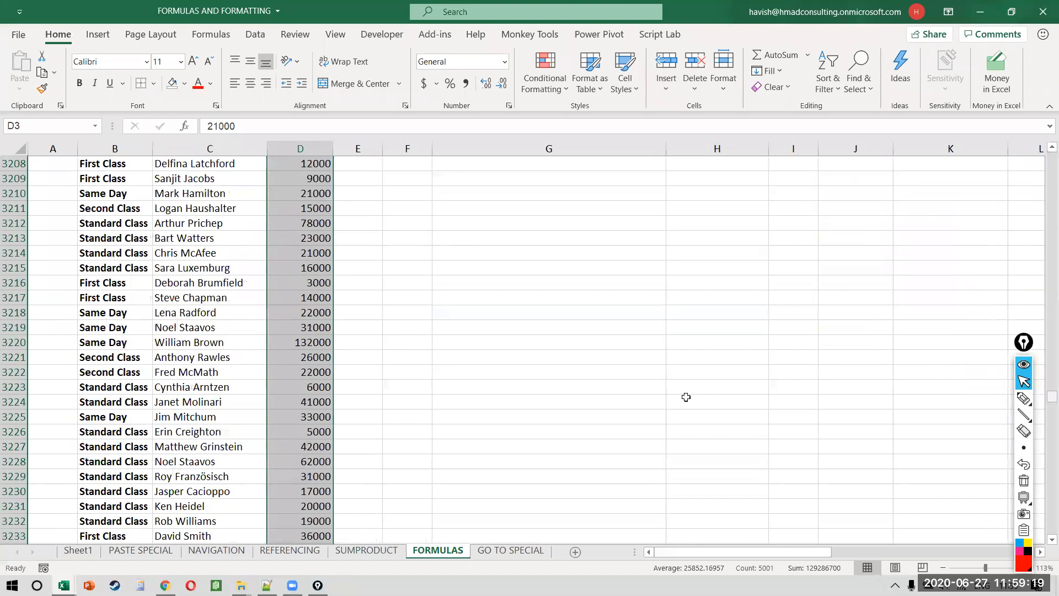
pyautogui.scroll(-20, 401, 408)
pyautogui.hscroll(6, 402, 408)
pyautogui.hscroll(-6, 402, 408)
pyautogui.scroll(-20, 402, 408)
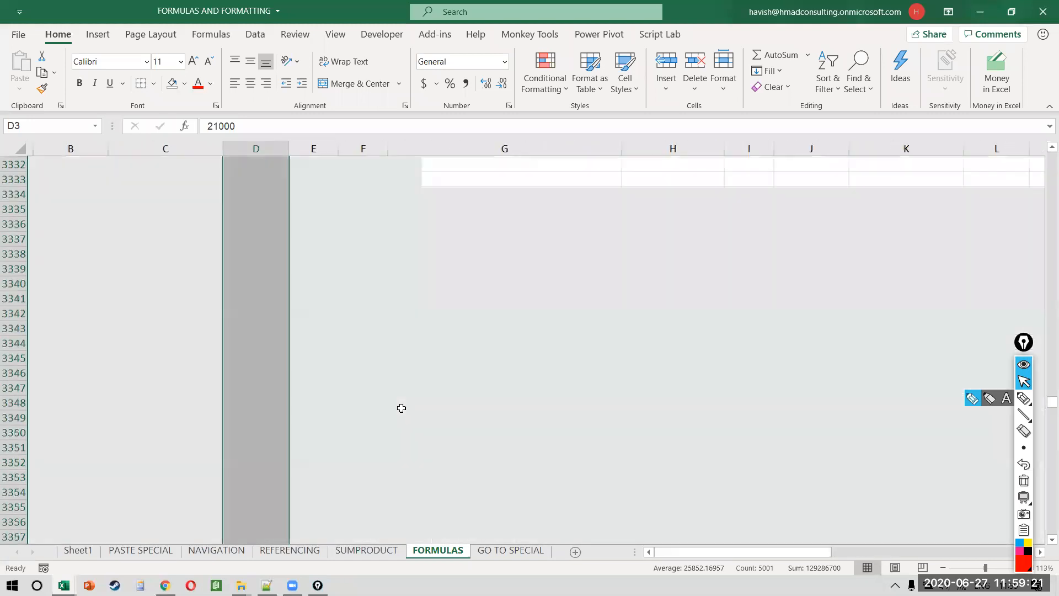
pyautogui.scroll(-20, 401, 408)
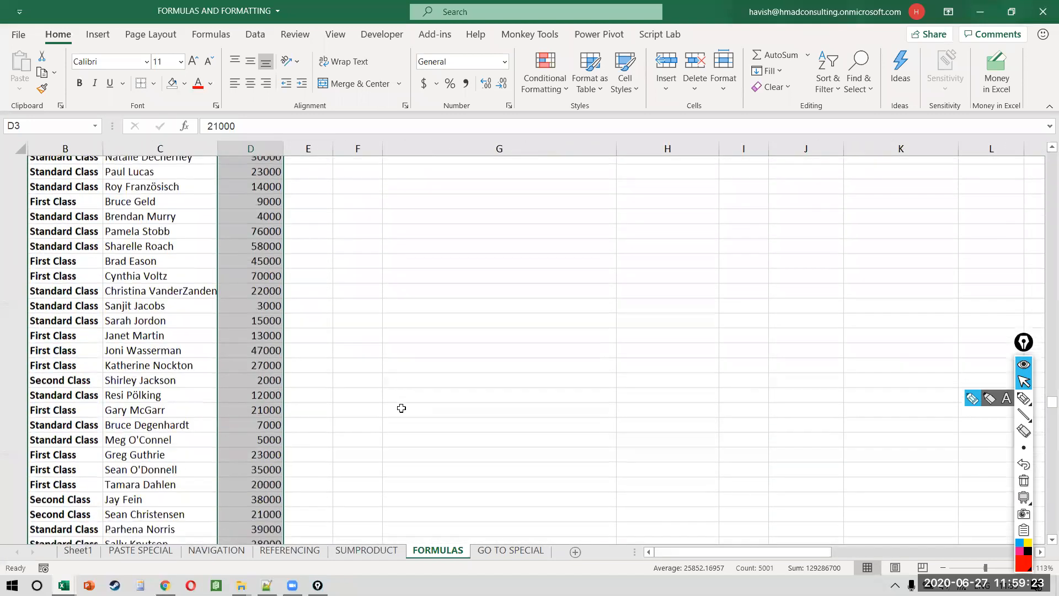
pyautogui.scroll(-10, 401, 408)
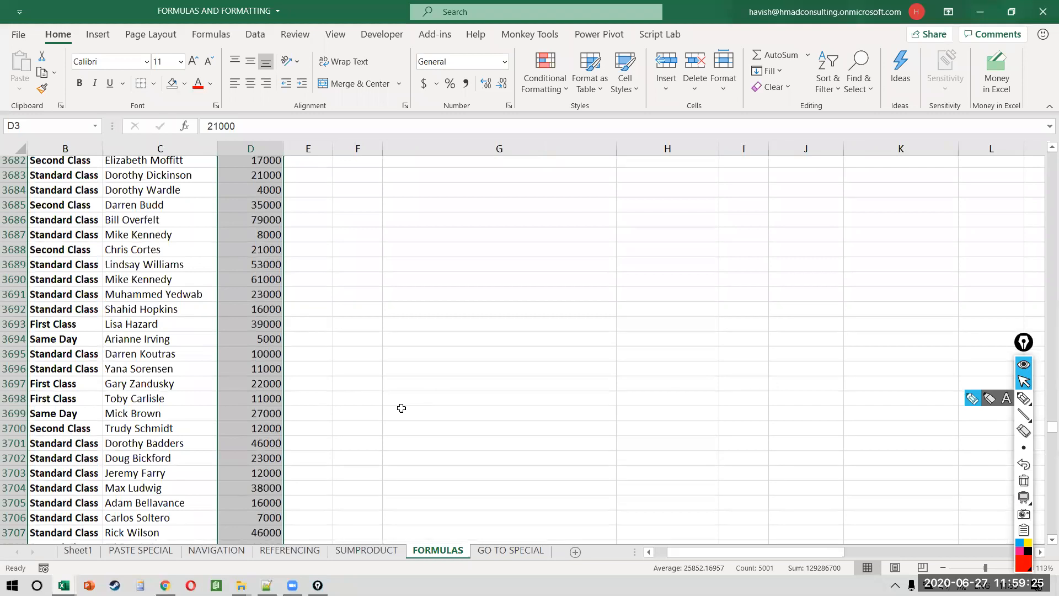
pyautogui.scroll(-10, 401, 408)
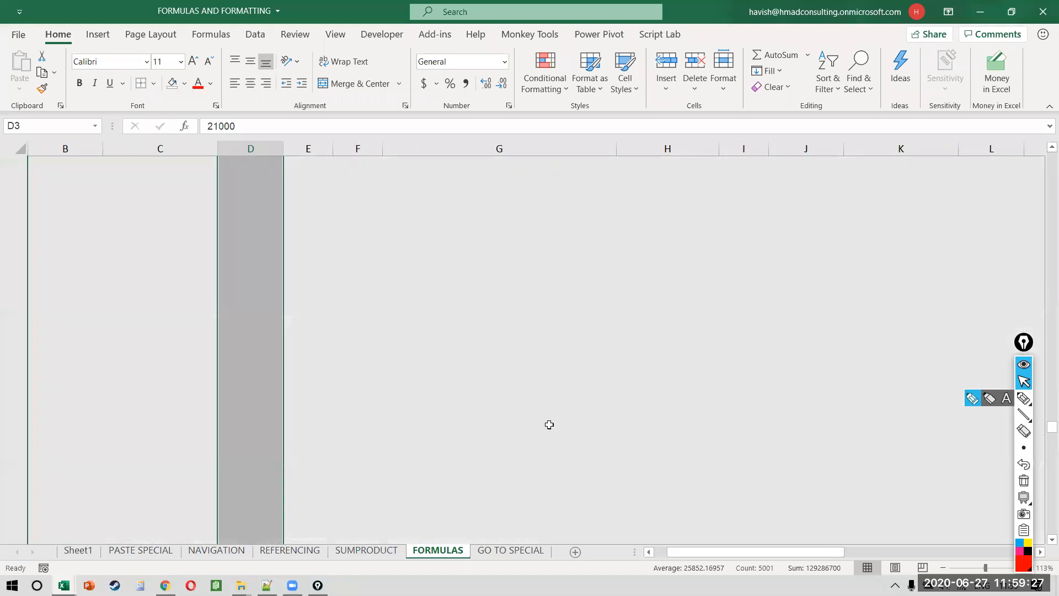
pyautogui.scroll(-20, 195, 386)
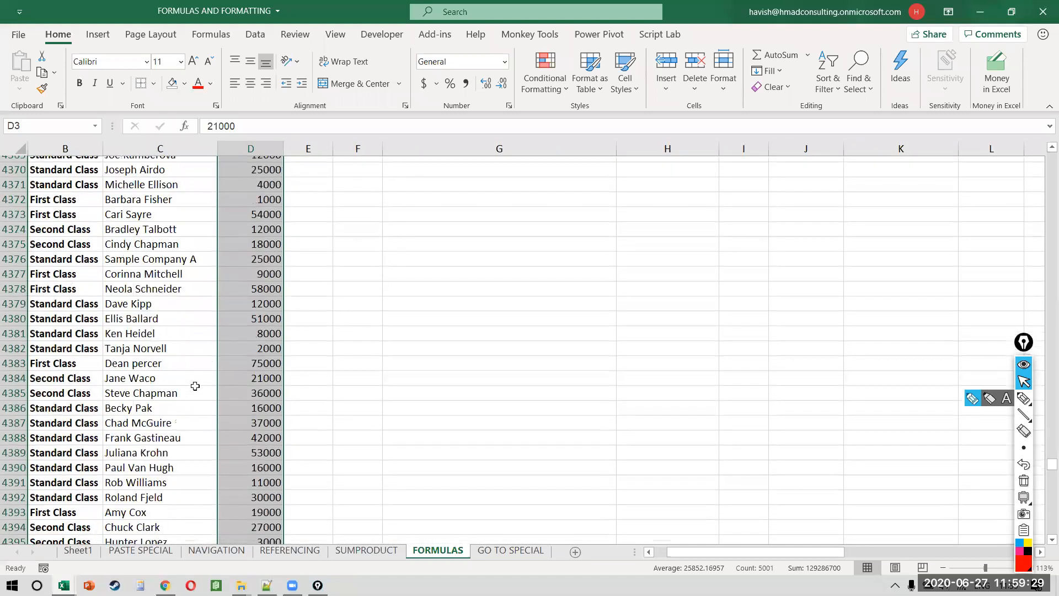
pyautogui.scroll(-12, 41, 5)
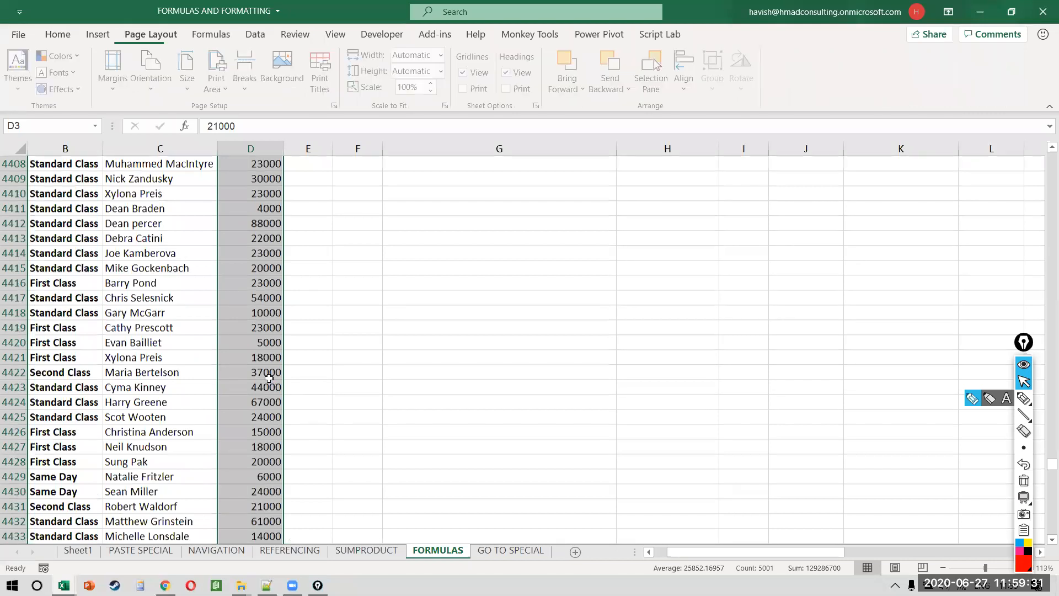
pyautogui.scroll(-20, 270, 379)
pyautogui.scroll(-20, 269, 378)
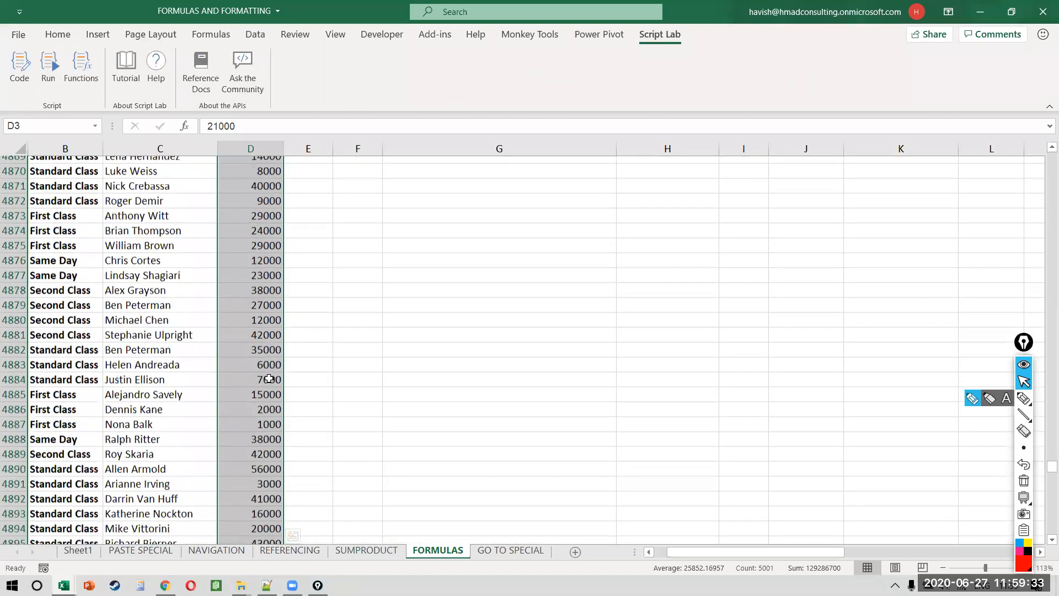
pyautogui.scroll(-20, 269, 378)
pyautogui.scroll(20, 270, 379)
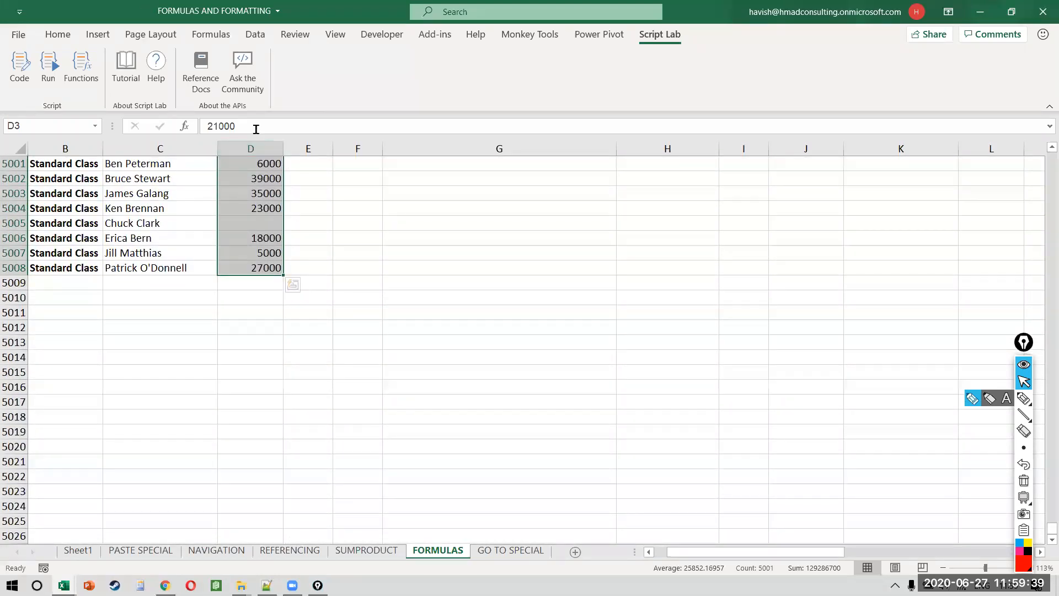
# Step: Name the Sum of Sales range D3:D5008 'mydata' via the Name Box
pyautogui.hotkey('ctrl', 'shift', 'r')
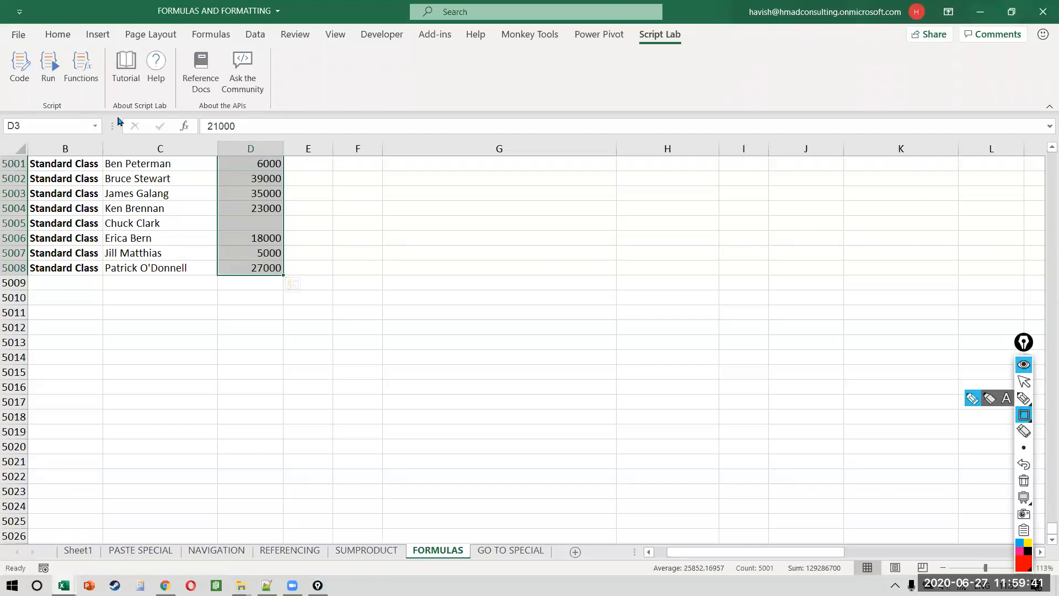
pyautogui.moveTo(107, 114); pyautogui.dragTo(1, 154)
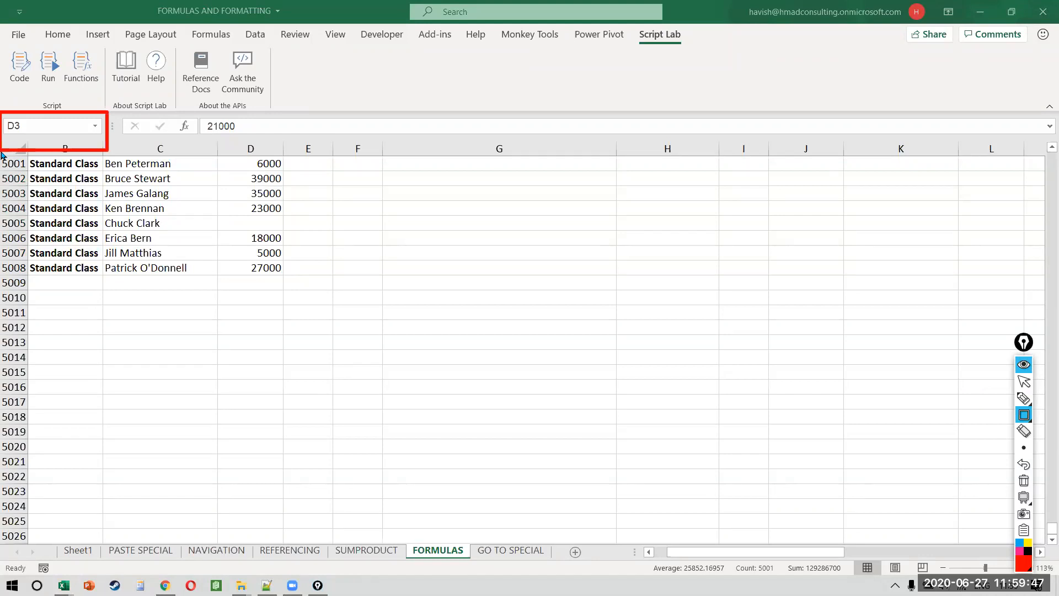
pyautogui.hotkey('ctrl', 'shift', '2')
pyautogui.click(34, 127)
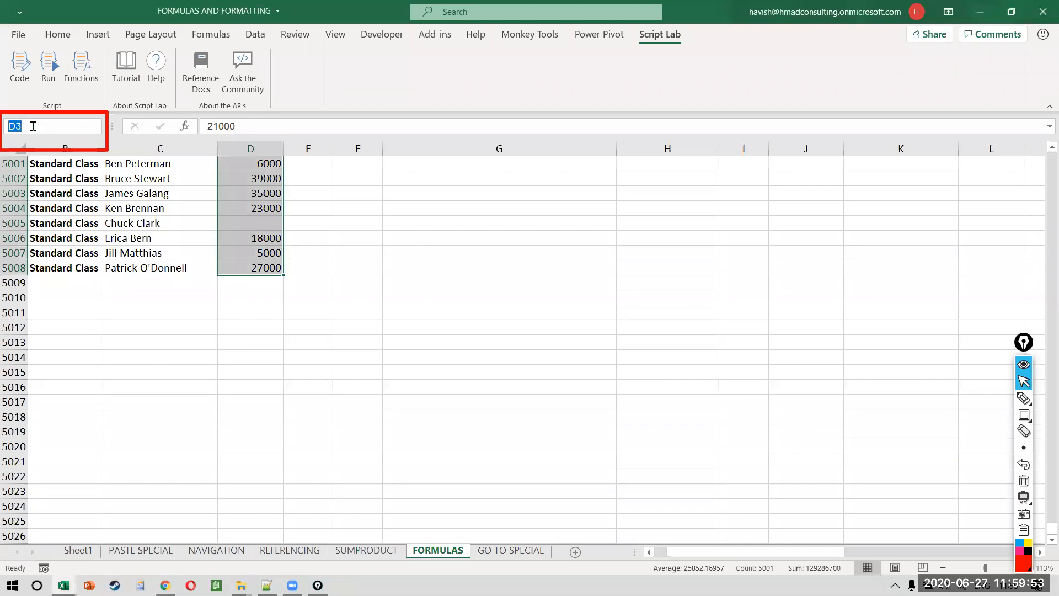
pyautogui.write('mydata')
pyautogui.press('Return')
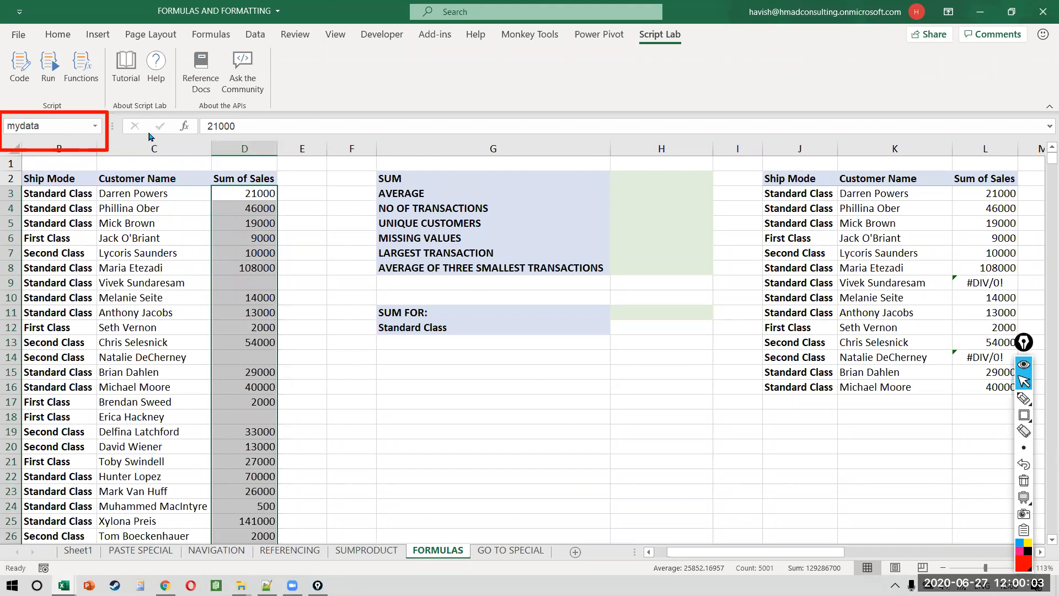
# Step: Select a cell in the summary results column
pyautogui.click(1020, 107)
pyautogui.click(278, 269)
pyautogui.click(361, 251)
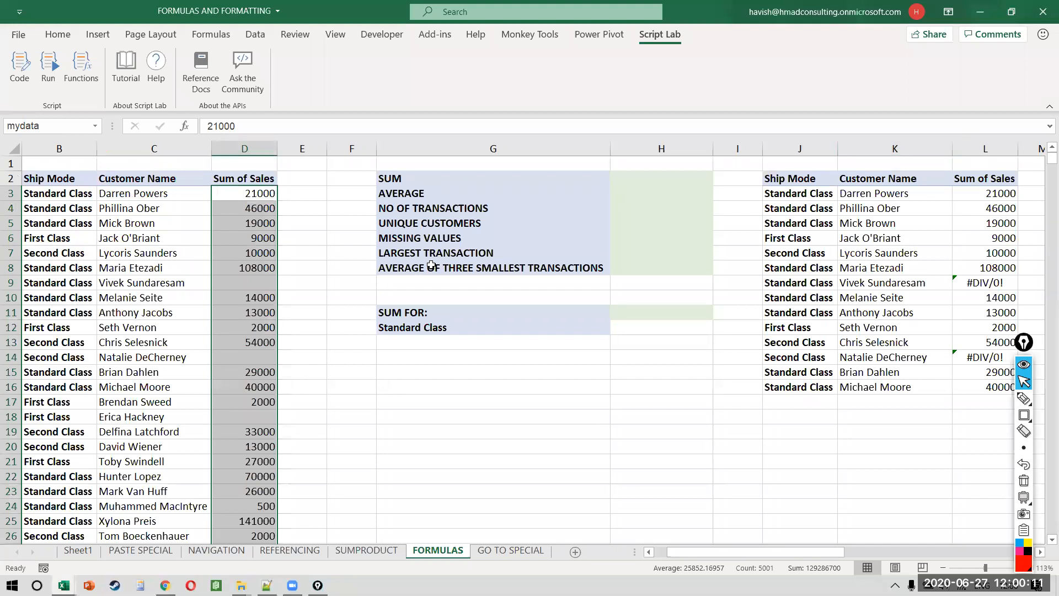
pyautogui.click(662, 191)
# Step: Enter =SUM(mydata) in H2, giving 129286700
pyautogui.press('Up')
pyautogui.write('=sum')
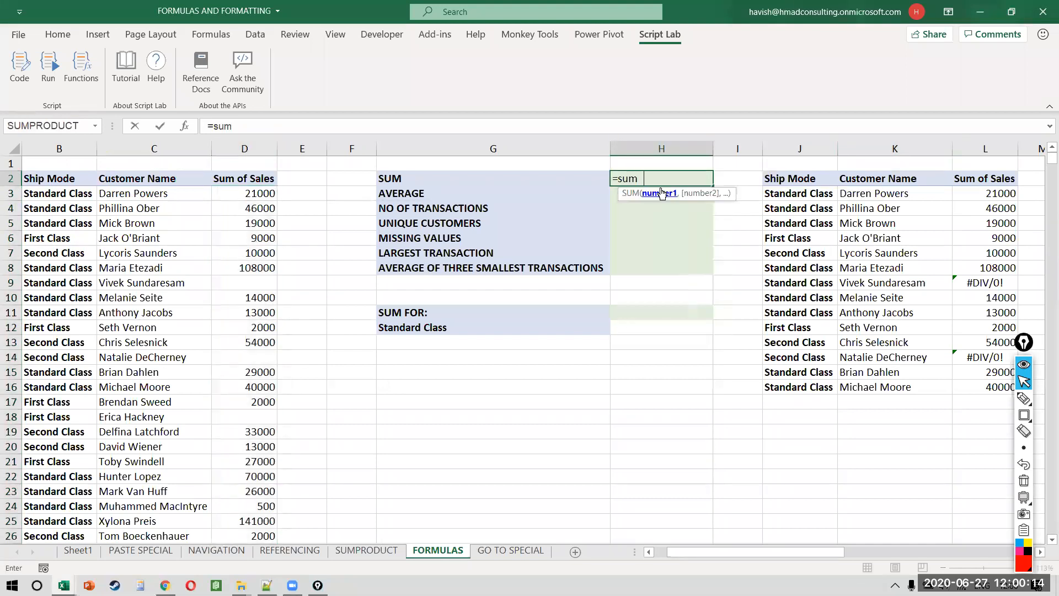
pyautogui.press('Tab')
pyautogui.write('my')
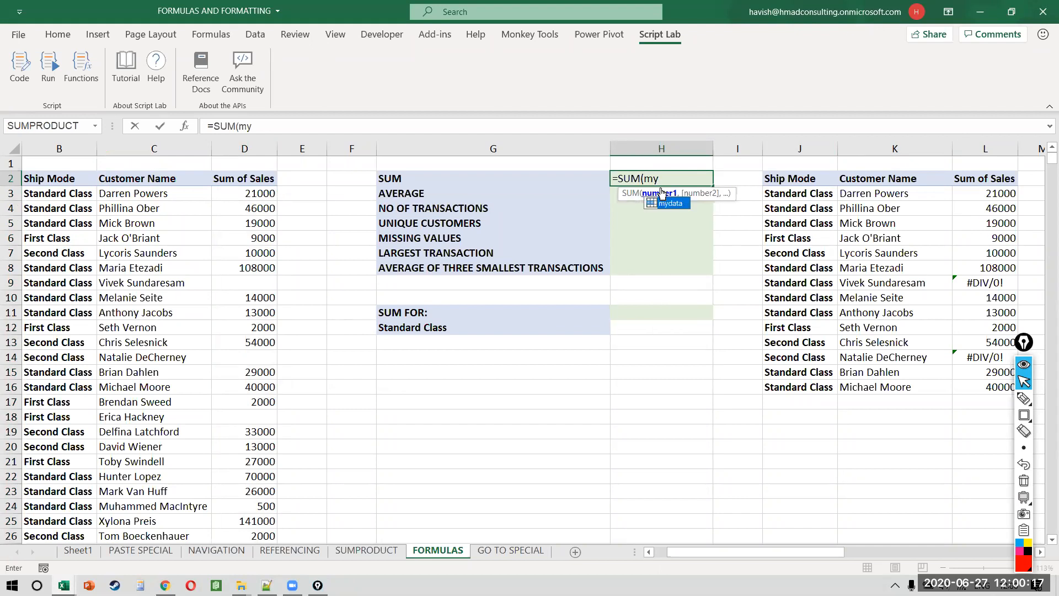
pyautogui.press('Tab')
pyautogui.press('Return')
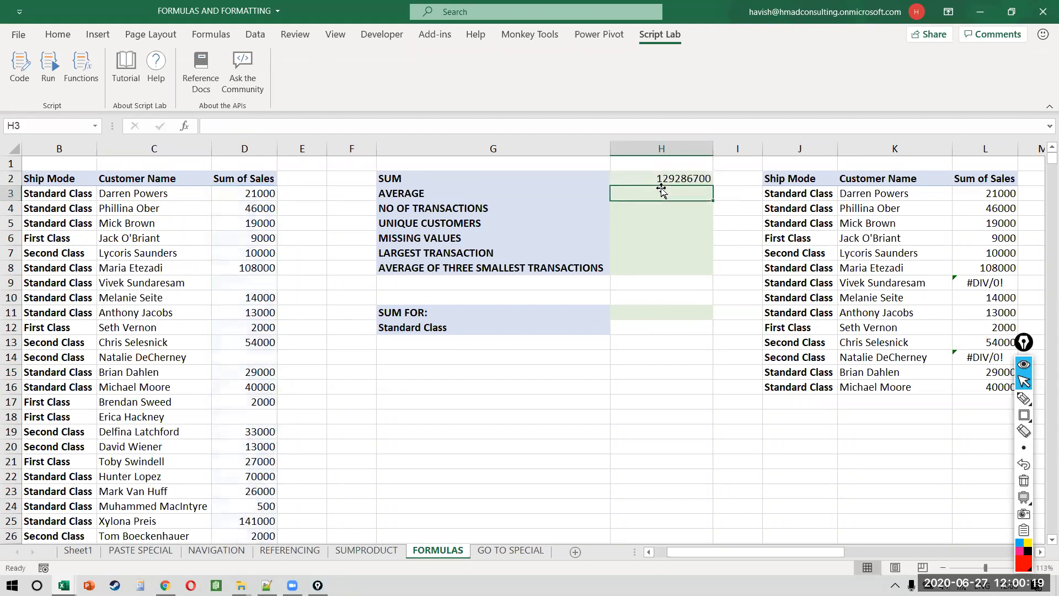
# Step: Enter =AVERAGE(mydata) in H3, giving 25852.16957
pyautogui.write('=av')
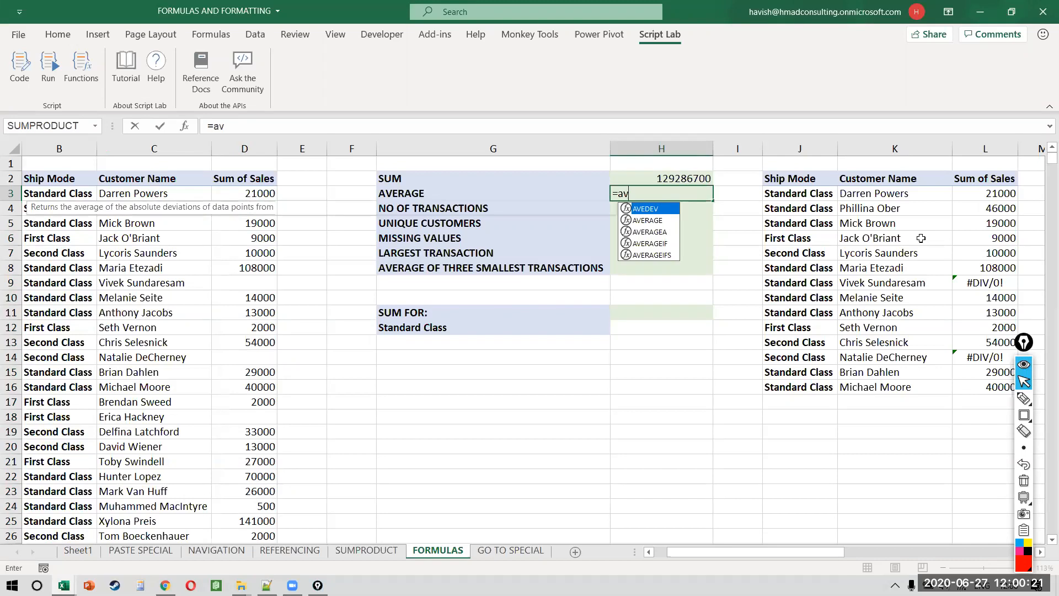
pyautogui.press('Tab')
pyautogui.write('my')
pyautogui.press('Tab')
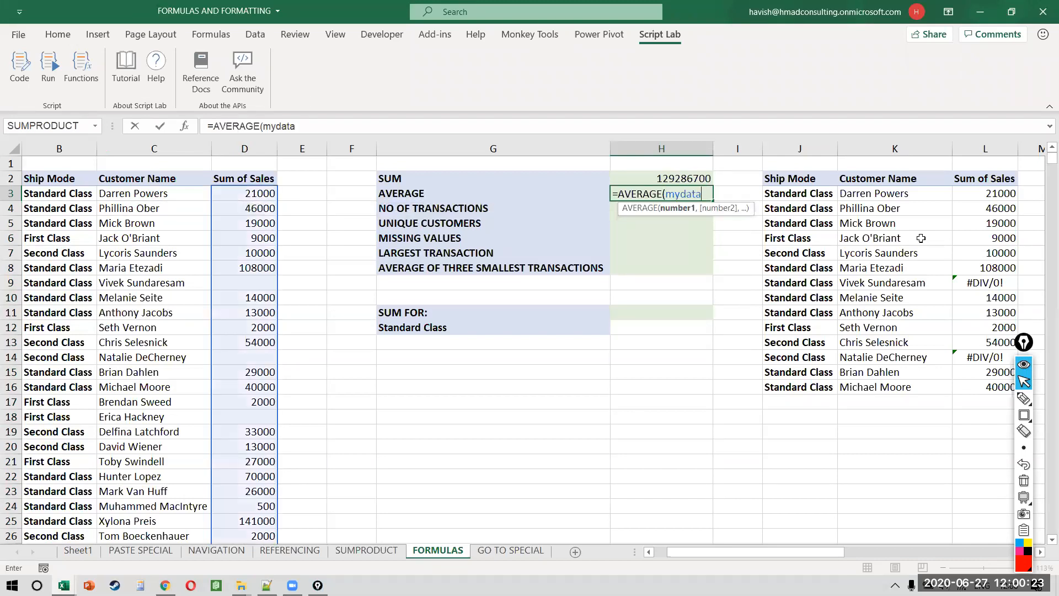
pyautogui.press('Return')
# Step: Enter =COUNT(mydata) in H4, giving 5001, and begin the unique customers formula
pyautogui.write('=count')
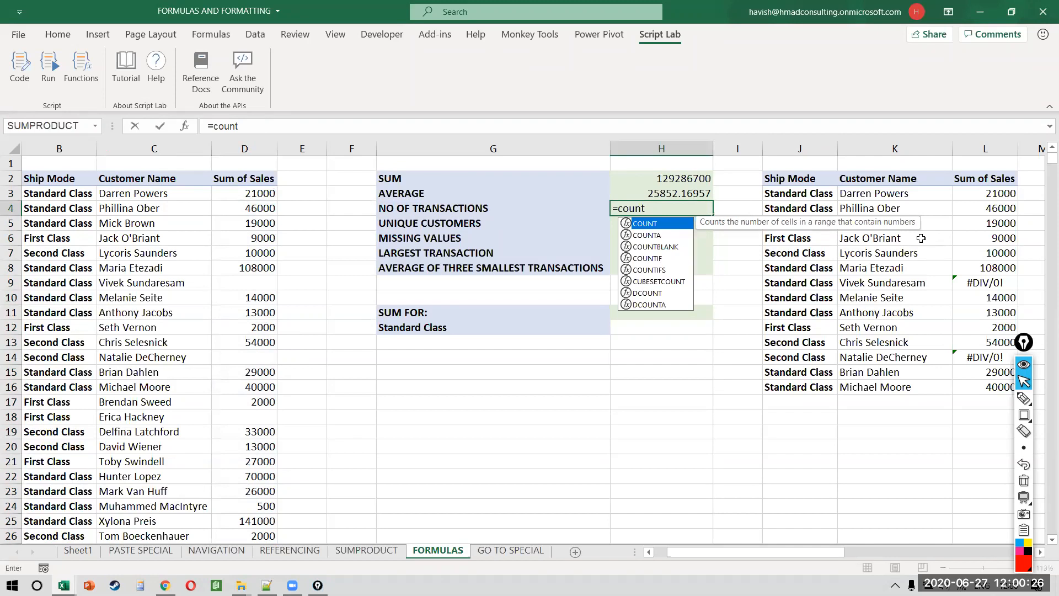
pyautogui.press('Tab')
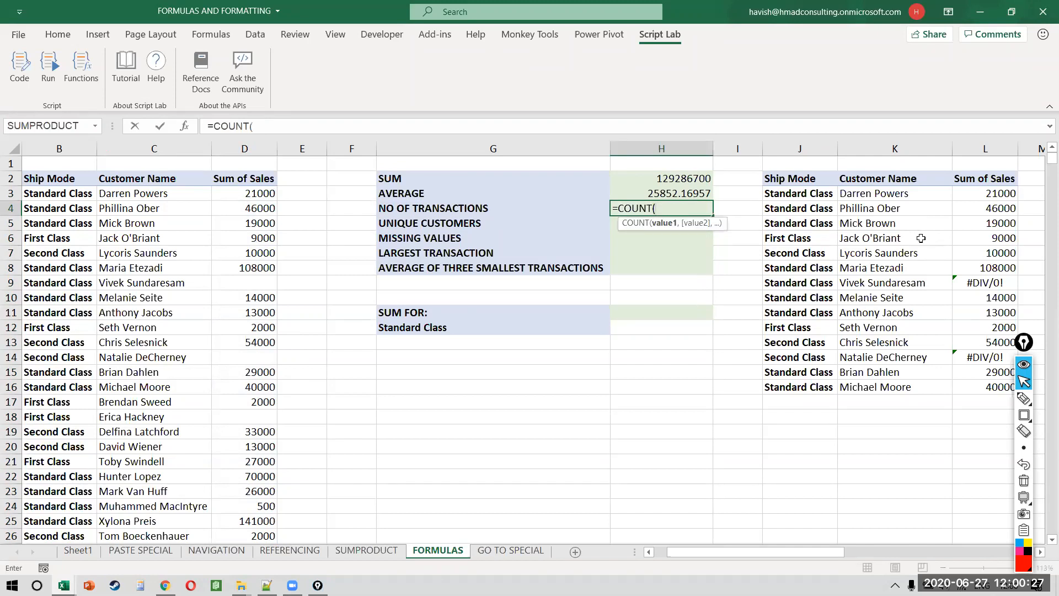
pyautogui.write('mydata')
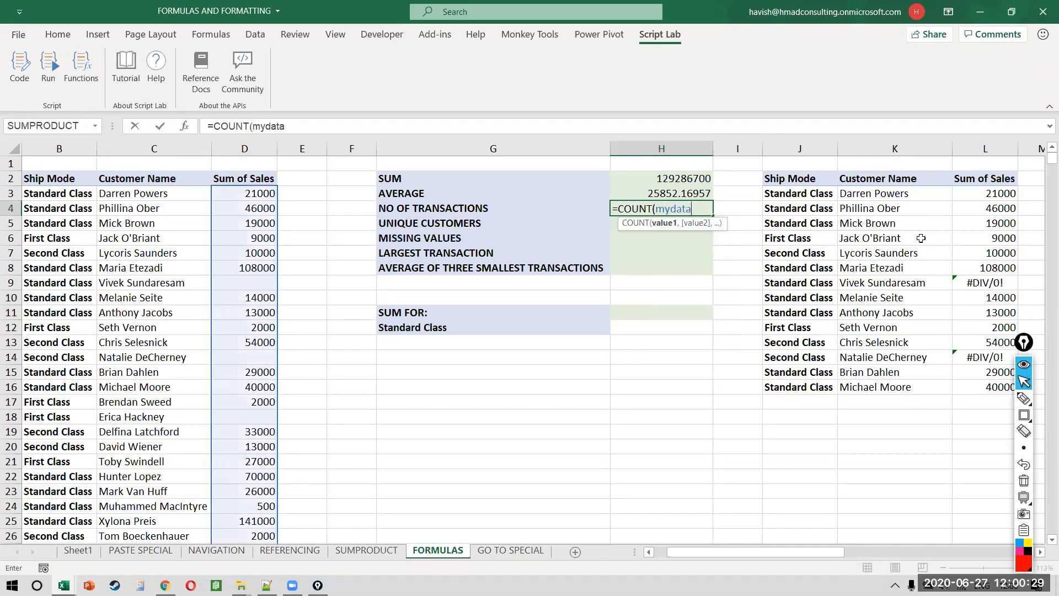
pyautogui.write(')')
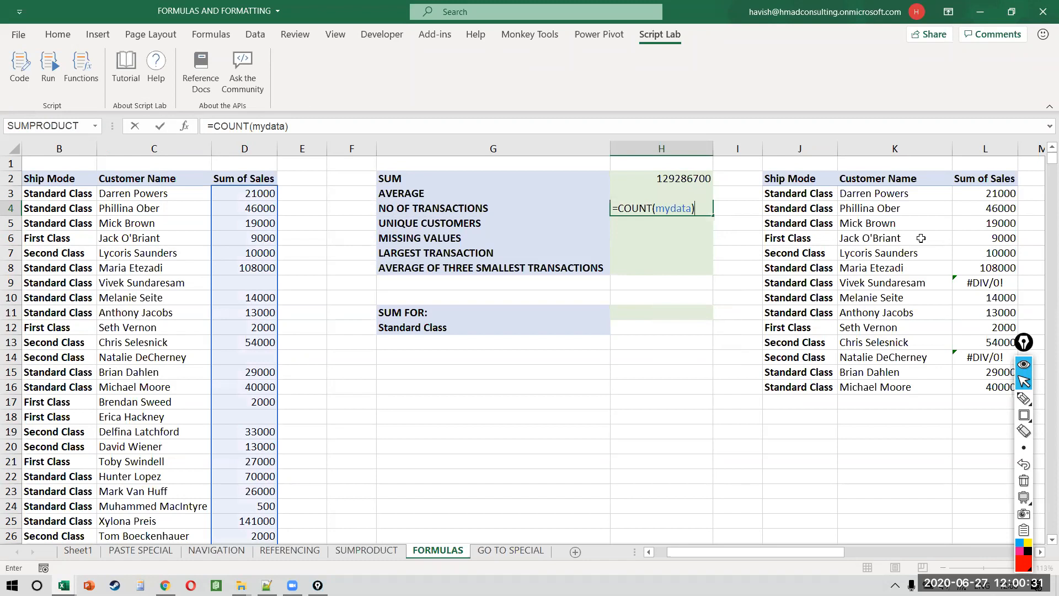
pyautogui.press('Return')
pyautogui.write('=')
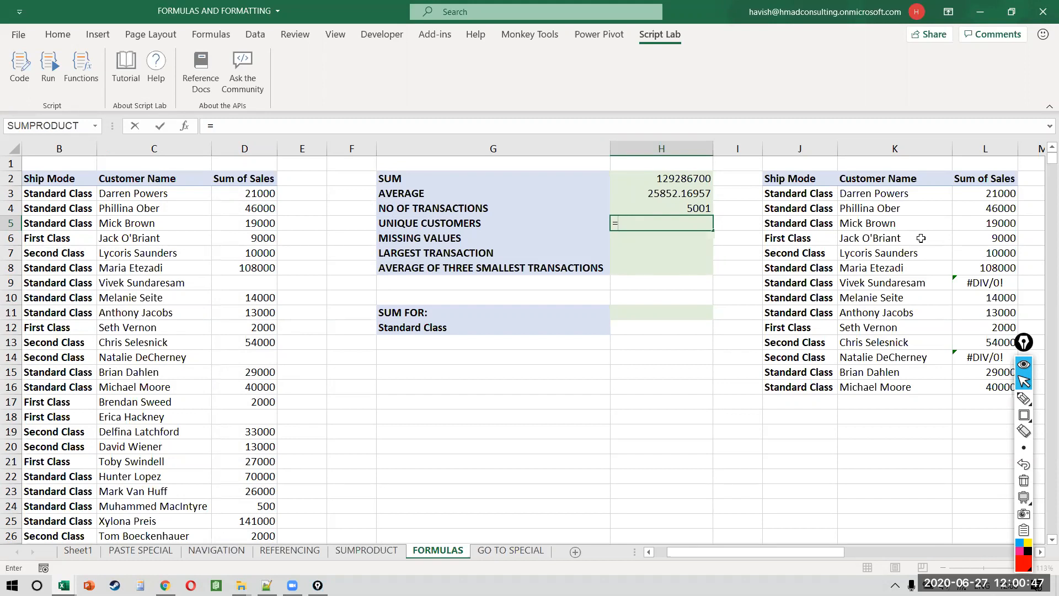
# Step: Start the H5 formula with UNIQUE over the customer names C3:C5008
pyautogui.click(1026, 72)
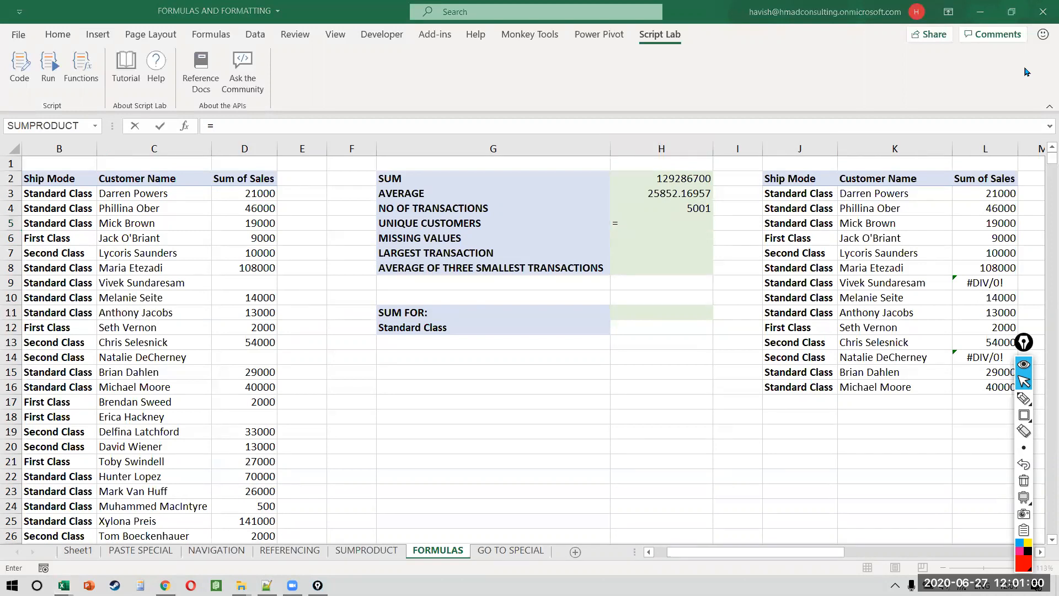
pyautogui.click(702, 219)
pyautogui.write('dis')
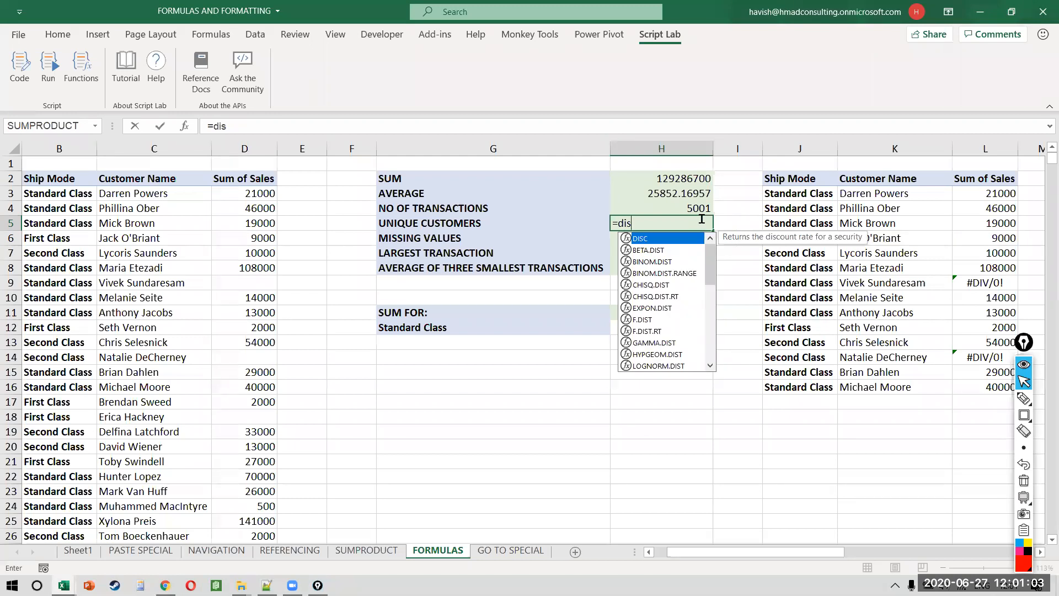
pyautogui.press('BackSpace')
pyautogui.press('BackSpace')
pyautogui.press('BackSpace')
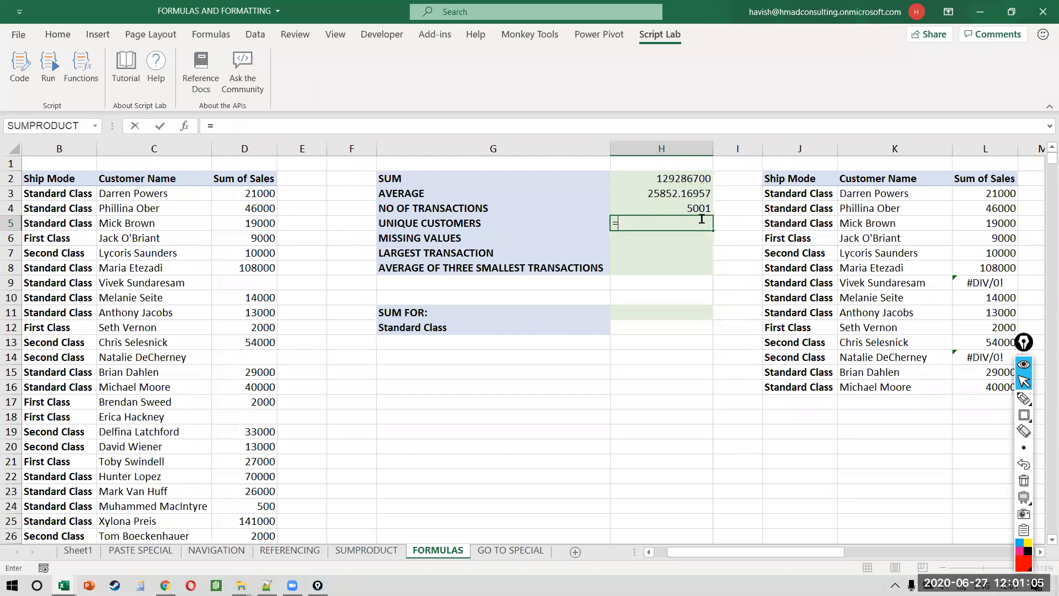
pyautogui.write('uniq')
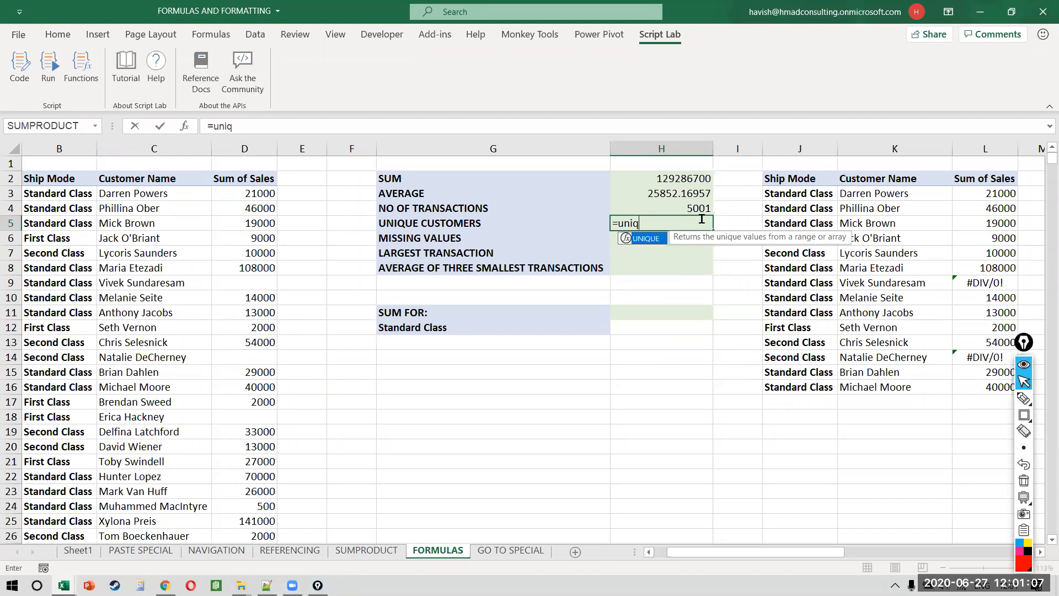
pyautogui.press('Tab')
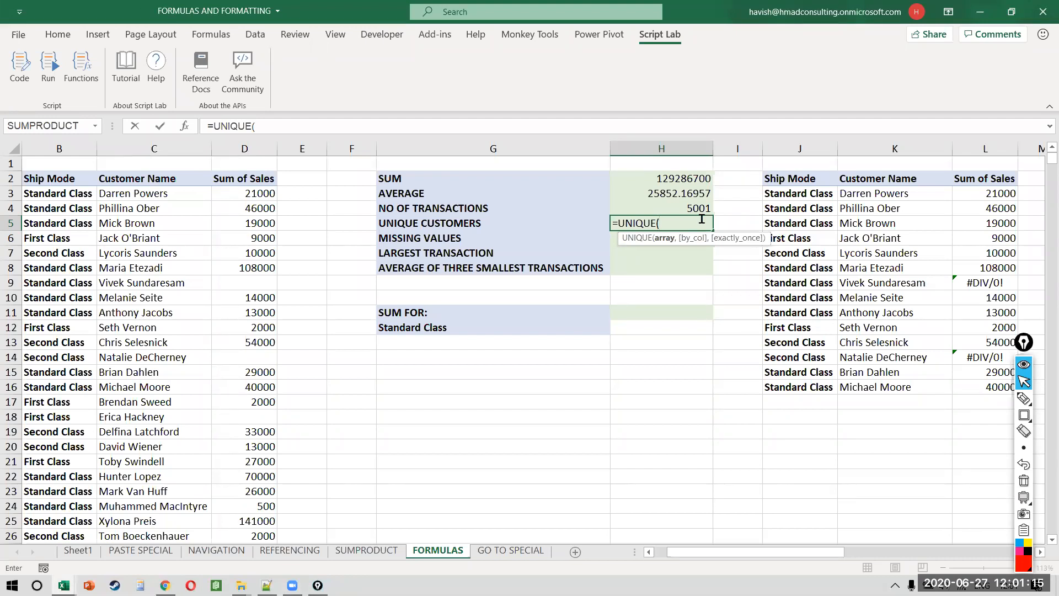
pyautogui.click(170, 196)
pyautogui.hotkey('ctrl', 'shift', 'Down')
pyautogui.hotkey('ctrl', 'BackSpace')
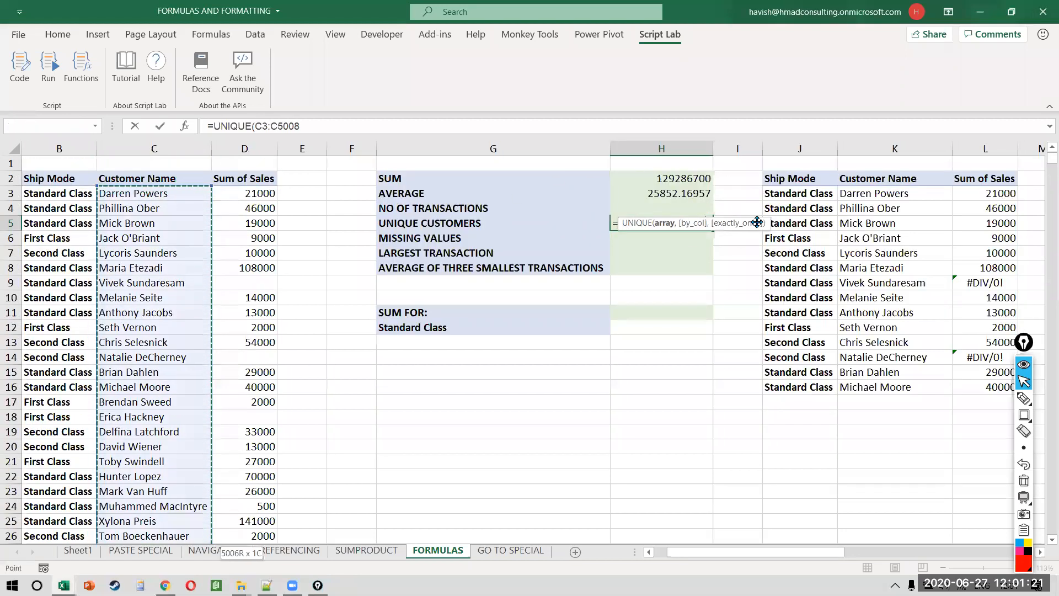
pyautogui.write(')')
# Step: Wrap it in COUNTA so H5 shows 793, then copy the names in C3:C16
pyautogui.press('F2')
pyautogui.press('Home')
pyautogui.press('Right')
pyautogui.write('coun')
pyautogui.press('Down')
pyautogui.press('Tab')
pyautogui.write(')')
pyautogui.press('Return')
pyautogui.press('Up')
pyautogui.press('F2')
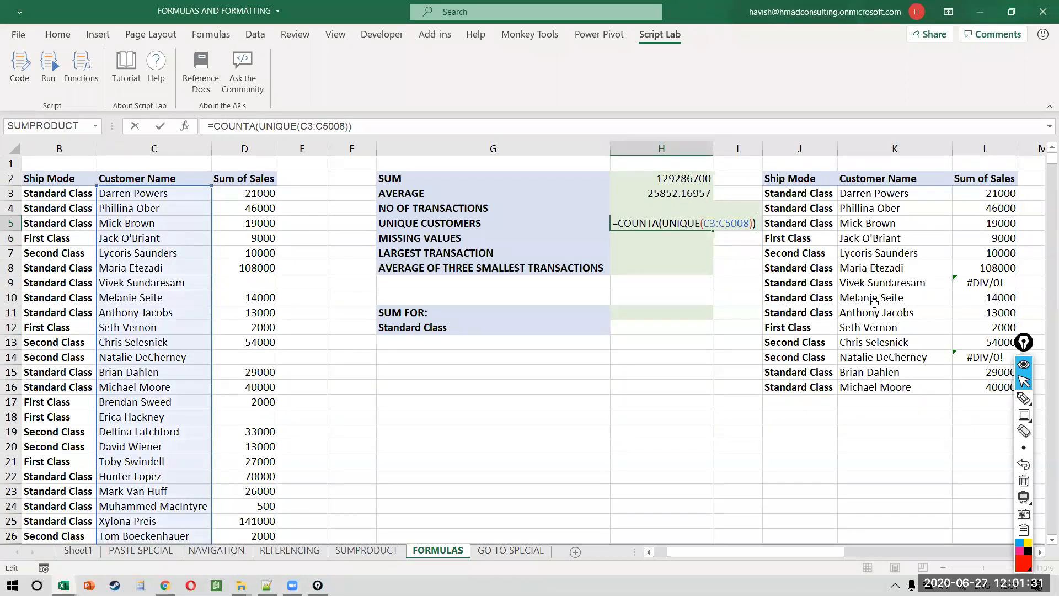
pyautogui.hotkey('ctrl', 'Return')
pyautogui.moveTo(187, 198); pyautogui.dragTo(172, 384)
pyautogui.hotkey('ctrl', 'c')
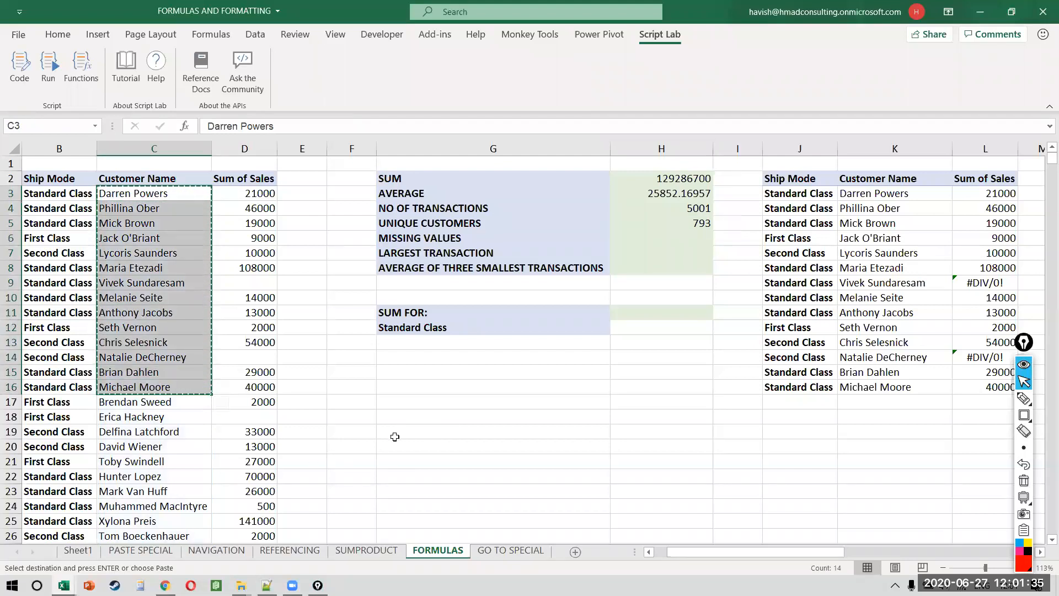
# Step: Paste the fourteen names into D6 of a new workbook and duplicate the first five below
pyautogui.hotkey('ctrl', 'n')
pyautogui.click(209, 220)
pyautogui.hotkey('ctrl', 'v')
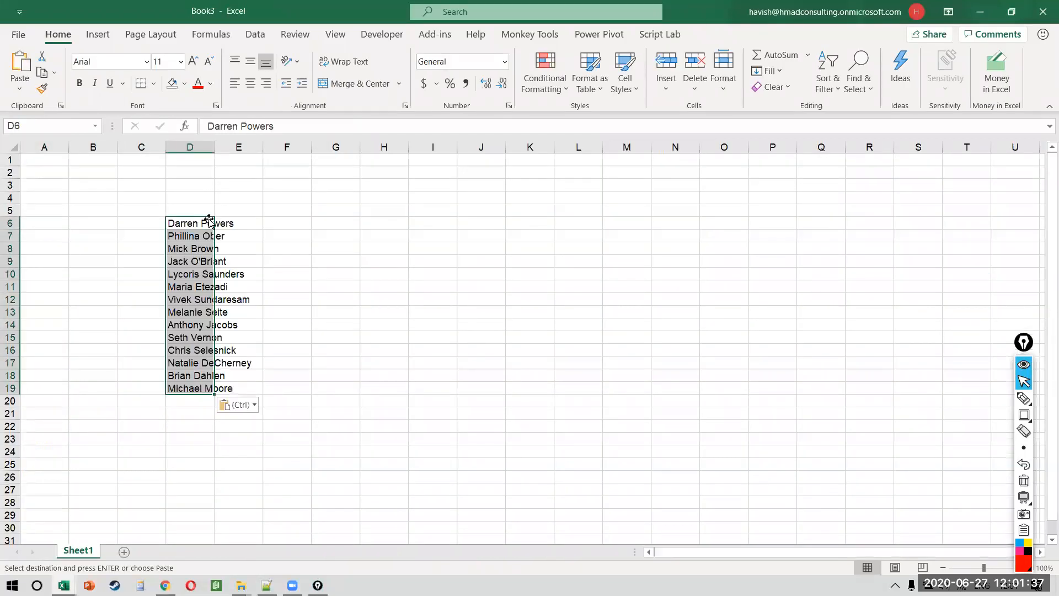
pyautogui.scroll(2, 208, 219)
pyautogui.press('Down')
pyautogui.press('Up')
pyautogui.hotkey('shift', 'Down')
pyautogui.hotkey('shift', 'Down')
pyautogui.hotkey('shift', 'Down')
pyautogui.hotkey('shift', 'Down')
pyautogui.hotkey('ctrl', 'c')
pyautogui.press('Down')
pyautogui.hotkey('ctrl', 'Down')
pyautogui.press('Down')
pyautogui.hotkey('ctrl', 'v')
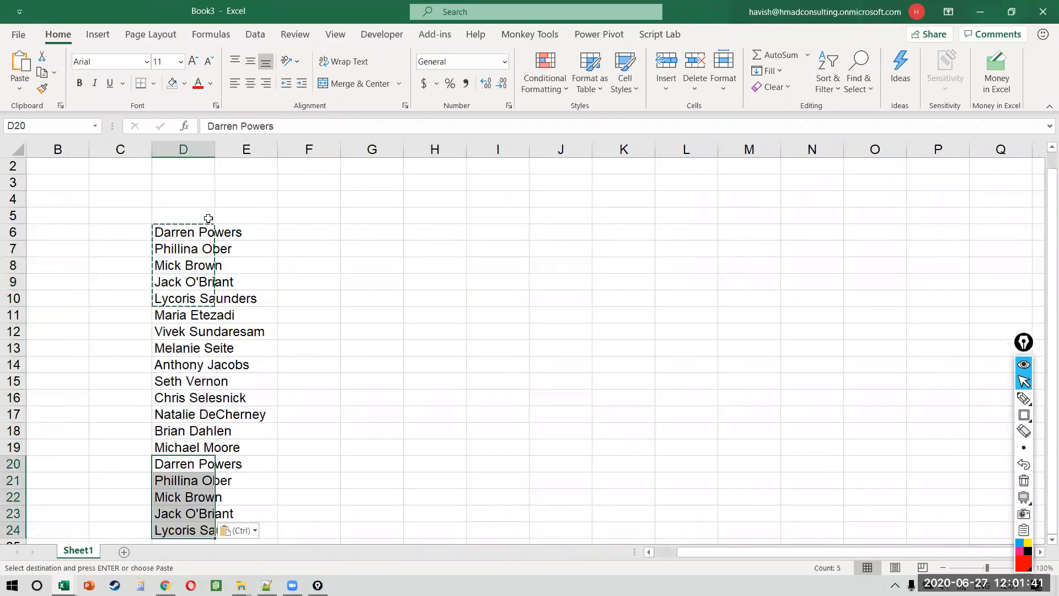
pyautogui.scroll(-2, 208, 219)
pyautogui.scroll(1, 303, 197)
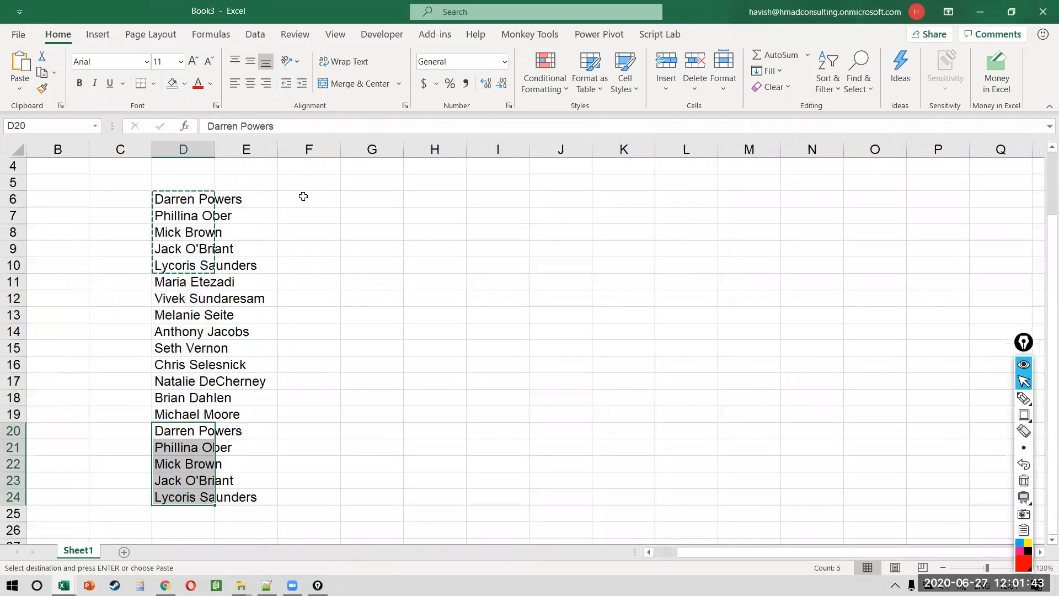
# Step: Enter =UNIQUE(D6:D24) in G6 to spill the distinct names down to G19
pyautogui.click(370, 193)
pyautogui.press('Escape')
pyautogui.write('=uni')
pyautogui.press('Down')
pyautogui.press('Down')
pyautogui.press('Tab')
pyautogui.press('Left')
pyautogui.press('Left')
pyautogui.press('Left')
pyautogui.hotkey('ctrl', 'shift', 'Down')
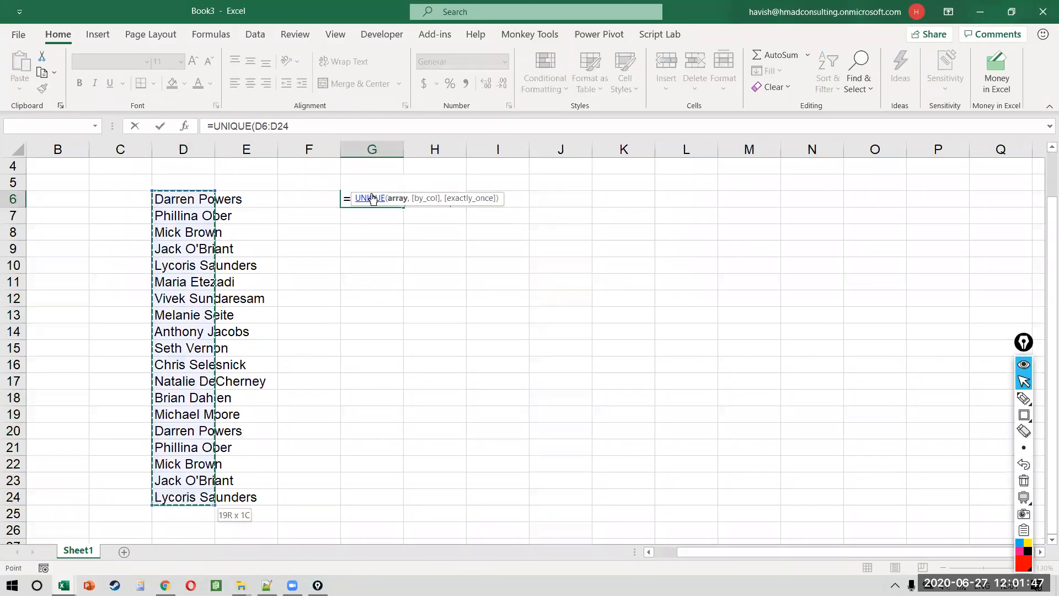
pyautogui.press('Return')
pyautogui.click(371, 195)
pyautogui.hotkey('ctrl', 'shift', 'Down')
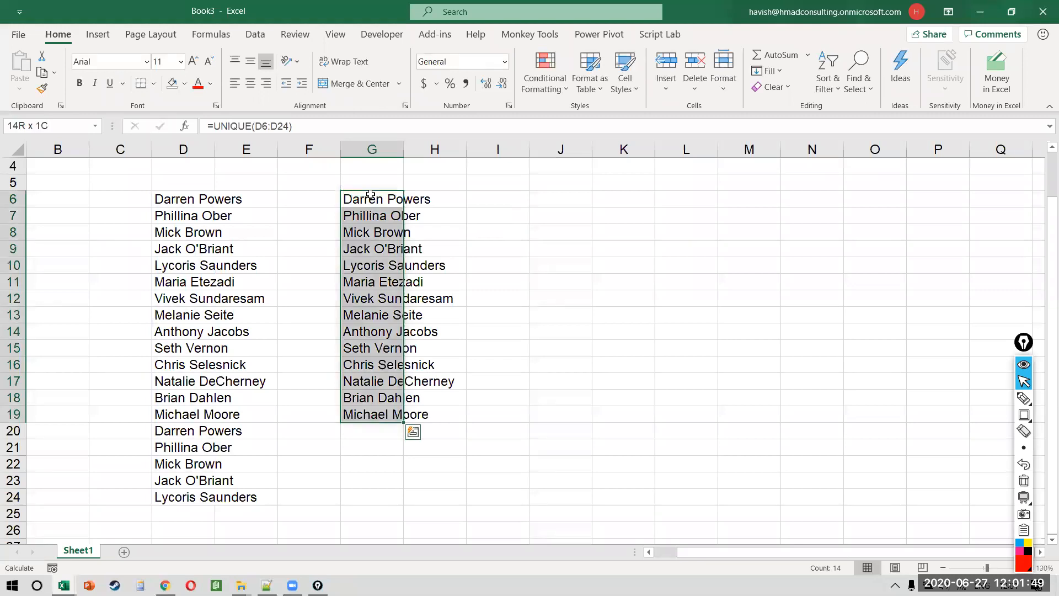
pyautogui.press('Up')
pyautogui.press('Down')
pyautogui.press('F2')
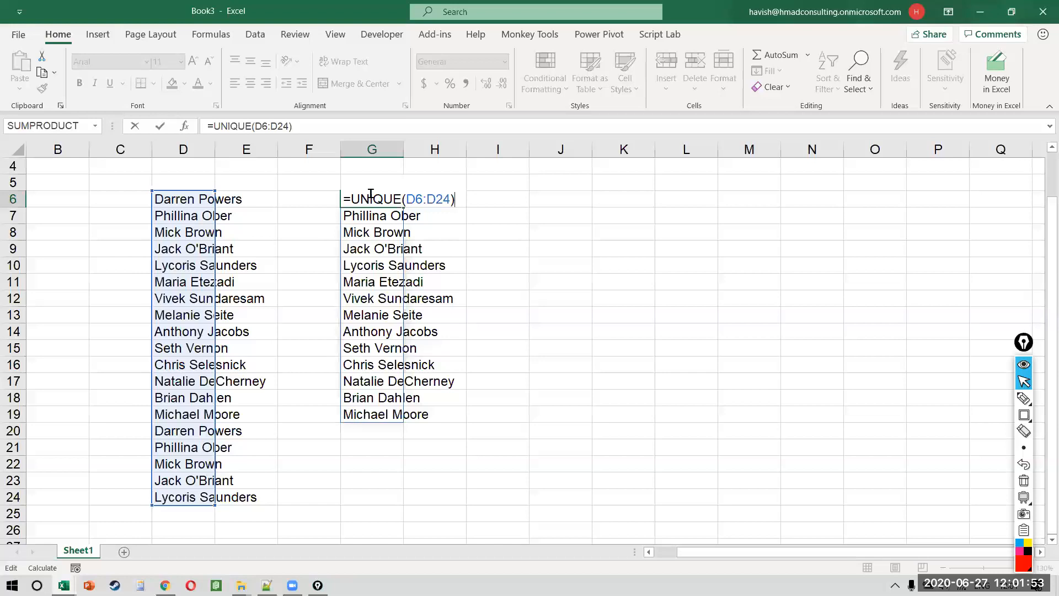
# Step: Enter =COUNTA(G6#) in I6 to count the spilled unique names as 14
pyautogui.press('Tab')
pyautogui.press('Right')
pyautogui.write('=counta')
pyautogui.press('Tab')
pyautogui.press('Left')
pyautogui.press('Left')
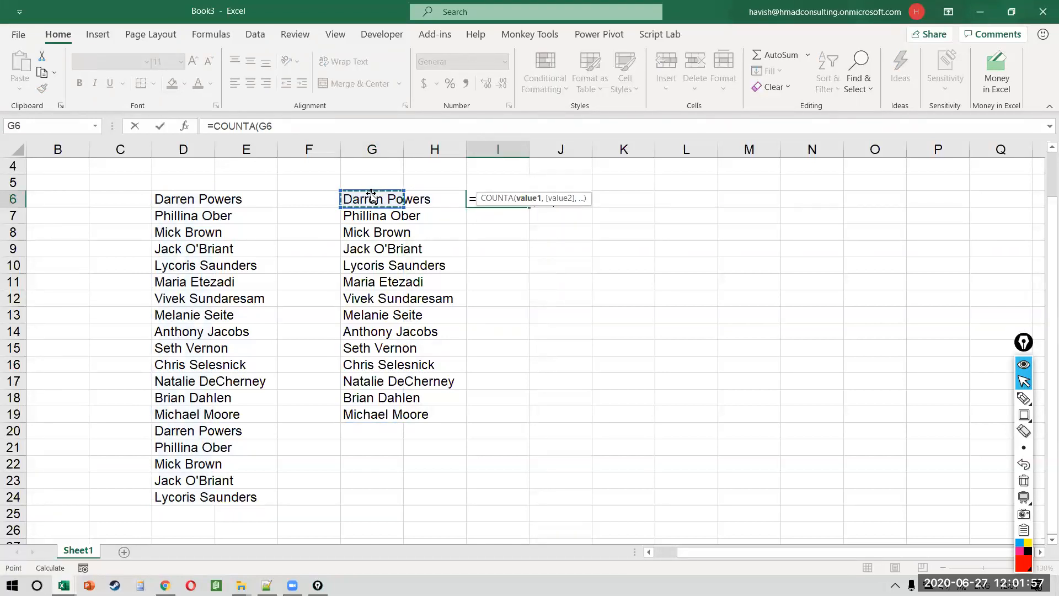
pyautogui.write('#)')
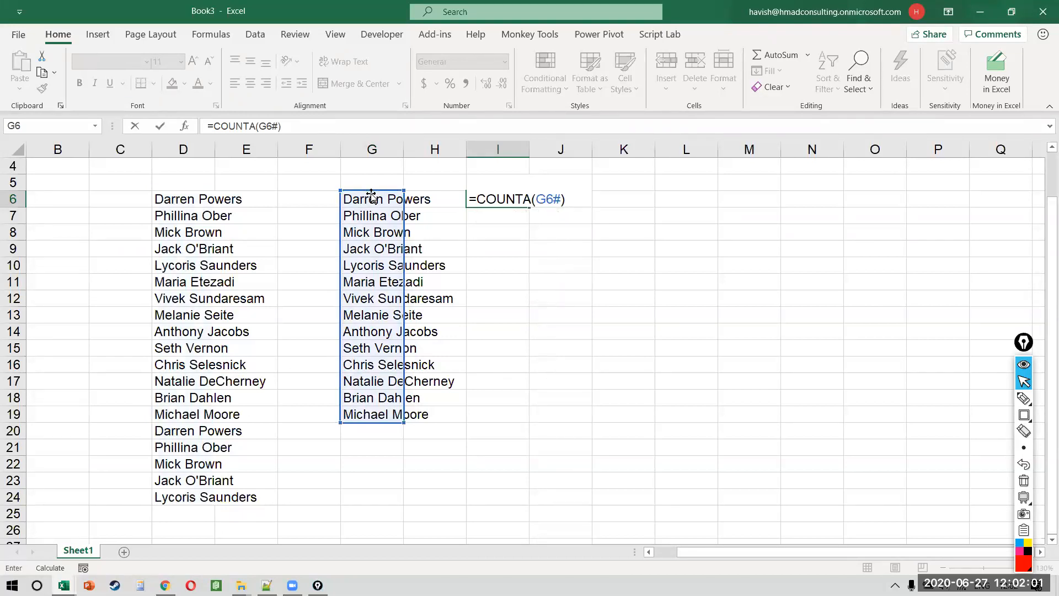
pyautogui.hotkey('ctrl', 'Return')
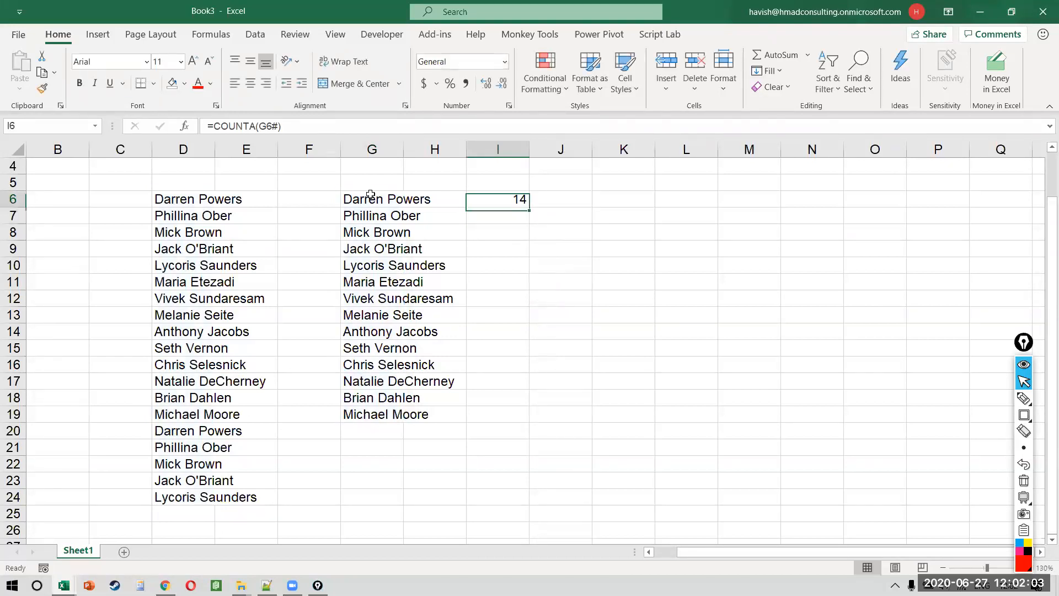
# Step: Enter =FORMULATEXT(G6) in G4 to display the UNIQUE formula above its list
pyautogui.press('Left')
pyautogui.press('Right')
pyautogui.press('F2')
pyautogui.press('Escape')
pyautogui.press('Left')
pyautogui.press('Left')
pyautogui.press('Up')
pyautogui.press('Up')
pyautogui.write('=form')
pyautogui.press('Tab')
pyautogui.press('Down')
pyautogui.press('Down')
pyautogui.hotkey('ctrl', 'Return')
# Step: Copy the FORMULATEXT cell to I4 and autofit columns G and I
pyautogui.press('Up')
pyautogui.press('Down')
pyautogui.hotkey('ctrl', 'c')
pyautogui.press('Right')
pyautogui.press('Right')
pyautogui.hotkey('ctrl', 'v')
pyautogui.press('Escape')
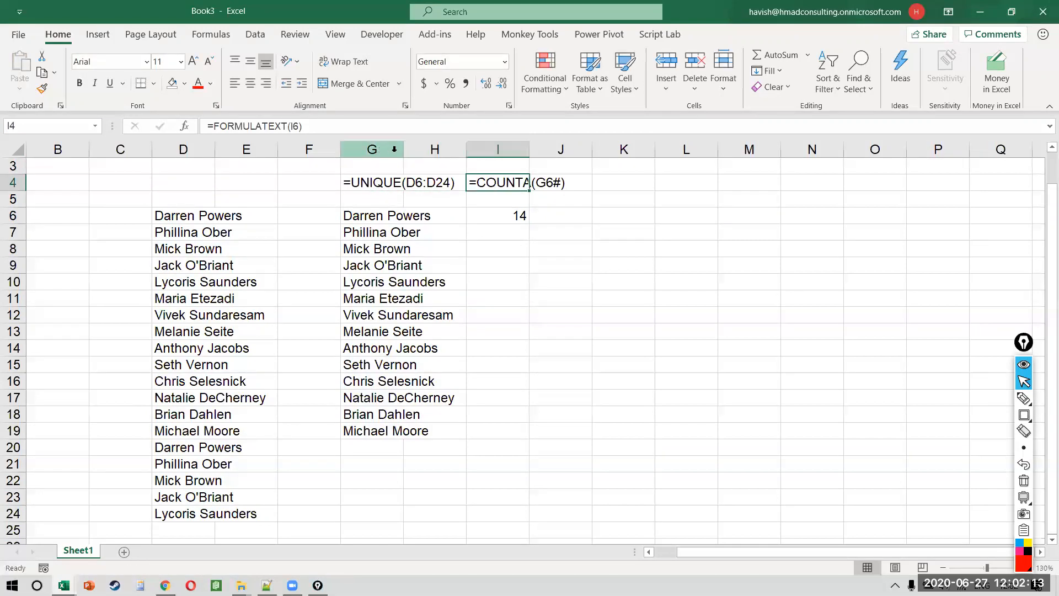
pyautogui.doubleClick(403, 149)
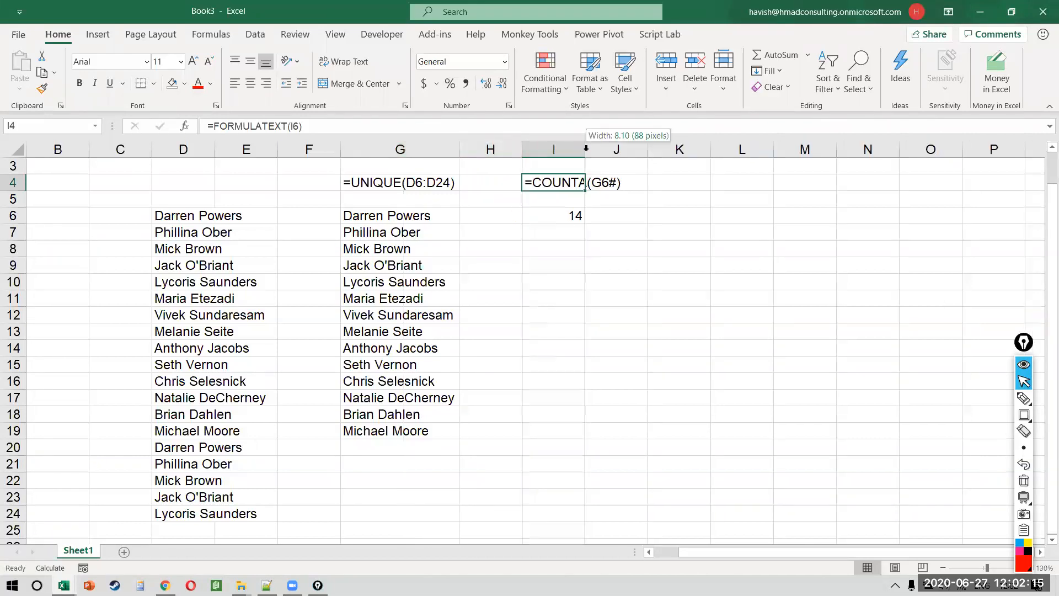
pyautogui.doubleClick(585, 149)
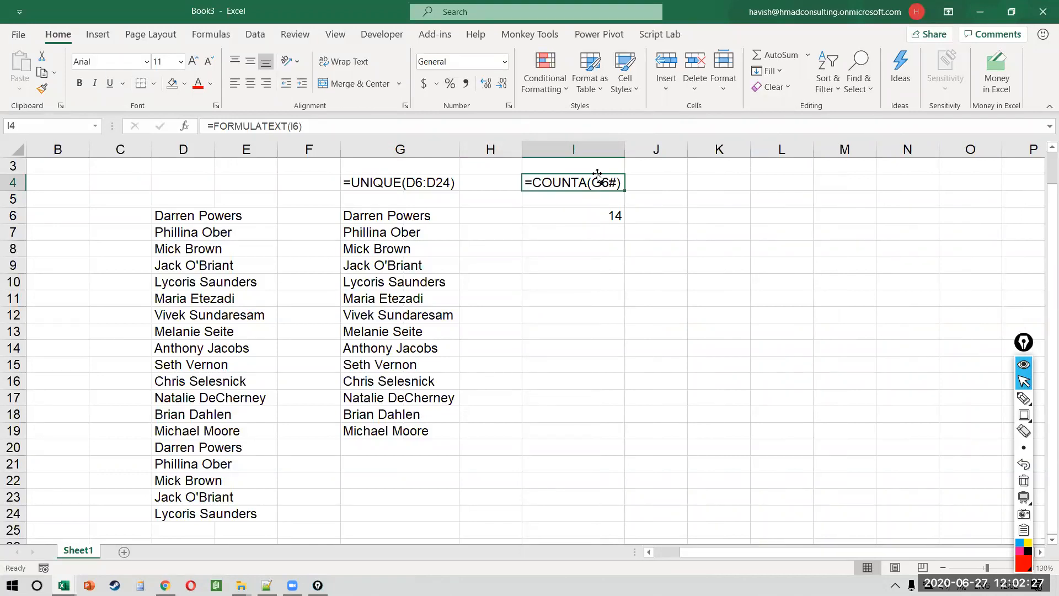
pyautogui.click(439, 230)
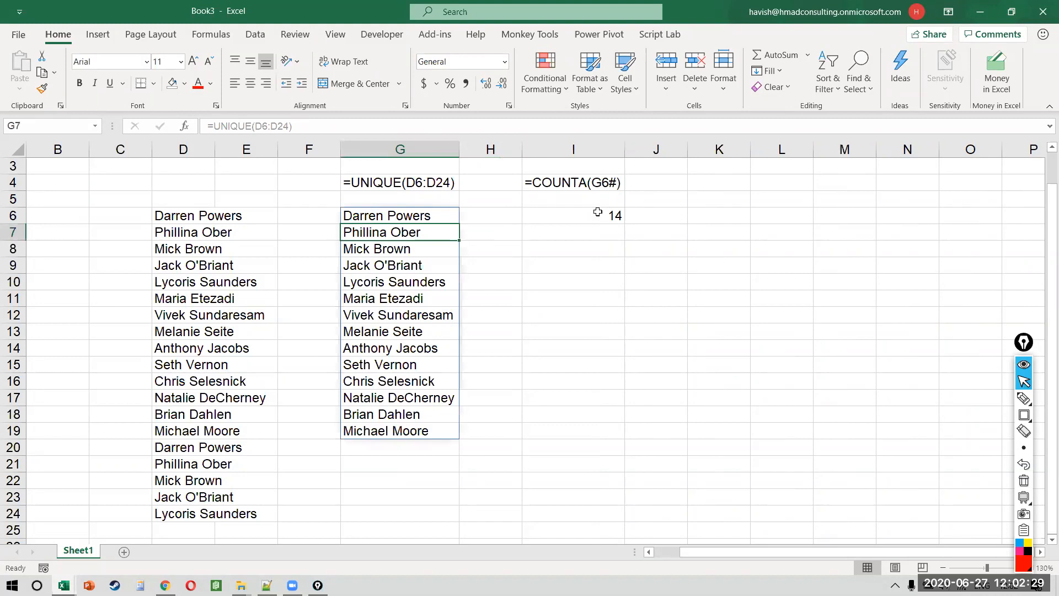
pyautogui.click(597, 212)
pyautogui.press('F2')
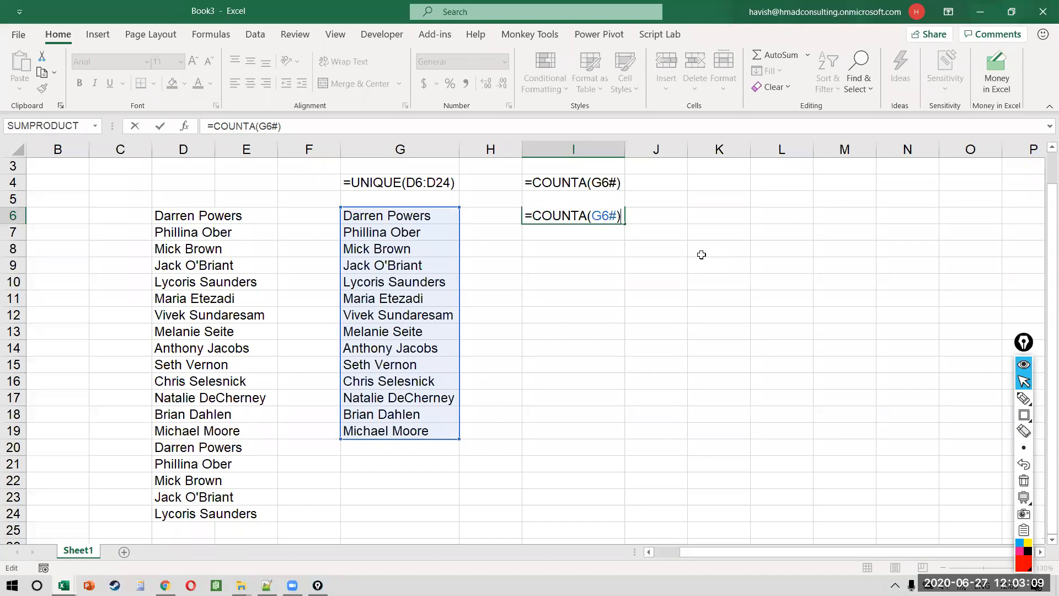
pyautogui.click(453, 238)
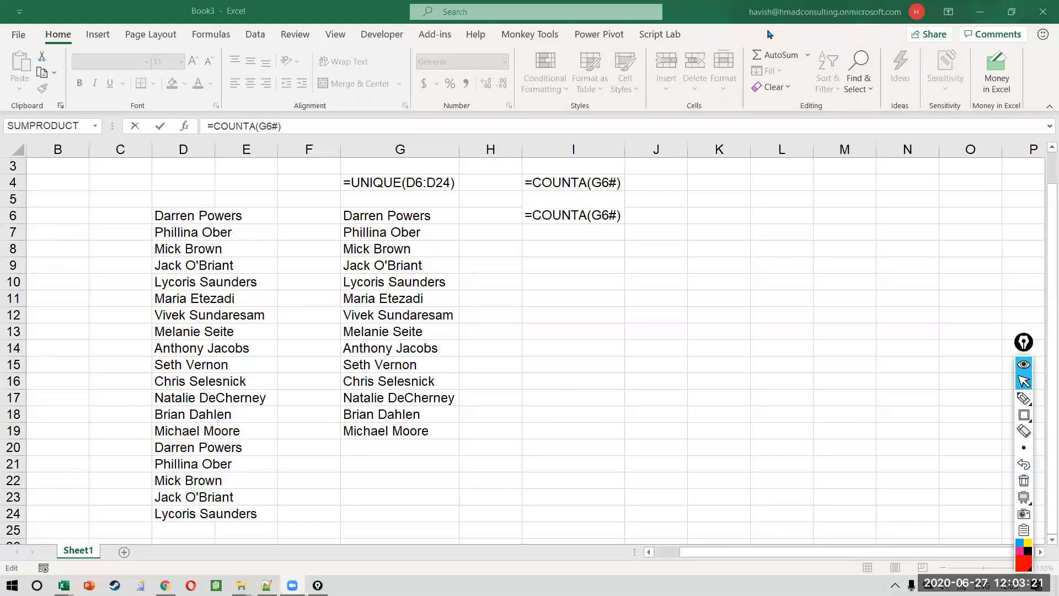
# Step: Clear D8 and check that the unique count in I6 rises to 15
pyautogui.click(424, 263)
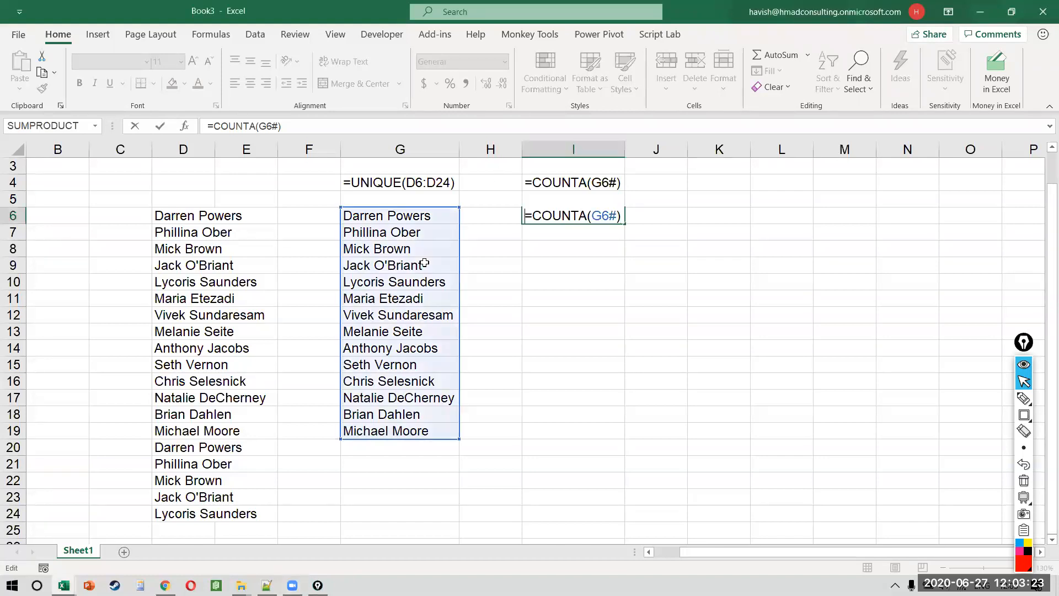
pyautogui.hotkey('ctrl', 'Return')
pyautogui.press('Left')
pyautogui.press('Left')
pyautogui.press('F2')
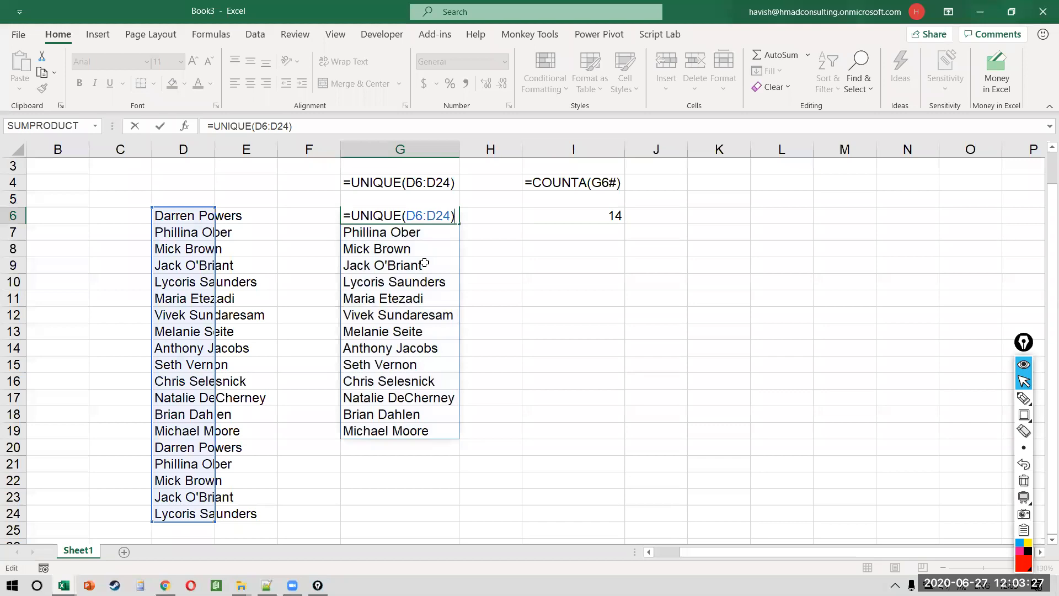
pyautogui.press('Escape')
pyautogui.press('Left')
pyautogui.press('Left')
pyautogui.press('Left')
pyautogui.press('Down')
pyautogui.press('Down')
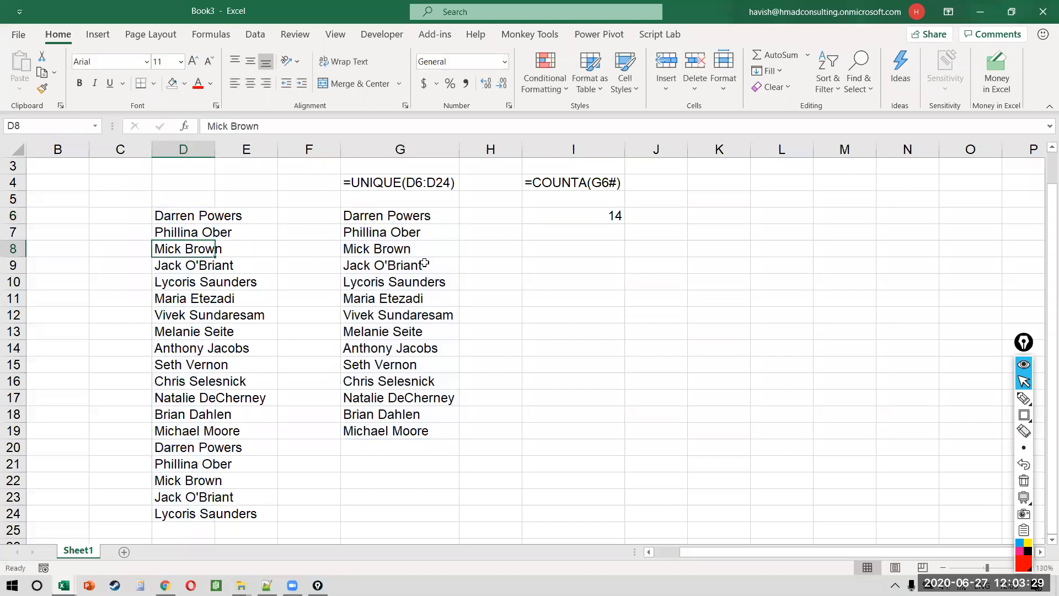
pyautogui.press('Delete')
pyautogui.press('Right')
pyautogui.press('Right')
pyautogui.press('Right')
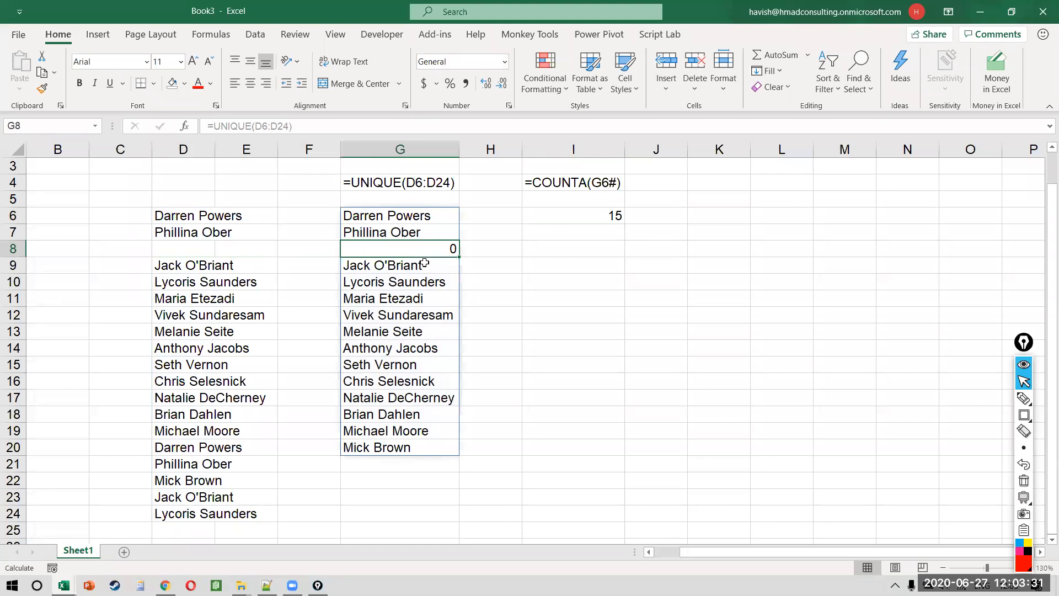
pyautogui.press('Up')
pyautogui.press('Up')
pyautogui.press('Right')
pyautogui.press('Right')
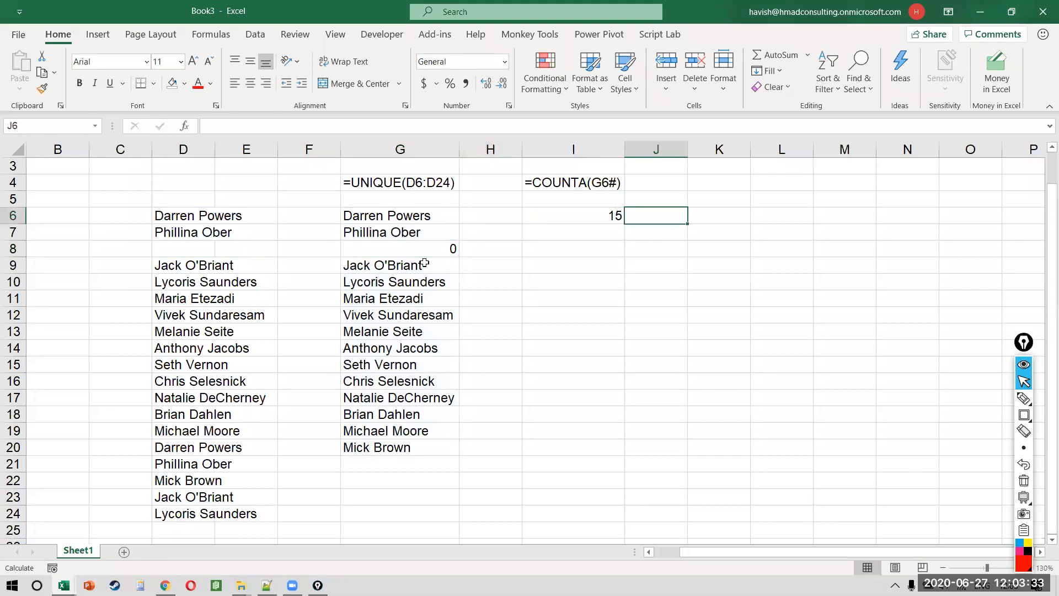
pyautogui.press('F2')
pyautogui.press('F2')
pyautogui.press('Escape')
# Step: Restore D8, then overwrite it with a repeated customer name
pyautogui.hotkey('ctrl', 'z')
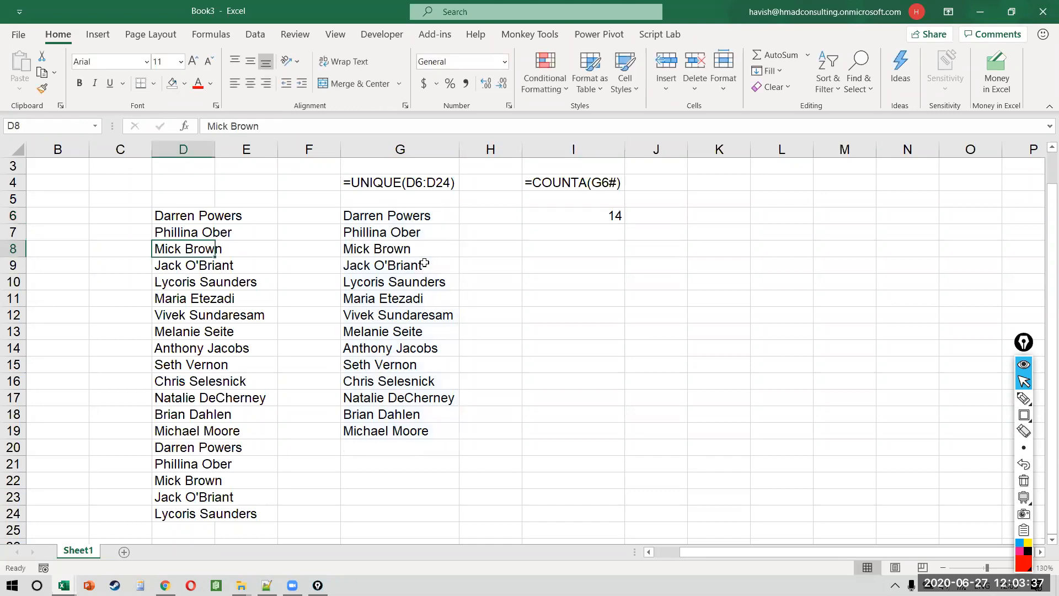
pyautogui.press('Delete')
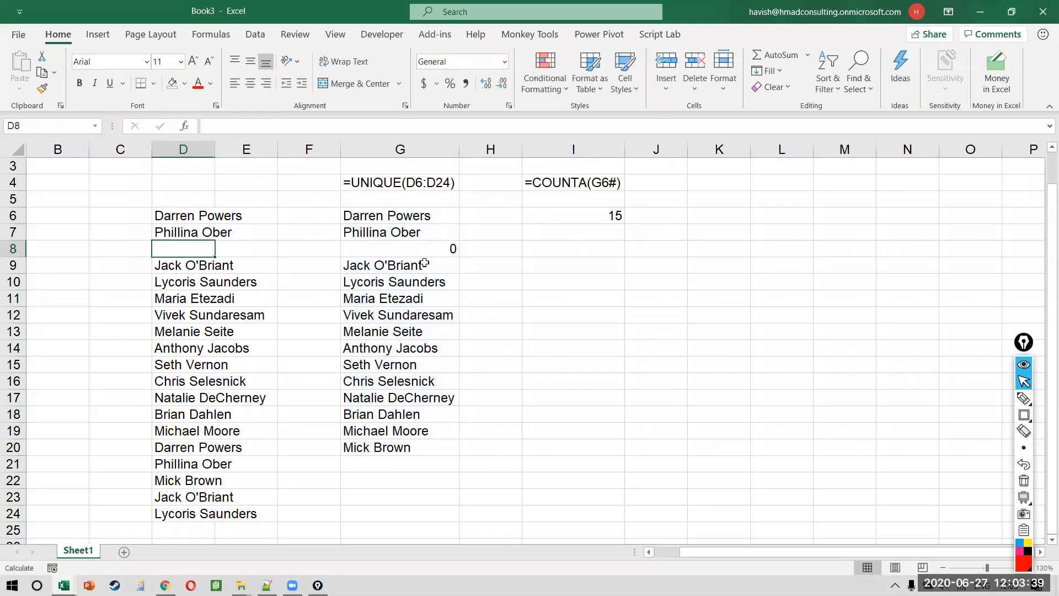
pyautogui.press('Up')
pyautogui.press('Up')
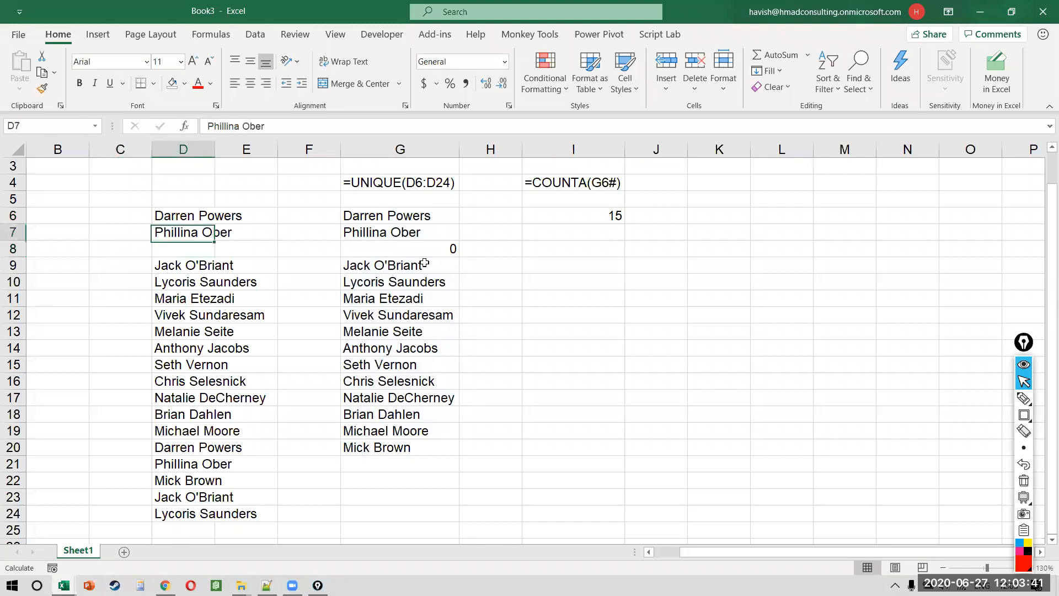
pyautogui.hotkey('shift', 'Down')
pyautogui.hotkey('shift', 'Down')
pyautogui.hotkey('shift', 'Down')
pyautogui.hotkey('ctrl', 'shift', 'Down')
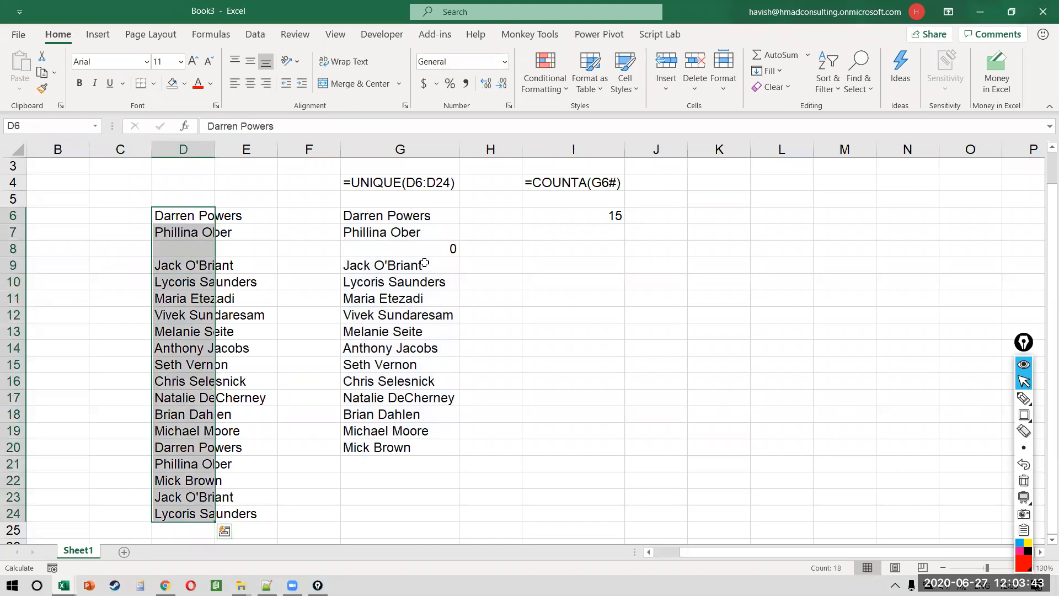
pyautogui.hotkey('ctrl', 'z')
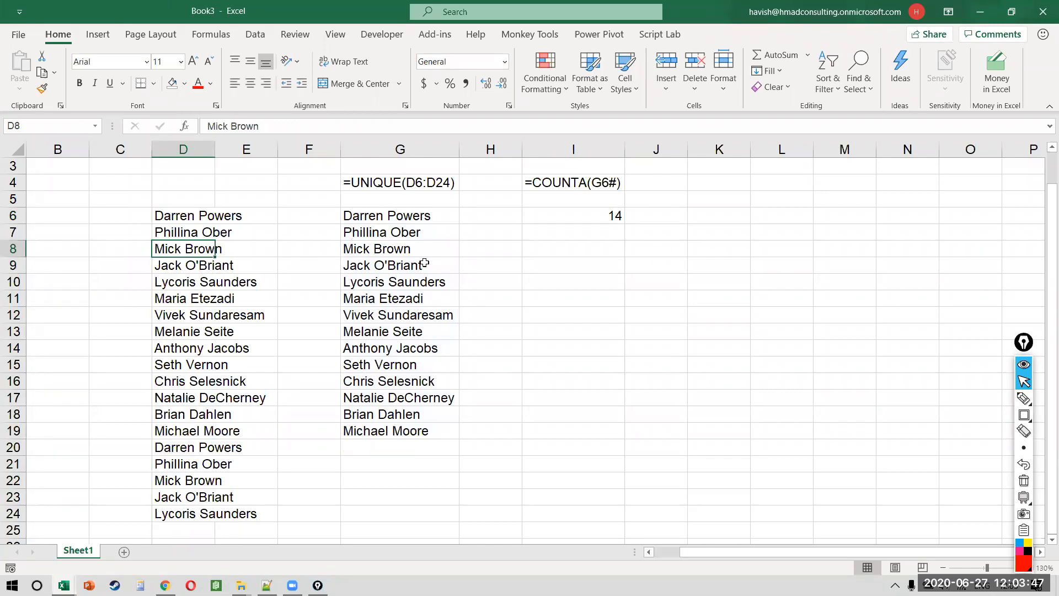
pyautogui.press('Delete')
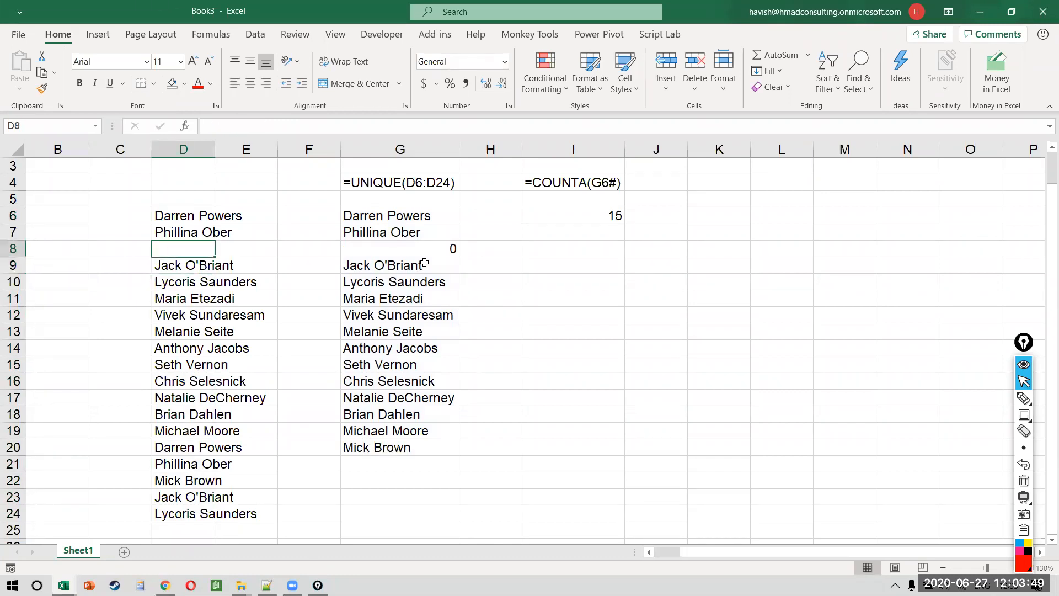
pyautogui.press('capslock')
pyautogui.press('Return')
# Step: Enter NA in D8, then undo back to the repeated name so I6 shows 14
pyautogui.press('Up')
pyautogui.write('NA')
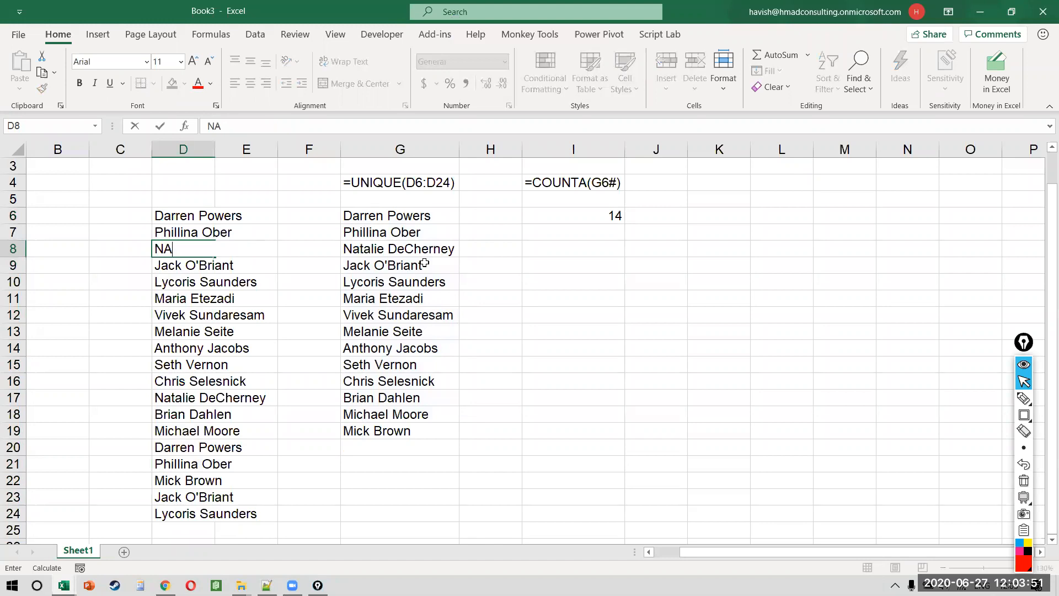
pyautogui.press('Return')
pyautogui.press('Up')
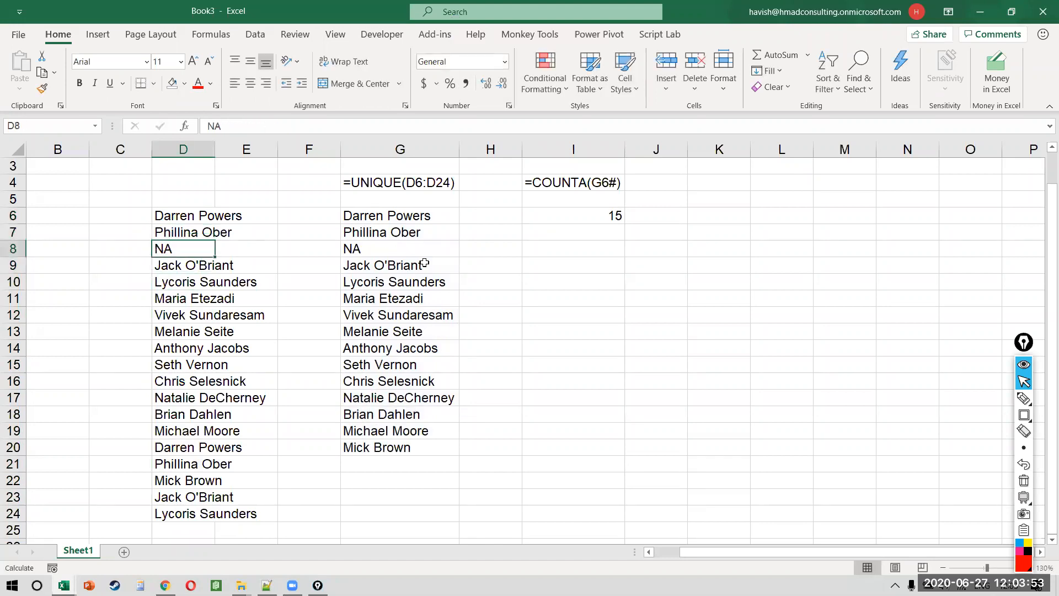
pyautogui.write('999')
pyautogui.press('Escape')
pyautogui.hotkey('ctrl', 'z')
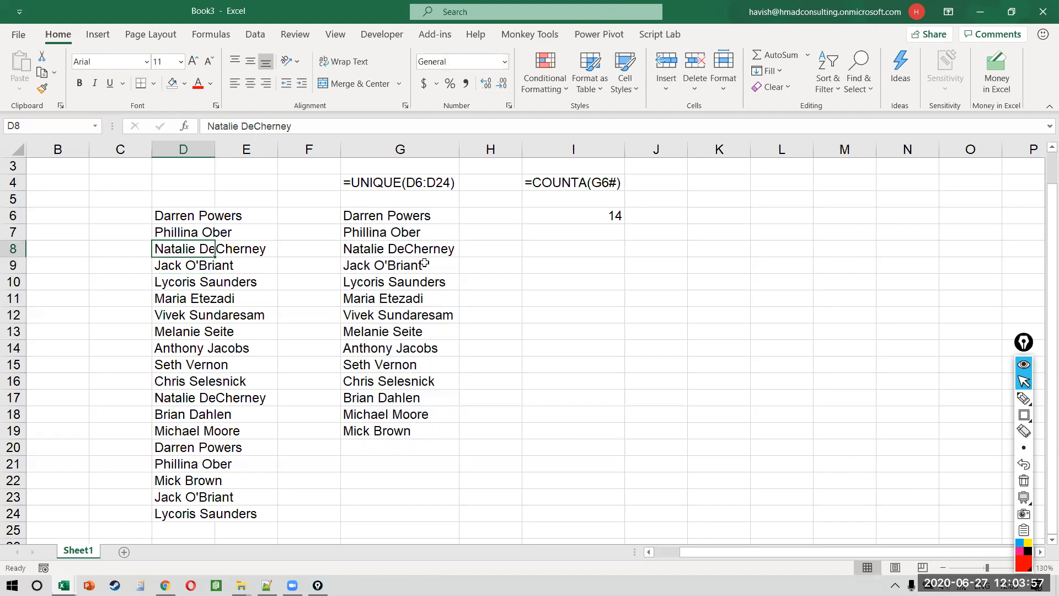
pyautogui.click(586, 196)
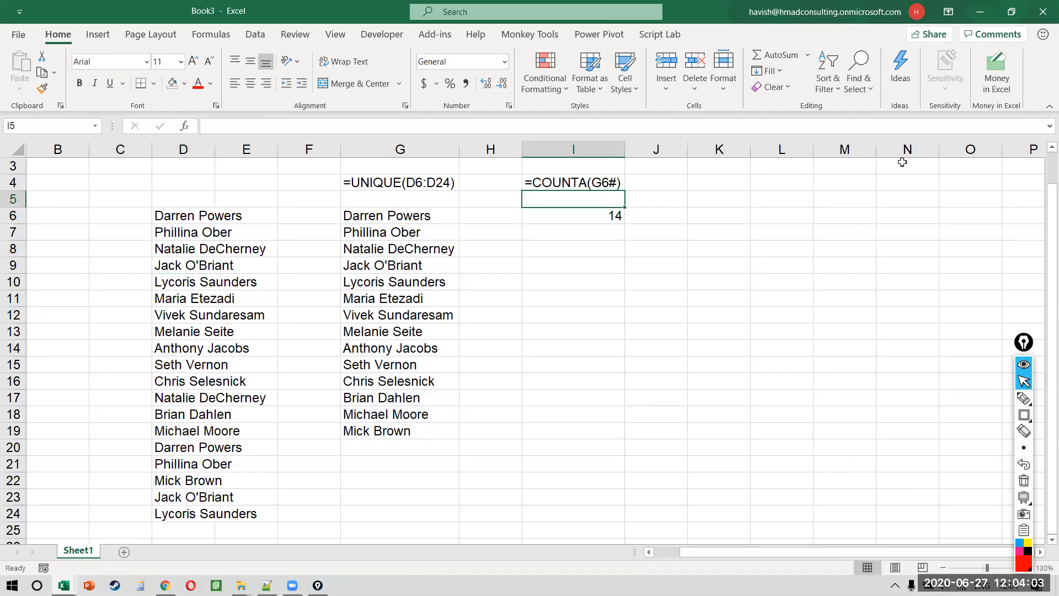
pyautogui.click(389, 261)
# Step: Close Book3 without saving and enter =COUNTBLANK(mydata) in H6
pyautogui.hotkey('ctrl', 'w')
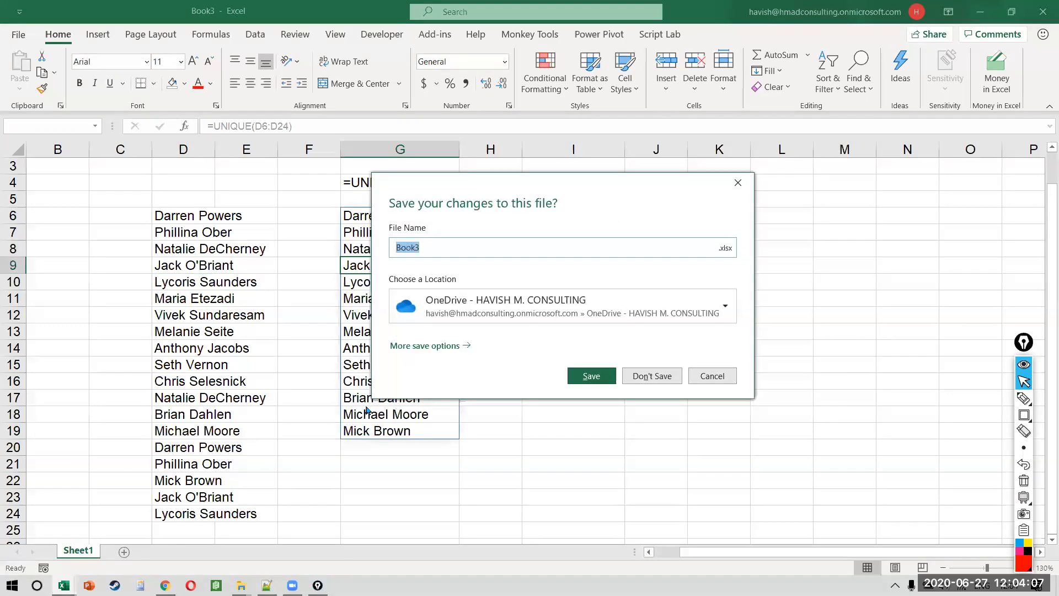
pyautogui.press('n')
pyautogui.click(652, 256)
pyautogui.press('Up')
pyautogui.press('Up')
pyautogui.press('Down')
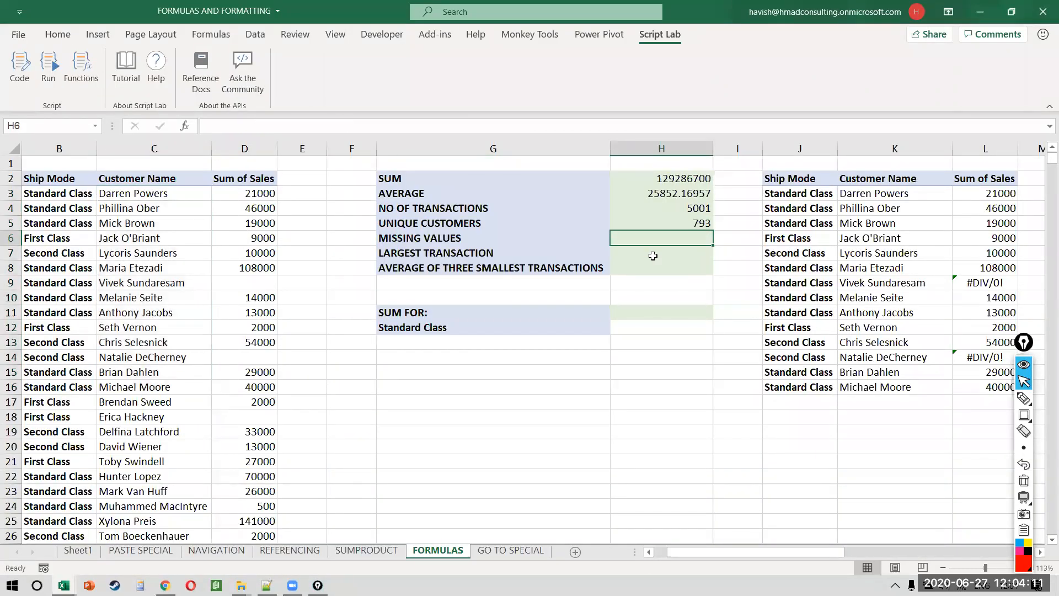
pyautogui.write('=COUNT')
pyautogui.press('Down')
pyautogui.press('Down')
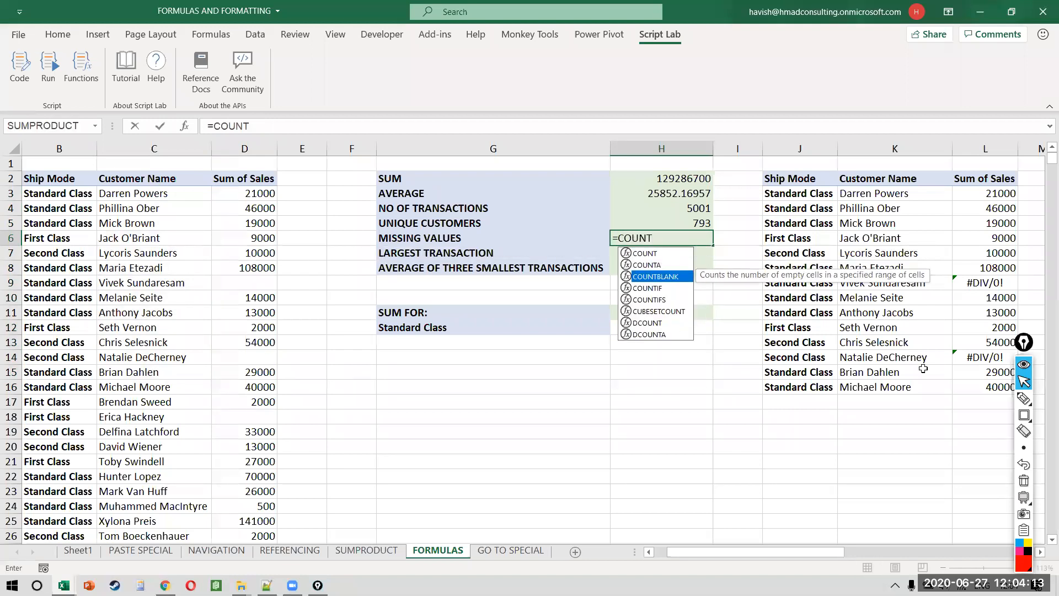
pyautogui.press('Tab')
pyautogui.write('MYDAA')
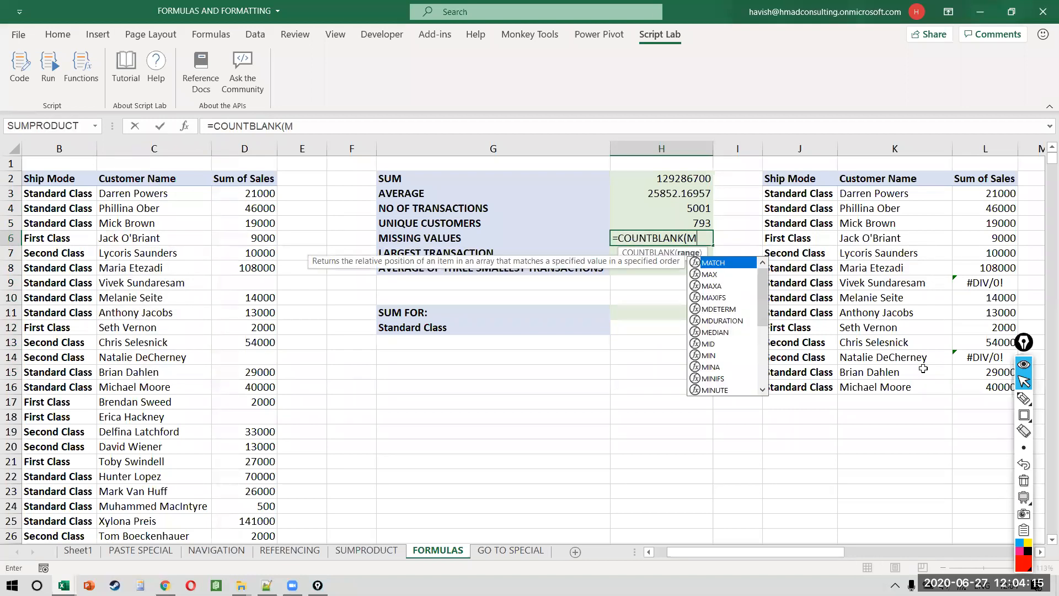
pyautogui.press('BackSpace')
pyautogui.press('Tab')
pyautogui.write(')')
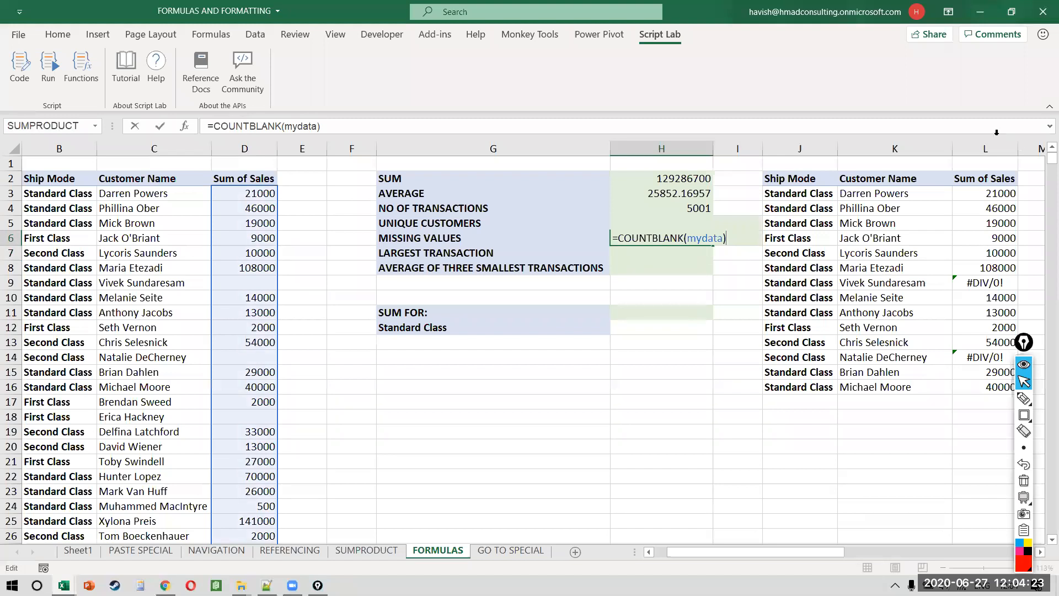
# Step: Type =MAX(MYDATA) in H7 beside LARGEST TRANSACTION
pyautogui.click(969, 6)
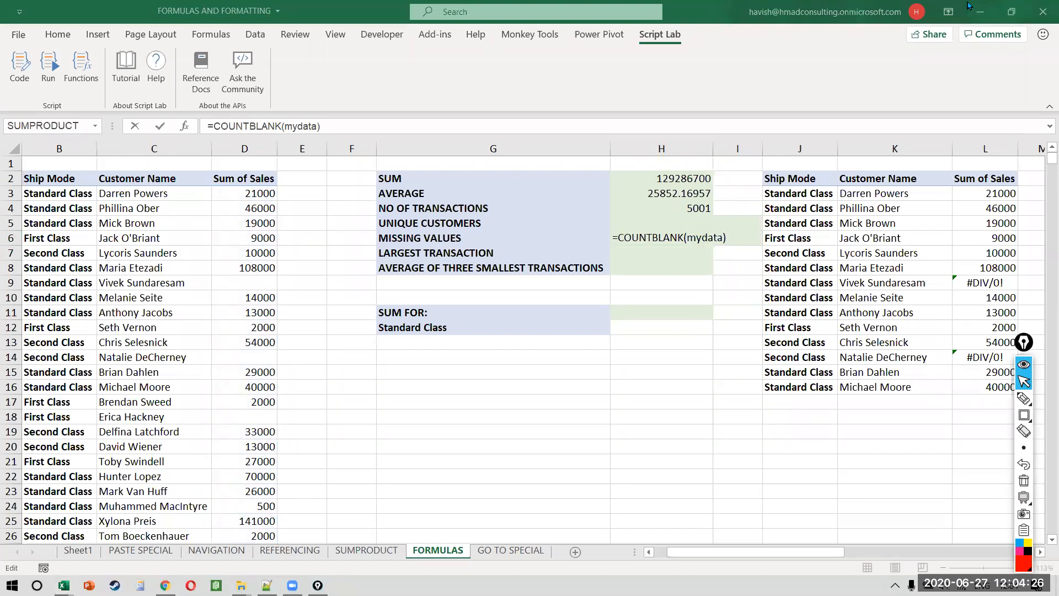
pyautogui.click(620, 252)
pyautogui.write('=MAX(')
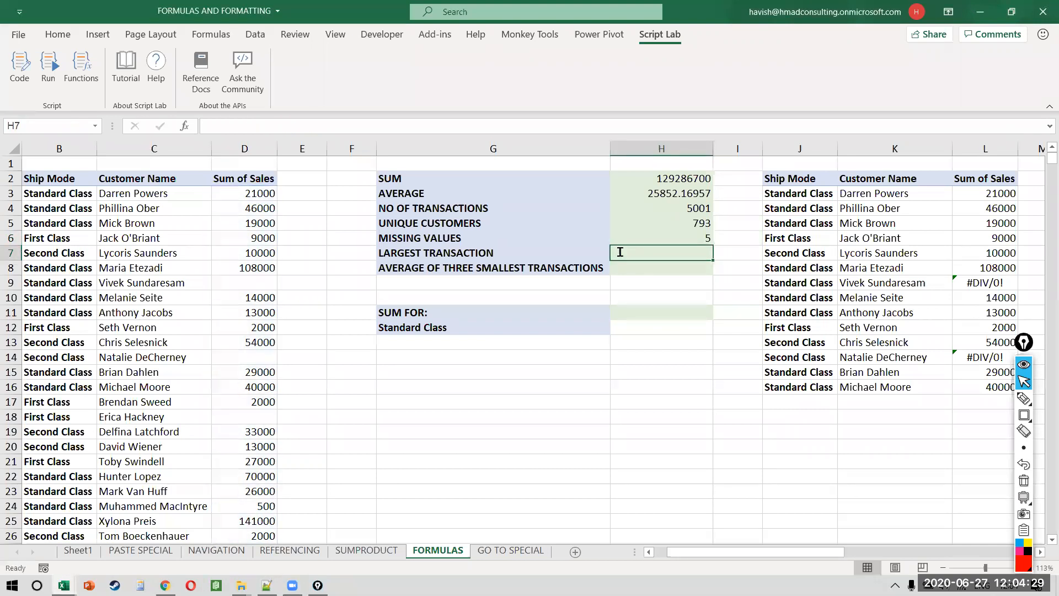
pyautogui.write('MYDA')
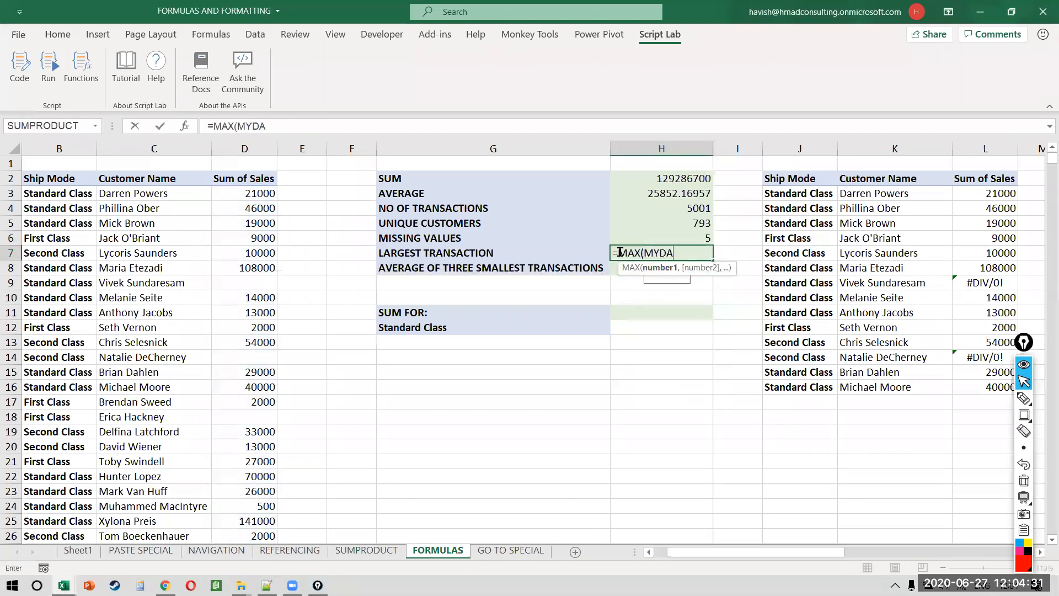
pyautogui.write('TA)')
# Step: Commit =MAX(mydata) in H7 to show 180000, then pick an empty working cell below
pyautogui.press('Return')
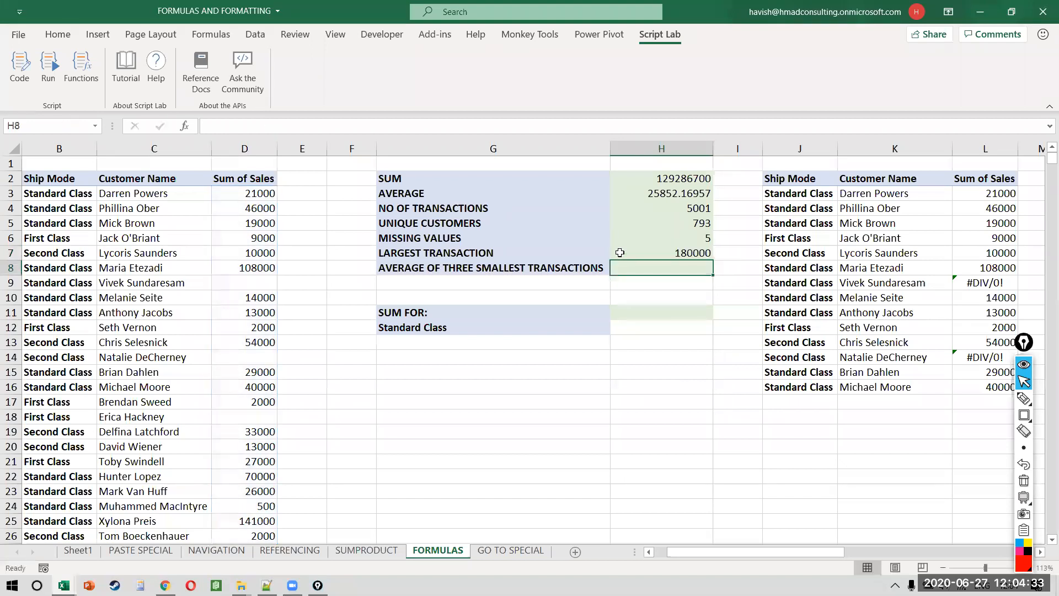
pyautogui.moveTo(436, 267); pyautogui.dragTo(685, 265)
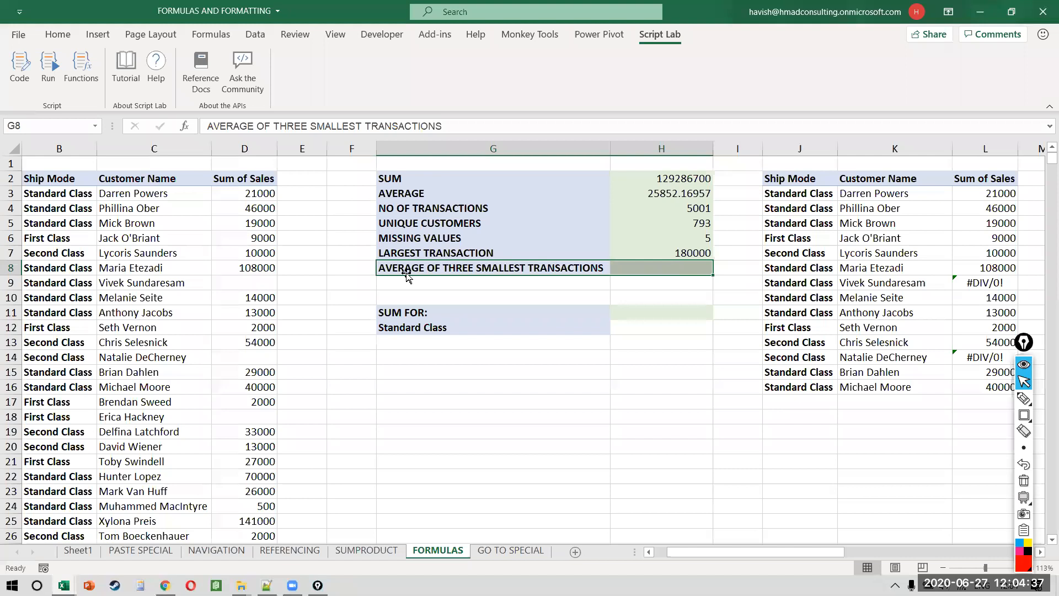
pyautogui.click(480, 357)
pyautogui.click(478, 384)
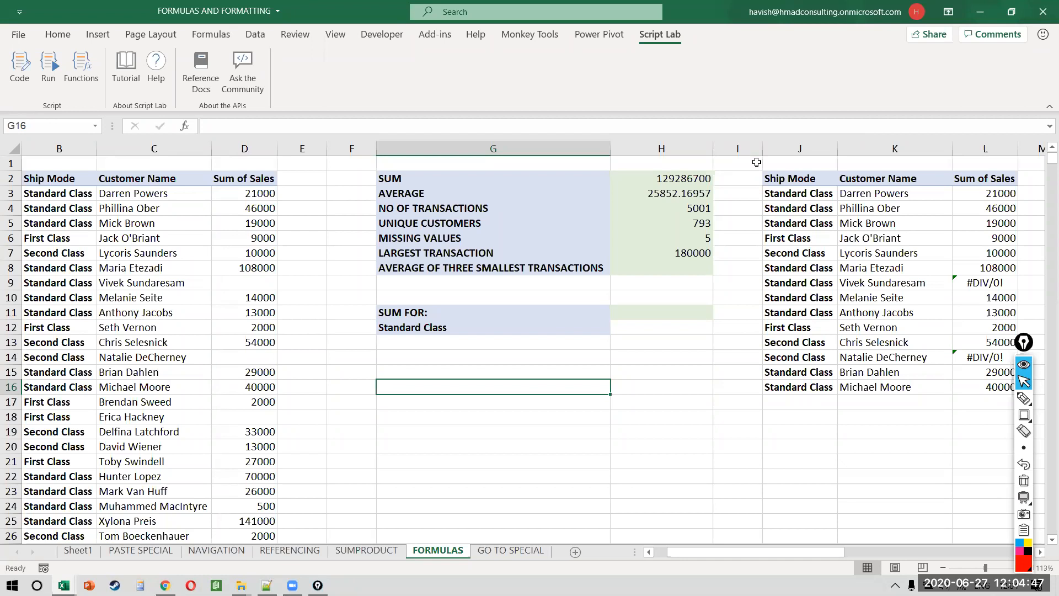
pyautogui.click(851, 529)
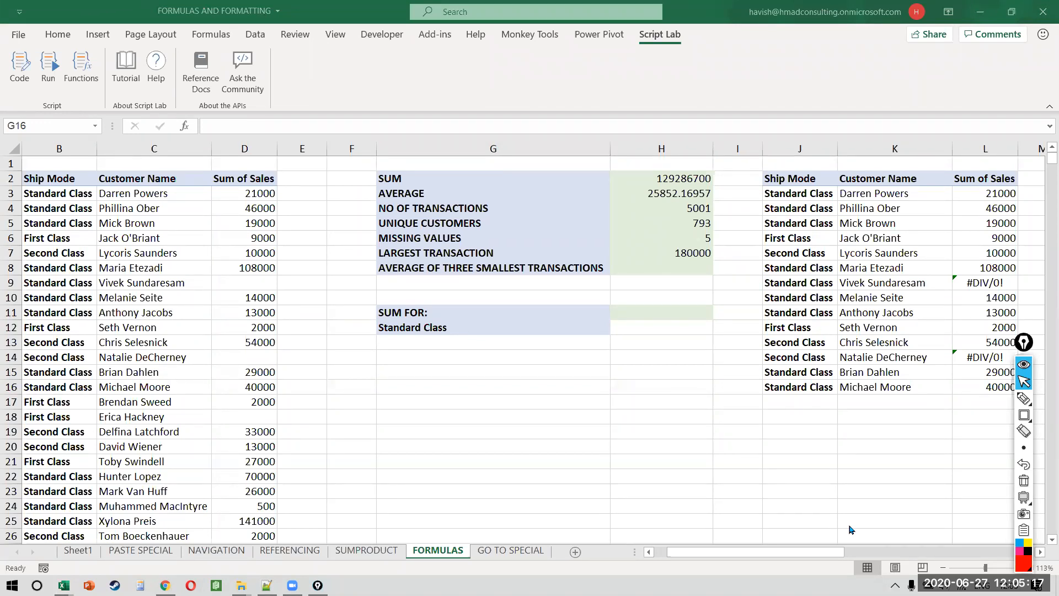
pyautogui.click(409, 367)
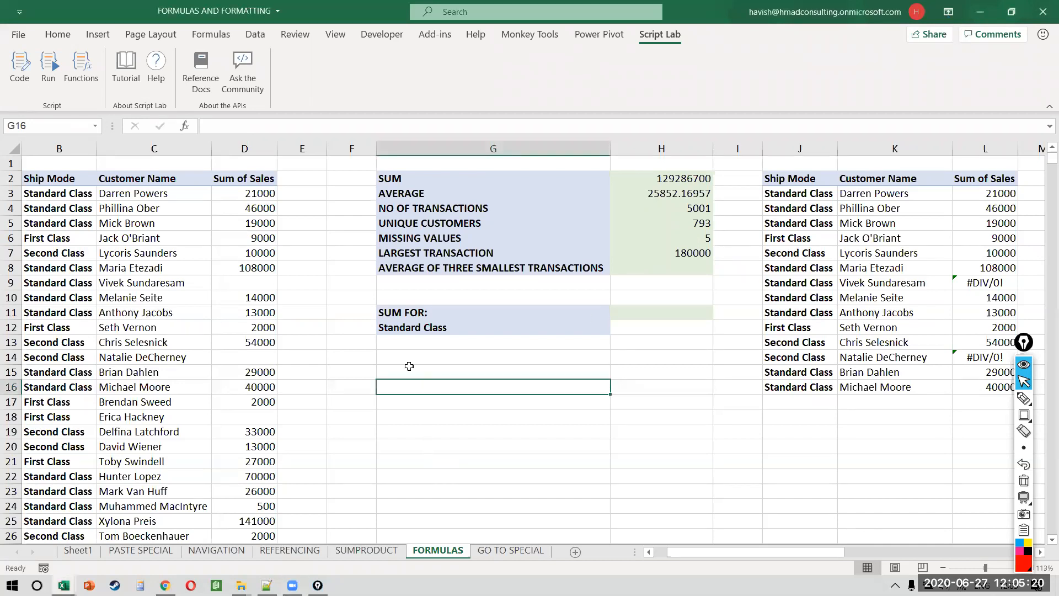
pyautogui.click(1017, 70)
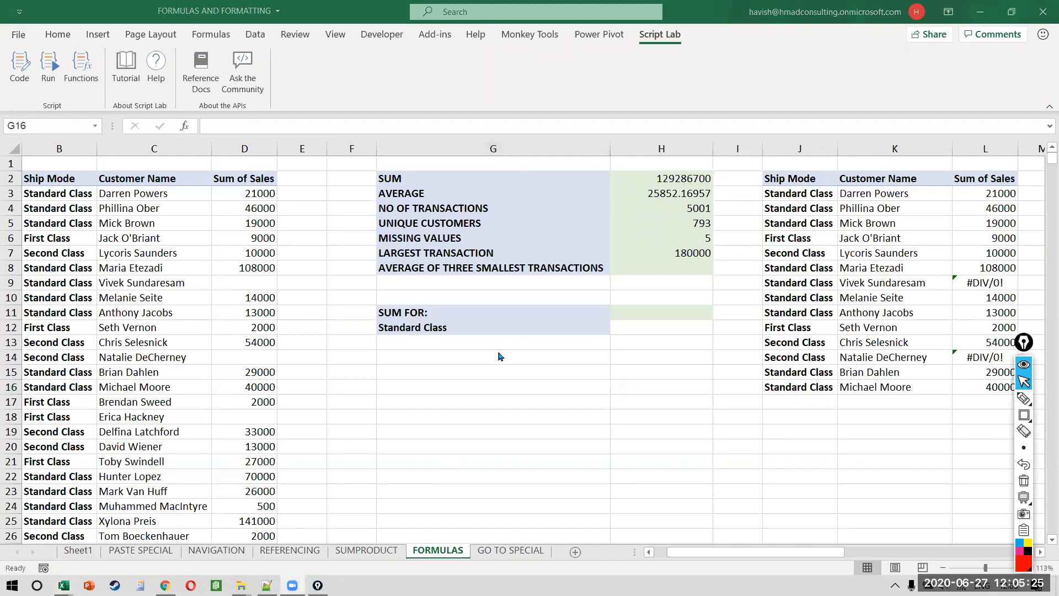
pyautogui.click(633, 313)
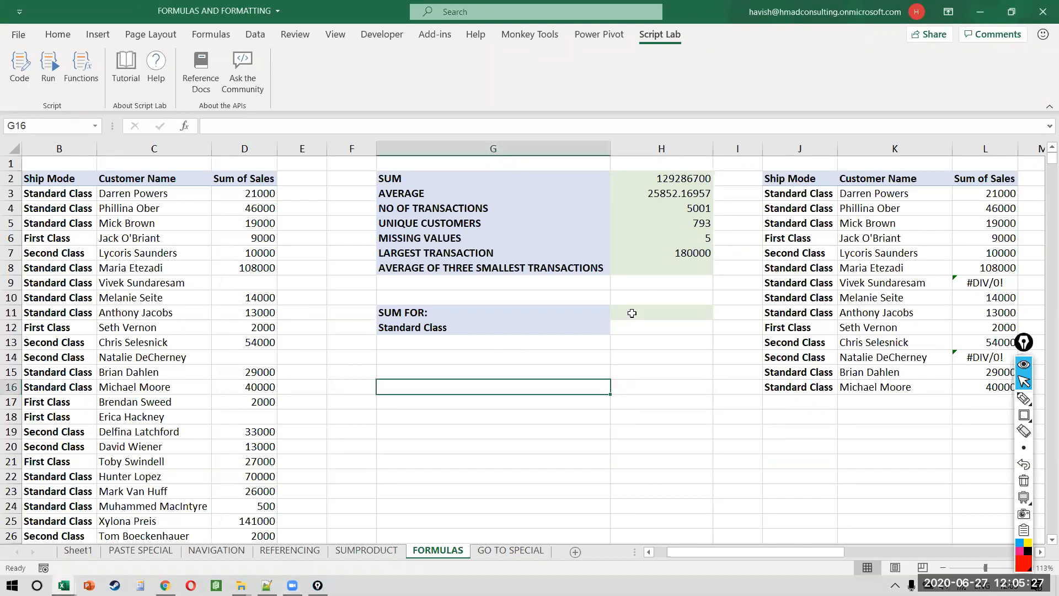
pyautogui.click(632, 313)
pyautogui.click(445, 407)
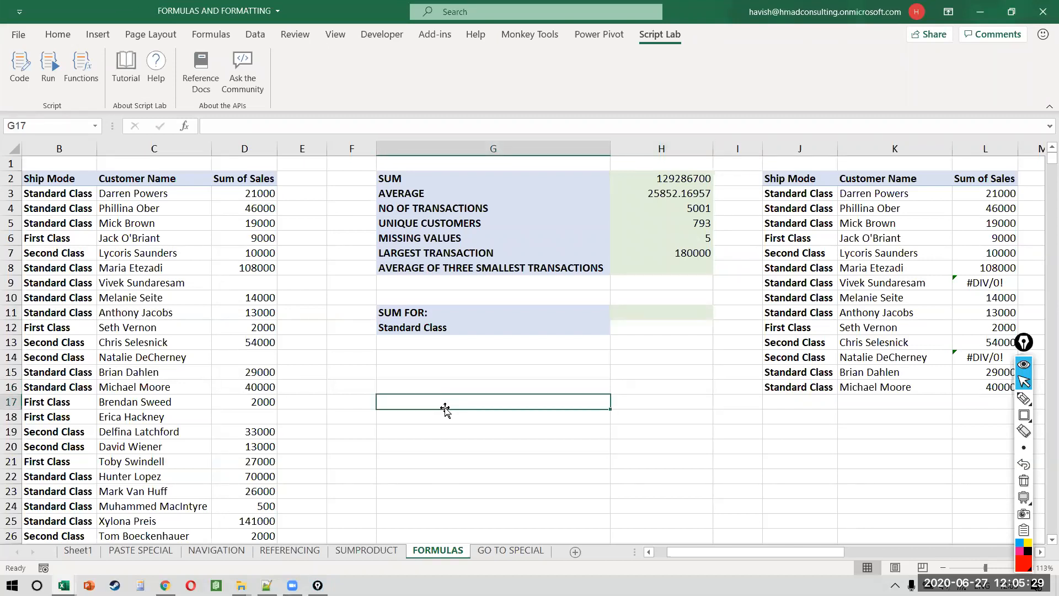
pyautogui.press('Down')
pyautogui.press('Down')
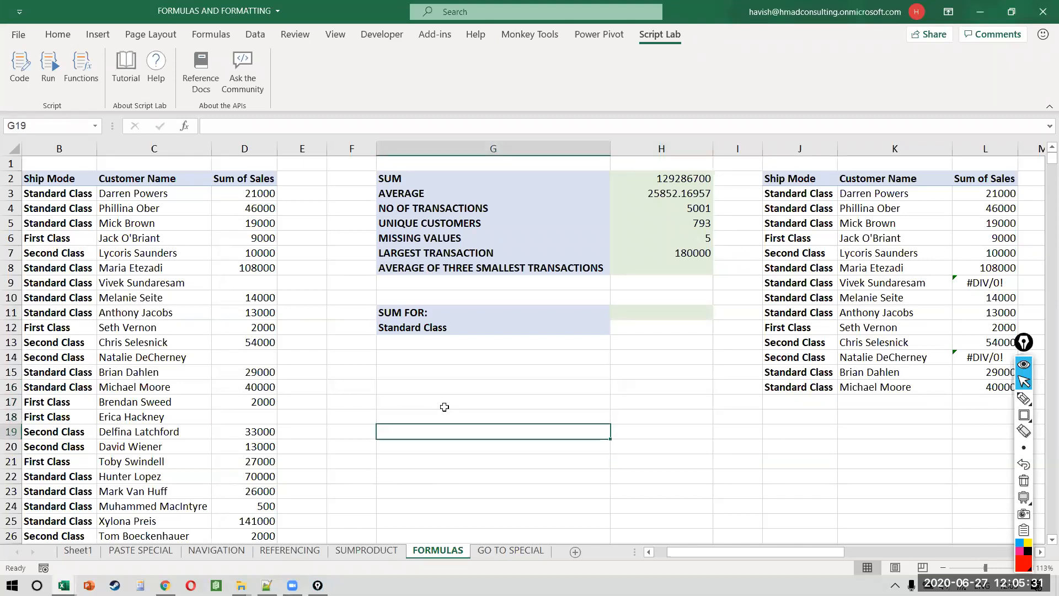
# Step: Enter =SMALL(mydata, 1) in G19, returning 200, and reopen the formula to check it
pyautogui.write('=SMAL')
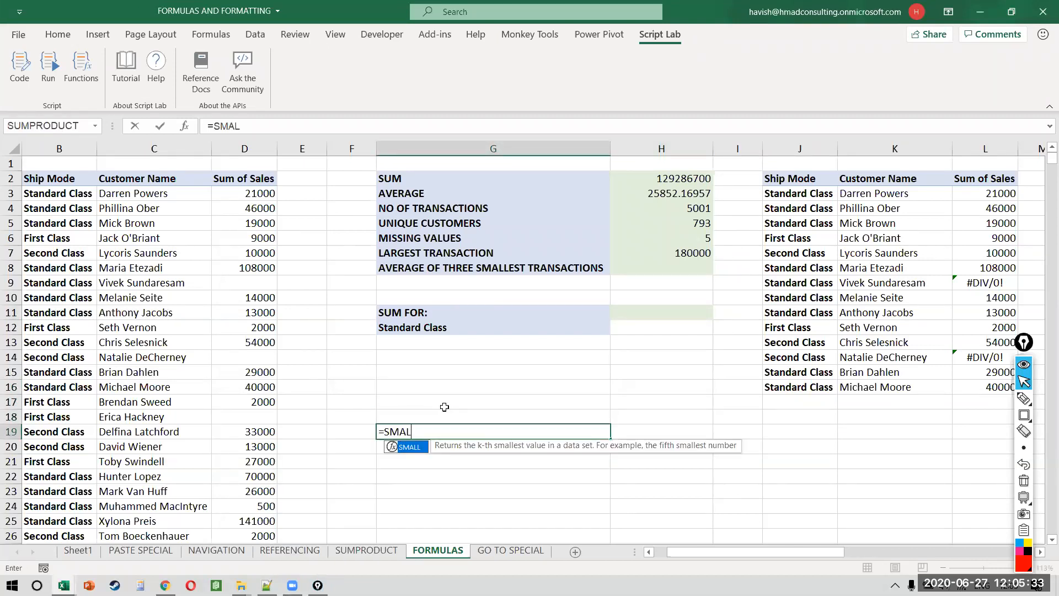
pyautogui.write('L(mydata, 1)')
pyautogui.press('Return')
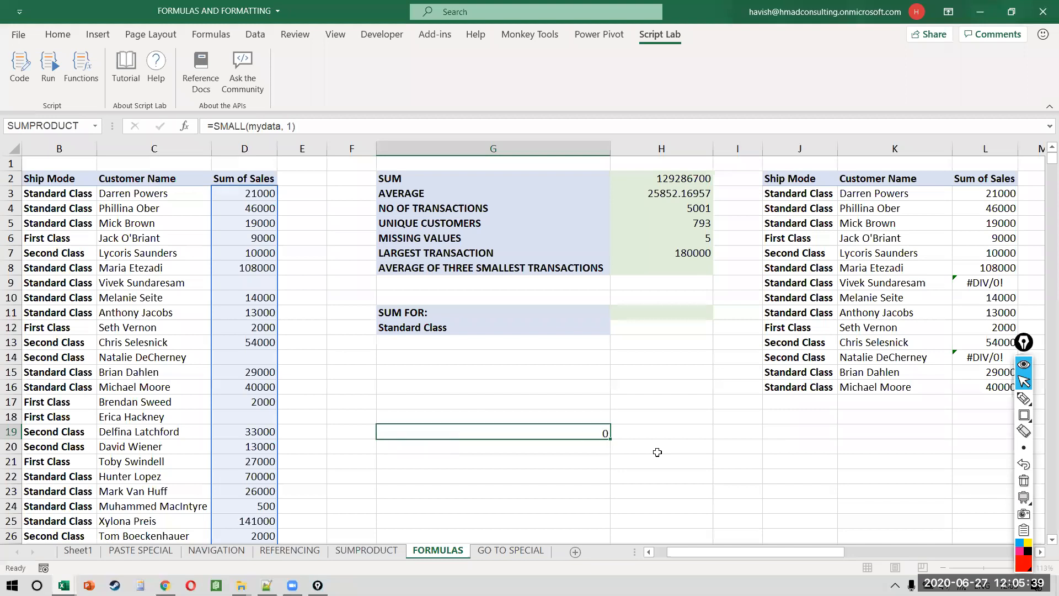
pyautogui.press('F2')
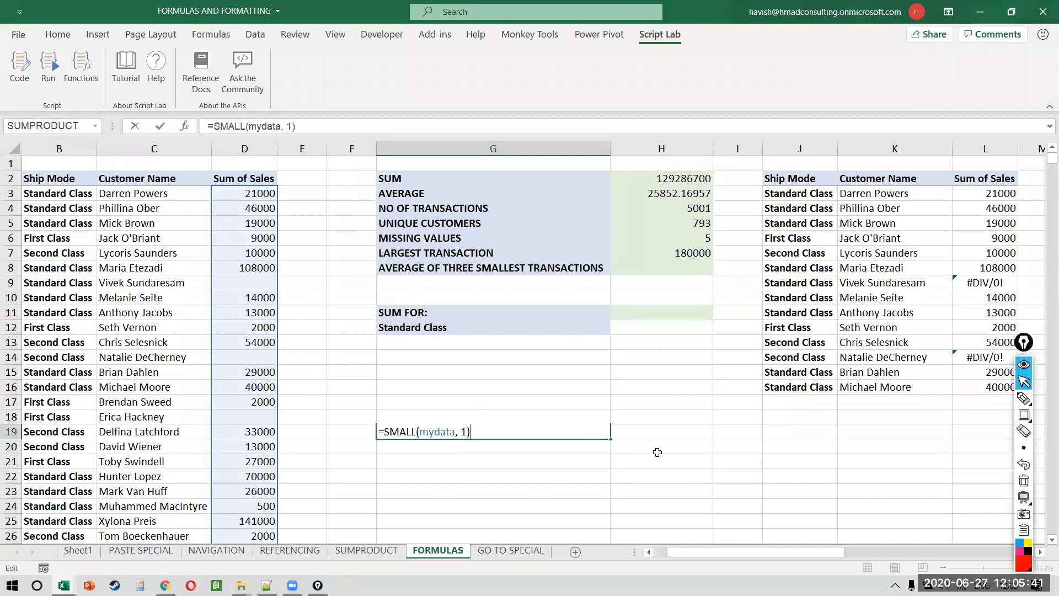
pyautogui.press('Return')
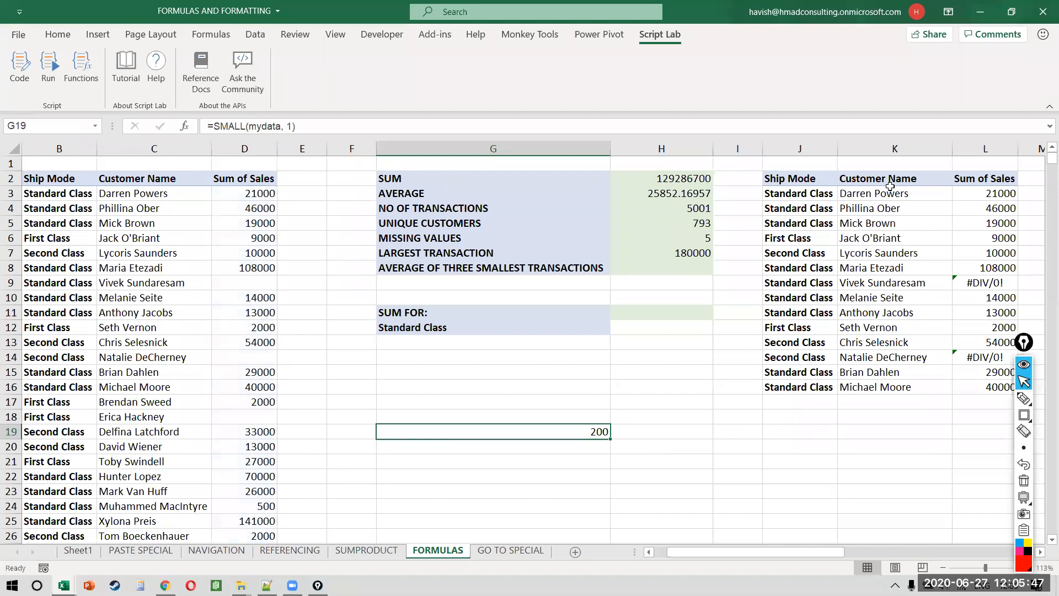
pyautogui.click(872, 534)
pyautogui.click(568, 431)
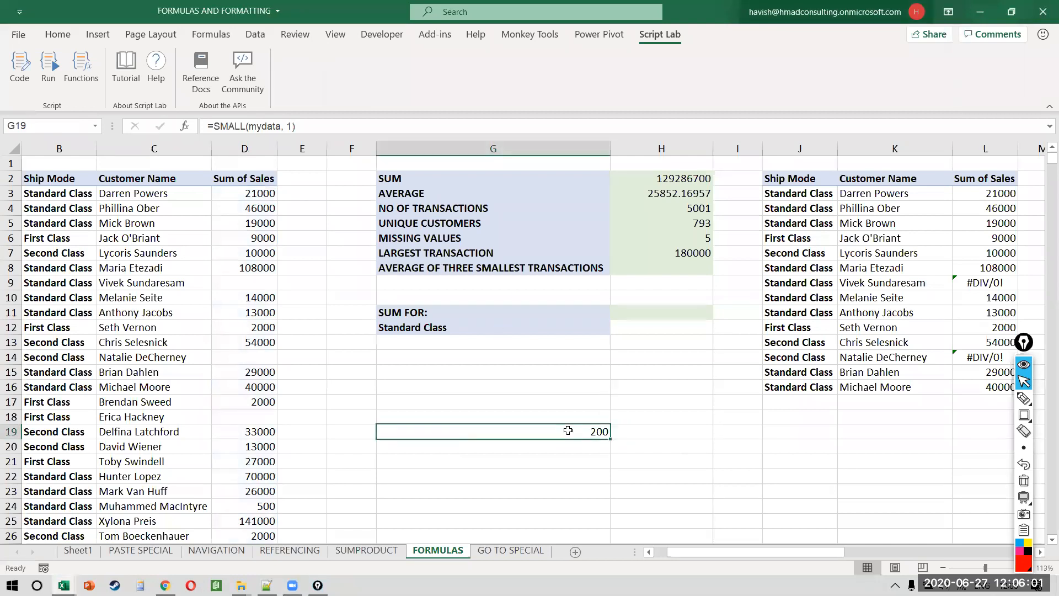
pyautogui.doubleClick(568, 432)
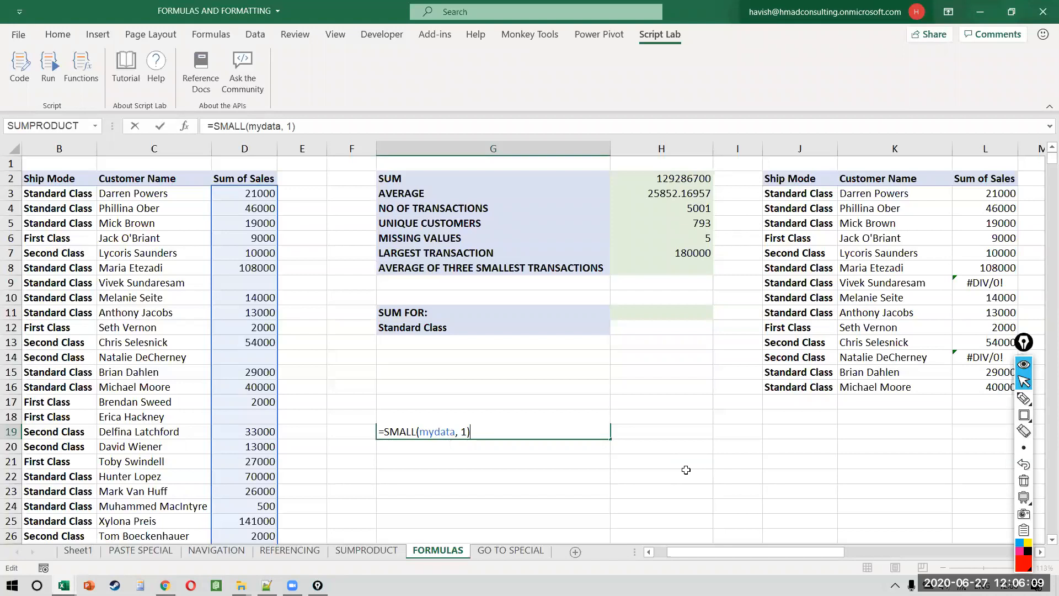
# Step: Change SMALL's k argument in G19 to {1,2,3} to spill the three smallest values
pyautogui.press('Left')
pyautogui.press('BackSpace')
pyautogui.write('{}')
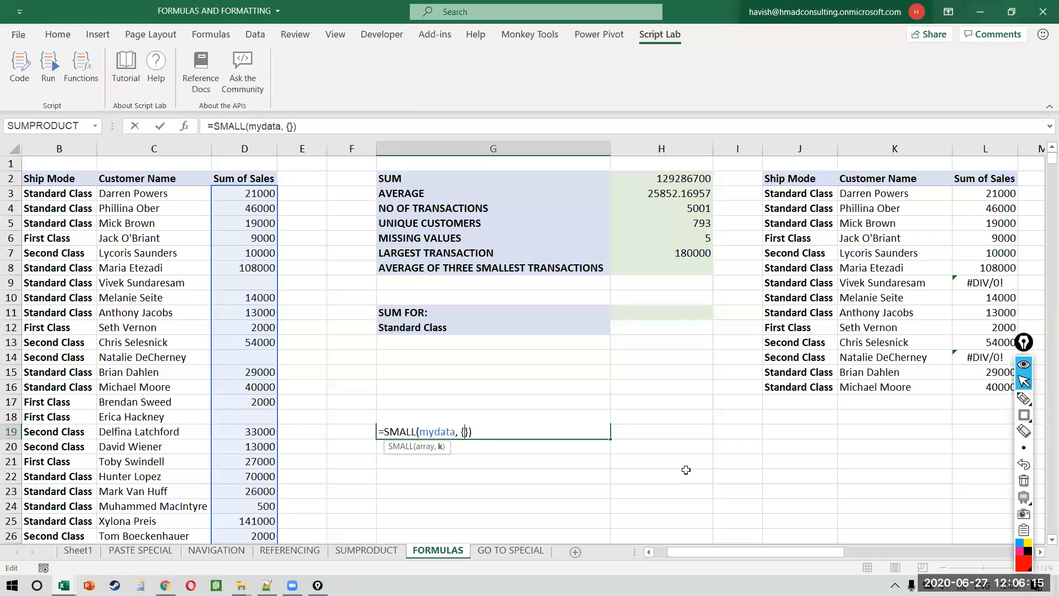
pyautogui.write('1,2,3')
pyautogui.press('Return')
pyautogui.press('Up')
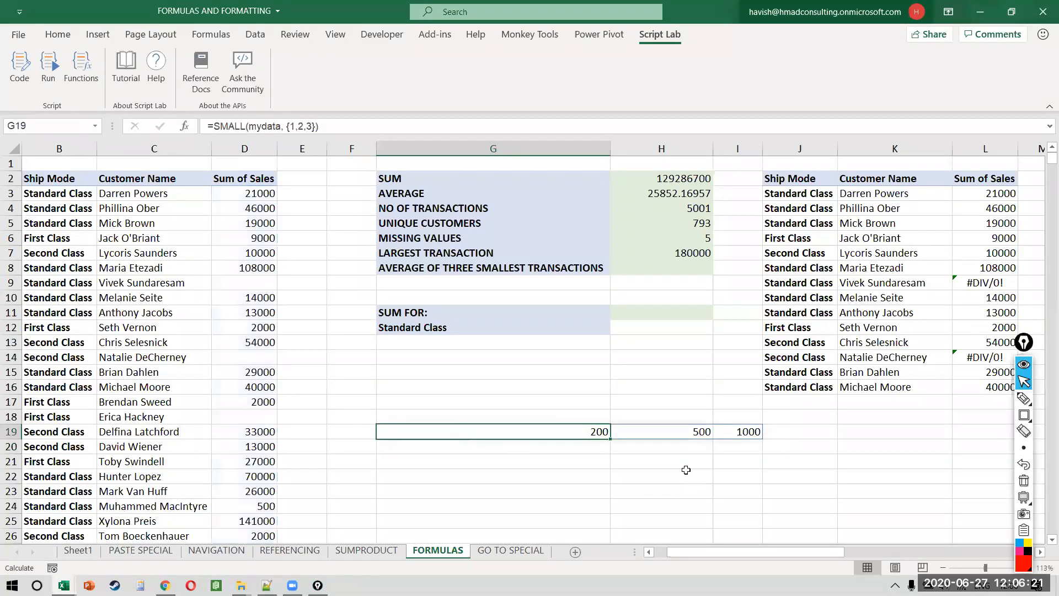
pyautogui.hotkey('shift', 'Right')
pyautogui.hotkey('shift', 'Right')
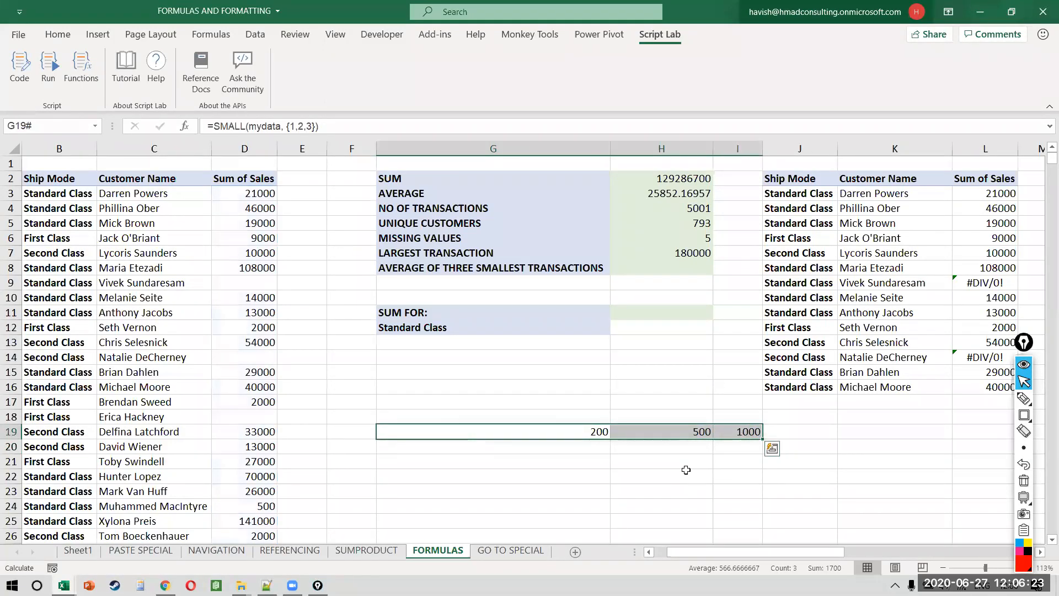
pyautogui.press('Down')
pyautogui.press('Up')
# Step: Wrap G19's formula in AVERAGE to get =AVERAGE(SMALL(mydata, {1,2,3})), giving 566.6666667
pyautogui.press('F2')
pyautogui.write('AVERAGE(')
pyautogui.press('End')
pyautogui.write(')')
pyautogui.press('Return')
# Step: Copy the full formula text from G19
pyautogui.press('Up')
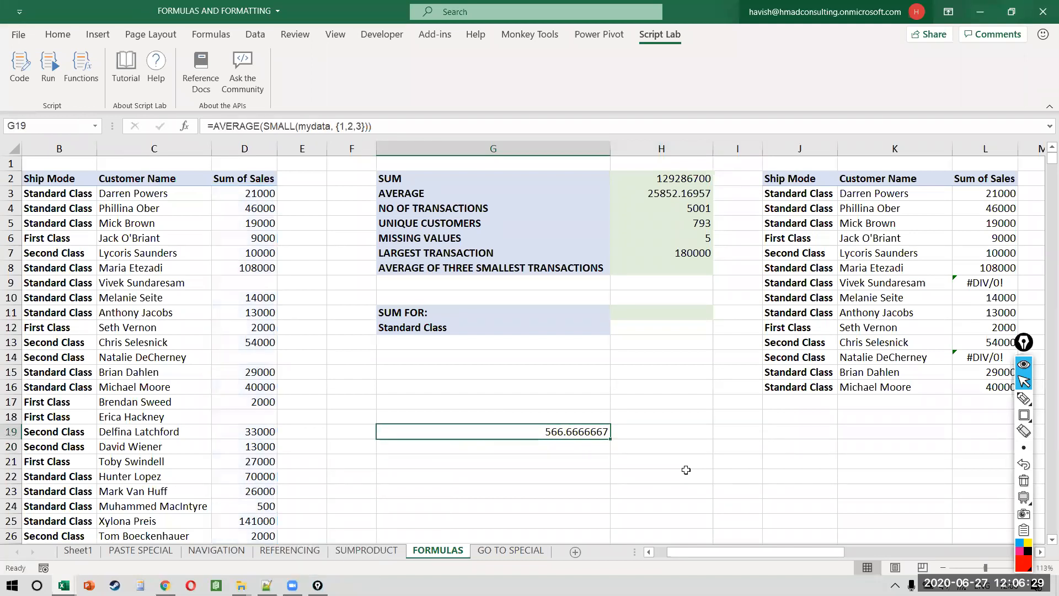
pyautogui.press('F2')
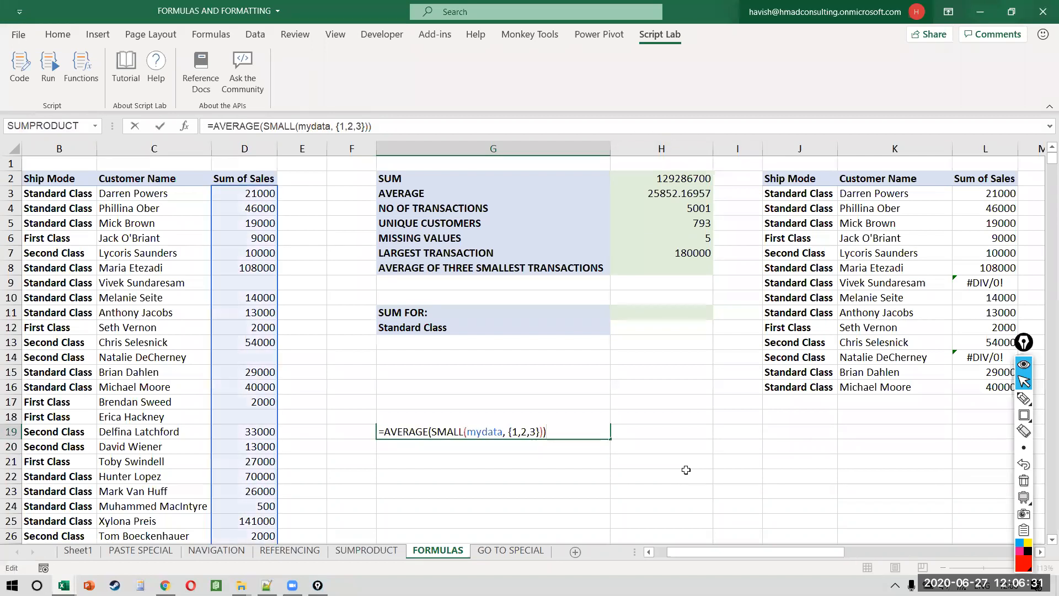
pyautogui.press('Escape')
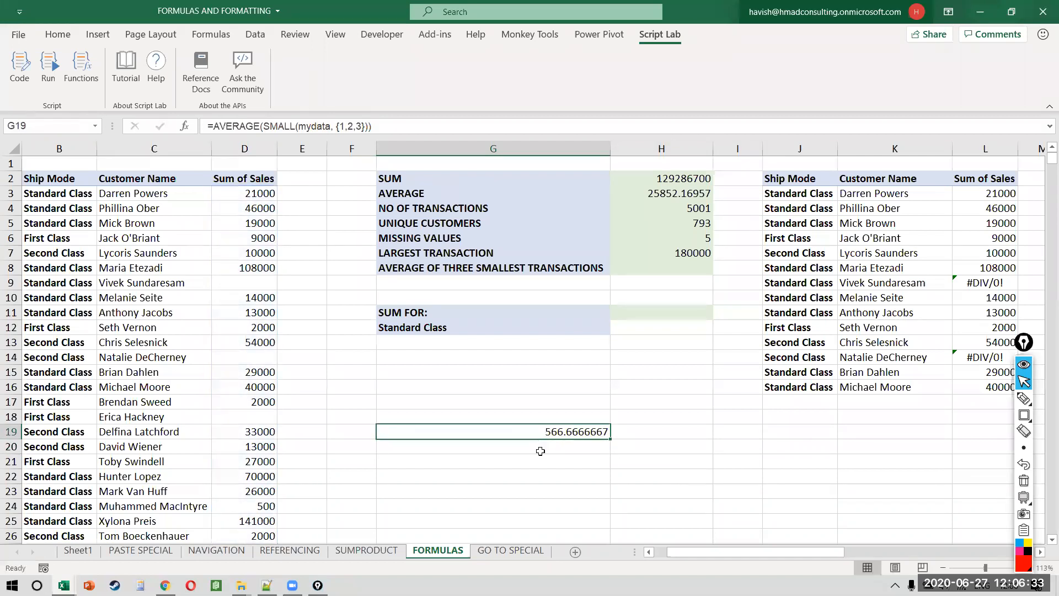
pyautogui.press('F2')
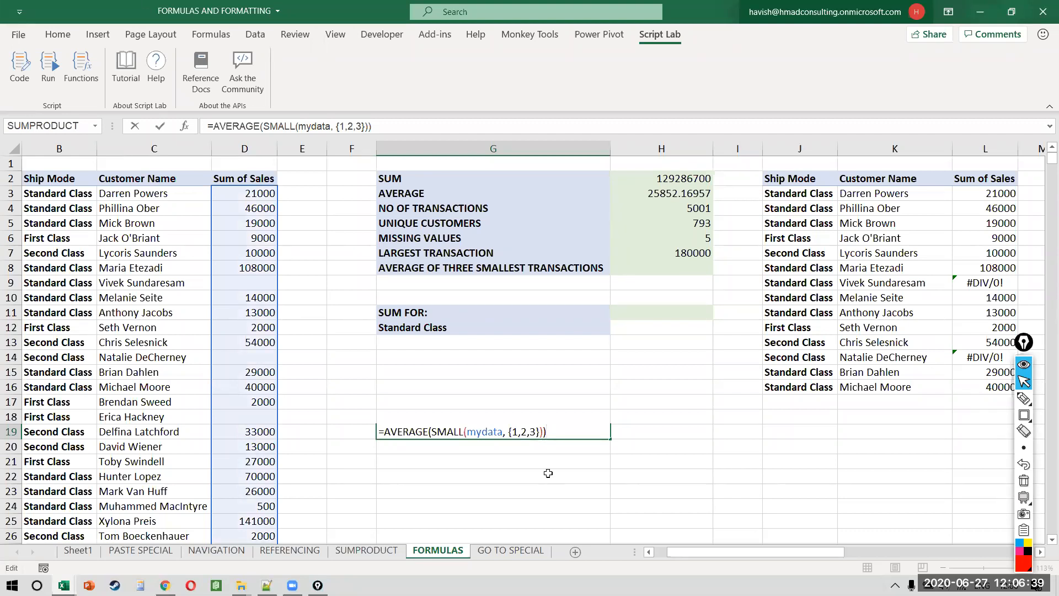
pyautogui.hotkey('ctrl', 'Return')
pyautogui.press('F2')
pyautogui.hotkey('shift', 'Home')
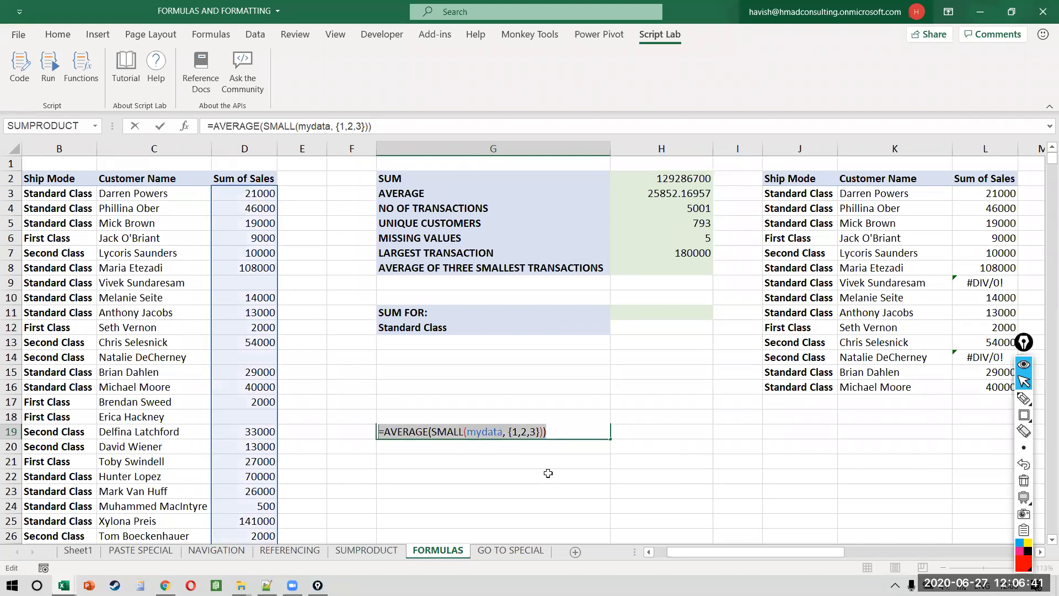
pyautogui.press('Return')
# Step: Paste =AVERAGE(SMALL(mydata, {1,2,3})) into H8 beside the three-smallest label
pyautogui.click(699, 270)
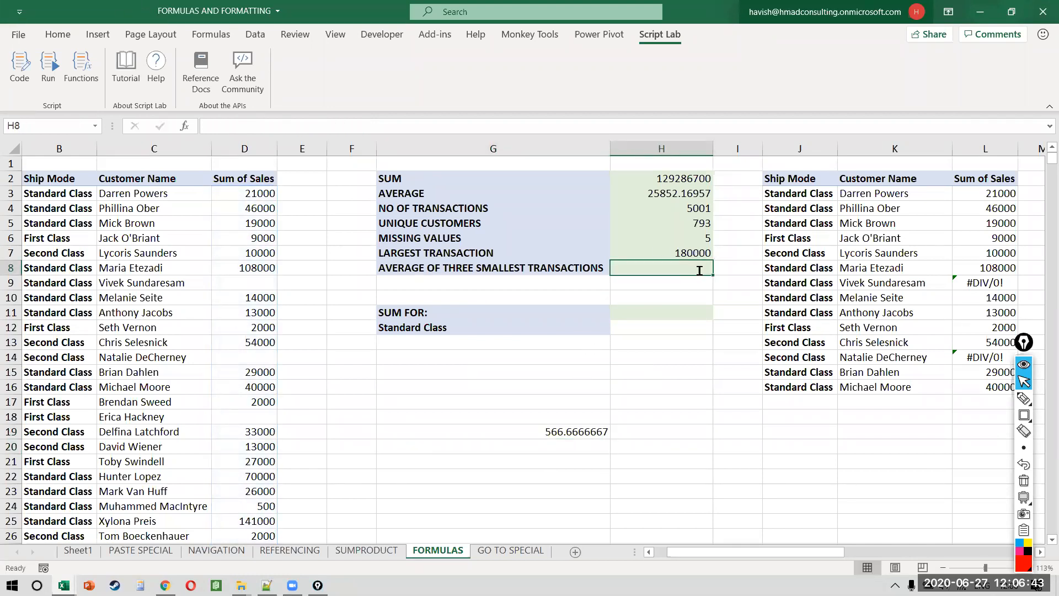
pyautogui.write('V')
pyautogui.press('BackSpace')
pyautogui.write('=AVERAGE(SMALL(mydata,{1,2,3}))')
pyautogui.press('Return')
# Step: Clear the working formula from G19 and check H8's formula
pyautogui.press('Left')
pyautogui.press('Down')
pyautogui.press('Down')
pyautogui.press('Down')
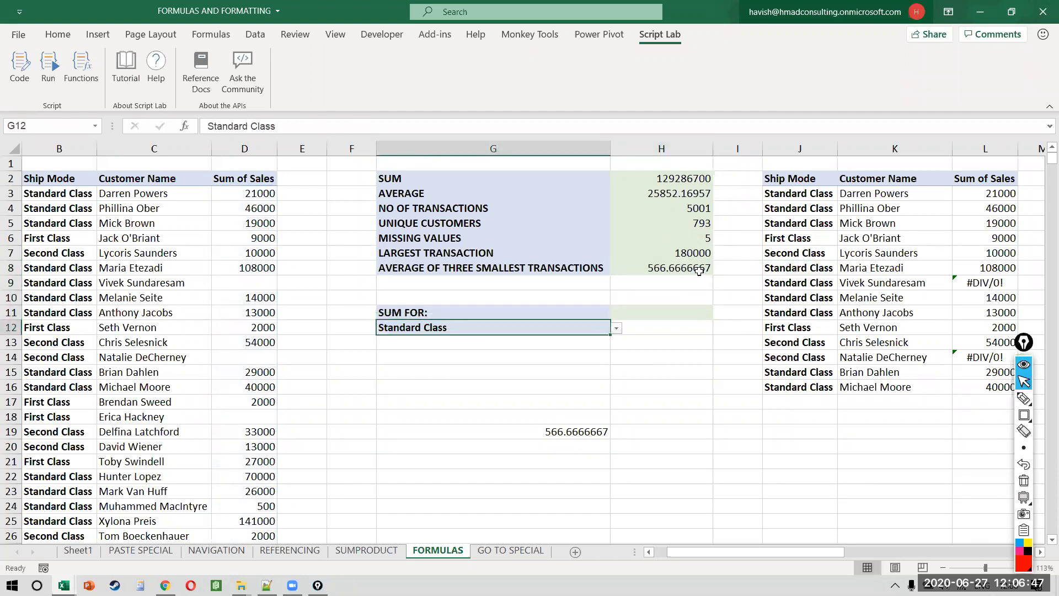
pyautogui.hotkey('ctrl', 'Down')
pyautogui.press('Delete')
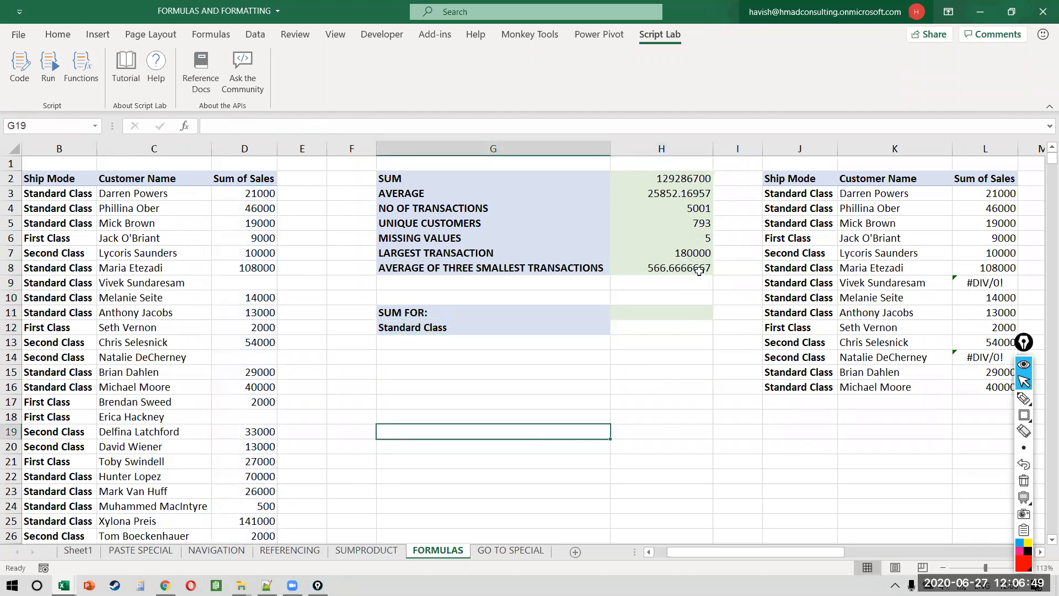
pyautogui.click(699, 270)
pyautogui.doubleClick(699, 269)
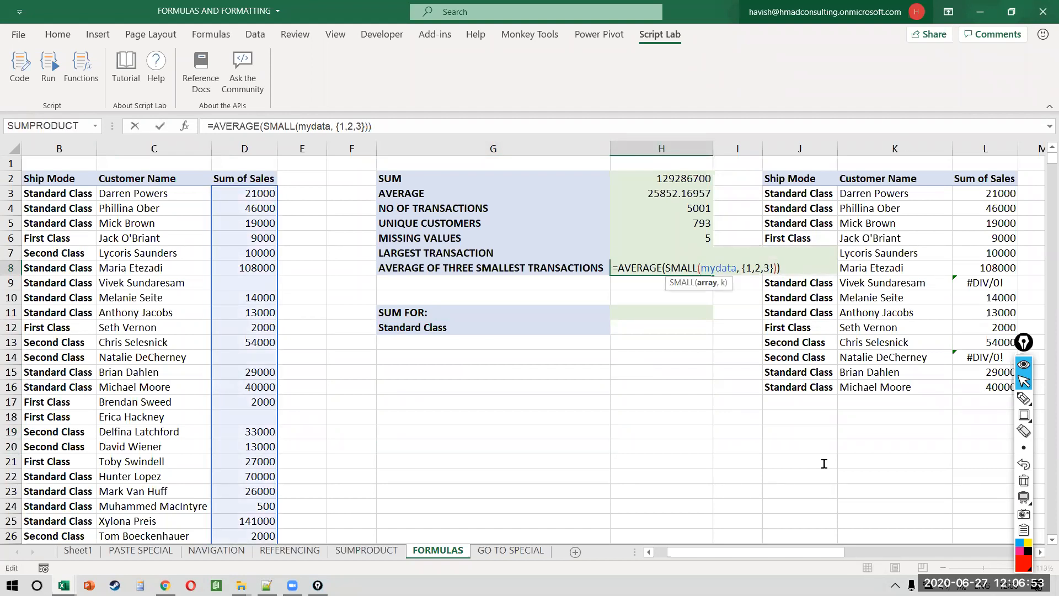
pyautogui.click(970, 64)
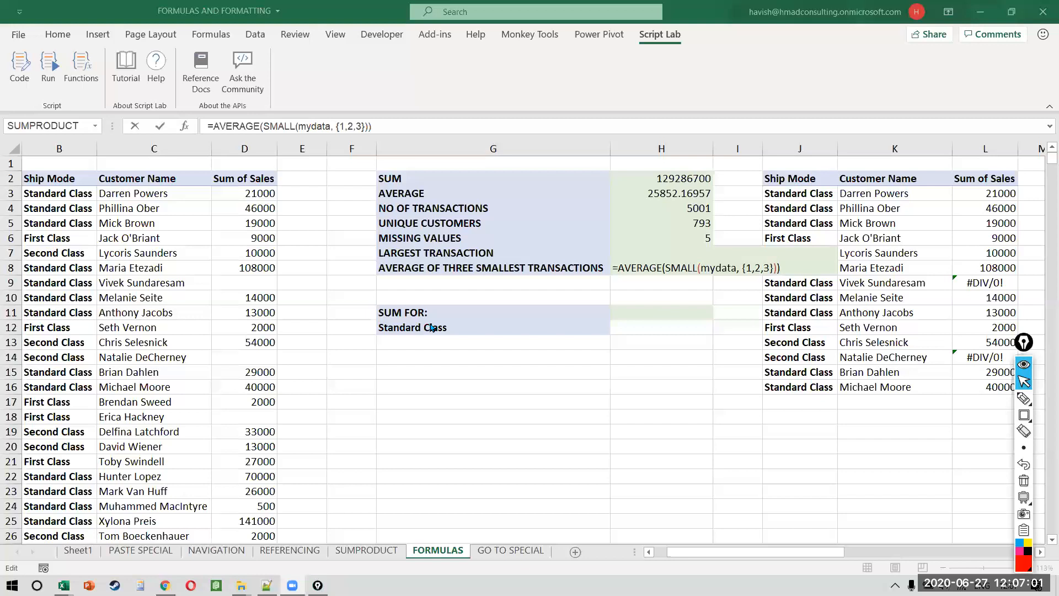
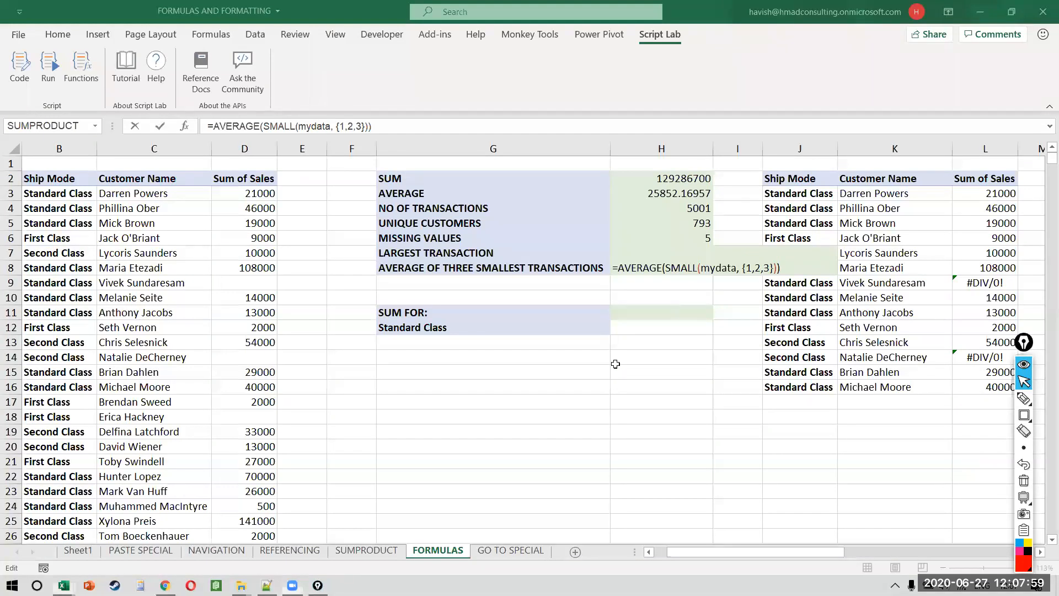
# Step: Commit =AVERAGE(SMALL(mydata,{1,2,3})) in H8 so it shows 566.6666667
pyautogui.click(727, 268)
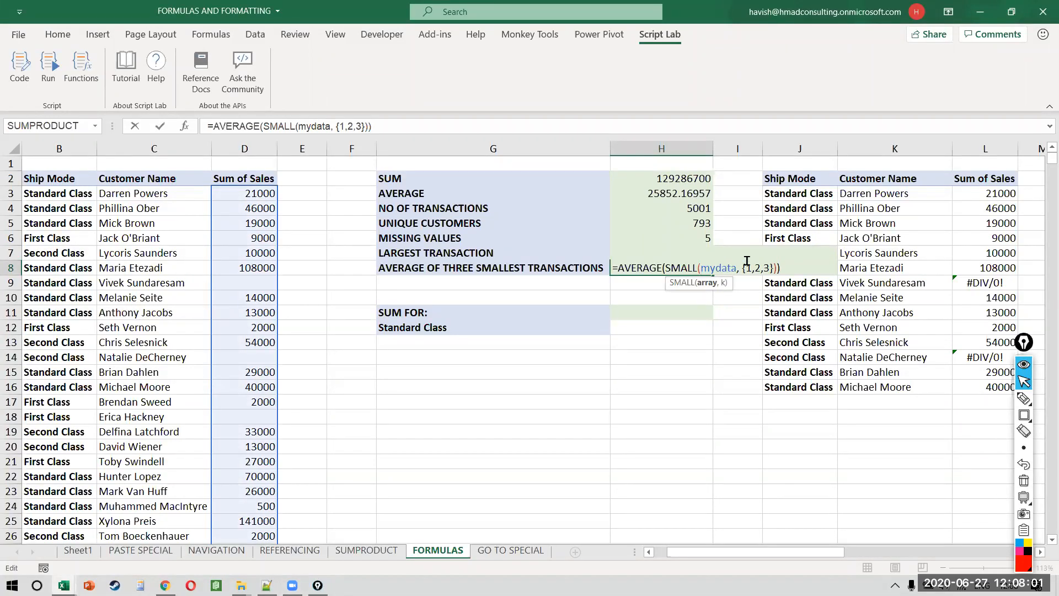
pyautogui.moveTo(745, 263); pyautogui.dragTo(790, 260)
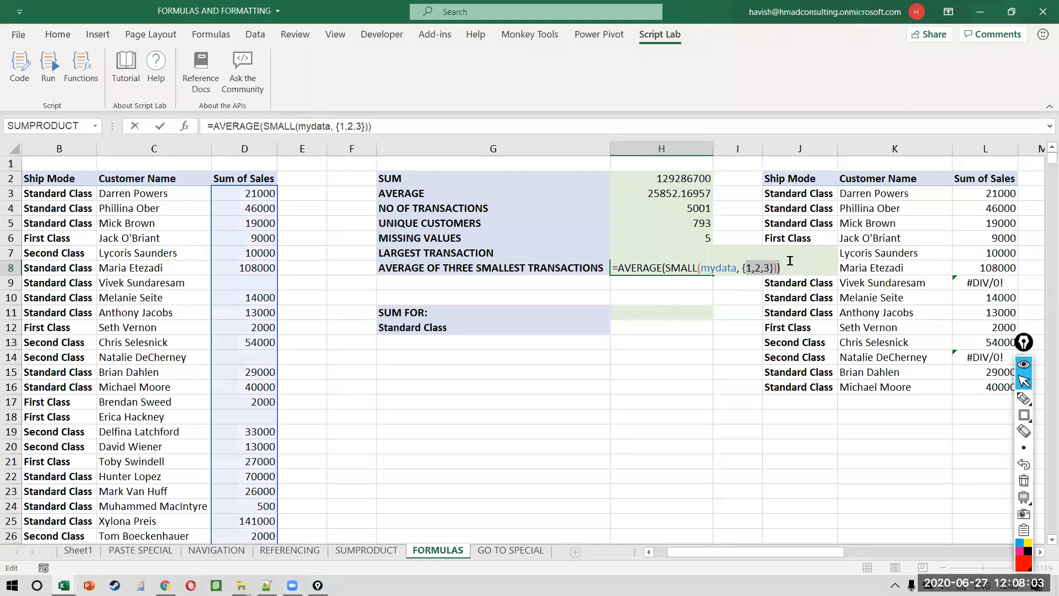
pyautogui.click(790, 263)
pyautogui.keyDown('ctrl'); pyautogui.scroll(2, 790, 260); pyautogui.keyUp('ctrl')
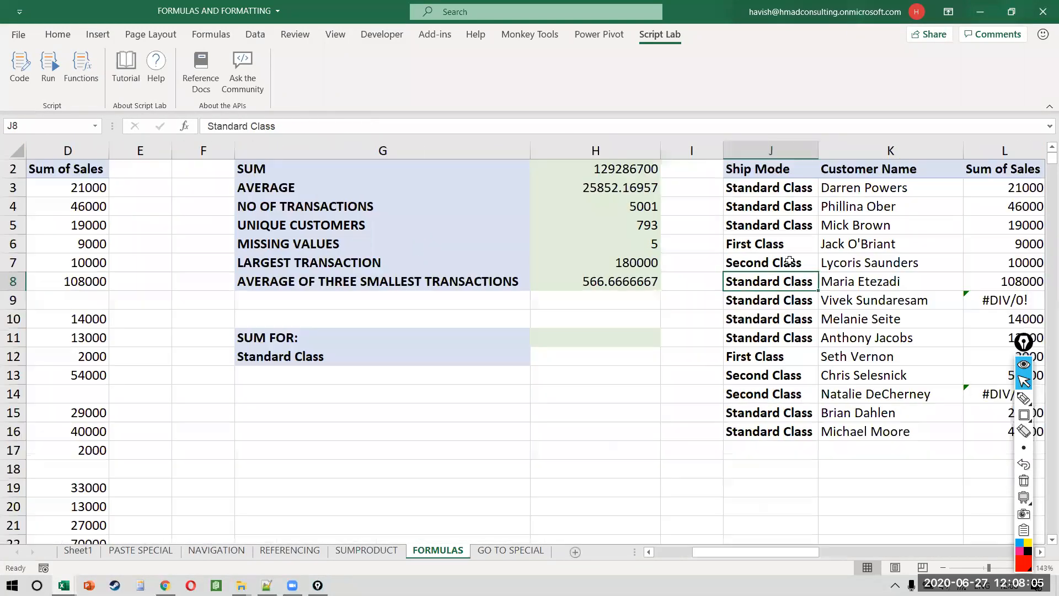
pyautogui.hscroll(1, 712, 265)
pyautogui.scroll(1, 662, 287)
# Step: Reselect the H8 result and briefly open and close Excel Help
pyautogui.click(559, 313)
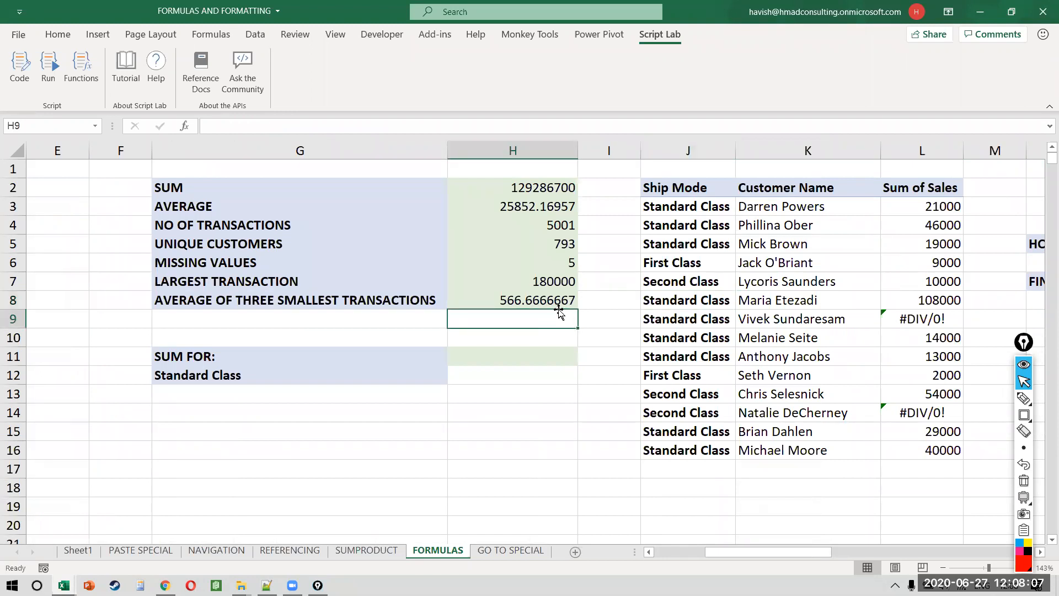
pyautogui.click(559, 303)
pyautogui.press('F1')
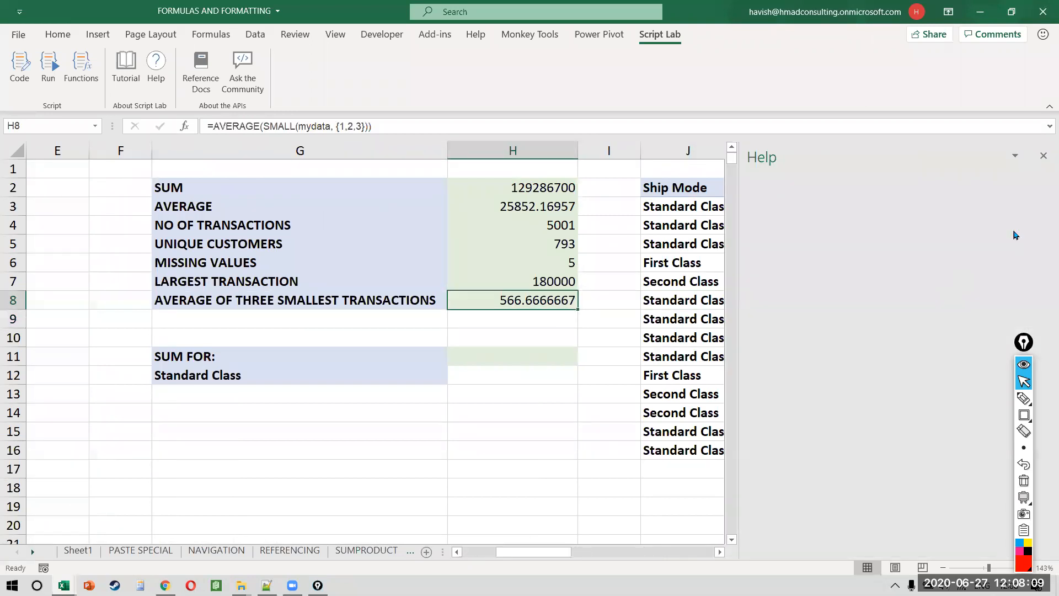
pyautogui.click(1044, 158)
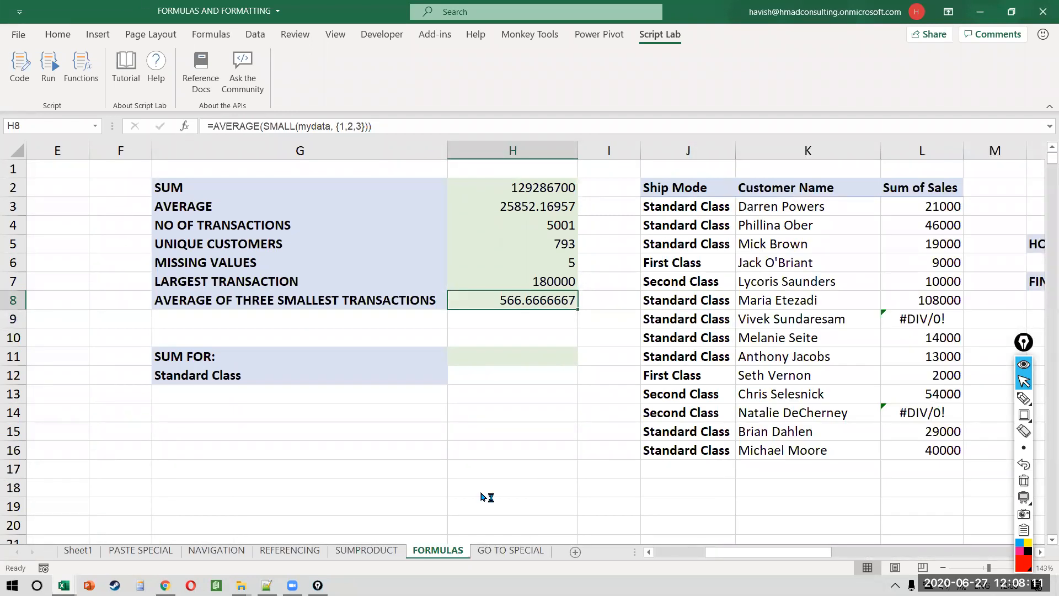
# Step: Re-inspect the {1,2,3} array constant in H8's formula and leave it unchanged
pyautogui.press('F2')
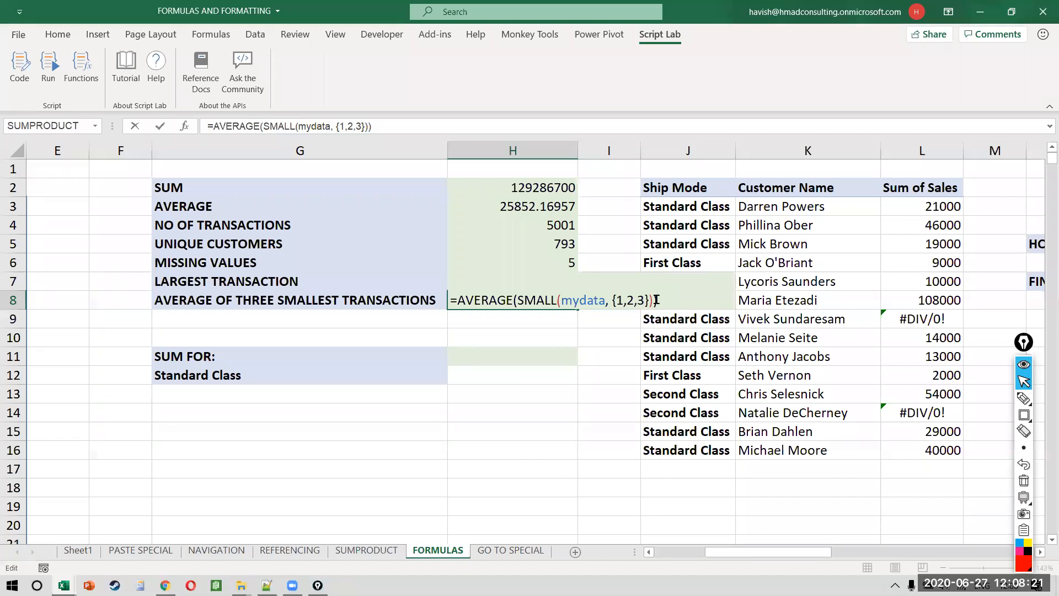
pyautogui.click(619, 300)
pyautogui.hotkey('shift', 'Right')
pyautogui.hotkey('shift', 'Right')
pyautogui.hotkey('shift', 'Right')
pyautogui.hotkey('shift', 'Right')
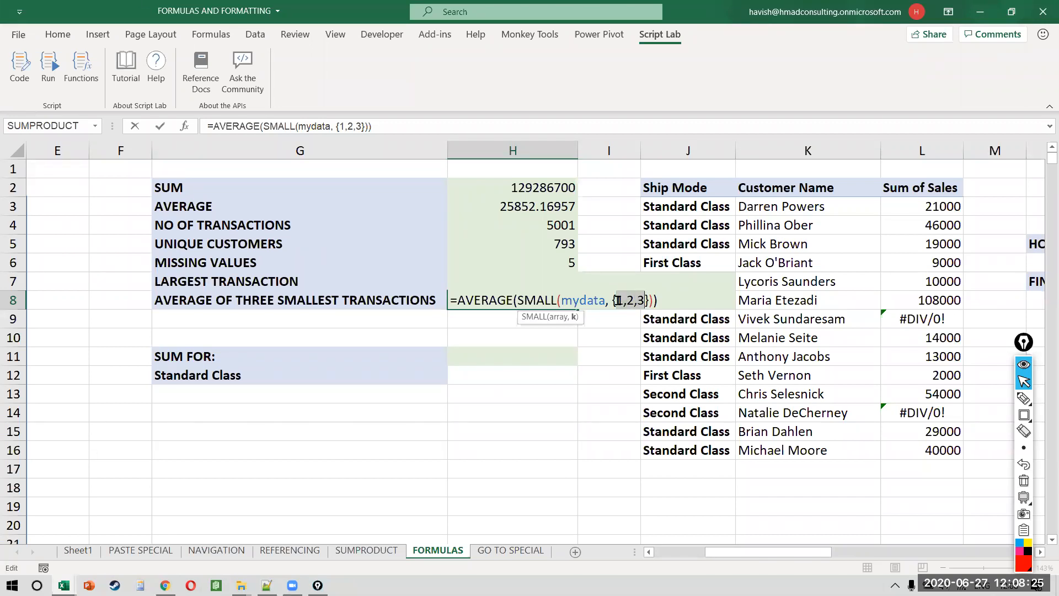
pyautogui.press('Escape')
pyautogui.moveTo(618, 300); pyautogui.dragTo(449, 418)
pyautogui.click(224, 515)
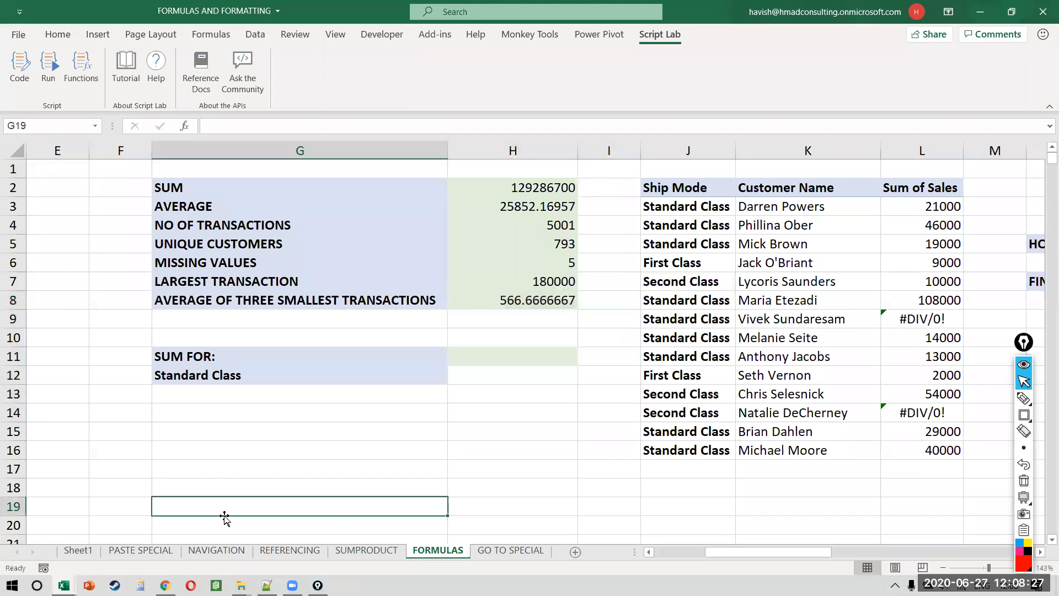
pyautogui.scroll(-2, 225, 516)
# Step: Add START and END labels in the helper area below the summary table
pyautogui.click(244, 407)
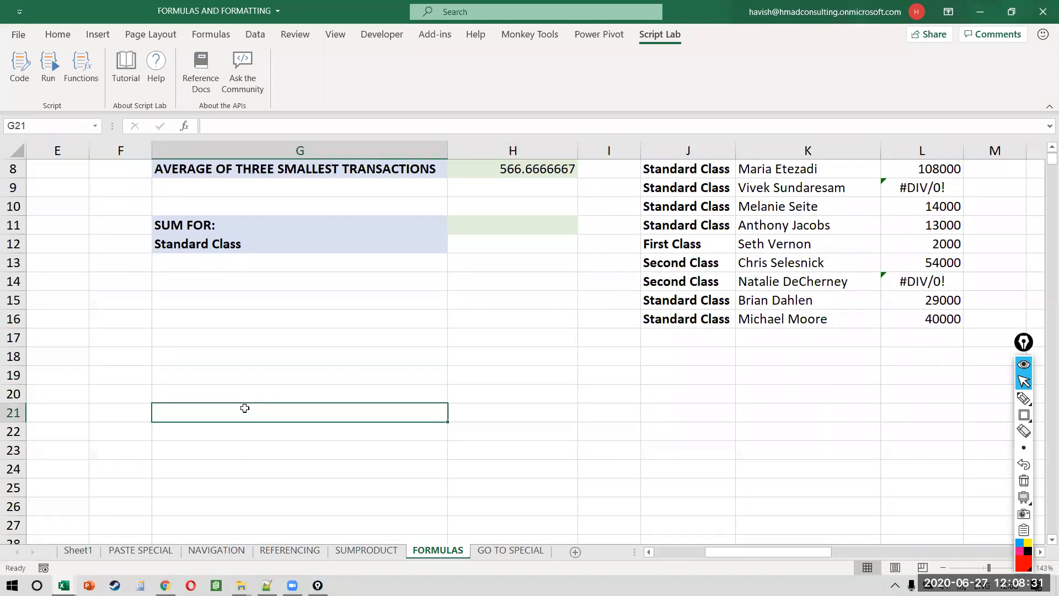
pyautogui.press('Up')
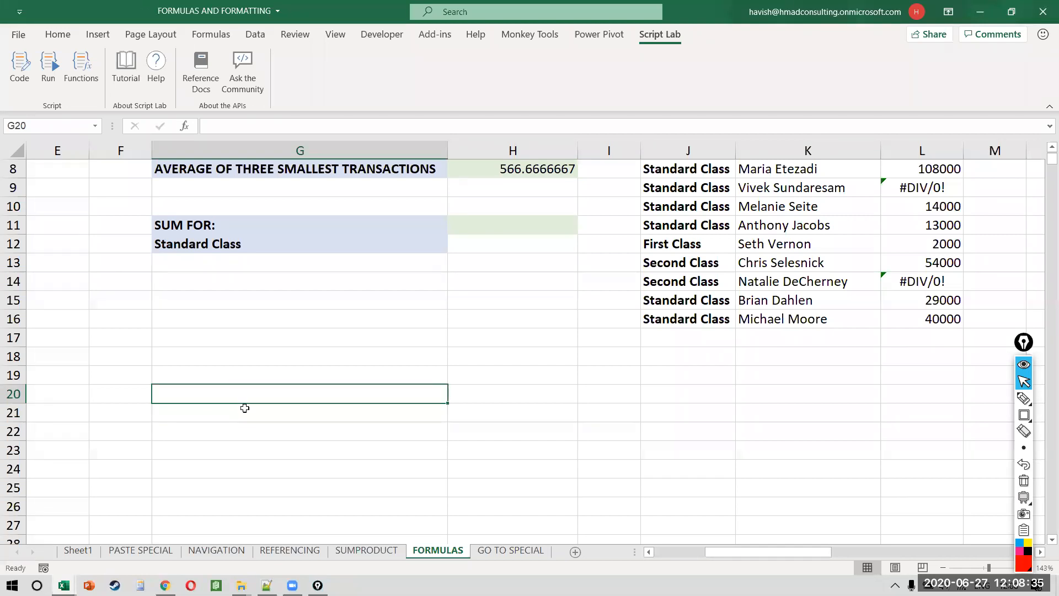
pyautogui.write('M')
pyautogui.press('BackSpace')
pyautogui.write('START')
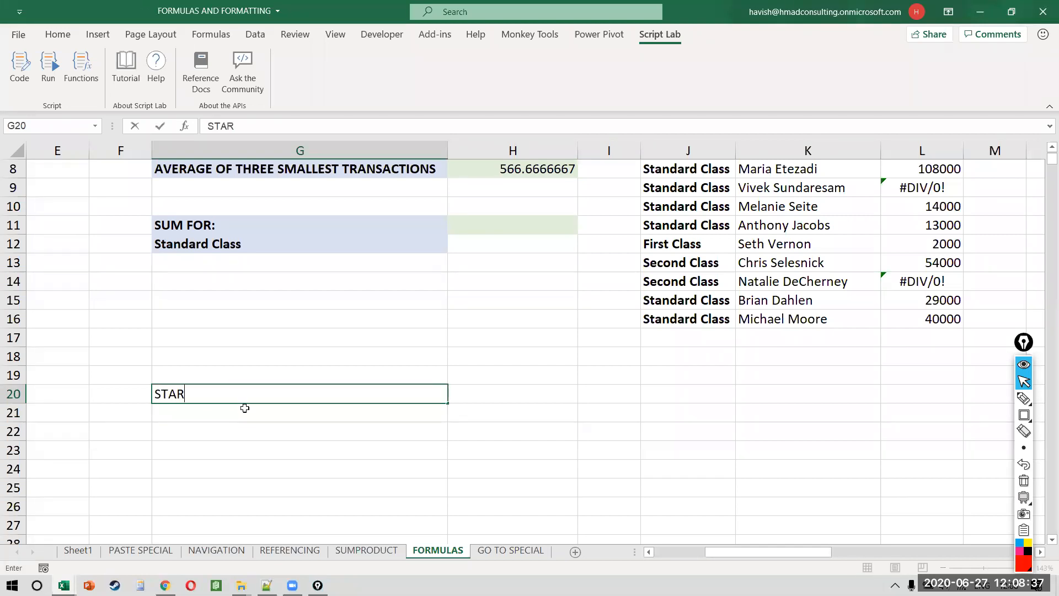
pyautogui.press('Tab')
pyautogui.write('END')
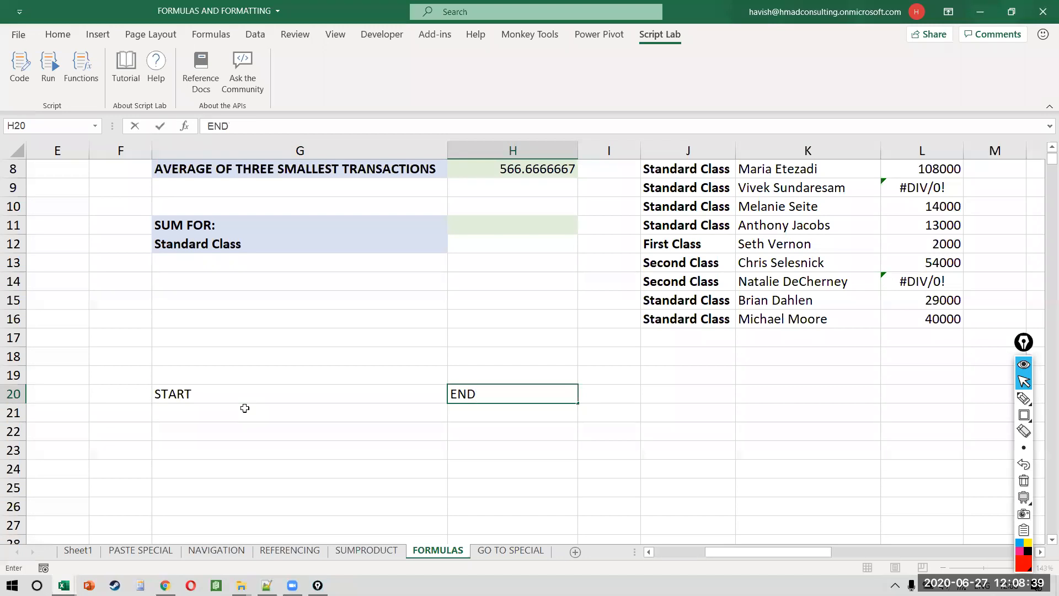
pyautogui.press('Return')
pyautogui.press('Up')
pyautogui.press('Right')
pyautogui.hotkey('ctrl', 'c')
pyautogui.click(245, 408)
pyautogui.press('Return')
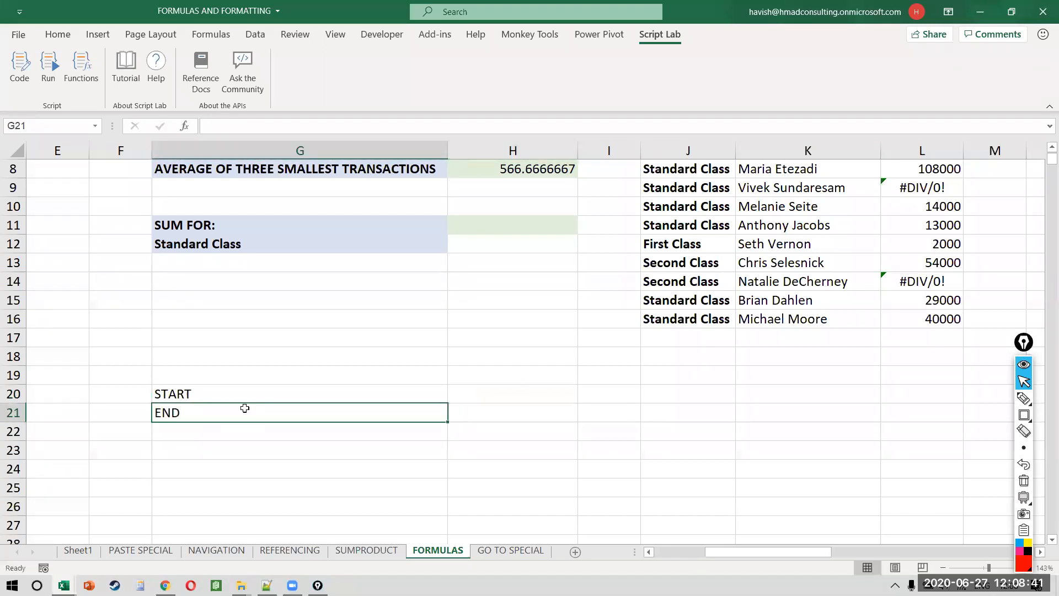
# Step: Enter a start value of 1 and an end value of 3 in H20:H21
pyautogui.press('Up')
pyautogui.press('Right')
pyautogui.write('1')
pyautogui.press('Return')
pyautogui.write('3')
pyautogui.press('Return')
pyautogui.press('Left')
pyautogui.press('Down')
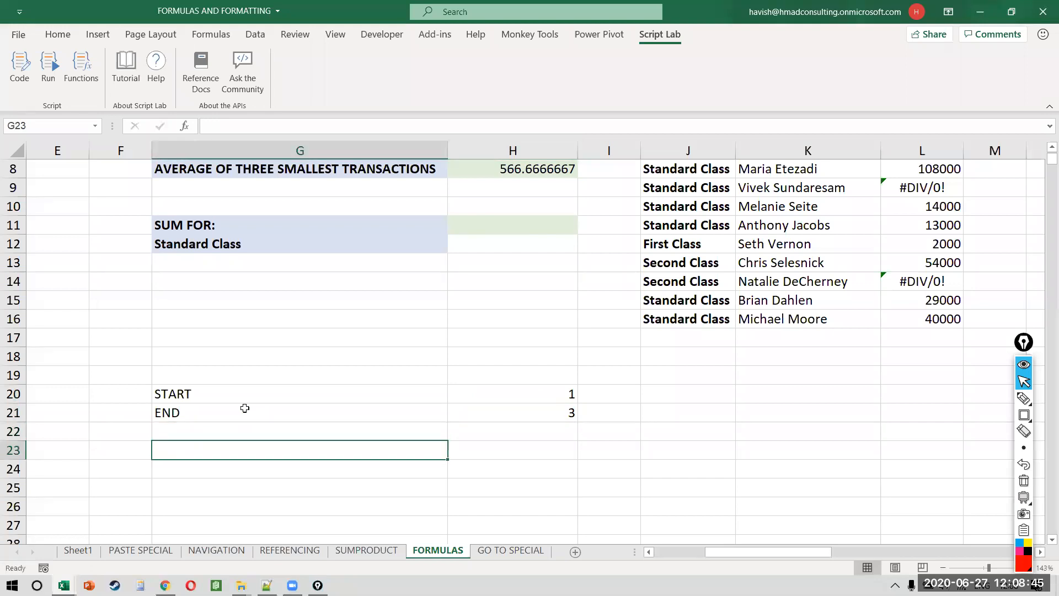
# Step: Build =H20&":"&H21 in G23 to produce the text 1:3
pyautogui.write('=')
pyautogui.press('Right')
pyautogui.press('Up')
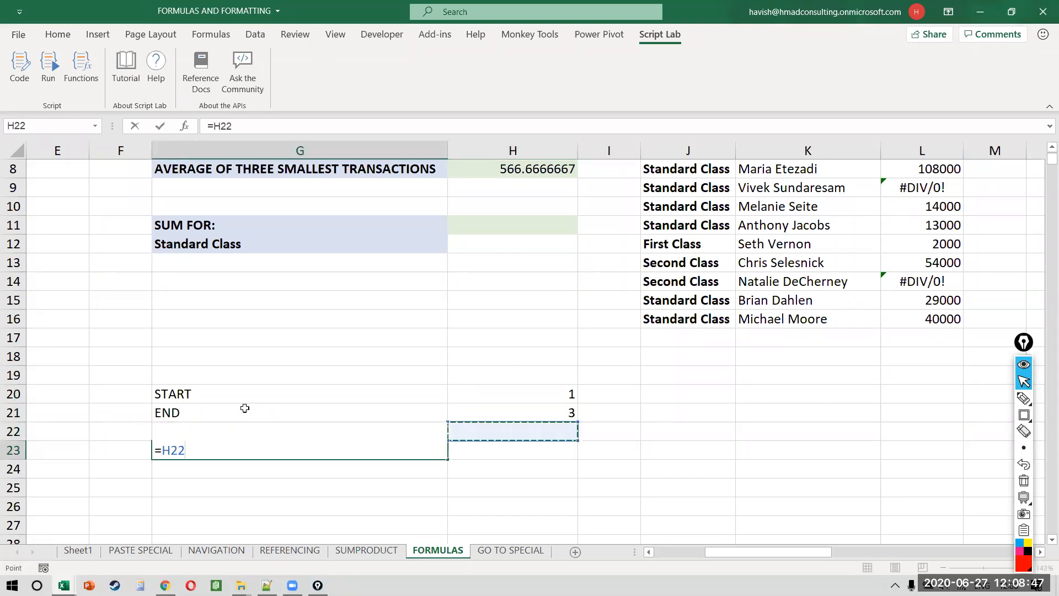
pyautogui.press('Up')
pyautogui.press('Up')
pyautogui.write('&":"&')
pyautogui.click(512, 415)
pyautogui.press('Return')
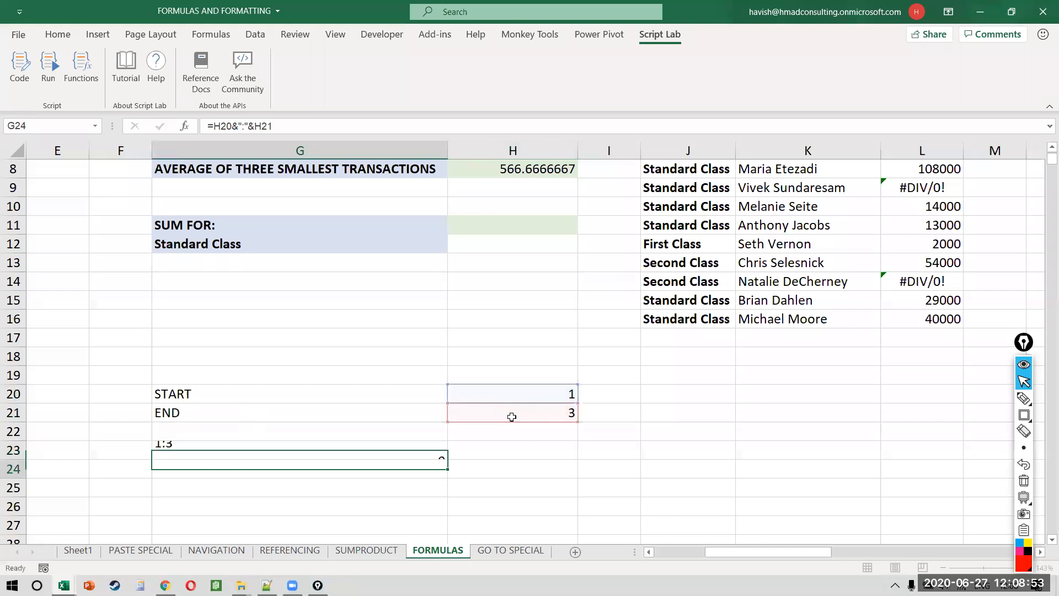
pyautogui.press('Up')
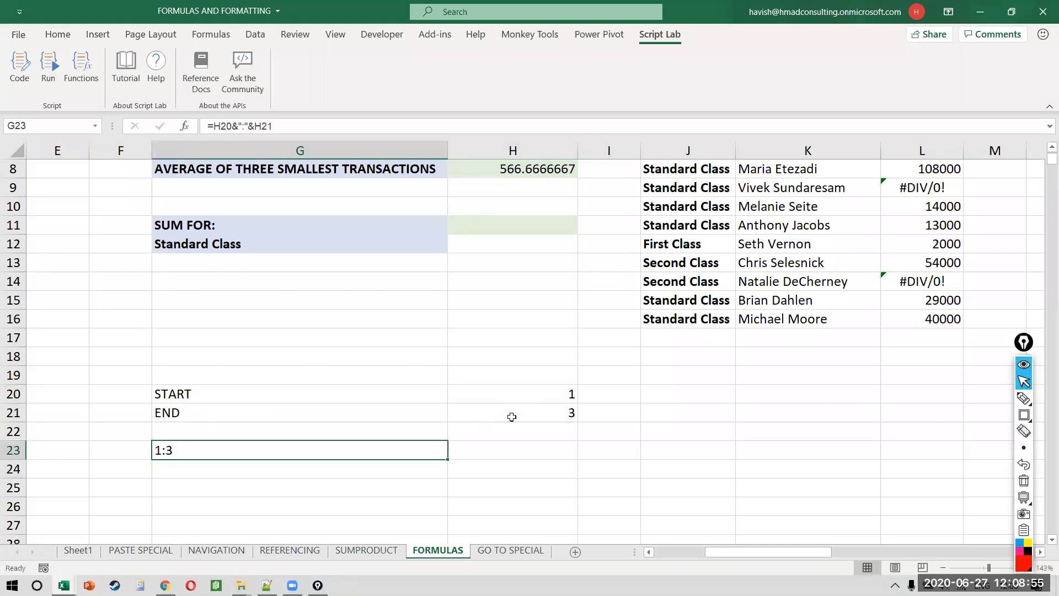
# Step: Wrap the G23 formula in INDIRECT, which returns #SPILL!
pyautogui.press('F2')
pyautogui.press('Home')
pyautogui.press('Right')
pyautogui.write('INDIRECT(')
pyautogui.press('End')
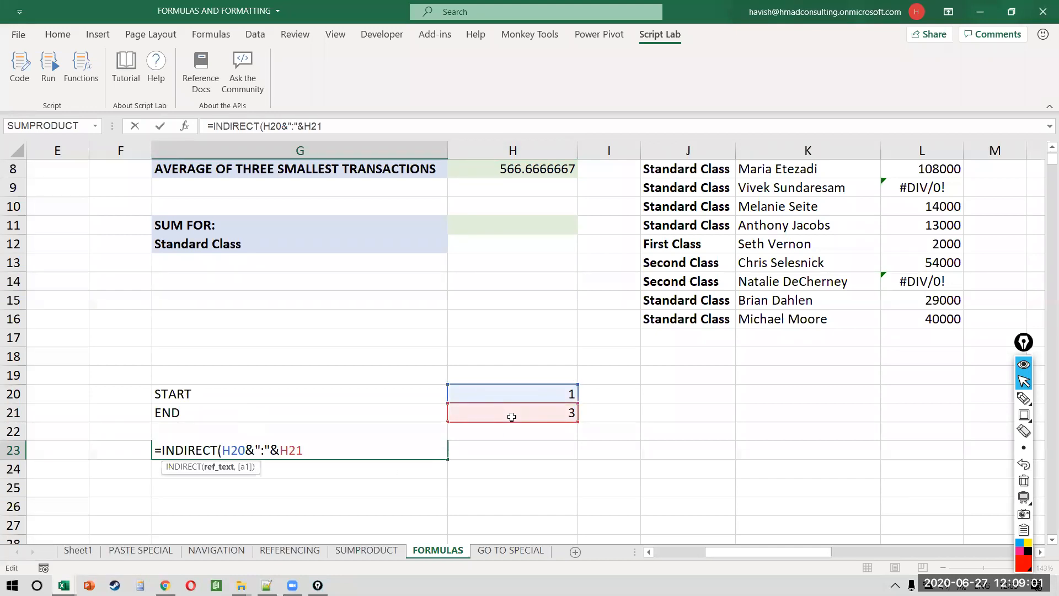
pyautogui.write(')')
pyautogui.press('Return')
pyautogui.press('Up')
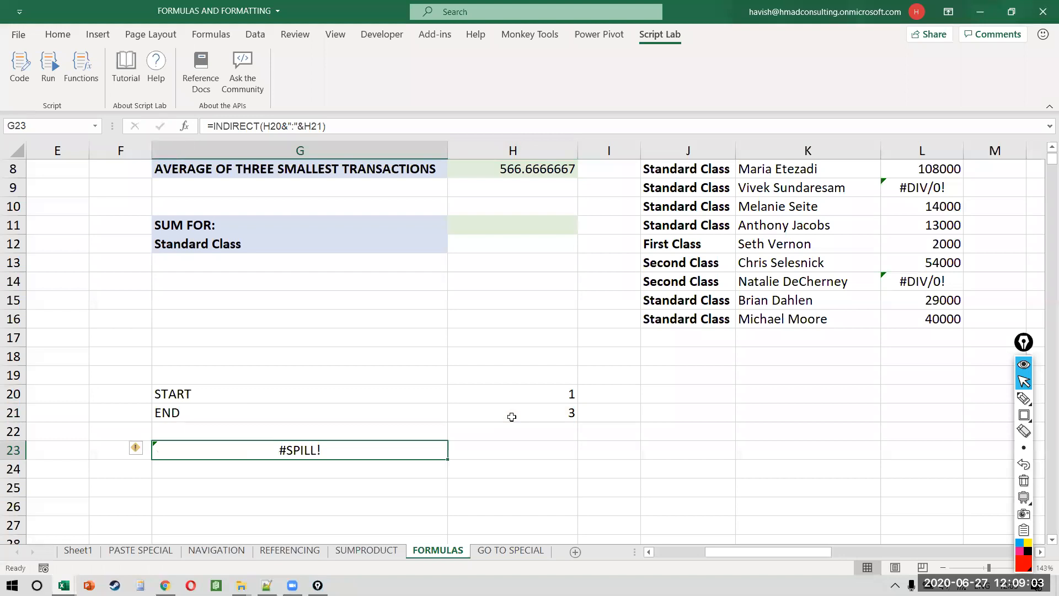
pyautogui.scroll(-2, 512, 417)
# Step: Wrap it further in ROW so G23 spills the numbers 1 to 3
pyautogui.press('F2')
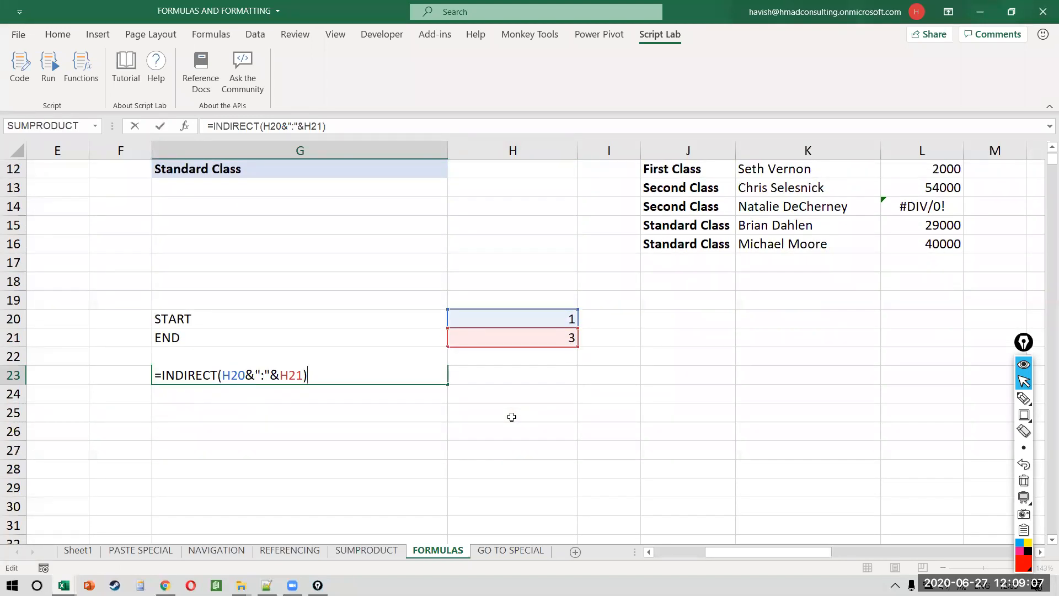
pyautogui.hotkey('ctrl', 'Return')
pyautogui.press('F2')
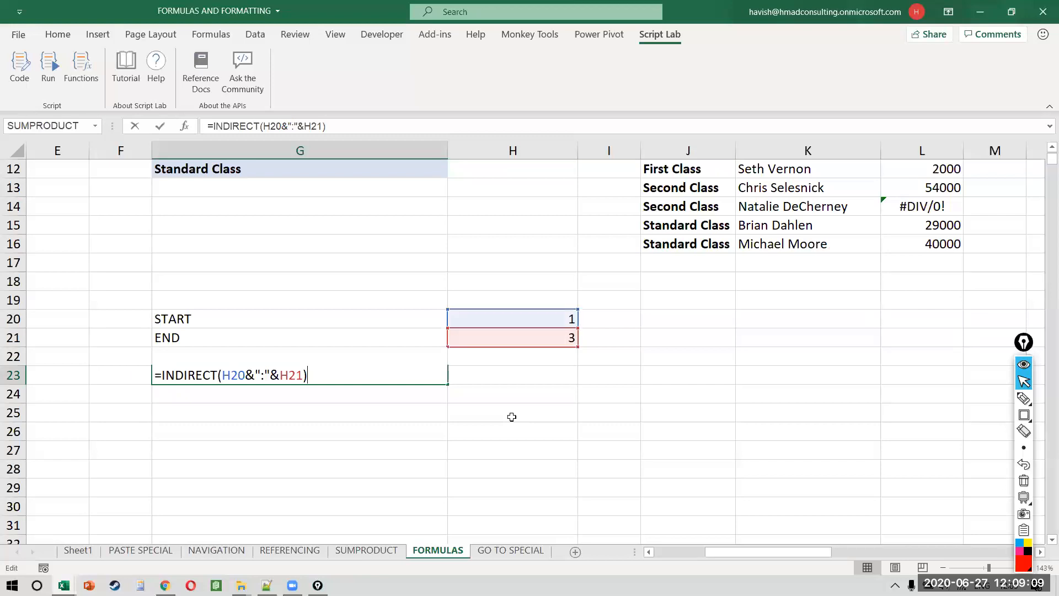
pyautogui.press('Left')
pyautogui.press('Left')
pyautogui.press('Left')
pyautogui.press('Left')
pyautogui.press('Left')
pyautogui.press('Left')
pyautogui.press('Left')
pyautogui.press('Left')
pyautogui.press('Left')
pyautogui.press('Left')
pyautogui.press('Left')
pyautogui.press('Left')
pyautogui.press('Left')
pyautogui.press('Left')
pyautogui.press('Left')
pyautogui.press('Left')
pyautogui.press('Left')
pyautogui.press('Left')
pyautogui.press('Left')
pyautogui.press('Left')
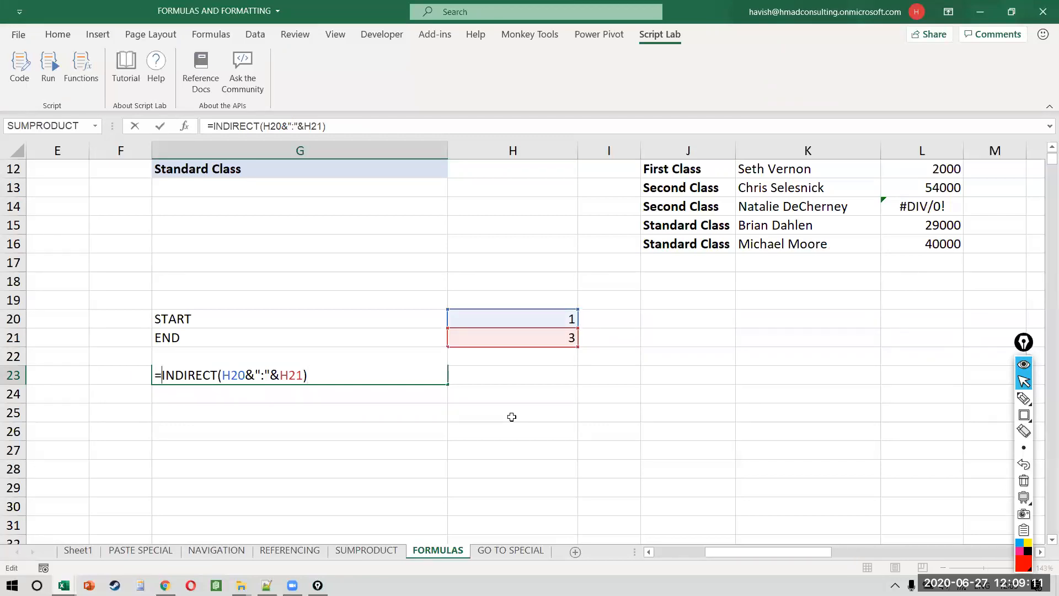
pyautogui.write('ROW(')
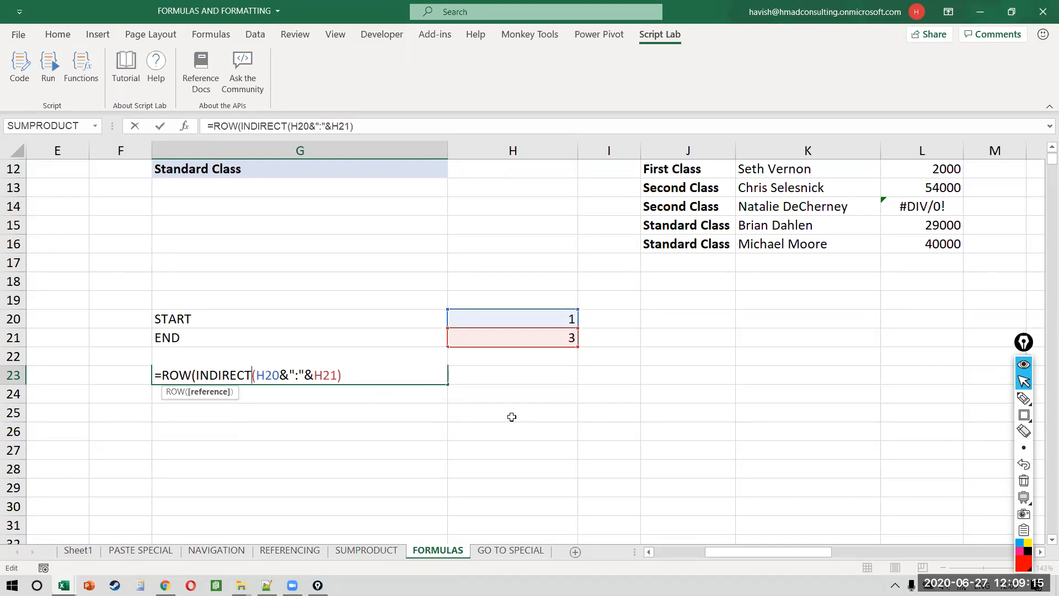
pyautogui.press('End')
pyautogui.write(')')
pyautogui.press('Return')
pyautogui.press('Up')
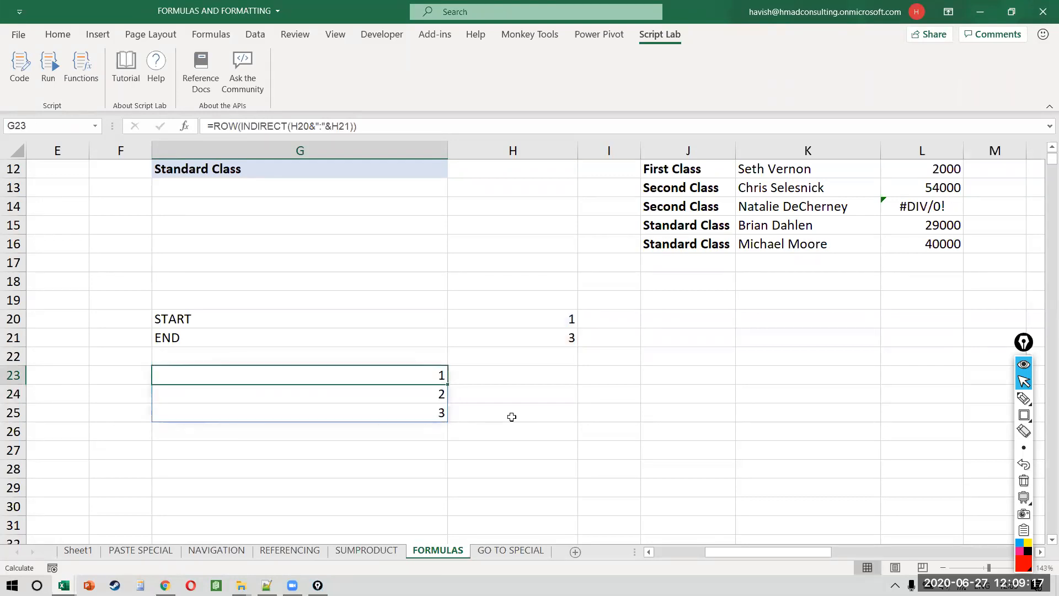
pyautogui.hotkey('ctrl', 'shift', 'Down')
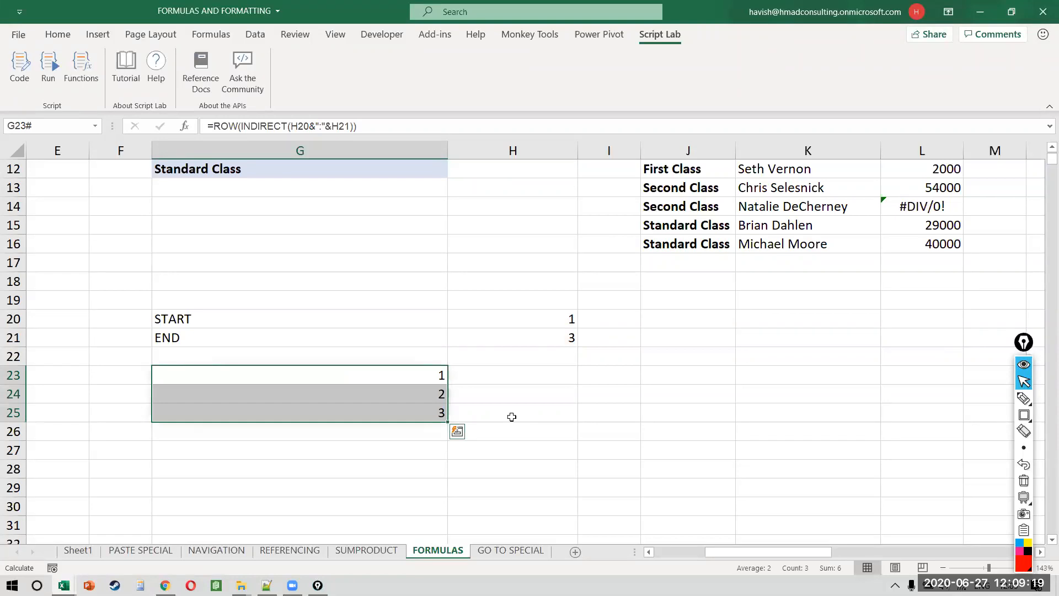
# Step: Test the helper list by changing the END value to 5, then 3
pyautogui.press('Right')
pyautogui.press('Up')
pyautogui.press('Up')
pyautogui.write('5')
pyautogui.press('Return')
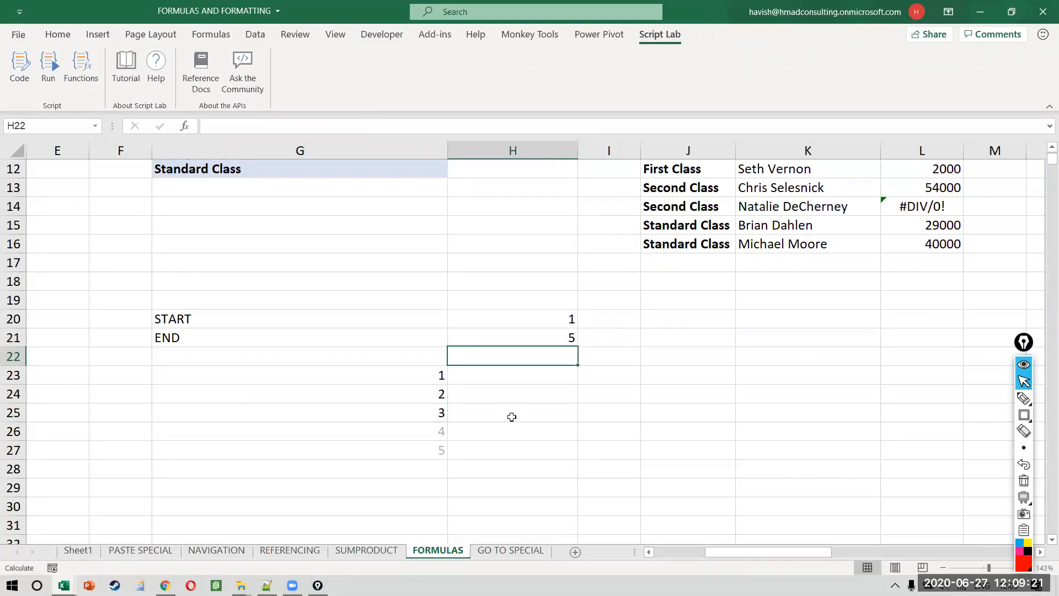
# Step: Set START to 3 and END to 6, and check the spilled list 3 through 6
pyautogui.press('Up')
pyautogui.press('F2')
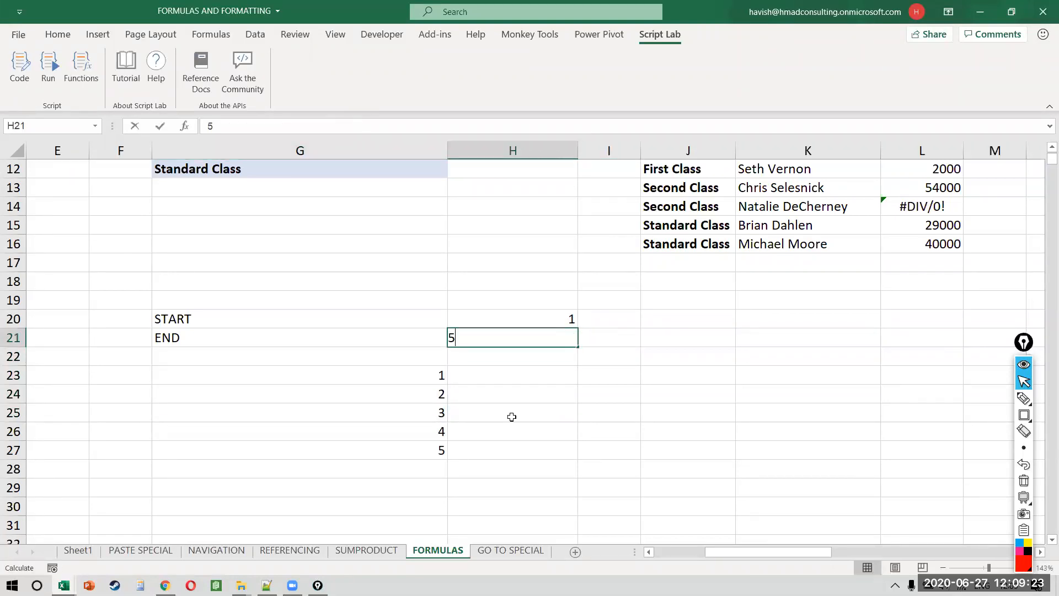
pyautogui.press('BackSpace')
pyautogui.write('3')
pyautogui.press('Return')
pyautogui.press('Up')
pyautogui.press('Up')
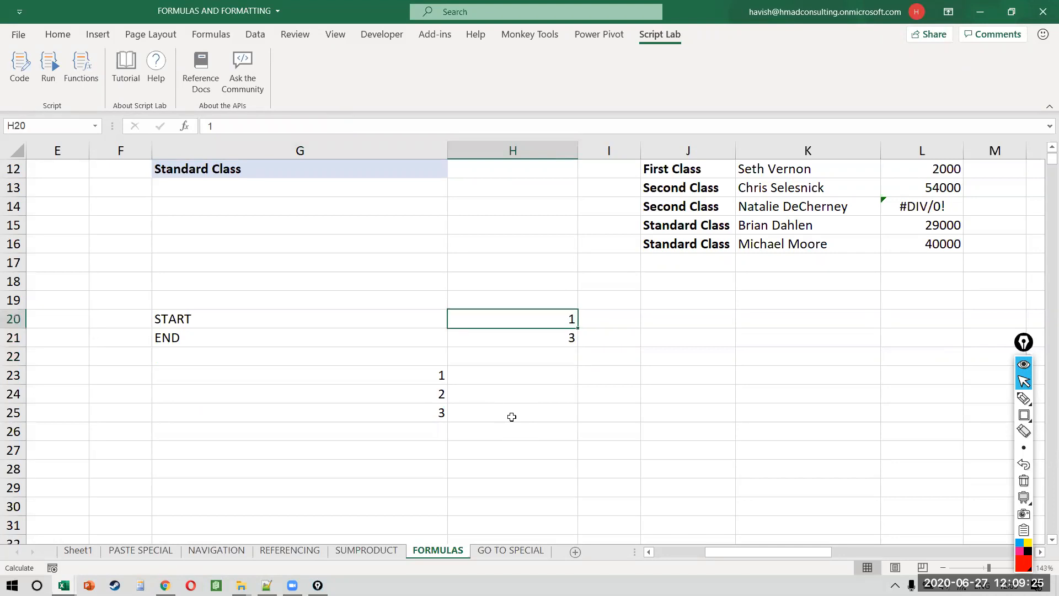
pyautogui.write('3')
pyautogui.press('Return')
pyautogui.write('6')
pyautogui.press('Return')
pyautogui.press('Down')
pyautogui.press('Left')
pyautogui.hotkey('ctrl', 'shift', 'Down')
pyautogui.press('Down')
pyautogui.press('Up')
# Step: Copy the ROW(INDIRECT(H20&":"&H21)) text from G23 and leave the formula unchanged
pyautogui.press('F2')
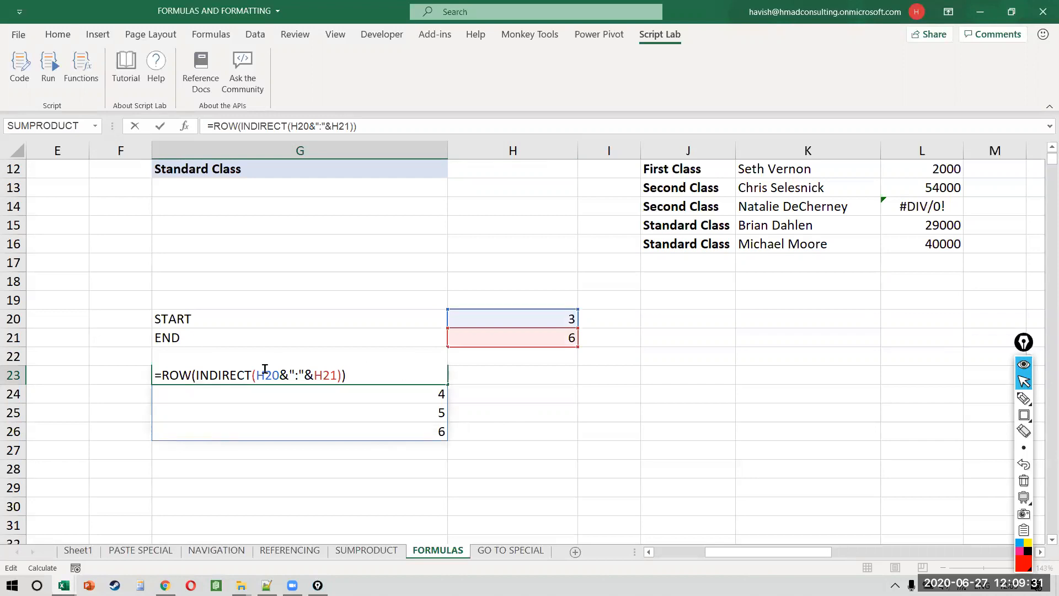
pyautogui.moveTo(265, 374); pyautogui.dragTo(341, 372)
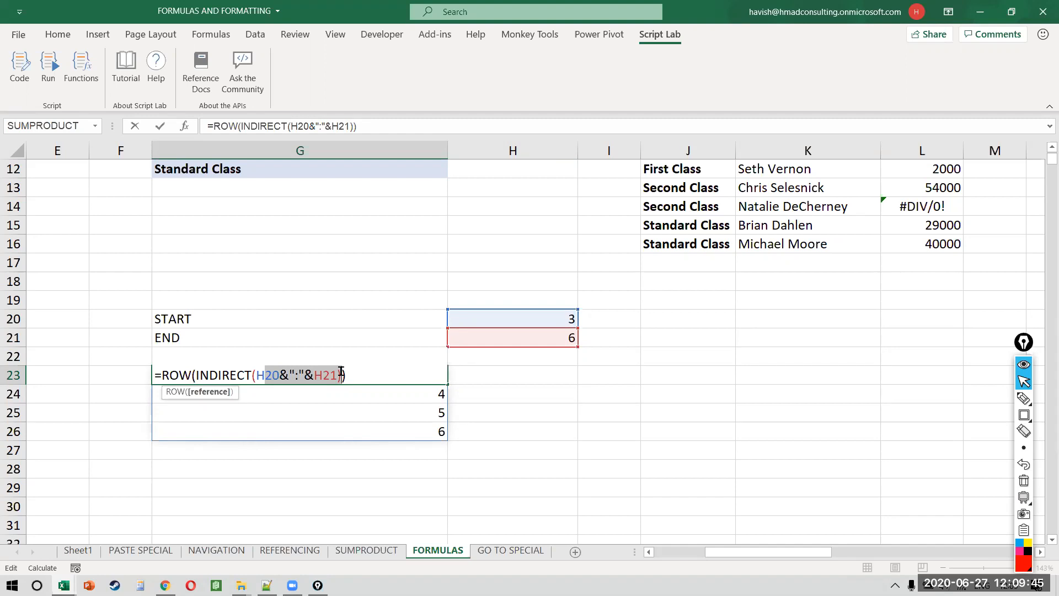
pyautogui.press('Right')
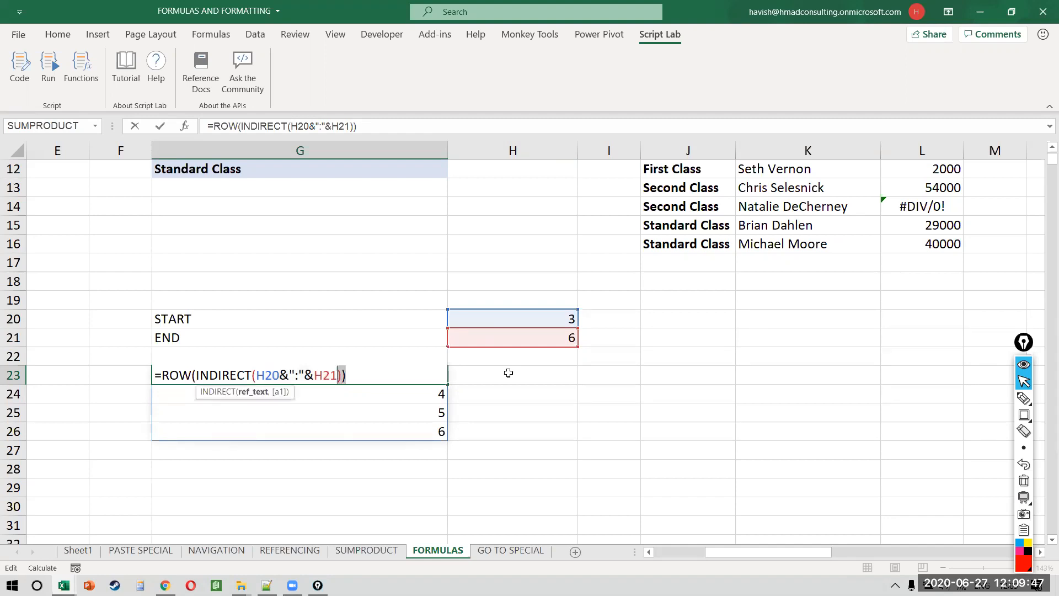
pyautogui.hotkey('ctrl', 'shift', 'Left')
pyautogui.hotkey('ctrl', 'shift', 'Left')
pyautogui.hotkey('ctrl', 'shift', 'Left')
pyautogui.hotkey('ctrl', 'shift', 'Left')
pyautogui.hotkey('ctrl', 'shift', 'Left')
pyautogui.hotkey('ctrl', 'shift', 'Left')
pyautogui.hotkey('ctrl', 'shift', 'Left')
pyautogui.hotkey('ctrl', 'shift', 'Left')
pyautogui.hotkey('ctrl', 'shift', 'Right')
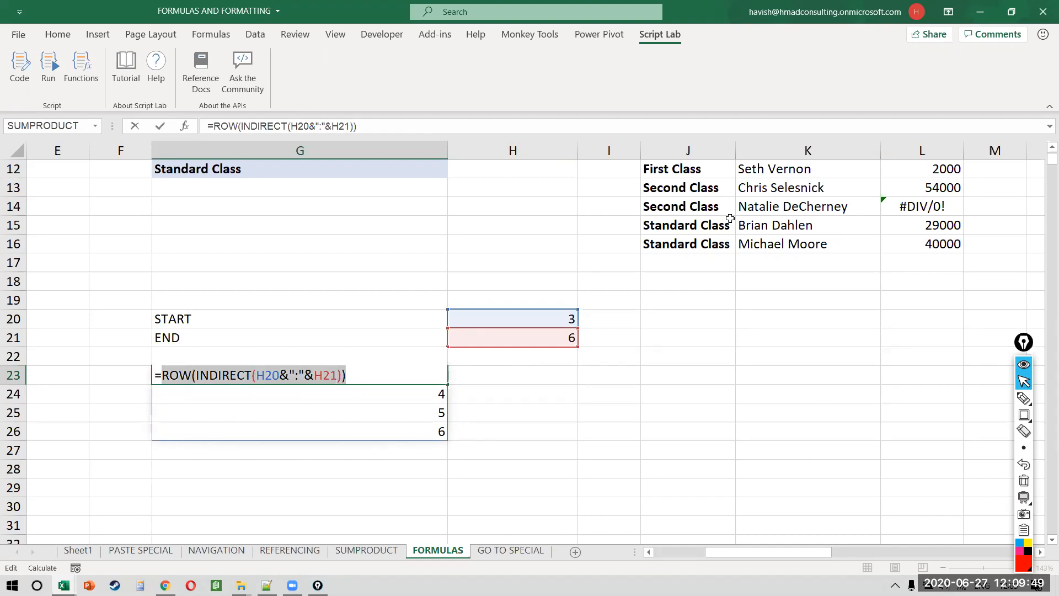
pyautogui.press('Return')
pyautogui.scroll(4, 662, 248)
# Step: Replace {1,2,3} in H8 with the pasted ROW(INDIRECT(H20&":"&H21)) expression
pyautogui.click(579, 298)
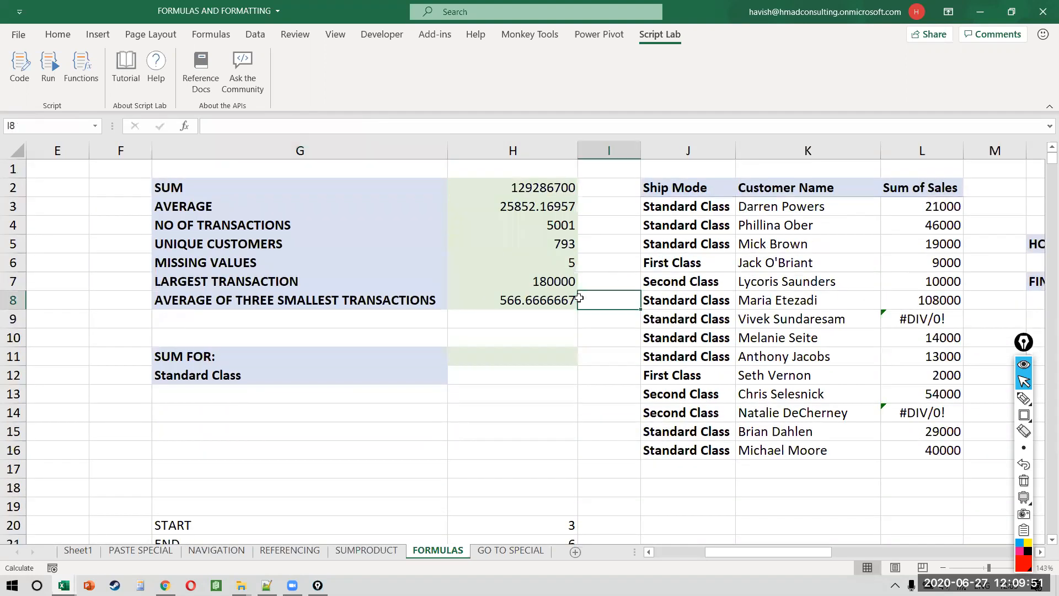
pyautogui.click(576, 299)
pyautogui.press('F2')
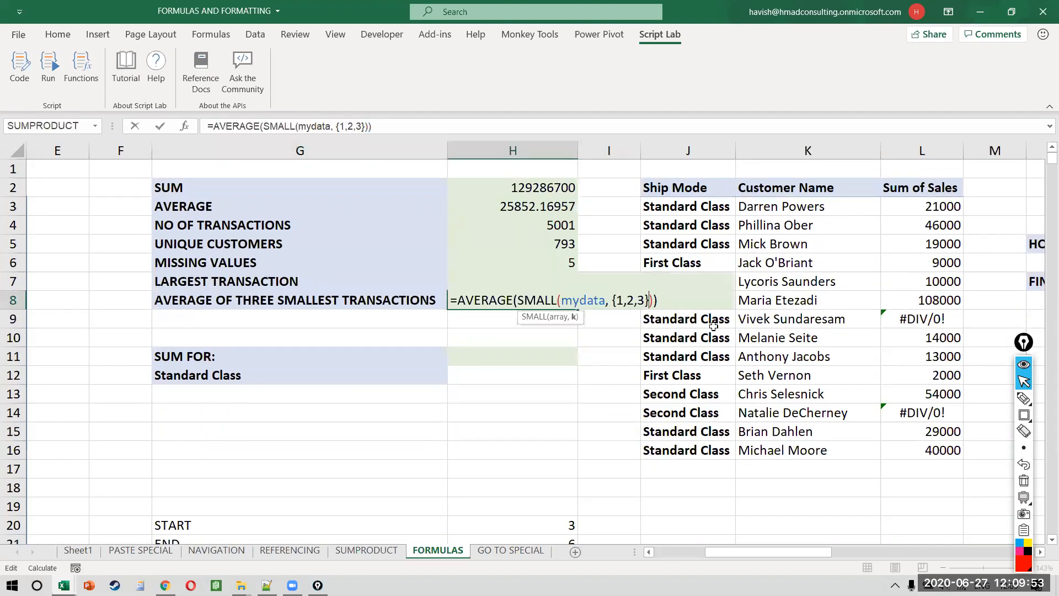
pyautogui.hotkey('shift', 'Left')
pyautogui.hotkey('shift', 'Left')
pyautogui.hotkey('shift', 'Left')
pyautogui.hotkey('shift', 'Left')
pyautogui.hotkey('shift', 'Left')
pyautogui.hotkey('shift', 'Left')
pyautogui.hotkey('shift', 'Left')
pyautogui.hotkey('ctrl', 'v')
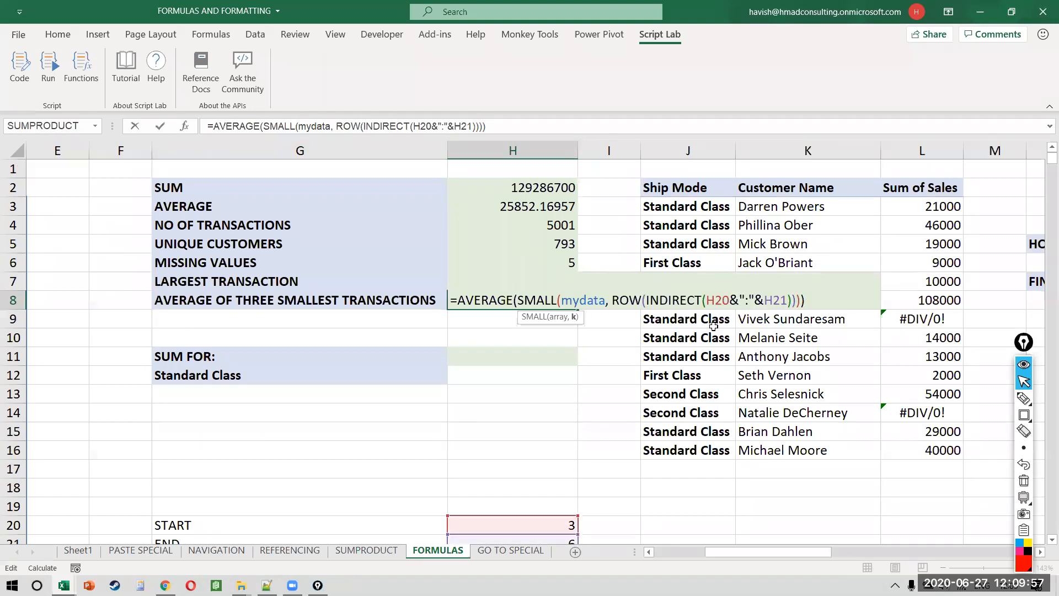
pyautogui.press('Return')
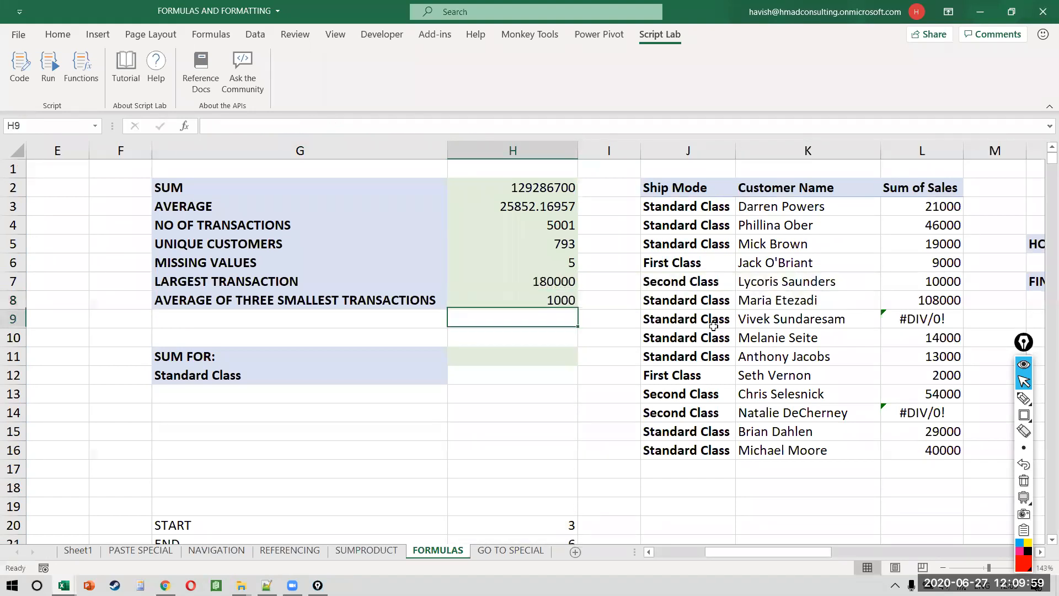
# Step: Set START to 1 and END to 3 and check H8's references
pyautogui.scroll(-1, 714, 326)
pyautogui.press('Down')
pyautogui.press('Down')
pyautogui.press('Down')
pyautogui.press('Down')
pyautogui.press('Down')
pyautogui.press('Down')
pyautogui.press('Down')
pyautogui.press('Down')
pyautogui.press('Down')
pyautogui.press('Down')
pyautogui.press('Down')
pyautogui.write('1')
pyautogui.press('Return')
pyautogui.write('3')
pyautogui.press('Up')
pyautogui.press('Up')
pyautogui.press('Up')
pyautogui.press('Up')
pyautogui.press('Up')
pyautogui.press('Up')
pyautogui.press('Up')
pyautogui.press('Up')
pyautogui.press('Up')
pyautogui.press('Up')
pyautogui.press('Up')
pyautogui.press('Up')
pyautogui.press('Up')
pyautogui.press('Up')
pyautogui.press('Down')
pyautogui.press('F2')
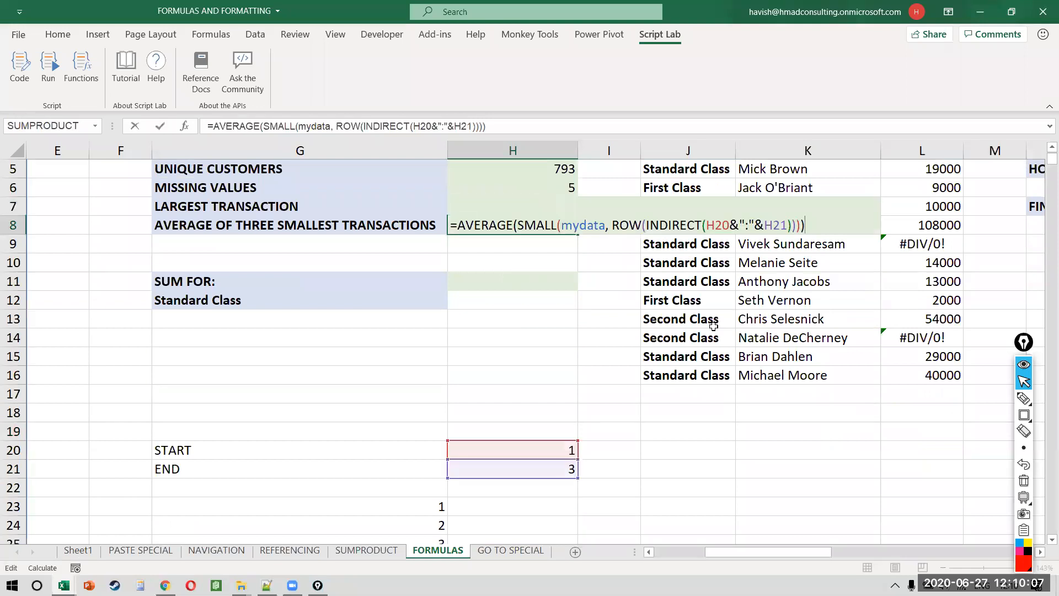
pyautogui.press('Return')
# Step: Try START 6 with END 10, then END 15
pyautogui.hotkey('ctrl', 'Down')
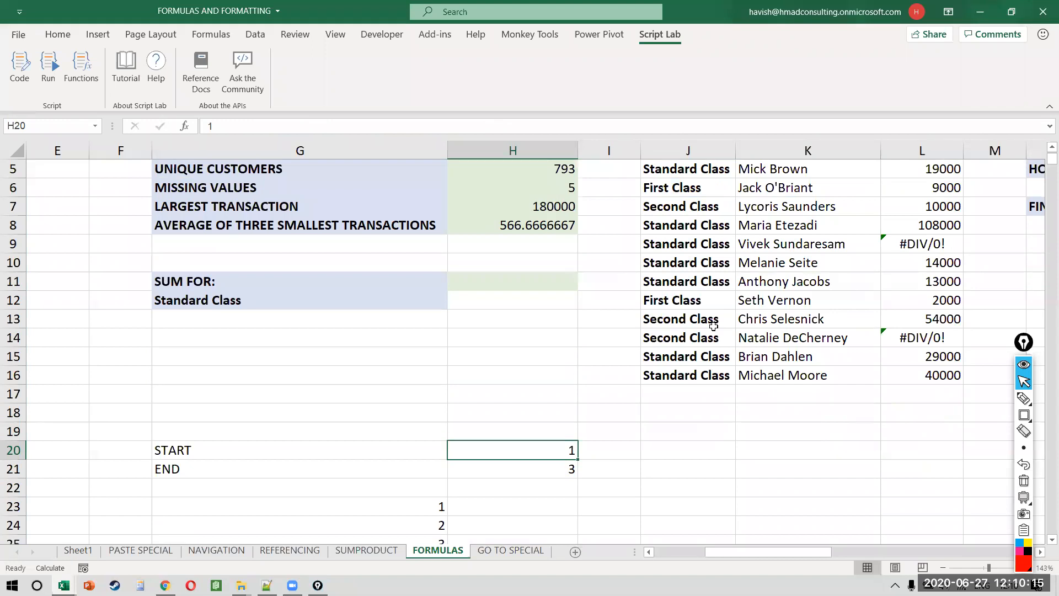
pyautogui.write('6')
pyautogui.press('Return')
pyautogui.write('10')
pyautogui.press('Return')
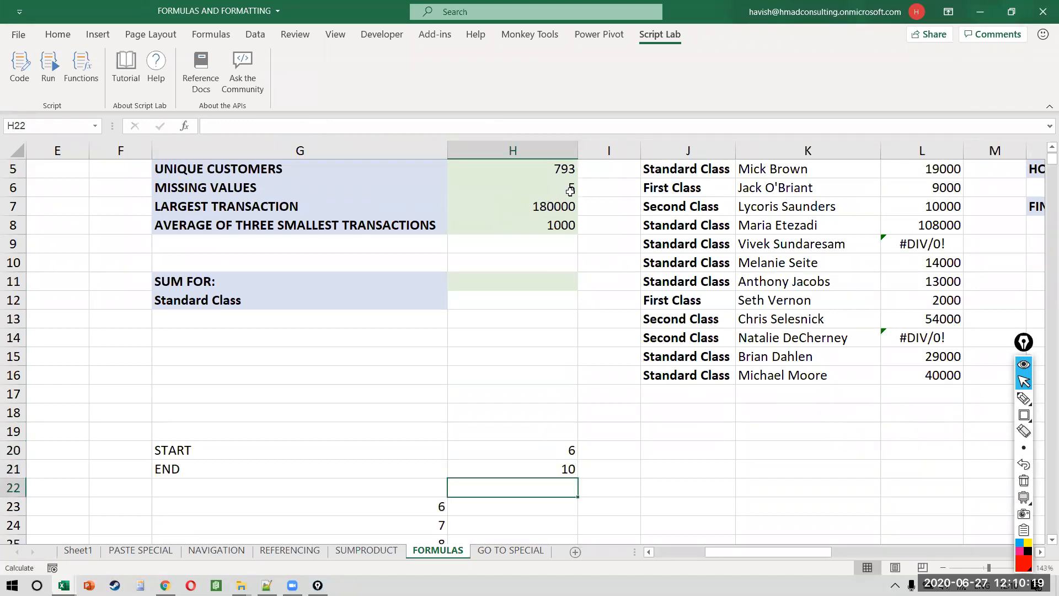
pyautogui.press('Up')
pyautogui.write('15')
pyautogui.press('Return')
# Step: Change END to 19, then to 100
pyautogui.press('Up')
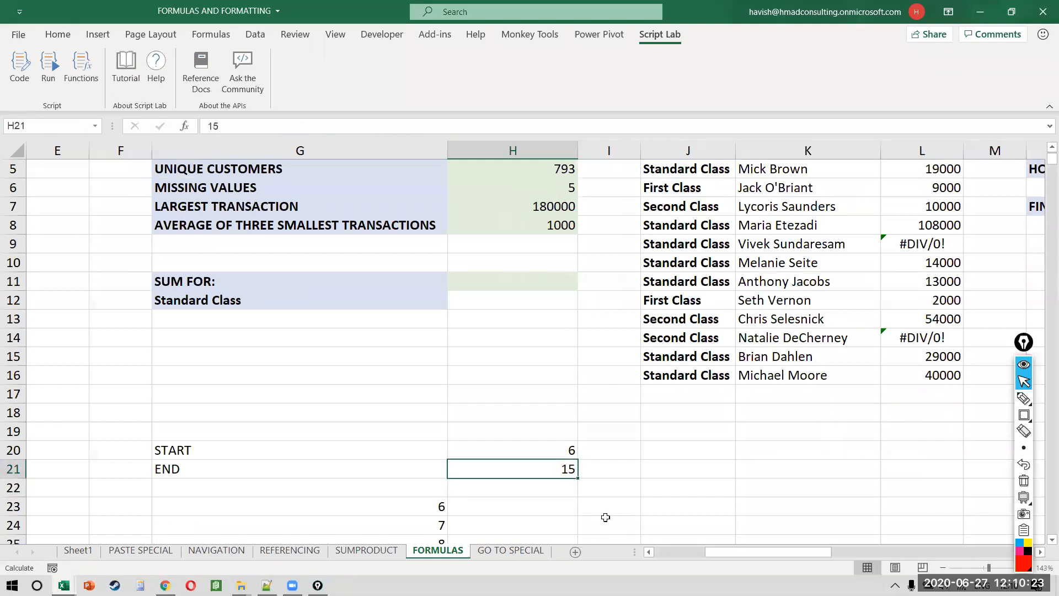
pyautogui.write('19')
pyautogui.press('Return')
pyautogui.press('Up')
pyautogui.press('Up')
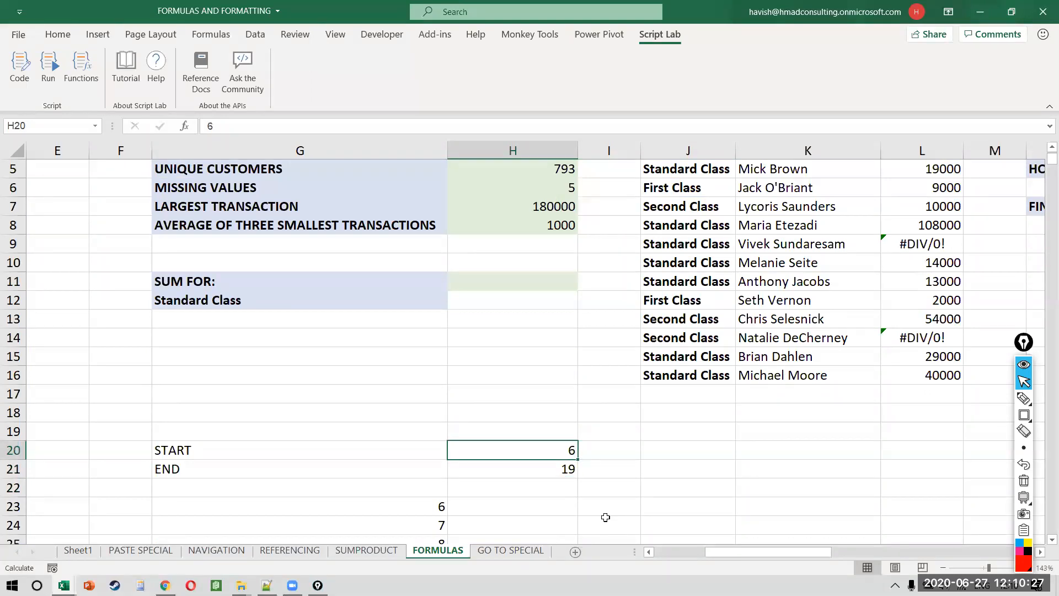
pyautogui.click(544, 463)
pyautogui.write('100')
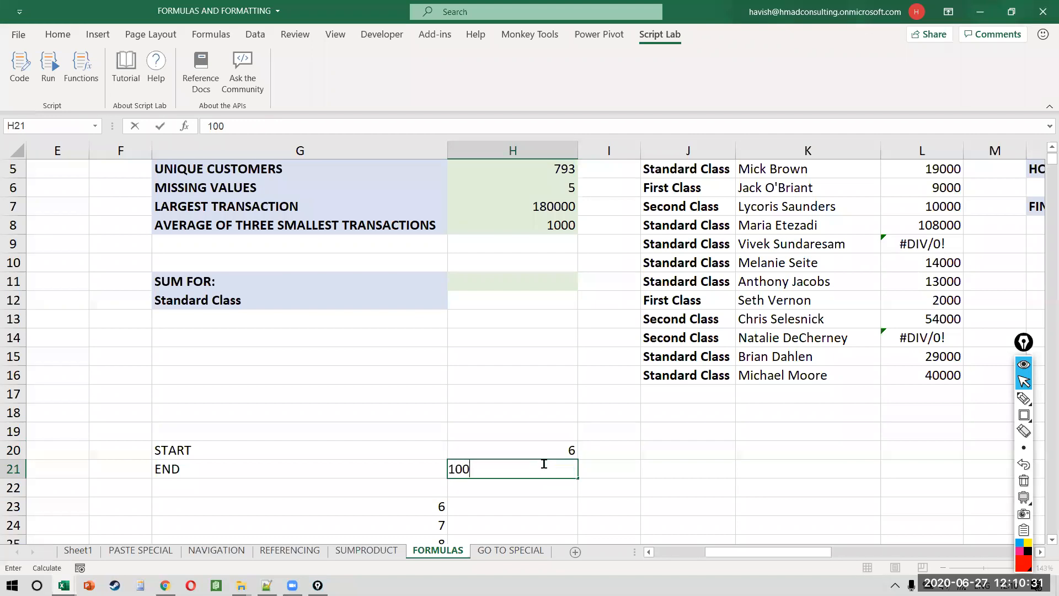
pyautogui.press('Return')
pyautogui.press('Up')
# Step: Inspect the H8 formula and exit it unchanged
pyautogui.press('Up')
pyautogui.press('Up')
pyautogui.press('Up')
pyautogui.press('Up')
pyautogui.press('Up')
pyautogui.press('Up')
pyautogui.press('Up')
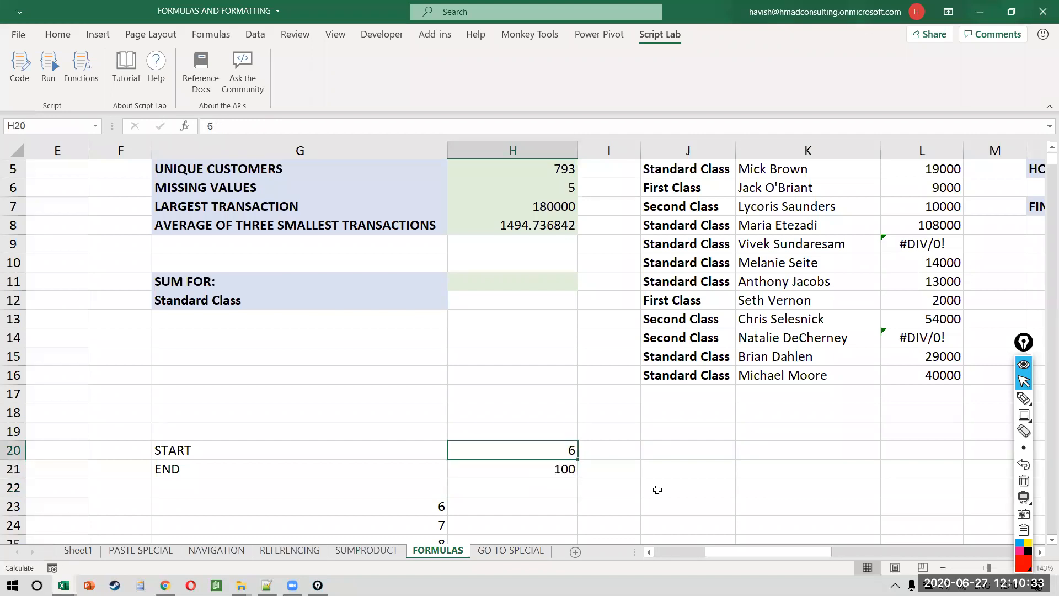
pyautogui.press('Up')
pyautogui.press('Up')
pyautogui.press('Up')
pyautogui.press('Up')
pyautogui.press('Up')
pyautogui.press('Up')
pyautogui.press('Up')
pyautogui.press('Up')
pyautogui.press('Down')
pyautogui.press('Down')
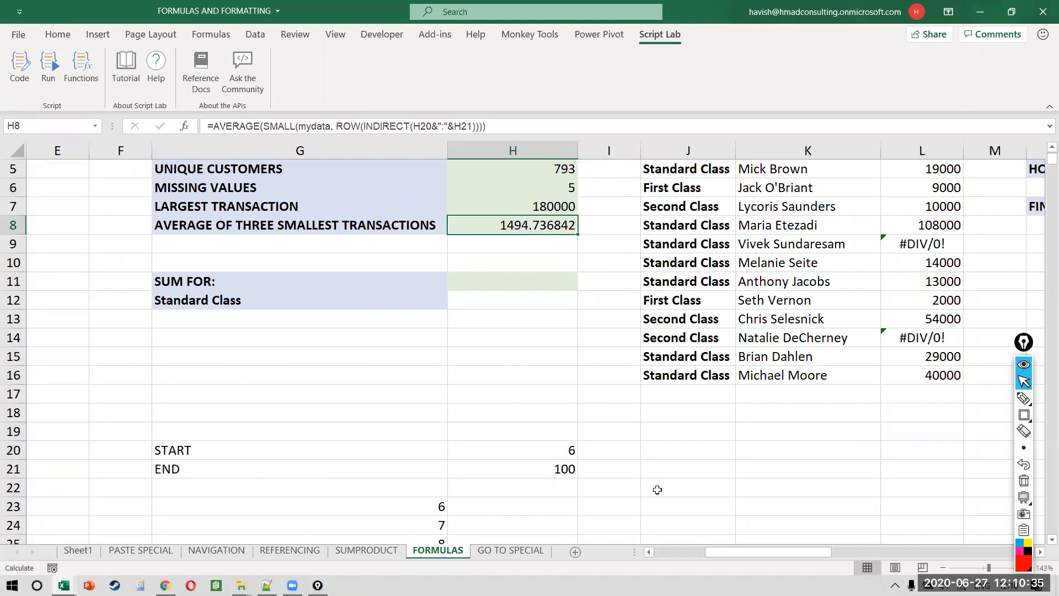
pyautogui.press('F2')
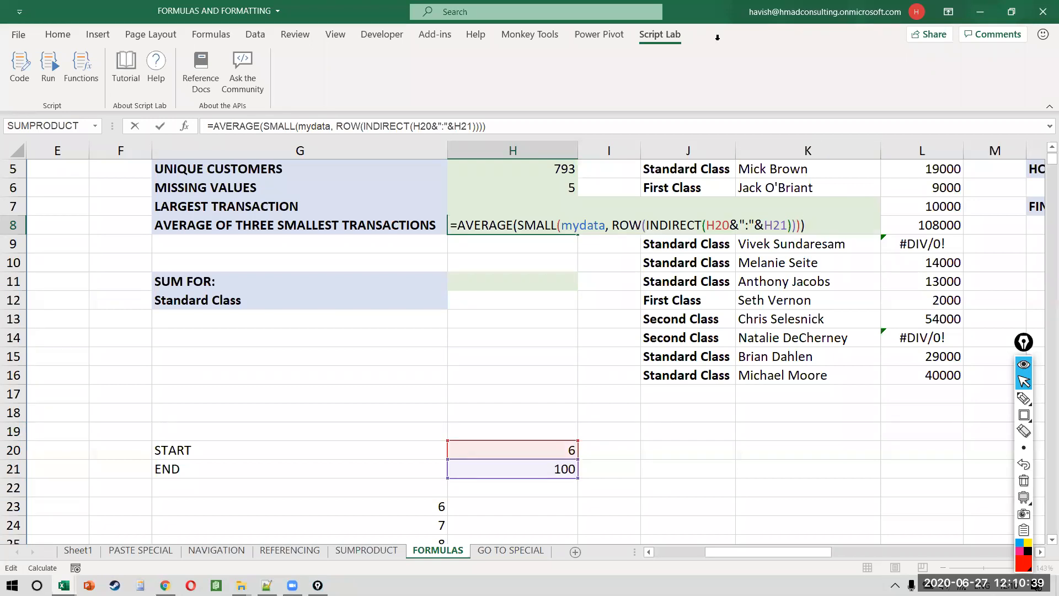
pyautogui.click(958, 564)
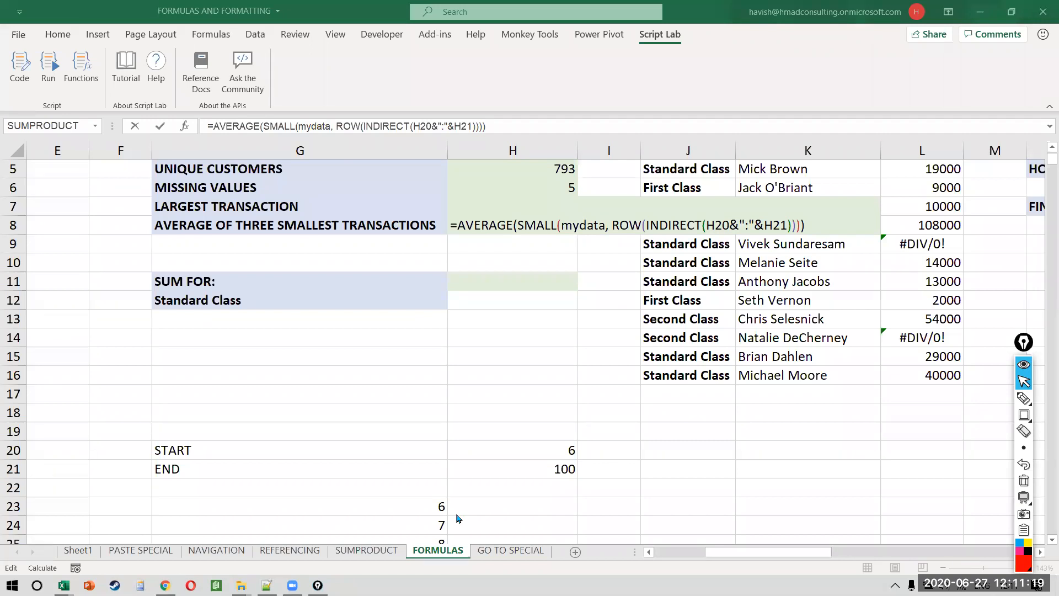
pyautogui.click(406, 498)
pyautogui.hotkey('ctrl', 'Return')
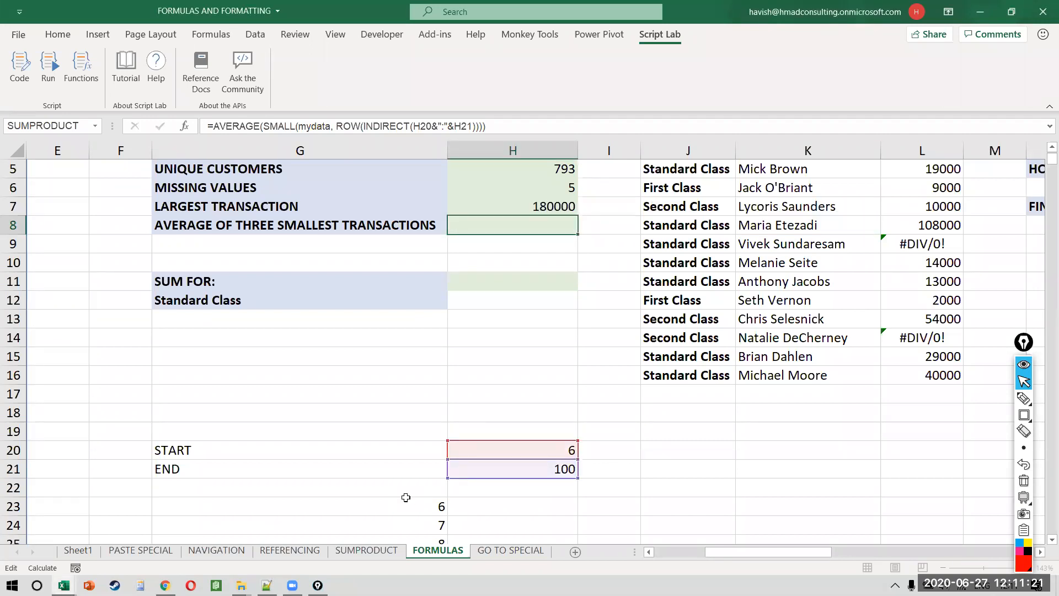
# Step: Open a new blank workbook, Book4
pyautogui.scroll(-2, 406, 498)
pyautogui.scroll(-4, 406, 498)
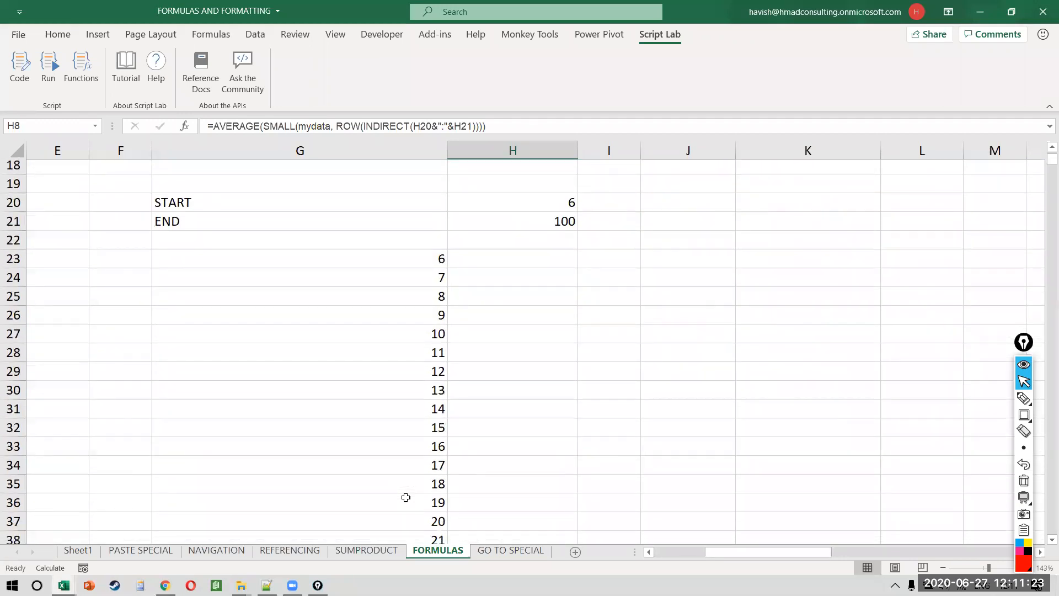
pyautogui.scroll(1, 406, 497)
pyautogui.scroll(-1, 406, 497)
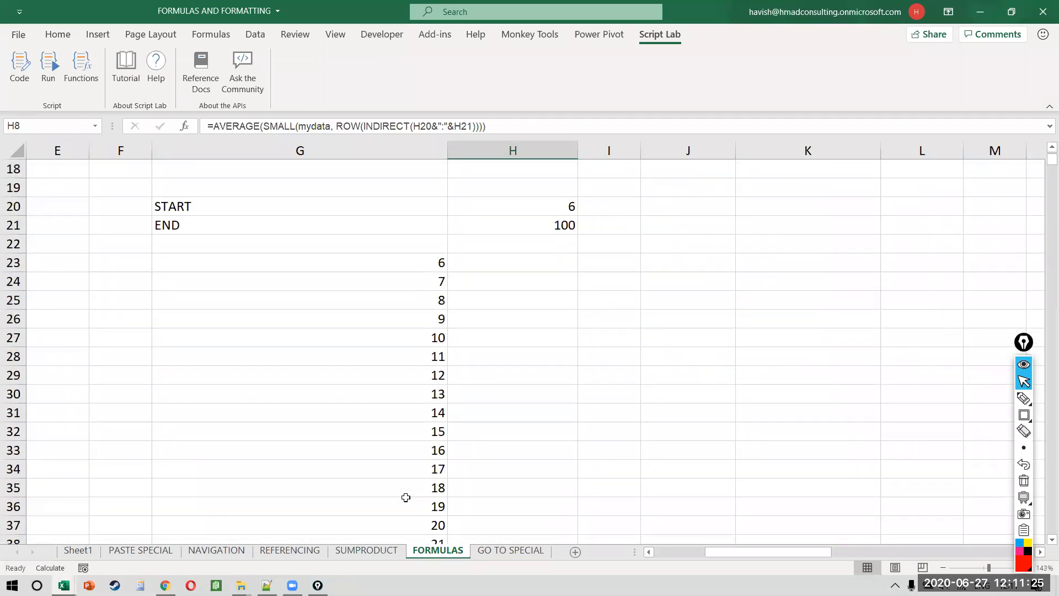
pyautogui.click(534, 359)
pyautogui.press('Right')
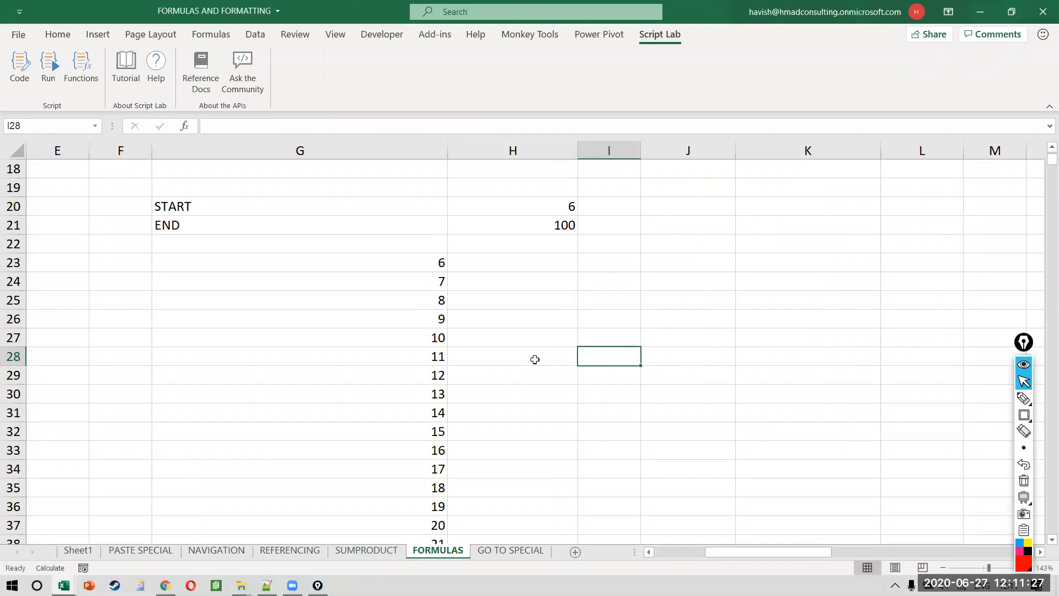
pyautogui.hotkey('ctrl', 'n')
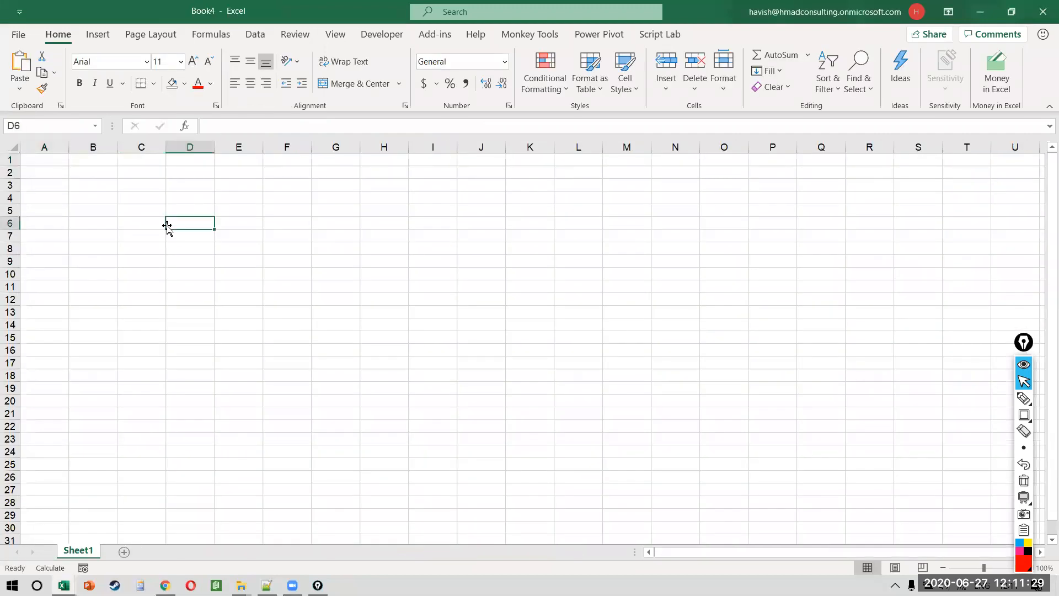
# Step: Enter a person's first name in B2 and surname in C2
pyautogui.scroll(8, 167, 226)
pyautogui.click(167, 223)
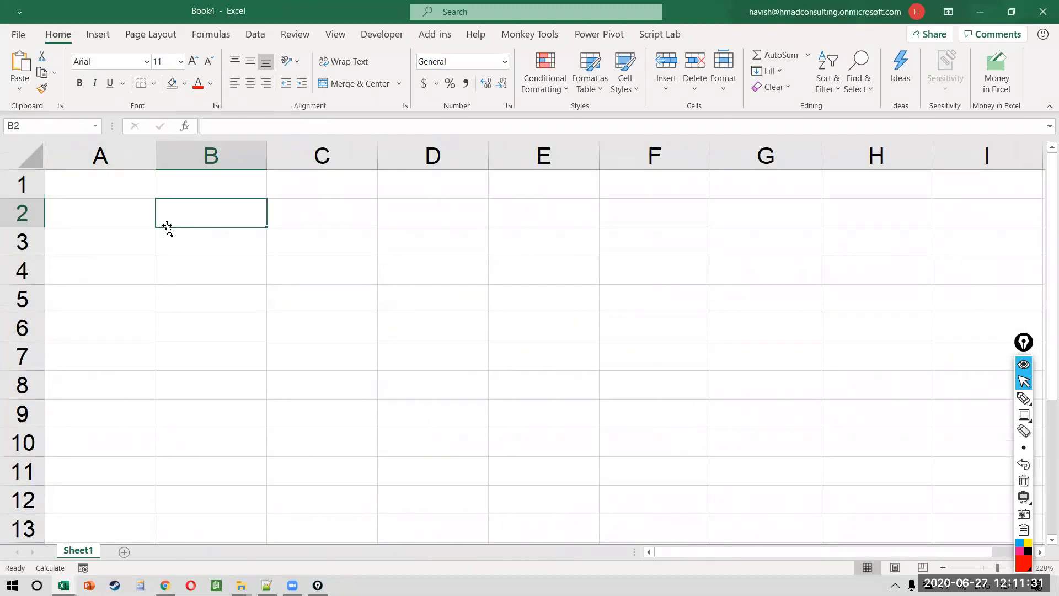
pyautogui.press('Tab')
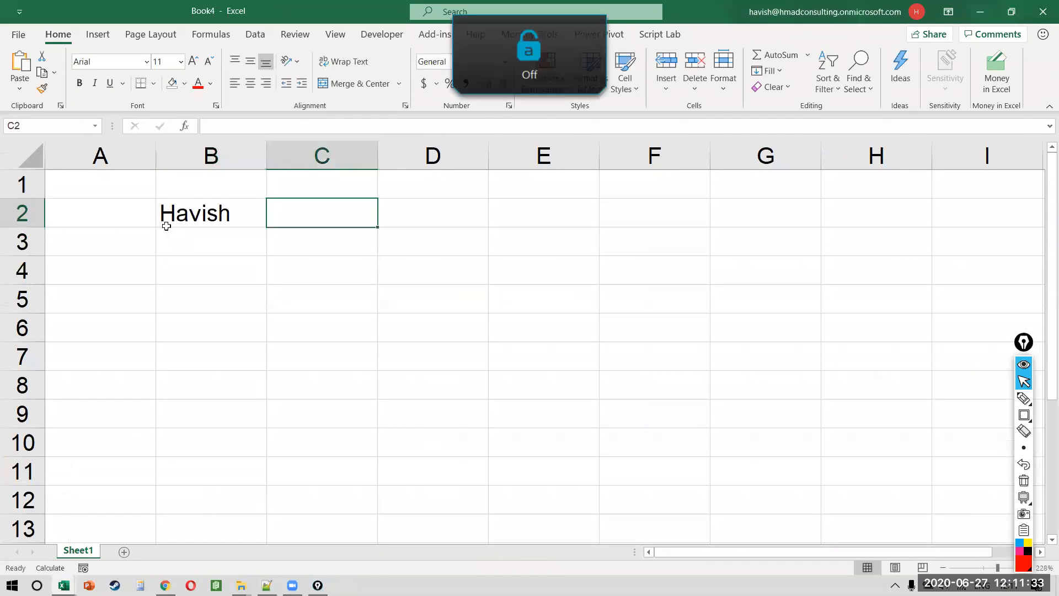
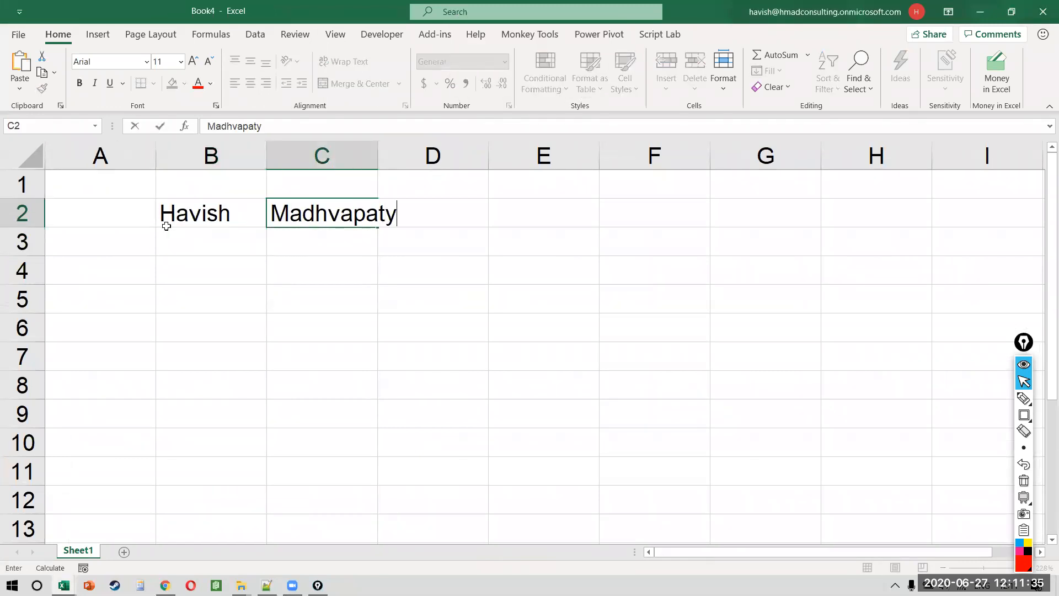
pyautogui.press('Return')
pyautogui.press('Return')
# Step: Build the formula =B2 & " " & C2 in B4 to join the names
pyautogui.write('=')
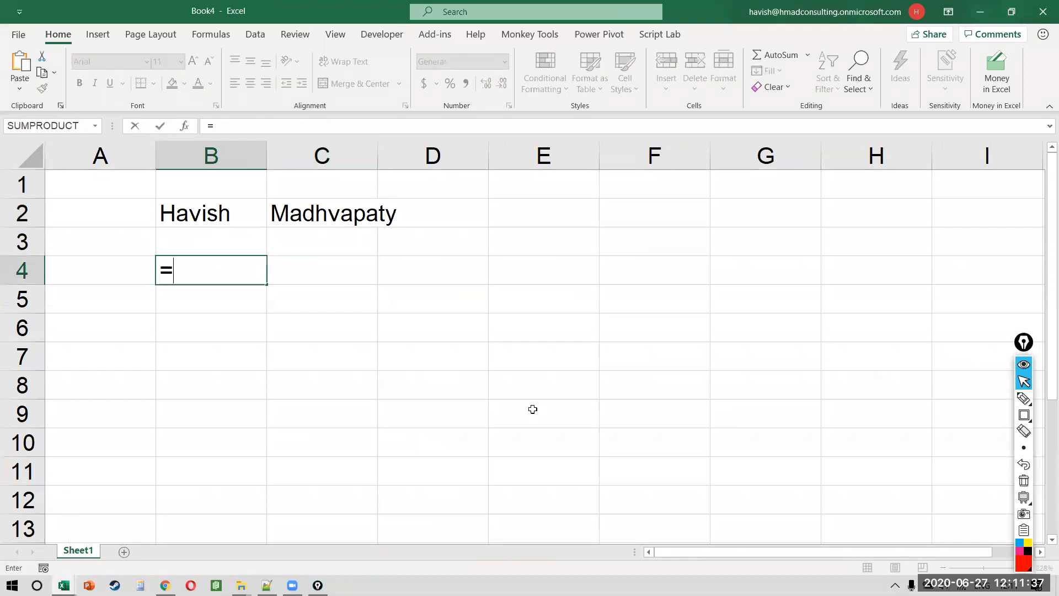
pyautogui.press('Up')
pyautogui.press('Up')
pyautogui.hotkey('shift', 'space')
pyautogui.write('&')
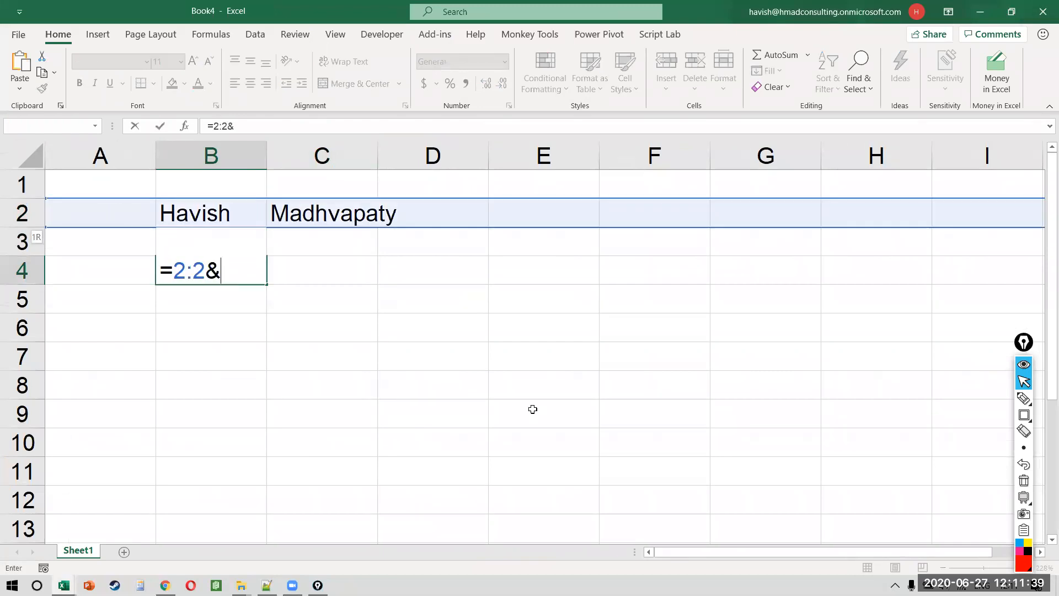
pyautogui.press('Escape')
pyautogui.write('=')
pyautogui.press('Up')
pyautogui.press('Up')
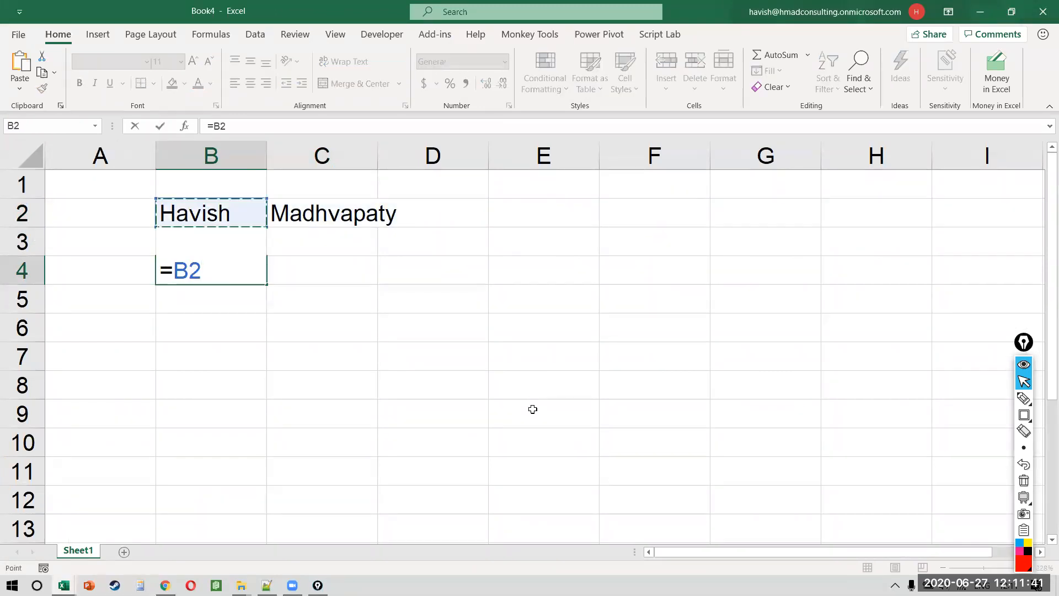
pyautogui.write('& " " &')
pyautogui.press('Up')
pyautogui.press('Up')
pyautogui.press('Right')
pyautogui.hotkey('ctrl', 'Return')
pyautogui.press('F2')
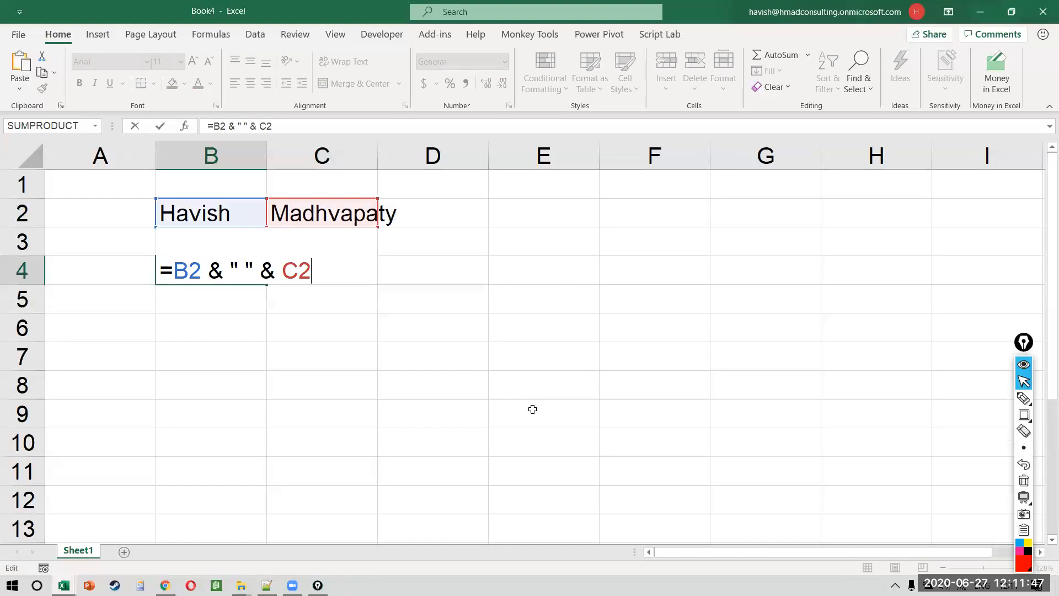
pyautogui.press('Escape')
# Step: Select rows 2–4 and delete their contents
pyautogui.press('Up')
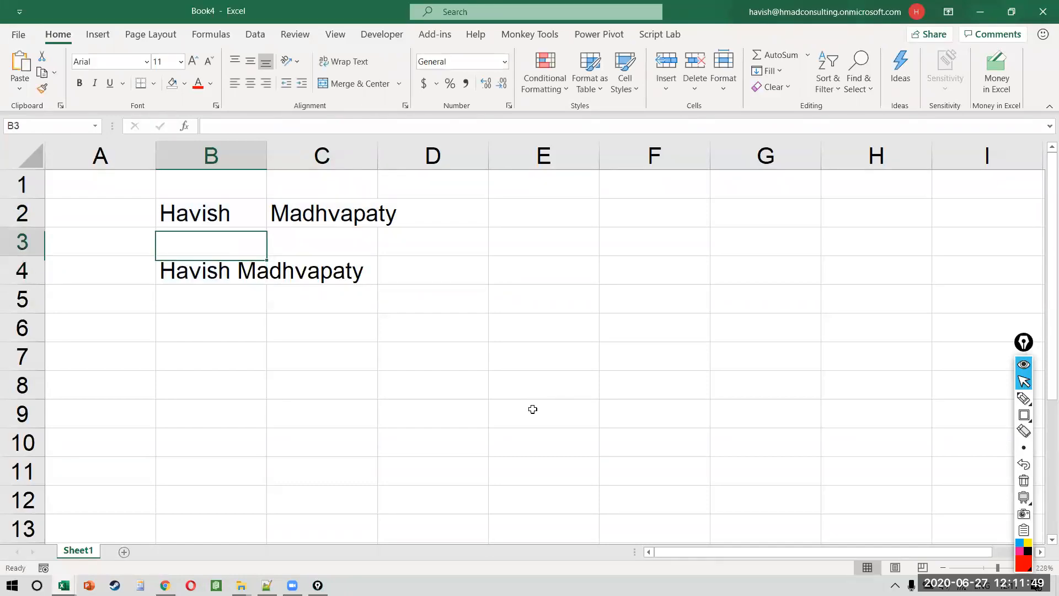
pyautogui.press('Up')
pyautogui.hotkey('shift', 'Down')
pyautogui.hotkey('shift', 'Down')
pyautogui.hotkey('shift', 'space')
pyautogui.press('Delete')
pyautogui.press('Up')
pyautogui.press('Down')
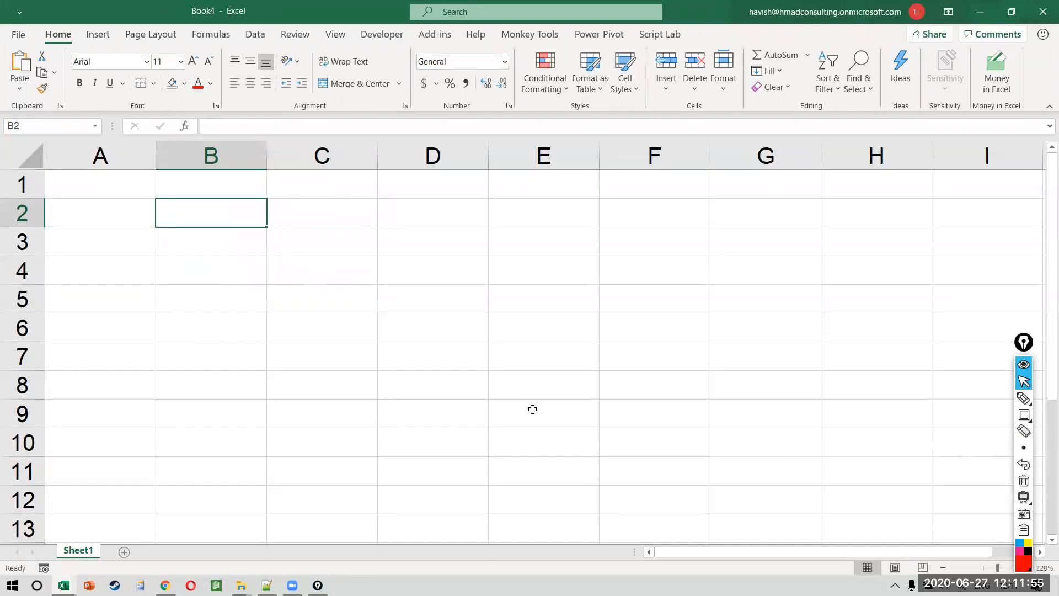
# Step: Enter Hello World in B2 and Bye World in B3
pyautogui.write('Hello WOrld')
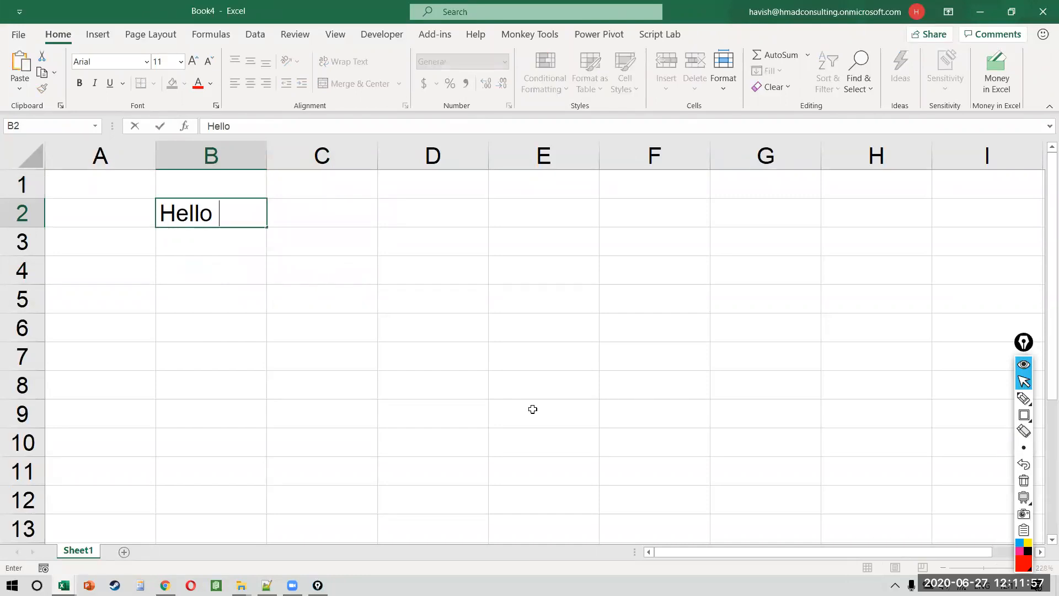
pyautogui.press('Return')
pyautogui.press('Down')
pyautogui.press('Down')
pyautogui.press('Down')
pyautogui.press('Up')
pyautogui.press('Up')
pyautogui.press('Up')
pyautogui.write('Bye World')
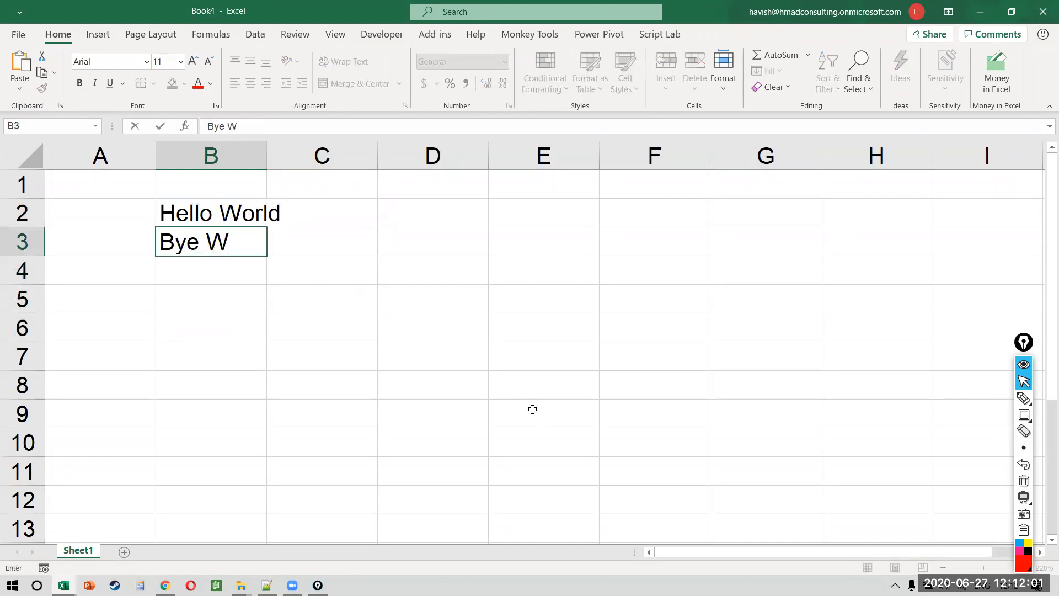
pyautogui.press('Down')
pyautogui.press('Down')
pyautogui.press('Down')
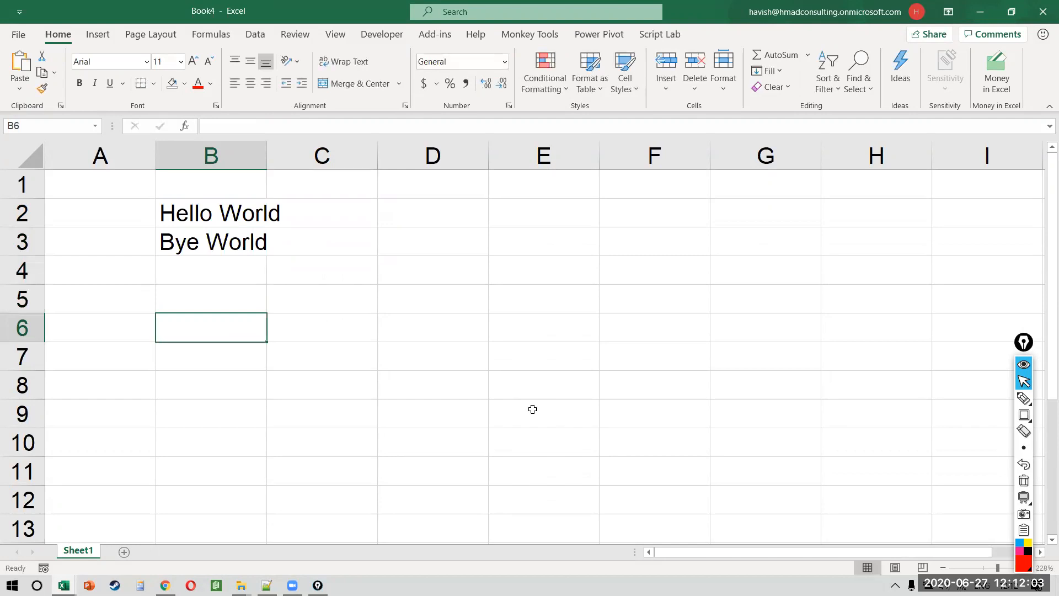
# Step: Type B6 into cell B6 and try a C6 formula pointing at it, then cancel
pyautogui.press('capslock')
pyautogui.write('B6')
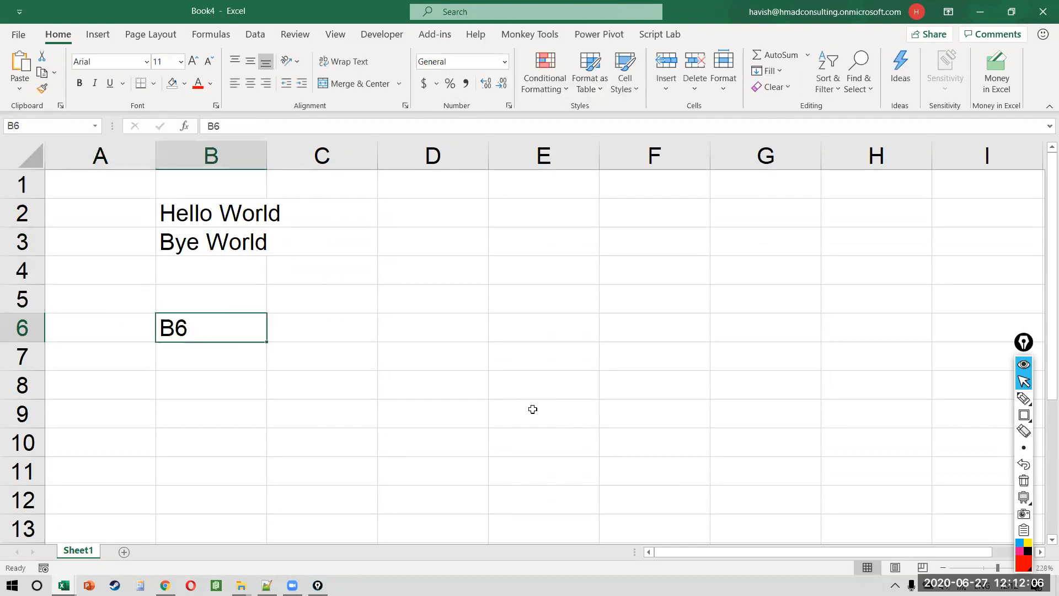
pyautogui.press('Tab')
pyautogui.write('=')
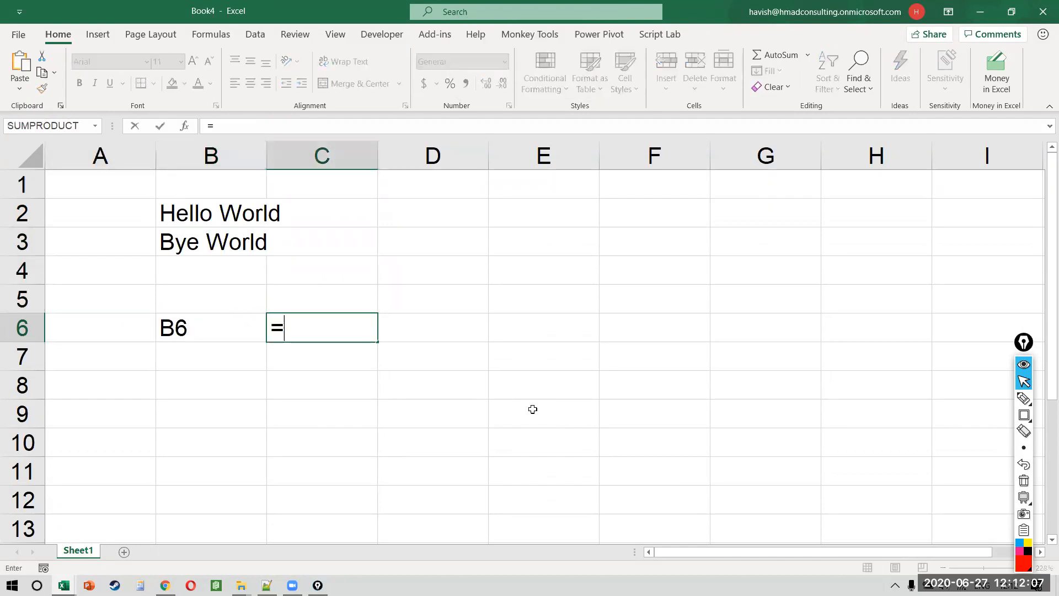
pyautogui.press('Left')
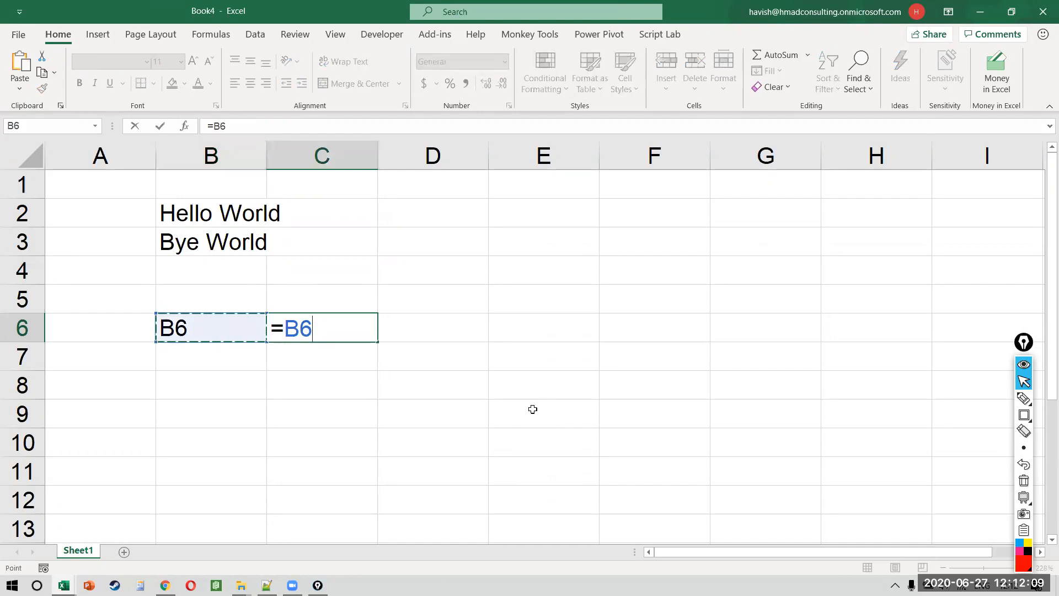
pyautogui.press('Escape')
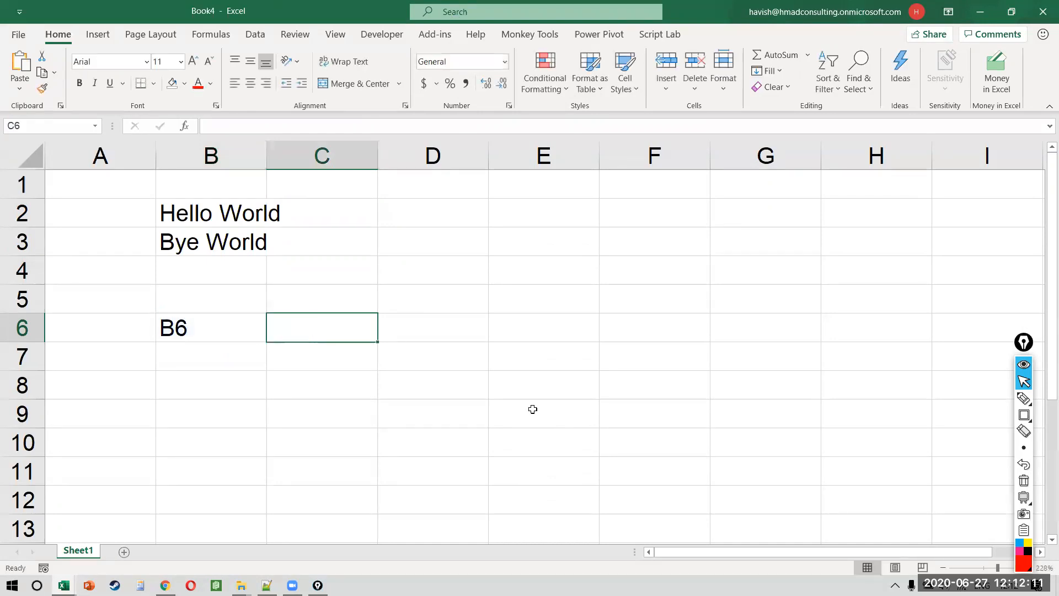
pyautogui.press('Left')
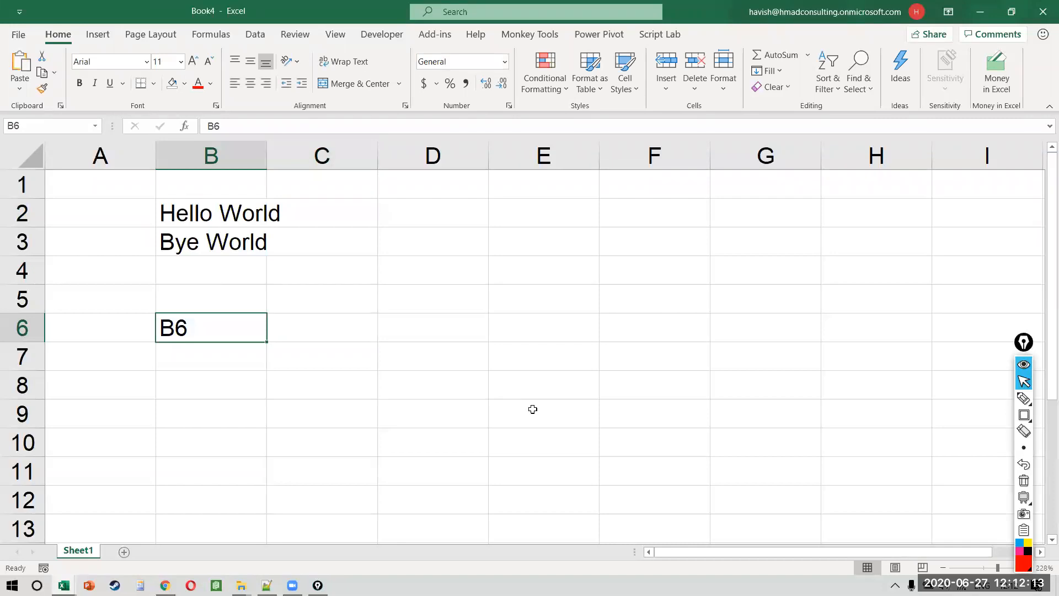
# Step: Replace B6 with the text B2, start =B6 in C6, and box C6 with the screen pen
pyautogui.write('B2')
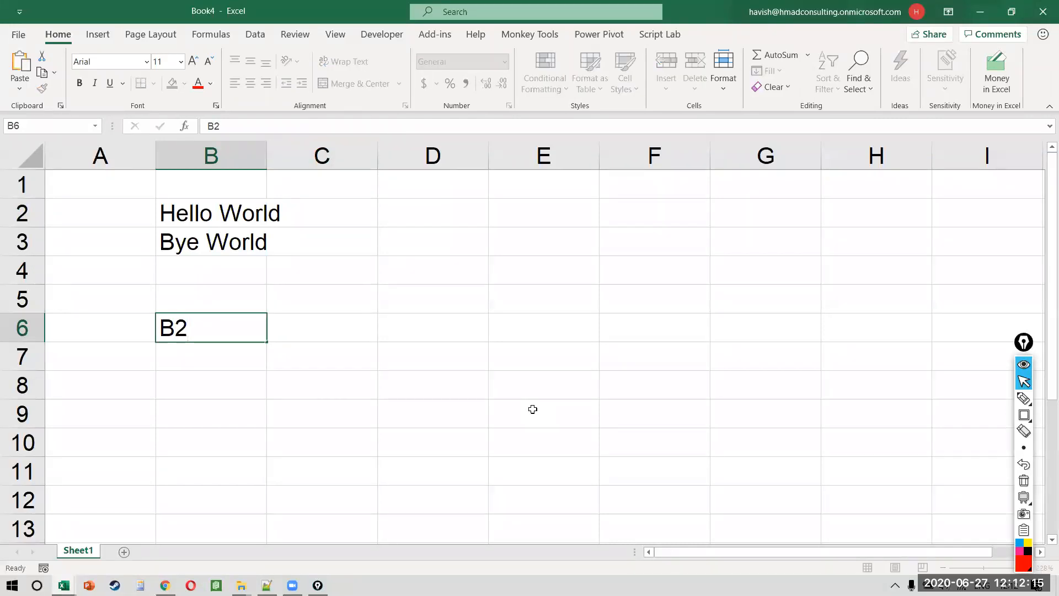
pyautogui.press('Tab')
pyautogui.write('=')
pyautogui.press('Left')
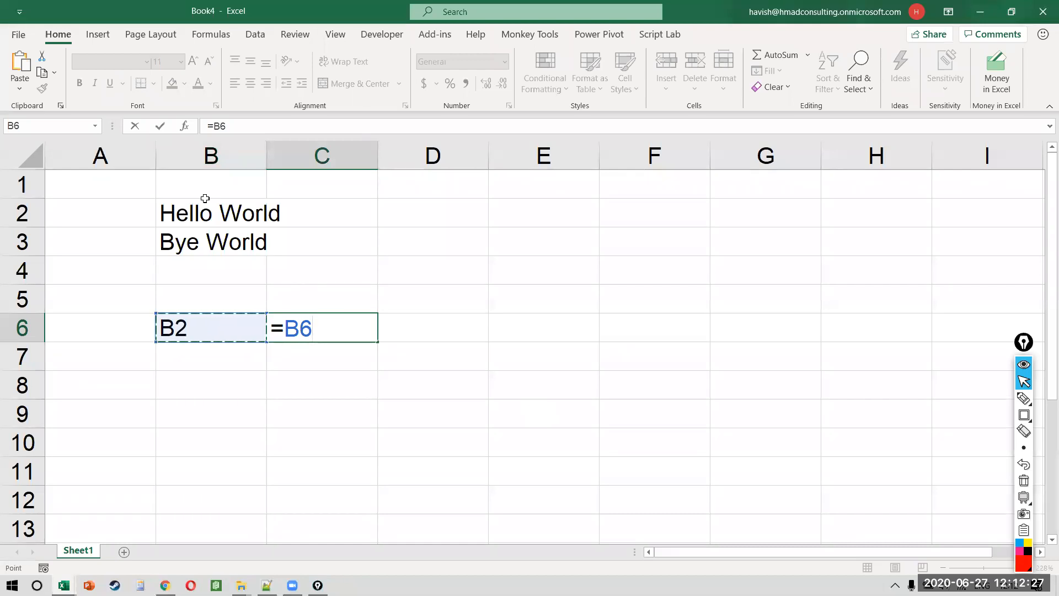
pyautogui.hotkey('ctrl', 'shift', '9')
pyautogui.moveTo(264, 297)
pyautogui.mouseDown()
pyautogui.moveTo(350, 354)
pyautogui.moveTo(389, 359)
pyautogui.mouseUp()
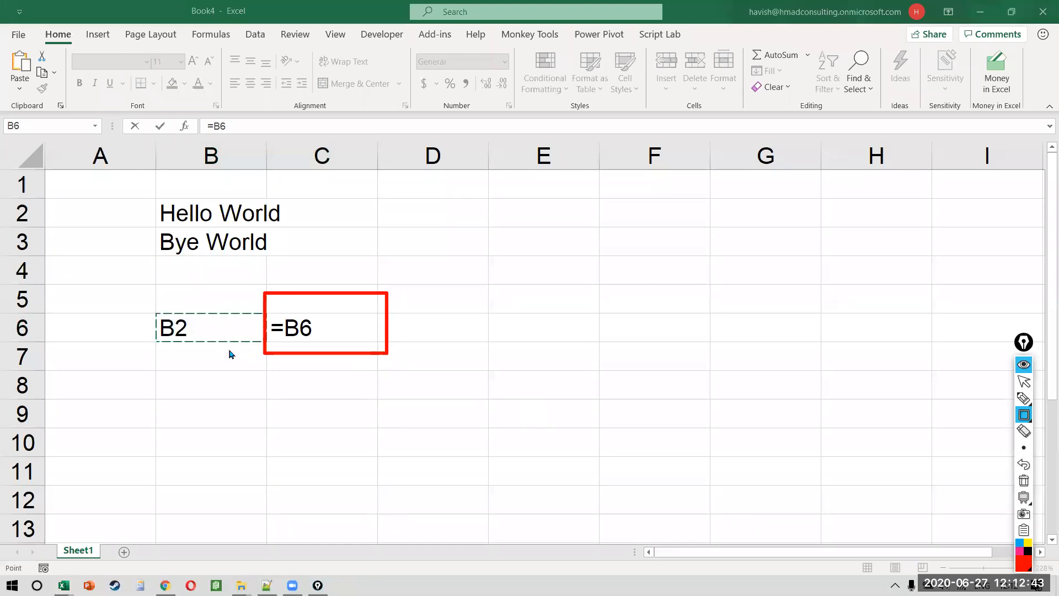
# Step: Clear the annotation and retry the C6 reference, shifting between A6 and B6, then cancel
pyautogui.hotkey('ctrl', 'shift', '7')
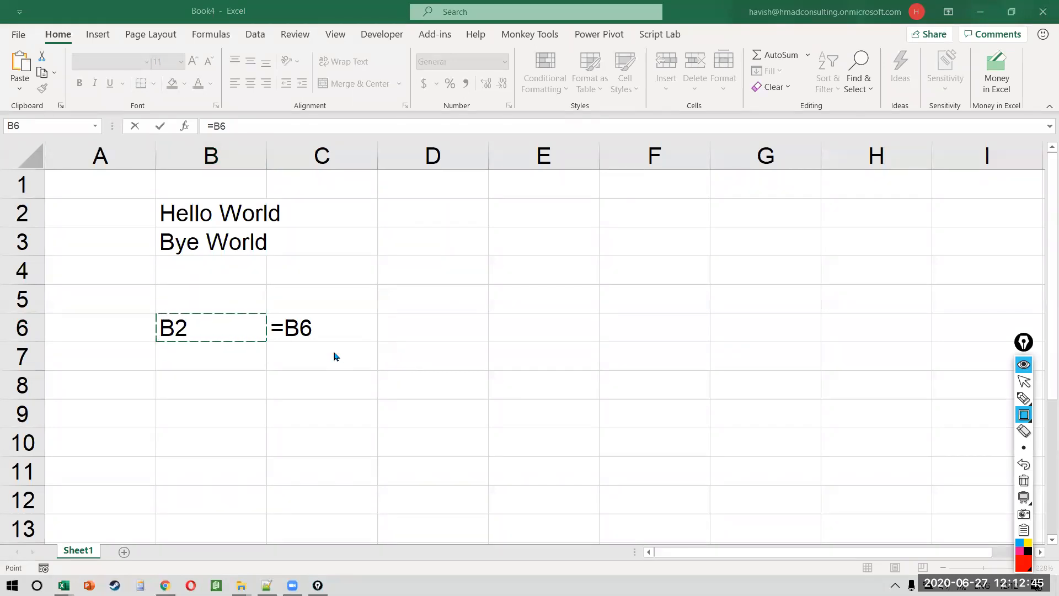
pyautogui.hotkey('ctrl', 'shift', '2')
pyautogui.click(332, 351)
pyautogui.press('Left')
pyautogui.press('Right')
pyautogui.press('Escape')
pyautogui.write('=')
pyautogui.press('Left')
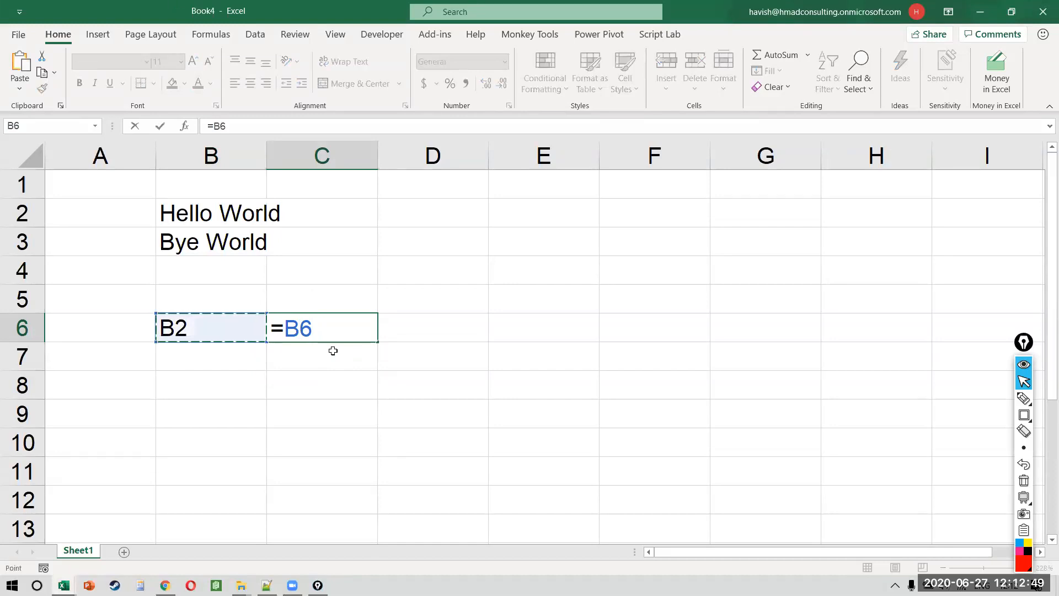
pyautogui.press('Escape')
# Step: Make B6 the literal text =B2 and commit =B6 in C6
pyautogui.press('Left')
pyautogui.press('F2')
pyautogui.write("'=")
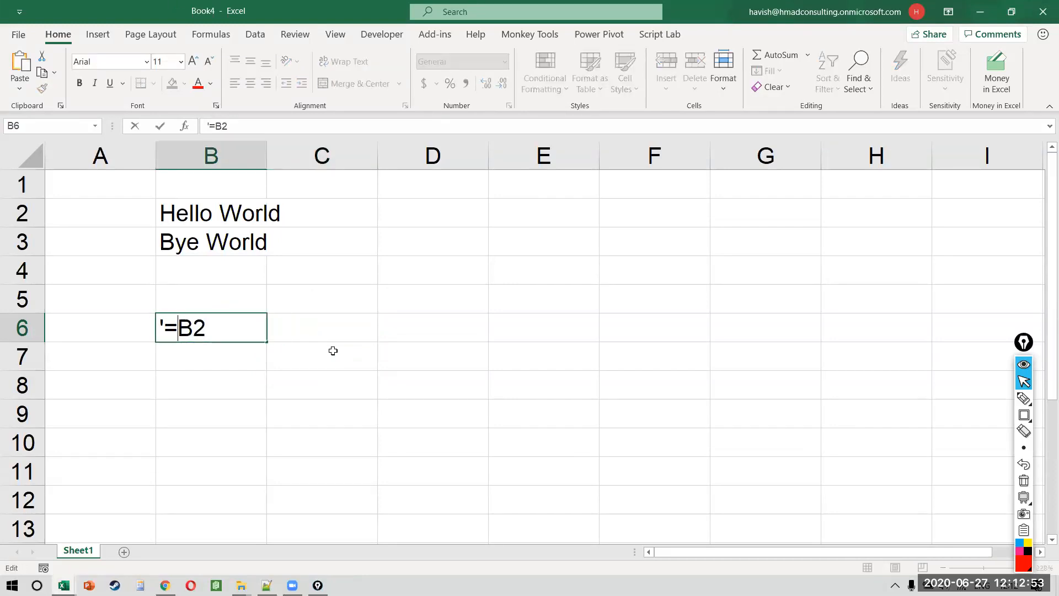
pyautogui.press('Return')
pyautogui.press('Up')
pyautogui.press('Right')
pyautogui.write('=')
pyautogui.press('Left')
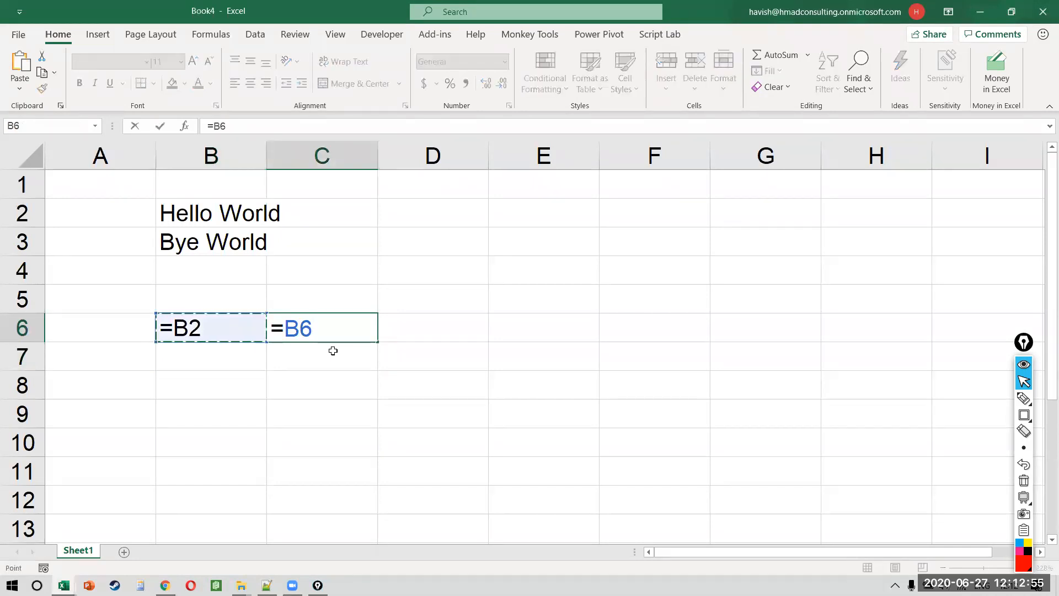
pyautogui.press('Return')
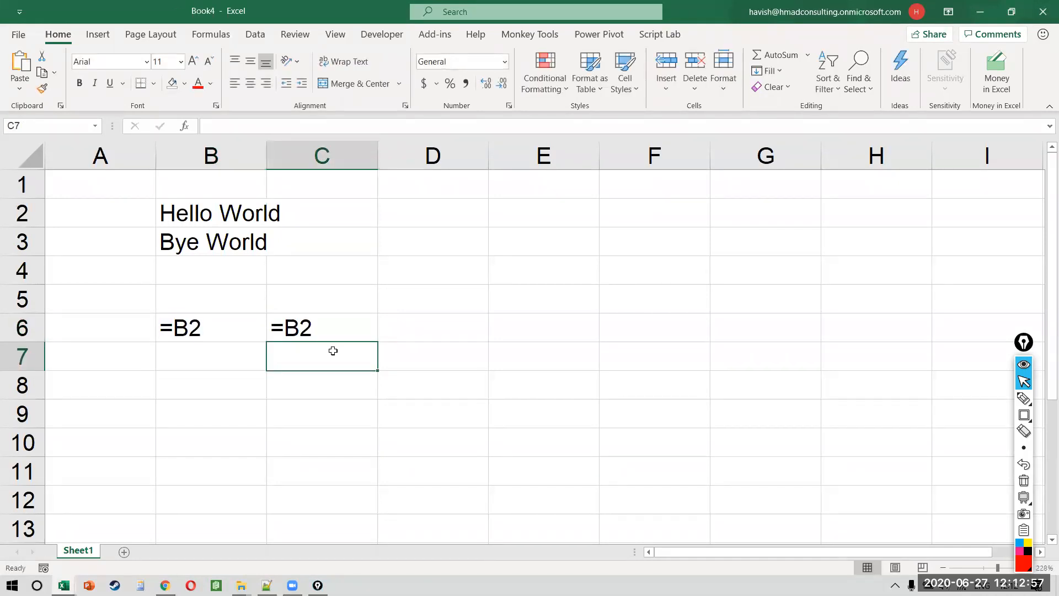
# Step: Restore B6 to plain B2 text and reopen C6's formula for editing
pyautogui.press('Up')
pyautogui.press('Left')
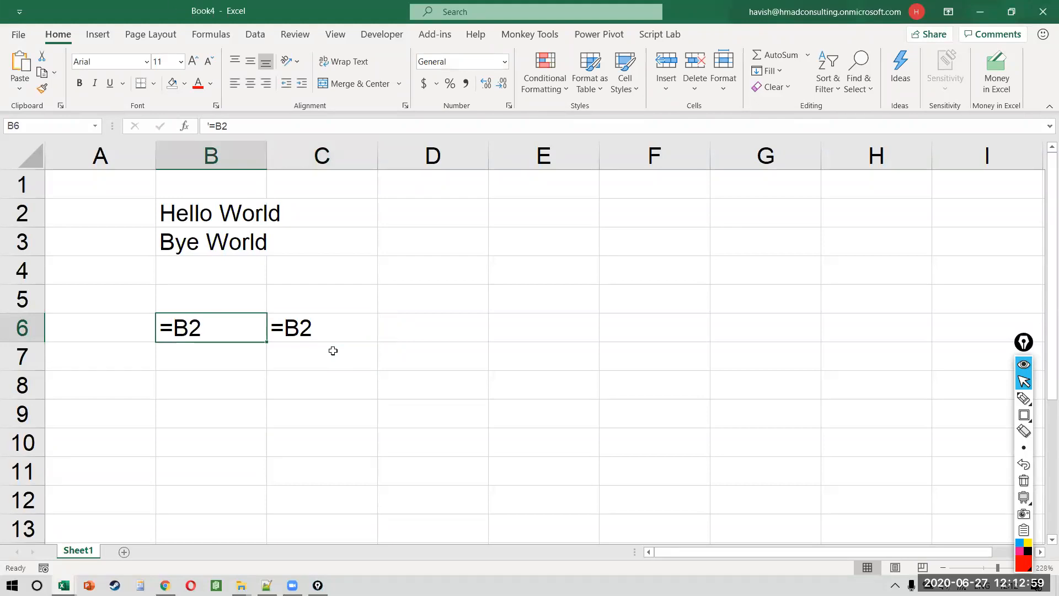
pyautogui.press('F2')
pyautogui.press('BackSpace')
pyautogui.press('BackSpace')
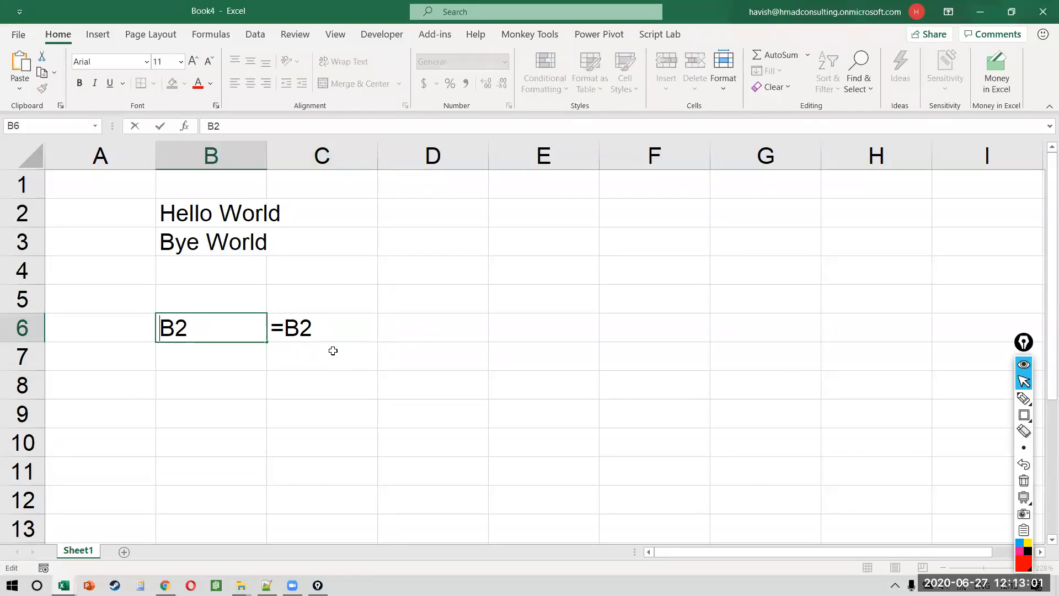
pyautogui.press('Return')
pyautogui.press('Up')
pyautogui.press('Right')
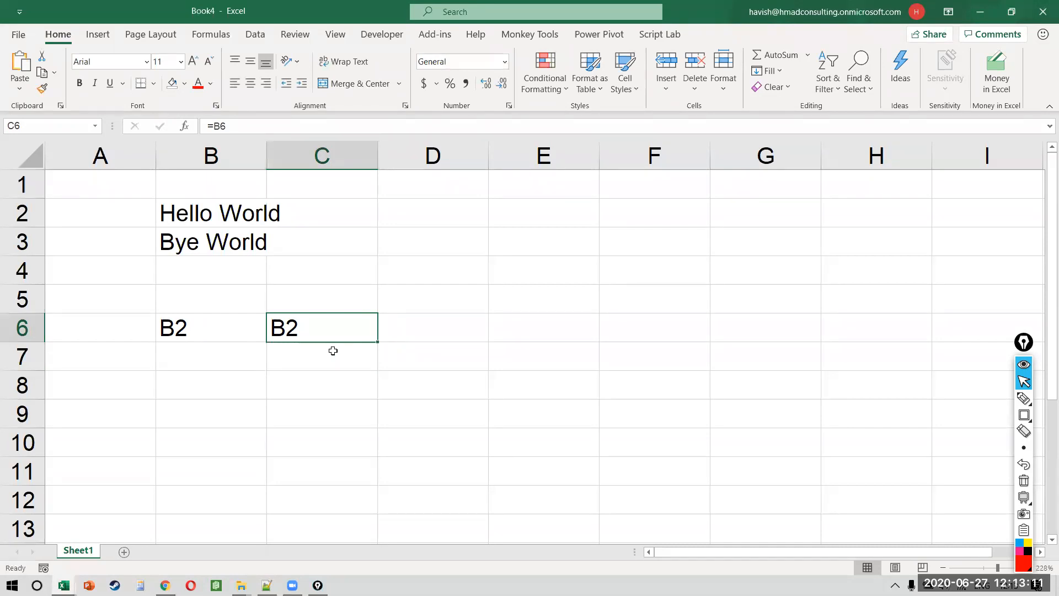
pyautogui.press('F2')
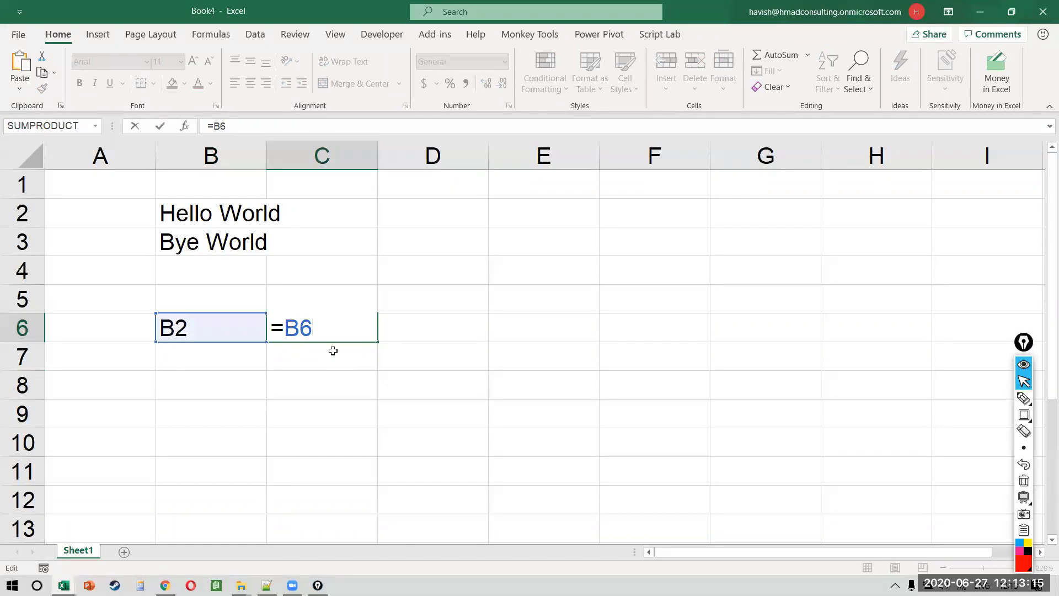
# Step: Underline the B2 text in B6 and draw a line up to row 2 with the screen pen
pyautogui.hotkey('ctrl', 'shift', '8')
pyautogui.moveTo(151, 348); pyautogui.dragTo(256, 348)
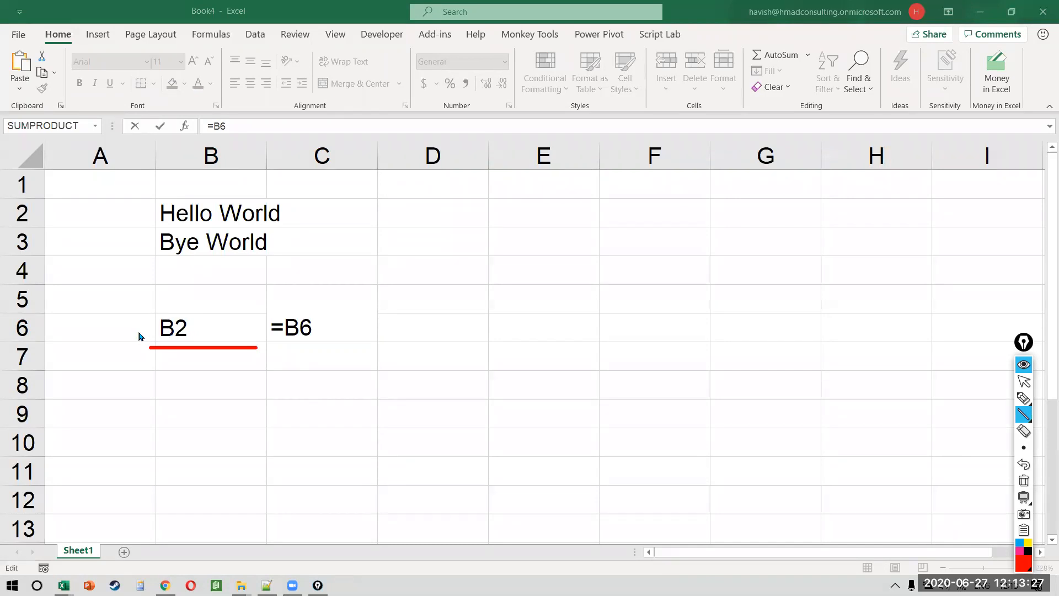
pyautogui.moveTo(139, 332); pyautogui.dragTo(139, 204)
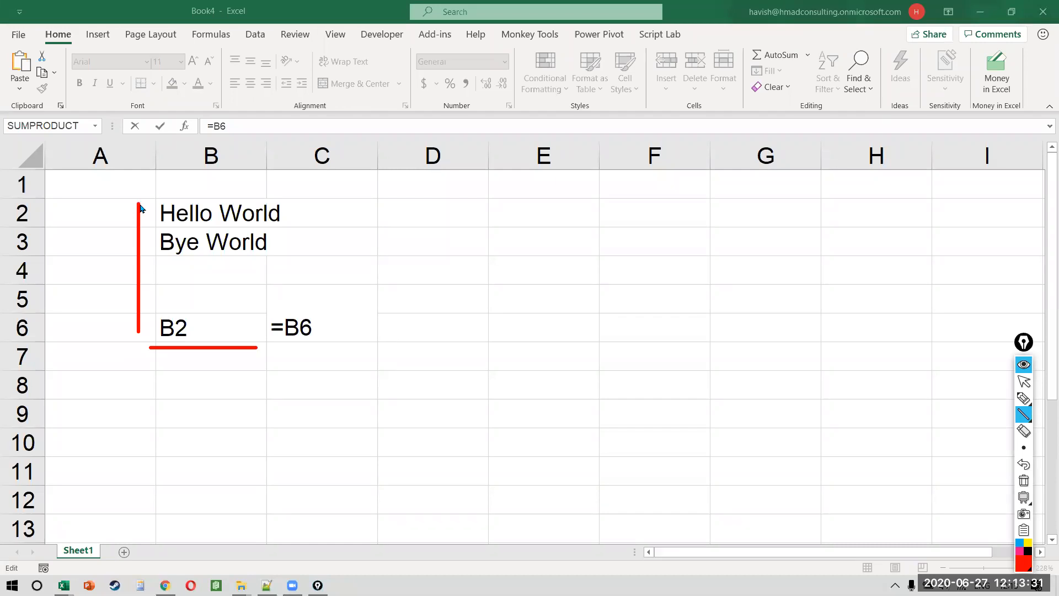
pyautogui.hotkey('ctrl', 'shift', '2')
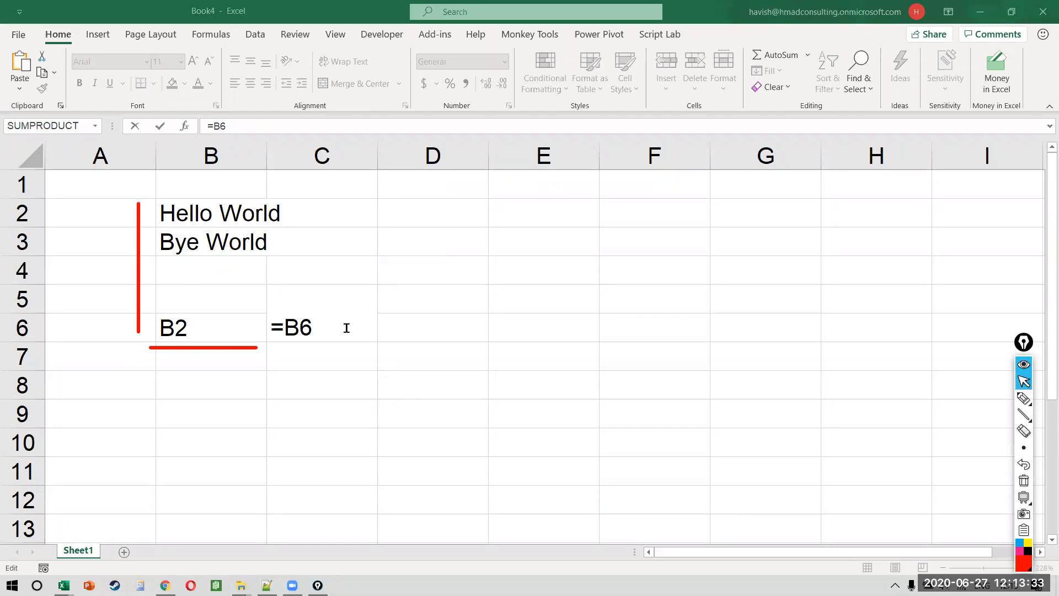
# Step: Wrap C6's formula as =INDIRECT(B6) so it shows Hello World
pyautogui.click(346, 328)
pyautogui.press('Left')
pyautogui.press('Left')
pyautogui.write('INDIRECT(')
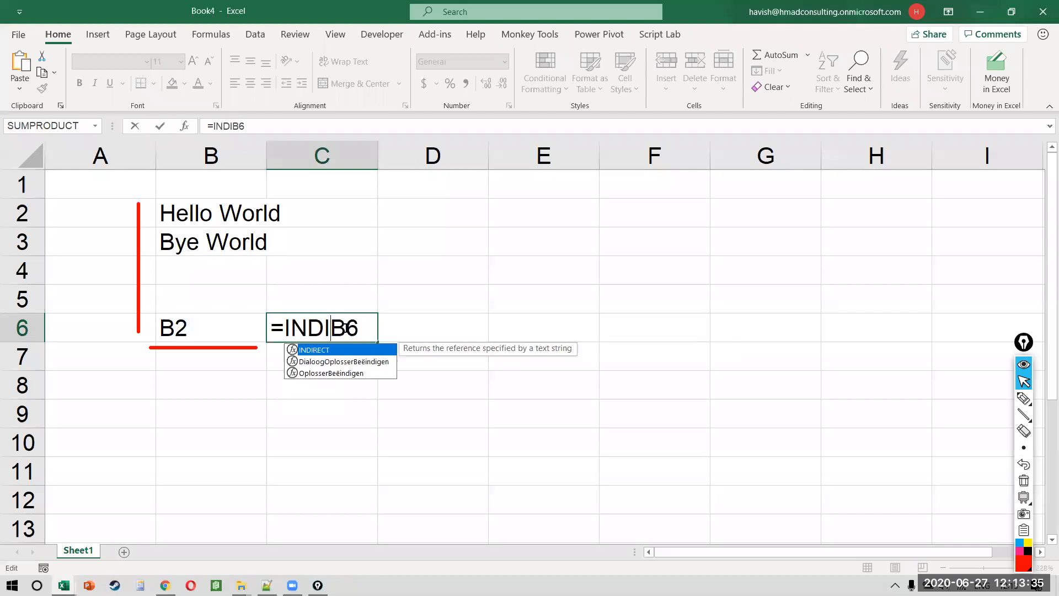
pyautogui.press('End')
pyautogui.write(')')
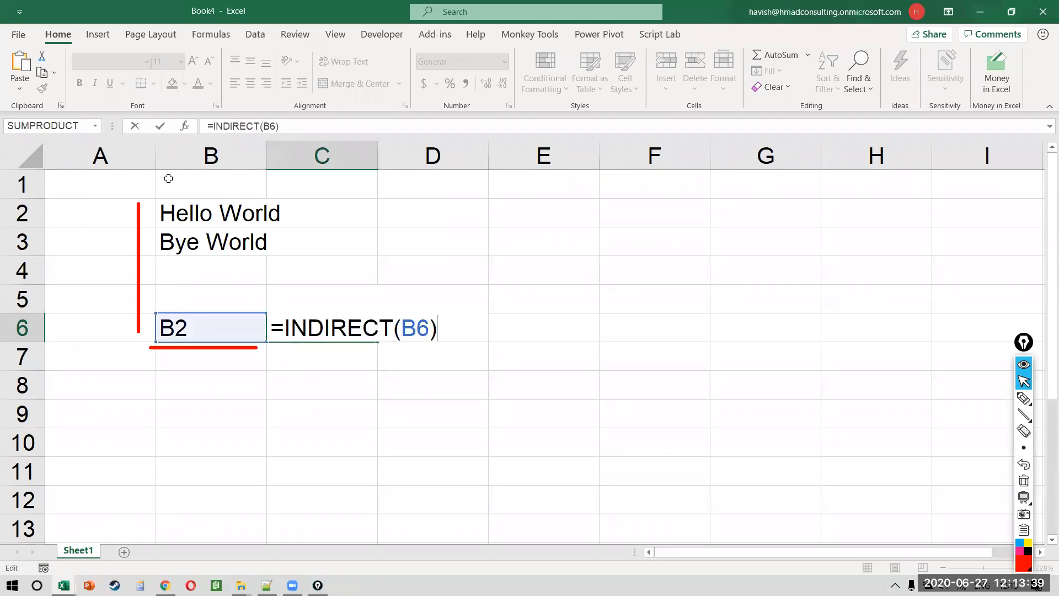
pyautogui.press('Return')
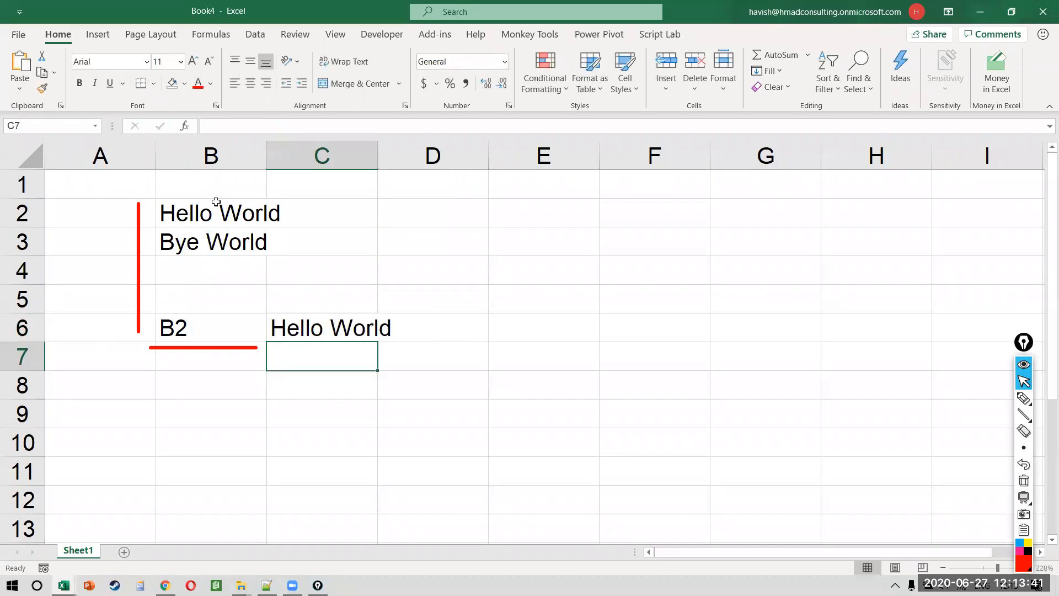
# Step: Test by changing B6 to 'B3, showing Bye World, then restore 'B2
pyautogui.press('Up')
pyautogui.press('Left')
pyautogui.write("'B3")
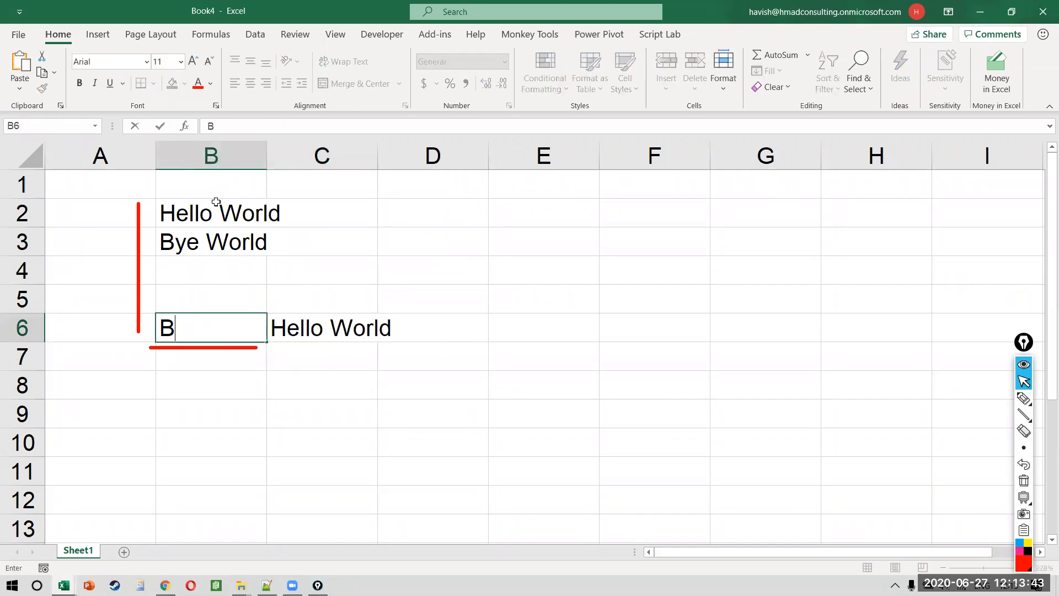
pyautogui.press('Return')
pyautogui.press('Up')
pyautogui.write("'B2")
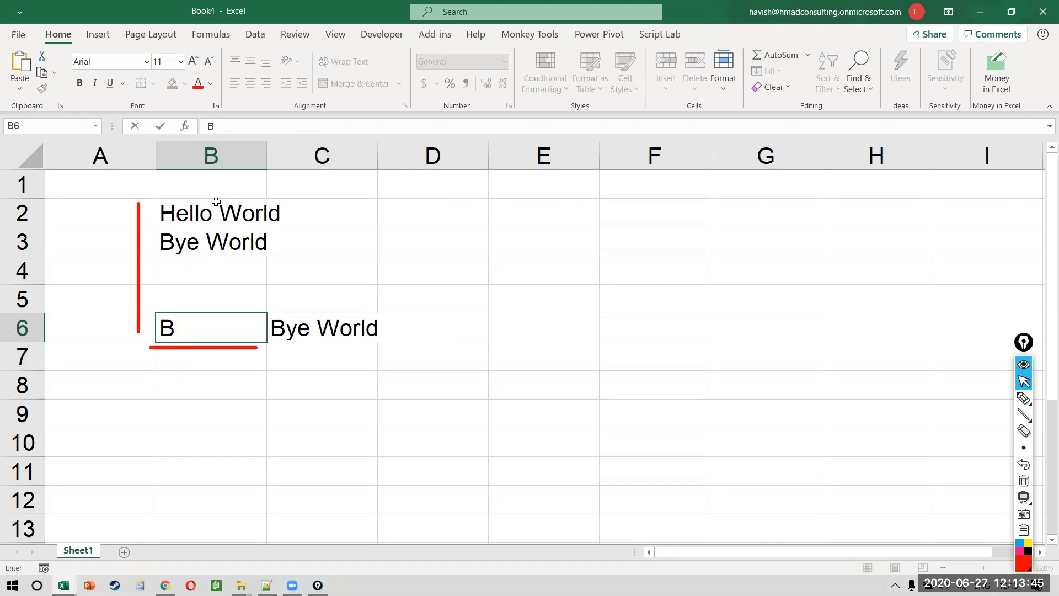
pyautogui.press('Return')
pyautogui.press('Up')
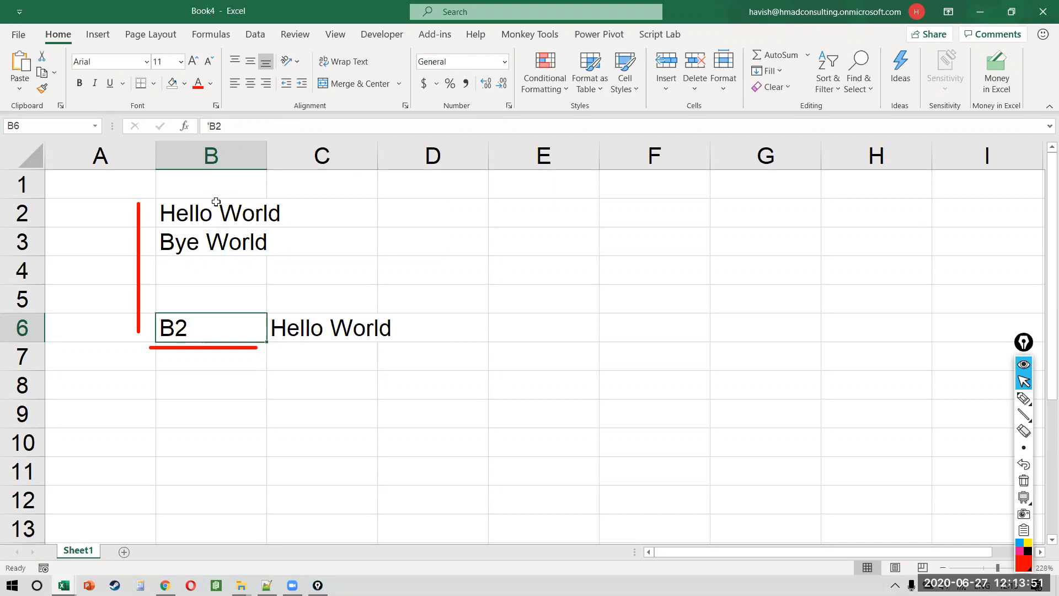
pyautogui.click(594, 213)
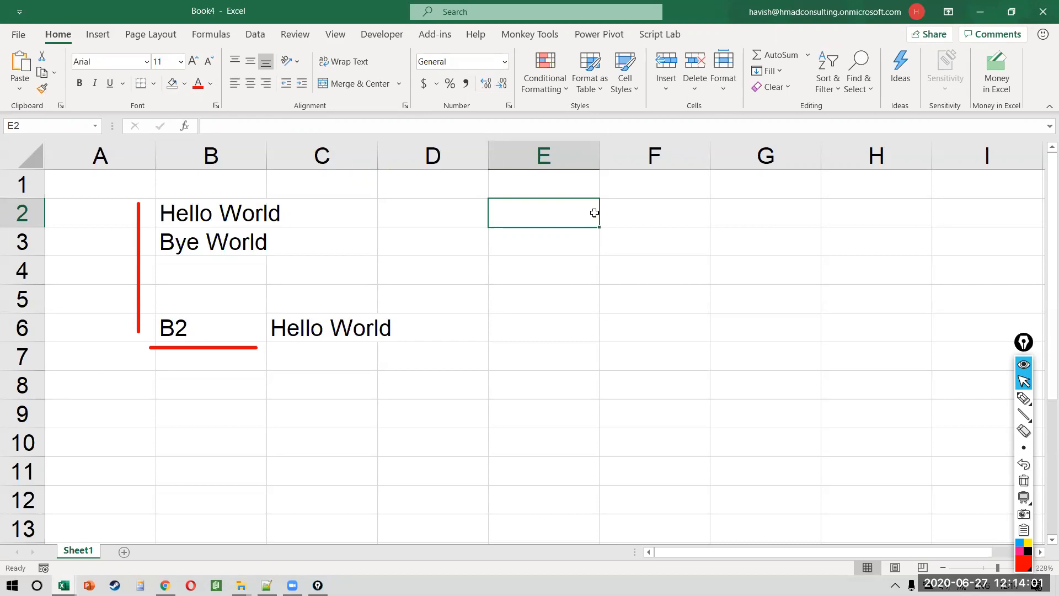
# Step: Type INDEX, MATCH, INDIRECT, OFFSET, ADDRESS, ROW / ROWS, COLUMN / COLUMNS, CELL down E2:E9
pyautogui.write('INDEX')
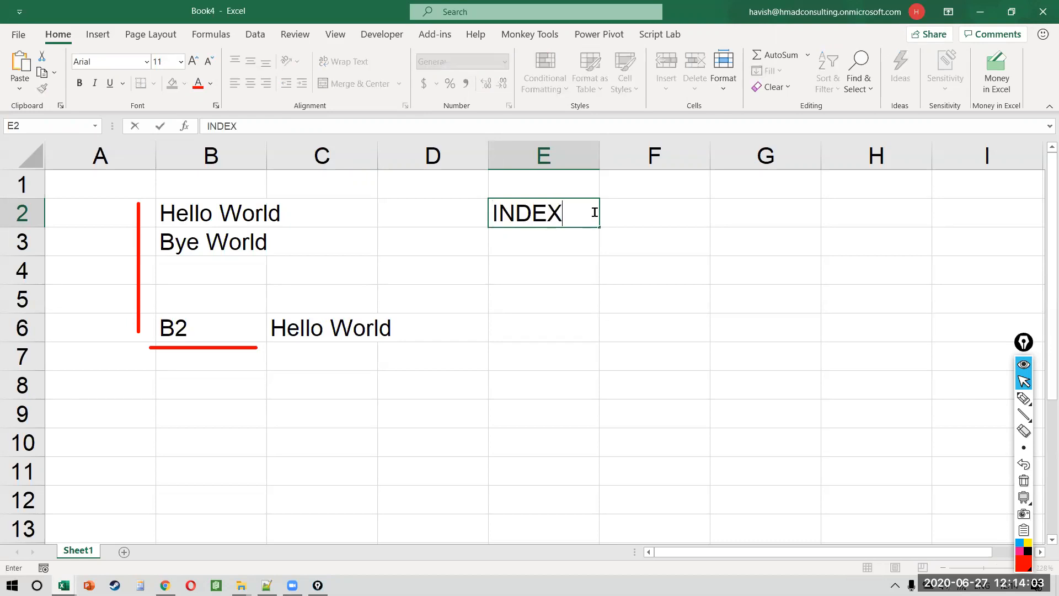
pyautogui.press('Return')
pyautogui.write('MATCH')
pyautogui.press('Return')
pyautogui.write('INDIRECT')
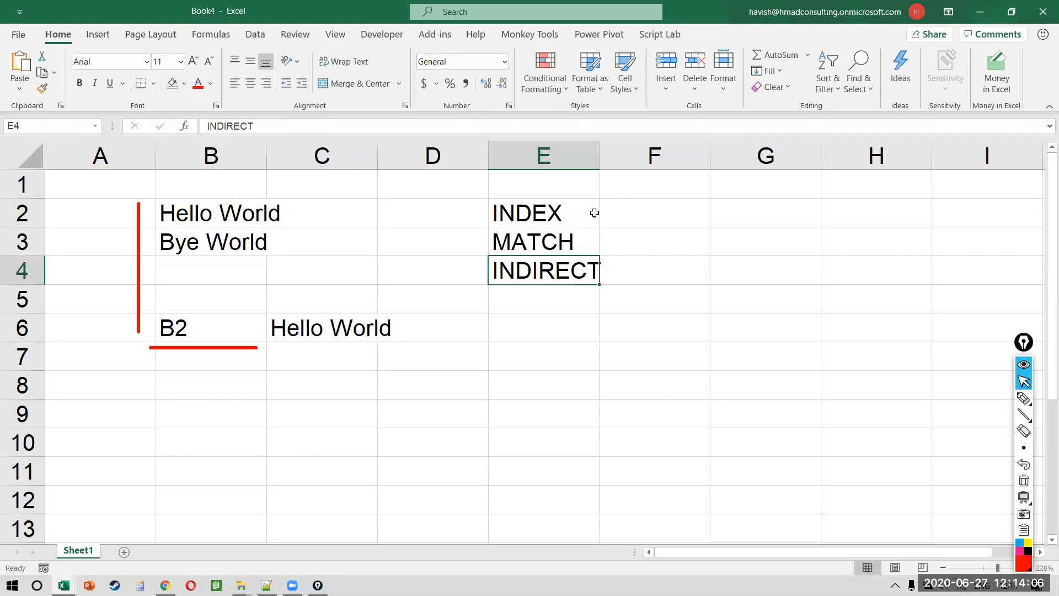
pyautogui.press('Return')
pyautogui.write('OFFSET')
pyautogui.press('Return')
pyautogui.write('ADDRESS')
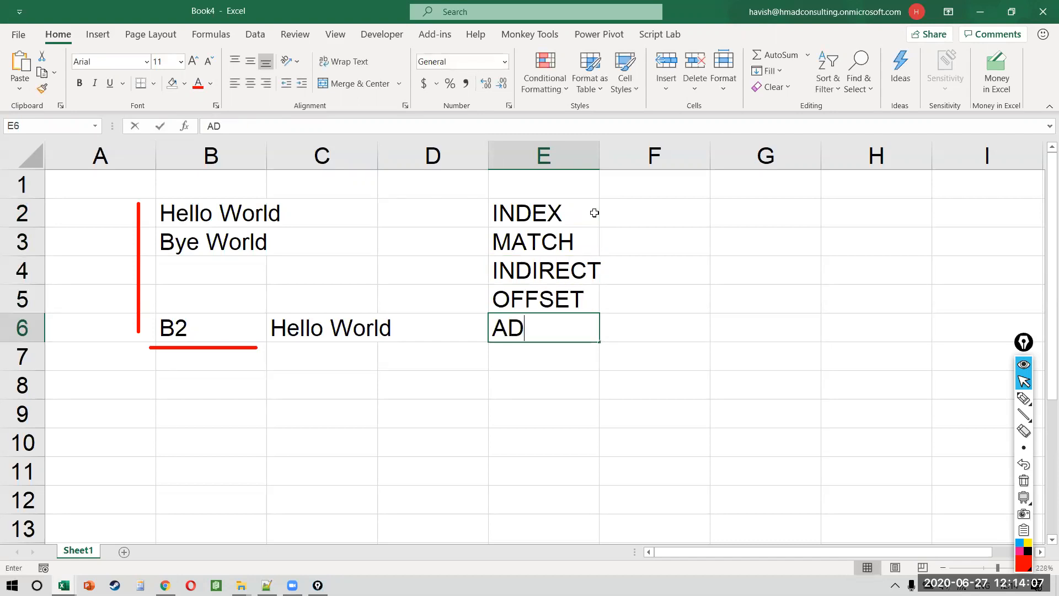
pyautogui.press('Return')
pyautogui.write('RO')
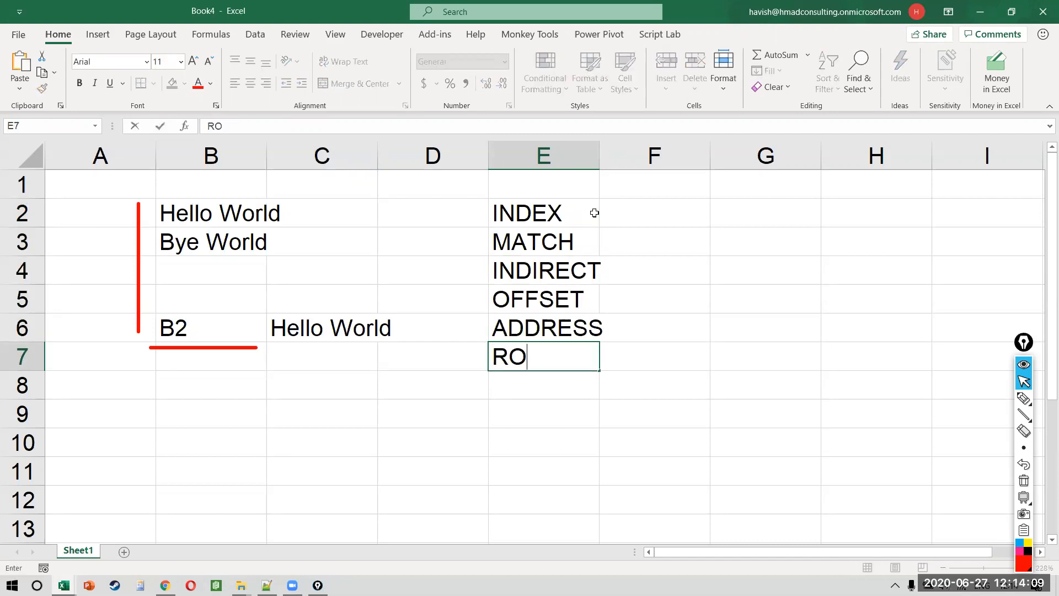
pyautogui.write('W / ROWS')
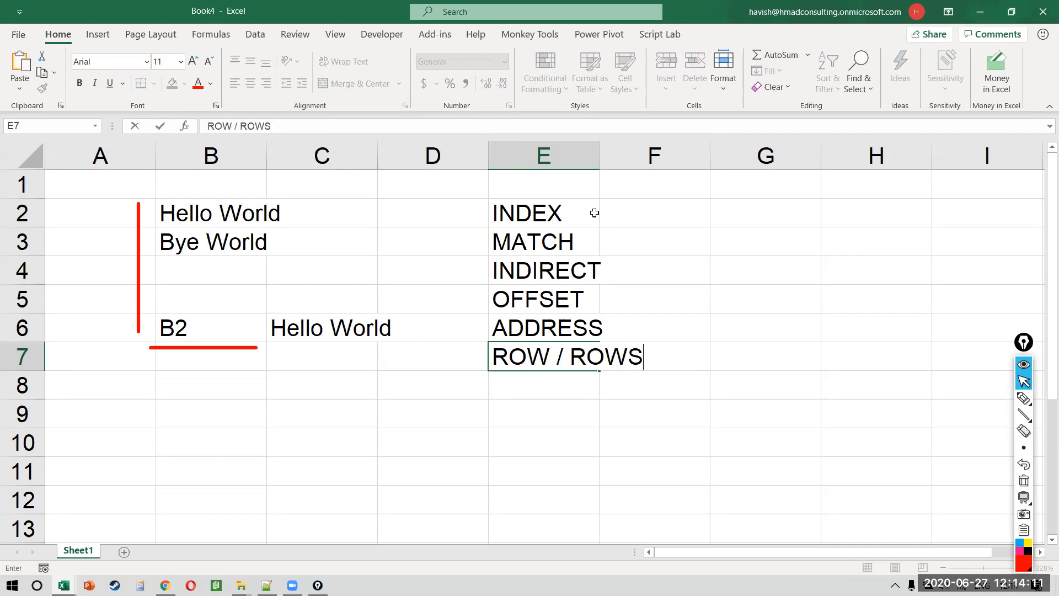
pyautogui.press('Return')
pyautogui.write('COLU')
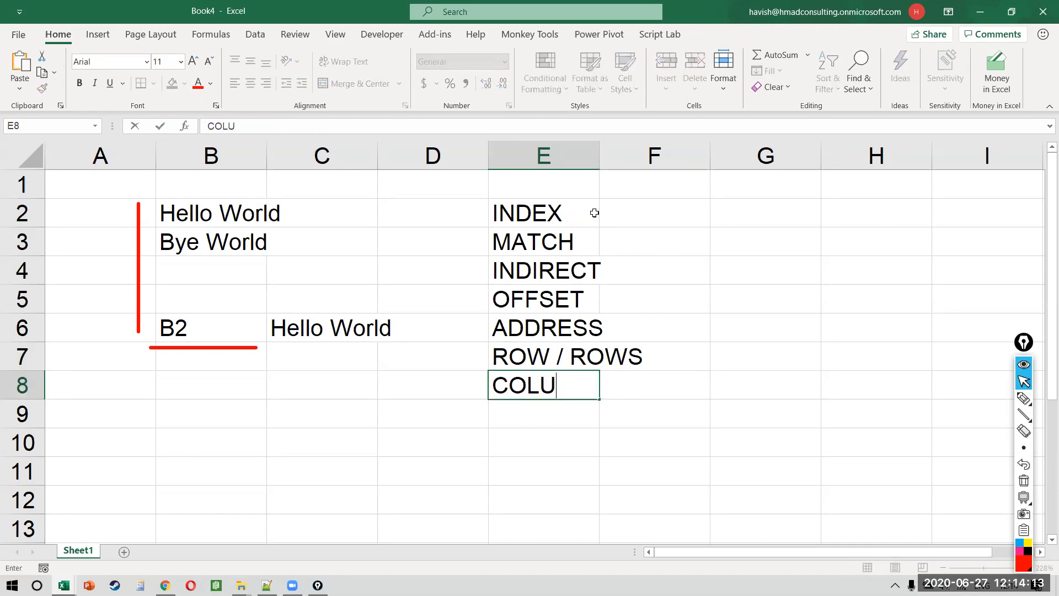
pyautogui.write('MN / COLUMNS')
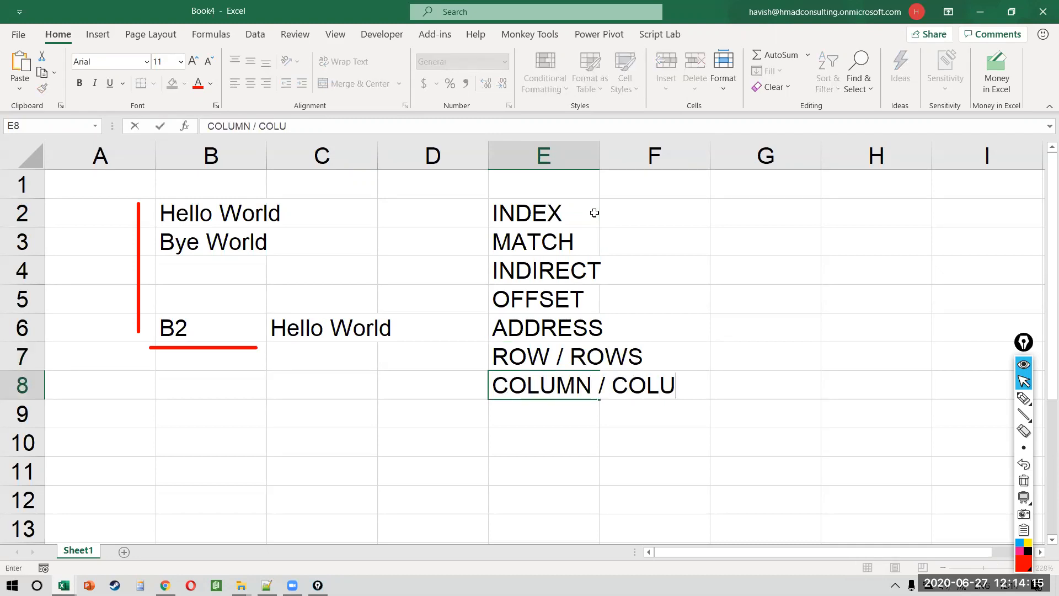
pyautogui.press('Return')
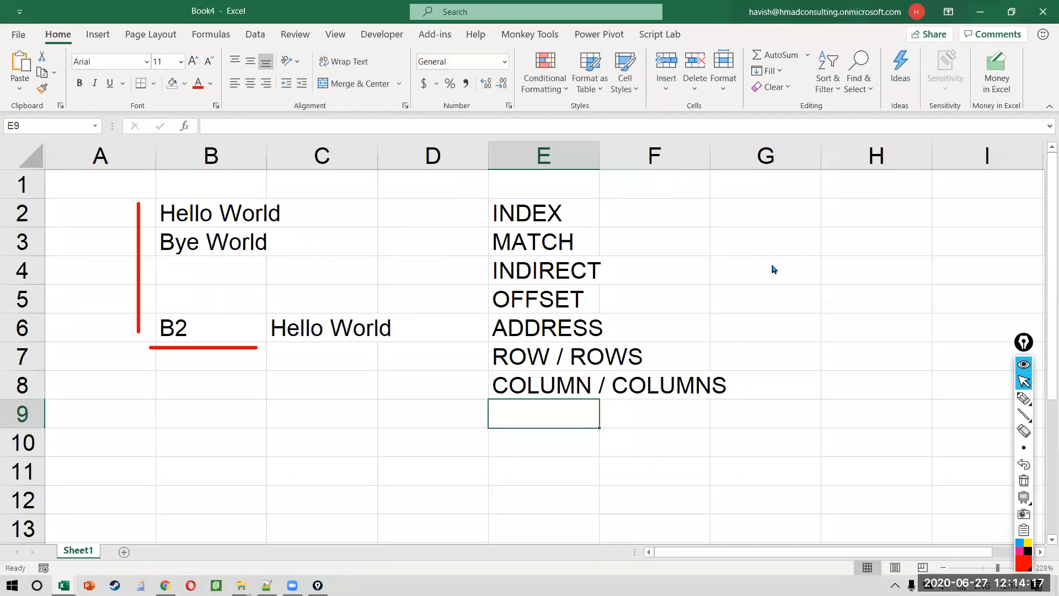
pyautogui.write('CELL')
pyautogui.hotkey('ctrl', 'Return')
# Step: Select the list E2:E9 and copy it to another workbook
pyautogui.hotkey('ctrl', 'shift', 'Up')
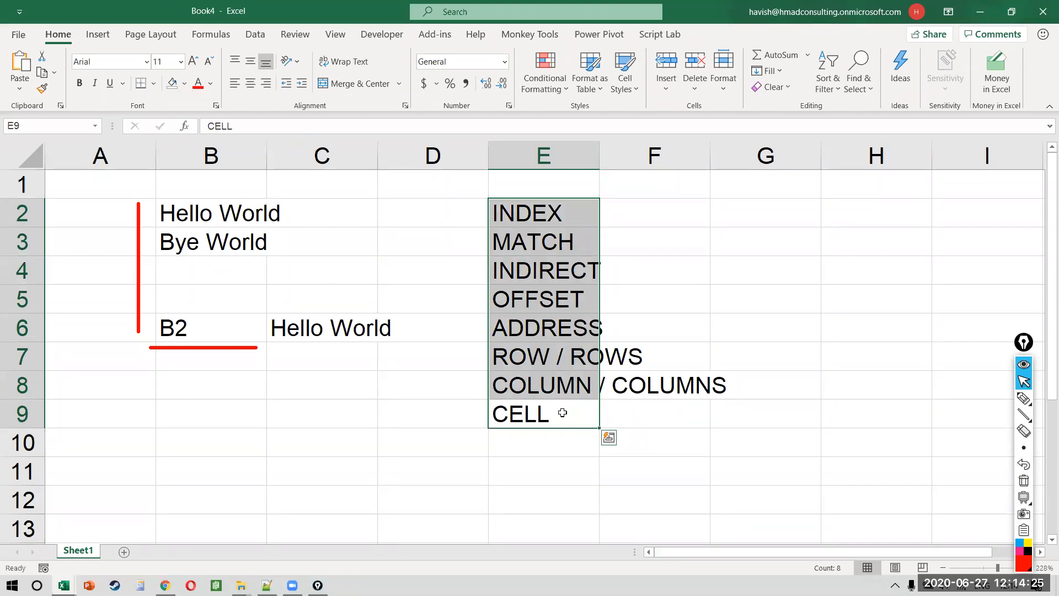
pyautogui.press('Up')
pyautogui.hotkey('ctrl', 'Up')
pyautogui.hotkey('ctrl', 'shift', 'Down')
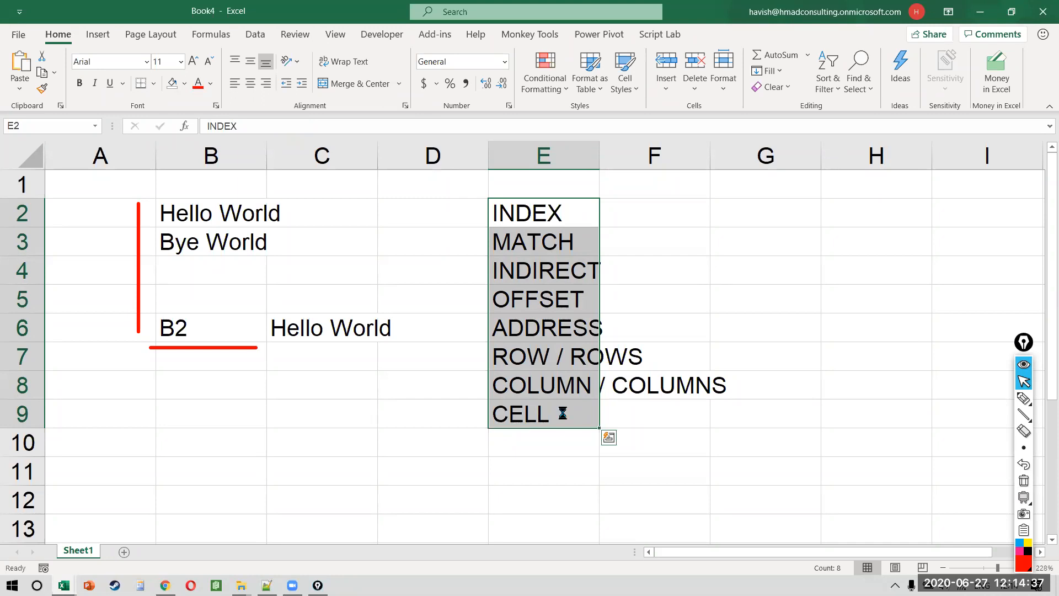
pyautogui.hotkey('ctrl', 'c')
pyautogui.hotkey('alt', 'Tab')
pyautogui.hotkey('alt', 'Tab')
pyautogui.hotkey('alt', 'Tab')
pyautogui.hotkey('alt', 'Tab')
pyautogui.hotkey('alt', 'Tab')
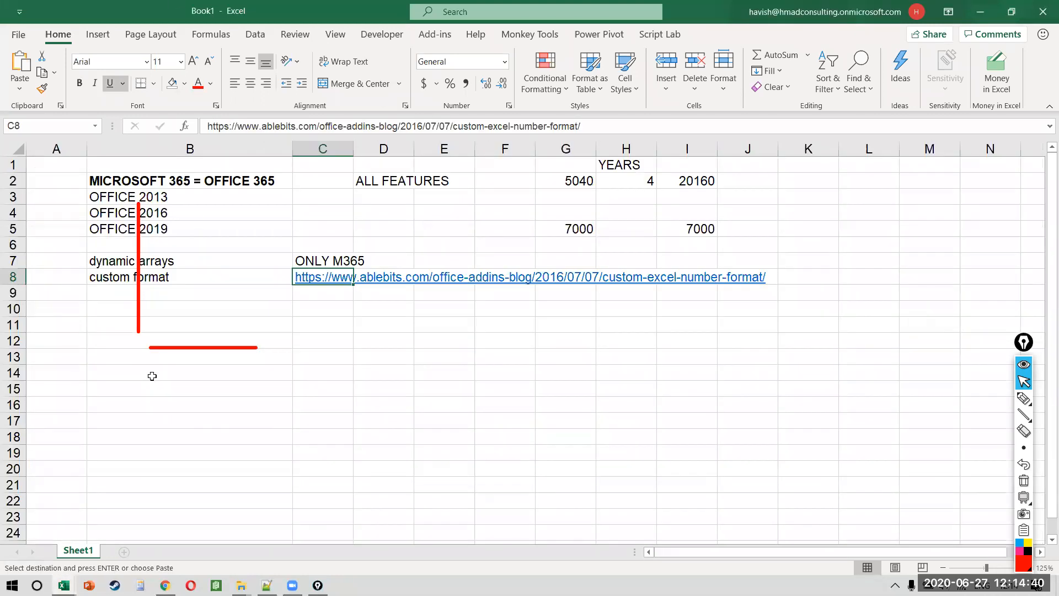
# Step: Paste the function list at B14 in Book1 with heading 'IMPORTANT FOR FIN MODELLING' in B13
pyautogui.click(152, 376)
pyautogui.hotkey('ctrl', 'v')
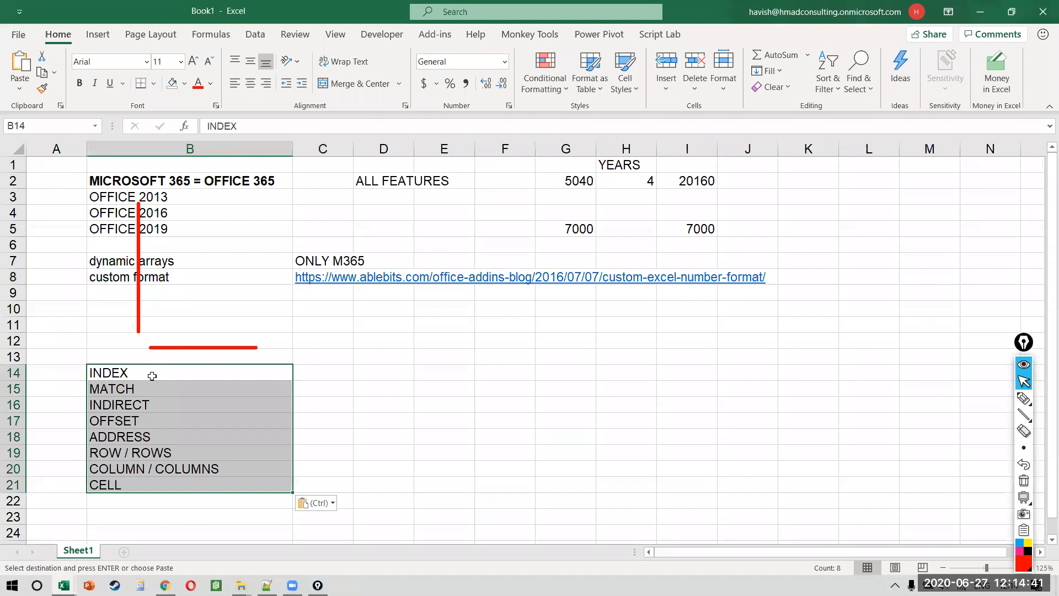
pyautogui.click(131, 361)
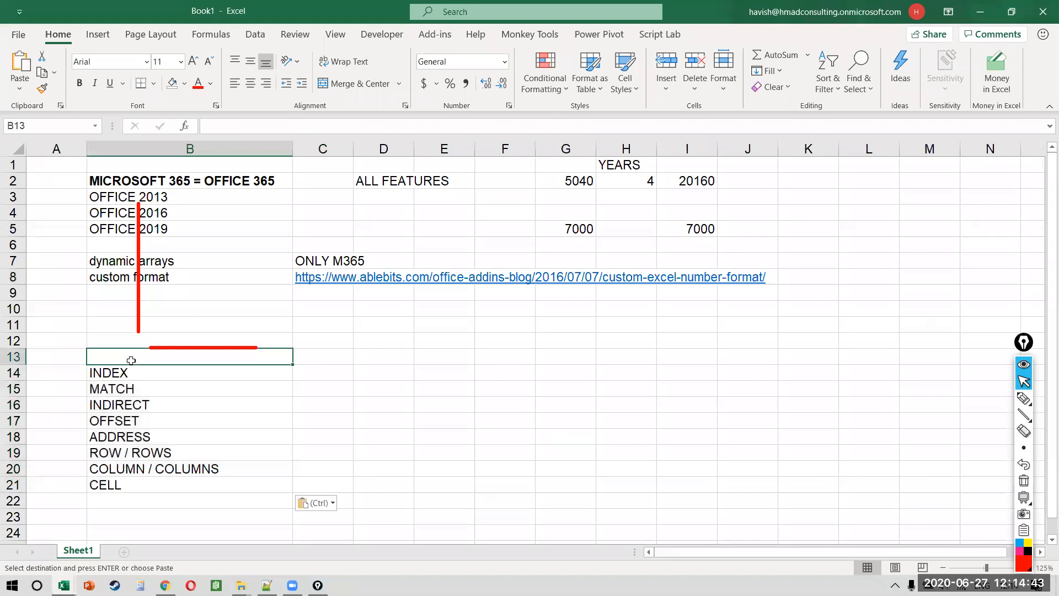
pyautogui.write('IMPORTANT FOR FIN MODELLIN')
pyautogui.press('Return')
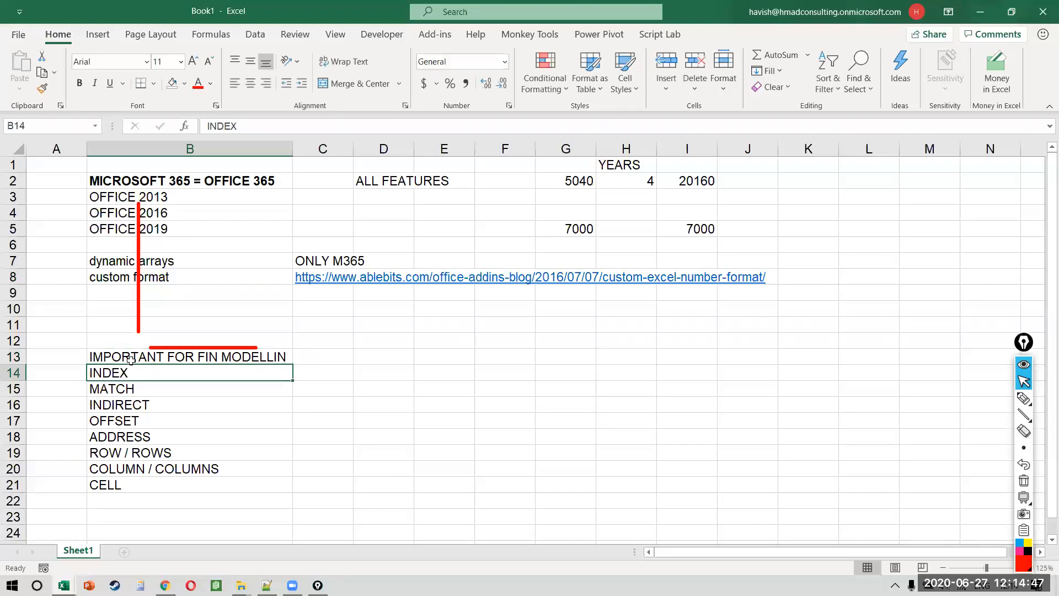
pyautogui.click(131, 361)
pyautogui.press('F2')
pyautogui.write('G')
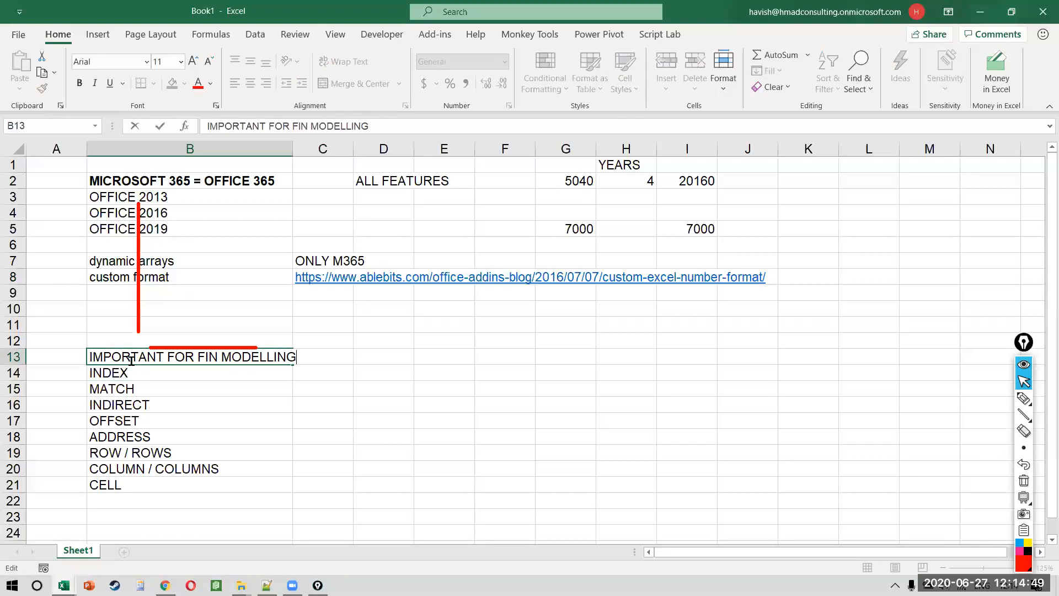
pyautogui.press('Return')
# Step: Save the workbook as NOTES on the Desktop
pyautogui.hotkey('ctrl', 's')
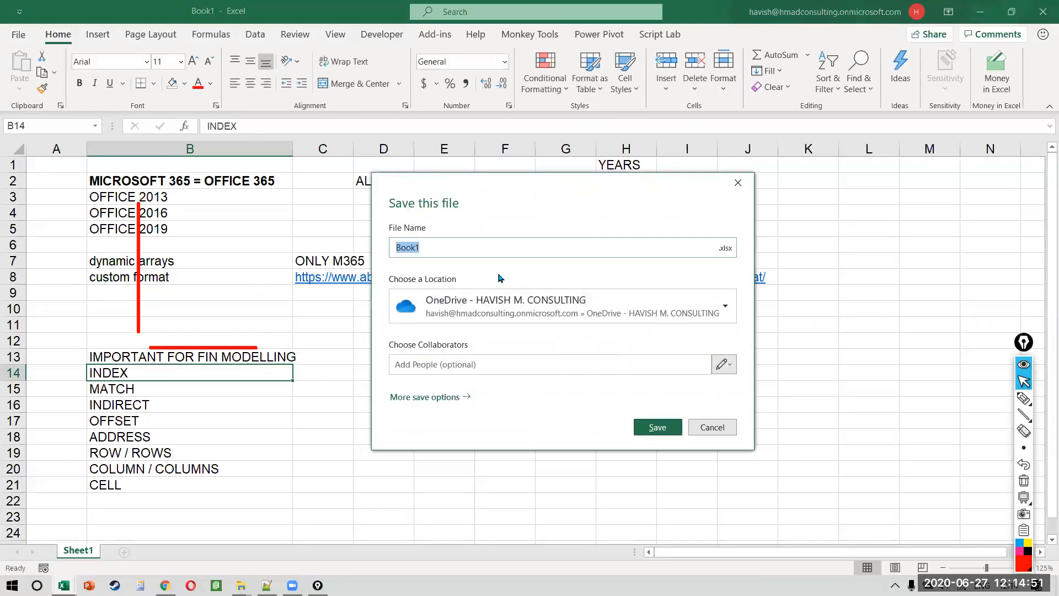
pyautogui.write('NOTES')
pyautogui.click(631, 303)
pyautogui.click(572, 410)
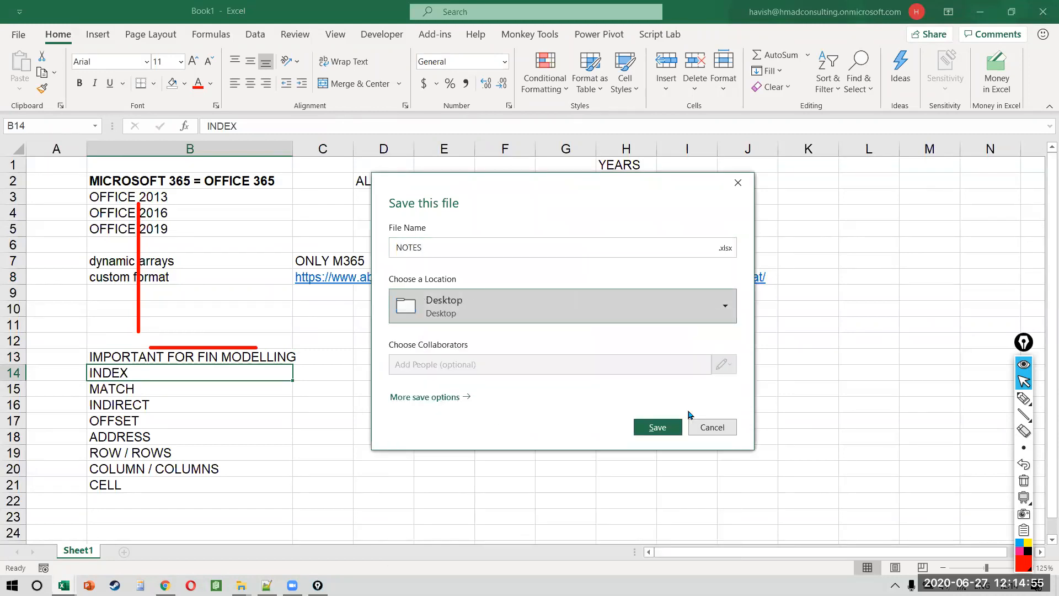
pyautogui.click(658, 426)
pyautogui.click(350, 404)
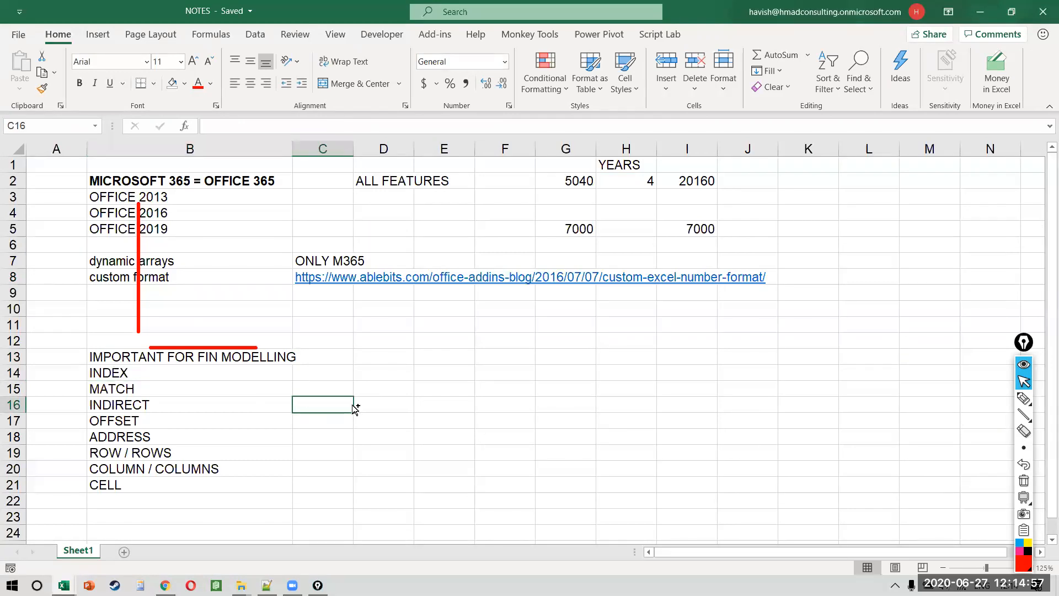
pyautogui.click(667, 314)
# Step: Close Book4 without saving and return to the FORMULAS AND FORMATTING workbook
pyautogui.hotkey('alt', 'Tab')
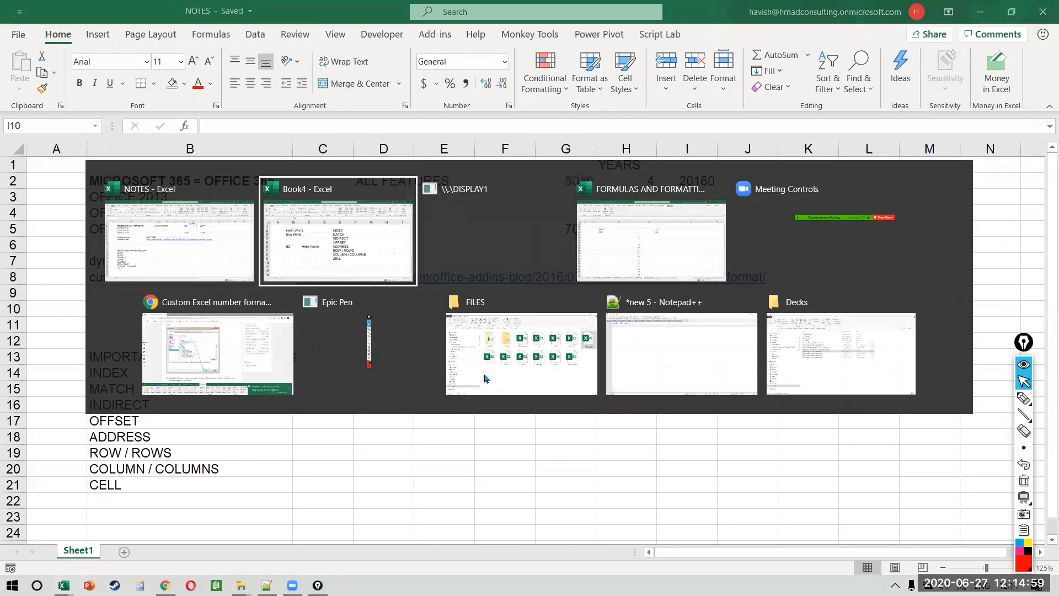
pyautogui.hotkey('alt', 'F4')
pyautogui.press('n')
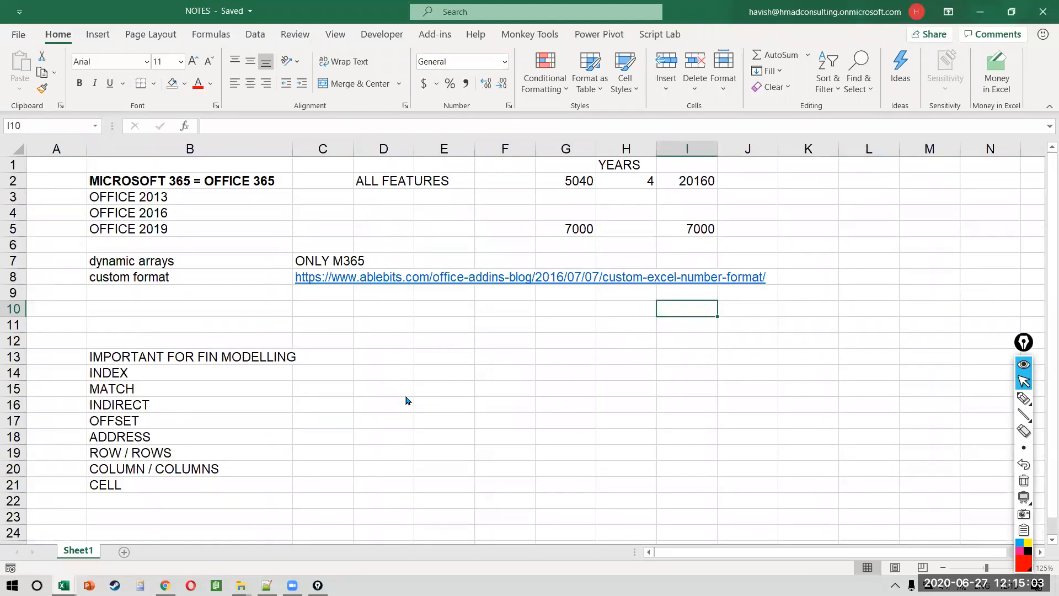
pyautogui.hotkey('alt', 'Tab')
pyautogui.hotkey('alt', 'Tab')
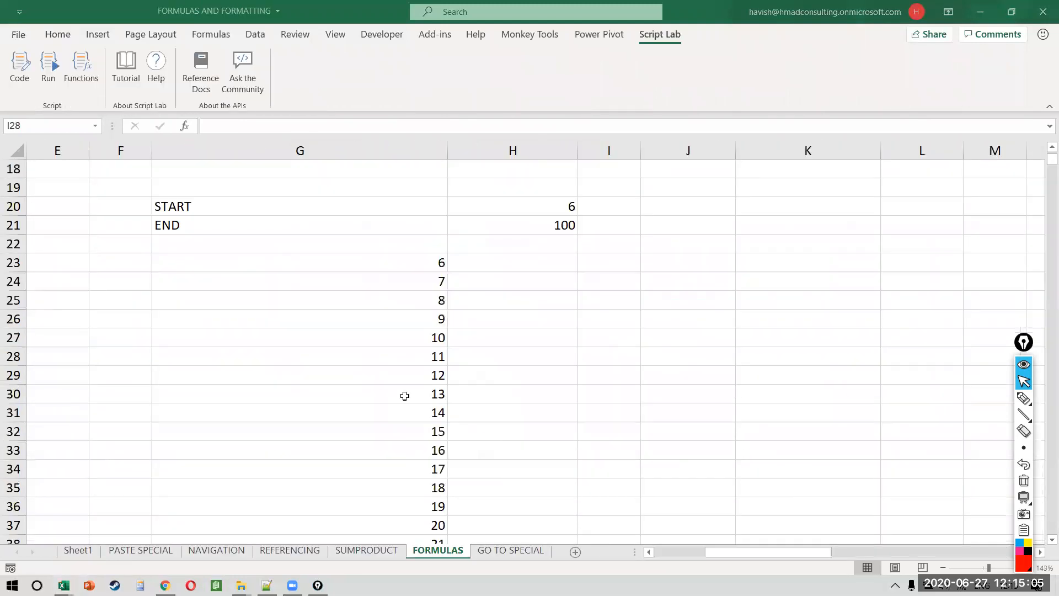
# Step: Go to P7 beside FIND SUM, eyeing the Sales values L3:L16, and begin a formula with =
pyautogui.hotkey('ctrl', 'Up')
pyautogui.hotkey('ctrl', 'Up')
pyautogui.hotkey('ctrl', 'Up')
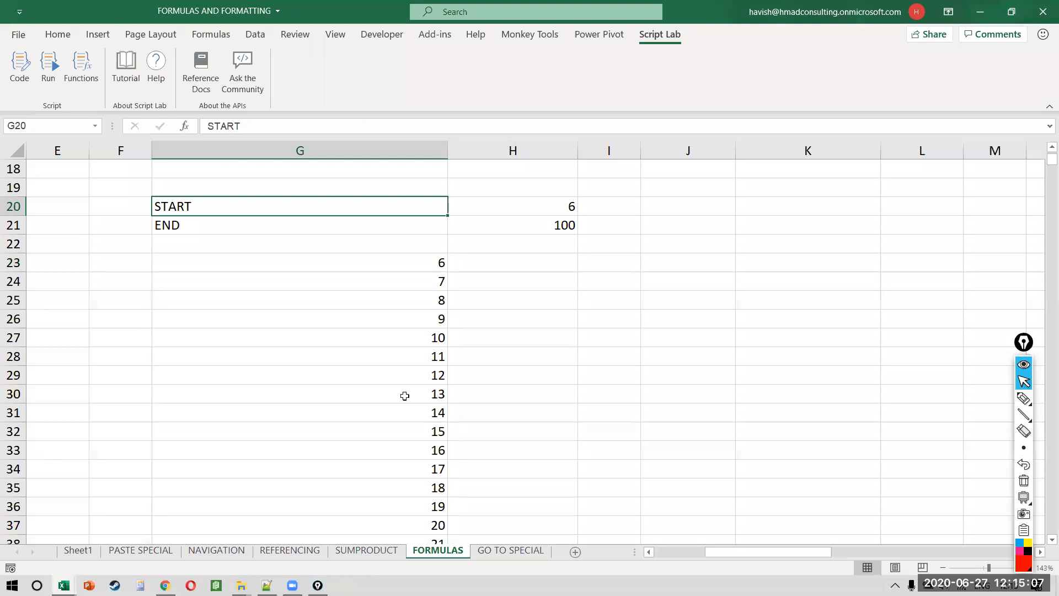
pyautogui.hotkey('ctrl', 'Up')
pyautogui.hotkey('ctrl', 'Up')
pyautogui.hotkey('ctrl', 'Up')
pyautogui.hotkey('ctrl', 'Up')
pyautogui.hscroll(5, 405, 396)
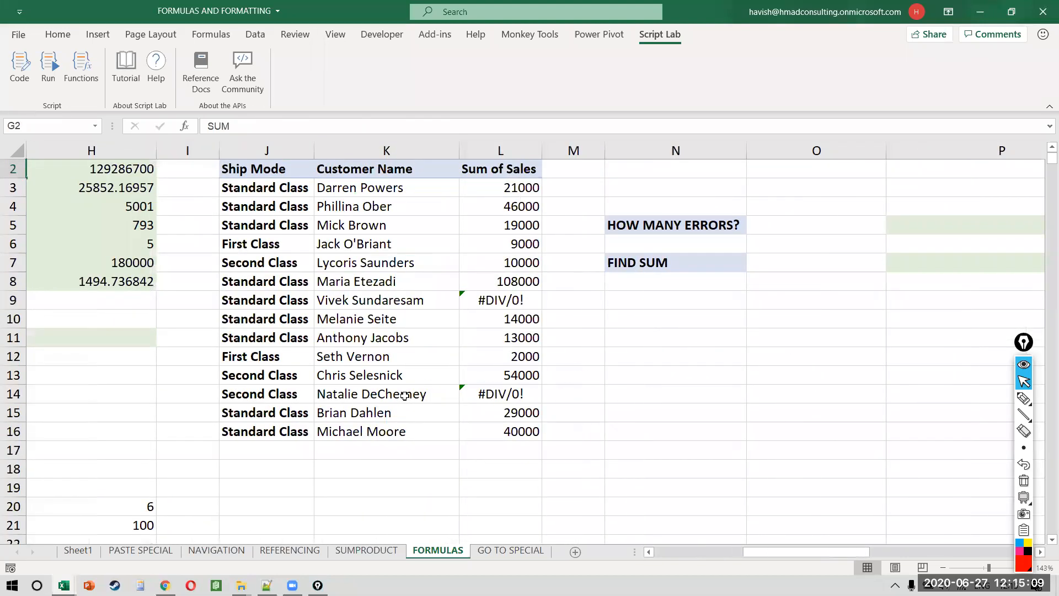
pyautogui.hscroll(1, 405, 395)
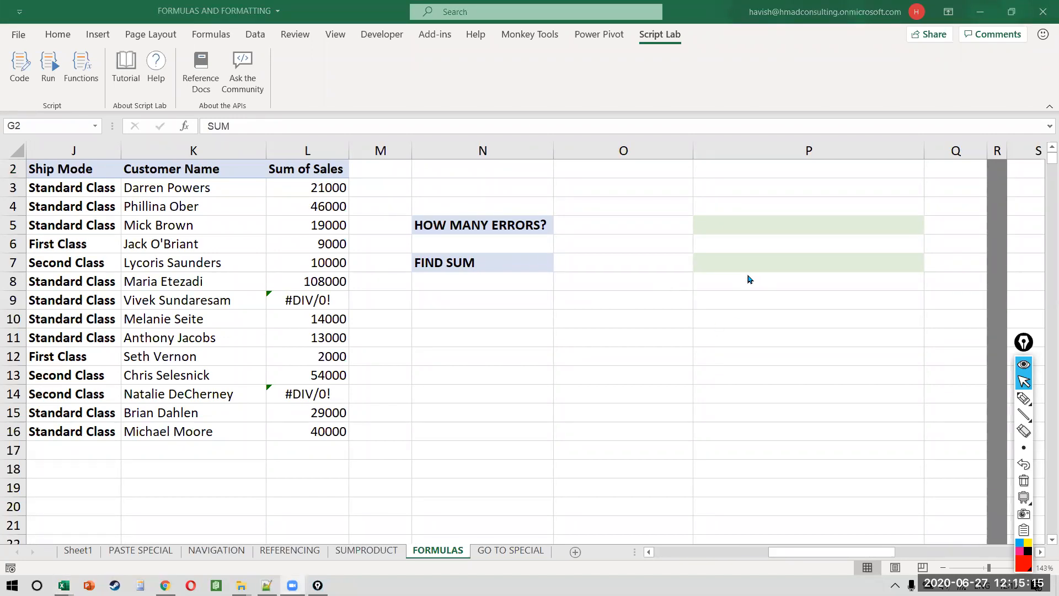
pyautogui.click(744, 259)
pyautogui.moveTo(323, 185); pyautogui.dragTo(335, 434)
pyautogui.click(820, 262)
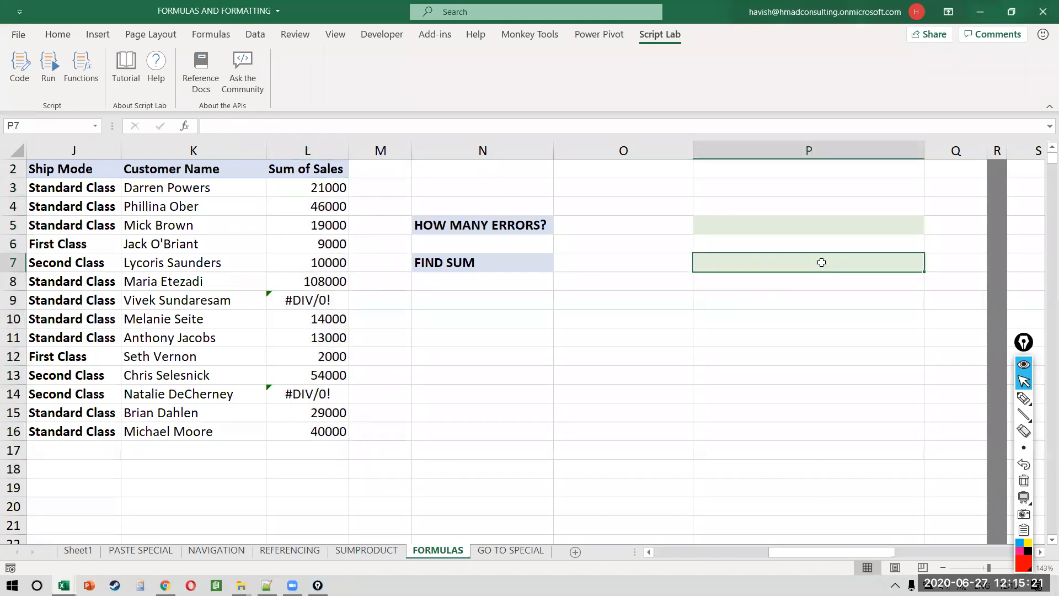
pyautogui.write('=')
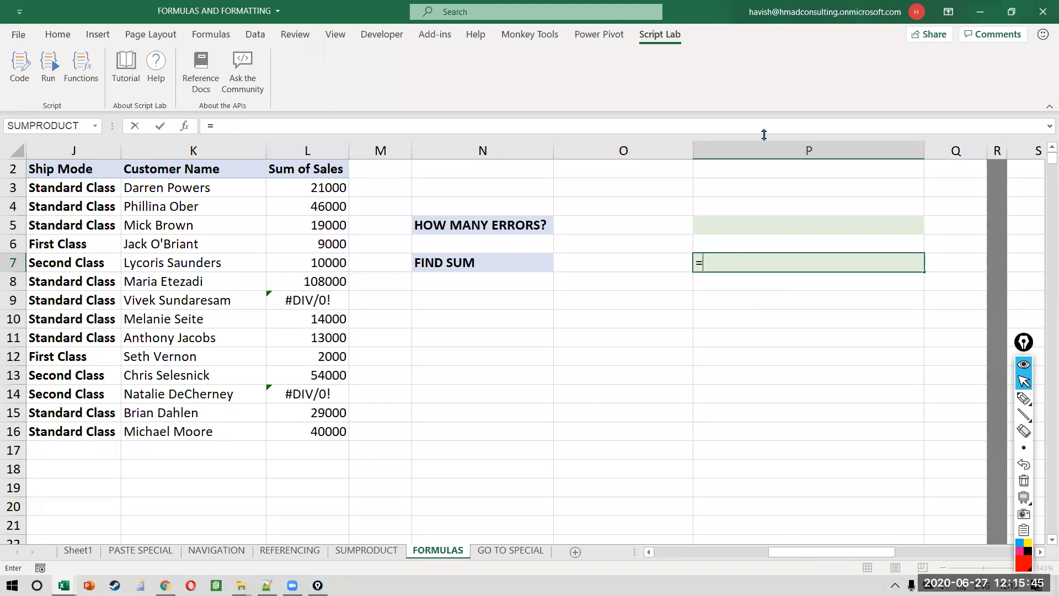
# Step: Enter =SUM(L3:L16) in P7, which returns #DIV/0!
pyautogui.write('SUM(')
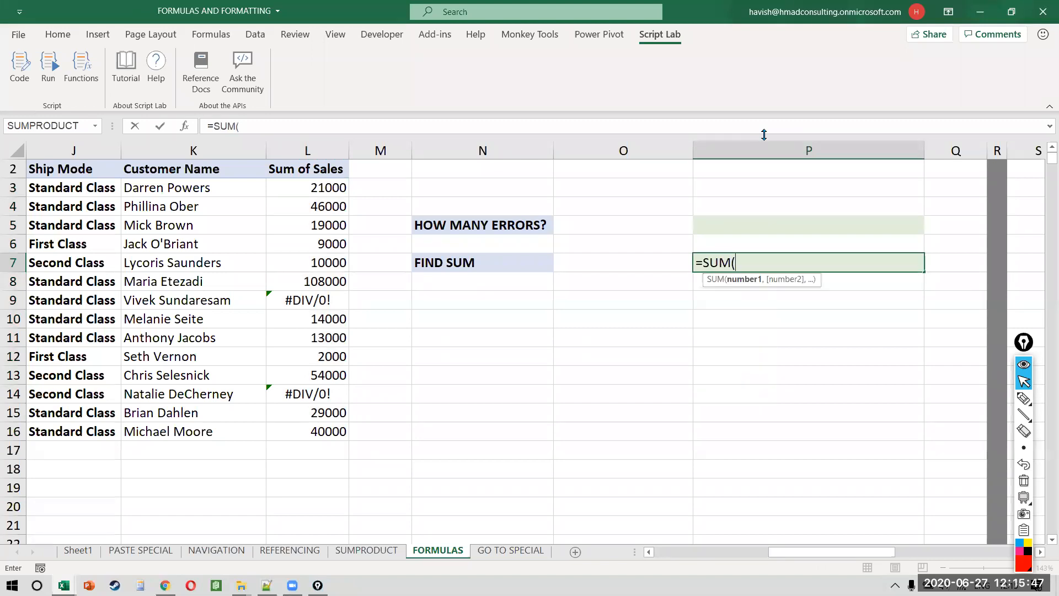
pyautogui.moveTo(303, 191); pyautogui.dragTo(325, 431)
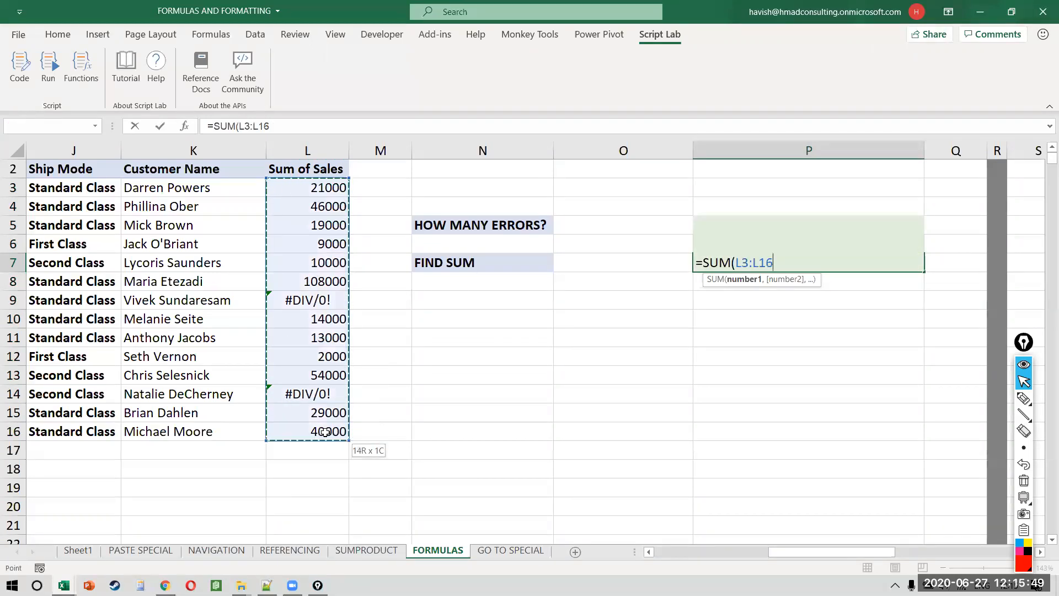
pyautogui.press('Return')
# Step: Edit P7 to delete the L3:L16 range and closing bracket, leaving =SUM(
pyautogui.press('Up')
pyautogui.press('F2')
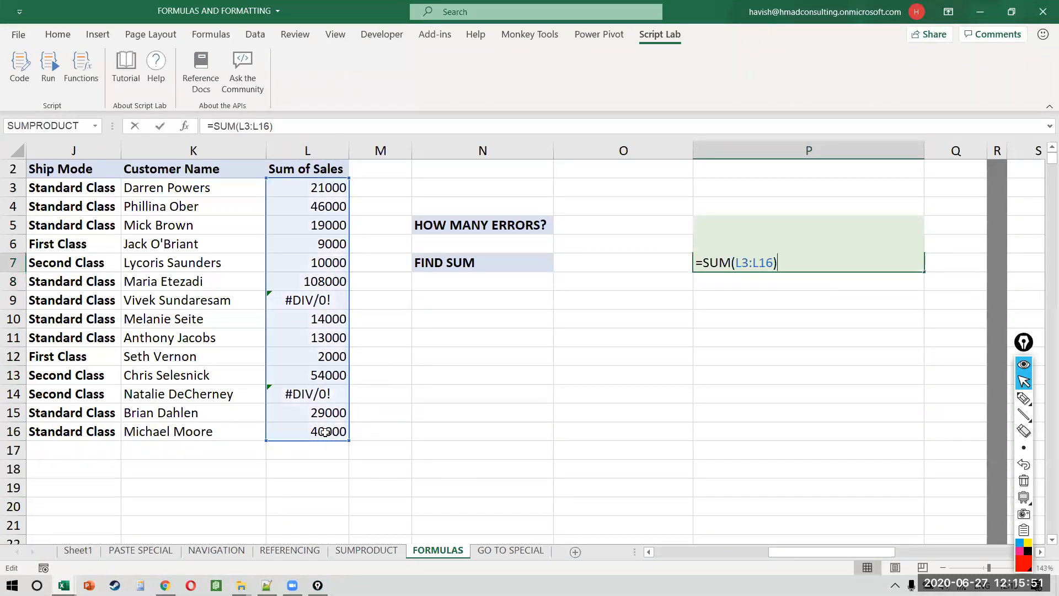
pyautogui.press('Left')
pyautogui.hotkey('shift', 'Left')
pyautogui.hotkey('shift', 'Left')
pyautogui.hotkey('shift', 'Left')
pyautogui.hotkey('shift', 'Left')
pyautogui.hotkey('shift', 'Left')
pyautogui.hotkey('shift', 'Left')
pyautogui.press('BackSpace')
pyautogui.hotkey('shift', 'Right')
pyautogui.press('Delete')
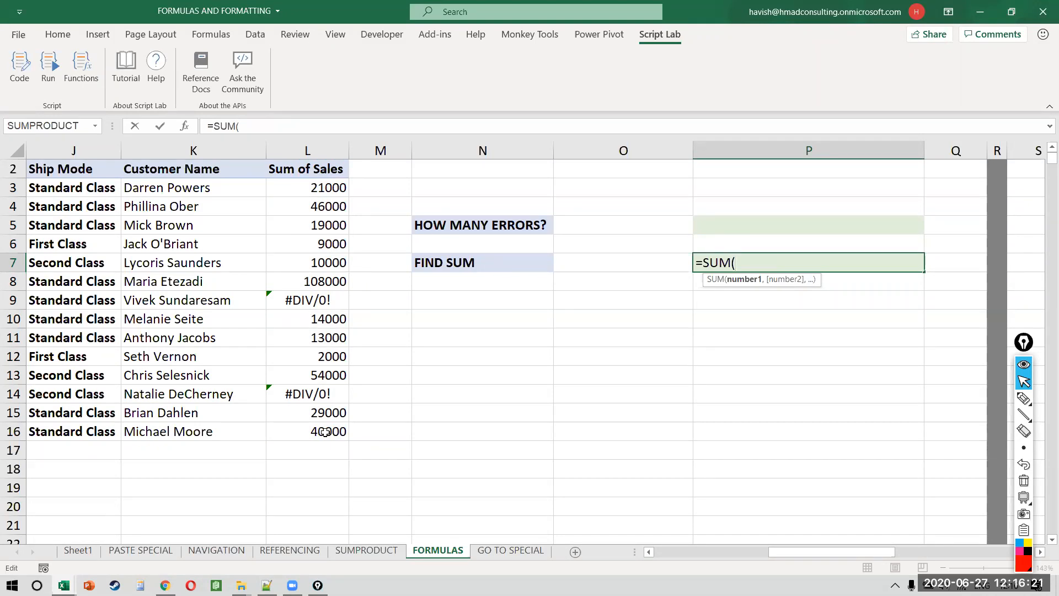
# Step: Restart P7 as =AGGREGATE( with function number 9 (SUM)
pyautogui.press('Escape')
pyautogui.write('=AGGREGATE(')
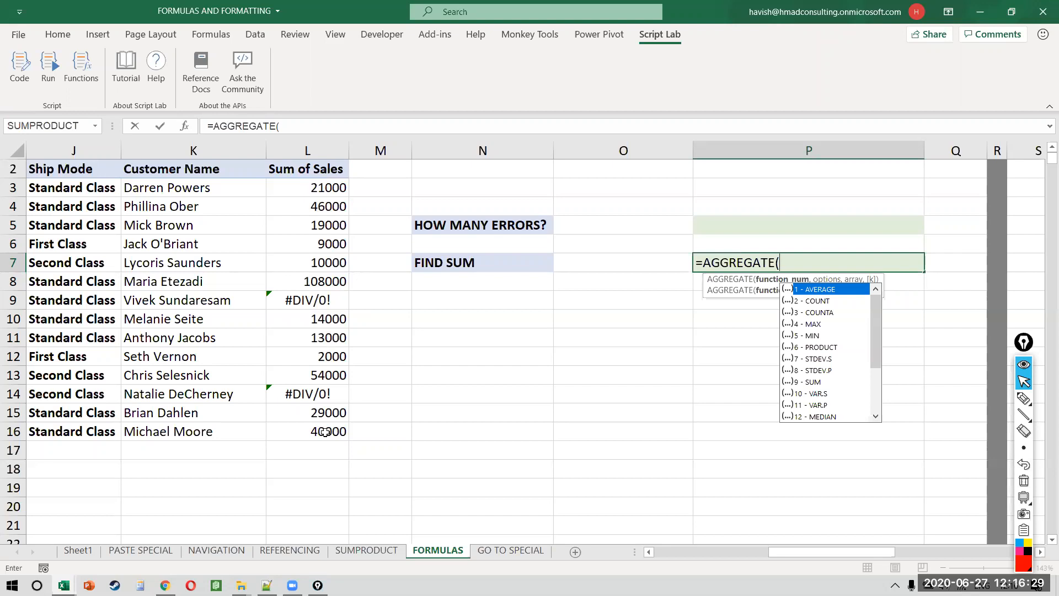
pyautogui.click(827, 382)
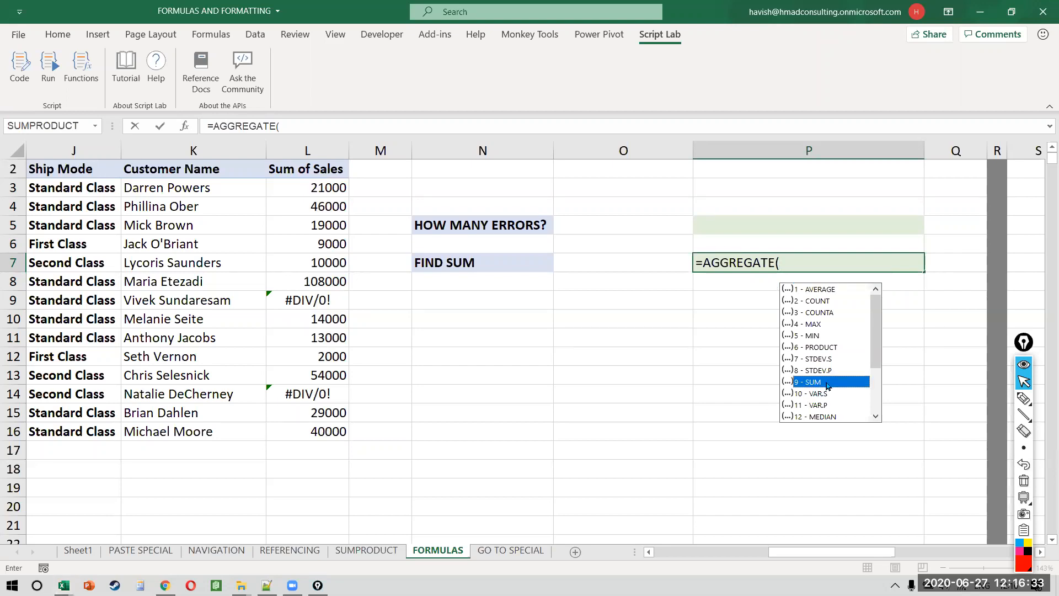
pyautogui.doubleClick(827, 383)
pyautogui.write(',')
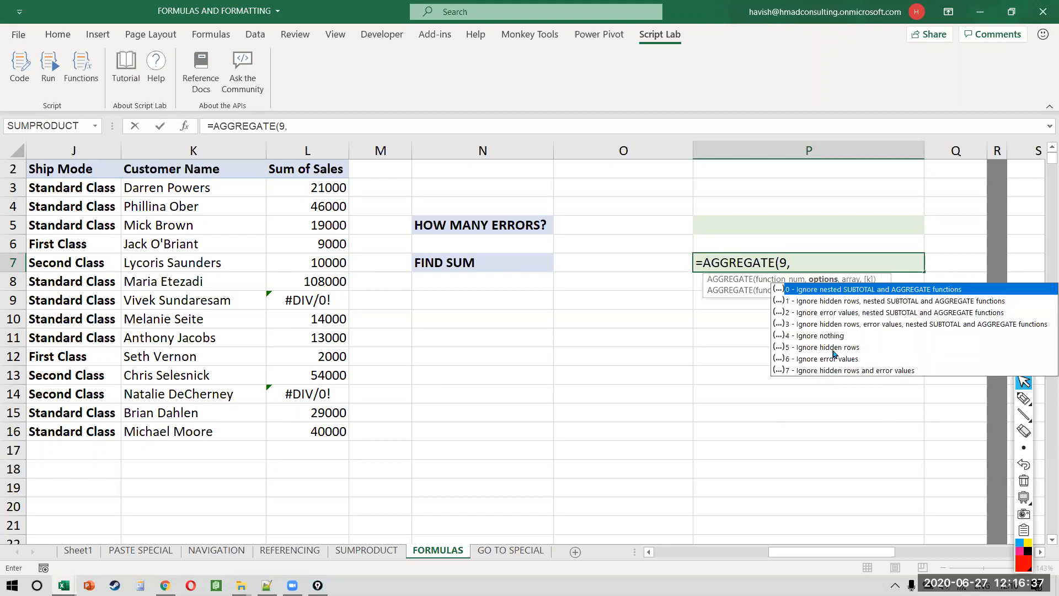
# Step: Add option 6 to ignore error values and range L3:L16, committing the total 365000
pyautogui.click(830, 362)
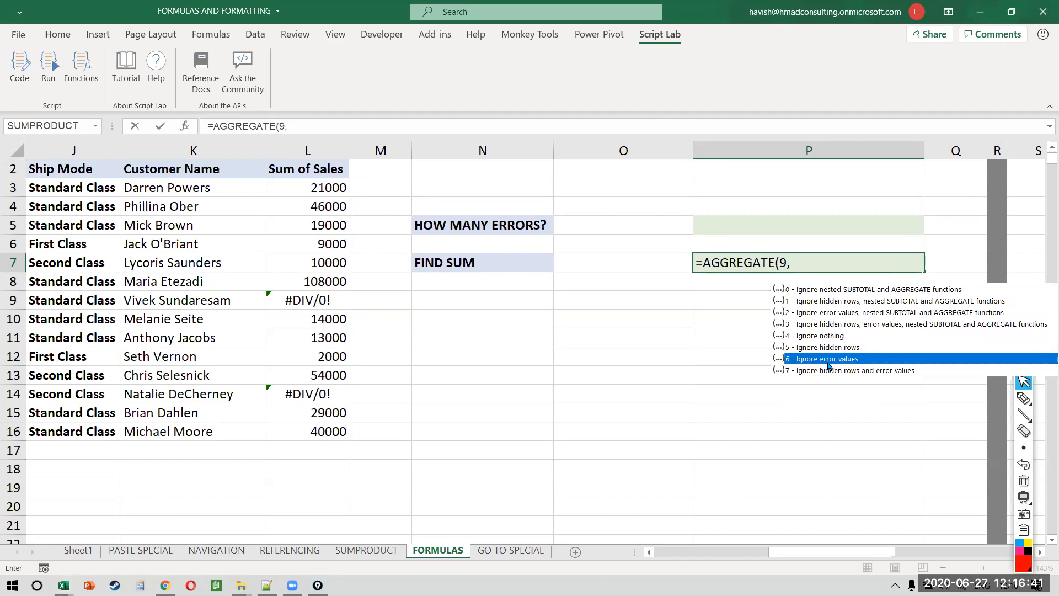
pyautogui.doubleClick(827, 360)
pyautogui.write(',')
pyautogui.moveTo(281, 188); pyautogui.dragTo(323, 428)
pyautogui.press('Return')
pyautogui.press('Up')
pyautogui.press('F2')
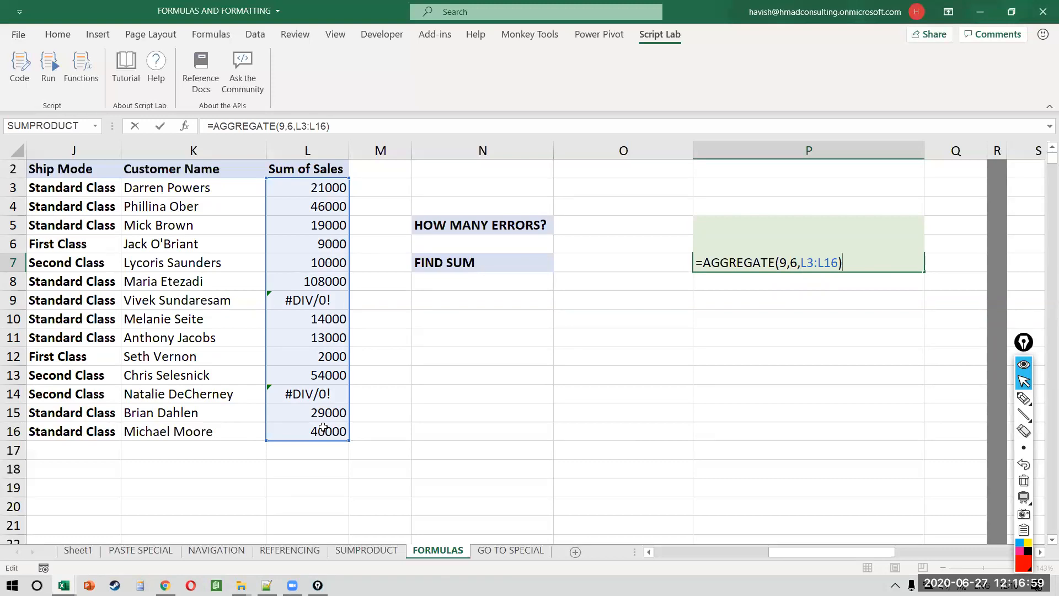
pyautogui.hotkey('ctrl', 'Return')
# Step: Review P7's AGGREGATE(9,6,L3:L16) arguments, retyping the 6 option, and recommit it unchanged
pyautogui.press('Left')
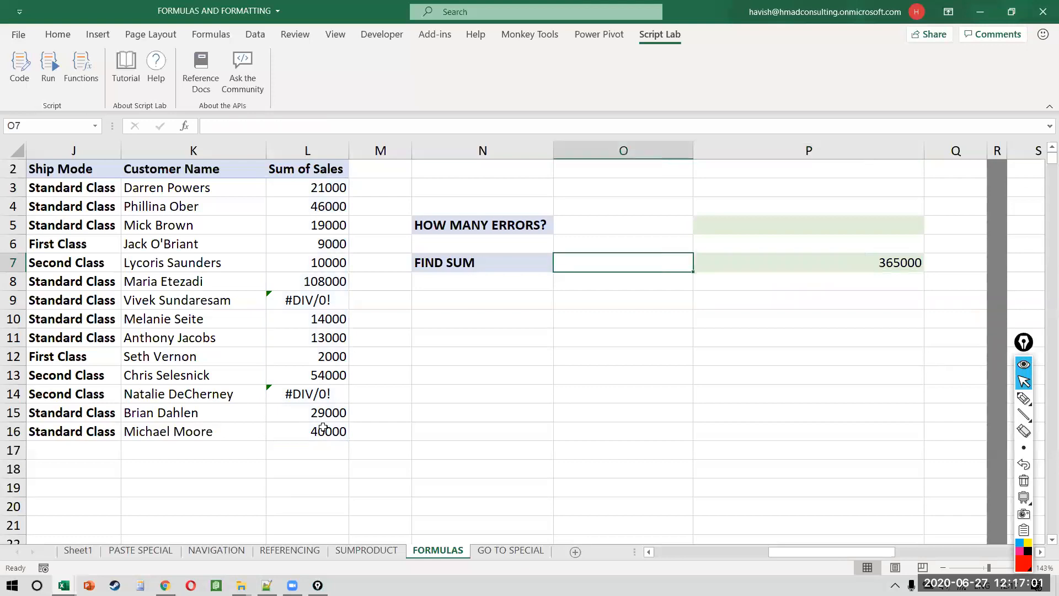
pyautogui.press('Left')
pyautogui.press('Left')
pyautogui.press('Up')
pyautogui.press('Up')
pyautogui.press('Right')
pyautogui.press('Right')
pyautogui.press('Down')
pyautogui.press('Down')
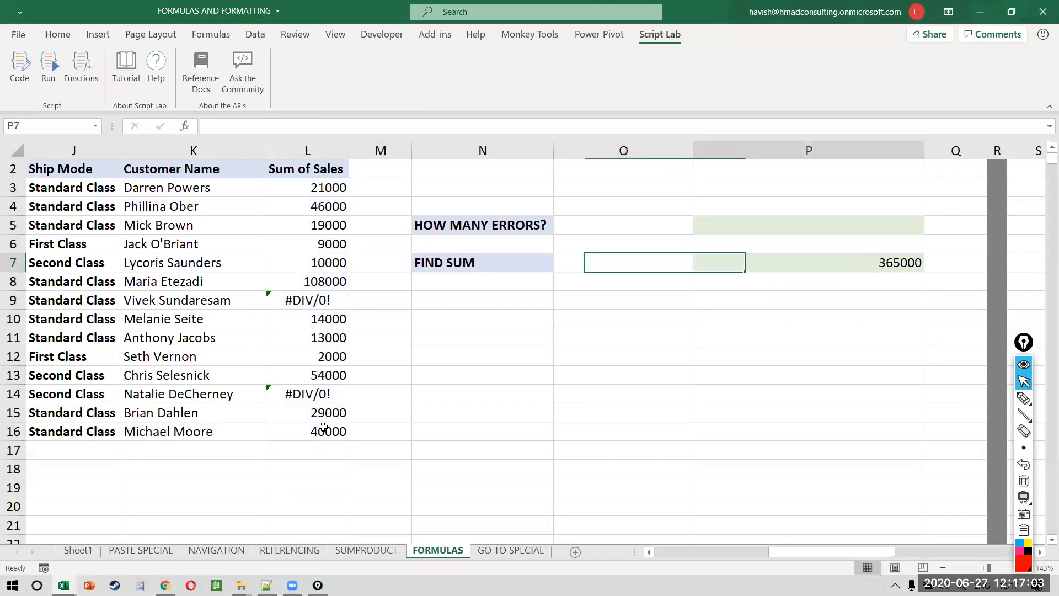
pyautogui.press('Right')
pyautogui.press('F2')
pyautogui.press('Left')
pyautogui.press('Left')
pyautogui.press('Left')
pyautogui.press('Left')
pyautogui.press('Left')
pyautogui.press('Left')
pyautogui.press('Down')
pyautogui.press('Down')
pyautogui.press('Down')
pyautogui.press('Down')
pyautogui.press('Down')
pyautogui.press('Down')
pyautogui.press('Down')
pyautogui.press('Down')
pyautogui.press('Down')
pyautogui.press('Up')
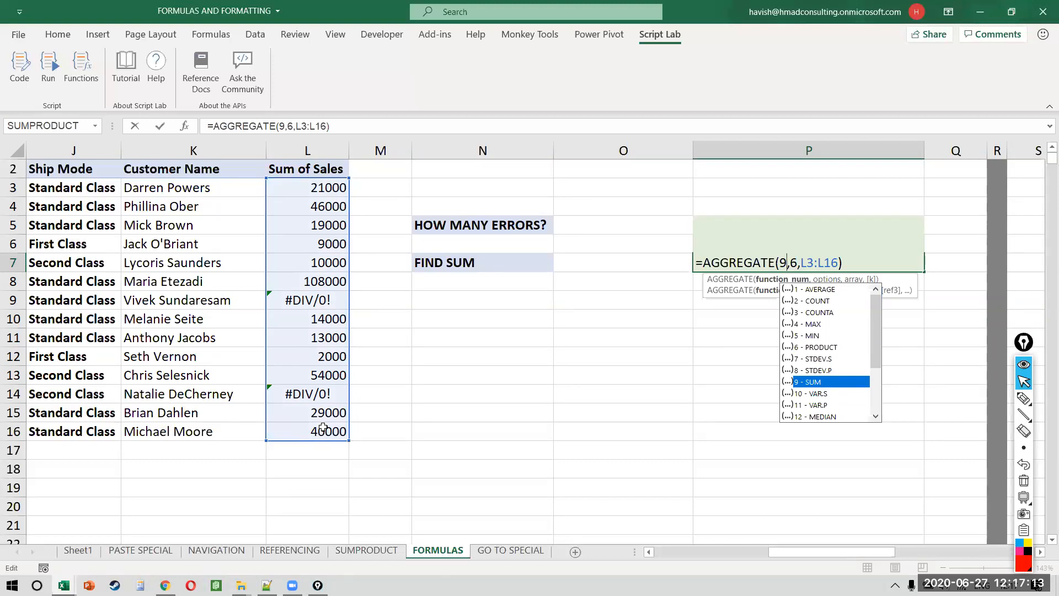
pyautogui.press('Right')
pyautogui.hotkey('shift', 'Right')
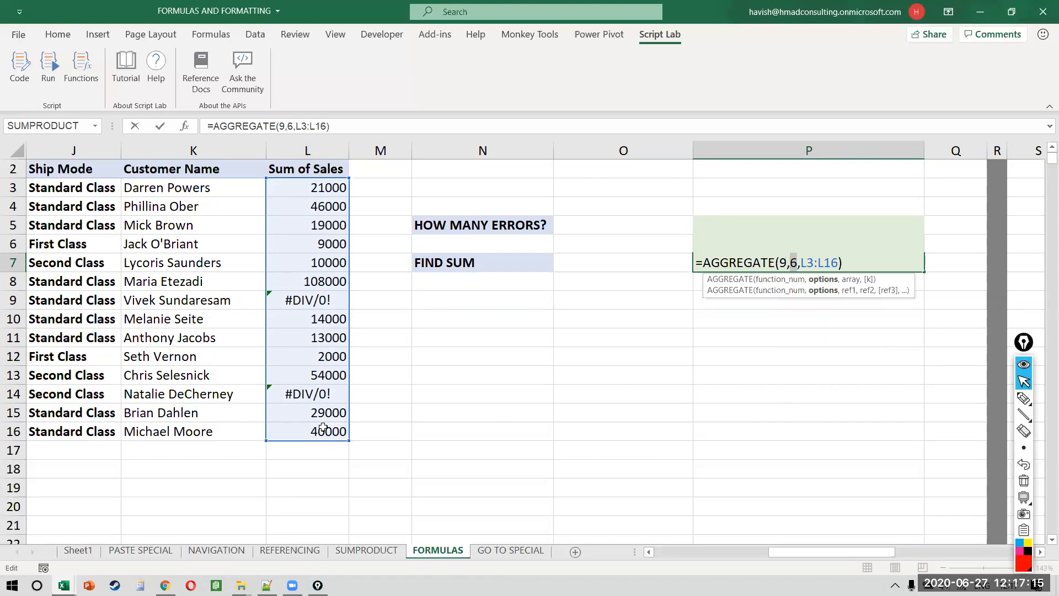
pyautogui.press('BackSpace')
pyautogui.write('6')
pyautogui.press('Down')
pyautogui.press('Down')
pyautogui.press('Down')
pyautogui.press('Down')
pyautogui.press('Down')
pyautogui.press('Down')
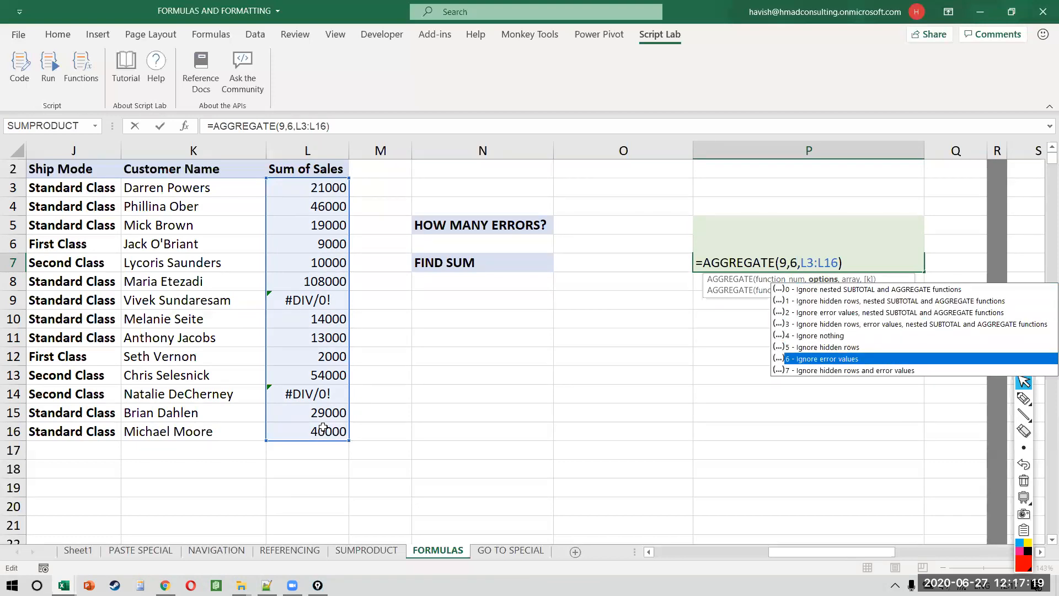
pyautogui.press('Return')
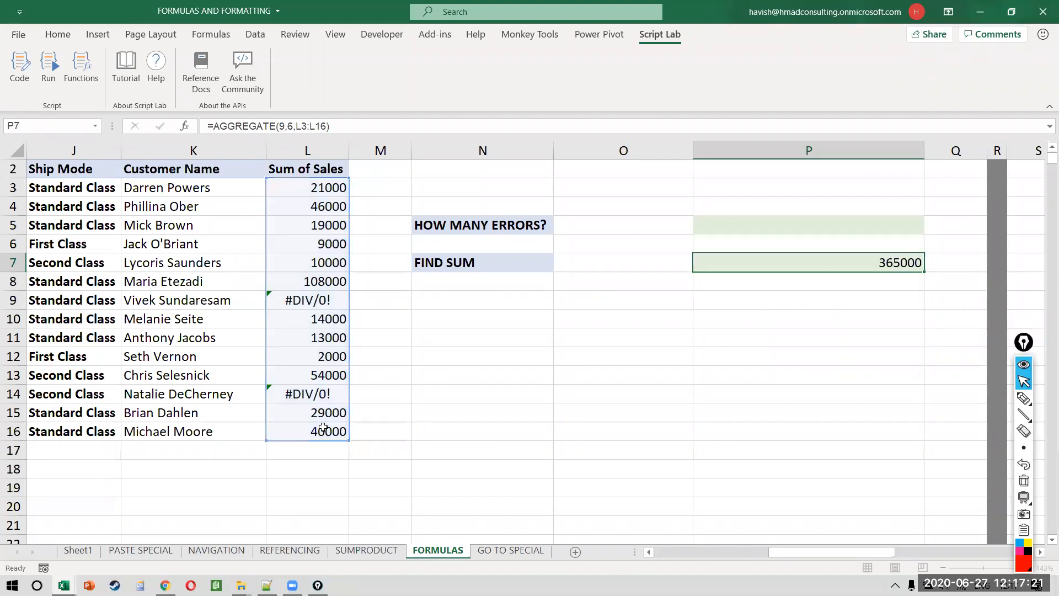
# Step: Move the HOW MANY ERRORS? block from N5:P5 down to N10:P10
pyautogui.press('Left')
pyautogui.press('Left')
pyautogui.press('Up')
pyautogui.press('Up')
pyautogui.press('Up')
pyautogui.hotkey('shift', 'Right')
pyautogui.hotkey('shift', 'Right')
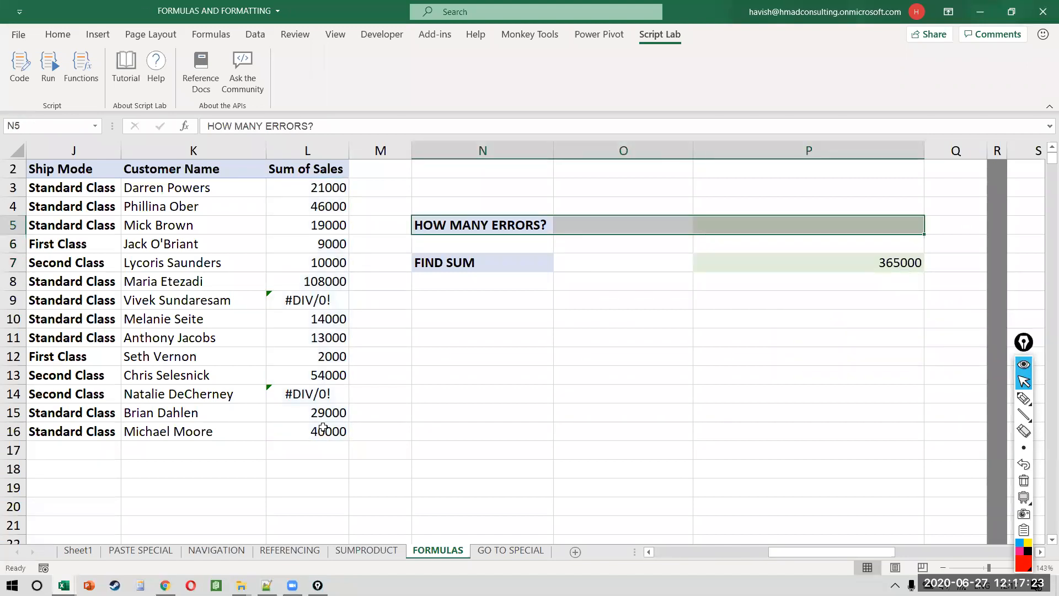
pyautogui.hotkey('ctrl', 'c')
pyautogui.press('Down')
pyautogui.press('Down')
pyautogui.press('Down')
pyautogui.press('Down')
pyautogui.press('Down')
pyautogui.hotkey('ctrl', 'v')
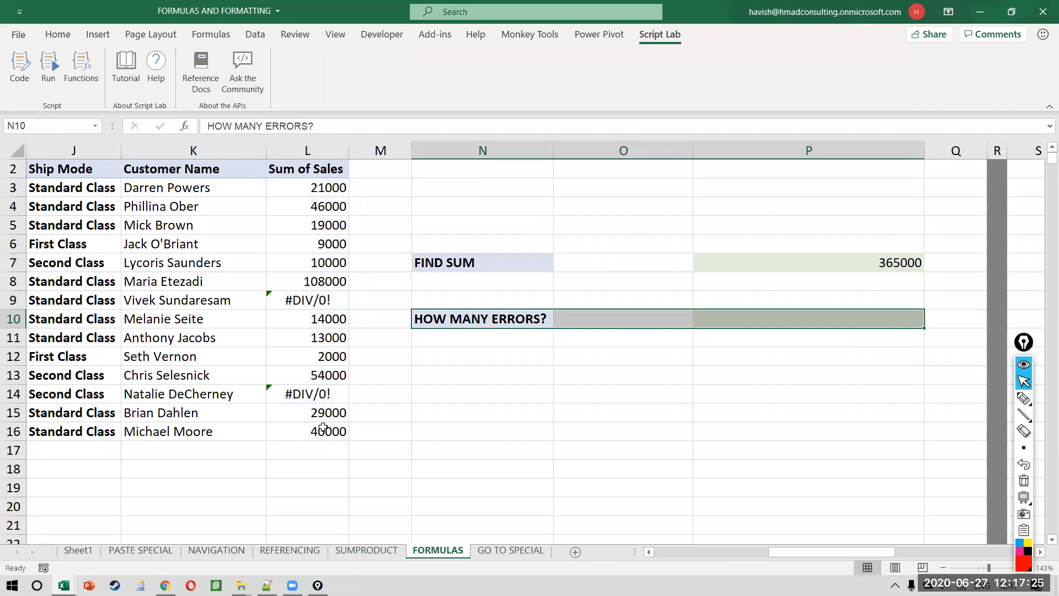
# Step: Replace the 13000 value in L11 with the invalid formula =SGD, producing #NAME?
pyautogui.click(710, 318)
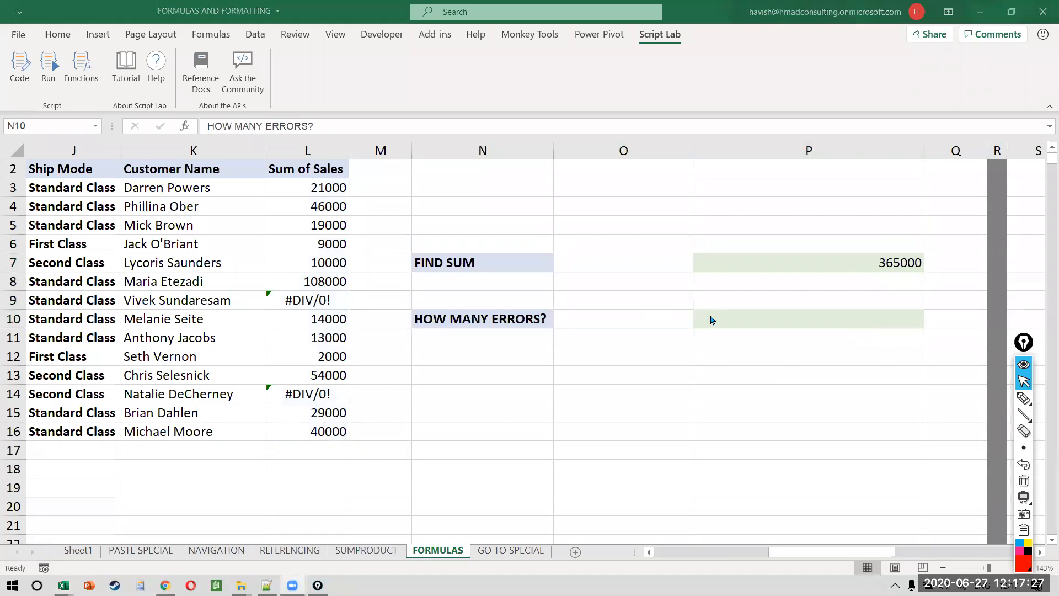
pyautogui.click(700, 323)
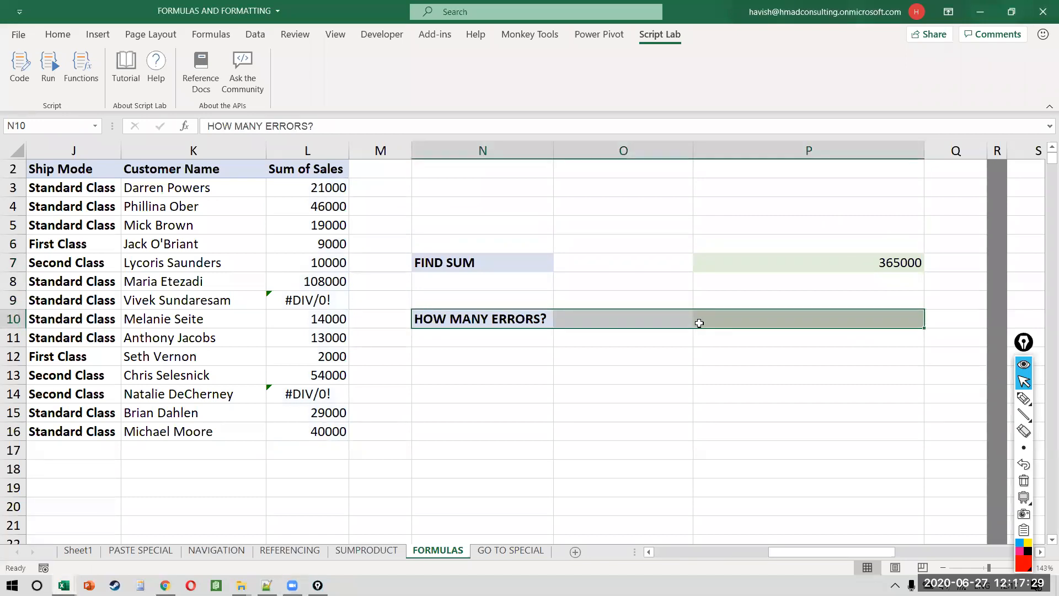
pyautogui.scroll(-3, 700, 323)
pyautogui.scroll(1, 699, 323)
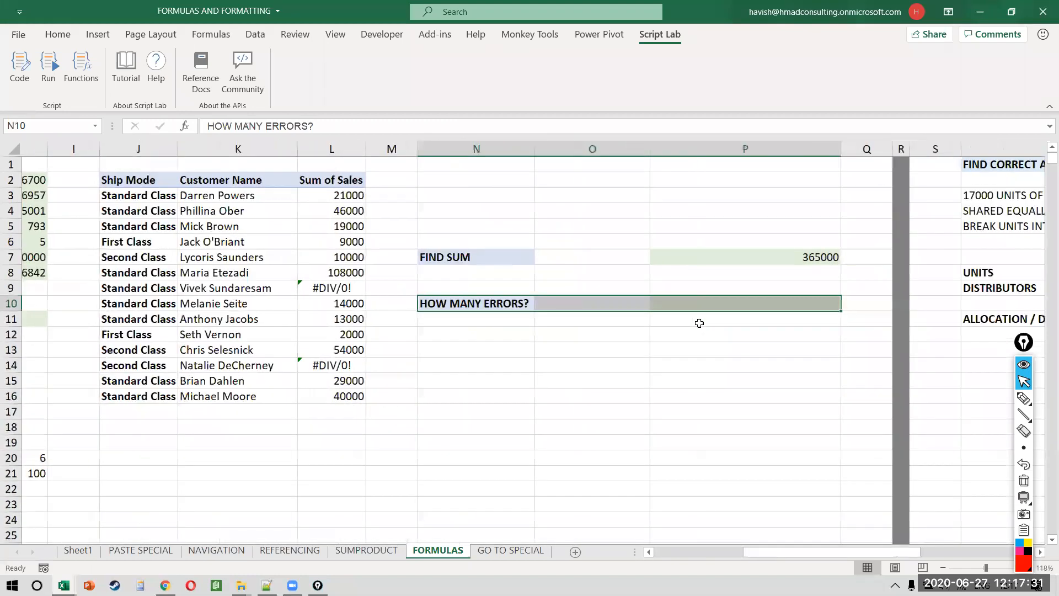
pyautogui.hscroll(1, 699, 323)
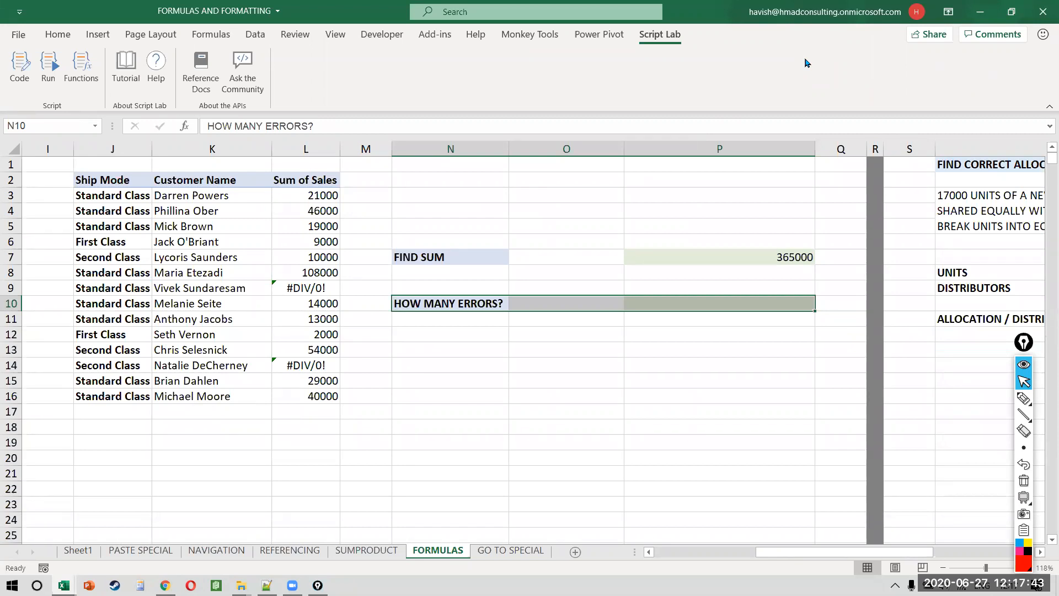
pyautogui.click(295, 313)
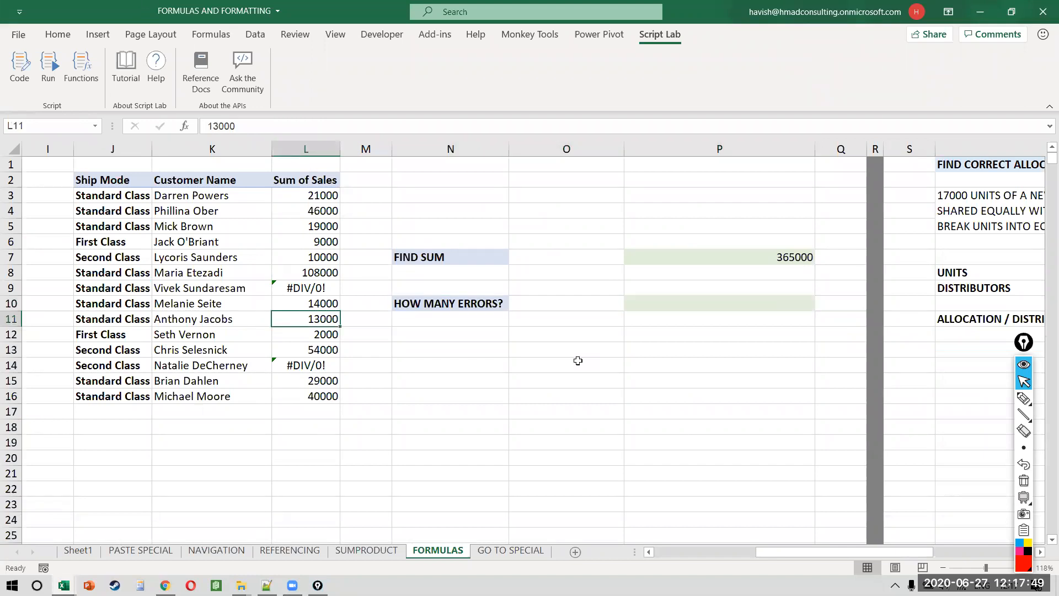
pyautogui.write('=SGD')
pyautogui.press('Return')
# Step: Recalculate P7's AGGREGATE so it totals 352000, still skipping both errors
pyautogui.press('Up')
pyautogui.press('Right')
pyautogui.press('Up')
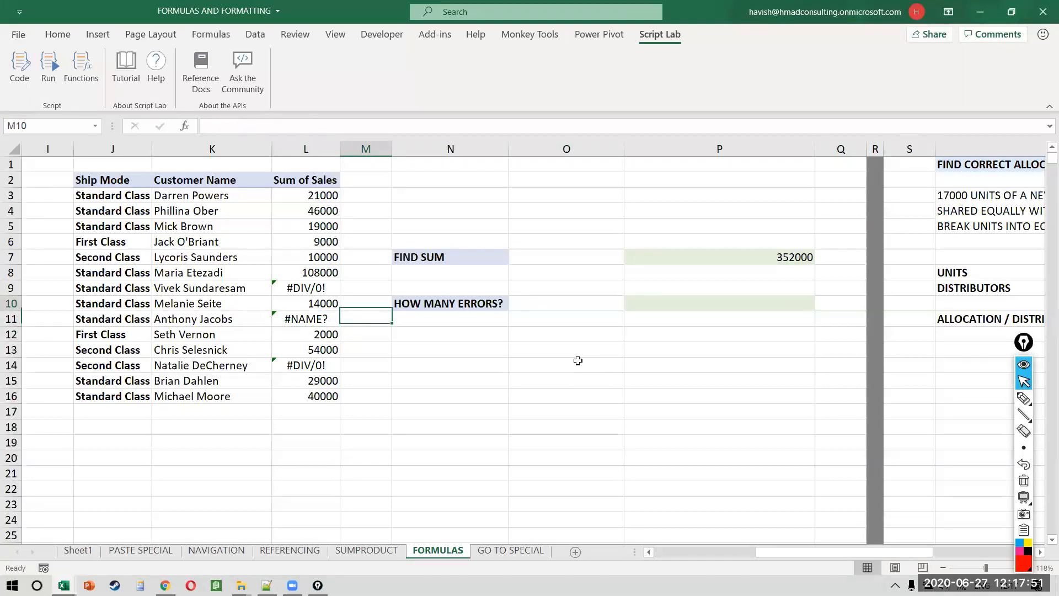
pyautogui.press('Right')
pyautogui.press('Right')
pyautogui.press('Right')
pyautogui.press('Up')
pyautogui.press('Up')
pyautogui.press('Up')
pyautogui.press('F2')
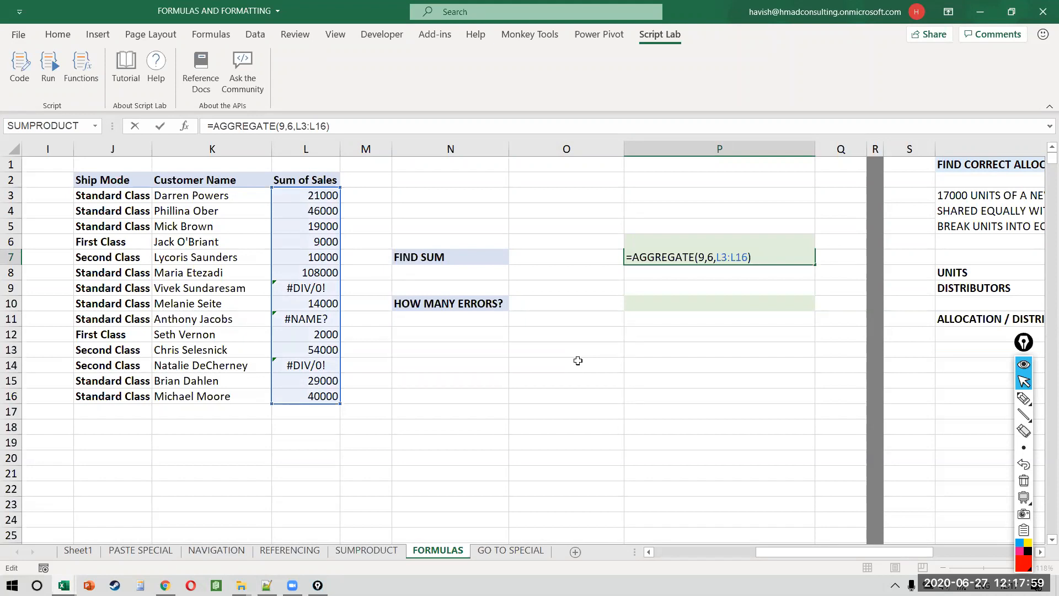
pyautogui.press('Return')
pyautogui.press('Down')
pyautogui.press('Down')
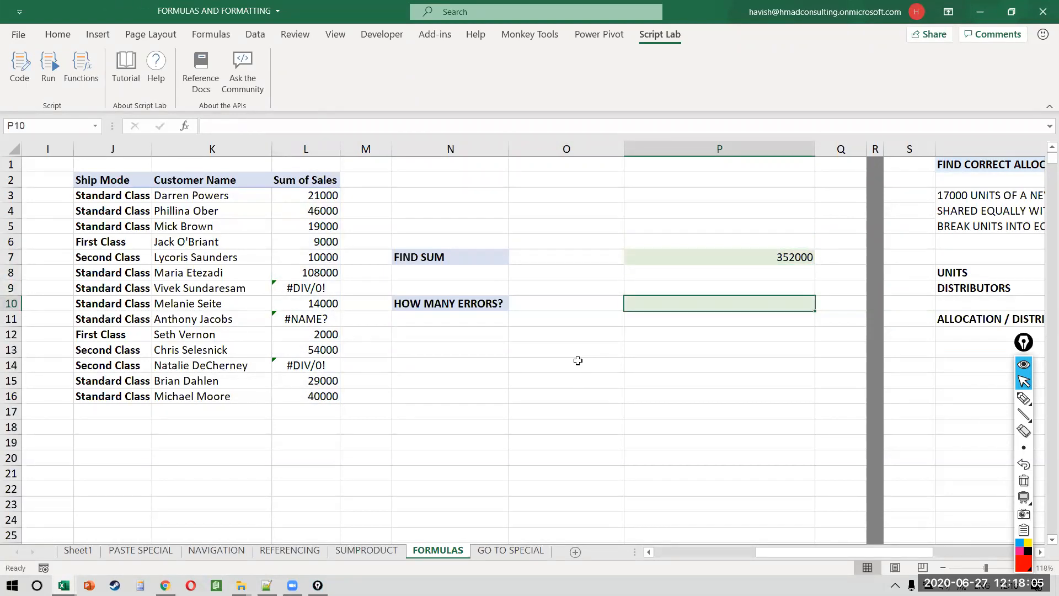
# Step: Try entering =IF(IFERROR(L3:L16,1,0))) in P10
pyautogui.write('=I')
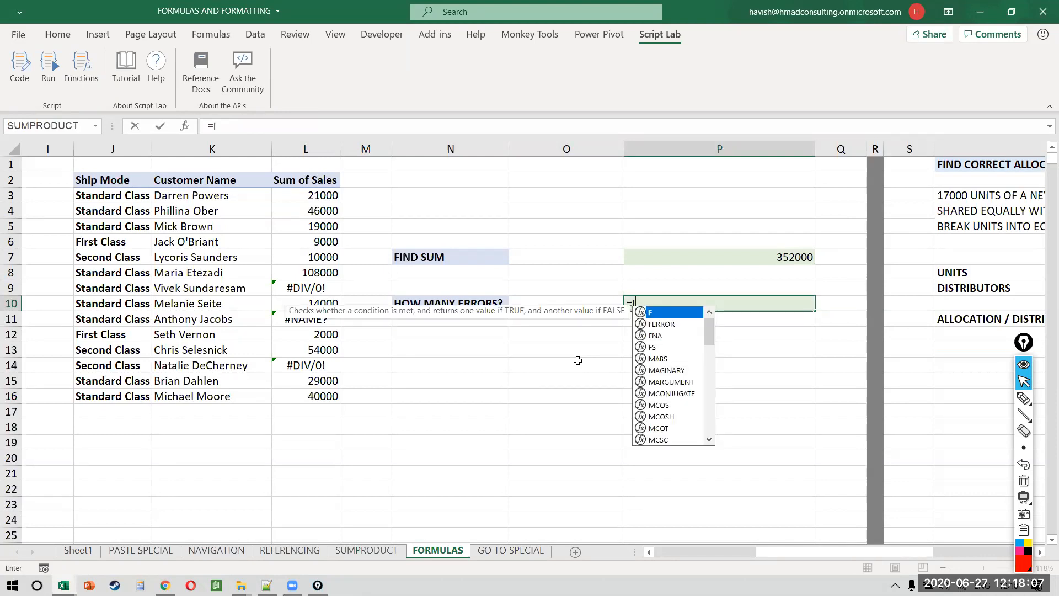
pyautogui.write('F(IF(')
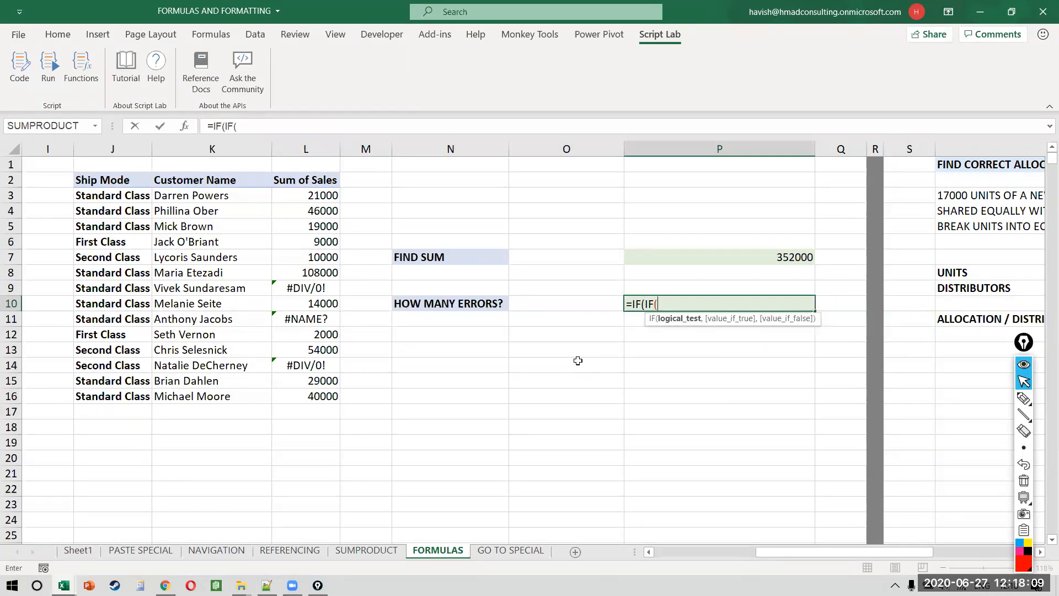
pyautogui.press('Tab')
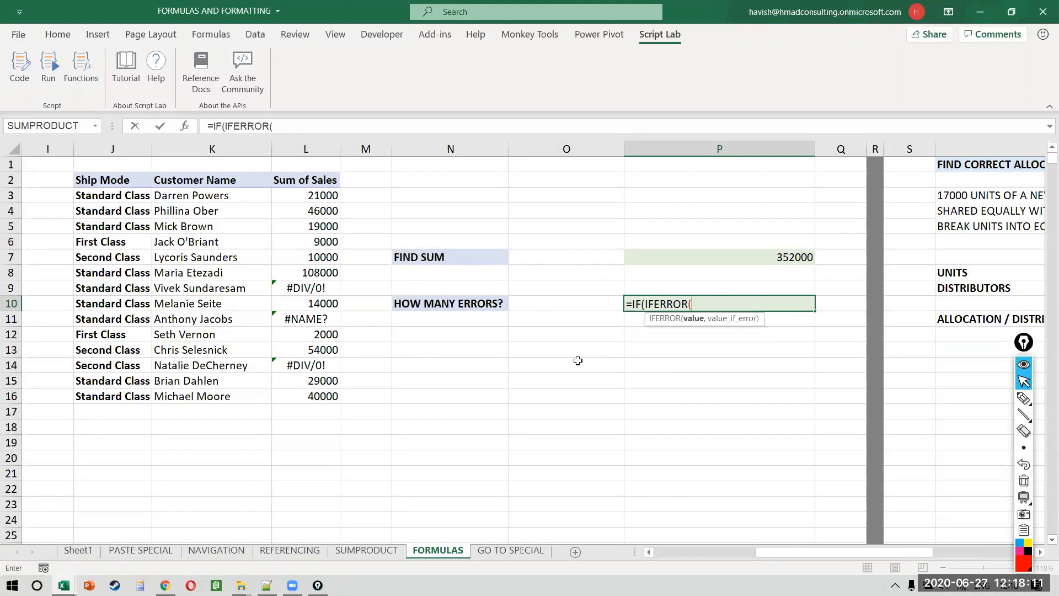
pyautogui.press('Left')
pyautogui.press('Left')
pyautogui.press('Left')
pyautogui.press('Left')
pyautogui.press('Up')
pyautogui.press('Up')
pyautogui.press('Up')
pyautogui.press('Up')
pyautogui.press('Up')
pyautogui.press('Up')
pyautogui.press('Up')
pyautogui.hotkey('ctrl', 'shift', 'Down')
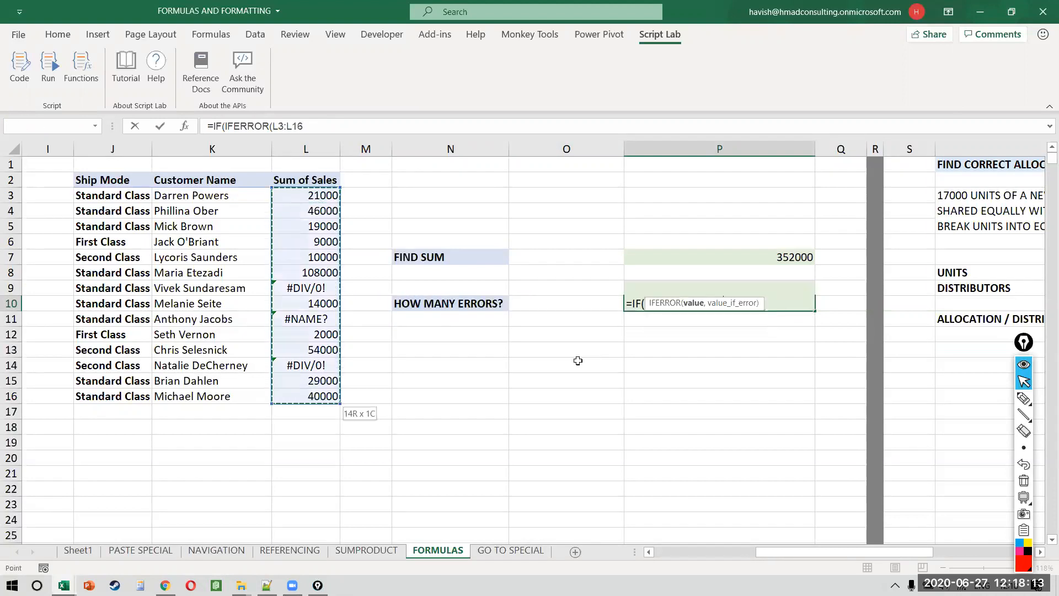
pyautogui.write(',1,0))')
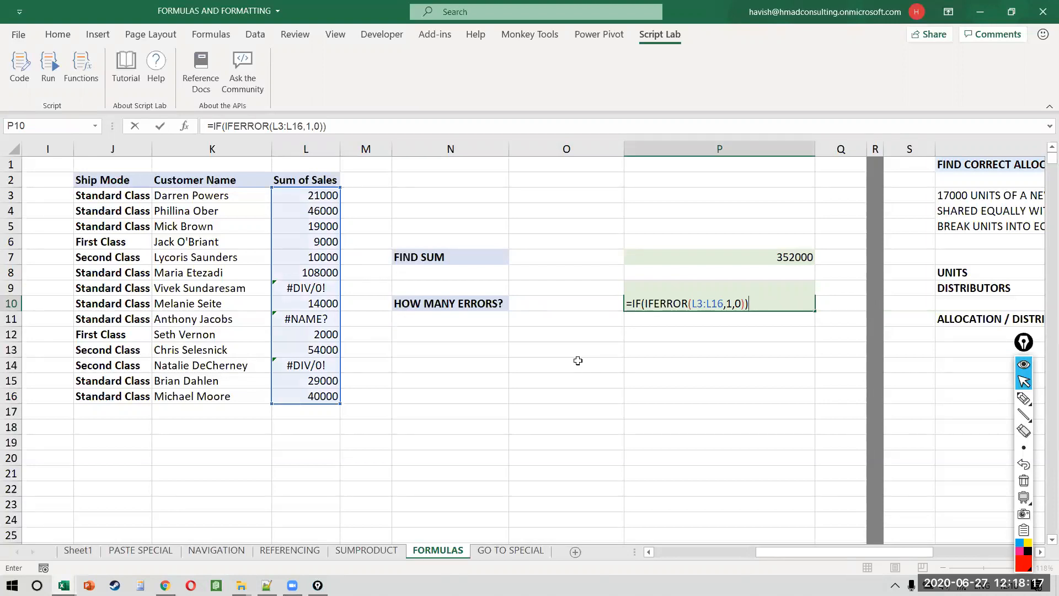
pyautogui.press('Return')
pyautogui.press('Return')
# Step: Adjust the parentheses around L3:L16 in the IF/IFERROR formula and retry it
pyautogui.press('Left')
pyautogui.press('Left')
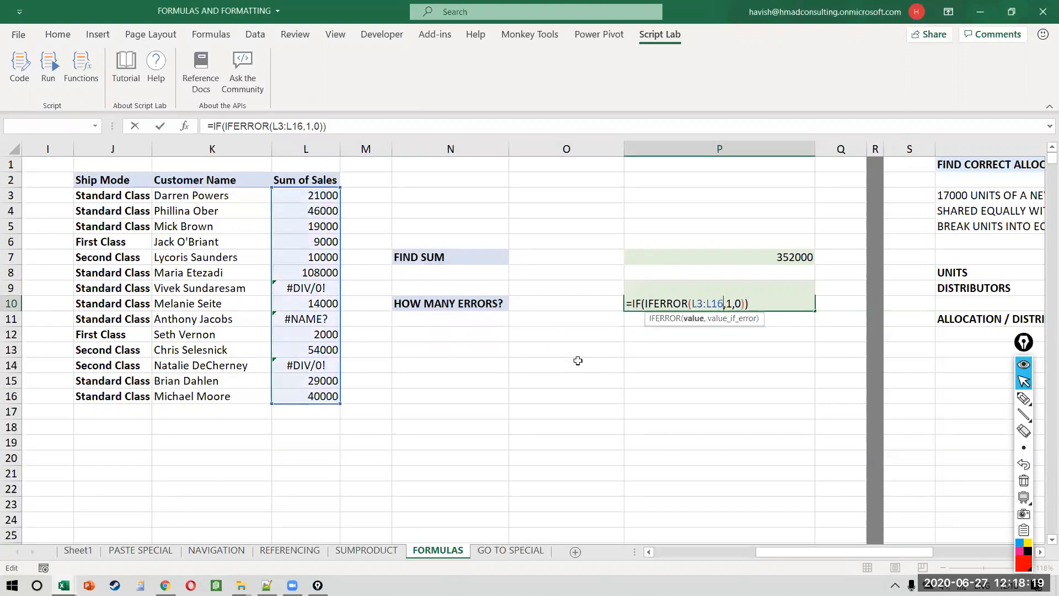
pyautogui.write(')')
pyautogui.press('Right')
pyautogui.press('Right')
pyautogui.press('Right')
pyautogui.press('Right')
pyautogui.press('Delete')
pyautogui.press('Left')
pyautogui.press('Left')
pyautogui.press('Left')
pyautogui.press('Left')
pyautogui.press('Left')
pyautogui.press('Left')
pyautogui.press('Left')
pyautogui.press('Left')
pyautogui.press('Left')
pyautogui.hotkey('shift', 'Right')
pyautogui.hotkey('shift', 'Right')
pyautogui.hotkey('shift', 'Right')
pyautogui.hotkey('shift', 'Right')
pyautogui.hotkey('shift', 'Right')
pyautogui.hotkey('shift', 'Right')
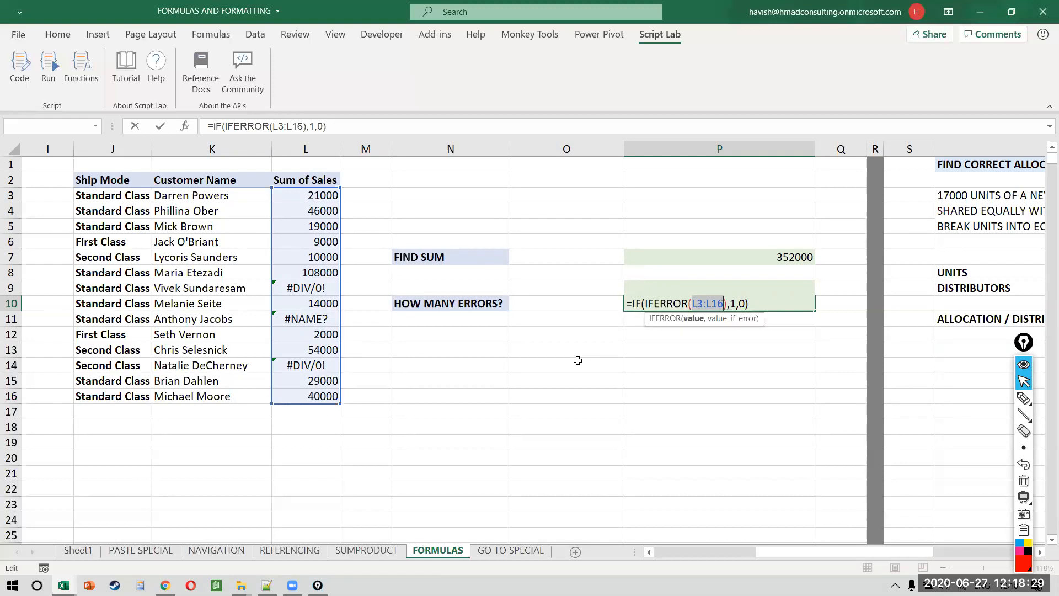
pyautogui.press('Right')
pyautogui.press('Right')
pyautogui.press('Right')
pyautogui.press('Right')
pyautogui.press('Right')
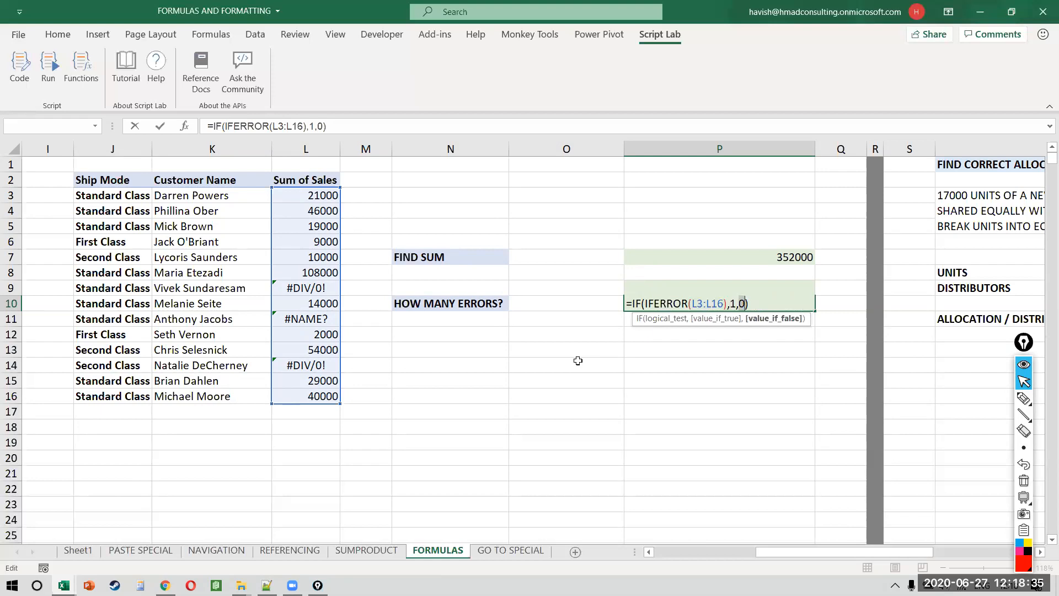
pyautogui.press('Return')
pyautogui.press('Return')
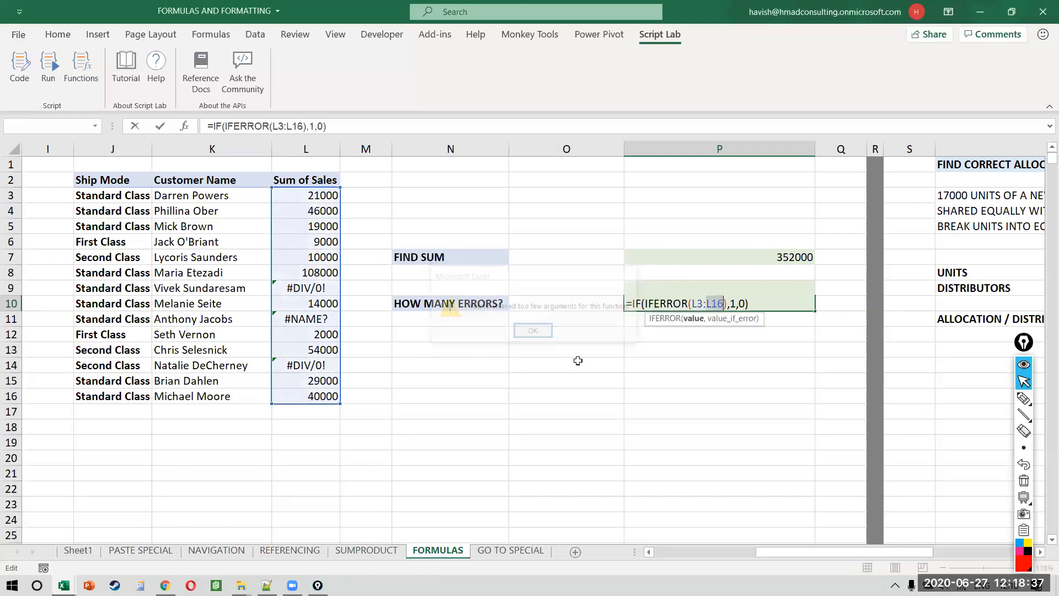
# Step: Strip the IF wrapper and 0 argument, entering =IFERROR(L3:L16,1) so it spills down
pyautogui.press('Right')
pyautogui.press('Right')
pyautogui.press('Right')
pyautogui.press('Right')
pyautogui.press('Right')
pyautogui.press('Right')
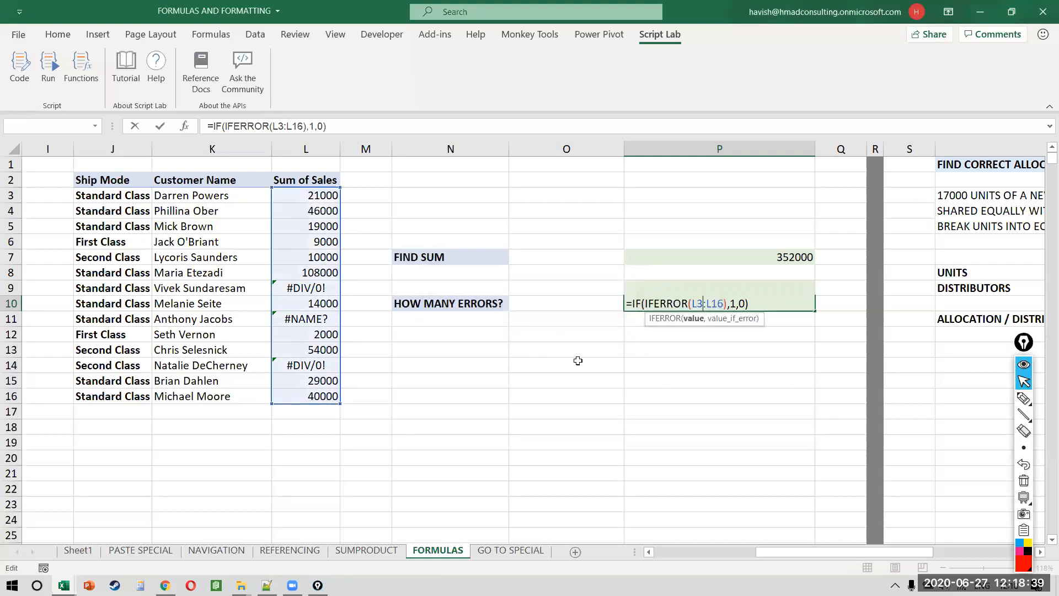
pyautogui.press('Left')
pyautogui.press('Delete')
pyautogui.press('Right')
pyautogui.press('Right')
pyautogui.press('Right')
pyautogui.press('Right')
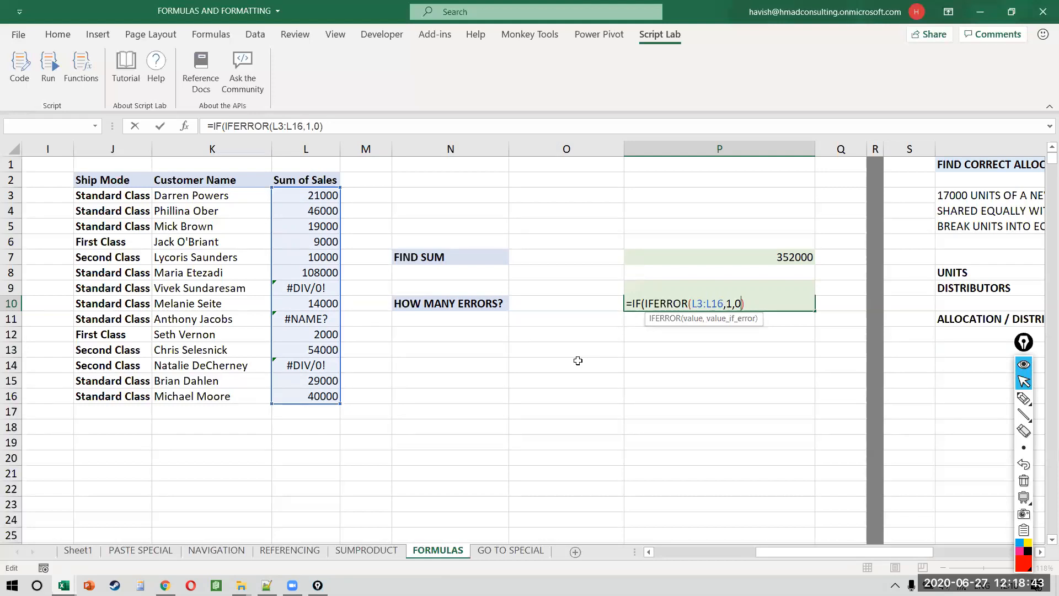
pyautogui.press('Left')
pyautogui.press('Left')
pyautogui.press('Left')
pyautogui.press('Left')
pyautogui.press('Left')
pyautogui.press('Left')
pyautogui.press('Left')
pyautogui.press('Left')
pyautogui.press('Left')
pyautogui.press('Left')
pyautogui.press('Left')
pyautogui.press('Left')
pyautogui.press('Left')
pyautogui.press('Left')
pyautogui.press('Left')
pyautogui.press('Left')
pyautogui.press('Left')
pyautogui.press('Left')
pyautogui.press('Left')
pyautogui.press('Right')
pyautogui.press('Right')
pyautogui.press('Right')
pyautogui.press('BackSpace')
pyautogui.press('BackSpace')
pyautogui.press('BackSpace')
pyautogui.press('Right')
pyautogui.press('Right')
pyautogui.press('Right')
pyautogui.press('Right')
pyautogui.press('Right')
pyautogui.press('Right')
pyautogui.press('Right')
pyautogui.press('Right')
pyautogui.press('Right')
pyautogui.press('Right')
pyautogui.press('Right')
pyautogui.press('Right')
pyautogui.press('Right')
pyautogui.press('Right')
pyautogui.press('Right')
pyautogui.press('Right')
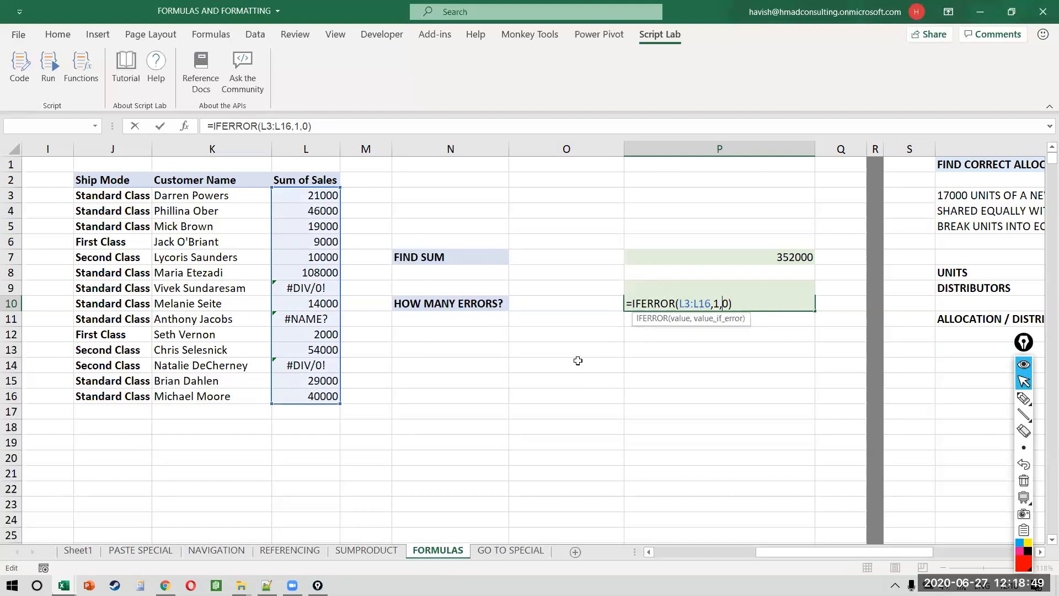
pyautogui.press('Delete')
pyautogui.press('Delete')
pyautogui.press('Return')
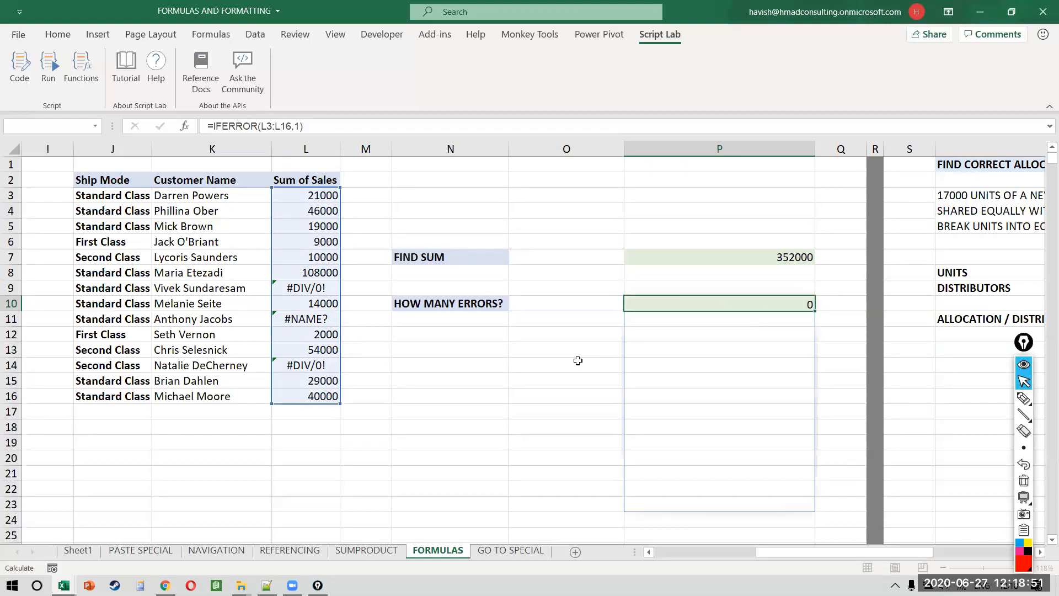
pyautogui.press('Up')
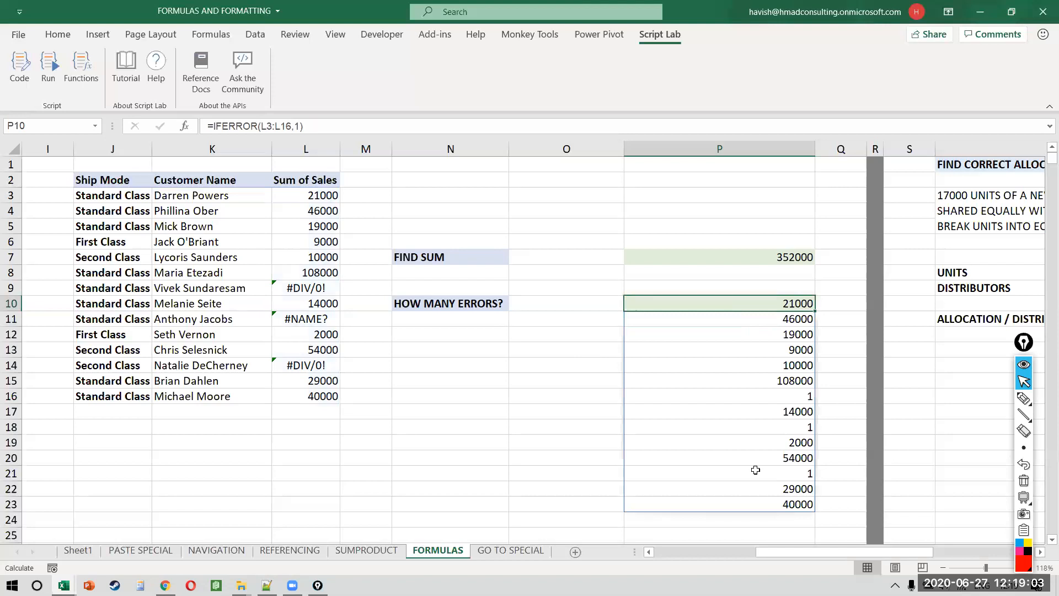
# Step: Try wrapping the IFERROR in COUNTIF with criteria 1, then abandon the failed edit
pyautogui.press('F2')
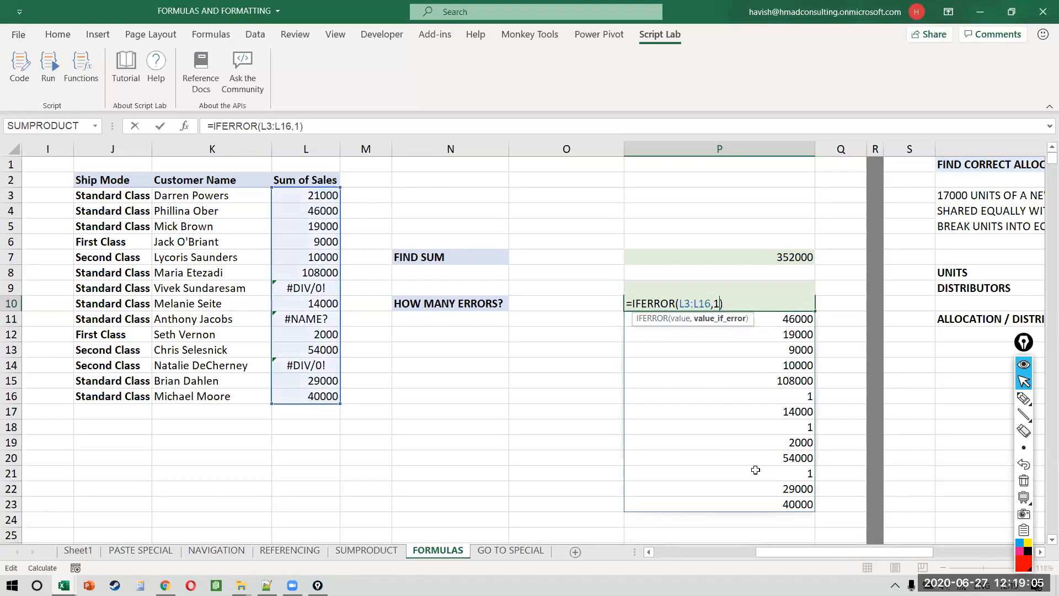
pyautogui.write('COUNT')
pyautogui.press('Down')
pyautogui.press('Down')
pyautogui.press('Down')
pyautogui.press('Tab')
pyautogui.press('End')
pyautogui.write('), "')
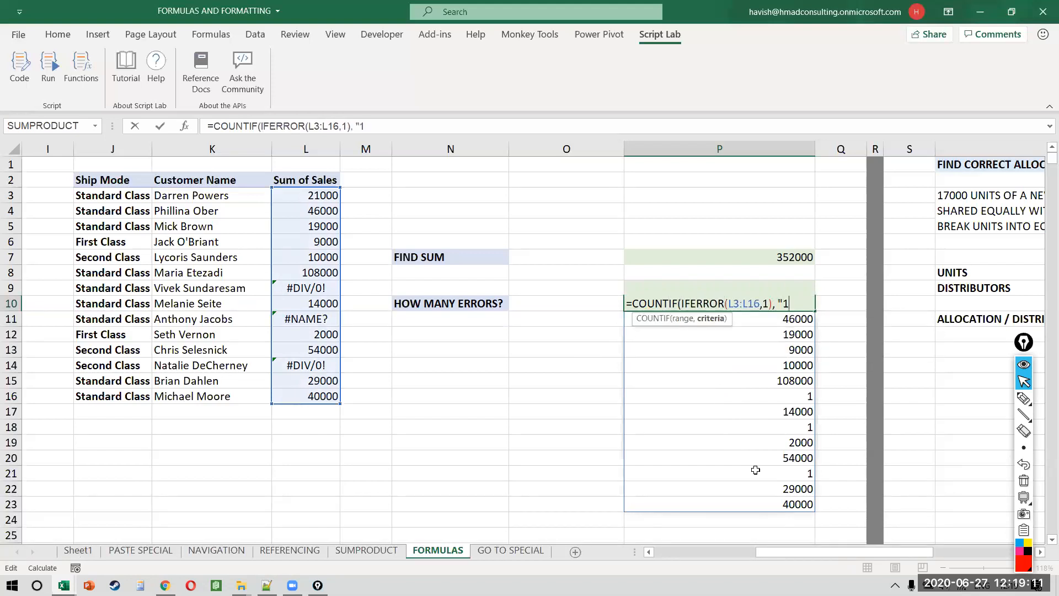
pyautogui.press('BackSpace')
pyautogui.write('1')
pyautogui.press('Return')
pyautogui.press('Return')
pyautogui.press('Right')
pyautogui.press('Right')
pyautogui.press('Right')
pyautogui.press('Right')
pyautogui.press('Right')
pyautogui.press('Right')
pyautogui.press('Right')
pyautogui.press('Right')
pyautogui.press('Right')
pyautogui.press('Right')
pyautogui.press('Right')
pyautogui.press('Right')
pyautogui.press('Right')
pyautogui.press('Right')
pyautogui.press('Right')
pyautogui.press('Right')
pyautogui.press('Right')
pyautogui.press('Right')
pyautogui.press('Right')
pyautogui.press('Right')
pyautogui.press('Right')
pyautogui.press('Right')
pyautogui.press('Right')
pyautogui.press('Right')
pyautogui.write('""')
pyautogui.write('"')
pyautogui.press('Return')
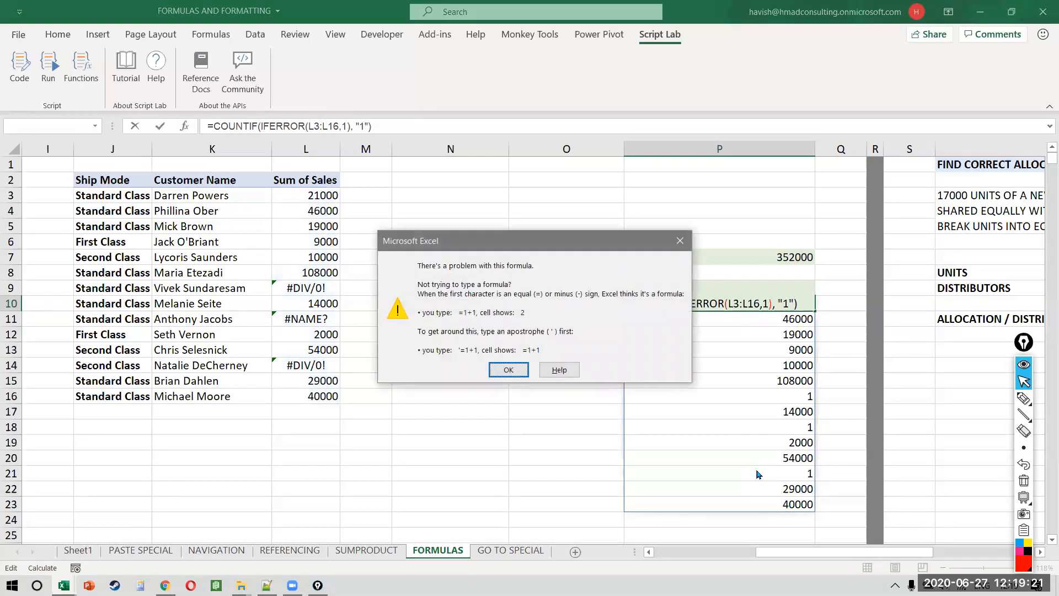
pyautogui.press('Escape')
pyautogui.press('Escape')
# Step: Select the spilled range P10:P23 to clear the trial IFERROR results
pyautogui.press('F2')
pyautogui.press('Escape')
pyautogui.hotkey('ctrl', 'shift', 'Down')
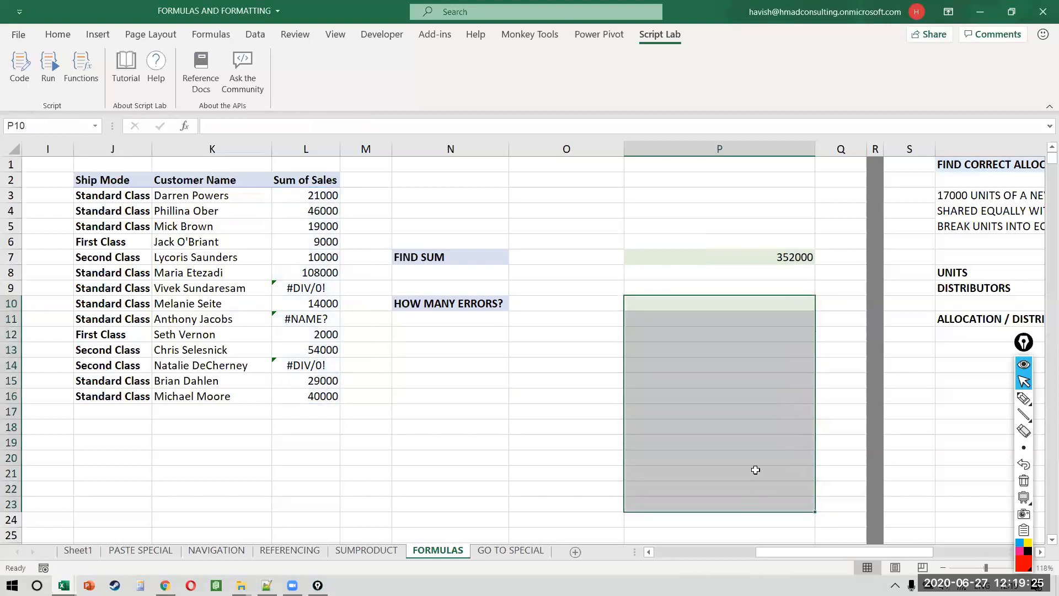
# Step: Clear the spill and enter =SUM(IF(ISERROR(L3:L16),1,0)) in P10
pyautogui.press('Delete')
pyautogui.write('=SUM(')
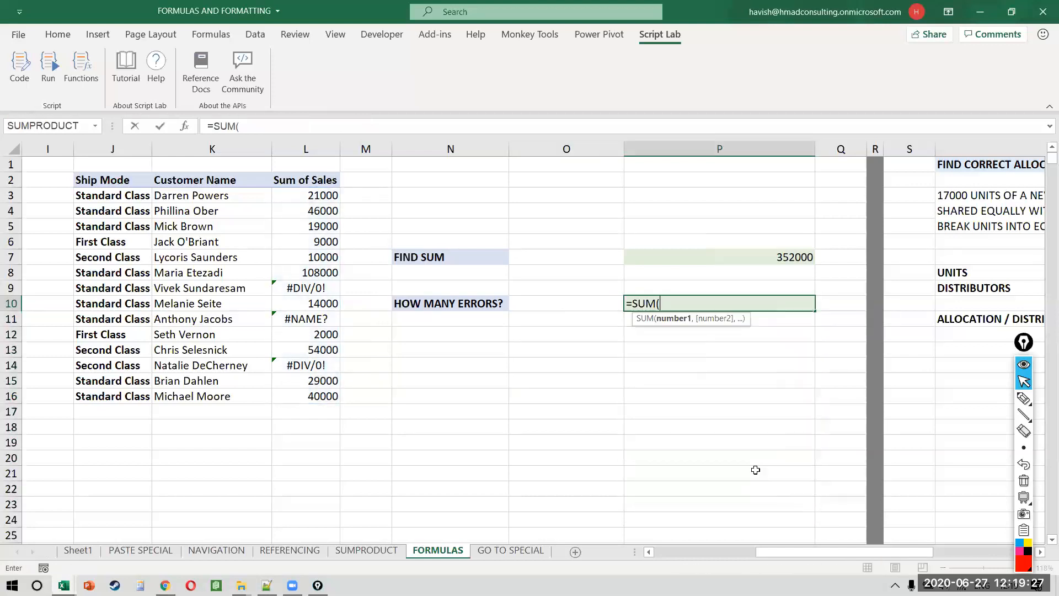
pyautogui.write('IF(ISERR')
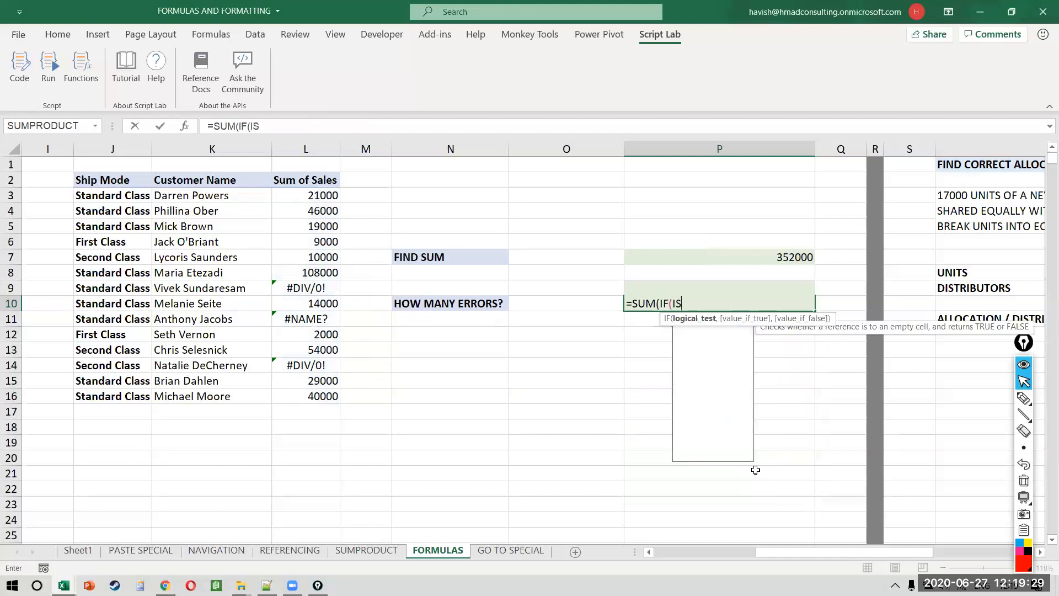
pyautogui.press('Tab')
pyautogui.press('Left')
pyautogui.press('Left')
pyautogui.press('Left')
pyautogui.press('Left')
pyautogui.hotkey('ctrl', 'Up')
pyautogui.press('Down')
pyautogui.hotkey('ctrl', 'shift', 'Down')
pyautogui.write(',1,')
pyautogui.press('BackSpace')
pyautogui.press('BackSpace')
pyautogui.press('BackSpace')
pyautogui.write('),1,0)')
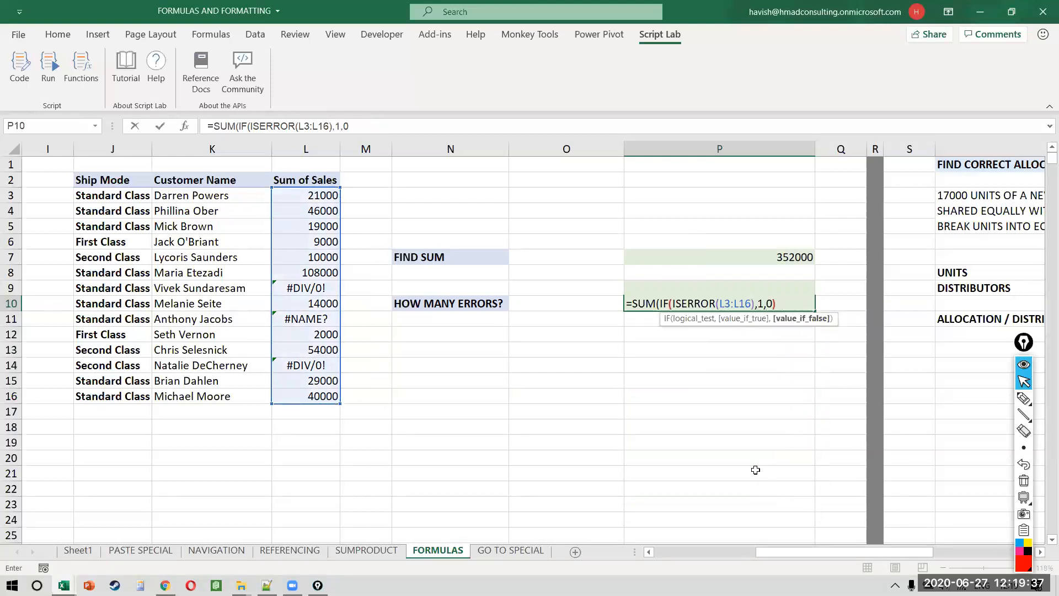
pyautogui.write(')')
pyautogui.press('Return')
# Step: Restart P10 as =ISERROR(L3:L16), spilling TRUE/FALSE results down column P
pyautogui.press('Up')
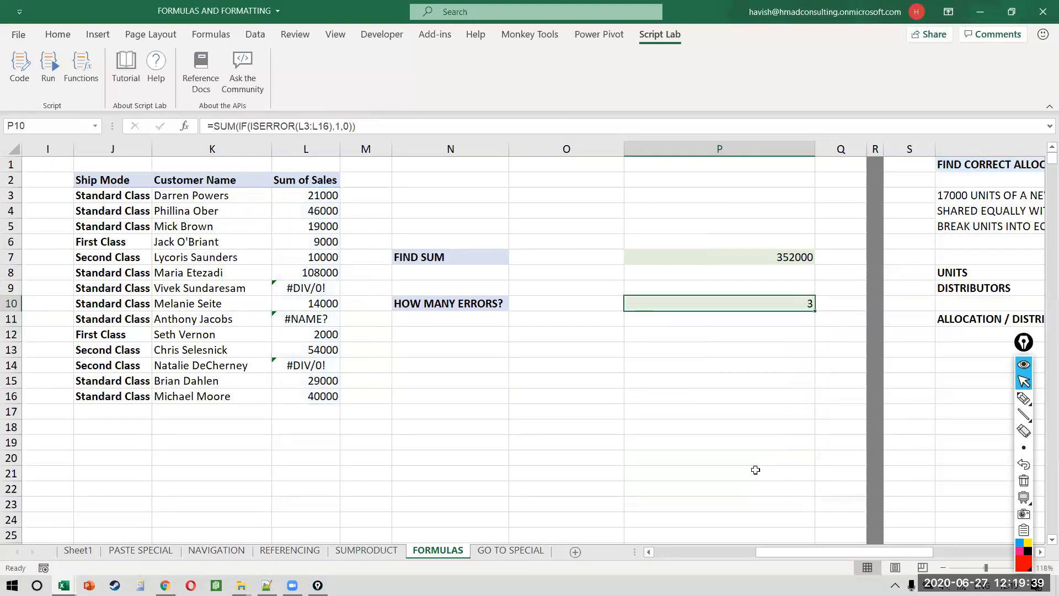
pyautogui.press('F2')
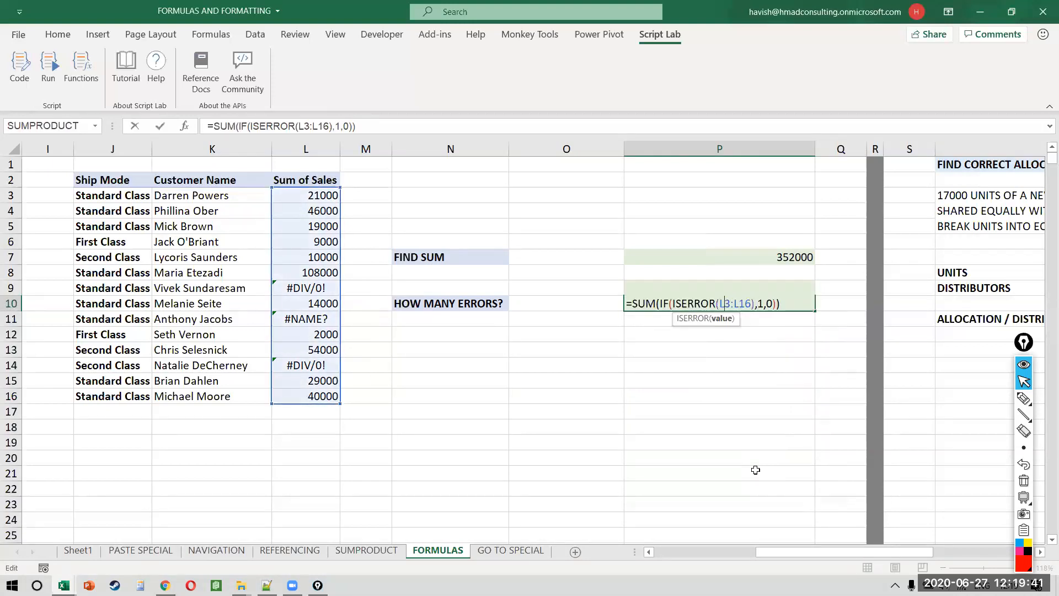
pyautogui.press('Escape')
pyautogui.write('=ISERR(')
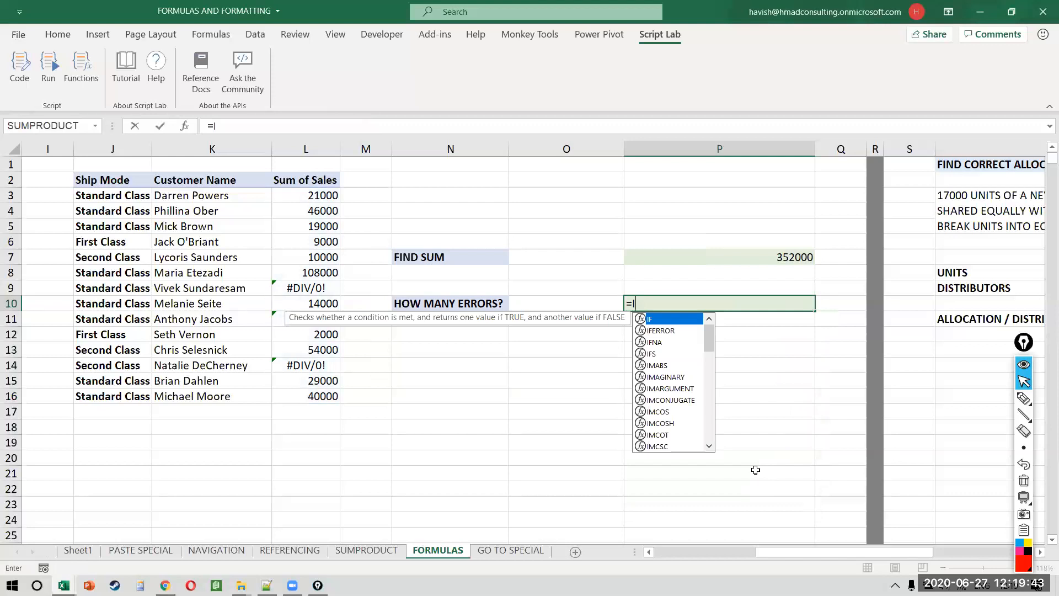
pyautogui.press('BackSpace')
pyautogui.press('BackSpace')
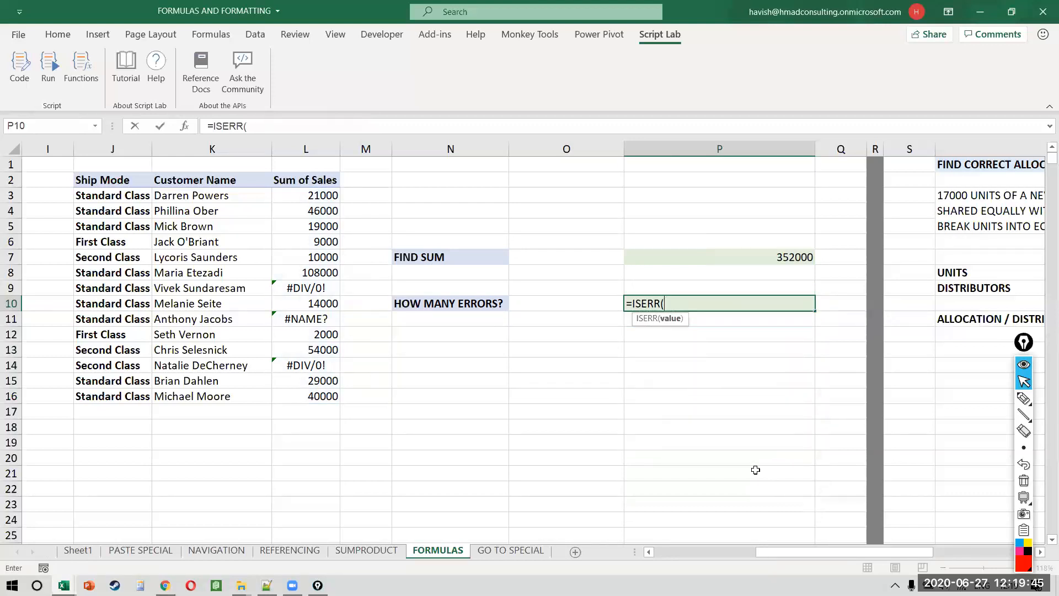
pyautogui.write('ROR(')
pyautogui.press('Left')
pyautogui.press('Left')
pyautogui.press('Left')
pyautogui.press('Left')
pyautogui.press('Up')
pyautogui.press('Up')
pyautogui.press('Up')
pyautogui.press('Up')
pyautogui.press('Up')
pyautogui.press('Up')
pyautogui.press('Up')
pyautogui.press('Up')
pyautogui.press('Down')
pyautogui.hotkey('ctrl', 'shift', 'Down')
pyautogui.hotkey('ctrl', 'Return')
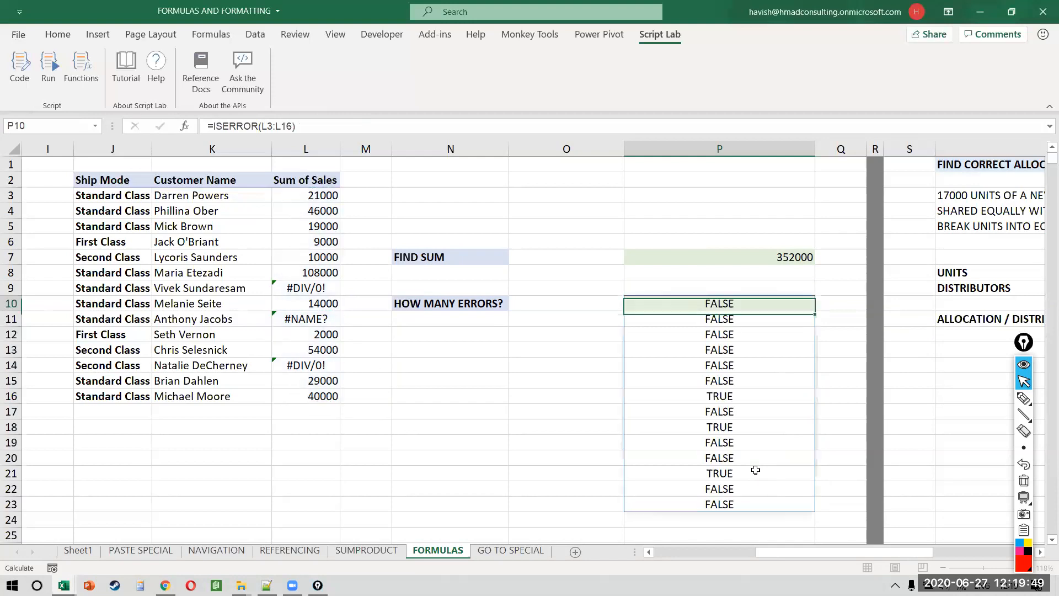
# Step: Review the spilled TRUE/FALSE results below P10
pyautogui.hotkey('ctrl', 'shift', 'Down')
pyautogui.press('Up')
pyautogui.press('Down')
pyautogui.press('F2')
pyautogui.press('Return')
pyautogui.press('Down')
pyautogui.press('Down')
pyautogui.press('Down')
pyautogui.press('Down')
pyautogui.press('Down')
pyautogui.press('F2')
pyautogui.press('Escape')
pyautogui.press('Up')
pyautogui.press('Up')
pyautogui.press('Up')
pyautogui.press('Up')
pyautogui.press('Up')
pyautogui.press('Up')
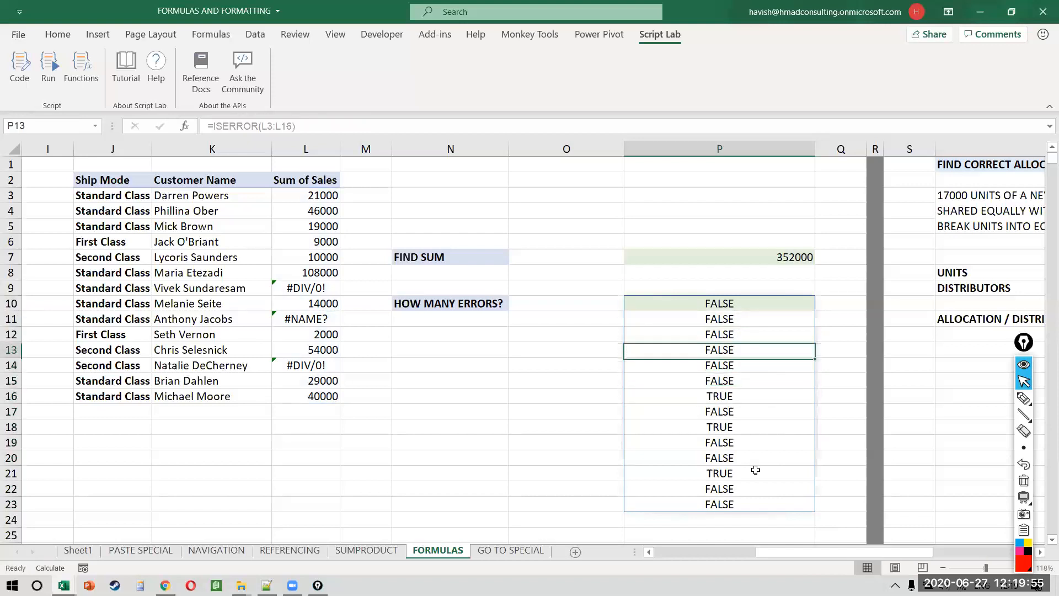
# Step: Wrap P10's ISERROR test in IF(..., 1, 0) to return 1 per error
pyautogui.press('F2')
pyautogui.press('Left')
pyautogui.press('Left')
pyautogui.press('Left')
pyautogui.press('Left')
pyautogui.press('Left')
pyautogui.press('Left')
pyautogui.press('Left')
pyautogui.press('Left')
pyautogui.press('Left')
pyautogui.press('Left')
pyautogui.press('Left')
pyautogui.press('Left')
pyautogui.press('Left')
pyautogui.press('Left')
pyautogui.press('Left')
pyautogui.press('Left')
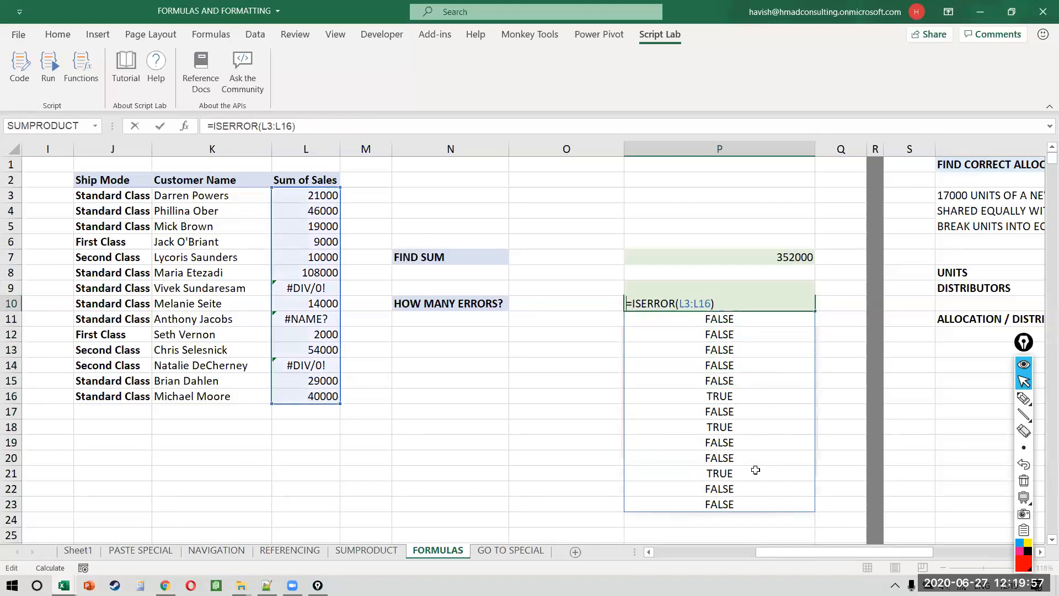
pyautogui.write('IF(')
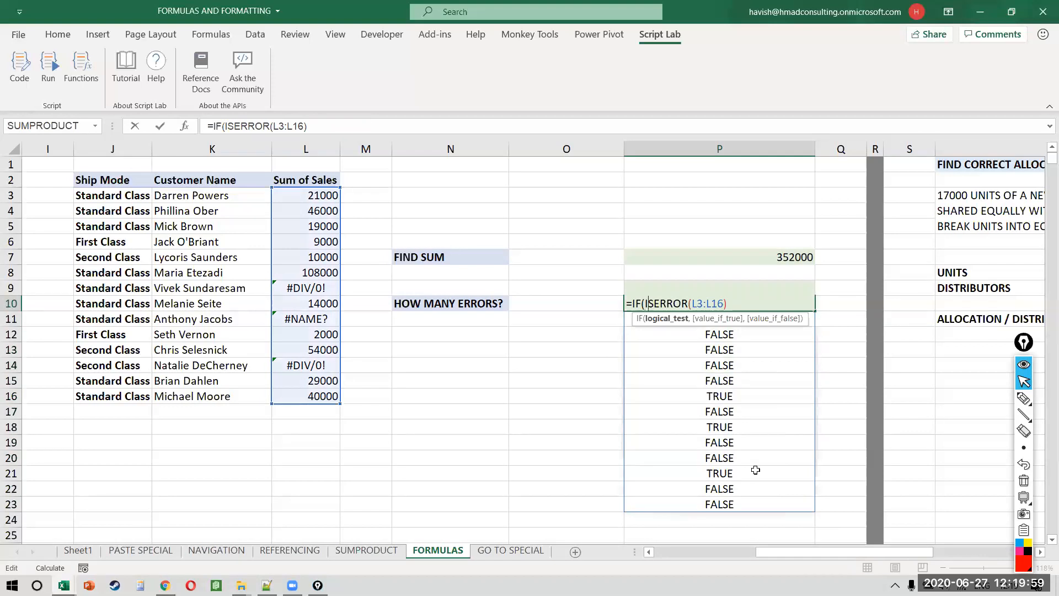
pyautogui.press('Right')
pyautogui.press('Right')
pyautogui.press('Right')
pyautogui.press('Right')
pyautogui.press('Right')
pyautogui.press('Right')
pyautogui.press('Right')
pyautogui.press('Right')
pyautogui.press('Right')
pyautogui.press('Right')
pyautogui.press('Right')
pyautogui.press('Right')
pyautogui.press('Right')
pyautogui.press('Right')
pyautogui.press('Right')
pyautogui.write(', 1, 0)')
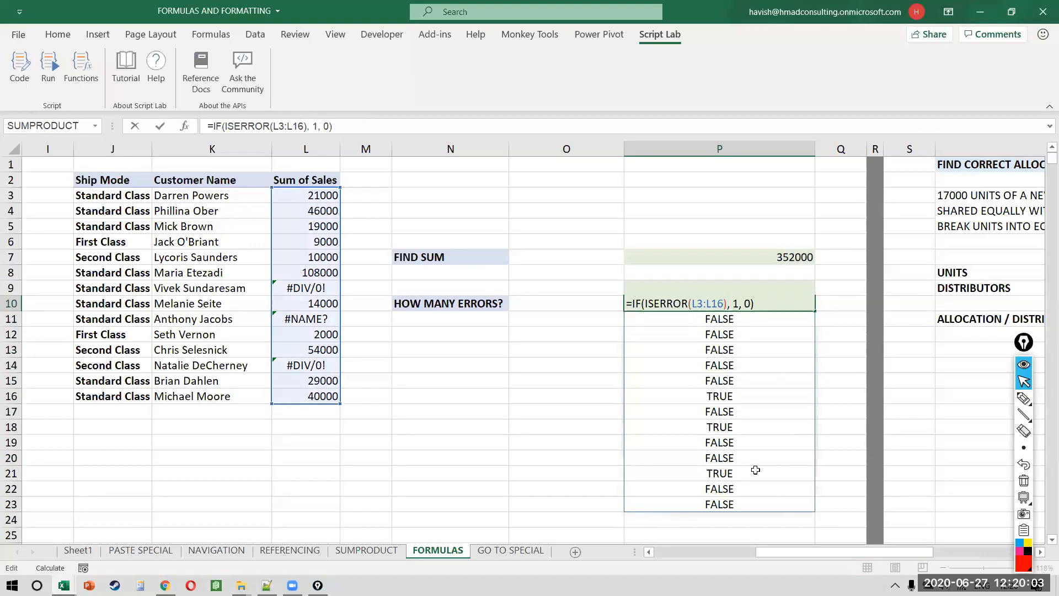
pyautogui.press('Return')
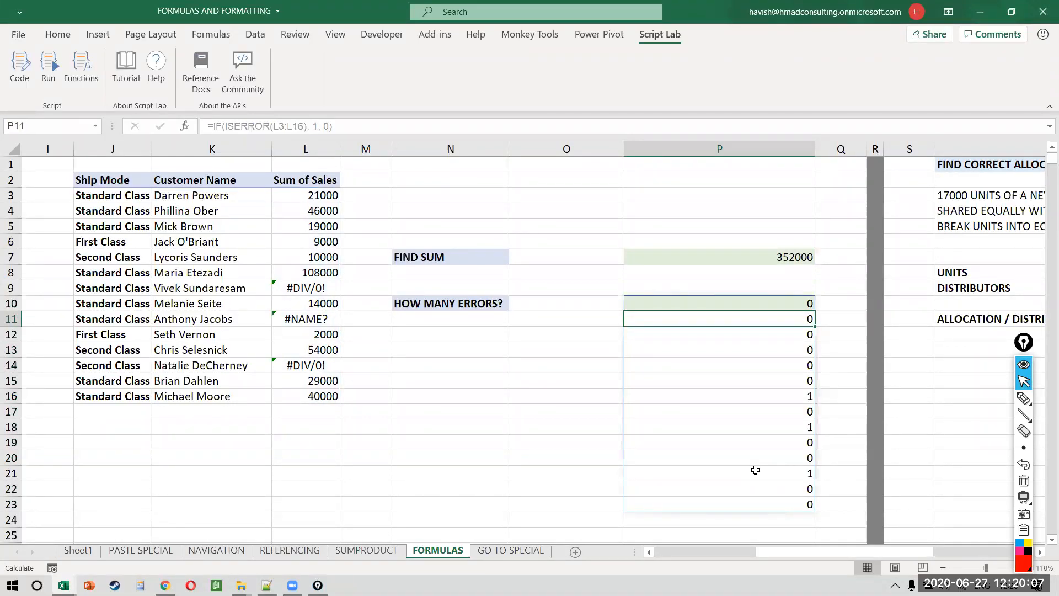
# Step: Wrap P10's IF formula in SUM( ) to get a single error count of 3
pyautogui.press('Up')
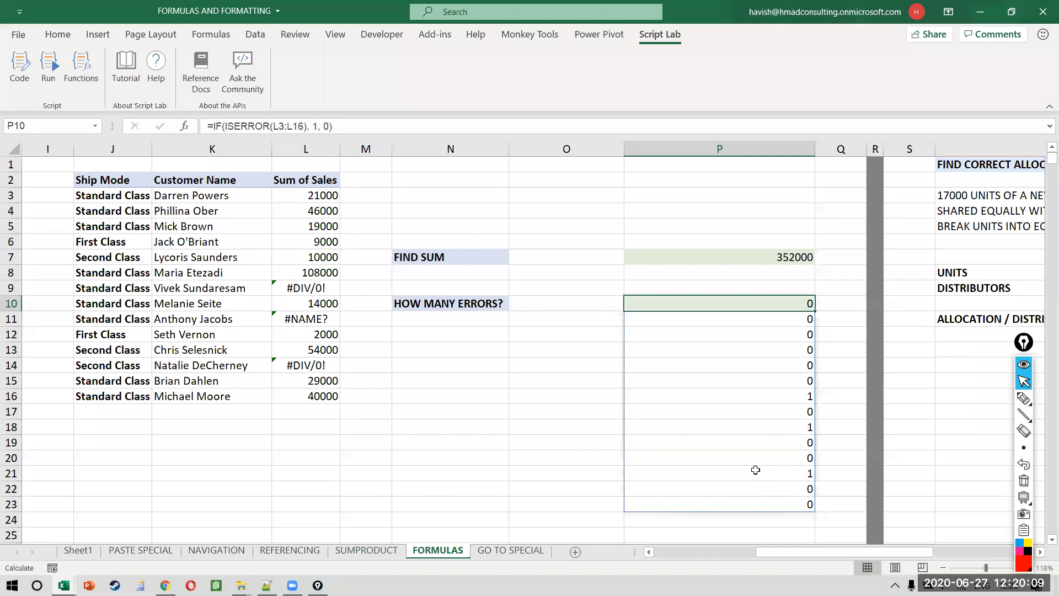
pyautogui.press('F2')
pyautogui.press('Left')
pyautogui.press('Left')
pyautogui.press('Left')
pyautogui.press('Left')
pyautogui.press('Left')
pyautogui.press('Home')
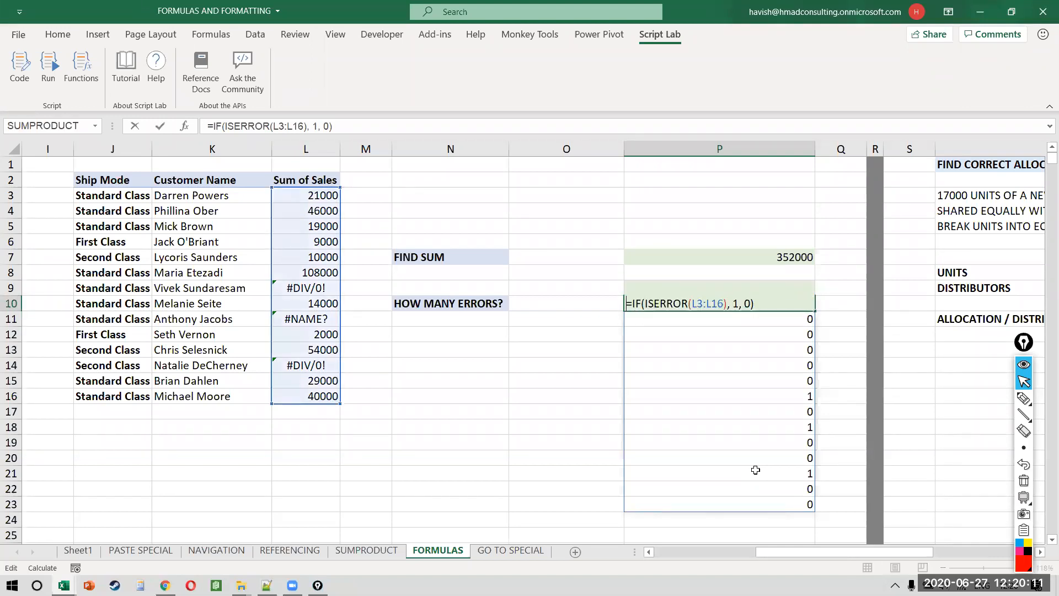
pyautogui.write('SUM(')
pyautogui.press('End')
pyautogui.write(')')
pyautogui.press('Return')
pyautogui.press('Up')
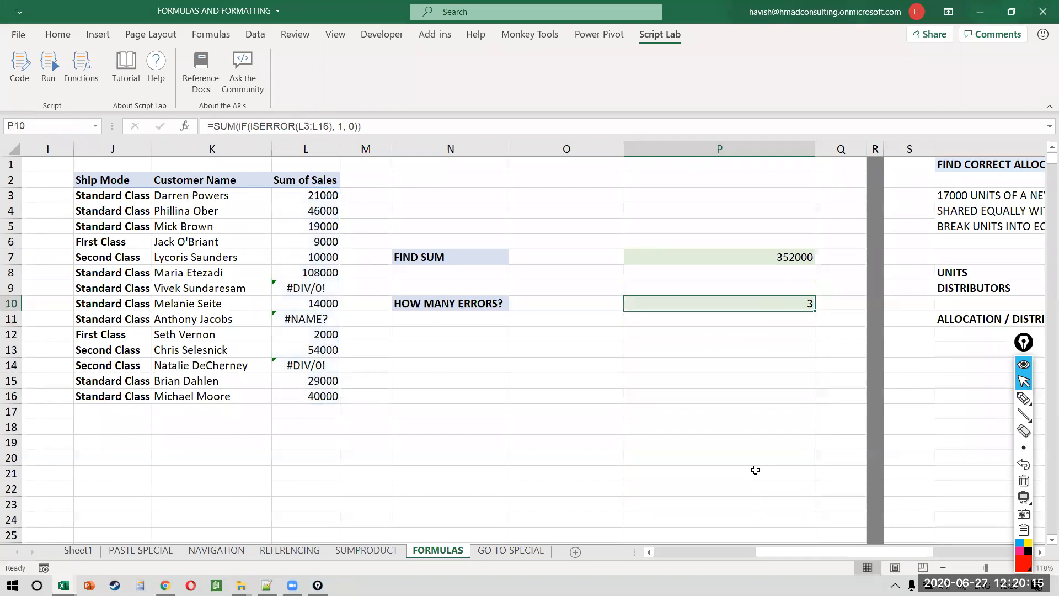
pyautogui.press('F2')
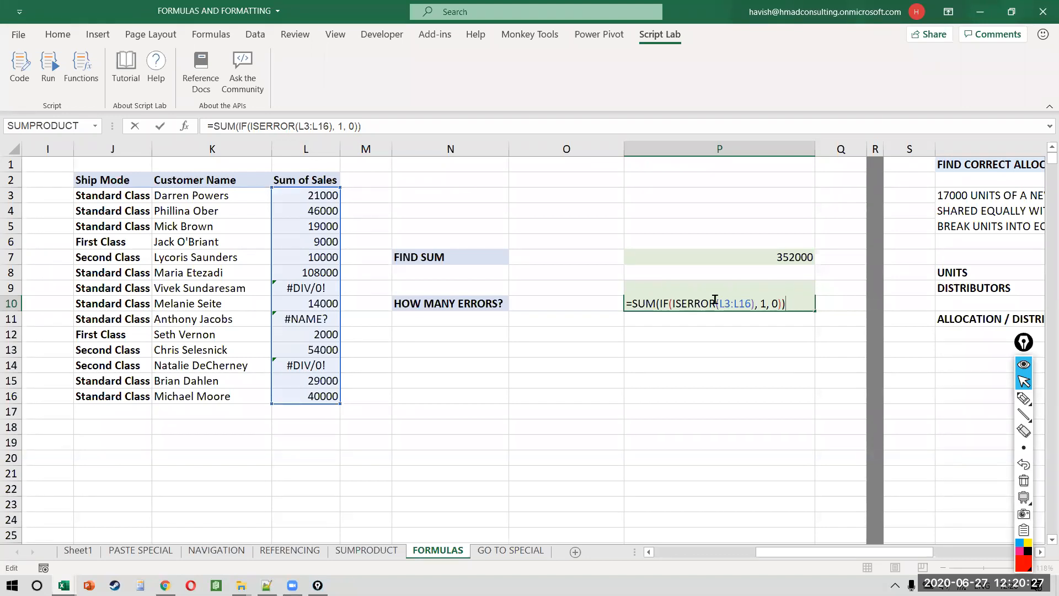
pyautogui.click(291, 217)
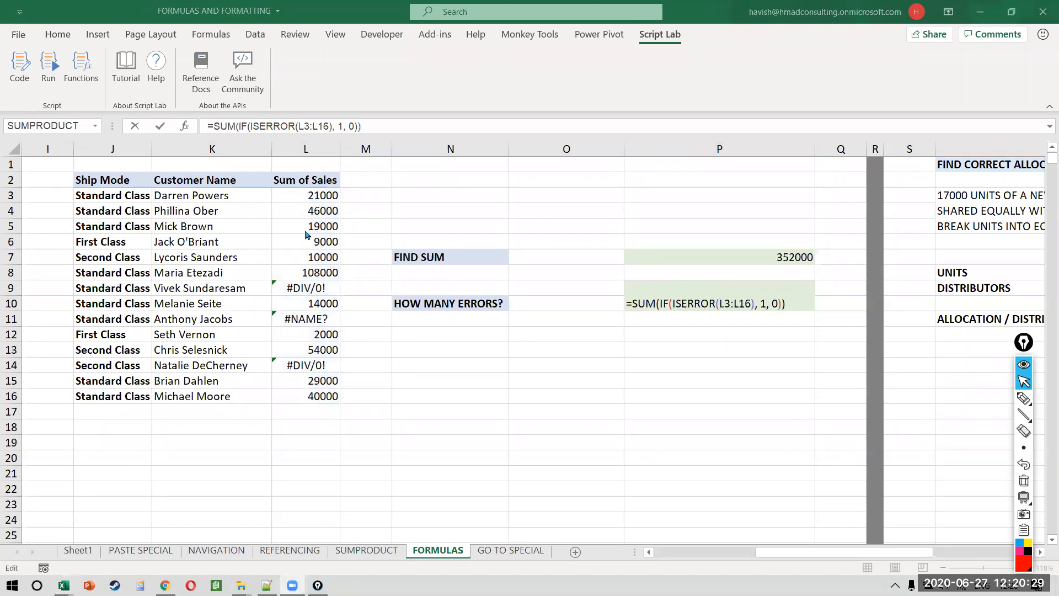
pyautogui.click(780, 309)
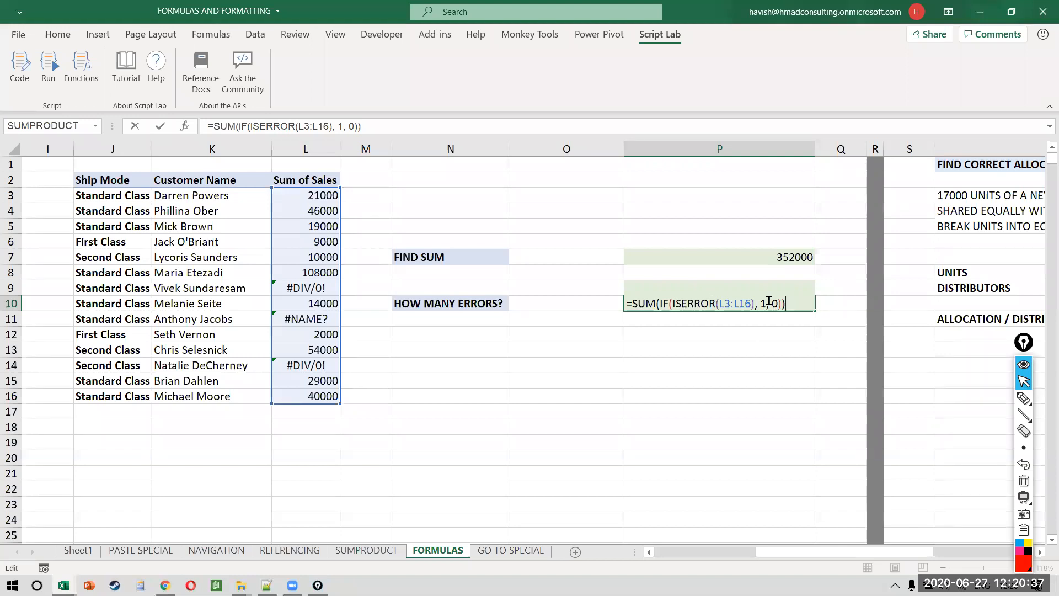
pyautogui.press('Return')
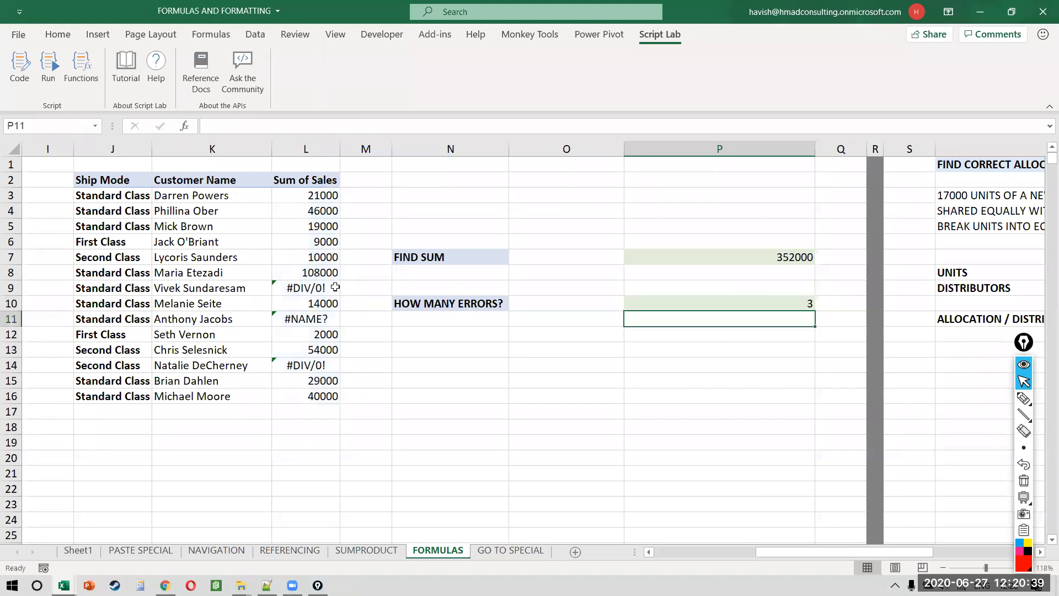
pyautogui.click(335, 287)
pyautogui.hotkey('ctrl', 'c')
pyautogui.press('Up')
pyautogui.press('Up')
pyautogui.press('Up')
pyautogui.press('Up')
pyautogui.press('Up')
pyautogui.press('Up')
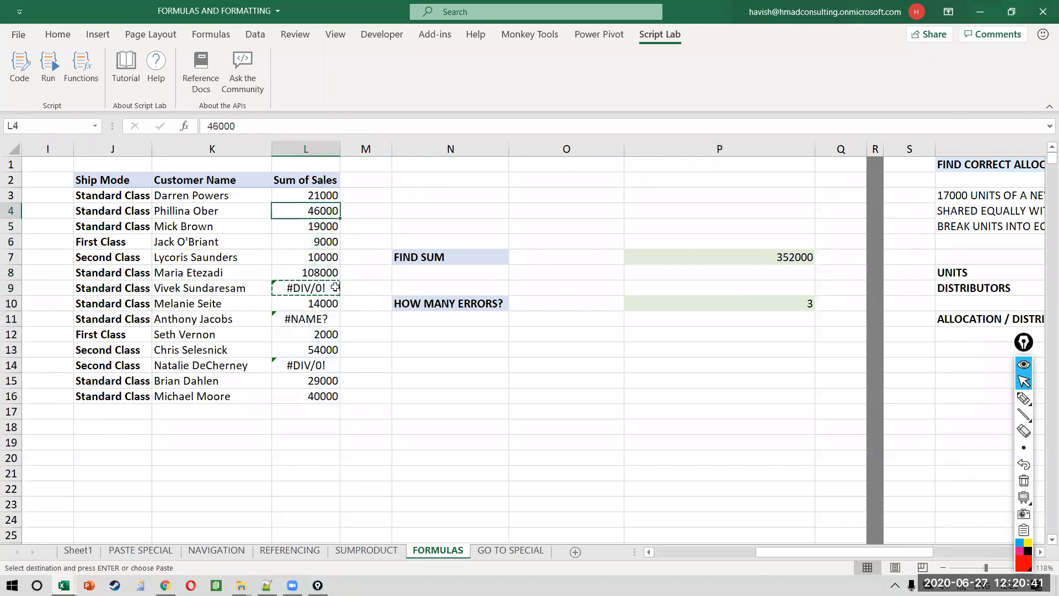
pyautogui.hotkey('ctrl', 'shift', 'Down')
pyautogui.hotkey('ctrl', 'f')
pyautogui.hotkey('ctrl', 'v')
pyautogui.click(907, 286)
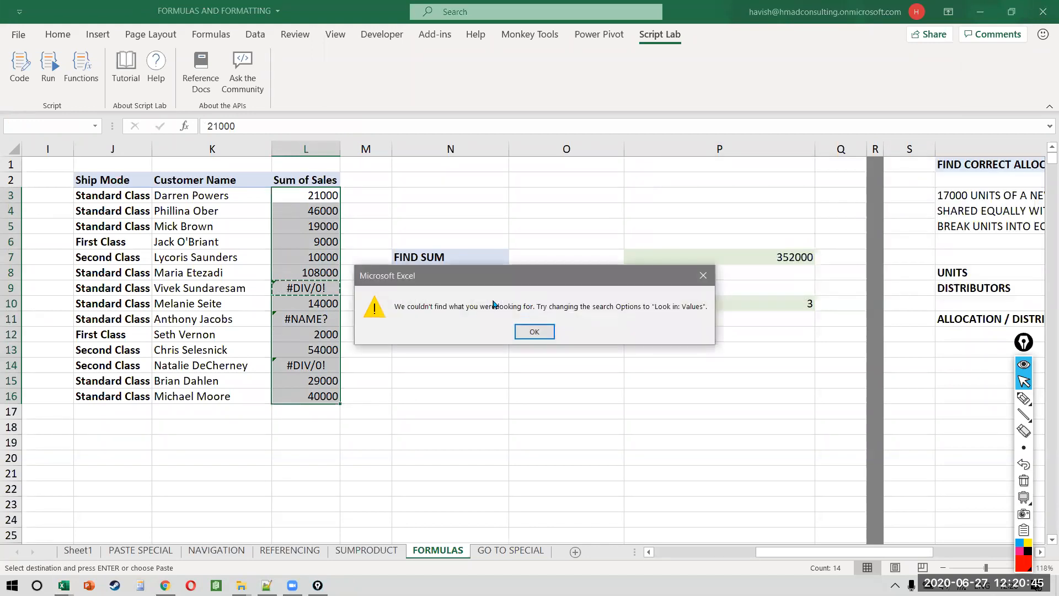
pyautogui.press('Return')
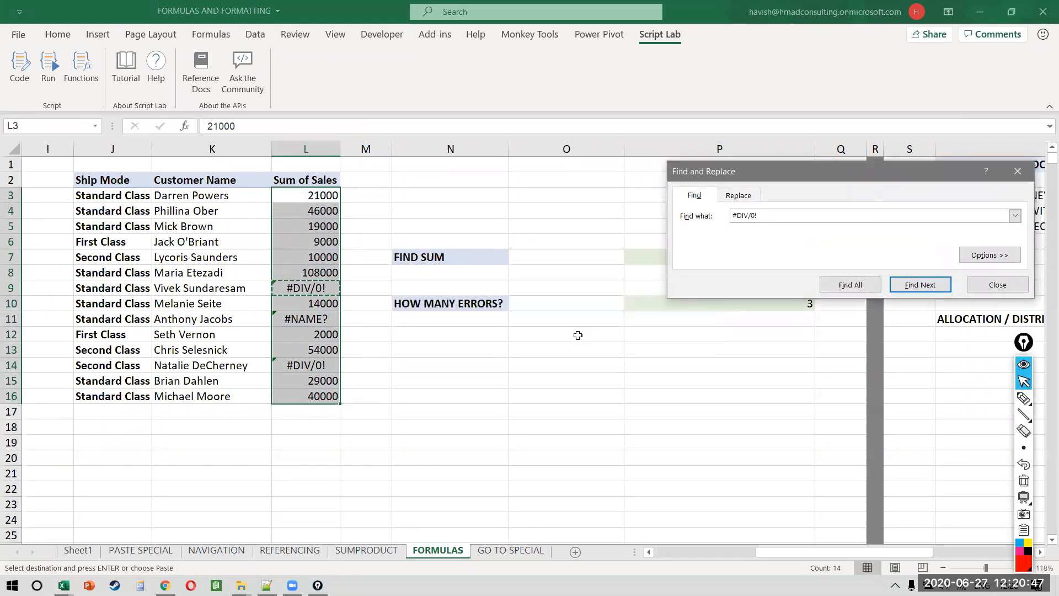
pyautogui.press('Escape')
pyautogui.press('Escape')
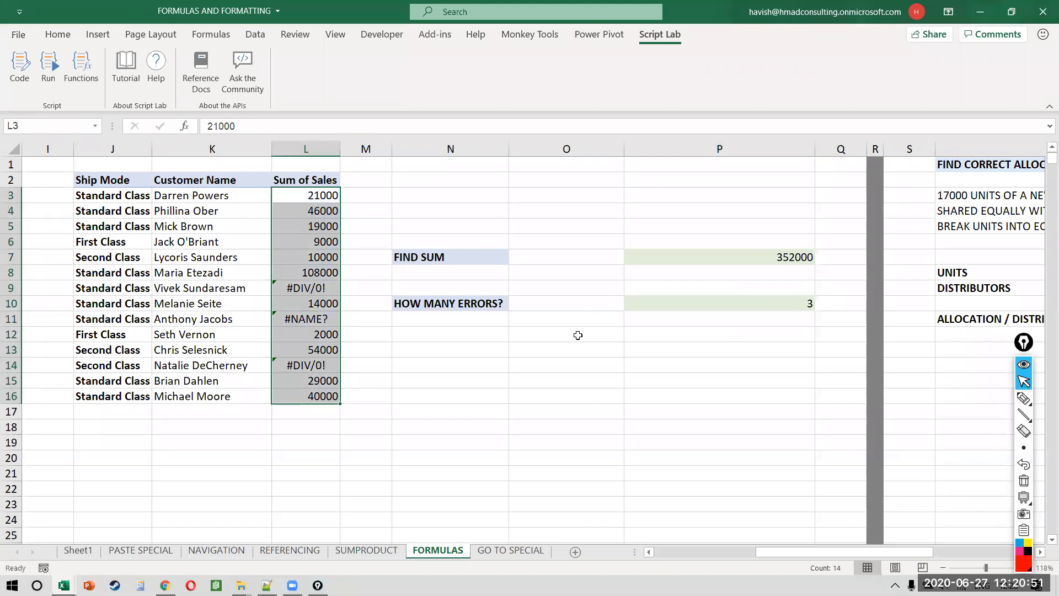
pyautogui.doubleClick(736, 298)
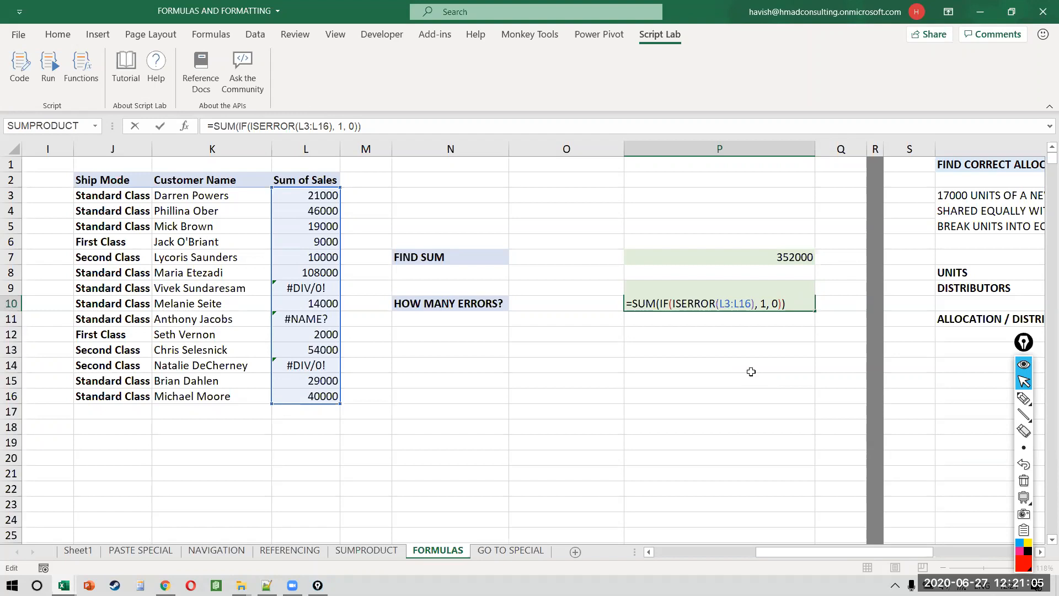
# Step: Recommit P10's formula unchanged and abandon a stray =ise entry in P12
pyautogui.hotkey('ctrl', 'Return')
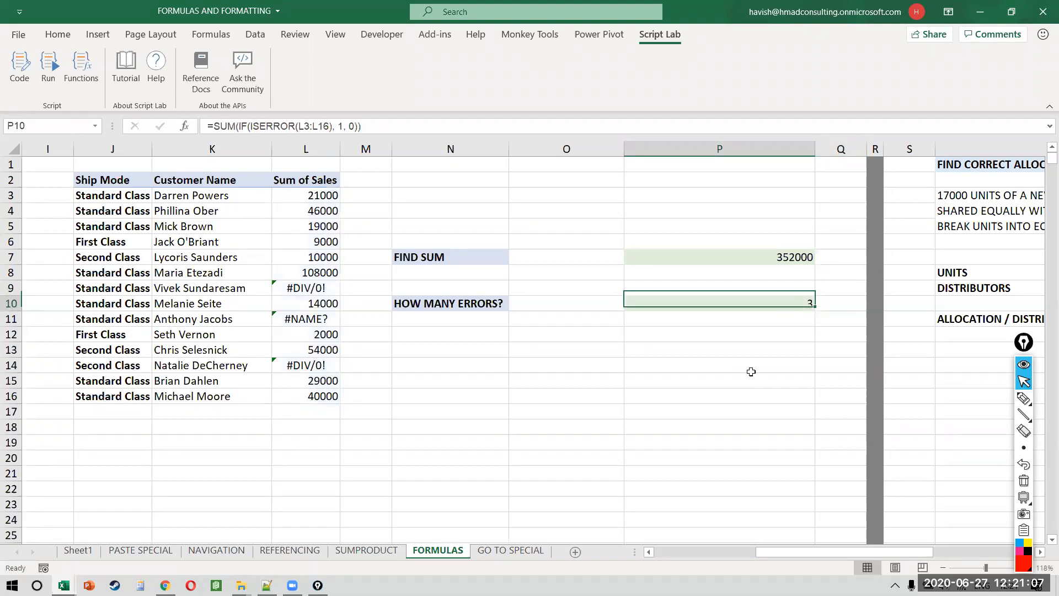
pyautogui.click(706, 328)
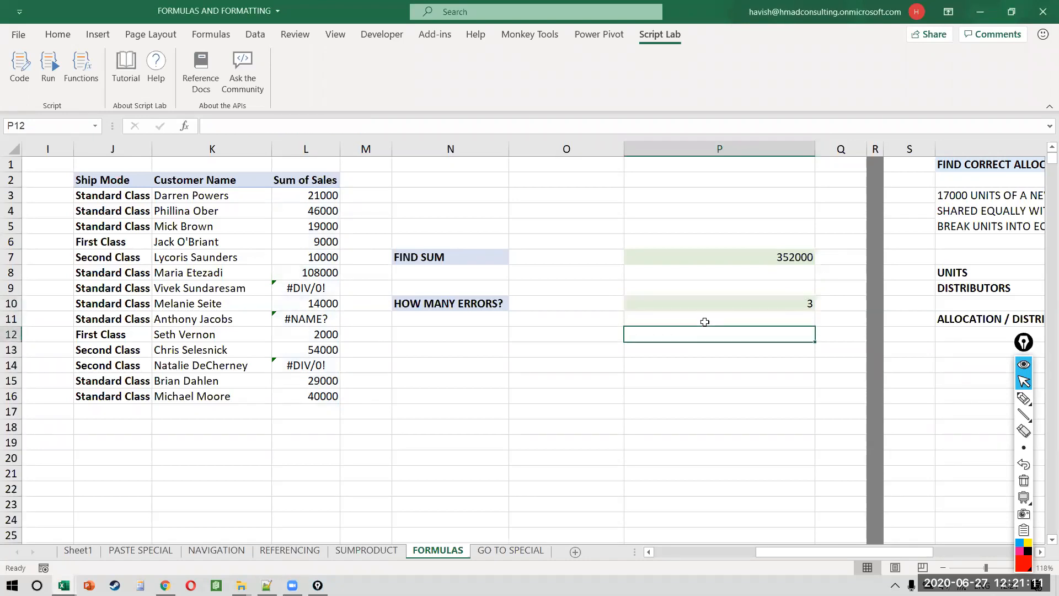
pyautogui.write('=ise')
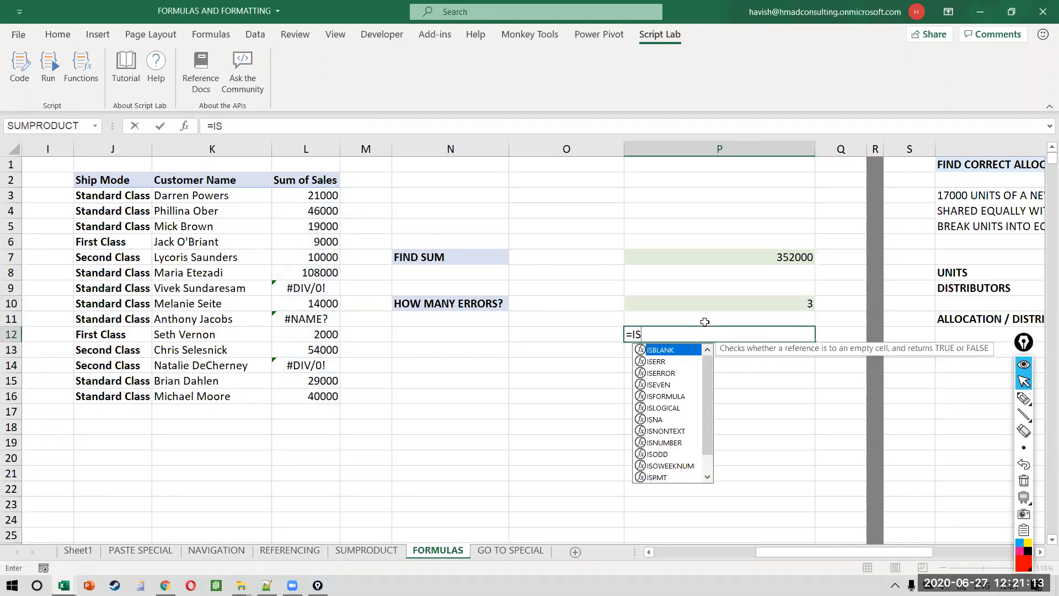
pyautogui.press('Escape')
pyautogui.click(705, 321)
pyautogui.press('Up')
pyautogui.press('F2')
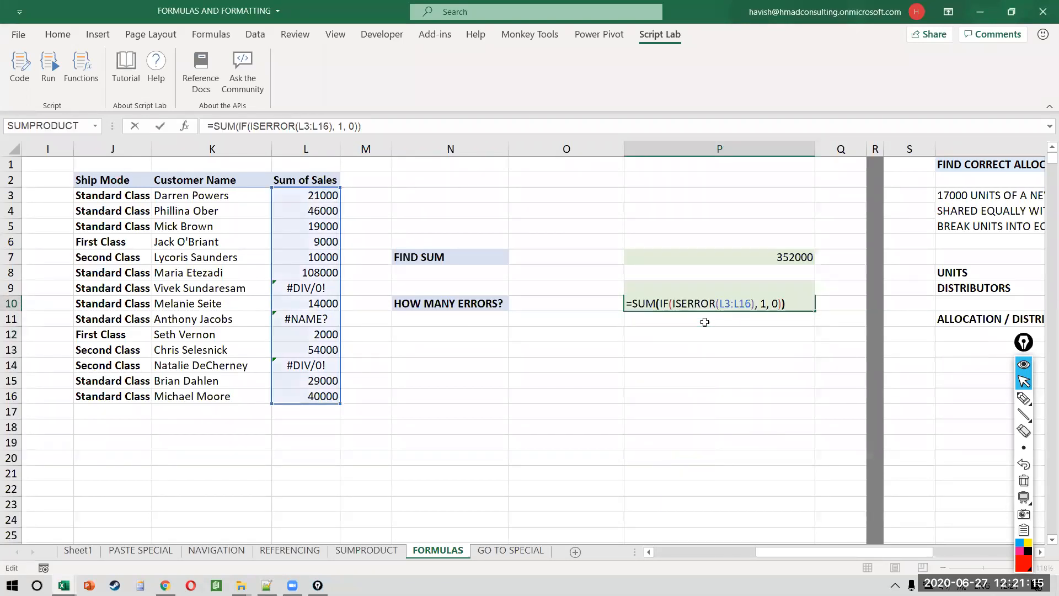
pyautogui.hotkey('ctrl', 'shift', 'Return')
pyautogui.press('Down')
pyautogui.press('Down')
pyautogui.press('F2')
# Step: Paste the formula into P11 and trim it to =ISERROR(L3:L16), spilling TRUE/FALSE
pyautogui.doubleClick(705, 322)
pyautogui.hotkey('ctrl', 'v')
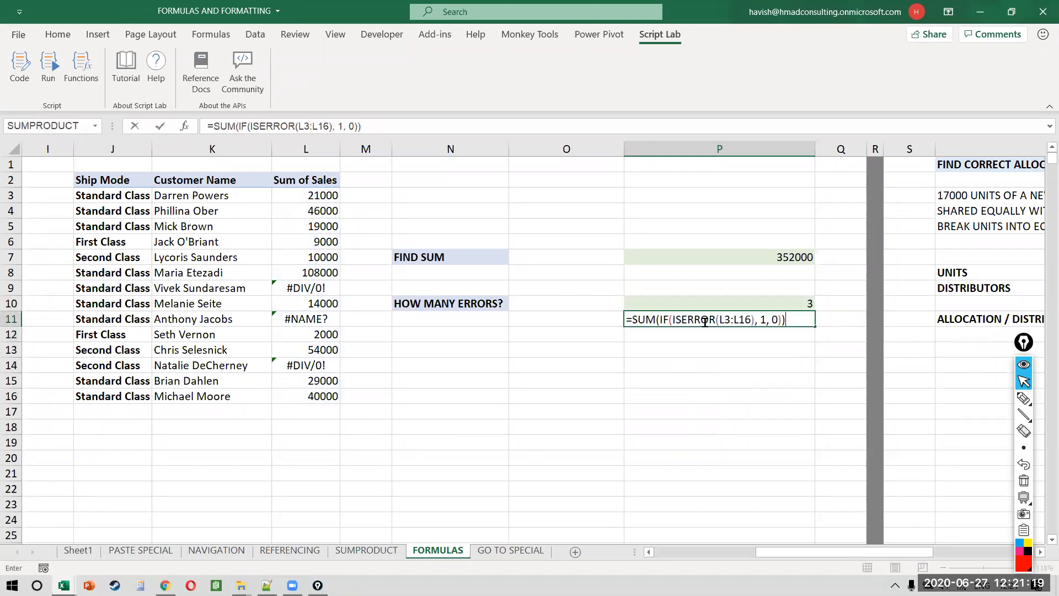
pyautogui.press('BackSpace')
pyautogui.press('BackSpace')
pyautogui.press('BackSpace')
pyautogui.press('BackSpace')
pyautogui.press('BackSpace')
pyautogui.press('BackSpace')
pyautogui.press('BackSpace')
pyautogui.press('BackSpace')
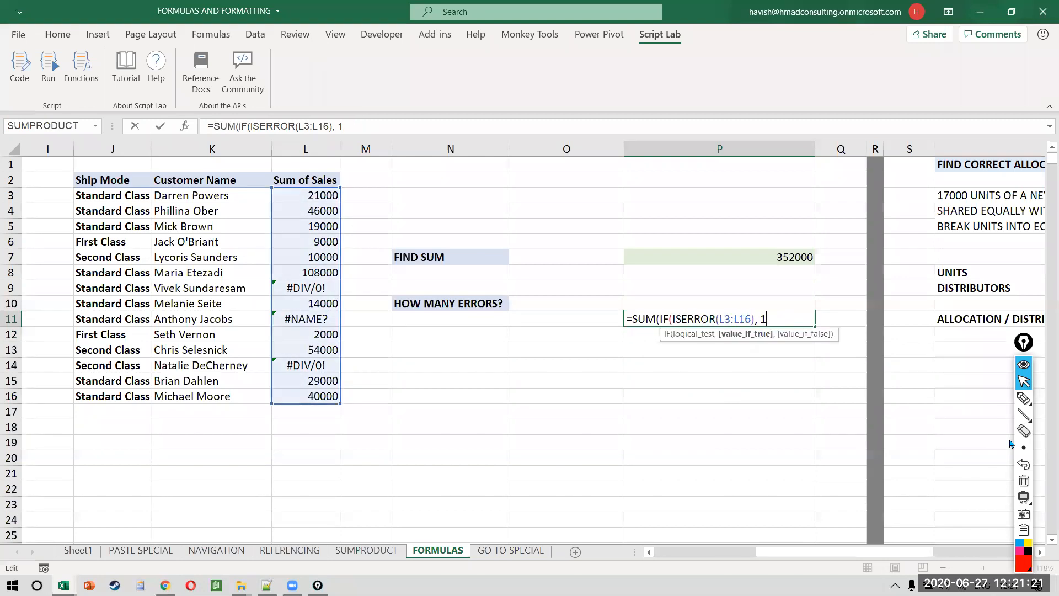
pyautogui.hotkey('ctrl', 'Left')
pyautogui.hotkey('ctrl', 'Left')
pyautogui.hotkey('ctrl', 'Left')
pyautogui.hotkey('ctrl', 'Left')
pyautogui.hotkey('ctrl', 'Left')
pyautogui.hotkey('ctrl', 'Left')
pyautogui.hotkey('ctrl', 'Left')
pyautogui.hotkey('ctrl', 'Left')
pyautogui.hotkey('ctrl', 'Left')
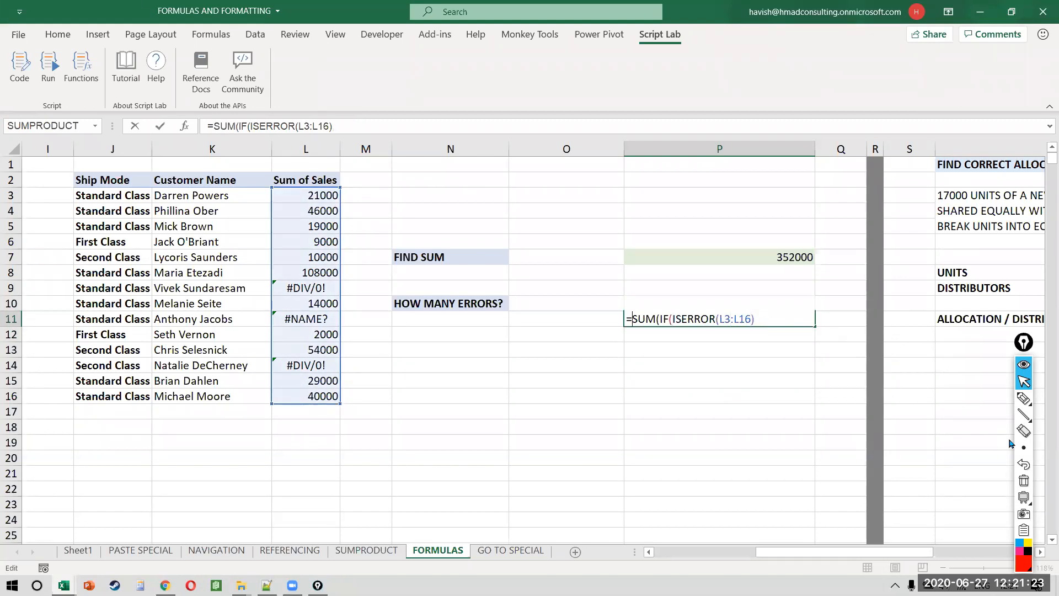
pyautogui.hotkey('ctrl', 'shift', 'Right')
pyautogui.hotkey('ctrl', 'shift', 'Right')
pyautogui.hotkey('ctrl', 'shift', 'Right')
pyautogui.hotkey('shift', 'Right')
pyautogui.press('Delete')
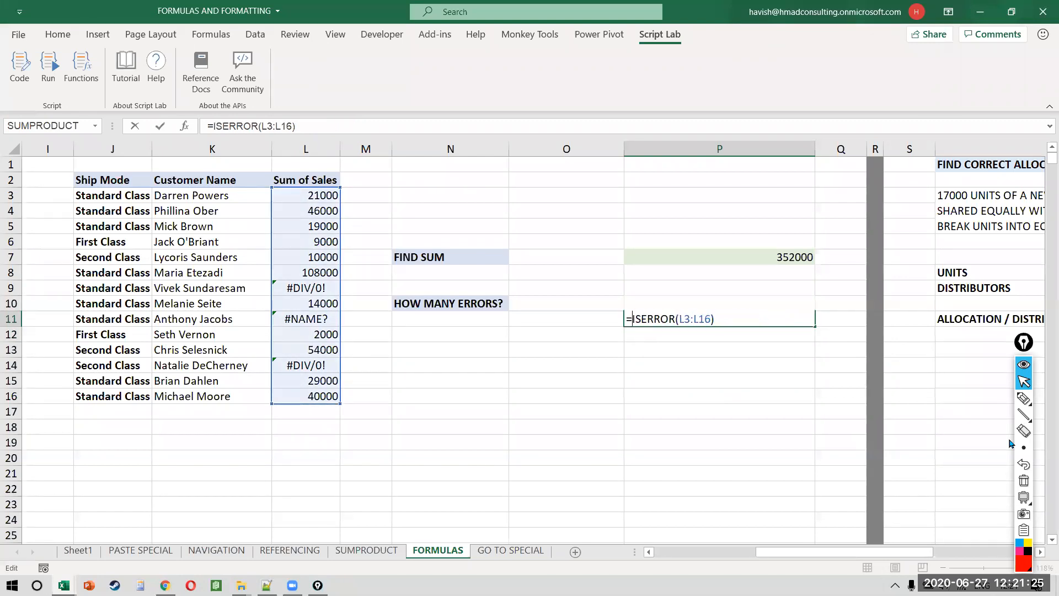
pyautogui.hotkey('ctrl', 'Return')
pyautogui.press('F2')
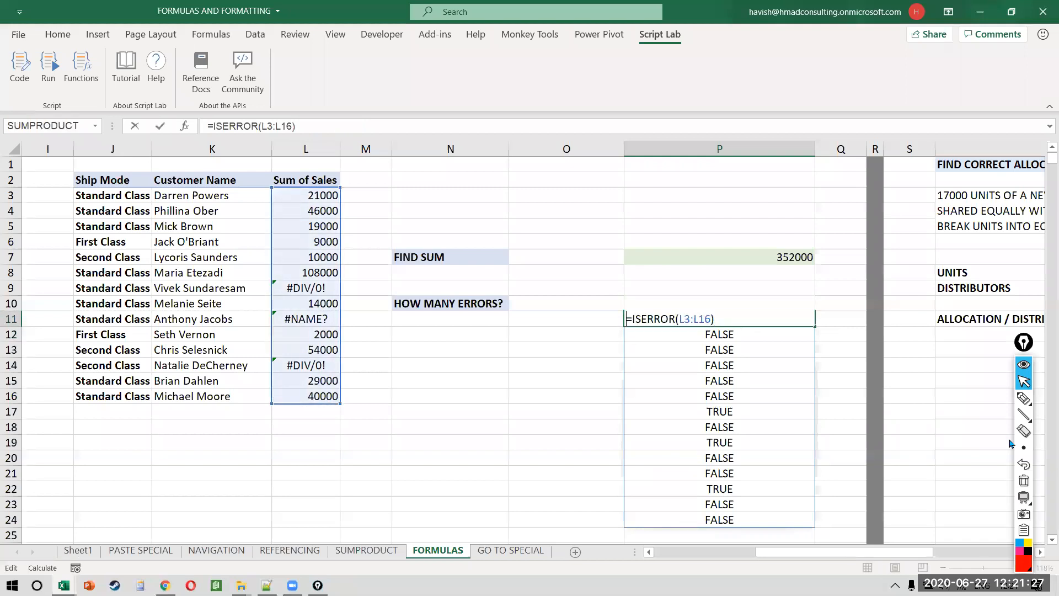
# Step: Try COUNTIF(ISERROR(L3:L16), "TRUE") in P11 with TRUE and 1 as criteria, then cancel it
pyautogui.write('COUNTIF(')
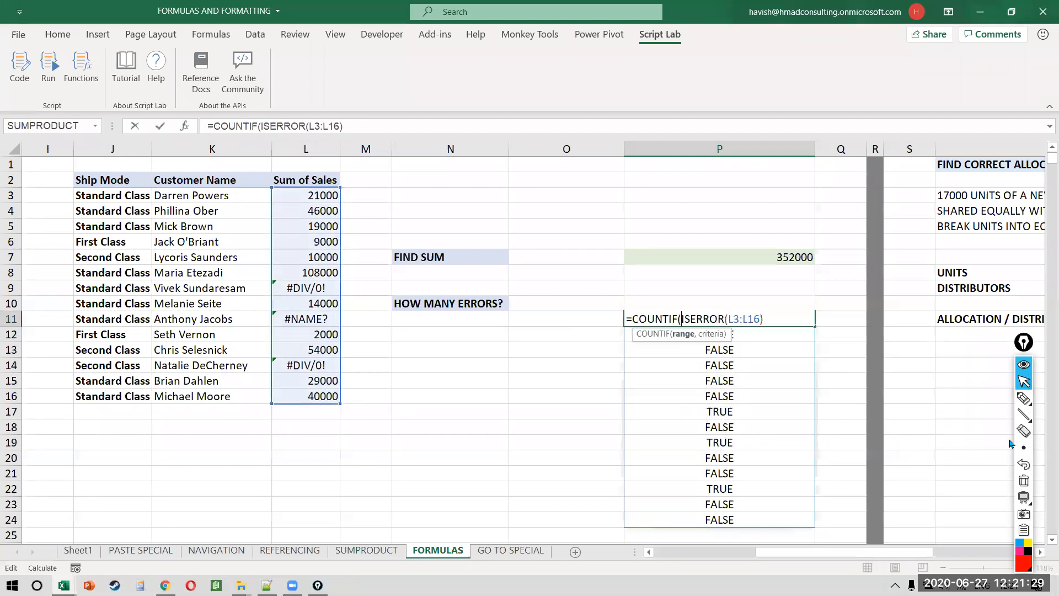
pyautogui.write(', "TRUE"')
pyautogui.press('Return')
pyautogui.press('Return')
pyautogui.press('Right')
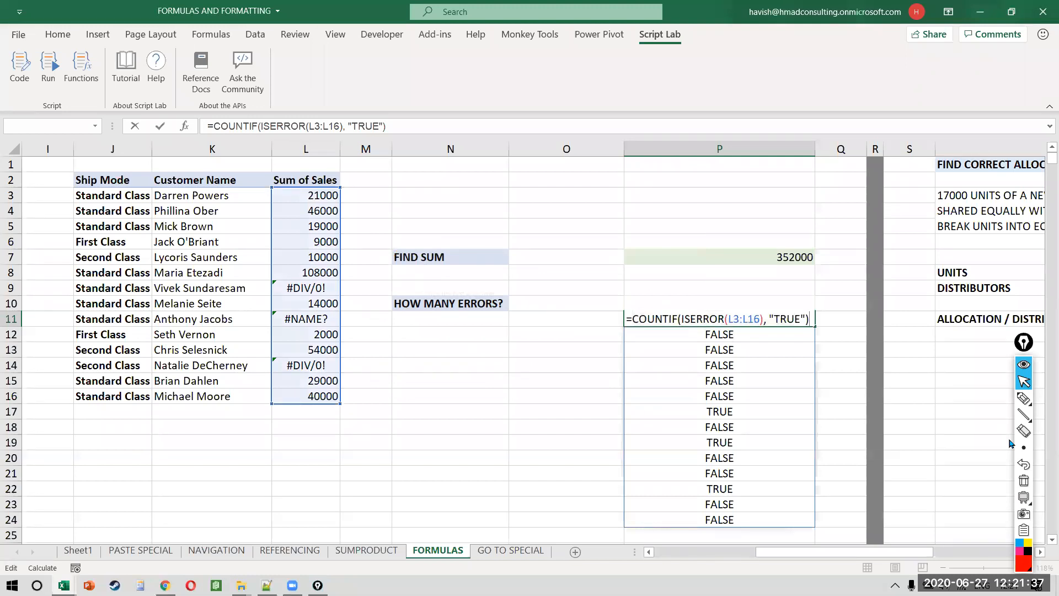
pyautogui.press('Left')
pyautogui.press('BackSpace')
pyautogui.press('BackSpace')
pyautogui.press('Return')
pyautogui.press('Return')
pyautogui.press('Right')
pyautogui.press('Right')
pyautogui.press('Right')
pyautogui.press('Right')
pyautogui.press('Right')
pyautogui.press('Right')
pyautogui.press('Right')
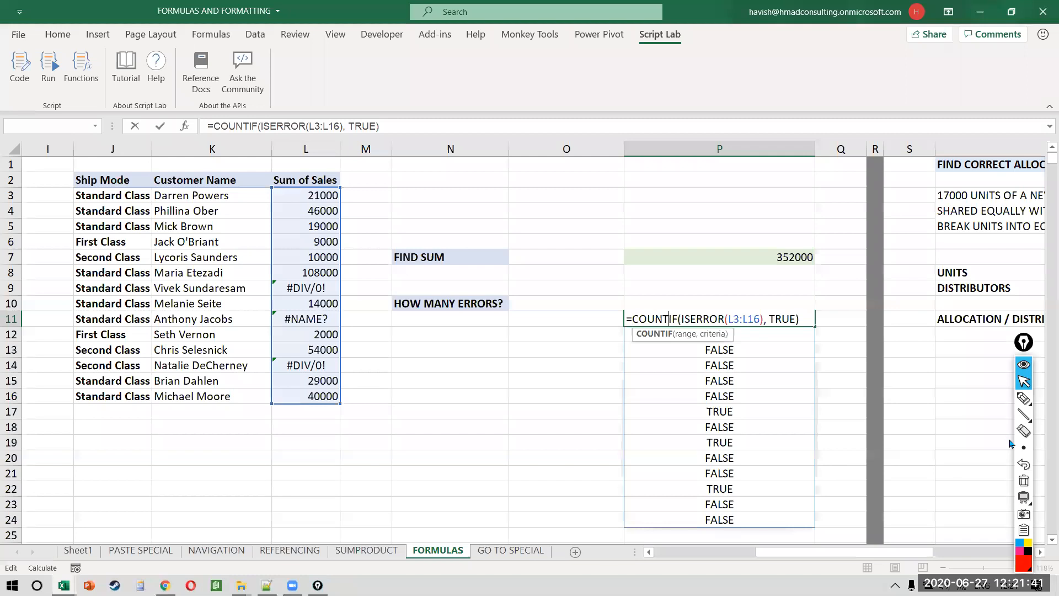
pyautogui.press('Right')
pyautogui.press('Right')
pyautogui.press('Right')
pyautogui.press('Right')
pyautogui.press('Right')
pyautogui.press('Right')
pyautogui.press('Right')
pyautogui.press('Right')
pyautogui.press('Right')
pyautogui.press('Right')
pyautogui.press('Right')
pyautogui.press('Right')
pyautogui.press('Right')
pyautogui.press('Right')
pyautogui.press('Right')
pyautogui.hotkey('shift', 'Right')
pyautogui.hotkey('shift', 'Right')
pyautogui.hotkey('shift', 'Right')
pyautogui.hotkey('shift', 'Right')
pyautogui.write('1')
pyautogui.press('Return')
pyautogui.press('Return')
pyautogui.press('Left')
pyautogui.press('Right')
pyautogui.press('Right')
pyautogui.press('Right')
pyautogui.press('Right')
pyautogui.press('Right')
pyautogui.press('Right')
pyautogui.press('Right')
pyautogui.press('Right')
pyautogui.press('Right')
pyautogui.press('Right')
pyautogui.press('Right')
pyautogui.press('Right')
pyautogui.press('Right')
pyautogui.press('Right')
pyautogui.press('Right')
pyautogui.hotkey('shift', 'Right')
pyautogui.hotkey('shift', 'Right')
pyautogui.hotkey('shift', 'Right')
pyautogui.hotkey('shift', 'Right')
pyautogui.hotkey('shift', 'Right')
pyautogui.hotkey('shift', 'Right')
pyautogui.hotkey('shift', 'Right')
pyautogui.hotkey('shift', 'Right')
pyautogui.hotkey('shift', 'Right')
pyautogui.hotkey('shift', 'Right')
pyautogui.hotkey('shift', 'Right')
pyautogui.hotkey('shift', 'Right')
pyautogui.hotkey('shift', 'Right')
pyautogui.hotkey('shift', 'Right')
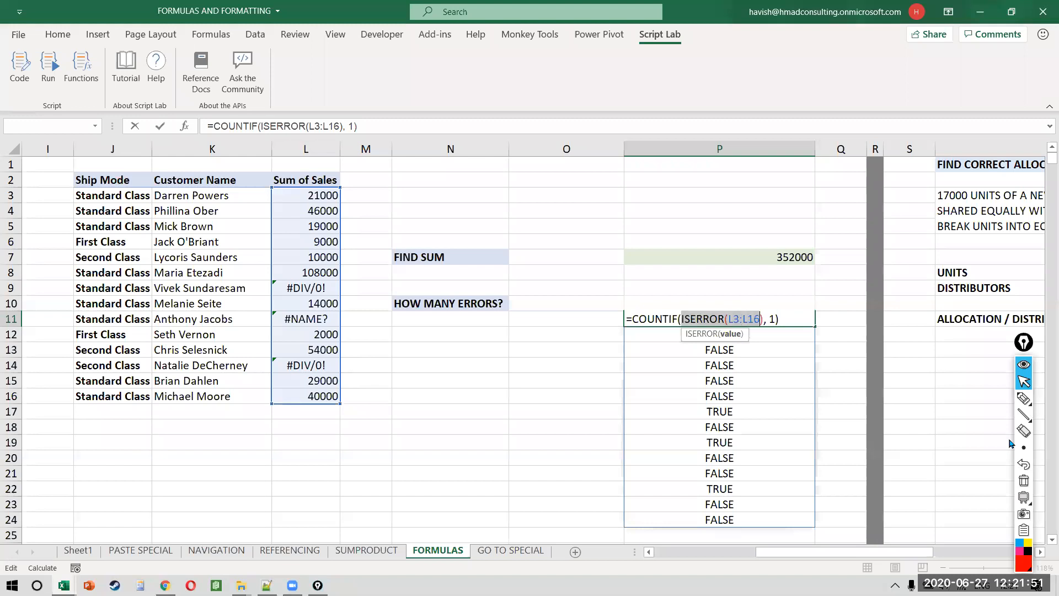
pyautogui.press('Escape')
# Step: Delete the ISERROR formula and its spilled results in P11:P24, keeping P10
pyautogui.press('Up')
pyautogui.press('F2')
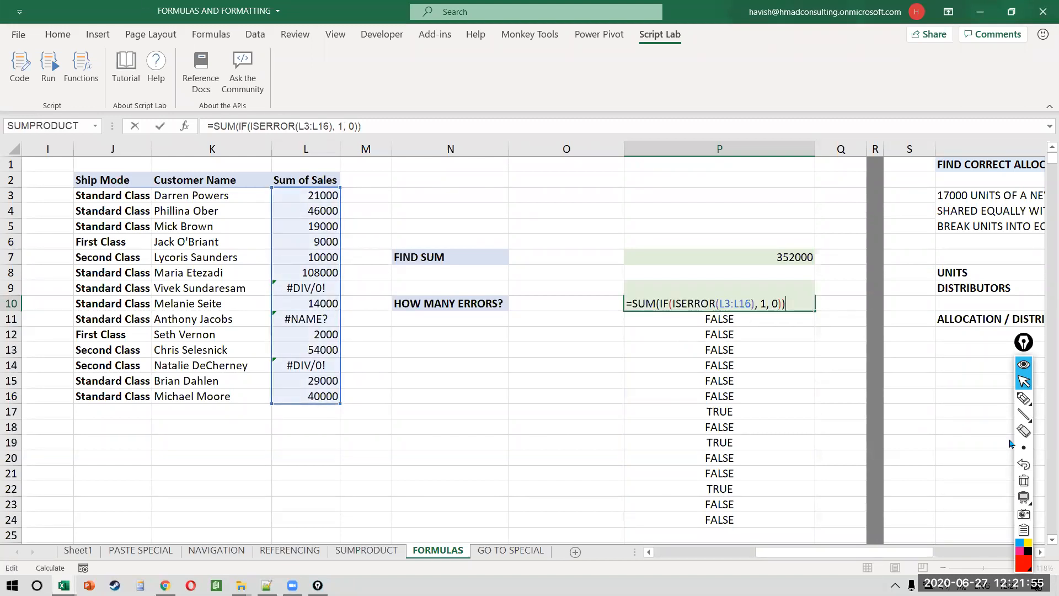
pyautogui.press('Escape')
pyautogui.press('Down')
pyautogui.press('F2')
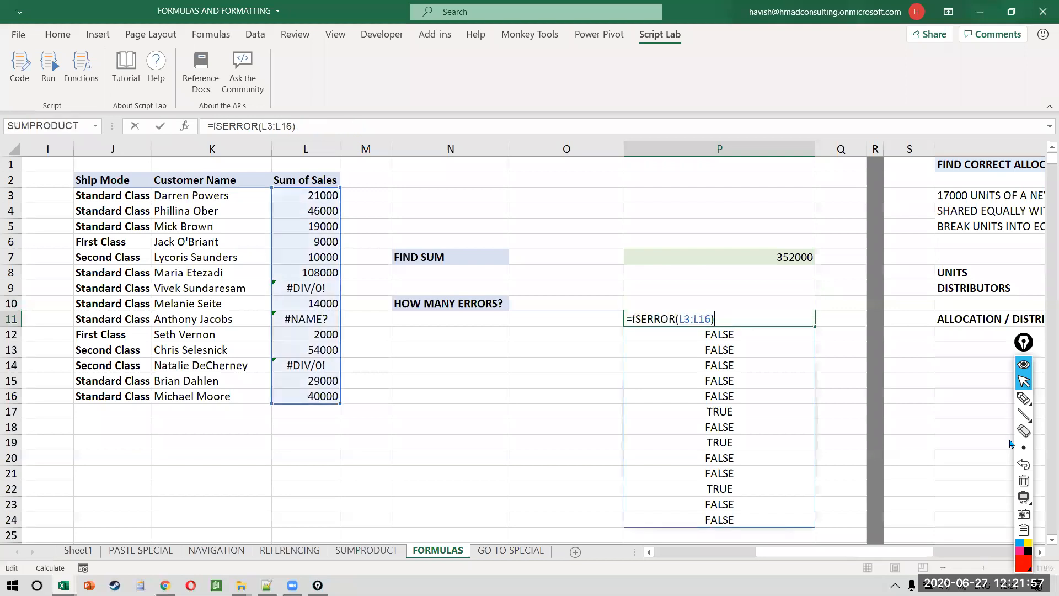
pyautogui.press('Escape')
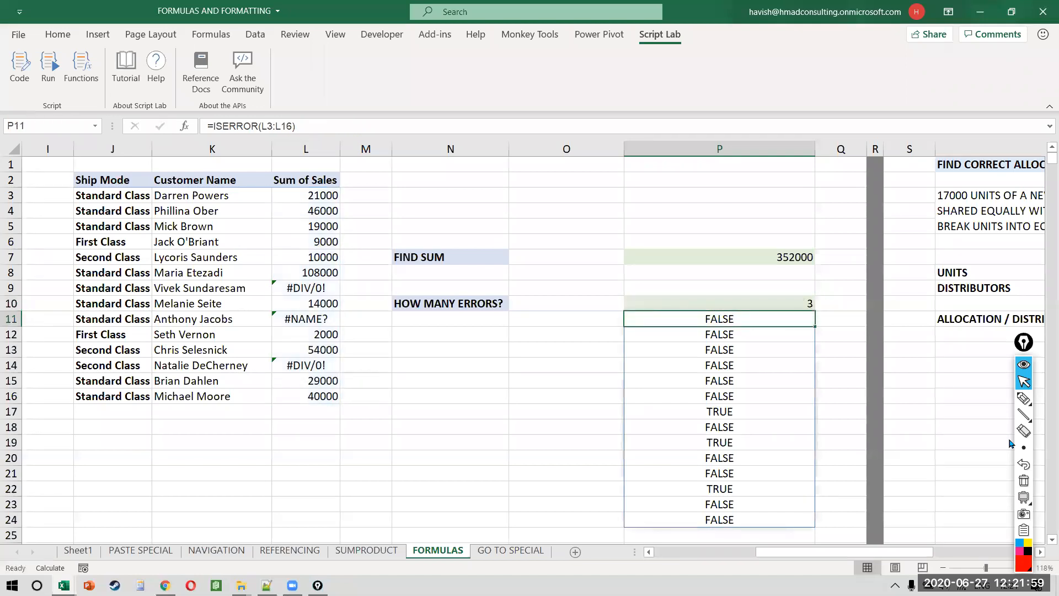
pyautogui.hotkey('ctrl', 'shift', 'Down')
pyautogui.press('Delete')
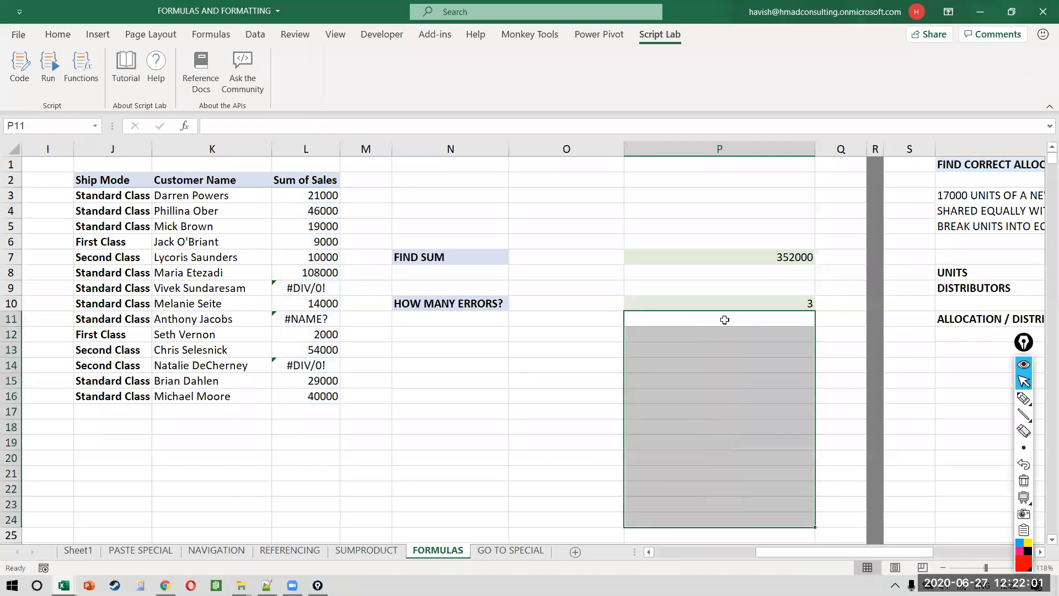
pyautogui.click(727, 306)
pyautogui.press('F2')
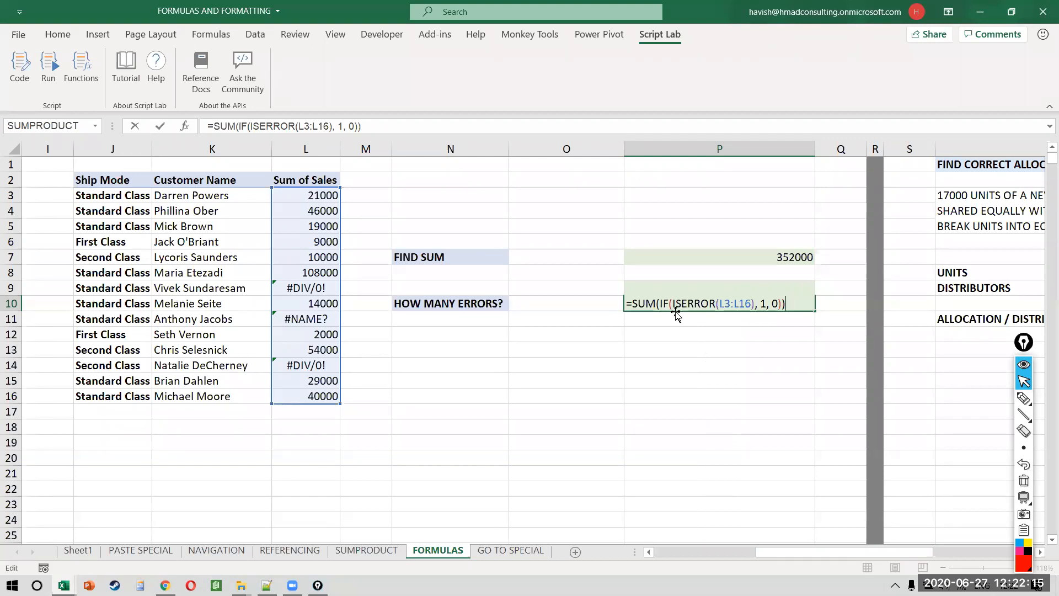
# Step: Commit P10's error-count formula and close FORMULAS AND FORMATTING without saving
pyautogui.hotkey('ctrl', 'Return')
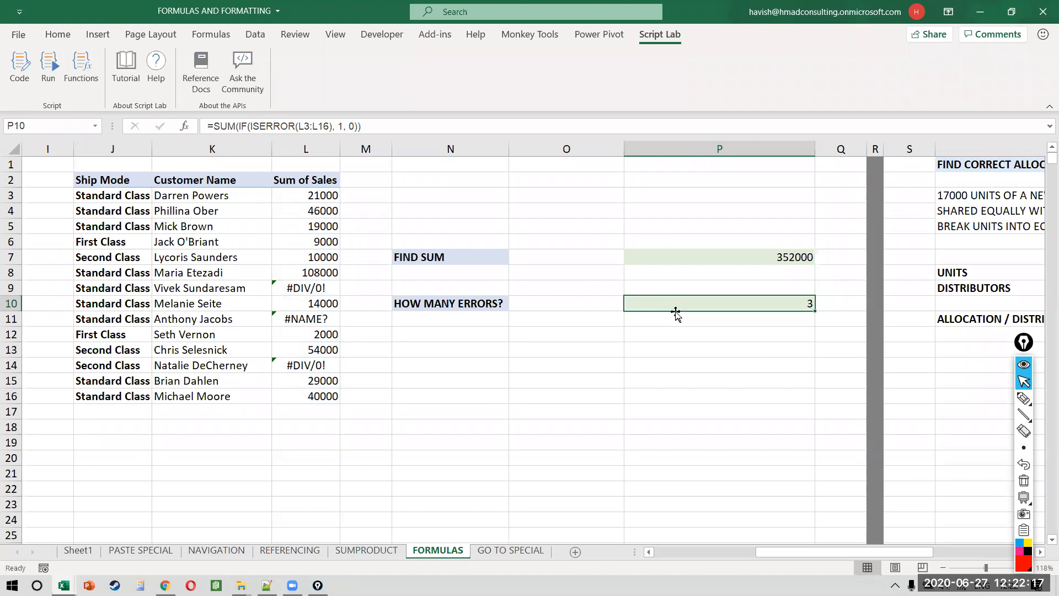
pyautogui.hotkey('alt', 'F4')
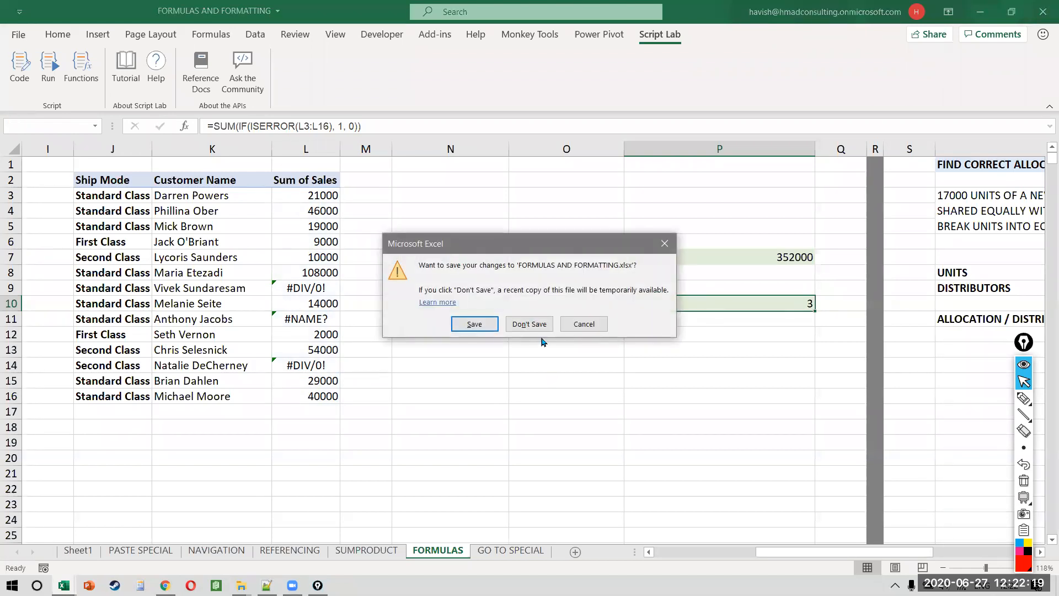
pyautogui.click(540, 325)
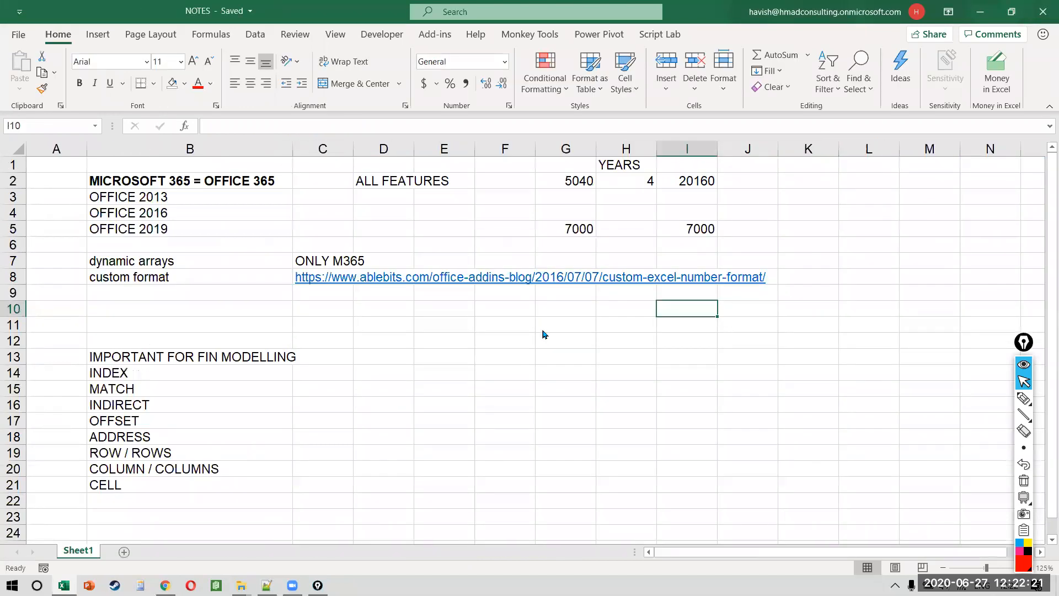
# Step: Open the LOOKUPS folder in the FILES Explorer window and select workbook 1 (1)
pyautogui.hotkey('alt', 'Tab')
pyautogui.hotkey('alt', 'Tab')
pyautogui.hotkey('alt', 'Tab')
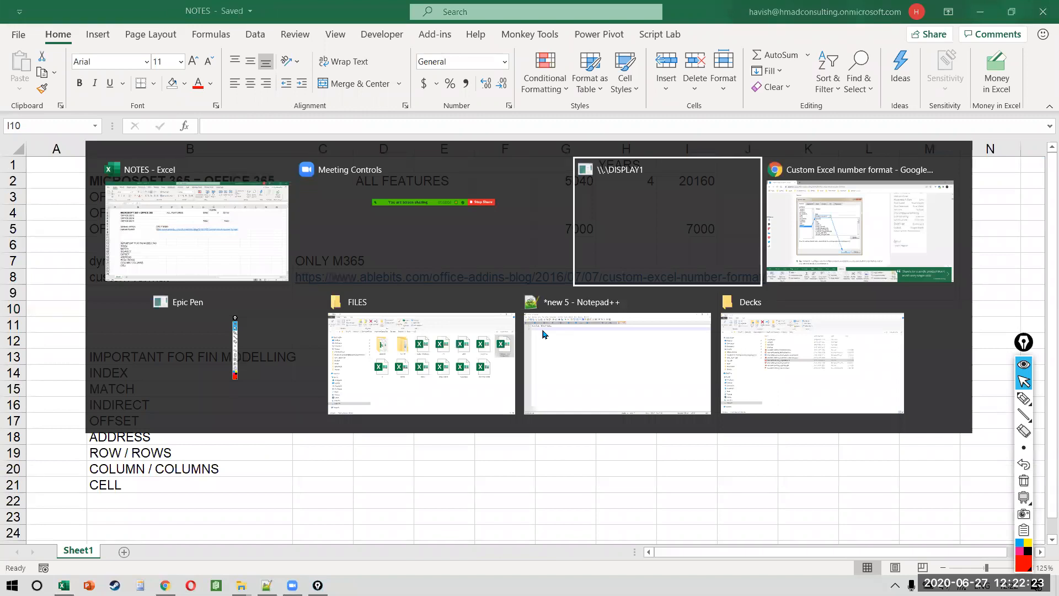
pyautogui.hotkey('alt', 'Tab')
pyautogui.hotkey('alt', 'Tab')
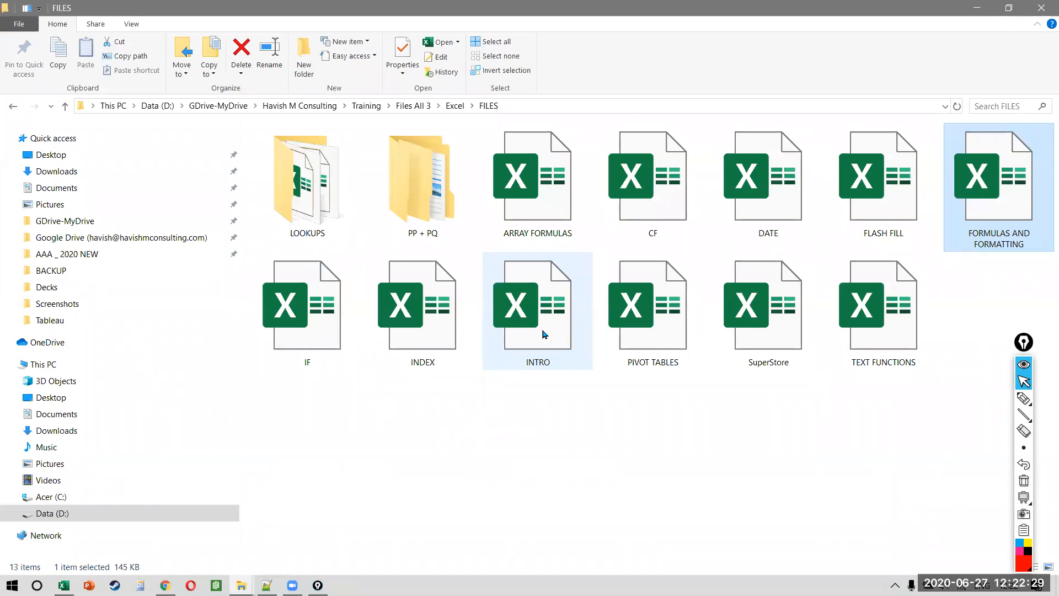
pyautogui.doubleClick(310, 197)
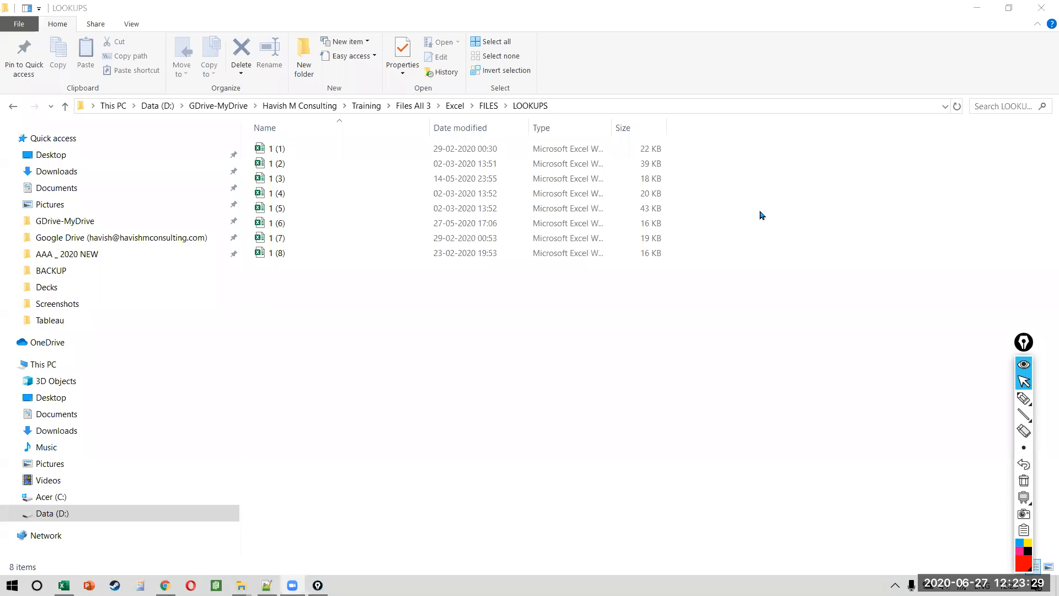
pyautogui.click(339, 154)
# Step: Open and close workbook 1 (1), then select cell B26 in NOTES
pyautogui.hotkey('alt', 'Tab')
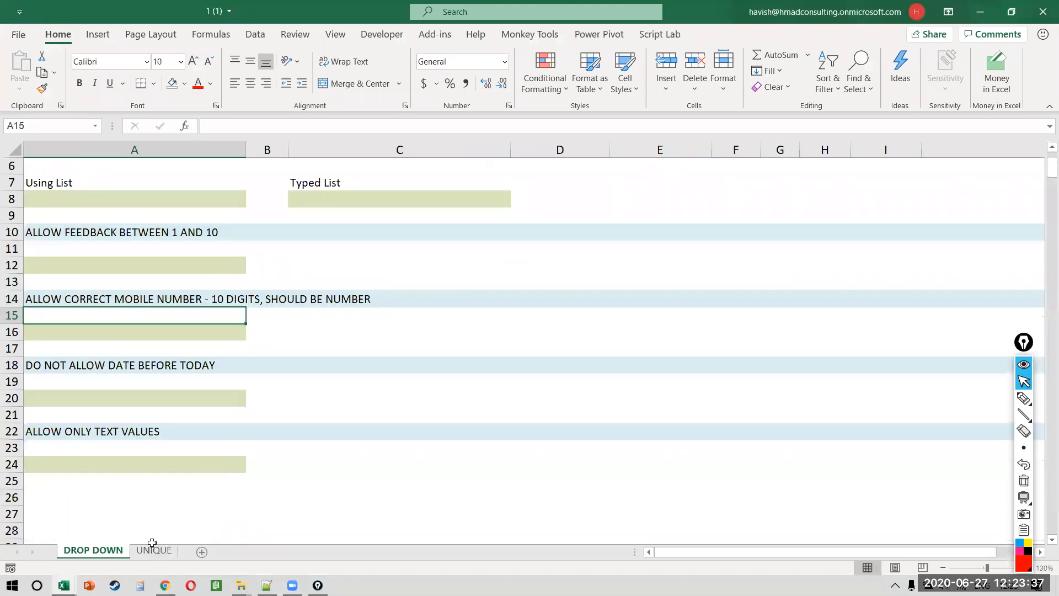
pyautogui.click(1042, 12)
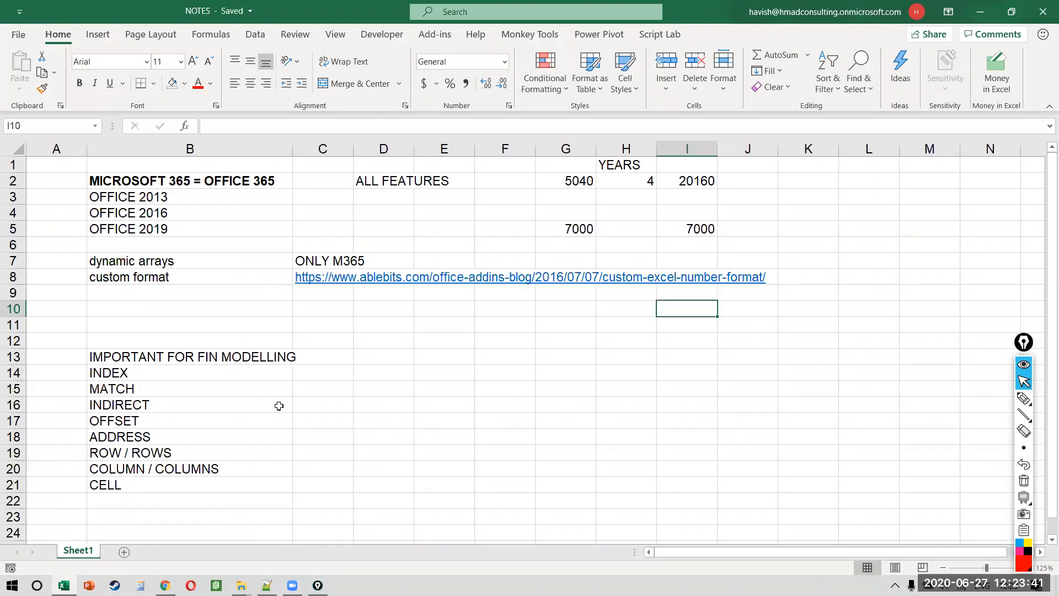
pyautogui.scroll(-8, 280, 405)
pyautogui.click(217, 213)
pyautogui.hotkey('alt', 'Tab')
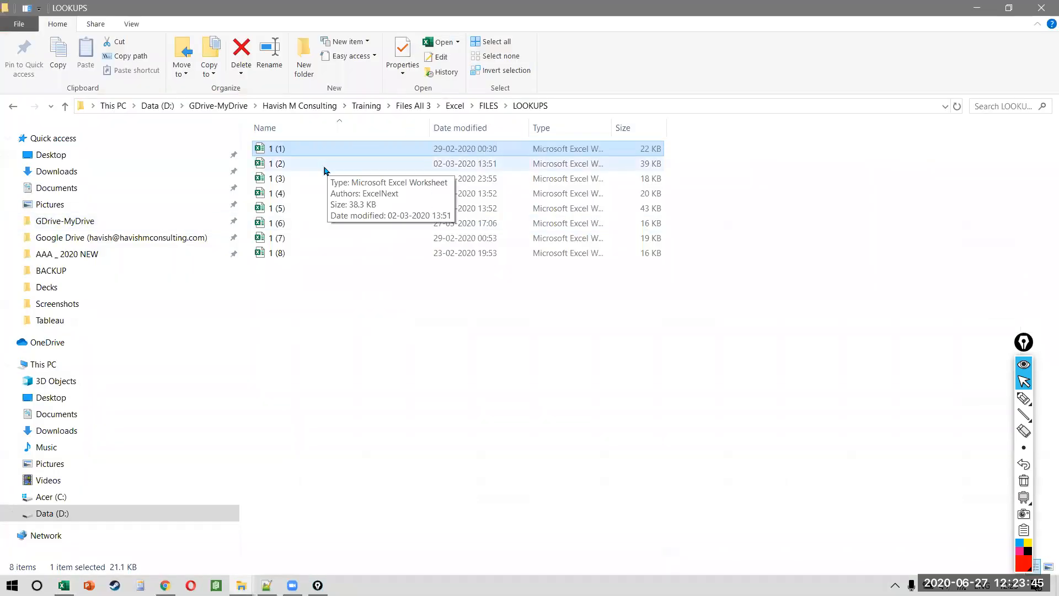
pyautogui.hotkey('alt', 'Tab')
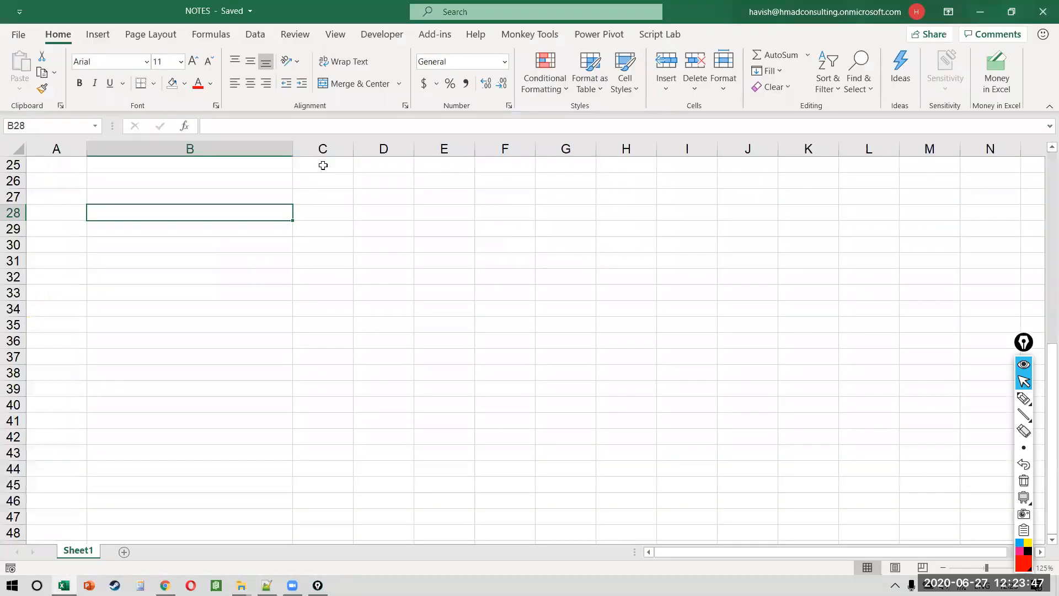
pyautogui.click(234, 184)
# Step: View workbook 1 (2) on sheet 01A, then return to the NOTES workbook
pyautogui.hotkey('alt', 'Tab')
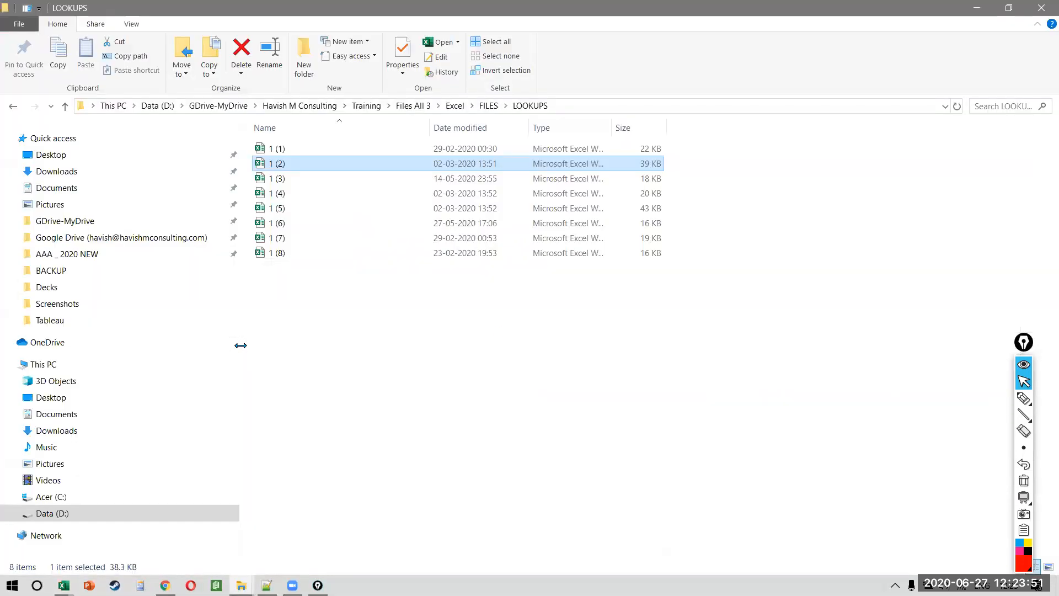
pyautogui.hotkey('alt', 'Tab')
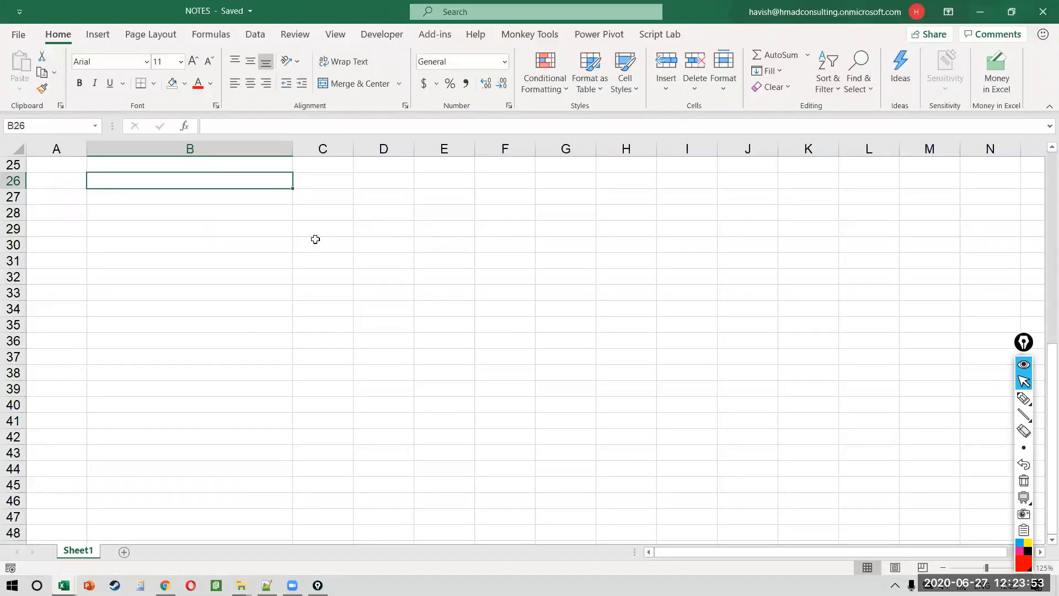
pyautogui.hotkey('alt', 'Tab')
pyautogui.hotkey('alt', 'Tab')
pyautogui.hotkey('alt', 'Tab')
pyautogui.hotkey('alt', 'Tab')
pyautogui.hotkey('alt', 'Tab')
pyautogui.hotkey('alt', 'Tab')
pyautogui.hotkey('alt', 'Tab')
pyautogui.hotkey('alt', 'Tab')
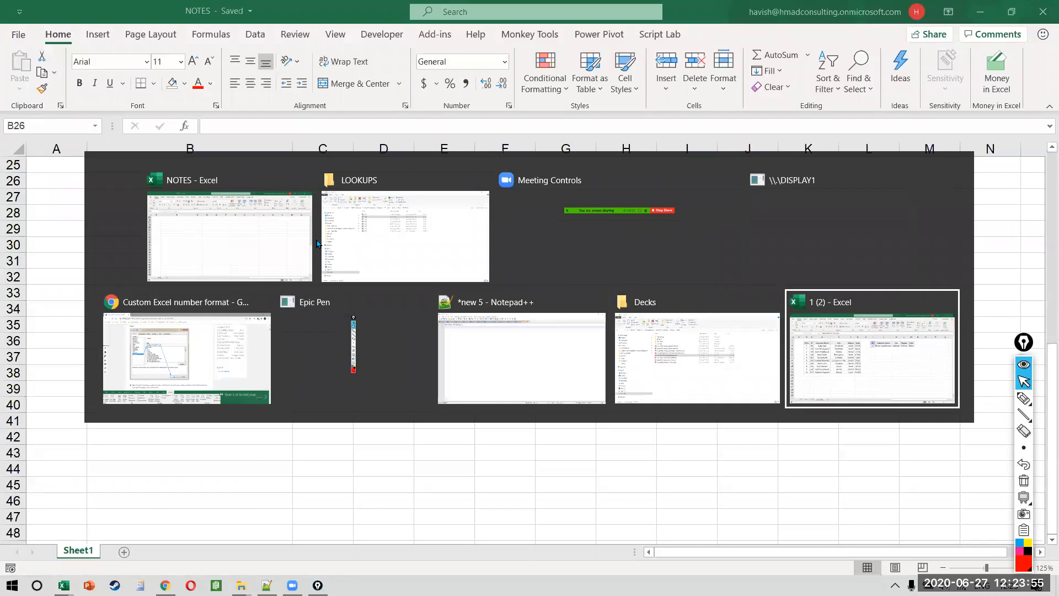
pyautogui.hotkey('ctrl', 'c')
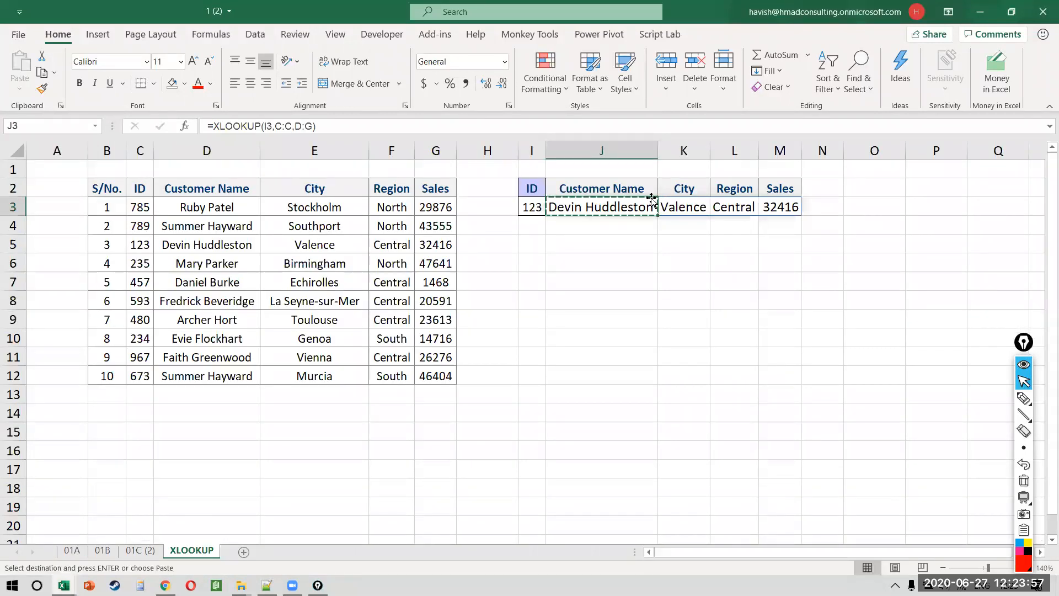
pyautogui.hotkey('ctrl', 'pageup')
pyautogui.hotkey('ctrl', 'pageup')
pyautogui.hotkey('ctrl', 'pageup')
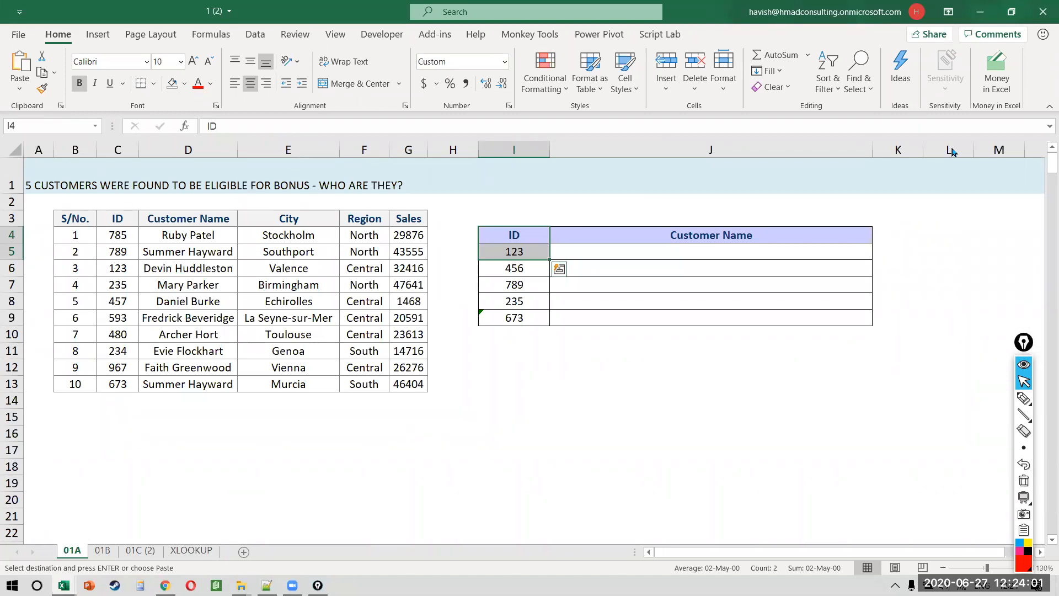
pyautogui.click(261, 481)
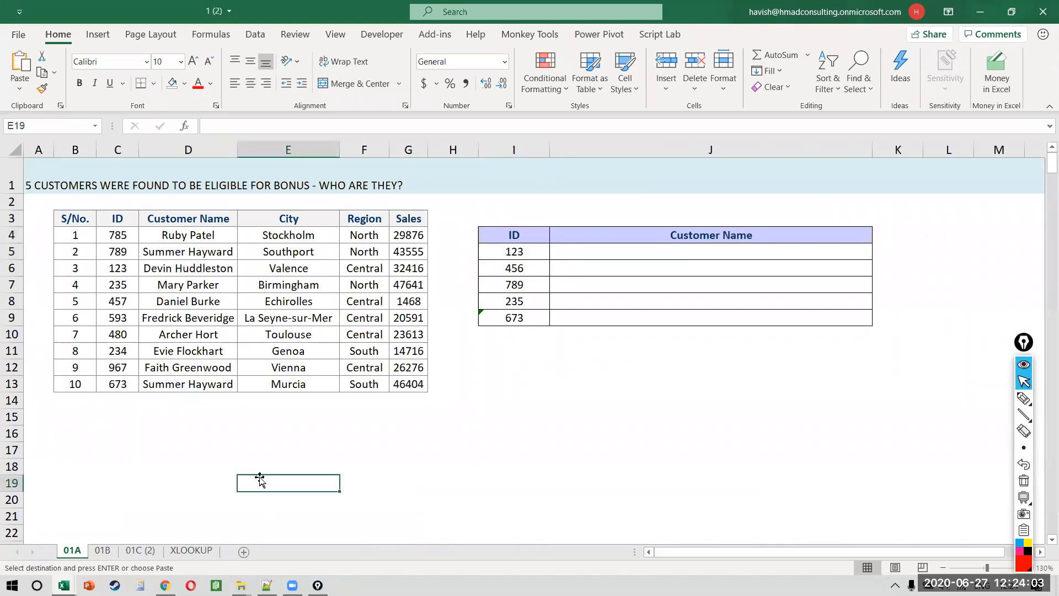
pyautogui.hotkey('alt', 'Tab')
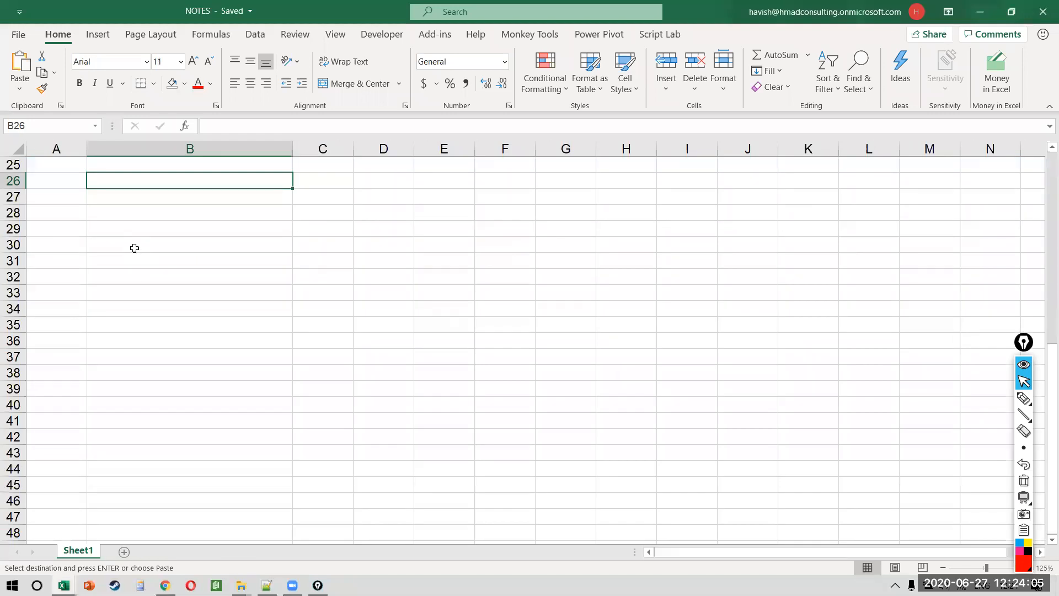
# Step: Enter SUM, AVERAGE and VLOOKUP into B26, B27 and B28 of NOTES
pyautogui.write('SUM')
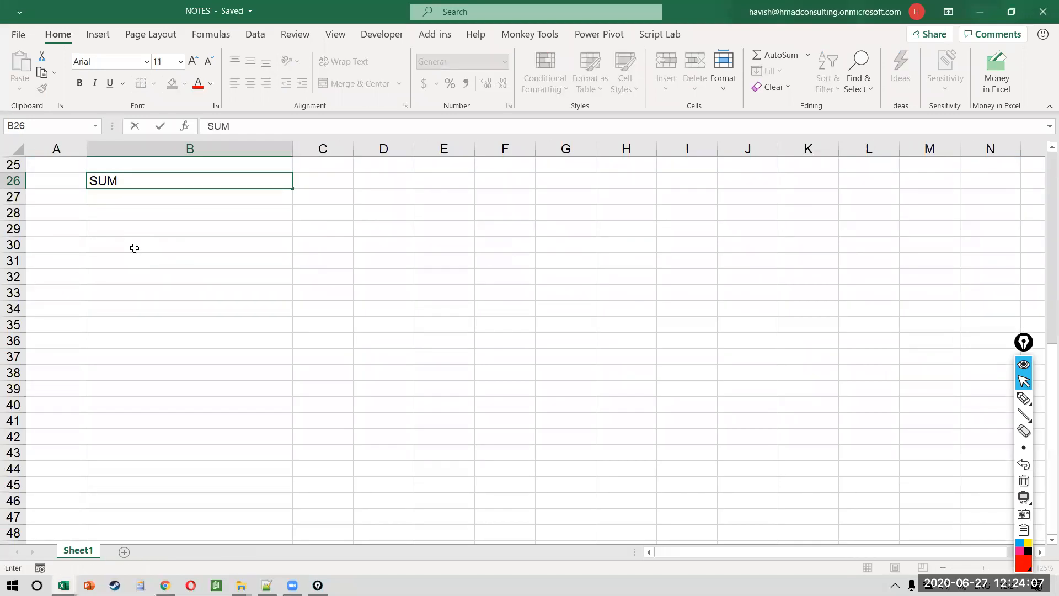
pyautogui.press('Return')
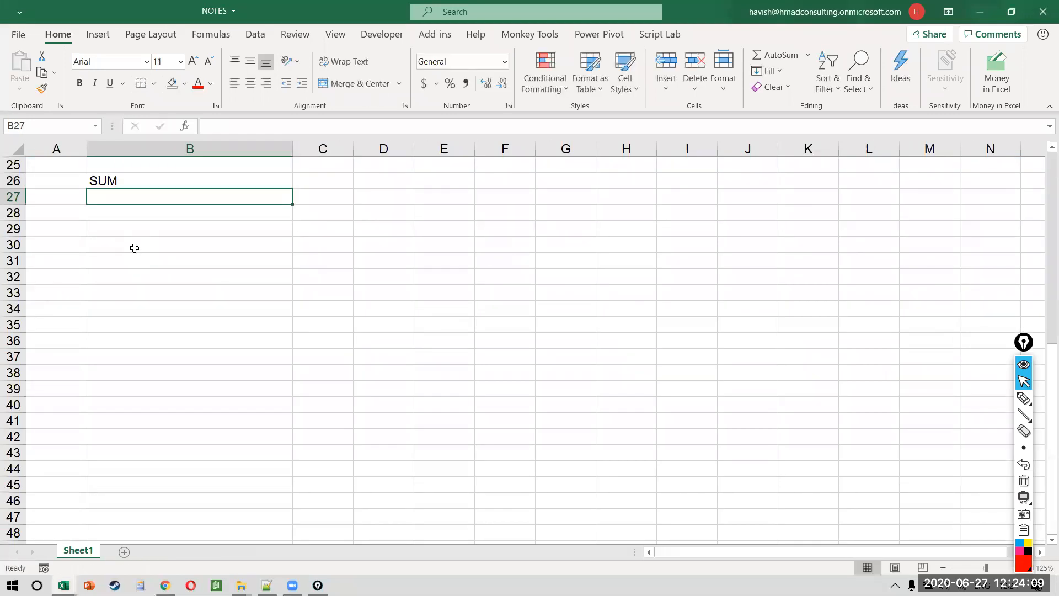
pyautogui.write('AVERAGE')
pyautogui.press('Return')
pyautogui.write('VLOOKPU')
pyautogui.press('BackSpace')
pyautogui.press('BackSpace')
pyautogui.write('UP')
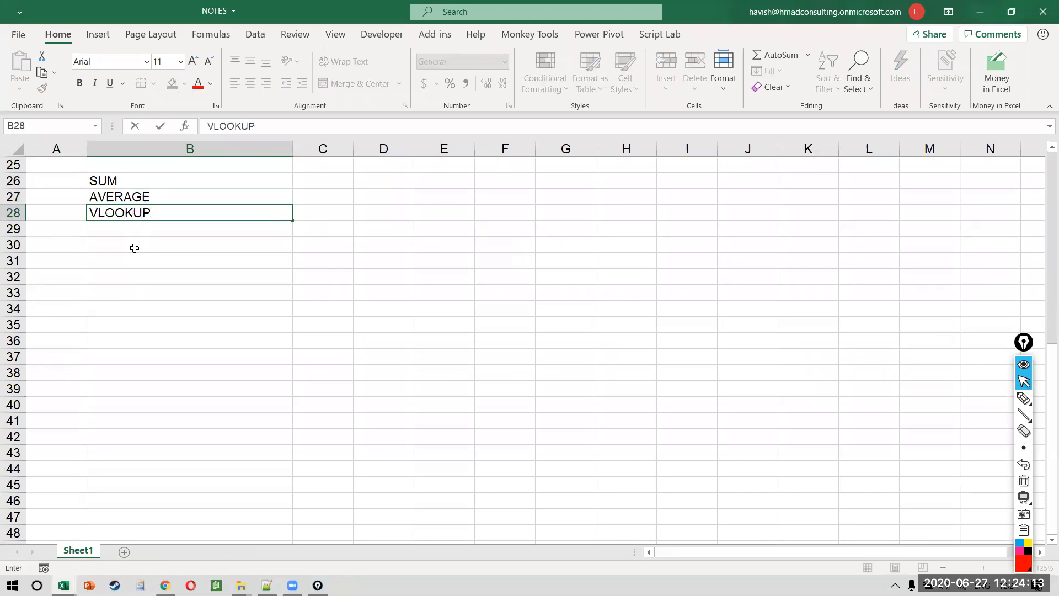
pyautogui.press('Return')
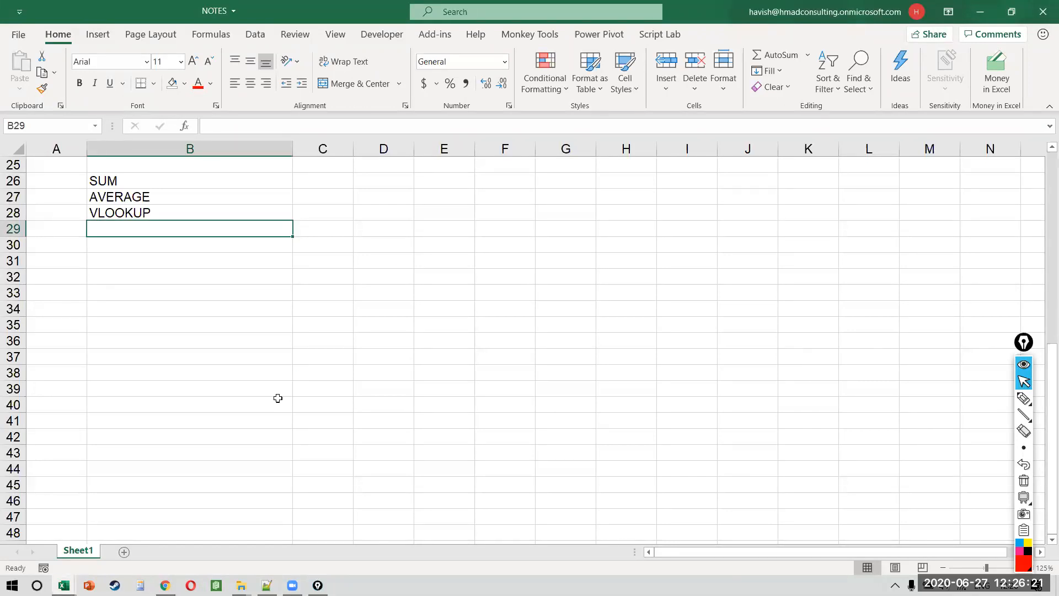
# Step: Undo the three notes in B26:B28 of NOTES, then switch to workbook '1 (2)', sheet 01A
pyautogui.hotkey('alt', 'Tab')
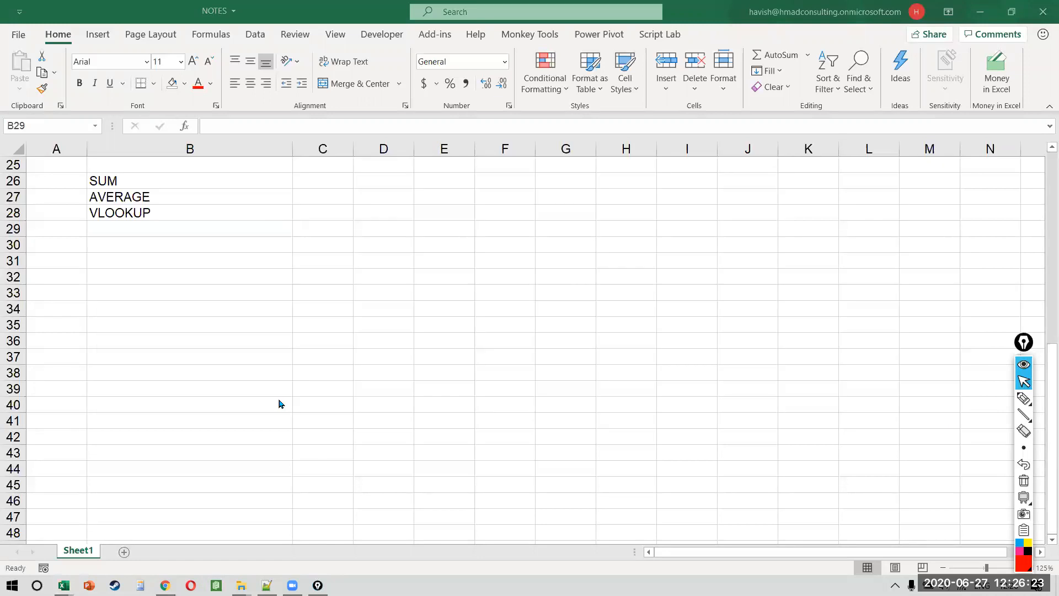
pyautogui.hotkey('alt', 'Tab')
pyautogui.hotkey('ctrl', 'z')
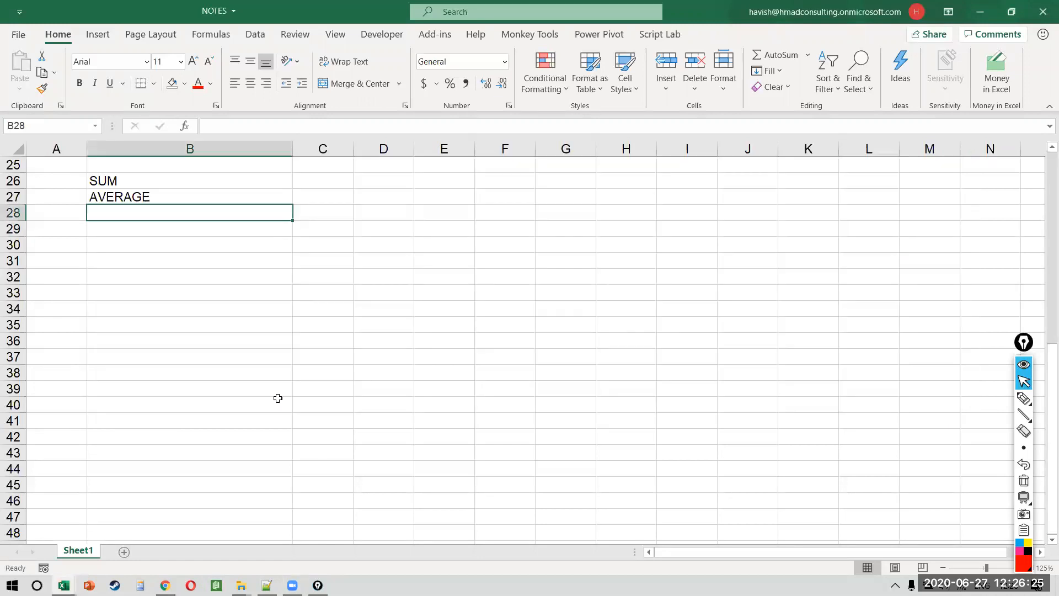
pyautogui.hotkey('ctrl', 'z')
pyautogui.hotkey('ctrl', 'z')
pyautogui.hotkey('alt', 'Tab')
pyautogui.hotkey('alt', 'Tab')
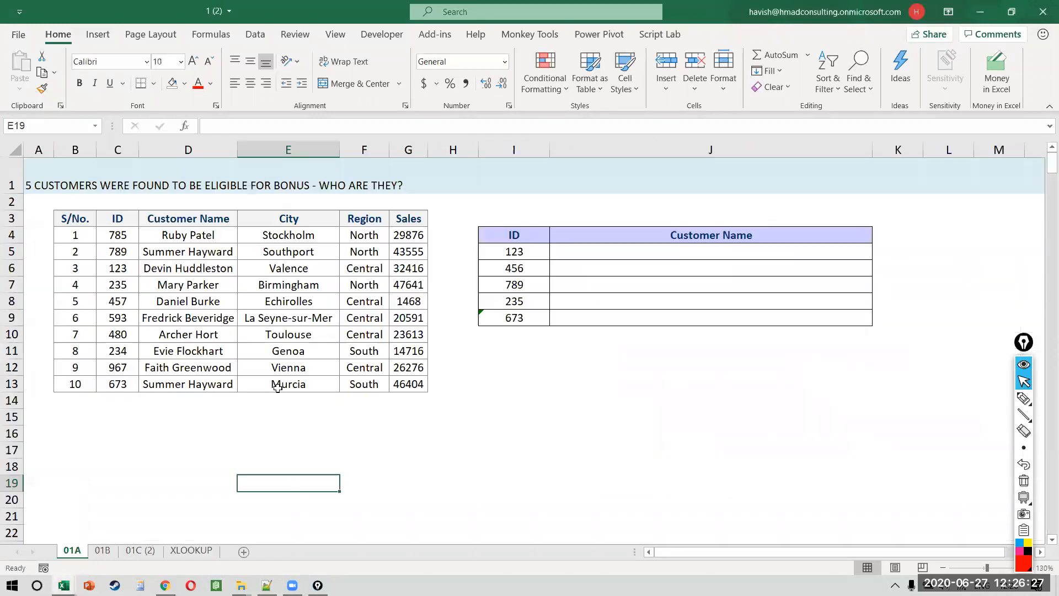
pyautogui.click(128, 214)
pyautogui.keyDown('ctrl'); pyautogui.scroll(3, 128, 213); pyautogui.keyUp('ctrl')
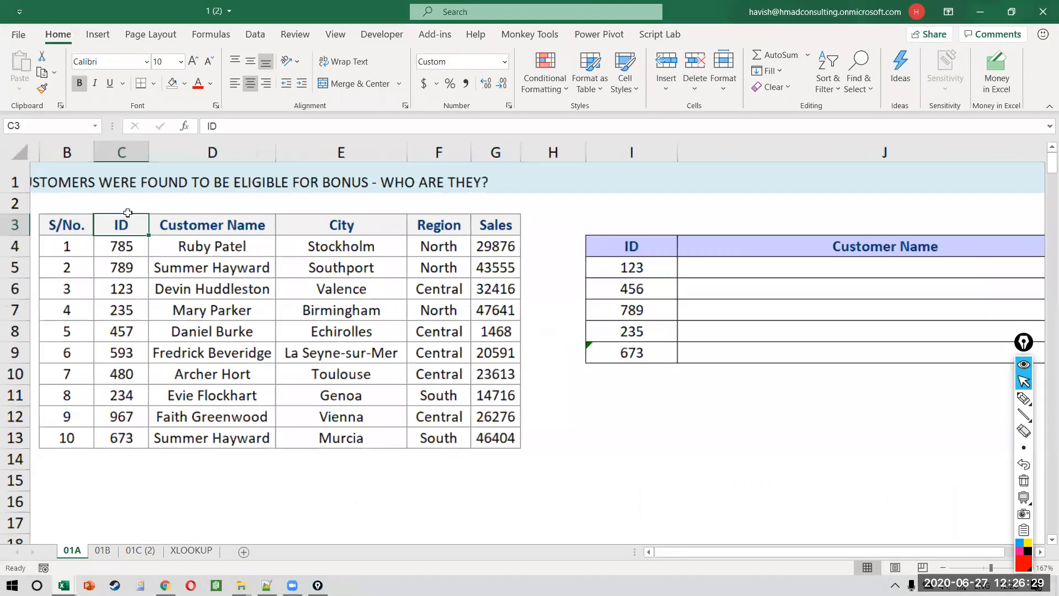
pyautogui.keyDown('ctrl'); pyautogui.scroll(-2, 128, 213); pyautogui.keyUp('ctrl')
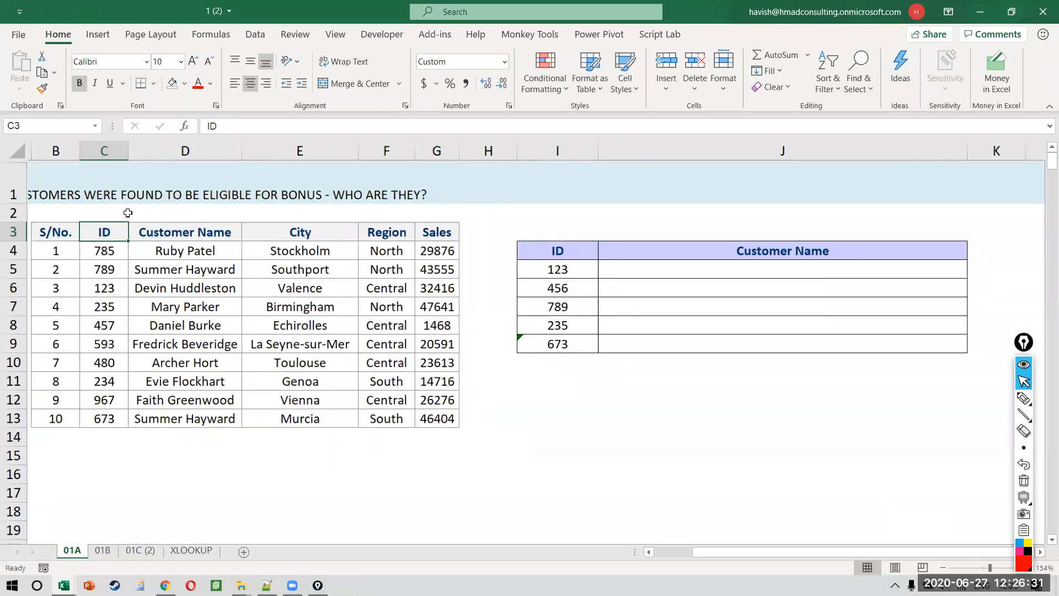
pyautogui.keyDown('ctrl'); pyautogui.scroll(-1, 128, 213); pyautogui.keyUp('ctrl')
pyautogui.click(159, 269)
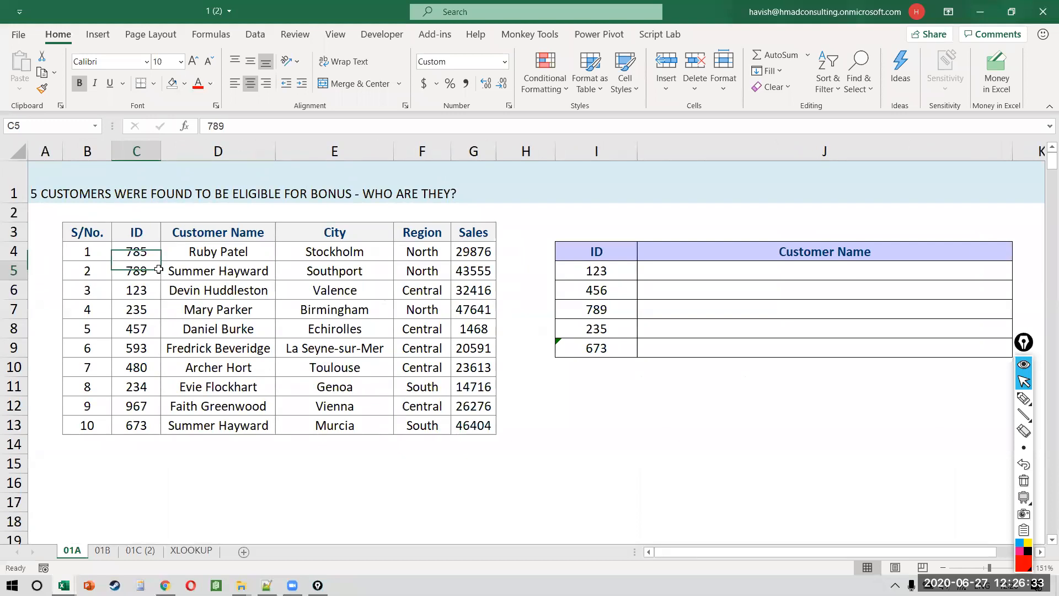
pyautogui.press('Up')
pyautogui.press('Right')
pyautogui.hotkey('ctrl', 'shift', 'Down')
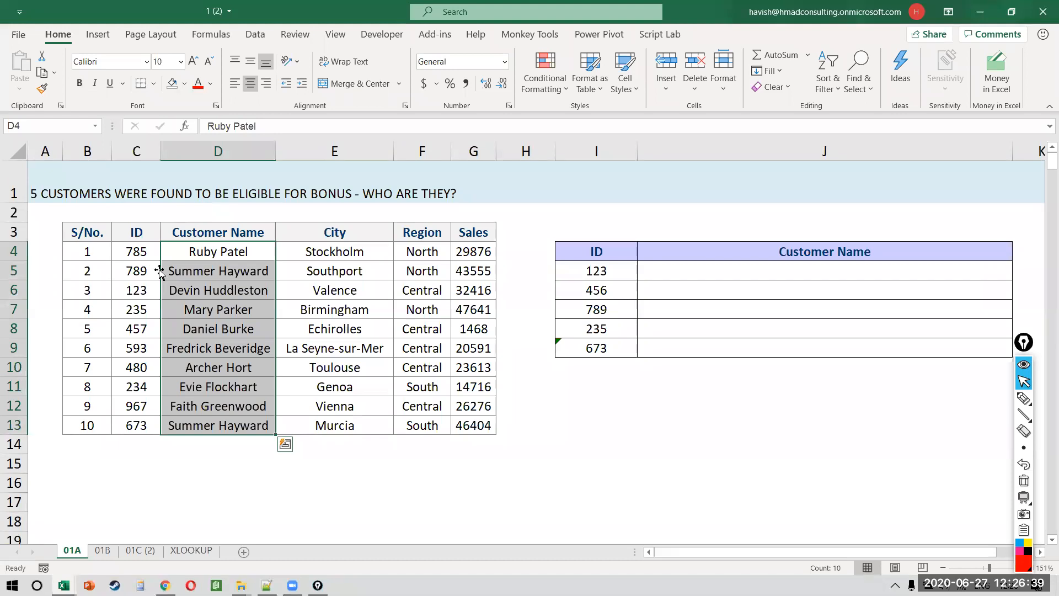
pyautogui.press('Left')
pyautogui.press('Right')
pyautogui.hotkey('ctrl', 'shift', 'Down')
pyautogui.press('Right')
pyautogui.press('Right')
pyautogui.press('Right')
pyautogui.press('Right')
pyautogui.press('Right')
pyautogui.press('Down')
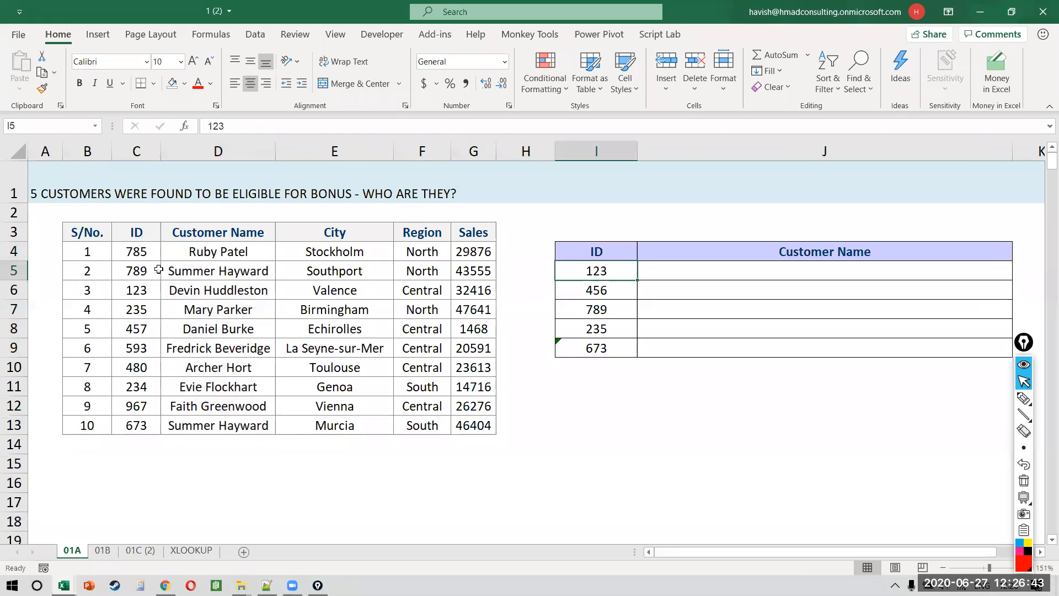
pyautogui.hotkey('ctrl', 'shift', 'Down')
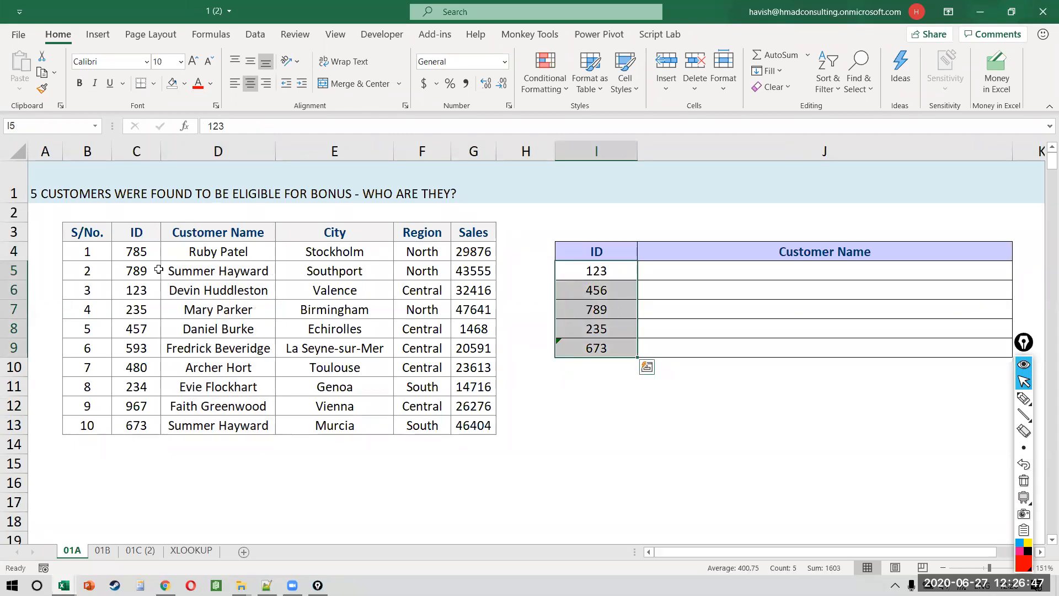
pyautogui.press('Right')
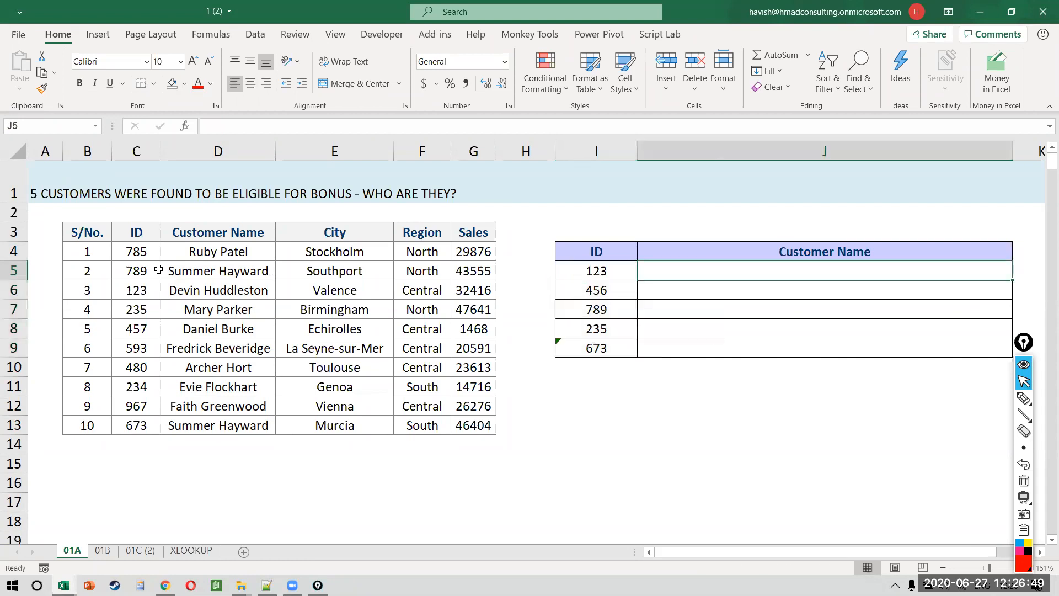
pyautogui.hotkey('shift', 'Down')
pyautogui.hotkey('shift', 'Down')
pyautogui.hotkey('shift', 'Down')
pyautogui.hotkey('shift', 'Down')
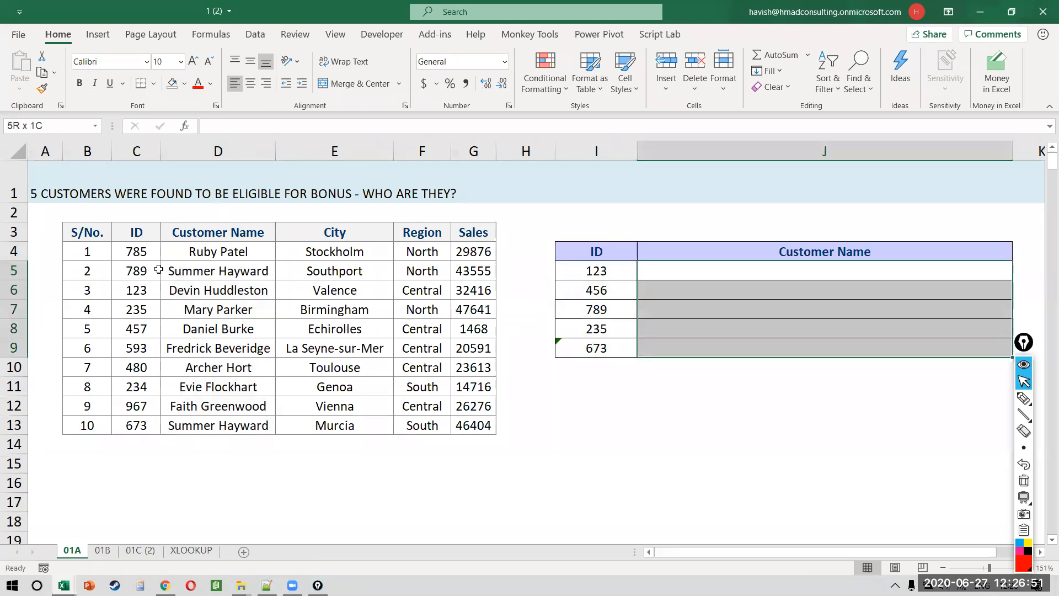
pyautogui.press('Left')
pyautogui.hotkey('shift', 'Down')
pyautogui.hotkey('shift', 'Down')
pyautogui.hotkey('shift', 'Down')
pyautogui.hotkey('shift', 'Down')
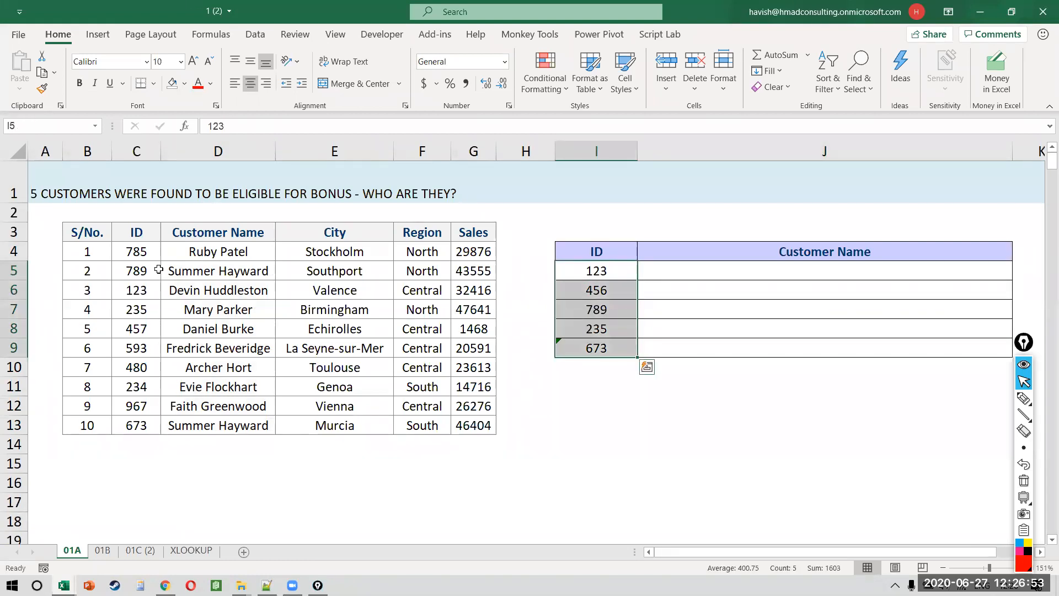
pyautogui.press('Left')
pyautogui.press('Left')
pyautogui.press('Left')
pyautogui.press('Left')
pyautogui.press('Left')
pyautogui.press('Up')
pyautogui.hotkey('ctrl', 'shift', 'Down')
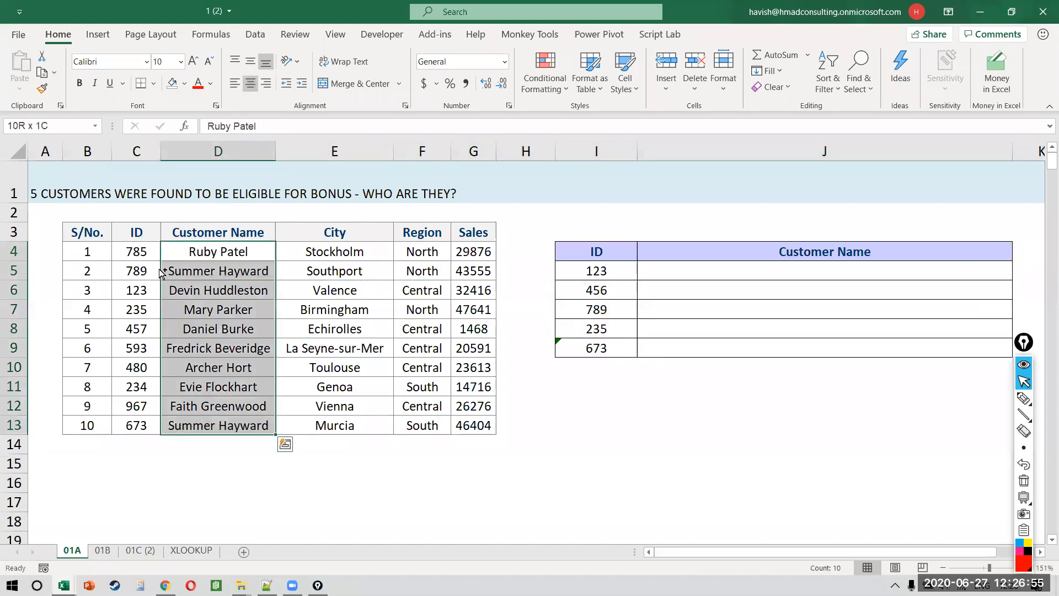
pyautogui.press('Right')
pyautogui.press('Right')
pyautogui.press('Right')
pyautogui.press('Down')
pyautogui.press('Right')
pyautogui.hotkey('ctrl', 'shift', 'Down')
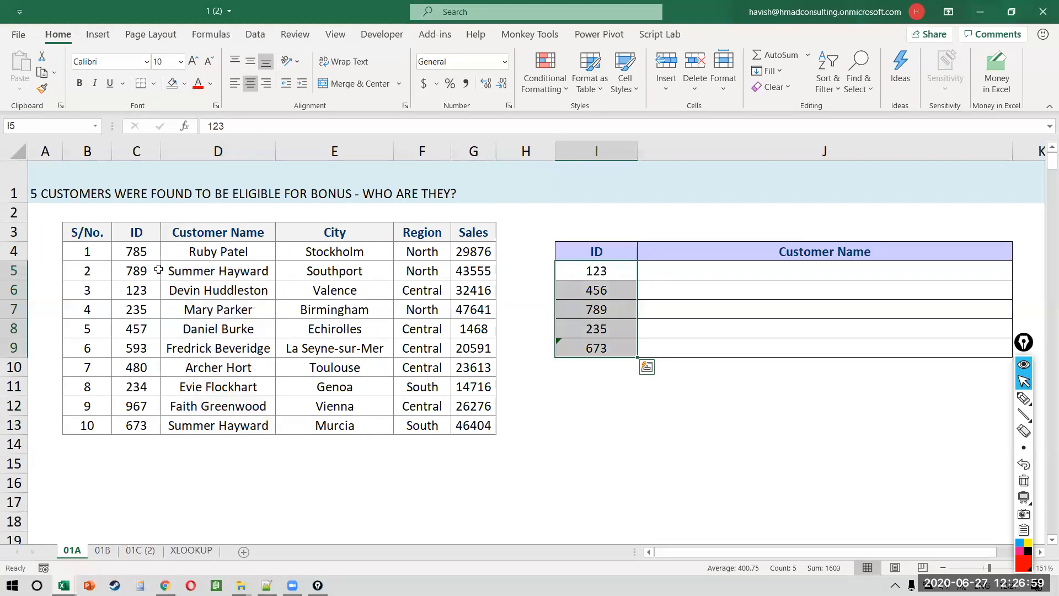
pyautogui.press('Left')
pyautogui.hotkey('ctrl', 'Left')
pyautogui.hotkey('ctrl', 'Left')
pyautogui.press('Right')
pyautogui.press('Up')
pyautogui.hotkey('ctrl', 'shift', 'Down')
pyautogui.hotkey('shift', 'Right')
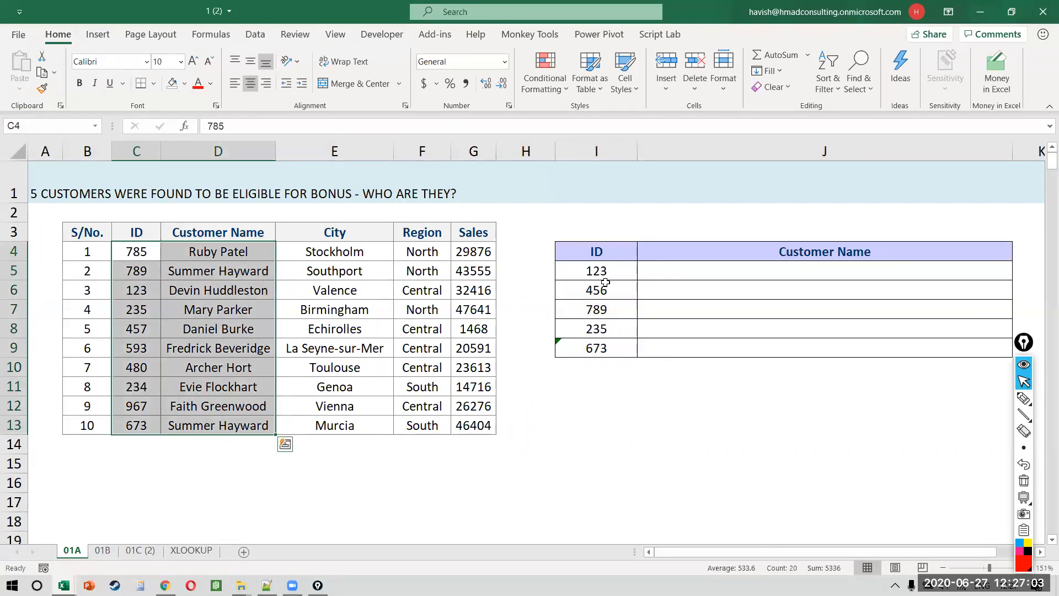
pyautogui.hotkey('ctrl', 'shift', '4')
pyautogui.moveTo(574, 273); pyautogui.dragTo(206, 291)
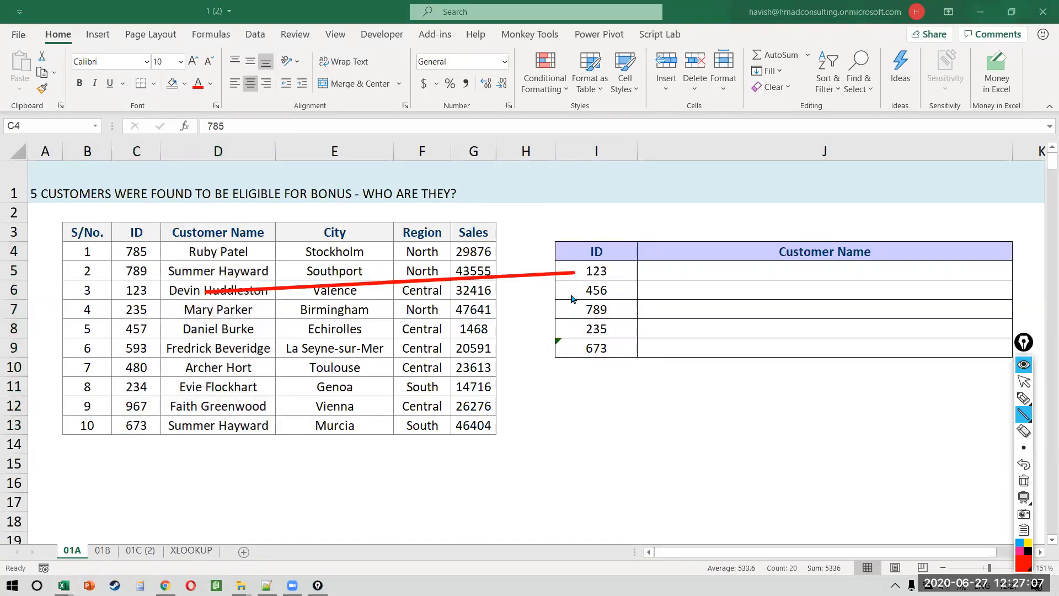
pyautogui.moveTo(572, 293)
pyautogui.mouseDown()
pyautogui.moveTo(229, 392)
pyautogui.moveTo(209, 331)
pyautogui.moveTo(221, 287)
pyautogui.moveTo(218, 389)
pyautogui.moveTo(422, 394)
pyautogui.mouseUp()
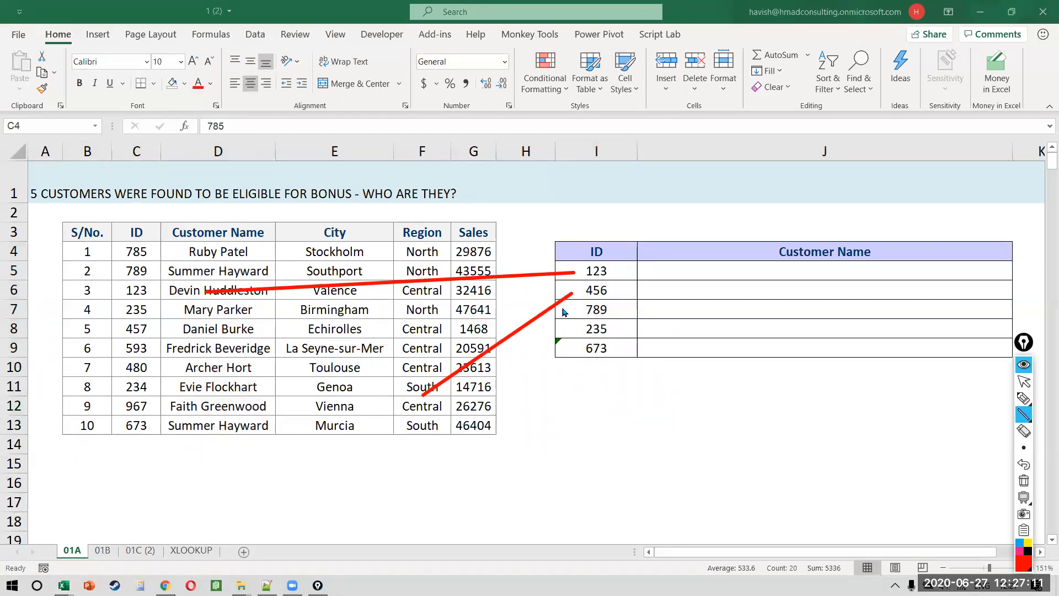
pyautogui.moveTo(563, 307)
pyautogui.mouseDown()
pyautogui.moveTo(260, 275)
pyautogui.moveTo(209, 292)
pyautogui.moveTo(207, 282)
pyautogui.mouseUp()
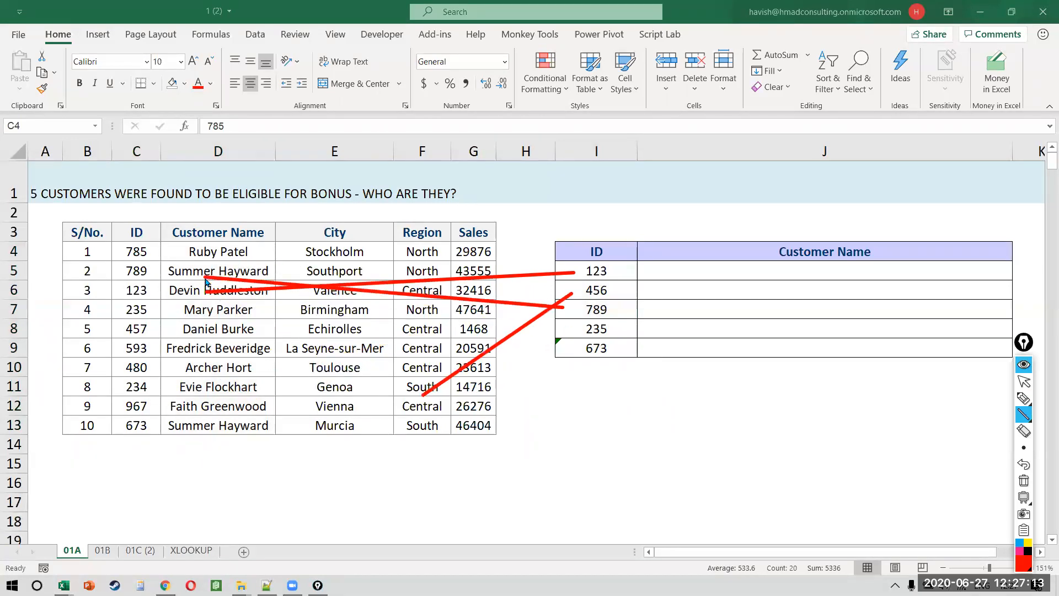
pyautogui.hotkey('ctrl', 'shift', '7')
pyautogui.hotkey('ctrl', 'shift', '2')
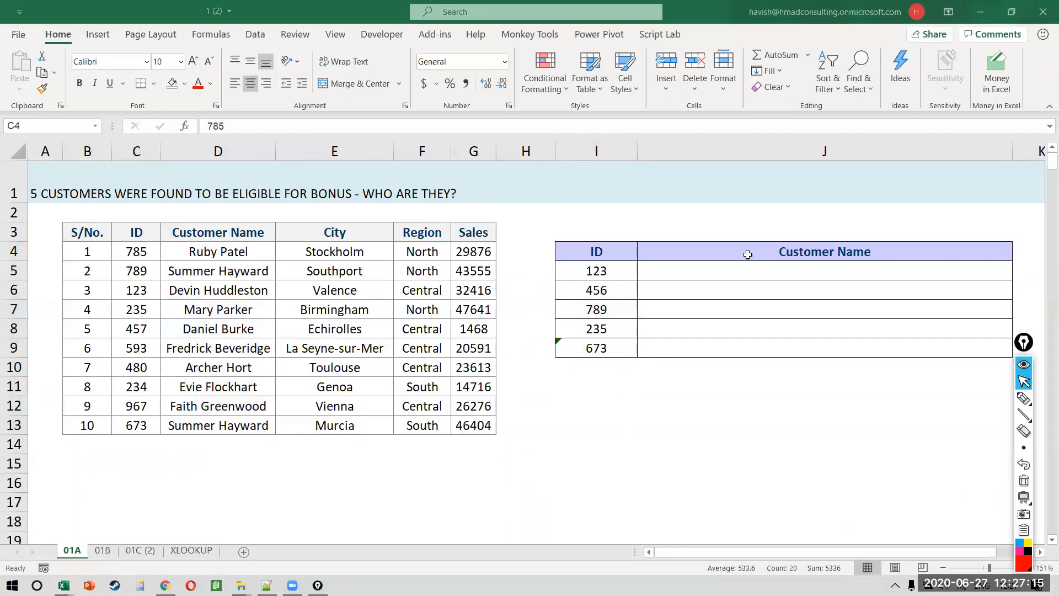
pyautogui.click(730, 271)
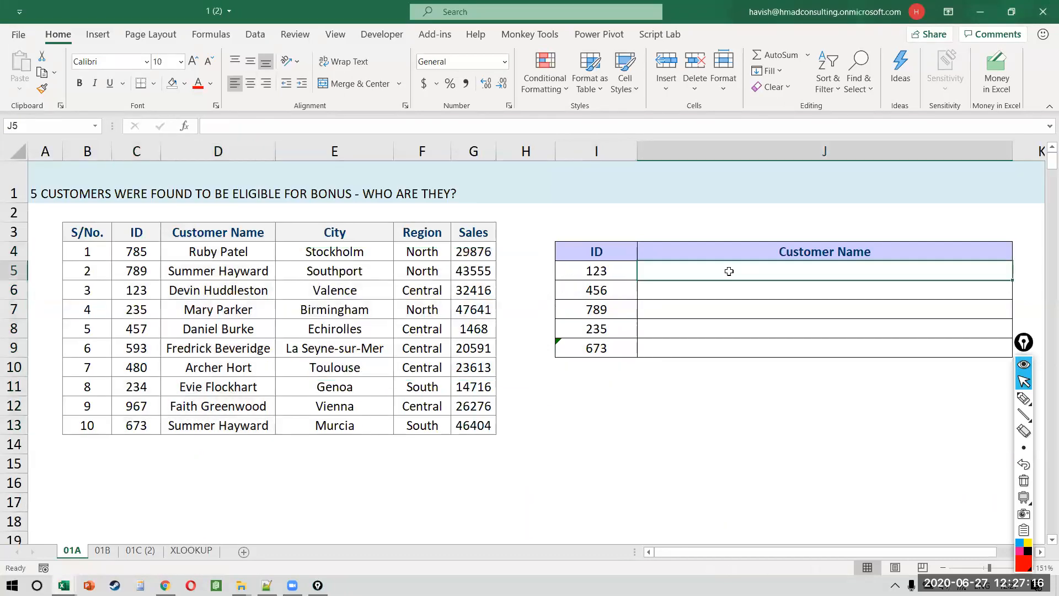
pyautogui.click(578, 275)
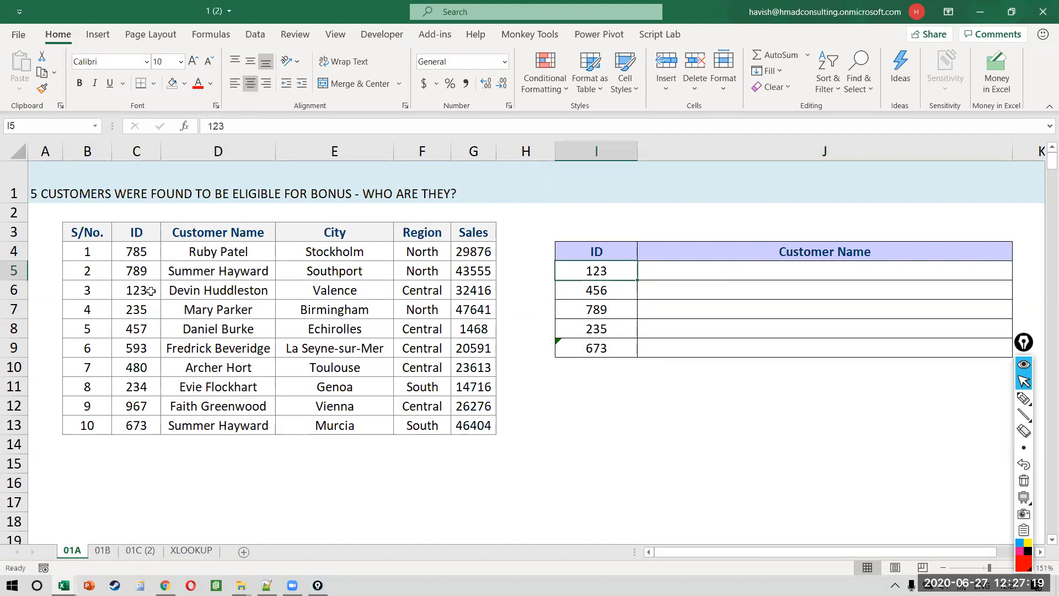
pyautogui.moveTo(150, 291); pyautogui.dragTo(256, 287)
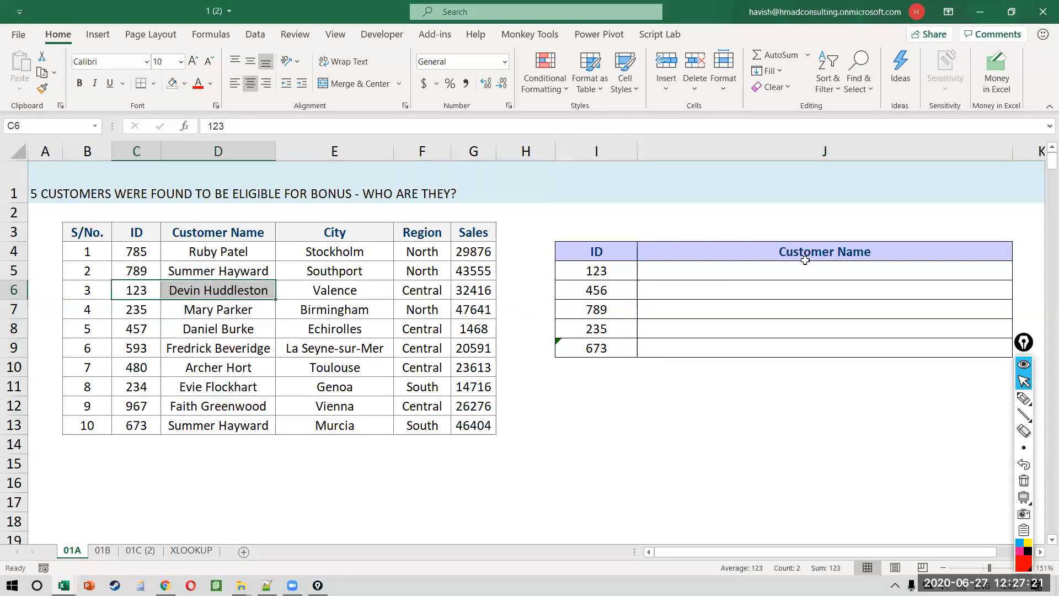
pyautogui.click(734, 269)
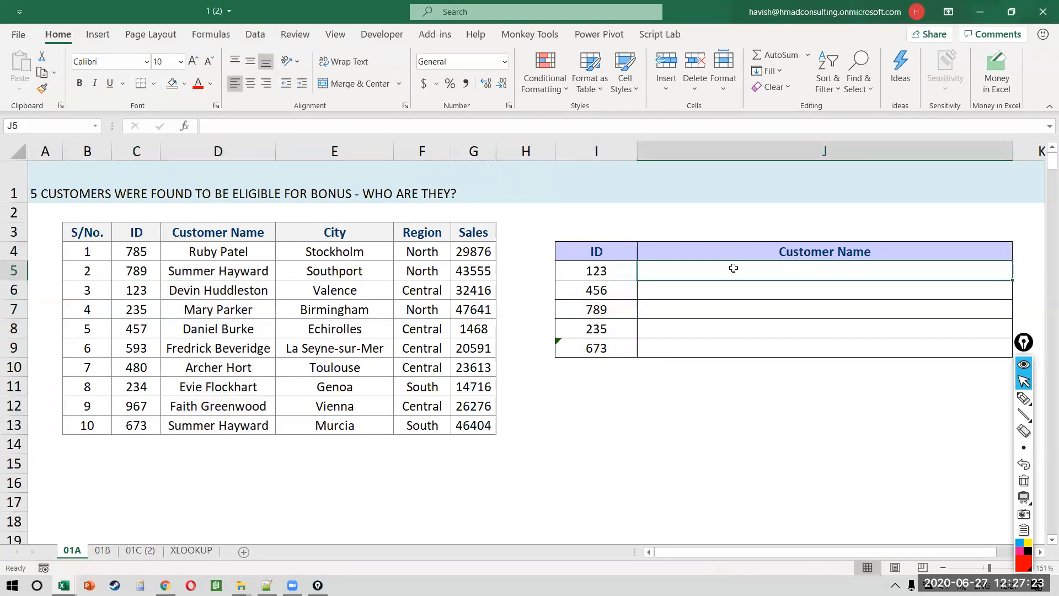
pyautogui.write('r')
pyautogui.press('Escape')
pyautogui.hotkey('ctrl', 'shift', 'r')
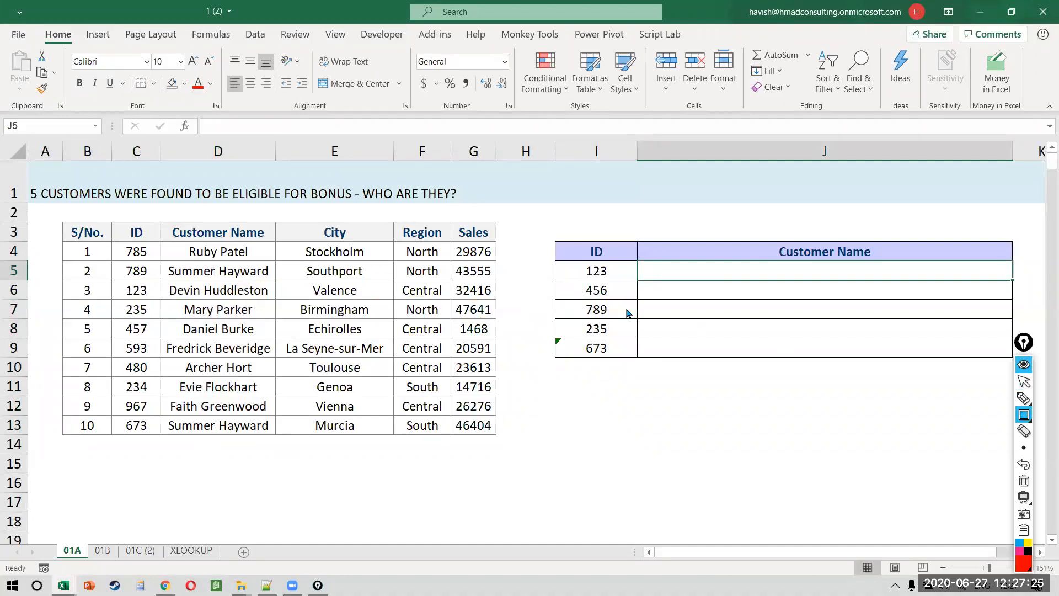
pyautogui.moveTo(554, 260); pyautogui.dragTo(640, 284)
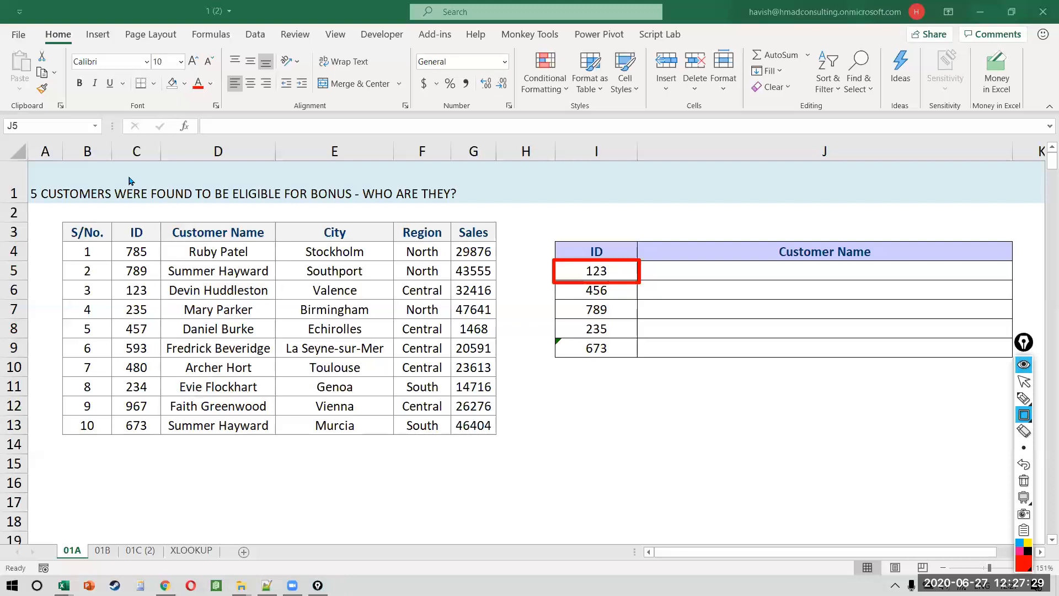
pyautogui.moveTo(113, 139)
pyautogui.mouseDown()
pyautogui.moveTo(113, 316)
pyautogui.moveTo(164, 522)
pyautogui.mouseUp()
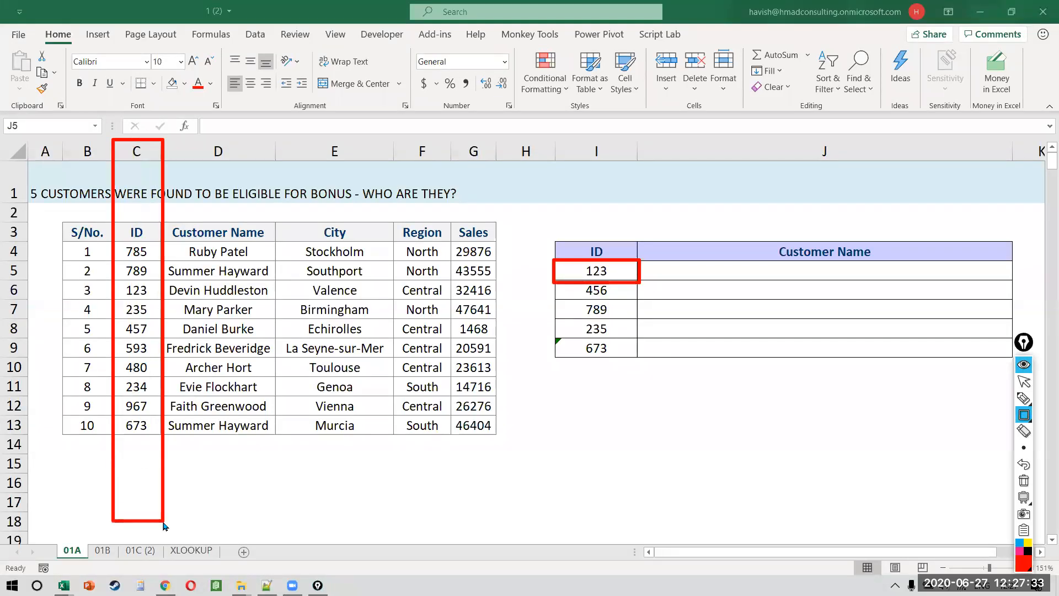
pyautogui.moveTo(166, 139); pyautogui.dragTo(309, 476)
pyautogui.moveTo(308, 540); pyautogui.dragTo(278, 524)
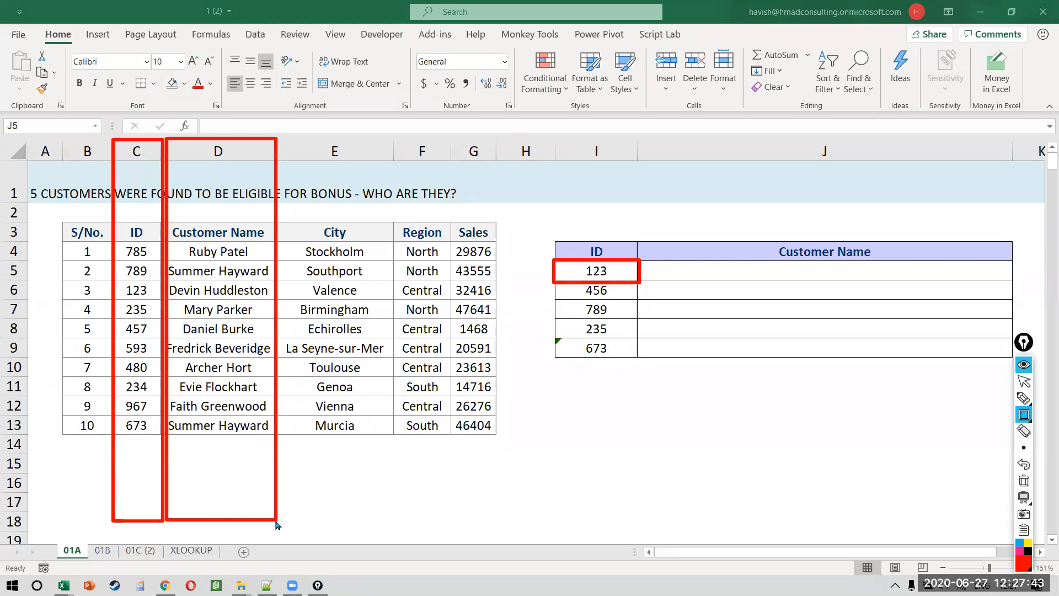
pyautogui.moveTo(64, 281); pyautogui.dragTo(268, 288)
pyautogui.moveTo(340, 299)
pyautogui.mouseDown()
pyautogui.moveTo(356, 304)
pyautogui.moveTo(297, 304)
pyautogui.mouseUp()
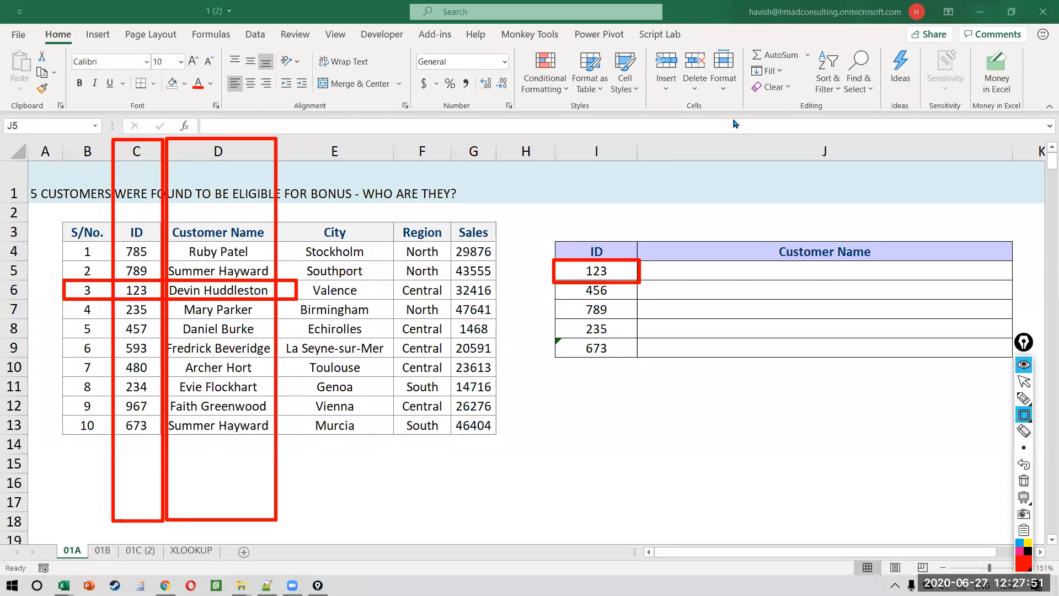
pyautogui.hotkey('ctrl', 'shift', '2')
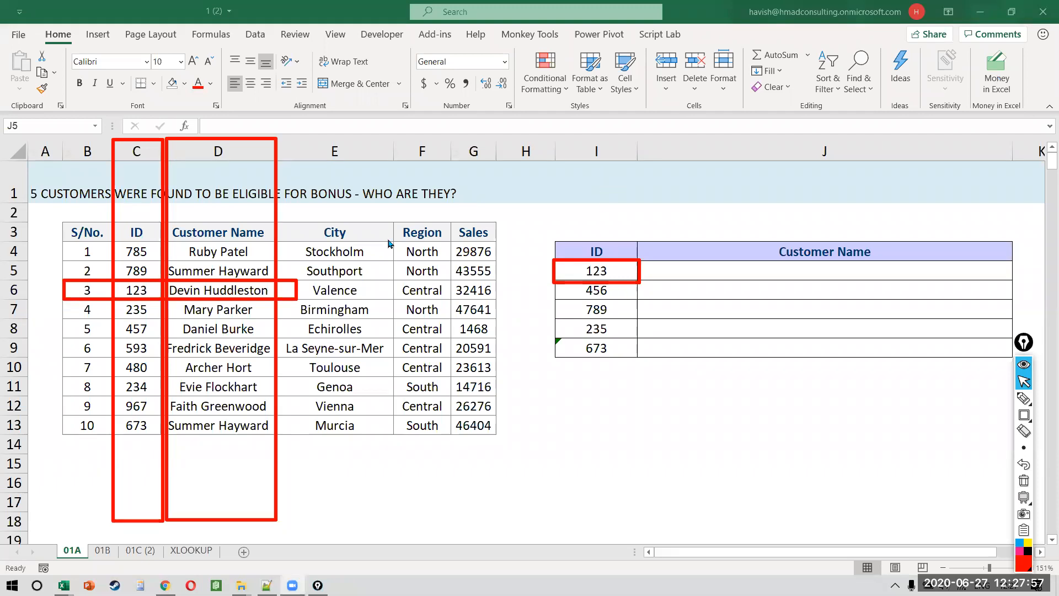
pyautogui.hotkey('ctrl', 'shift', '7')
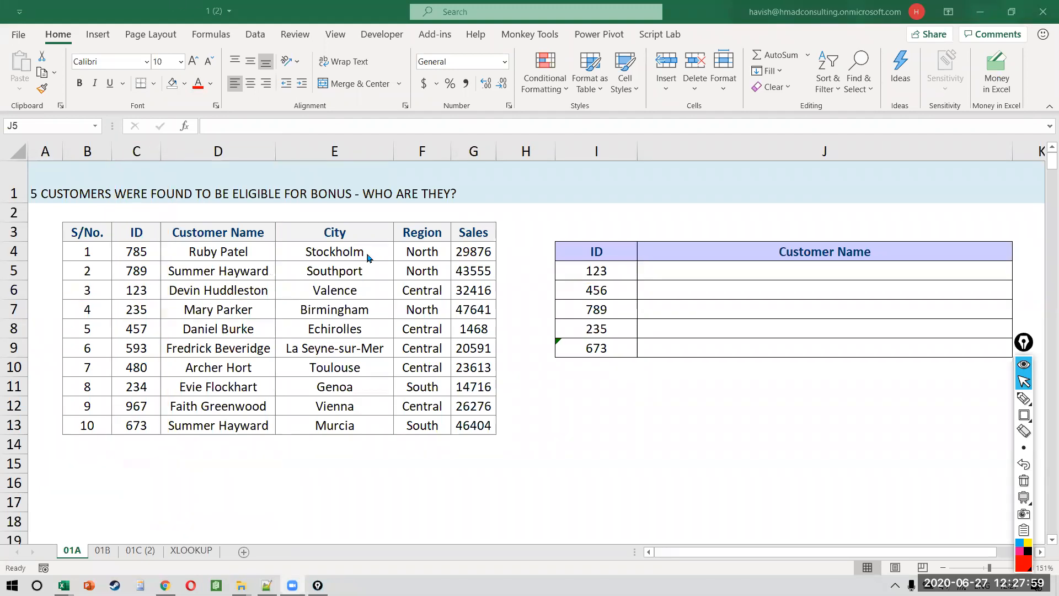
# Step: Enter =VLOOKUP(I5, C:D, 2, FALSE) in J5 to return ID 123's customer name
pyautogui.click(562, 335)
pyautogui.write('=VLO')
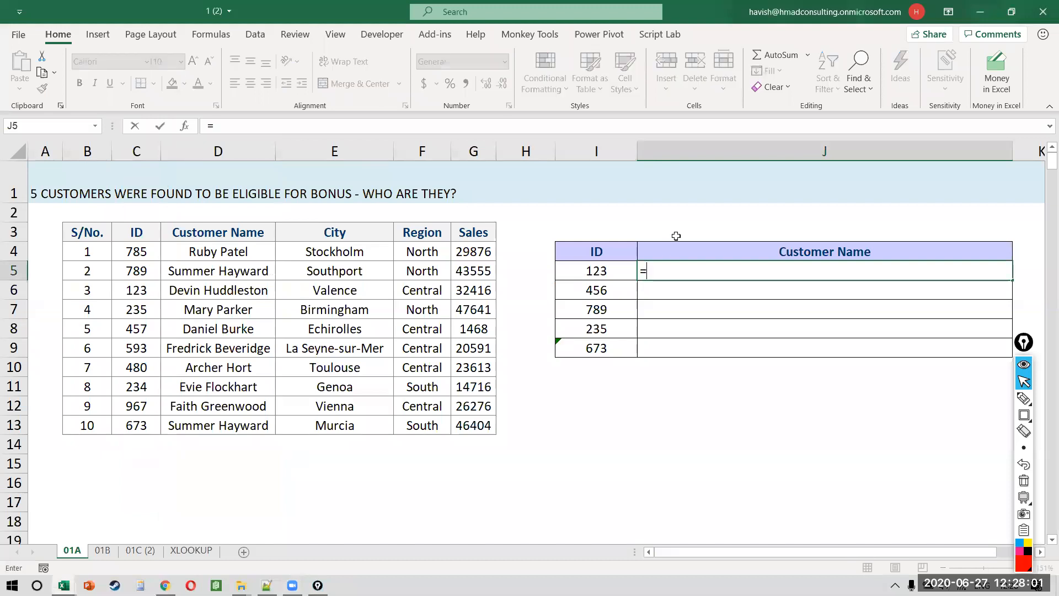
pyautogui.press('Tab')
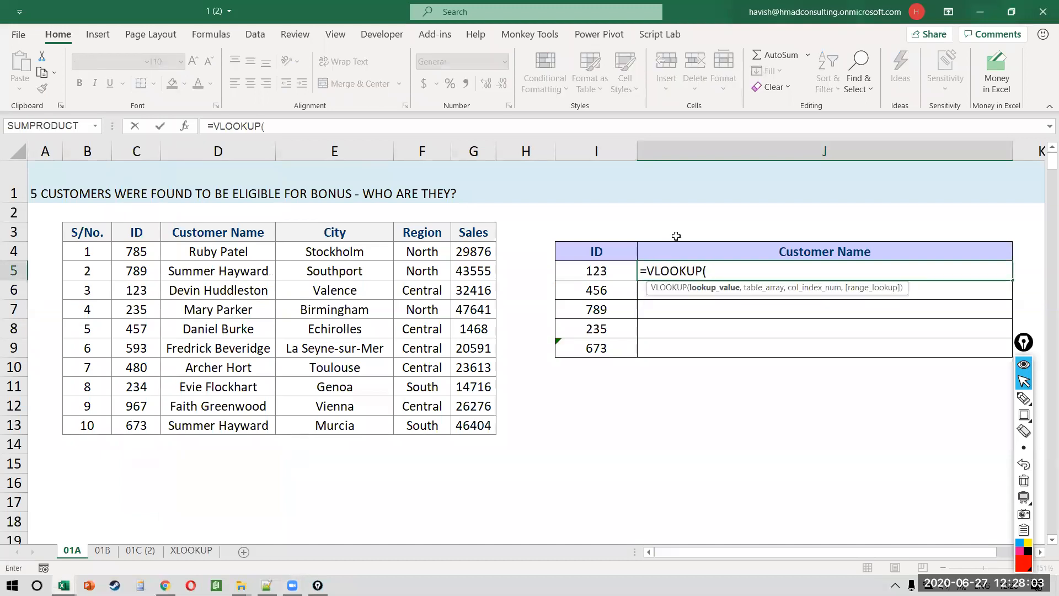
pyautogui.press('Left')
pyautogui.write(',')
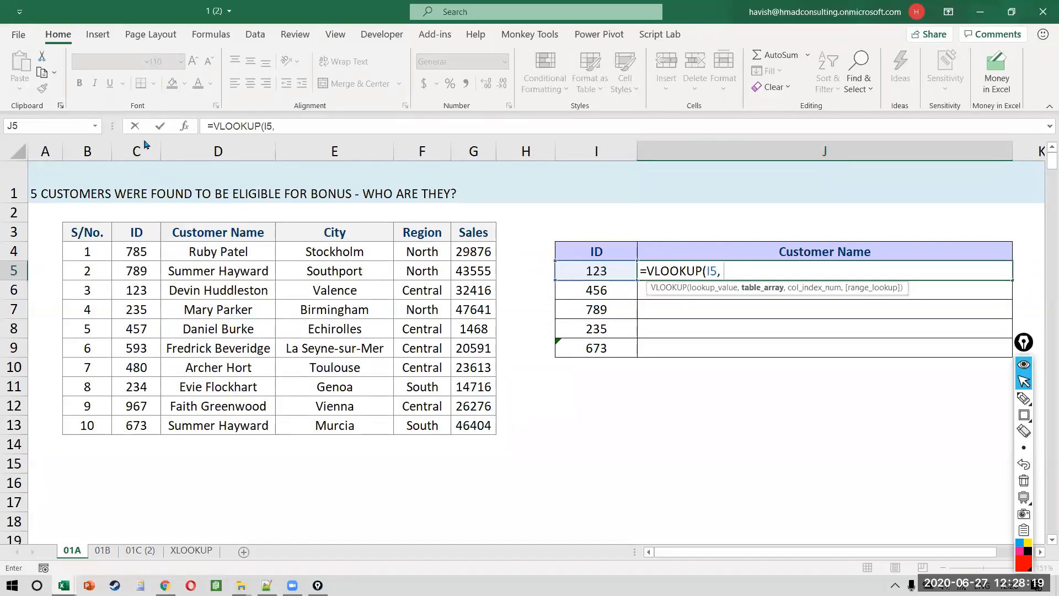
pyautogui.moveTo(138, 148); pyautogui.dragTo(224, 145)
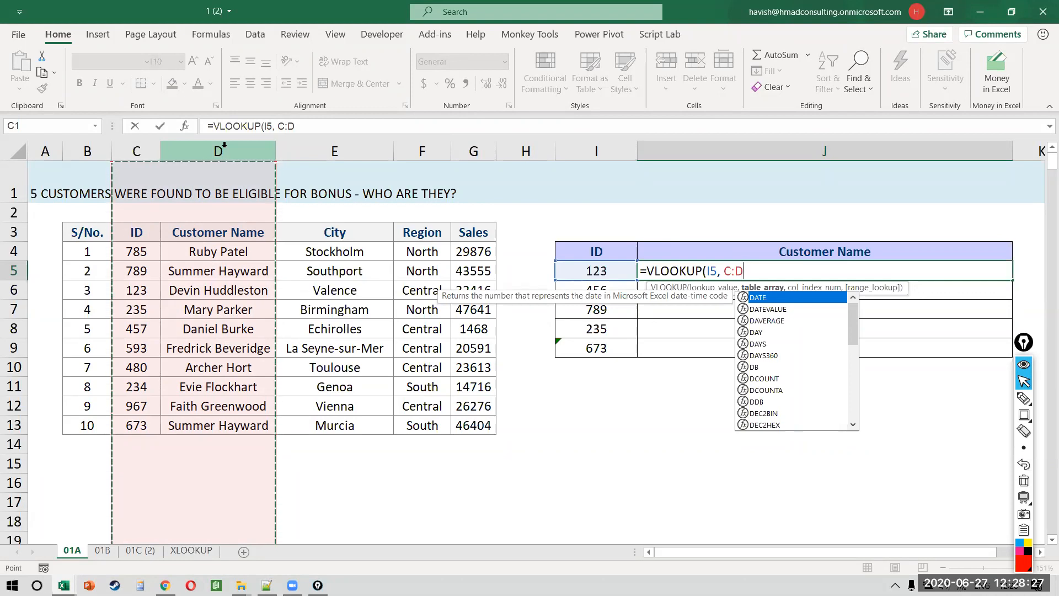
pyautogui.write(',')
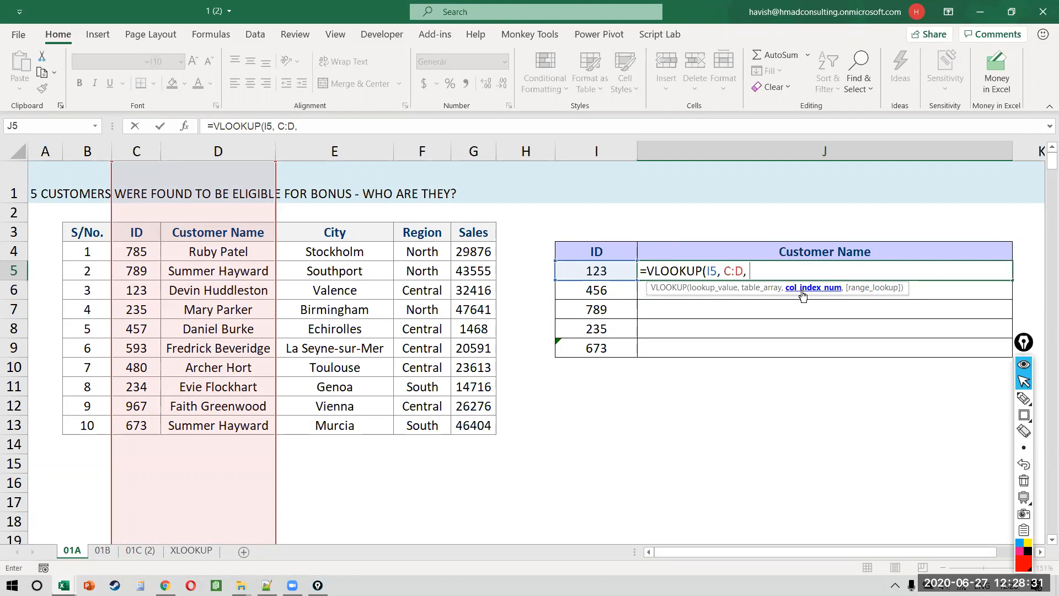
pyautogui.write('2M')
pyautogui.press('BackSpace')
pyautogui.write(',')
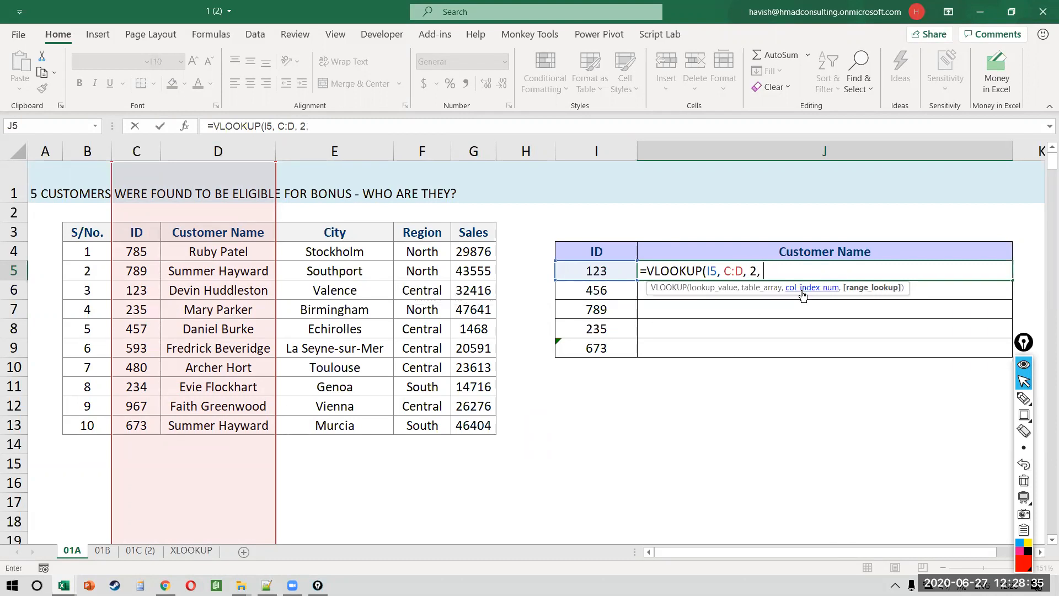
pyautogui.click(870, 287)
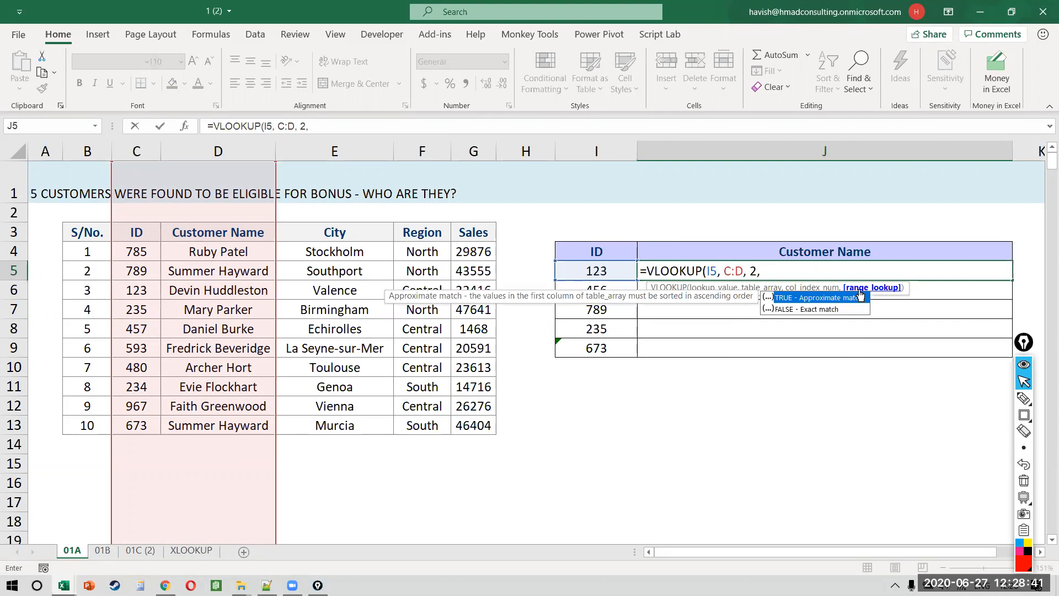
pyautogui.click(851, 313)
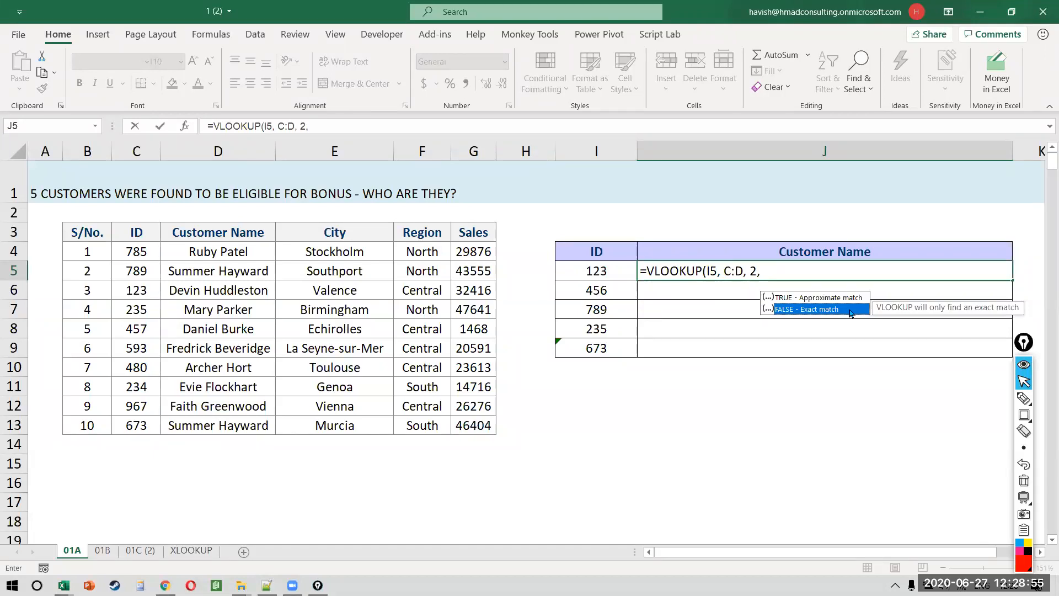
pyautogui.doubleClick(805, 312)
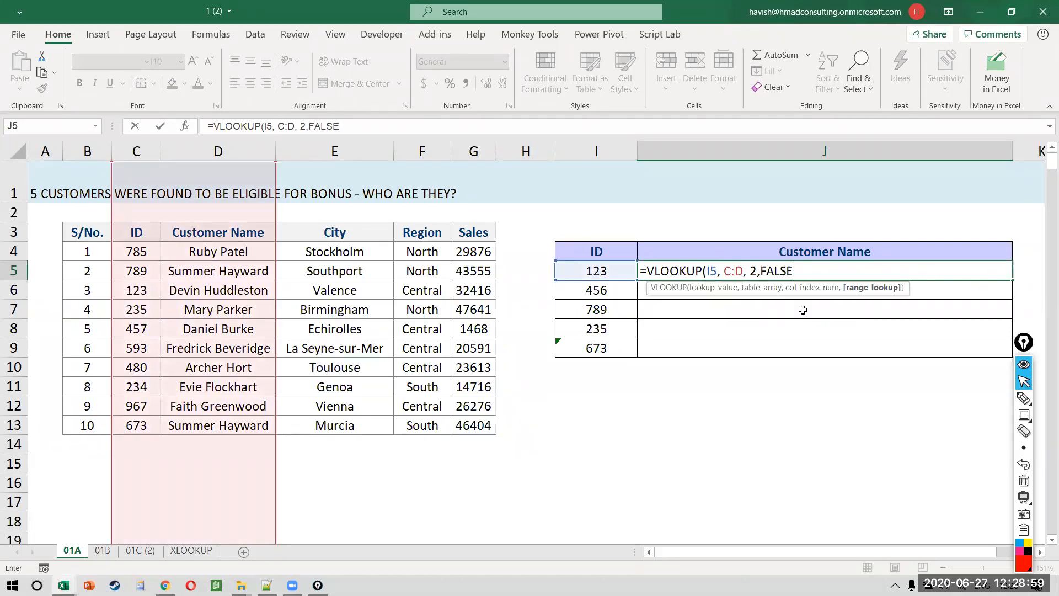
pyautogui.write(')')
pyautogui.hotkey('ctrl', 'Return')
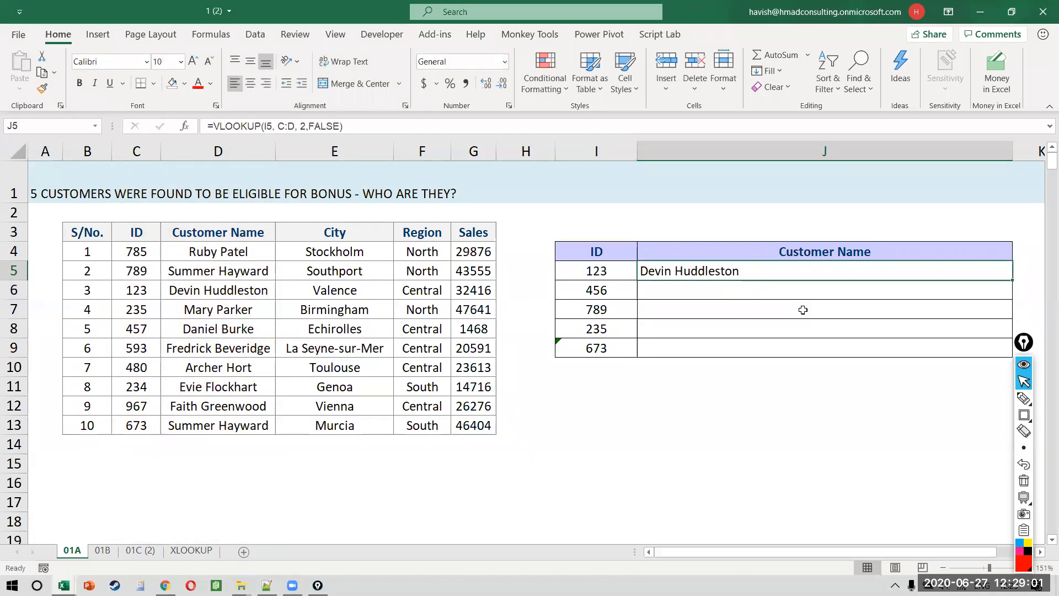
# Step: Test the lookup by entering IDs 785 and then 235 in I5
pyautogui.press('F2')
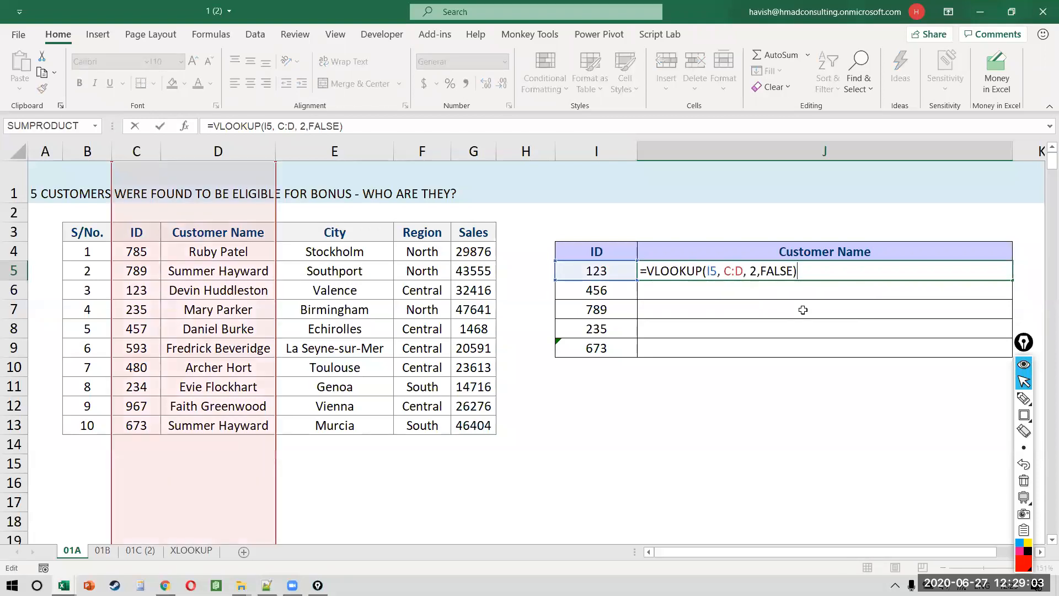
pyautogui.hotkey('shift', 'Tab')
pyautogui.write('785')
pyautogui.press('Return')
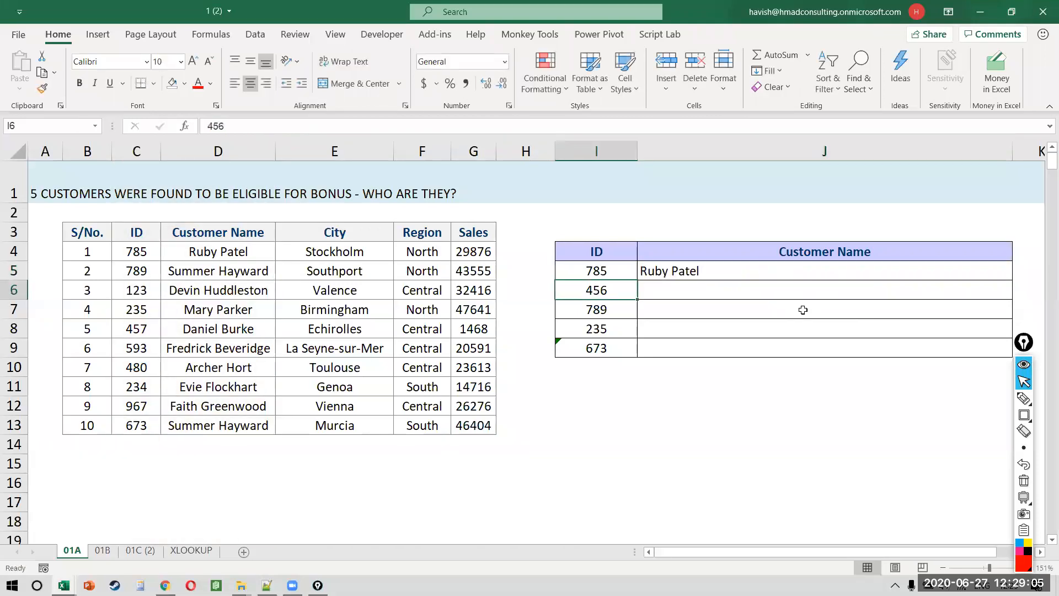
pyautogui.press('Up')
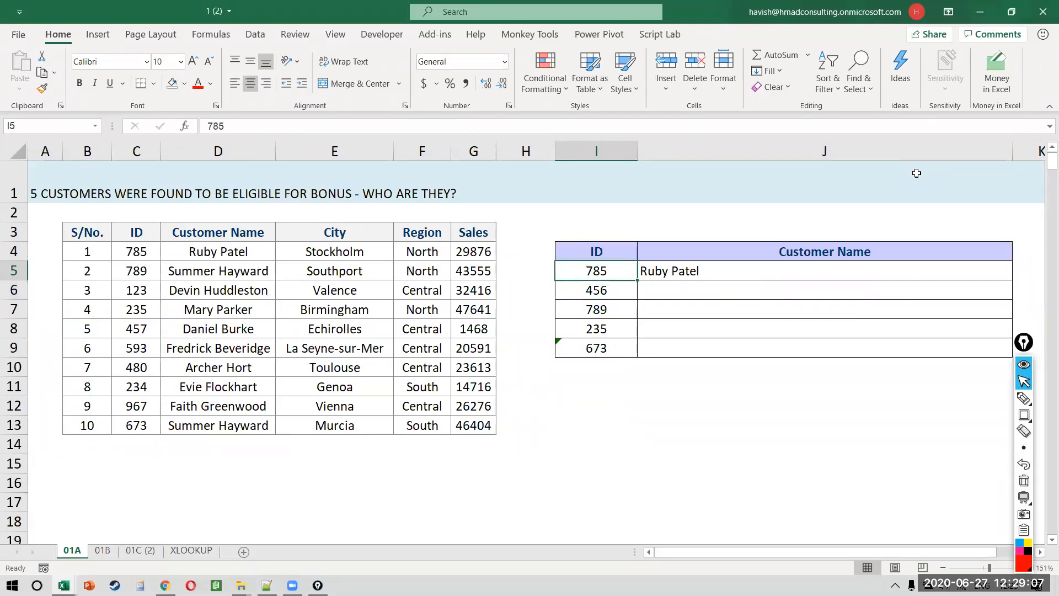
pyautogui.write('235')
pyautogui.press('Return')
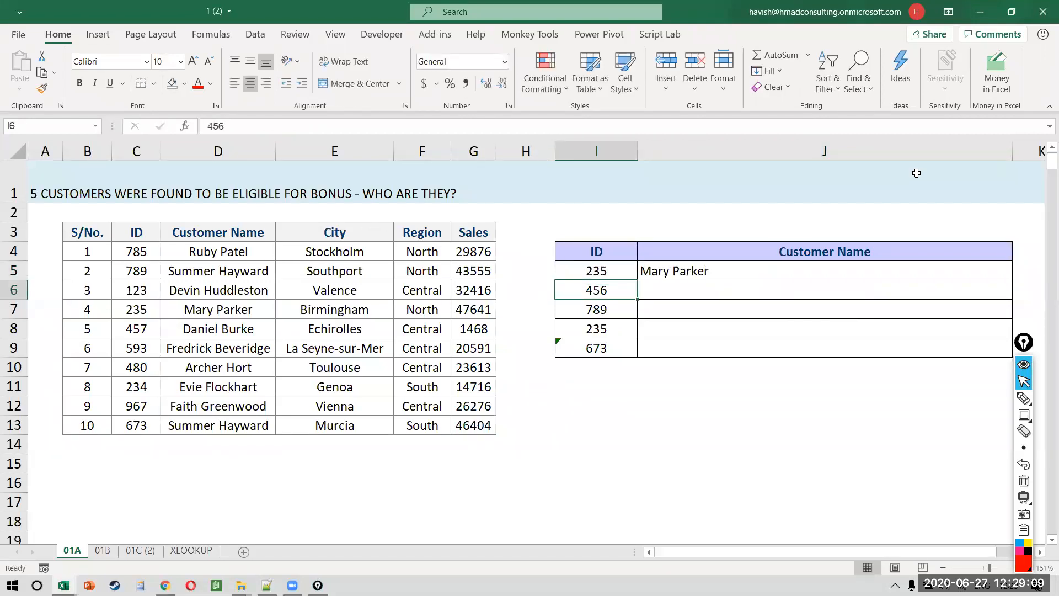
# Step: Undo the test IDs, recommit J5's formula and fill it down to J6
pyautogui.hotkey('ctrl', 'z')
pyautogui.hotkey('ctrl', 'z')
pyautogui.press('Right')
pyautogui.press('F2')
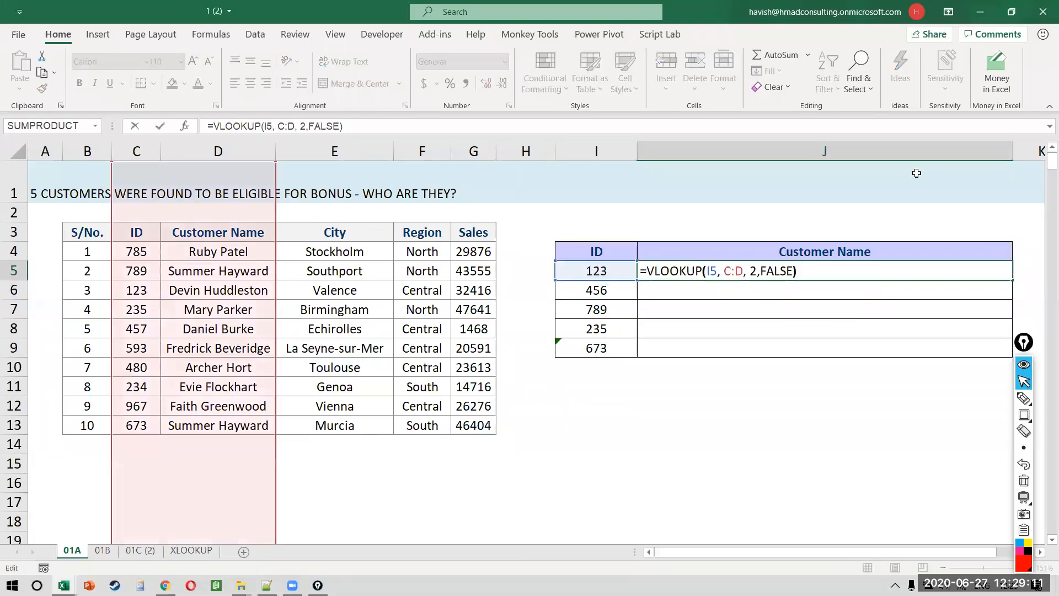
pyautogui.press('Left')
pyautogui.press('Left')
pyautogui.press('Left')
pyautogui.press('Left')
pyautogui.press('Left')
pyautogui.press('Left')
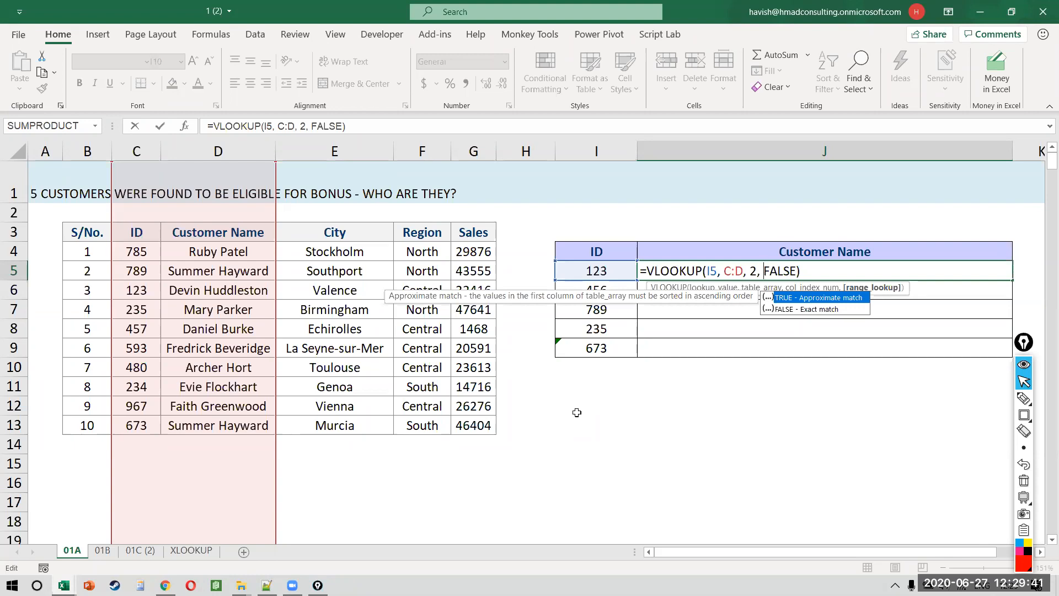
pyautogui.press('Return')
pyautogui.hotkey('ctrl', 'd')
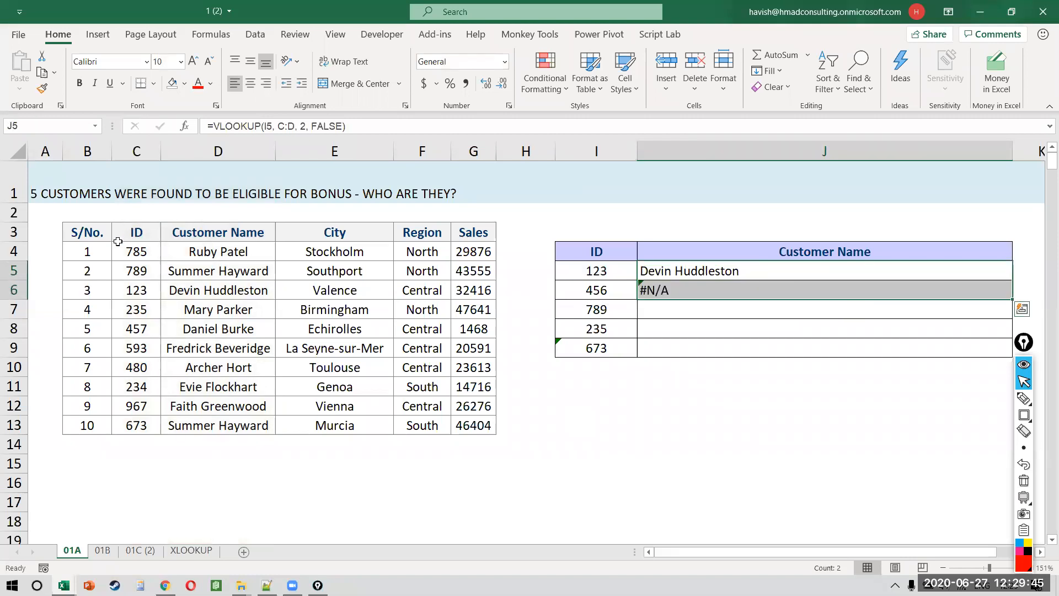
# Step: Inspect the ID column and J6's formula, which returns #N/A for ID 456
pyautogui.moveTo(137, 254); pyautogui.dragTo(139, 421)
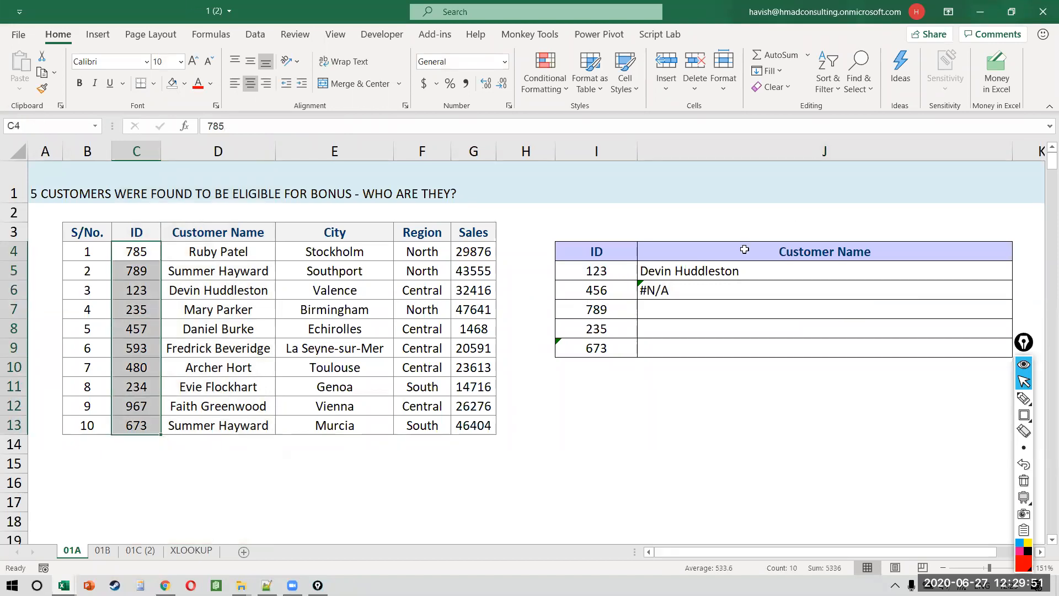
pyautogui.click(685, 290)
pyautogui.press('F2')
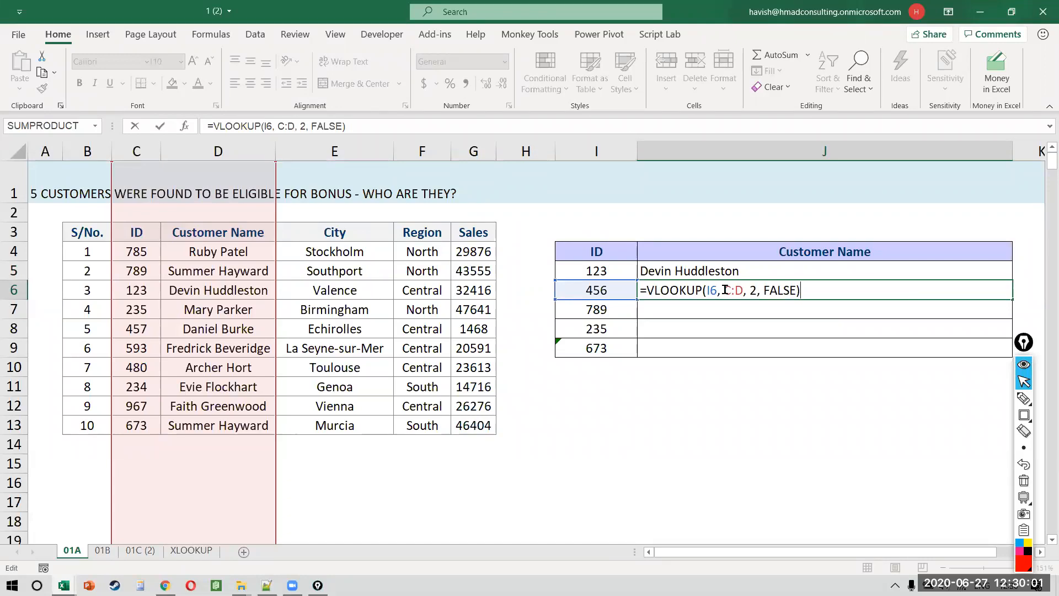
pyautogui.hotkey('ctrl', 'Return')
pyautogui.press('F2')
pyautogui.press('Escape')
# Step: Change J5 to =IFERROR(VLOOKUP(I5, C:D, 2, FALSE), "ID Not Found")
pyautogui.press('Up')
pyautogui.press('F2')
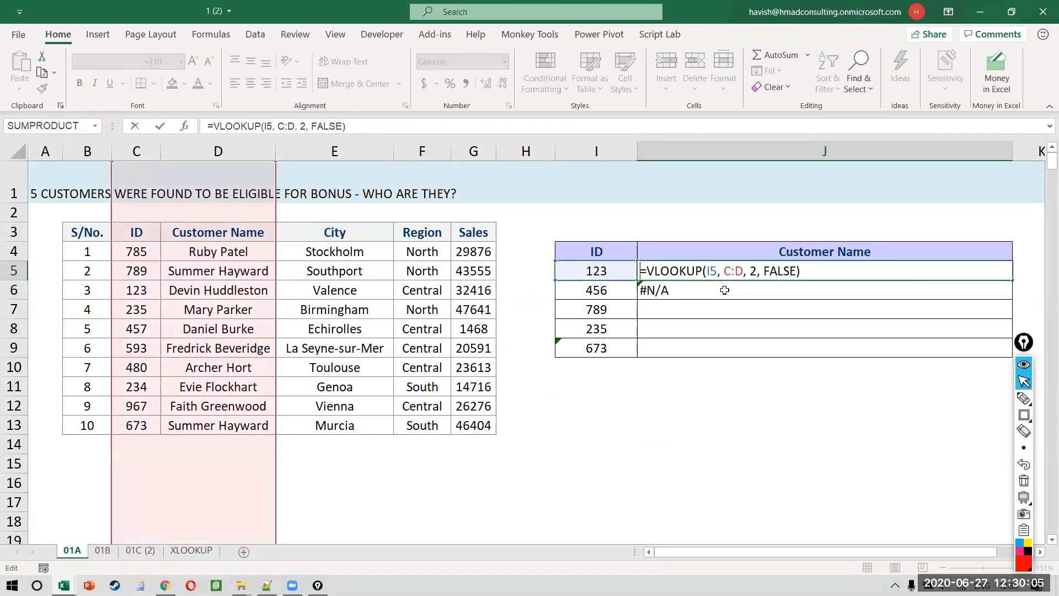
pyautogui.write('IFERROR(')
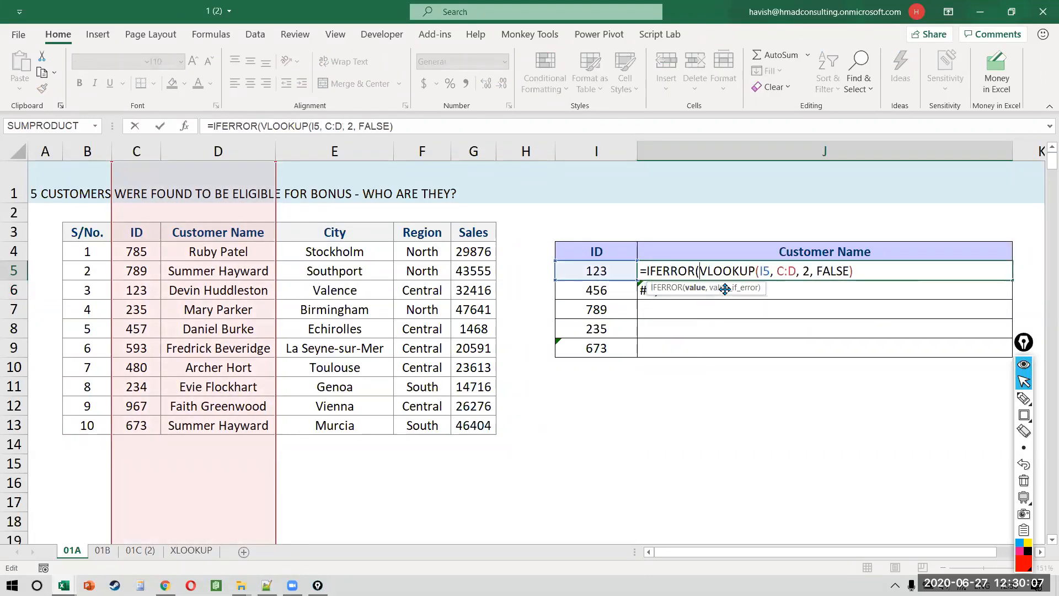
pyautogui.press('End')
pyautogui.write(', ')
pyautogui.write('"NO')
pyautogui.press('BackSpace')
pyautogui.press('BackSpace')
pyautogui.write('id')
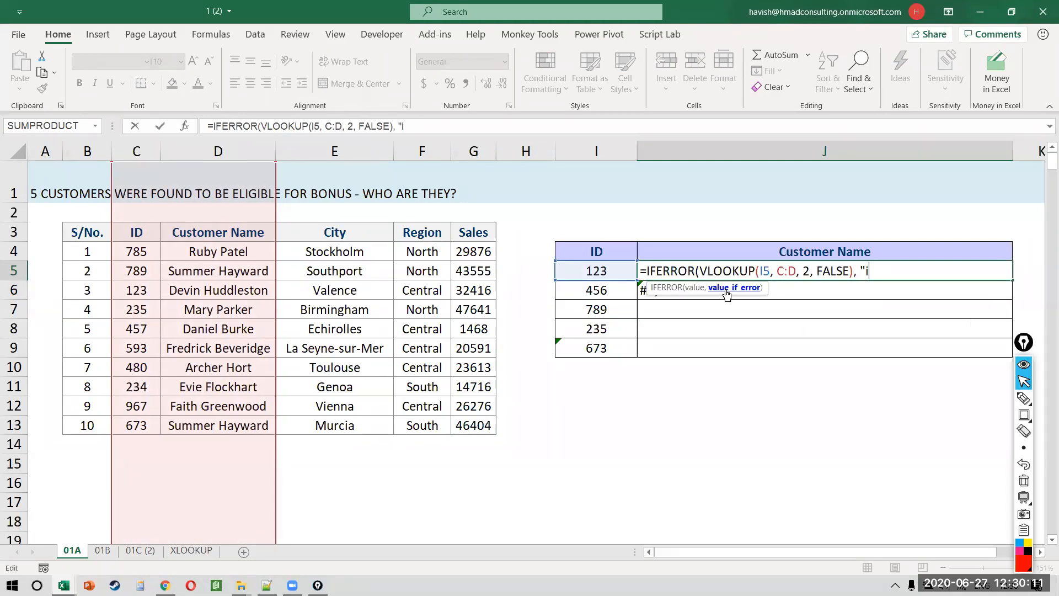
pyautogui.press('BackSpace')
pyautogui.press('BackSpace')
pyautogui.write('ID')
pyautogui.press('capslock')
pyautogui.write('Not FO')
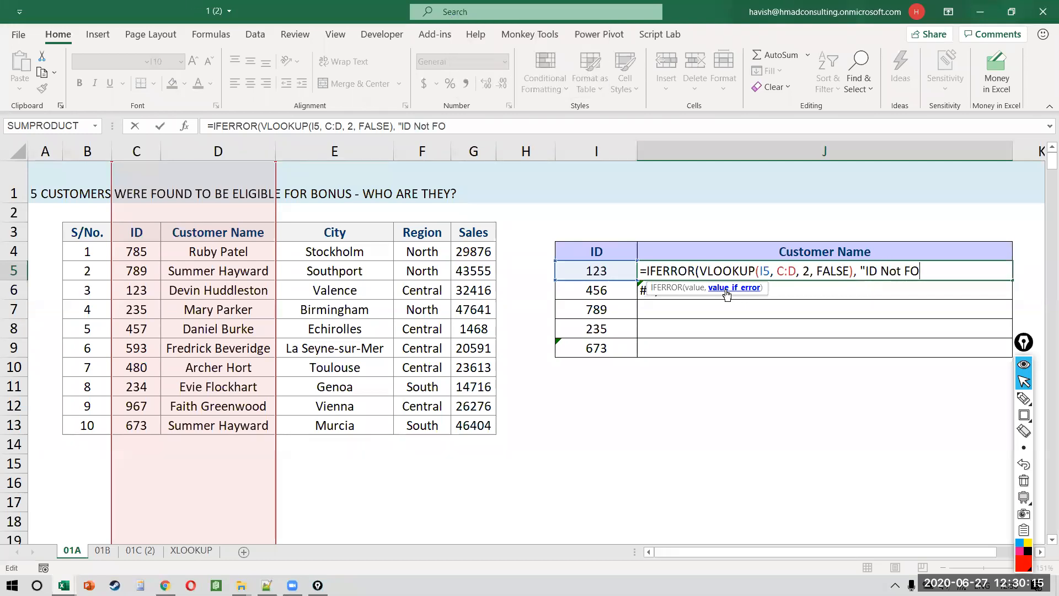
pyautogui.write('und")')
pyautogui.press('Return')
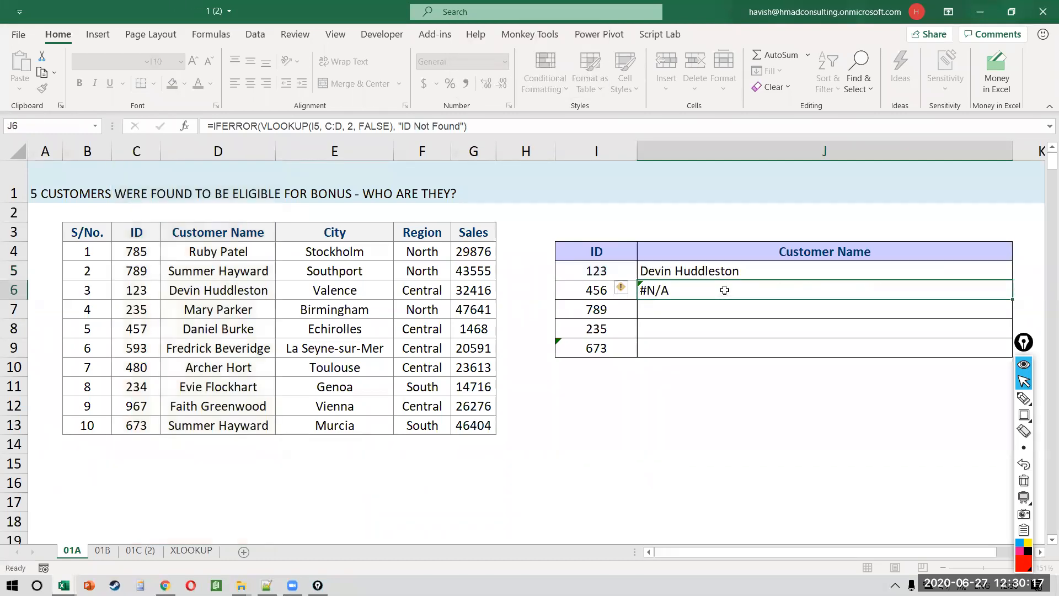
# Step: Fill the IFERROR formula from J5 down to J6 and check J6's formula
pyautogui.press('Up')
pyautogui.hotkey('shift', 'Down')
pyautogui.hotkey('ctrl', 'd')
pyautogui.click(724, 290)
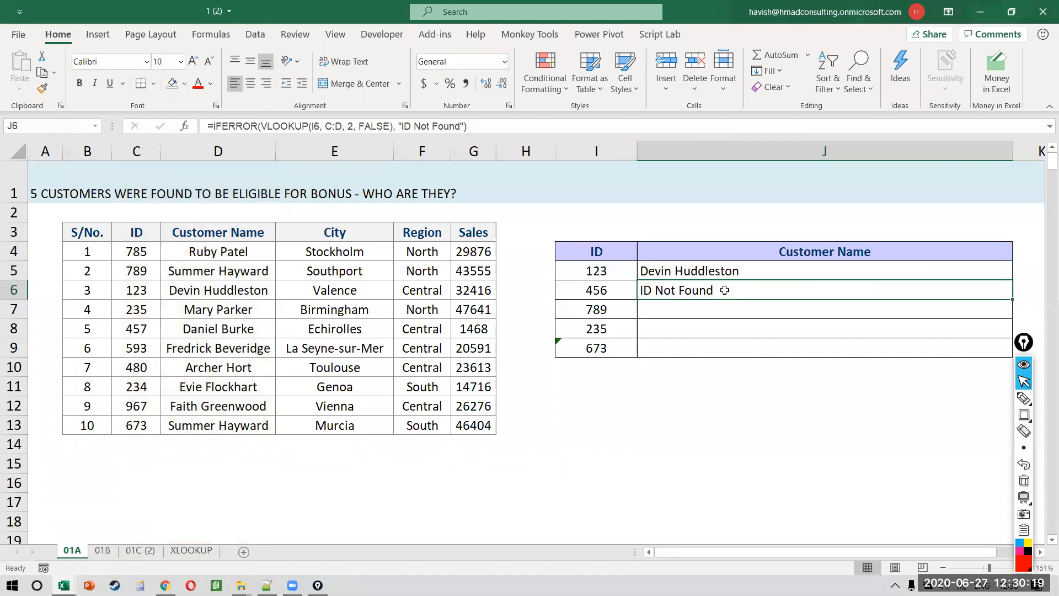
pyautogui.doubleClick(724, 290)
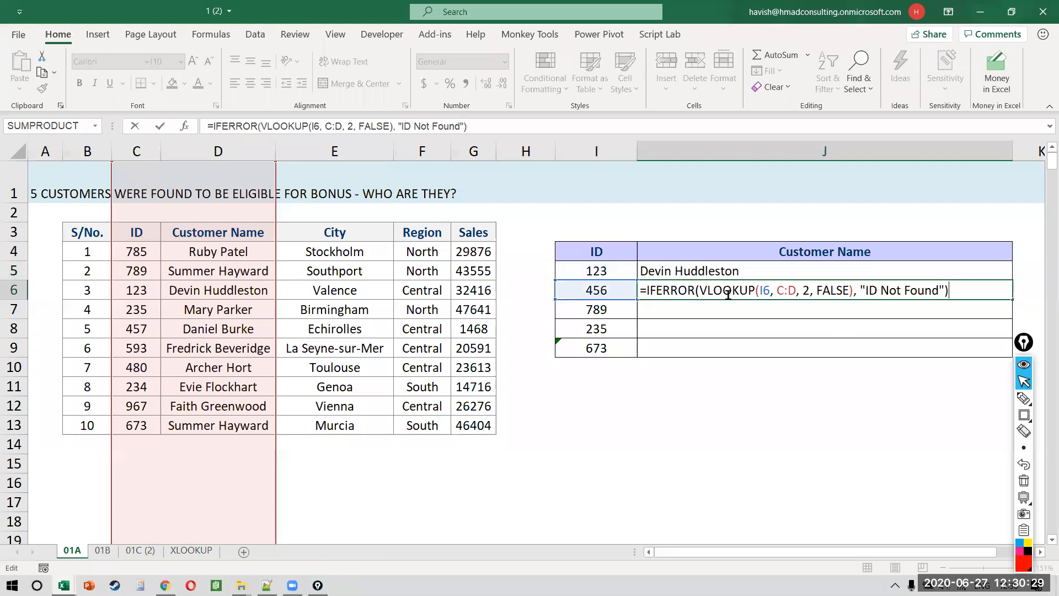
# Step: Fill the IFERROR lookup from J6 down through J9 and check ID 673's result in row 9
pyautogui.moveTo(700, 287); pyautogui.dragTo(849, 288)
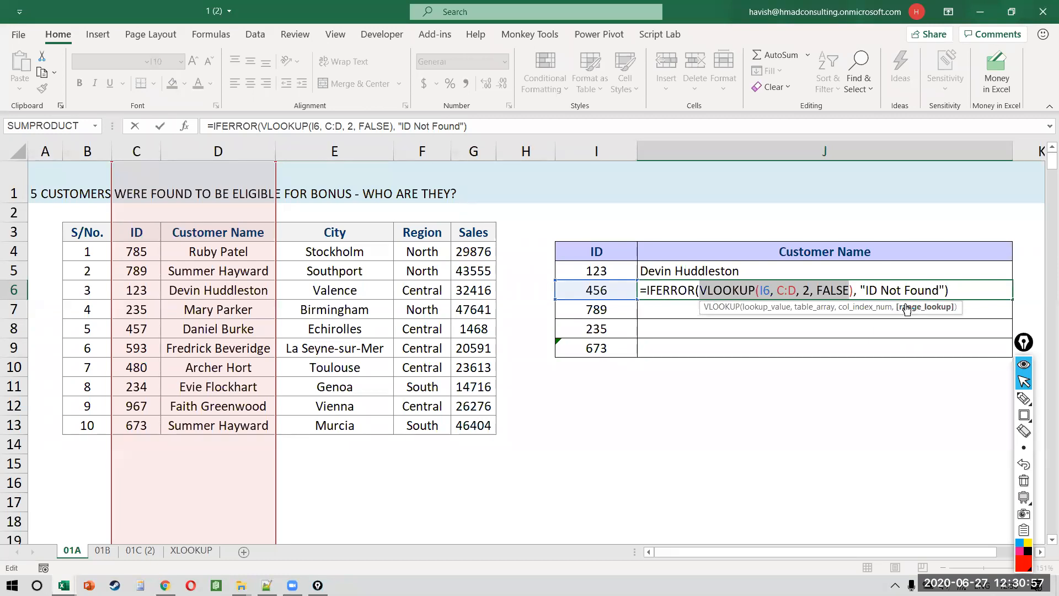
pyautogui.moveTo(869, 291); pyautogui.dragTo(1011, 294)
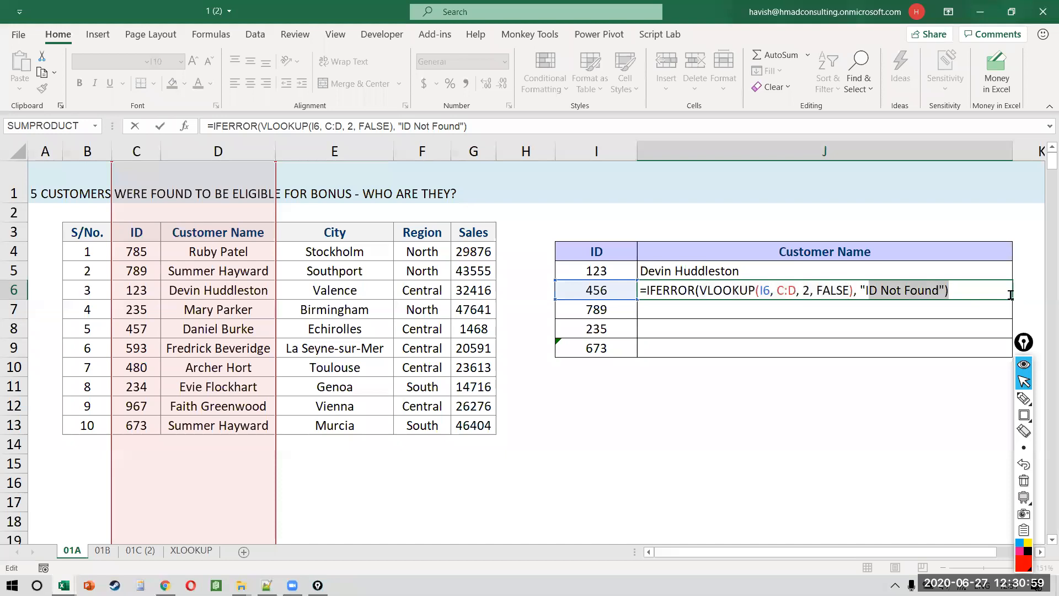
pyautogui.hotkey('ctrl', 'Return')
pyautogui.hotkey('shift', 'Down')
pyautogui.hotkey('shift', 'Down')
pyautogui.hotkey('shift', 'Down')
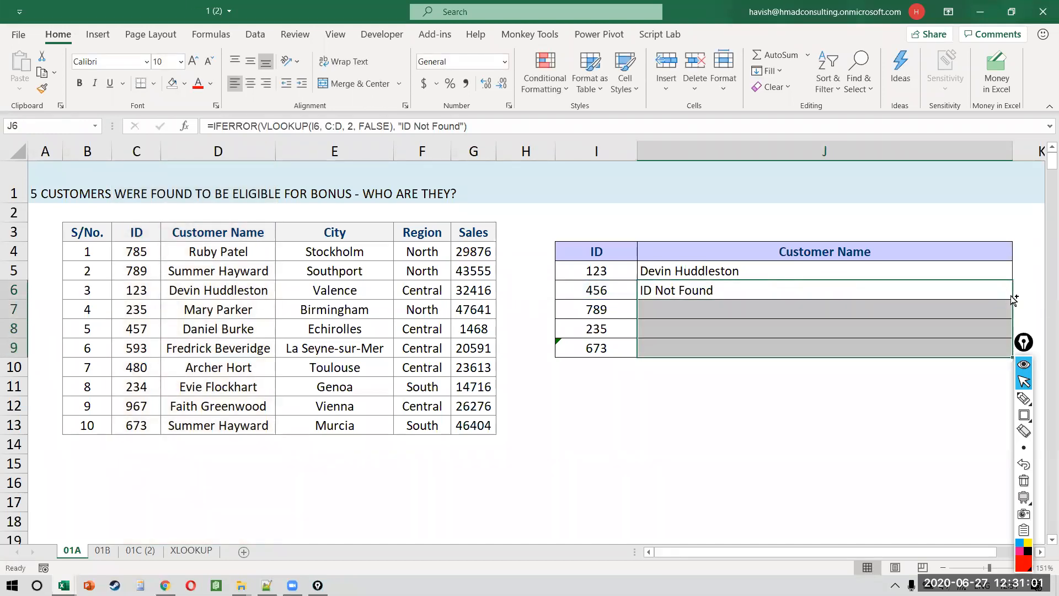
pyautogui.hotkey('ctrl', 'd')
pyautogui.hotkey('ctrl', 'Down')
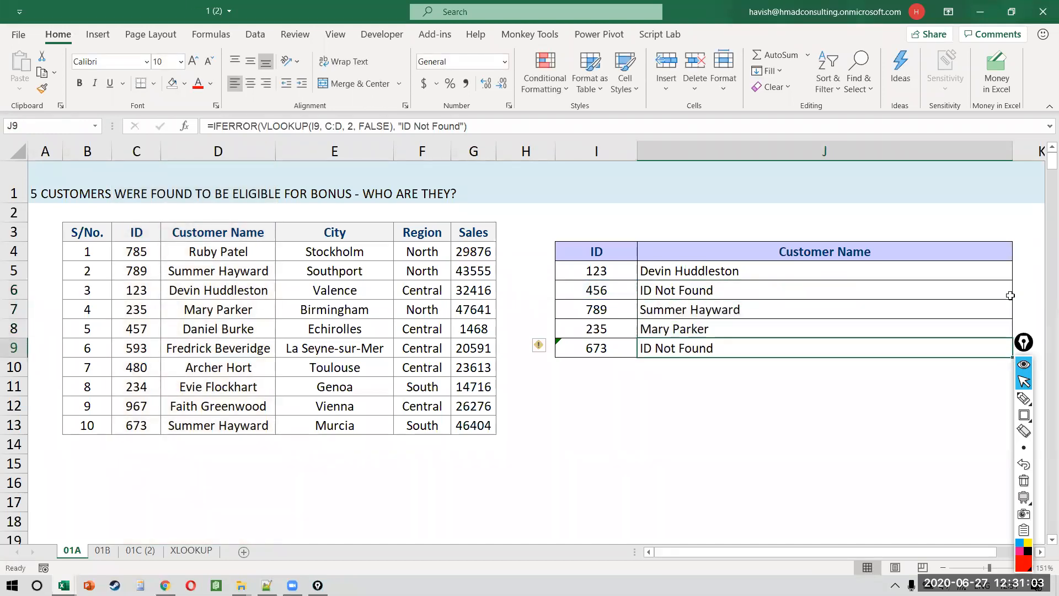
pyautogui.press('Left')
pyautogui.hotkey('shift', 'Right')
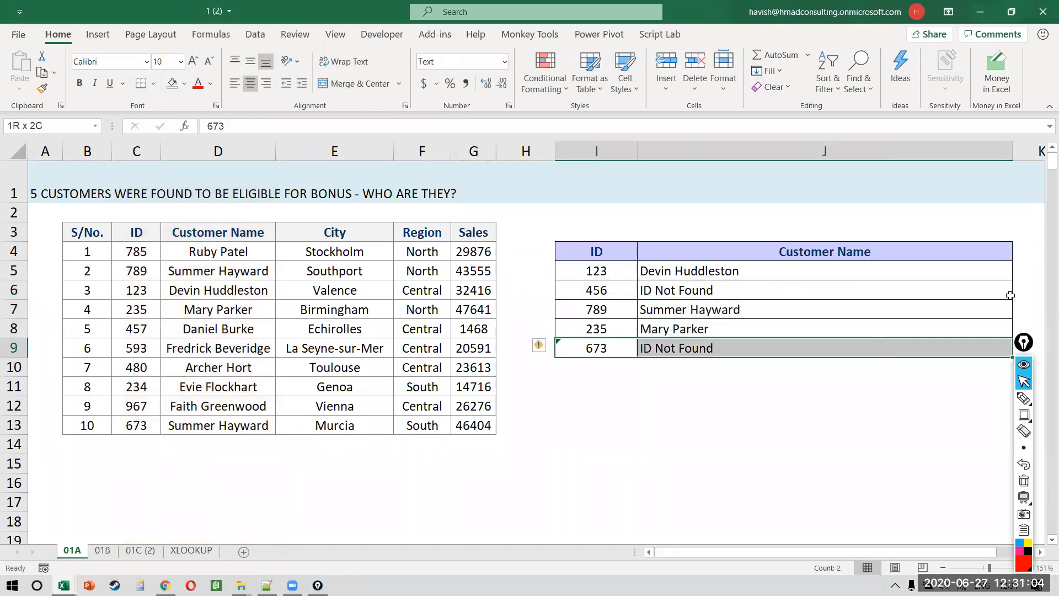
pyautogui.click(145, 428)
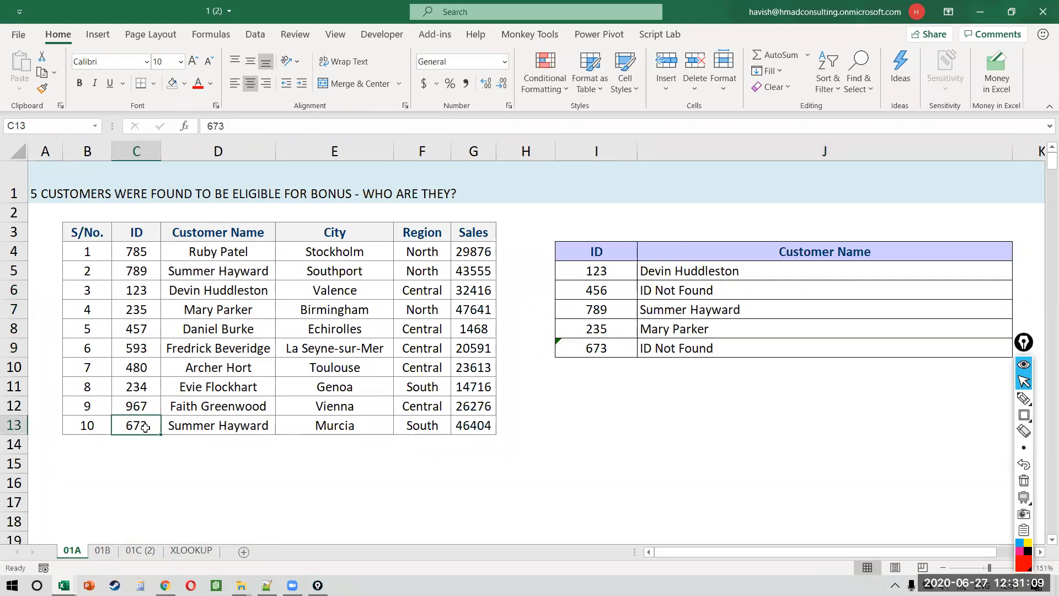
pyautogui.click(590, 364)
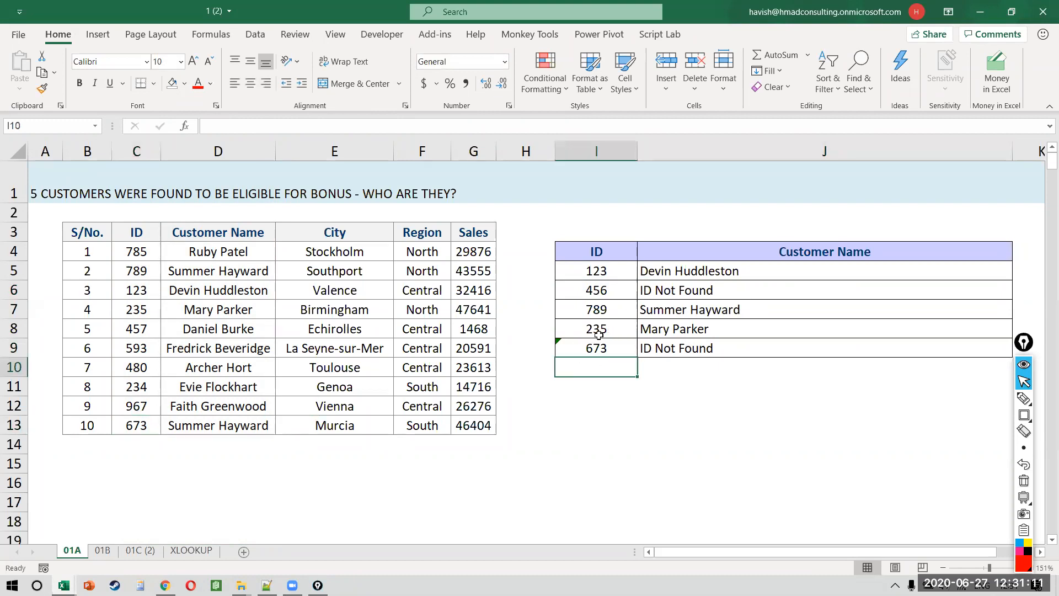
pyautogui.click(616, 348)
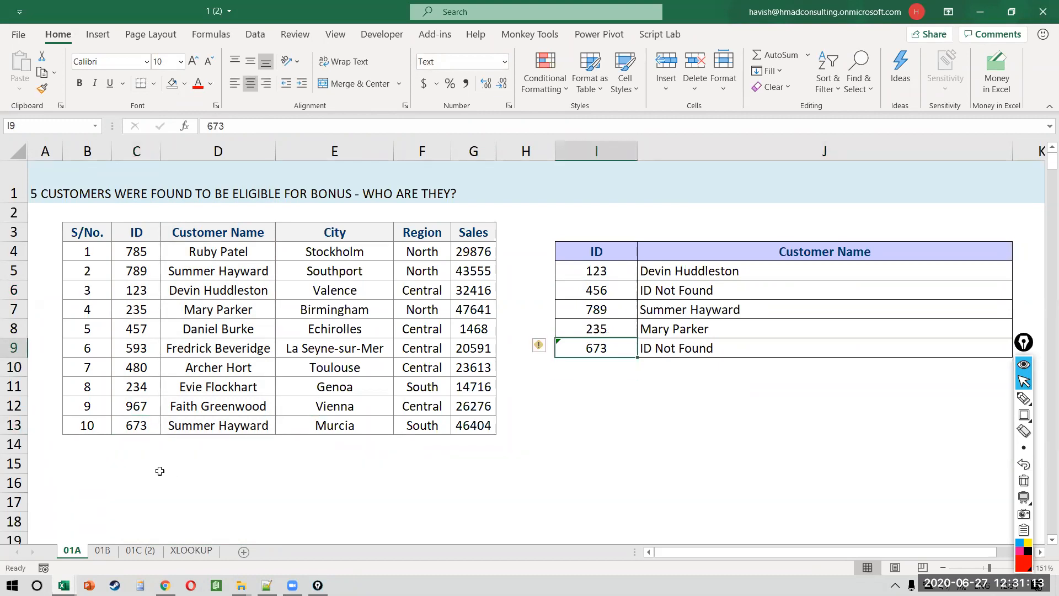
pyautogui.keyDown('ctrl'); pyautogui.click(138, 434); pyautogui.keyUp('ctrl')
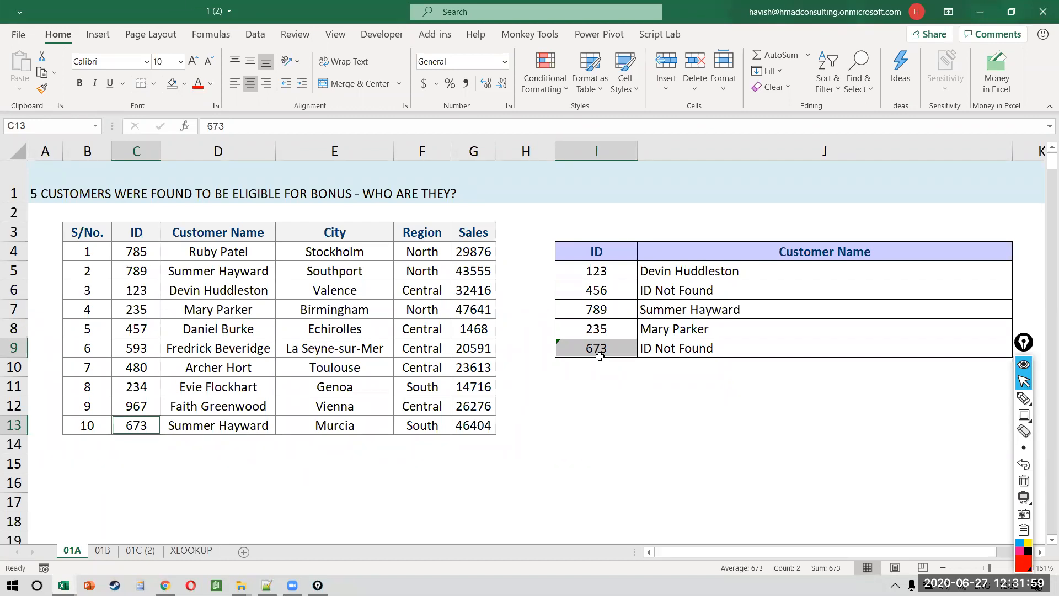
pyautogui.click(182, 373)
pyautogui.press('Down')
pyautogui.press('Down')
pyautogui.press('Down')
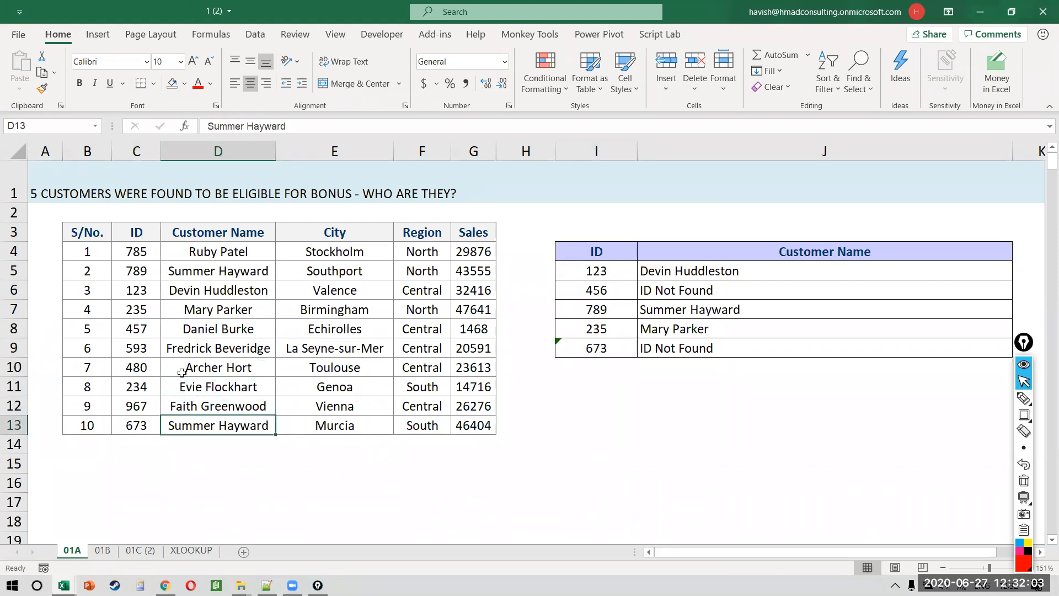
pyautogui.write('Winter')
pyautogui.press('F2')
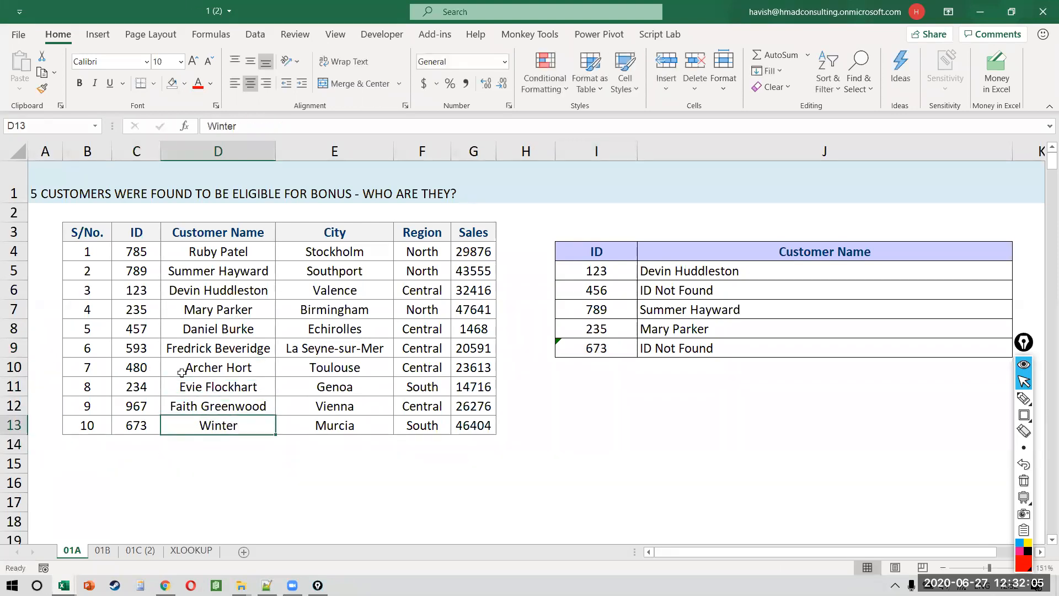
pyautogui.press('Return')
pyautogui.press('Up')
pyautogui.press('Left')
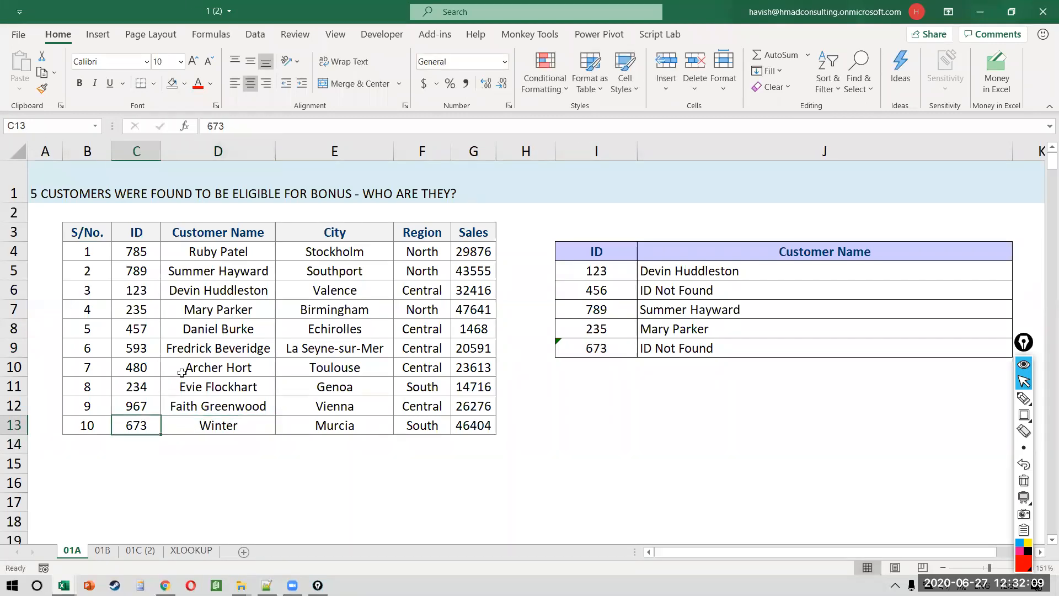
pyautogui.press('Up')
pyautogui.press('Up')
pyautogui.press('Up')
pyautogui.press('Up')
pyautogui.press('Right')
pyautogui.press('Down')
pyautogui.press('Down')
pyautogui.press('Down')
pyautogui.press('Down')
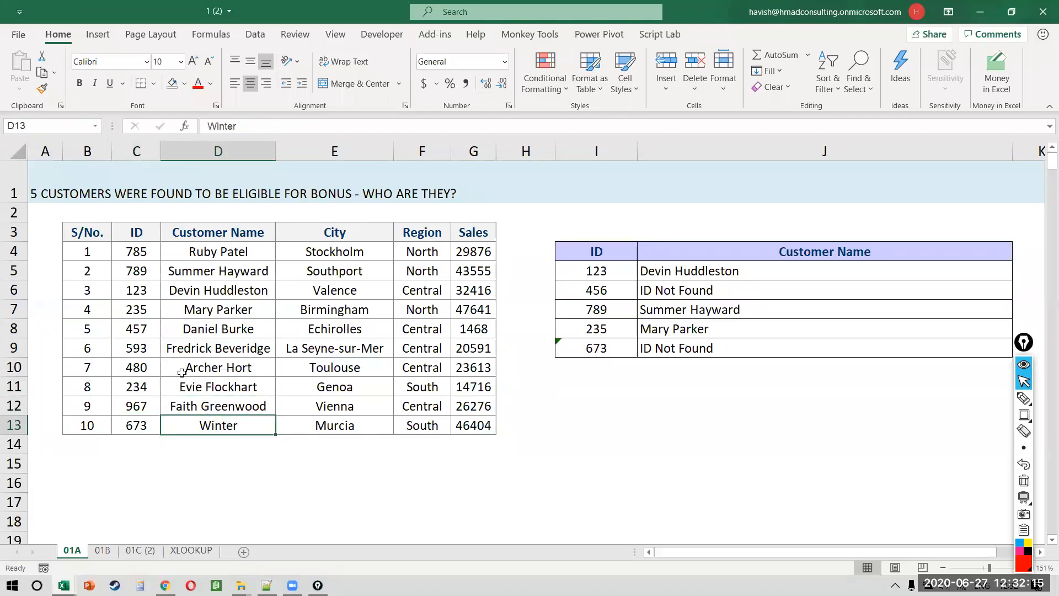
pyautogui.hotkey('ctrl', 'z')
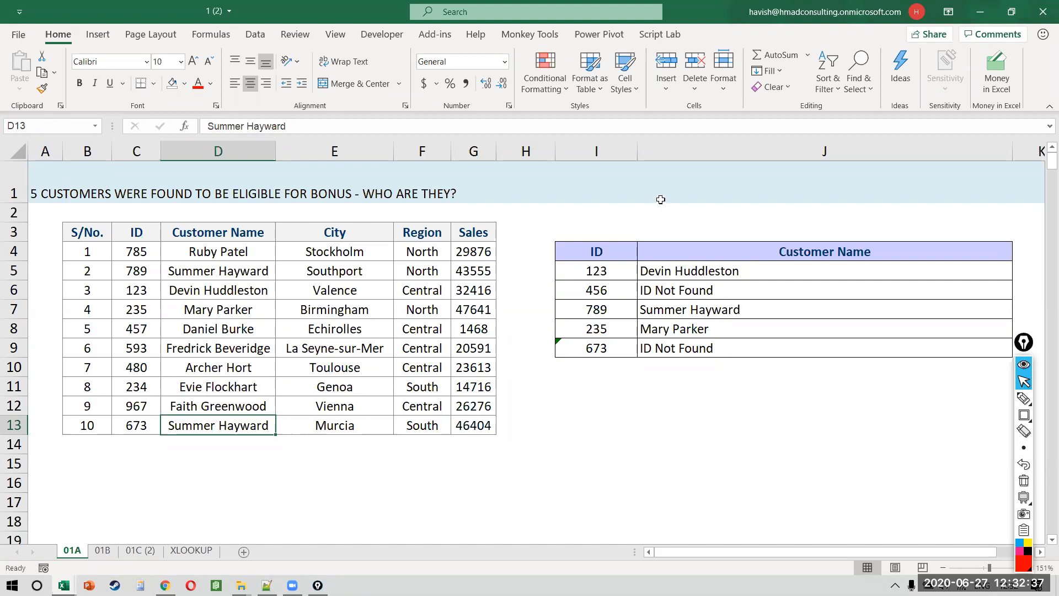
pyautogui.click(587, 151)
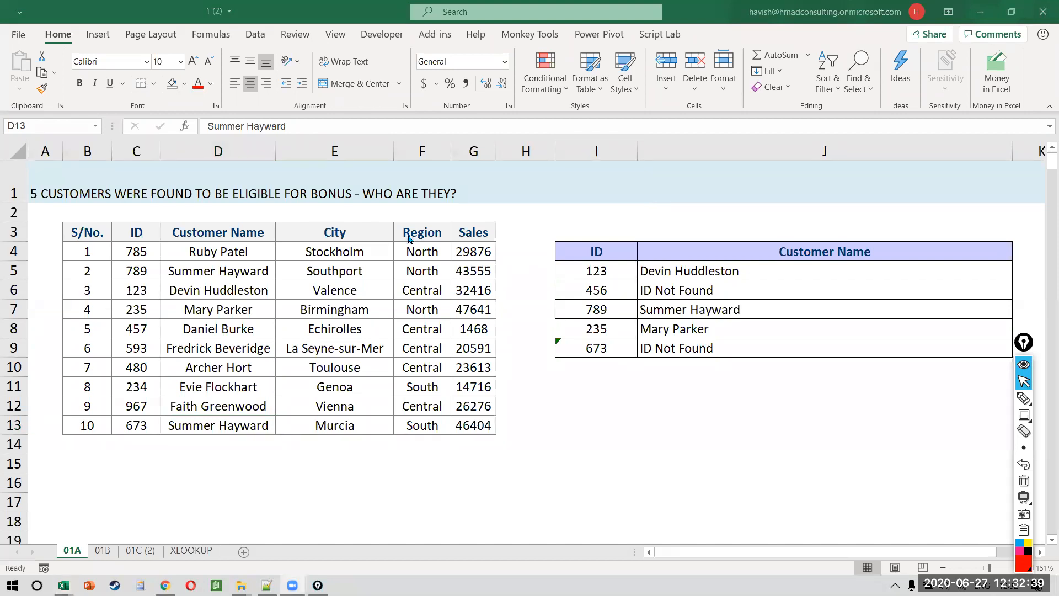
pyautogui.click(725, 271)
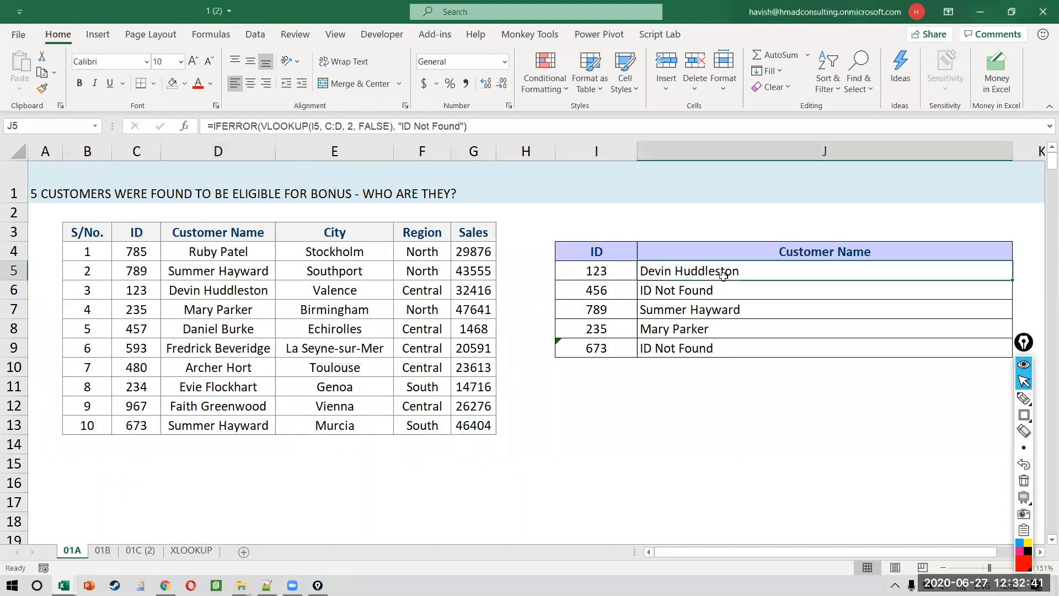
# Step: Review J5's VLOOKUP arguments, especially Lookup_value, in the Function Arguments window, then cancel it
pyautogui.doubleClick(724, 274)
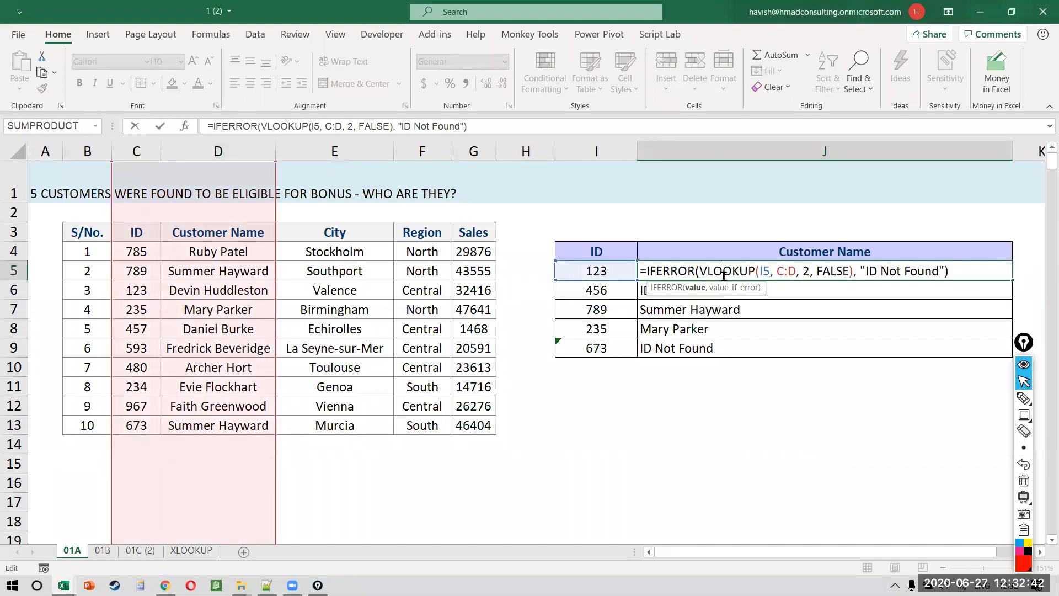
pyautogui.click(289, 127)
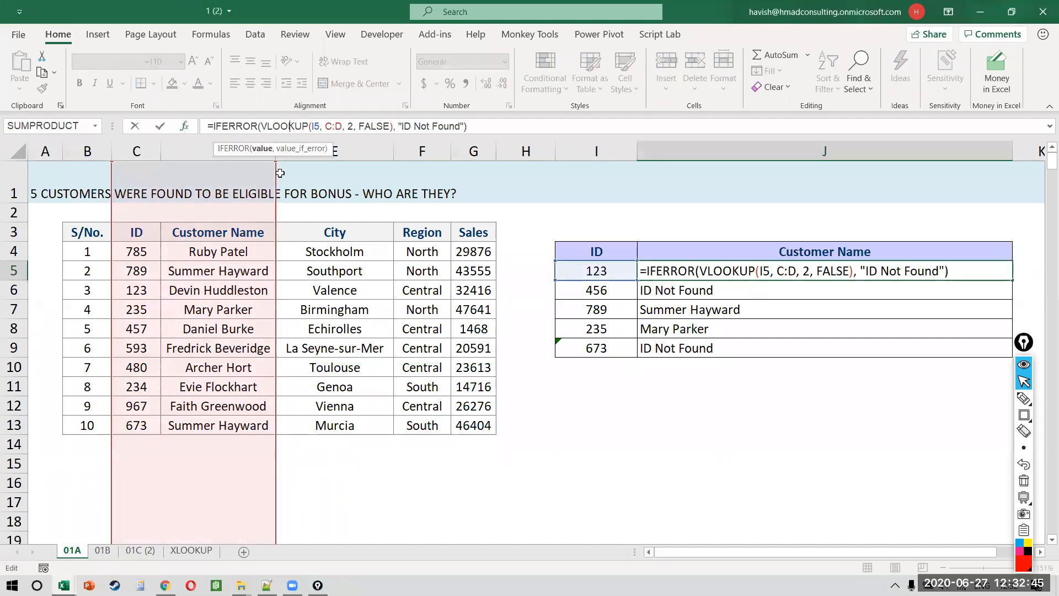
pyautogui.click(184, 126)
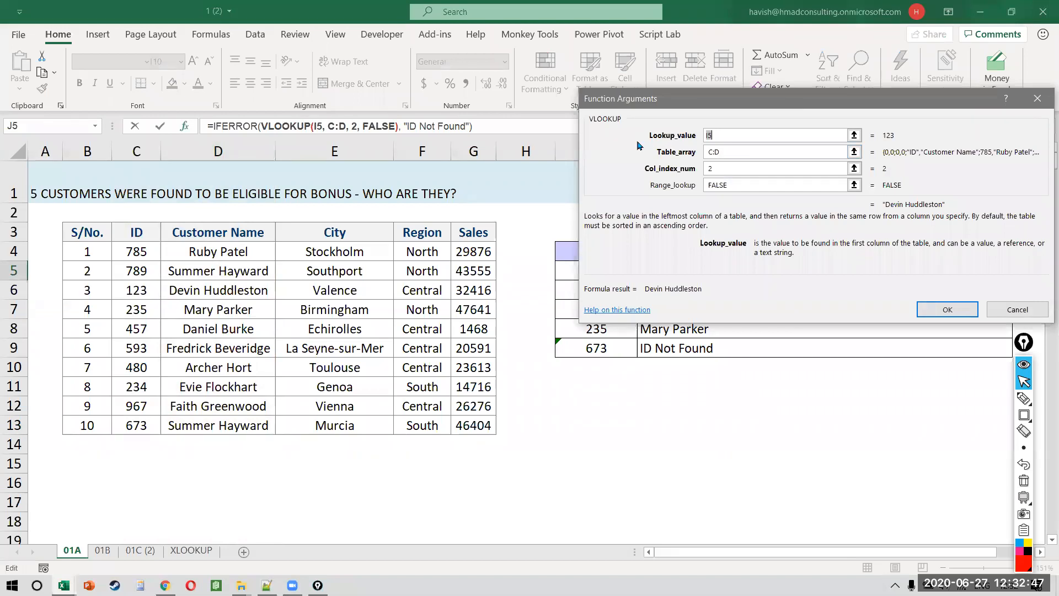
pyautogui.moveTo(795, 102); pyautogui.dragTo(445, 190)
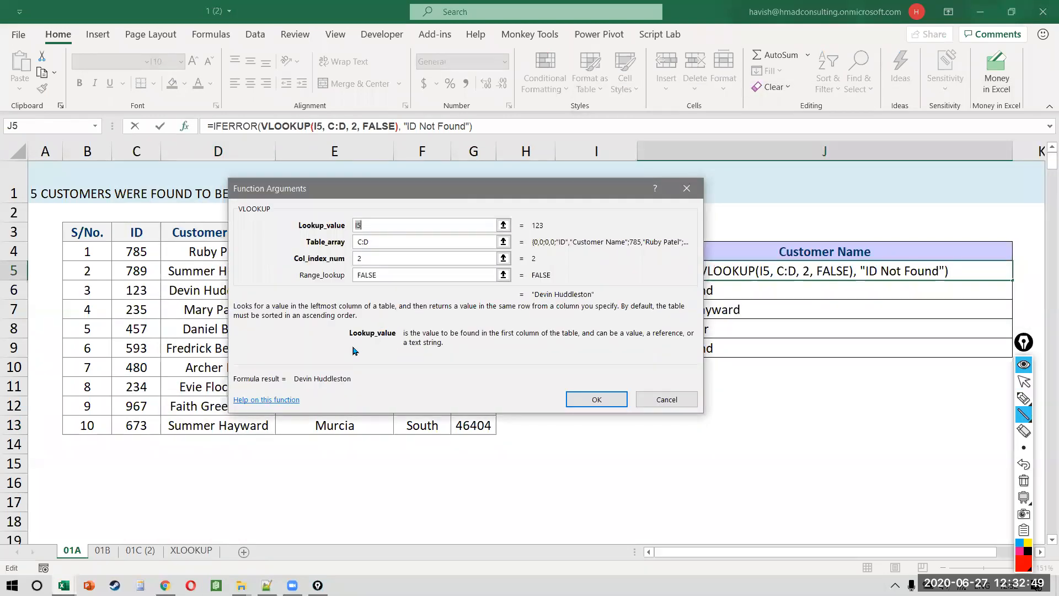
pyautogui.moveTo(399, 354)
pyautogui.mouseDown()
pyautogui.moveTo(473, 358)
pyautogui.moveTo(360, 343)
pyautogui.moveTo(542, 347)
pyautogui.moveTo(400, 336)
pyautogui.mouseUp()
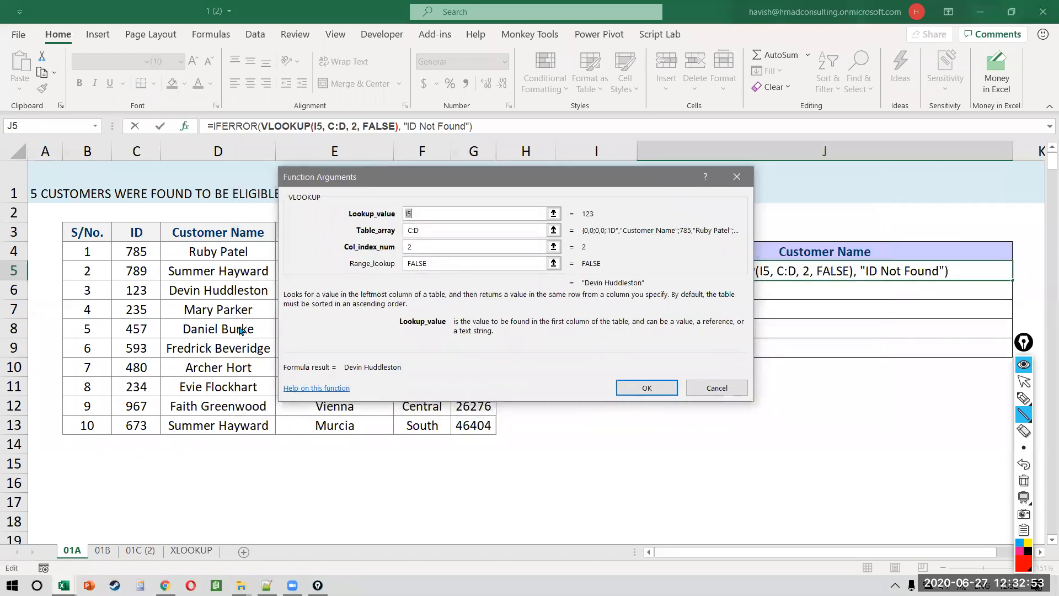
pyautogui.moveTo(240, 327); pyautogui.dragTo(739, 327)
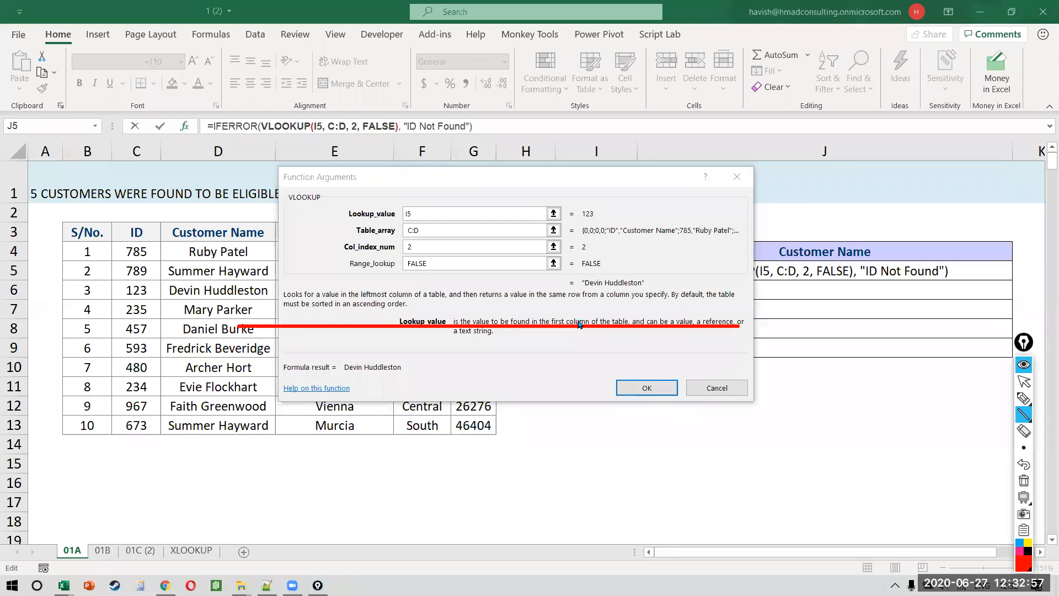
pyautogui.moveTo(540, 311); pyautogui.dragTo(632, 311)
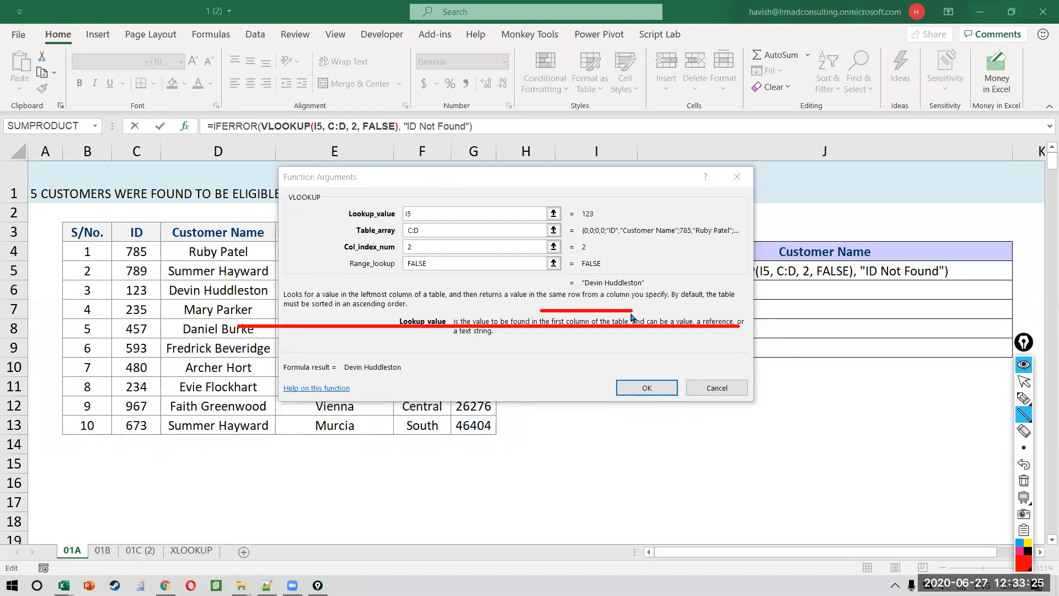
pyautogui.hotkey('ctrl', 'shift', '7')
pyautogui.hotkey('ctrl', 'shift', '2')
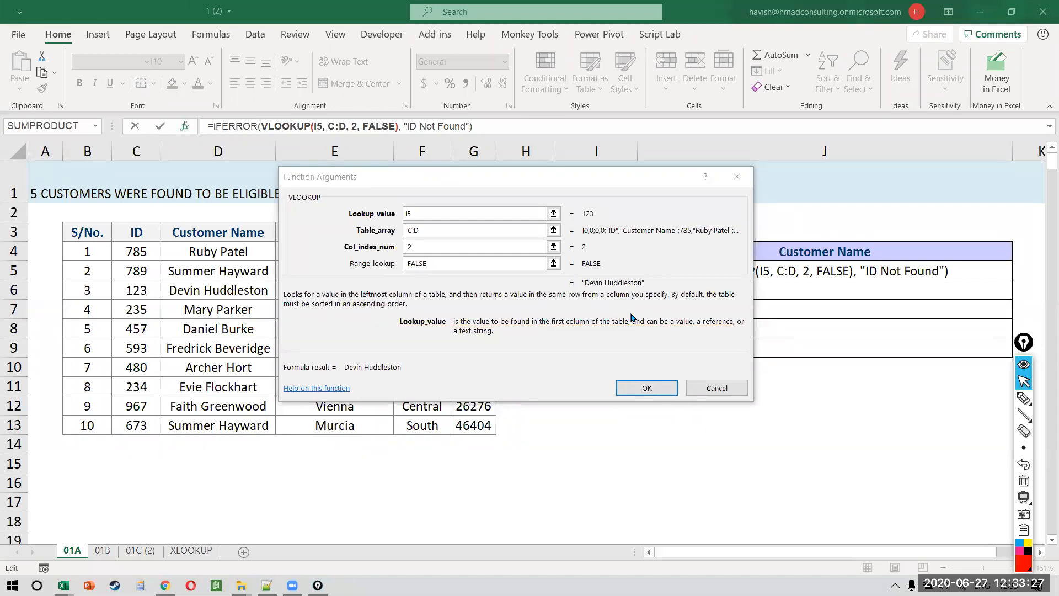
pyautogui.click(691, 391)
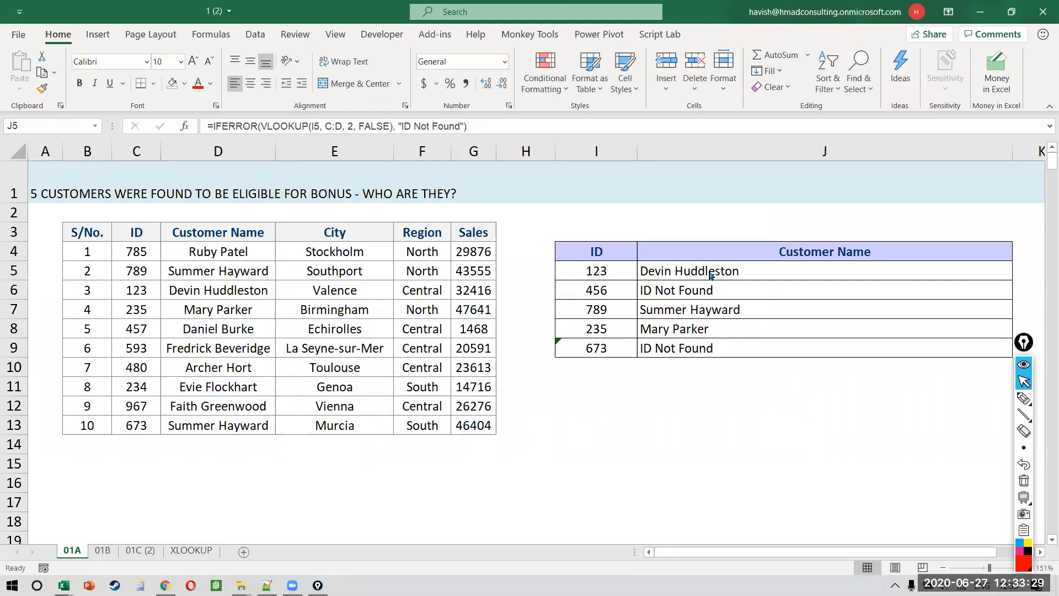
# Step: Copy J5's lookup formula and paste it into J11
pyautogui.hotkey('ctrl', 'c')
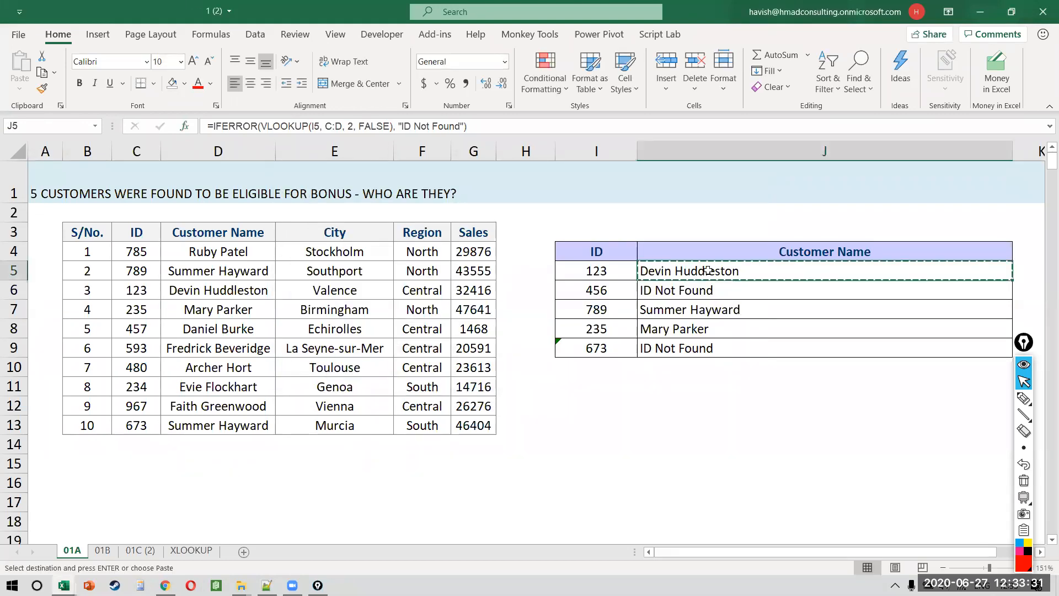
pyautogui.press('Down')
pyautogui.press('Down')
pyautogui.press('Down')
pyautogui.press('Down')
pyautogui.press('Down')
pyautogui.press('Down')
pyautogui.hotkey('ctrl', 'v')
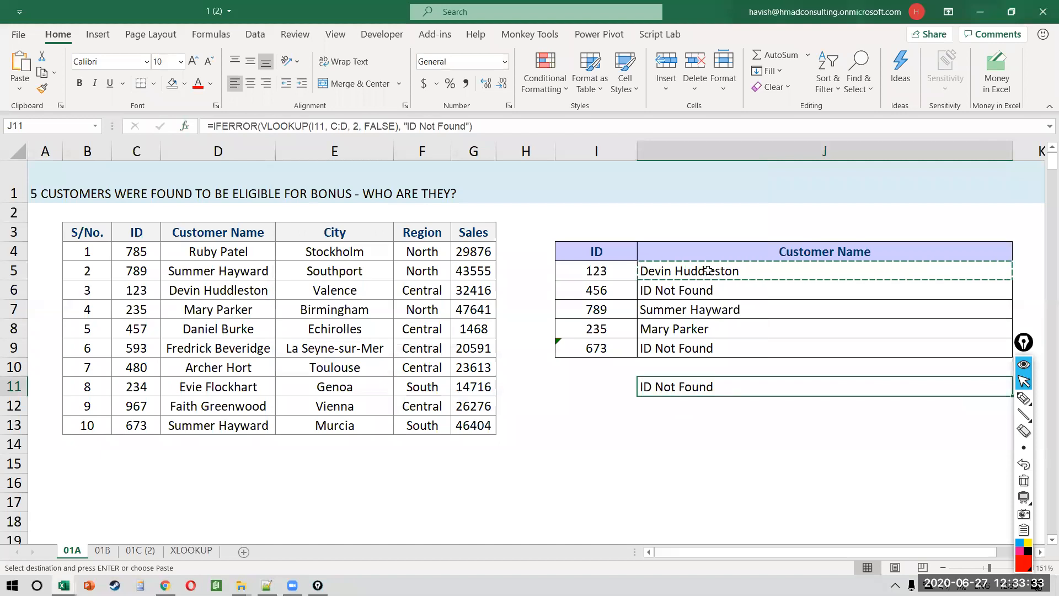
# Step: Paste the lookup result into J11 as a value only
pyautogui.scroll(-3, 708, 270)
pyautogui.press('Up')
pyautogui.press('Up')
pyautogui.press('Up')
pyautogui.press('Up')
pyautogui.press('Up')
pyautogui.press('Up')
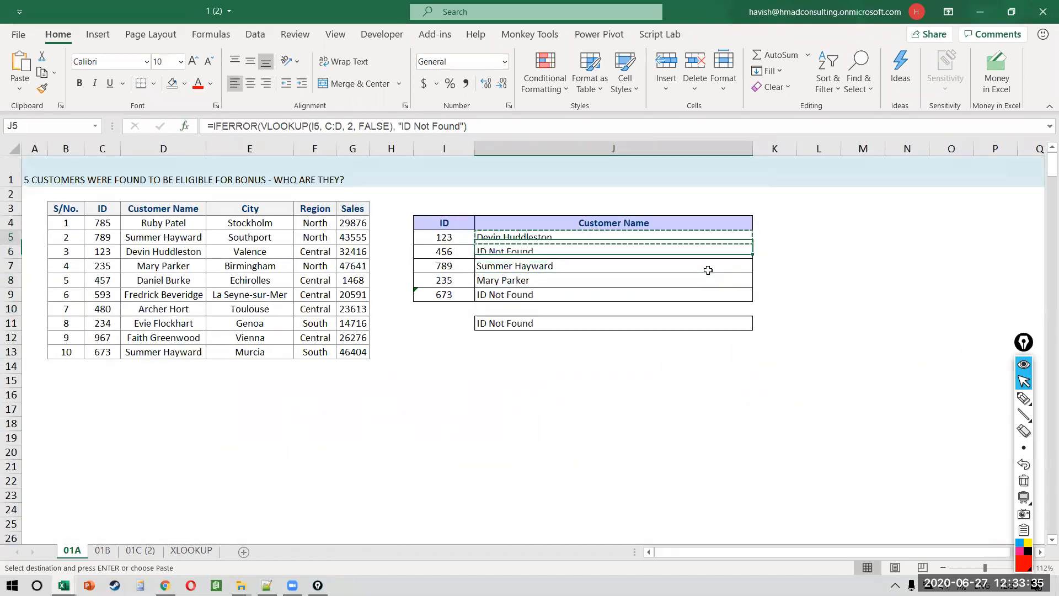
pyautogui.press('Down')
pyautogui.press('Down')
pyautogui.press('Down')
pyautogui.press('Down')
pyautogui.press('Down')
pyautogui.press('Down')
pyautogui.hotkey('ctrl', 'alt', 'v')
pyautogui.press('v')
pyautogui.press('Return')
# Step: Fill K11 olive and start a VLOOKUP there using J11 and columns D:E
pyautogui.press('Right')
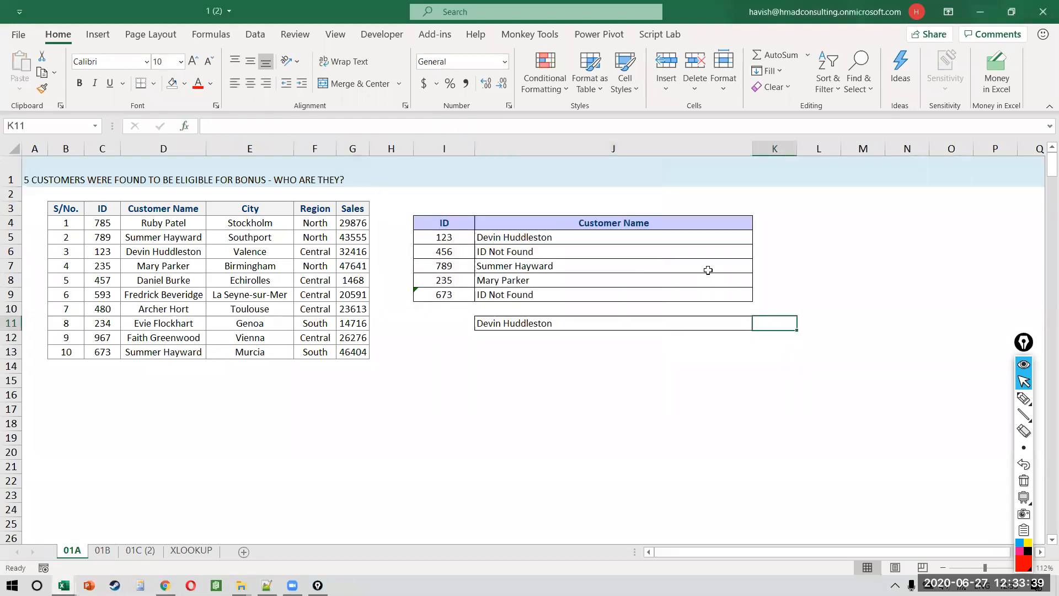
pyautogui.click(184, 83)
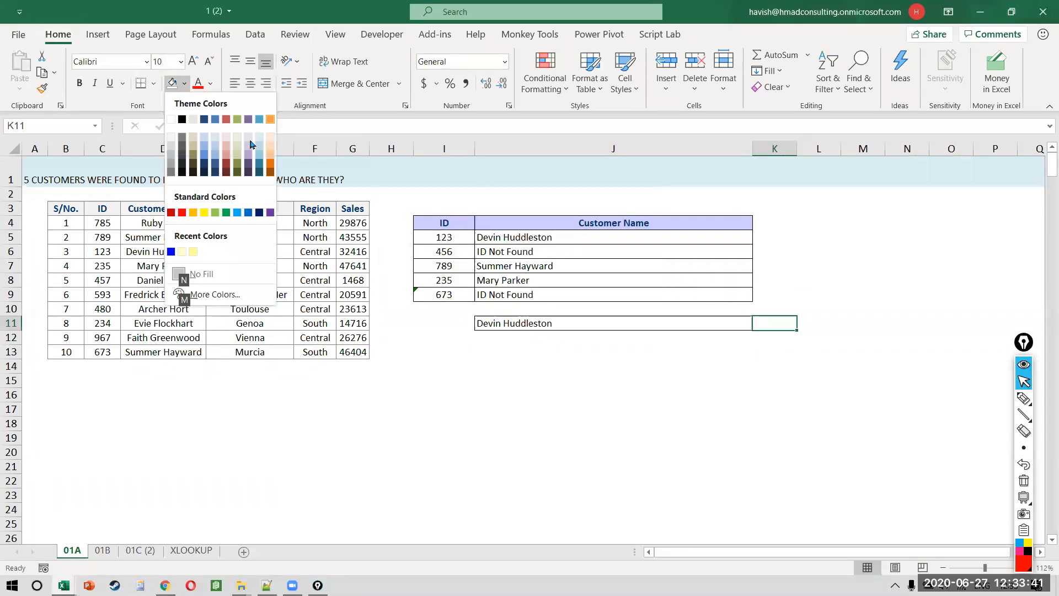
pyautogui.click(239, 153)
pyautogui.write('=vlo')
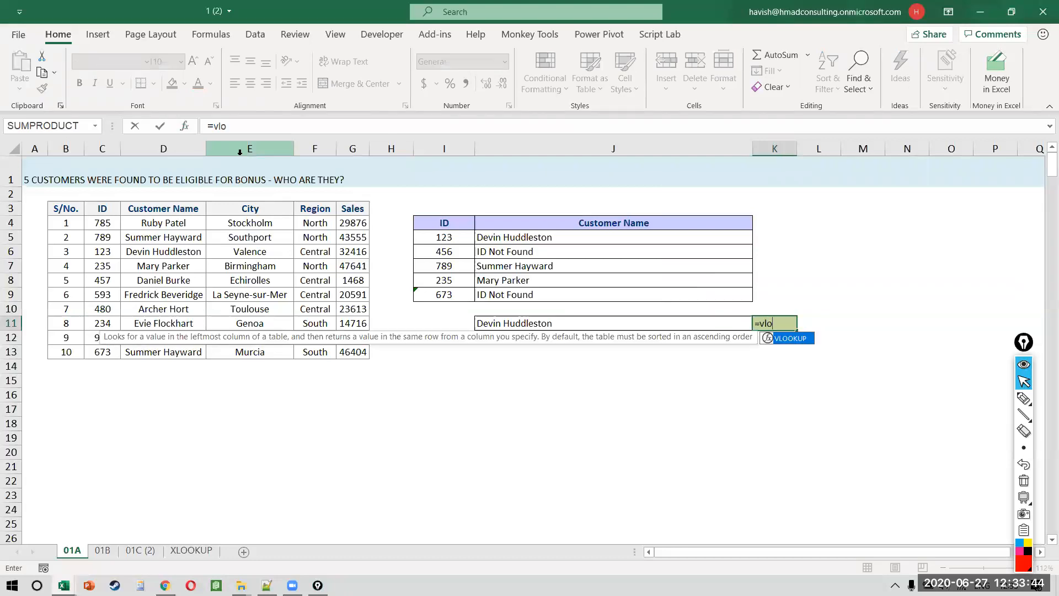
pyautogui.press('Tab')
pyautogui.press('Left')
pyautogui.write(',')
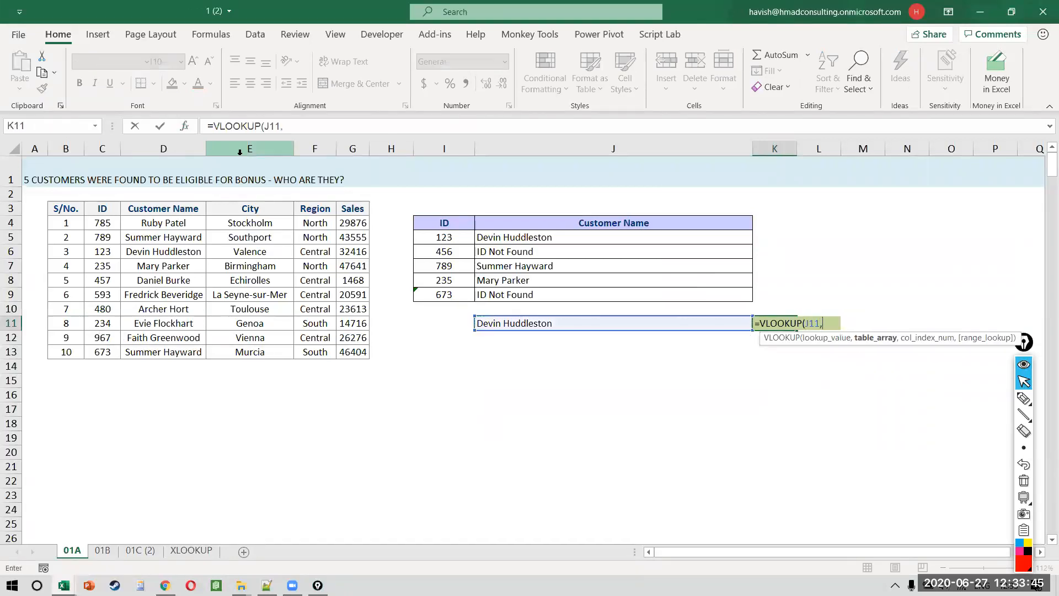
pyautogui.click(168, 149)
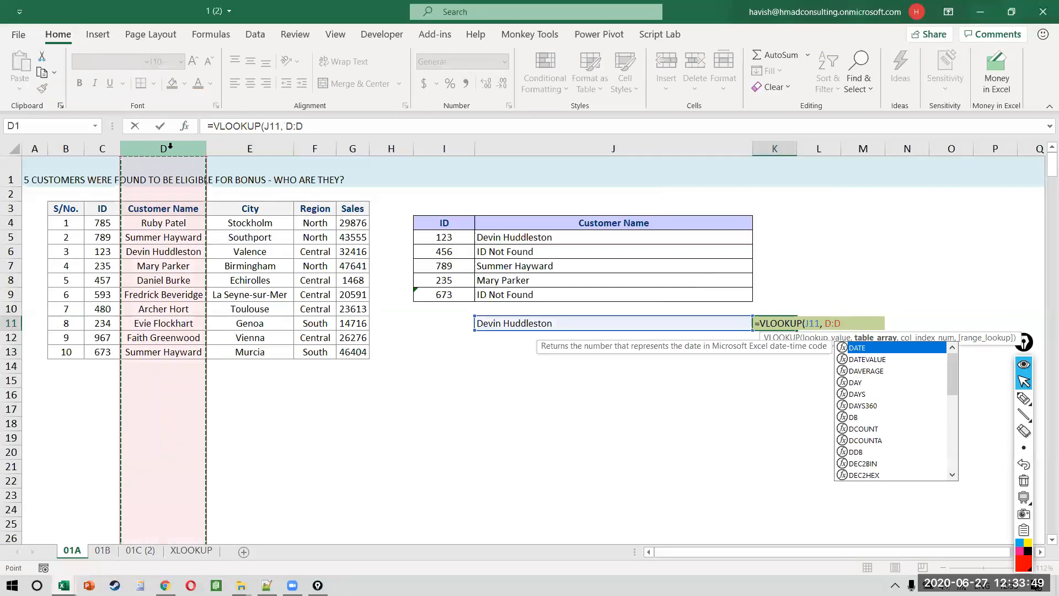
pyautogui.moveTo(175, 149)
pyautogui.mouseDown()
pyautogui.moveTo(356, 150)
pyautogui.moveTo(94, 152)
pyautogui.moveTo(174, 147)
pyautogui.mouseUp()
# Step: Cancel the K11 VLOOKUP and undo the olive fill and the values paste
pyautogui.press('Escape')
pyautogui.hotkey('ctrl', 'z')
pyautogui.hotkey('ctrl', 'z')
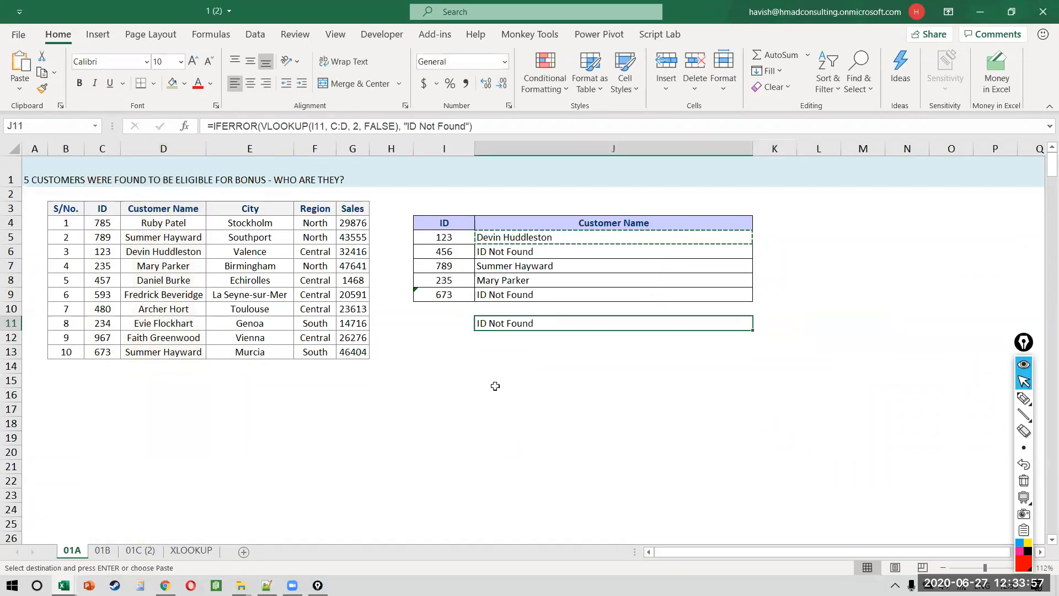
pyautogui.scroll(3, 495, 387)
pyautogui.hotkey('ctrl', 'z')
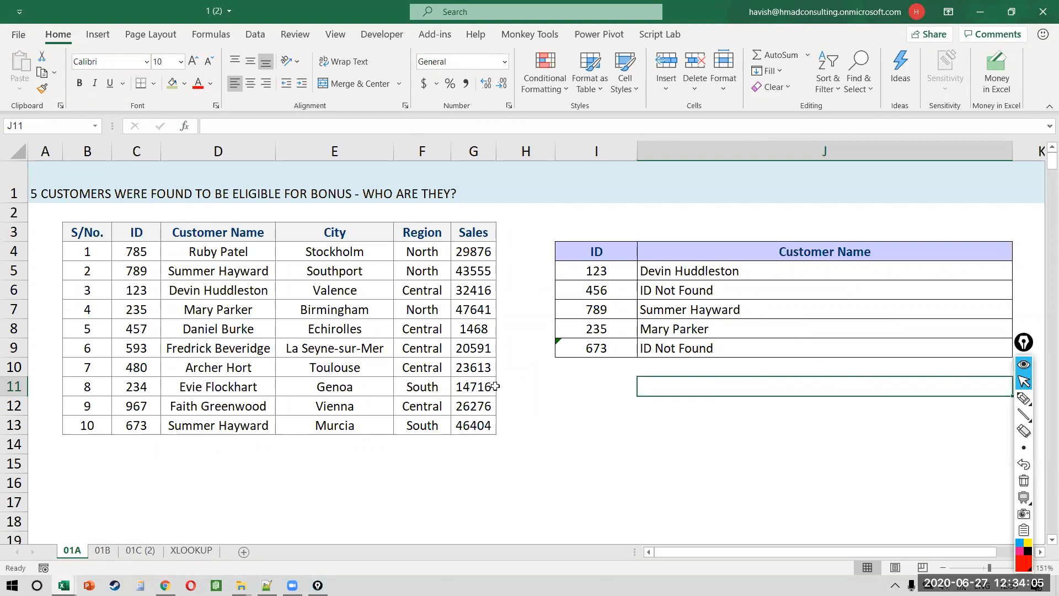
# Step: Select column C, columns E:I and cell E4 to review the lookup, then switch to the browser
pyautogui.click(133, 144)
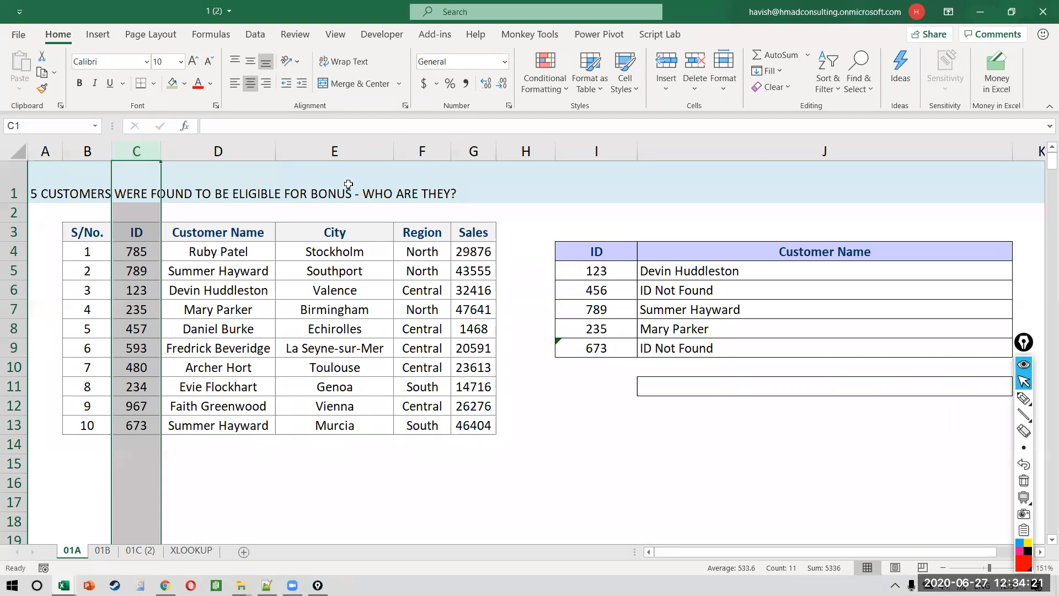
pyautogui.click(356, 147)
pyautogui.moveTo(356, 146); pyautogui.dragTo(576, 153)
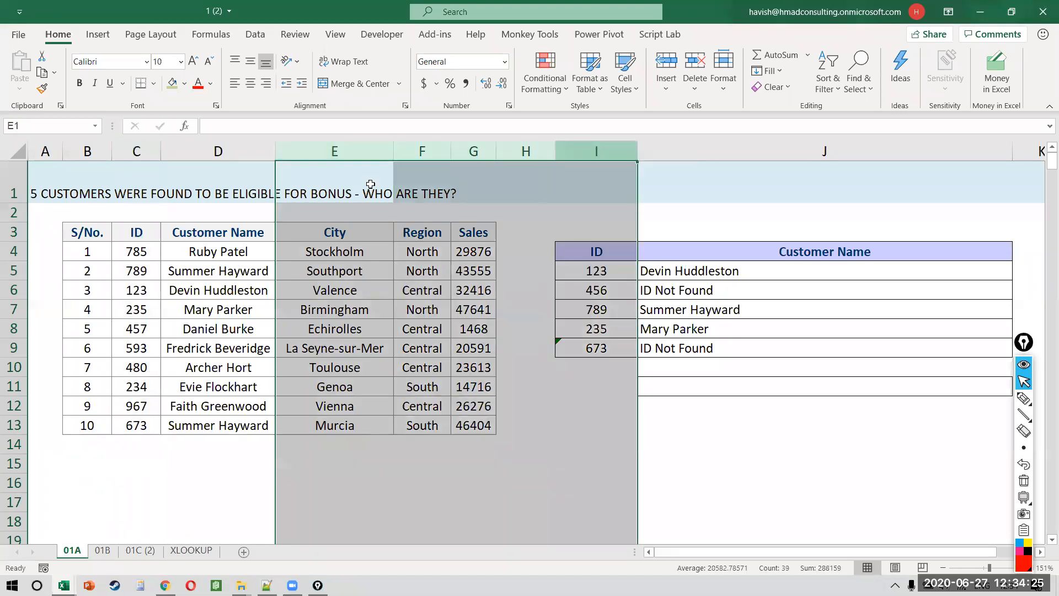
pyautogui.click(320, 244)
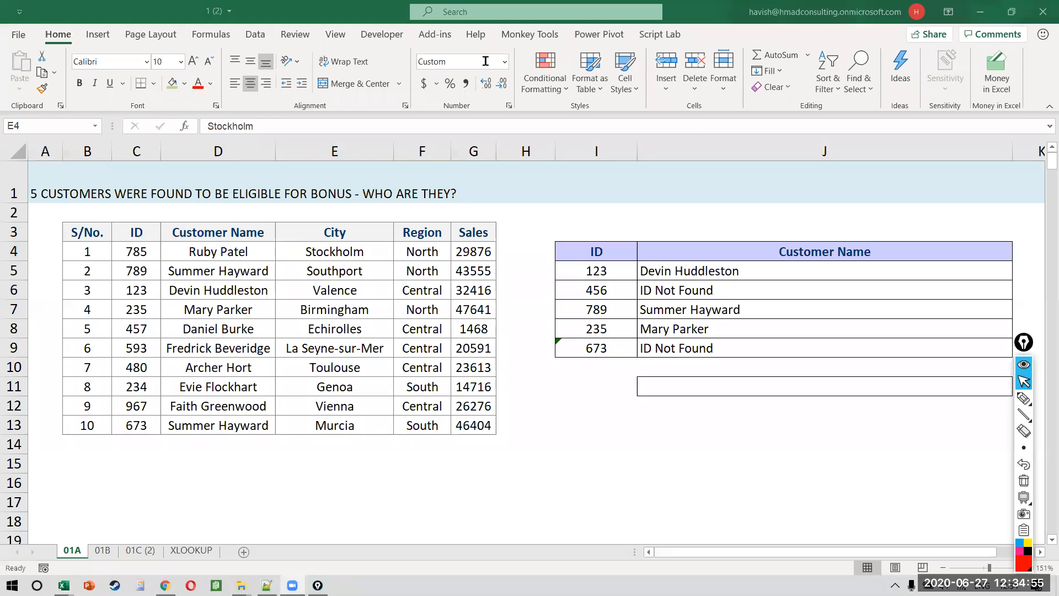
pyautogui.hotkey('alt', 'Tab')
pyautogui.hotkey('alt', 'Tab')
pyautogui.hotkey('alt', 'Tab')
pyautogui.hotkey('alt', 'Tab')
pyautogui.hotkey('alt', 'Tab')
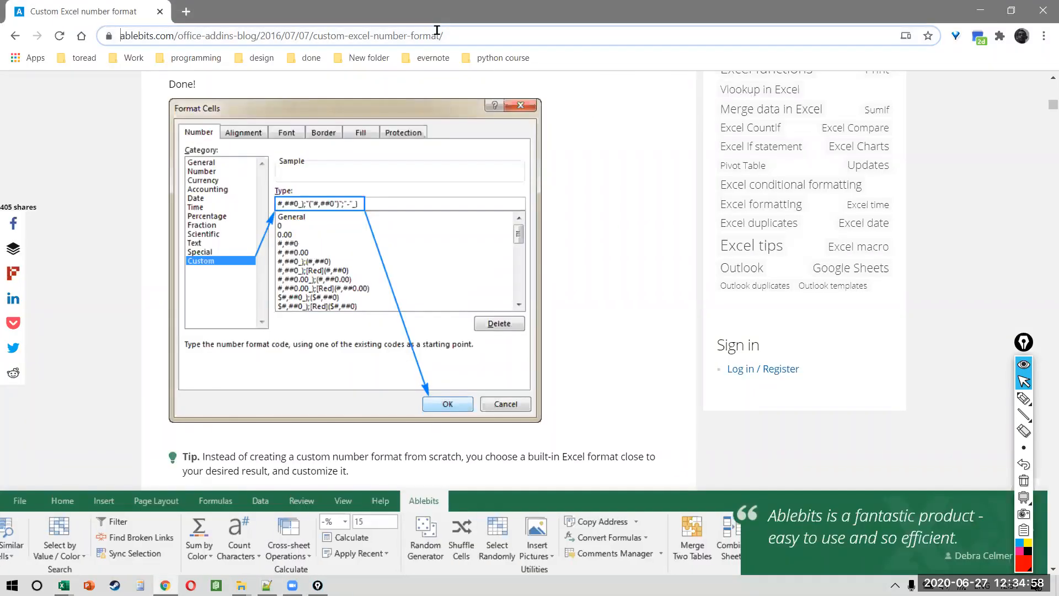
# Step: Search Google for 'finance fast', then refine the query to 'finance fast standard'
pyautogui.click(436, 36)
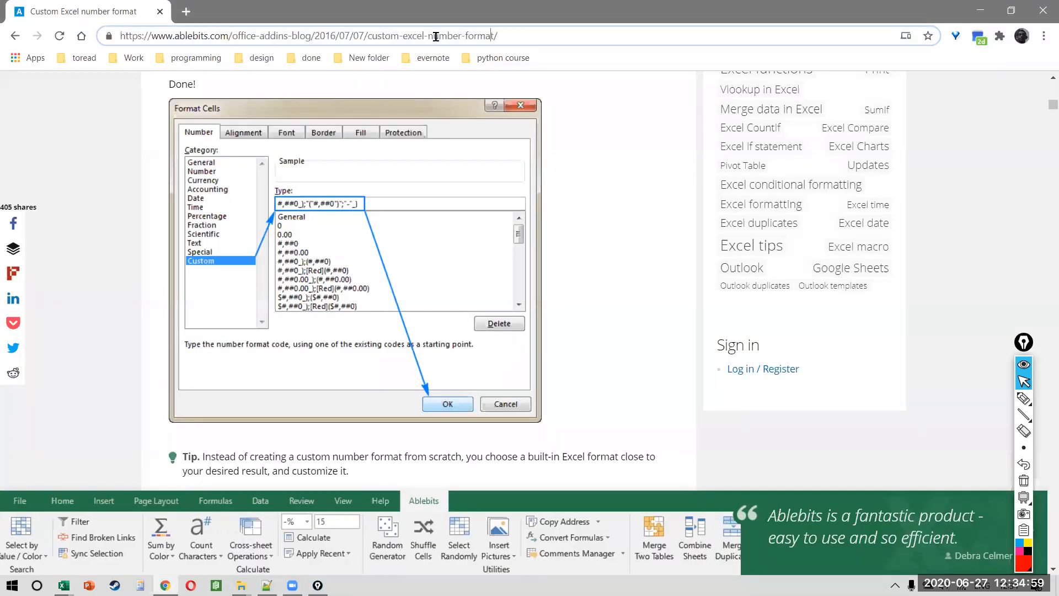
pyautogui.hotkey('ctrl', 'a')
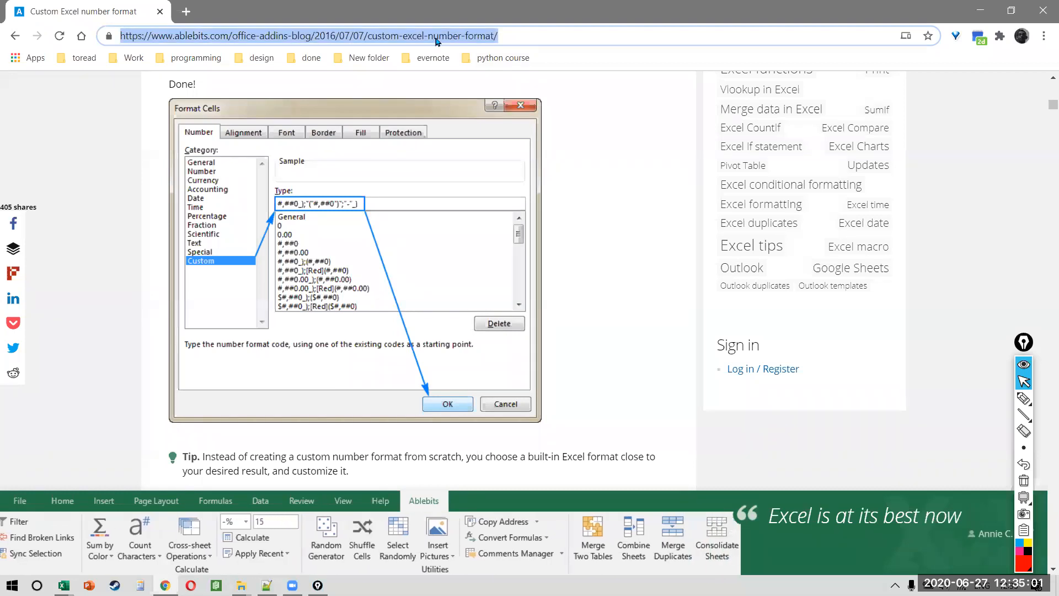
pyautogui.write('finance fast')
pyautogui.press('Return')
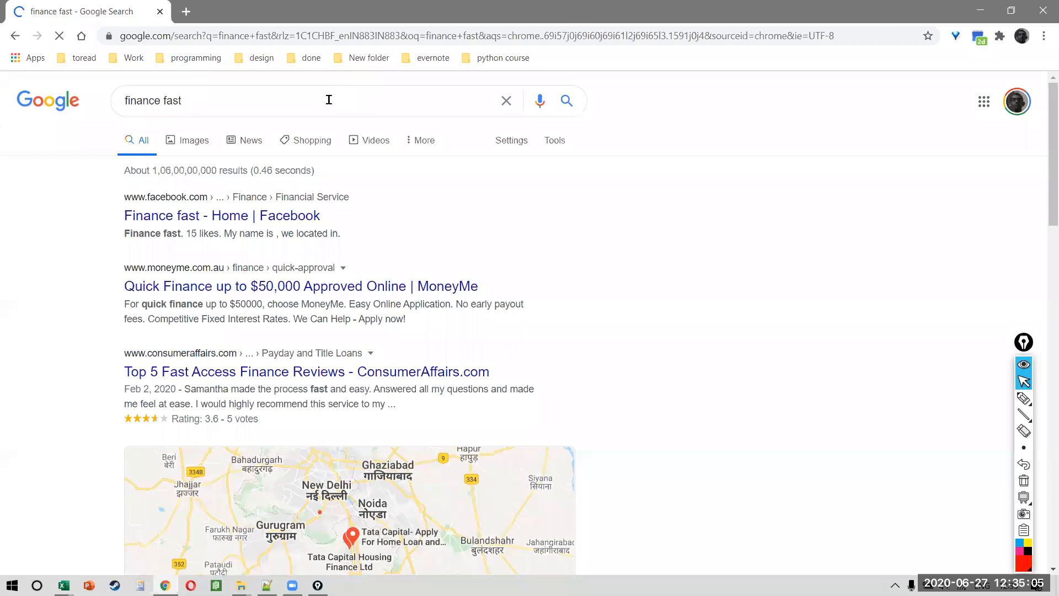
pyautogui.click(329, 100)
pyautogui.write('standard')
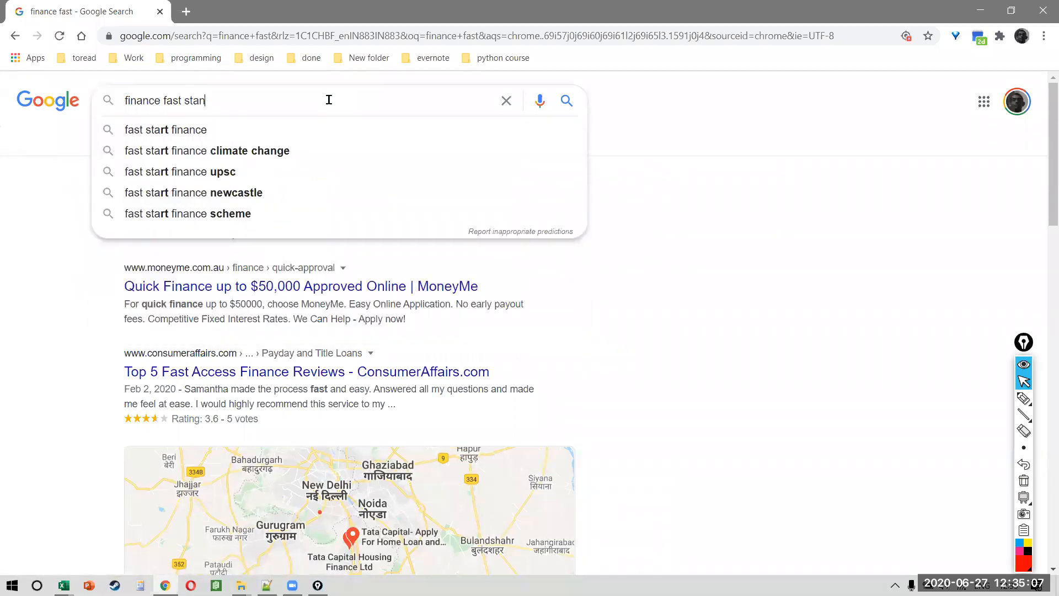
pyautogui.press('Return')
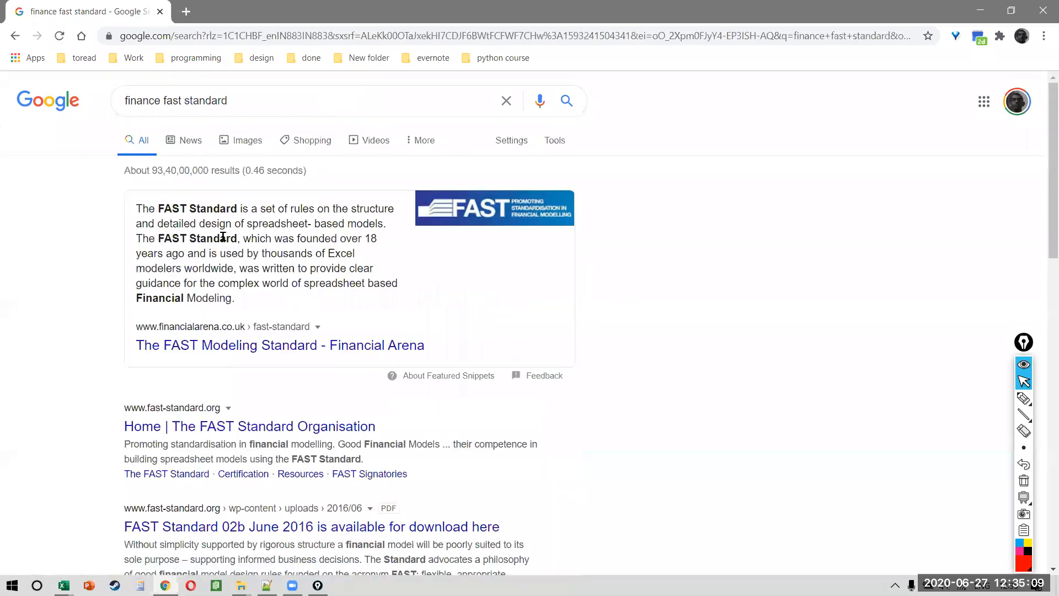
# Step: Open the 'Home | The FAST Standard Organisation' search result
pyautogui.scroll(3, 223, 237)
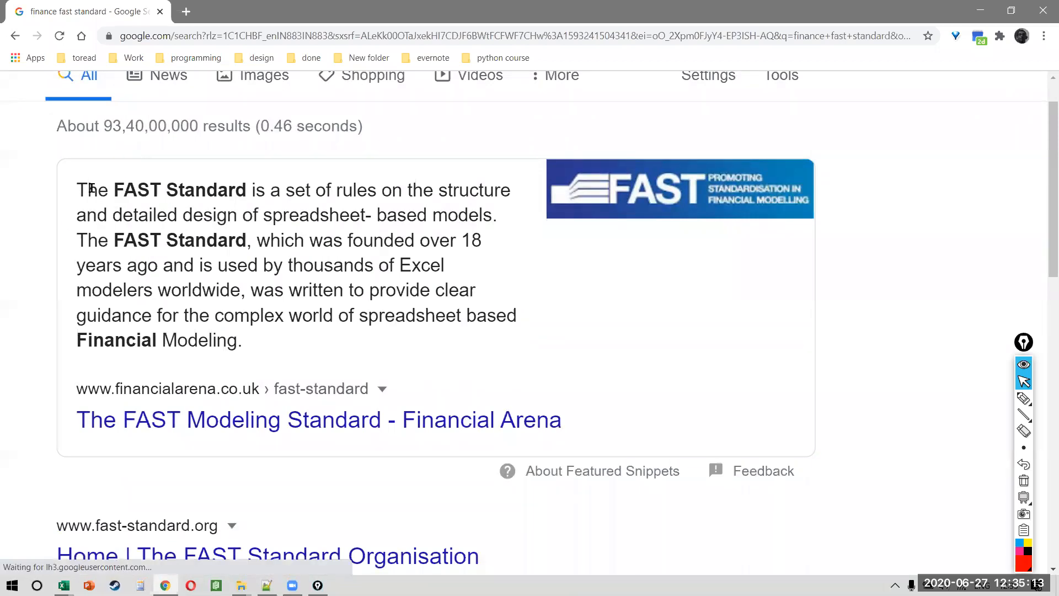
pyautogui.moveTo(89, 189); pyautogui.dragTo(248, 181)
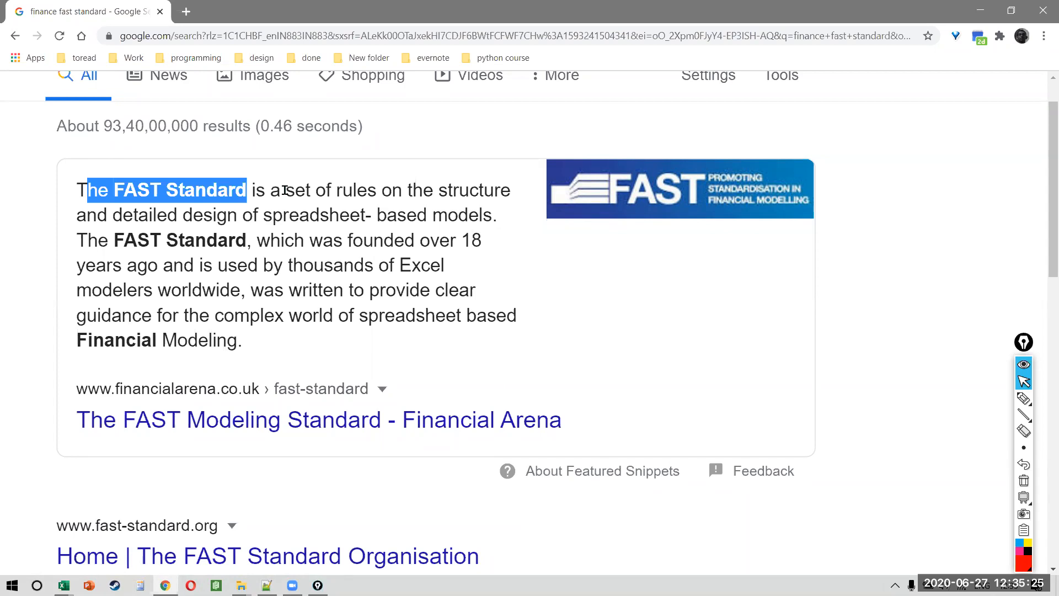
pyautogui.scroll(-2, 284, 190)
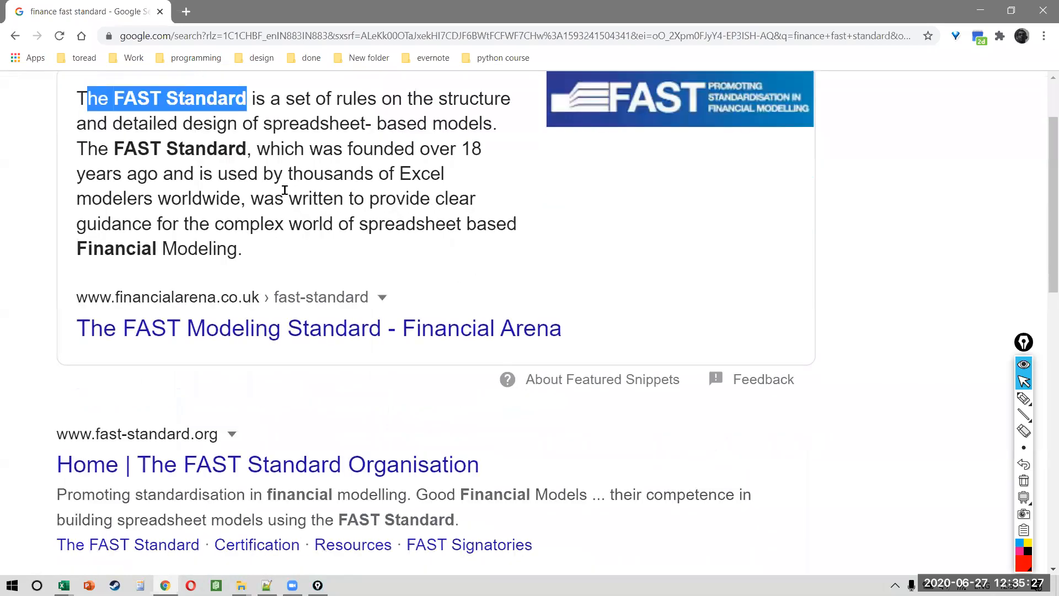
pyautogui.click(333, 474)
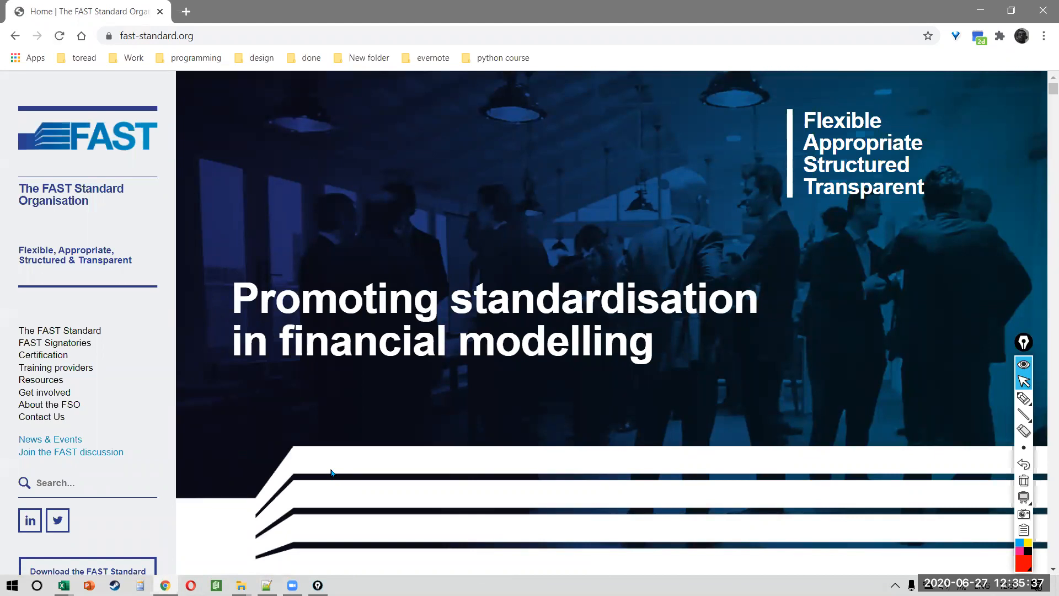
# Step: Scroll through the fast-standard.org home page and open The FAST Standard page
pyautogui.scroll(3, 20, 276)
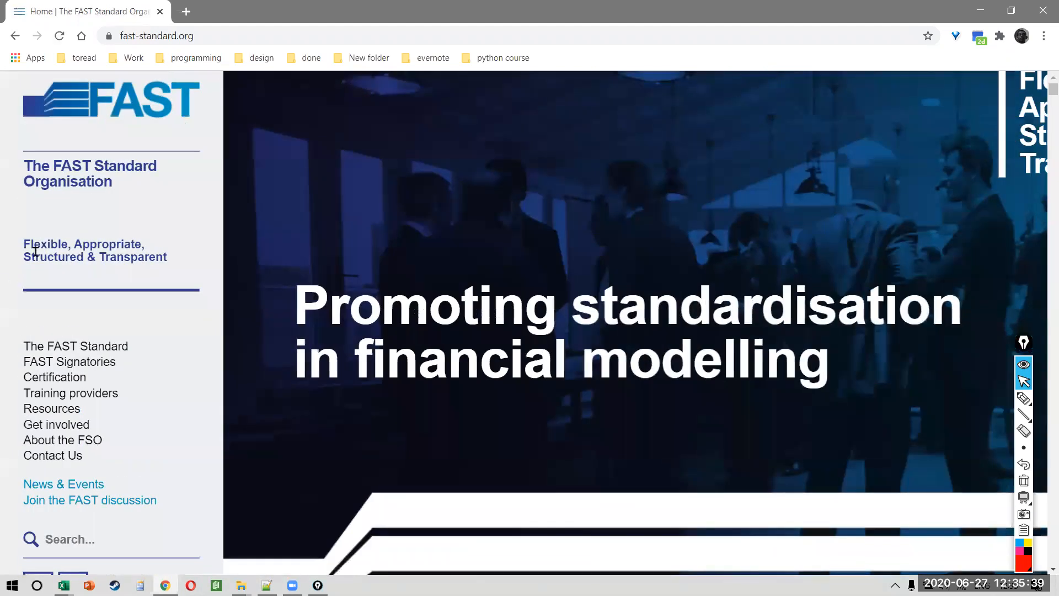
pyautogui.scroll(-3, 279, 277)
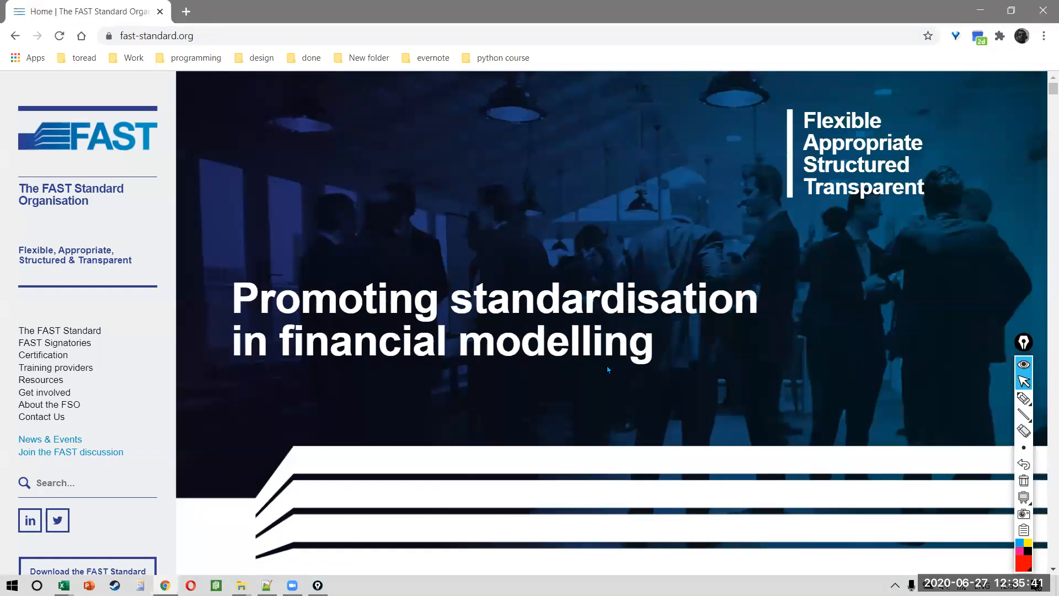
pyautogui.scroll(-5, 607, 366)
pyautogui.scroll(-20, 606, 367)
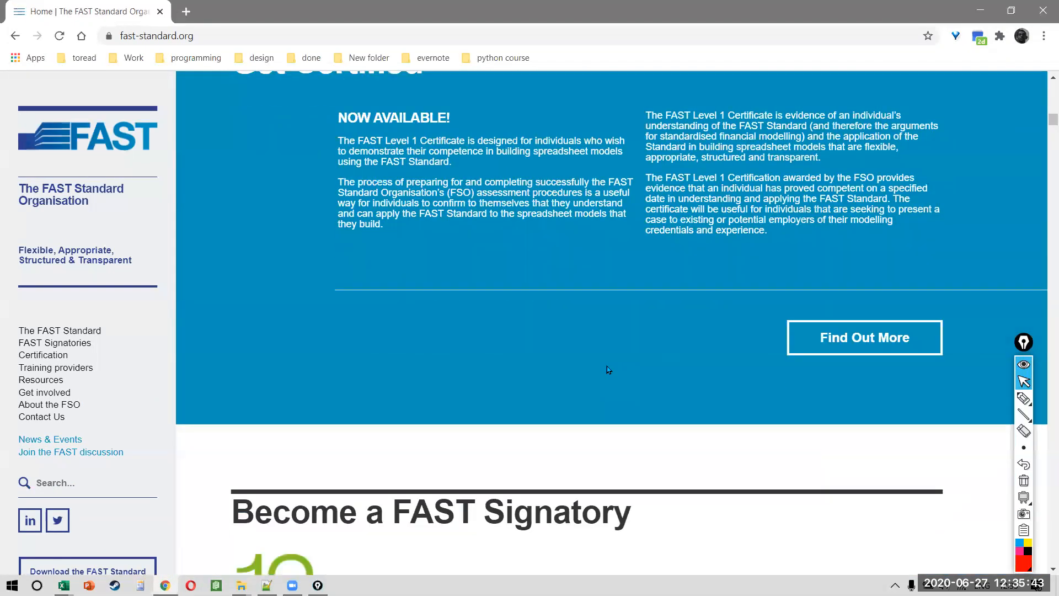
pyautogui.scroll(-20, 609, 369)
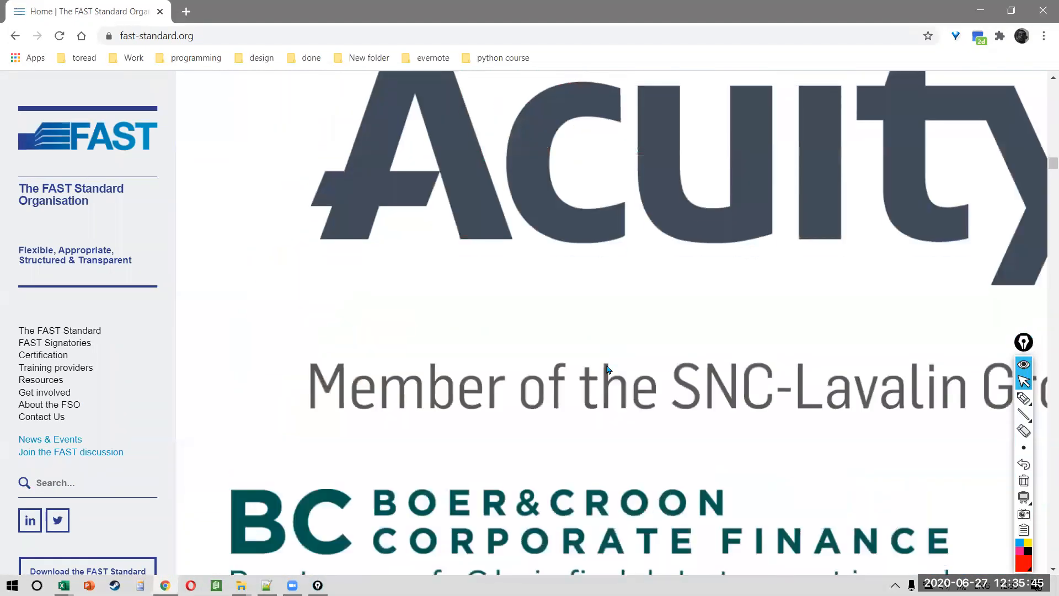
pyautogui.scroll(20, 608, 370)
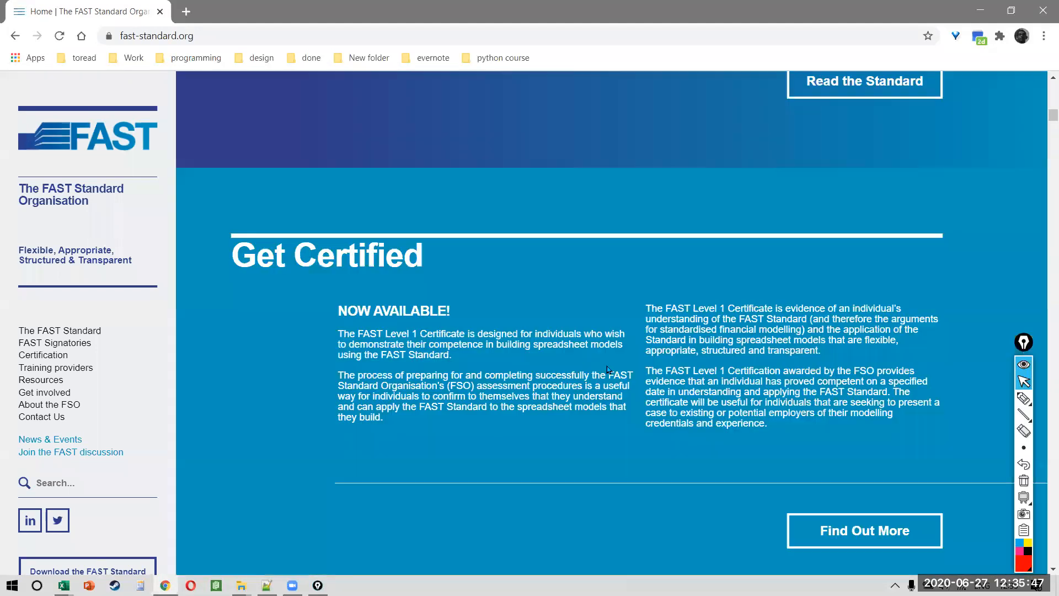
pyautogui.click(84, 331)
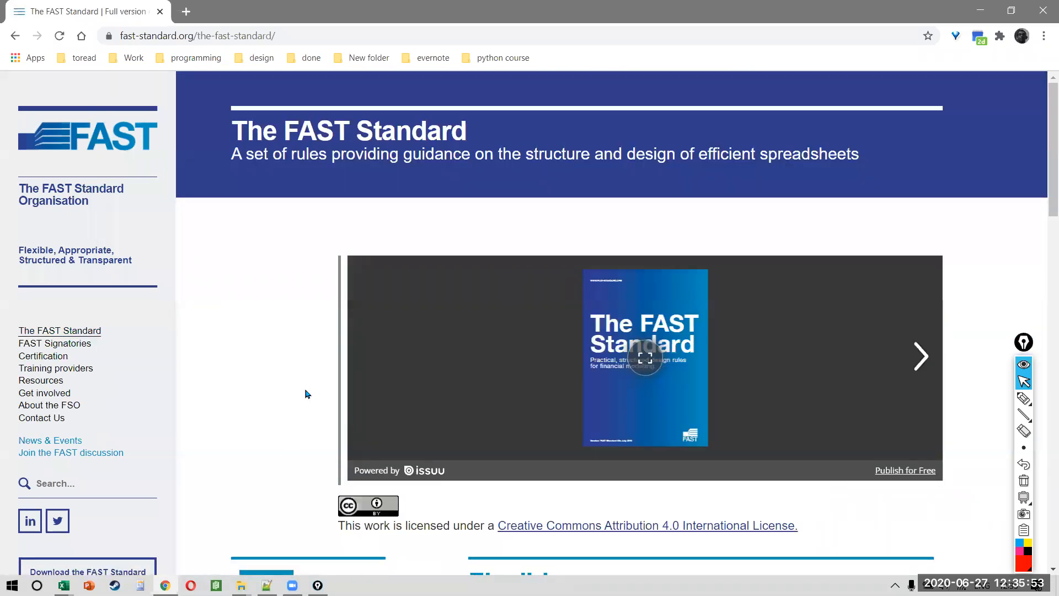
# Step: Close the stray issuu tab and select The FAST Standard page's web address
pyautogui.click(914, 472)
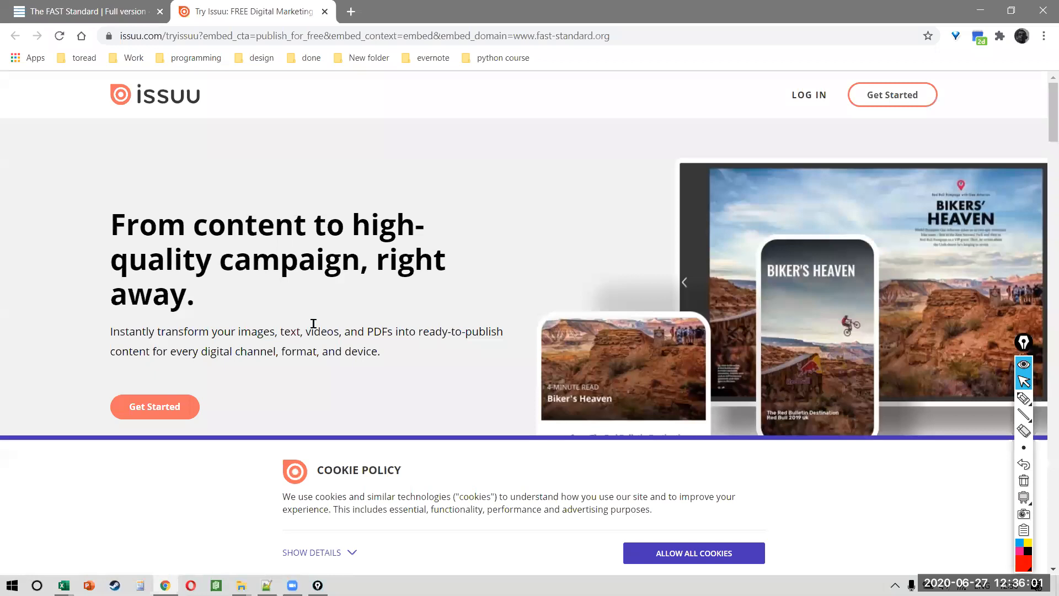
pyautogui.middleClick(281, 6)
pyautogui.click(284, 42)
pyautogui.hotkey('ctrl', 'c')
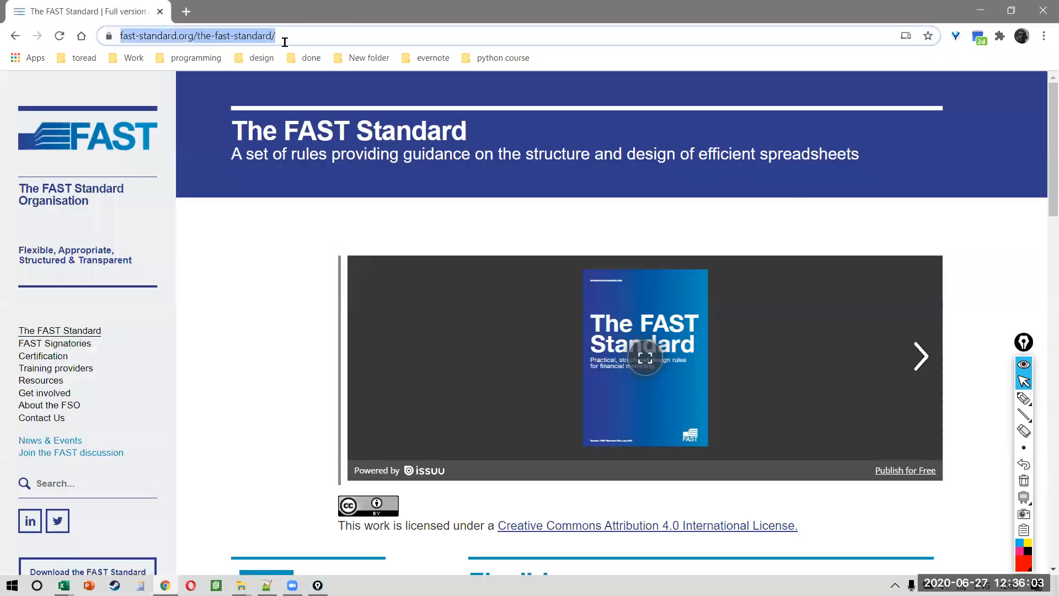
pyautogui.hotkey('alt', 'Tab')
pyautogui.hotkey('alt', 'Tab')
pyautogui.hotkey('alt', 'Tab')
pyautogui.hotkey('alt', 'Tab')
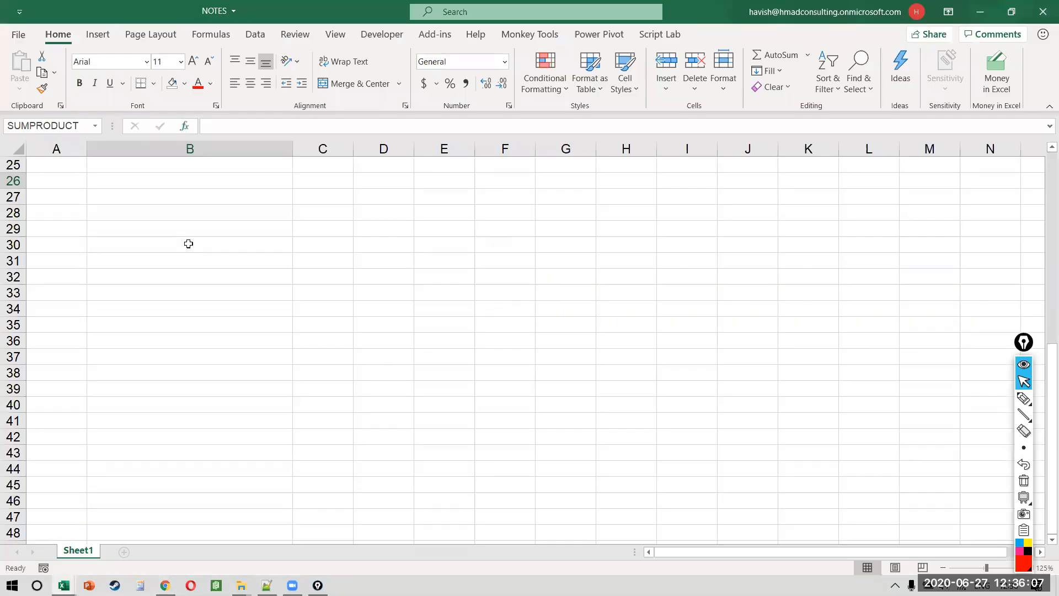
# Step: Bold the IMPORTANT FOR FIN MODELLING heading in B13 of the notes
pyautogui.click(188, 243)
pyautogui.hotkey('ctrl', 'Up')
pyautogui.press('Down')
pyautogui.press('Down')
pyautogui.press('Up')
pyautogui.press('Up')
pyautogui.hotkey('ctrl', 'Up')
# Step: Bold the FAST STANDARD heading, paste the FAST Standard web link into B24, and save
pyautogui.press('Up')
pyautogui.press('Up')
pyautogui.press('Down')
pyautogui.press('Down')
pyautogui.hotkey('ctrl', 'b')
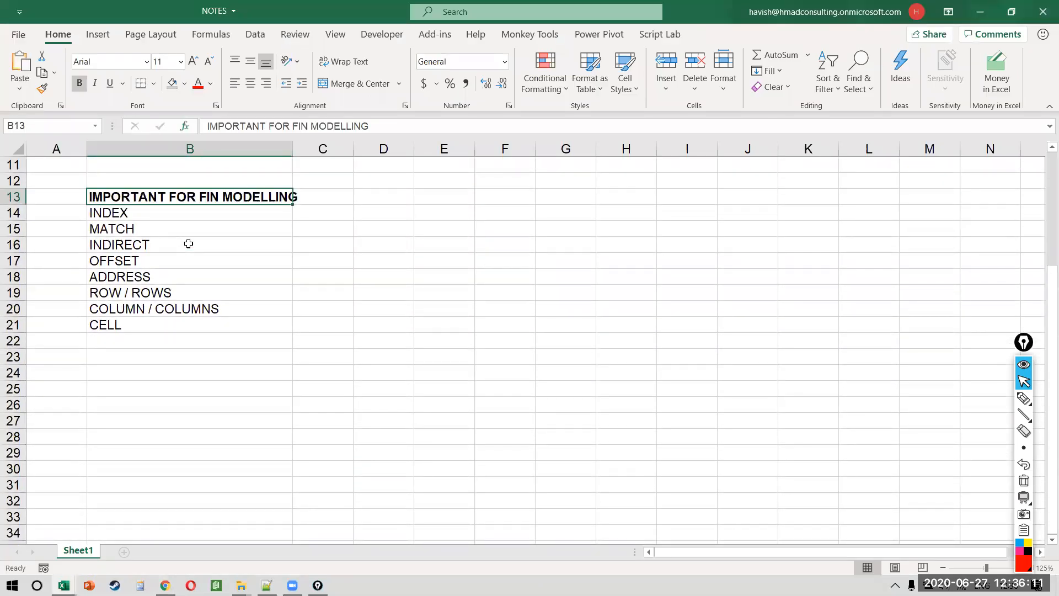
# Step: Enter the heading 'FAST STANDARD' in cell B23
pyautogui.hotkey('ctrl', 'Down')
pyautogui.press('Down')
pyautogui.press('Down')
pyautogui.write('fast')
pyautogui.press('Escape')
pyautogui.press('capslock')
pyautogui.write('FAST STANDDAT')
pyautogui.press('BackSpace')
pyautogui.press('BackSpace')
pyautogui.press('BackSpace')
pyautogui.write('ARD')
pyautogui.press('Return')
pyautogui.press('Up')
pyautogui.hotkey('ctrl', 'b')
pyautogui.press('Down')
pyautogui.hotkey('ctrl', 'v')
pyautogui.press('Return')
pyautogui.hotkey('ctrl', 's')
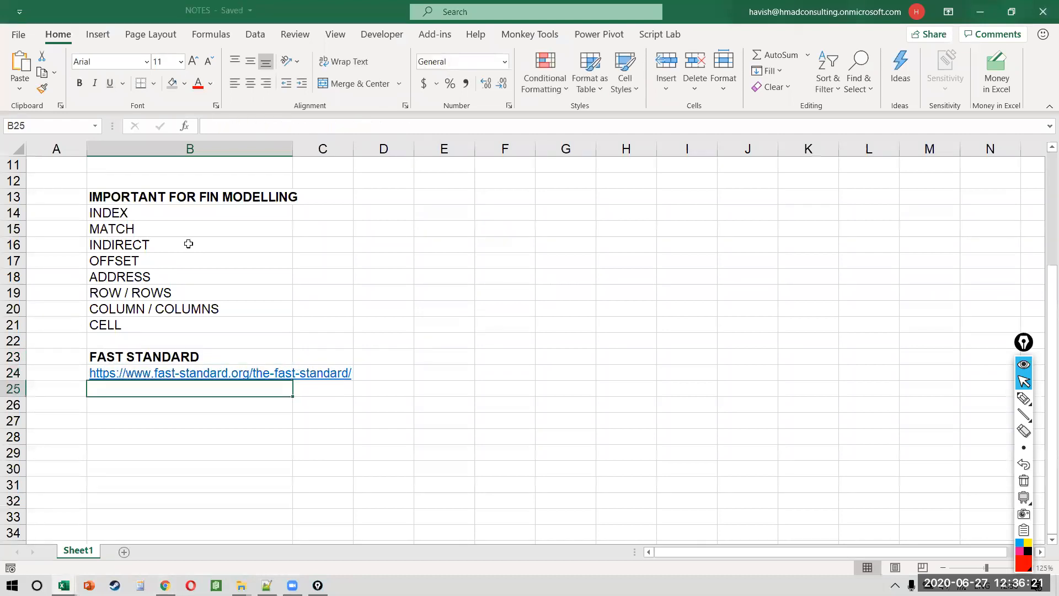
pyautogui.hotkey('alt', 'Tab')
pyautogui.hotkey('alt', 'Tab')
pyautogui.hotkey('alt', 'Tab')
pyautogui.hotkey('alt', 'Tab')
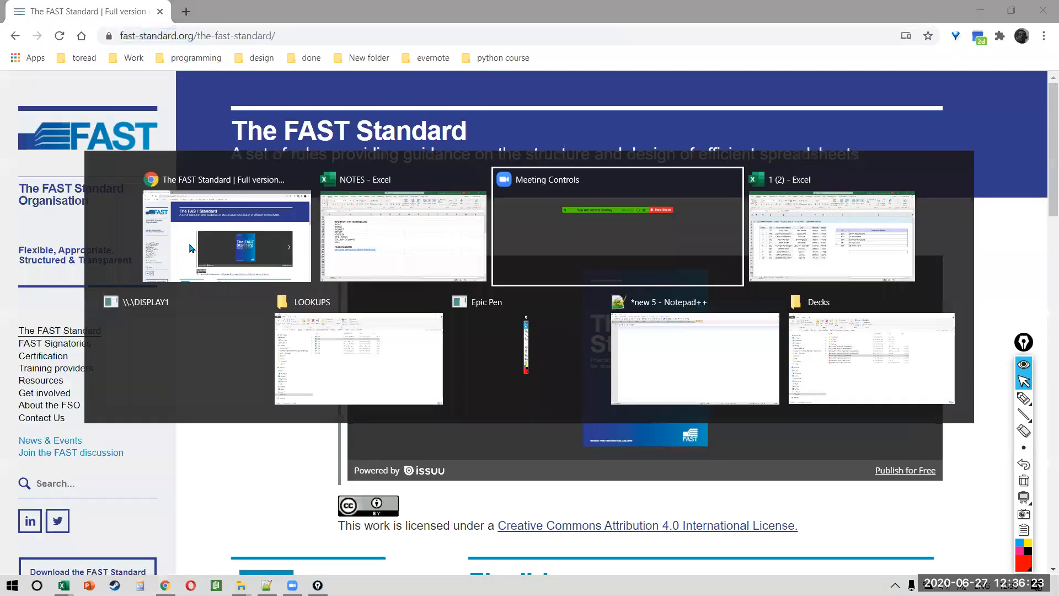
# Step: Select ID 673 in I9 and its J9 result in the lookup table
pyautogui.press('Up')
pyautogui.press('Up')
pyautogui.press('Up')
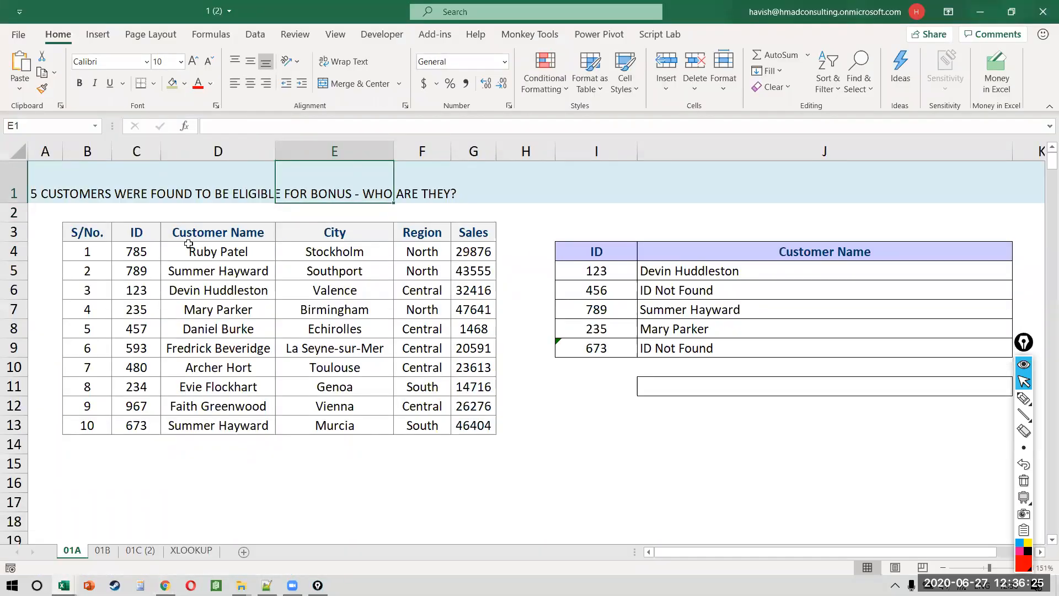
pyautogui.press('Down')
pyautogui.press('Down')
pyautogui.press('Down')
pyautogui.press('Down')
pyautogui.press('Right')
pyautogui.press('Right')
pyautogui.press('Right')
pyautogui.press('Right')
pyautogui.press('Right')
pyautogui.press('Right')
pyautogui.press('Down')
pyautogui.press('Left')
pyautogui.press('Down')
pyautogui.press('Down')
pyautogui.press('Down')
pyautogui.press('Left')
pyautogui.hotkey('shift', 'Right')
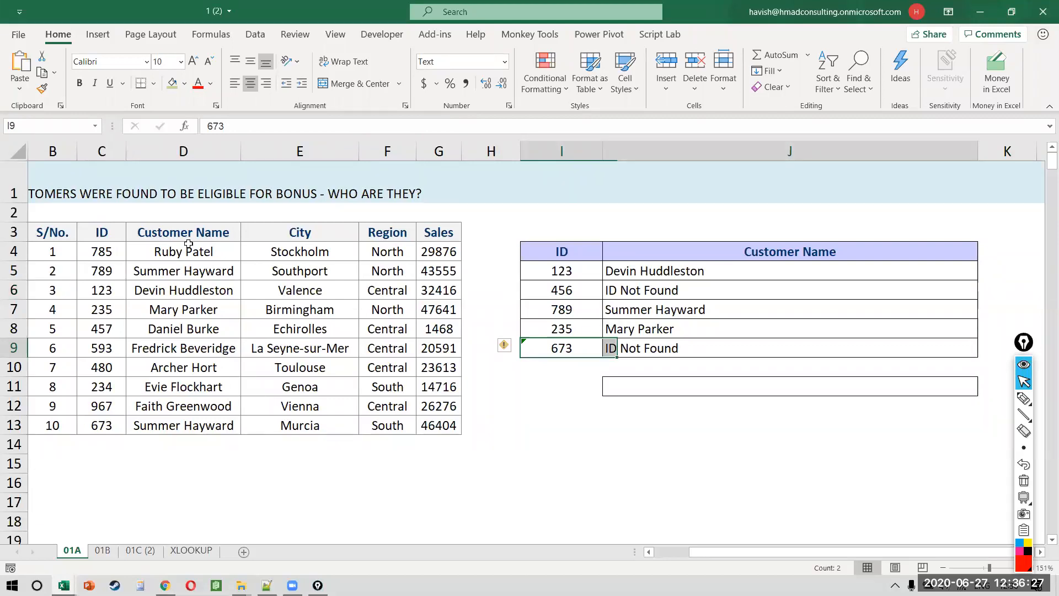
pyautogui.hscroll(-1, 189, 243)
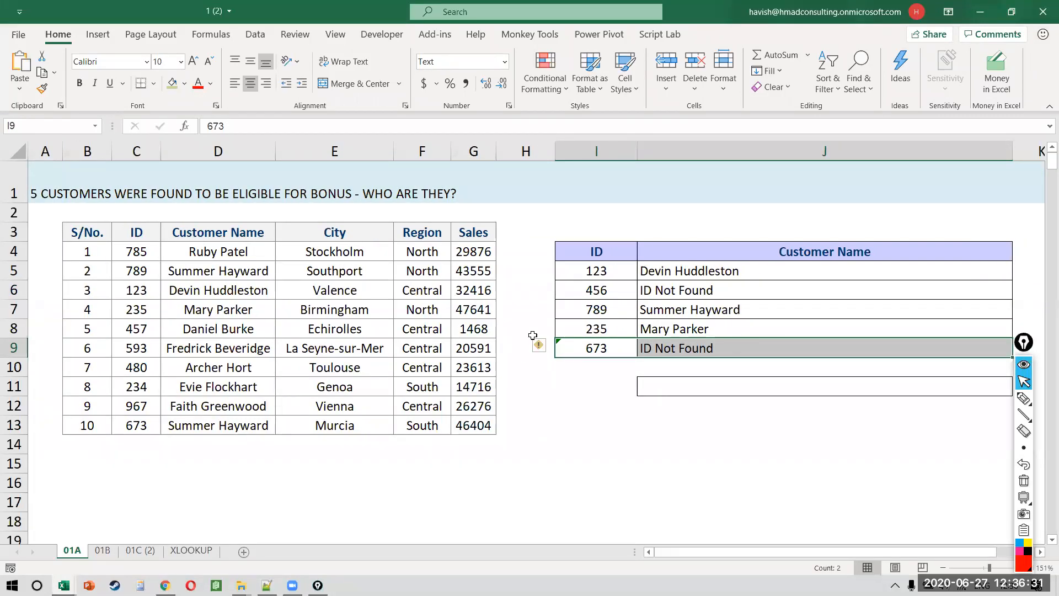
# Step: Compare I9's ID 673 with the ID 673 in the source table's C13
pyautogui.click(613, 349)
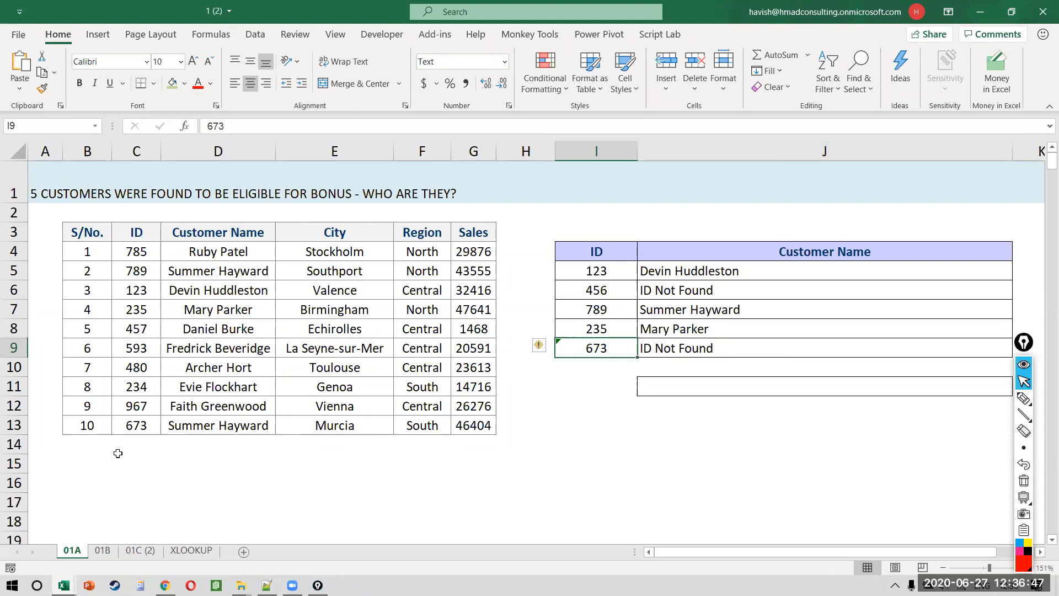
pyautogui.click(138, 429)
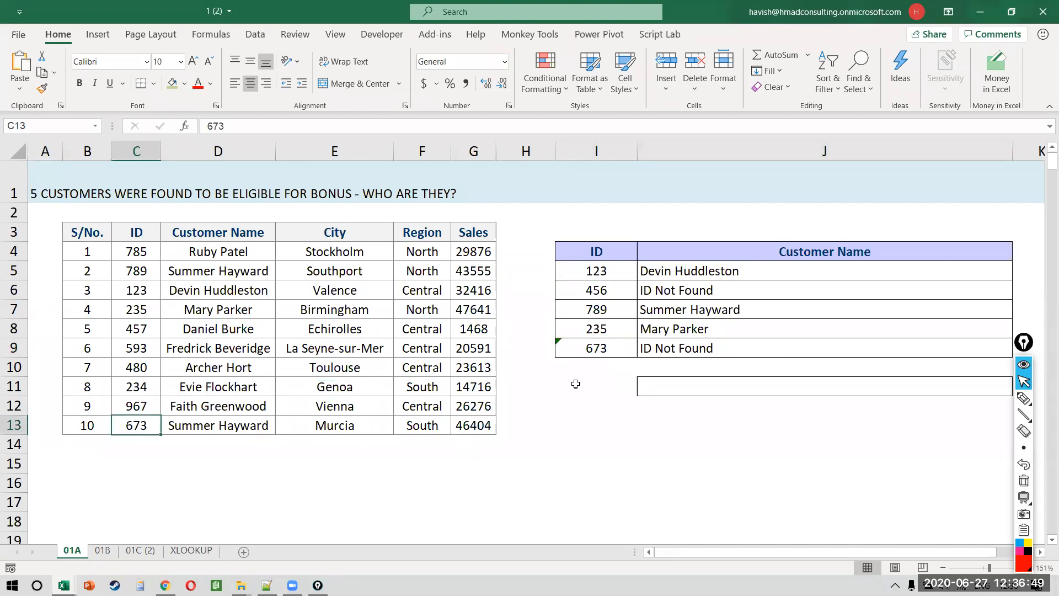
pyautogui.click(573, 352)
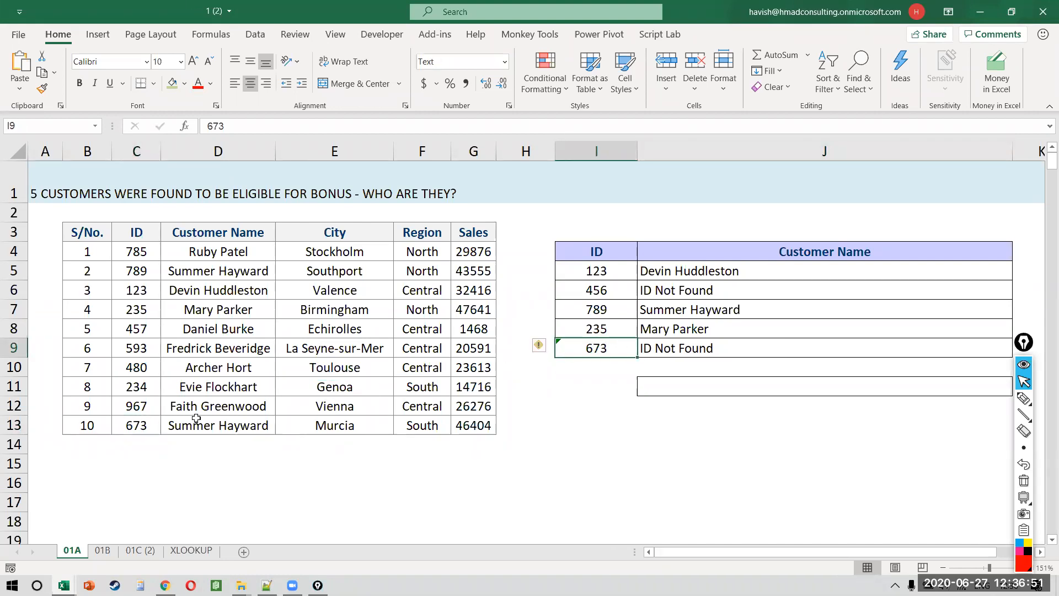
pyautogui.click(151, 423)
pyautogui.click(596, 343)
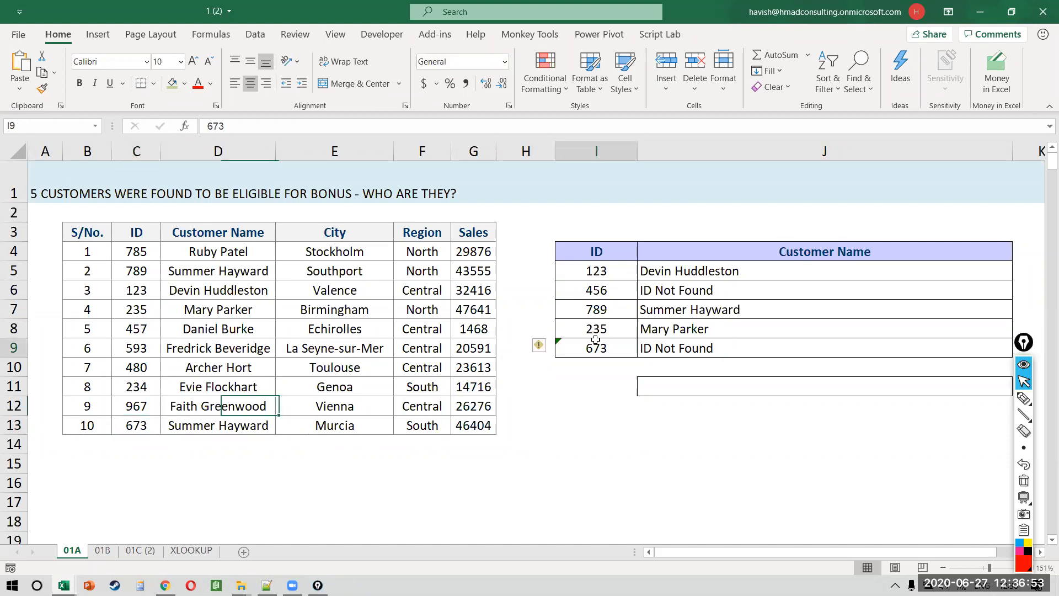
# Step: Convert the I9 ID from text to a number and show the XLOOKUP sheet
pyautogui.click(544, 345)
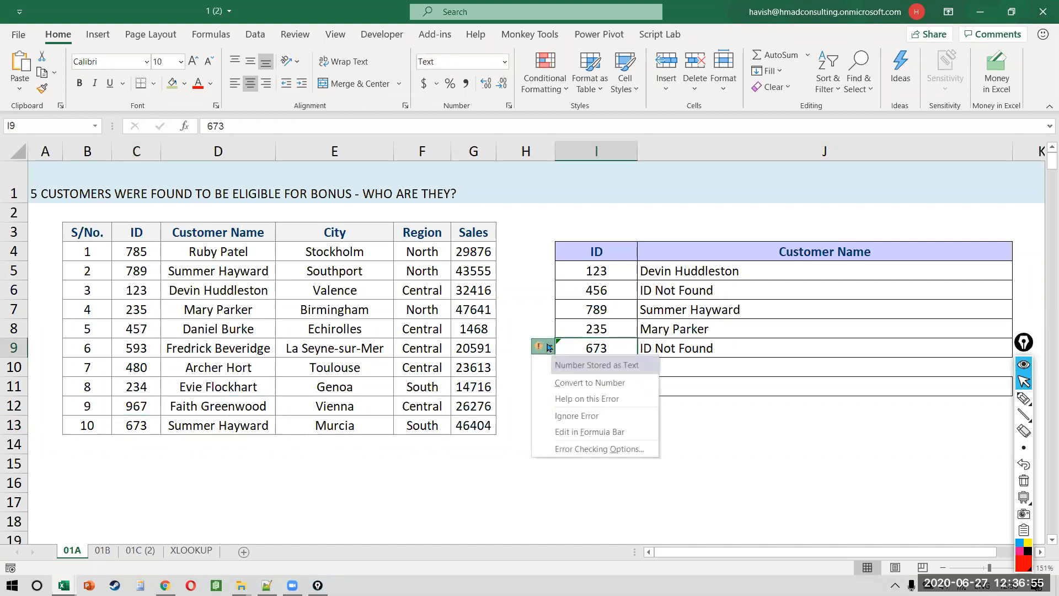
pyautogui.click(589, 383)
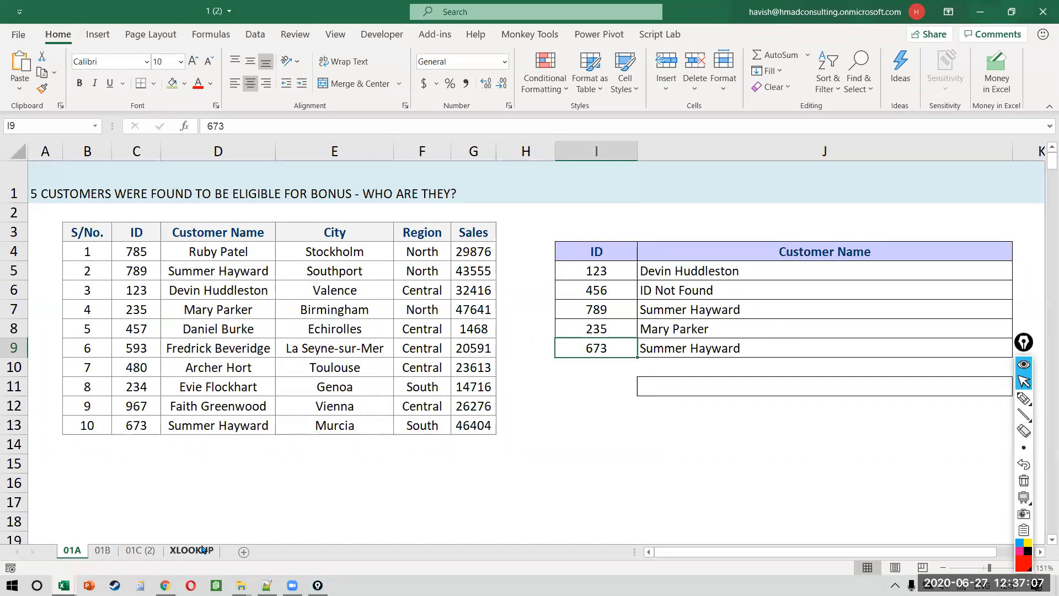
pyautogui.click(201, 549)
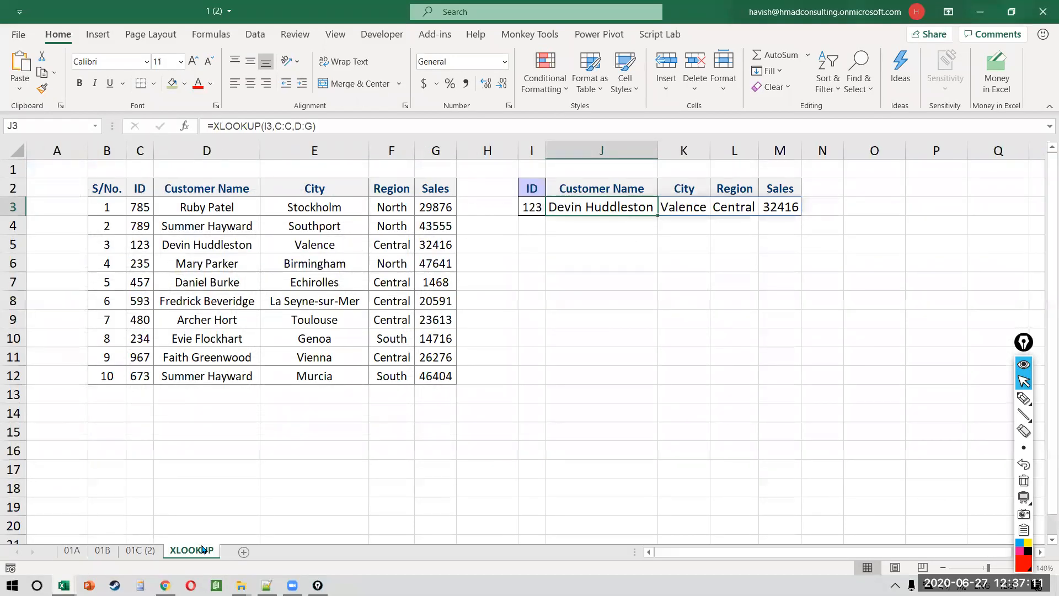
# Step: Search the web for XLOOKUP and open Microsoft's XLOOKUP function support page
pyautogui.hotkey('alt', 'Tab')
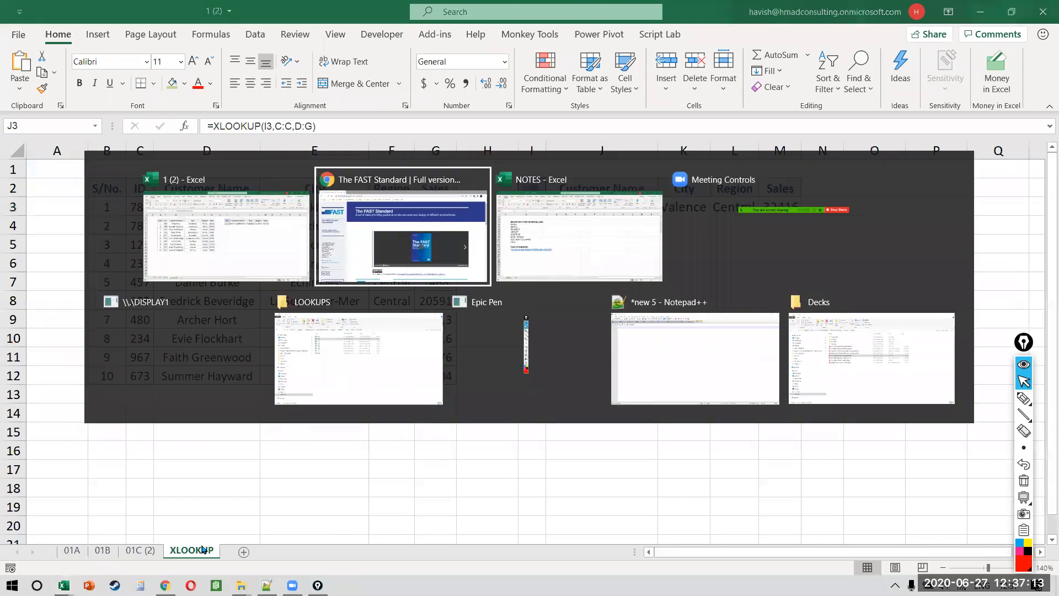
pyautogui.write('X')
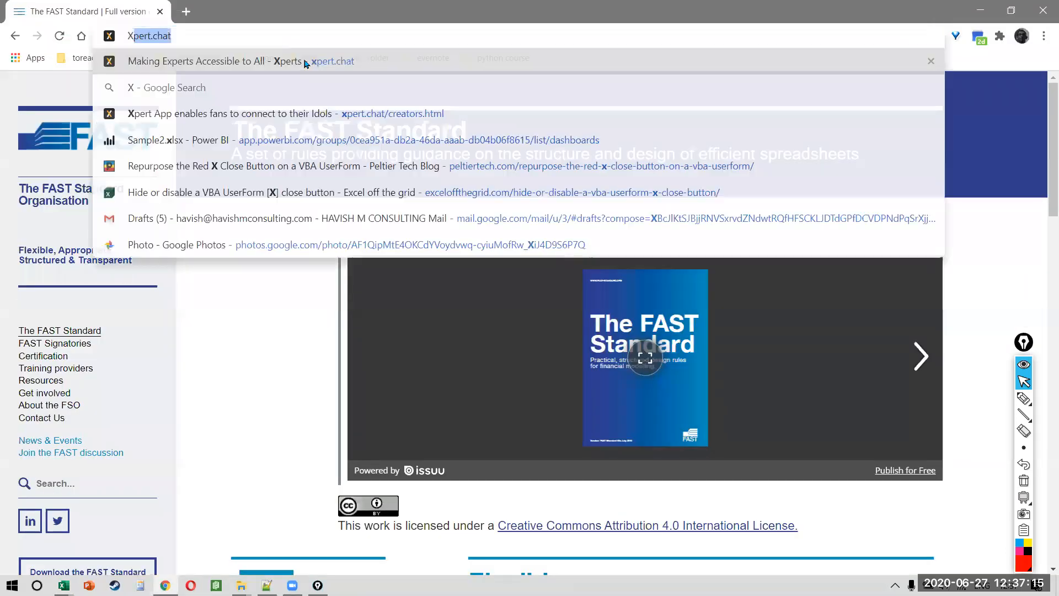
pyautogui.write('LOOOKPU')
pyautogui.press('BackSpace')
pyautogui.press('BackSpace')
pyautogui.write('UP')
pyautogui.press('Return')
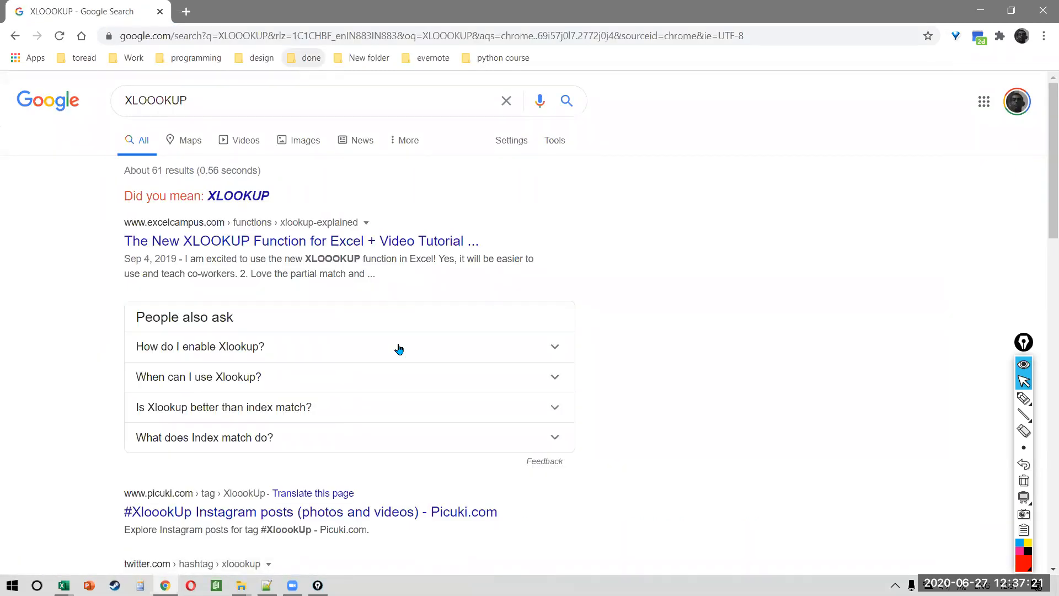
pyautogui.scroll(-14, 399, 349)
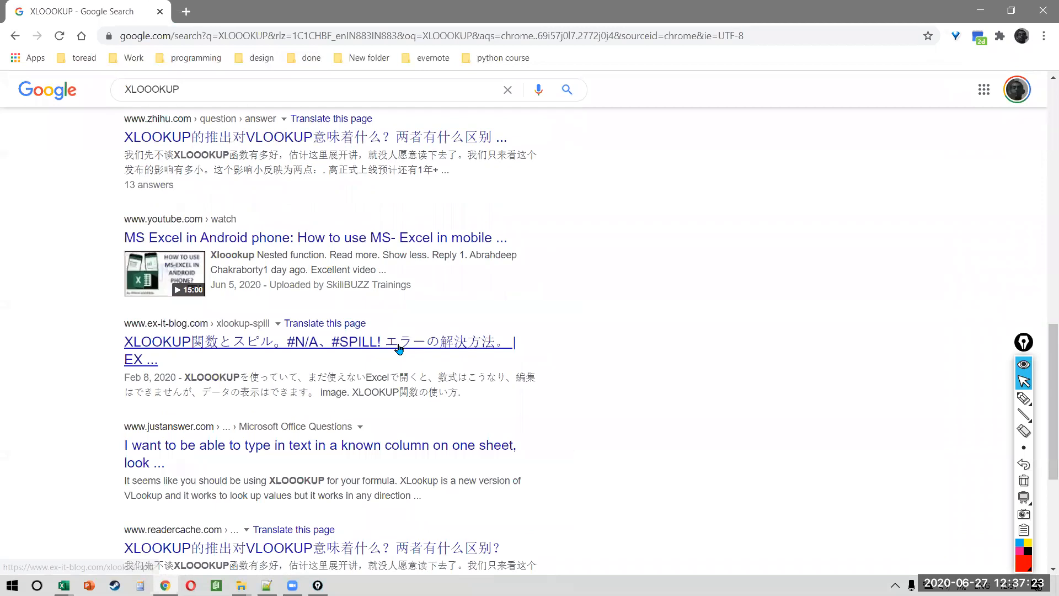
pyautogui.scroll(14, 399, 349)
pyautogui.click(331, 100)
pyautogui.click(261, 199)
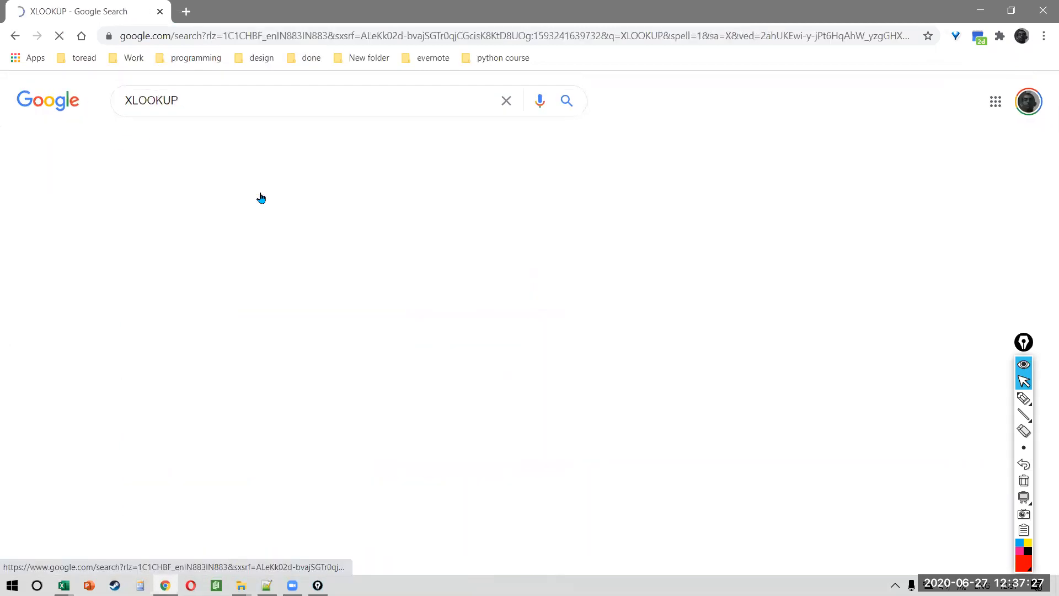
pyautogui.click(264, 210)
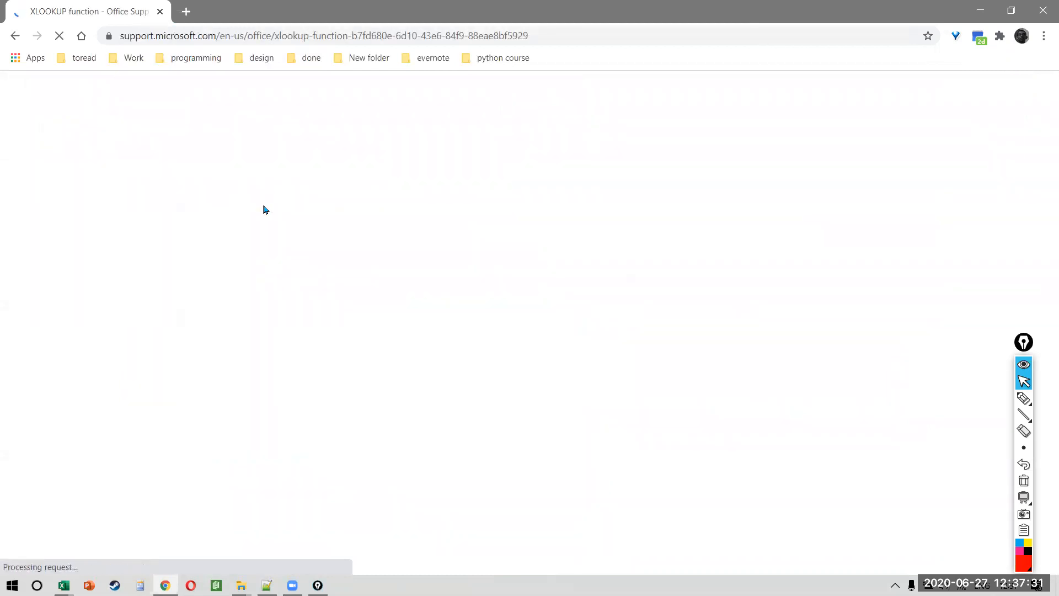
# Step: Underline the supported Excel versions on the page, then erase the annotation
pyautogui.hotkey('ctrl', 'shift', '8')
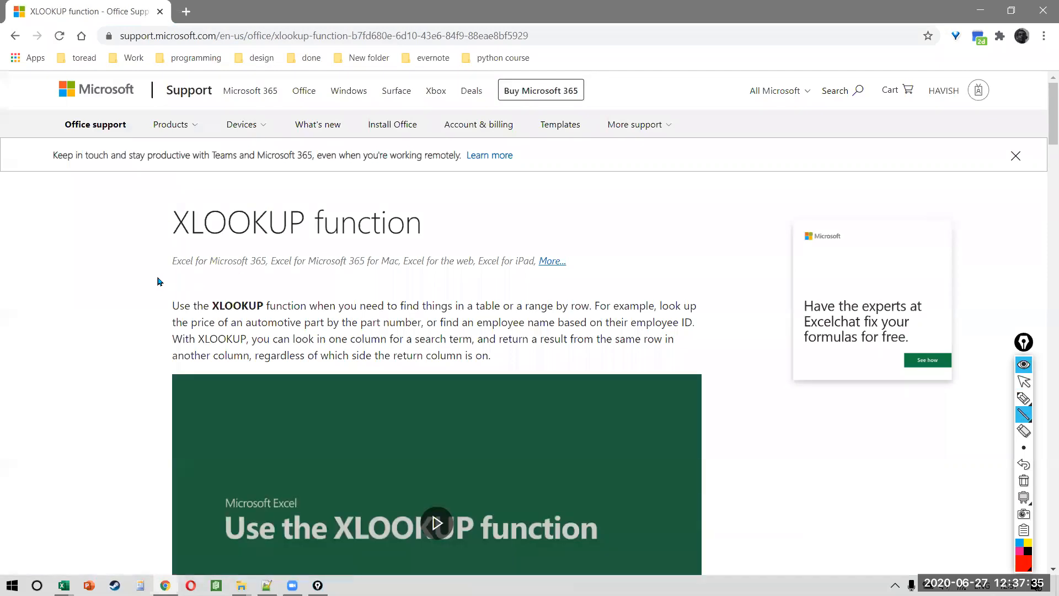
pyautogui.moveTo(156, 274); pyautogui.dragTo(265, 273)
pyautogui.moveTo(518, 277); pyautogui.dragTo(518, 276)
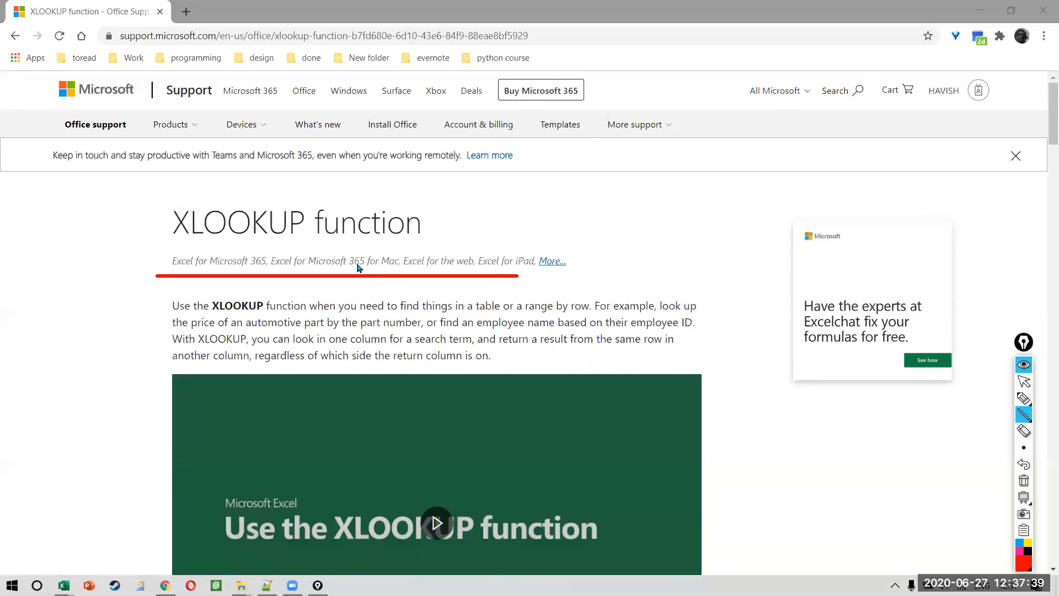
pyautogui.hotkey('ctrl', 'shift', '7')
pyautogui.hotkey('ctrl', 'shift', '3')
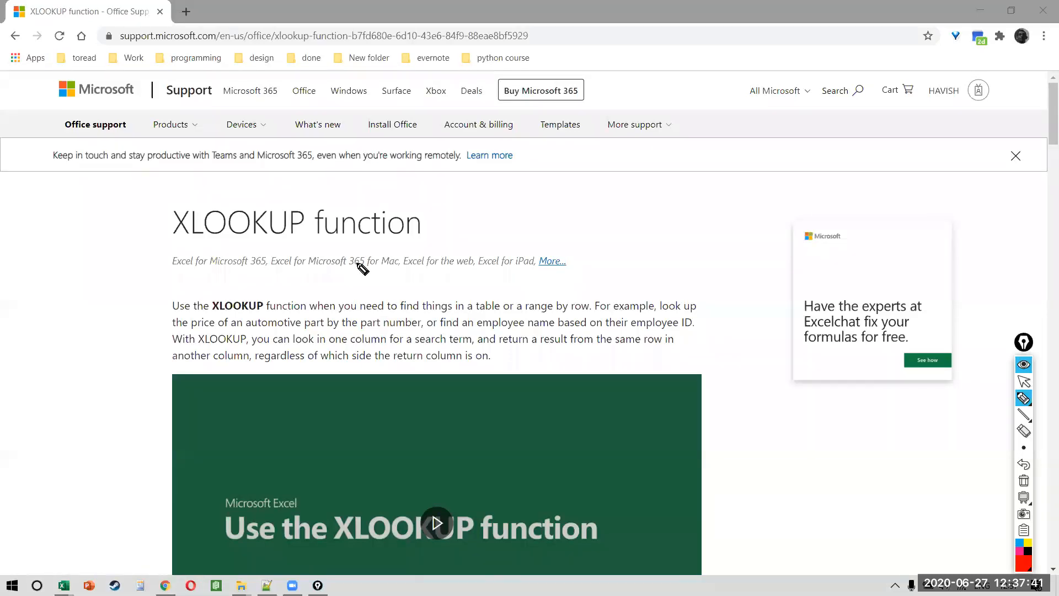
pyautogui.hotkey('ctrl', 'shift', '2')
# Step: Scroll through the XLOOKUP support page before returning to Excel
pyautogui.scroll(-12, 403, 360)
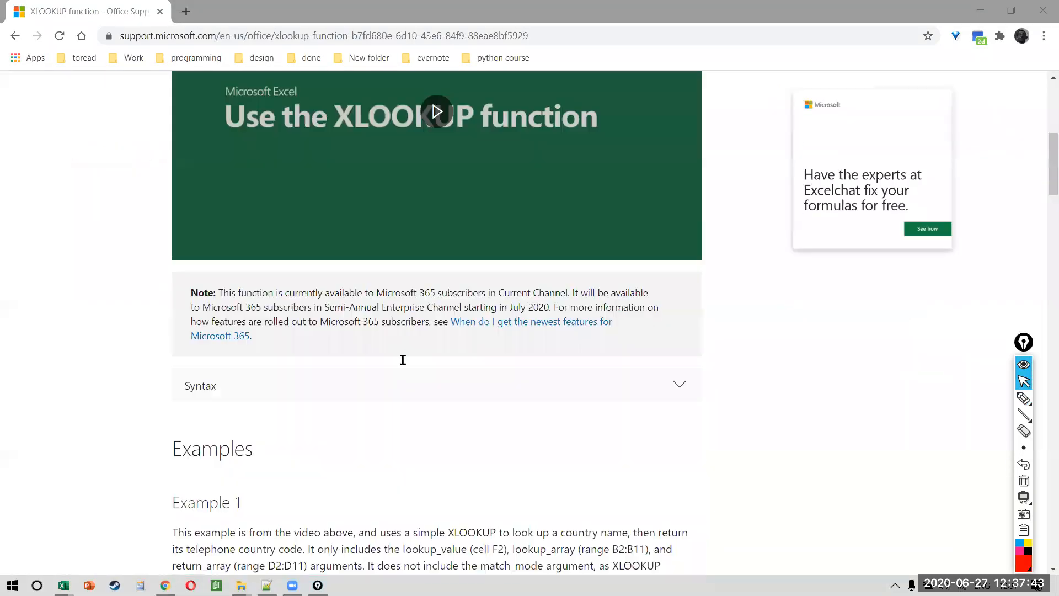
pyautogui.scroll(-14, 403, 359)
pyautogui.scroll(7, 402, 360)
pyautogui.scroll(2, 403, 360)
pyautogui.hotkey('alt', 'Tab')
pyautogui.hotkey('alt', 'Tab')
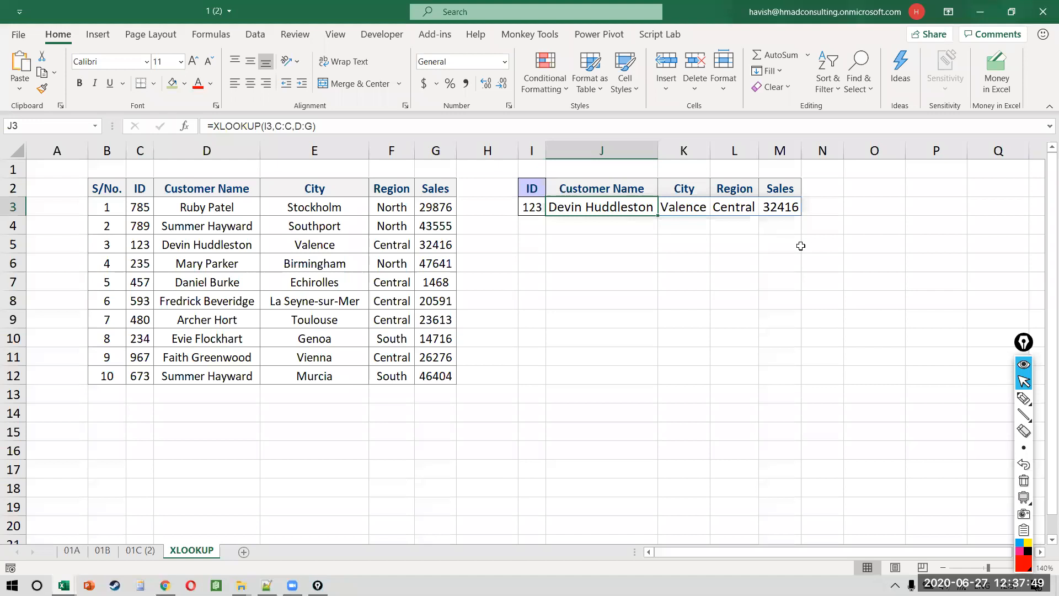
# Step: Clear the old lookup results from J3:M3
pyautogui.hotkey('ctrl', 'shift', 'Right')
pyautogui.press('Delete')
pyautogui.press('Left')
pyautogui.press('Right')
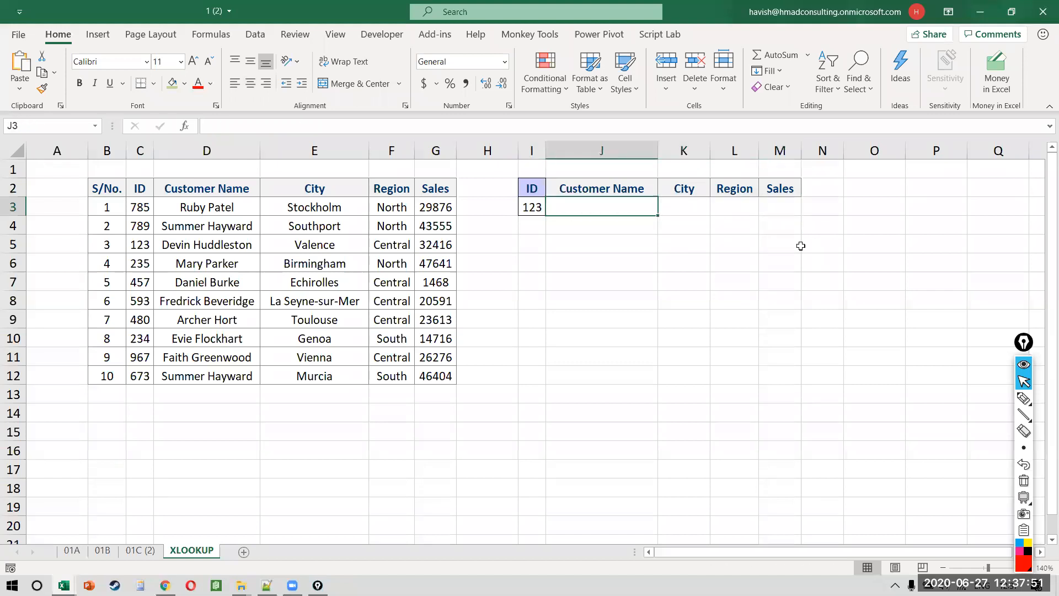
# Step: Enter =XLOOKUP(I3,C:C,D:D) in J3 to return ID 123's customer name
pyautogui.write('=')
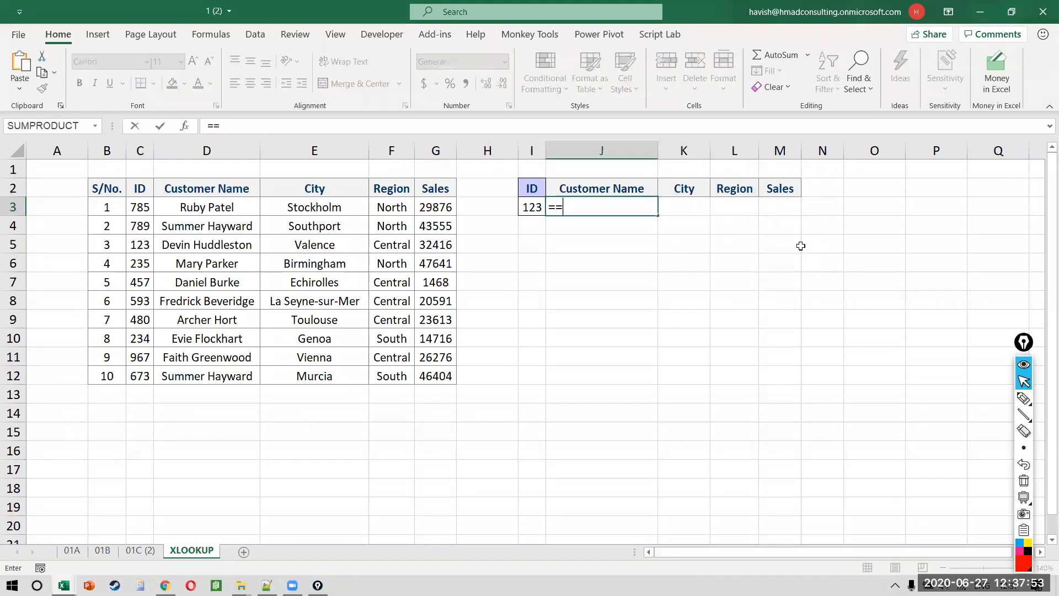
pyautogui.write('XLO')
pyautogui.press('Tab')
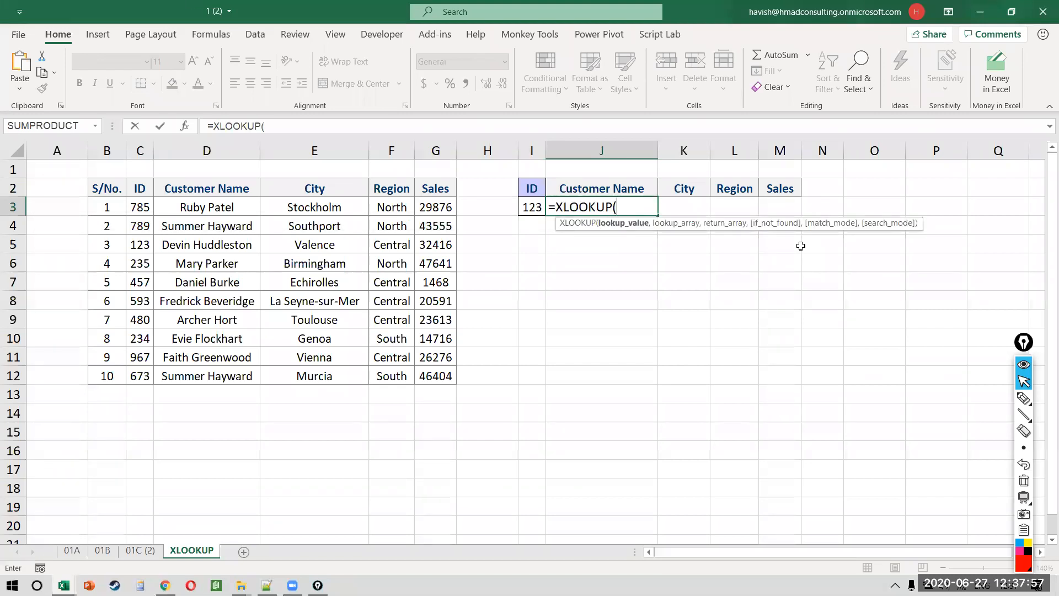
pyautogui.click(537, 207)
pyautogui.write(',')
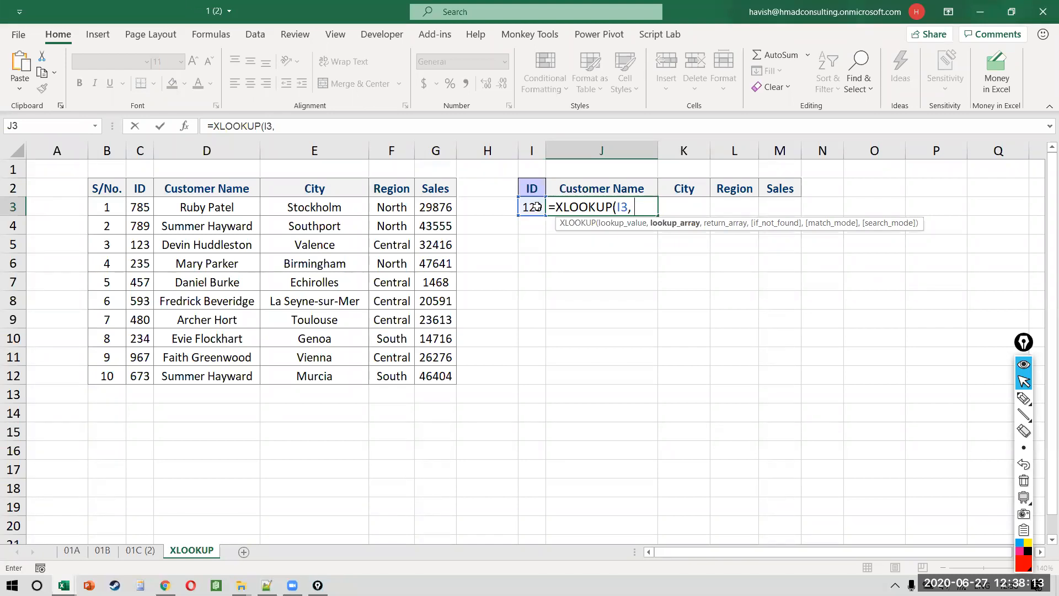
pyautogui.click(139, 151)
pyautogui.write(',')
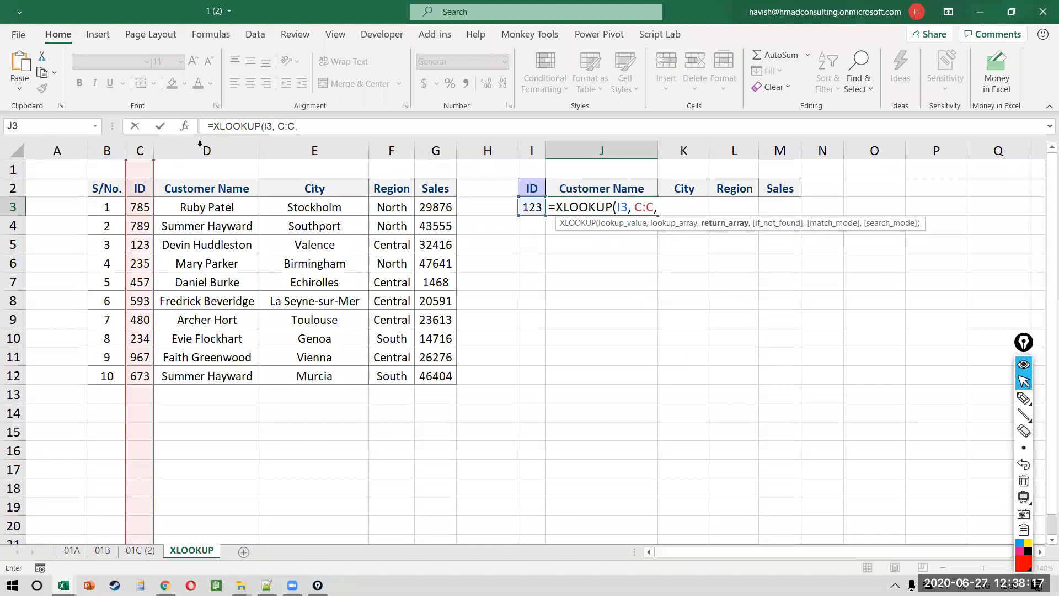
pyautogui.click(200, 144)
pyautogui.write(')')
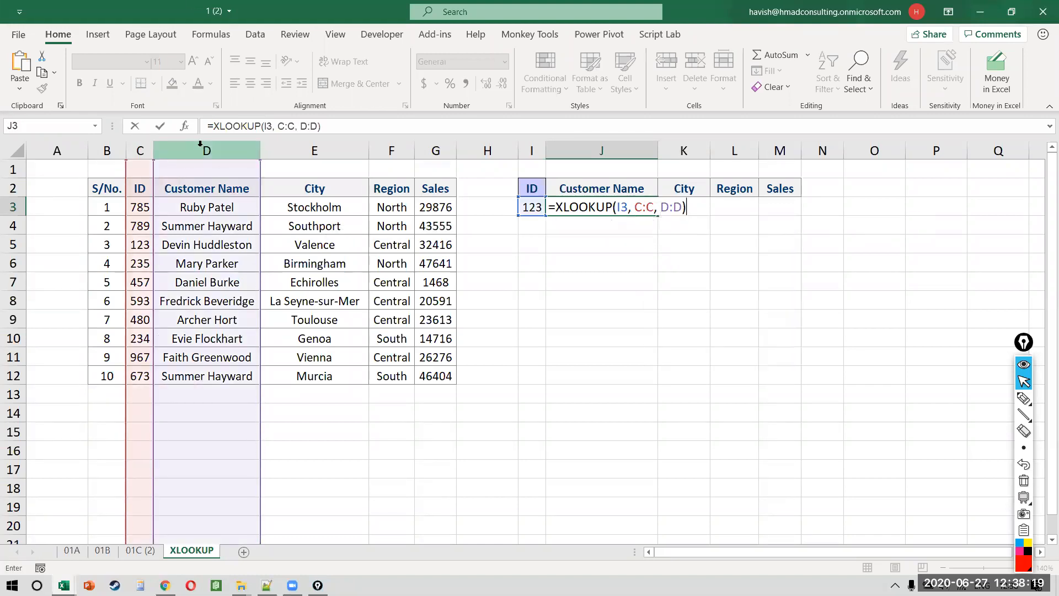
pyautogui.press('Return')
pyautogui.press('Up')
pyautogui.press('F2')
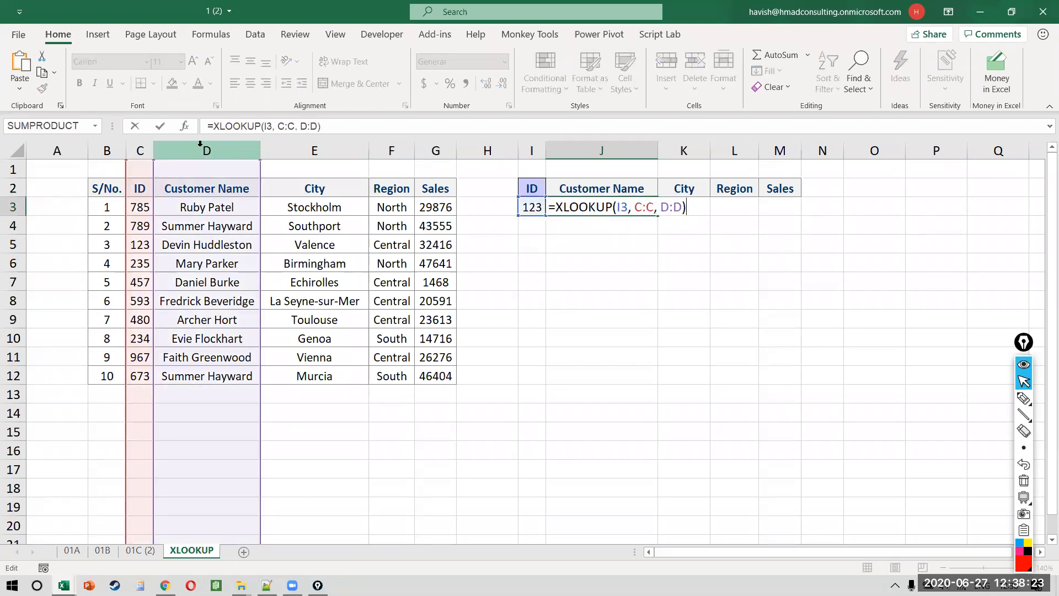
pyautogui.press('Escape')
# Step: Paste J3's customer name into J6 as a value only
pyautogui.hotkey('ctrl', 'c')
pyautogui.press('Down')
pyautogui.press('Down')
pyautogui.press('Down')
pyautogui.hotkey('ctrl', 'alt', 'v')
pyautogui.press('v')
pyautogui.press('Return')
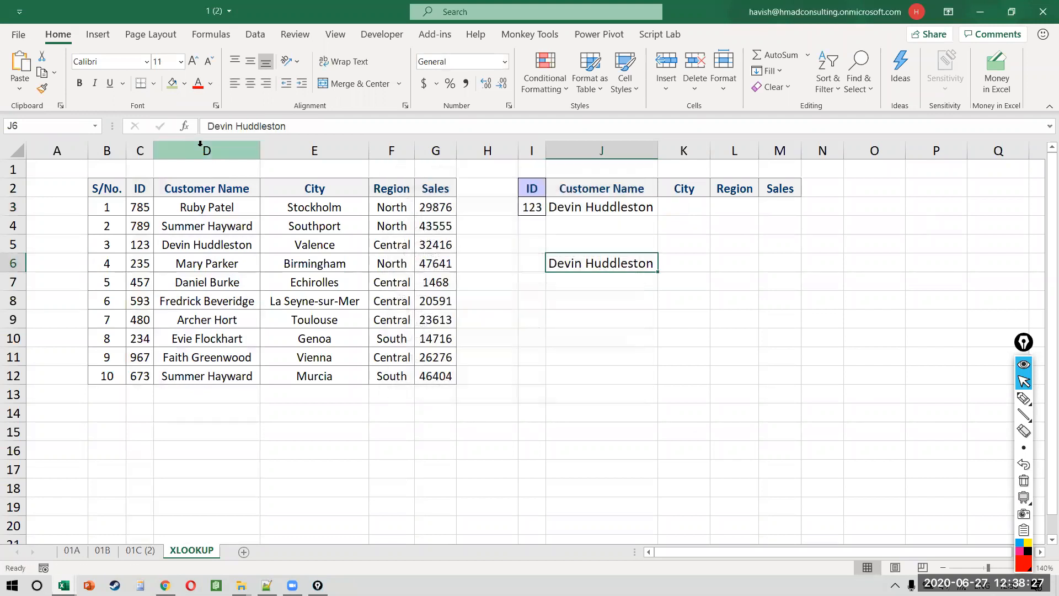
pyautogui.press('Right')
pyautogui.write('=')
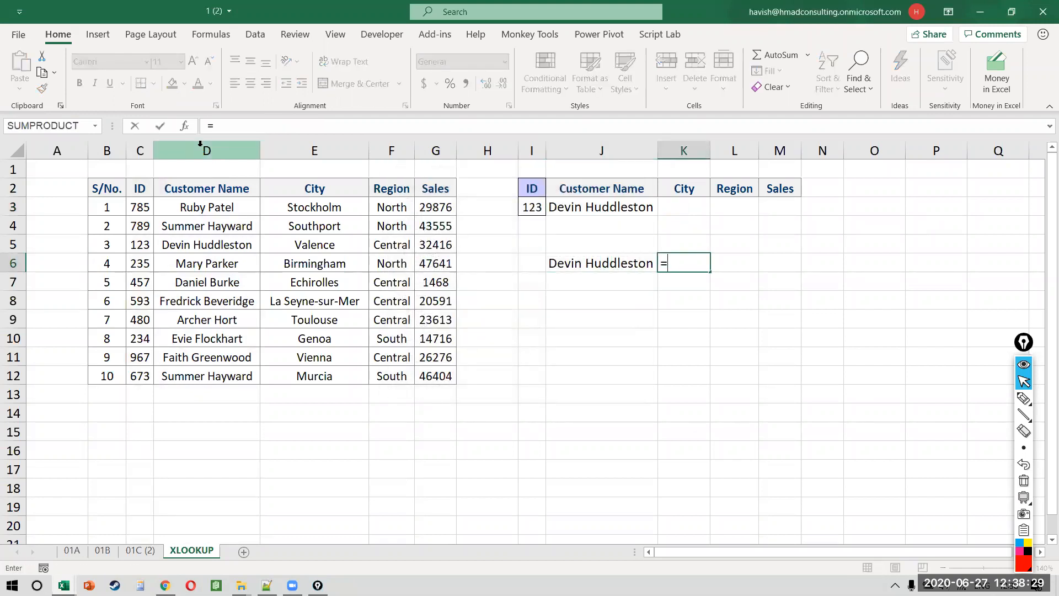
pyautogui.write('XL')
# Step: Enter =XLOOKUP(J6,D:D,C:C) in K6, fixing the stray period typos
pyautogui.press('Tab')
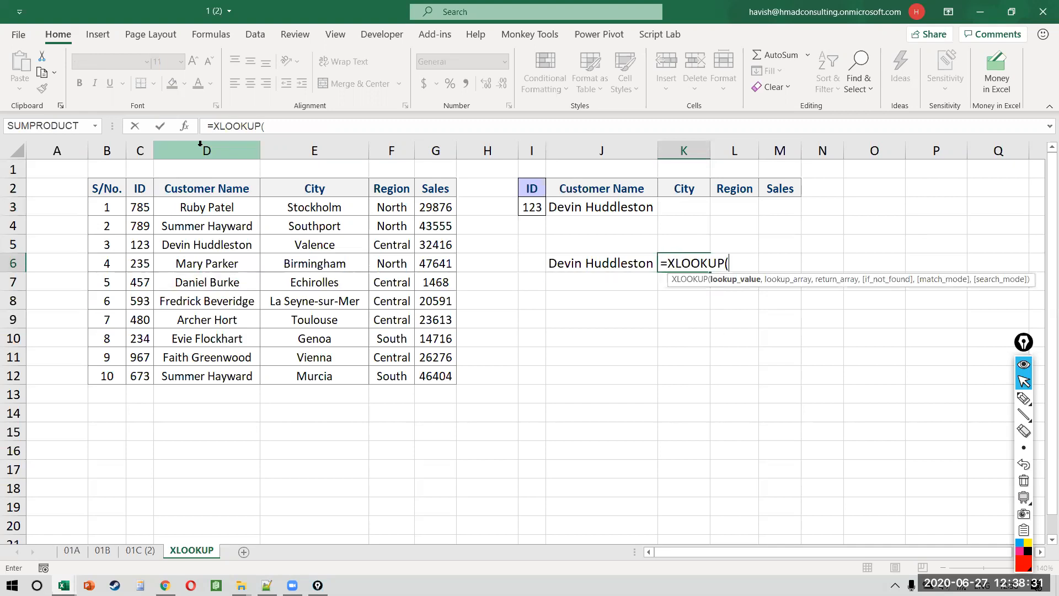
pyautogui.press('Left')
pyautogui.write('.')
pyautogui.click(201, 148)
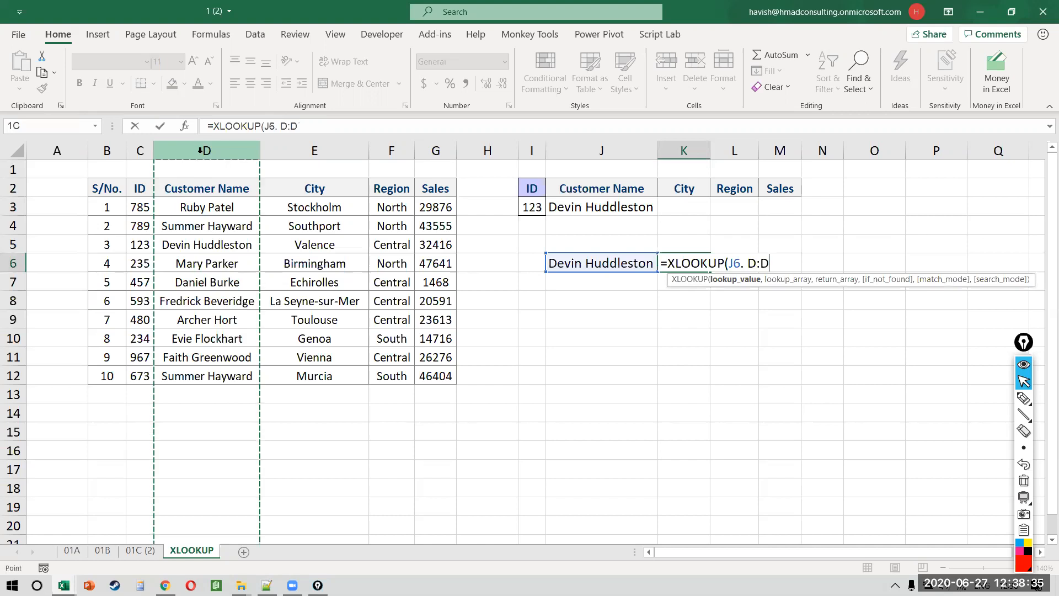
pyautogui.write('.')
pyautogui.press('BackSpace')
pyautogui.write(',')
pyautogui.click(133, 151)
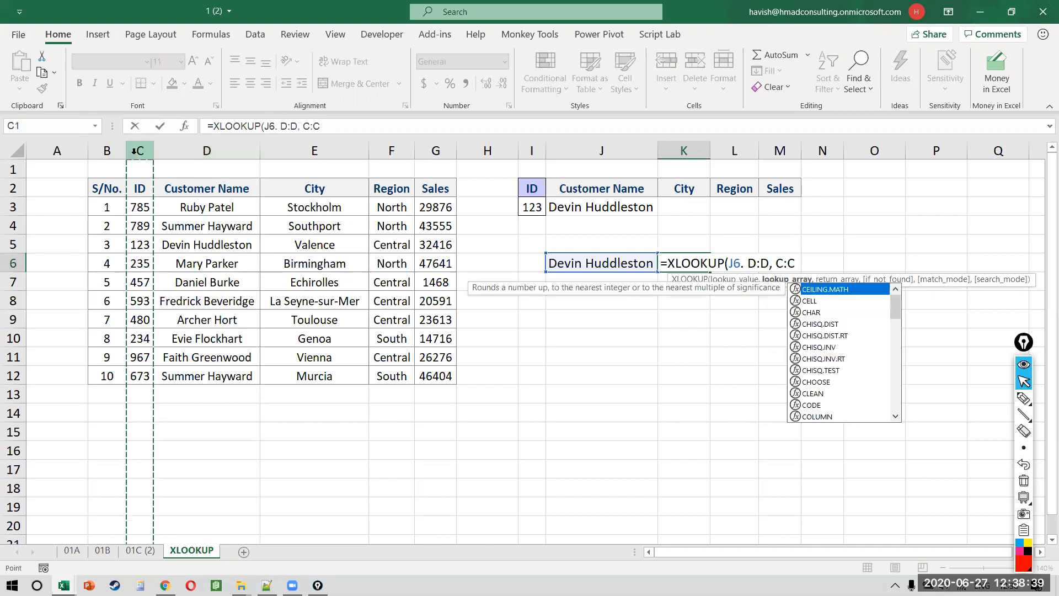
pyautogui.press('Return')
pyautogui.press('Return')
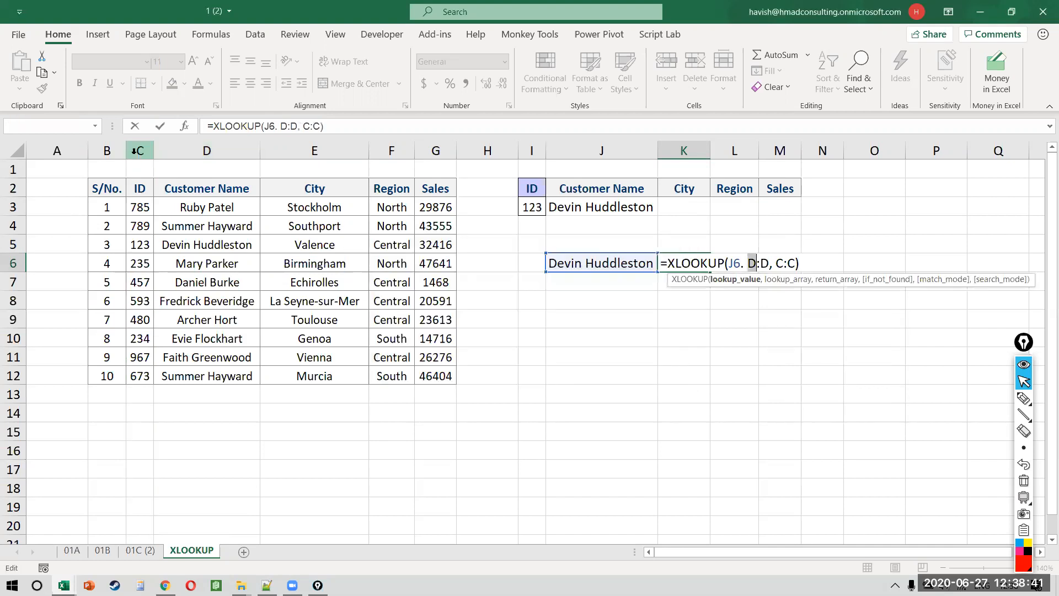
pyautogui.press('Delete')
pyautogui.write(',')
pyautogui.press('Return')
# Step: Review K6's XLOOKUP arguments in the Function Arguments dialog, keeping the formula
pyautogui.press('Up')
pyautogui.press('F2')
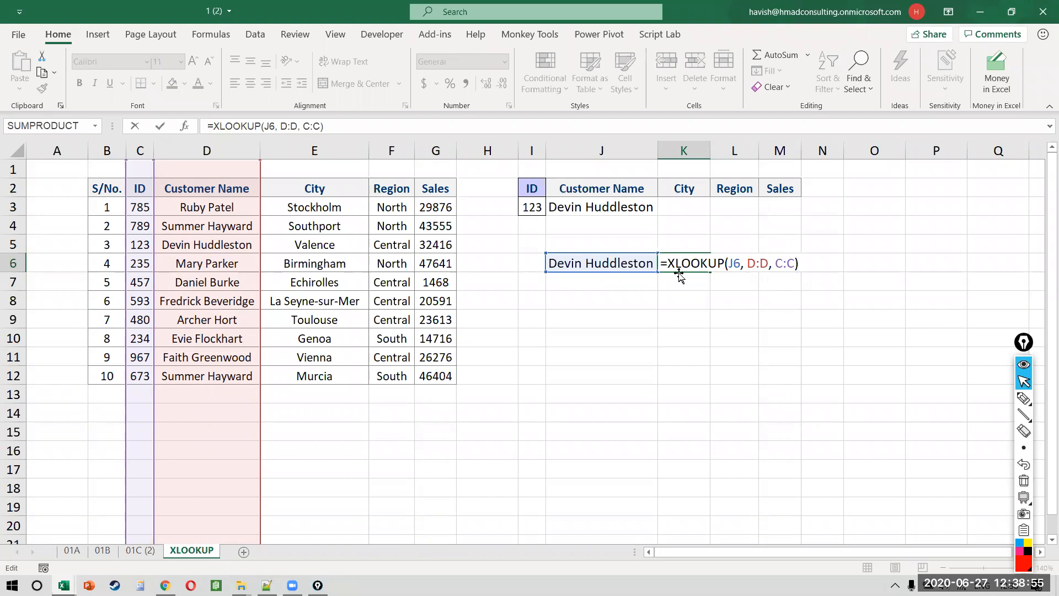
pyautogui.hotkey('shift', 'F3')
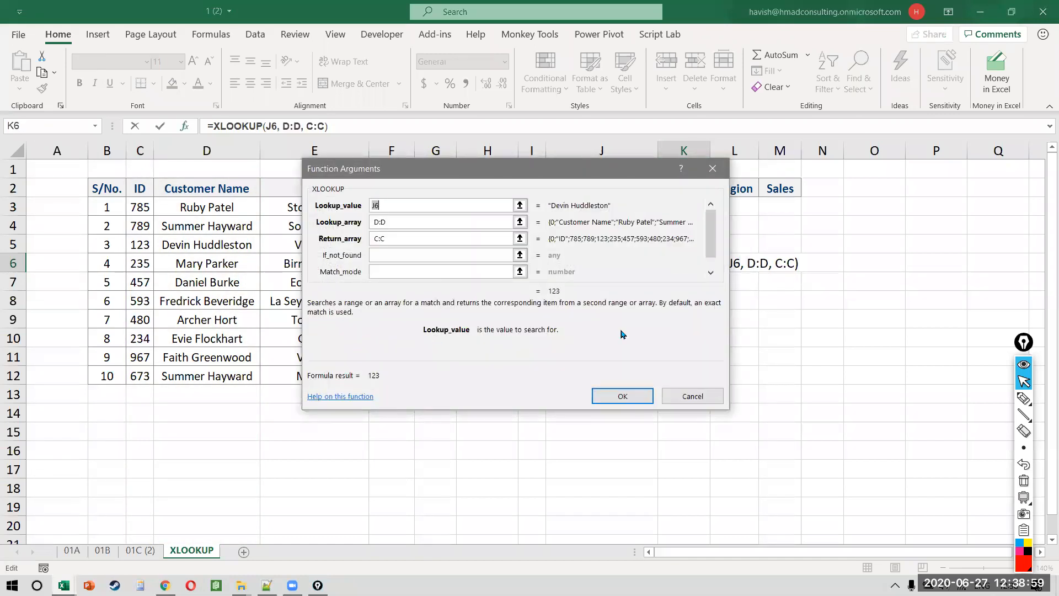
pyautogui.press('Return')
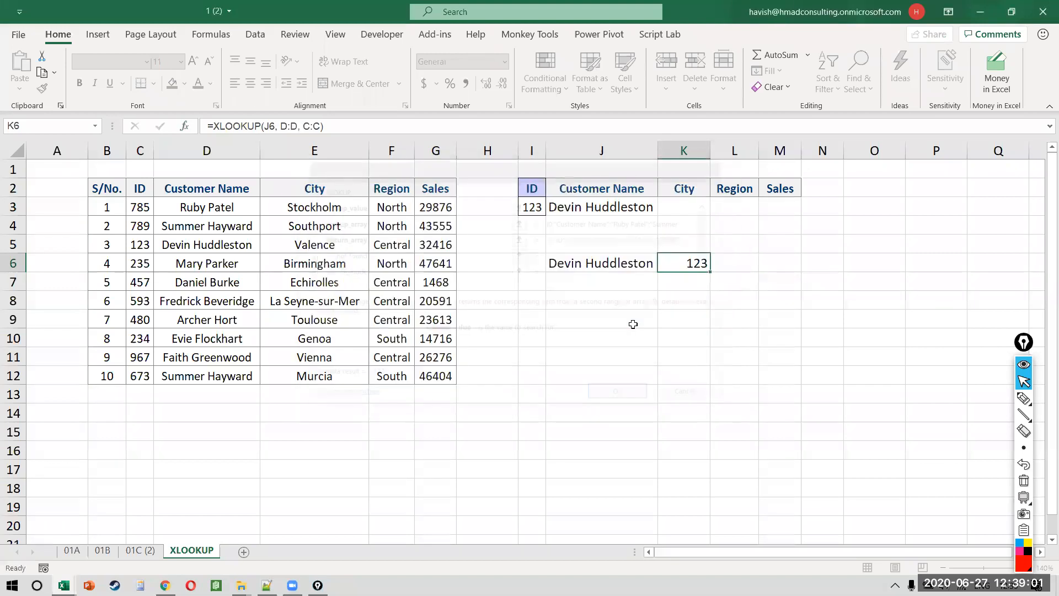
# Step: Reopen J3's =XLOOKUP(I3, C:C, D:D) formula returning ID 123's customer name
pyautogui.click(611, 207)
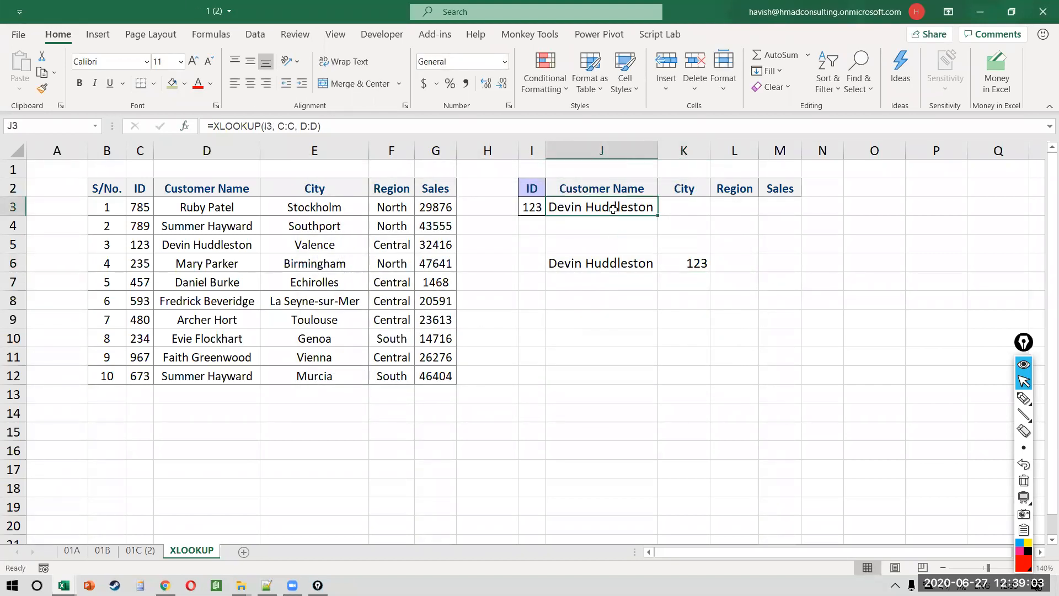
pyautogui.press('F2')
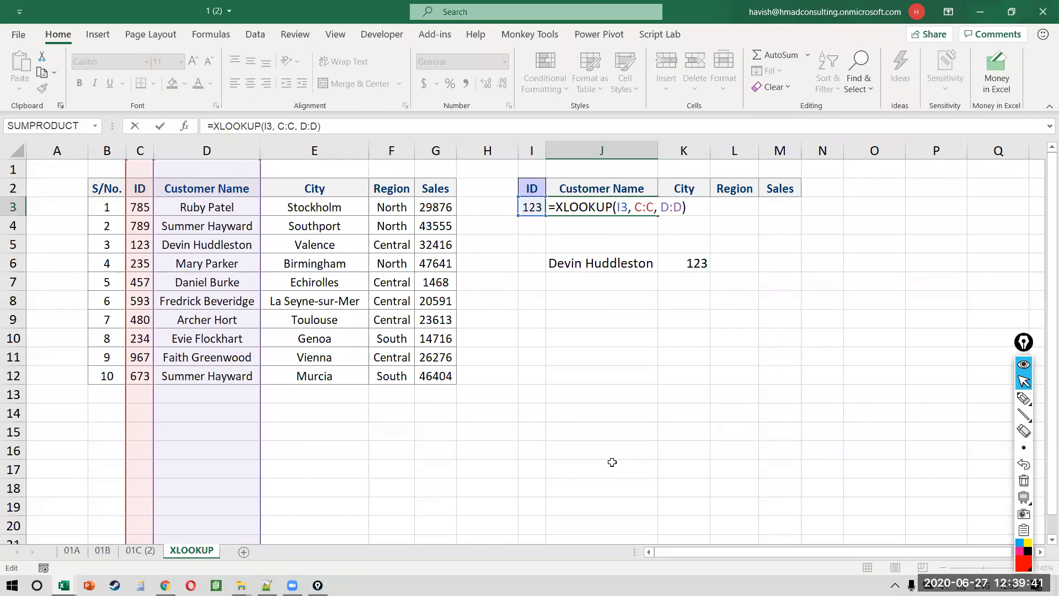
pyautogui.hotkey('alt', 'Tab')
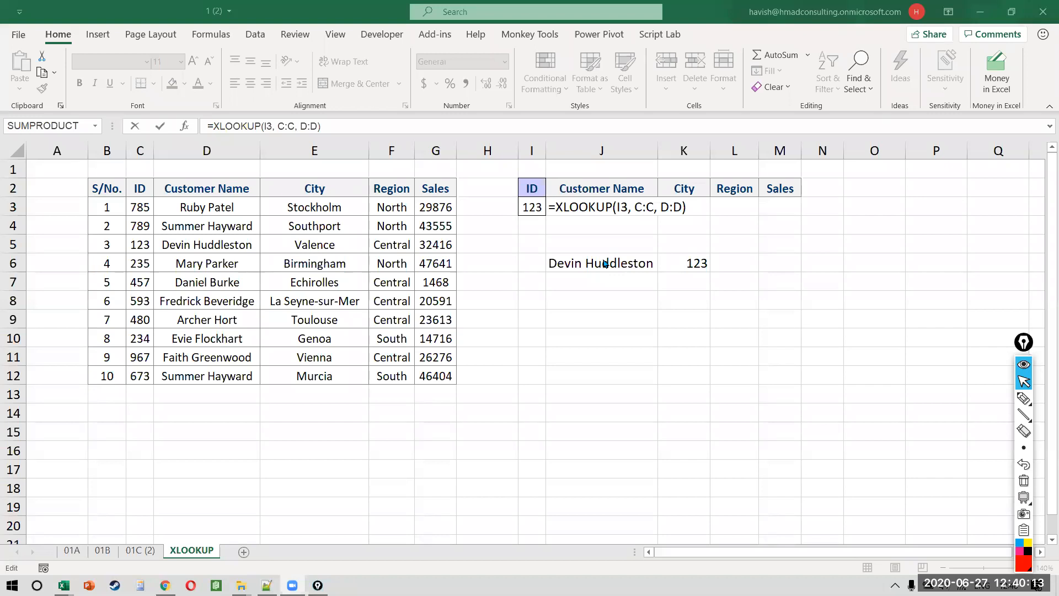
# Step: Review the Customer Name and City columns, then clear the old entries in J6:K6
pyautogui.click(605, 282)
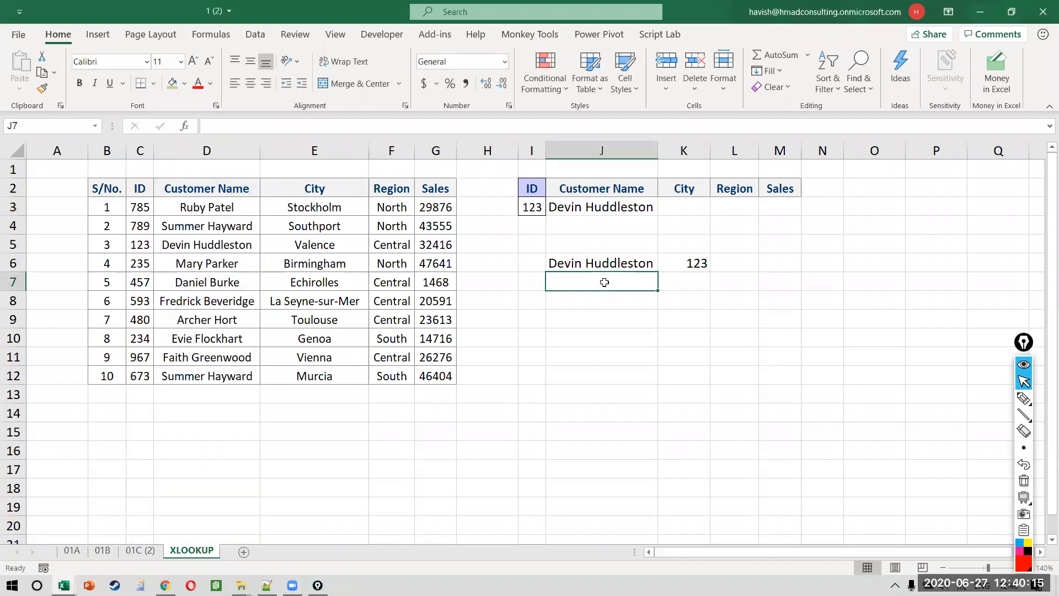
pyautogui.press('Up')
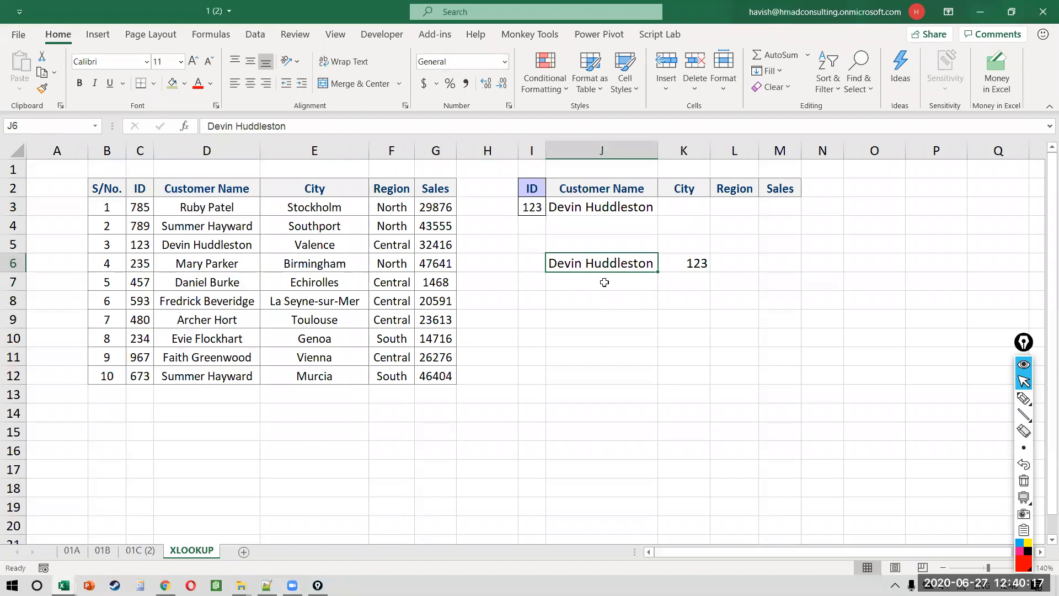
pyautogui.press('Down')
pyautogui.press('Left')
pyautogui.press('Left')
pyautogui.press('Left')
pyautogui.press('Left')
pyautogui.press('Left')
pyautogui.press('Left')
pyautogui.hotkey('ctrl', 'Down')
pyautogui.press('Right')
pyautogui.press('Left')
pyautogui.press('Up')
pyautogui.press('Up')
pyautogui.press('Up')
pyautogui.press('Up')
pyautogui.press('Up')
pyautogui.press('Up')
pyautogui.press('Up')
pyautogui.press('Up')
pyautogui.press('Up')
pyautogui.press('Right')
pyautogui.press('Down')
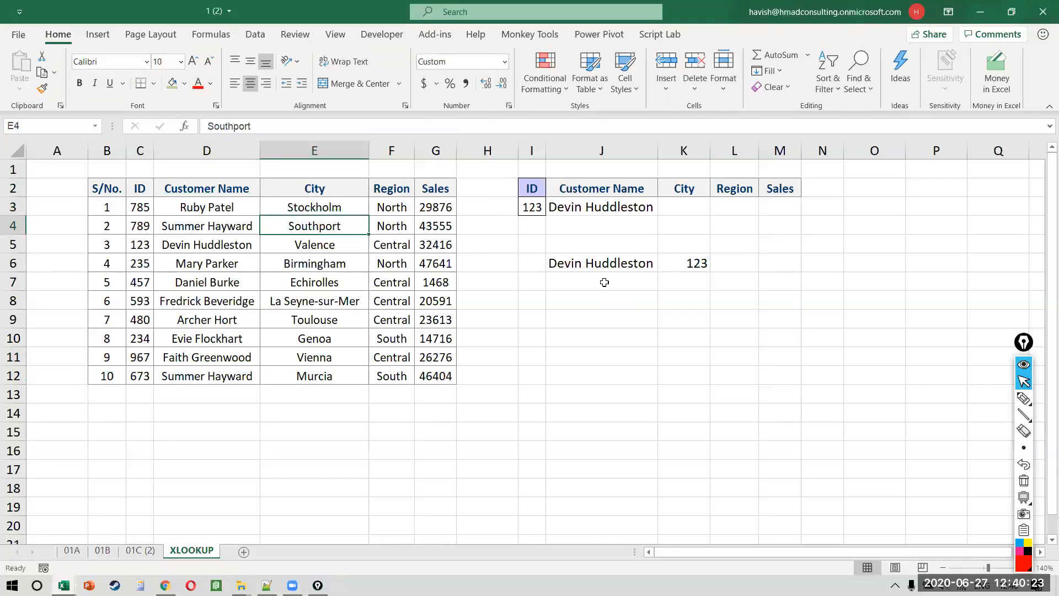
pyautogui.press('Down')
pyautogui.press('Right')
pyautogui.press('Right')
pyautogui.press('Right')
pyautogui.press('Right')
pyautogui.press('Down')
pyautogui.press('Right')
pyautogui.hotkey('shift', 'Right')
pyautogui.press('Delete')
pyautogui.hotkey('shift', 'Left')
pyautogui.press('Return')
pyautogui.press('Down')
pyautogui.press('Up')
pyautogui.write('Southport')
pyautogui.press('Up')
pyautogui.press('Right')
pyautogui.press('Right')
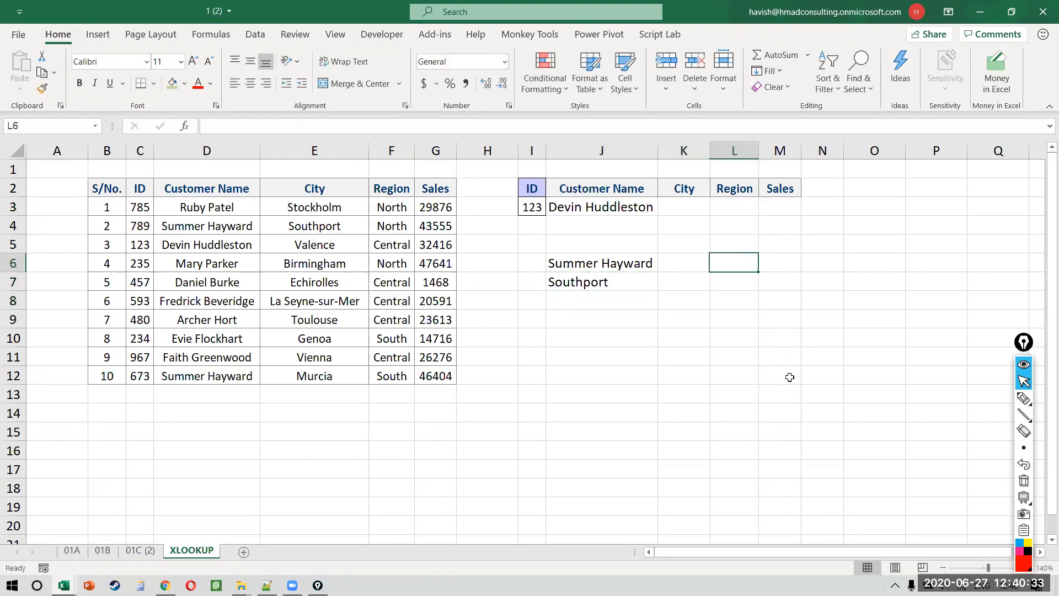
# Step: Enter =XLOOKUP(J6&J7, D:D&E:E, C:C) in L6 to return the matching ID
pyautogui.write('=')
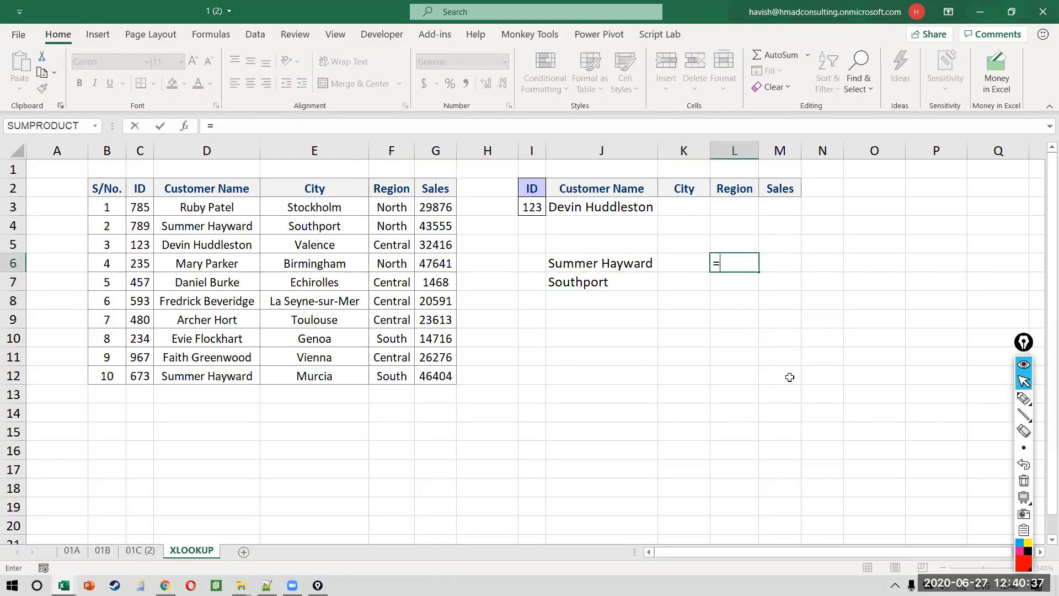
pyautogui.write('XLOOKUP(')
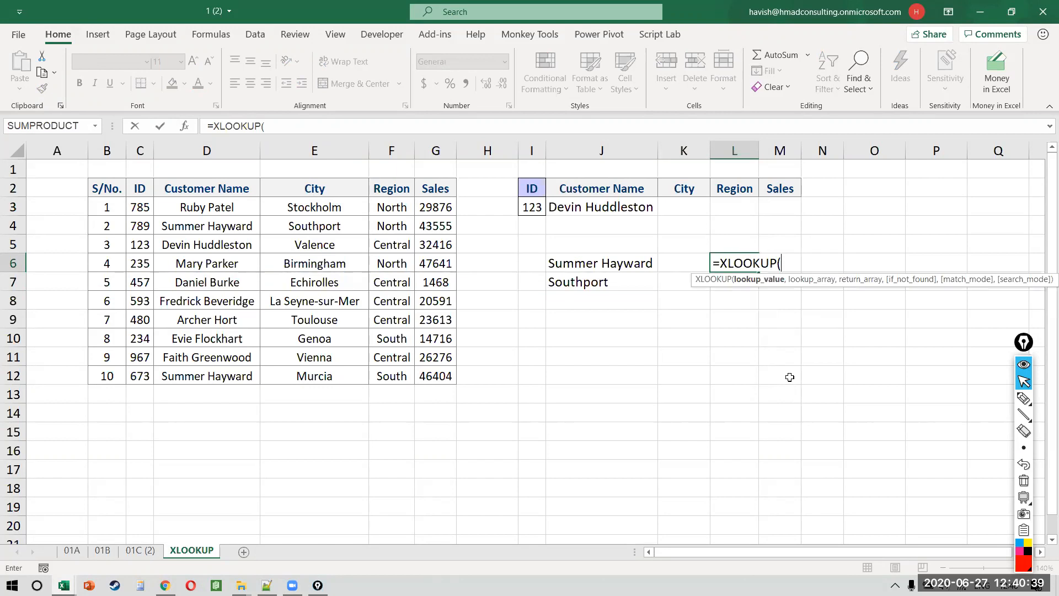
pyautogui.click(607, 263)
pyautogui.write('&')
pyautogui.click(577, 286)
pyautogui.write(',')
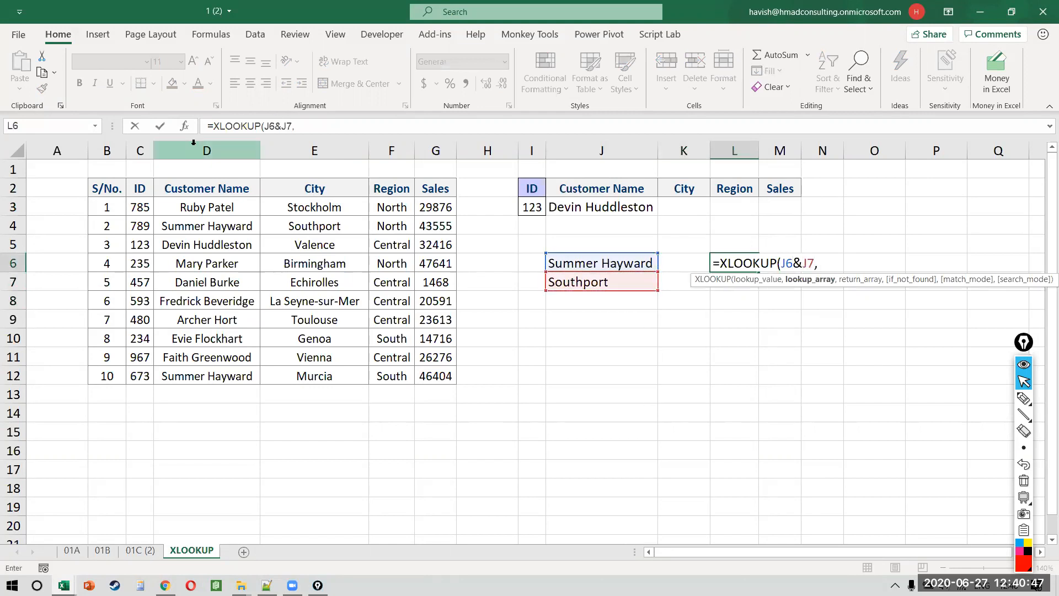
pyautogui.click(226, 147)
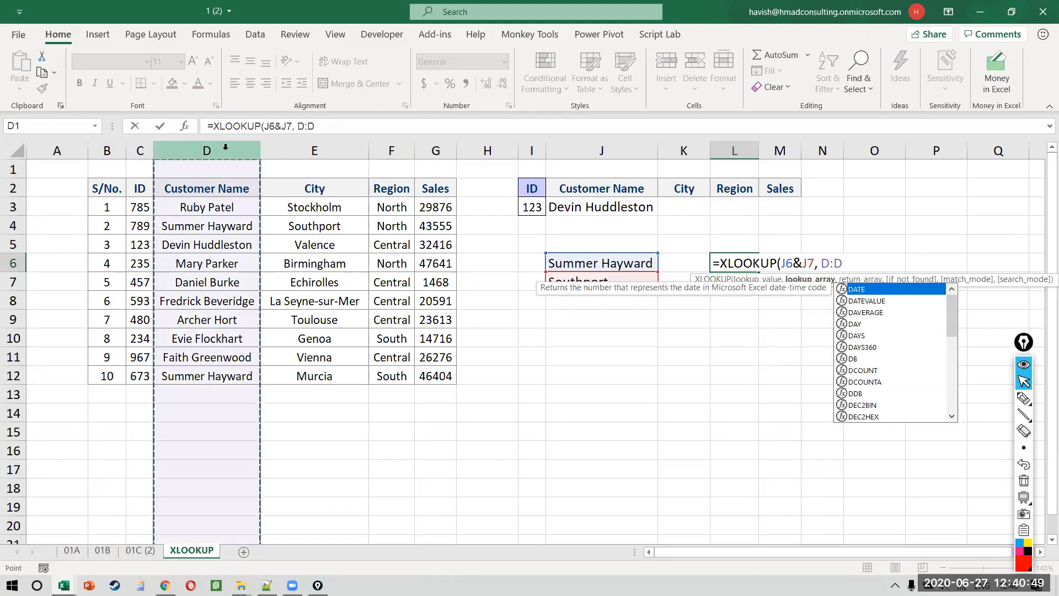
pyautogui.write('&')
pyautogui.click(313, 148)
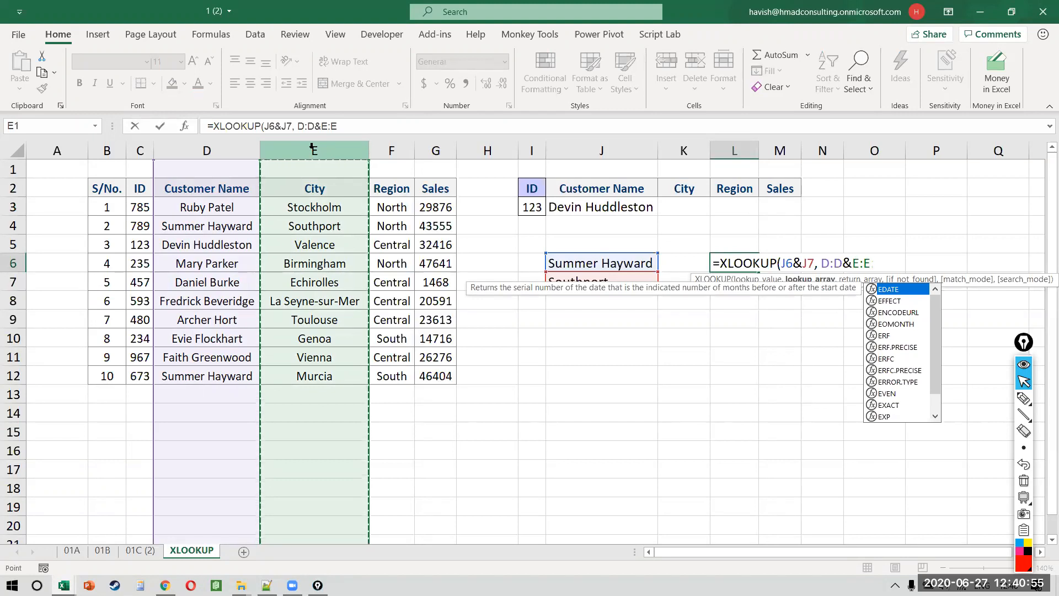
pyautogui.write(',')
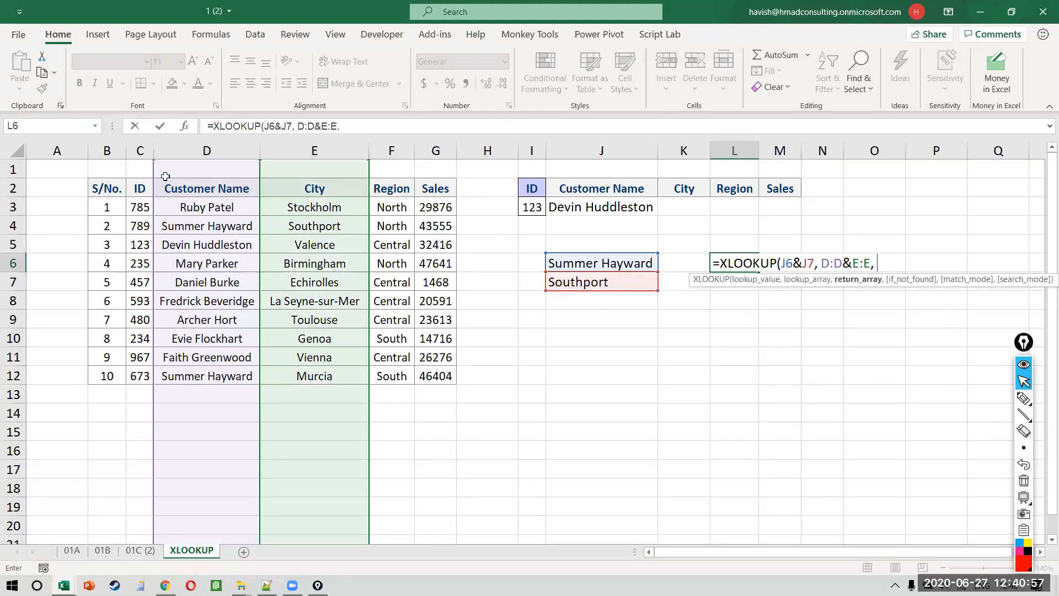
pyautogui.click(144, 150)
pyautogui.write(')')
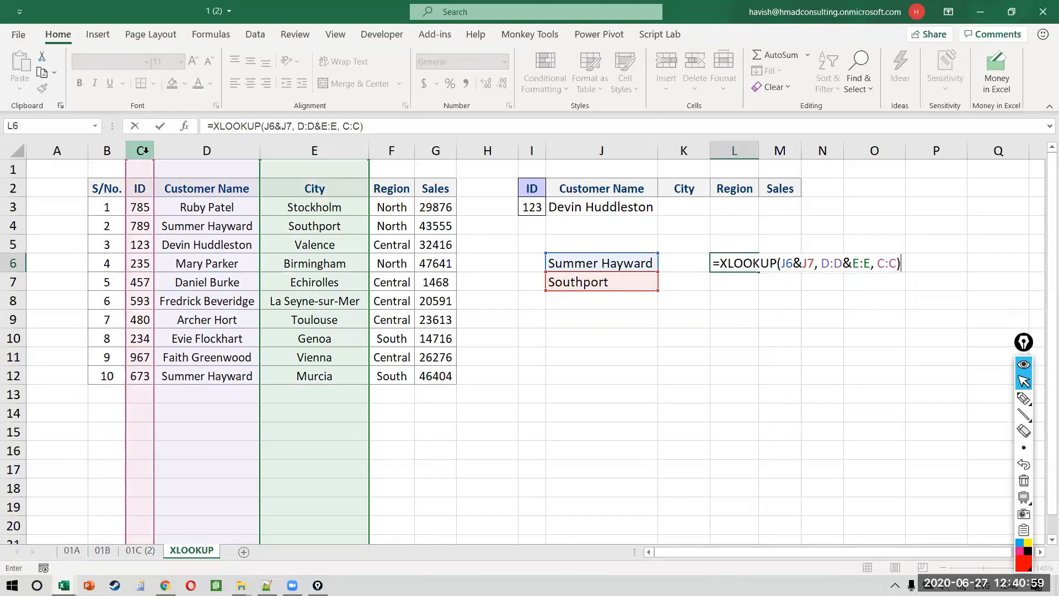
pyautogui.press('Return')
# Step: Test the lookup with Murcia as the city, then restore Southport in J7
pyautogui.press('Up')
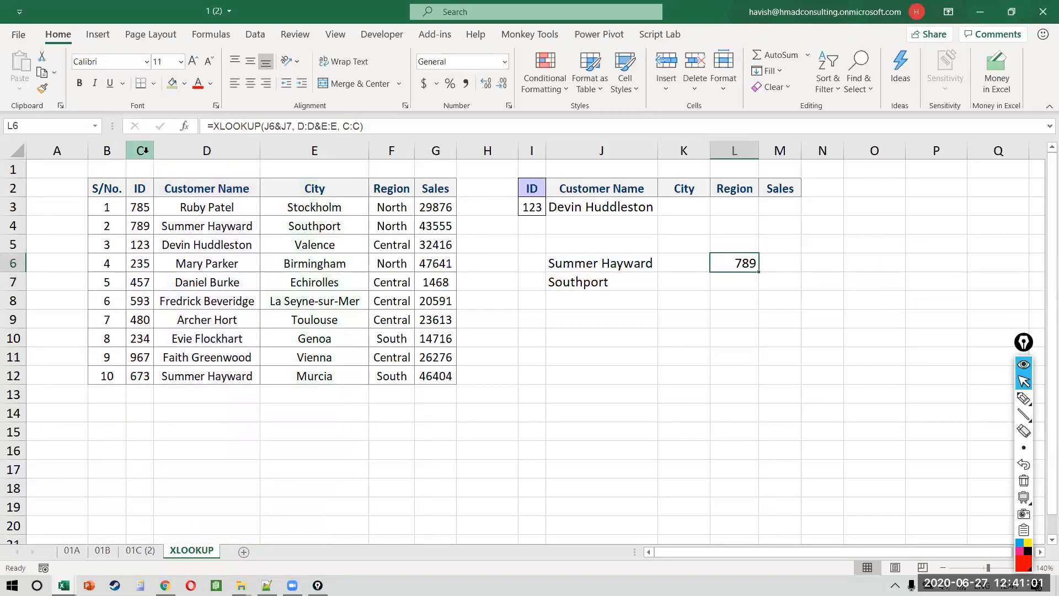
pyautogui.press('Down')
pyautogui.press('Left')
pyautogui.press('Left')
pyautogui.write('Murcia')
pyautogui.hotkey('ctrl', 'Return')
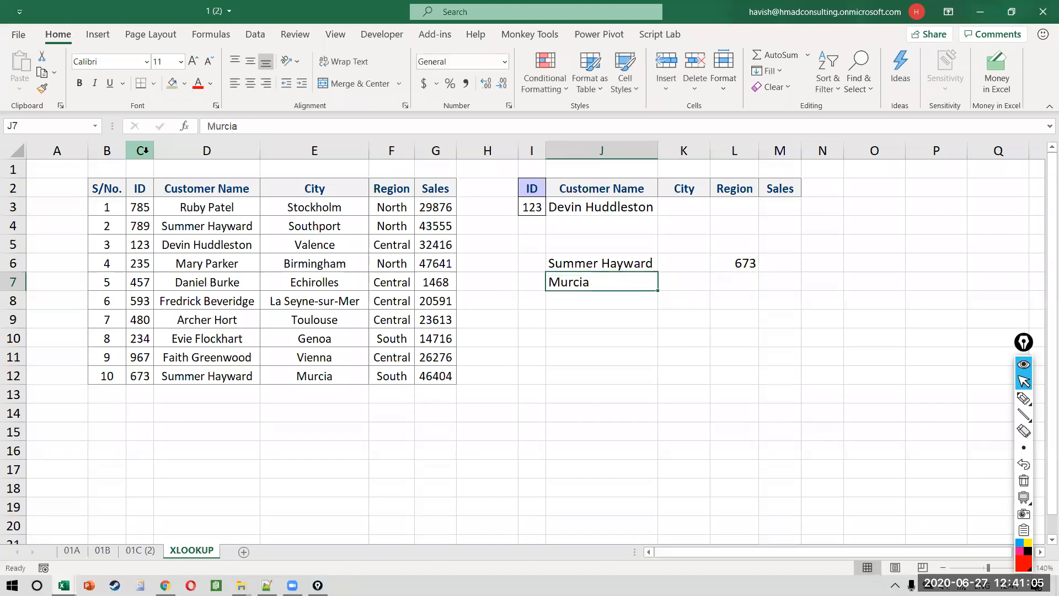
pyautogui.press('Up')
pyautogui.press('Right')
pyautogui.press('Right')
pyautogui.press('Left')
pyautogui.press('Left')
pyautogui.press('Down')
pyautogui.write('Southp')
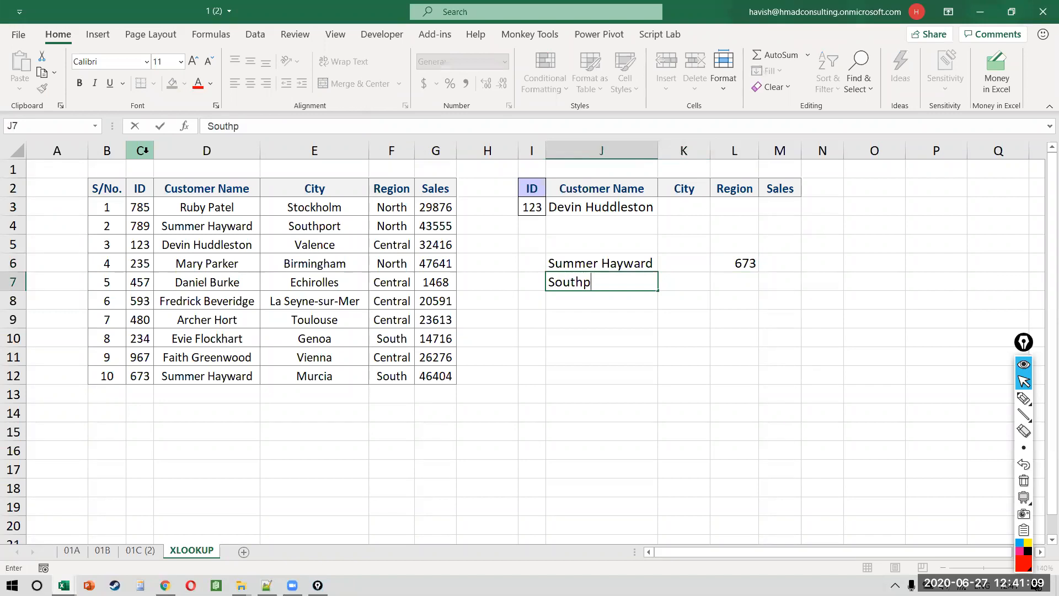
pyautogui.write('ort')
pyautogui.press('Return')
pyautogui.press('Up')
pyautogui.press('Up')
pyautogui.press('Right')
pyautogui.press('Right')
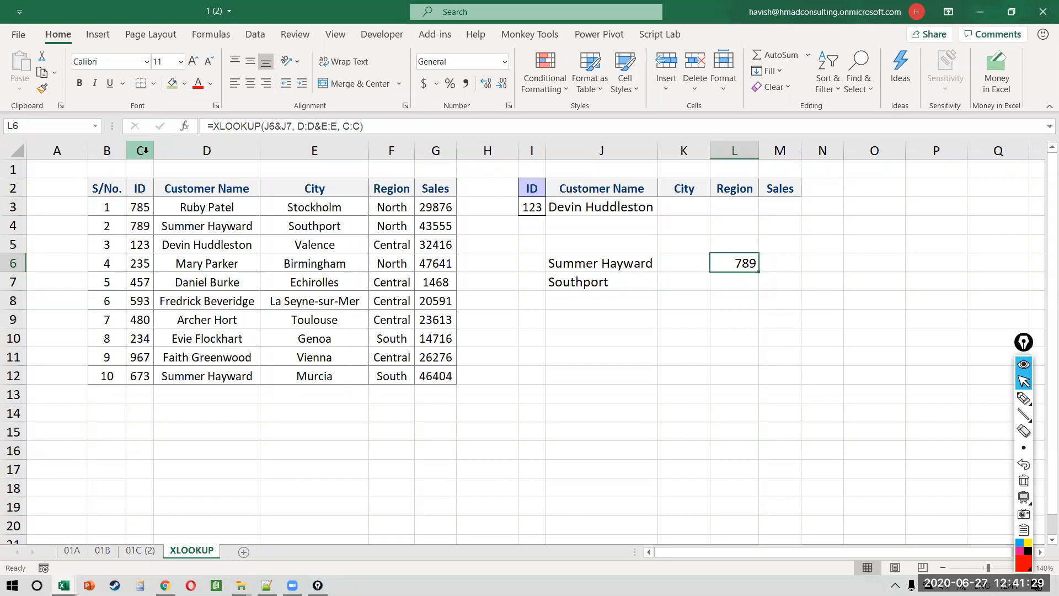
pyautogui.press('F2')
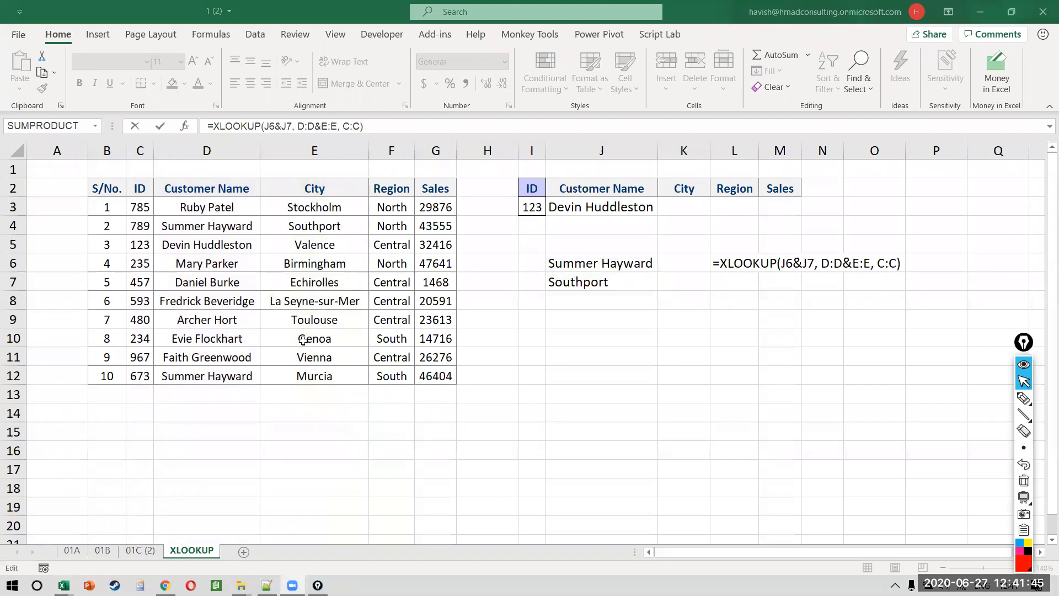
pyautogui.click(758, 256)
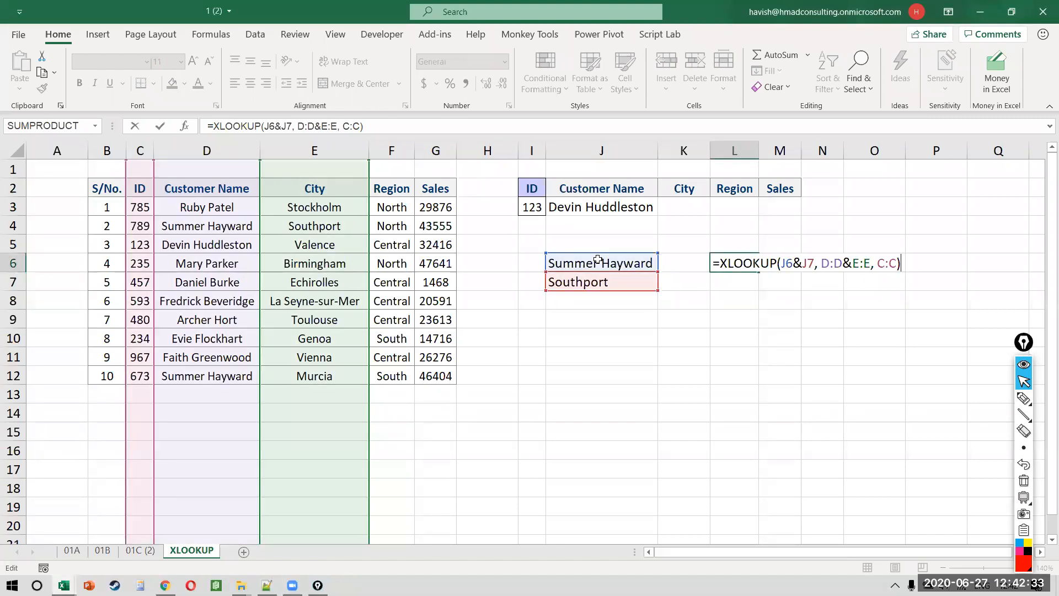
# Step: Clear the test entries in J6:L7
pyautogui.hotkey('ctrl', 'Return')
pyautogui.moveTo(598, 259); pyautogui.dragTo(743, 284)
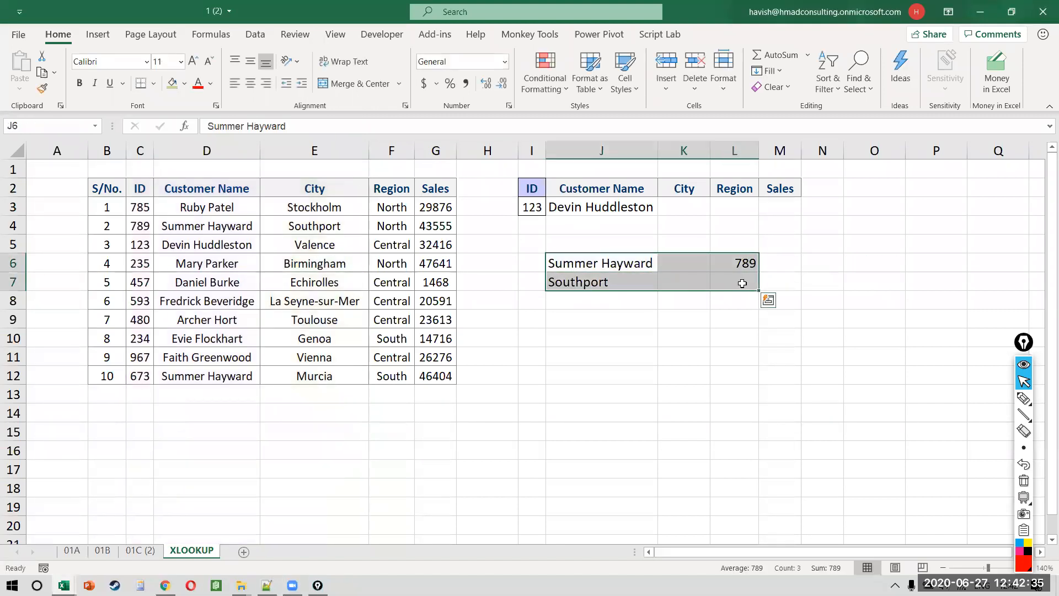
pyautogui.press('Delete')
# Step: Switch J3's return column to City (E:E), then back to Customer Name (D:D)
pyautogui.press('Up')
pyautogui.press('Up')
pyautogui.press('Up')
pyautogui.press('F2')
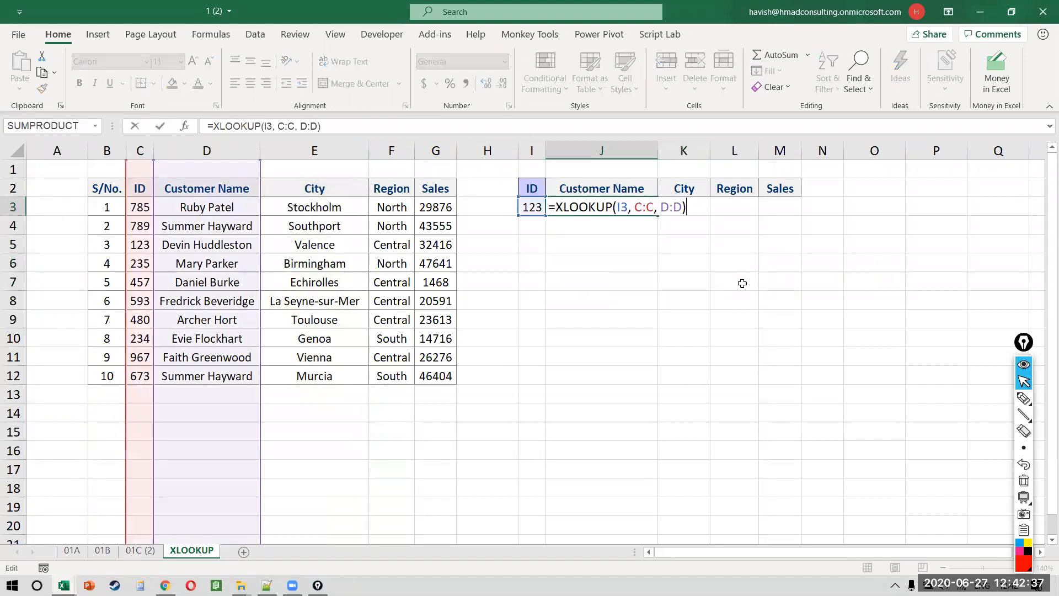
pyautogui.press('Left')
pyautogui.press('Left')
pyautogui.hotkey('shift', 'Right')
pyautogui.hotkey('shift', 'Right')
pyautogui.hotkey('shift', 'Right')
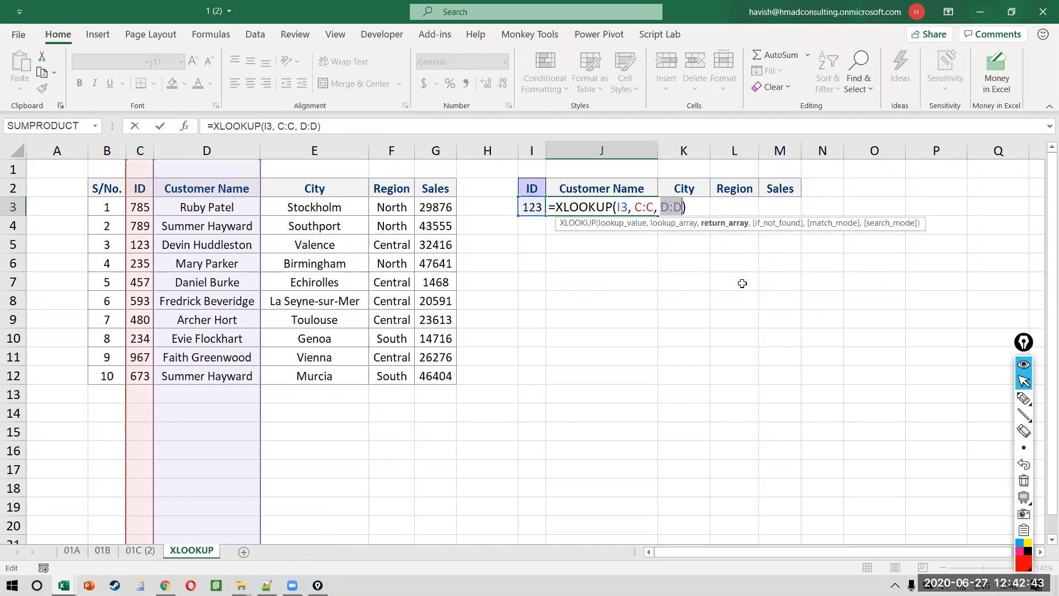
pyautogui.press('BackSpace')
pyautogui.write('e:')
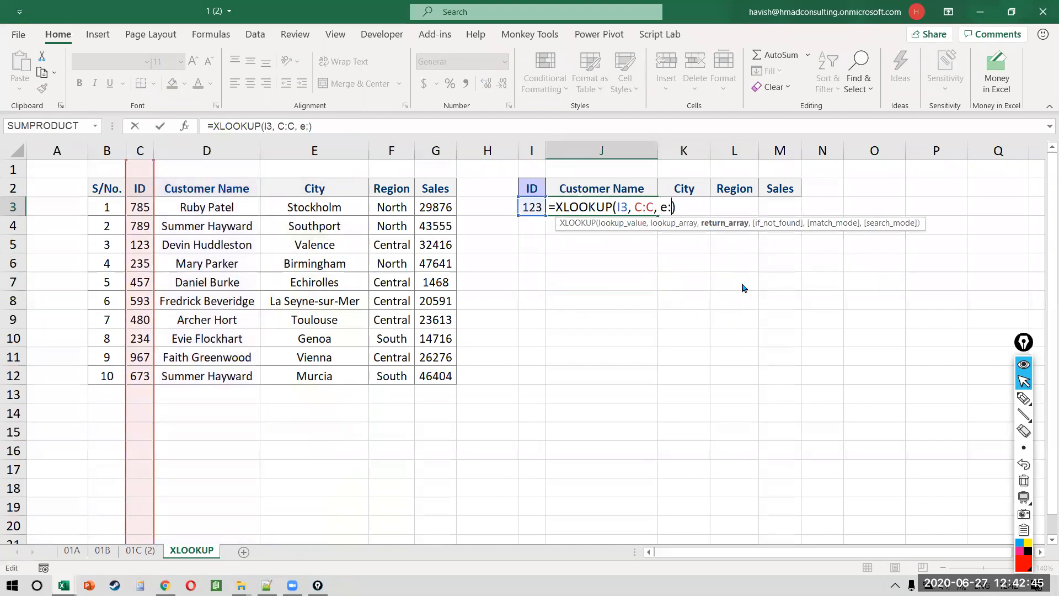
pyautogui.write('e')
pyautogui.press('Return')
pyautogui.press('Up')
pyautogui.press('F2')
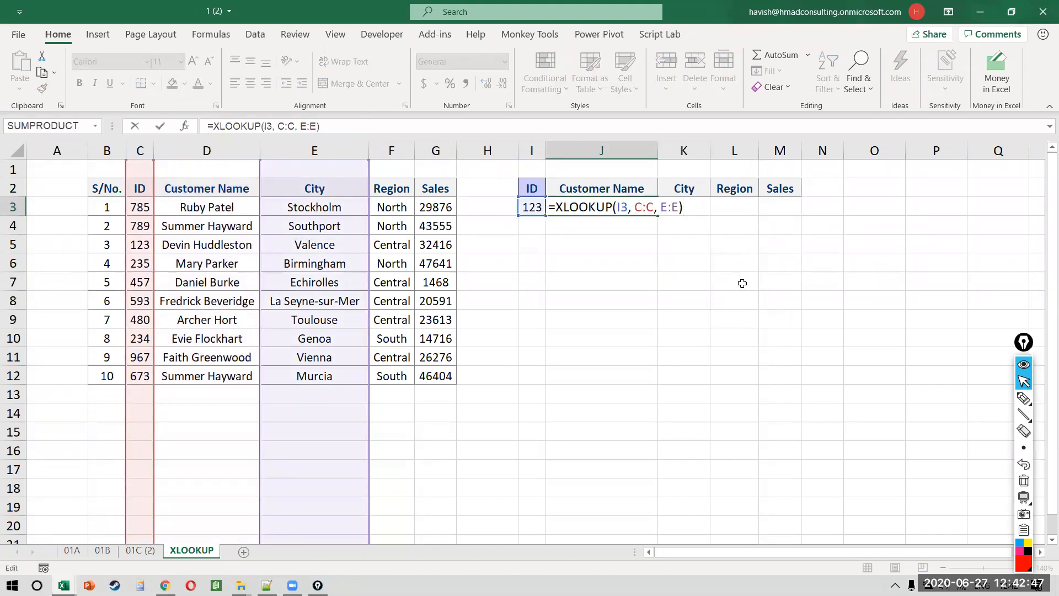
pyautogui.press('Escape')
pyautogui.press('F2')
pyautogui.press('Left')
pyautogui.press('Delete')
pyautogui.write('d')
pyautogui.press('Right')
pyautogui.press('Delete')
pyautogui.write('d')
pyautogui.press('Return')
# Step: Widen J3's return range to D:G so it spills name, city, region and sales
pyautogui.press('Up')
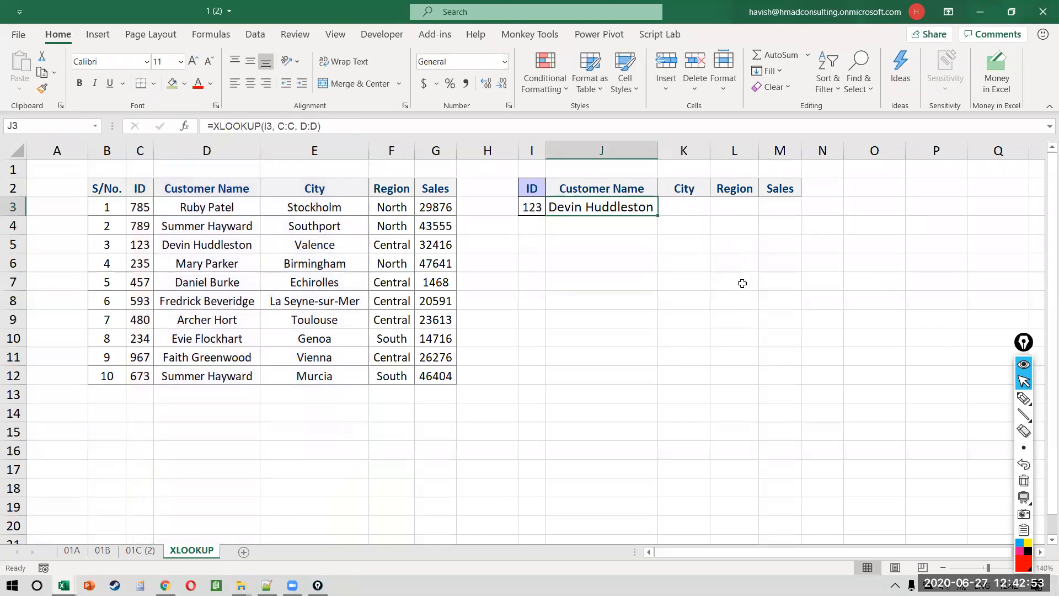
pyautogui.press('F2')
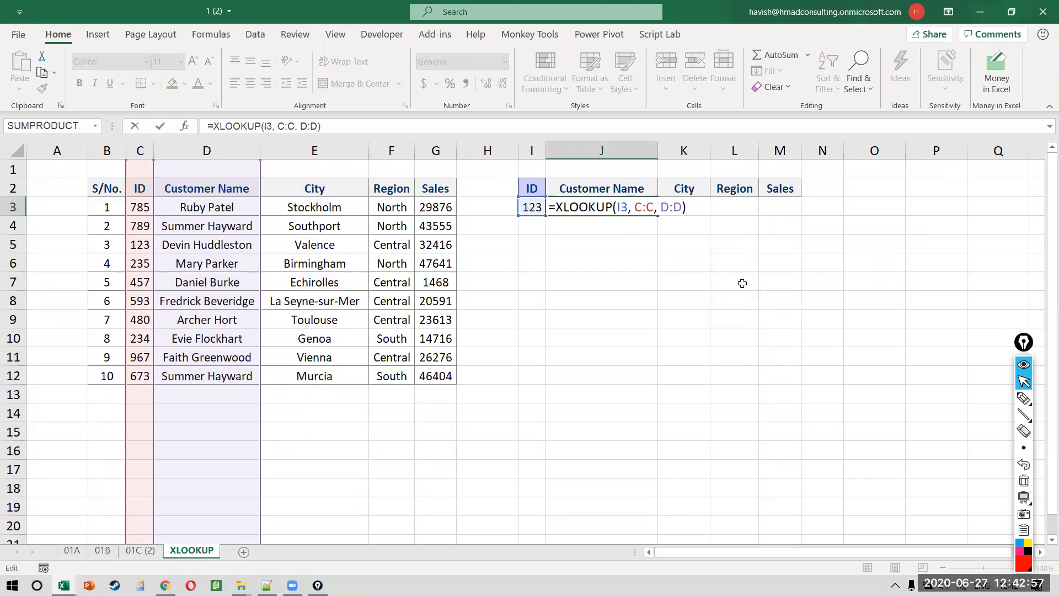
pyautogui.press('Left')
pyautogui.press('BackSpace')
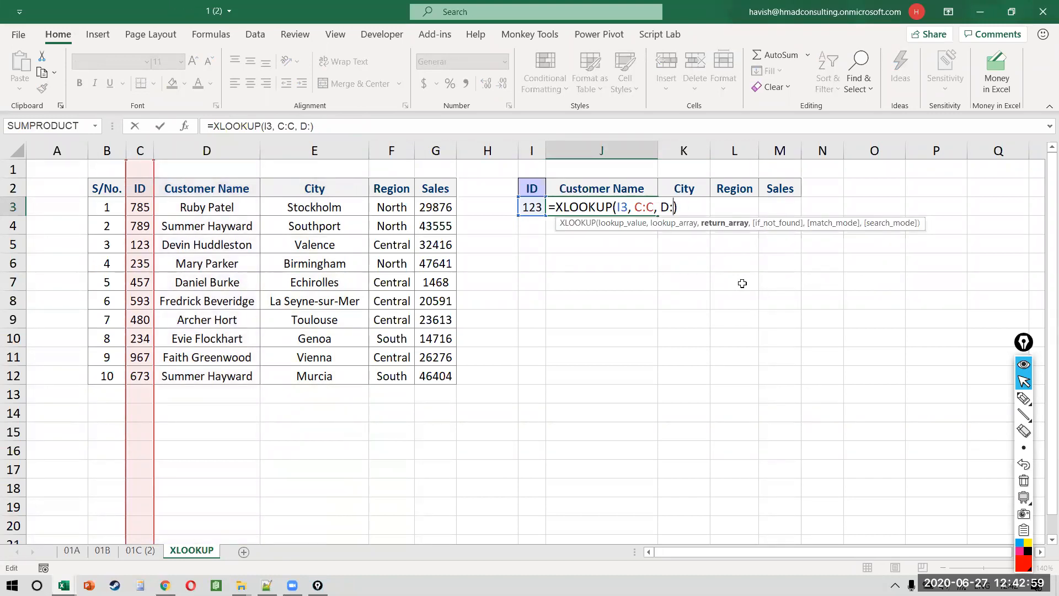
pyautogui.write('g')
pyautogui.press('BackSpace')
pyautogui.press('capslock')
pyautogui.write('G')
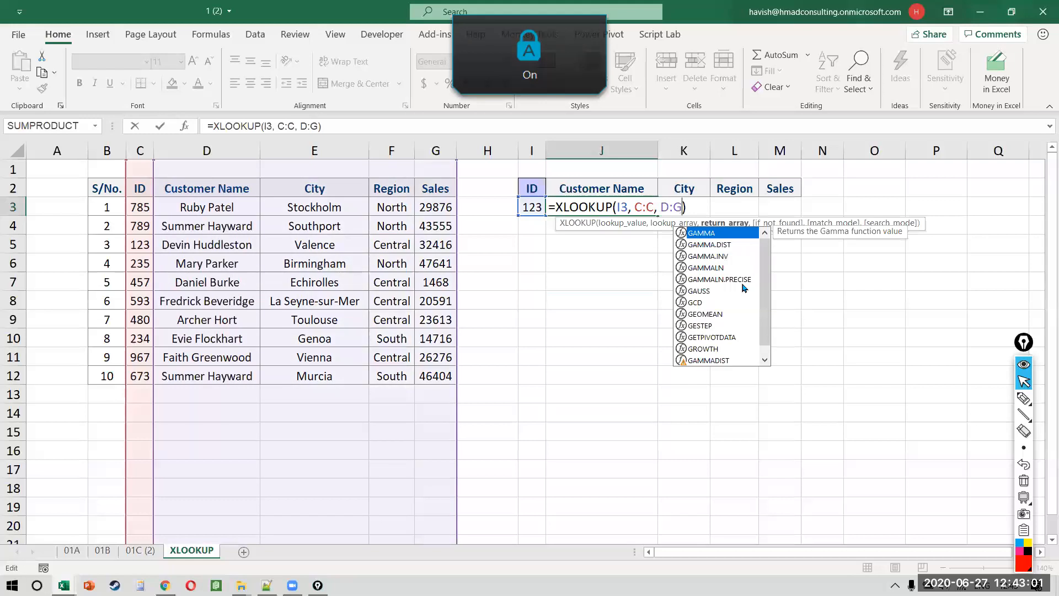
pyautogui.press('Return')
pyautogui.press('Up')
pyautogui.hotkey('shift', 'Right')
pyautogui.hotkey('shift', 'Right')
pyautogui.hotkey('shift', 'Right')
pyautogui.press('Down')
pyautogui.press('Up')
pyautogui.press('F2')
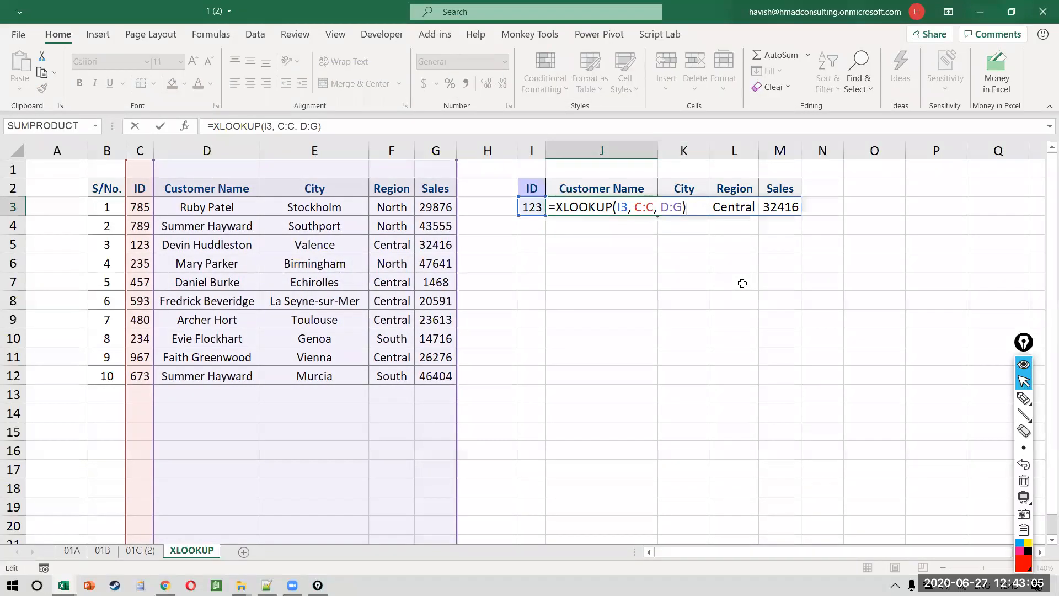
pyautogui.press('Return')
# Step: Add ID 789 in I4 and change J3's lookup value to I3:I4
pyautogui.press('Up')
pyautogui.press('F2')
pyautogui.press('Escape')
pyautogui.press('Down')
pyautogui.press('Up')
pyautogui.press('F2')
pyautogui.press('Escape')
pyautogui.press('Down')
pyautogui.press('Left')
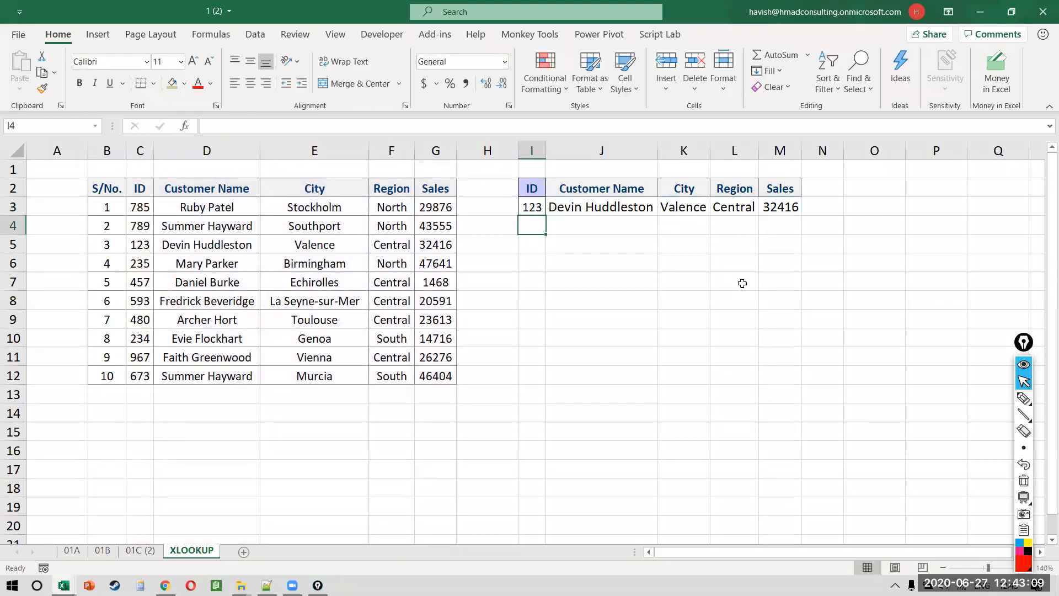
pyautogui.write('789')
pyautogui.press('Right')
pyautogui.press('Up')
pyautogui.press('F2')
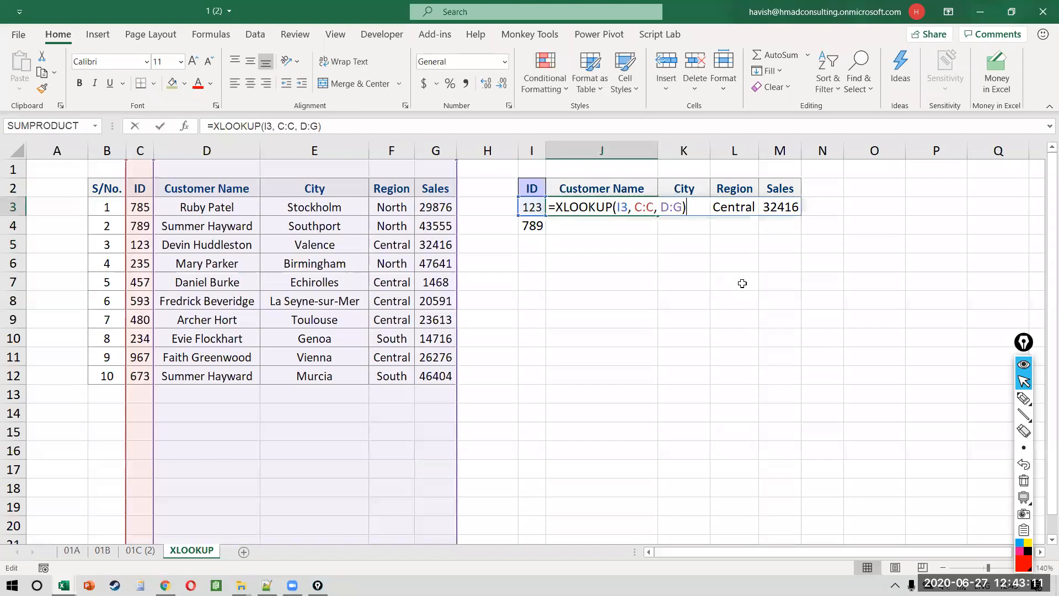
pyautogui.press('Left')
pyautogui.press('Left')
pyautogui.press('Left')
pyautogui.press('Left')
pyautogui.press('Left')
pyautogui.press('Left')
pyautogui.press('Left')
pyautogui.press('Left')
pyautogui.press('Left')
pyautogui.press('Left')
pyautogui.press('Left')
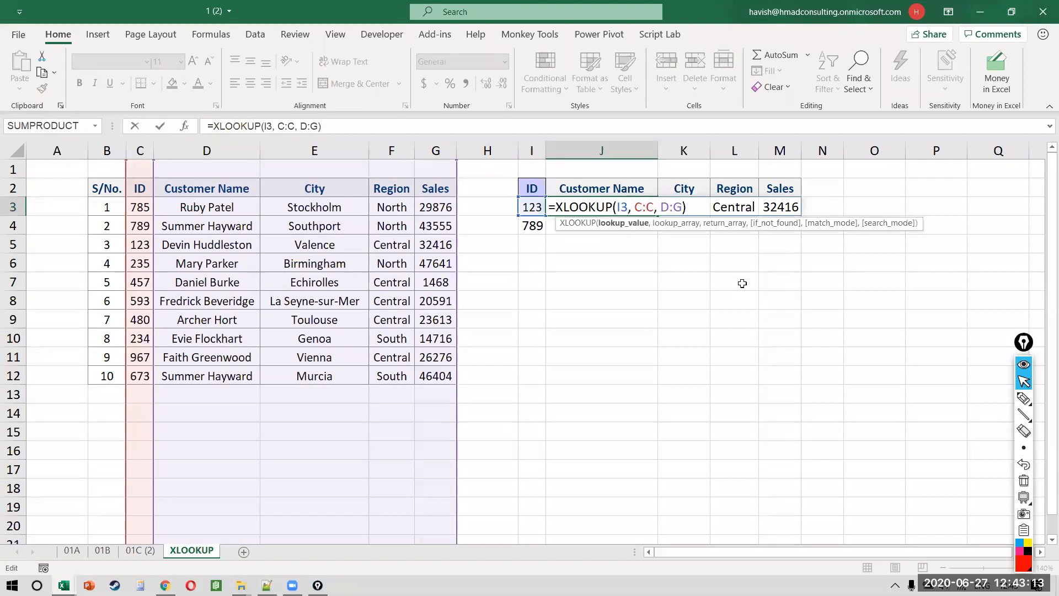
pyautogui.write(':I4')
pyautogui.press('Return')
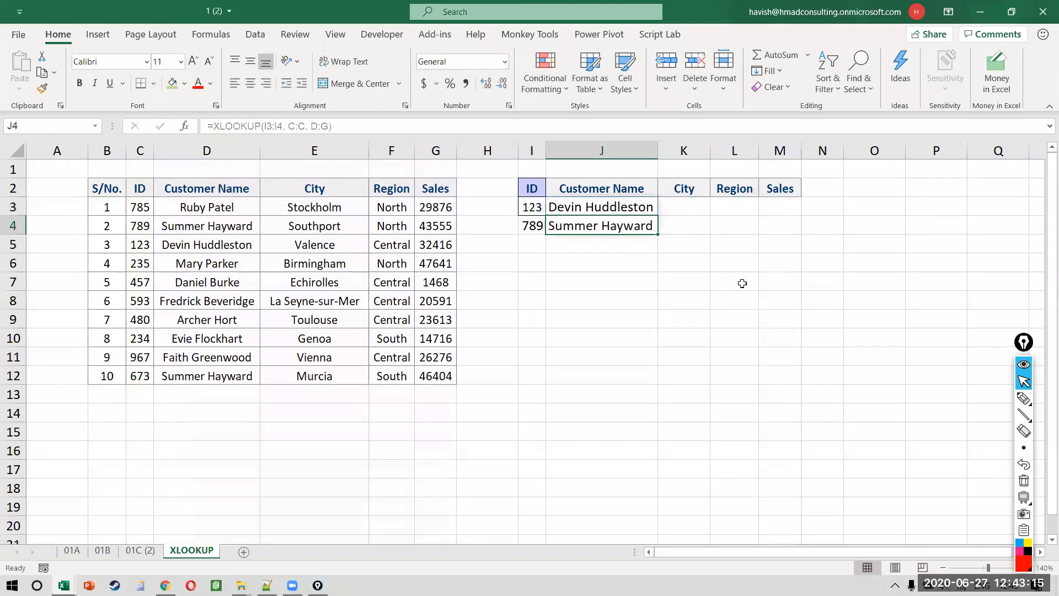
# Step: Undo to the single-ID =XLOOKUP(I3,C:C,D:G) and delete 789 from I4
pyautogui.hotkey('ctrl', 'z')
pyautogui.press('F2')
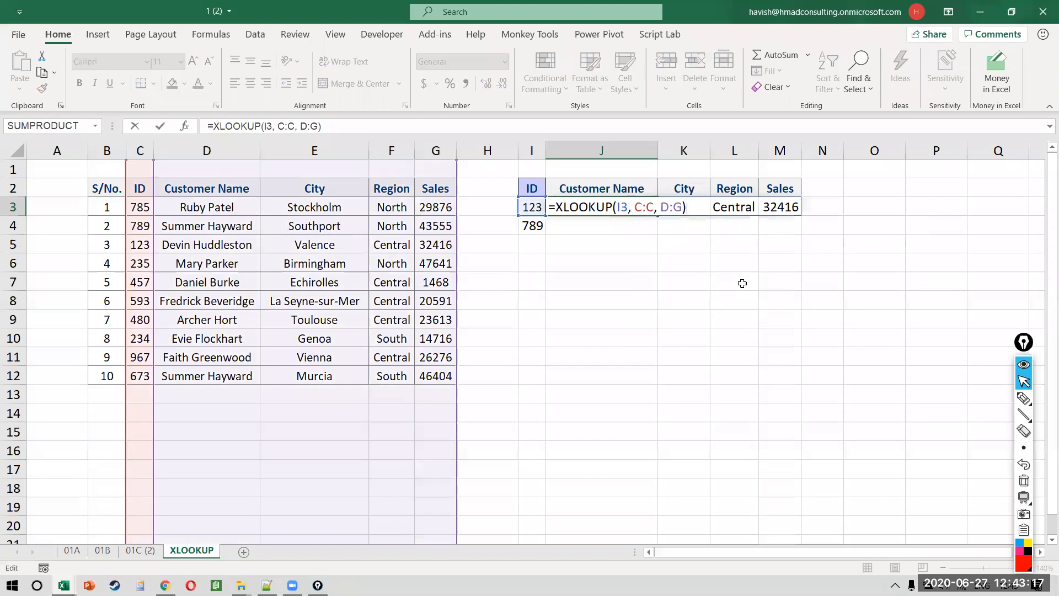
pyautogui.press('Return')
pyautogui.press('Left')
pyautogui.press('Delete')
pyautogui.press('Up')
pyautogui.press('Right')
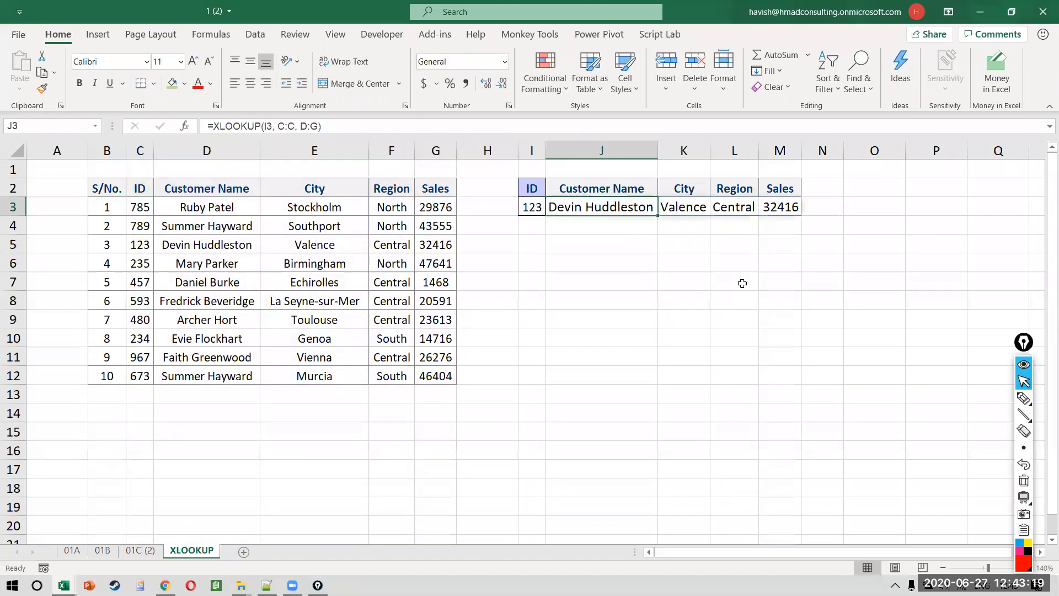
pyautogui.press('F2')
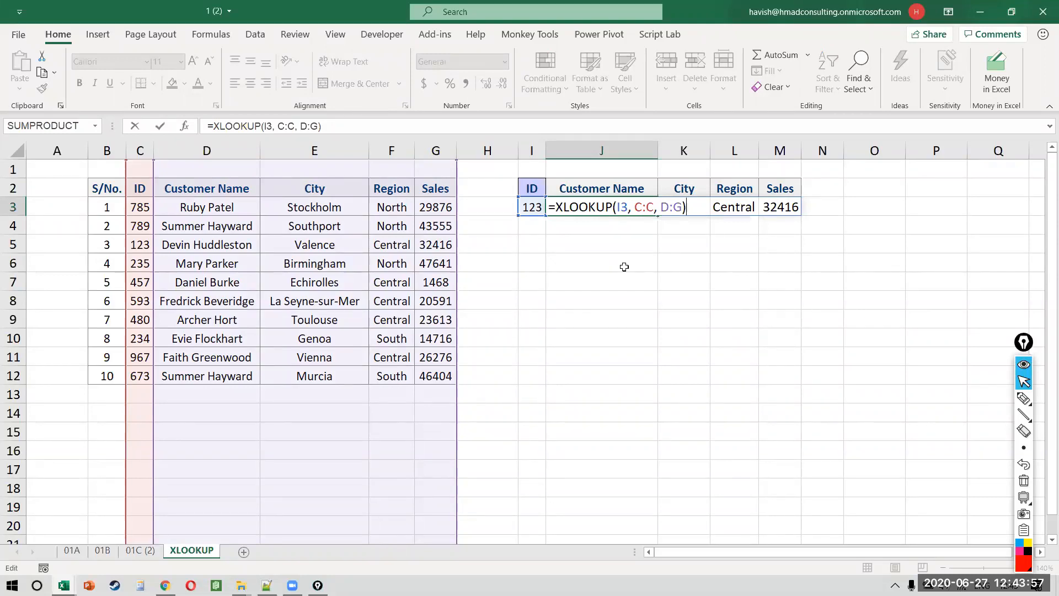
pyautogui.press('Return')
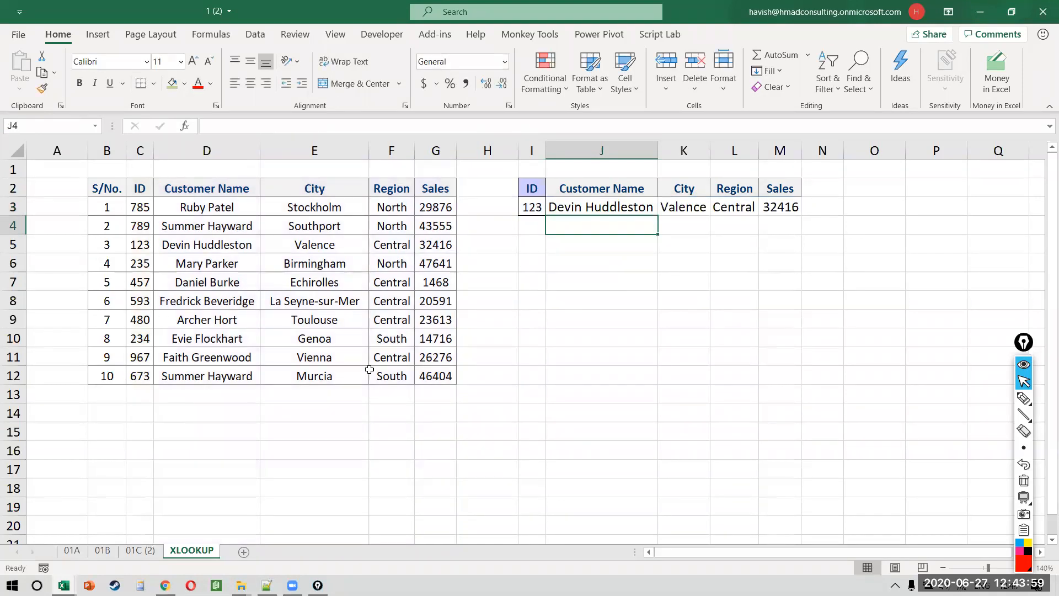
# Step: On sheet 01A, AutoFit the width of the Customer Name column J
pyautogui.click(73, 550)
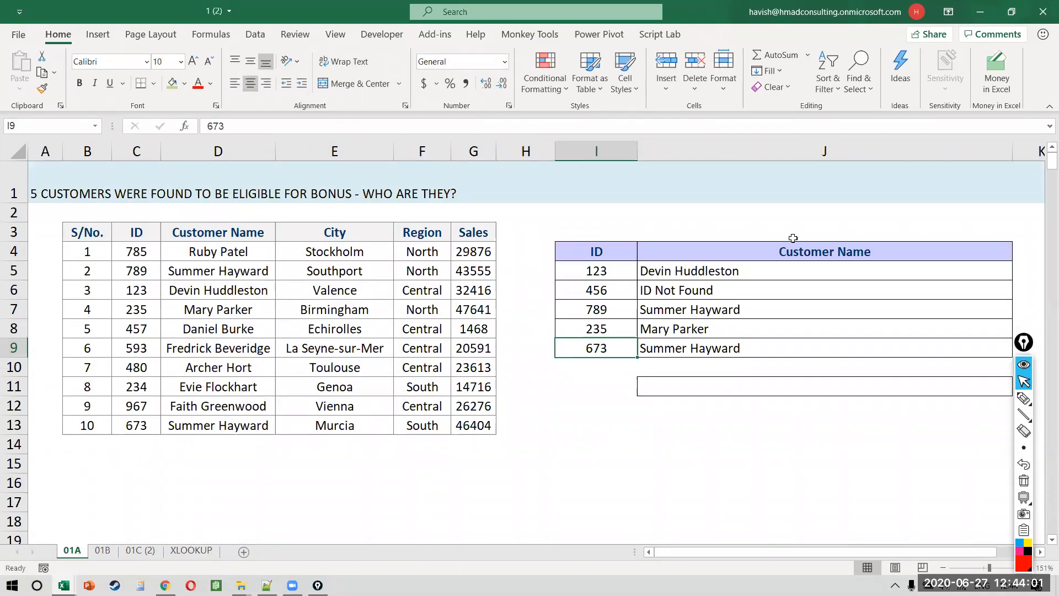
pyautogui.click(748, 276)
pyautogui.press('Up')
pyautogui.press('Up')
pyautogui.press('Down')
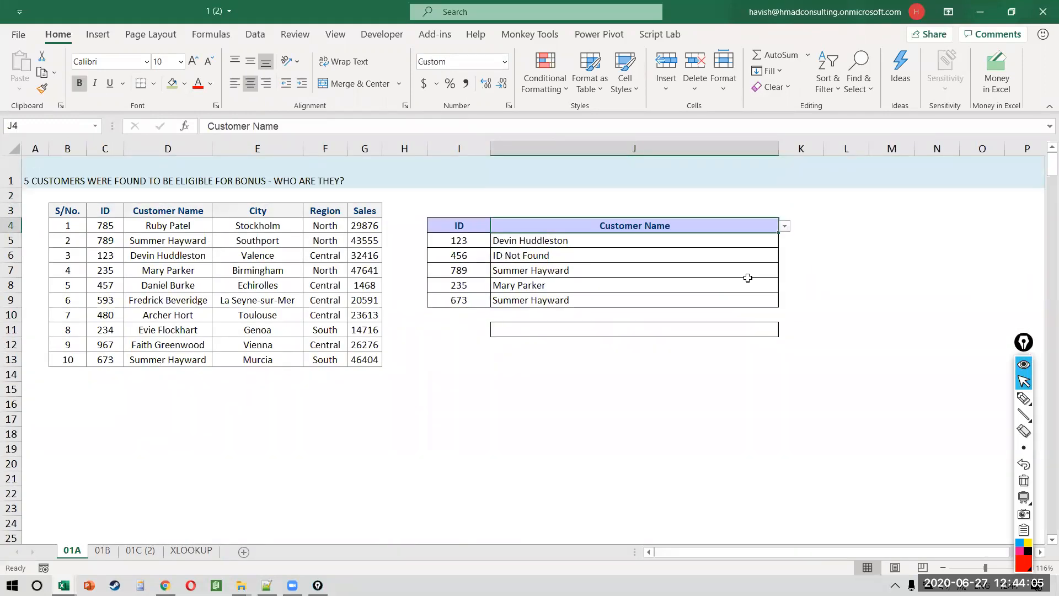
pyautogui.hotkey('ctrl', 'space')
pyautogui.hotkey('alt', 'h')
pyautogui.press('o')
pyautogui.press('i')
# Step: Enter the headers City in K4 and Region in L4
pyautogui.press('Right')
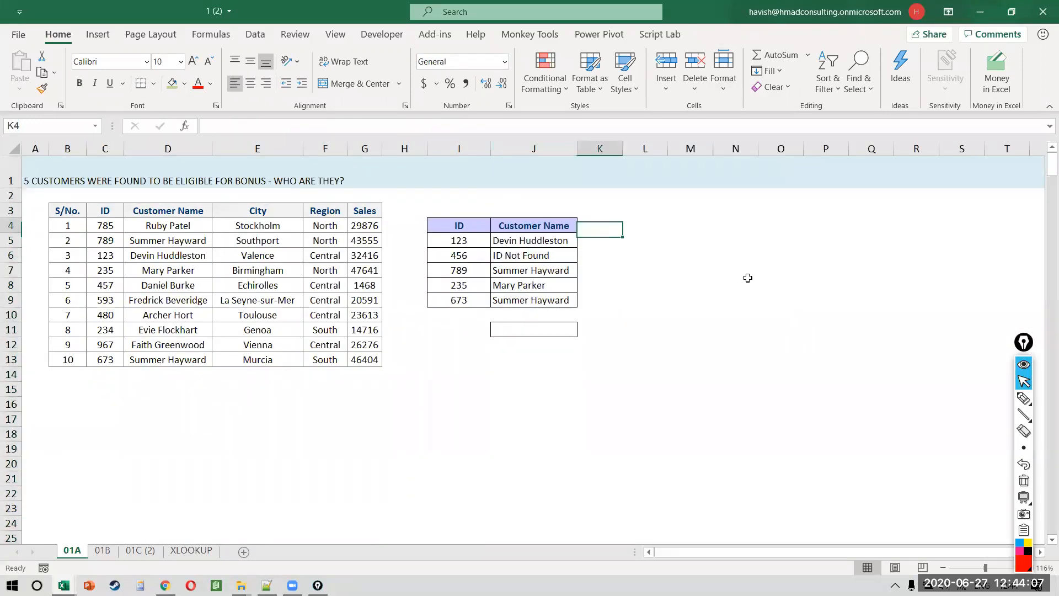
pyautogui.write('cITY')
pyautogui.press('Return')
pyautogui.write('Re')
pyautogui.press('Escape')
pyautogui.press('Up')
pyautogui.press('Right')
pyautogui.write('Region')
pyautogui.press('Return')
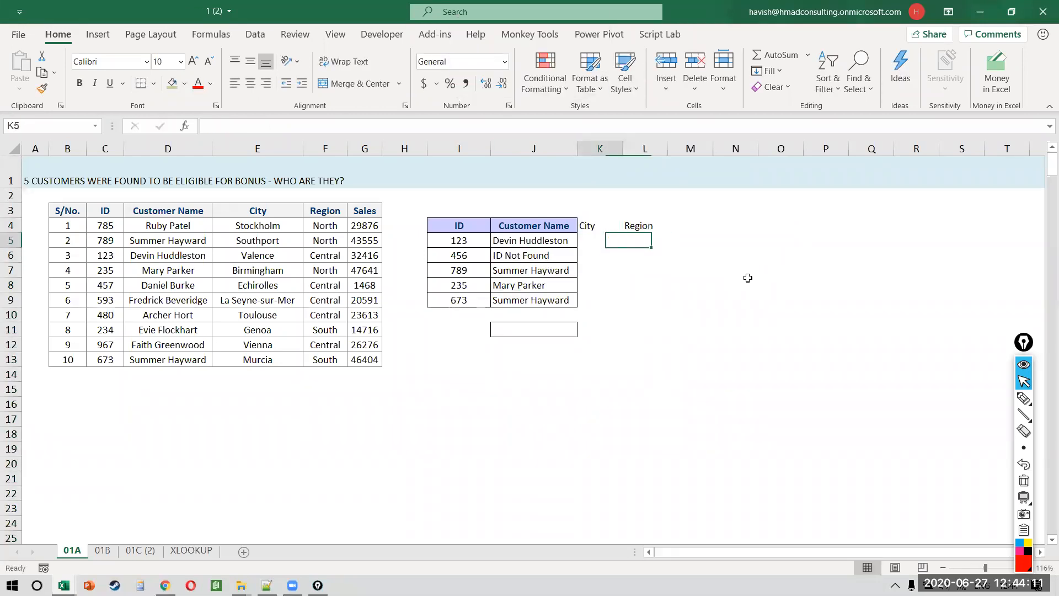
# Step: Paste the formatting of J4:J9 onto the City and Region columns
pyautogui.press('Left')
pyautogui.press('Up')
pyautogui.hotkey('shift', 'Down')
pyautogui.hotkey('shift', 'Down')
pyautogui.hotkey('shift', 'Down')
pyautogui.hotkey('shift', 'Down')
pyautogui.hotkey('shift', 'Down')
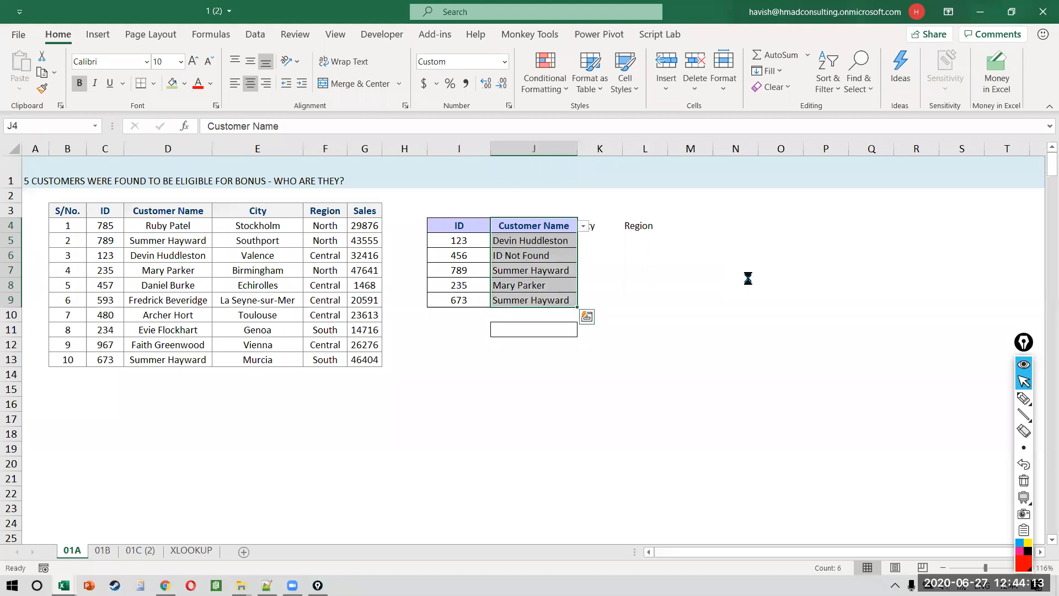
pyautogui.hotkey('ctrl', 'c')
pyautogui.press('Right')
pyautogui.hotkey('ctrl', 'shift', 'Down')
pyautogui.press('Up')
pyautogui.press('Up')
pyautogui.press('Down')
pyautogui.press('Down')
pyautogui.hotkey('ctrl', 'alt', 'v')
pyautogui.press('t')
pyautogui.press('Return')
pyautogui.press('Right')
pyautogui.hotkey('ctrl', 'alt', 'v')
pyautogui.press('t')
pyautogui.press('Return')
pyautogui.press('Escape')
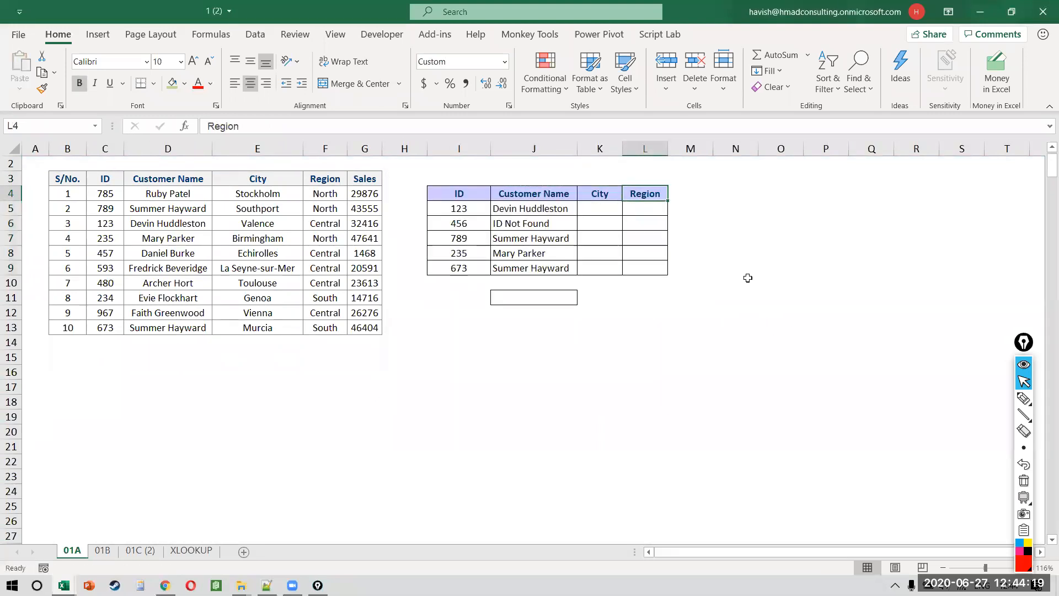
# Step: Set the width of columns K and L to 17
pyautogui.press('Left')
pyautogui.hotkey('shift', 'Right')
pyautogui.hotkey('alt', 'h')
pyautogui.write('ow17')
pyautogui.press('Return')
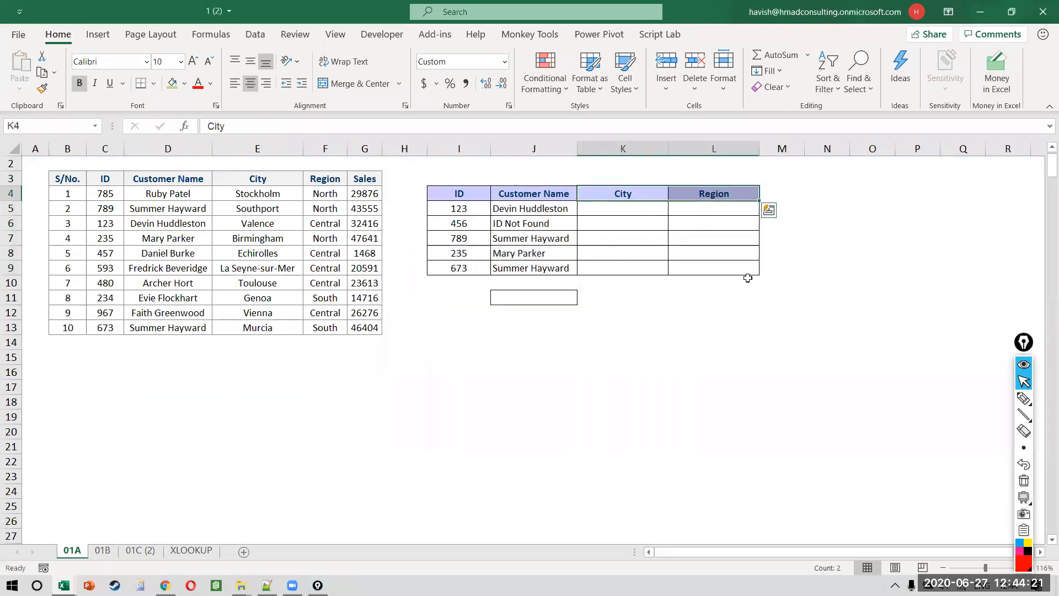
pyautogui.scroll(2, 747, 277)
pyautogui.scroll(2, 748, 277)
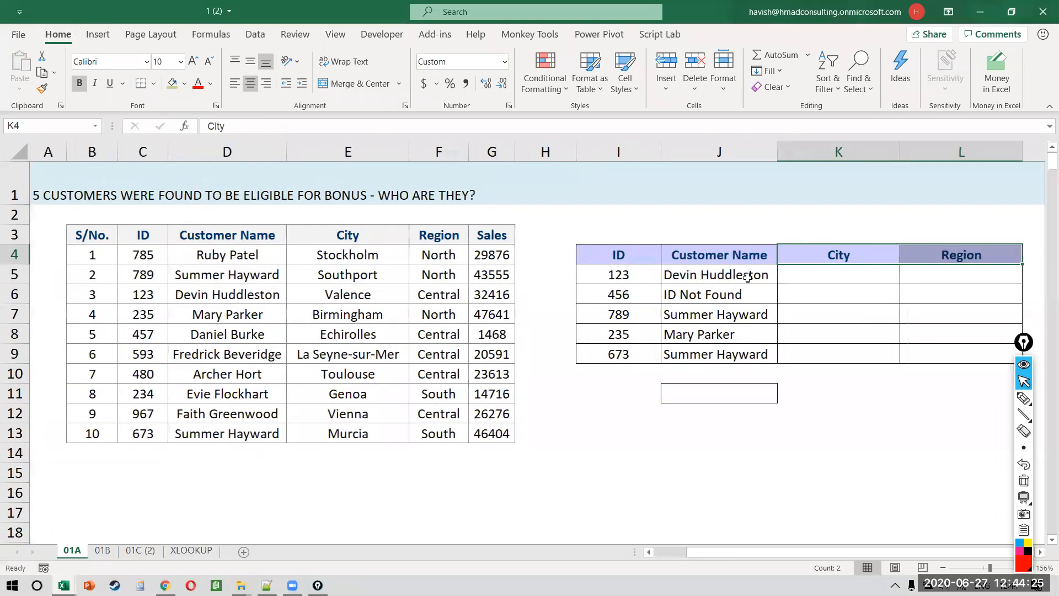
# Step: Edit J5's VLOOKUP to return columns {2,3,4} from the range C:G
pyautogui.click(868, 278)
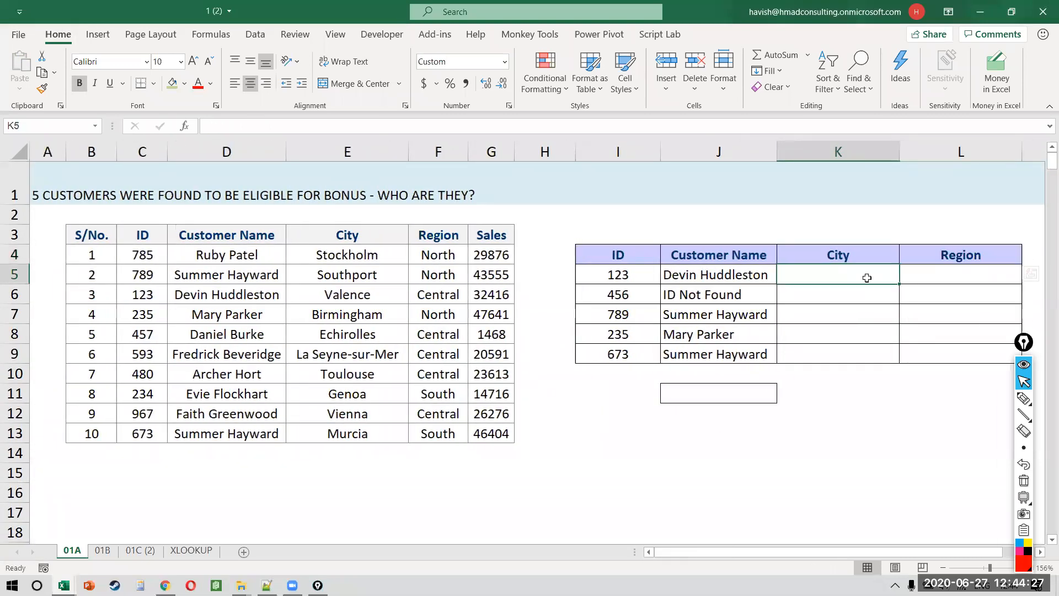
pyautogui.press('Left')
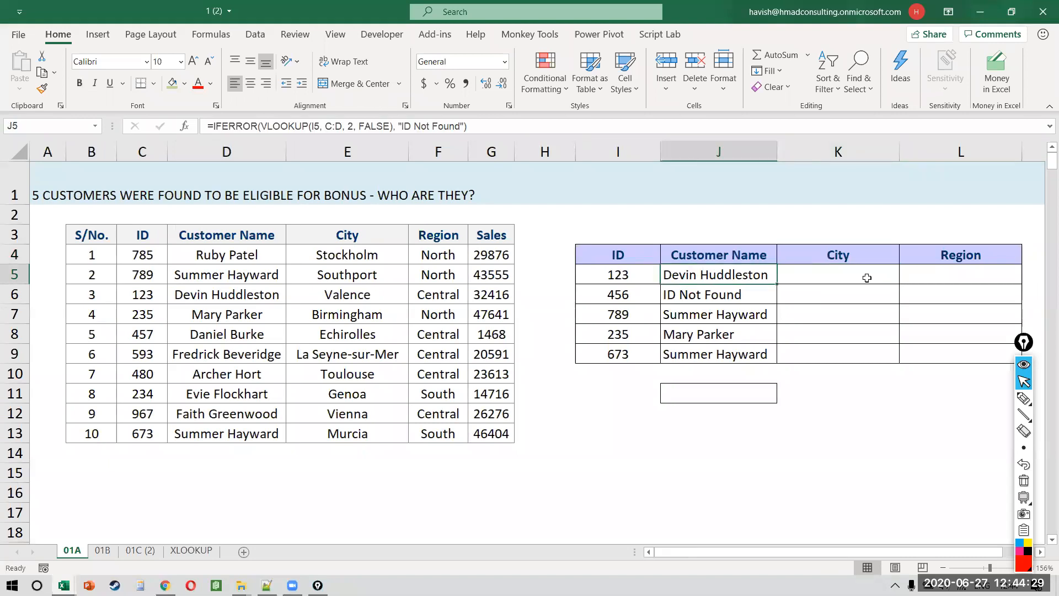
pyautogui.press('F2')
pyautogui.press('Left')
pyautogui.press('Left')
pyautogui.press('Left')
pyautogui.press('Left')
pyautogui.press('Left')
pyautogui.press('Left')
pyautogui.press('Left')
pyautogui.press('Left')
pyautogui.press('Left')
pyautogui.press('Left')
pyautogui.press('Left')
pyautogui.press('Left')
pyautogui.press('Left')
pyautogui.press('Left')
pyautogui.press('Left')
pyautogui.press('Left')
pyautogui.press('Left')
pyautogui.press('Left')
pyautogui.press('Left')
pyautogui.press('Left')
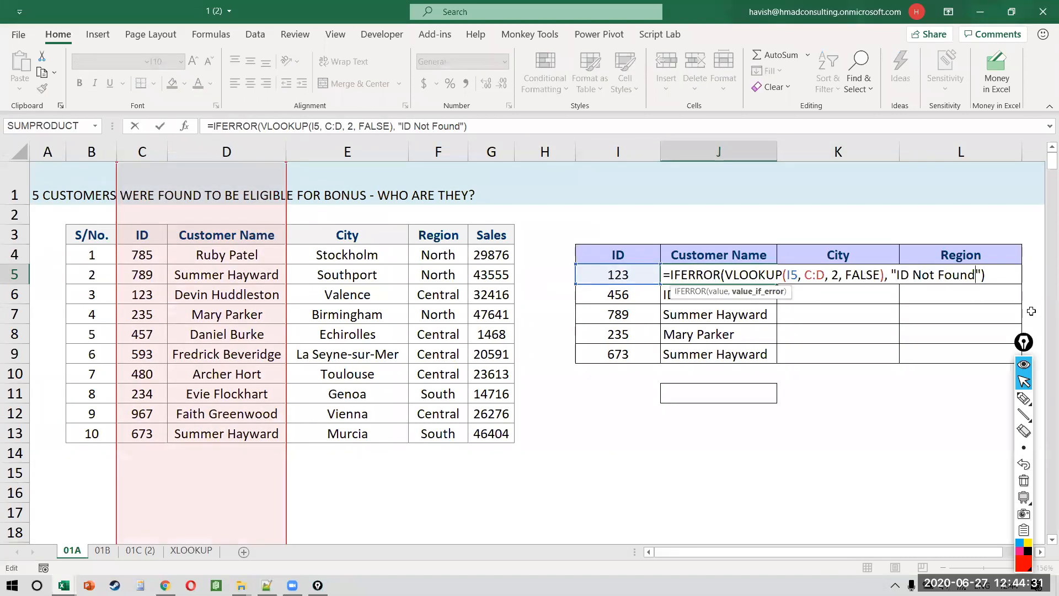
pyautogui.press('Right')
pyautogui.press('Right')
pyautogui.press('Right')
pyautogui.press('Right')
pyautogui.press('Right')
pyautogui.press('Right')
pyautogui.press('Right')
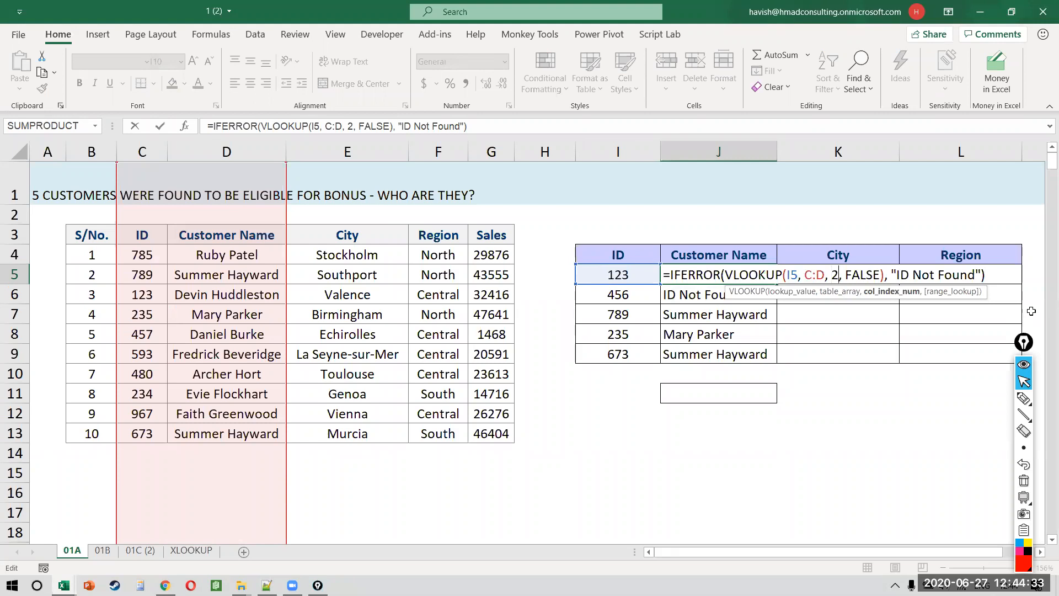
pyautogui.hotkey('shift', 'Right')
pyautogui.write('{}')
pyautogui.press('Left')
pyautogui.write('2,3,4')
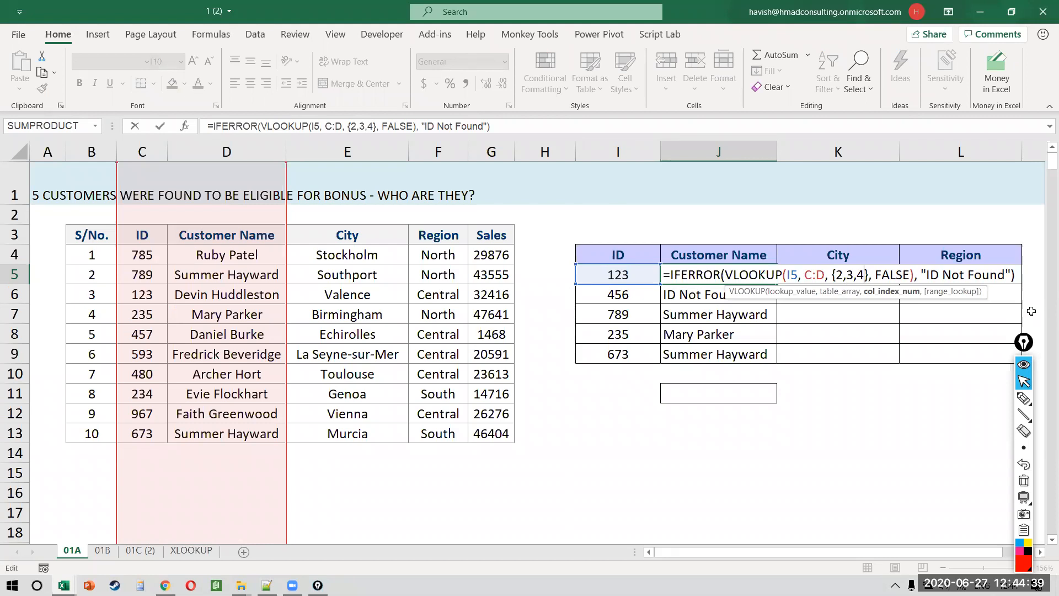
pyautogui.hotkey('ctrl', 'Return')
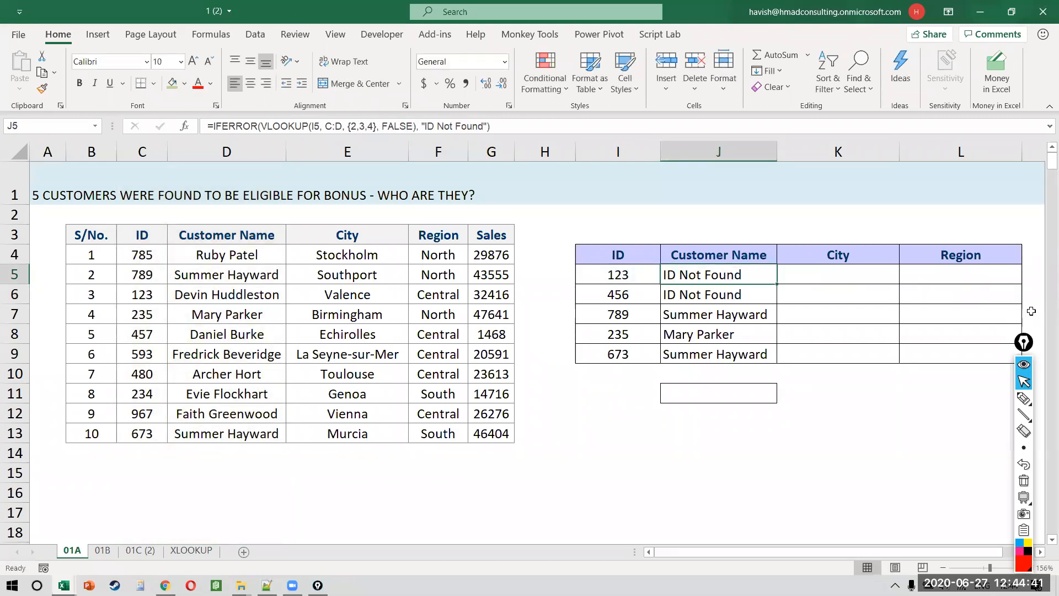
pyautogui.press('F2')
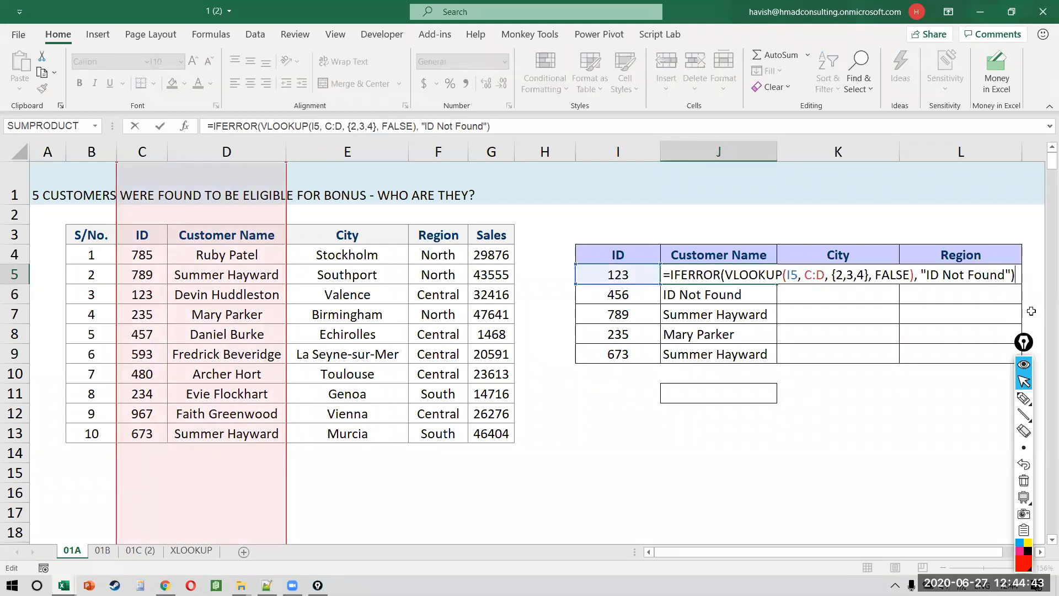
pyautogui.press('Left')
pyautogui.press('Left')
pyautogui.press('Left')
pyautogui.press('Left')
pyautogui.press('Left')
pyautogui.press('Left')
pyautogui.press('Left')
pyautogui.press('Left')
pyautogui.press('Left')
pyautogui.press('Left')
pyautogui.press('Left')
pyautogui.press('Left')
pyautogui.press('Left')
pyautogui.press('Left')
pyautogui.press('Left')
pyautogui.press('Left')
pyautogui.press('Left')
pyautogui.press('Left')
pyautogui.press('Left')
pyautogui.press('Left')
pyautogui.press('Left')
pyautogui.press('Left')
pyautogui.press('Left')
pyautogui.press('Left')
pyautogui.press('Left')
pyautogui.press('BackSpace')
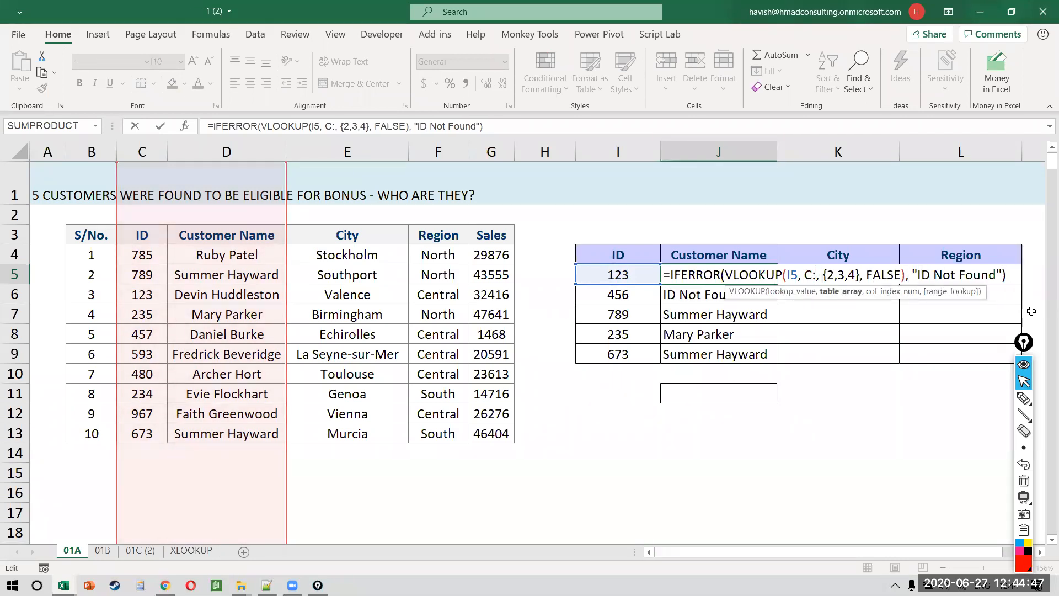
pyautogui.write('G')
pyautogui.hotkey('ctrl', 'Return')
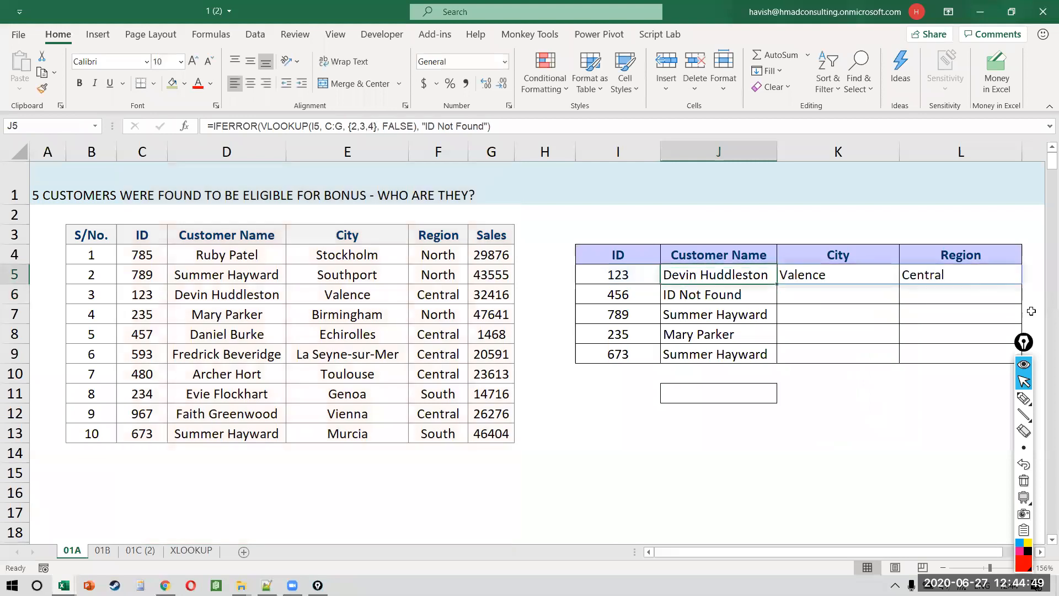
# Step: Fill the lookup down across J5:L9, then reselect the {2,3,4} array in J5
pyautogui.hotkey('shift', 'Right')
pyautogui.hotkey('shift', 'Right')
pyautogui.hotkey('shift', 'Down')
pyautogui.hotkey('shift', 'Down')
pyautogui.hotkey('shift', 'Down')
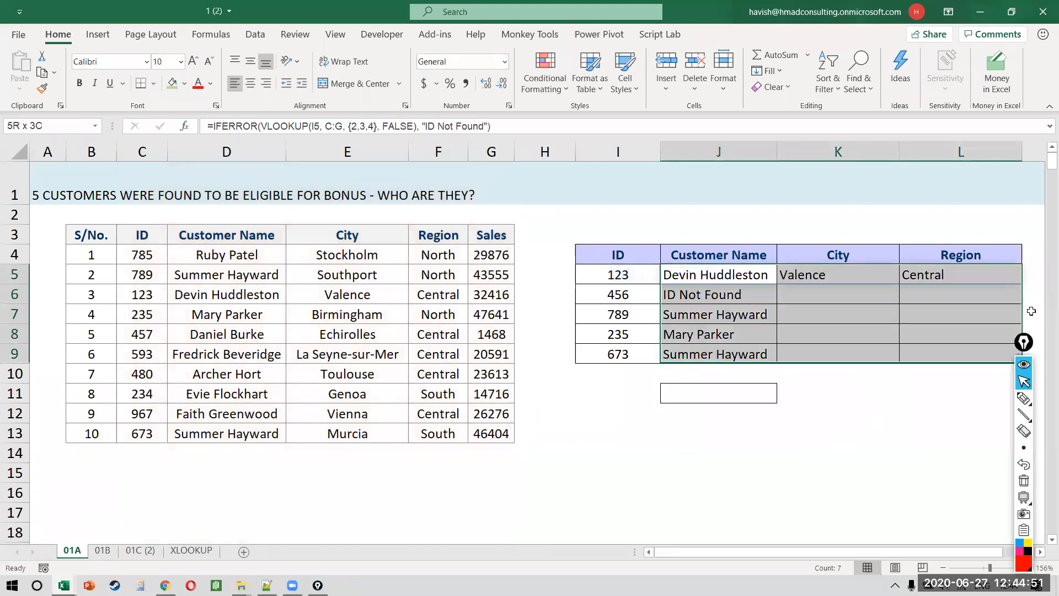
pyautogui.hotkey('ctrl', 'd')
pyautogui.press('Down')
pyautogui.press('Up')
pyautogui.press('F2')
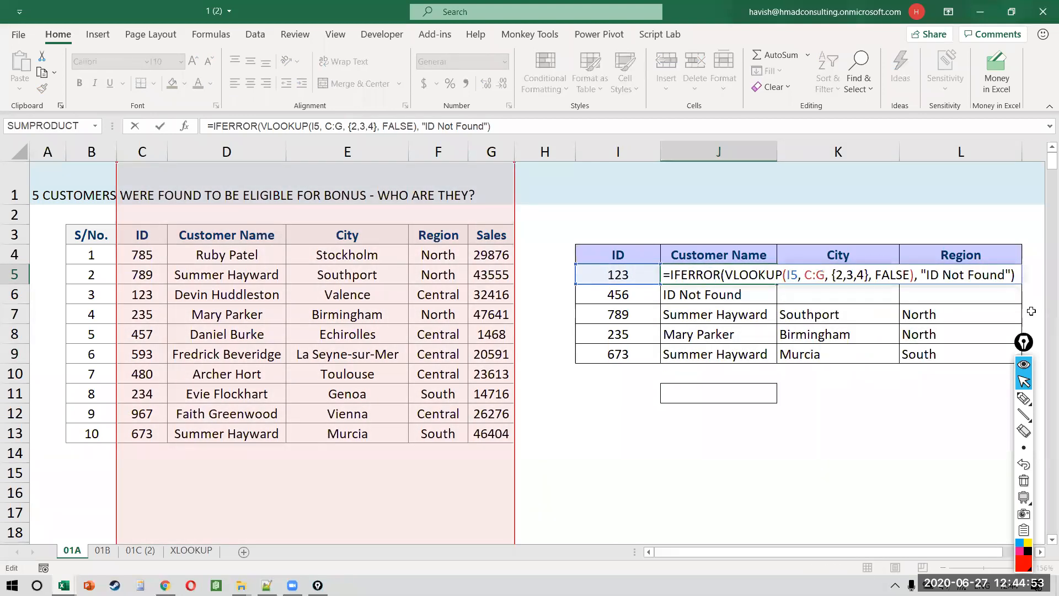
pyautogui.press('Left')
pyautogui.press('Left')
pyautogui.press('Left')
pyautogui.press('Left')
pyautogui.press('Left')
pyautogui.press('Left')
pyautogui.press('Left')
pyautogui.press('Left')
pyautogui.press('Left')
pyautogui.press('Left')
pyautogui.press('Left')
pyautogui.press('Left')
pyautogui.press('Left')
pyautogui.press('Left')
pyautogui.press('Left')
pyautogui.press('Left')
pyautogui.press('Left')
pyautogui.press('Left')
pyautogui.press('Left')
pyautogui.press('Left')
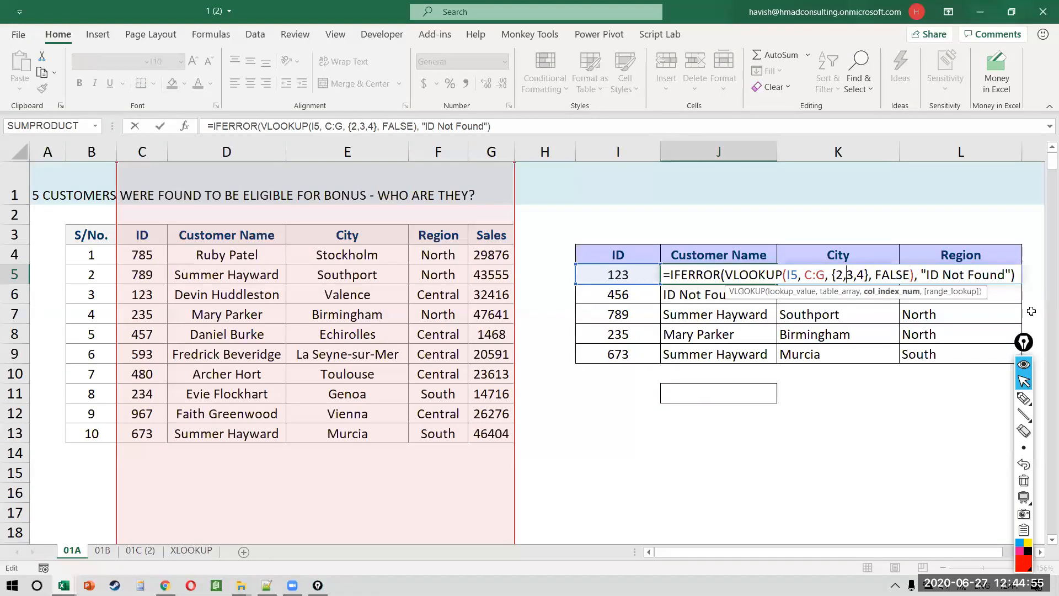
pyautogui.hotkey('shift', 'Right')
pyautogui.hotkey('shift', 'Right')
pyautogui.hotkey('shift', 'Right')
pyautogui.hotkey('shift', 'Right')
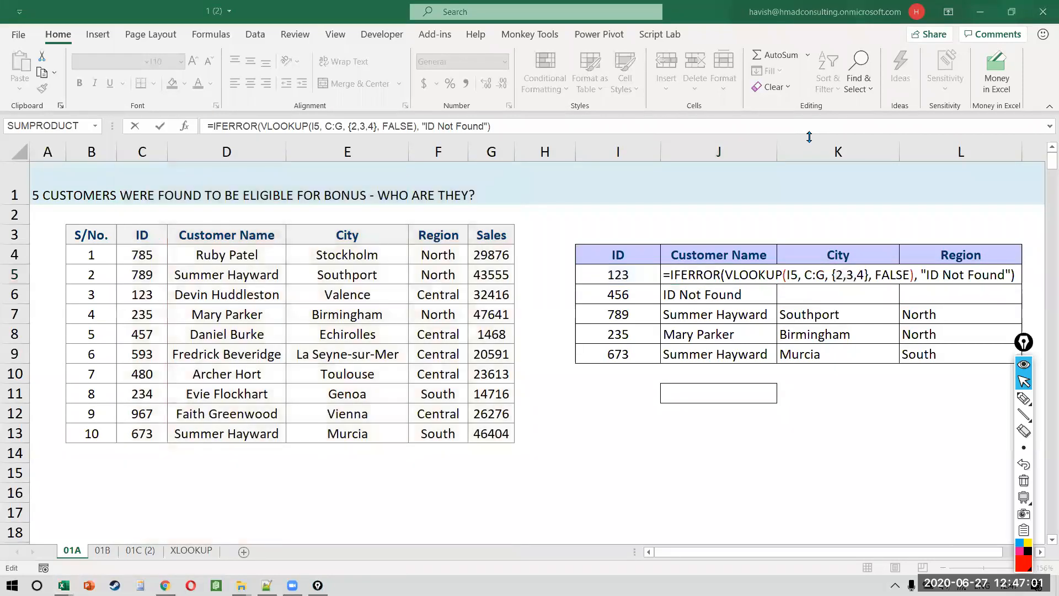
# Step: Close the customer lookup workbook without saving and switch to the XLOOKUP help page
pyautogui.click(558, 336)
pyautogui.hotkey('alt', 'F4')
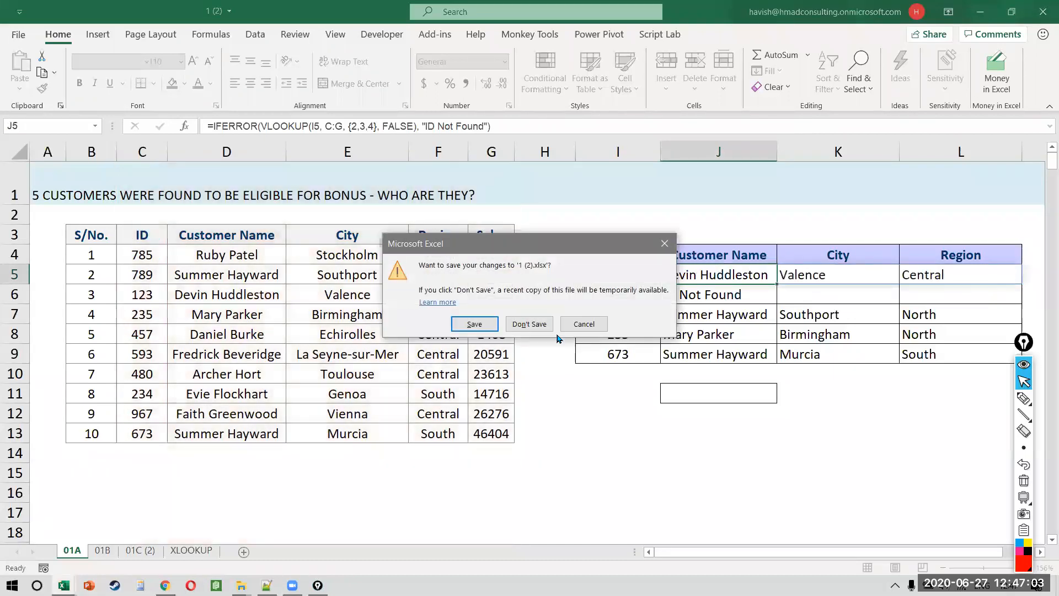
pyautogui.press('n')
pyautogui.hotkey('alt', 'Tab')
pyautogui.hotkey('alt', 'Tab')
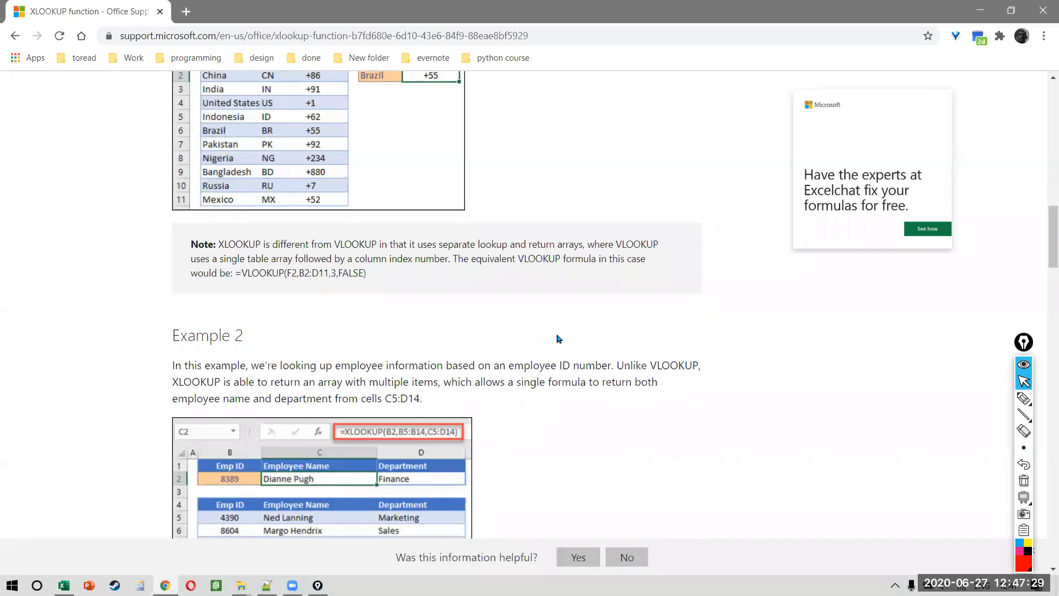
# Step: Switch from Chrome back to the Excel NOTES workbook
pyautogui.hotkey('alt', 'Tab')
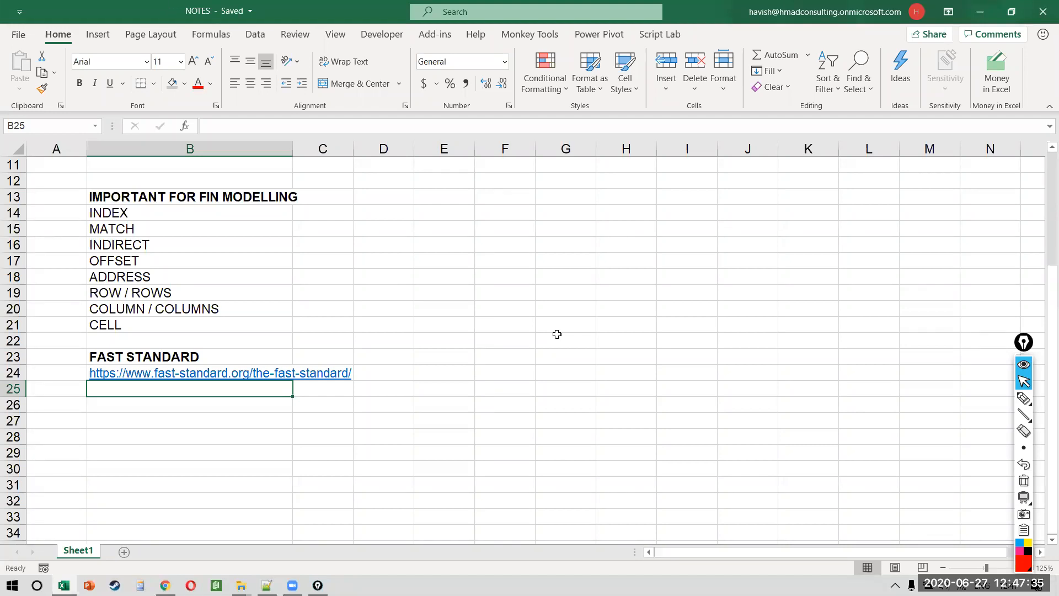
# Step: Open workbook 1 (3) from the LOOKUPS folder in File Explorer
pyautogui.hotkey('alt', 'Tab')
pyautogui.hotkey('alt', 'Tab')
pyautogui.hotkey('alt', 'Tab')
pyautogui.hotkey('alt', 'Tab')
pyautogui.press('Down')
pyautogui.hotkey('alt', 'Tab')
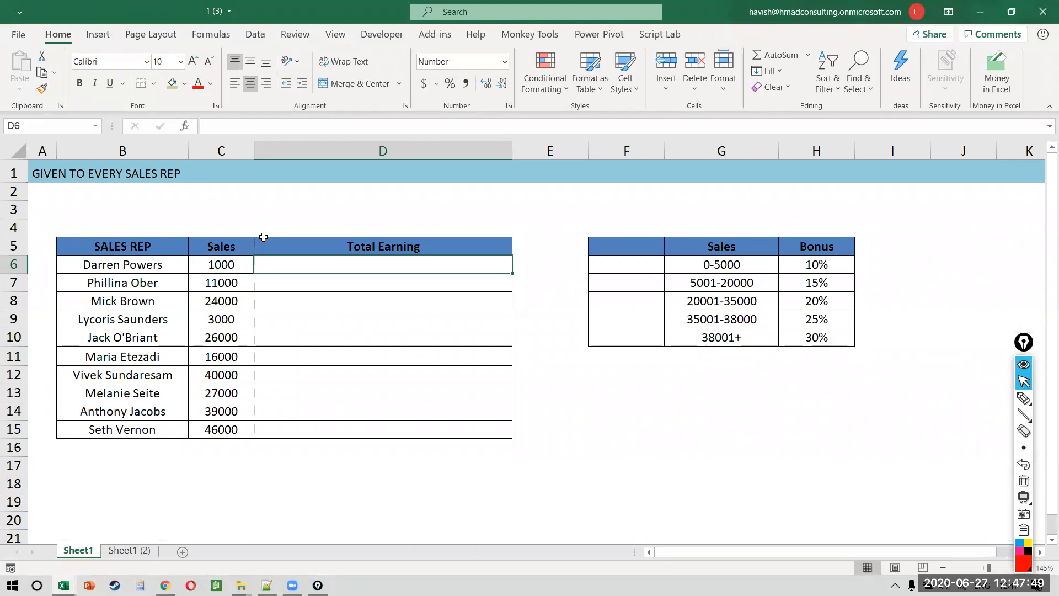
pyautogui.moveTo(149, 268); pyautogui.dragTo(235, 433)
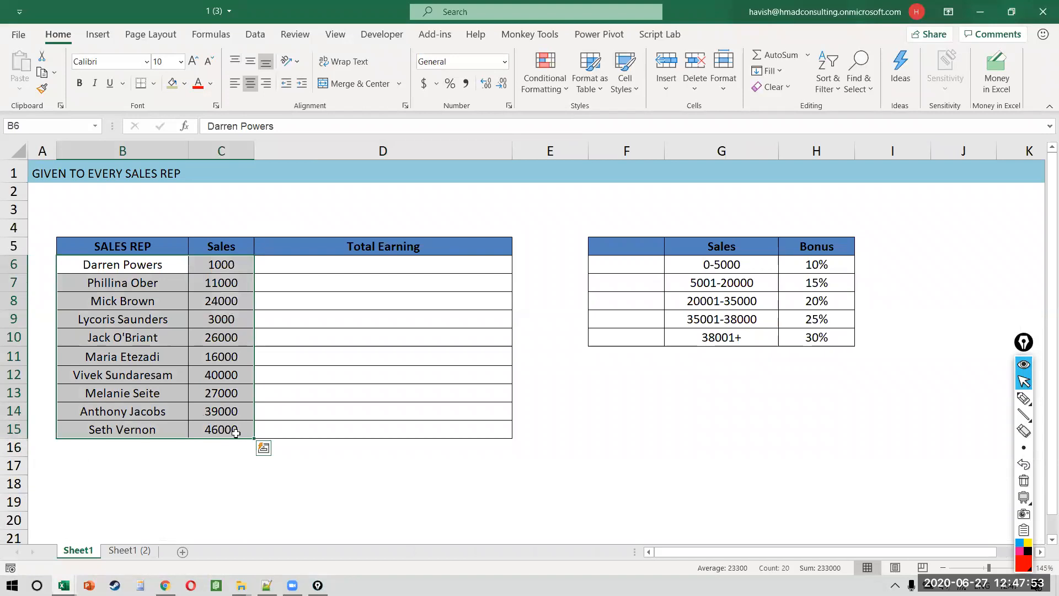
pyautogui.click(438, 267)
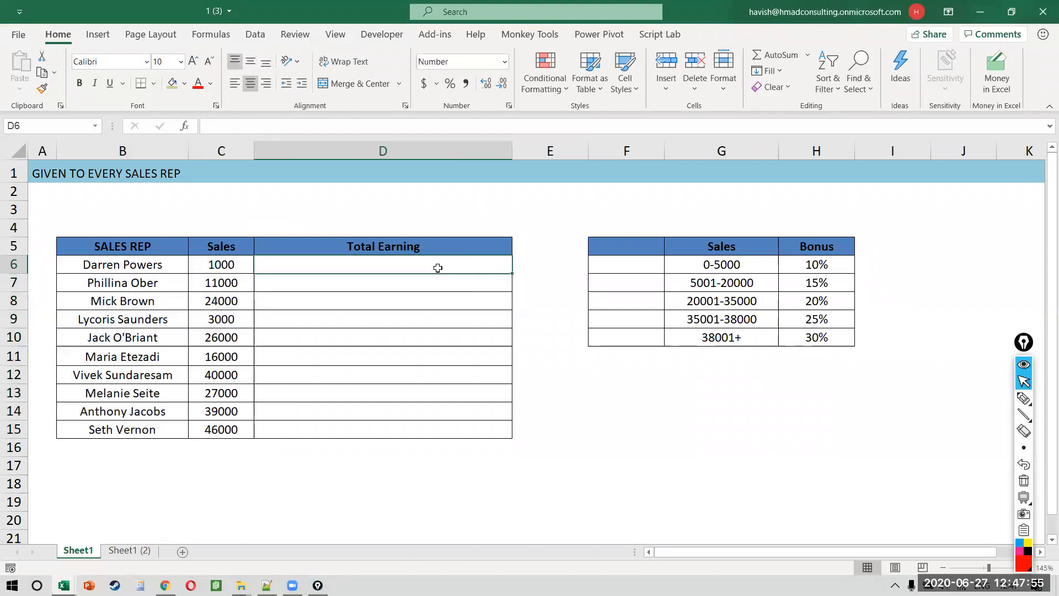
pyautogui.click(226, 266)
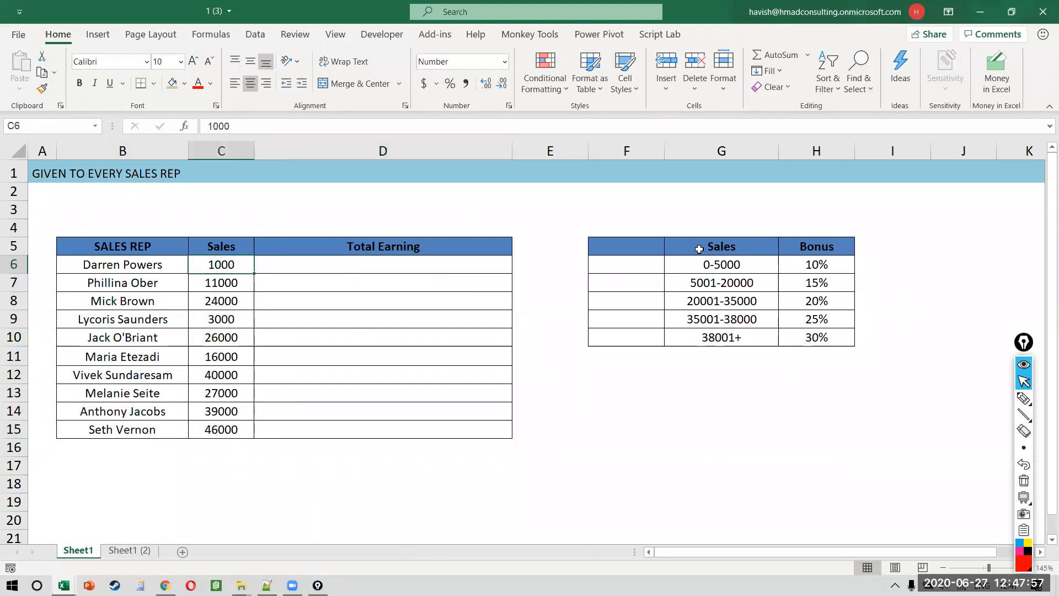
pyautogui.moveTo(711, 266); pyautogui.dragTo(713, 334)
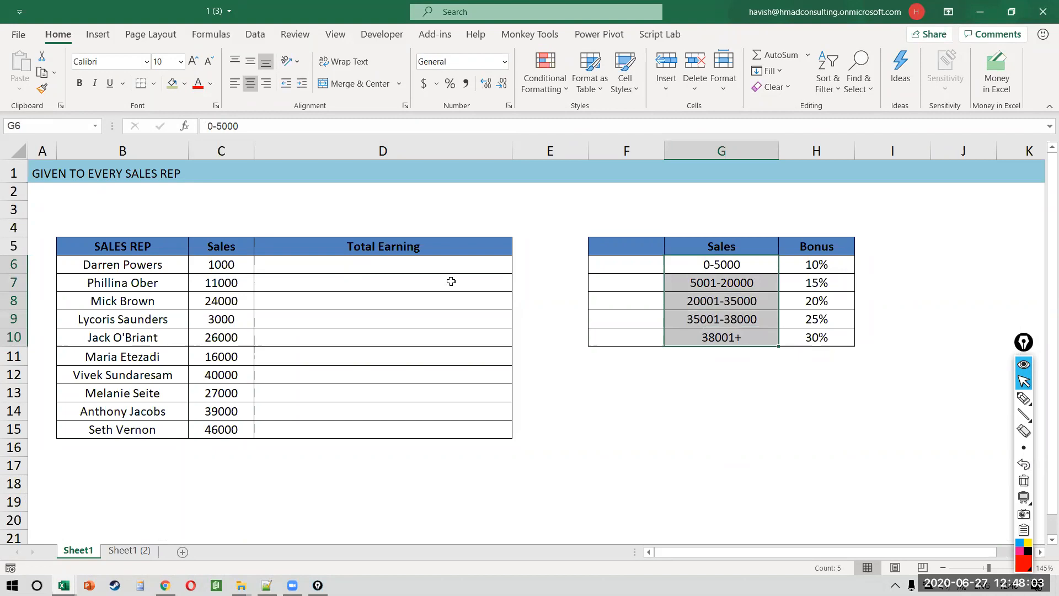
pyautogui.moveTo(449, 267); pyautogui.dragTo(449, 417)
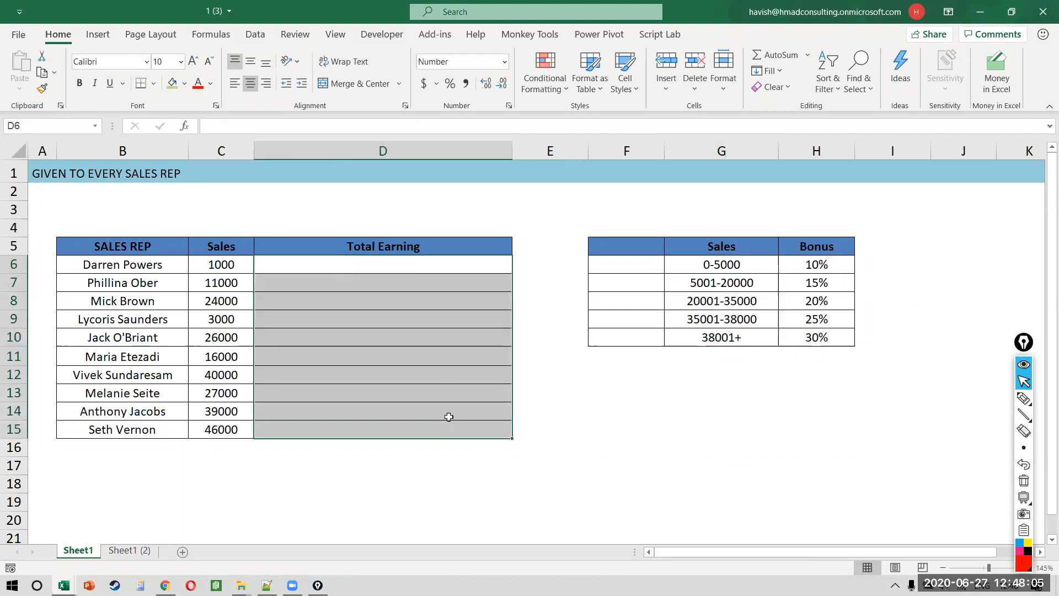
pyautogui.click(429, 269)
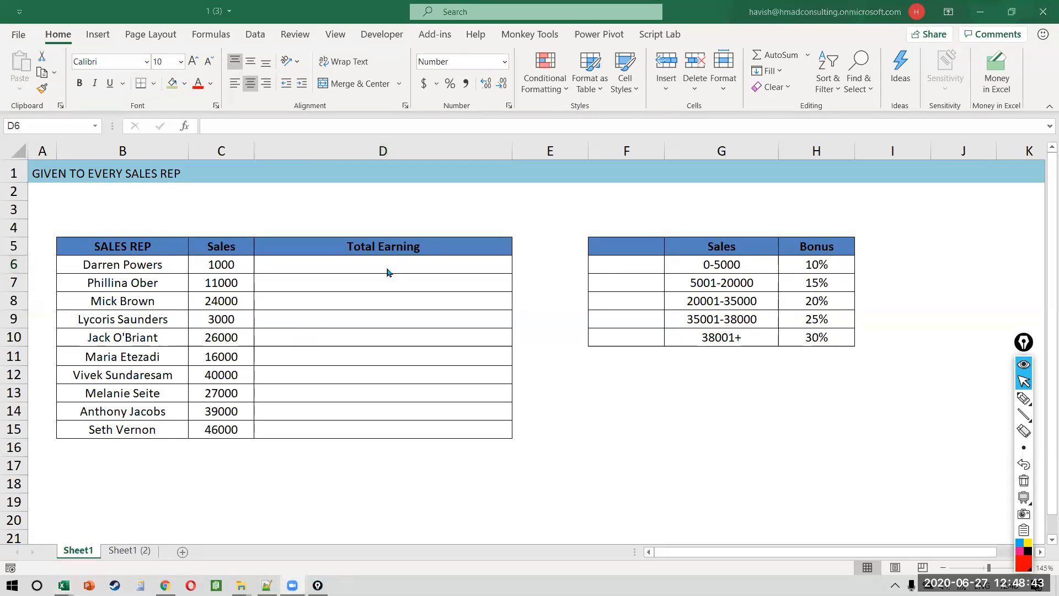
# Step: Cancel the half-typed VLOOKUP in D6 and label F5 'Min'
pyautogui.write('=VLOOKUP(')
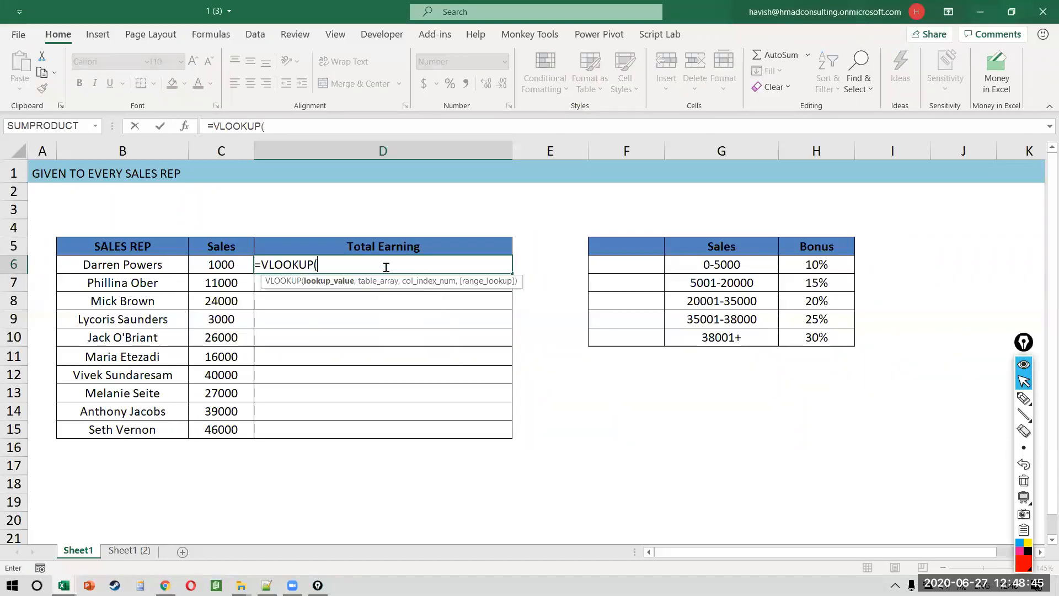
pyautogui.press('Left')
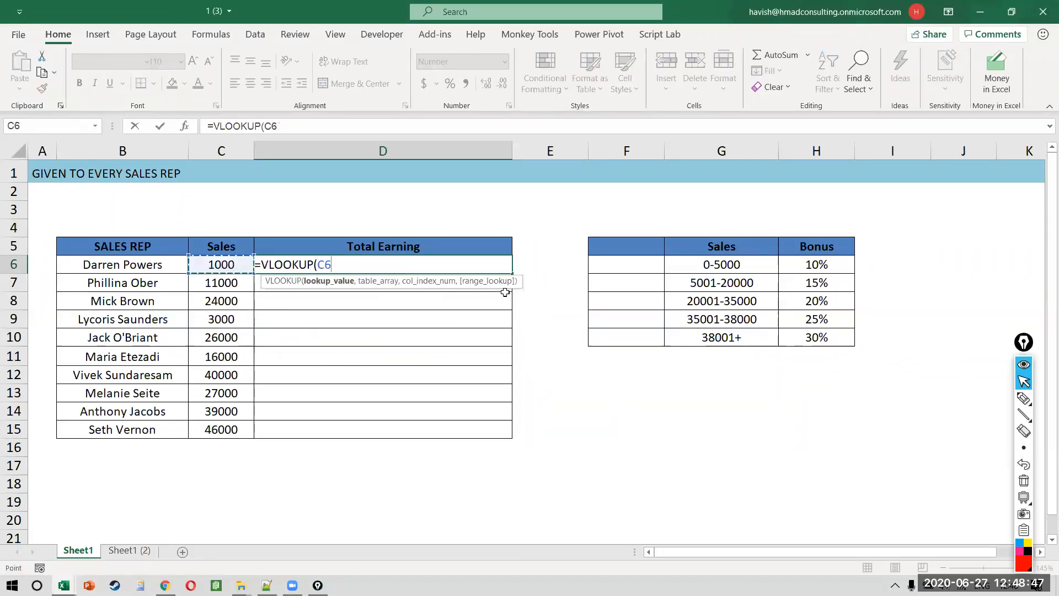
pyautogui.write(',')
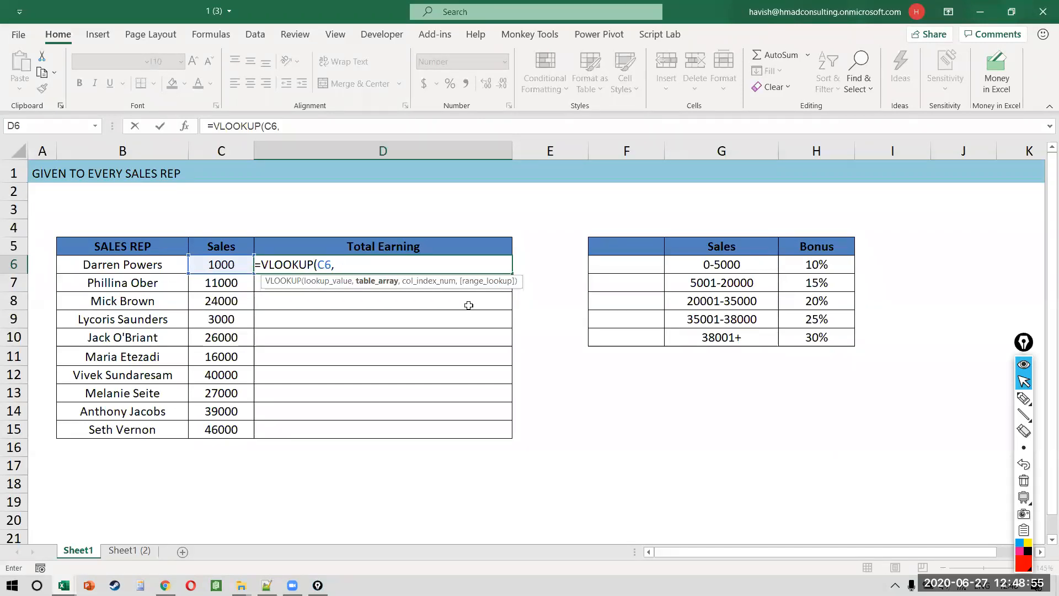
pyautogui.press('Escape')
pyautogui.click(653, 247)
pyautogui.write('Min')
pyautogui.press('Return')
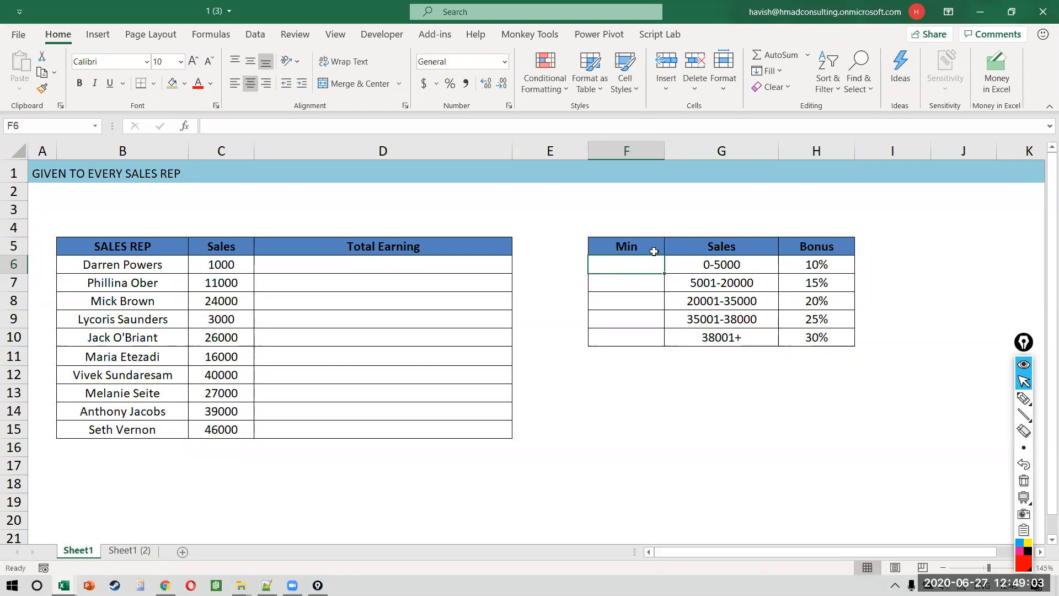
# Step: Enter lower bounds 0, 5001 and 20001 in F6:F8, letting Flash Fill add 35001 and 38001
pyautogui.write('1000')
pyautogui.press('Return')
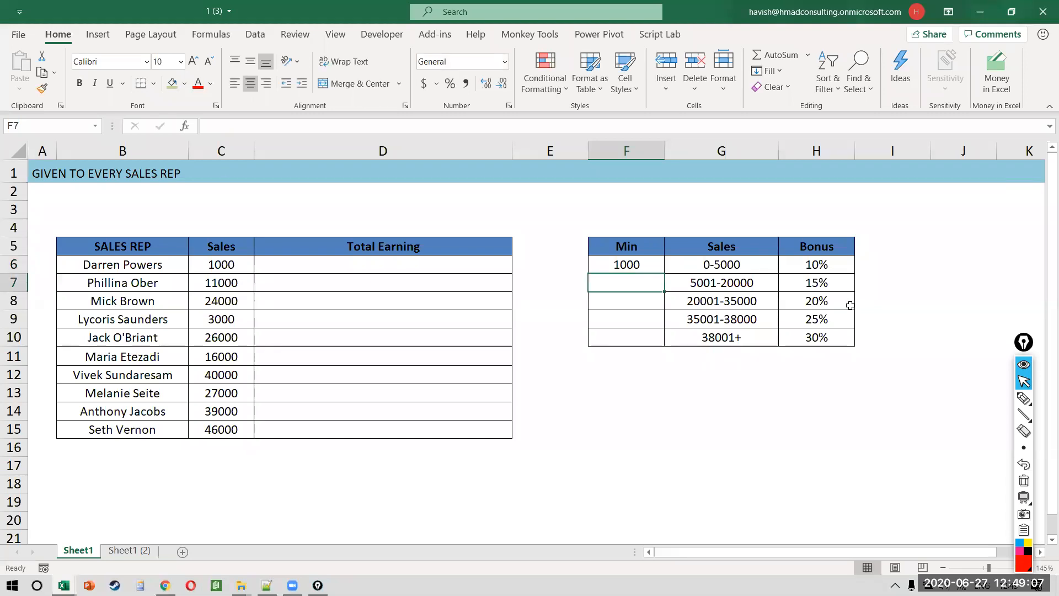
pyautogui.write('500')
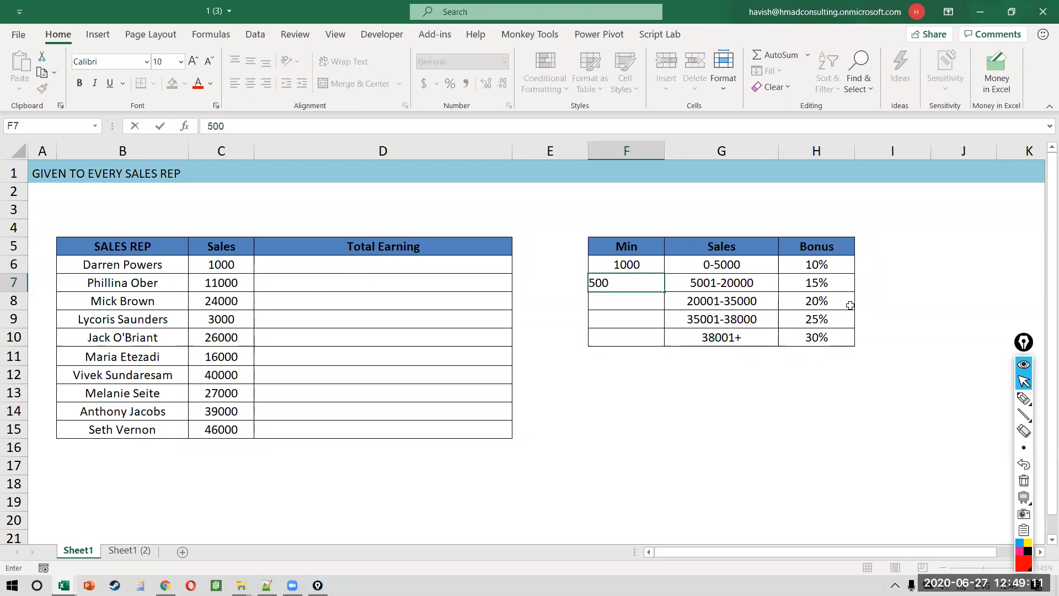
pyautogui.write('1')
pyautogui.press('Return')
pyautogui.press('Up')
pyautogui.press('Up')
pyautogui.press('F2')
pyautogui.press('BackSpace')
pyautogui.press('BackSpace')
pyautogui.press('BackSpace')
pyautogui.press('BackSpace')
pyautogui.write('0')
pyautogui.press('Return')
pyautogui.press('Down')
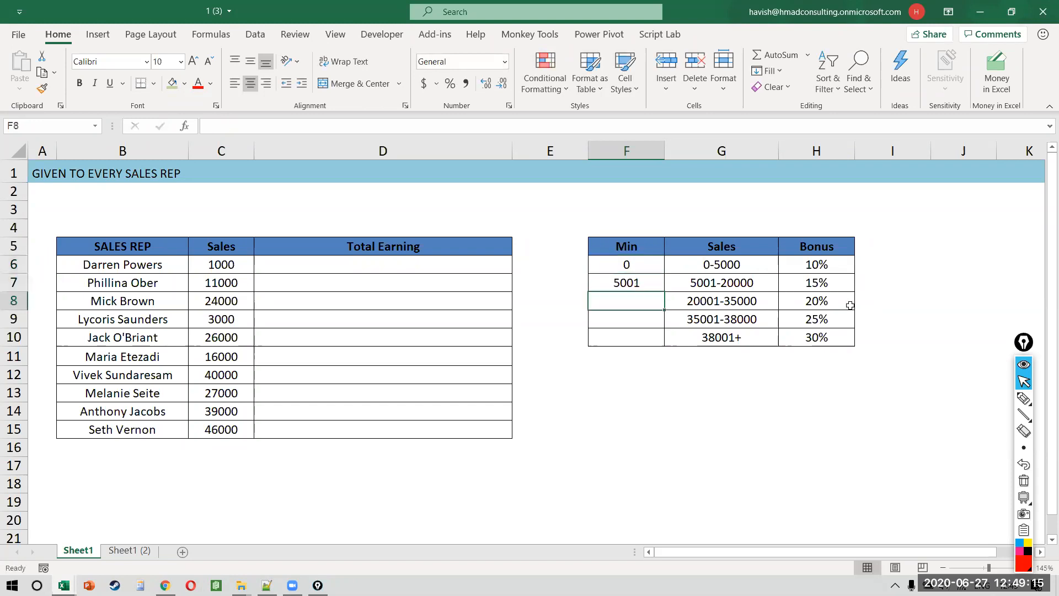
pyautogui.write('20001')
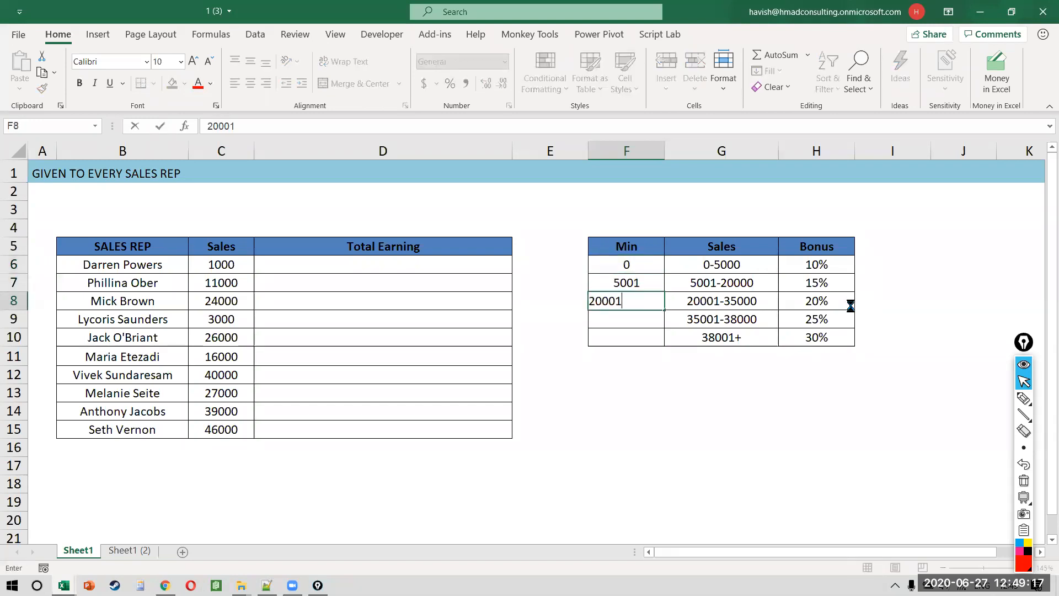
pyautogui.press('Return')
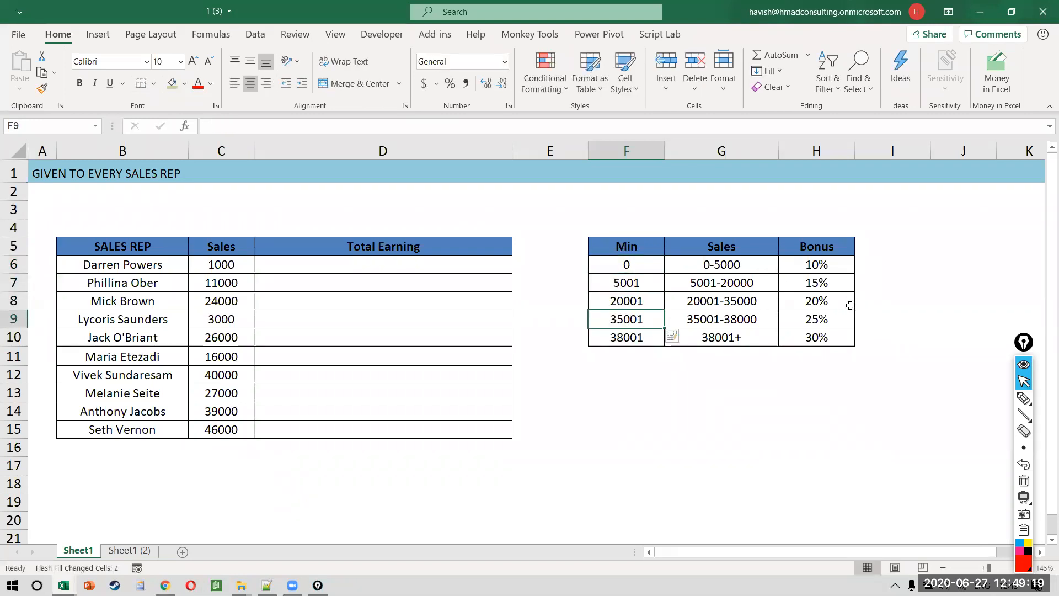
pyautogui.press('Down')
pyautogui.press('Up')
pyautogui.press('Up')
pyautogui.press('Up')
pyautogui.press('Up')
pyautogui.hotkey('ctrl', 'shift', 'Down')
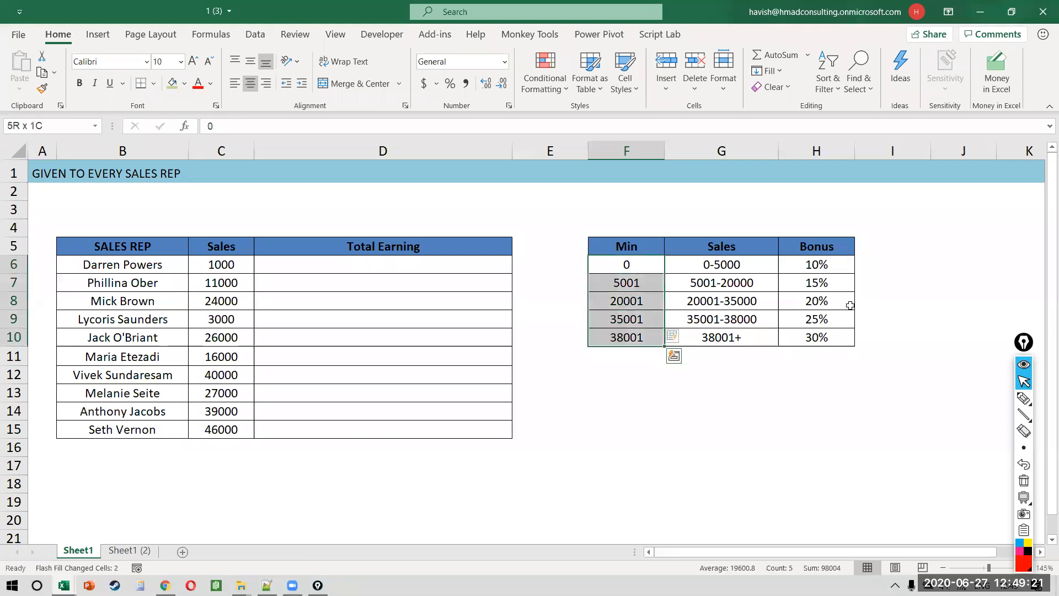
pyautogui.press('Left')
pyautogui.press('Left')
# Step: Enter =VLOOKUP(C6,$F$5:$H$10,3,FALSE) in the first Total Earning cell D6
pyautogui.write('=vl')
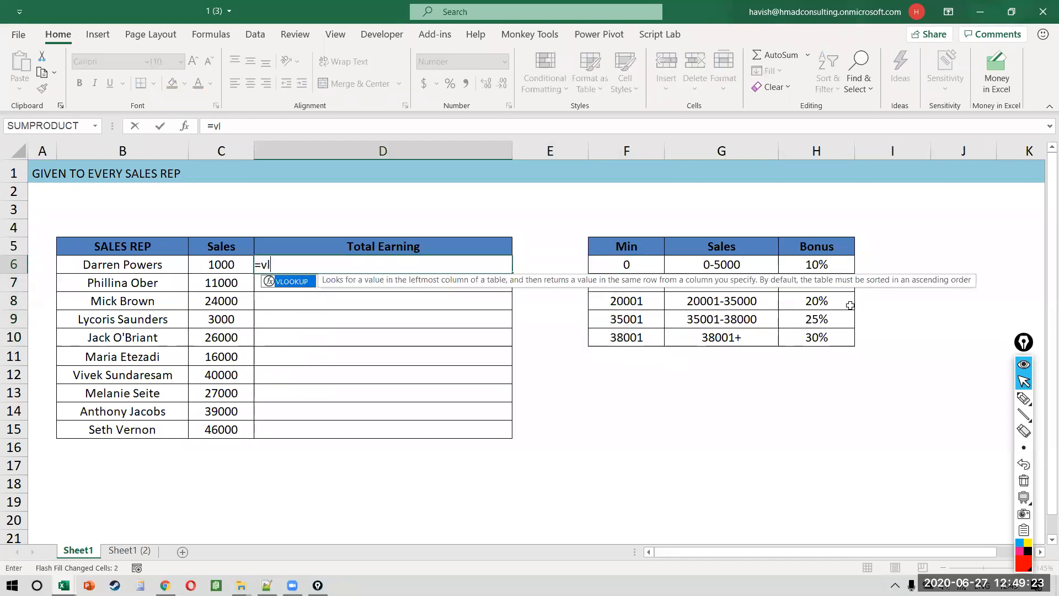
pyautogui.press('Tab')
pyautogui.press('Left')
pyautogui.write(',')
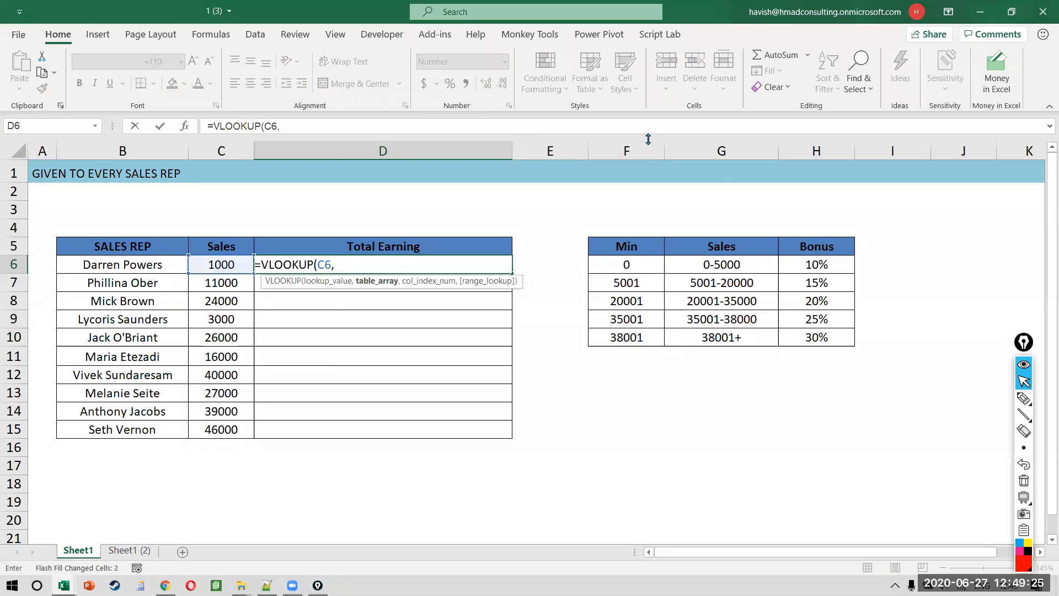
pyautogui.moveTo(637, 250); pyautogui.dragTo(785, 336)
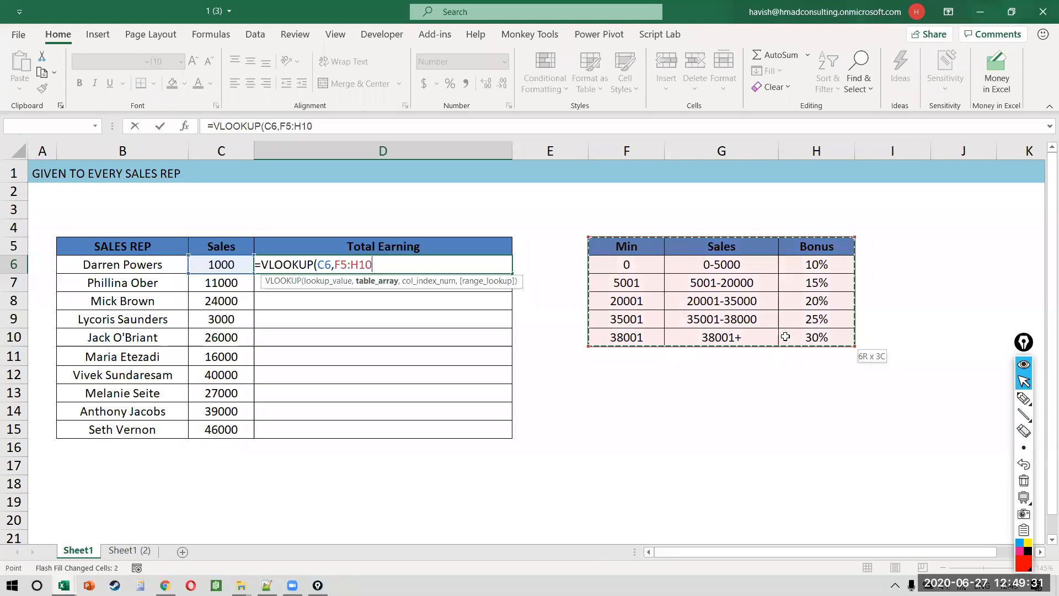
pyautogui.press('F4')
pyautogui.write(',3,')
pyautogui.press('Down')
pyautogui.press('Tab')
pyautogui.write(')')
pyautogui.hotkey('ctrl', 'Return')
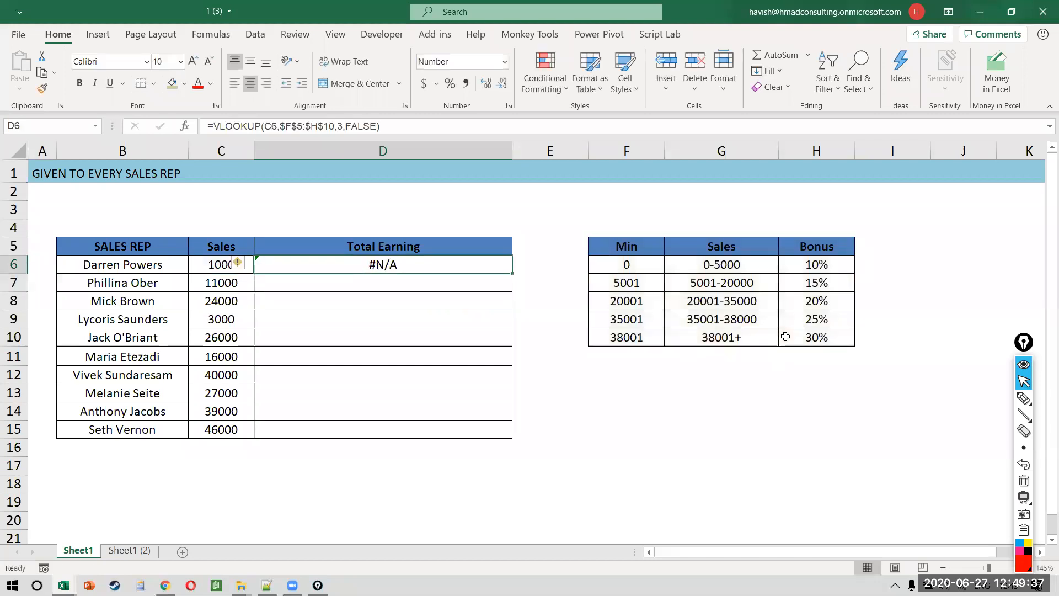
# Step: Compare the rep's sales with the Min bounds to see why D6 returns #N/A
pyautogui.click(212, 266)
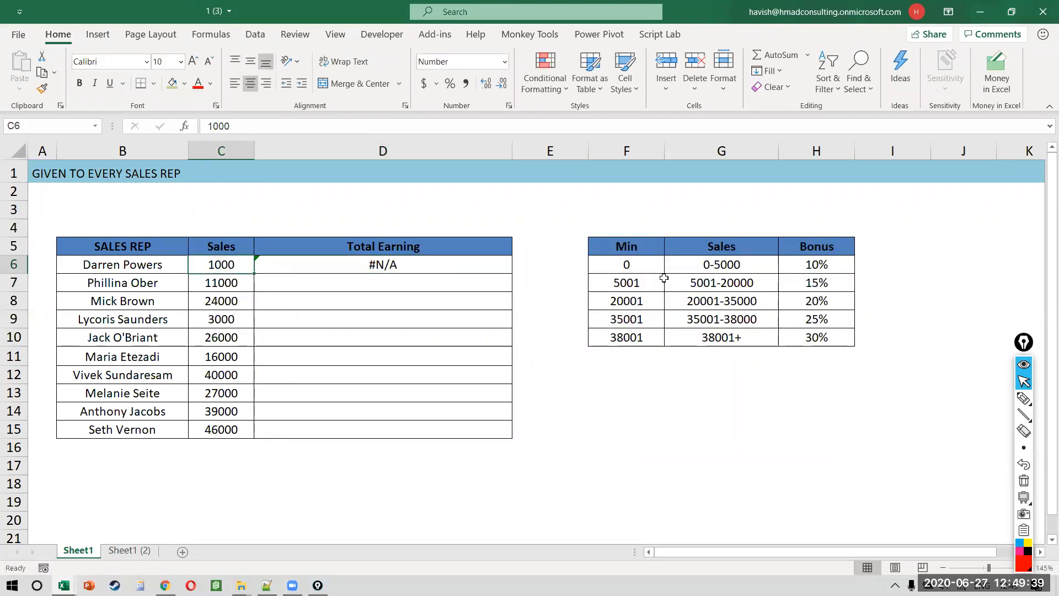
pyautogui.moveTo(640, 265); pyautogui.dragTo(649, 338)
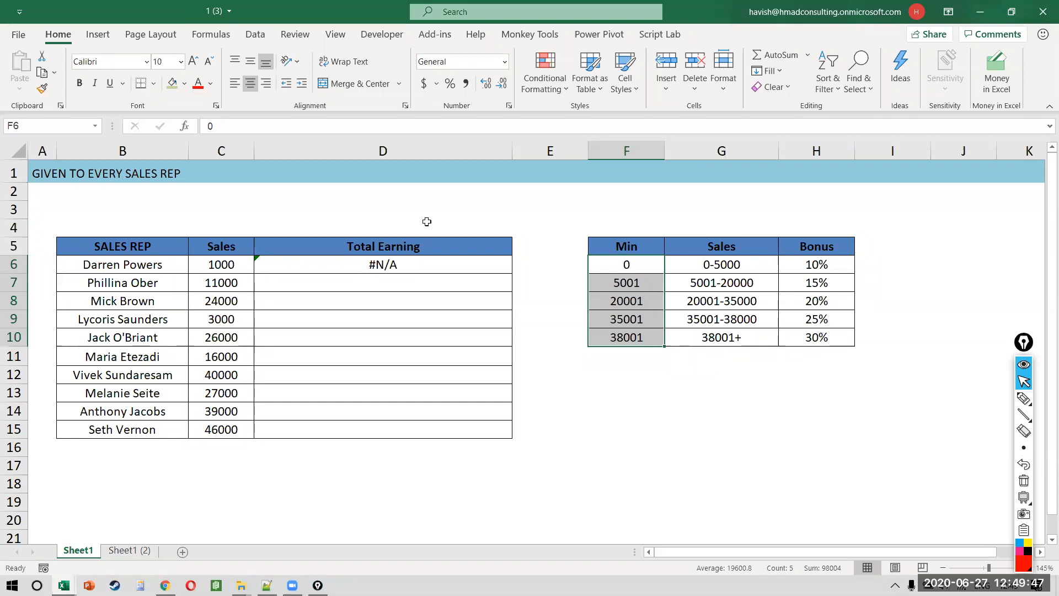
pyautogui.click(444, 269)
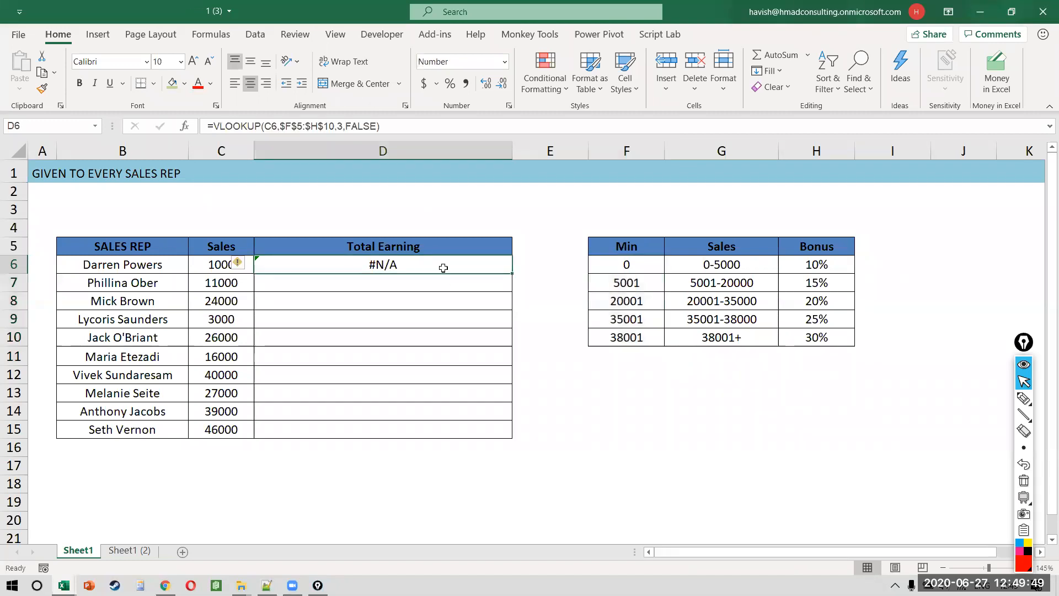
pyautogui.doubleClick(444, 269)
# Step: Change the match argument to TRUE and fill the formula down D6:D15
pyautogui.doubleClick(459, 266)
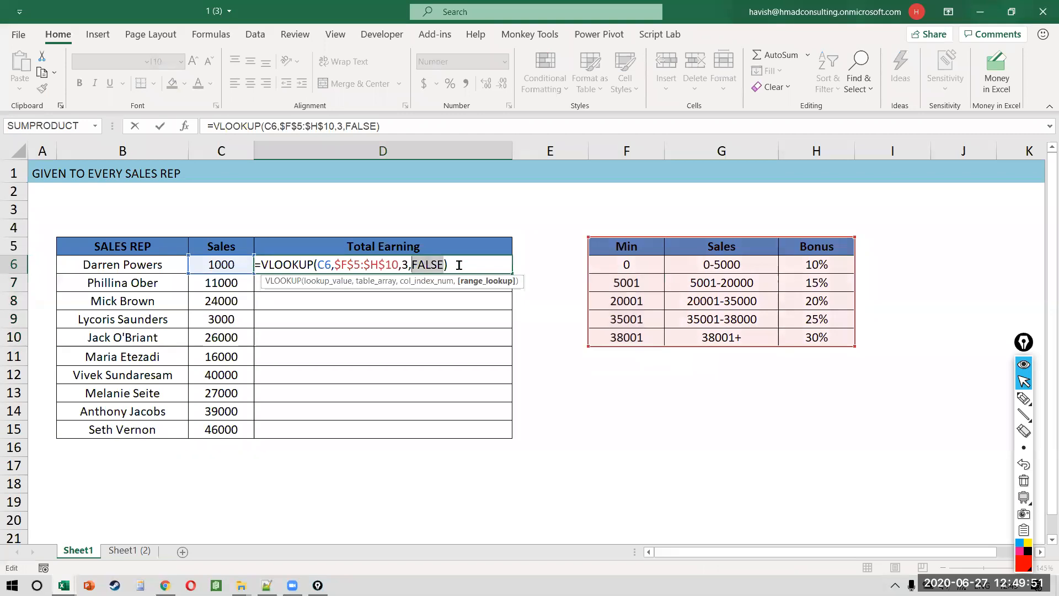
pyautogui.write('true')
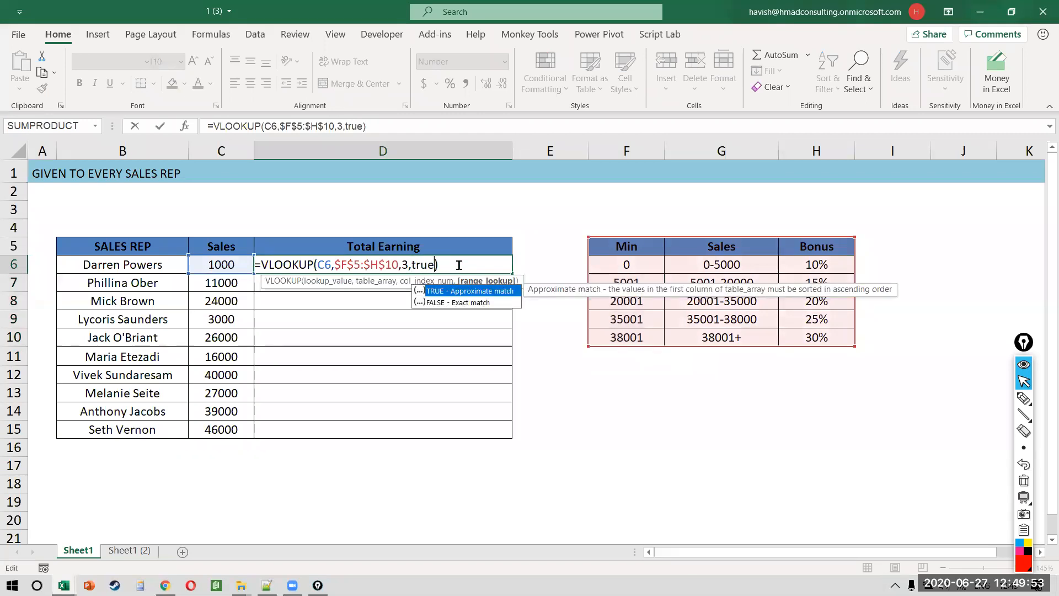
pyautogui.press('Return')
pyautogui.press('Up')
pyautogui.hotkey('shift', 'Left')
pyautogui.hotkey('ctrl', 'Down')
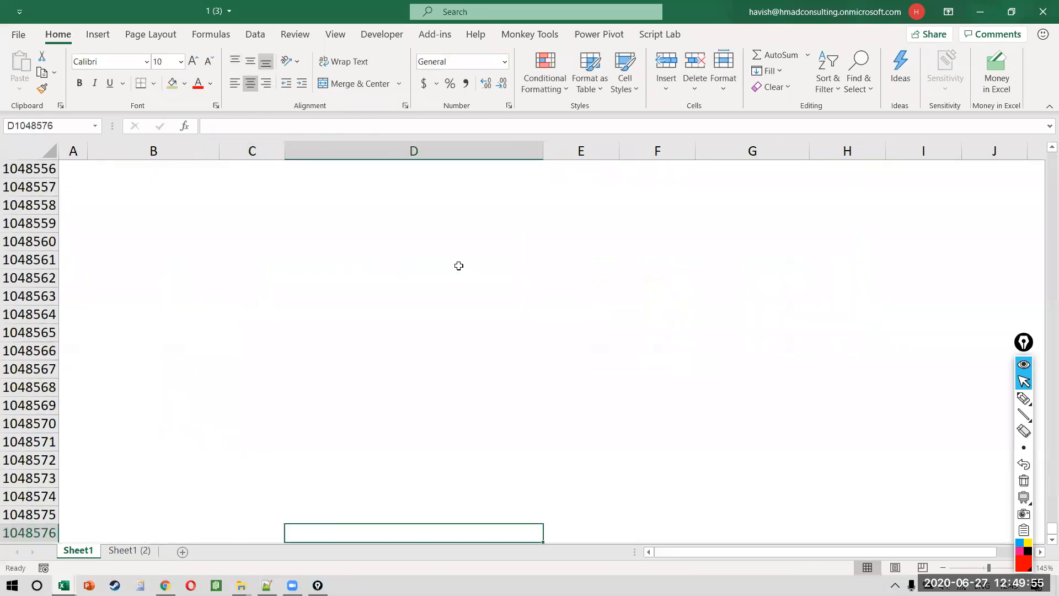
pyautogui.hotkey('ctrl', 'Up')
pyautogui.press('Left')
pyautogui.hotkey('ctrl', 'Down')
pyautogui.press('Right')
pyautogui.hotkey('ctrl', 'shift', 'Up')
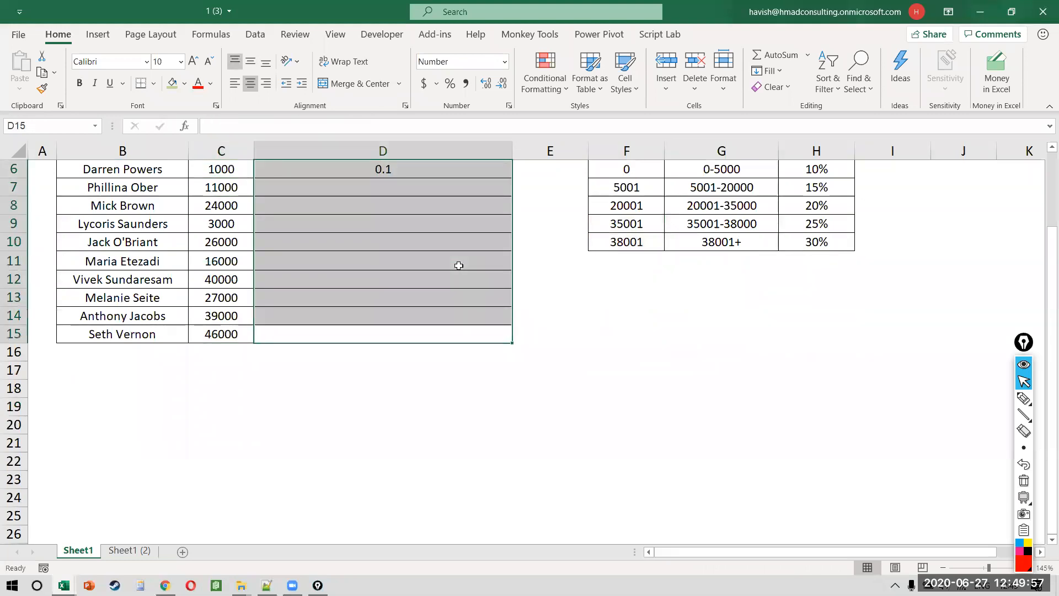
pyautogui.hotkey('ctrl', 'd')
# Step: Format the Total Earning results as percentages and review D6's formula
pyautogui.scroll(2, 459, 266)
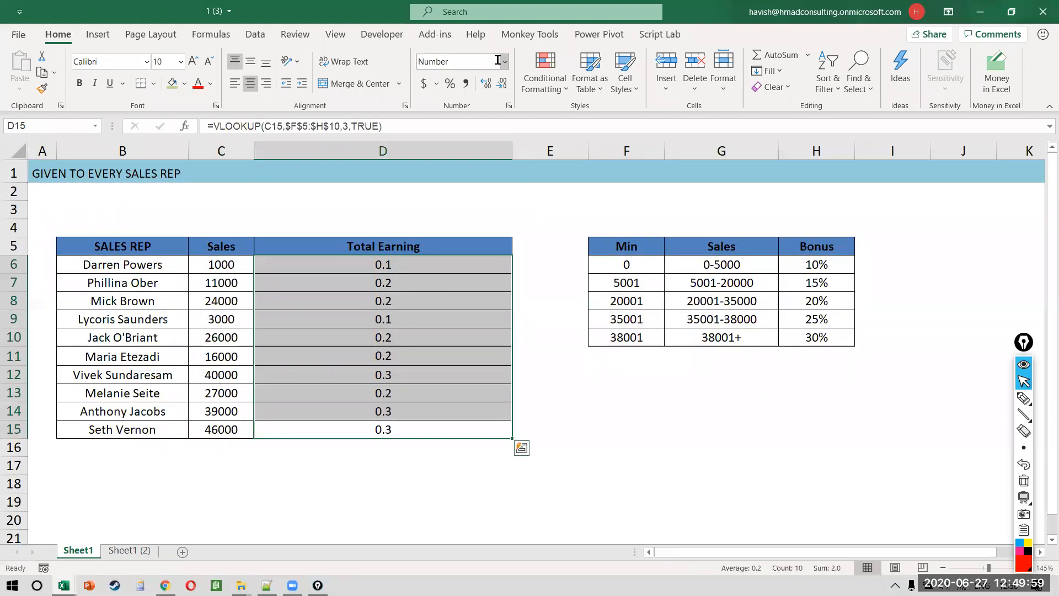
pyautogui.click(450, 83)
pyautogui.click(484, 269)
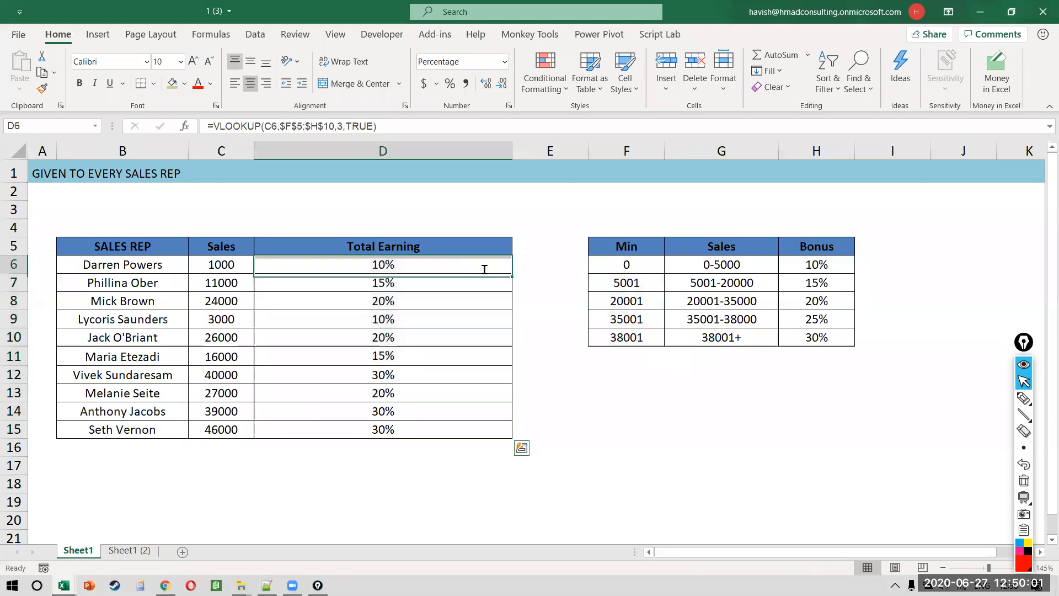
pyautogui.doubleClick(485, 269)
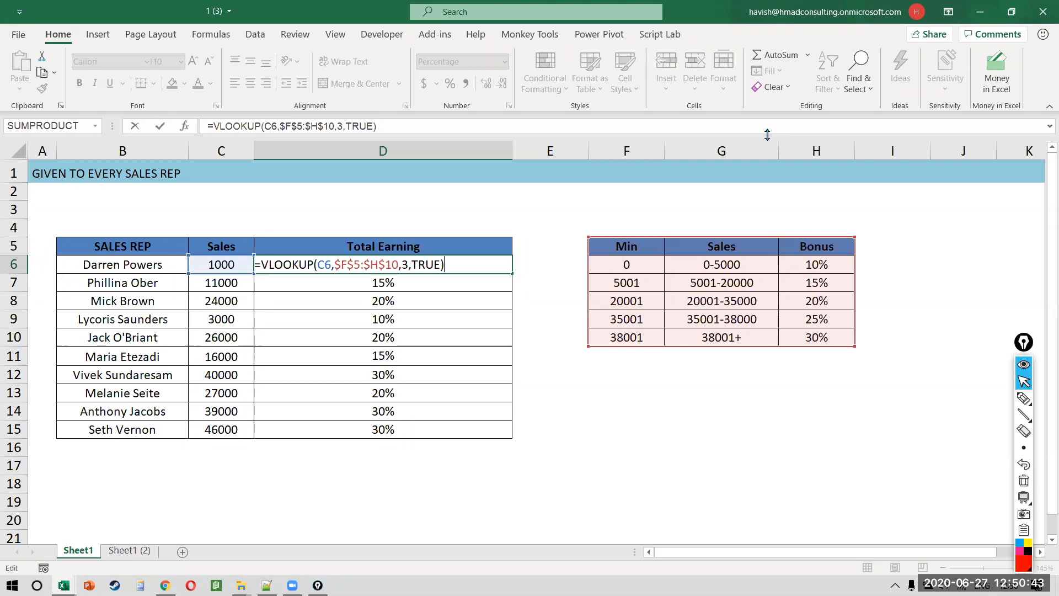
# Step: Put the lookup range, column number and TRUE arguments of D6's VLOOKUP on separate lines
pyautogui.click(384, 72)
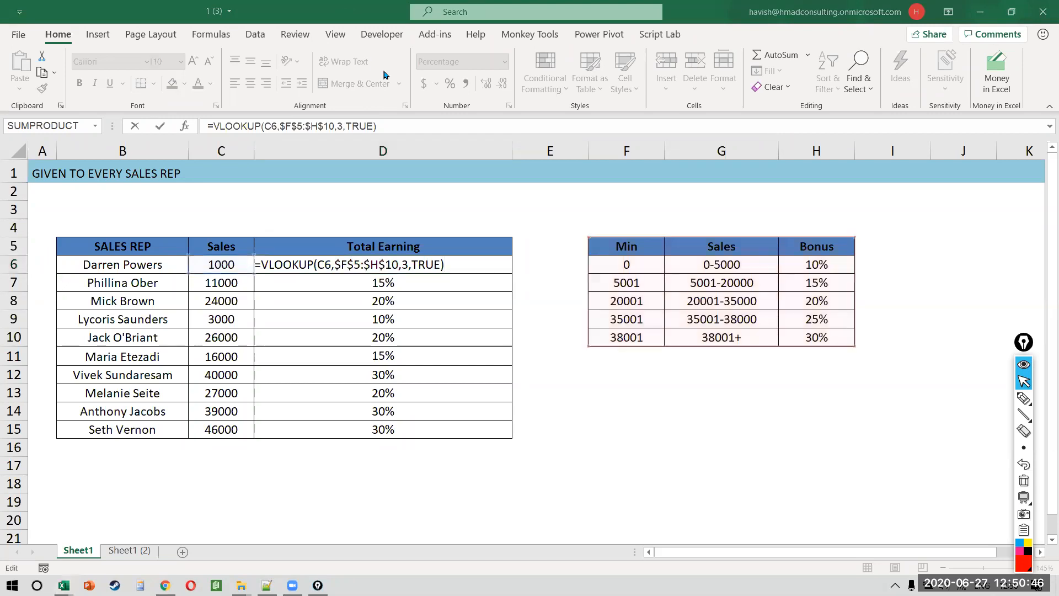
pyautogui.click(385, 256)
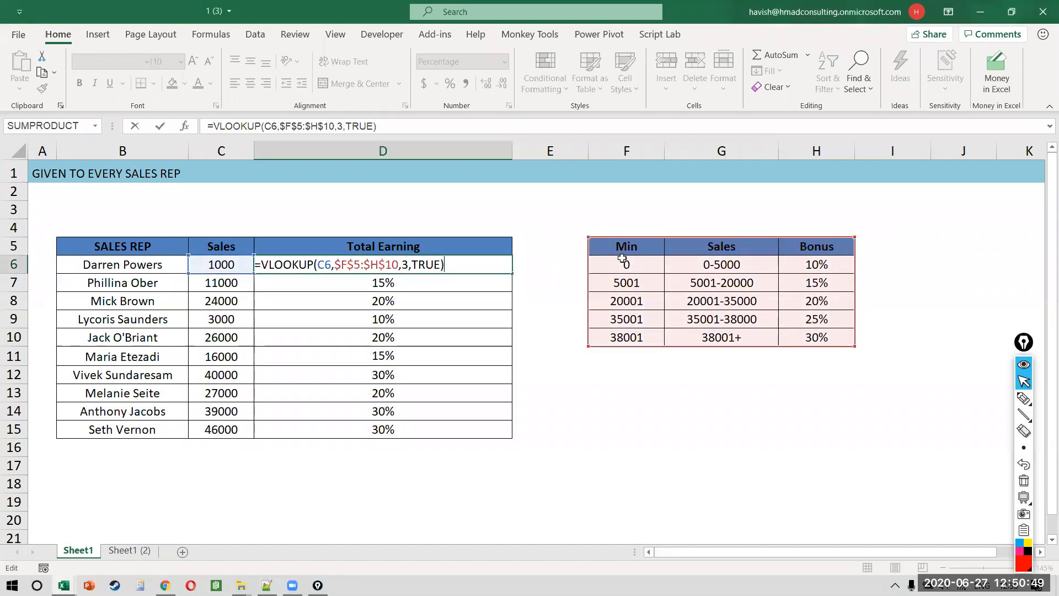
pyautogui.hotkey('ctrl', 'shift', '3')
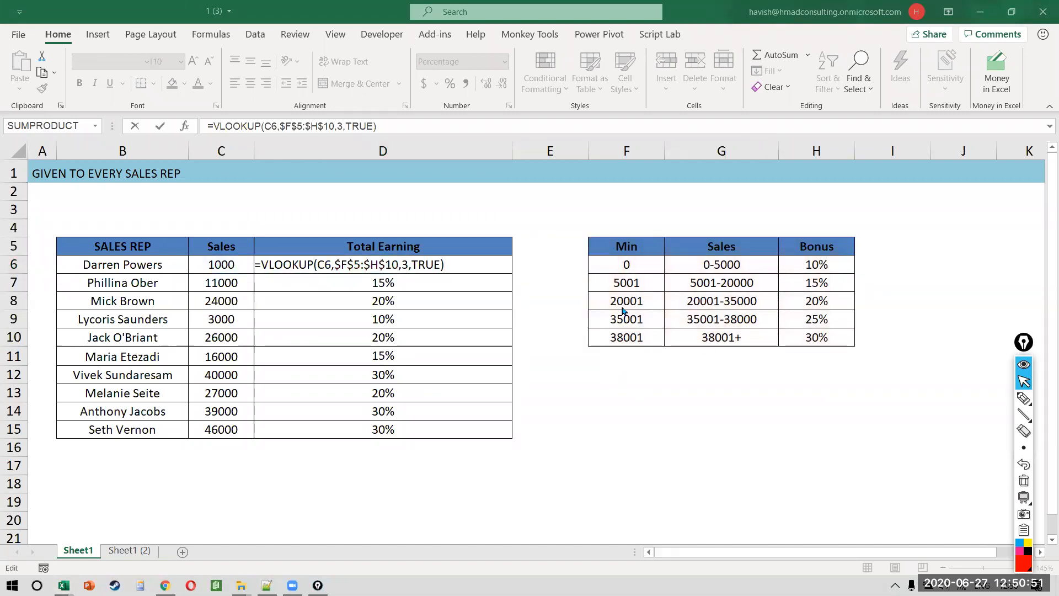
pyautogui.click(353, 258)
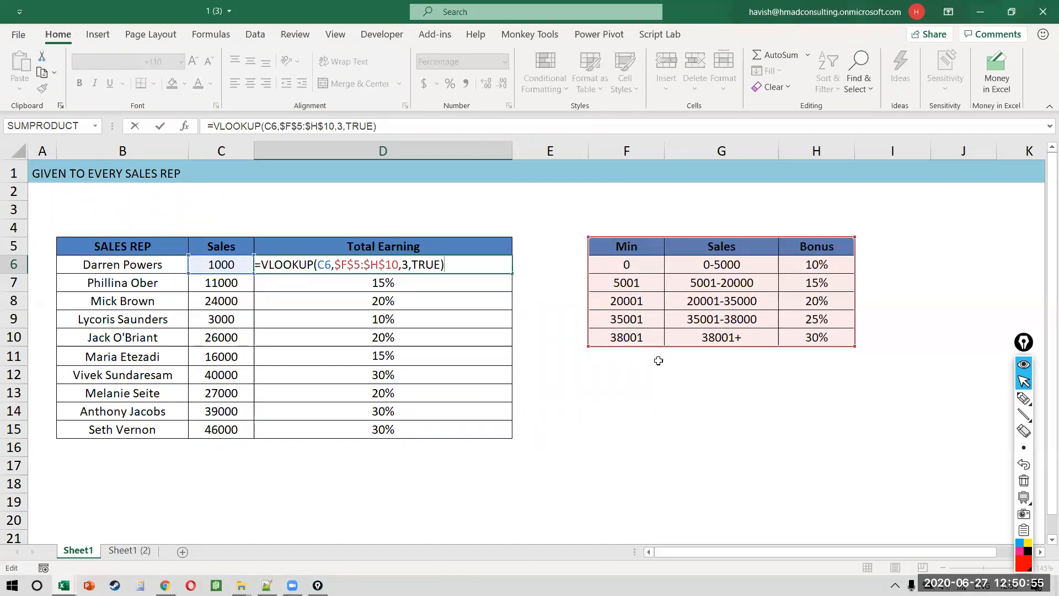
pyautogui.doubleClick(422, 259)
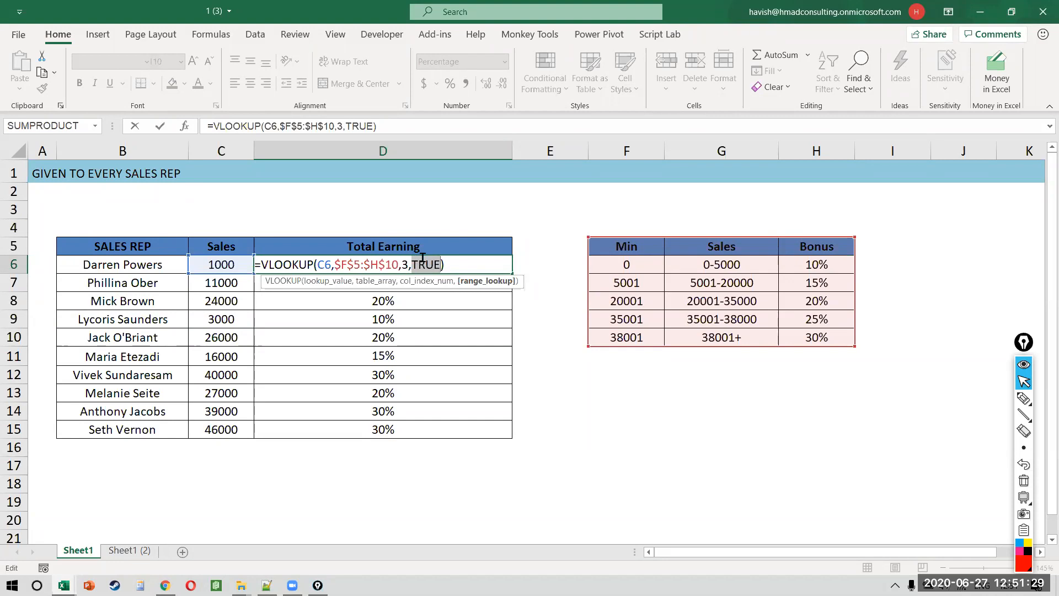
pyautogui.press('Left')
pyautogui.press('Left')
pyautogui.press('Left')
pyautogui.press('Left')
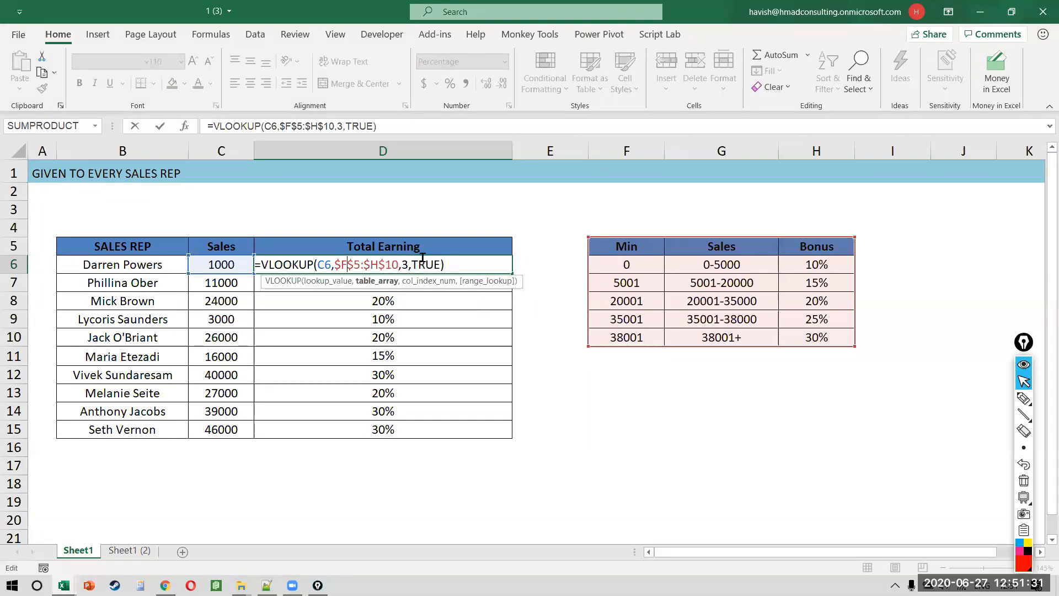
pyautogui.press('Left')
pyautogui.press('Left')
pyautogui.hotkey('alt', 'Return')
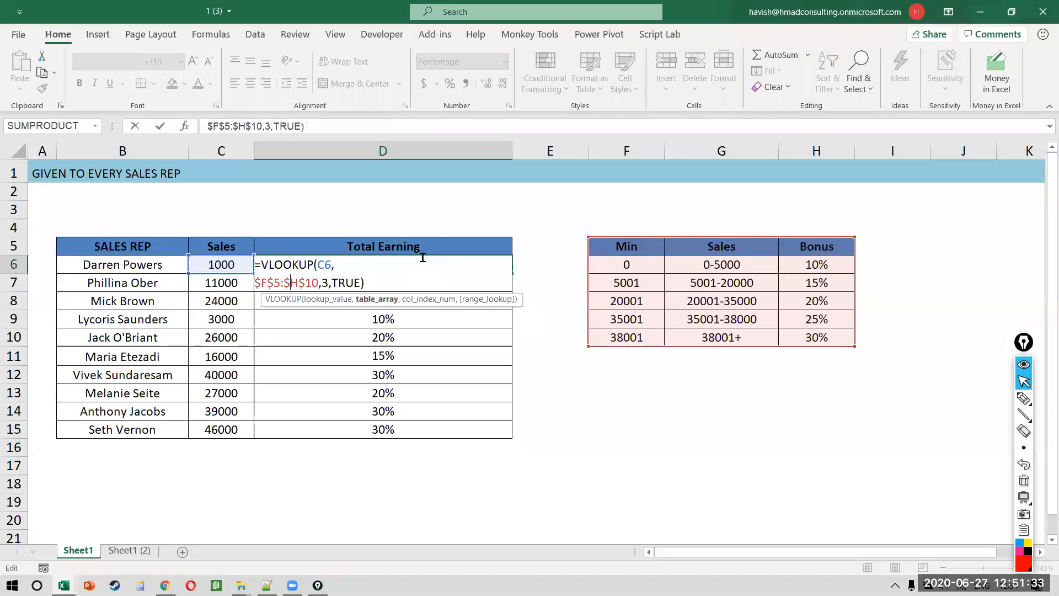
pyautogui.press('Right')
pyautogui.press('Right')
pyautogui.press('Right')
pyautogui.press('Right')
pyautogui.press('Right')
pyautogui.hotkey('alt', 'Return')
pyautogui.press('Right')
pyautogui.press('Right')
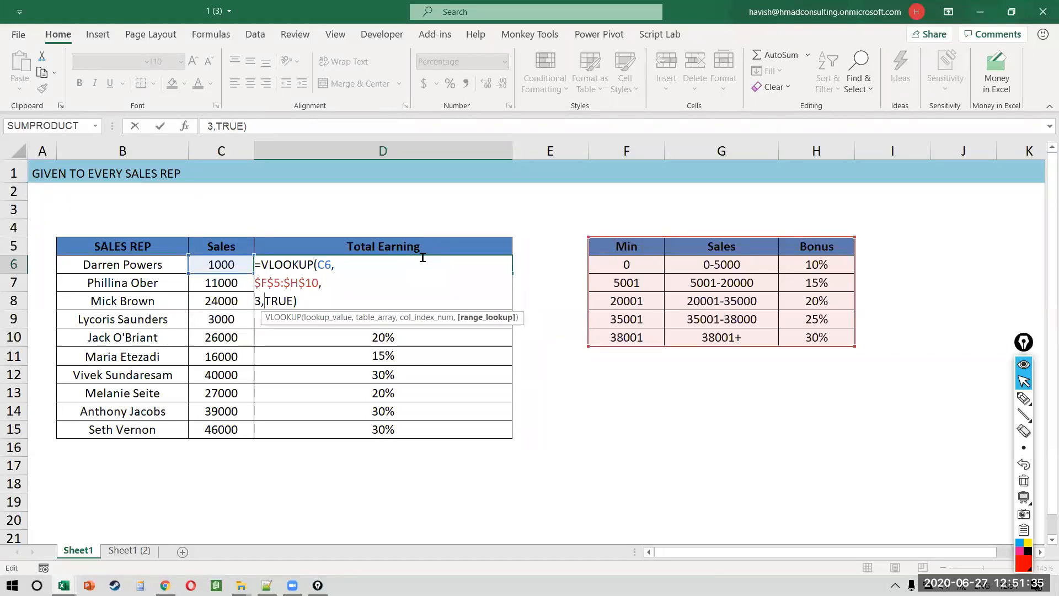
pyautogui.hotkey('alt', 'Return')
pyautogui.press('Return')
# Step: Rename the D5 heading from Total Earning to 'Sales + Bonus'
pyautogui.press('Up')
pyautogui.press('Up')
pyautogui.press('Down')
pyautogui.press('Up')
pyautogui.press('Left')
pyautogui.press('Right')
pyautogui.write('Sales + Bonus')
pyautogui.press('Return')
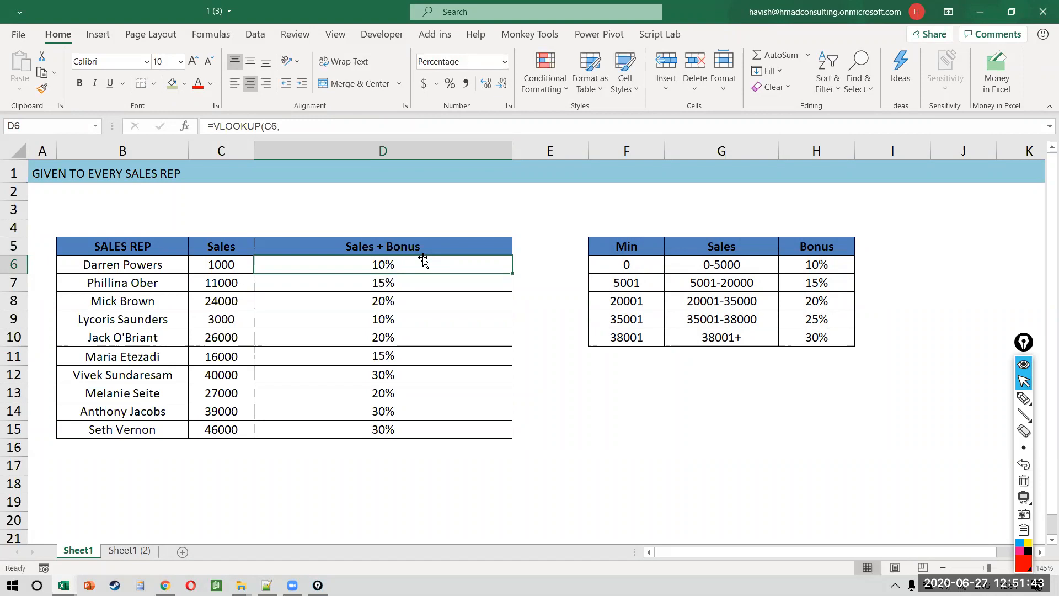
# Step: Inspect the first Min value in F6 of the bonus table without changing it
pyautogui.press('Right')
pyautogui.press('Right')
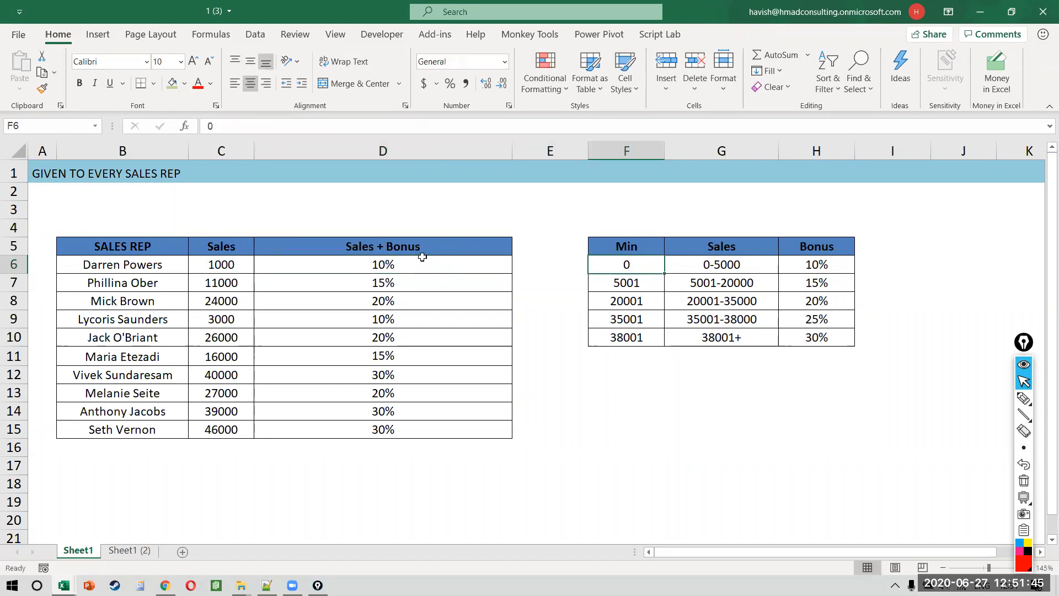
pyautogui.press('F2')
pyautogui.press('Escape')
pyautogui.press('Up')
pyautogui.press('Down')
pyautogui.scroll(-6, 422, 257)
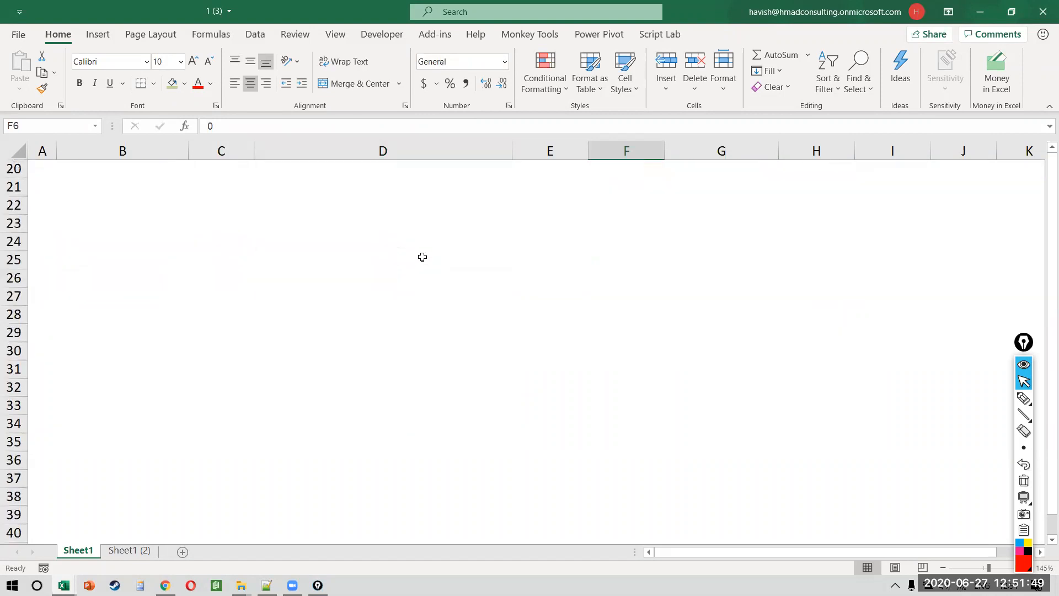
# Step: Enter 40 in C23 labelled 'pass', and 'distinction' in D24, fixing its spelling
pyautogui.click(242, 223)
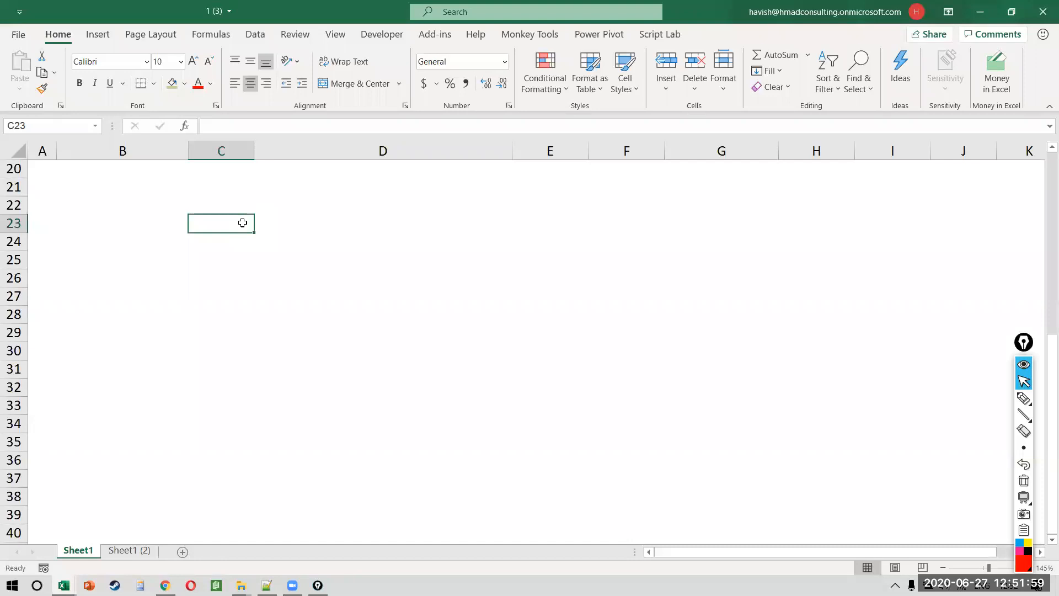
pyautogui.write('40')
pyautogui.press('Return')
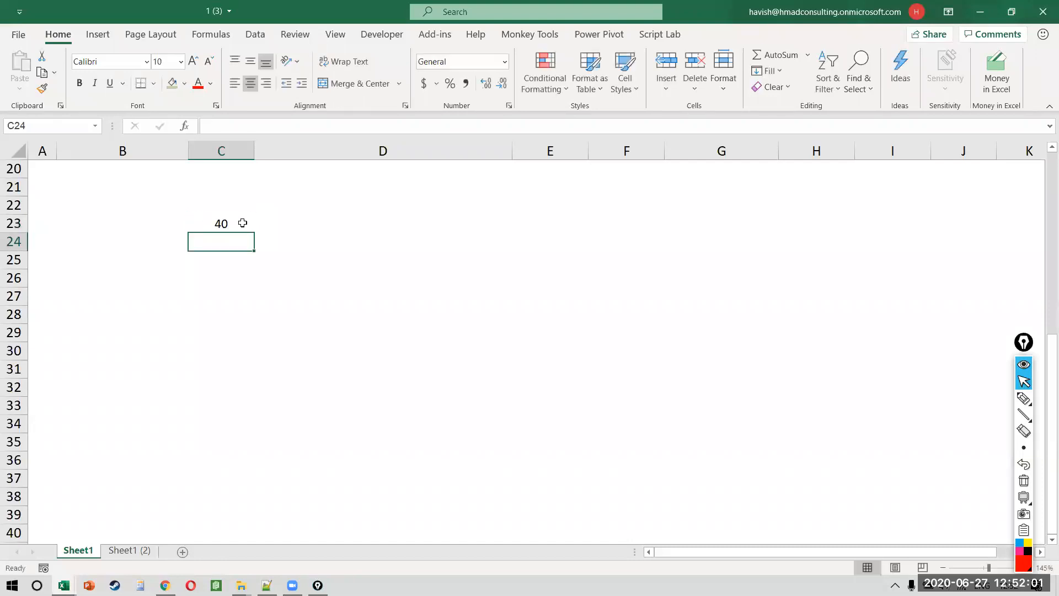
pyautogui.press('Up')
pyautogui.press('Left')
pyautogui.press('Right')
pyautogui.press('Right')
pyautogui.write('pass')
pyautogui.press('Return')
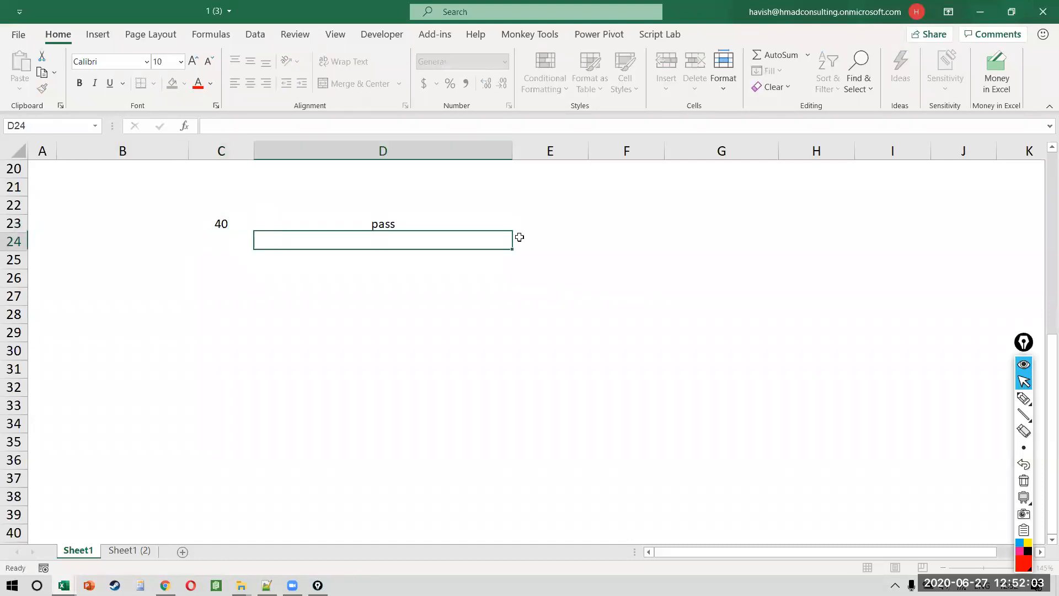
pyautogui.write('distinction')
pyautogui.press('BackSpace')
pyautogui.press('BackSpace')
pyautogui.press('BackSpace')
pyautogui.press('BackSpace')
pyautogui.write('tp')
pyautogui.press('BackSpace')
pyautogui.press('BackSpace')
pyautogui.write('ion')
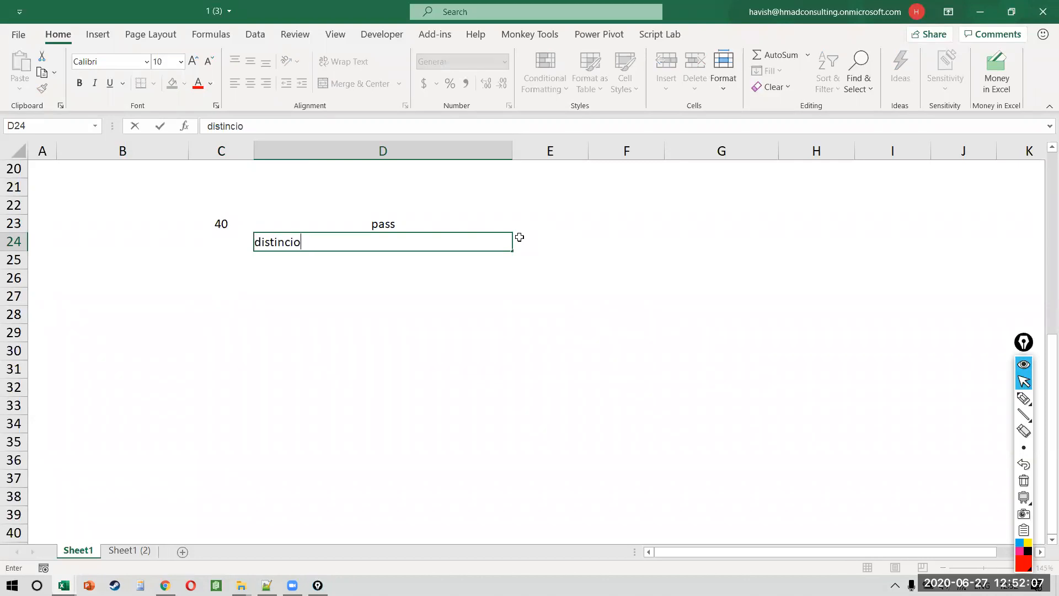
pyautogui.press('Return')
pyautogui.press('Up')
pyautogui.press('F2')
pyautogui.press('Left')
pyautogui.press('Left')
pyautogui.write('t')
pyautogui.press('Return')
# Step: Add threshold 75 in C24 and a 'min' heading in C22, then bold the rows
pyautogui.press('Up')
pyautogui.press('Left')
pyautogui.write('75')
pyautogui.press('Return')
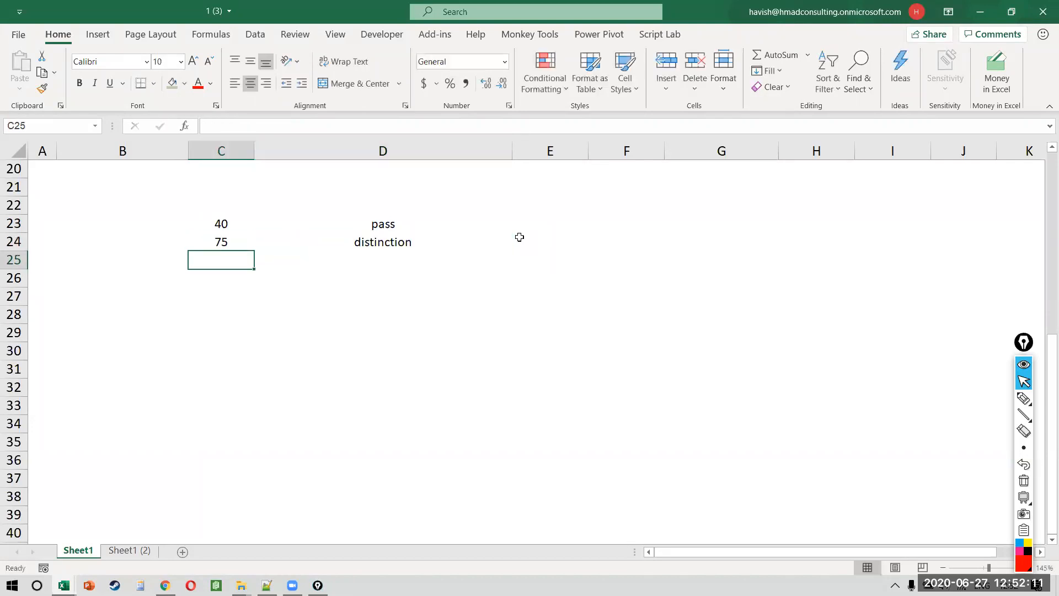
pyautogui.press('Up')
pyautogui.press('Up')
pyautogui.press('Up')
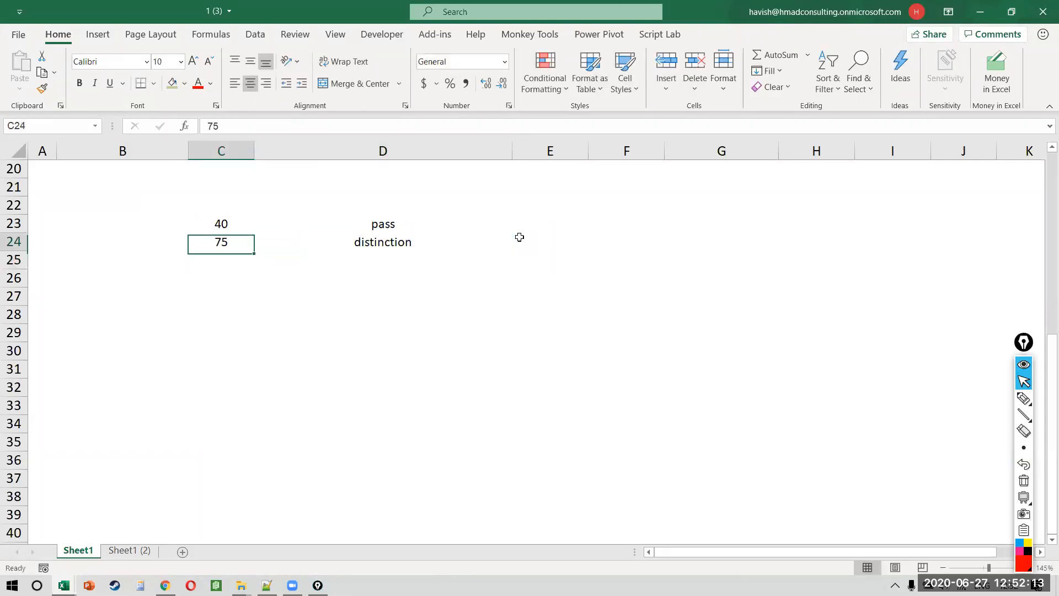
pyautogui.write('min')
pyautogui.press('Return')
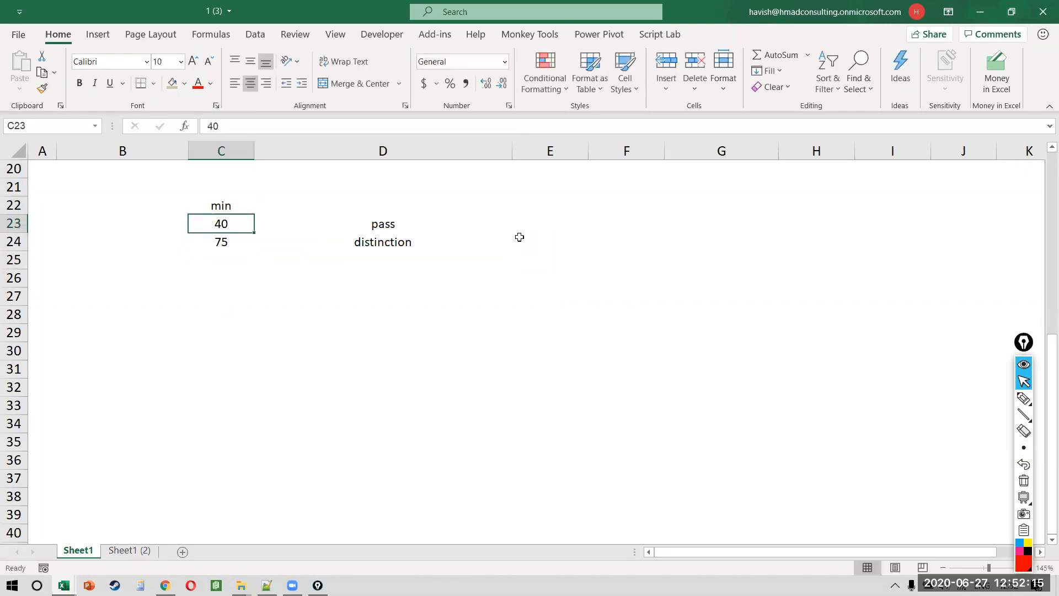
pyautogui.hotkey('shift', 'Down')
pyautogui.hotkey('shift', 'Right')
pyautogui.hotkey('ctrl', 'b')
pyautogui.press('Down')
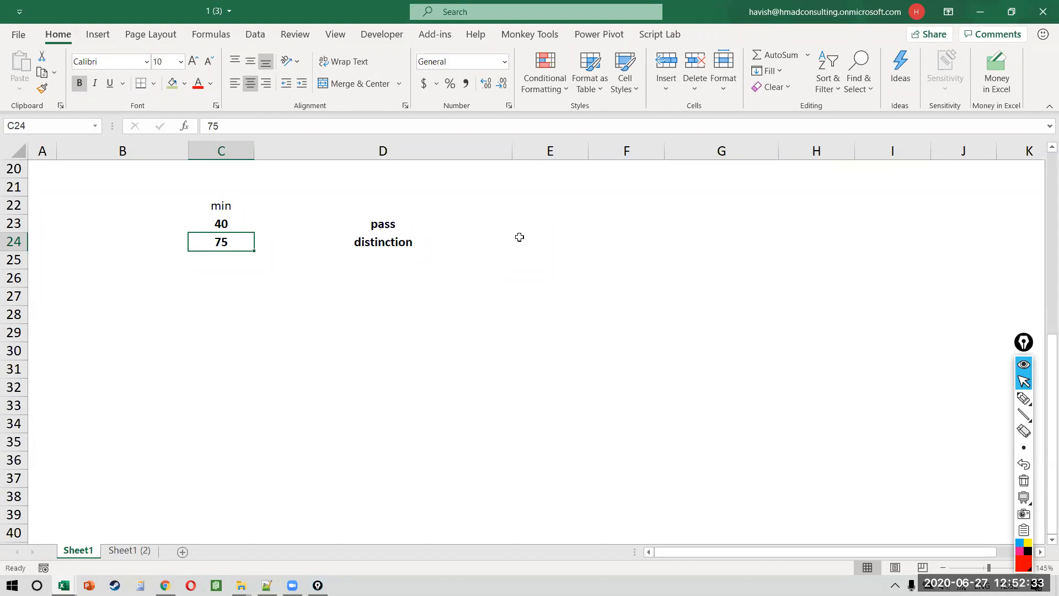
# Step: Add 'honor roll' with threshold 90 in row 25, bold it, and select C22:C25
pyautogui.press('Down')
pyautogui.press('Right')
pyautogui.write('honor roll')
pyautogui.press('Left')
pyautogui.write('90')
pyautogui.press('Return')
pyautogui.press('Up')
pyautogui.hotkey('ctrl', 'b')
pyautogui.press('Up')
pyautogui.press('Up')
pyautogui.press('Up')
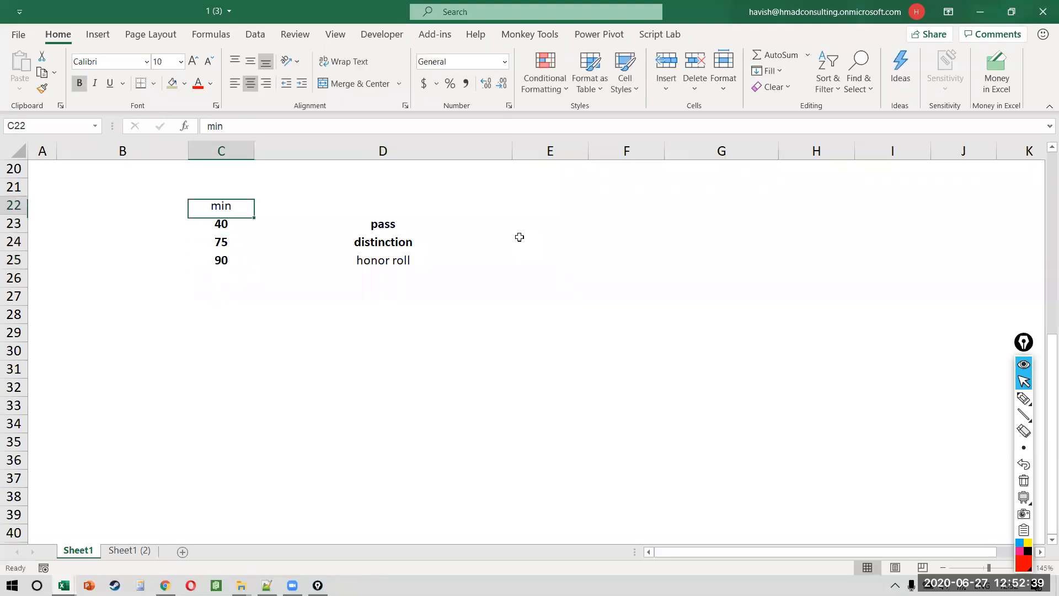
pyautogui.hotkey('shift', 'Down')
pyautogui.hotkey('shift', 'Down')
pyautogui.hotkey('shift', 'Down')
pyautogui.scroll(1, 520, 236)
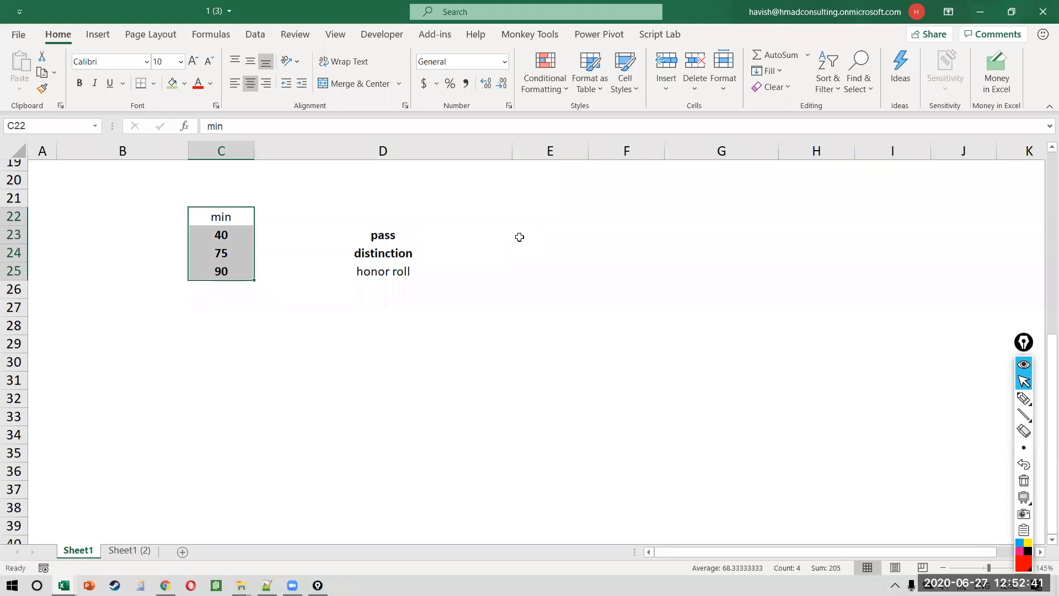
pyautogui.scroll(1, 520, 237)
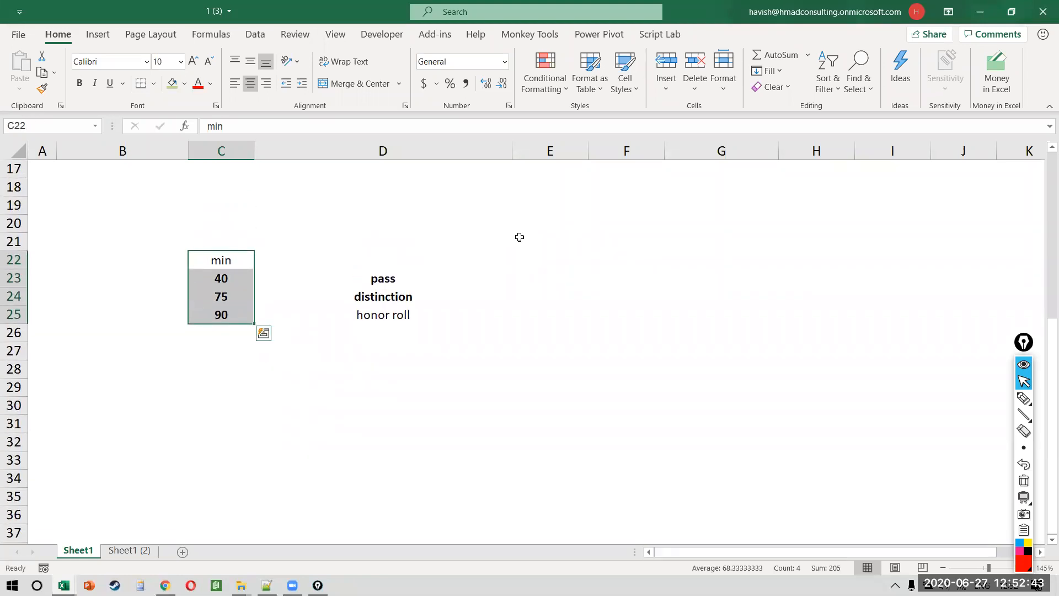
pyautogui.scroll(5, 520, 237)
# Step: Change D6 to =C6*(1+VLOOKUP(...)) so sales are multiplied by one plus the bonus rate
pyautogui.click(402, 307)
pyautogui.press('Up')
pyautogui.press('Up')
pyautogui.press('Up')
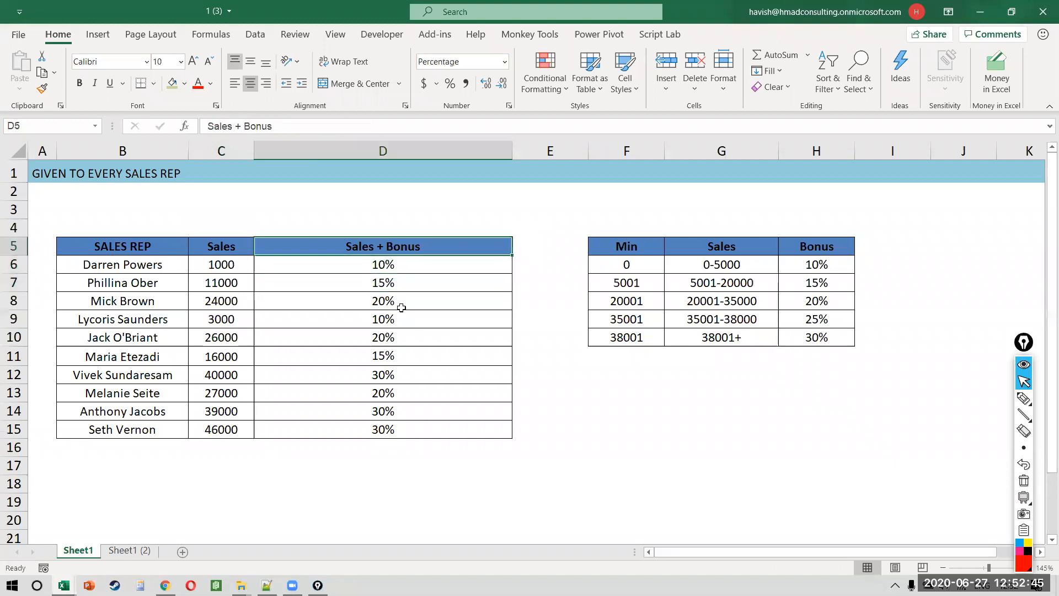
pyautogui.press('Down')
pyautogui.press('F2')
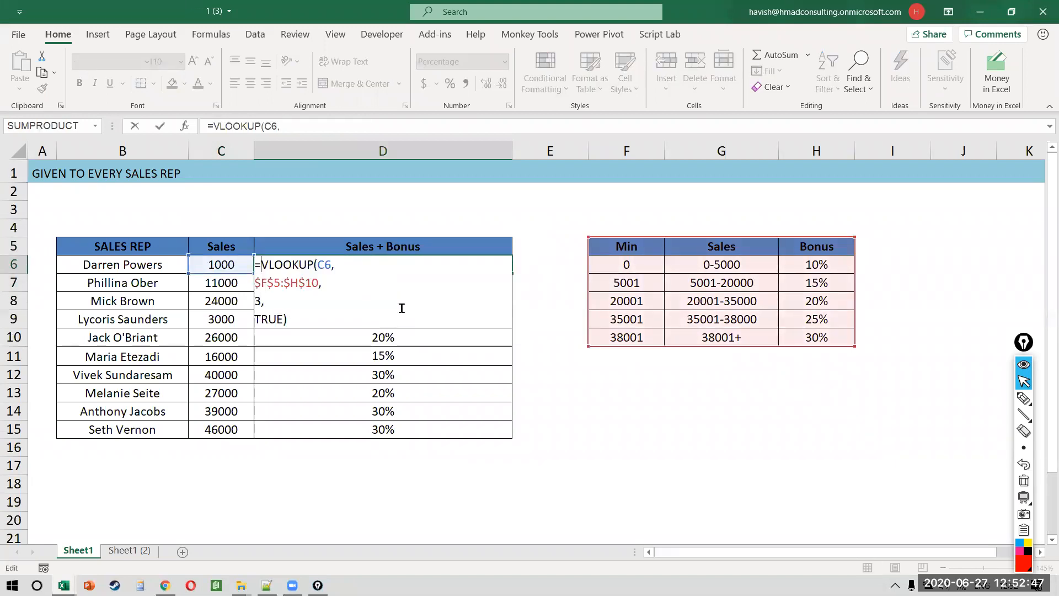
pyautogui.write('c6')
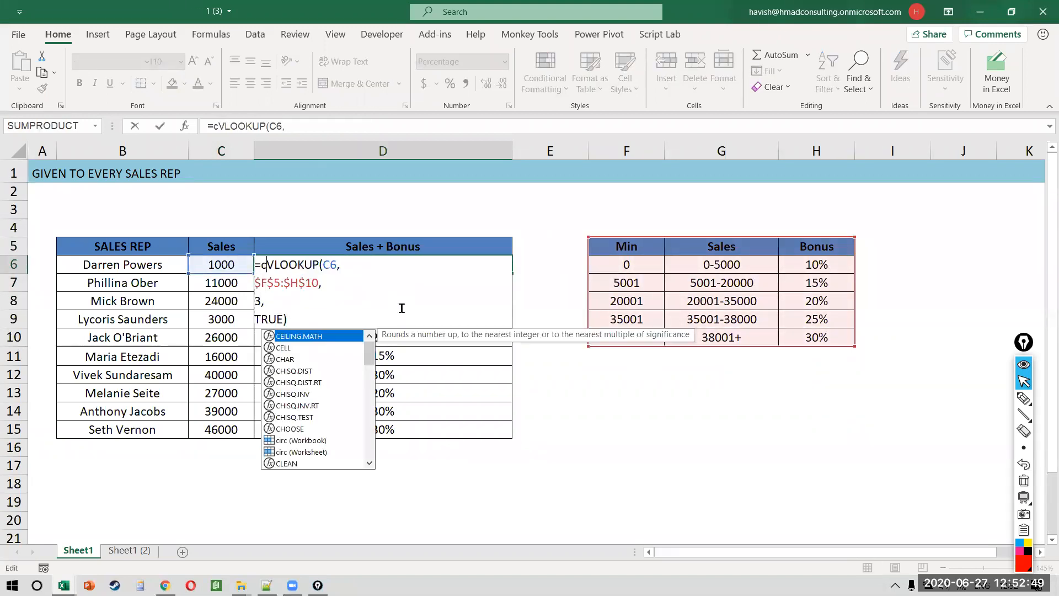
pyautogui.write('*')
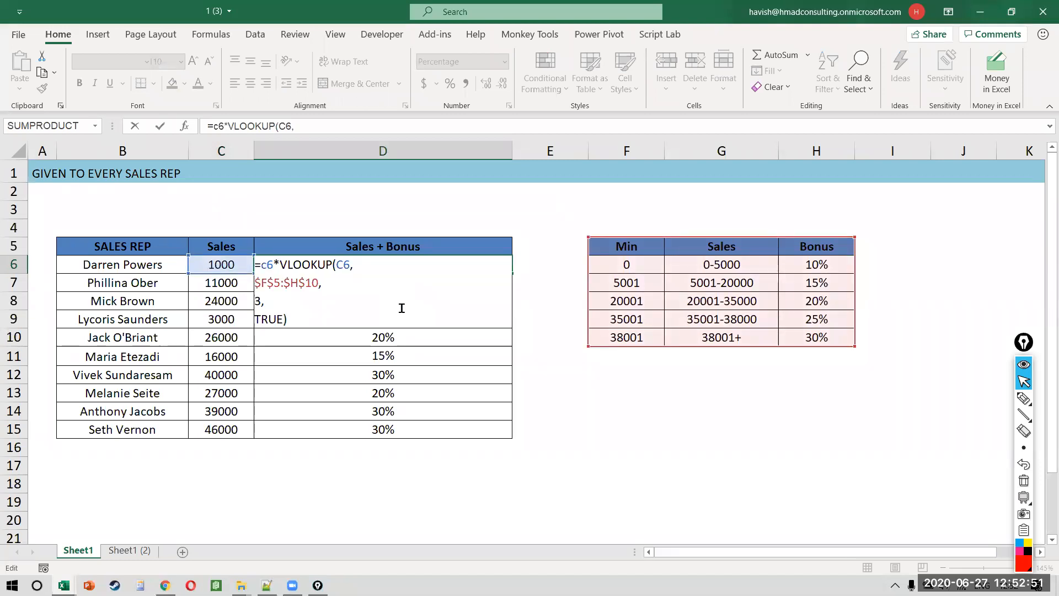
pyautogui.hotkey('alt', 'Return')
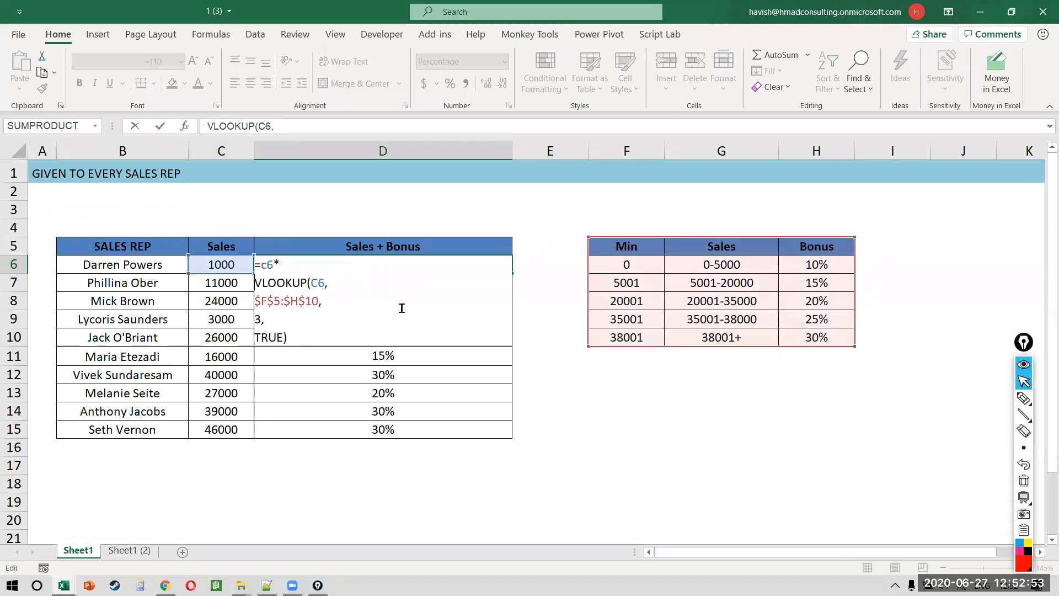
pyautogui.write('(1+')
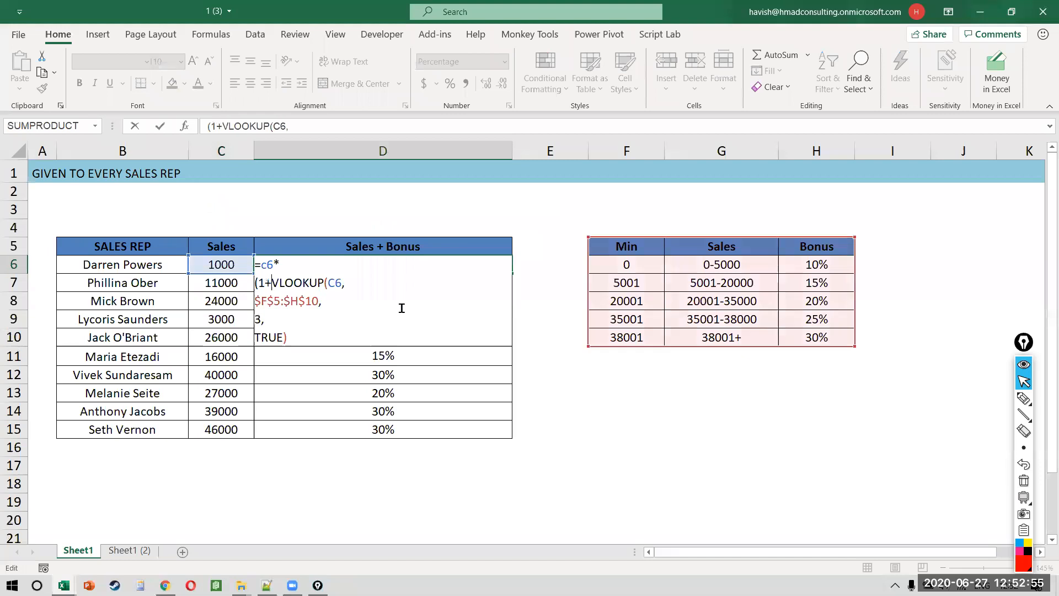
pyautogui.press('Down')
pyautogui.press('Down')
pyautogui.press('Down')
pyautogui.press('End')
pyautogui.write(')')
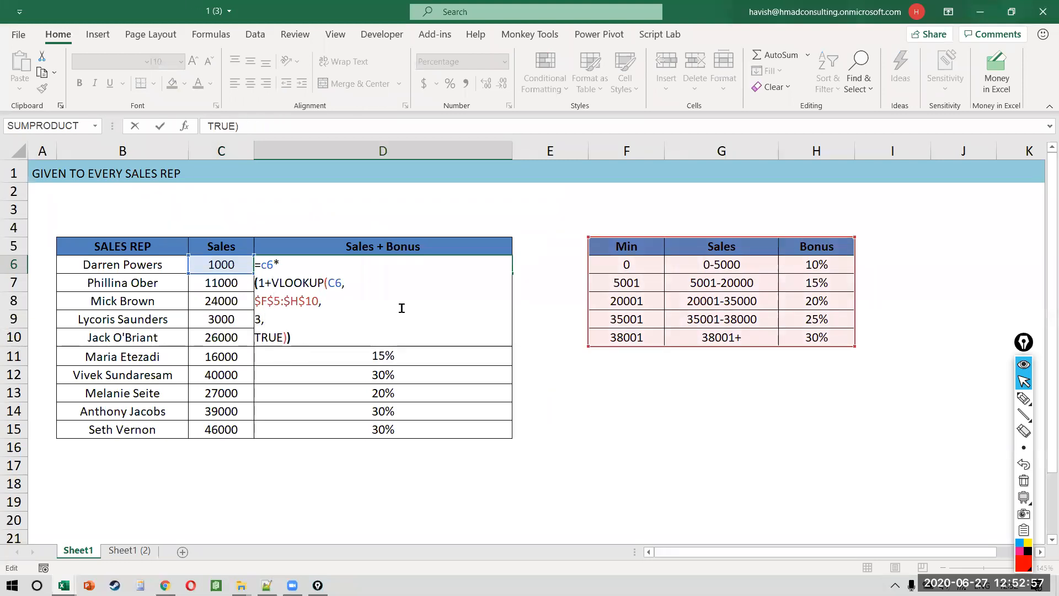
pyautogui.press('Return')
# Step: Fill the new formula down from D6 to D15
pyautogui.press('Up')
pyautogui.hotkey('ctrl', 'shift', 'Down')
pyautogui.hotkey('ctrl', 'd')
pyautogui.press('Down')
pyautogui.press('Up')
pyautogui.hotkey('ctrl', 'shift', 'Down')
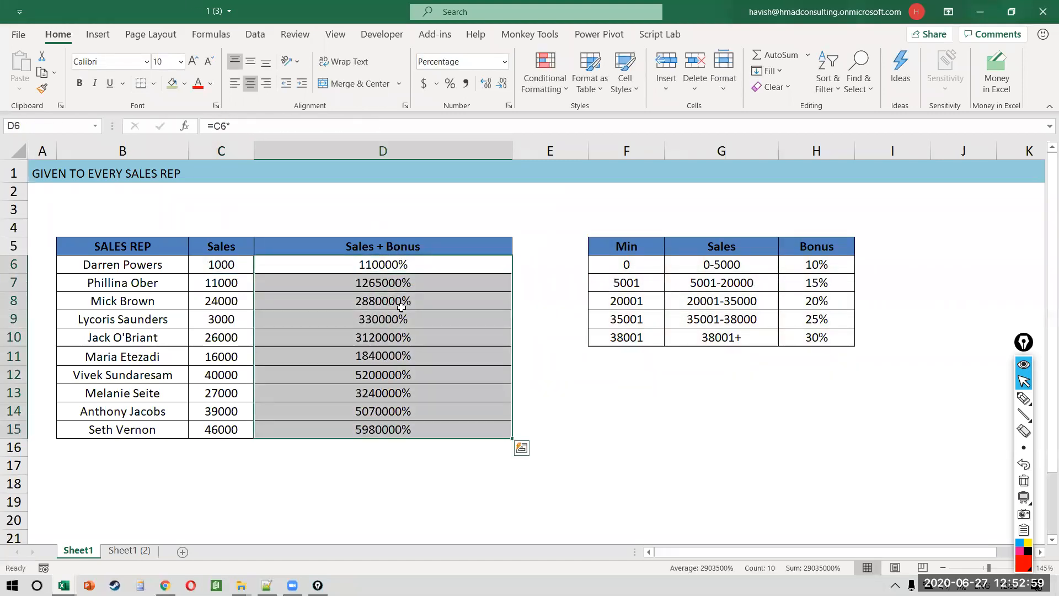
# Step: Format the Sales + Bonus results as Number and reopen D6's formula
pyautogui.click(505, 61)
pyautogui.click(463, 116)
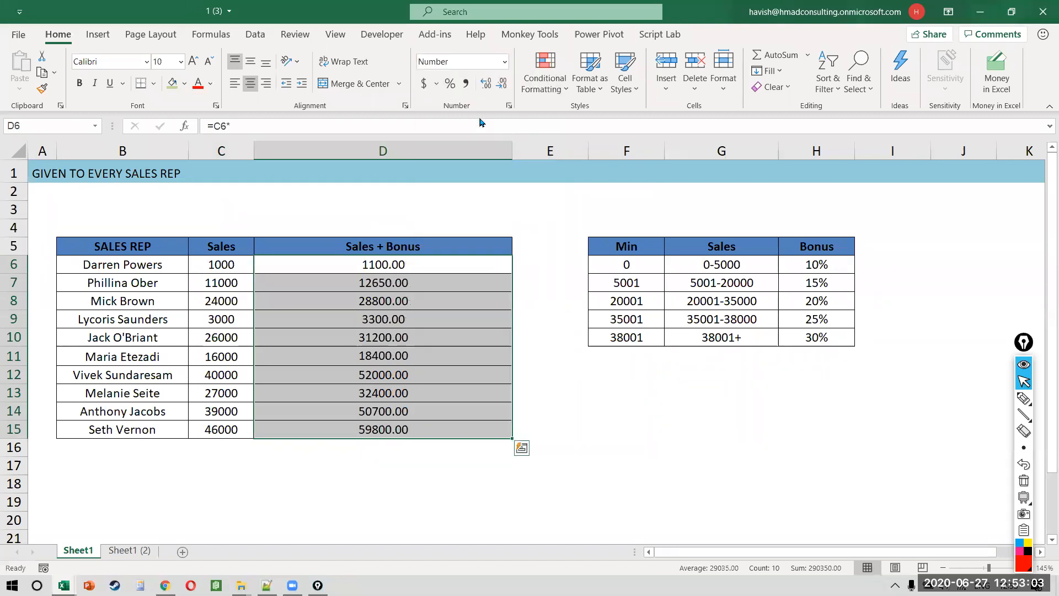
pyautogui.click(383, 288)
pyautogui.press('Up')
pyautogui.press('F2')
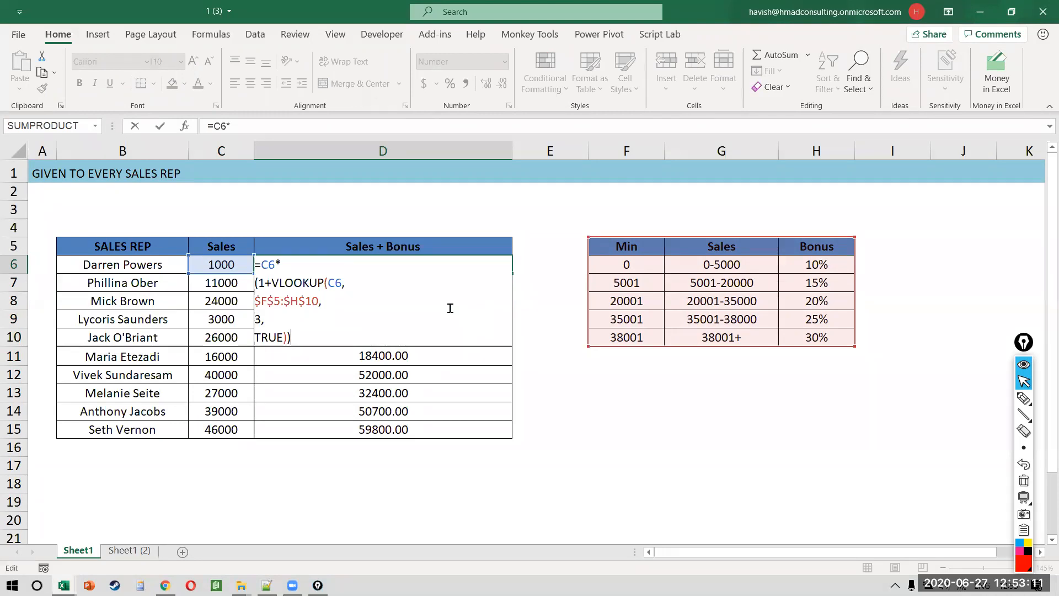
pyautogui.moveTo(258, 282); pyautogui.dragTo(329, 342)
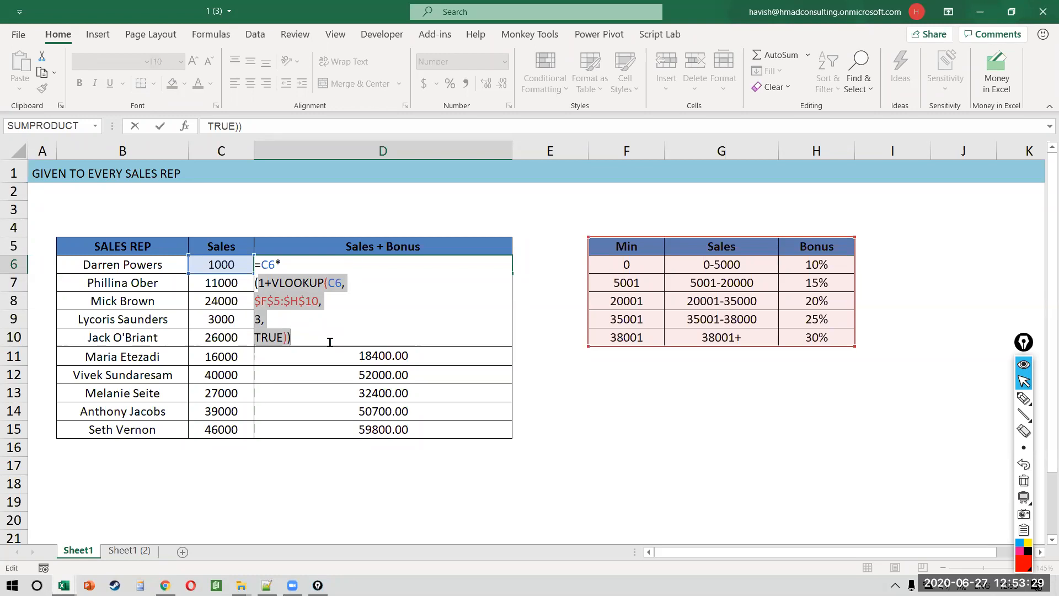
pyautogui.click(330, 342)
pyautogui.press('Up')
pyautogui.press('Up')
pyautogui.press('Up')
pyautogui.press('Left')
pyautogui.press('Left')
pyautogui.press('Left')
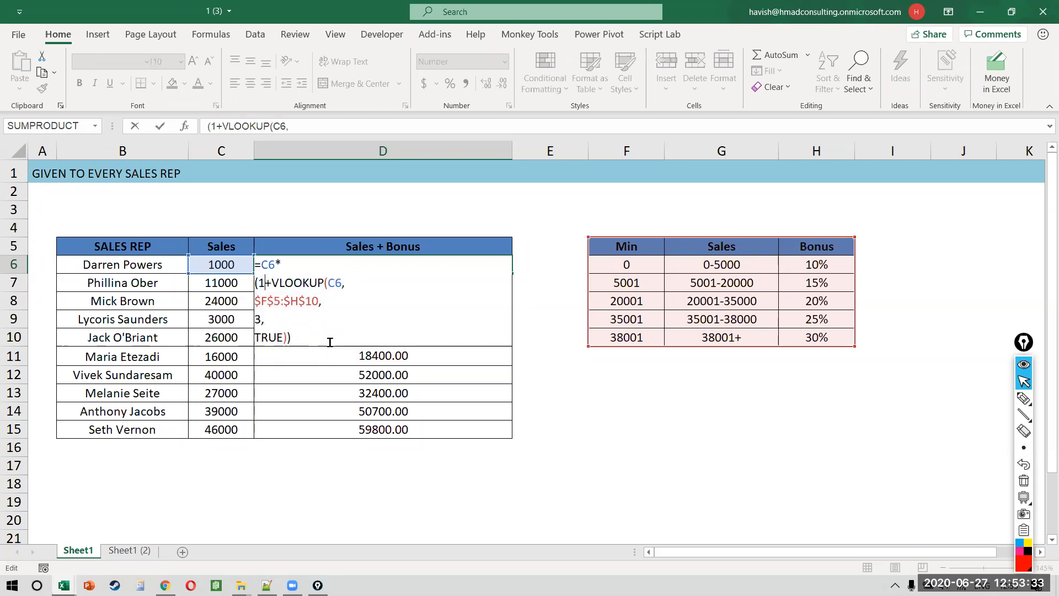
pyautogui.press('BackSpace')
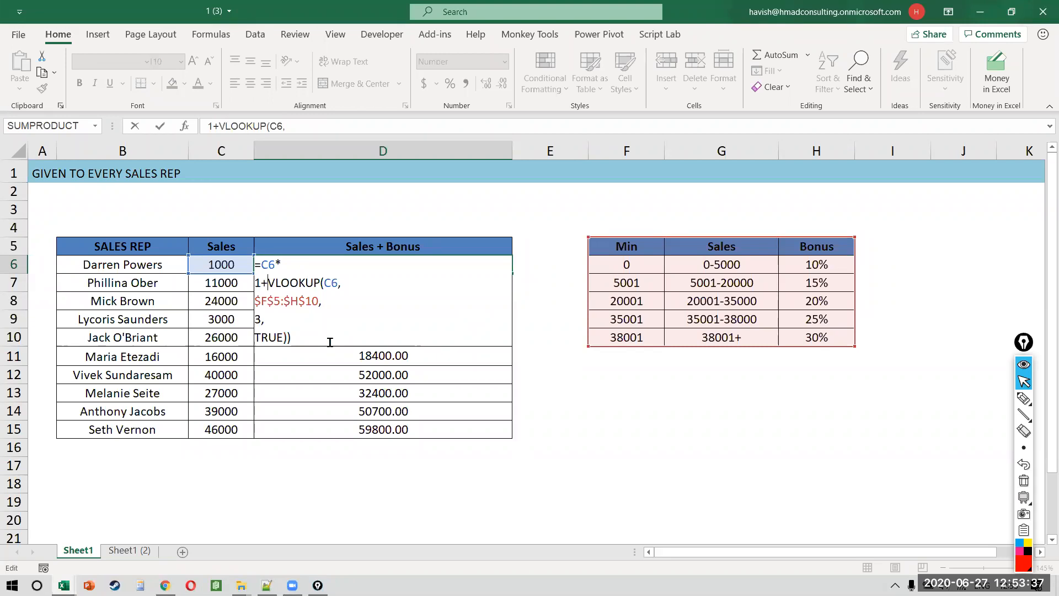
pyautogui.write('(')
pyautogui.click(330, 342)
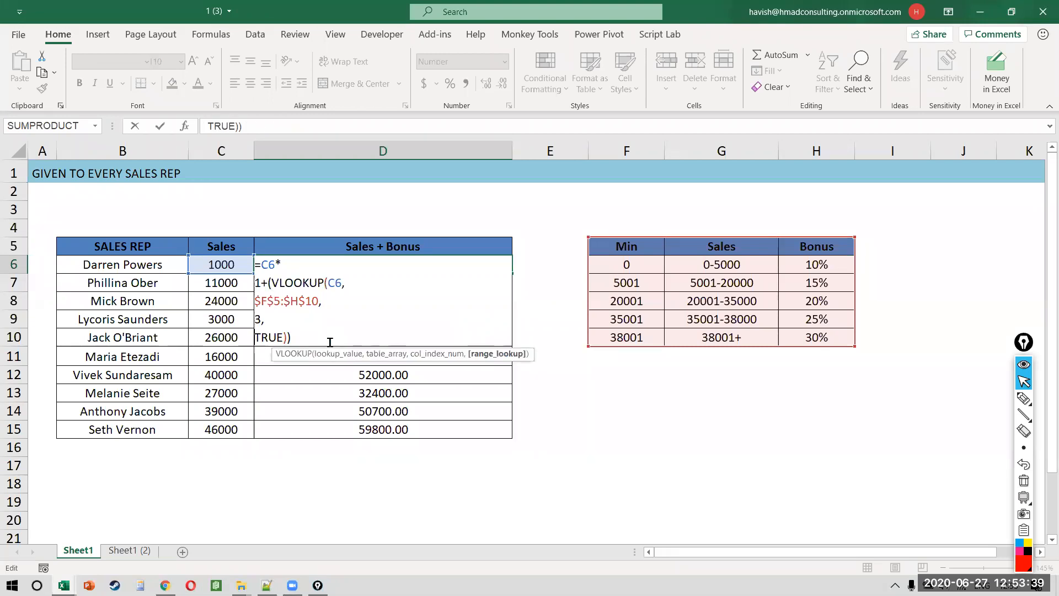
pyautogui.hotkey('ctrl', 'Return')
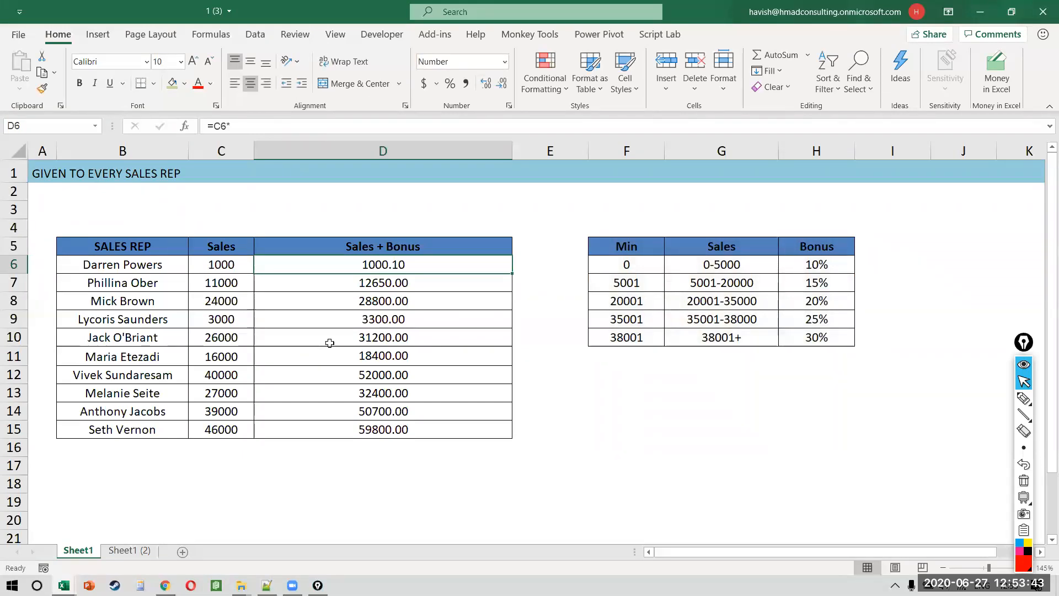
pyautogui.press('F2')
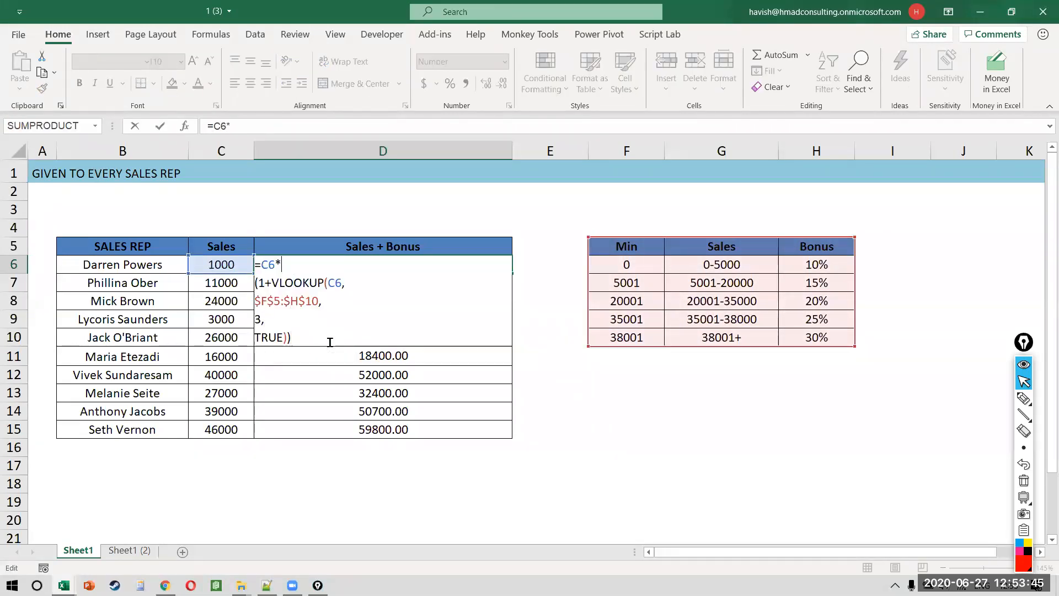
pyautogui.press('Right')
pyautogui.press('Down')
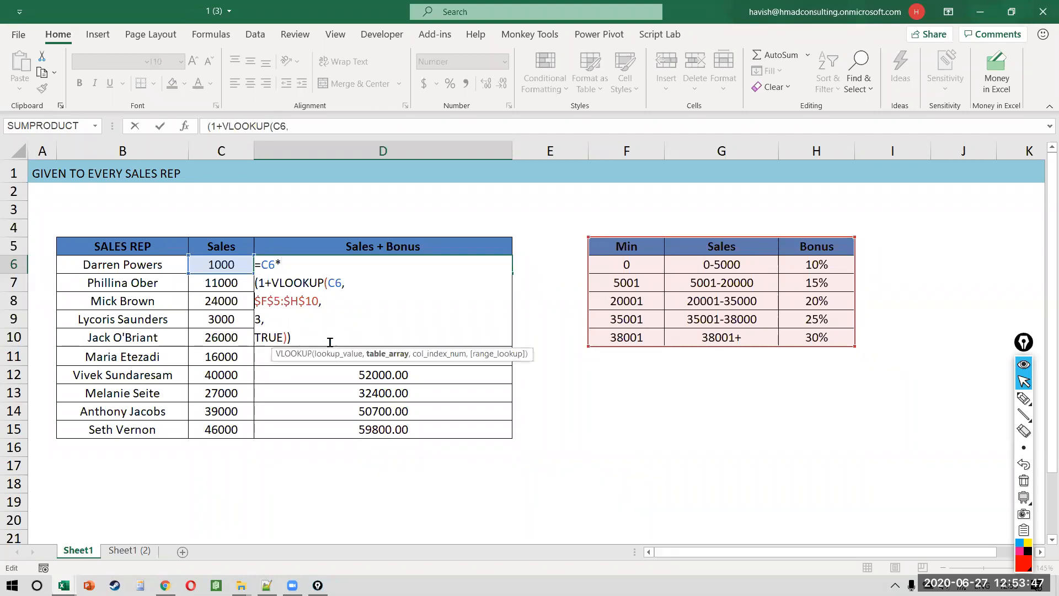
pyautogui.hotkey('shift', 'Down')
pyautogui.hotkey('shift', 'Down')
pyautogui.hotkey('shift', 'Down')
pyautogui.hotkey('shift', 'End')
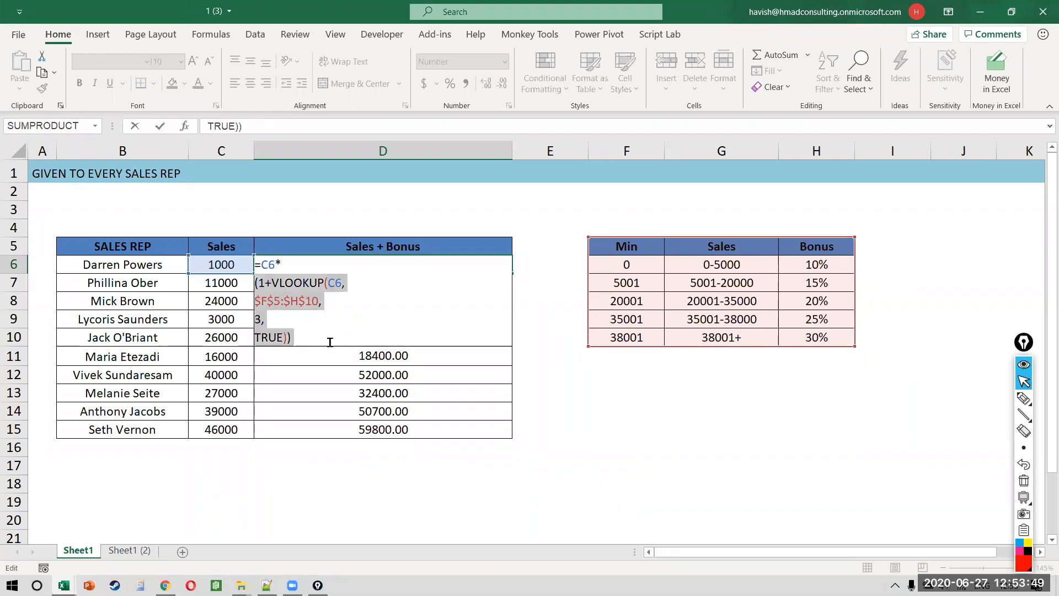
pyautogui.press('Left')
pyautogui.press('Left')
pyautogui.press('Right')
pyautogui.hotkey('shift', 'Right')
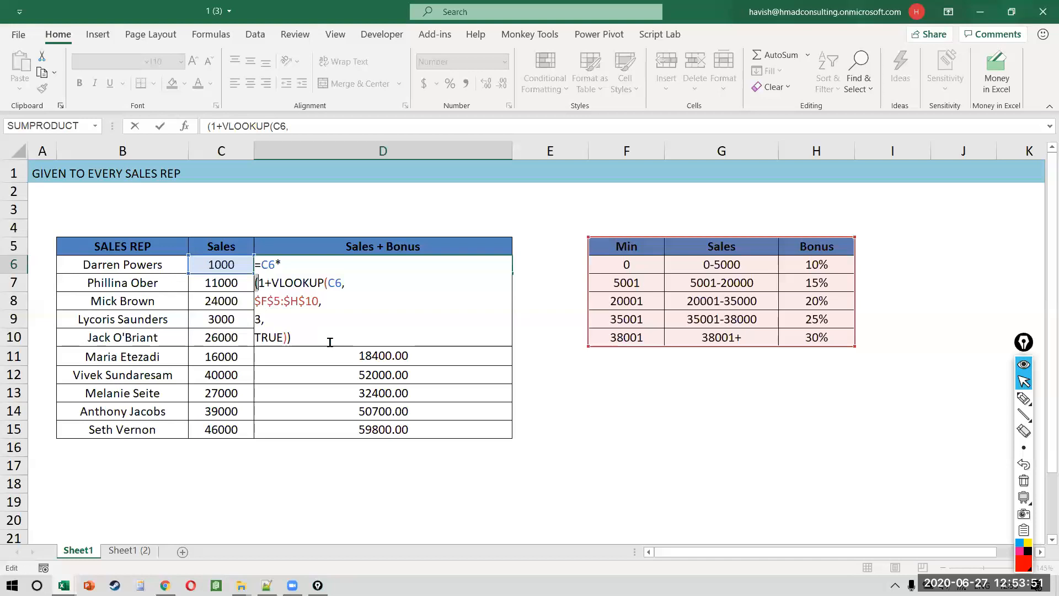
pyautogui.press('Down')
pyautogui.press('Down')
pyautogui.press('Down')
pyautogui.press('Up')
pyautogui.press('Up')
pyautogui.press('Up')
pyautogui.hotkey('shift', 'Down')
pyautogui.hotkey('shift', 'Down')
pyautogui.hotkey('shift', 'Down')
pyautogui.hotkey('shift', 'Down')
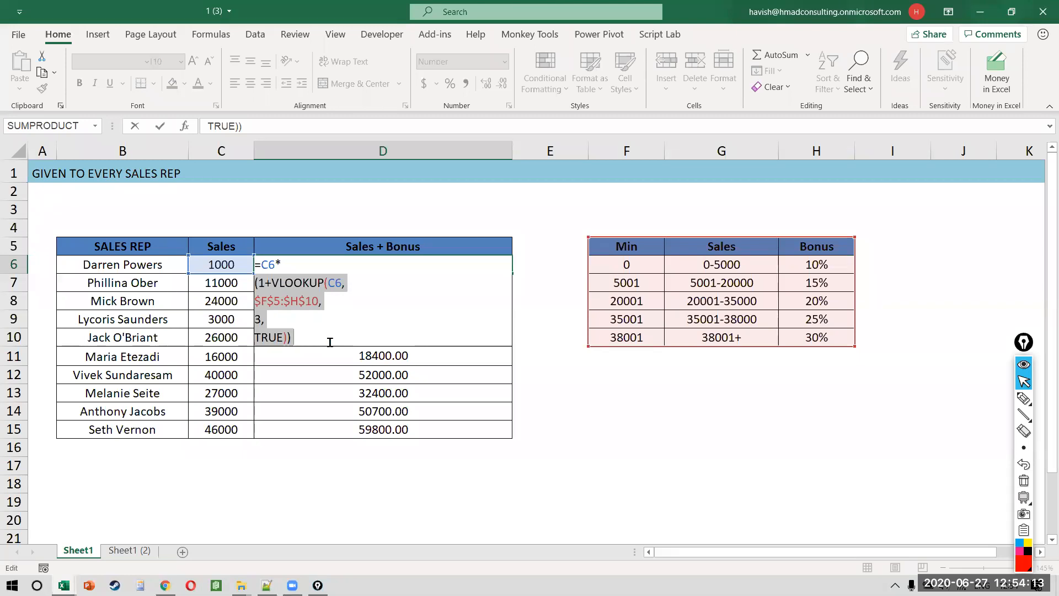
pyautogui.click(330, 342)
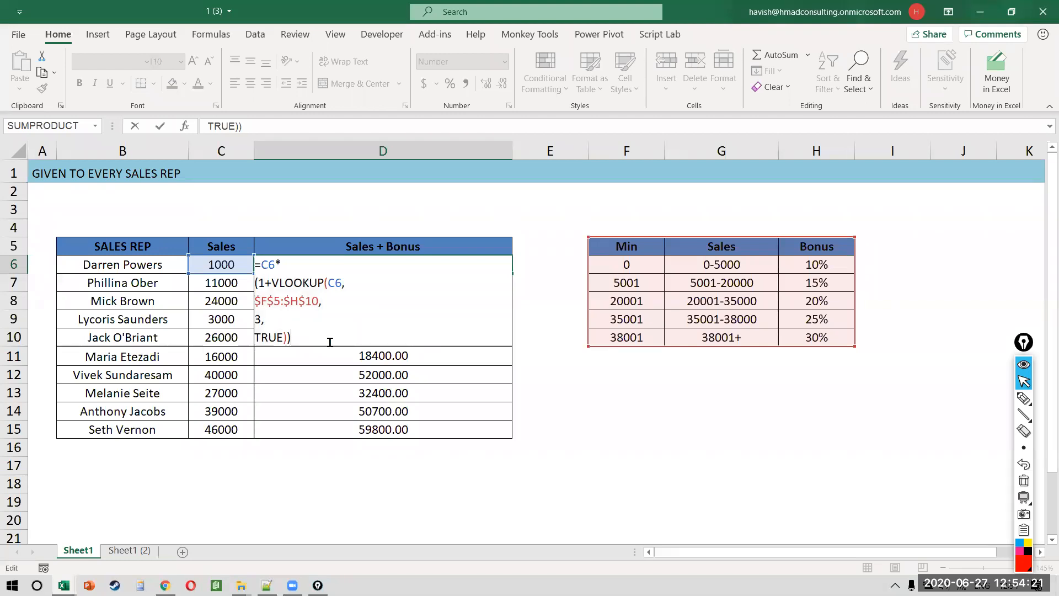
pyautogui.click(387, 298)
pyautogui.press('Left')
pyautogui.hotkey('shift', 'Left')
pyautogui.hotkey('shift', 'Left')
pyautogui.hotkey('shift', 'Left')
pyautogui.hotkey('shift', 'Left')
pyautogui.hotkey('shift', 'Left')
pyautogui.hotkey('shift', 'Left')
pyautogui.hotkey('shift', 'Left')
pyautogui.hotkey('shift', 'Left')
pyautogui.hotkey('shift', 'Left')
pyautogui.hotkey('shift', 'Left')
# Step: Replace $F$5:$H$10 with the array {0,0.1;5001,0.15;20001,0.2;35001,0.25;38001,0.30}, one row per line
pyautogui.press('BackSpace')
pyautogui.write('{}')
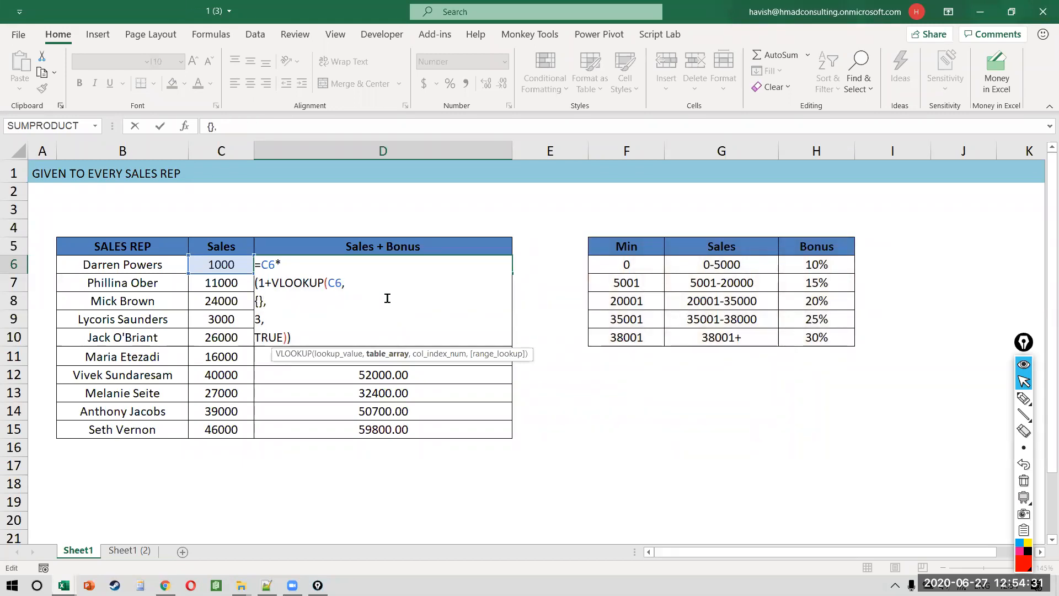
pyautogui.press('Left')
pyautogui.write('0,')
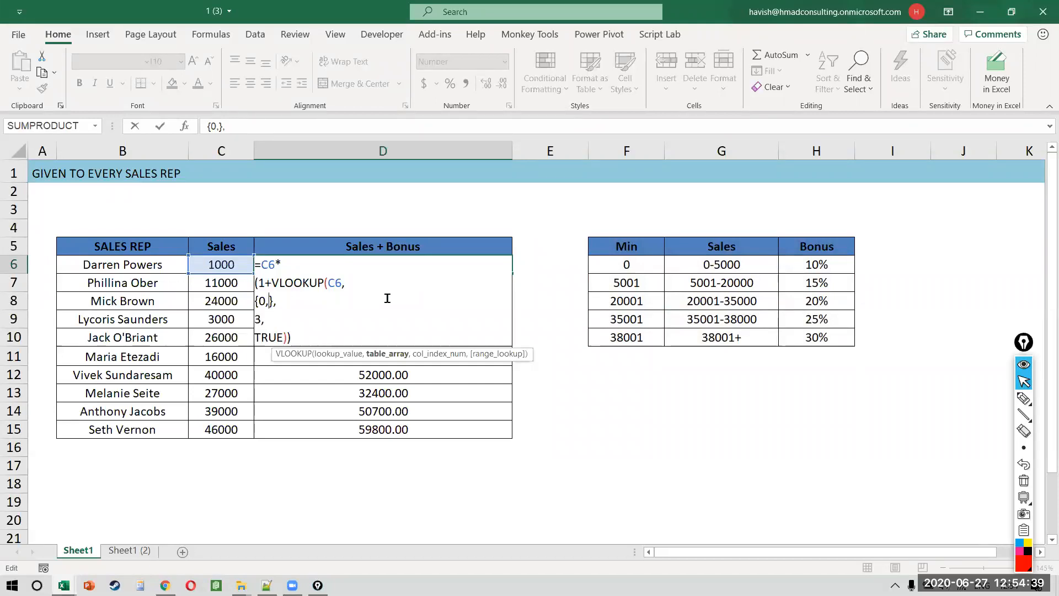
pyautogui.write('0.1;')
pyautogui.hotkey('alt', 'Return')
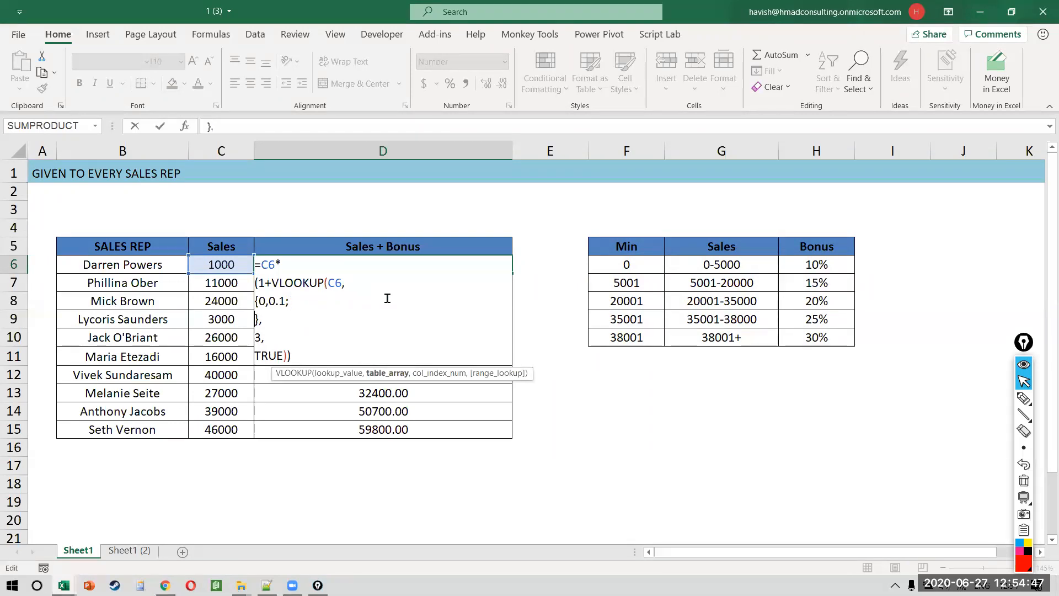
pyautogui.write('5001')
pyautogui.write(',0')
pyautogui.write('.15;')
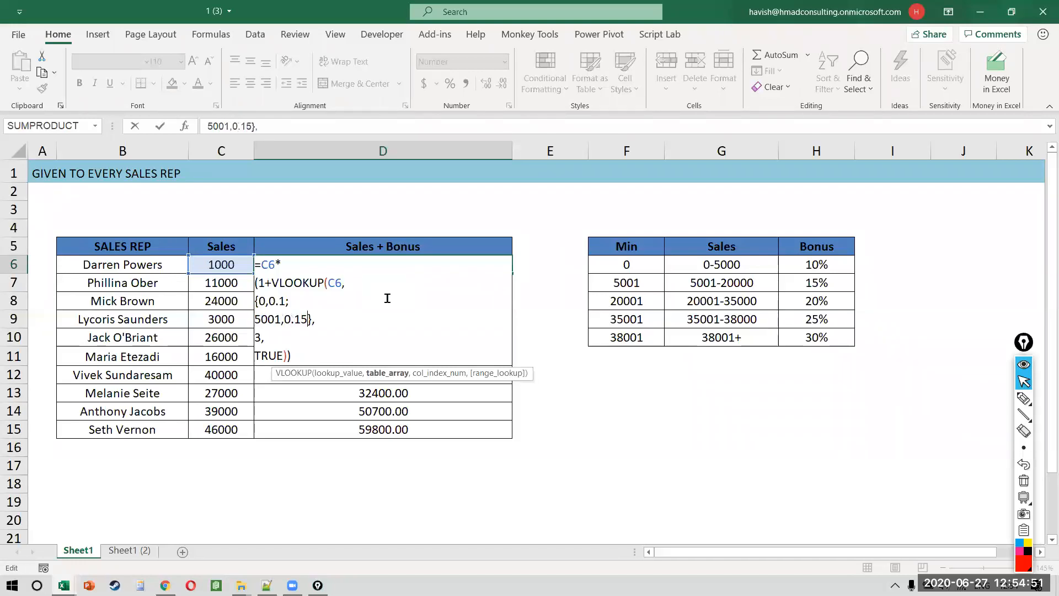
pyautogui.hotkey('alt', 'Return')
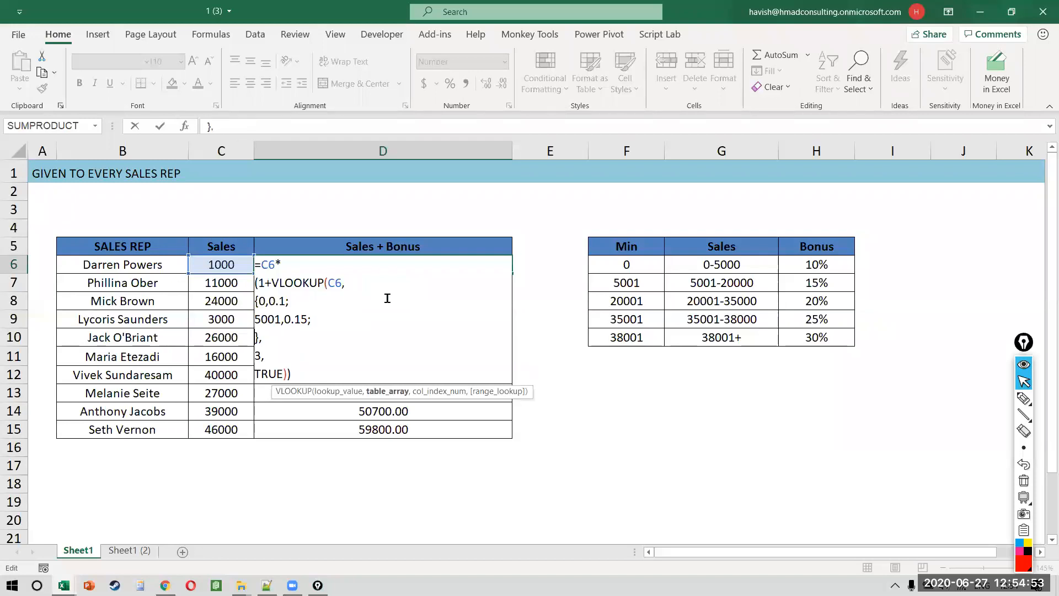
pyautogui.write('20001,')
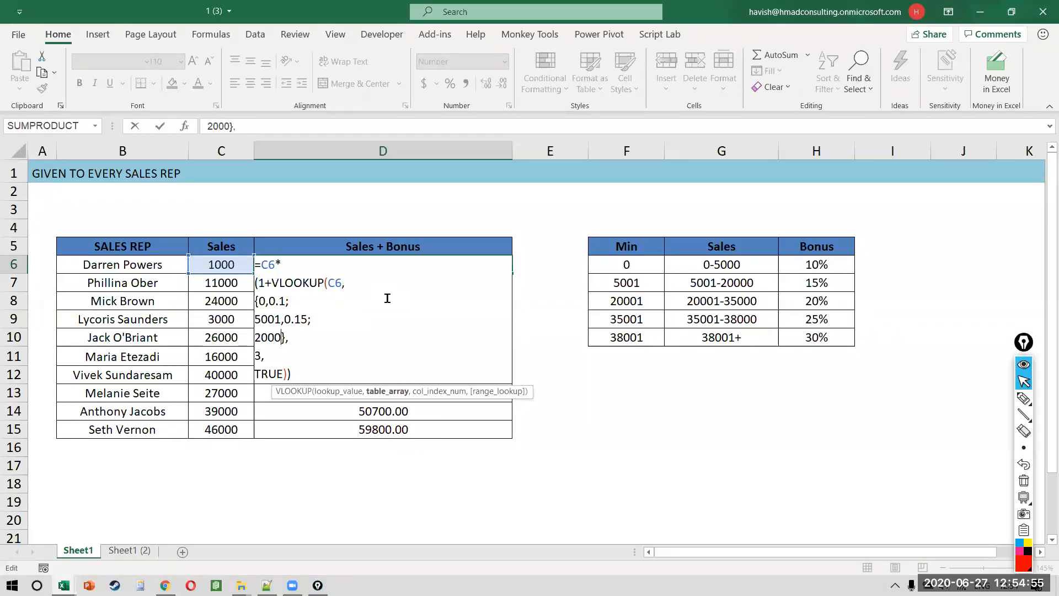
pyautogui.write('0.2')
pyautogui.write(';')
pyautogui.hotkey('alt', 'Return')
pyautogui.write('3500')
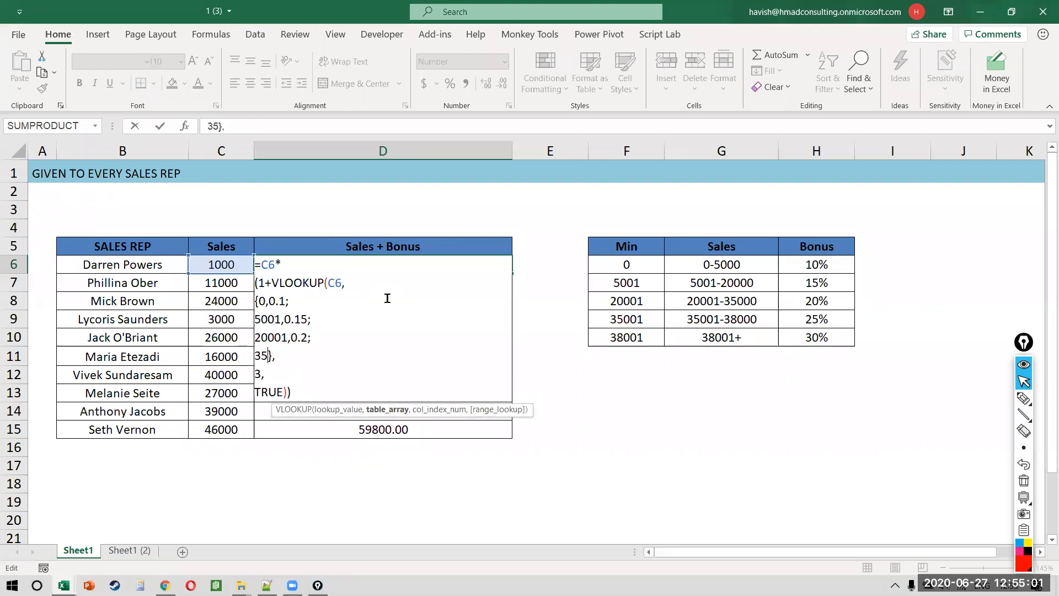
pyautogui.write('1,')
pyautogui.write('.25')
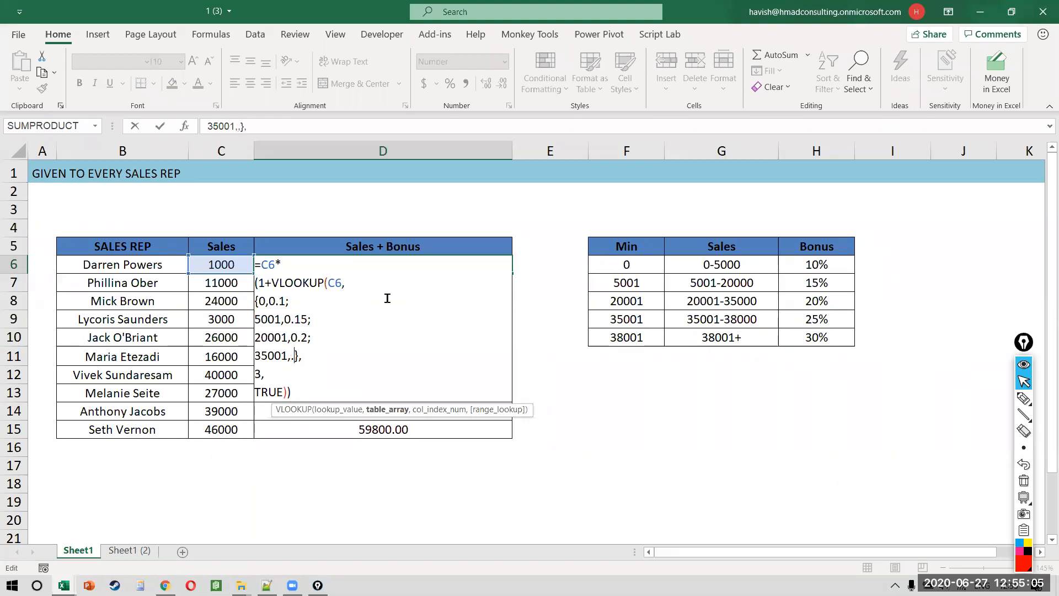
pyautogui.press('BackSpace')
pyautogui.press('BackSpace')
pyautogui.press('BackSpace')
pyautogui.write('0.25')
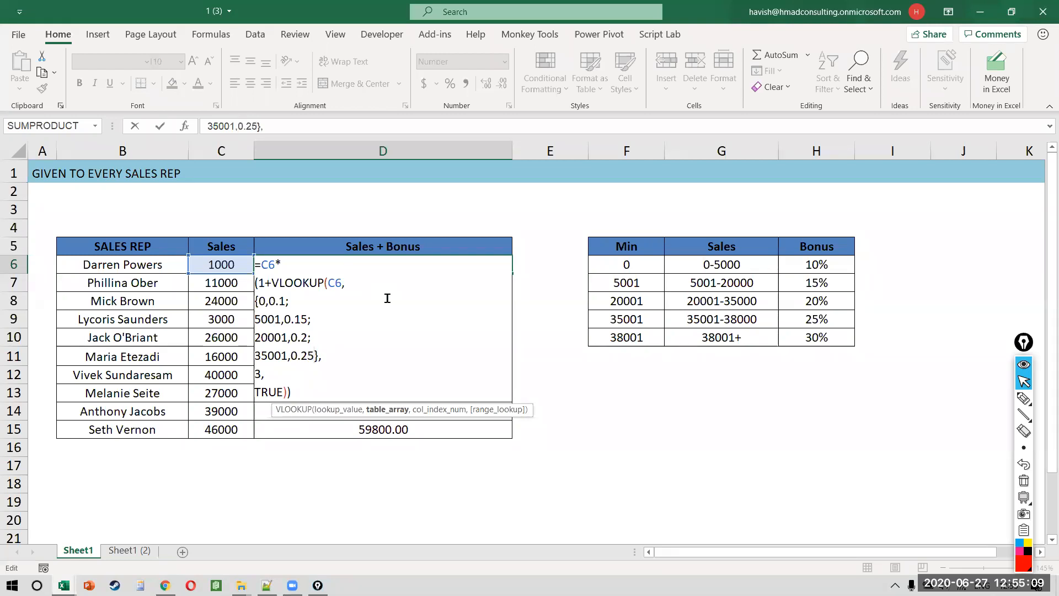
pyautogui.write(';')
pyautogui.hotkey('alt', 'Return')
pyautogui.write('38001')
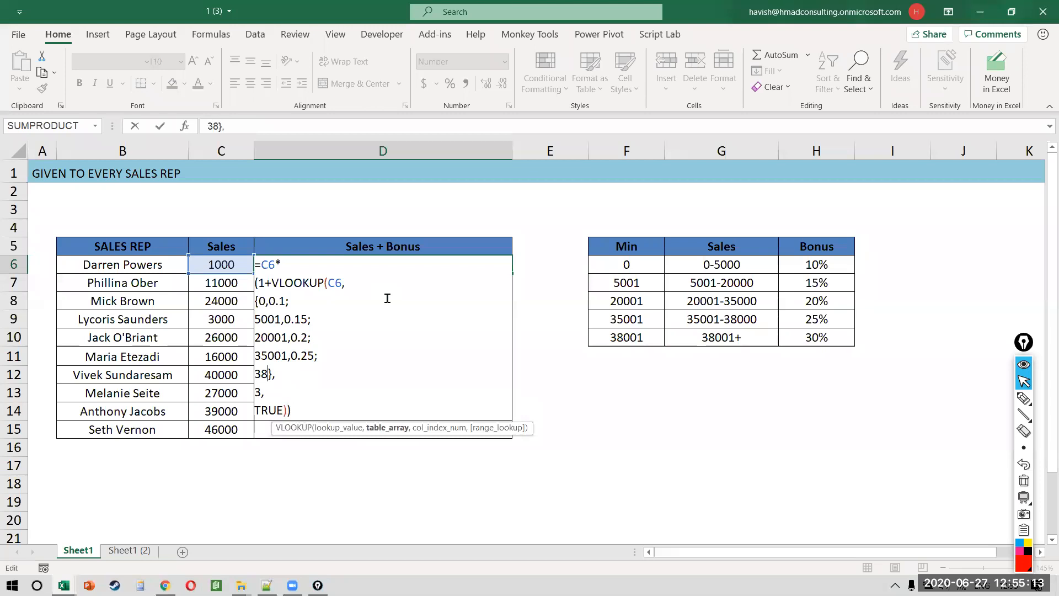
pyautogui.write(',')
pyautogui.write('0.30')
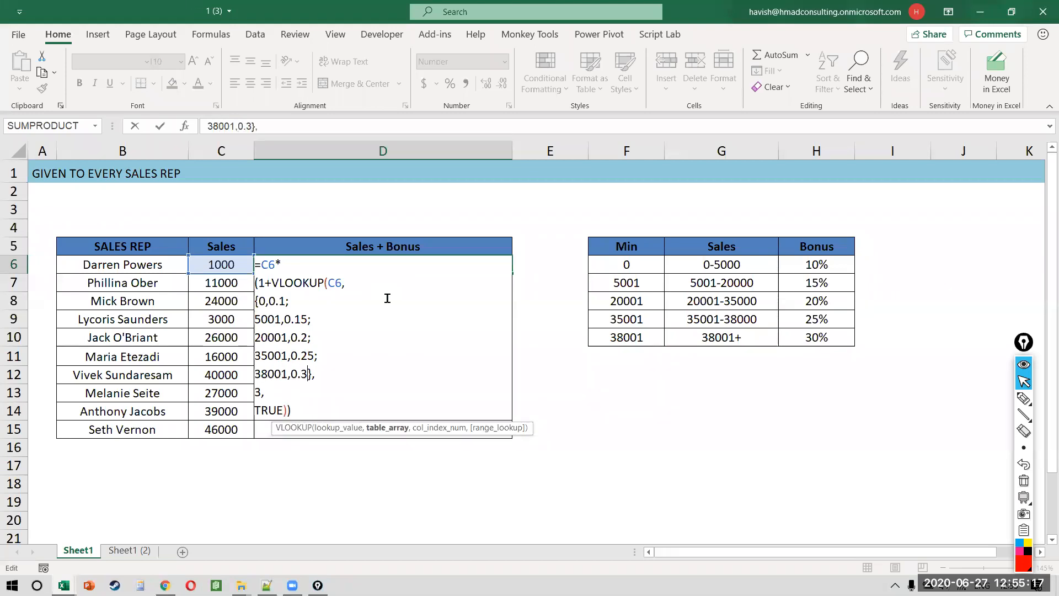
# Step: Space the VLOOKUP's parts onto separate lines in D6's formula
pyautogui.press('Up')
pyautogui.press('Up')
pyautogui.press('Up')
pyautogui.press('Up')
pyautogui.press('Up')
pyautogui.press('Home')
pyautogui.hotkey('alt', 'Return')
pyautogui.press('Down')
pyautogui.hotkey('alt', 'Return')
pyautogui.press('Down')
pyautogui.press('Down')
pyautogui.press('Down')
pyautogui.press('Down')
pyautogui.press('Down')
pyautogui.hotkey('alt', 'Return')
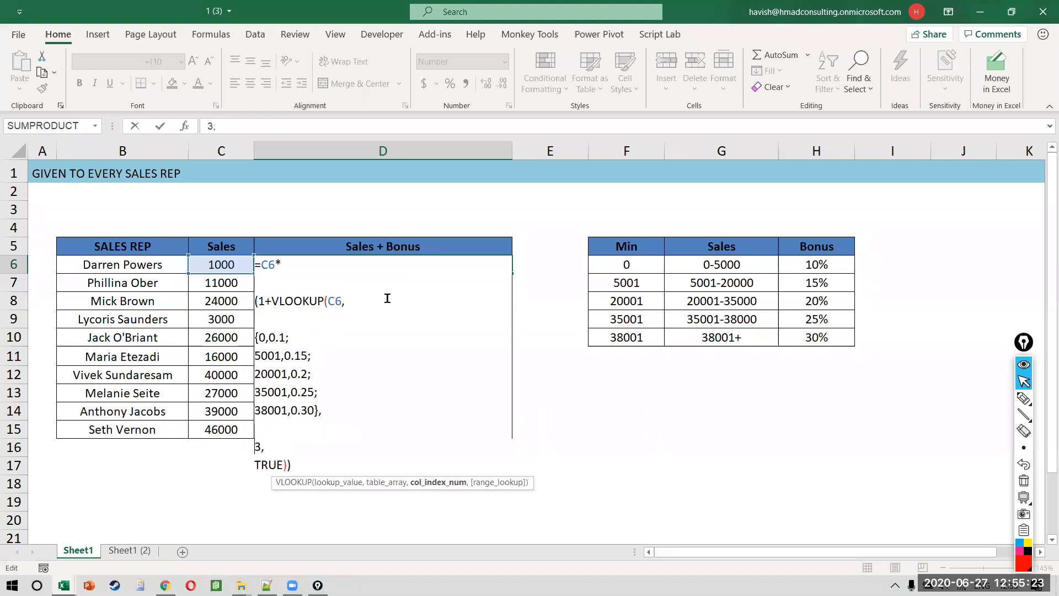
pyautogui.press('Down')
pyautogui.hotkey('alt', 'Return')
# Step: Copy the inline-array formula down D6:D15 and review its lines in D6
pyautogui.hotkey('ctrl', 'Return')
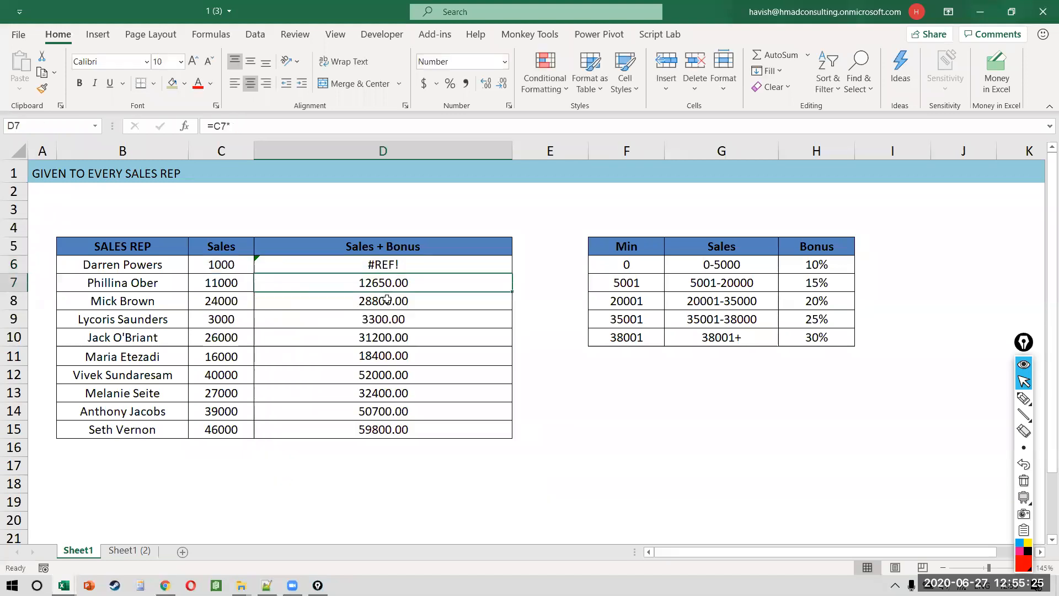
pyautogui.hotkey('ctrl', 'shift', 'Down')
pyautogui.hotkey('ctrl', 'd')
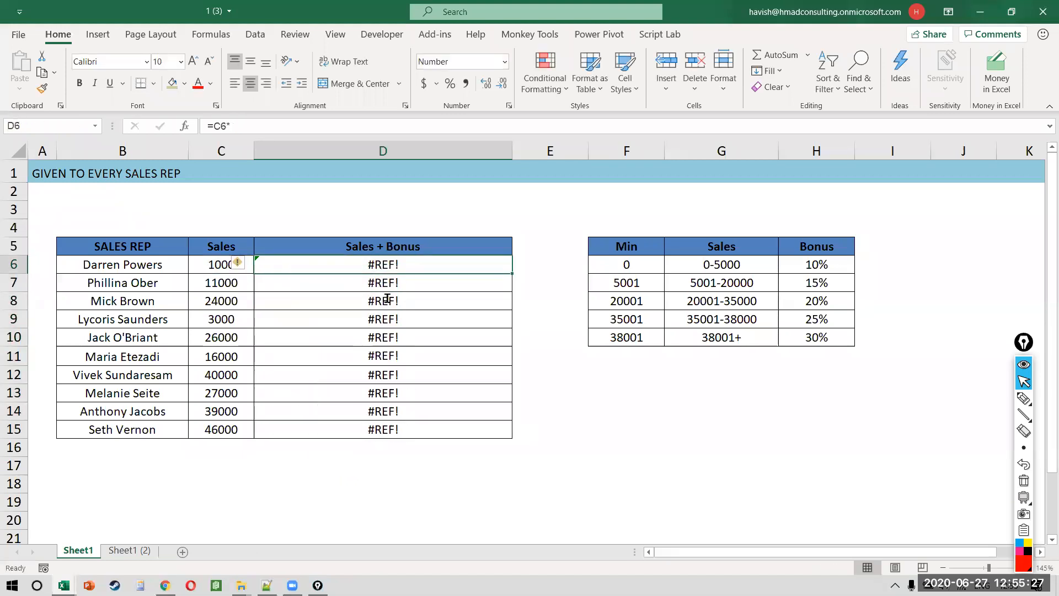
pyautogui.press('F2')
pyautogui.press('Up')
pyautogui.press('Down')
pyautogui.press('Down')
pyautogui.press('Up')
pyautogui.press('Up')
pyautogui.press('Up')
pyautogui.press('Up')
pyautogui.press('Down')
pyautogui.press('Up')
pyautogui.press('Right')
pyautogui.press('Right')
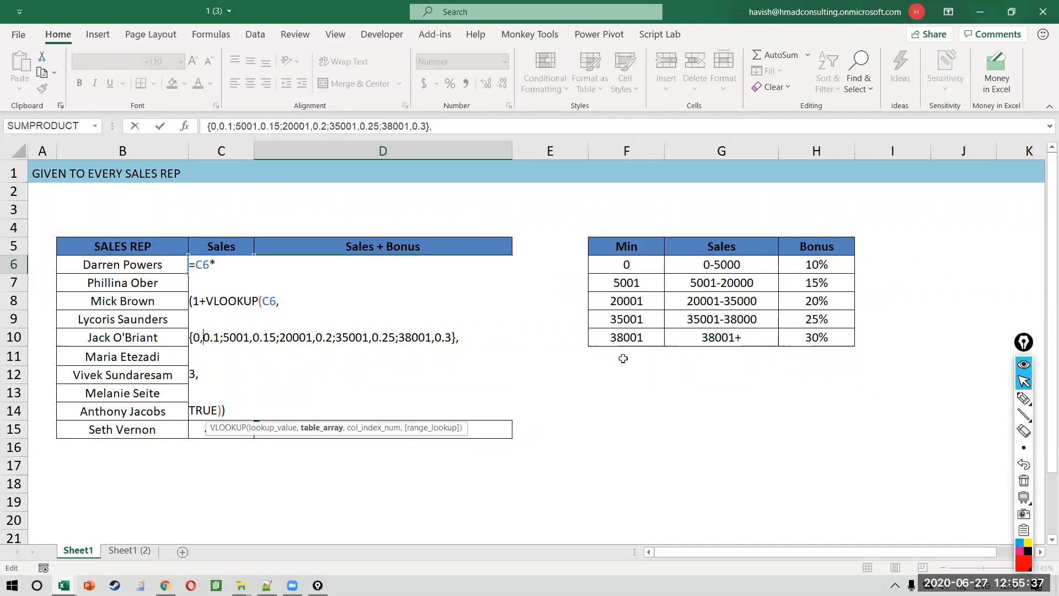
pyautogui.hotkey('ctrl', 'Return')
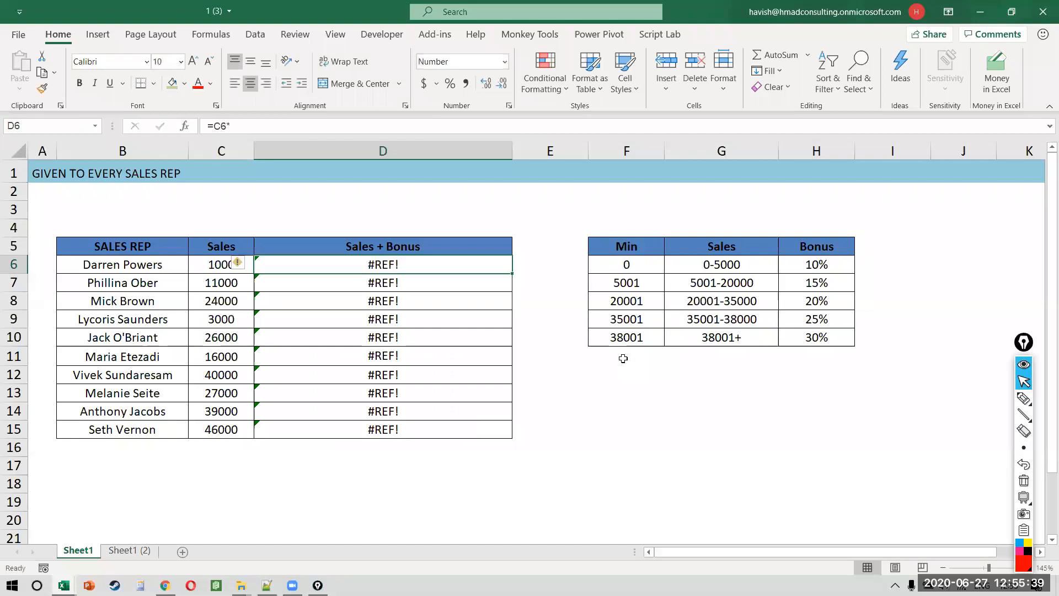
# Step: Evaluate D6's formula step by step to reveal the VLOOKUP's #REF!, then reopen it
pyautogui.hotkey('alt', 'm')
pyautogui.press('v')
pyautogui.press('Return')
pyautogui.press('Return')
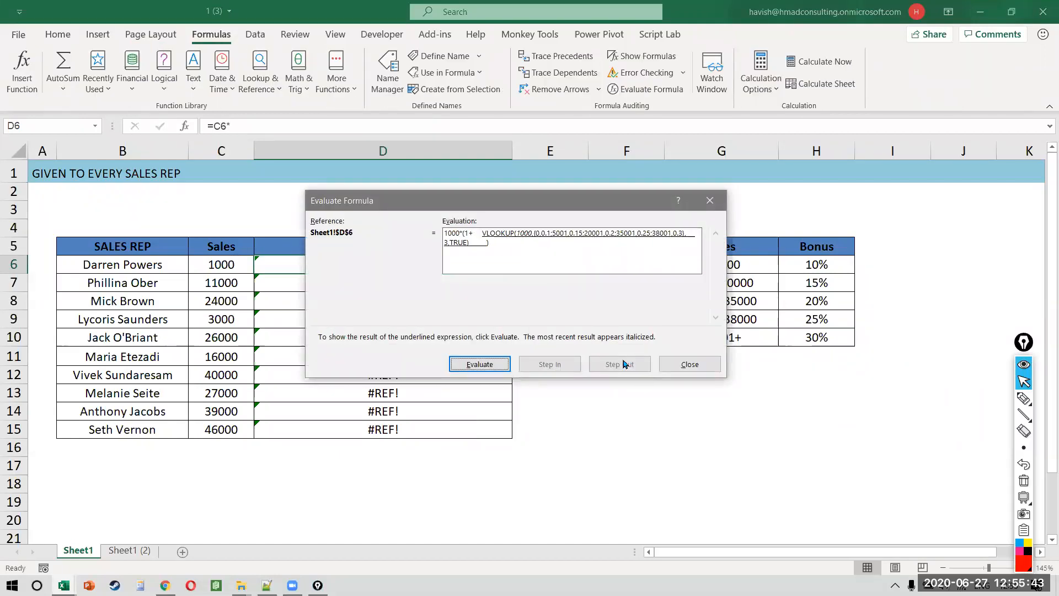
pyautogui.press('Return')
pyautogui.press('Return')
pyautogui.press('Return')
pyautogui.press('Return')
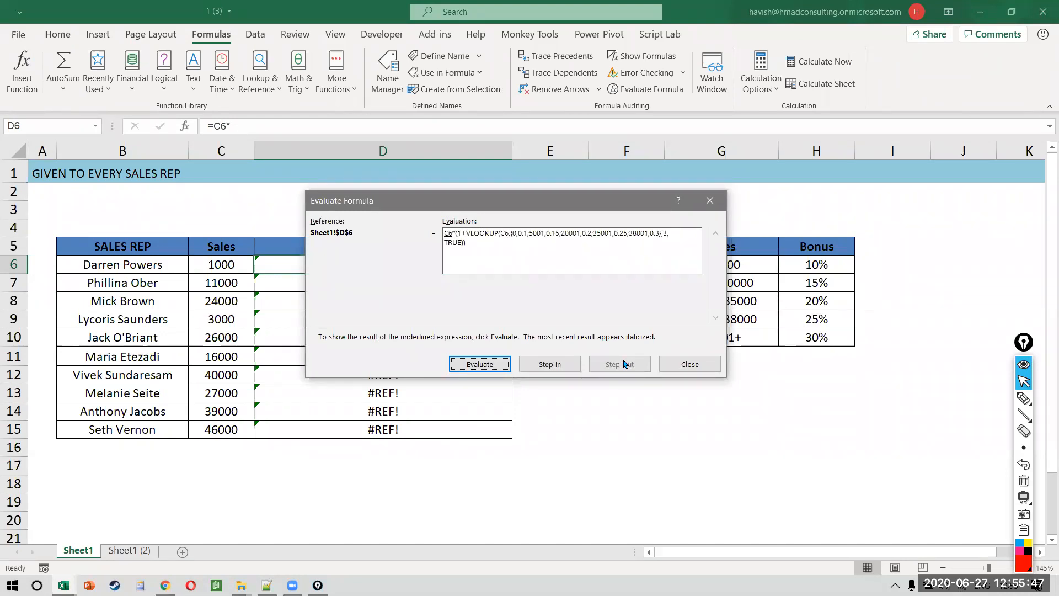
pyautogui.press('Escape')
pyautogui.press('Down')
pyautogui.press('Up')
pyautogui.press('F2')
pyautogui.press('Up')
pyautogui.press('Up')
pyautogui.press('Up')
pyautogui.press('Up')
pyautogui.press('Down')
pyautogui.press('Up')
# Step: Commit D6's corrected VLOOKUP column index 2 and fill it down to D15
pyautogui.press('Down')
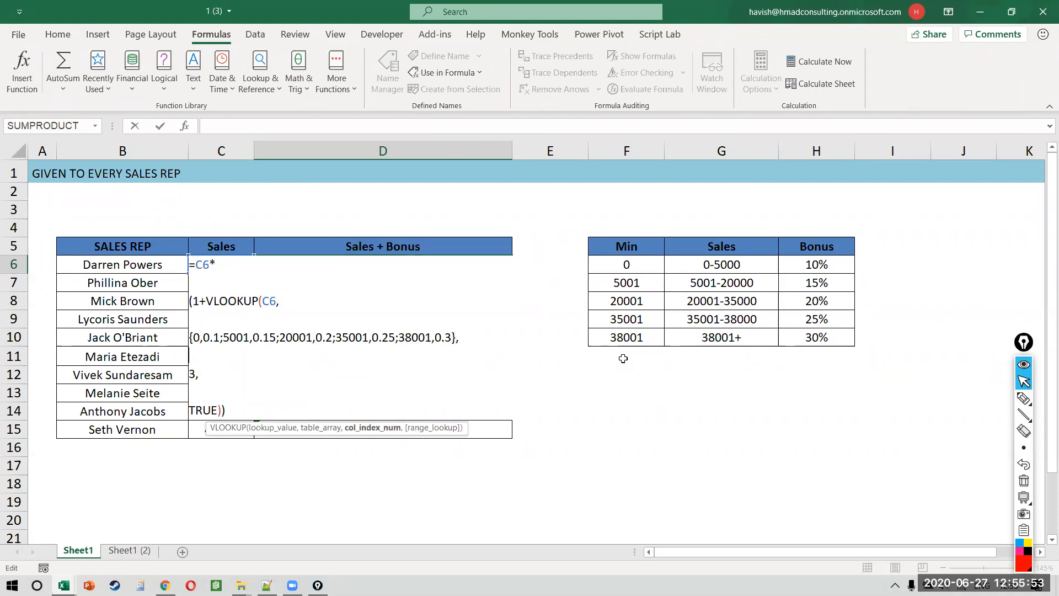
pyautogui.press('Escape')
pyautogui.hotkey('ctrl', 'shift', 'Down')
pyautogui.hotkey('ctrl', 'd')
pyautogui.press('F2')
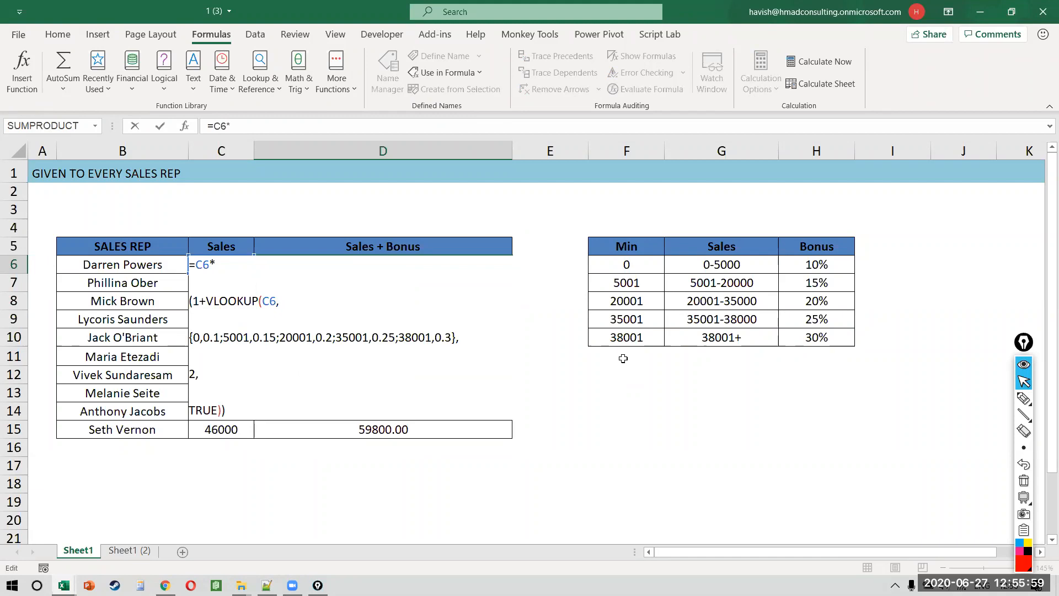
pyautogui.press('Escape')
# Step: Delete the Min column from the bonus table, then reopen D6's formula
pyautogui.moveTo(627, 149); pyautogui.dragTo(797, 150)
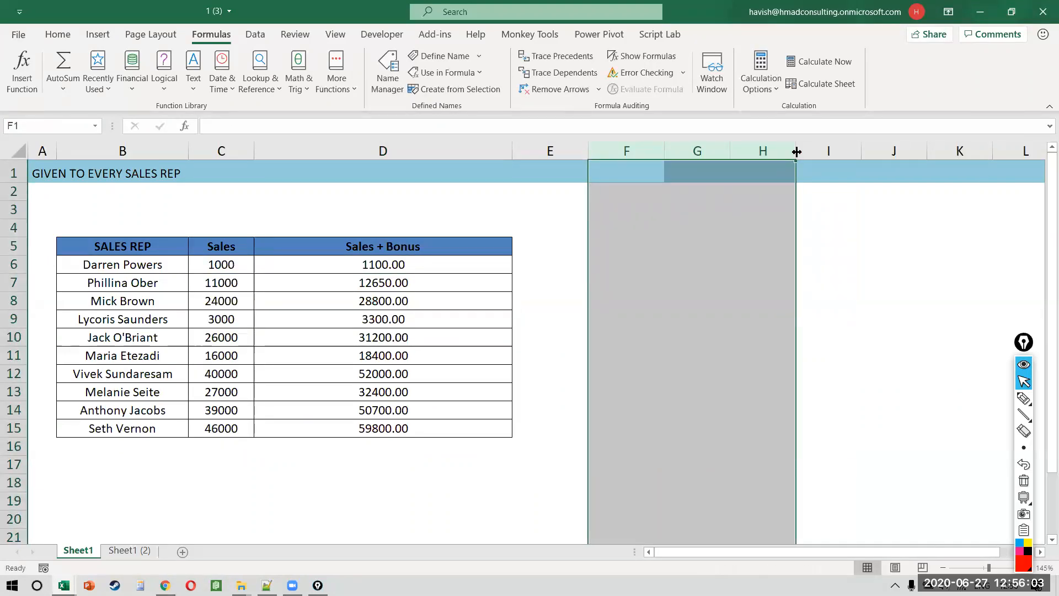
pyautogui.click(614, 144)
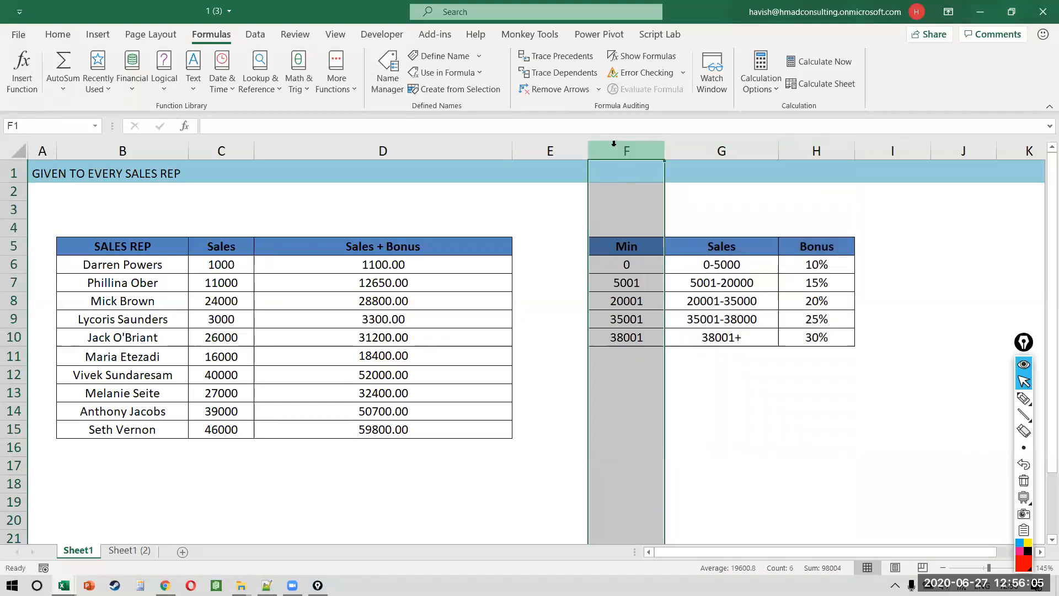
pyautogui.hotkey('ctrl', '-')
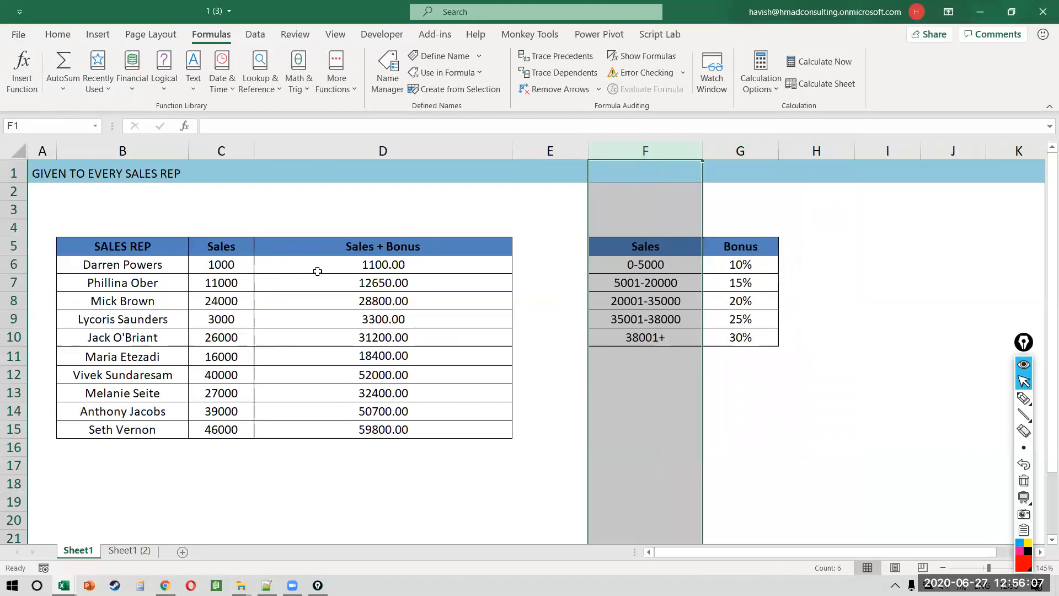
pyautogui.doubleClick(315, 270)
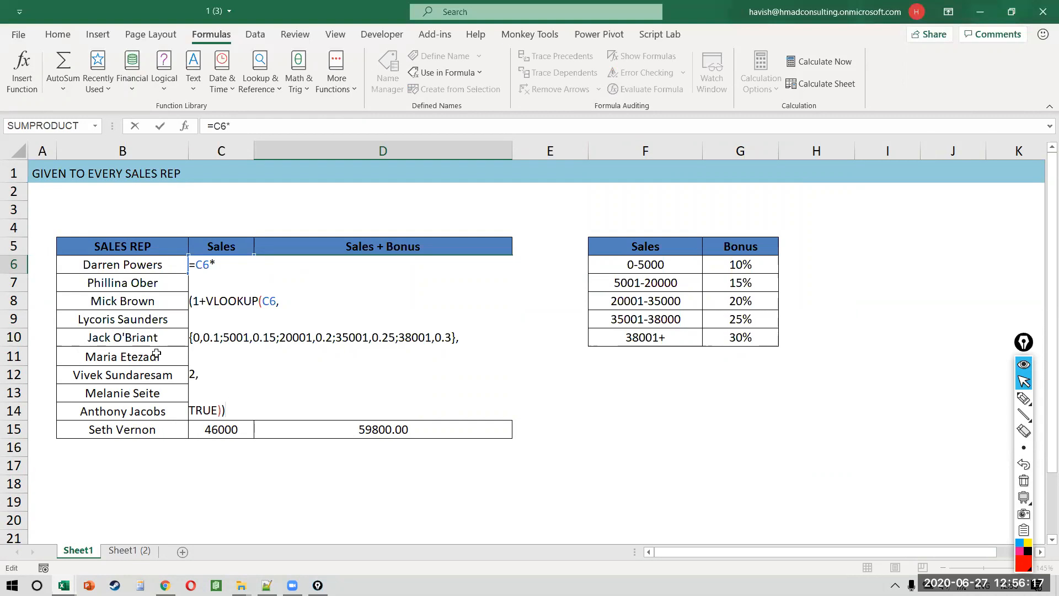
# Step: Step through D6's array constant, highlighting the 0, 5001, 20001, 35001 and 38001 pairs
pyautogui.moveTo(193, 338); pyautogui.dragTo(498, 341)
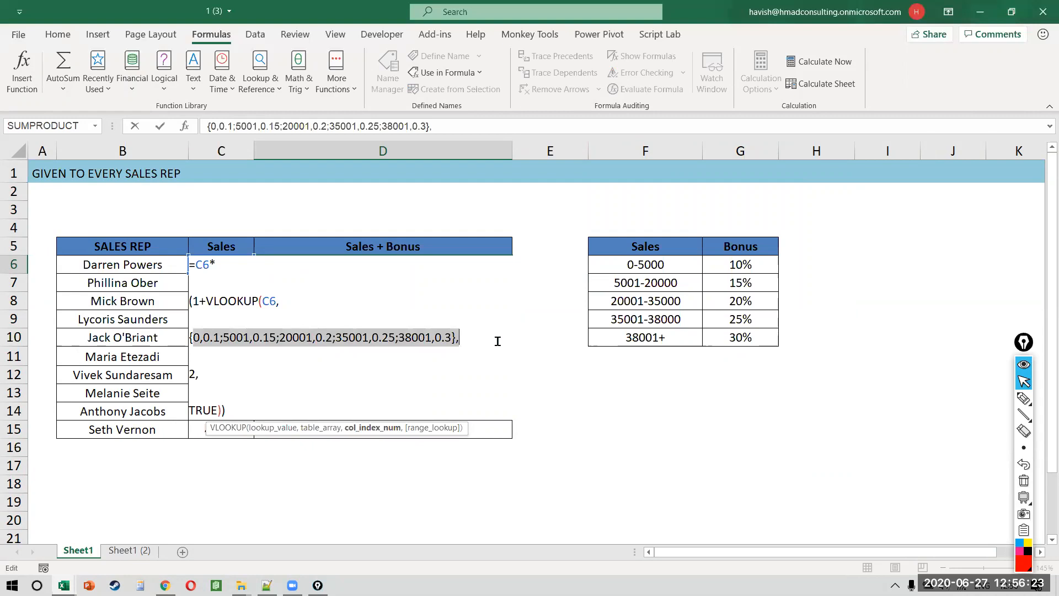
pyautogui.press('Left')
pyautogui.press('Right')
pyautogui.press('Right')
pyautogui.press('Right')
pyautogui.press('Right')
pyautogui.press('Right')
pyautogui.press('Right')
pyautogui.press('Right')
pyautogui.press('Right')
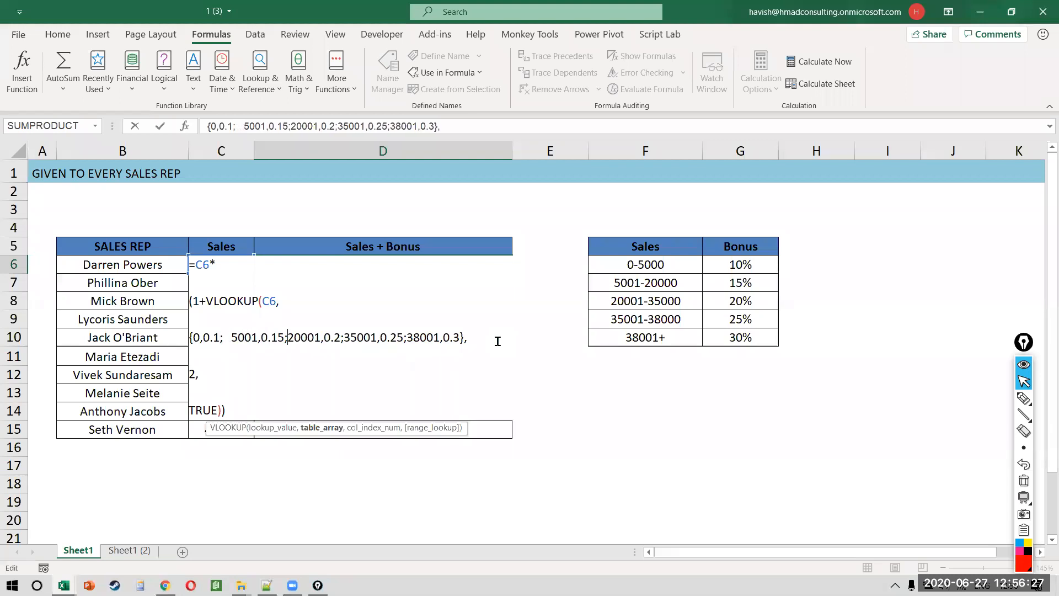
pyautogui.press('Right')
pyautogui.press('Right')
pyautogui.press('Right')
pyautogui.press('Right')
pyautogui.press('Right')
pyautogui.press('Right')
pyautogui.press('Right')
pyautogui.press('Right')
pyautogui.press('Right')
pyautogui.press('Right')
pyautogui.press('Right')
pyautogui.press('Right')
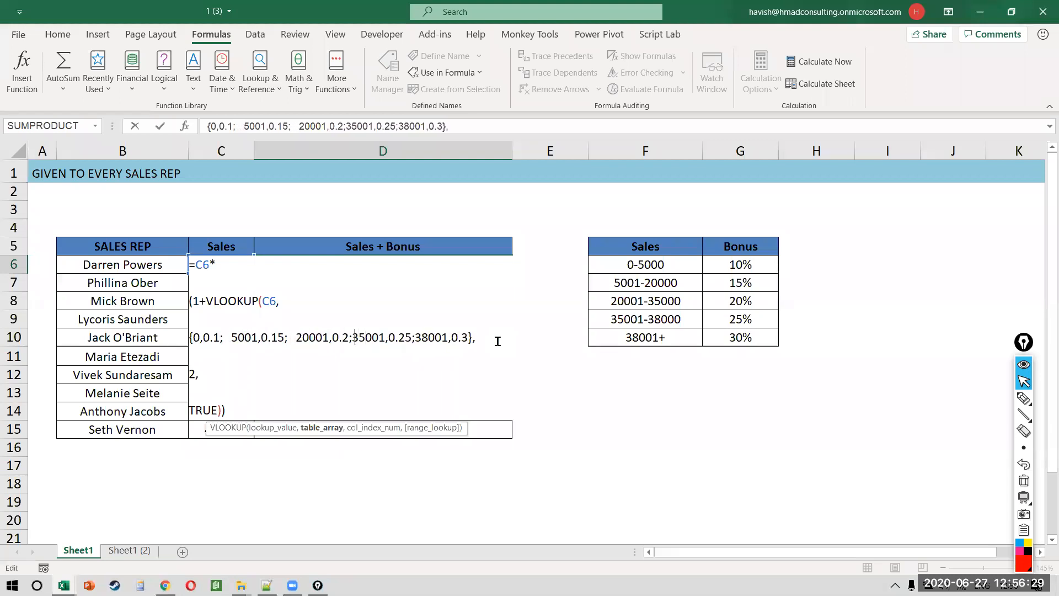
pyautogui.press('Right')
pyautogui.press('Right')
pyautogui.press('Right')
pyautogui.press('Right')
pyautogui.press('Right')
pyautogui.press('Right')
pyautogui.press('Right')
pyautogui.press('Right')
pyautogui.press('Right')
pyautogui.press('Right')
pyautogui.press('Right')
pyautogui.press('Right')
pyautogui.press('Right')
pyautogui.press('Down')
pyautogui.press('Down')
pyautogui.press('Down')
pyautogui.press('Down')
pyautogui.press('Up')
pyautogui.press('Up')
pyautogui.press('Up')
pyautogui.press('Up')
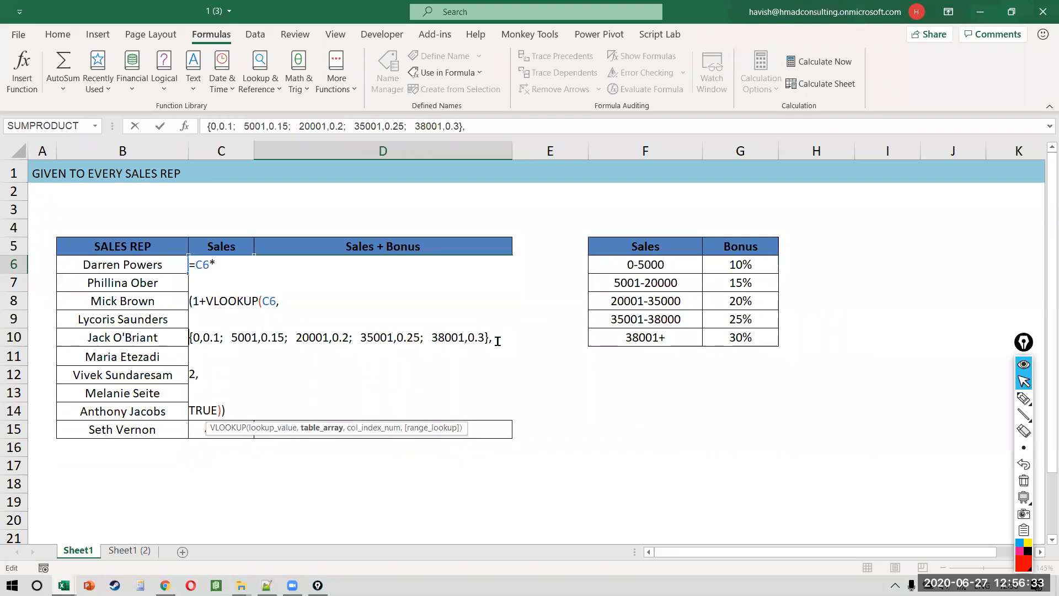
pyautogui.press('Right')
pyautogui.press('Right')
pyautogui.press('Right')
pyautogui.press('Right')
pyautogui.press('Right')
pyautogui.hotkey('shift', 'Right')
pyautogui.hotkey('shift', 'Right')
pyautogui.hotkey('shift', 'Right')
pyautogui.hotkey('shift', 'Right')
pyautogui.hotkey('shift', 'Right')
pyautogui.hotkey('shift', 'Right')
pyautogui.hotkey('shift', 'Right')
pyautogui.hotkey('shift', 'Right')
pyautogui.hotkey('shift', 'Right')
pyautogui.hotkey('shift', 'Right')
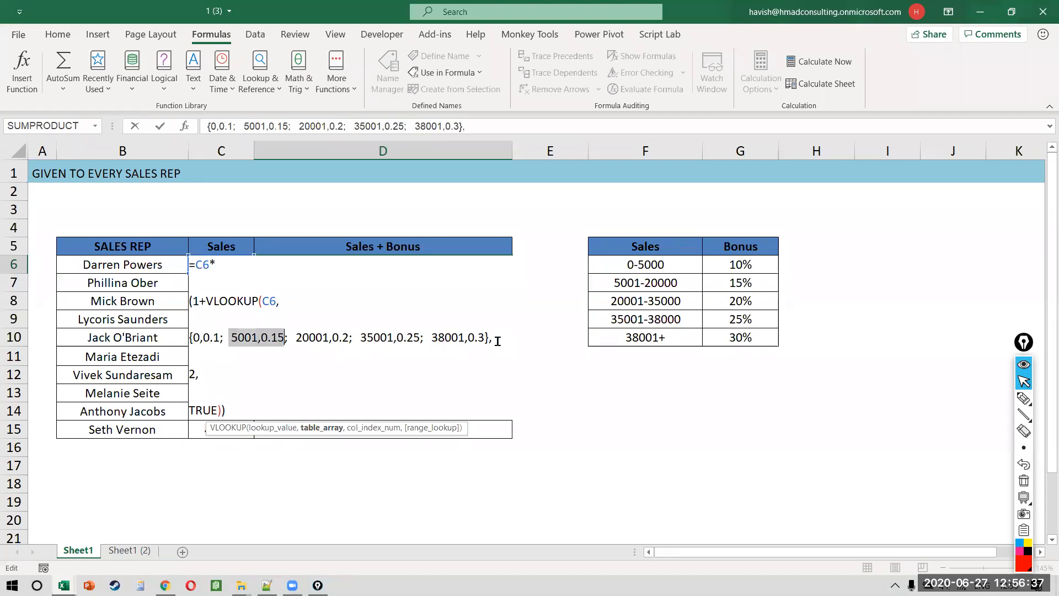
pyautogui.press('Right')
pyautogui.press('Right')
pyautogui.press('Right')
pyautogui.press('Right')
pyautogui.hotkey('shift', 'Right')
pyautogui.hotkey('shift', 'Right')
pyautogui.hotkey('shift', 'Right')
pyautogui.hotkey('shift', 'Right')
pyautogui.hotkey('shift', 'Right')
pyautogui.hotkey('shift', 'Right')
pyautogui.hotkey('shift', 'Right')
pyautogui.hotkey('shift', 'Right')
pyautogui.hotkey('shift', 'Right')
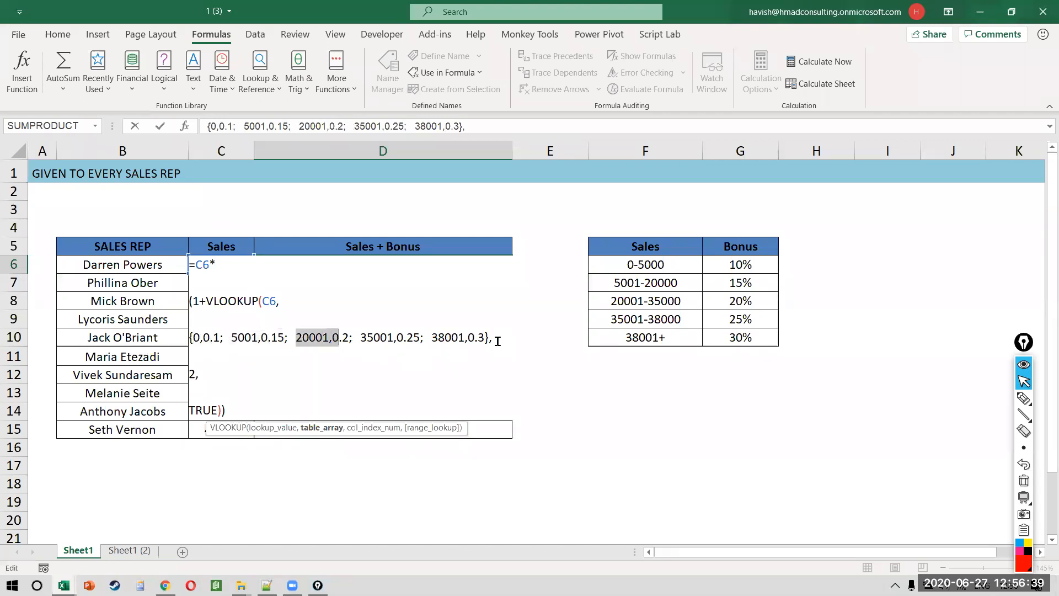
pyautogui.press('Right')
pyautogui.press('Right')
pyautogui.press('Right')
pyautogui.press('Right')
pyautogui.hotkey('shift', 'Right')
pyautogui.hotkey('shift', 'Right')
pyautogui.hotkey('shift', 'Right')
pyautogui.hotkey('shift', 'Right')
pyautogui.hotkey('shift', 'Right')
pyautogui.hotkey('shift', 'Right')
pyautogui.hotkey('shift', 'Right')
pyautogui.hotkey('shift', 'Right')
pyautogui.press('Right')
pyautogui.hotkey('shift', 'Right')
pyautogui.hotkey('shift', 'Right')
pyautogui.hotkey('shift', 'Right')
pyautogui.hotkey('shift', 'Right')
pyautogui.hotkey('shift', 'Right')
pyautogui.hotkey('shift', 'Right')
pyautogui.hotkey('shift', 'Right')
pyautogui.hotkey('shift', 'Right')
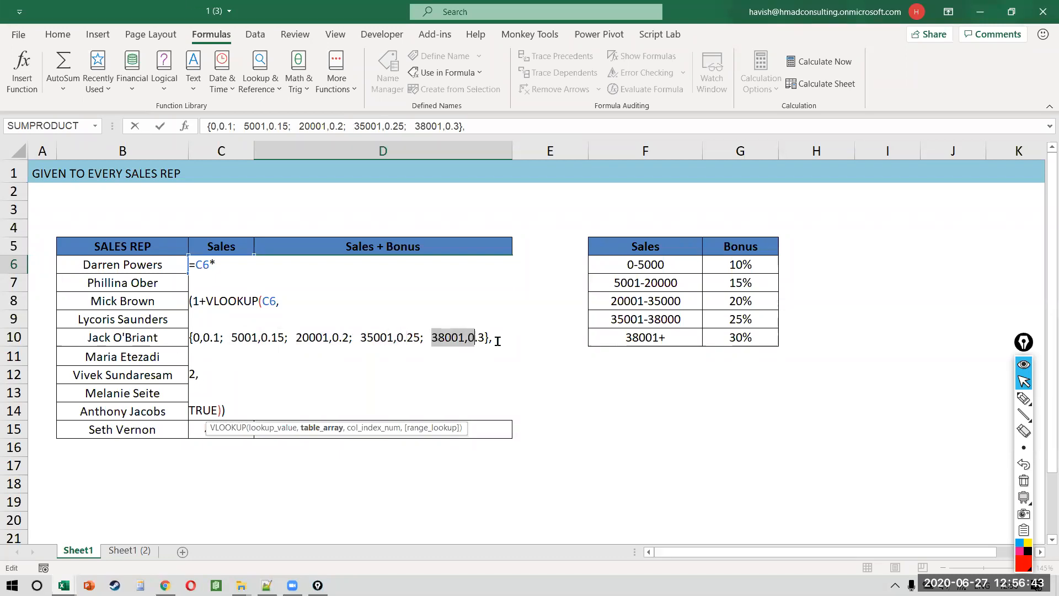
pyautogui.press('Right')
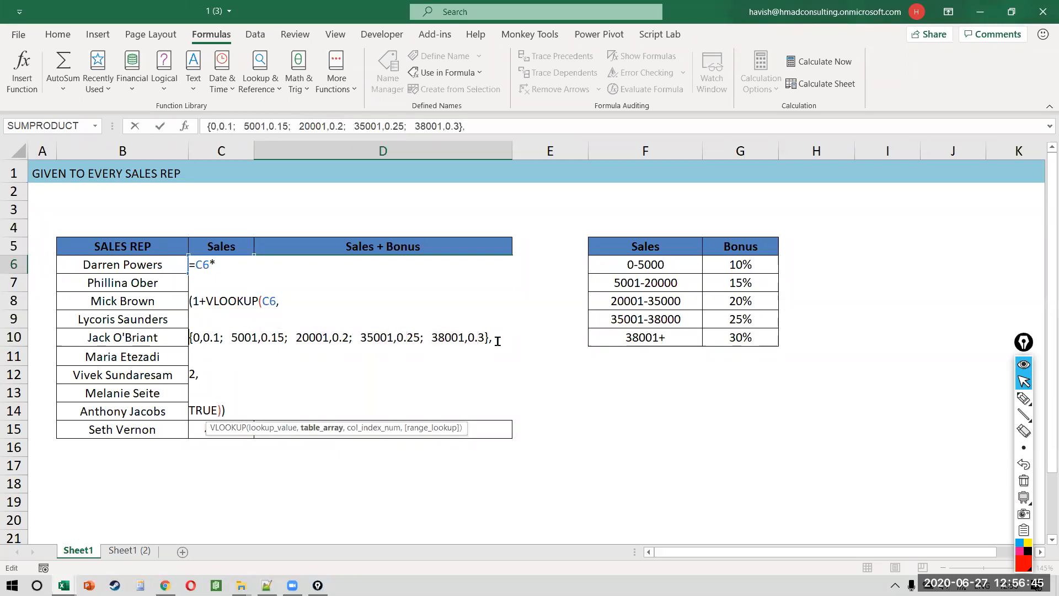
pyautogui.hotkey('shift', 'Down')
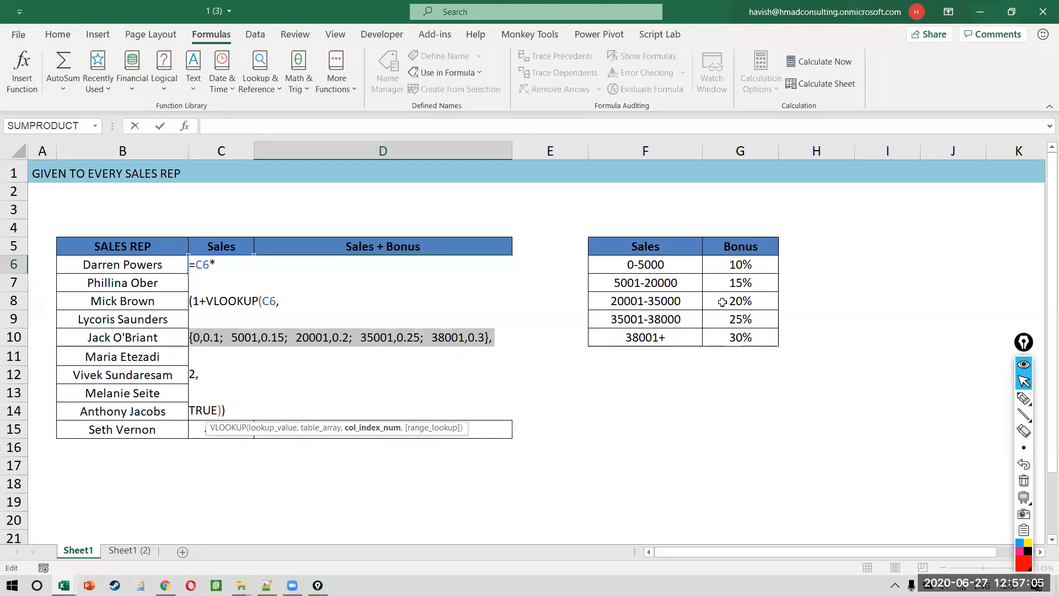
# Step: Select the bonus table F5:G10 to compare, then confirm D6's formula unchanged
pyautogui.click(669, 242)
pyautogui.moveTo(669, 241); pyautogui.dragTo(767, 338)
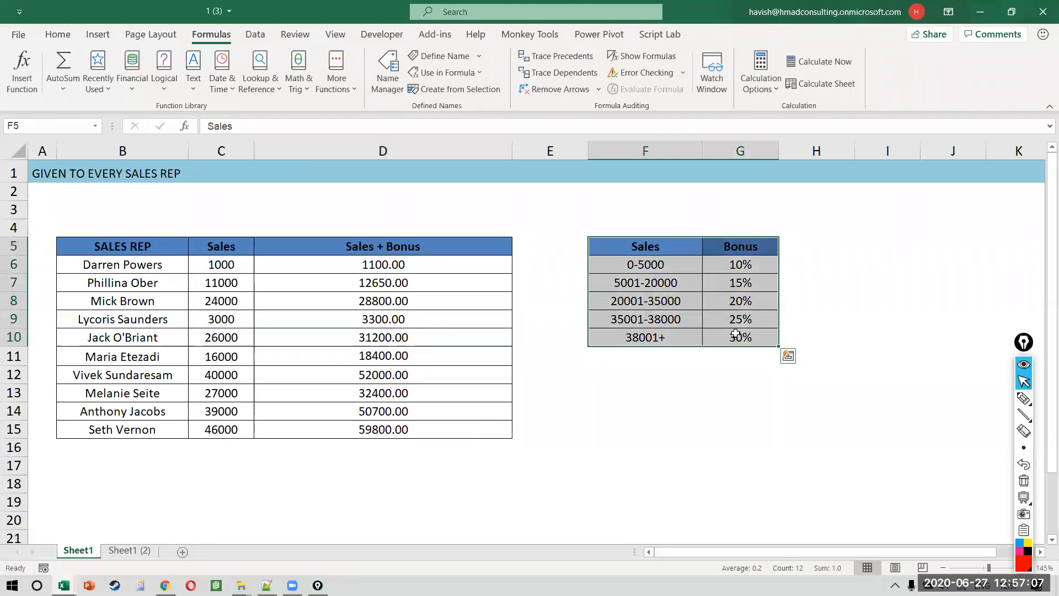
pyautogui.doubleClick(426, 265)
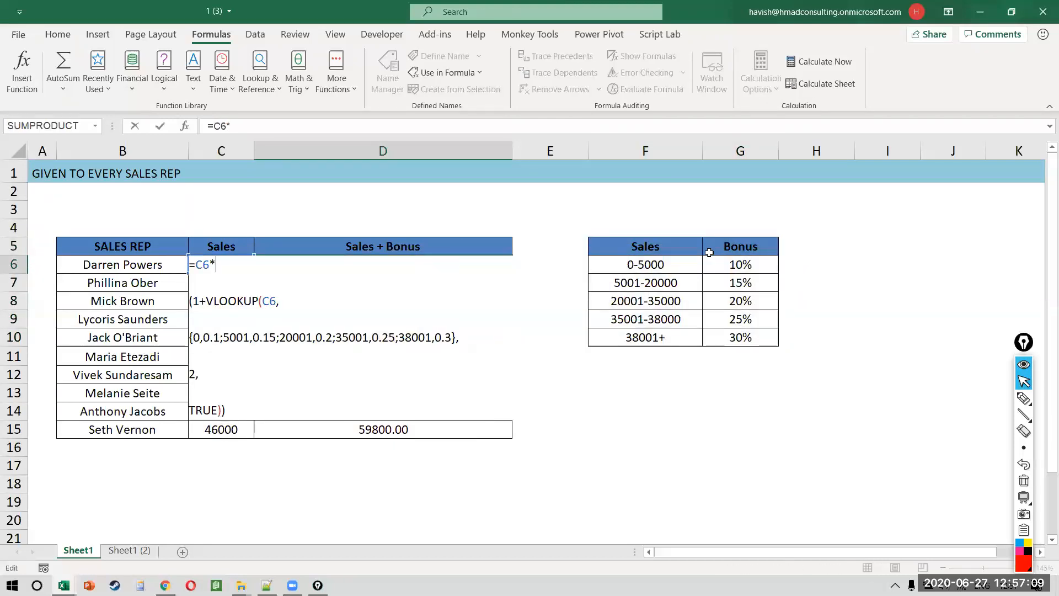
pyautogui.click(446, 313)
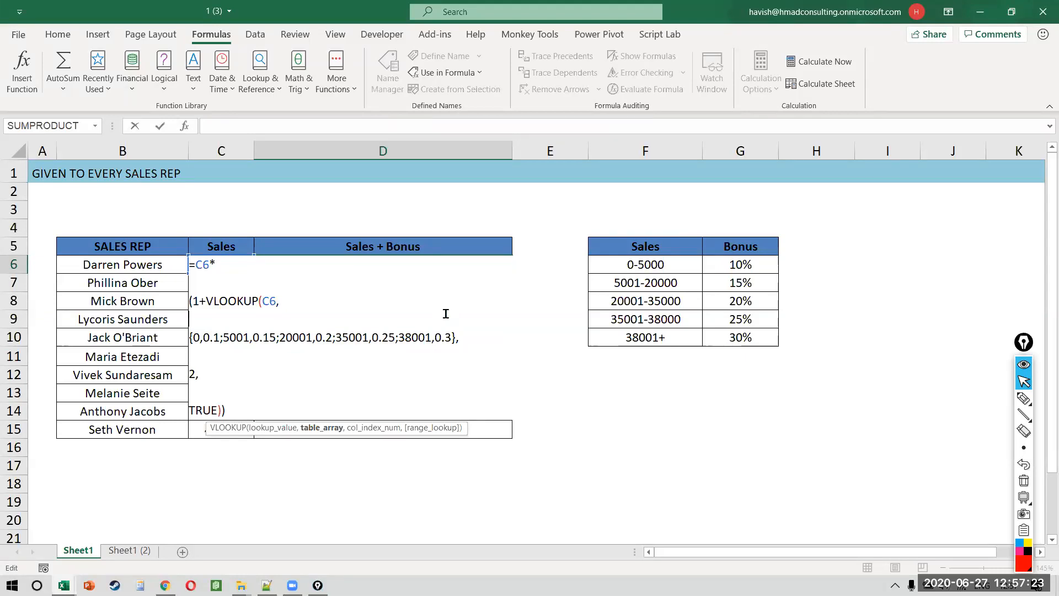
pyautogui.press('Return')
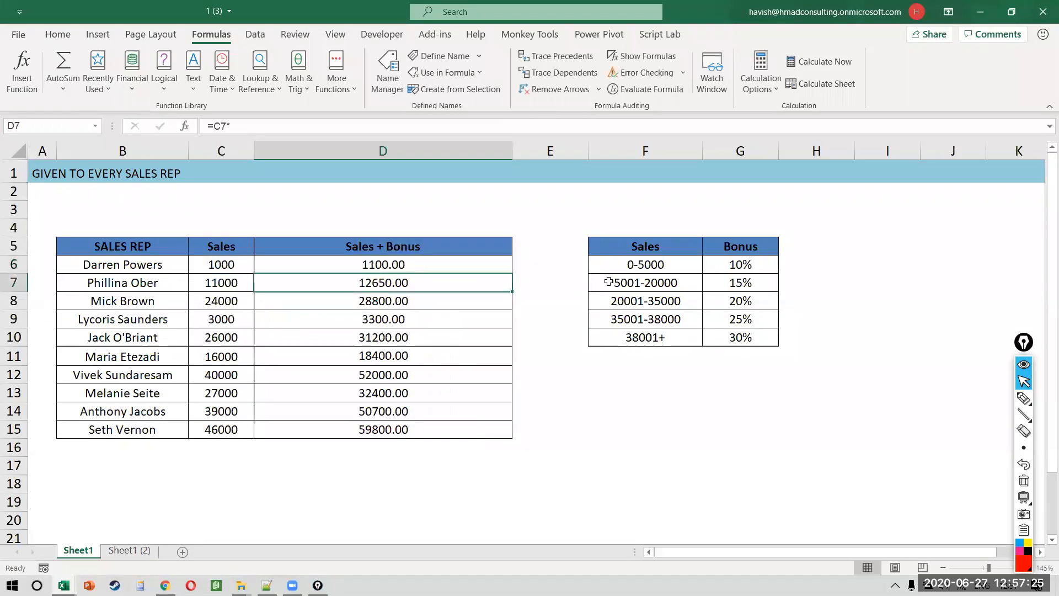
# Step: Insert an empty column E between the sales table and the bonus table
pyautogui.click(546, 288)
pyautogui.hotkey('ctrl', 'space')
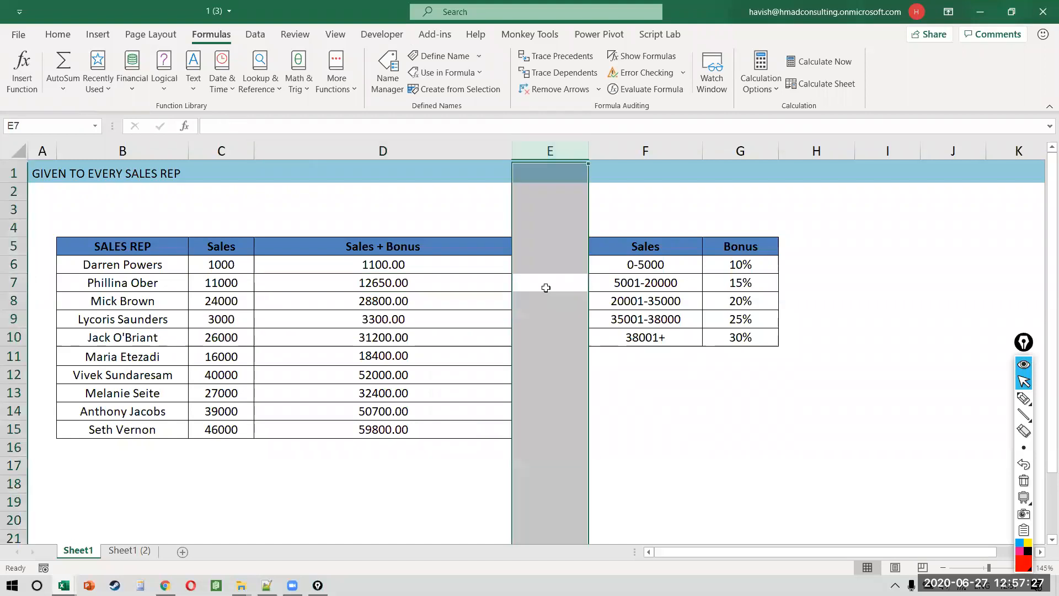
pyautogui.hotkey('ctrl', 'shift', '+')
pyautogui.press('Right')
pyautogui.press('Left')
pyautogui.press('Up')
# Step: Start a LOOKUP formula in E6, review its vector-form arguments, then cancel it
pyautogui.write('=loo')
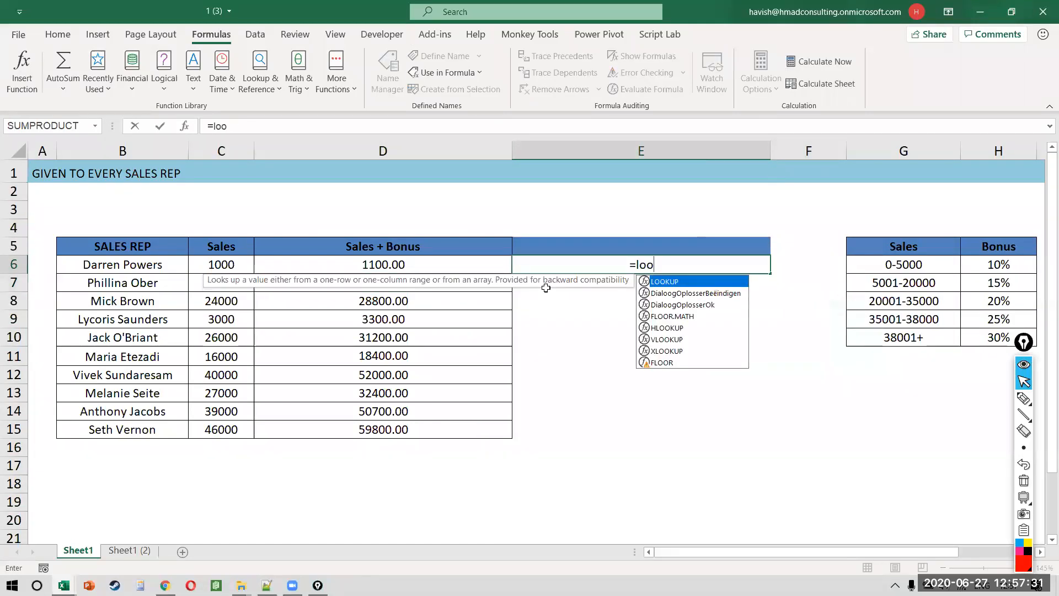
pyautogui.press('Tab')
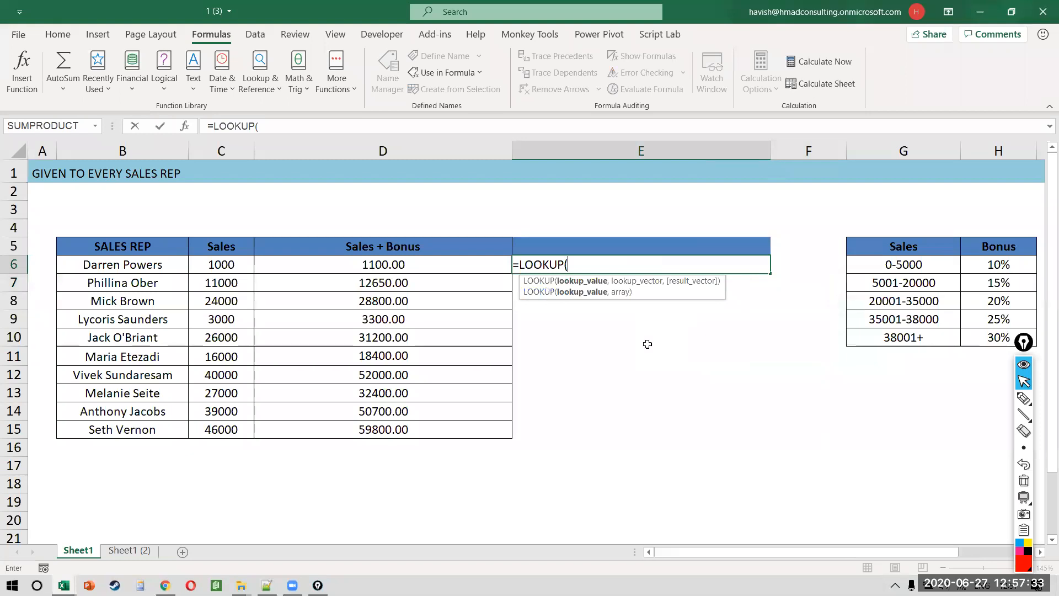
pyautogui.hotkey('ctrl', 'a')
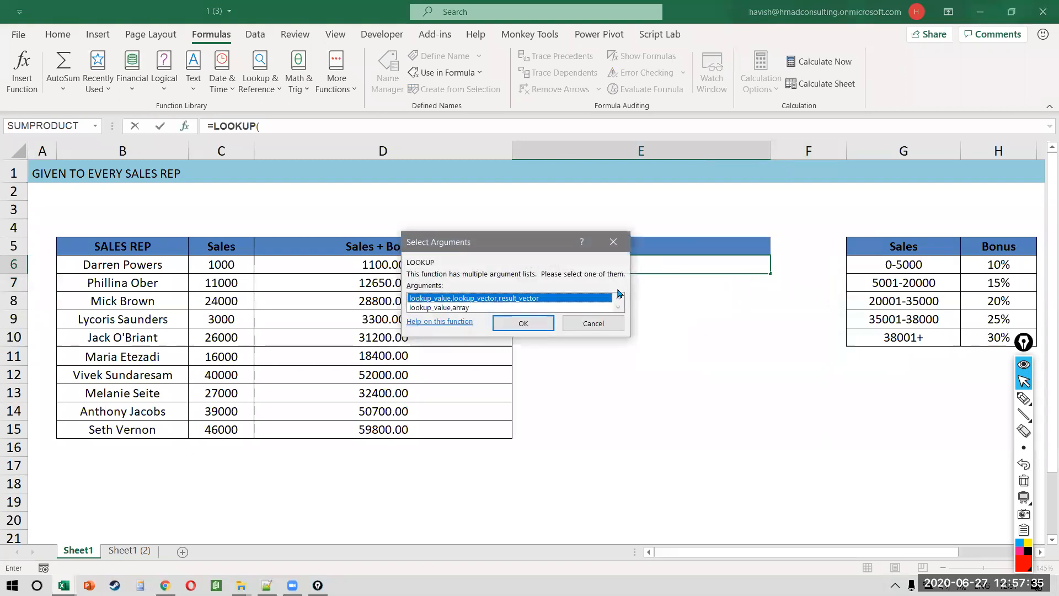
pyautogui.press('Return')
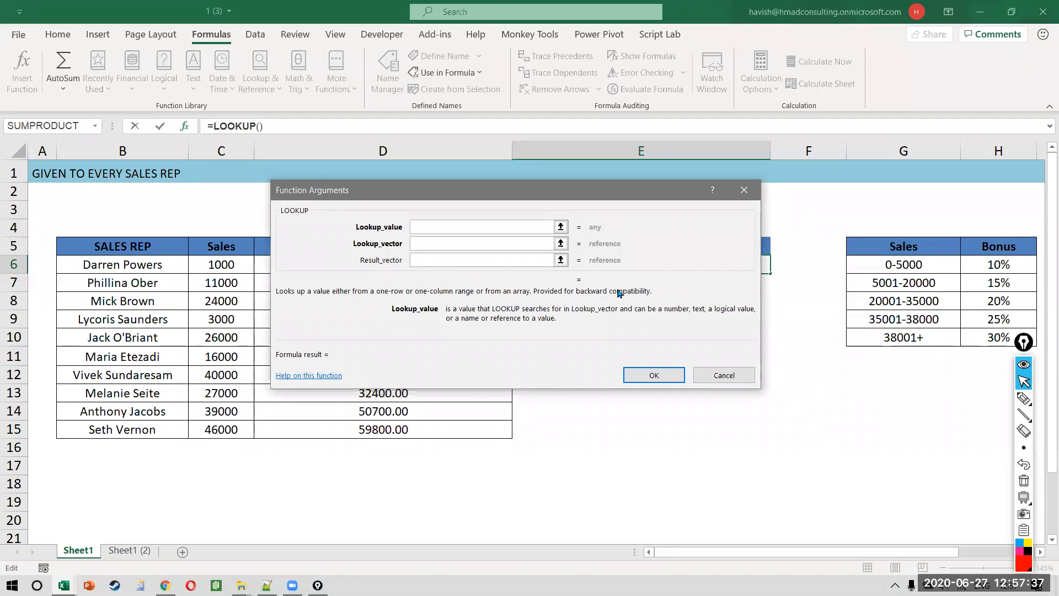
pyautogui.press('Tab')
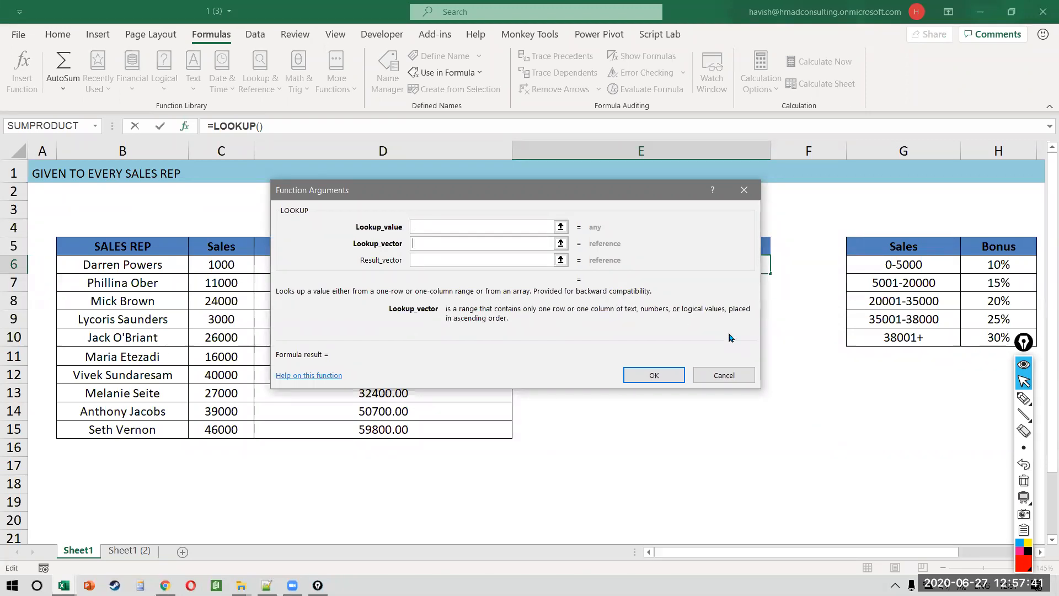
pyautogui.hotkey('shift', 'Tab')
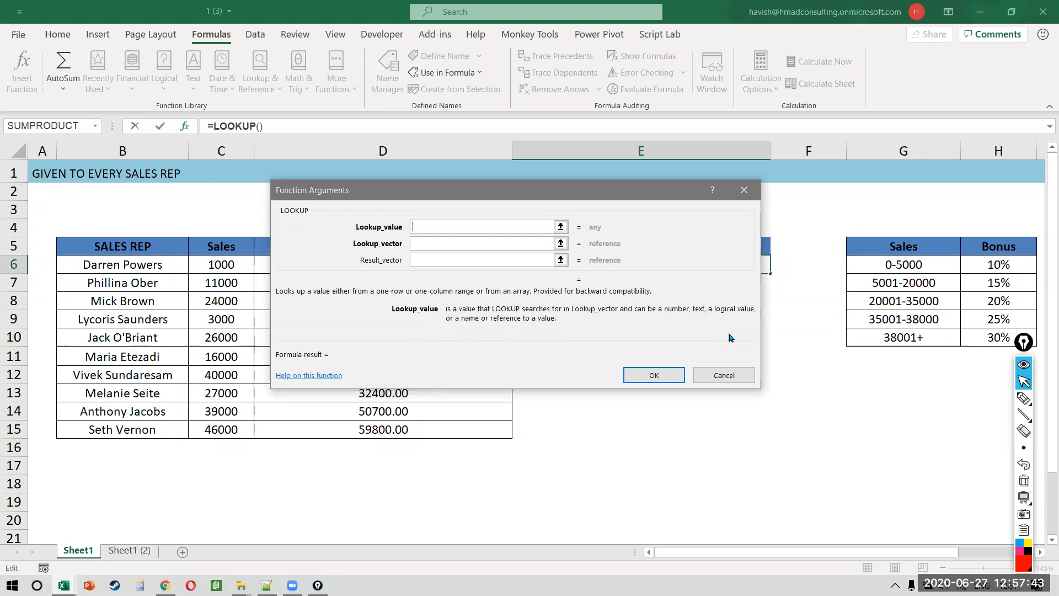
pyautogui.press('Tab')
pyautogui.press('Tab')
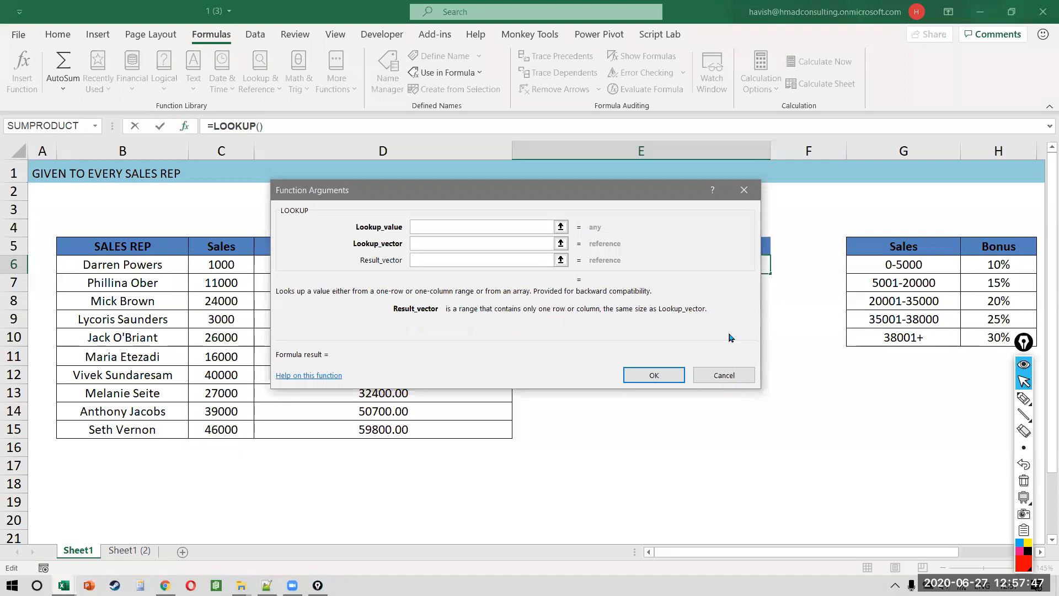
pyautogui.press('Escape')
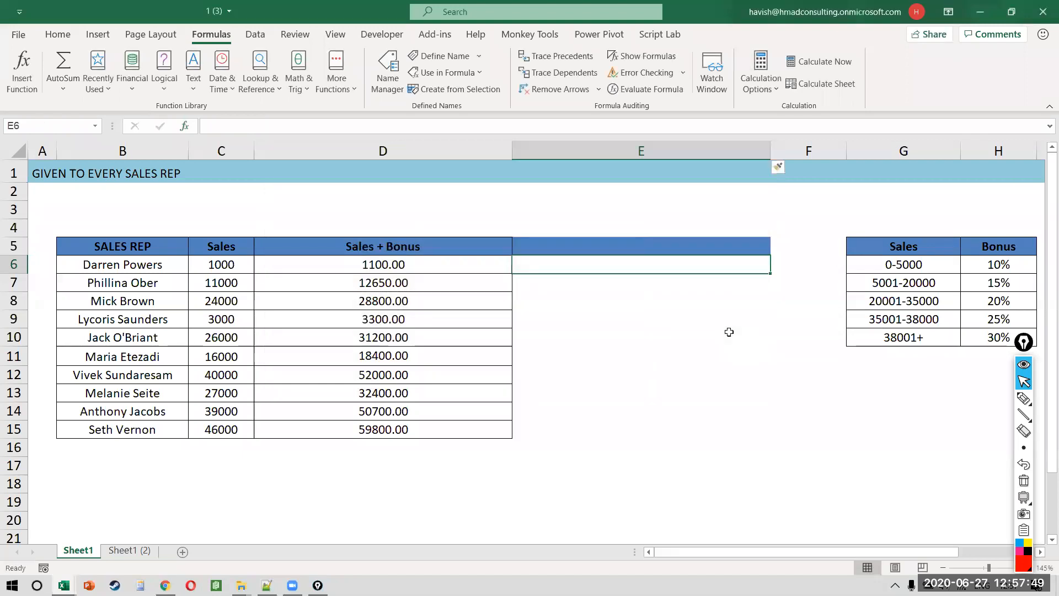
pyautogui.press('Down')
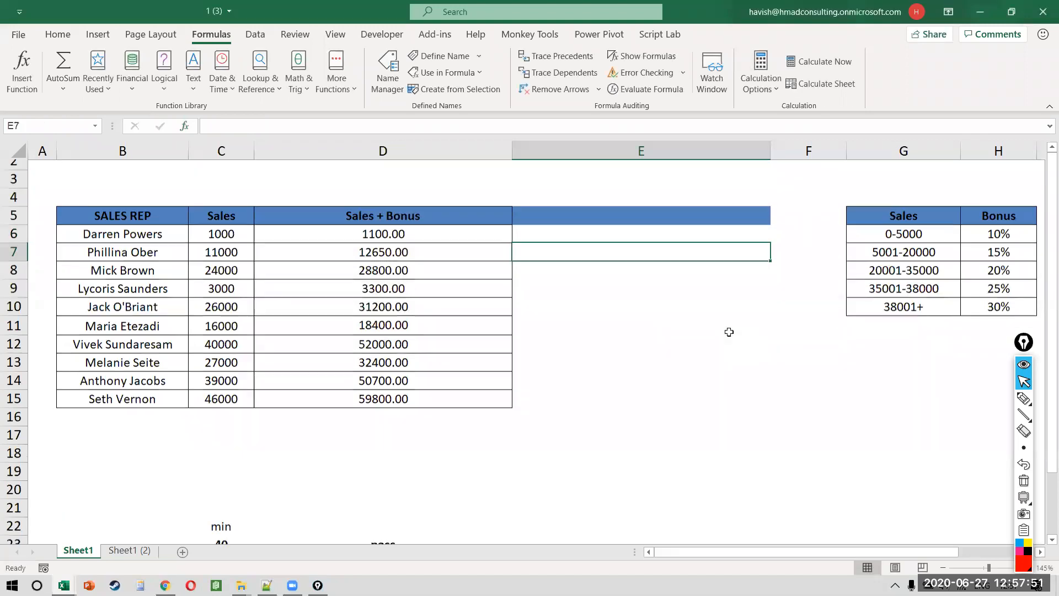
# Step: Switch to the LOOKUPS folder in File Explorer and select workbook 1 (2)
pyautogui.scroll(-1, 730, 332)
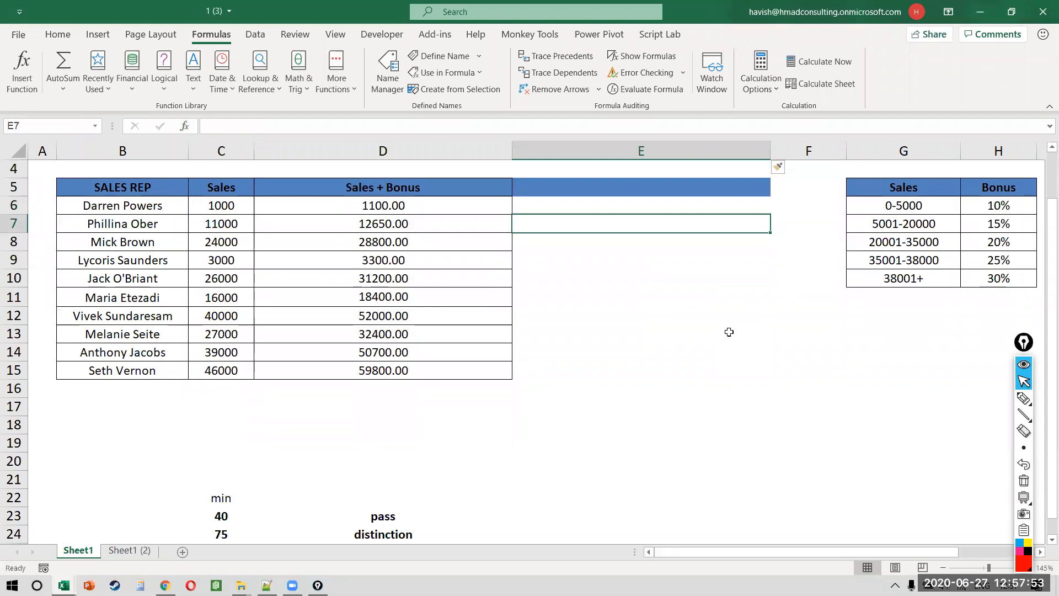
pyautogui.hotkey('shift', 'F11')
pyautogui.click(181, 216)
pyautogui.scroll(10, 181, 215)
pyautogui.hotkey('alt', 'Tab')
pyautogui.hotkey('alt', 'Tab')
pyautogui.hotkey('alt', 'Tab')
pyautogui.press('Up')
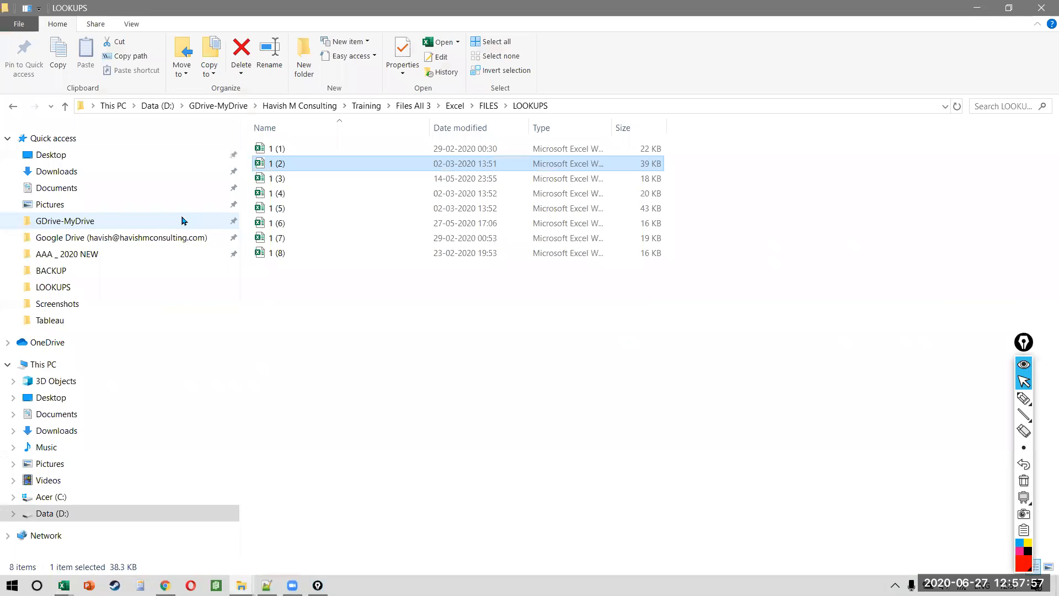
# Step: Open workbook 1 (2) and begin a LOOKUP formula in cell D15
pyautogui.hotkey('alt', 'Tab')
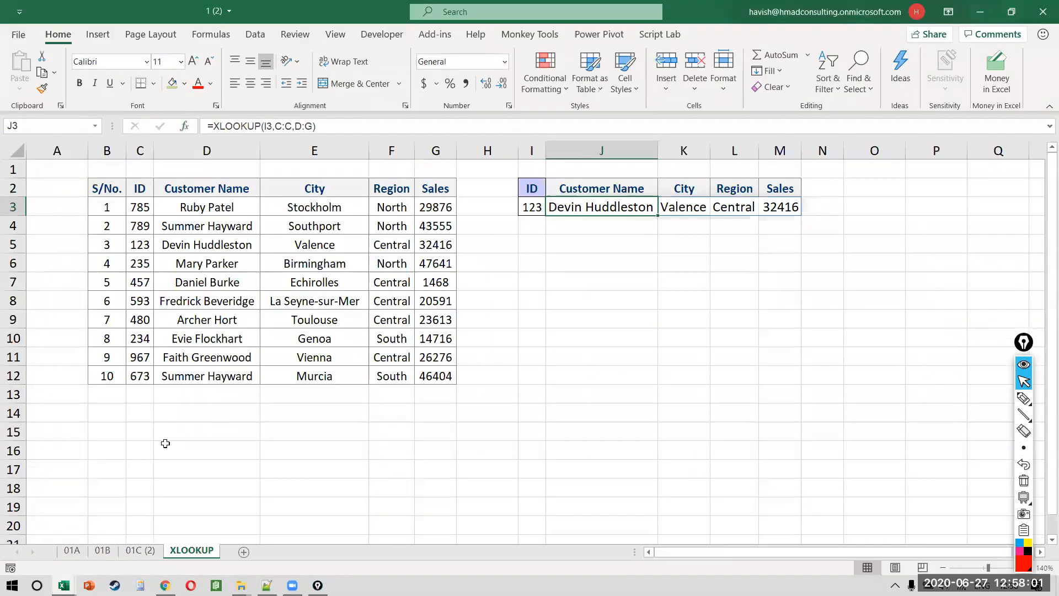
pyautogui.click(164, 443)
pyautogui.click(165, 442)
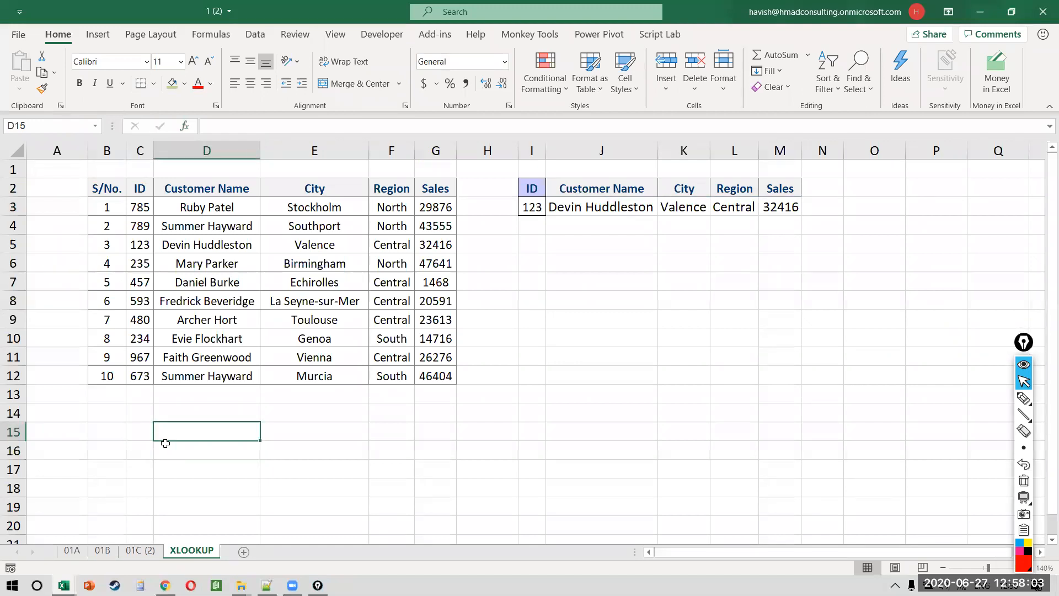
pyautogui.write('=')
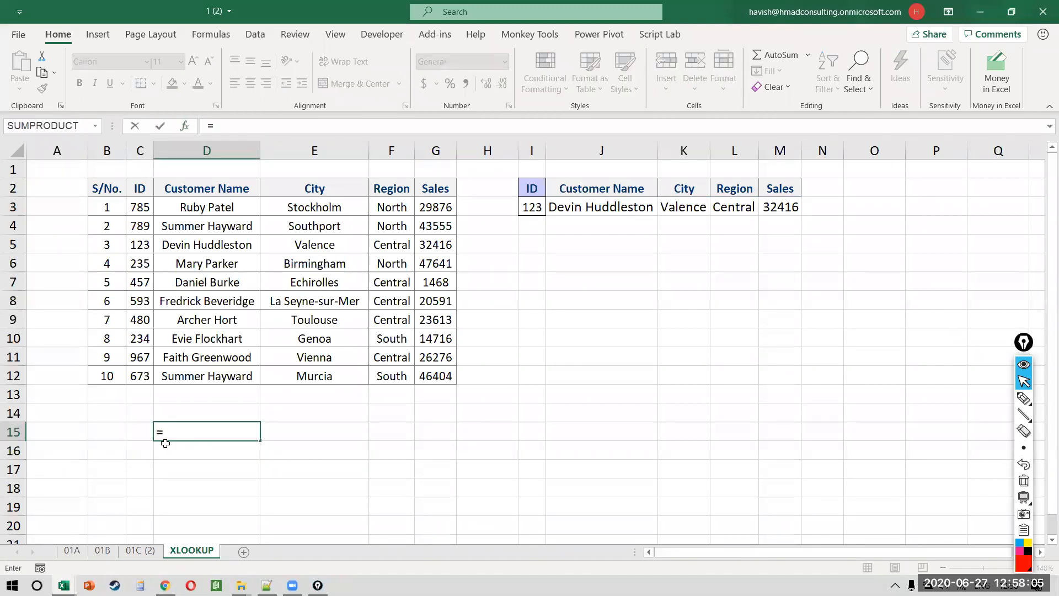
pyautogui.write('lo')
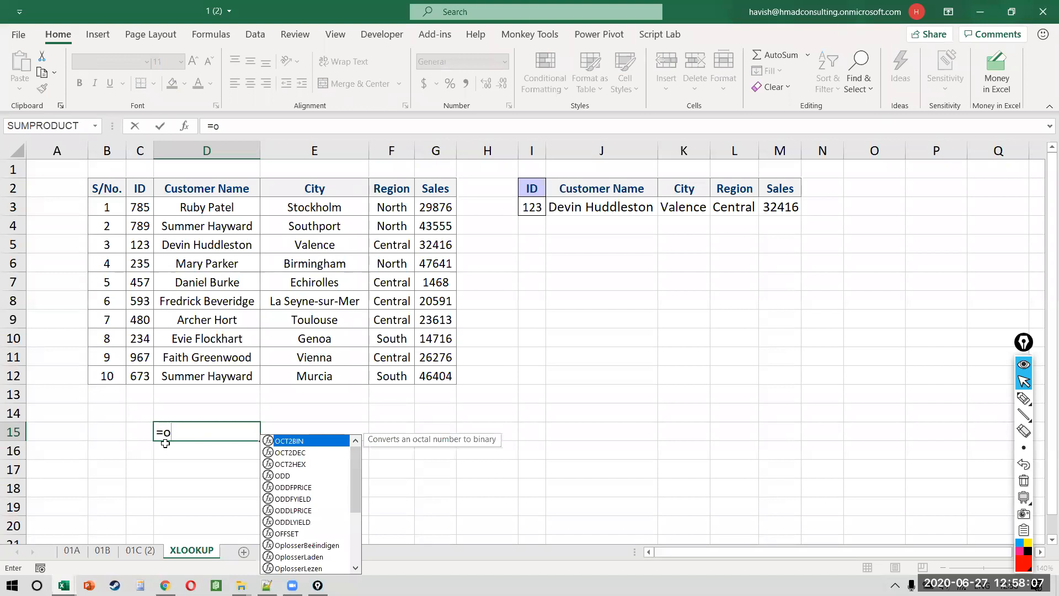
pyautogui.press('BackSpace')
pyautogui.press('BackSpace')
pyautogui.write('look')
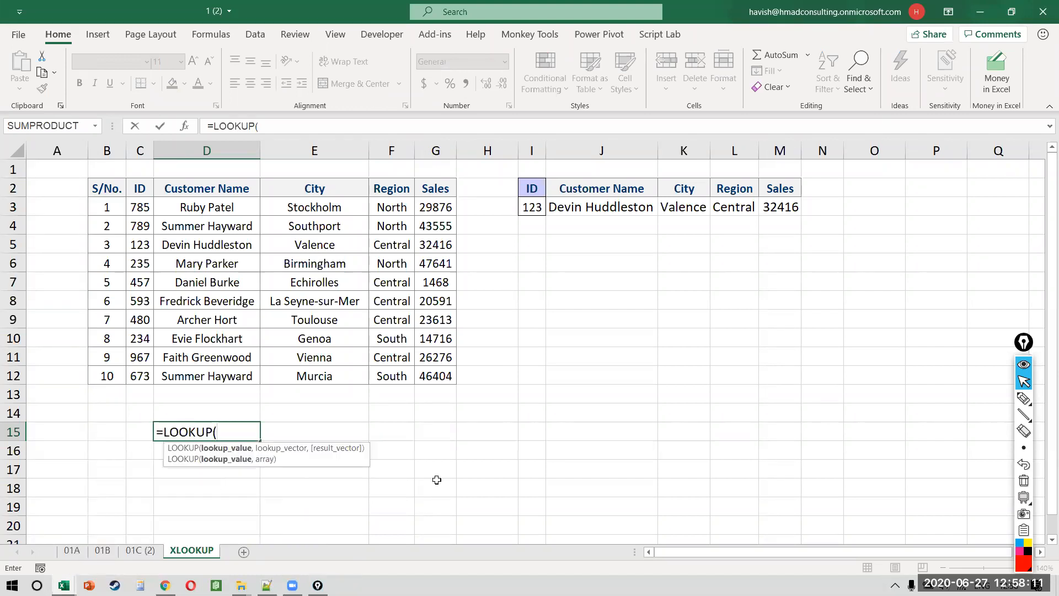
pyautogui.press('BackSpace')
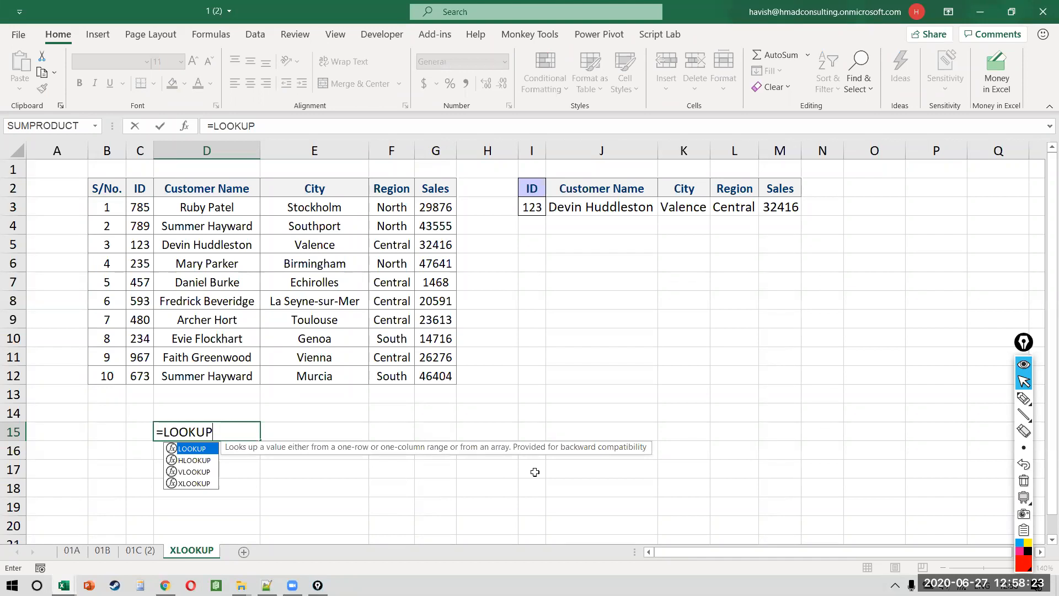
# Step: Complete =LOOKUP(123,C2:C12,D2:D12) in D15 and review the entered formula
pyautogui.write('(')
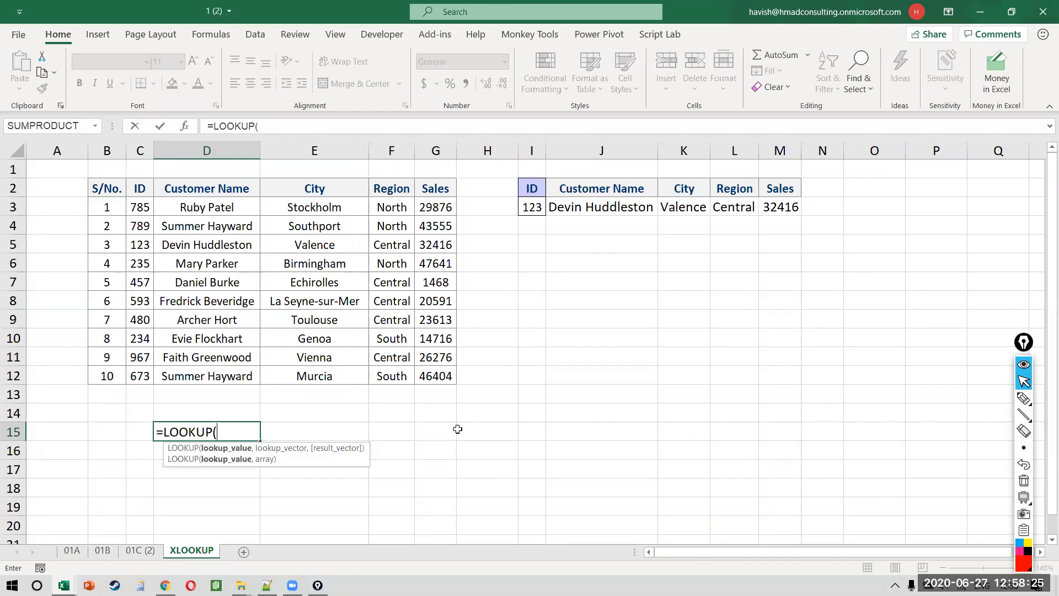
pyautogui.write('123,')
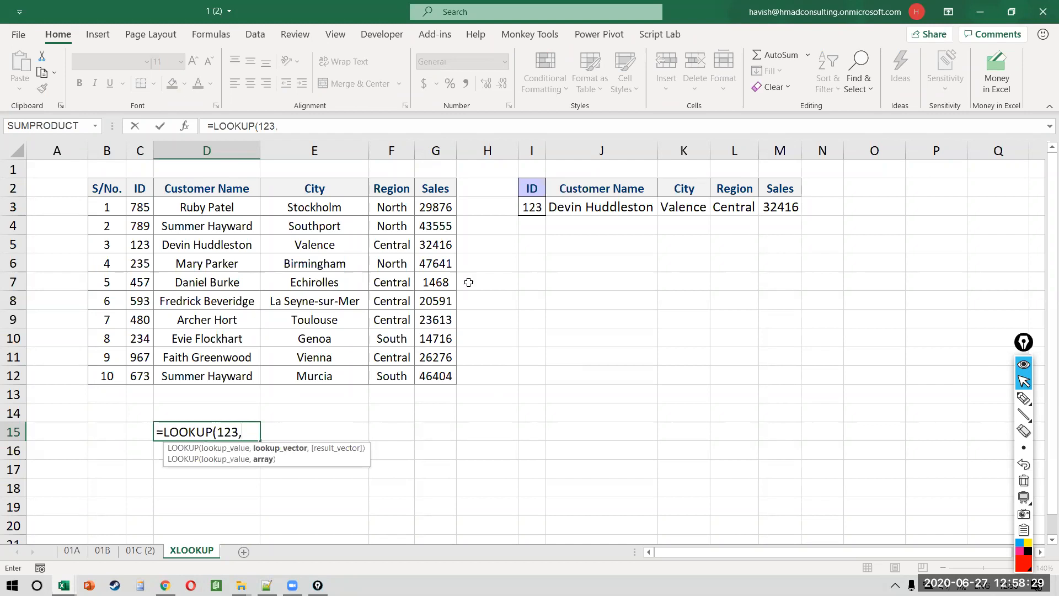
pyautogui.moveTo(141, 184); pyautogui.dragTo(126, 381)
pyautogui.write(',')
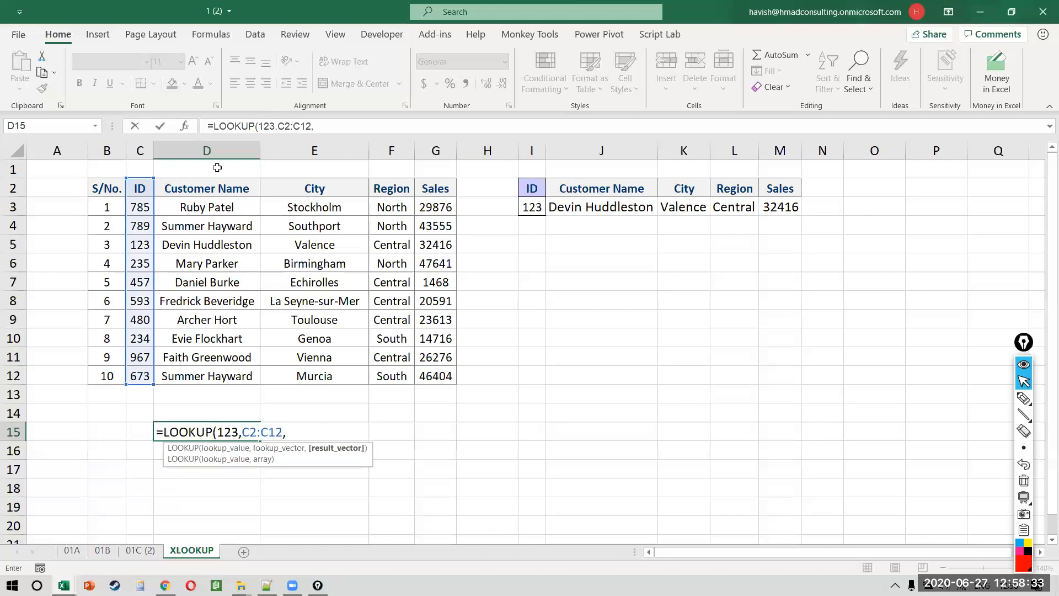
pyautogui.moveTo(217, 189); pyautogui.dragTo(229, 366)
pyautogui.press('Return')
pyautogui.press('Up')
pyautogui.press('F2')
pyautogui.press('Left')
pyautogui.press('Left')
pyautogui.press('Left')
pyautogui.press('Left')
pyautogui.press('Left')
pyautogui.press('Left')
pyautogui.press('Left')
pyautogui.press('Left')
pyautogui.press('Left')
pyautogui.press('Left')
pyautogui.press('Left')
pyautogui.press('Left')
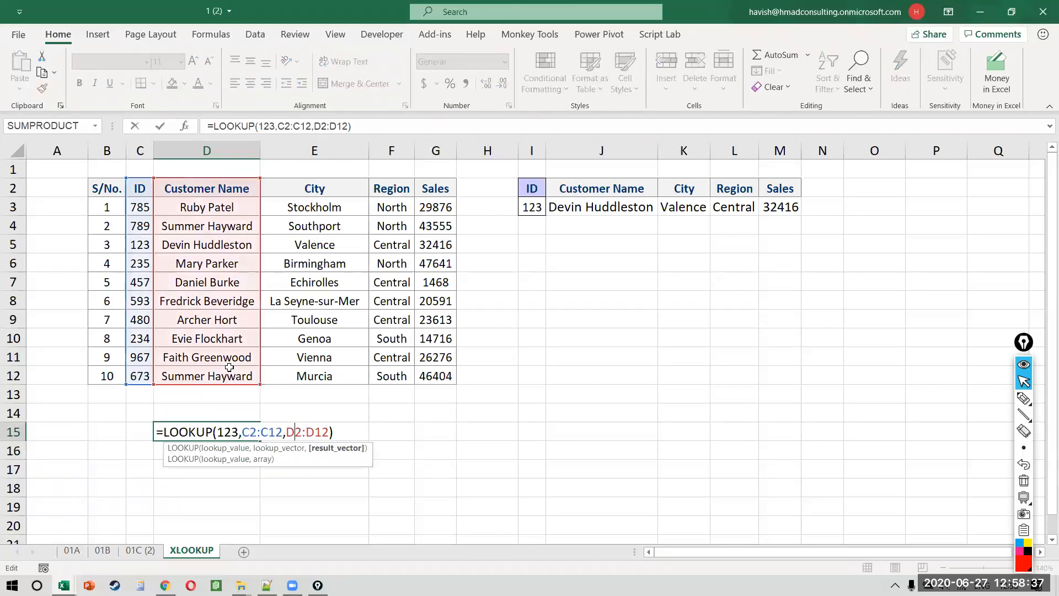
pyautogui.press('Escape')
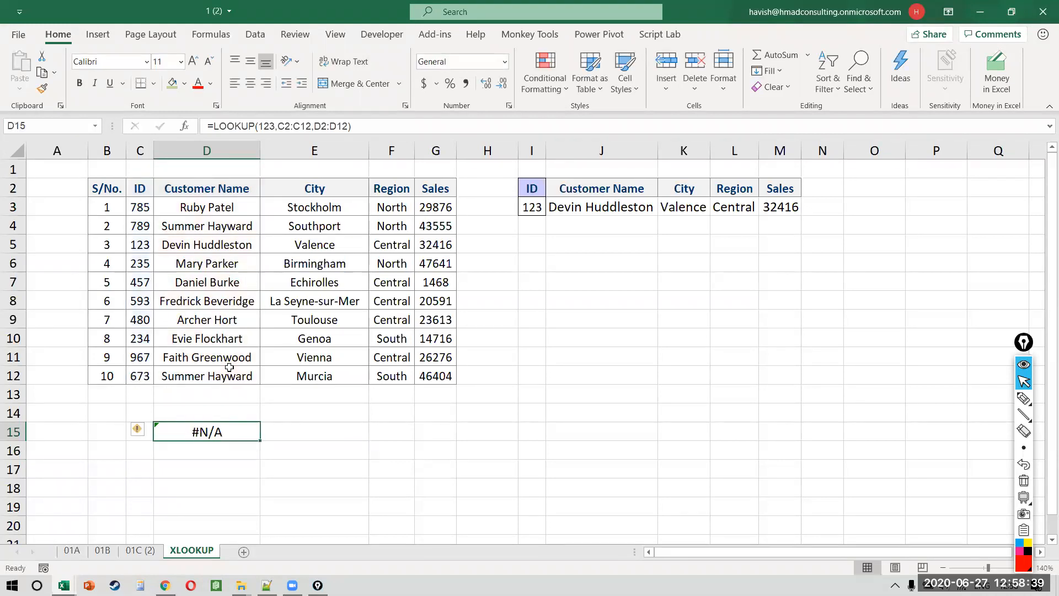
pyautogui.hotkey('alt', 'm')
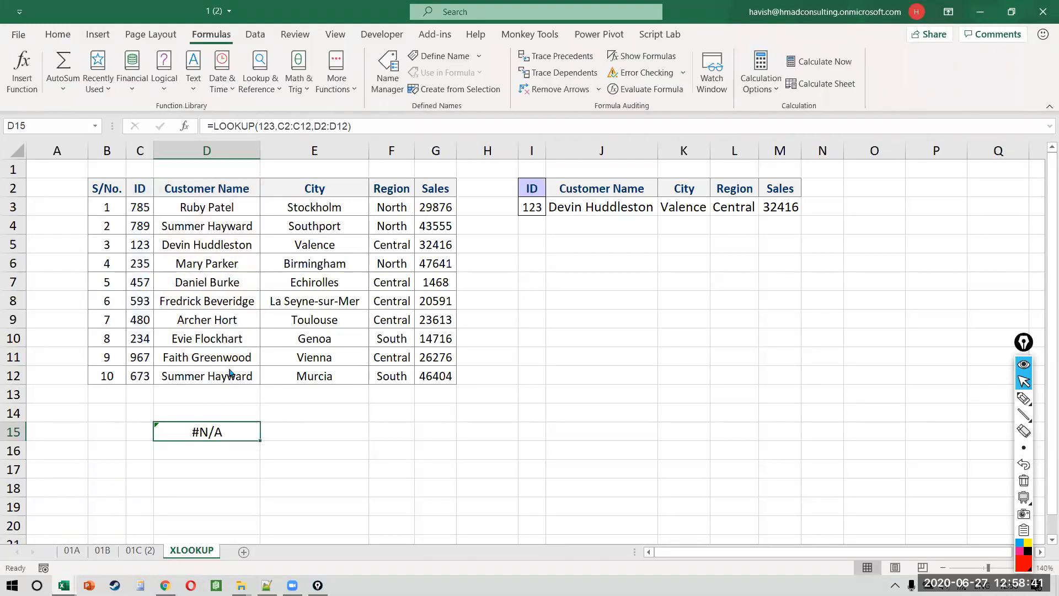
pyautogui.press('v')
pyautogui.press('Escape')
pyautogui.press('F2')
pyautogui.hotkey('shift', 'F3')
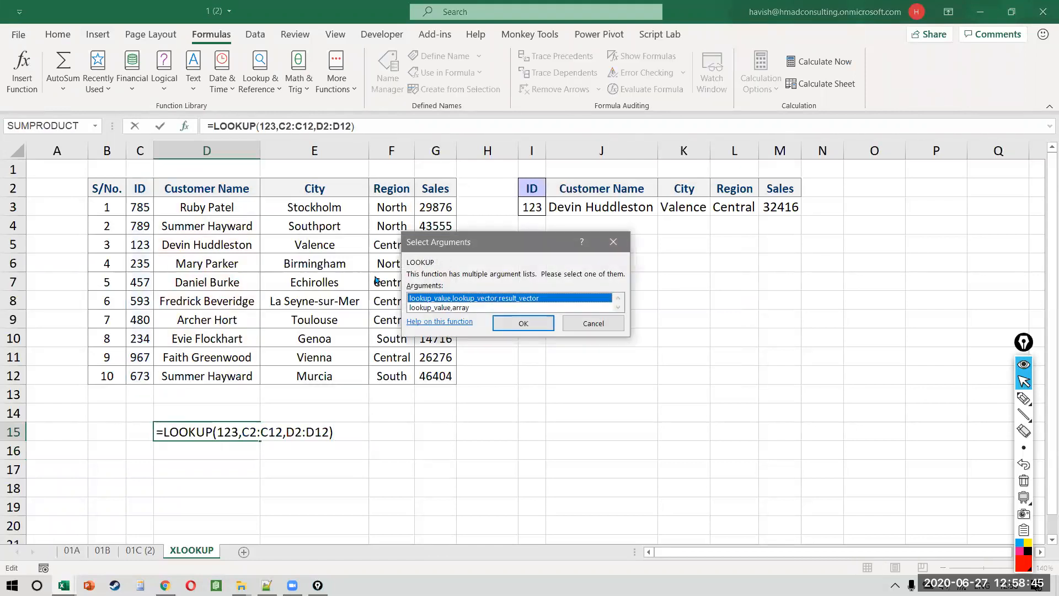
pyautogui.click(522, 323)
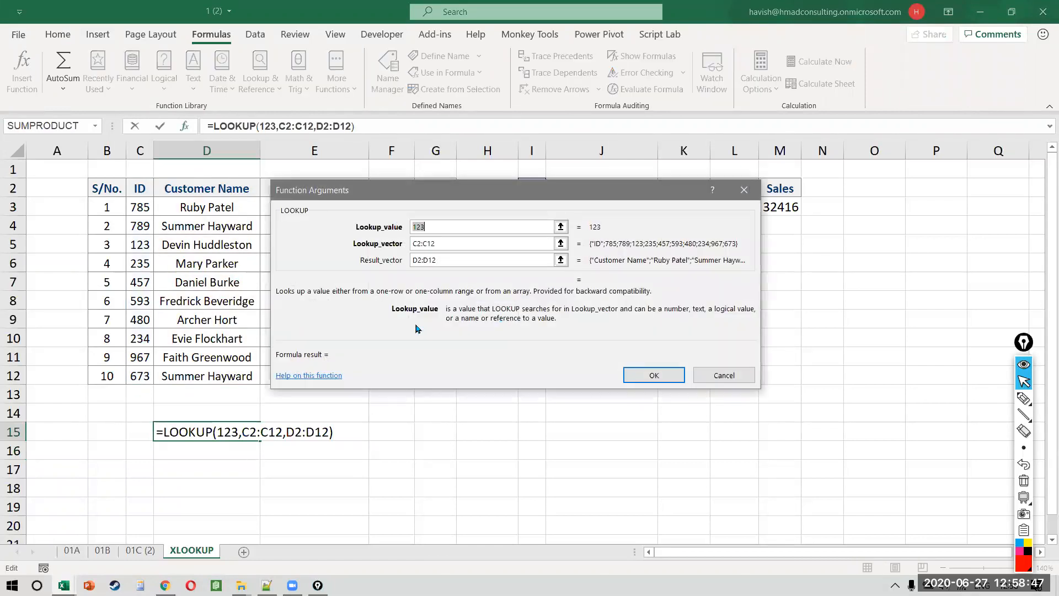
pyautogui.press('Tab')
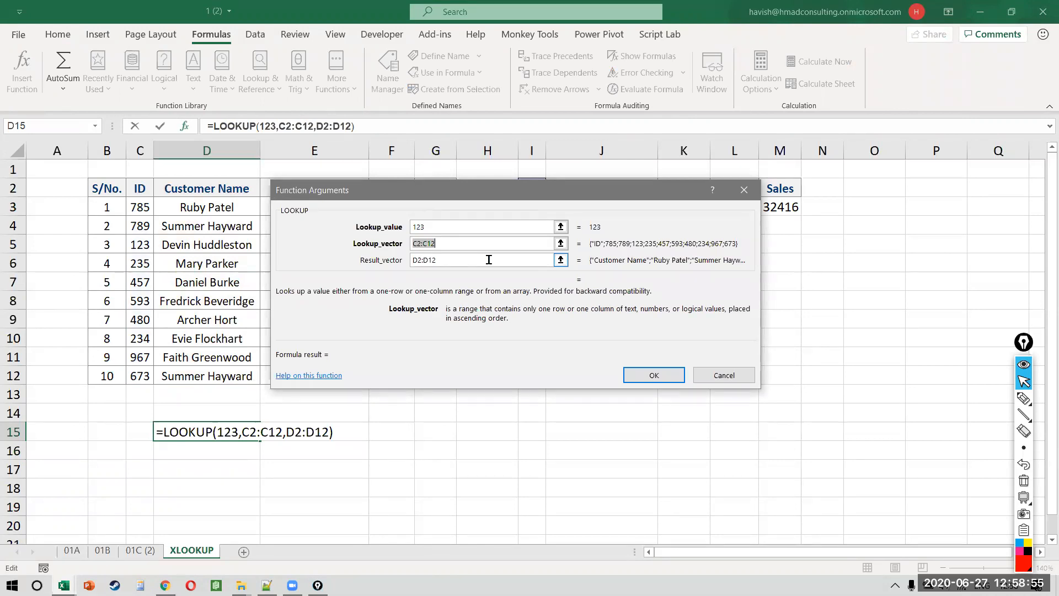
pyautogui.press('Tab')
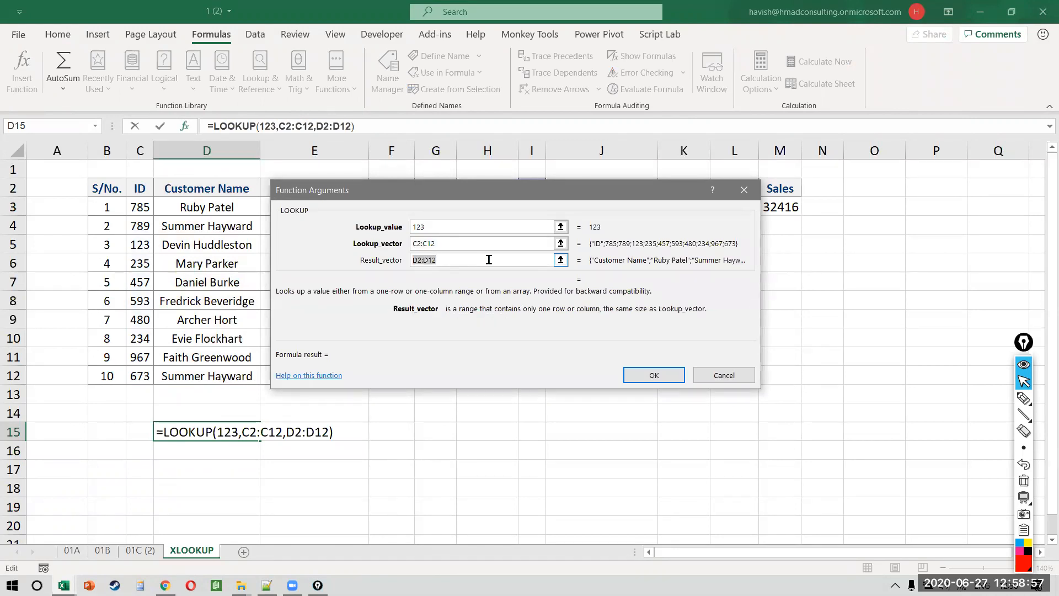
pyautogui.press('Return')
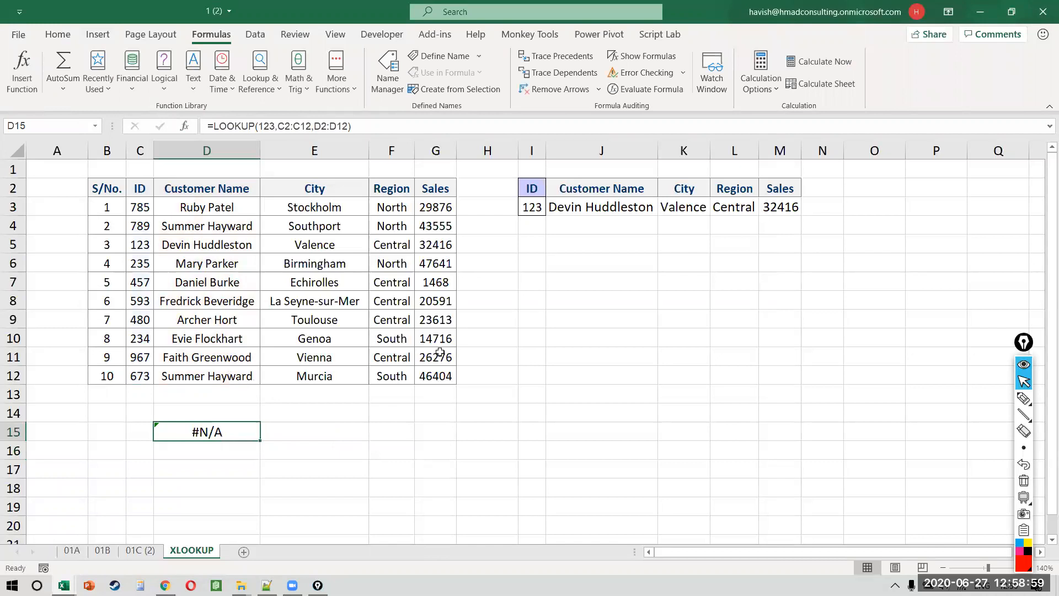
# Step: Start a LOOKUP formula in E16 to view its description, then cancel it
pyautogui.click(459, 375)
pyautogui.click(367, 445)
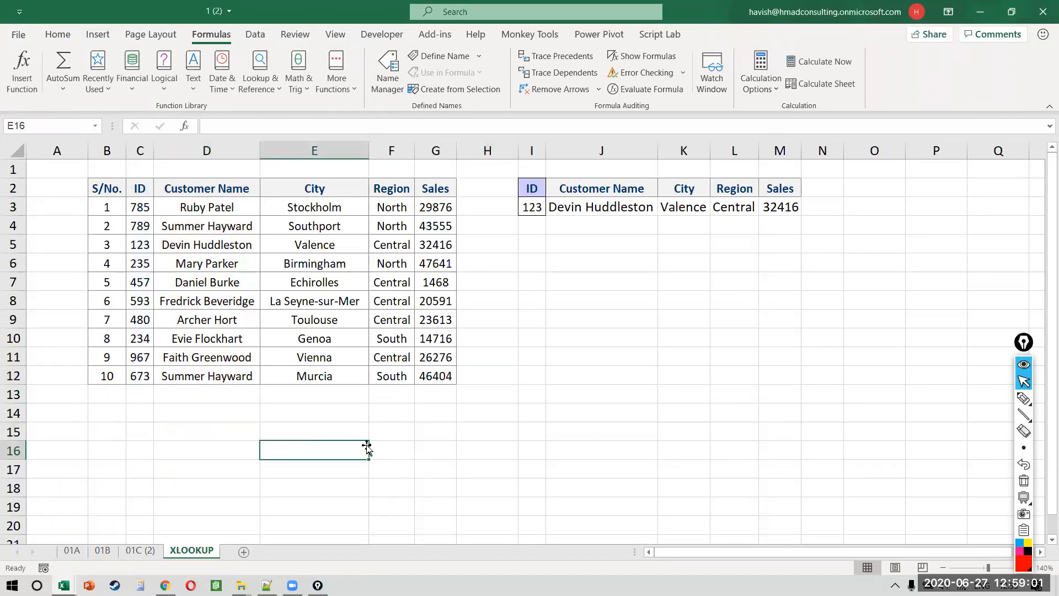
pyautogui.write('=l')
pyautogui.press('Escape')
pyautogui.write('=look')
pyautogui.press('Tab')
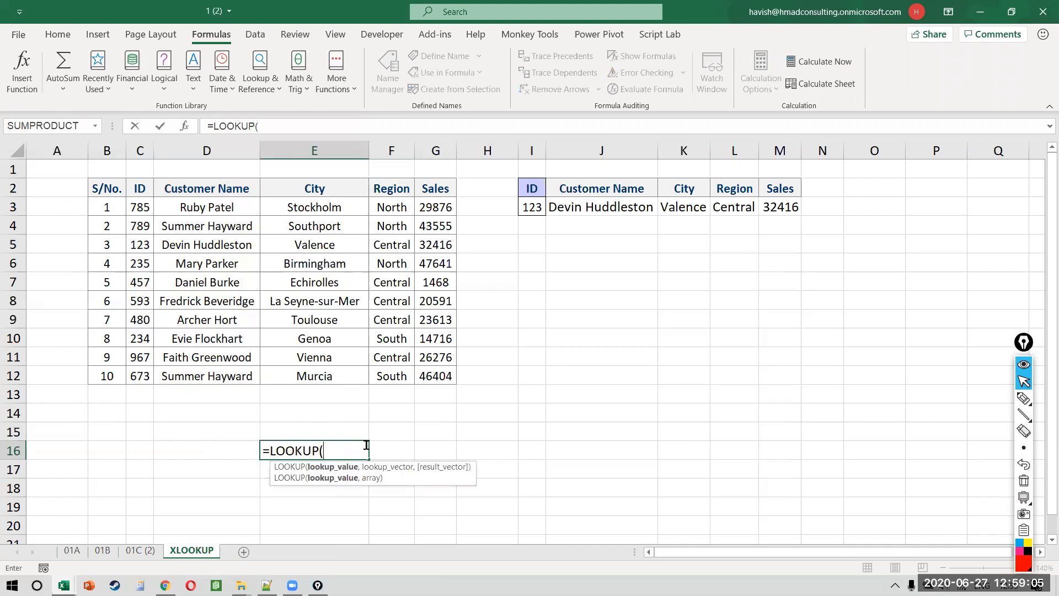
pyautogui.press('BackSpace')
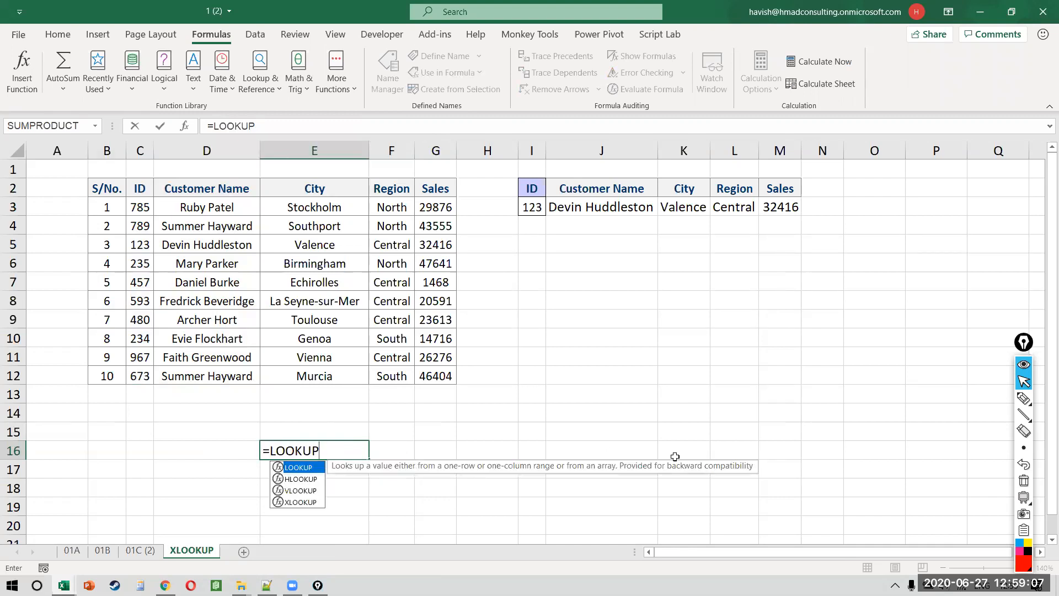
pyautogui.press('Escape')
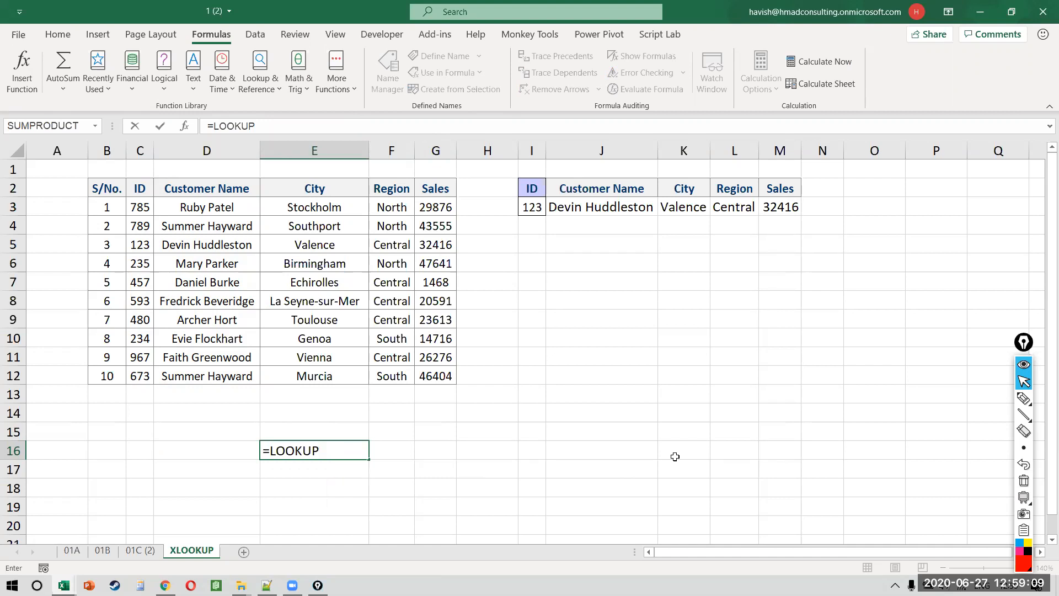
pyautogui.press('Escape')
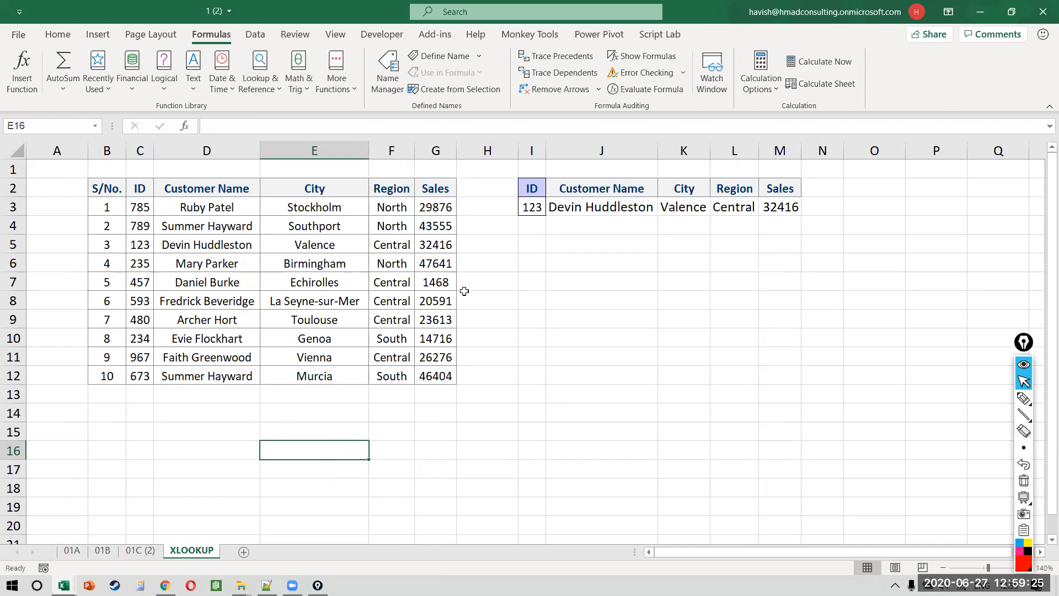
# Step: Close workbook 1 (2) without saving changes
pyautogui.click(447, 317)
pyautogui.click(1040, 12)
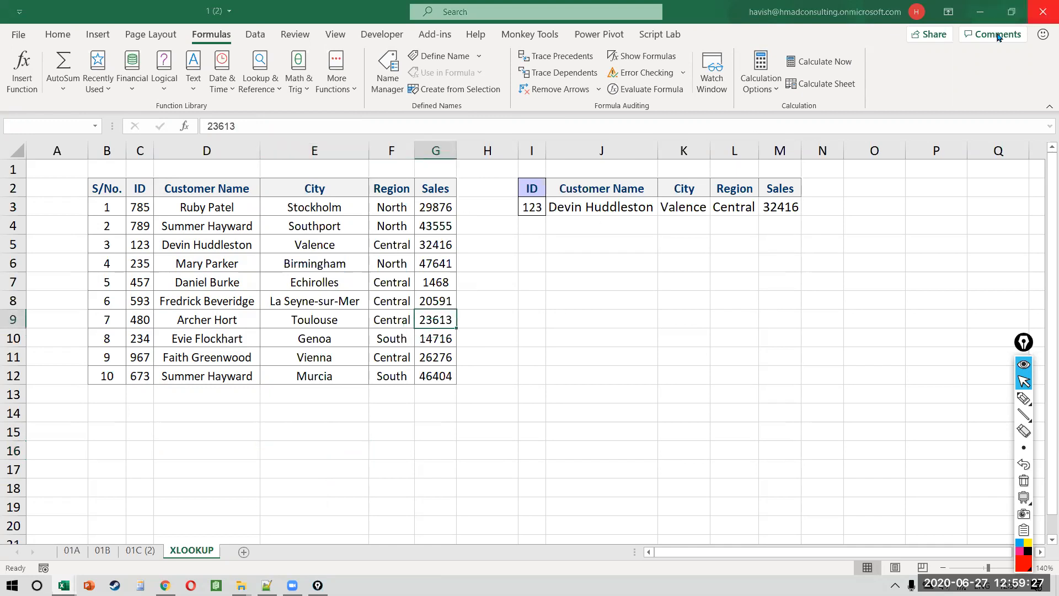
pyautogui.click(537, 312)
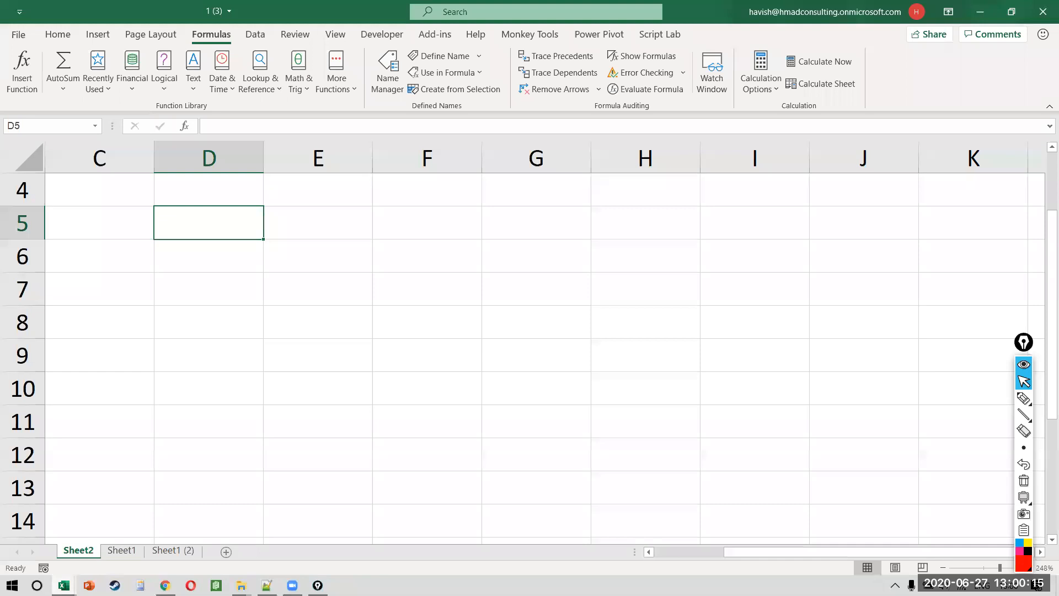
# Step: Open the SuperStore workbook from Excel's taskbar recent list and go to the DND sheet
pyautogui.moveTo(64, 586)
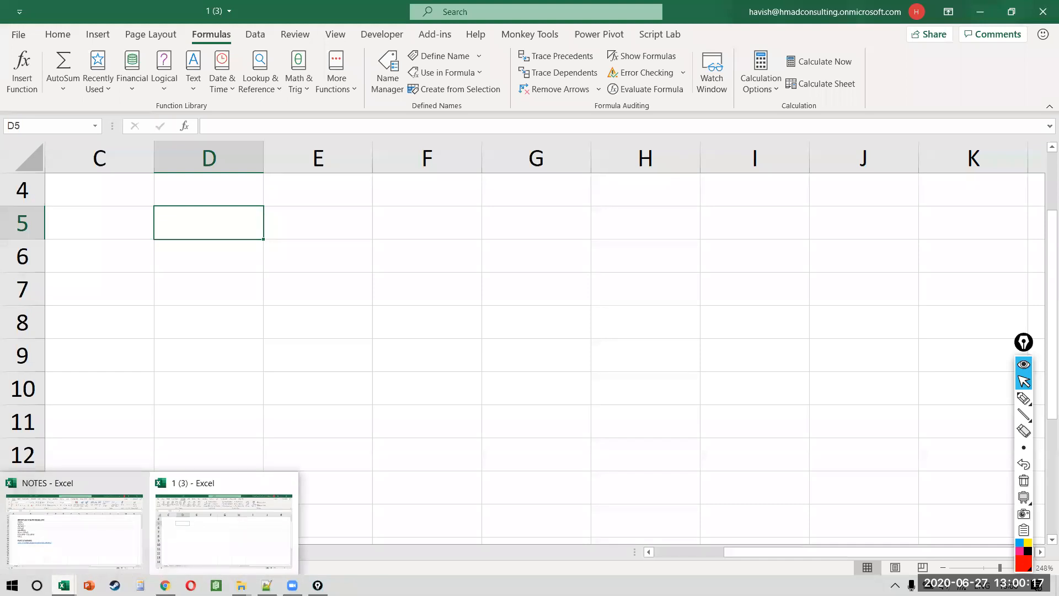
pyautogui.click(74, 530)
pyautogui.rightClick(64, 586)
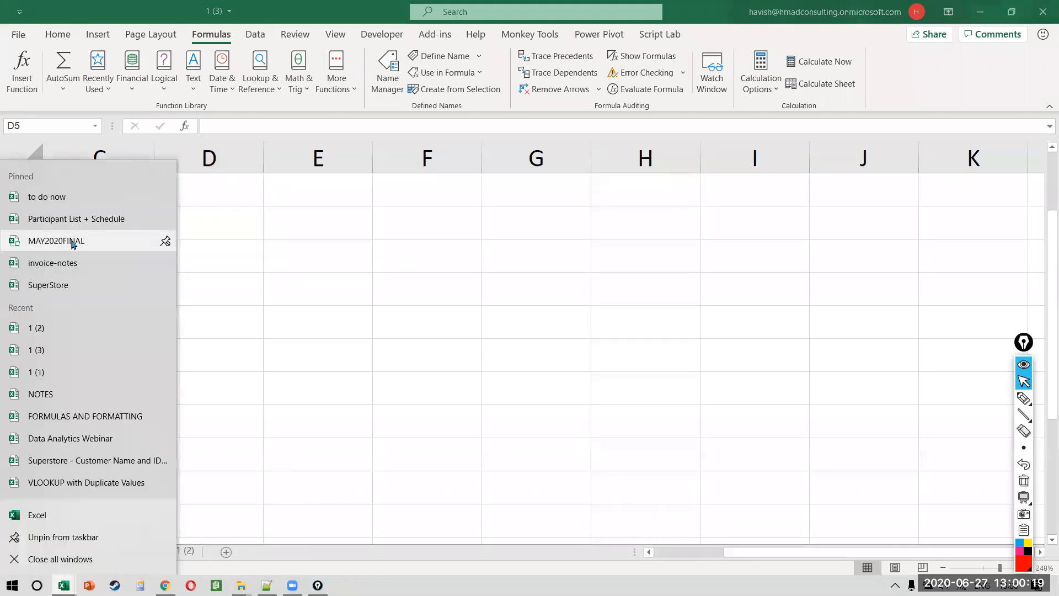
pyautogui.click(91, 285)
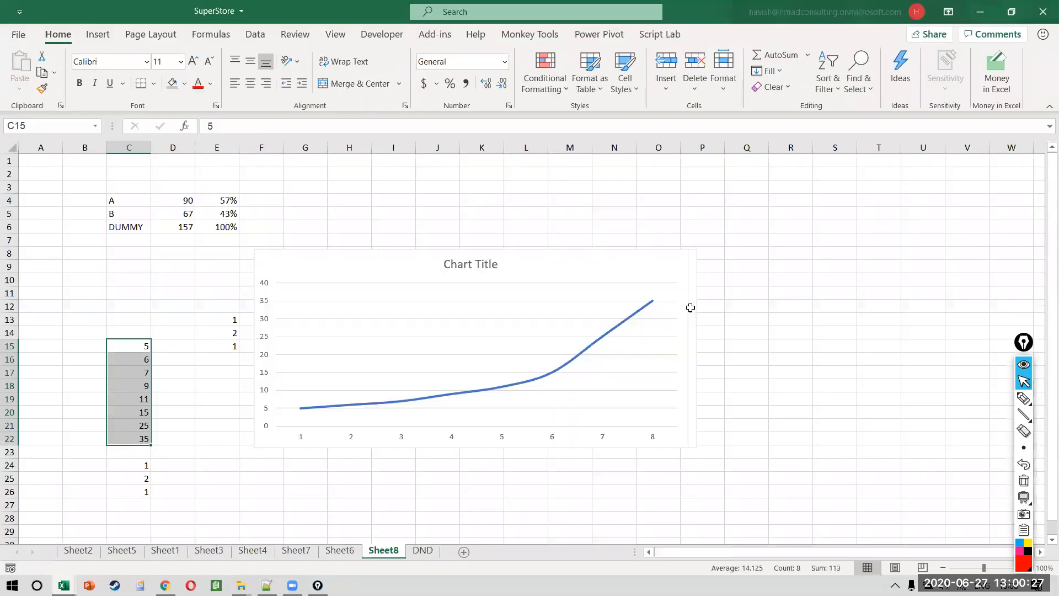
pyautogui.click(426, 551)
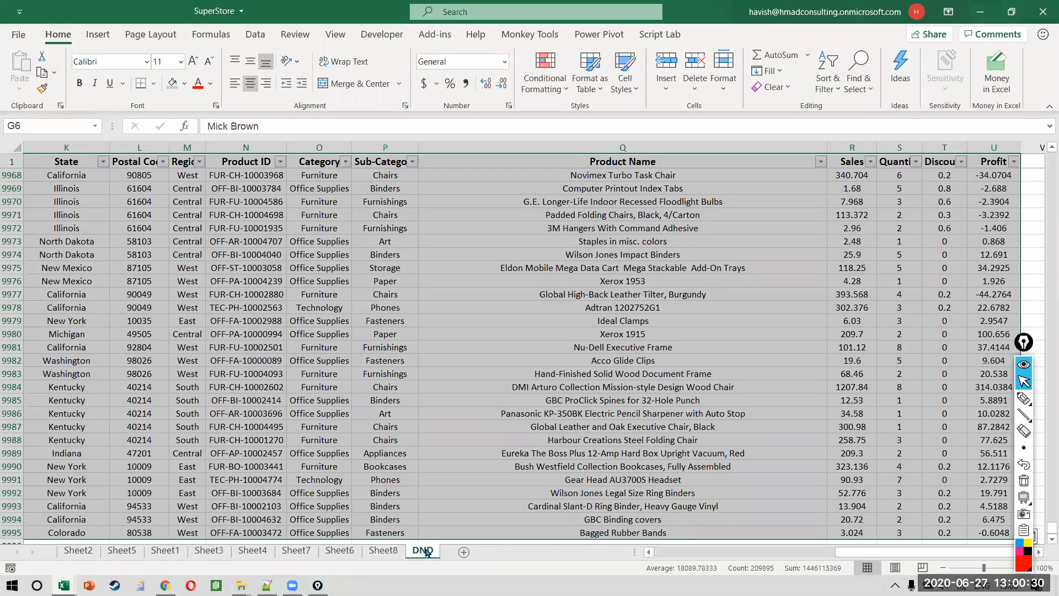
# Step: Browse the DND order columns, then select the entire data table with Ctrl+A
pyautogui.click(446, 288)
pyautogui.hscroll(-5, 446, 287)
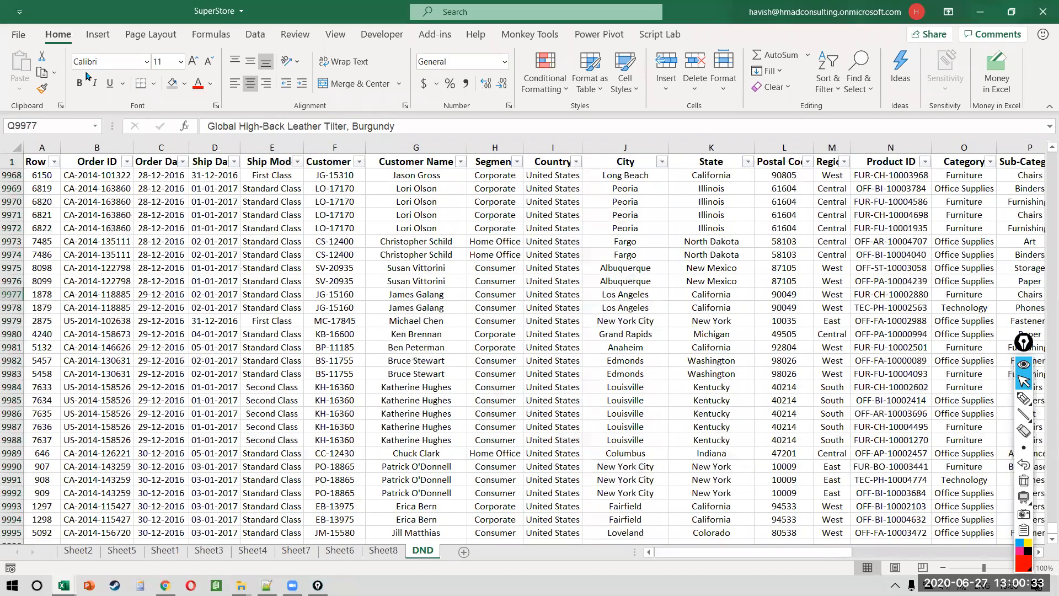
pyautogui.click(142, 320)
pyautogui.hotkey('ctrl', 'Up')
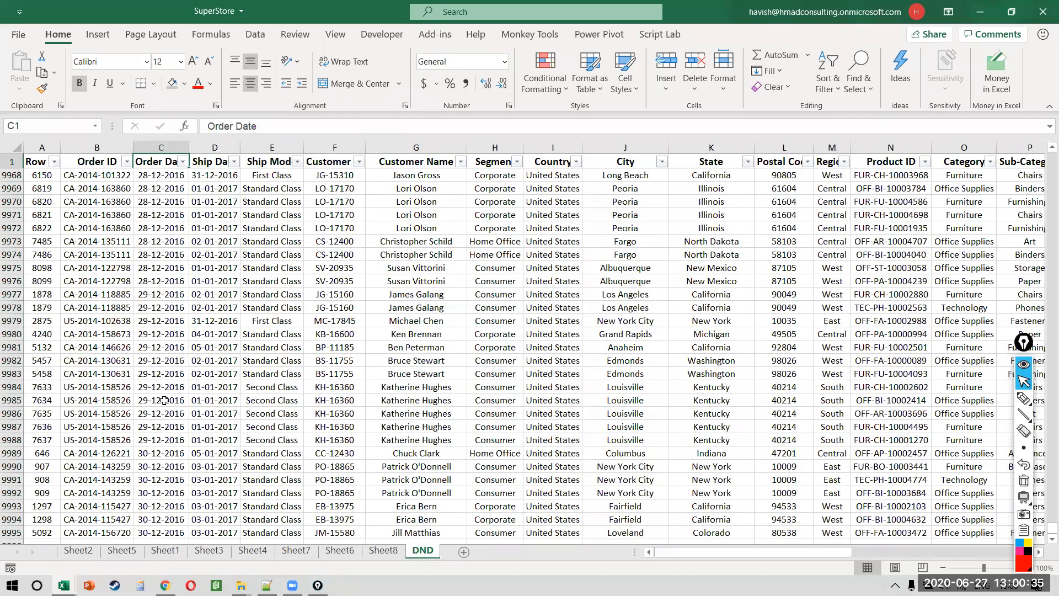
pyautogui.press('Down')
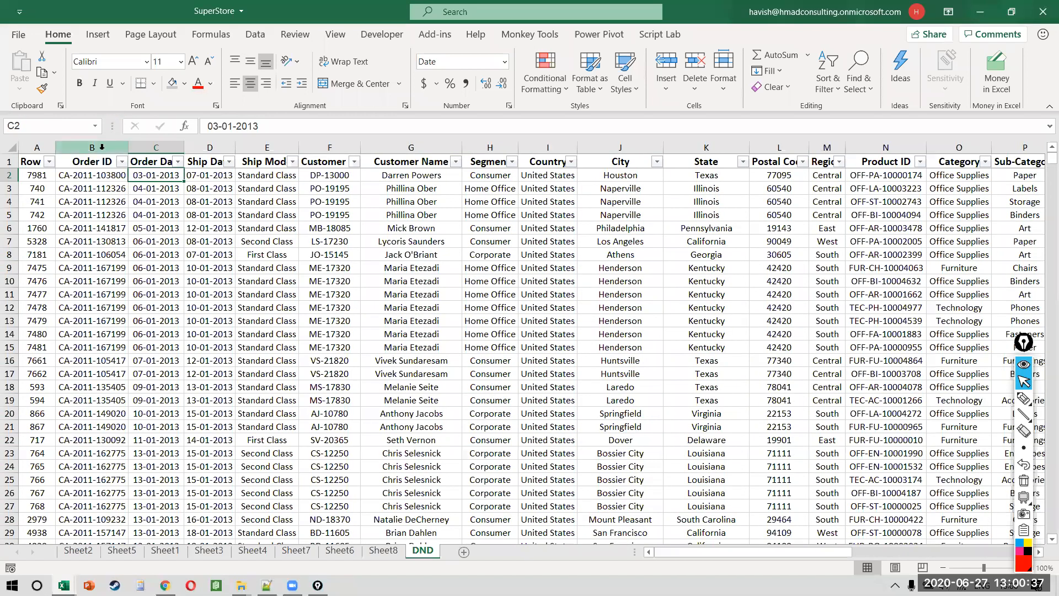
pyautogui.moveTo(147, 140); pyautogui.dragTo(376, 140)
pyautogui.hotkey('shift', 'Right')
pyautogui.hotkey('shift', 'Right')
pyautogui.hotkey('shift', 'Right')
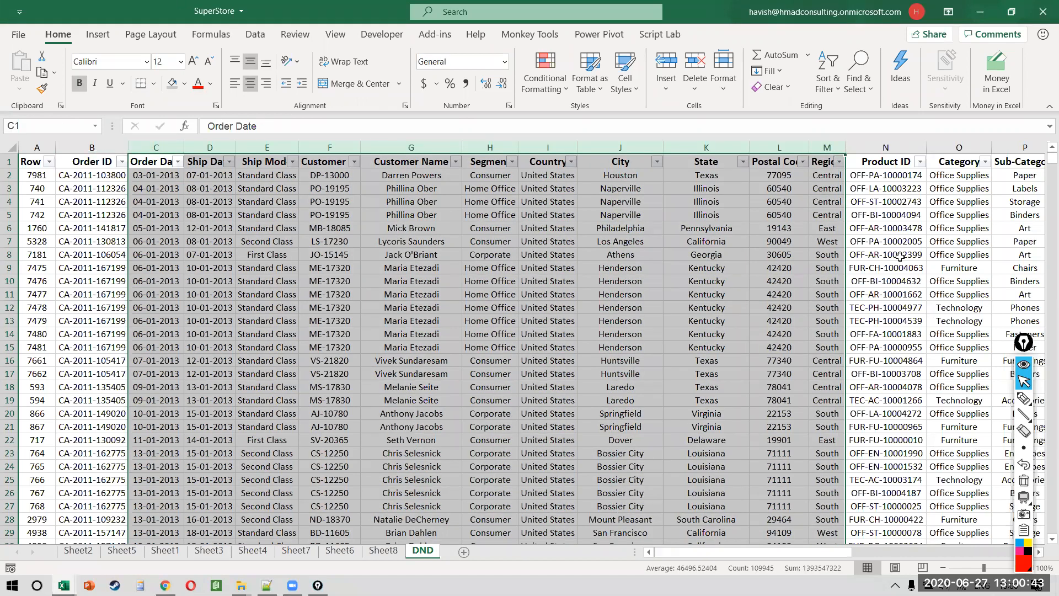
pyautogui.hscroll(3, 900, 256)
pyautogui.hscroll(5, 900, 256)
pyautogui.moveTo(154, 147); pyautogui.dragTo(920, 135)
pyautogui.click(879, 222)
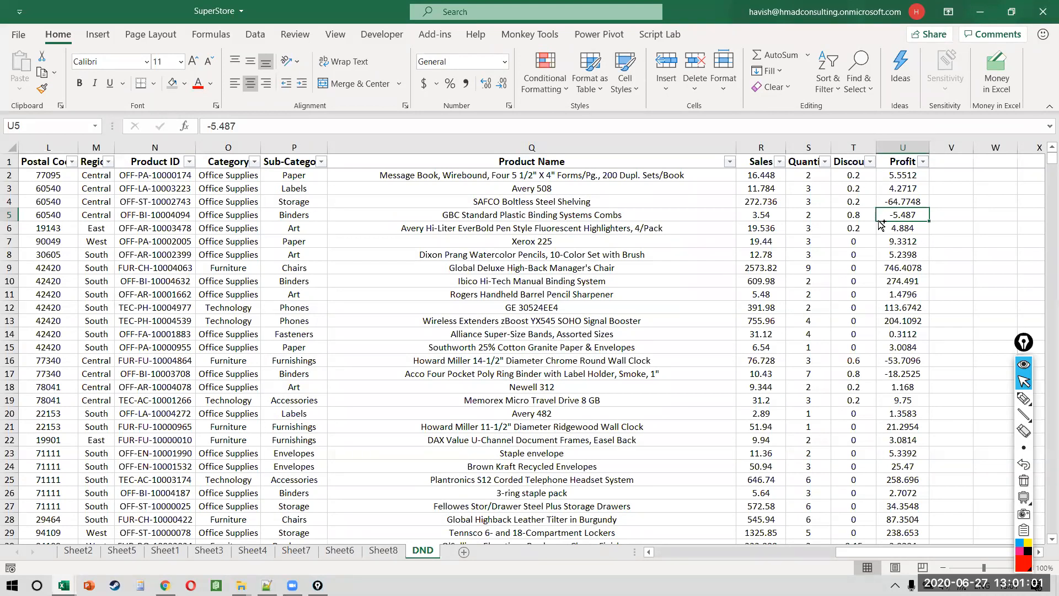
pyautogui.hotkey('ctrl', 'a')
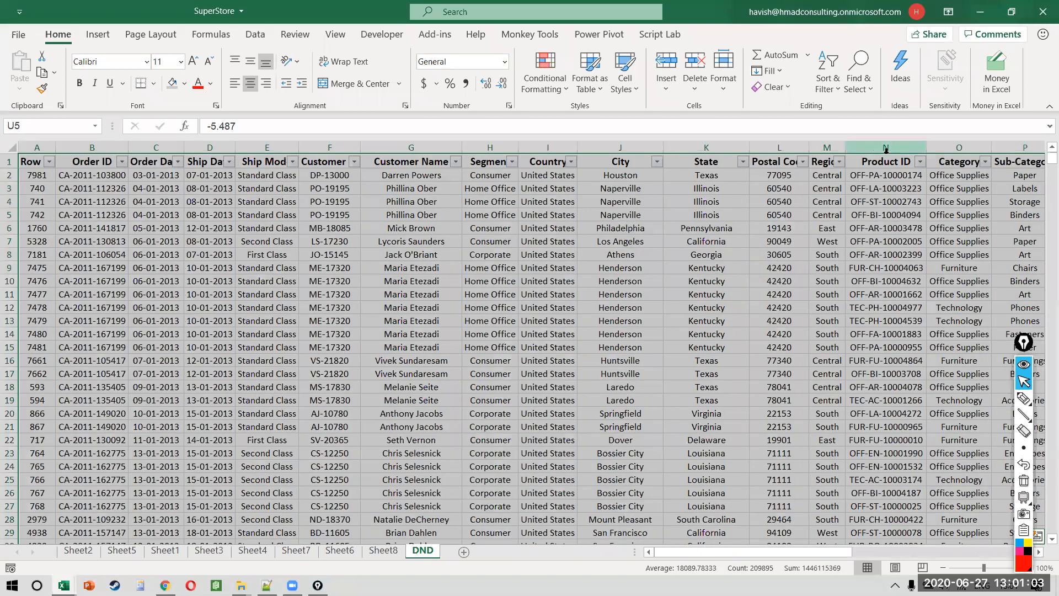
# Step: Run Ideas on the SuperStore order table and widen the suggestions pane
pyautogui.click(899, 67)
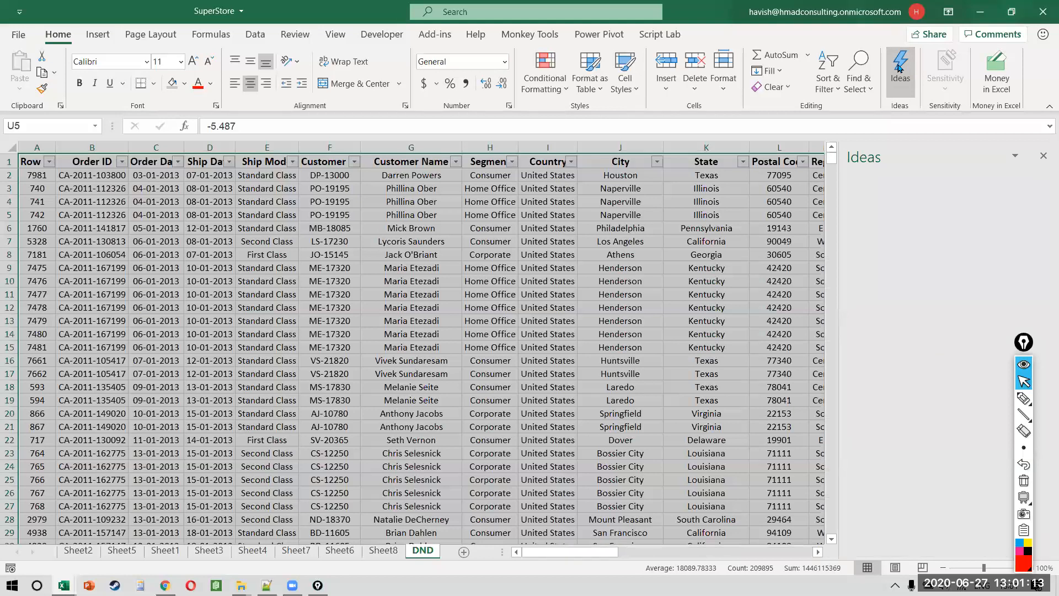
pyautogui.moveTo(840, 210); pyautogui.dragTo(564, 221)
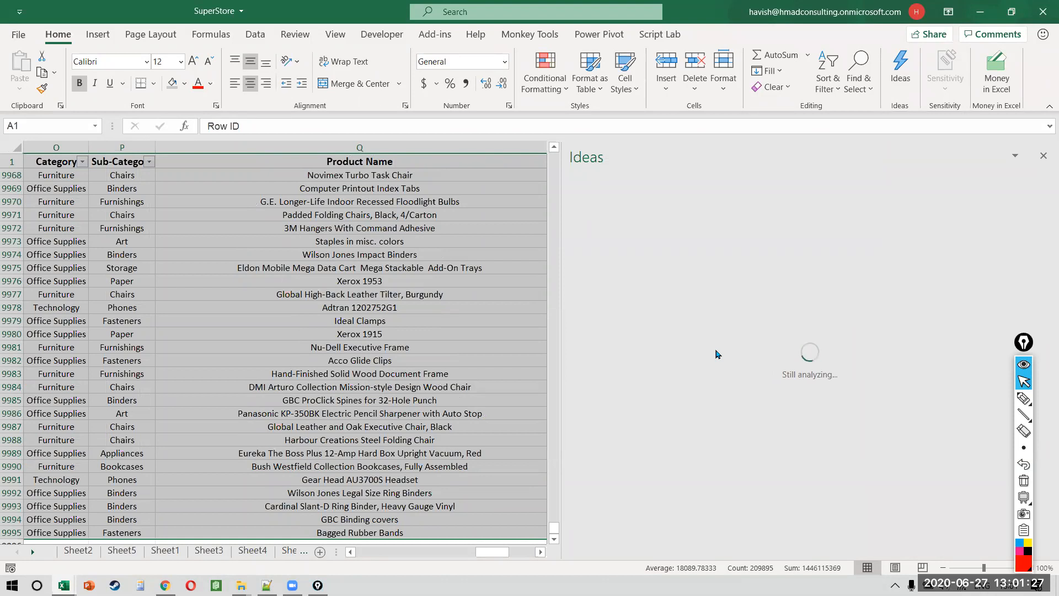
pyautogui.click(390, 334)
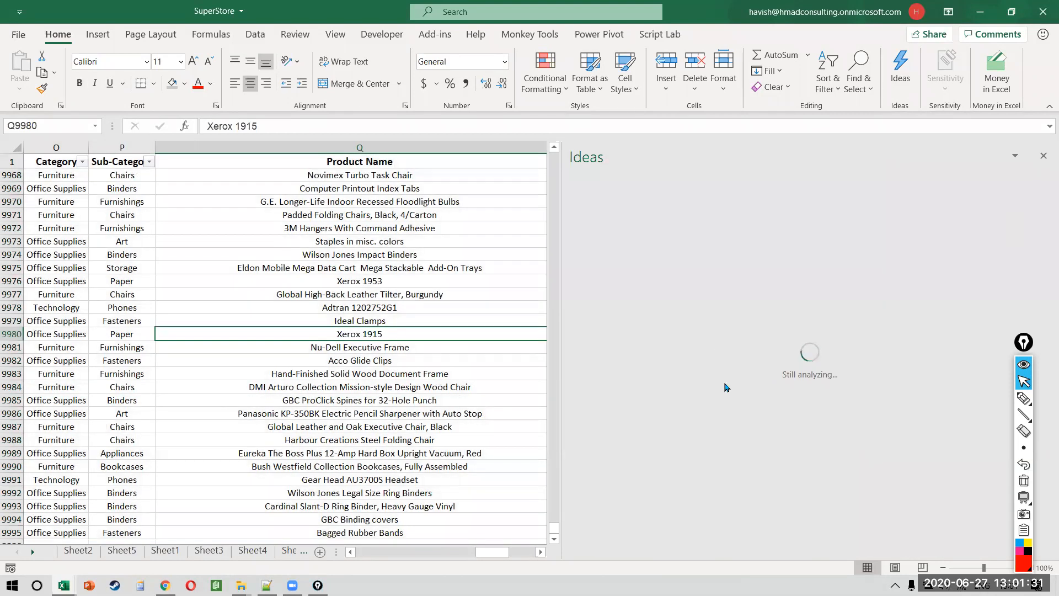
# Step: Cycle through open windows to bring Notepad++ 'new 5' to the front
pyautogui.hotkey('alt', 'Tab')
pyautogui.hotkey('alt', 'Tab')
pyautogui.hotkey('alt', 'Tab')
pyautogui.hotkey('alt', 'Tab')
pyautogui.hotkey('alt', 'Tab')
pyautogui.hotkey('alt', 'Tab')
pyautogui.hotkey('alt', 'Tab')
pyautogui.hotkey('alt', 'Tab')
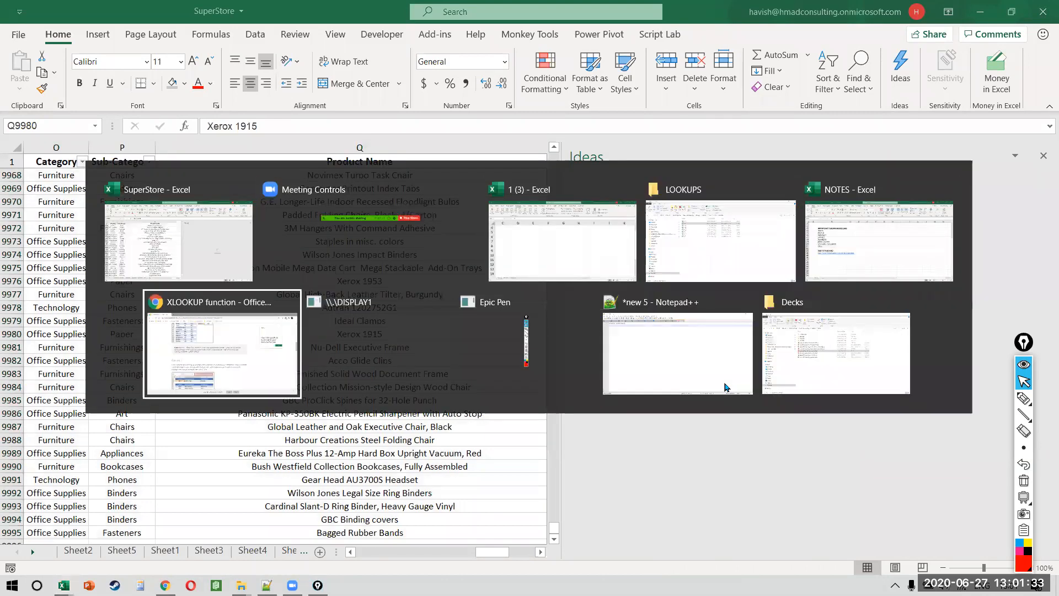
pyautogui.hotkey('alt', 'Tab')
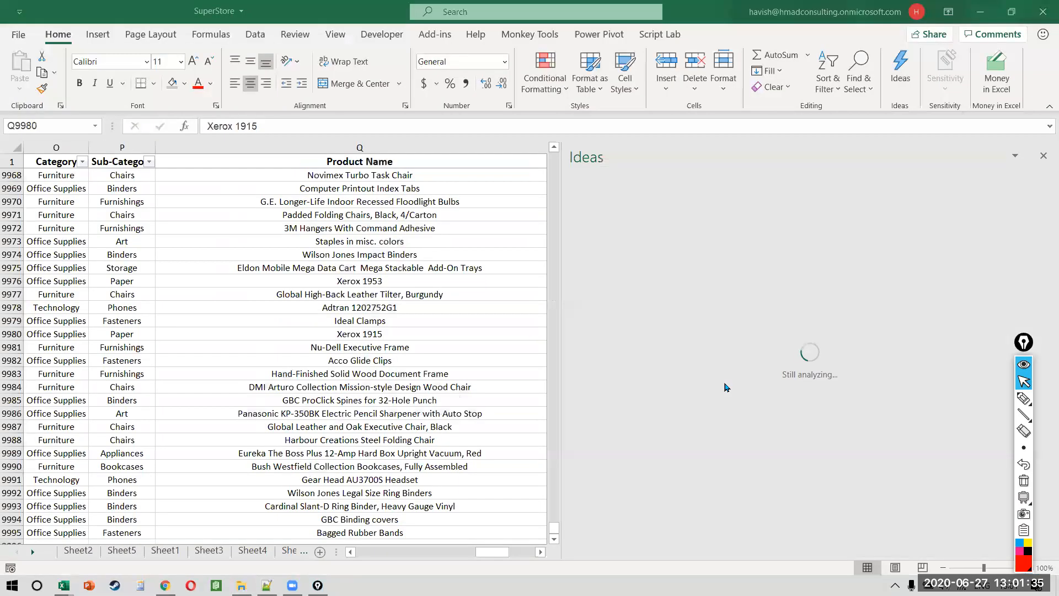
pyautogui.hotkey('alt', 'Tab')
pyautogui.hotkey('alt', 'Tab')
pyautogui.hotkey('alt', 'Tab')
pyautogui.hotkey('alt', 'Tab')
pyautogui.hotkey('alt', 'Tab')
pyautogui.hotkey('alt', 'Tab')
pyautogui.hotkey('alt', 'Tab')
pyautogui.hotkey('alt', 'Tab')
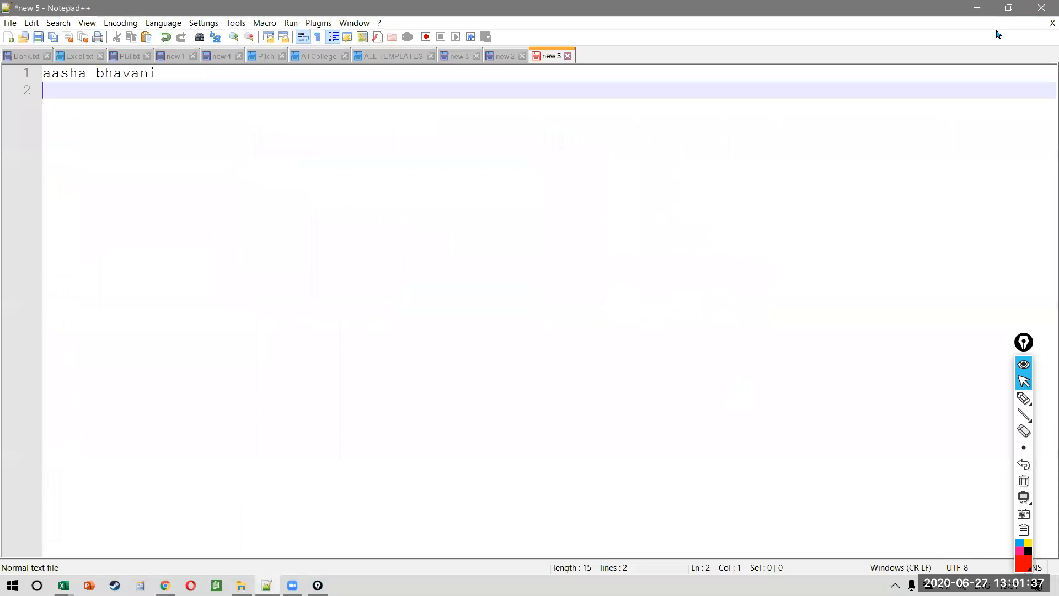
# Step: Close Notepad++ and expand the finished Ideas pane to show all 36 insight results
pyautogui.hotkey('alt', 'F4')
pyautogui.hotkey('alt', 'Tab')
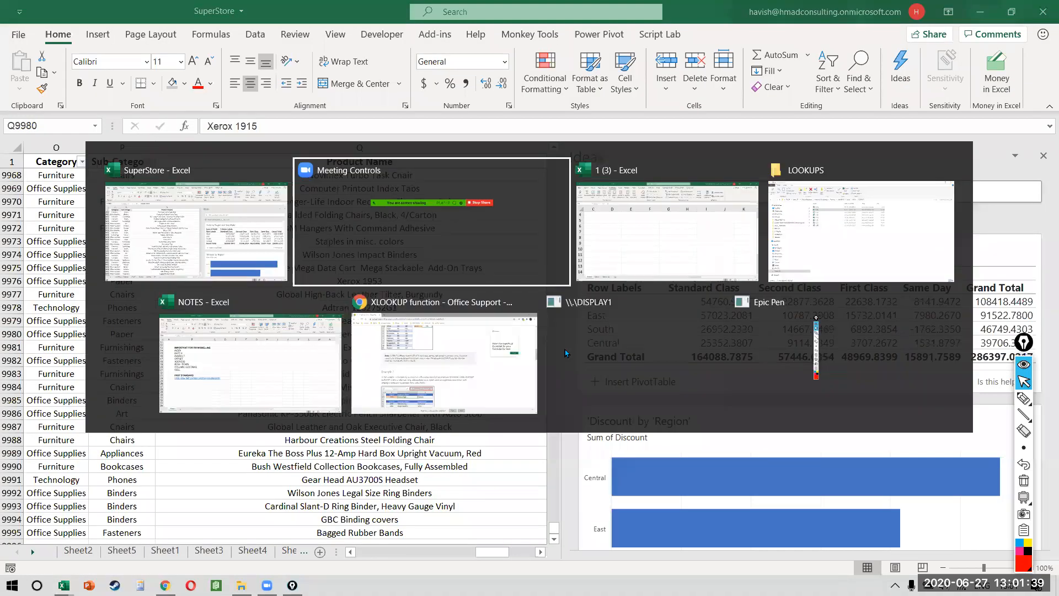
pyautogui.scroll(-8, 865, 357)
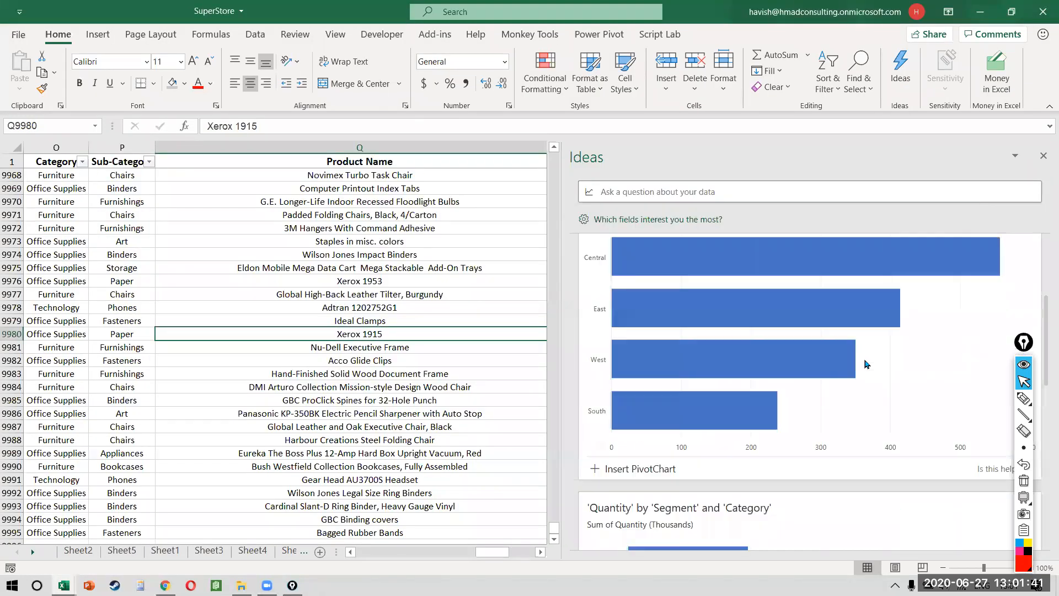
pyautogui.scroll(-4, 865, 363)
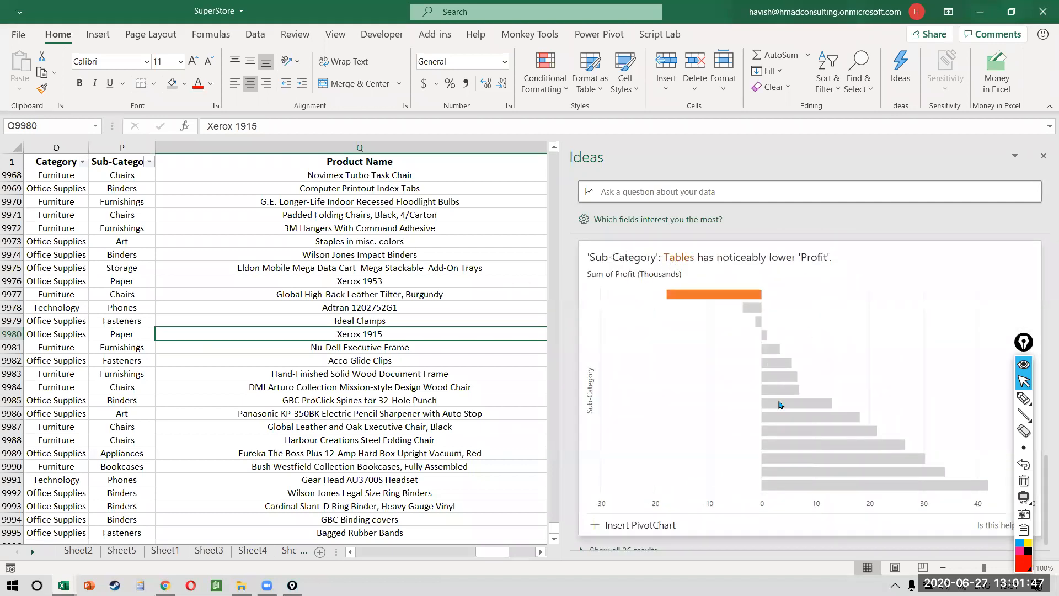
pyautogui.scroll(-1, 782, 406)
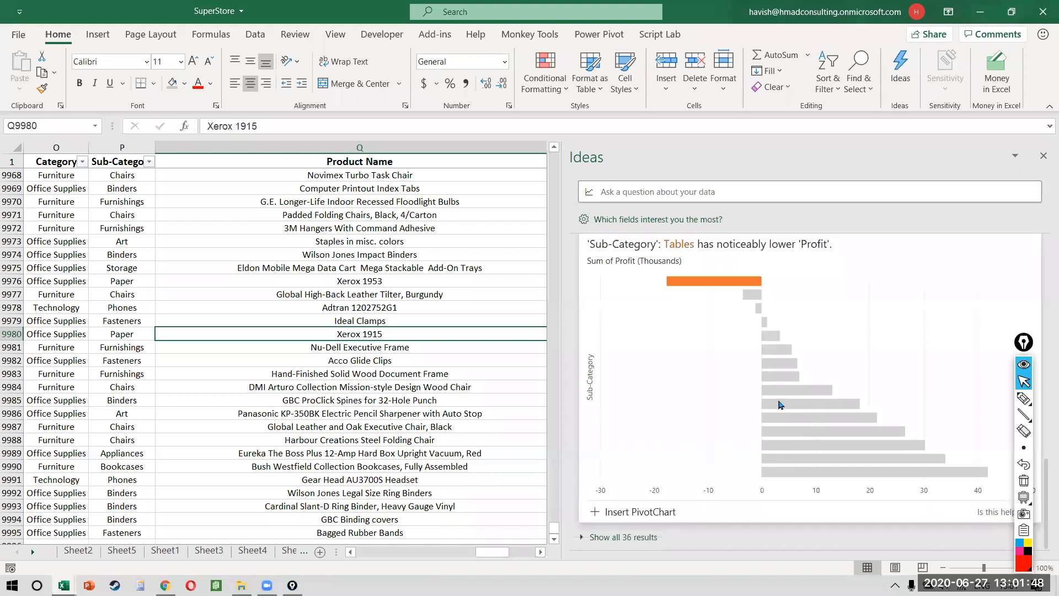
pyautogui.click(613, 537)
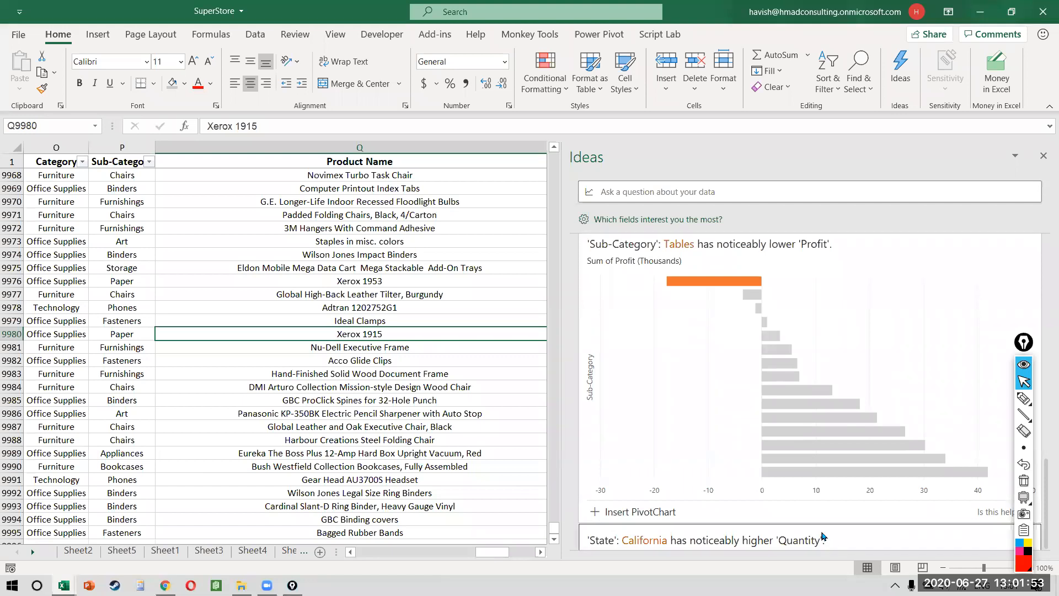
pyautogui.scroll(-4, 820, 496)
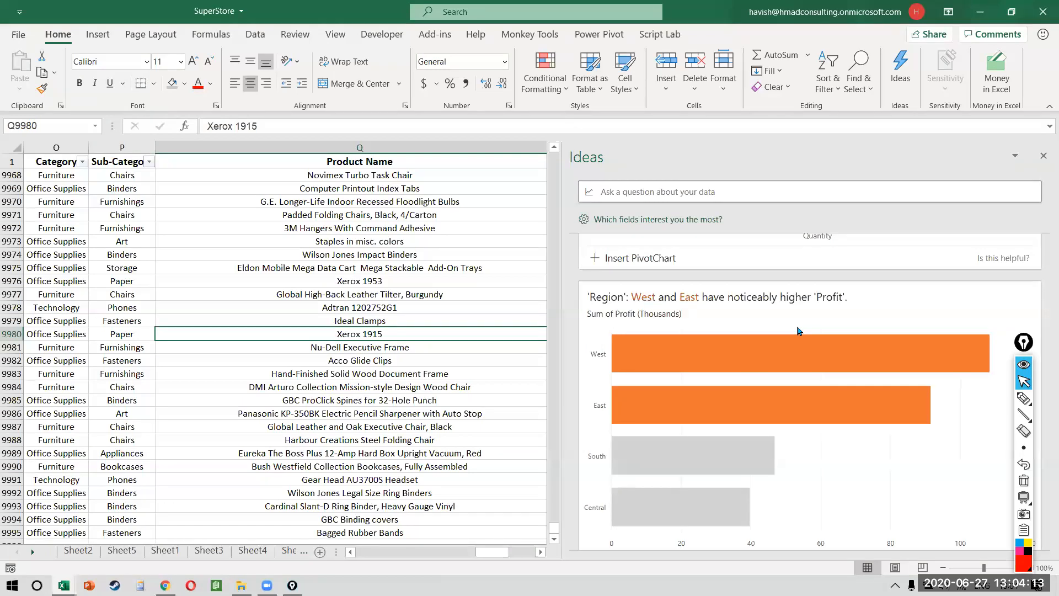
# Step: Search Google in Chrome for 'microsoft cognitive services'
pyautogui.hotkey('alt', 'Tab')
pyautogui.hotkey('alt', 'Tab')
pyautogui.hotkey('alt', 'Tab')
pyautogui.hotkey('alt', 'Tab')
pyautogui.hotkey('alt', 'Tab')
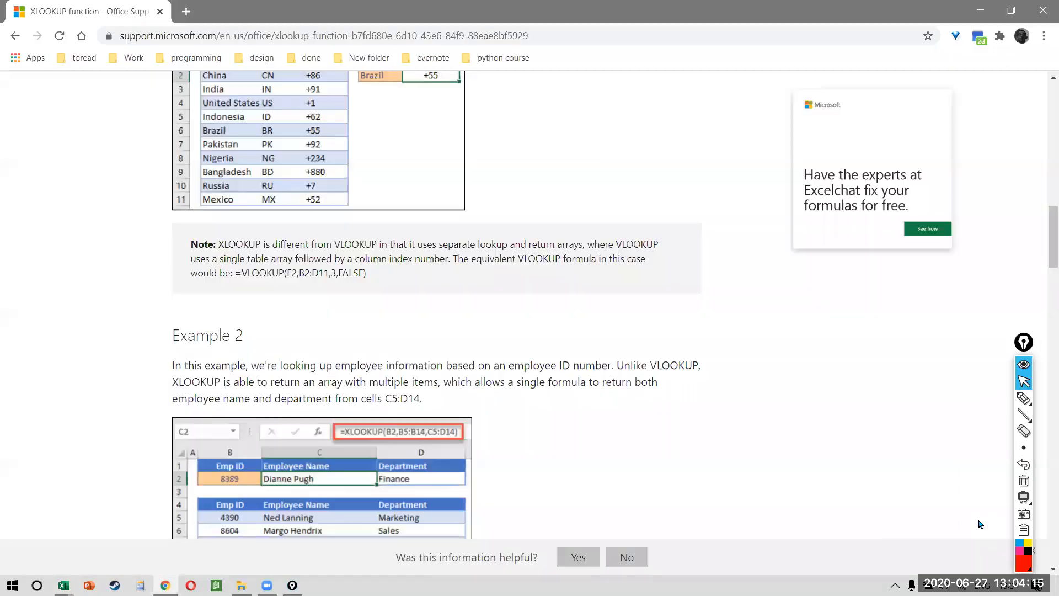
pyautogui.hotkey('ctrl', 'l')
pyautogui.write('microsoft cognitive services')
pyautogui.press('Return')
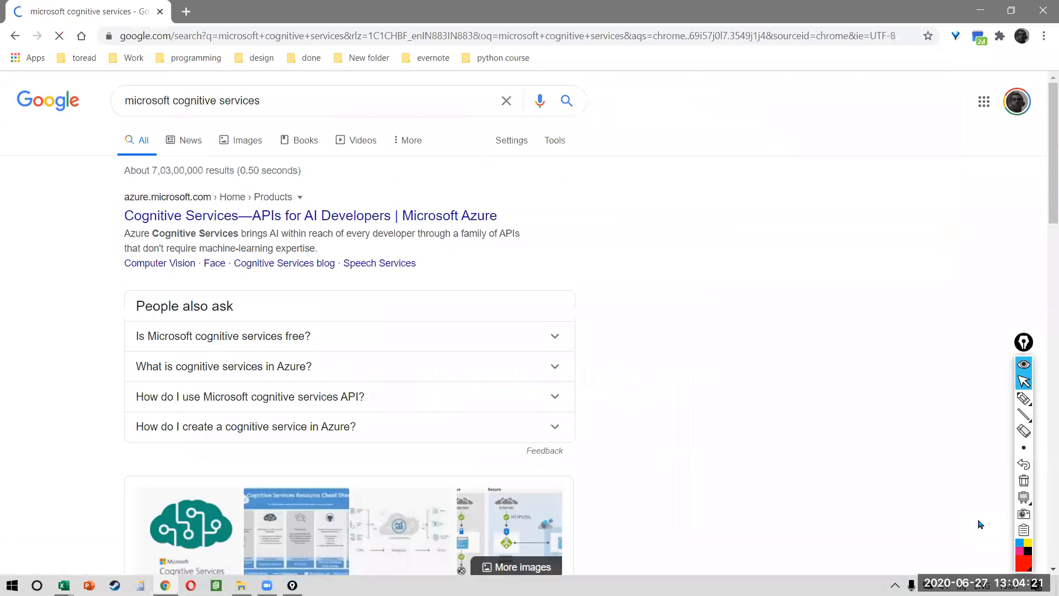
pyautogui.scroll(4, 189, 160)
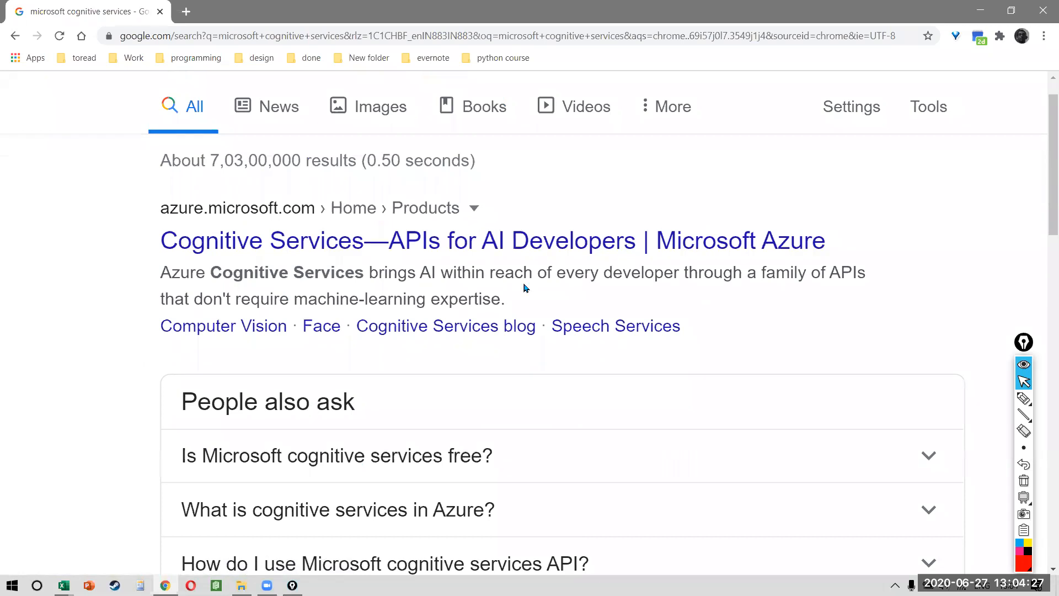
pyautogui.scroll(-4, 524, 288)
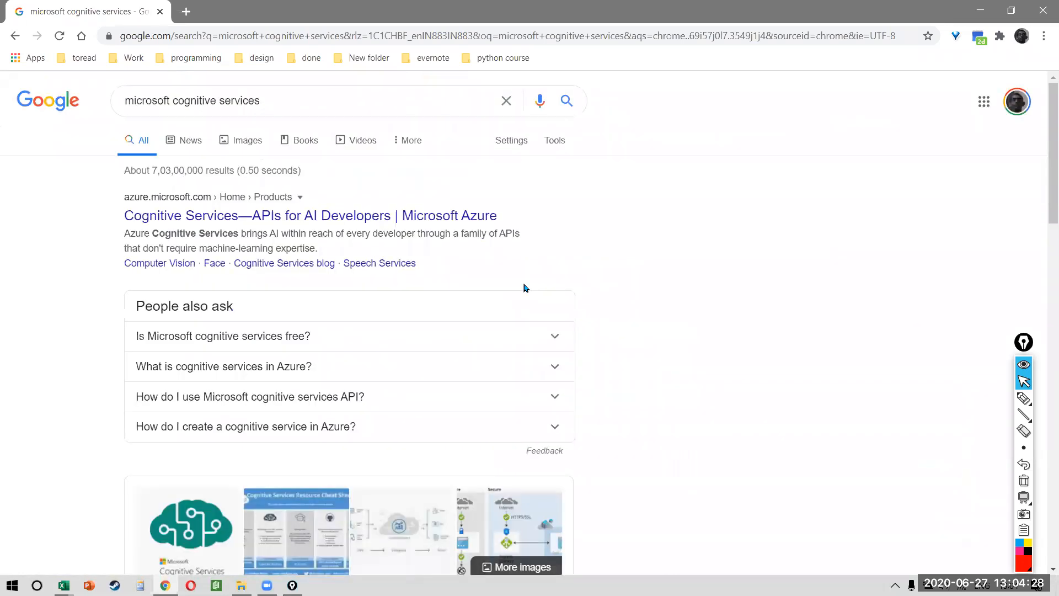
# Step: Replace the search query with 'excel ideas' and run it
pyautogui.click(364, 102)
pyautogui.hotkey('ctrl', 'a')
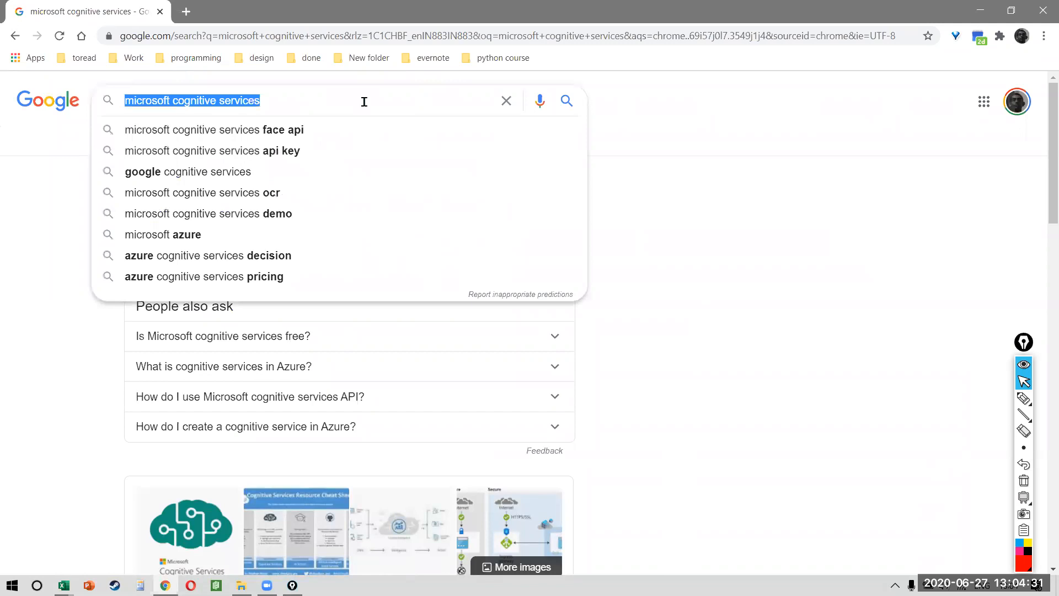
pyautogui.write('excel ideas')
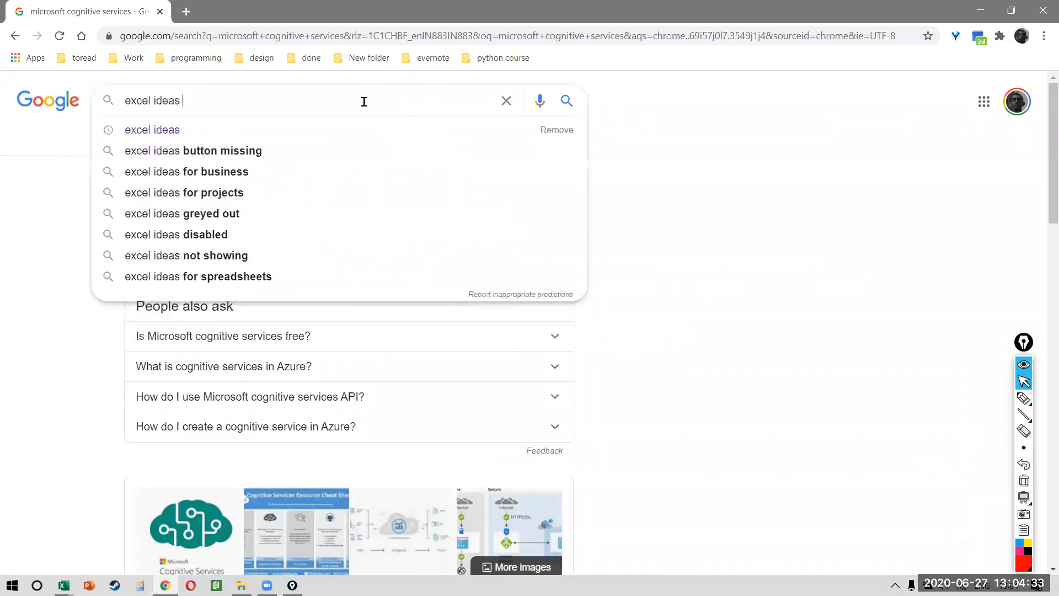
pyautogui.press('Return')
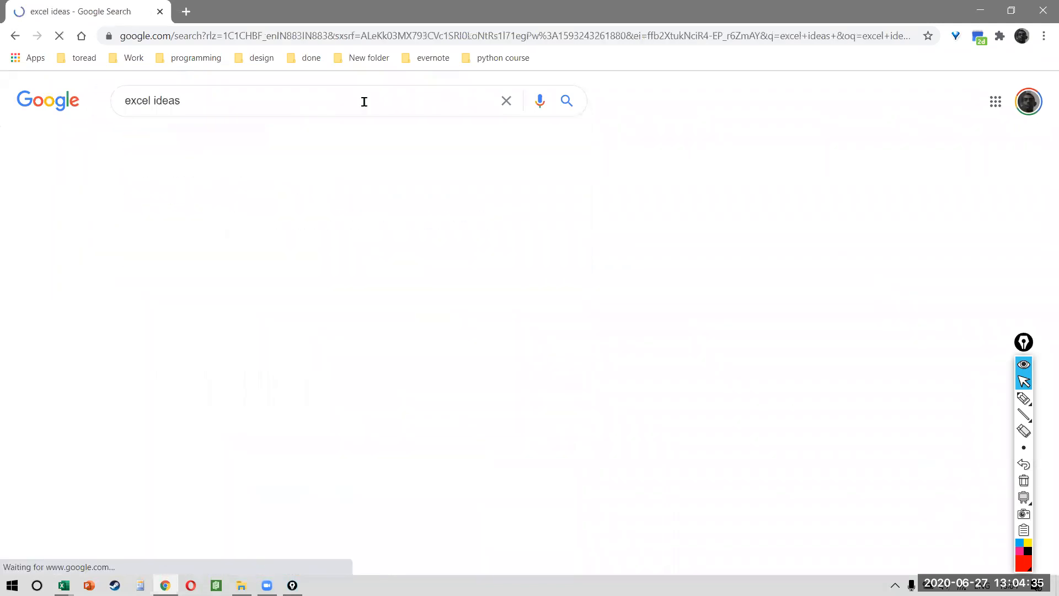
# Step: Open the Ideas in Excel support article and highlight the supported Excel editions line
pyautogui.click(239, 410)
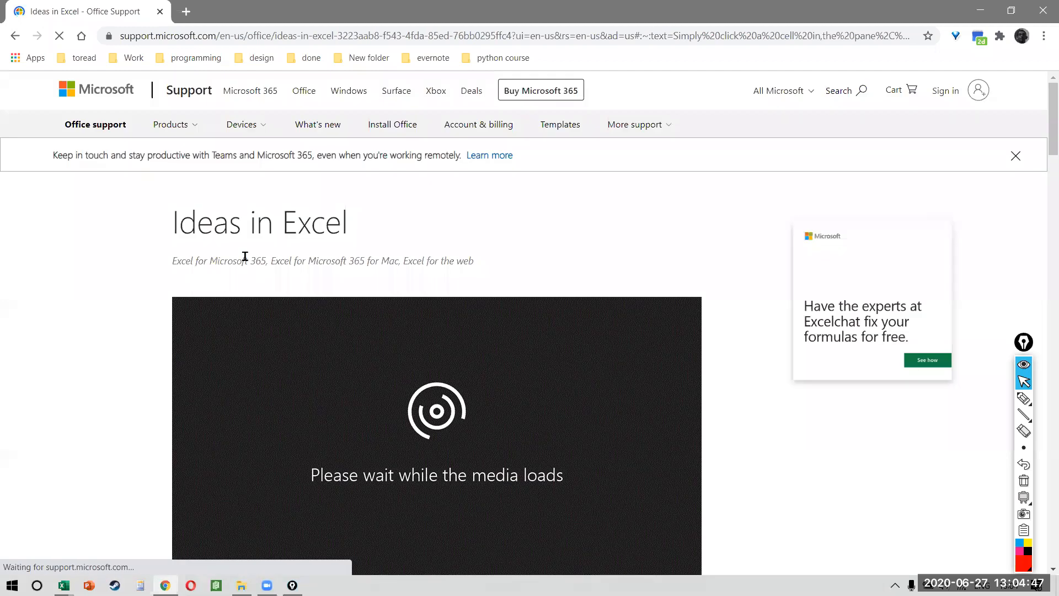
pyautogui.moveTo(244, 258); pyautogui.dragTo(430, 258)
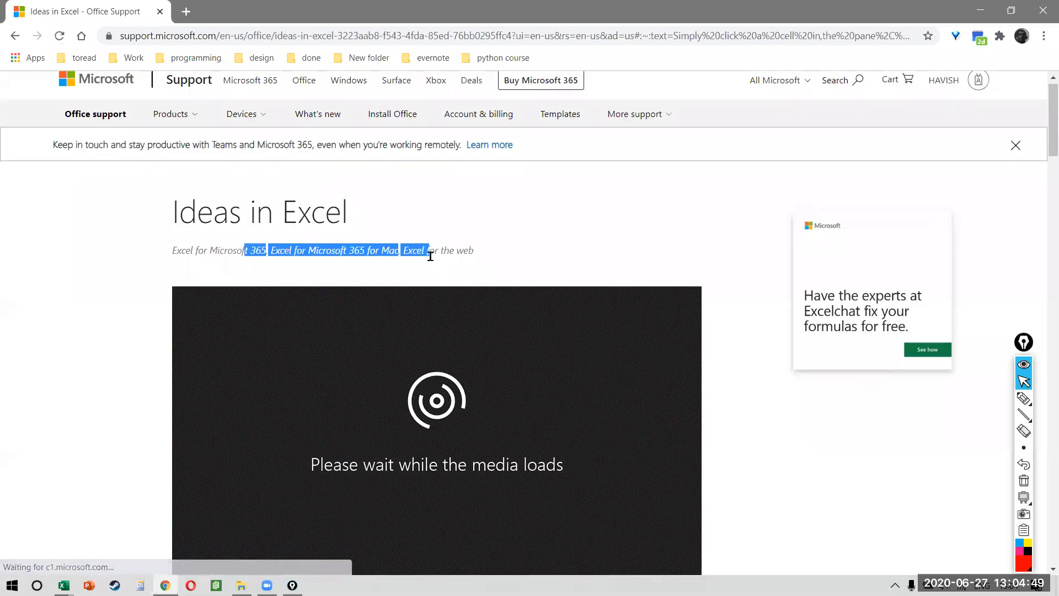
pyautogui.scroll(-3, 432, 261)
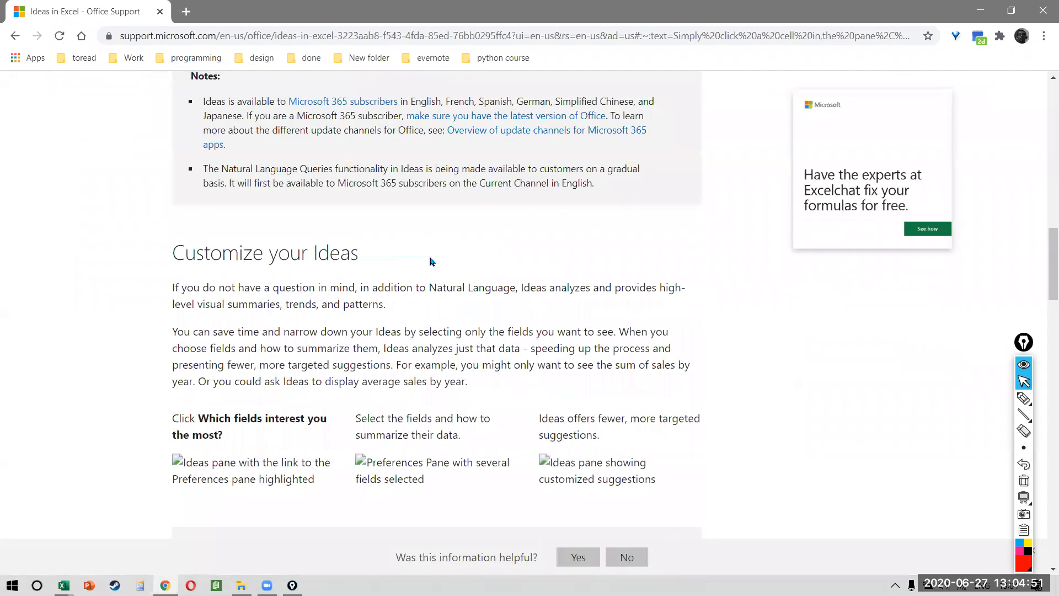
pyautogui.scroll(-5, 432, 261)
pyautogui.scroll(-20, 432, 261)
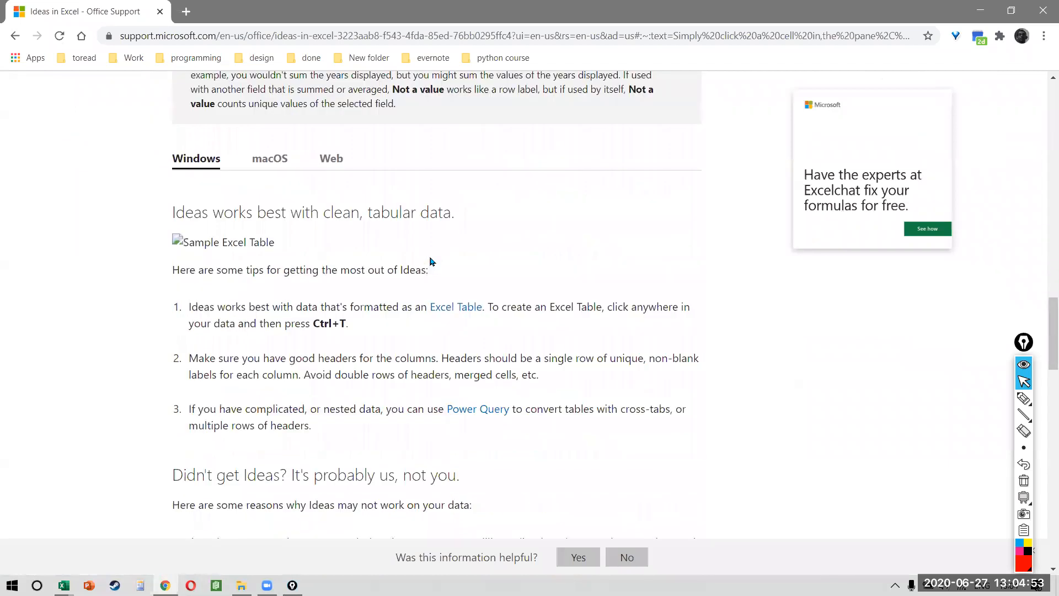
pyautogui.scroll(-3, 432, 262)
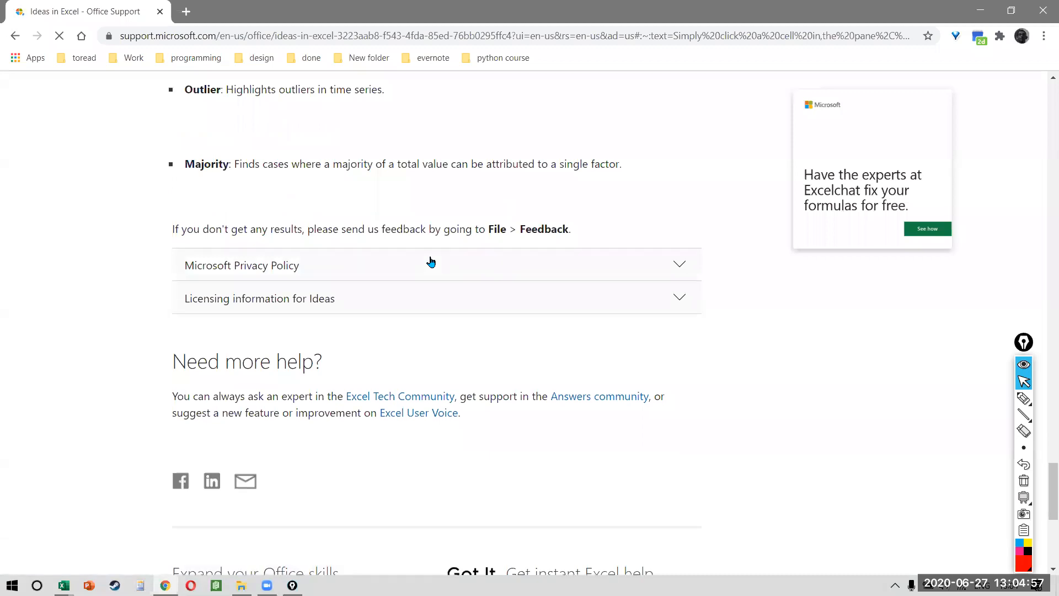
# Step: Read through the Try Suggested Questions and Customize your Ideas sections, ending at the top
pyautogui.scroll(6, 432, 261)
pyautogui.scroll(15, 432, 262)
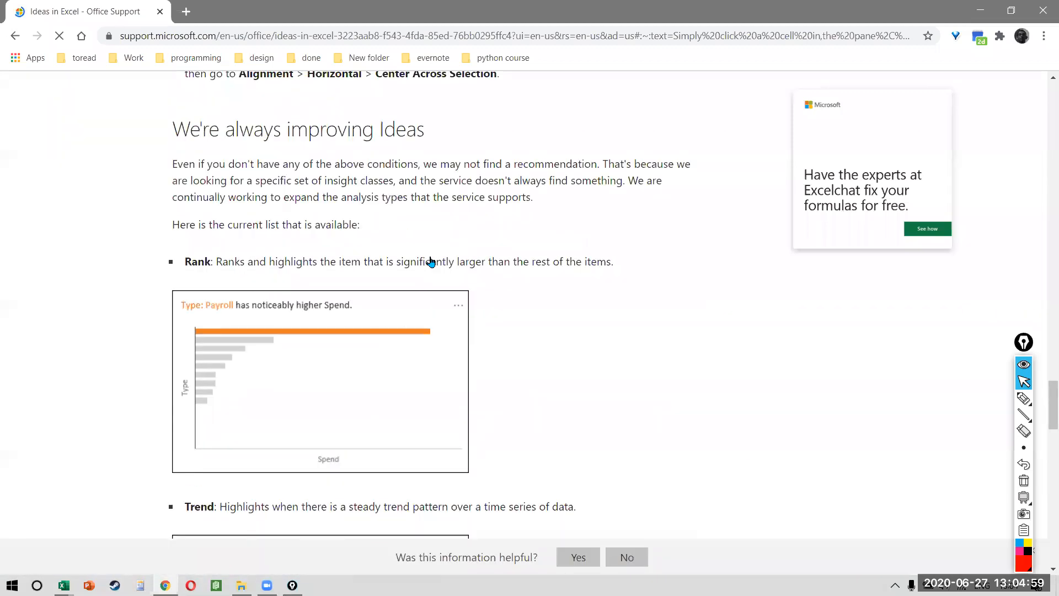
pyautogui.scroll(15, 432, 261)
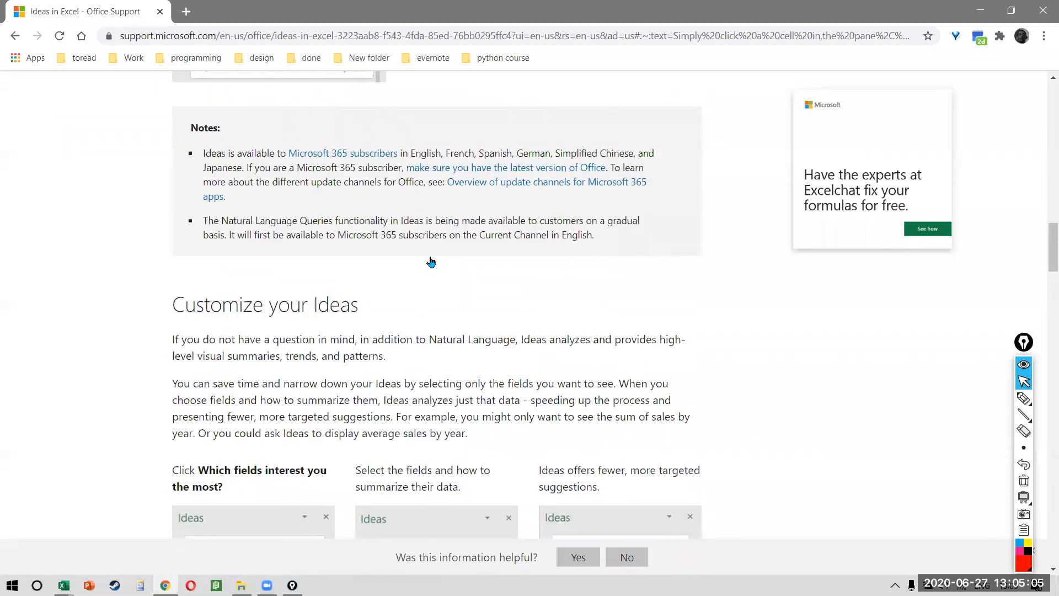
pyautogui.scroll(10, 433, 302)
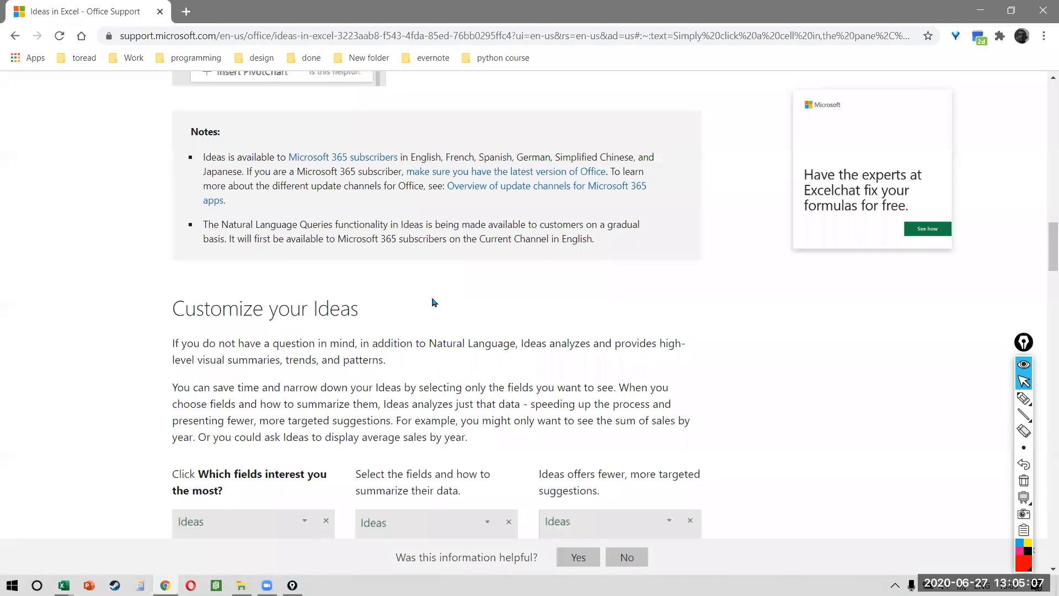
pyautogui.scroll(10, 433, 301)
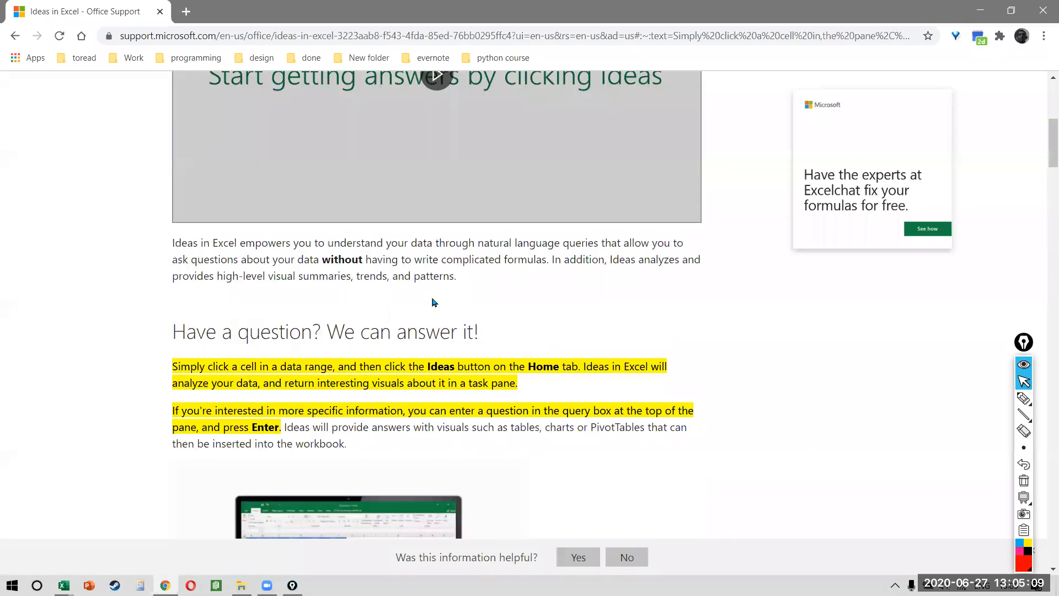
pyautogui.scroll(-15, 433, 302)
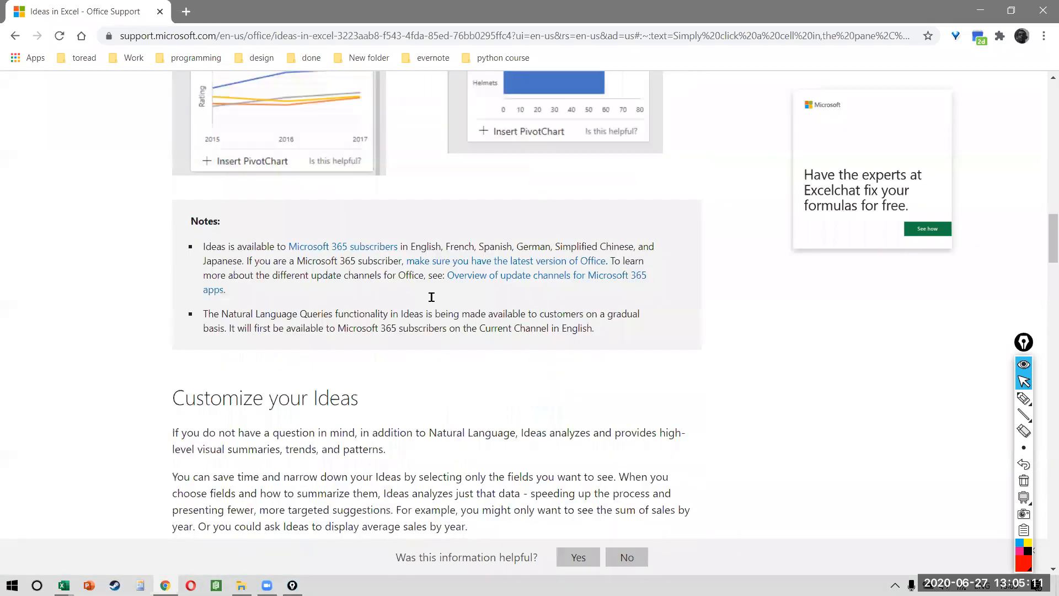
pyautogui.scroll(-10, 432, 297)
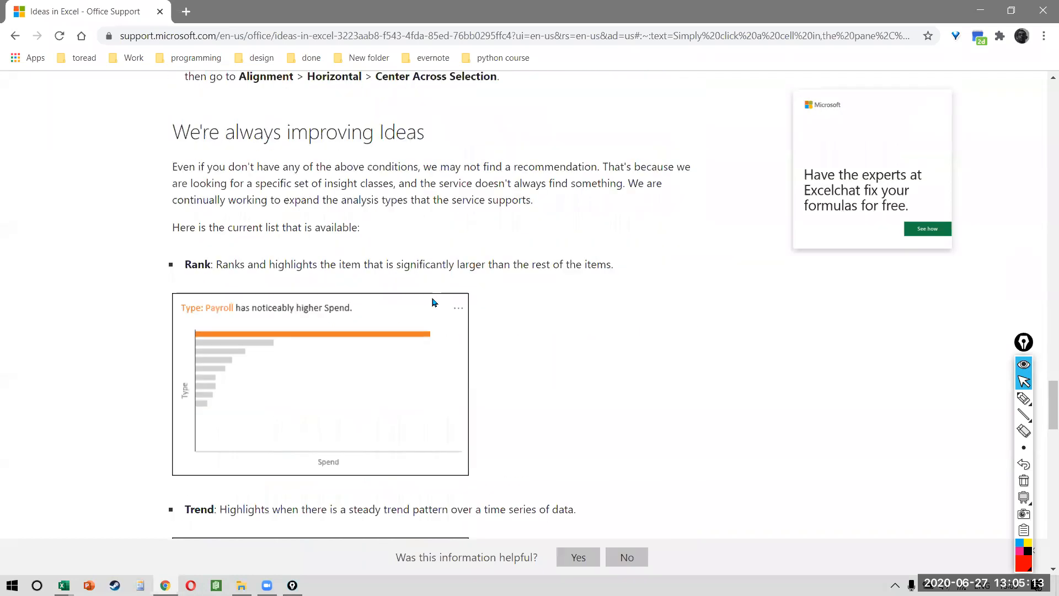
pyautogui.scroll(-12, 433, 301)
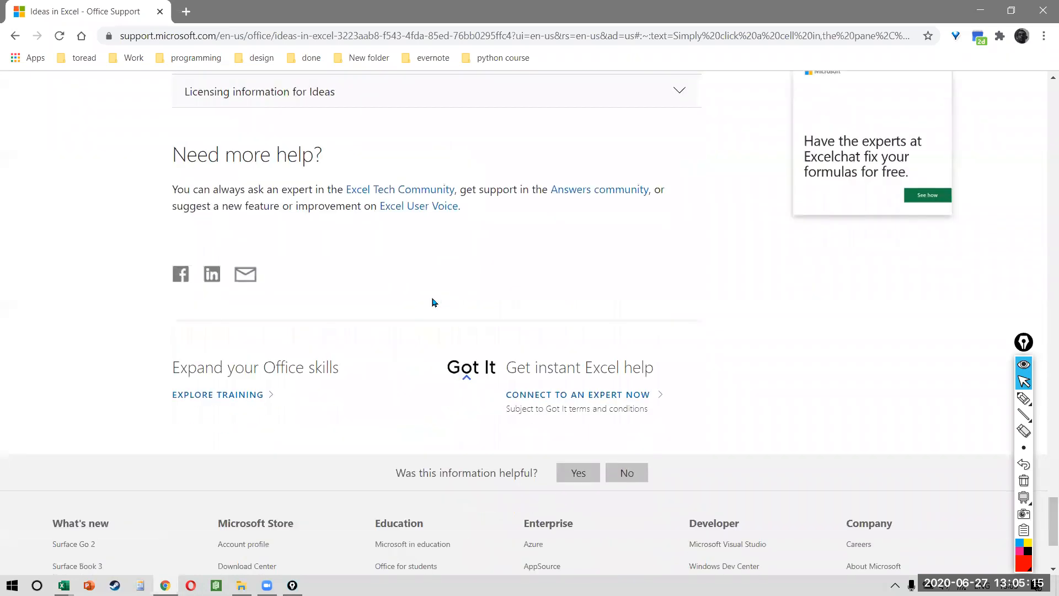
pyautogui.scroll(3, 432, 301)
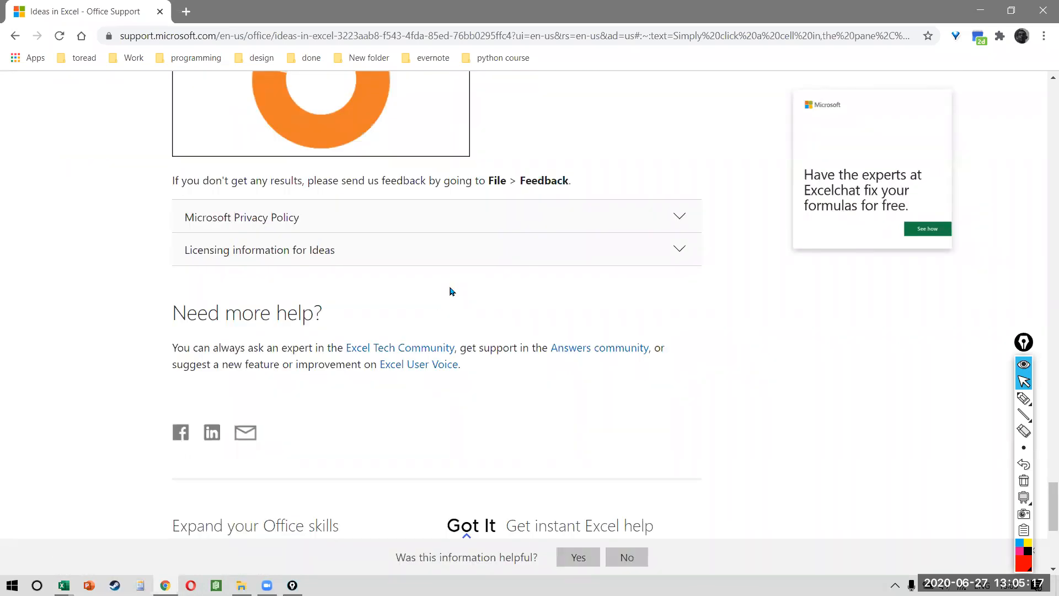
pyautogui.scroll(10, 451, 291)
pyautogui.scroll(20, 452, 291)
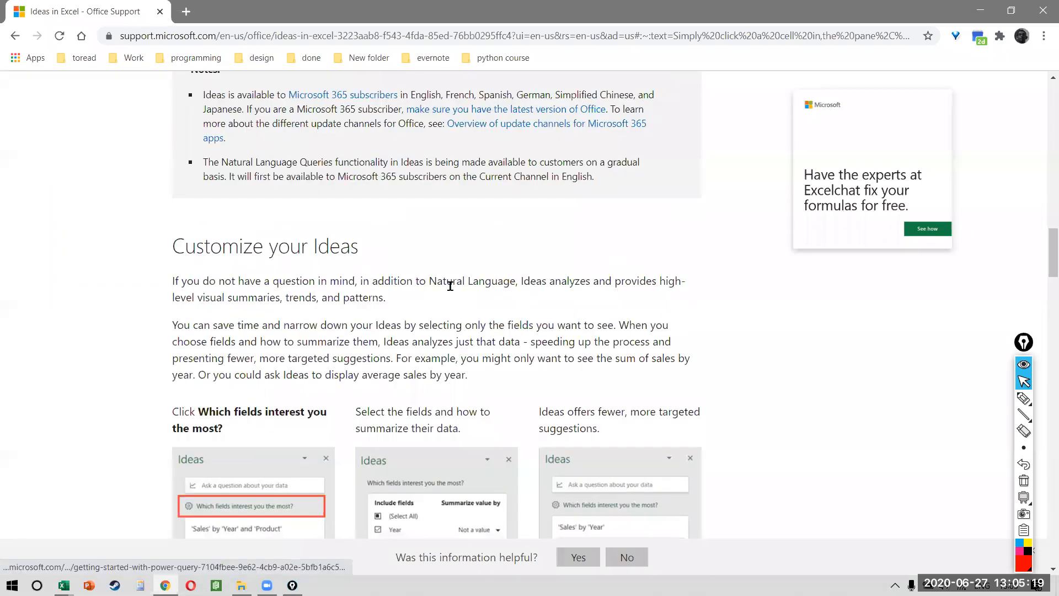
pyautogui.scroll(-7, 262, 277)
pyautogui.scroll(7, 261, 273)
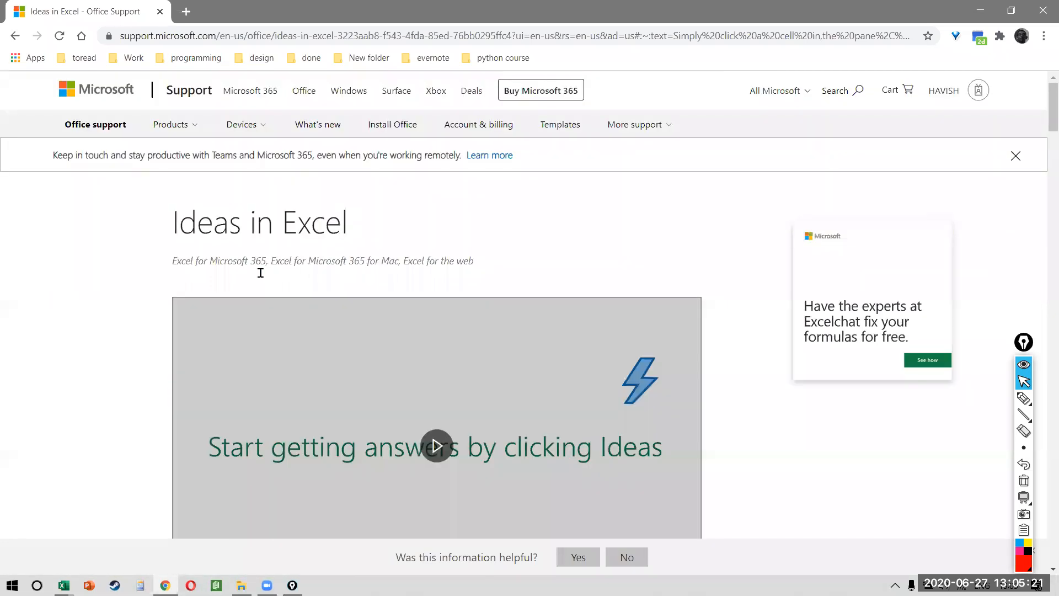
pyautogui.scroll(-12, 260, 273)
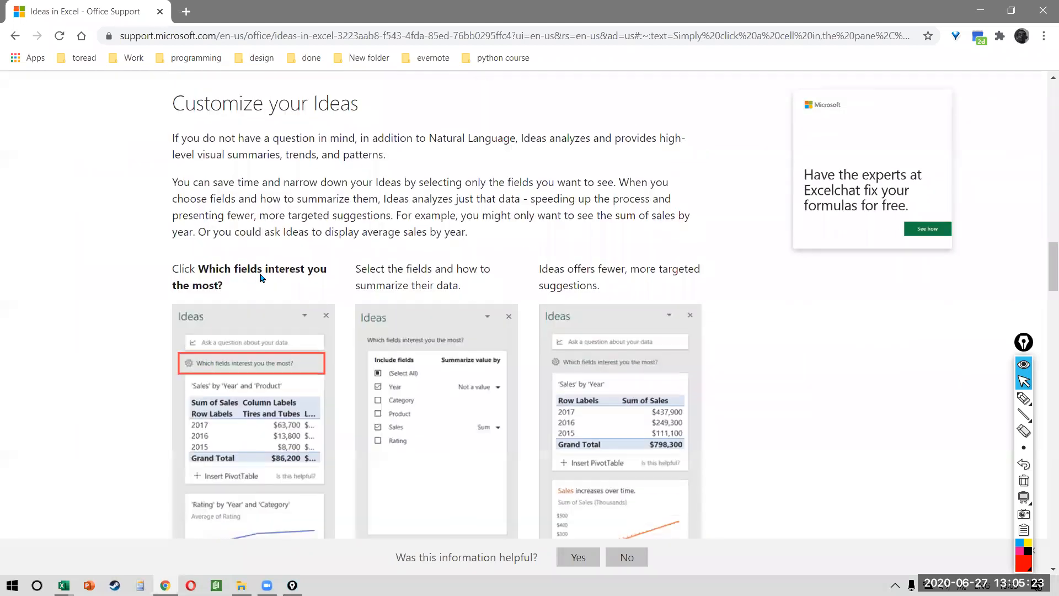
pyautogui.scroll(4, 262, 277)
pyautogui.scroll(8, 261, 277)
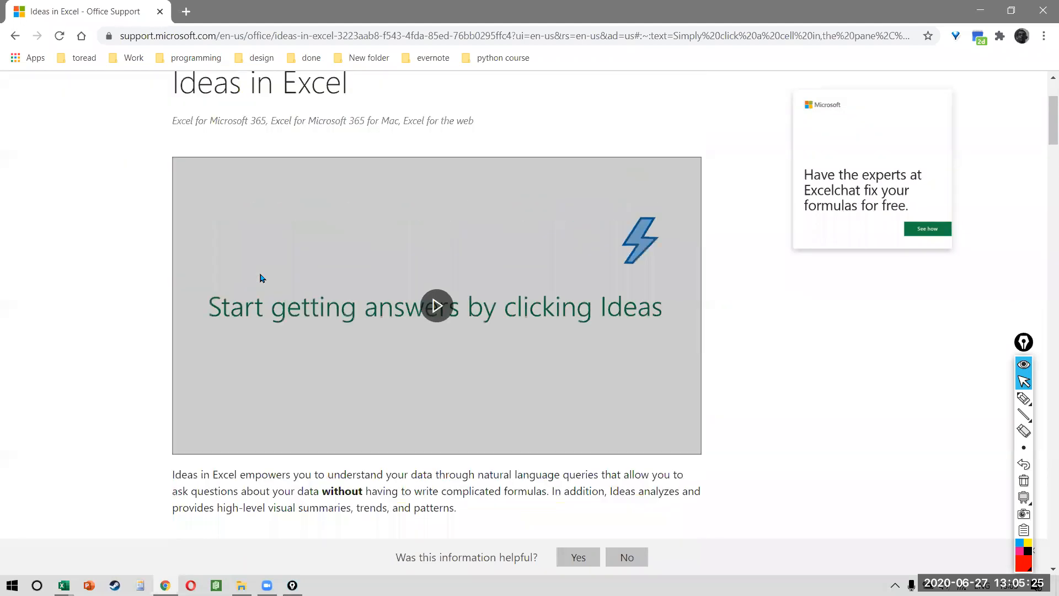
# Step: Back in Excel, ask Ideas 'who are my top 5 customers by profit'
pyautogui.click(1043, 10)
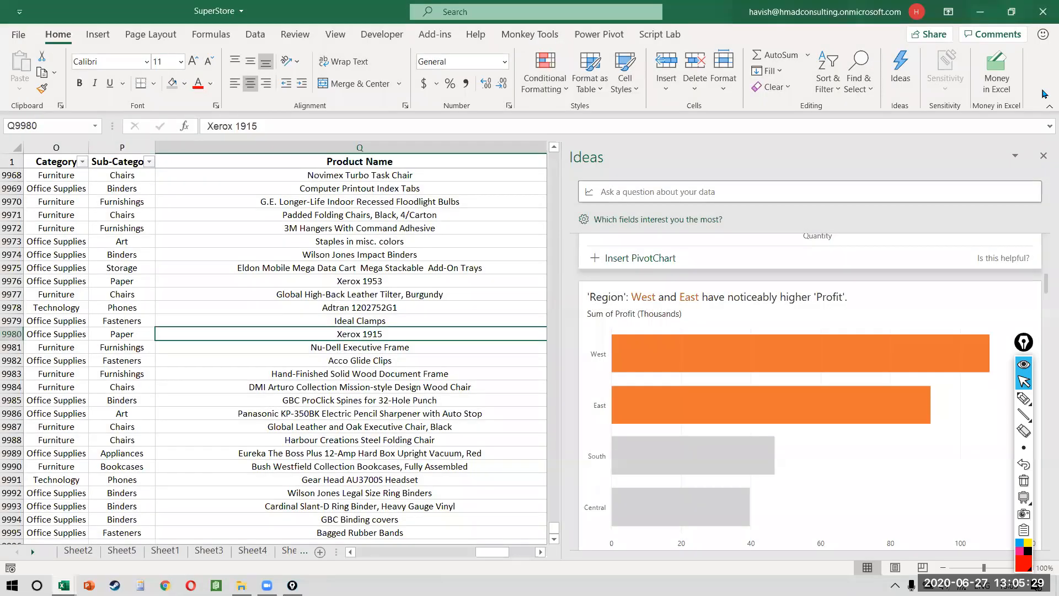
pyautogui.click(710, 183)
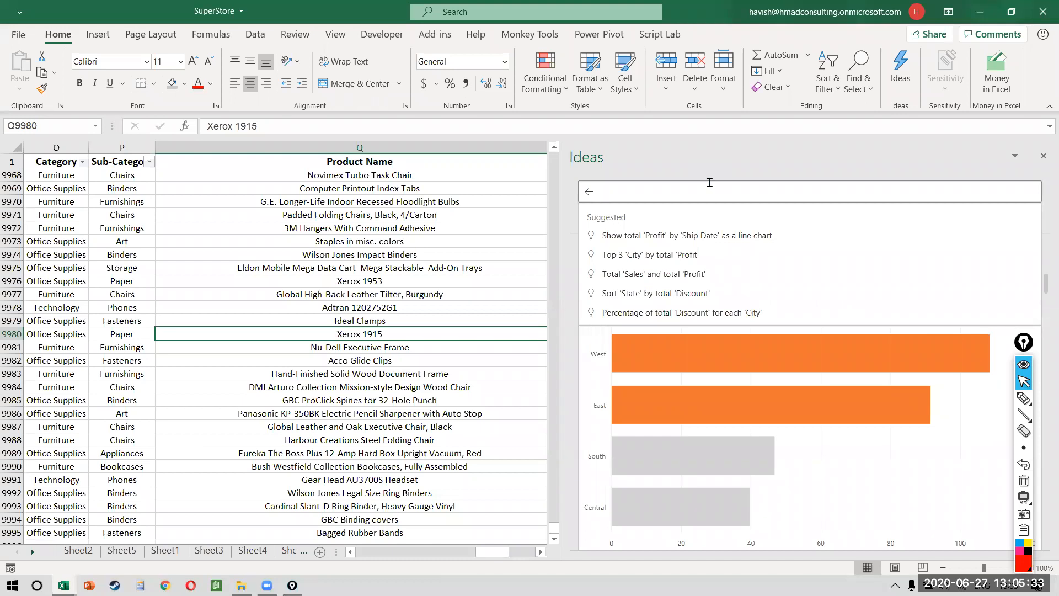
pyautogui.write('who are my top 5 customers by profi')
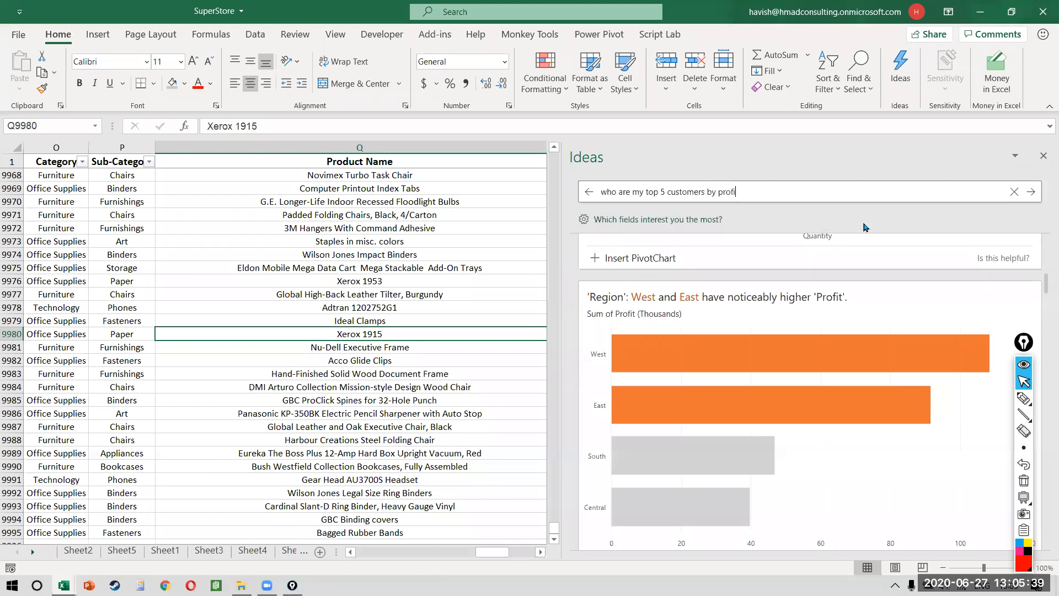
pyautogui.write('t')
pyautogui.press('Return')
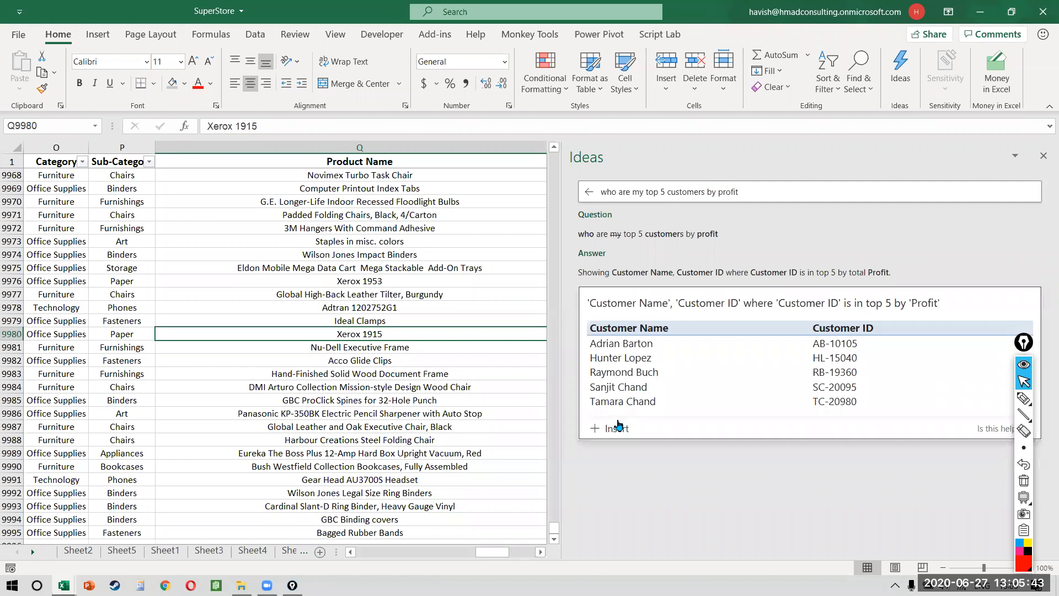
# Step: Extend the question with 'in west region' and submit it
pyautogui.click(814, 194)
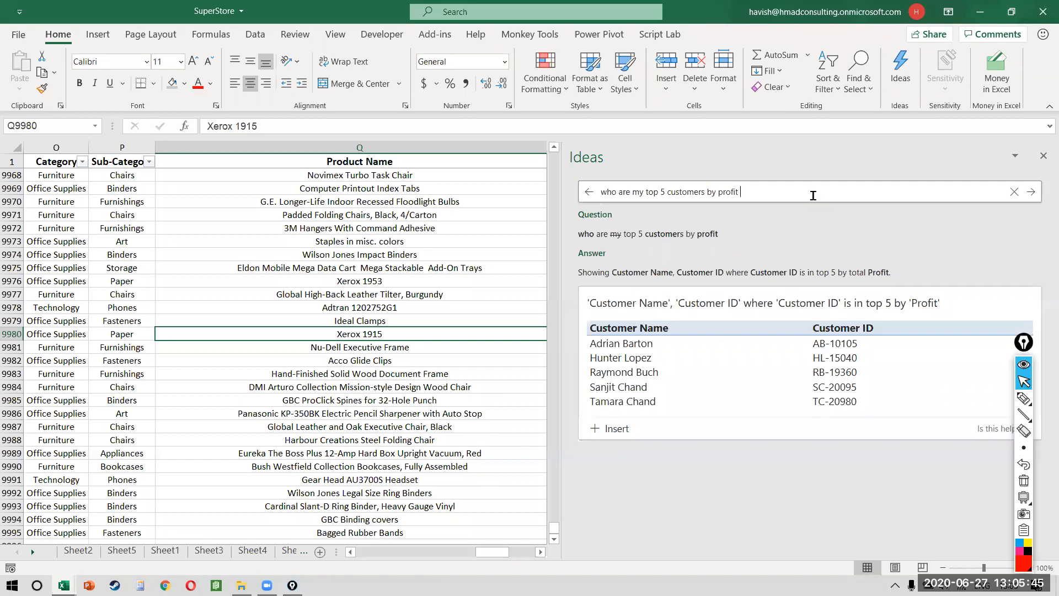
pyautogui.write('in west region')
pyautogui.press('Return')
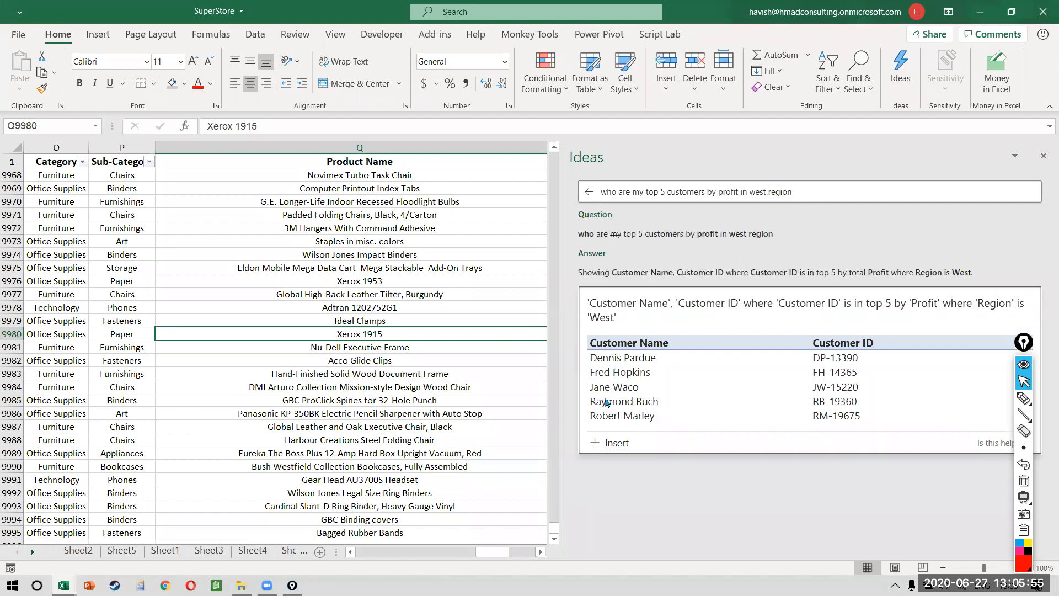
# Step: Delete the question text from the Ideas box
pyautogui.click(820, 194)
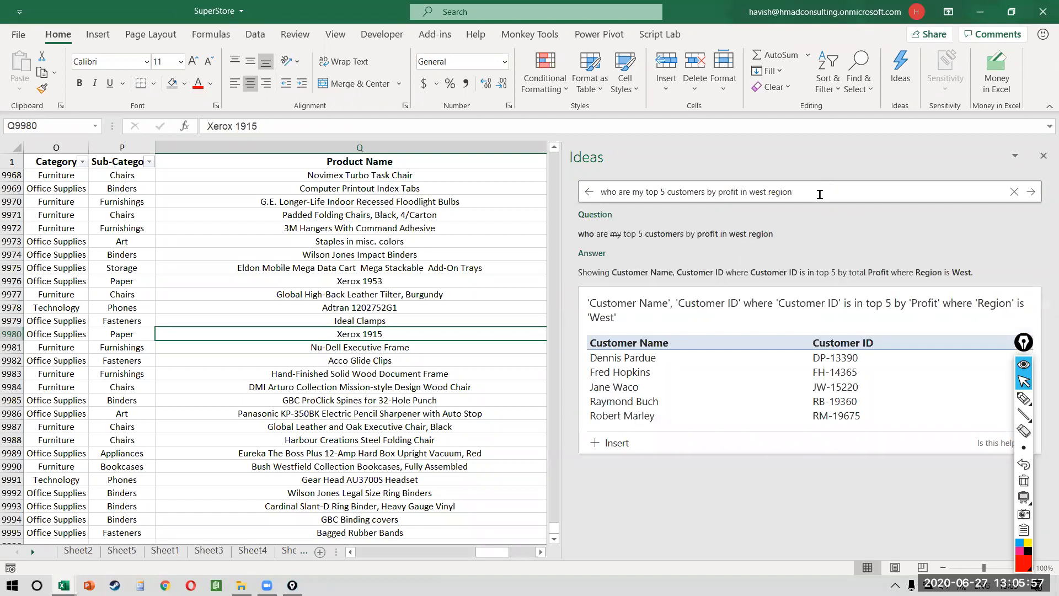
pyautogui.hotkey('ctrl', 'shift', 'Left')
pyautogui.hotkey('ctrl', 'shift', 'Left')
pyautogui.hotkey('ctrl', 'shift', 'Left')
pyautogui.hotkey('ctrl', 'shift', 'Left')
pyautogui.hotkey('ctrl', 'shift', 'Left')
pyautogui.hotkey('ctrl', 'shift', 'Left')
pyautogui.hotkey('ctrl', 'shift', 'Left')
pyautogui.hotkey('ctrl', 'shift', 'Left')
pyautogui.hotkey('ctrl', 'shift', 'Left')
pyautogui.hotkey('ctrl', 'shift', 'Left')
pyautogui.hotkey('ctrl', 'shift', 'Left')
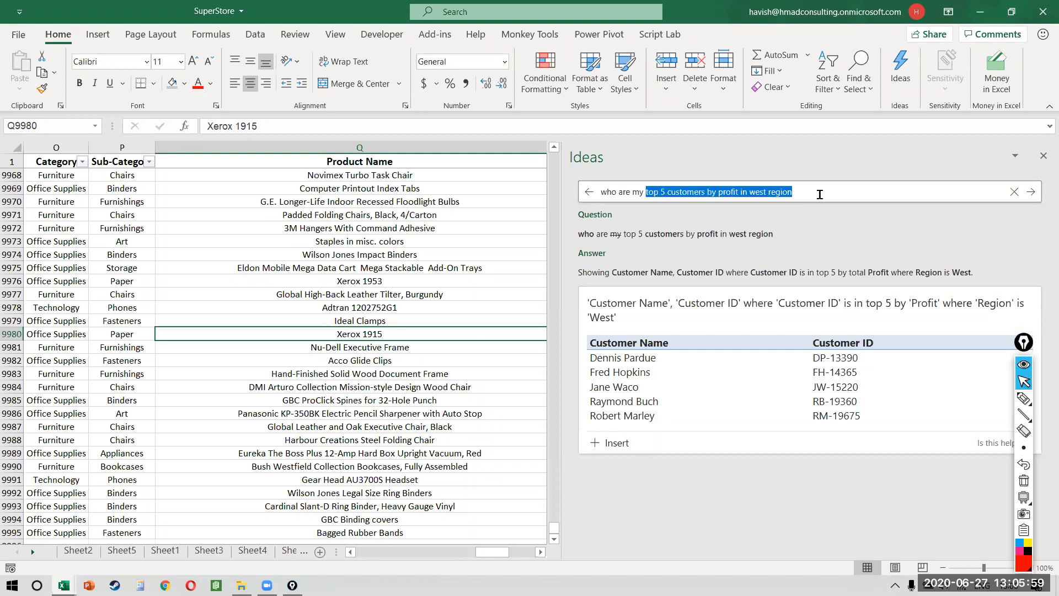
pyautogui.press('BackSpace')
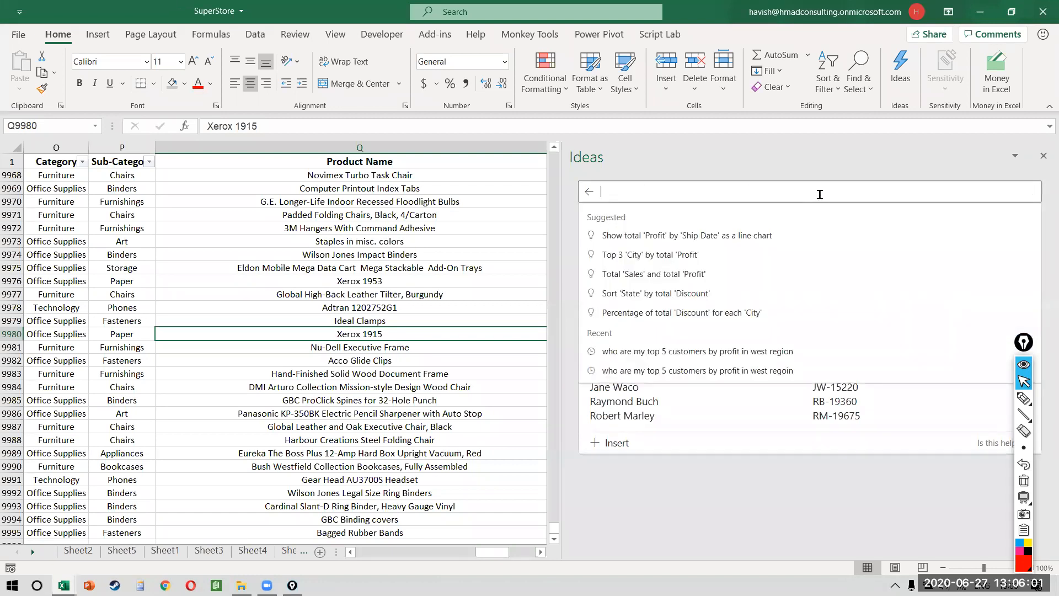
# Step: Ask Ideas 'show me my sales by year and quarter', then refine it to include profit
pyautogui.write('show me')
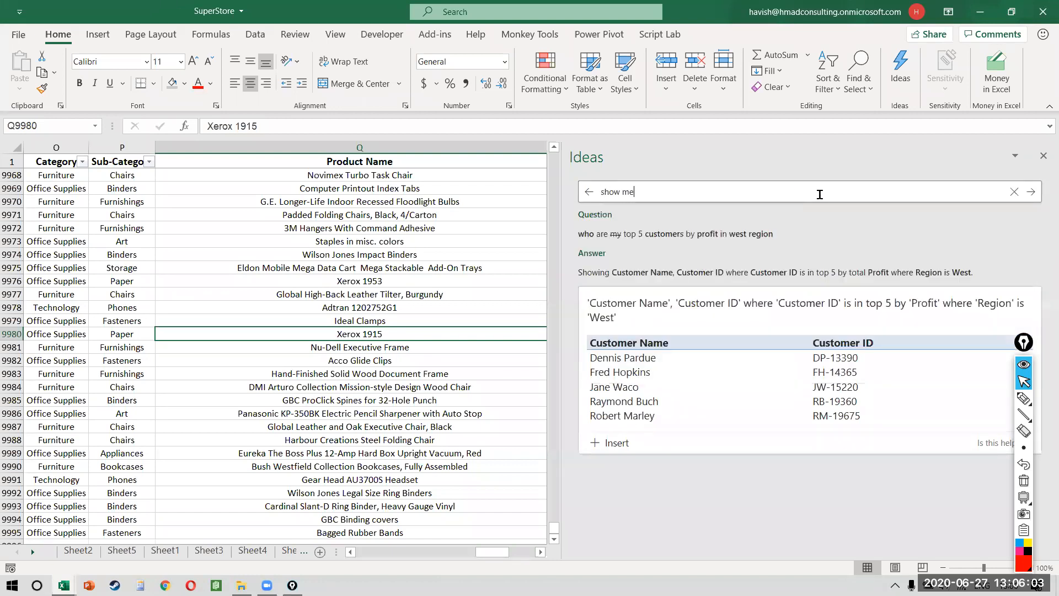
pyautogui.write(' my sales by year and quarter')
pyautogui.press('Return')
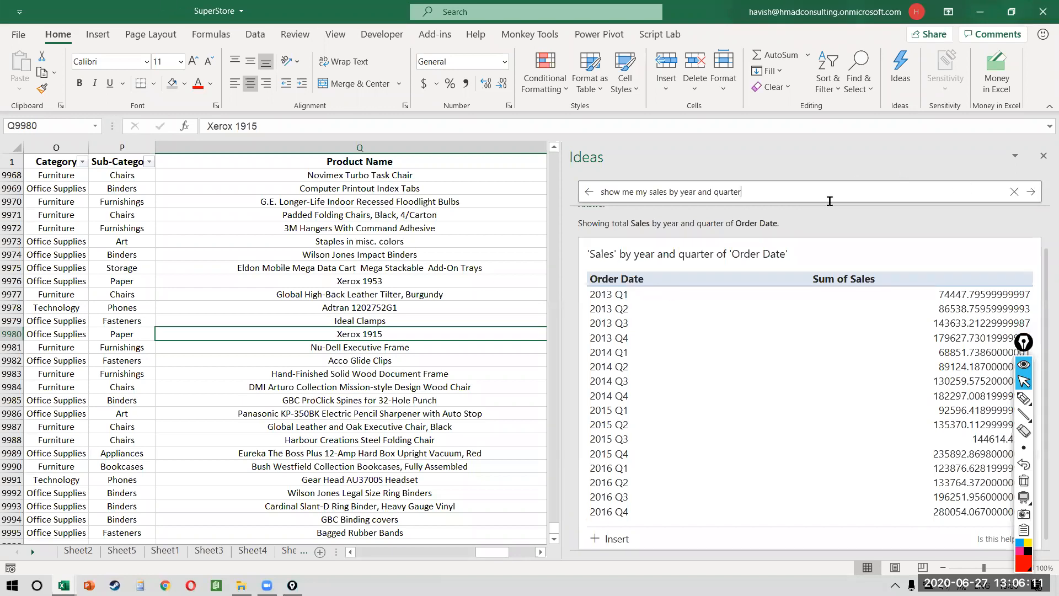
pyautogui.write('and profit')
pyautogui.press('Return')
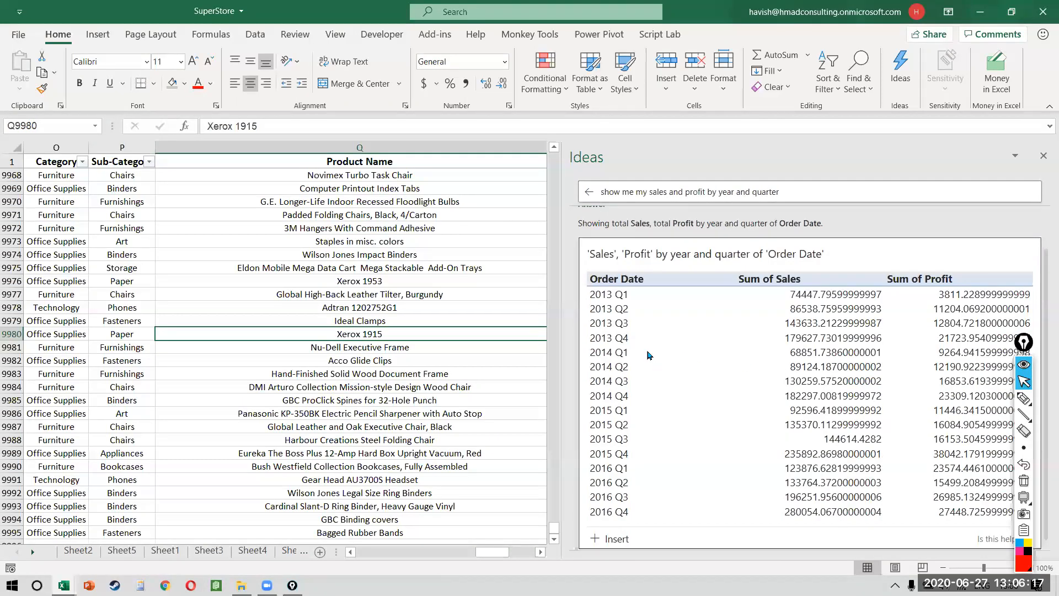
# Step: Insert the sales and profit table as new sheet Idea1, then return to the DND sheet
pyautogui.click(610, 540)
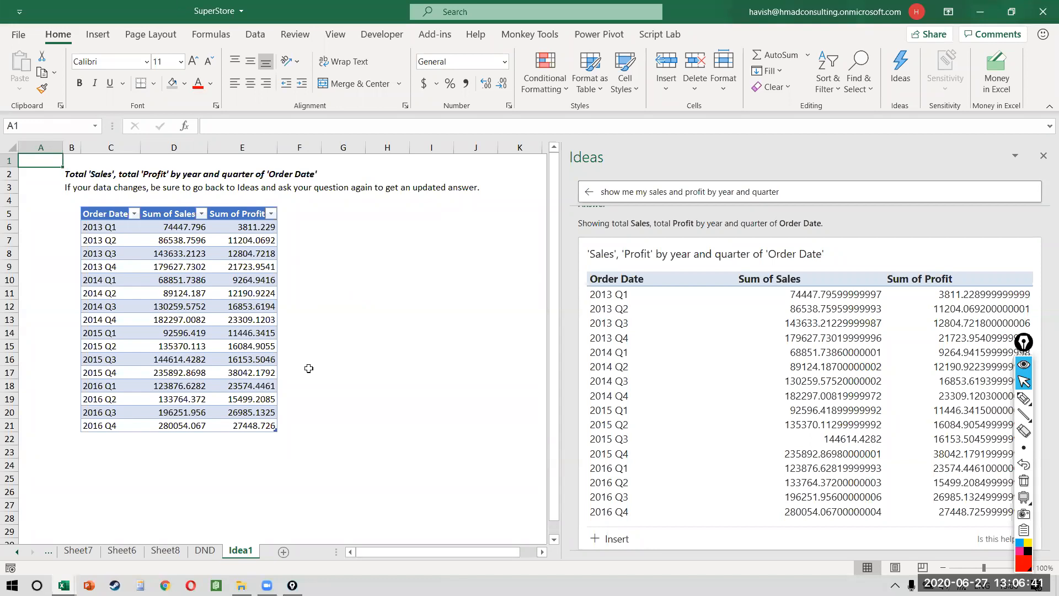
pyautogui.click(214, 552)
pyautogui.click(400, 375)
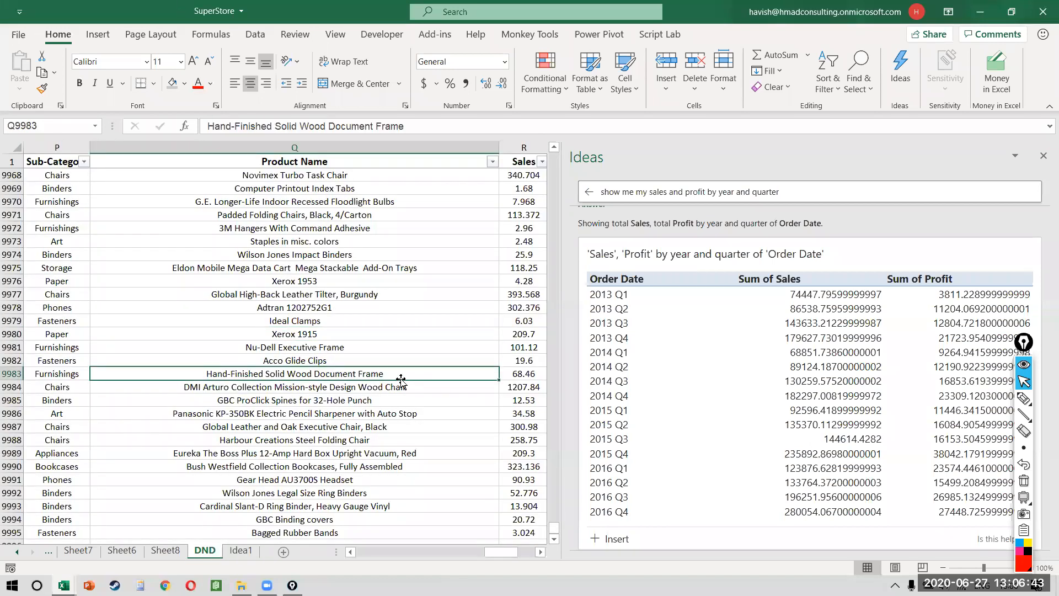
pyautogui.hscroll(2, 400, 378)
pyautogui.hscroll(-5, 400, 380)
pyautogui.hscroll(-5, 400, 378)
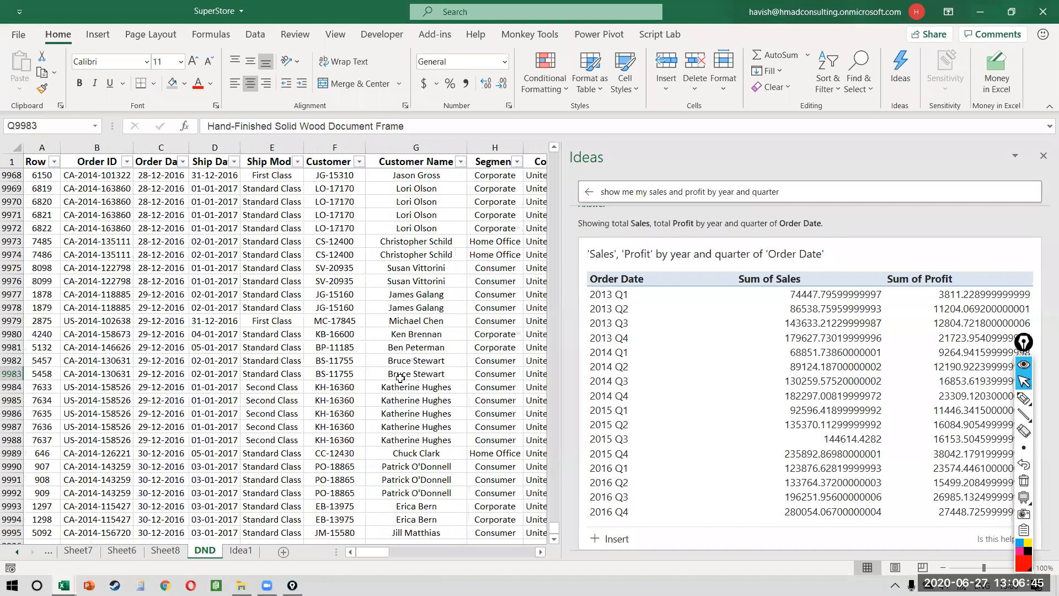
# Step: Clear the Ideas question box and start drafting a new question about state
pyautogui.click(752, 190)
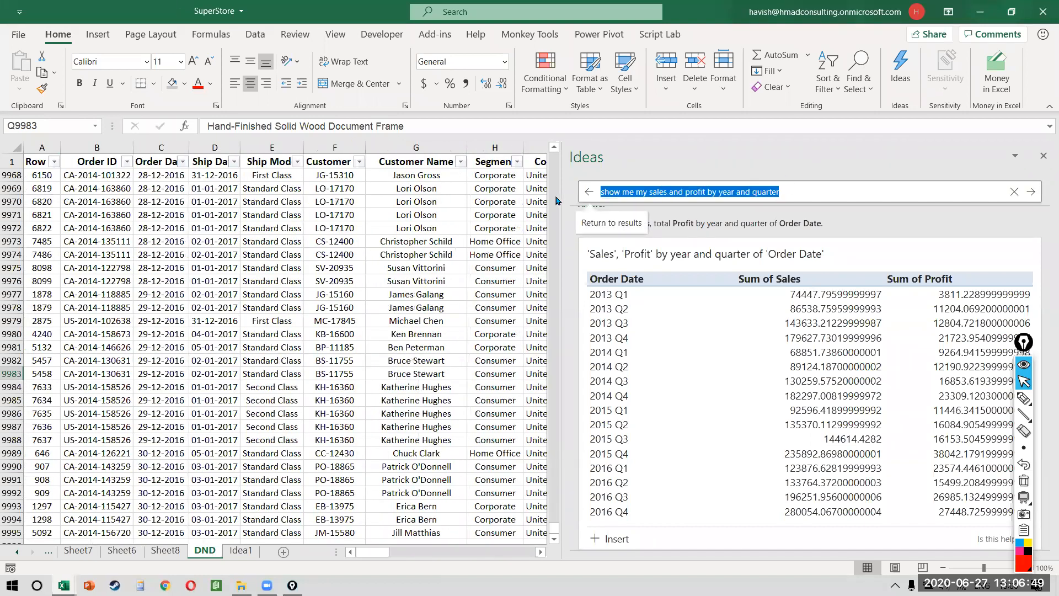
pyautogui.press('BackSpace')
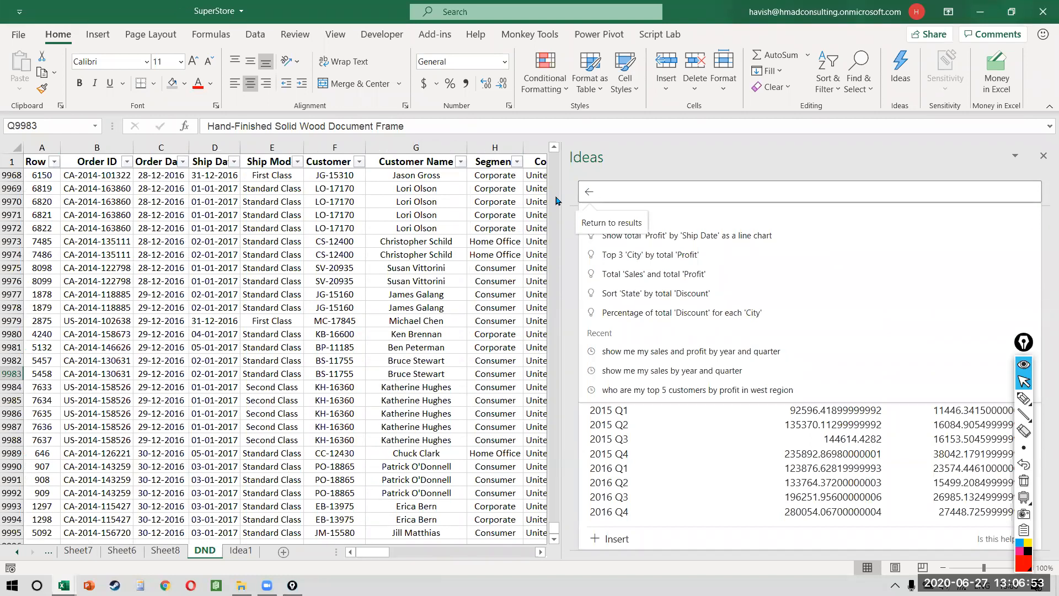
pyautogui.write('state')
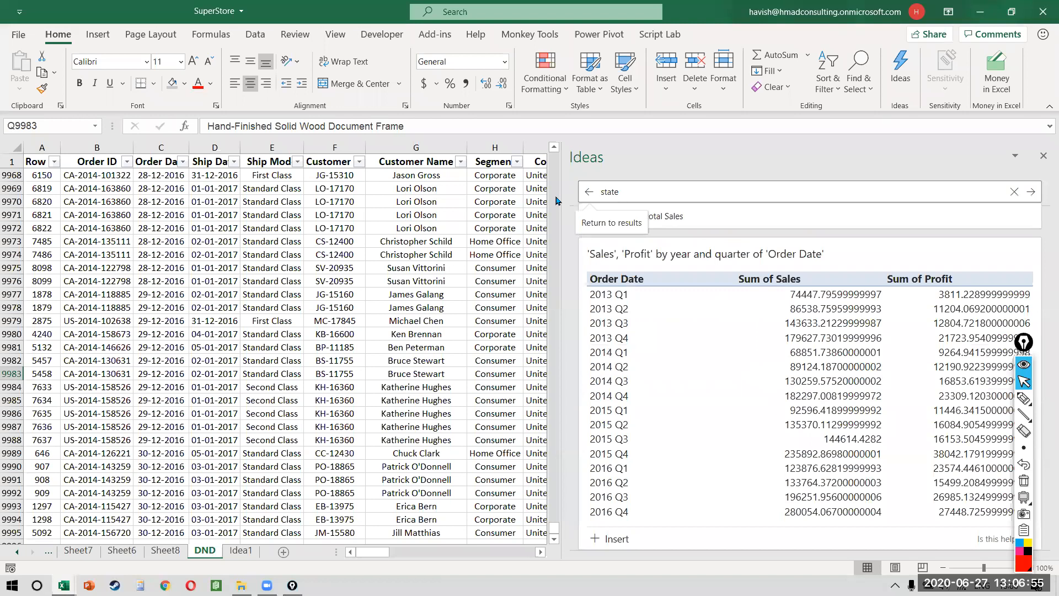
pyautogui.hotkey('ctrl', 'a')
# Step: Ask Ideas 'which state has the highest average profit', returning Vermont at about 204.09
pyautogui.write('which state has the highest average profit')
pyautogui.press('Return')
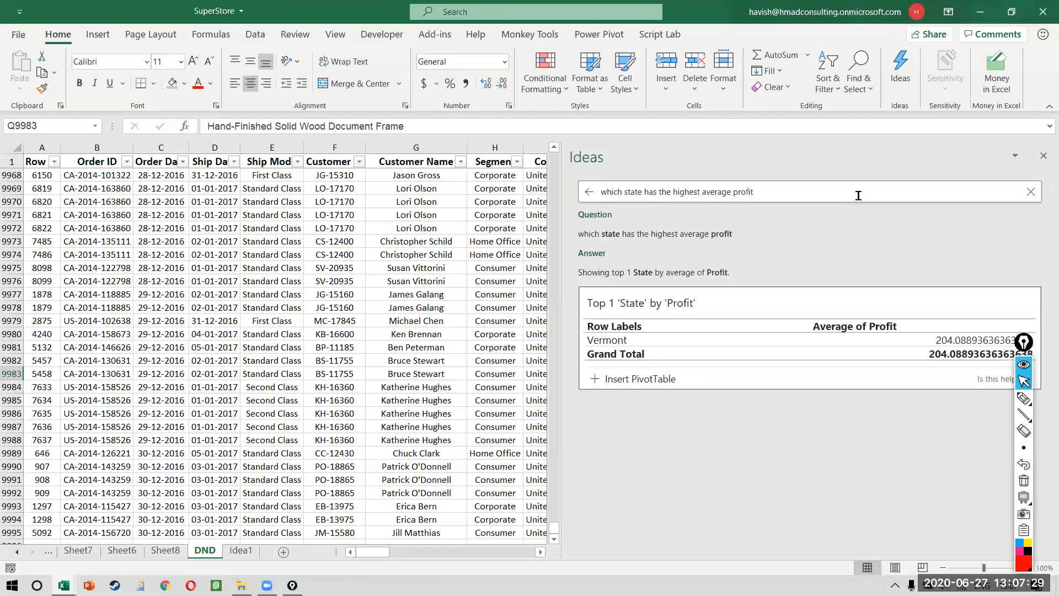
pyautogui.click(452, 269)
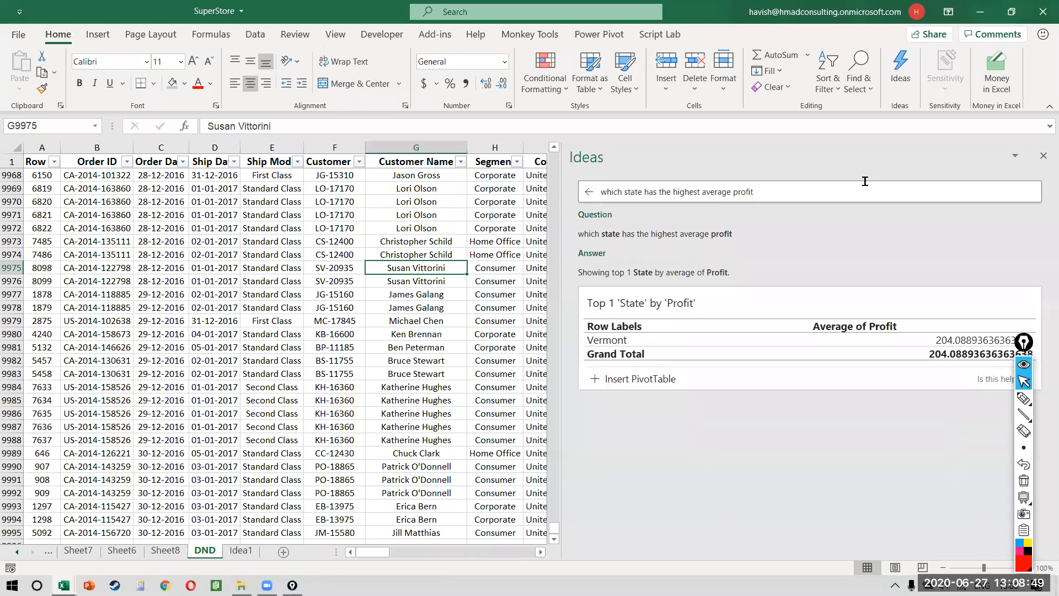
pyautogui.click(639, 389)
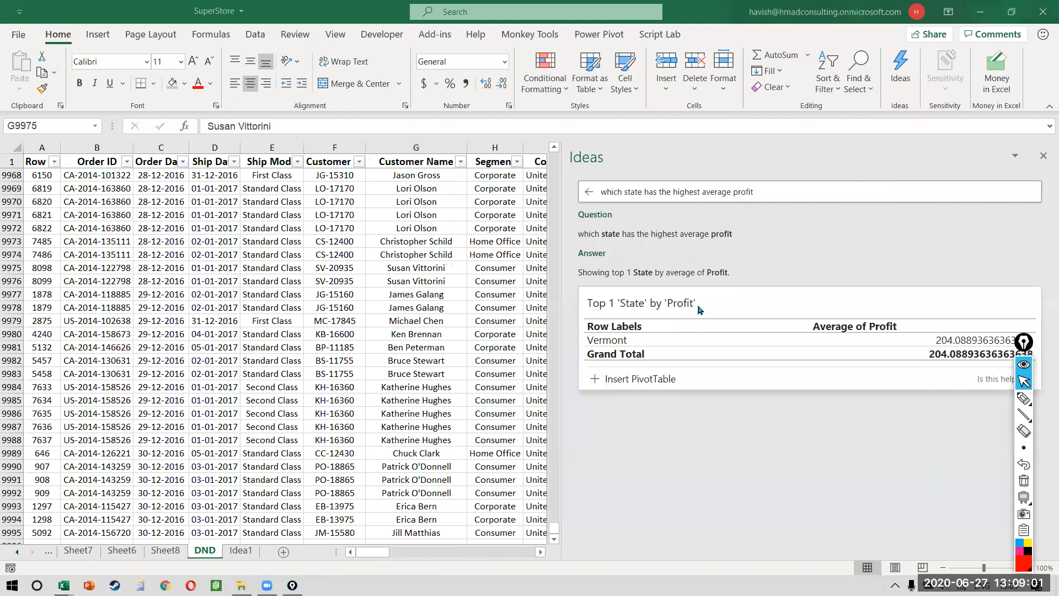
# Step: Ask Ideas 'show me region by profit' to chart profit by region
pyautogui.click(770, 193)
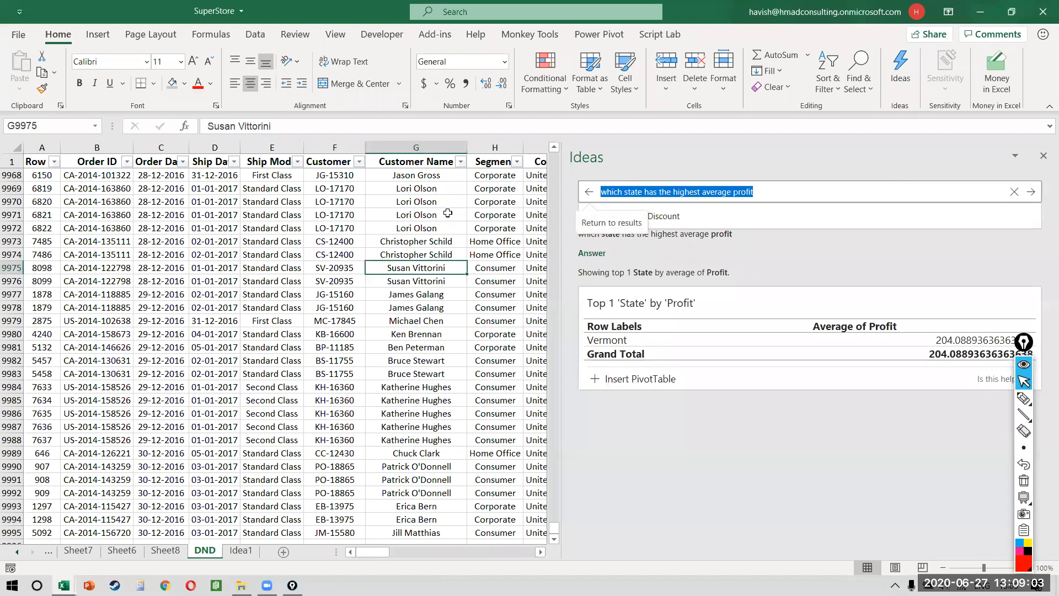
pyautogui.write('show me region by pofit')
pyautogui.press('Return')
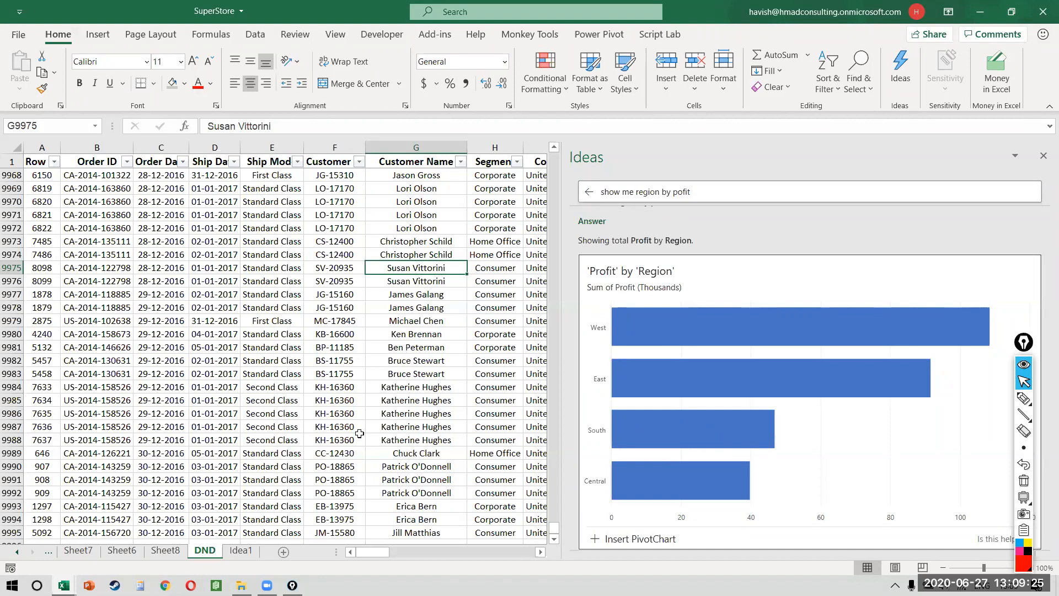
# Step: Copy the Customer ID column F2:F9995 into a new workbook, Book5, starting at C5
pyautogui.click(323, 218)
pyautogui.hotkey('ctrl', 'Up')
pyautogui.press('Down')
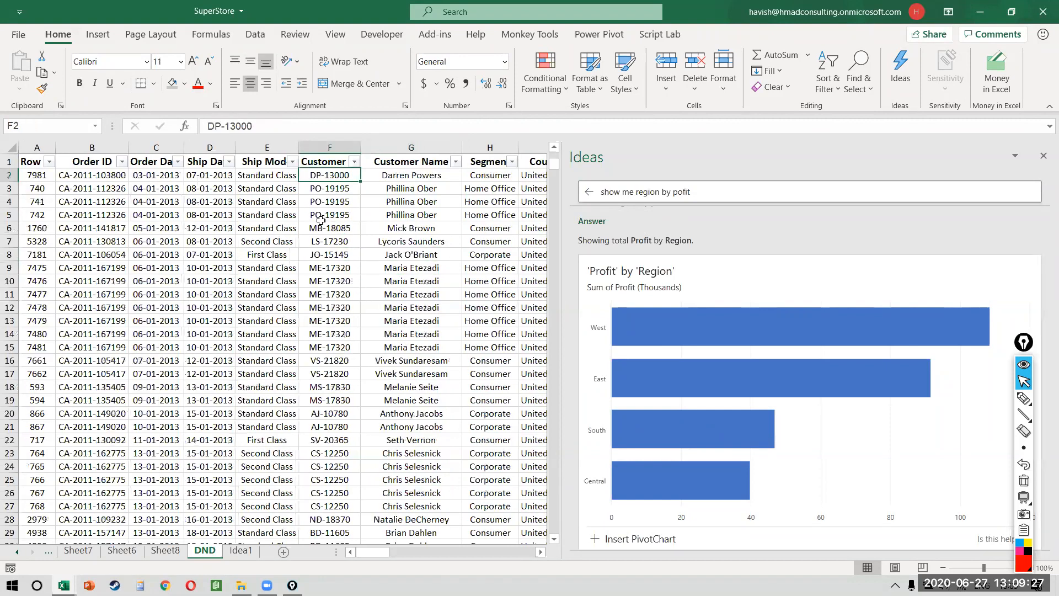
pyautogui.hotkey('ctrl', 'shift', 'Down')
pyautogui.hotkey('ctrl', 'c')
pyautogui.hotkey('ctrl', 'n')
pyautogui.click(139, 212)
pyautogui.hotkey('ctrl', 'v')
pyautogui.scroll(5, 140, 211)
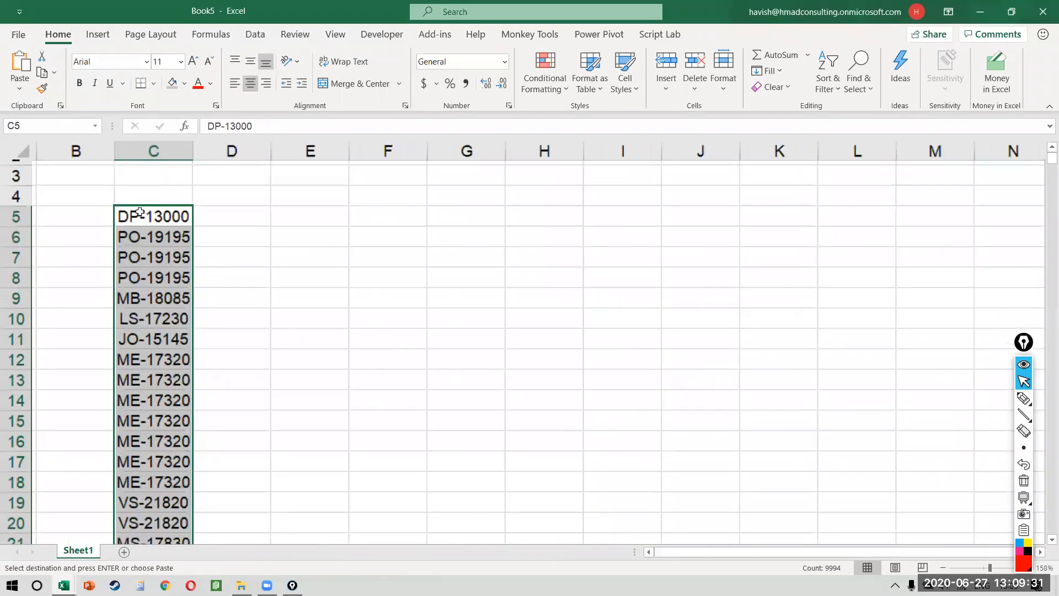
# Step: Enter example values DP in D5 and 13000 in E5
pyautogui.click(230, 206)
pyautogui.press('capslock')
pyautogui.write('DP')
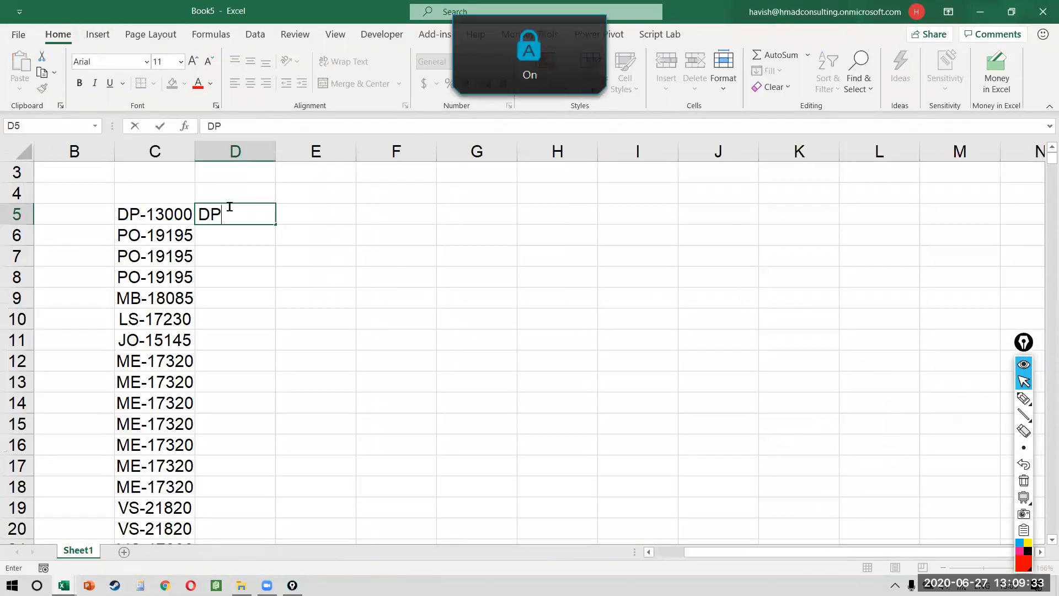
pyautogui.click(322, 217)
pyautogui.write('13000')
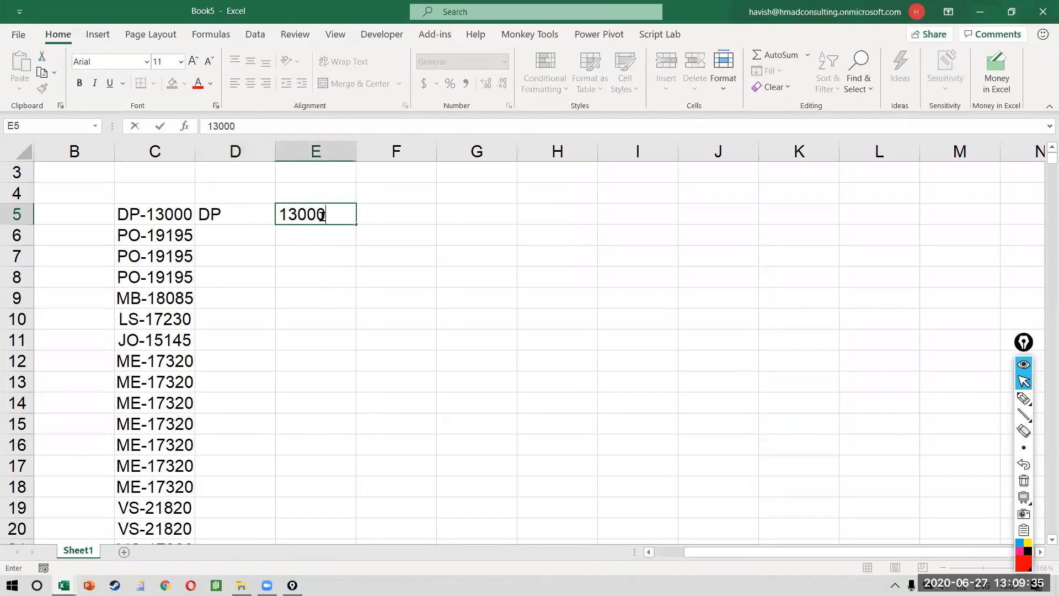
pyautogui.press('Left')
pyautogui.press('Up')
pyautogui.press('Right')
# Step: Add a 'cTRL + E' note in D3, then Flash Fill prefixes down column D and numbers down column E
pyautogui.press('Left')
pyautogui.press('Up')
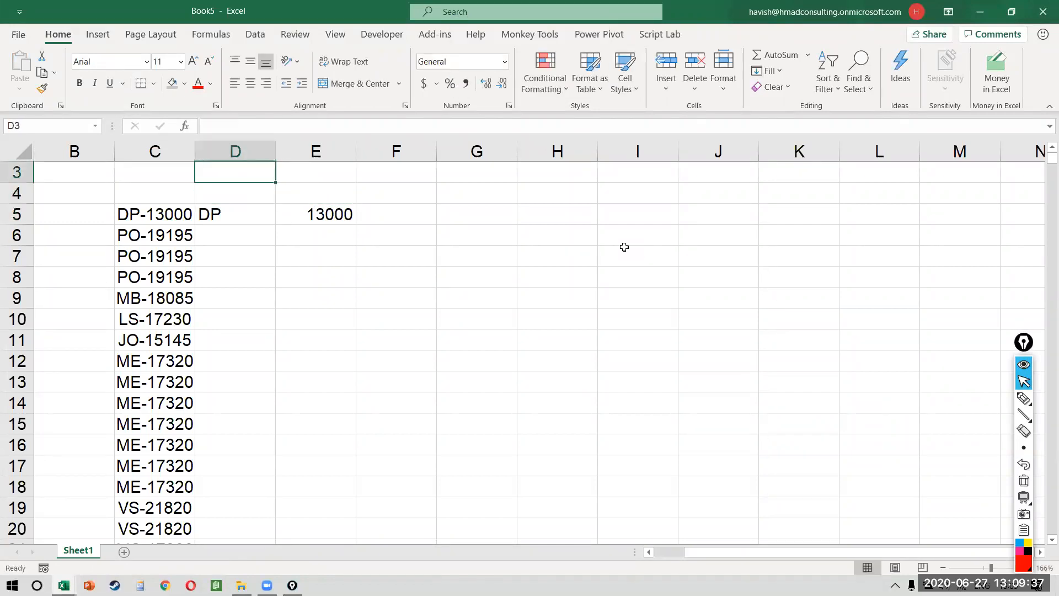
pyautogui.write('cTRL + E')
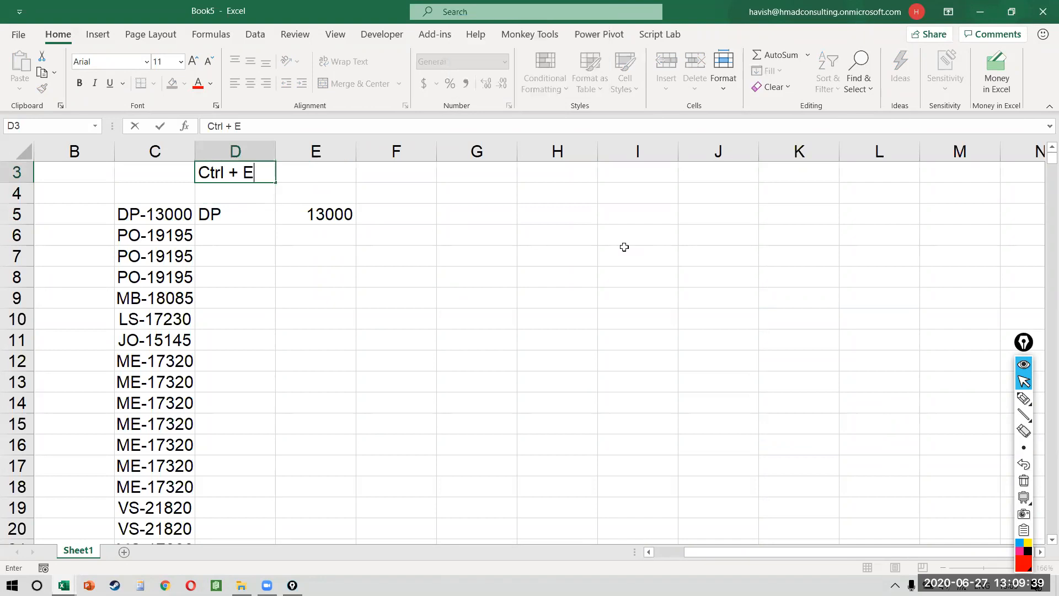
pyautogui.press('Return')
pyautogui.press('Down')
pyautogui.press('Down')
pyautogui.hotkey('ctrl', 'e')
pyautogui.press('Right')
pyautogui.hotkey('ctrl', 'e')
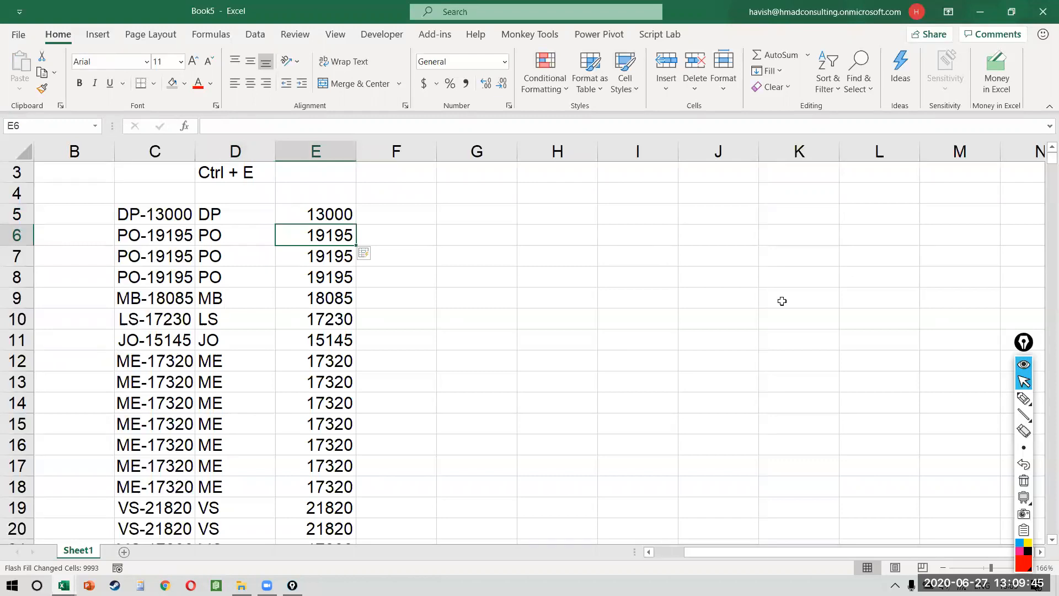
# Step: Open Insert Function for E6 via fx and cancel without changes
pyautogui.press('ctrl')
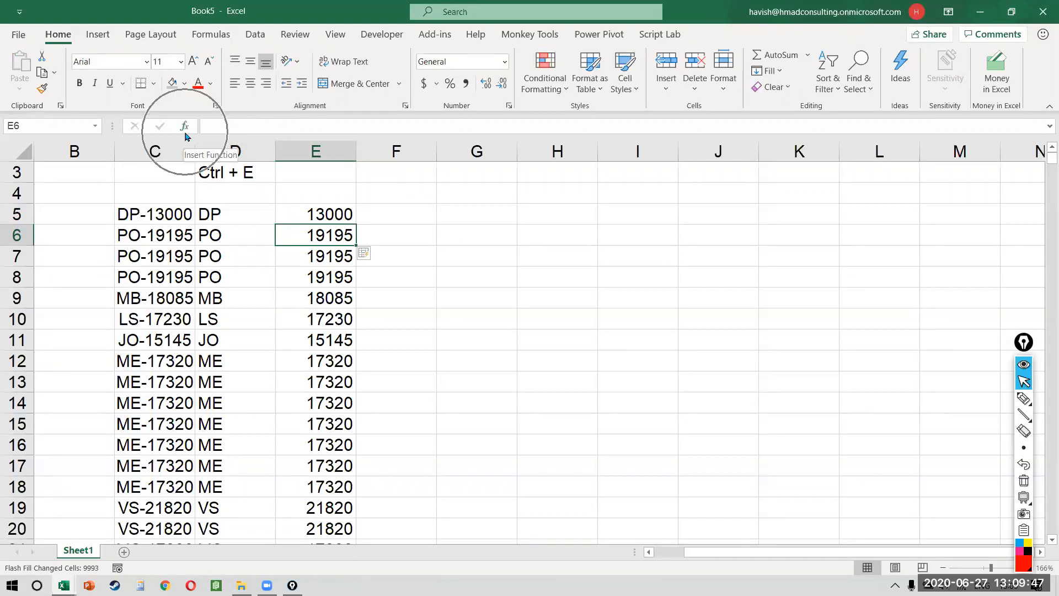
pyautogui.click(186, 135)
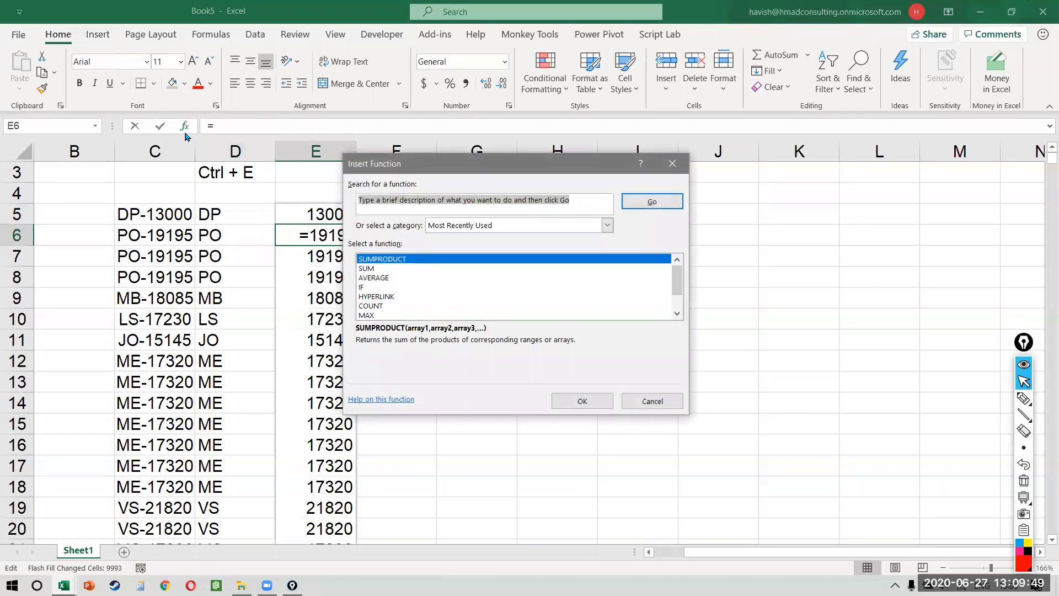
pyautogui.press('Escape')
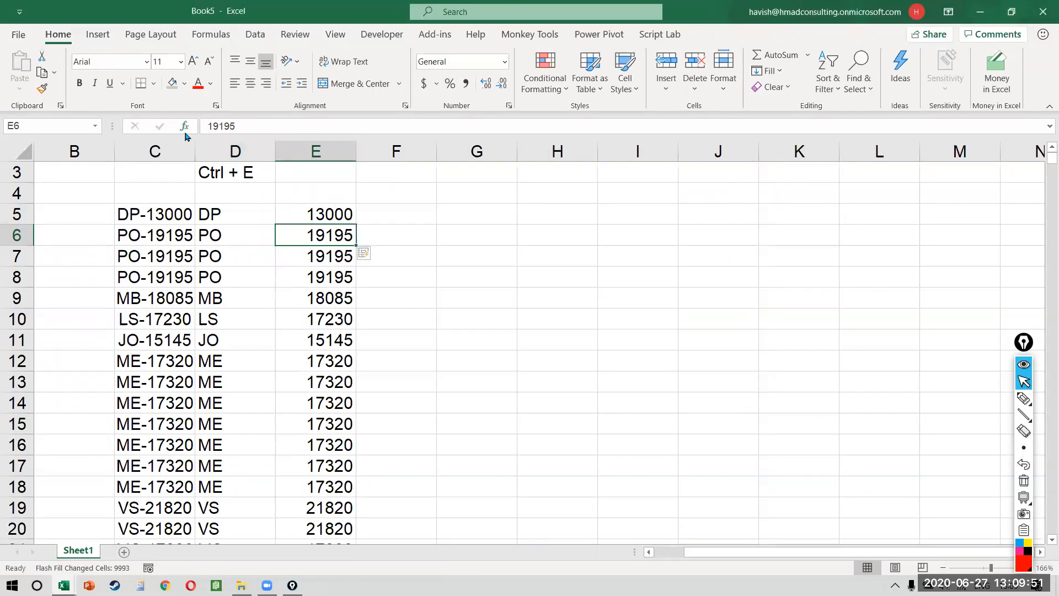
# Step: Open Insert Function for E11 with Shift+F3, cancel it, then bring up the window switcher
pyautogui.click(329, 342)
pyautogui.hotkey('shift', 'F3')
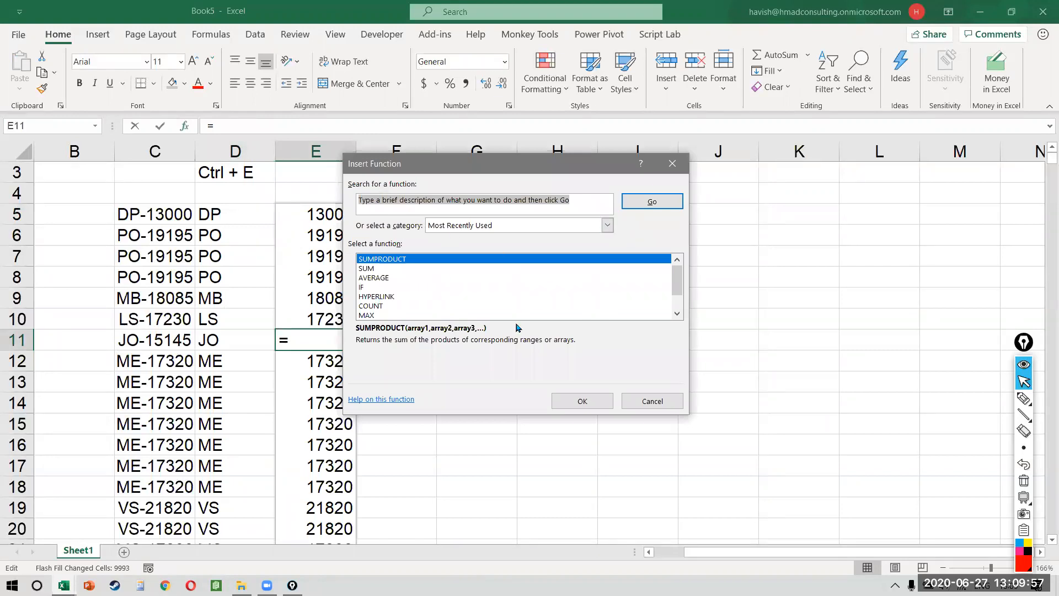
pyautogui.press('Escape')
pyautogui.press('Escape')
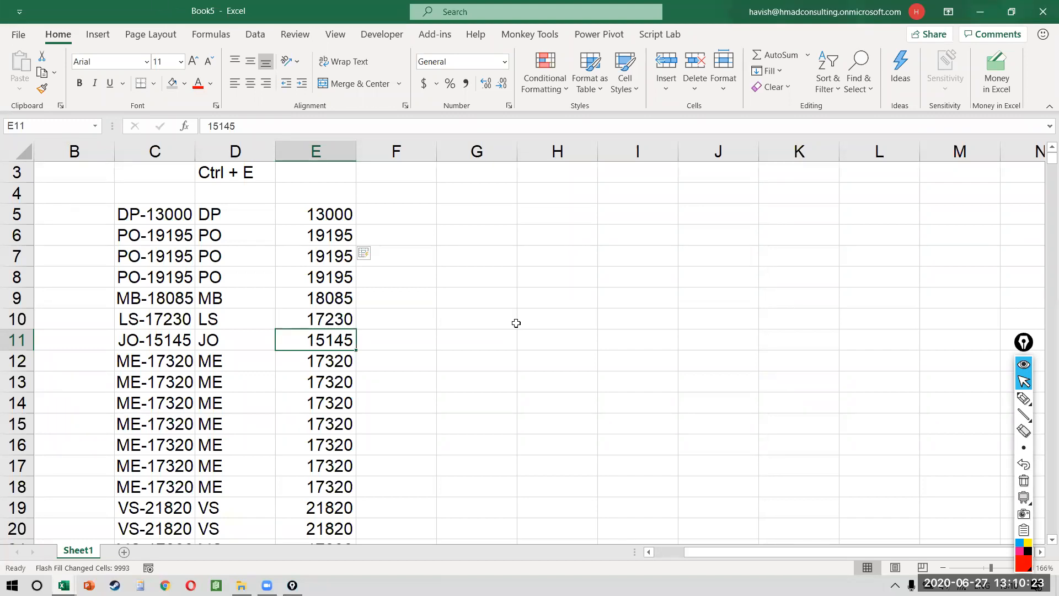
pyautogui.hotkey('alt', 'Tab')
pyautogui.hotkey('alt', 'Tab')
pyautogui.hotkey('alt', 'Tab')
pyautogui.hotkey('alt', 'Tab')
pyautogui.hotkey('alt', 'Tab')
pyautogui.hotkey('alt', 'Tab')
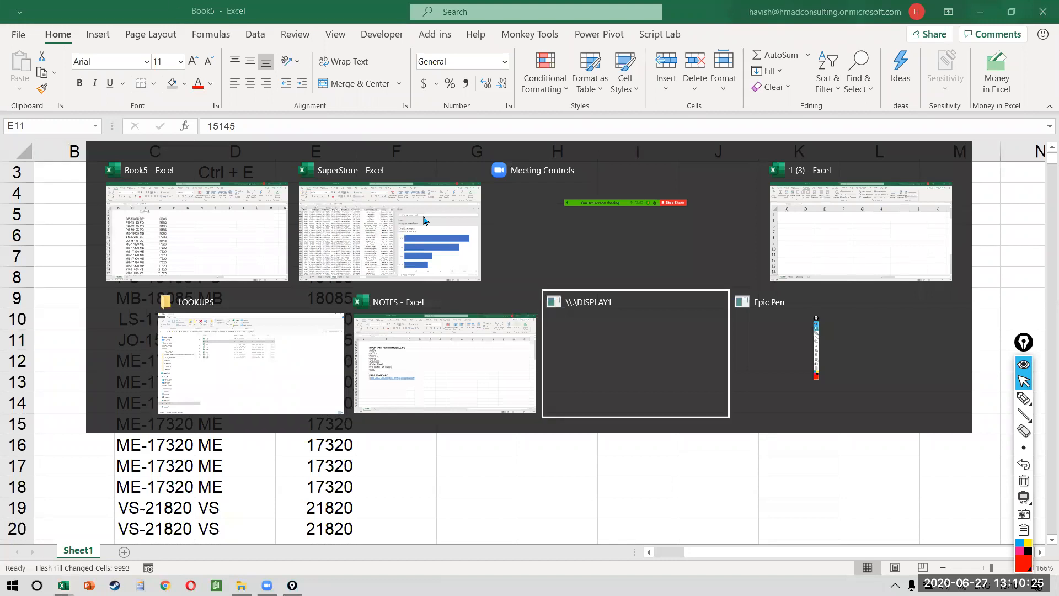
# Step: Launch Google Chrome from the Start menu and close the window of loading tabs
pyautogui.press('super')
pyautogui.press('super')
pyautogui.press('super')
pyautogui.press('super')
pyautogui.press('super')
pyautogui.write('chr')
pyautogui.press('Return')
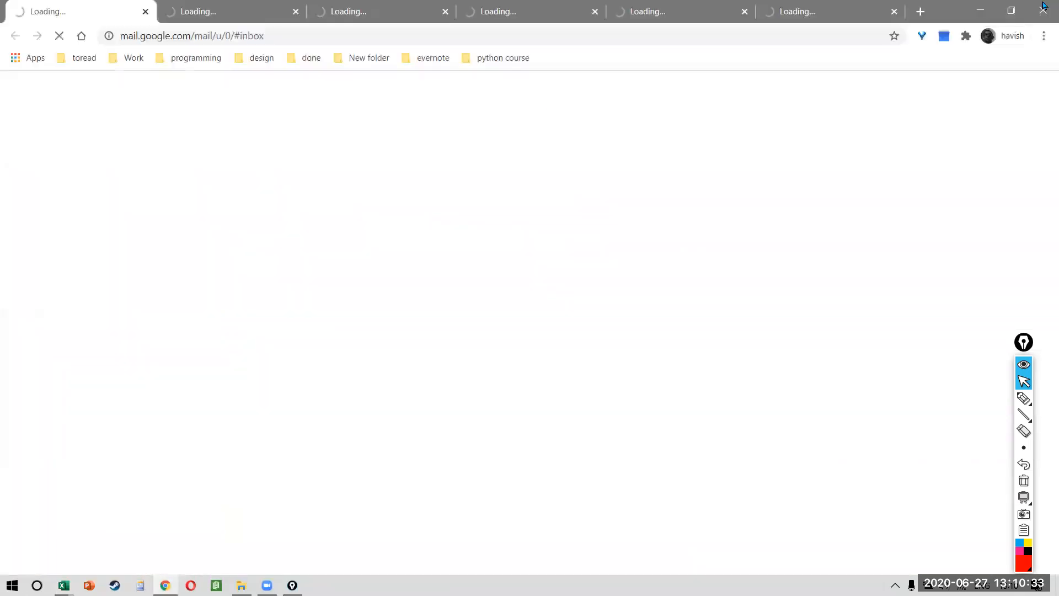
pyautogui.click(1044, 9)
pyautogui.hotkey('alt', 'Tab')
pyautogui.hotkey('alt', 'Tab')
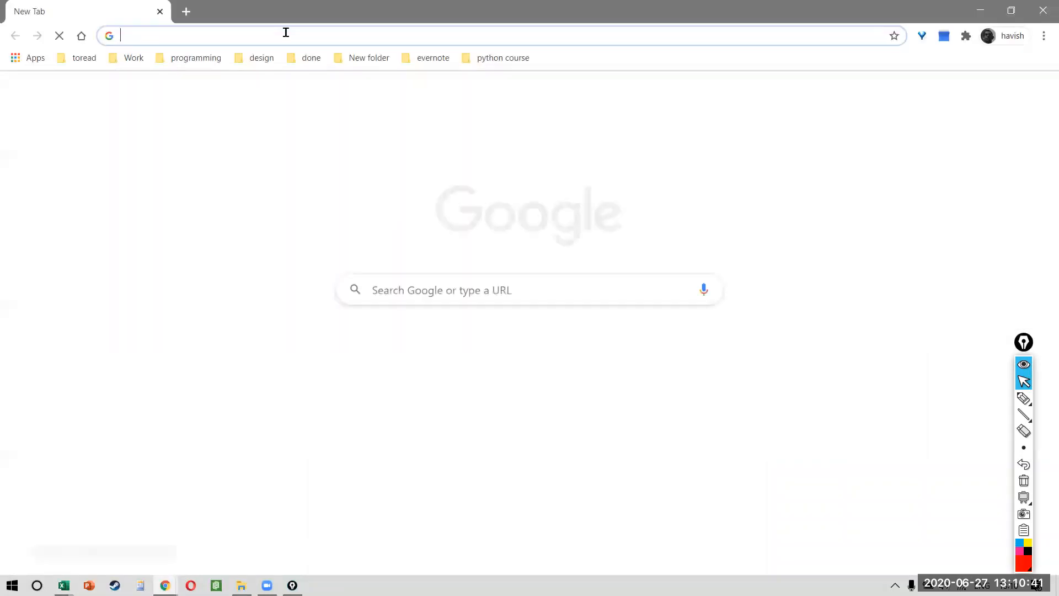
# Step: Go to alphaa.ai and reload after the page fails to load
pyautogui.write('alphaa.ai')
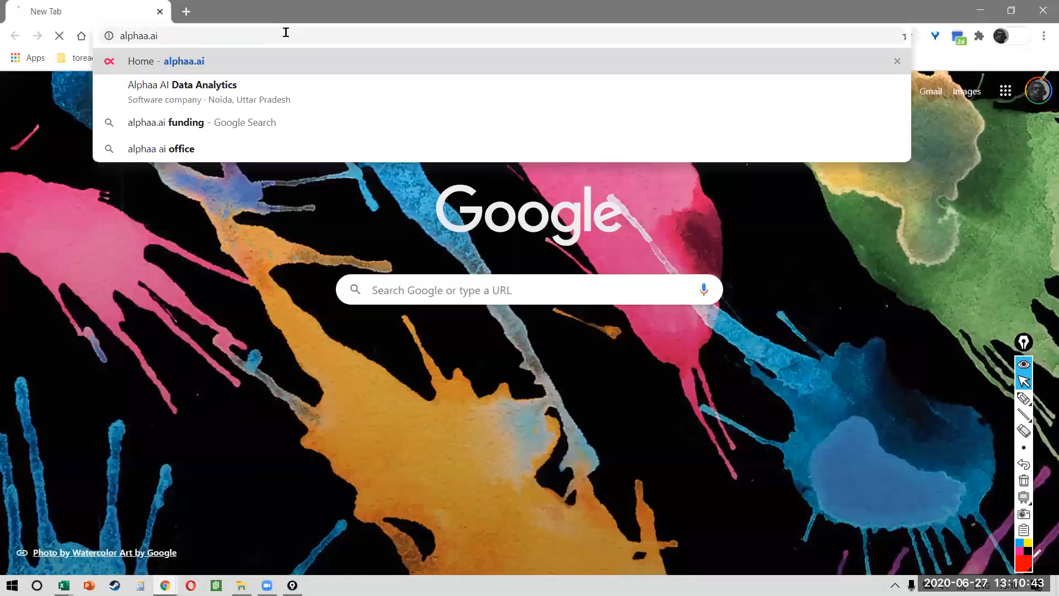
pyautogui.press('Return')
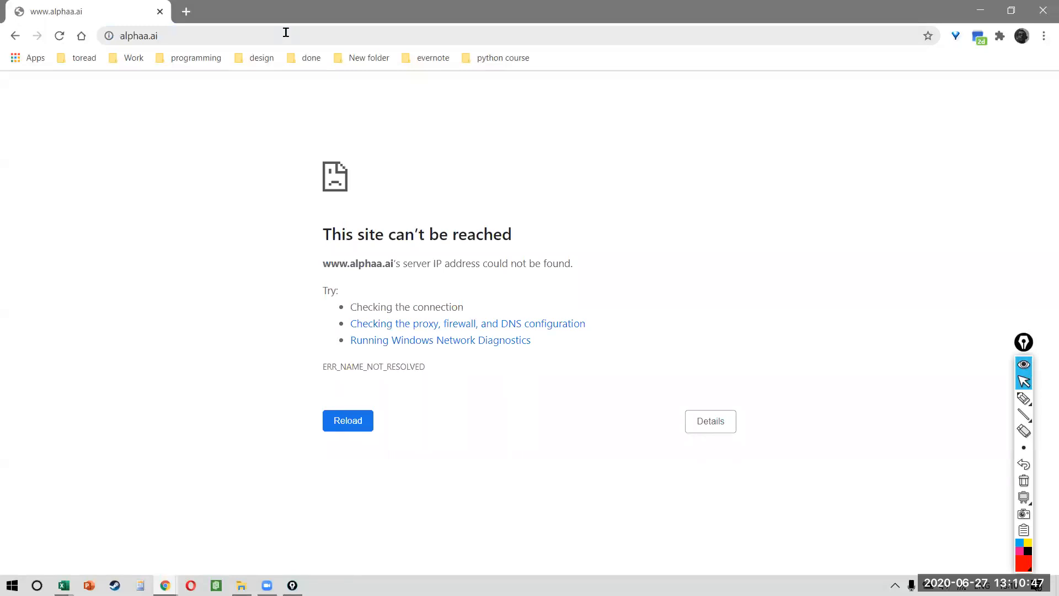
pyautogui.press('F5')
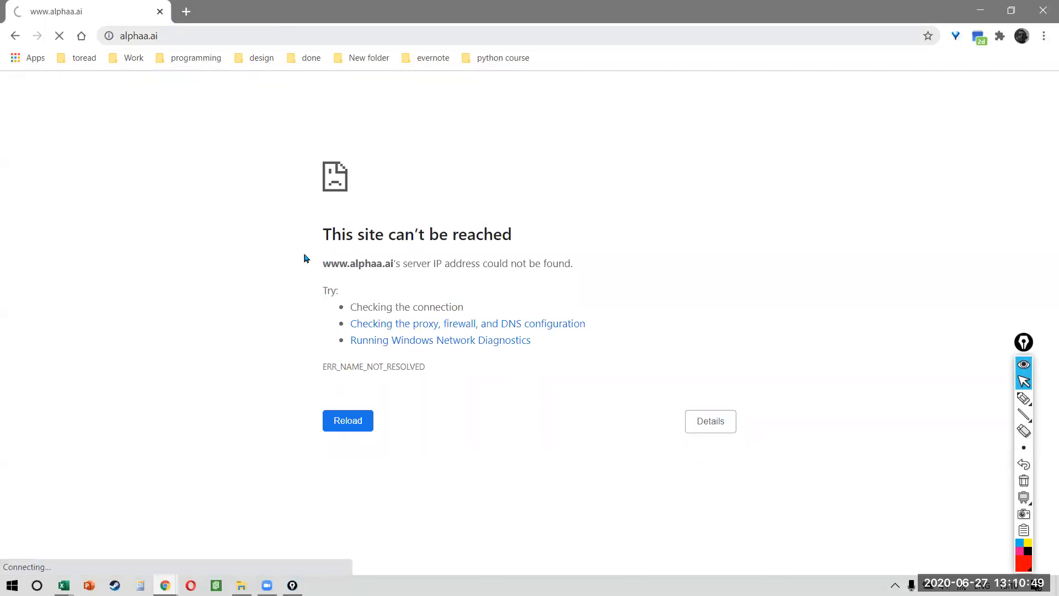
pyautogui.click(1042, 11)
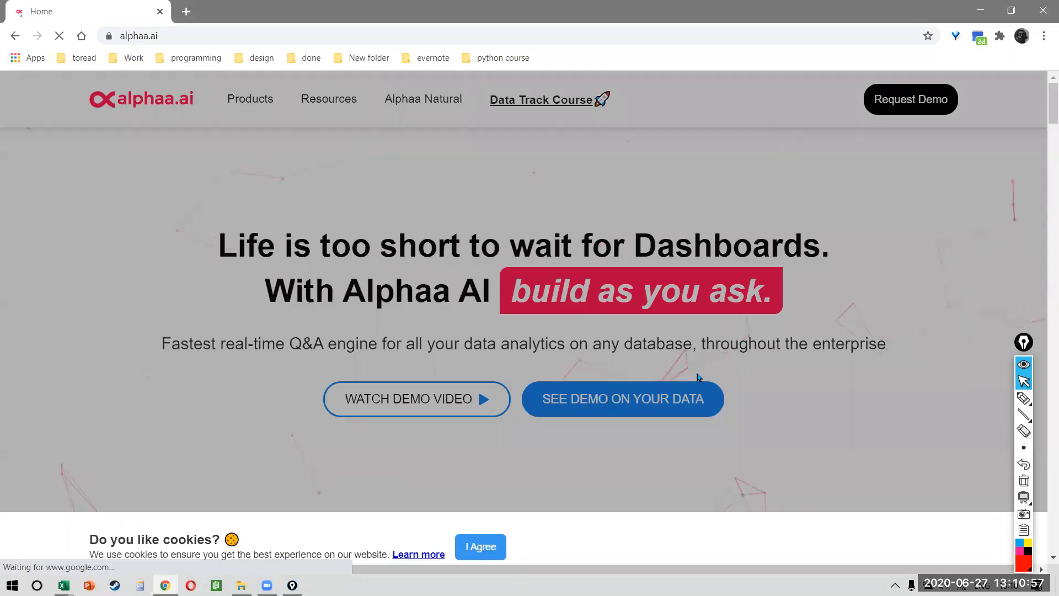
# Step: Accept cookies with I Agree on the alphaa.ai homepage
pyautogui.scroll(-3, 698, 380)
pyautogui.click(479, 562)
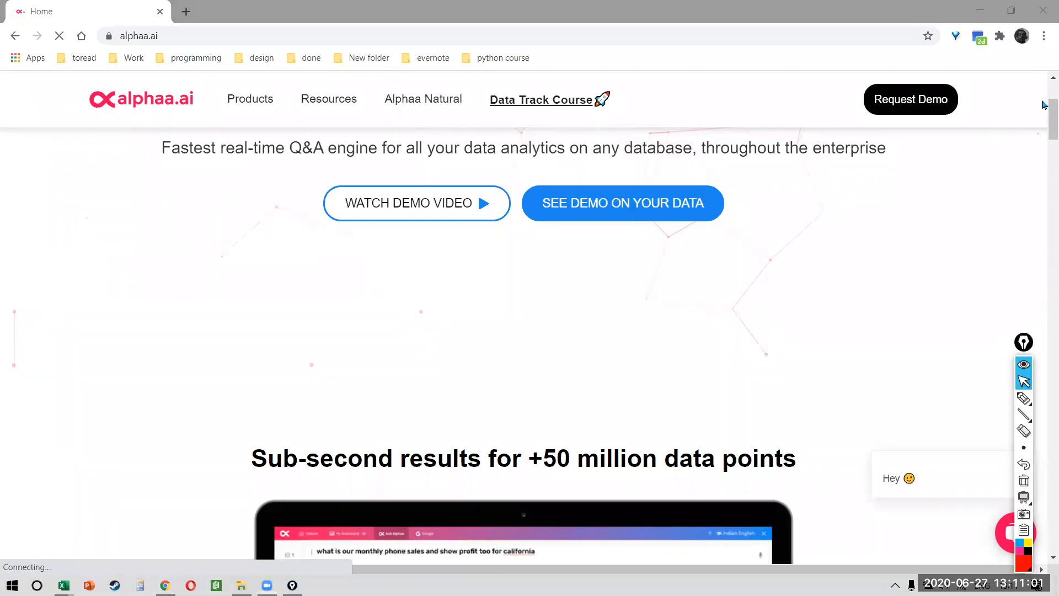
pyautogui.scroll(-7, 554, 370)
pyautogui.scroll(-8, 554, 371)
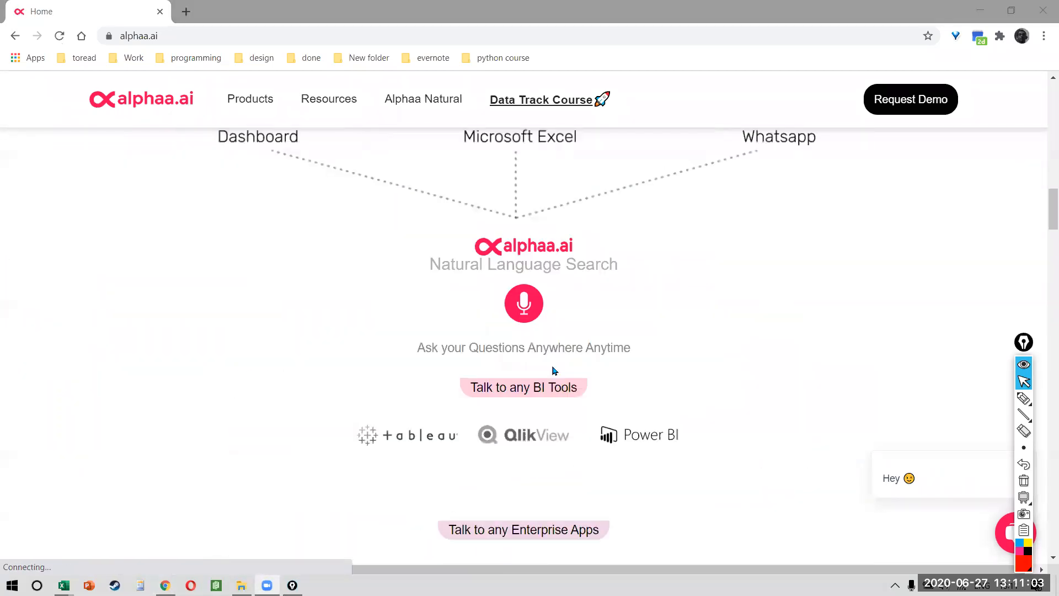
pyautogui.scroll(4, 554, 371)
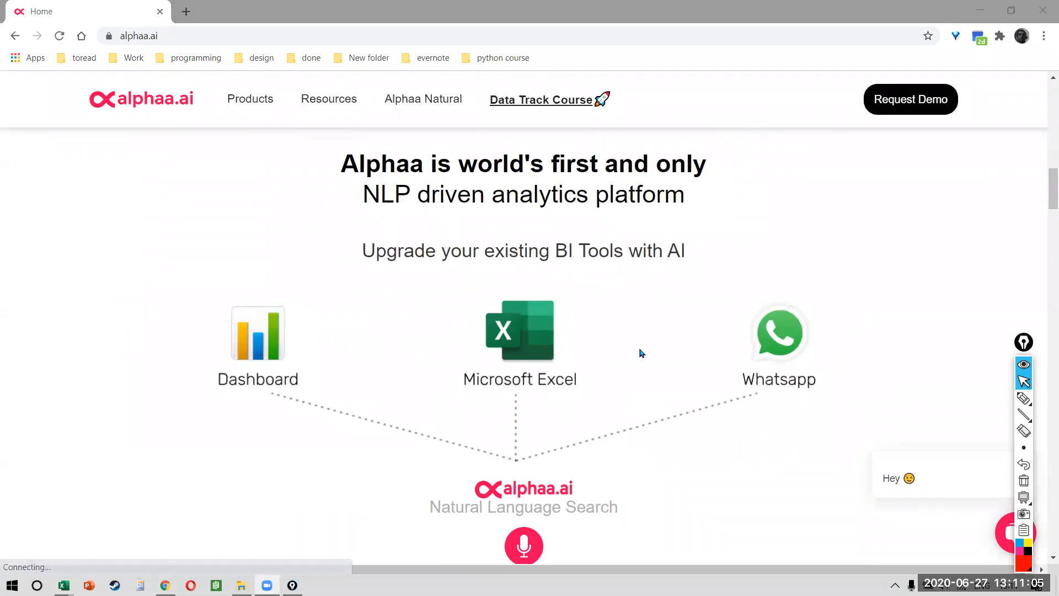
# Step: Browse down through the homepage sections, then drag the scrollbar back to the top
pyautogui.scroll(-4, 720, 386)
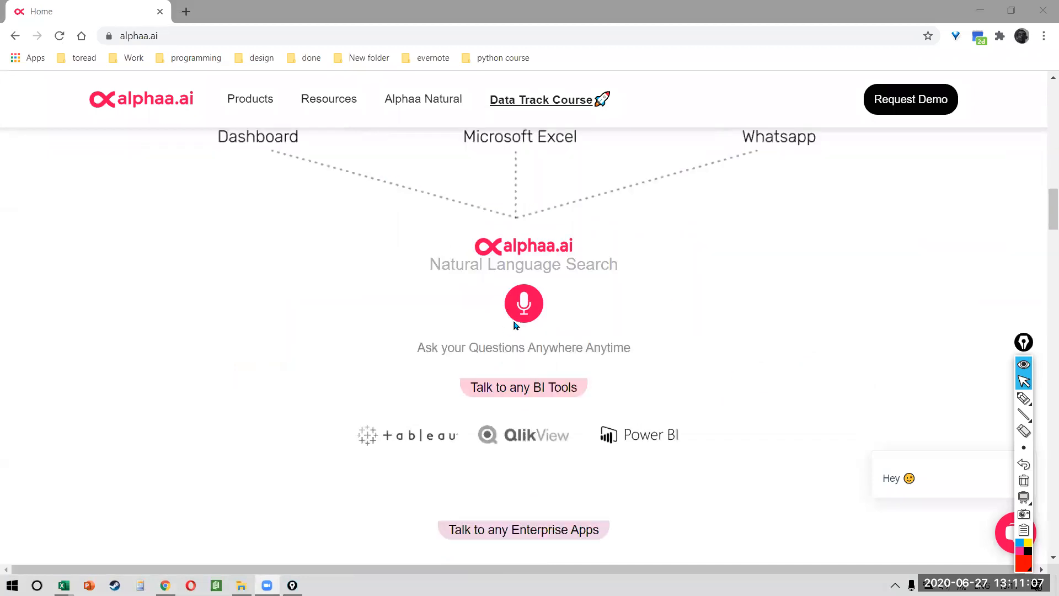
pyautogui.scroll(-20, 496, 343)
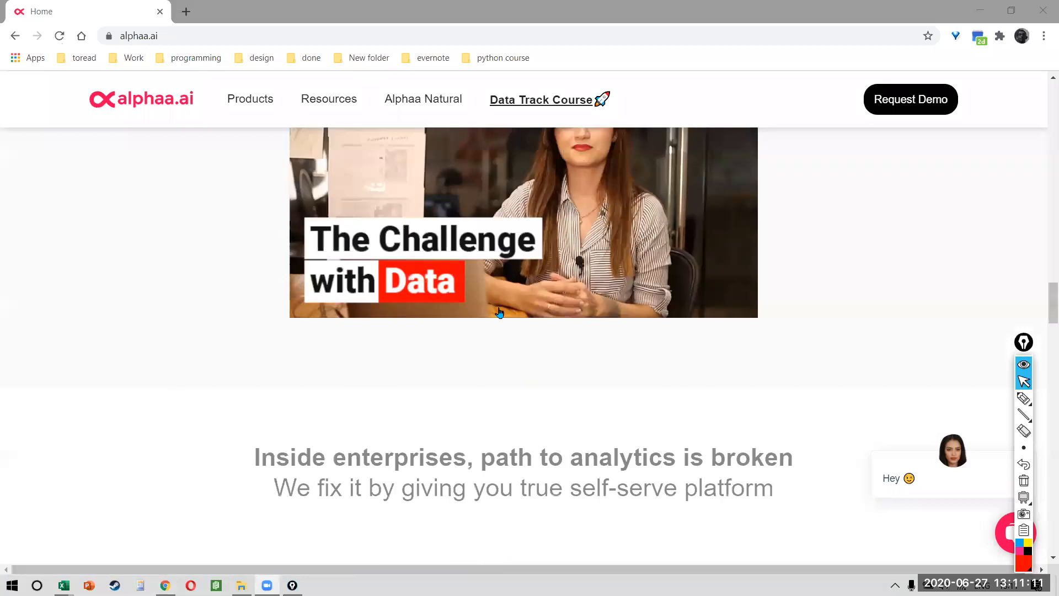
pyautogui.scroll(-10, 499, 312)
pyautogui.scroll(-5, 499, 312)
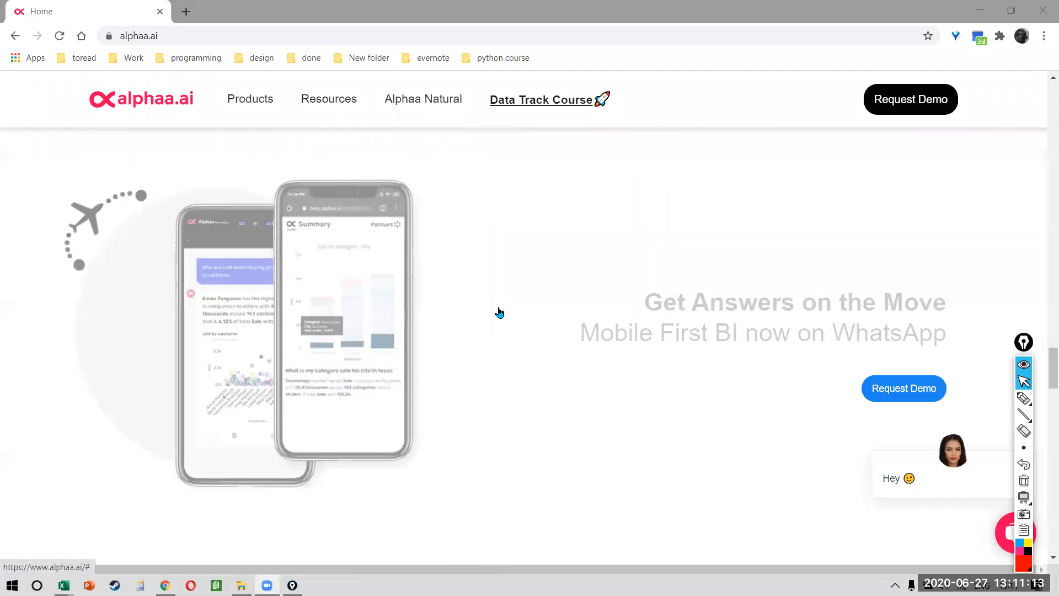
pyautogui.scroll(2, 500, 313)
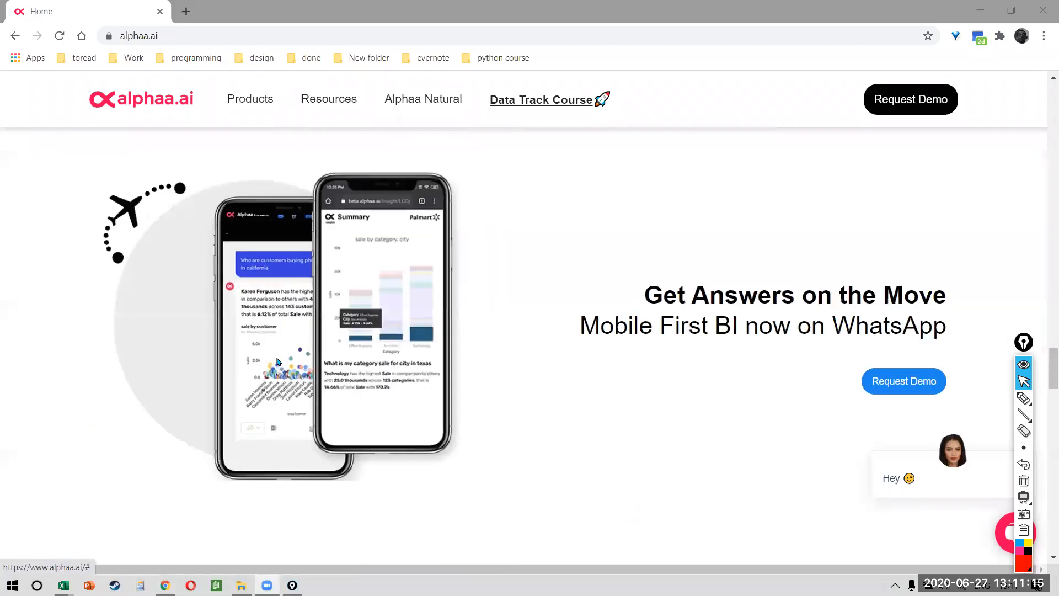
pyautogui.scroll(3, 278, 361)
pyautogui.scroll(2, 278, 362)
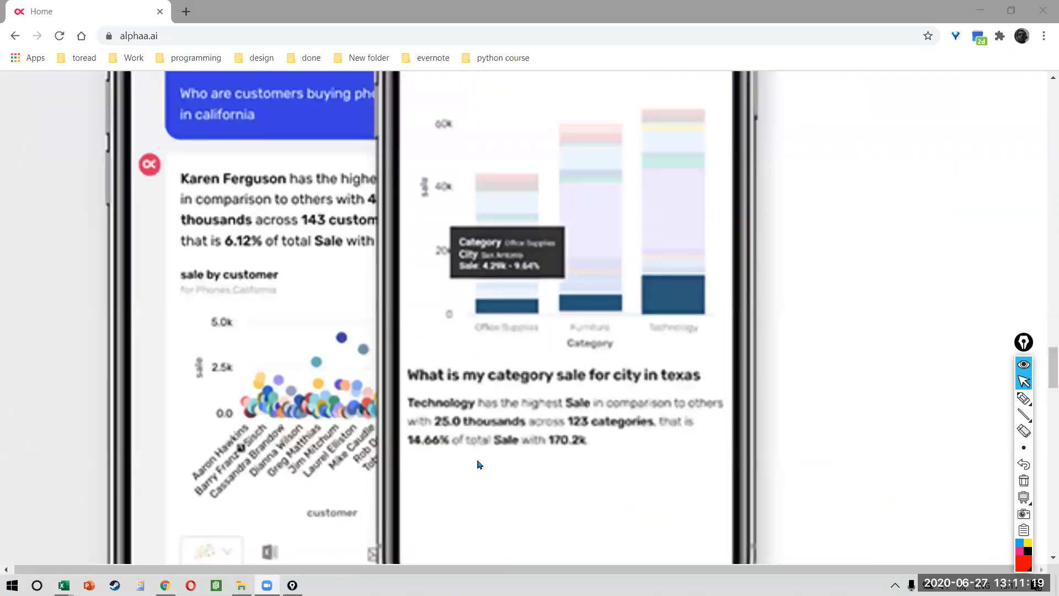
pyautogui.scroll(-5, 561, 416)
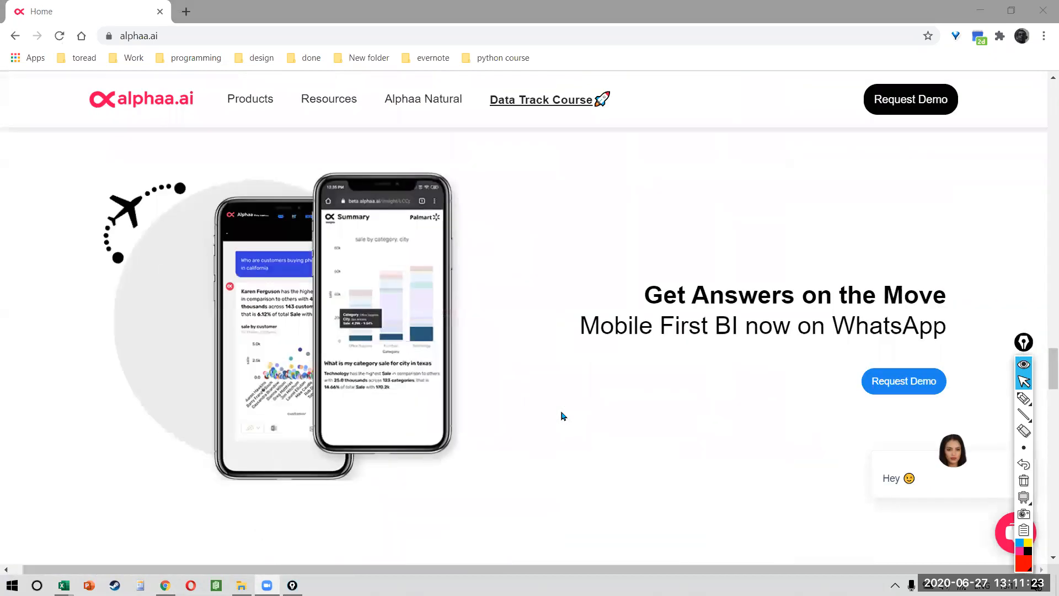
pyautogui.scroll(-8, 561, 415)
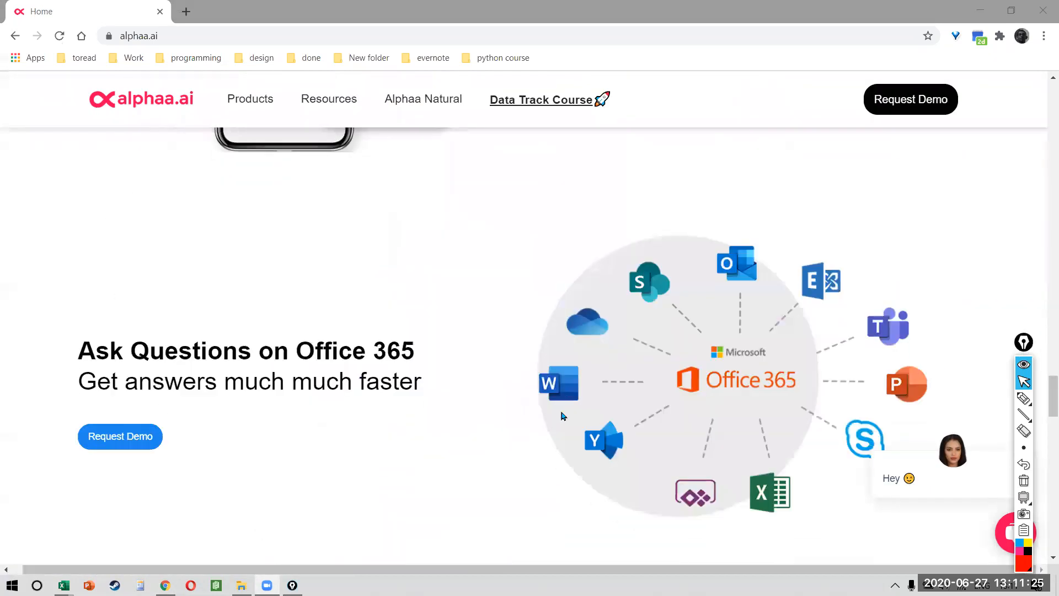
pyautogui.scroll(-8, 562, 415)
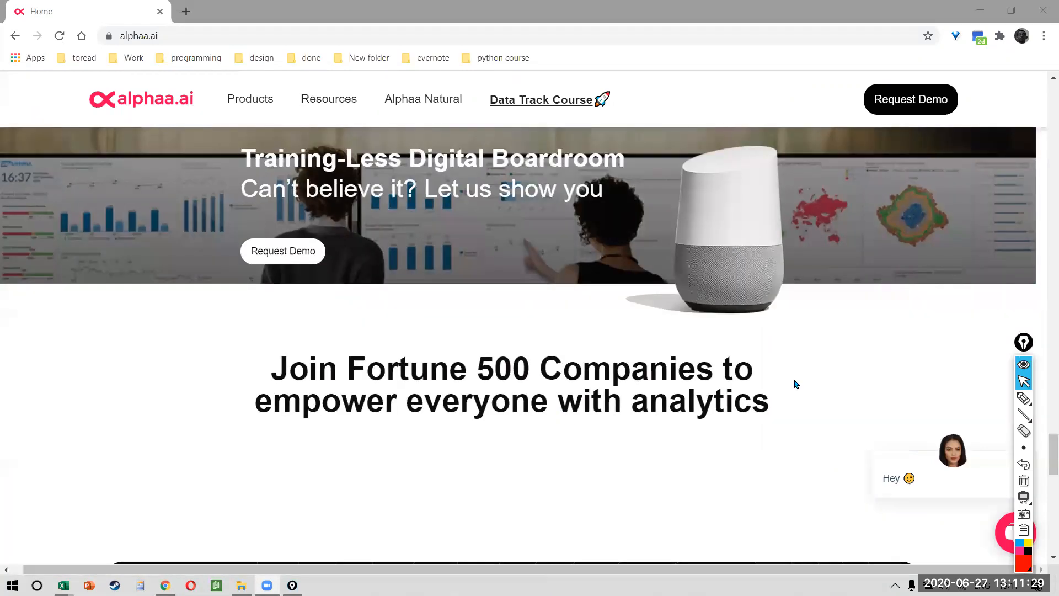
pyautogui.scroll(-6, 795, 384)
pyautogui.scroll(-3, 795, 383)
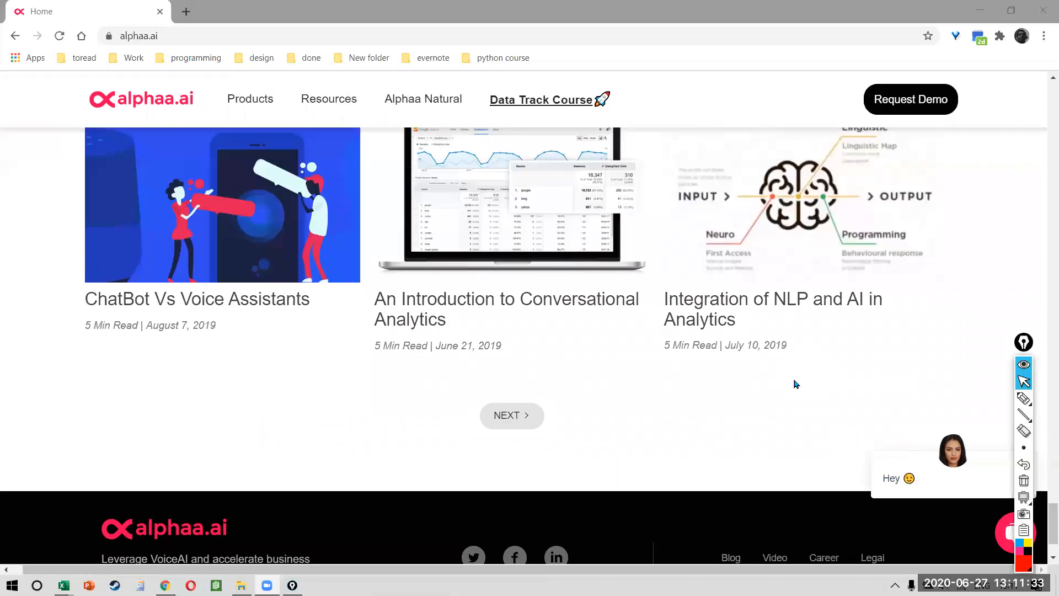
pyautogui.scroll(2, 795, 383)
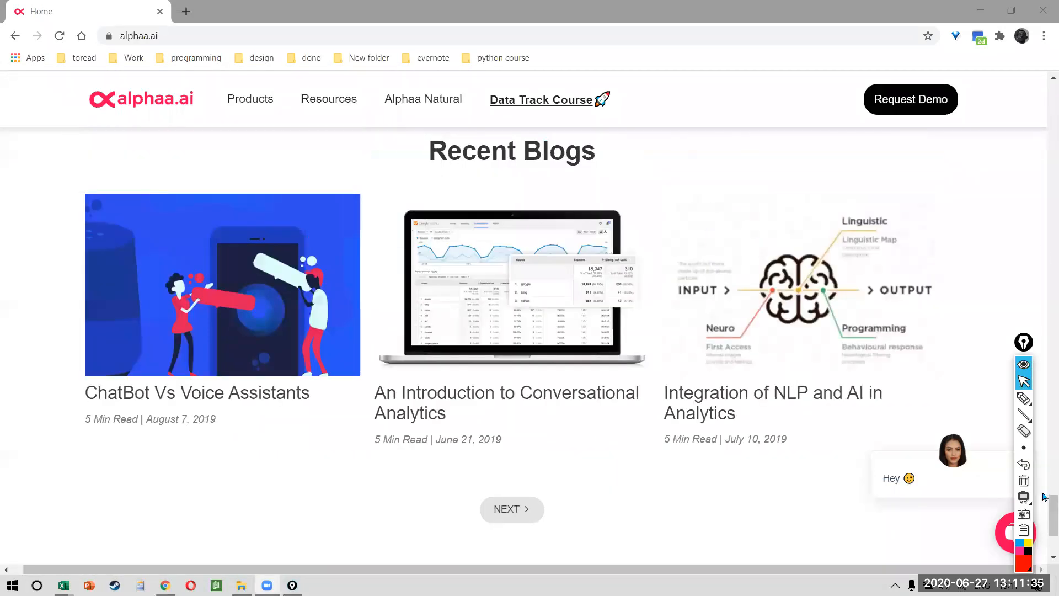
pyautogui.moveTo(1044, 516); pyautogui.dragTo(1043, 99)
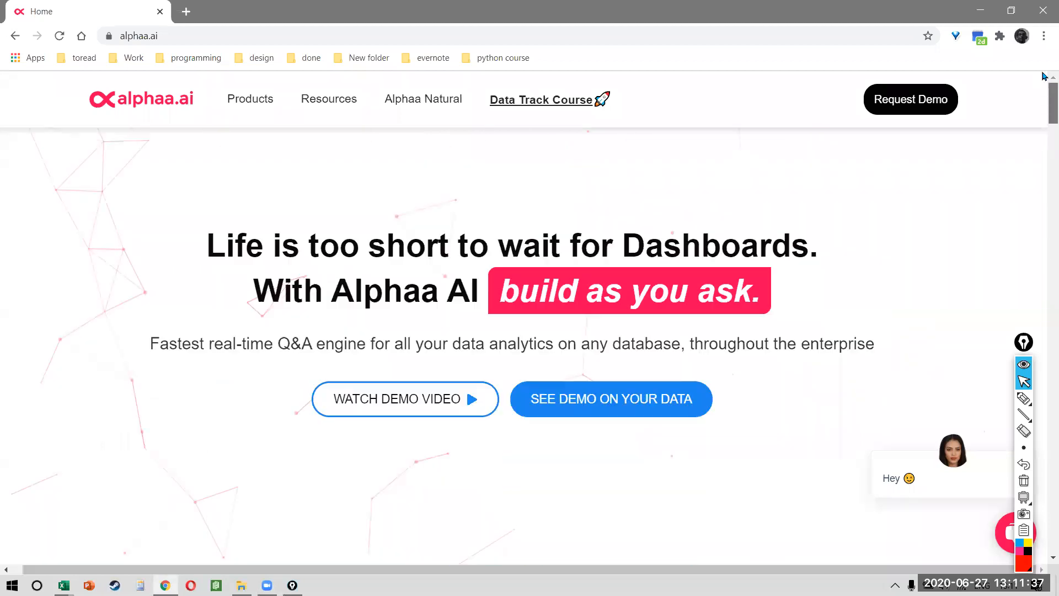